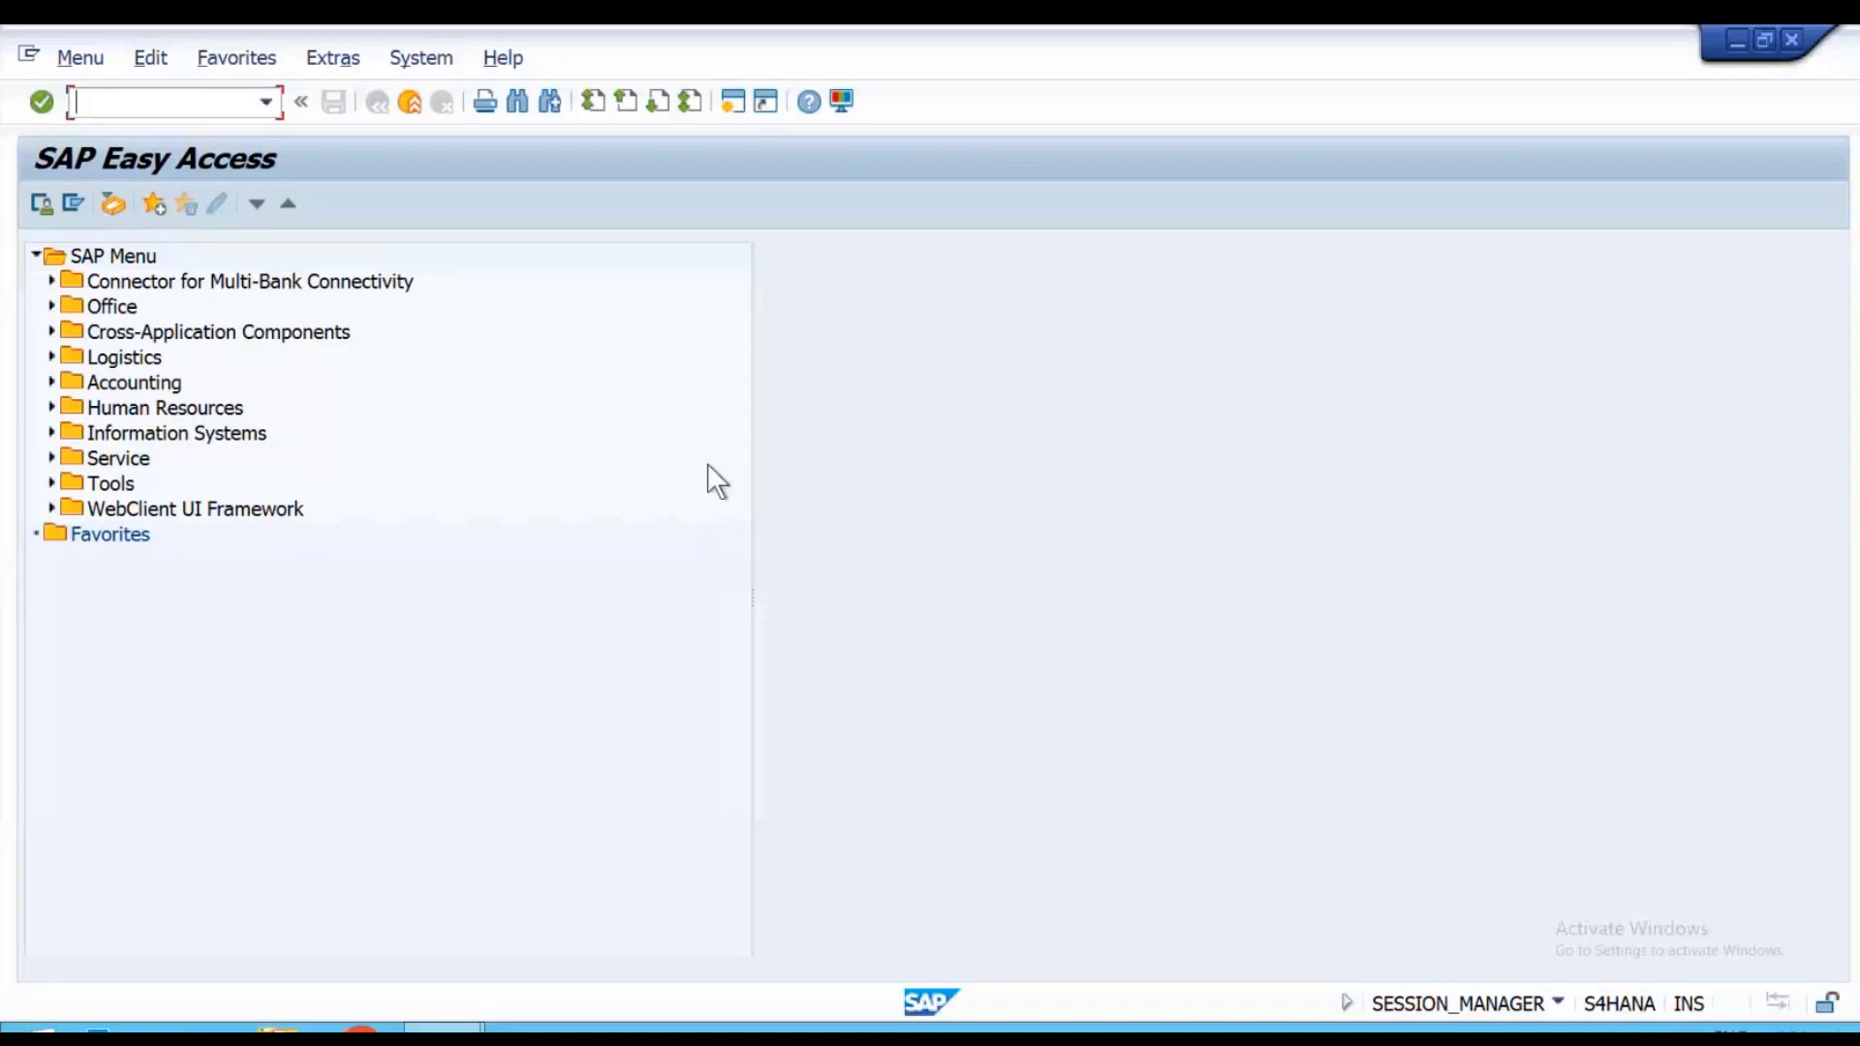
Start the SPRO transaction and display the SAP Reference IMG.
{"action": "type", "text": "SPRO"}
{"action": "key", "text": "Return"}
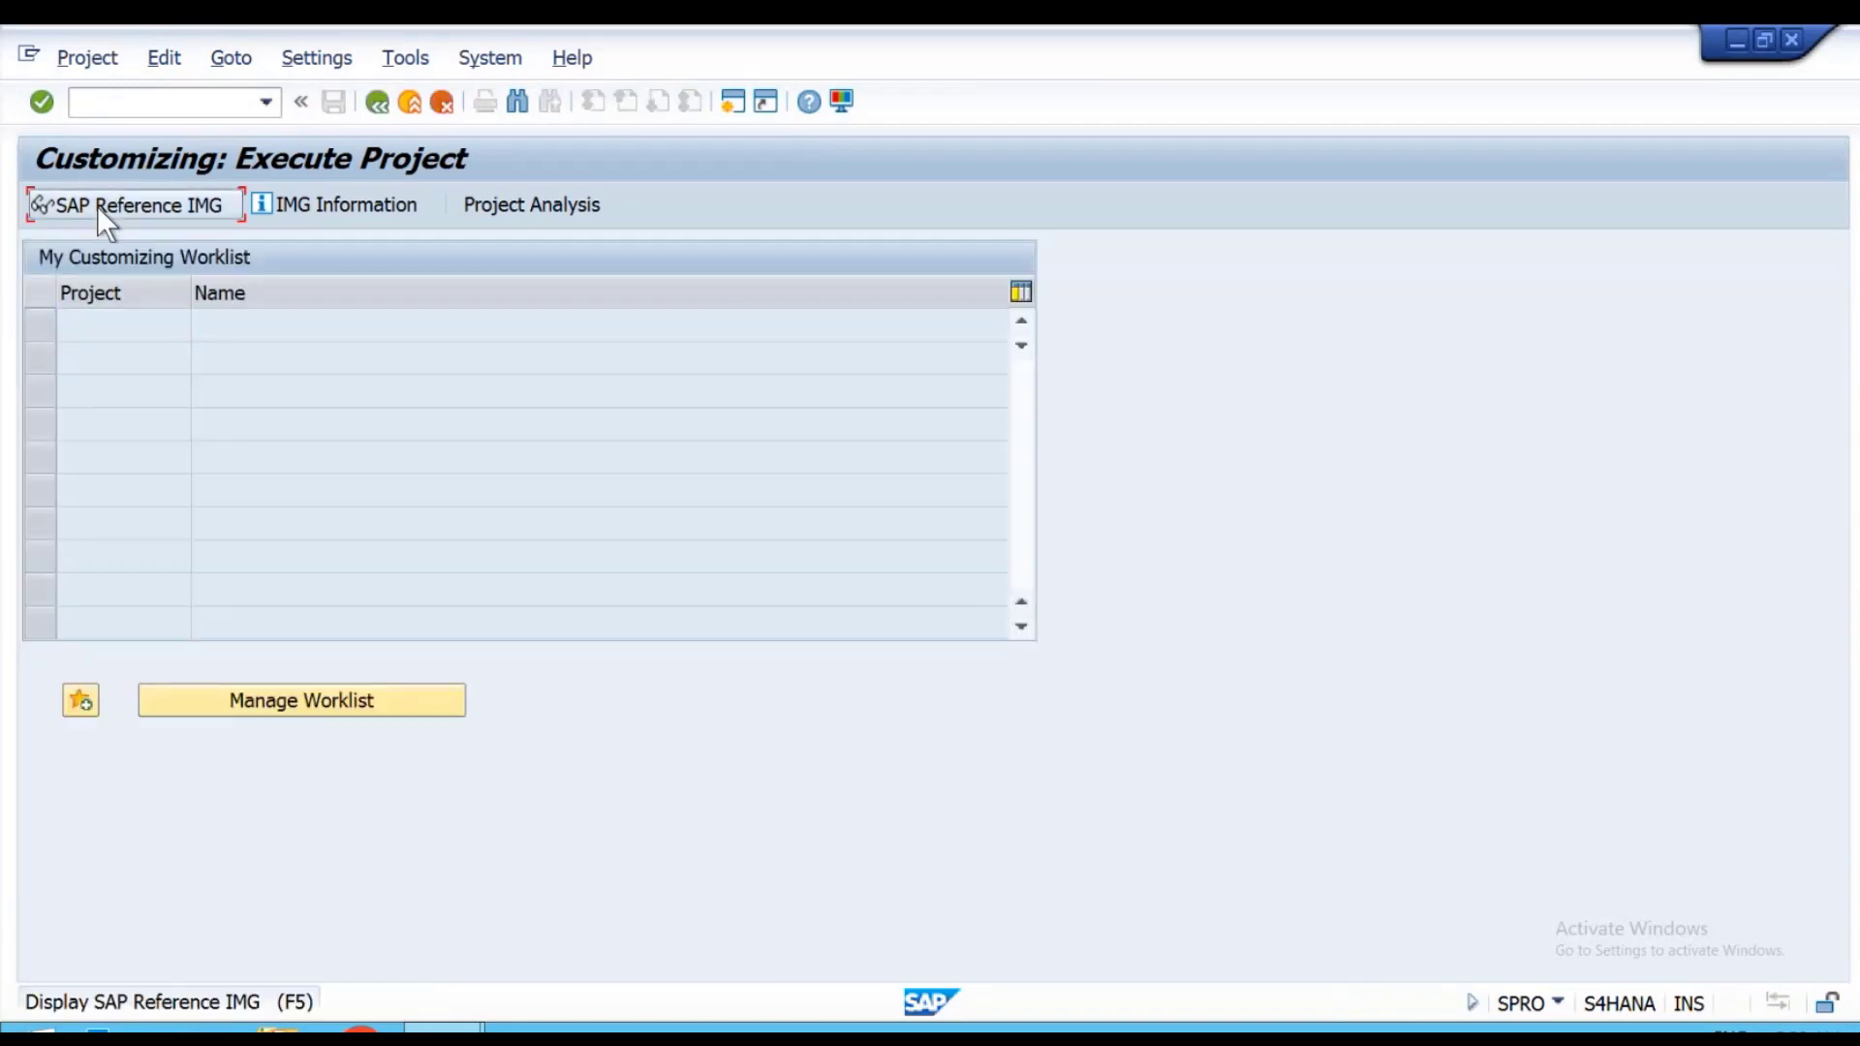
{"action": "left_click", "coordinate": [97, 206]}
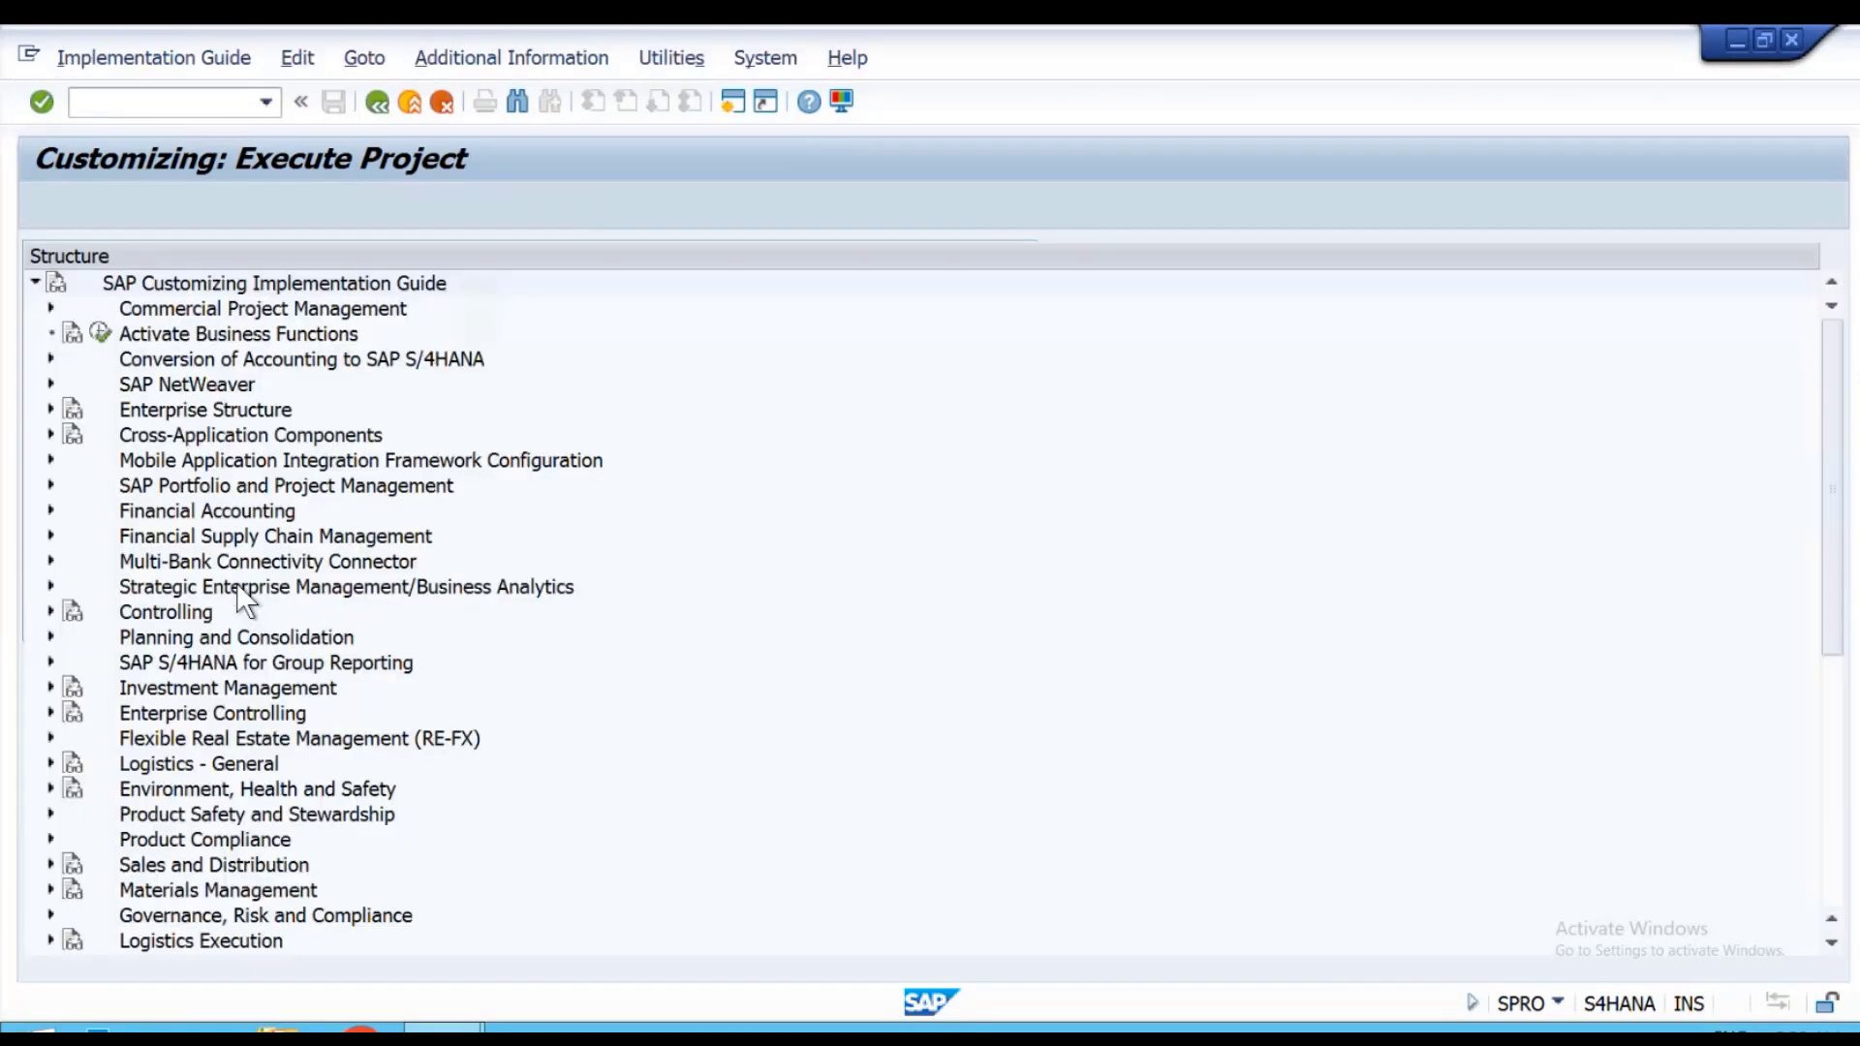
Expand Materials Management in the SAP Customizing Implementation Guide.
{"action": "key", "text": "Down"}
{"action": "key", "text": "Down"}
{"action": "key", "text": "Down"}
{"action": "key", "text": "Down"}
{"action": "key", "text": "Down"}
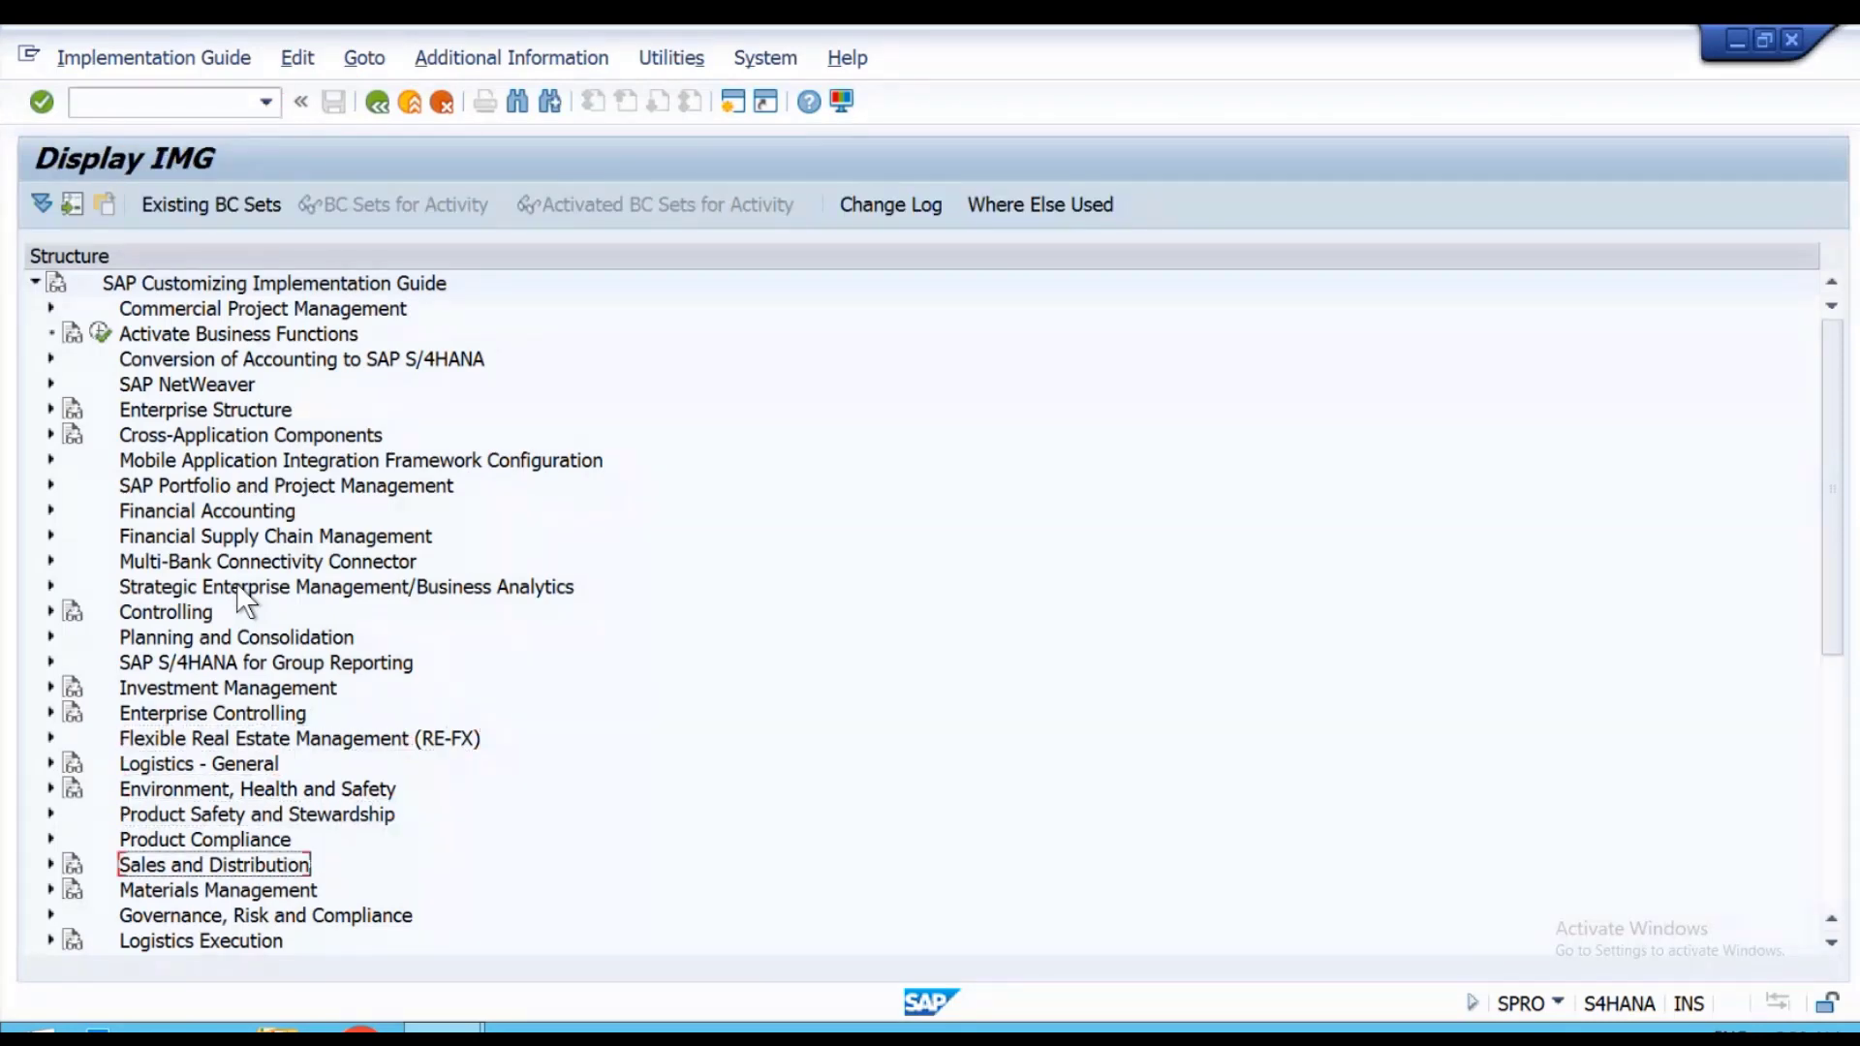
{"action": "key", "text": "Down"}
{"action": "key", "text": "Down"}
{"action": "key", "text": "Up"}
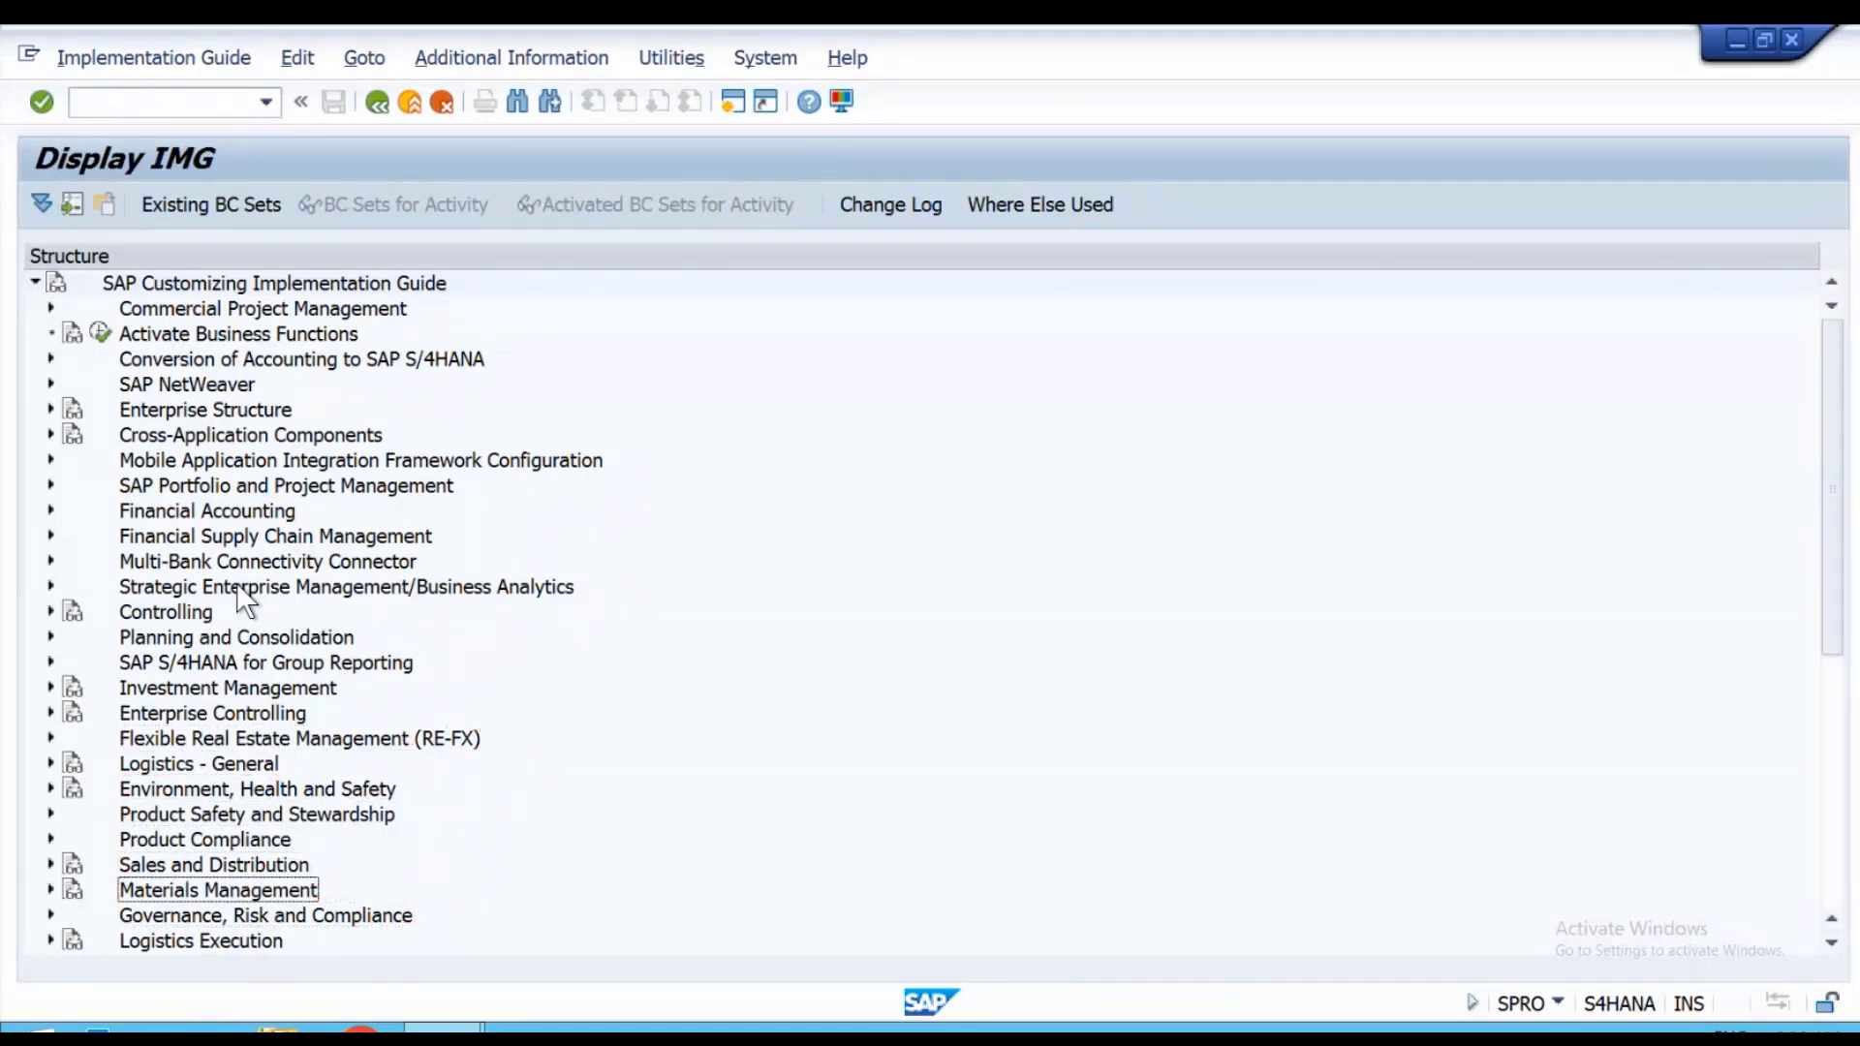
{"action": "key", "text": "Right"}
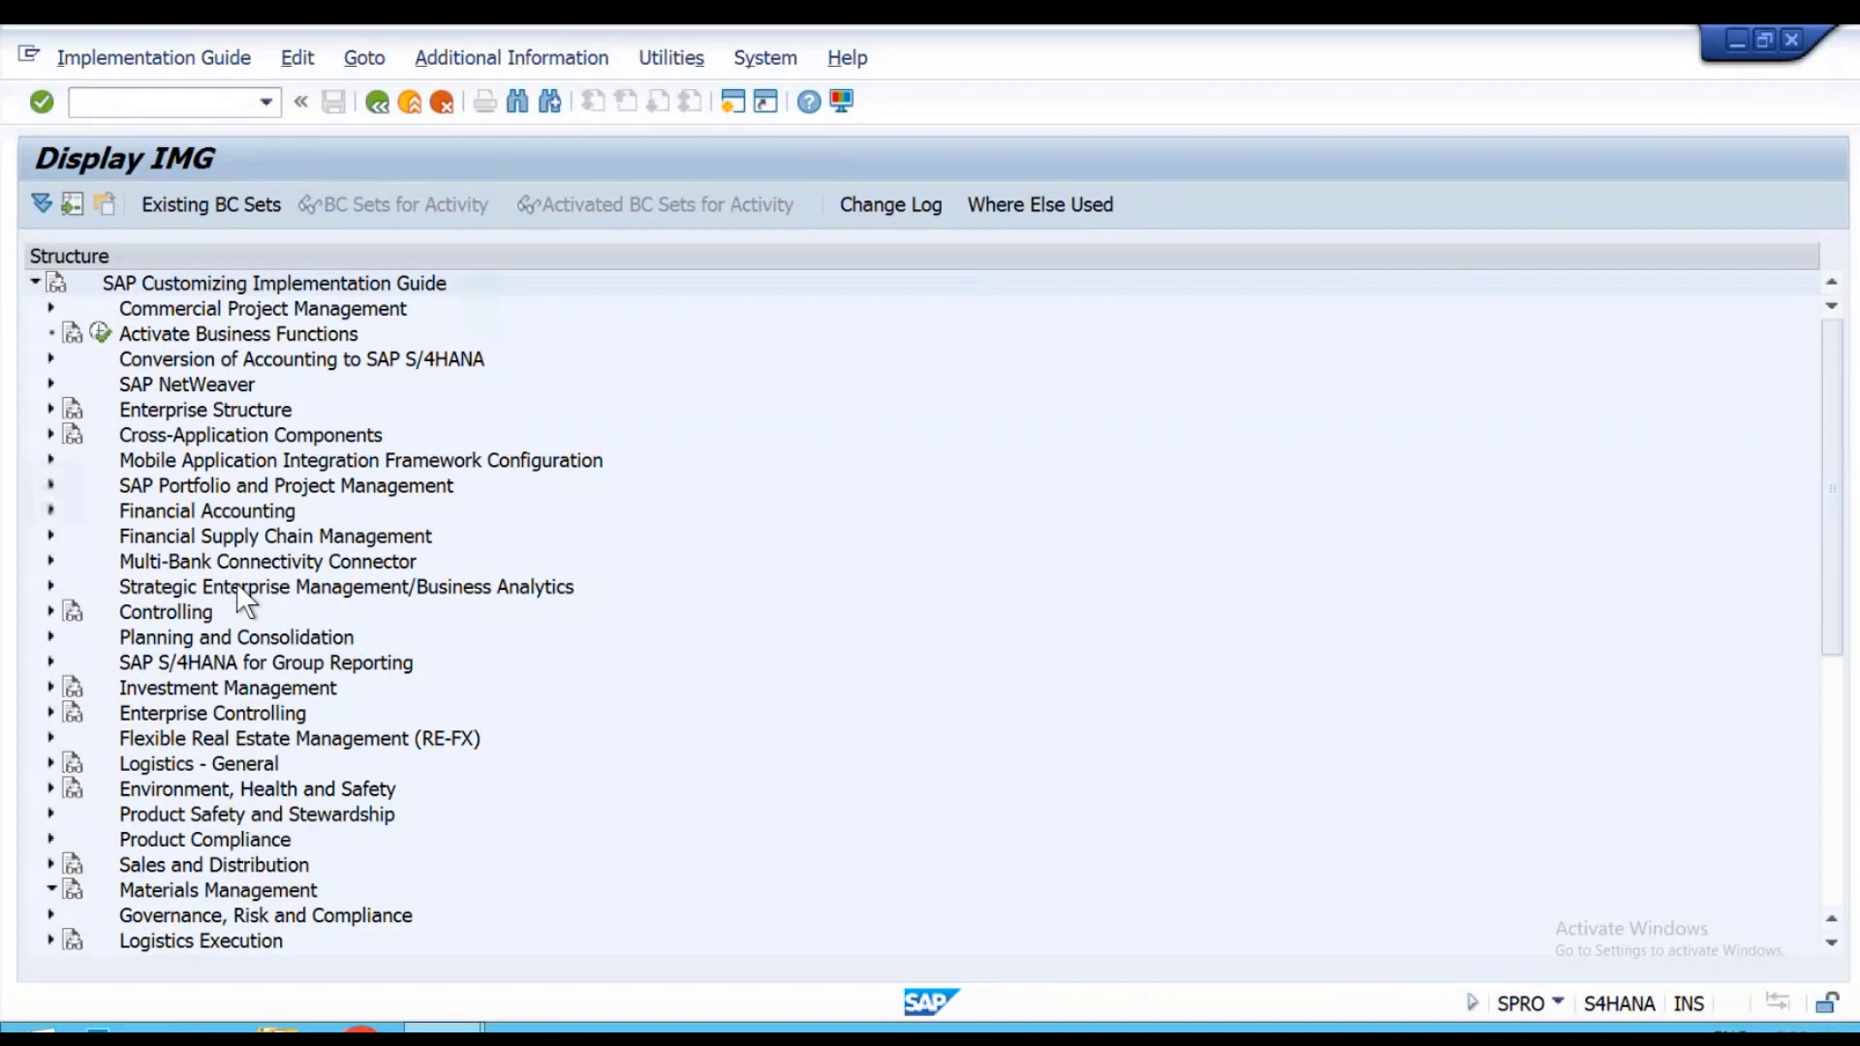
Expand Purchasing under Materials Management.
{"action": "key", "text": "Down"}
{"action": "key", "text": "Down"}
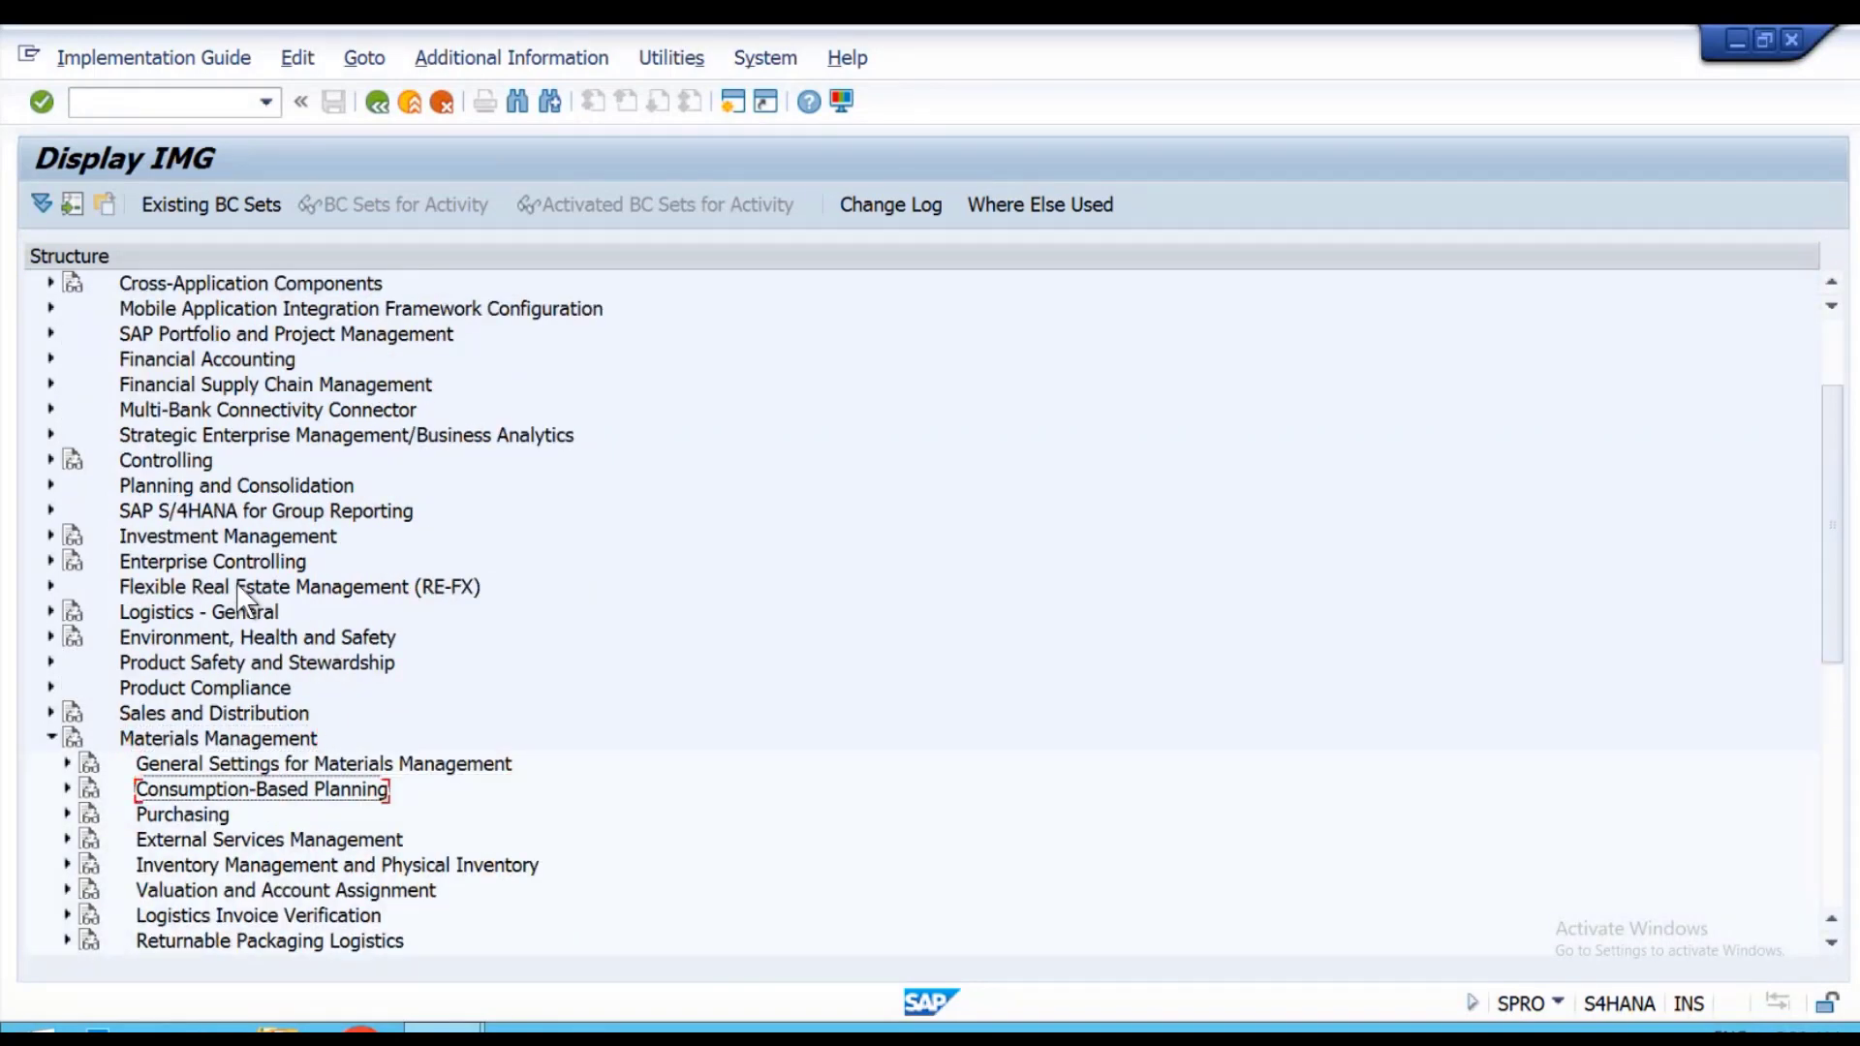
{"action": "key", "text": "Down"}
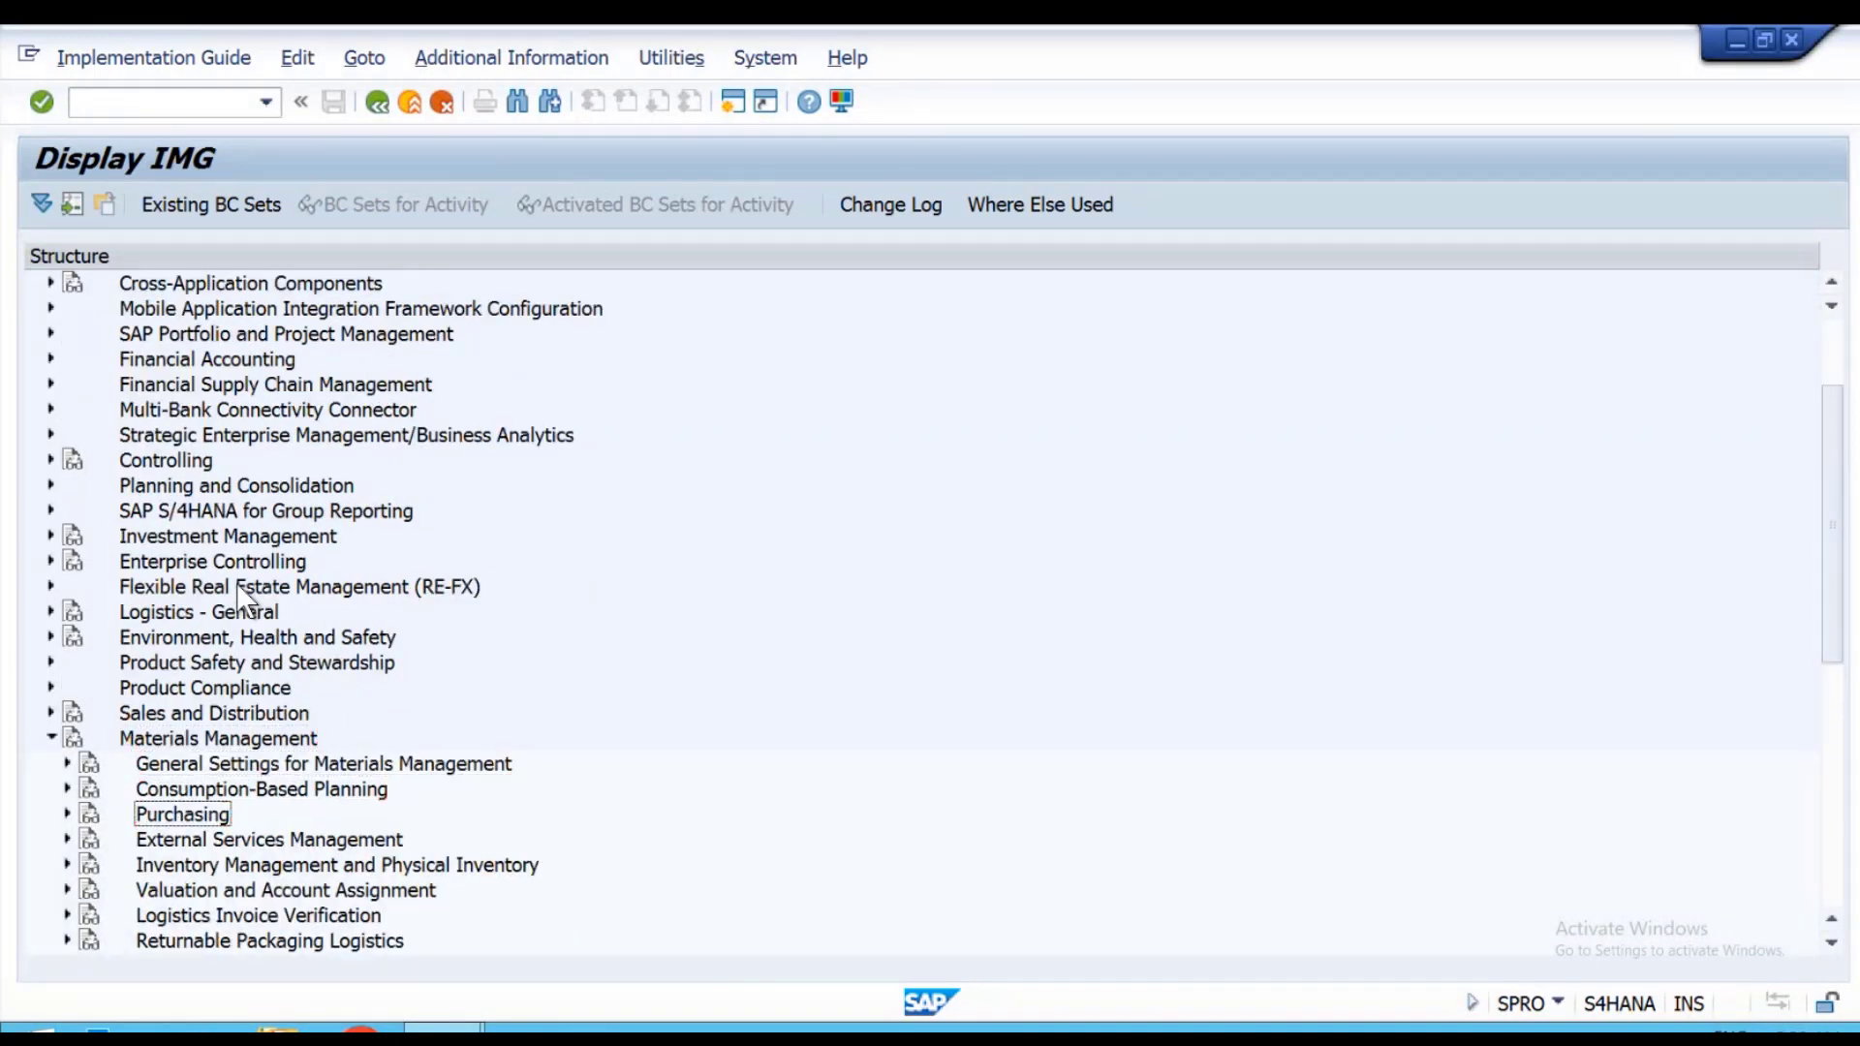
{"action": "key", "text": "Right"}
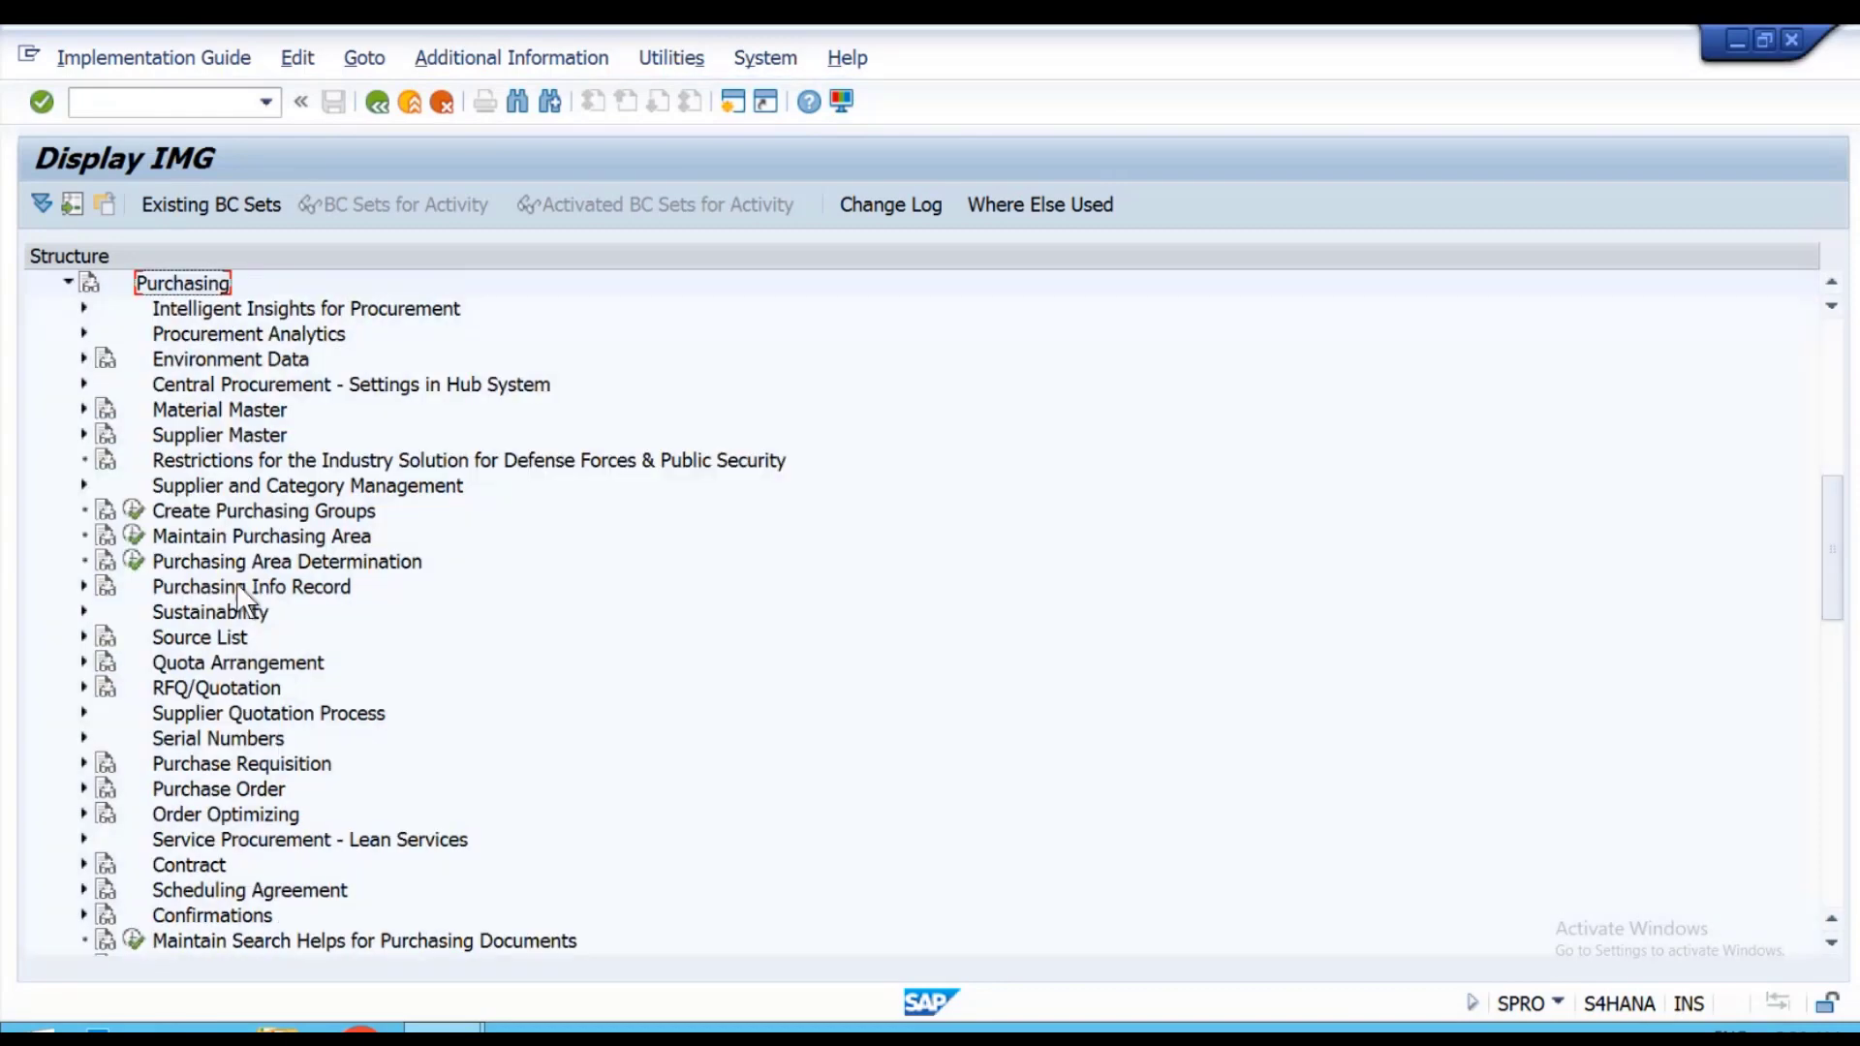
Expand the Purchase Order node under Purchasing.
{"action": "key", "text": "Down"}
{"action": "key", "text": "Down"}
{"action": "key", "text": "Down"}
{"action": "key", "text": "Down"}
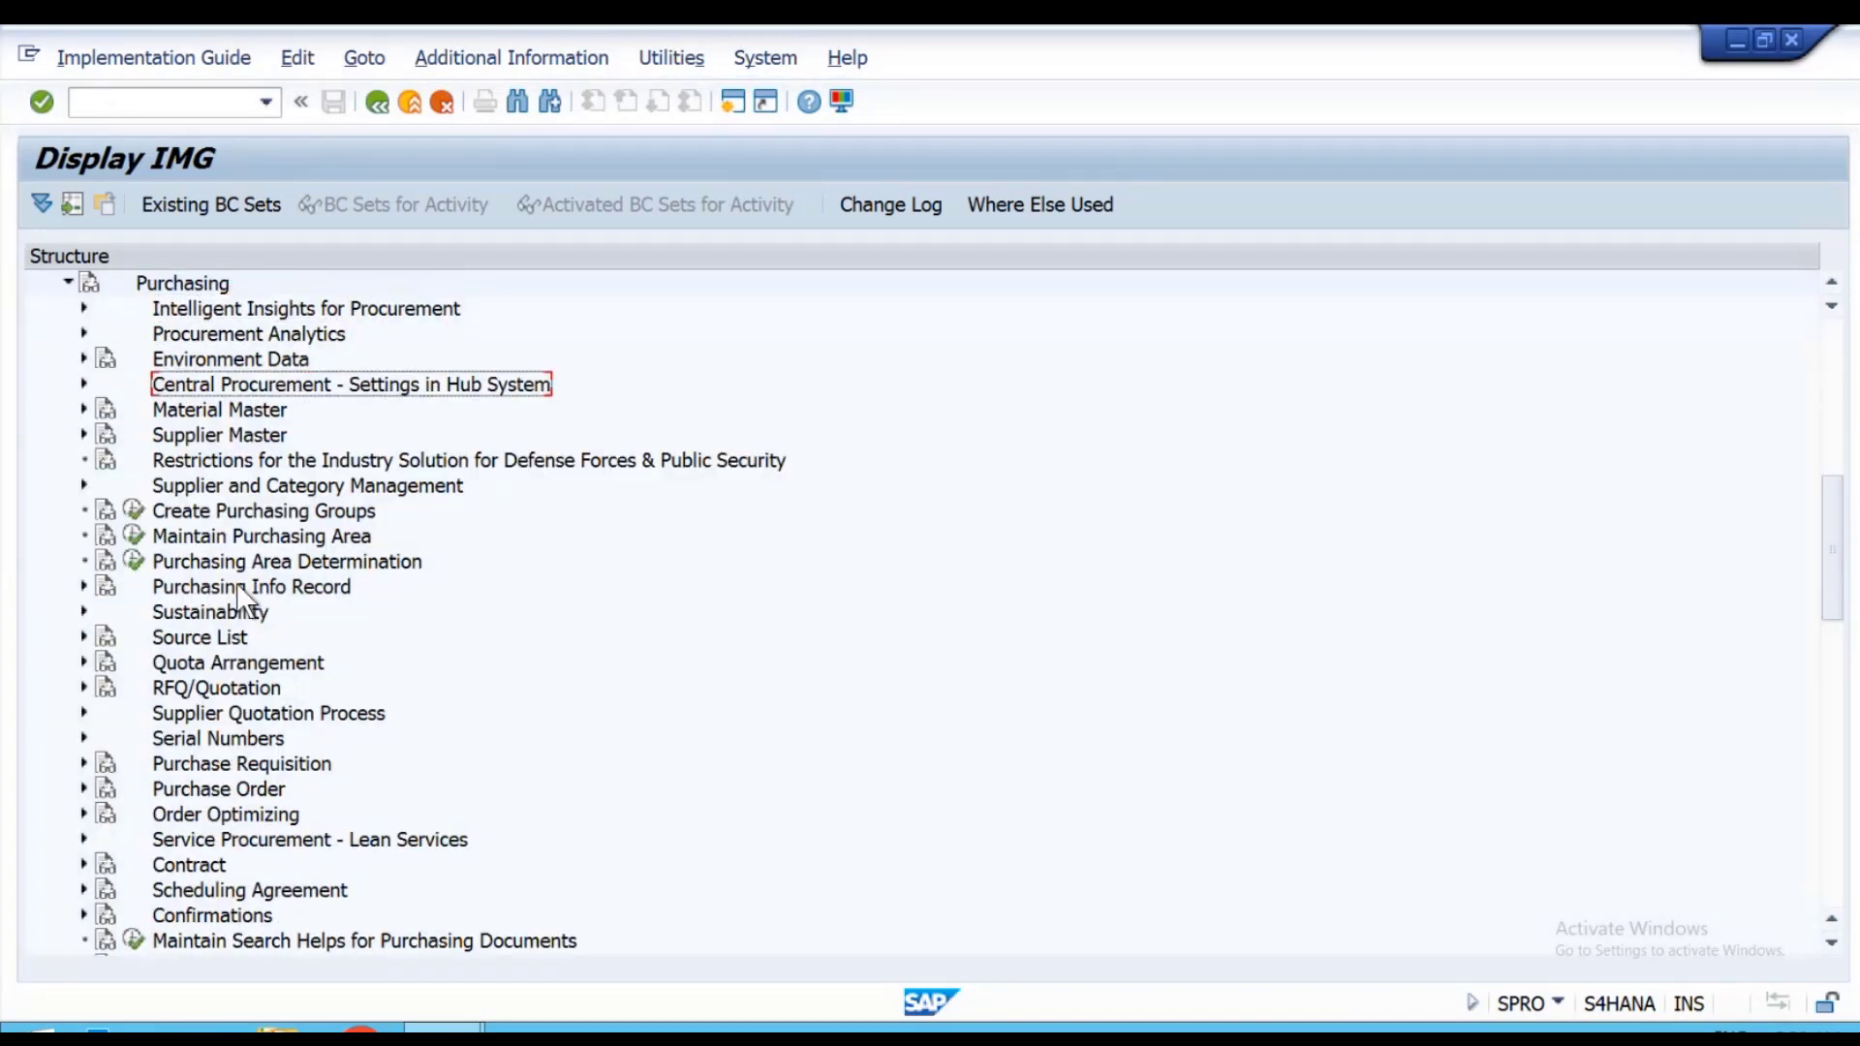
{"action": "key", "text": "Down"}
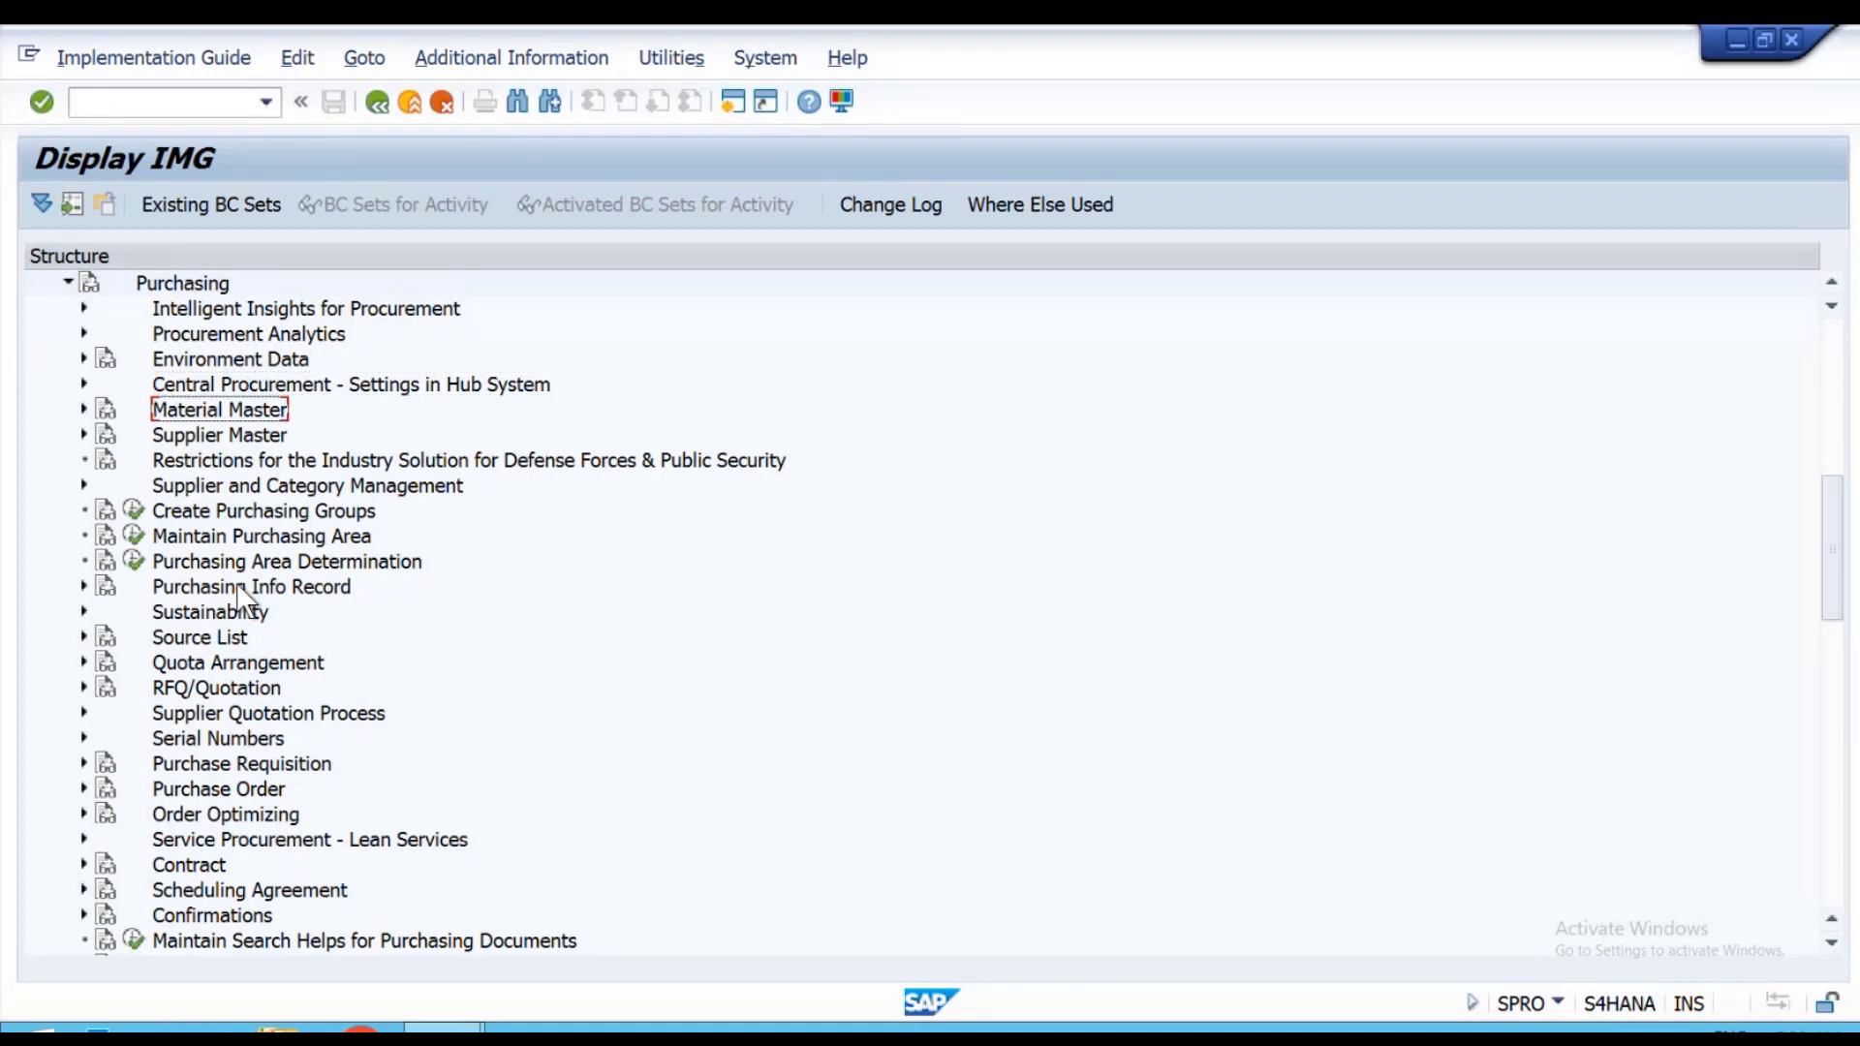
{"action": "key", "text": "Down"}
{"action": "key", "text": "Down"}
{"action": "key", "text": "Down"}
{"action": "key", "text": "Down"}
{"action": "key", "text": "Down"}
{"action": "key", "text": "Down"}
{"action": "key", "text": "Down"}
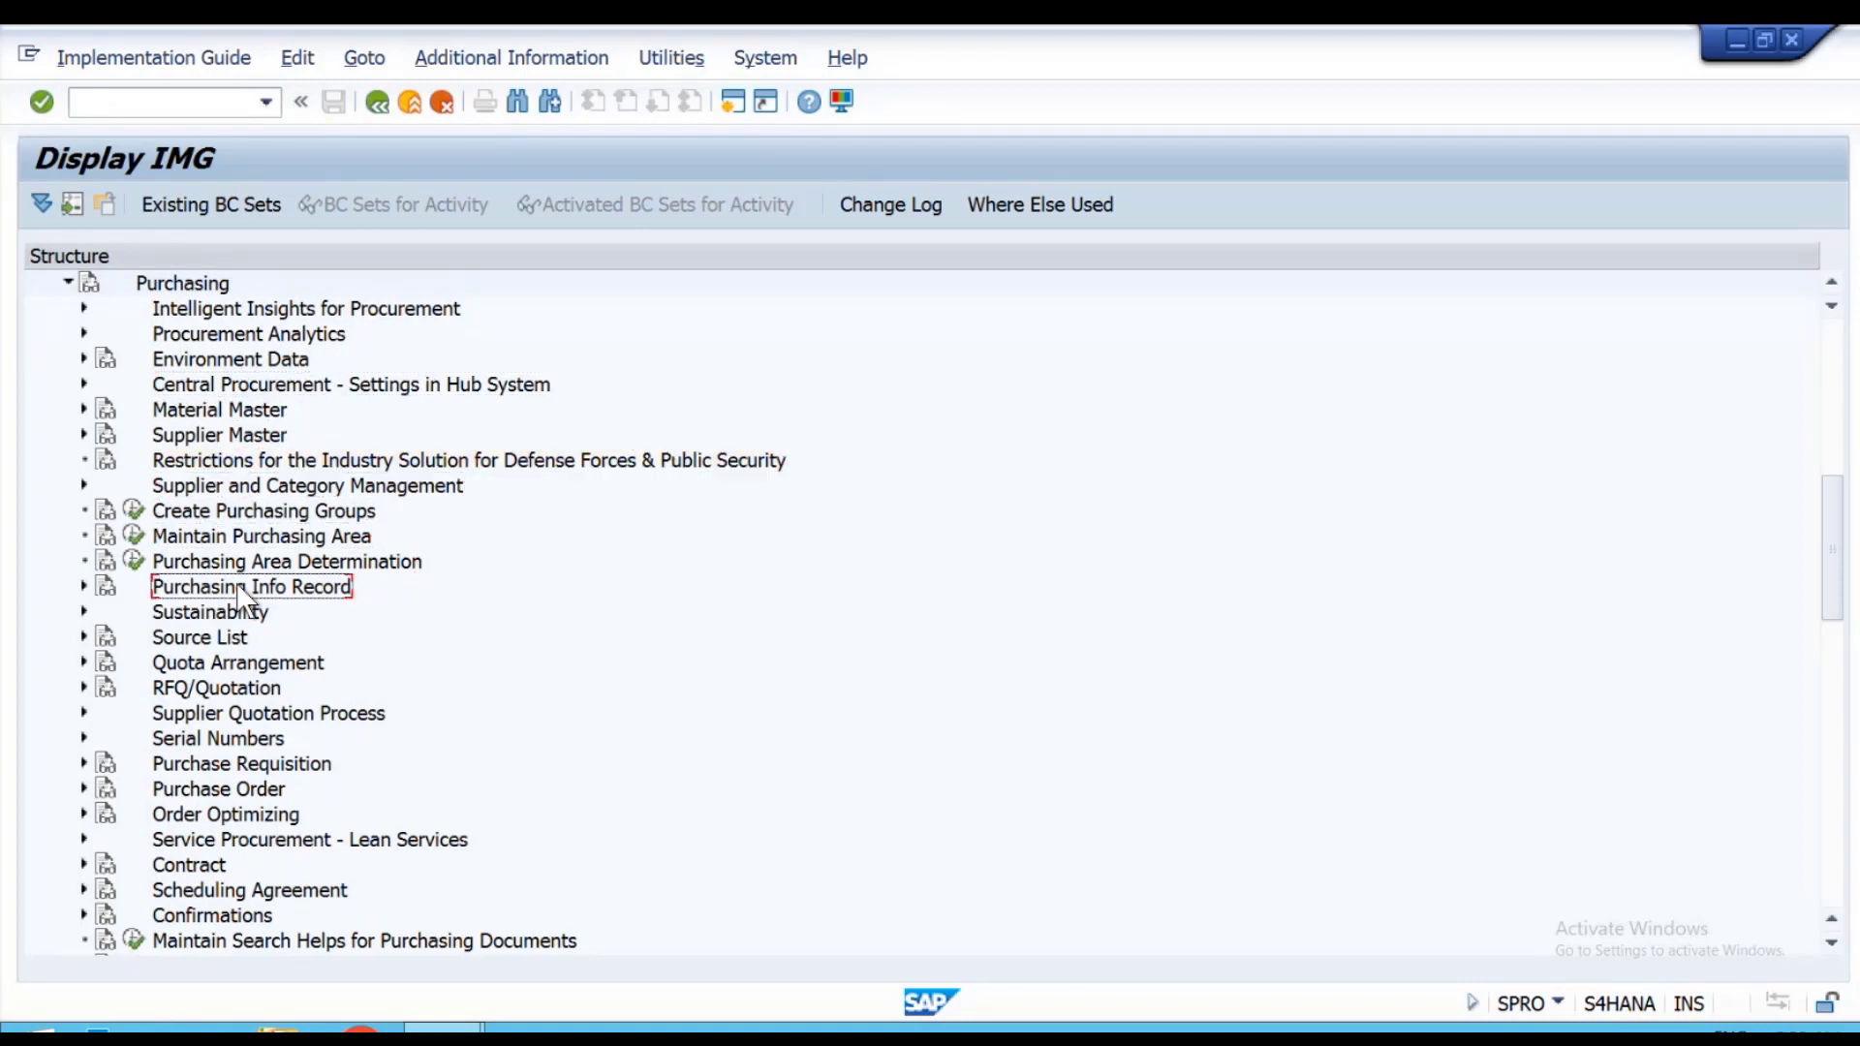
{"action": "key", "text": "Down"}
{"action": "key", "text": "Down"}
{"action": "key", "text": "Down"}
{"action": "key", "text": "Down"}
{"action": "key", "text": "Down"}
{"action": "key", "text": "Down"}
{"action": "key", "text": "Down"}
{"action": "key", "text": "Down"}
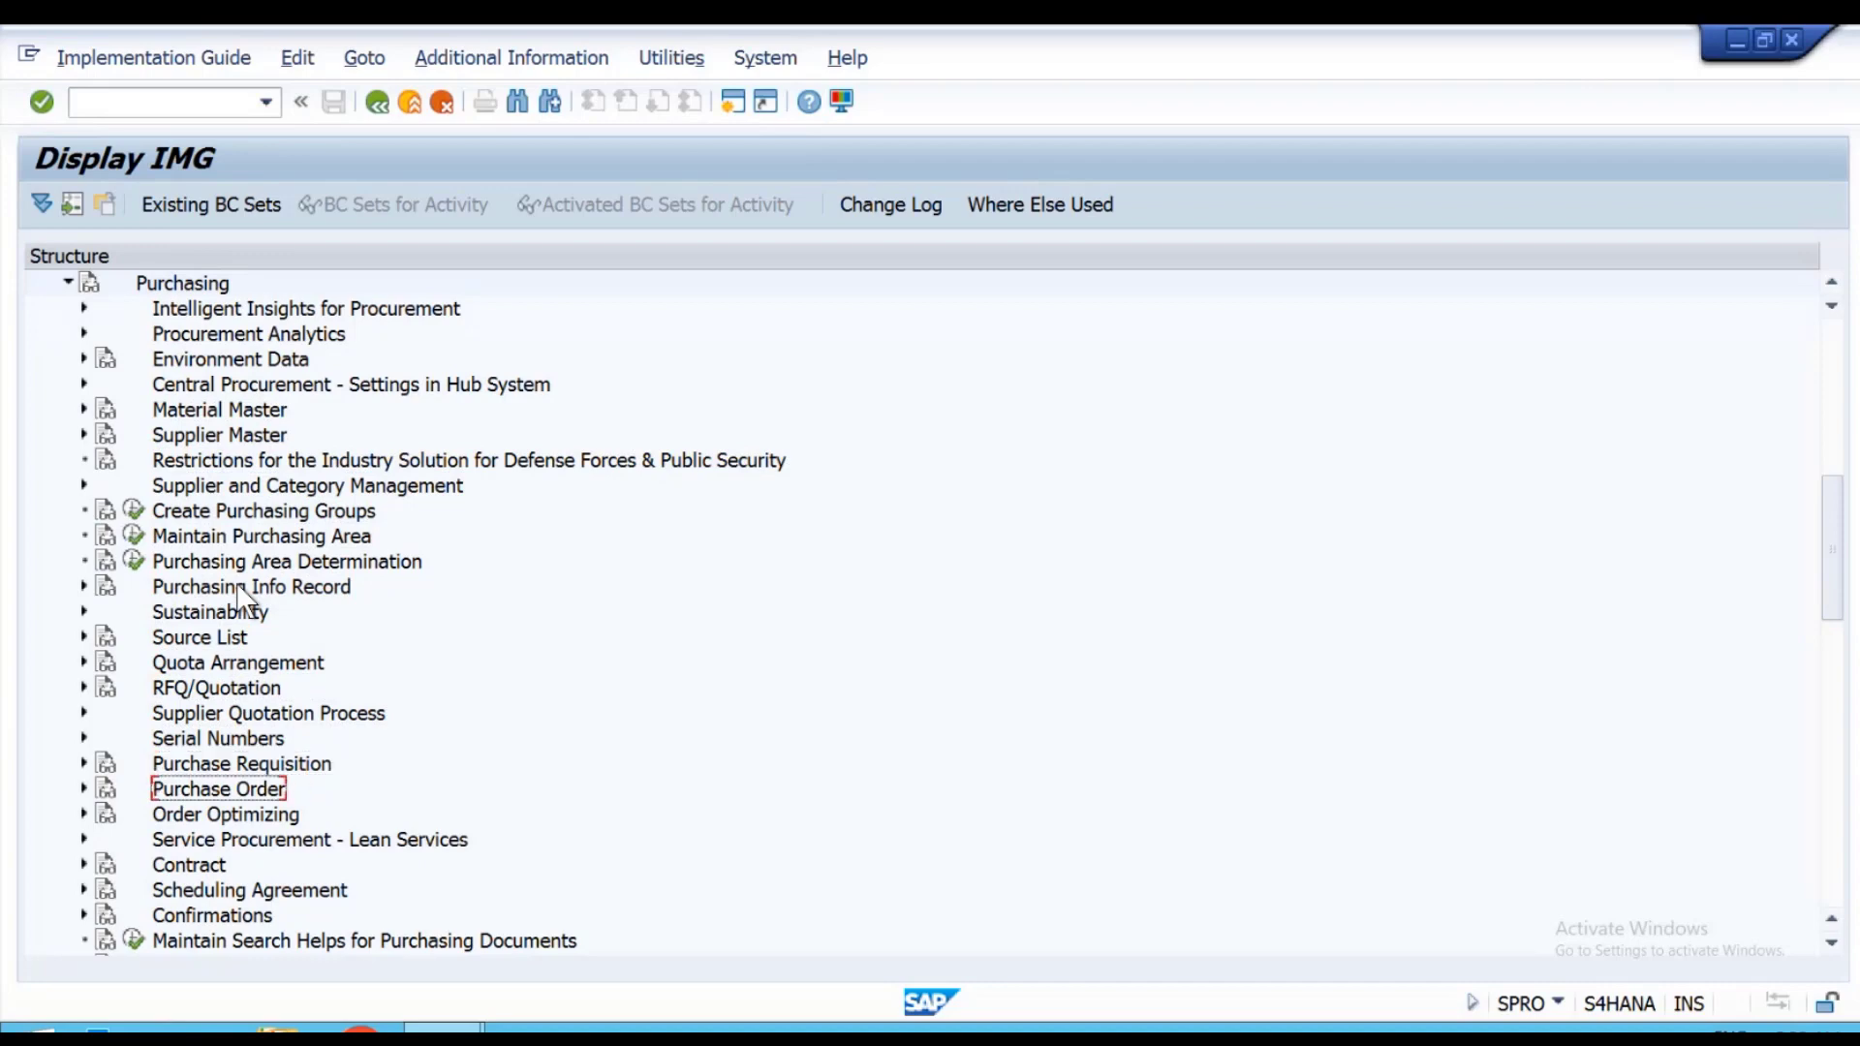
{"action": "key", "text": "Up"}
{"action": "key", "text": "Down"}
{"action": "key", "text": "Right"}
Expand Release Procedure for Purchase Orders and look through its activities.
{"action": "key", "text": "Down"}
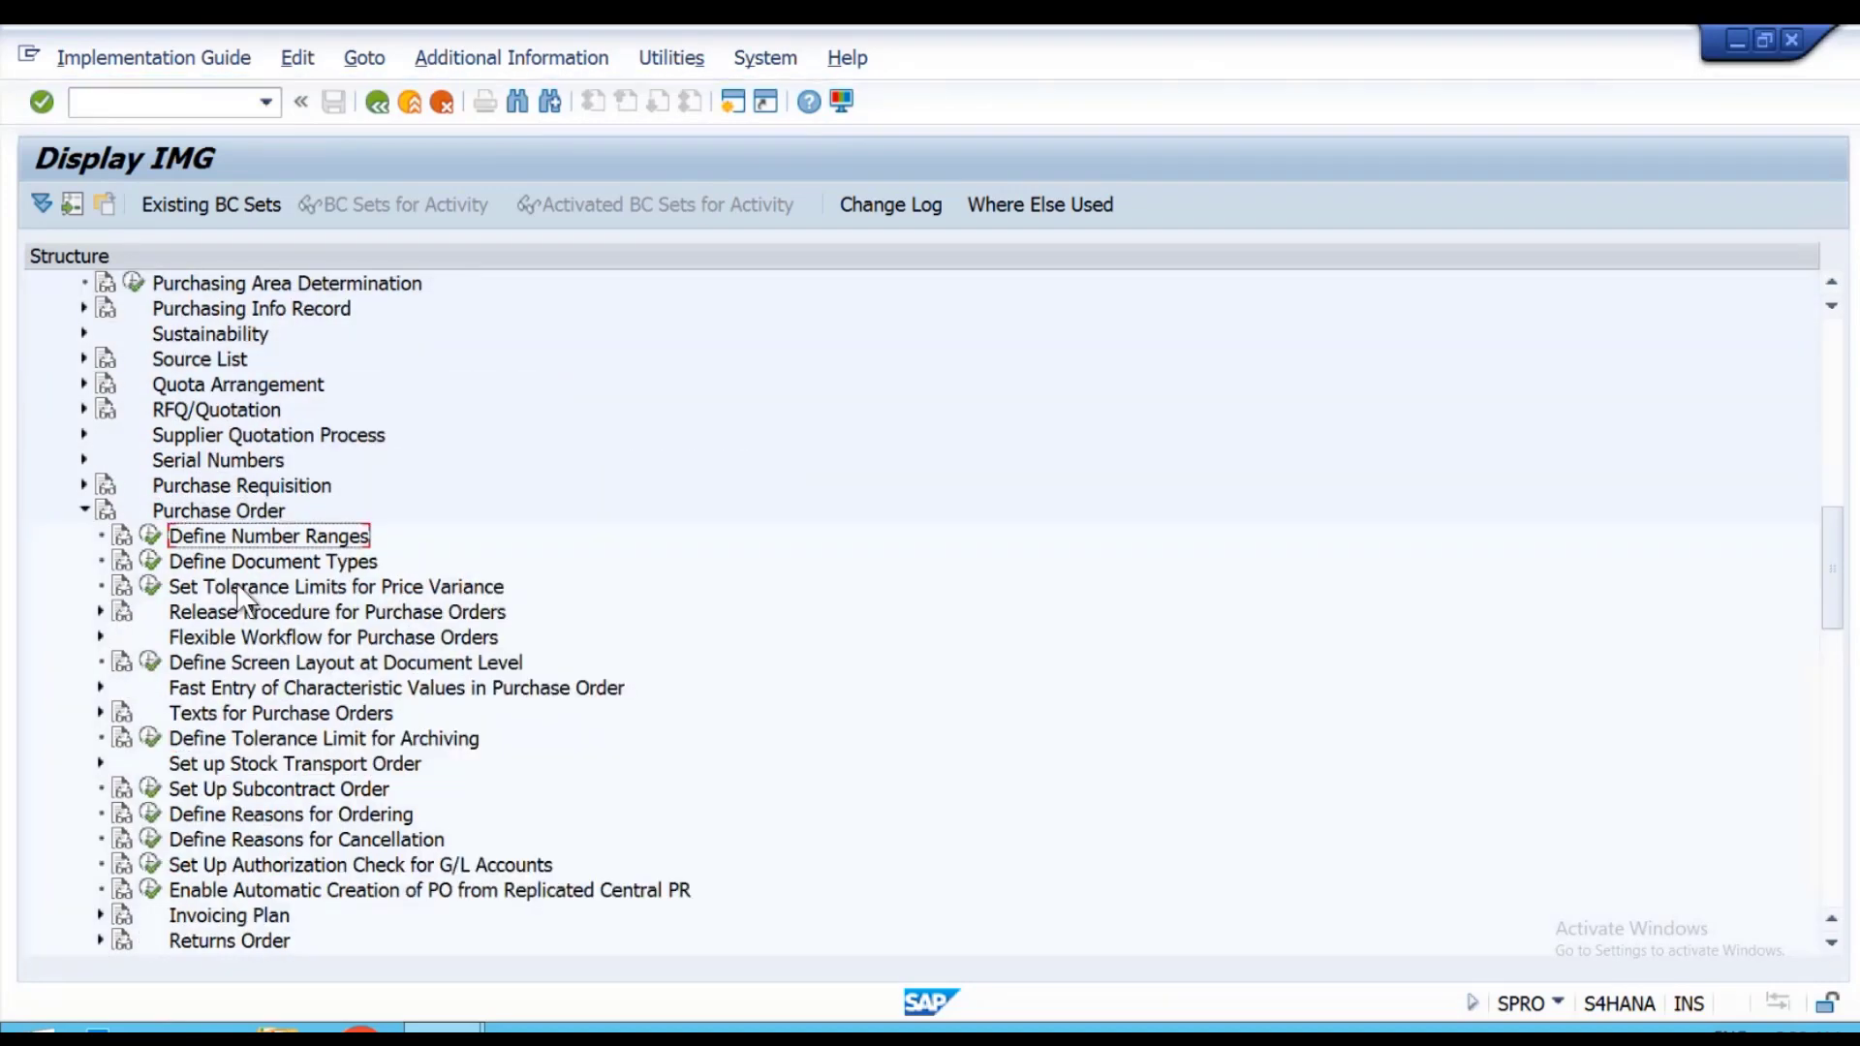
{"action": "key", "text": "Down"}
{"action": "key", "text": "Down"}
{"action": "key", "text": "Down"}
{"action": "key", "text": "Down"}
{"action": "key", "text": "Up"}
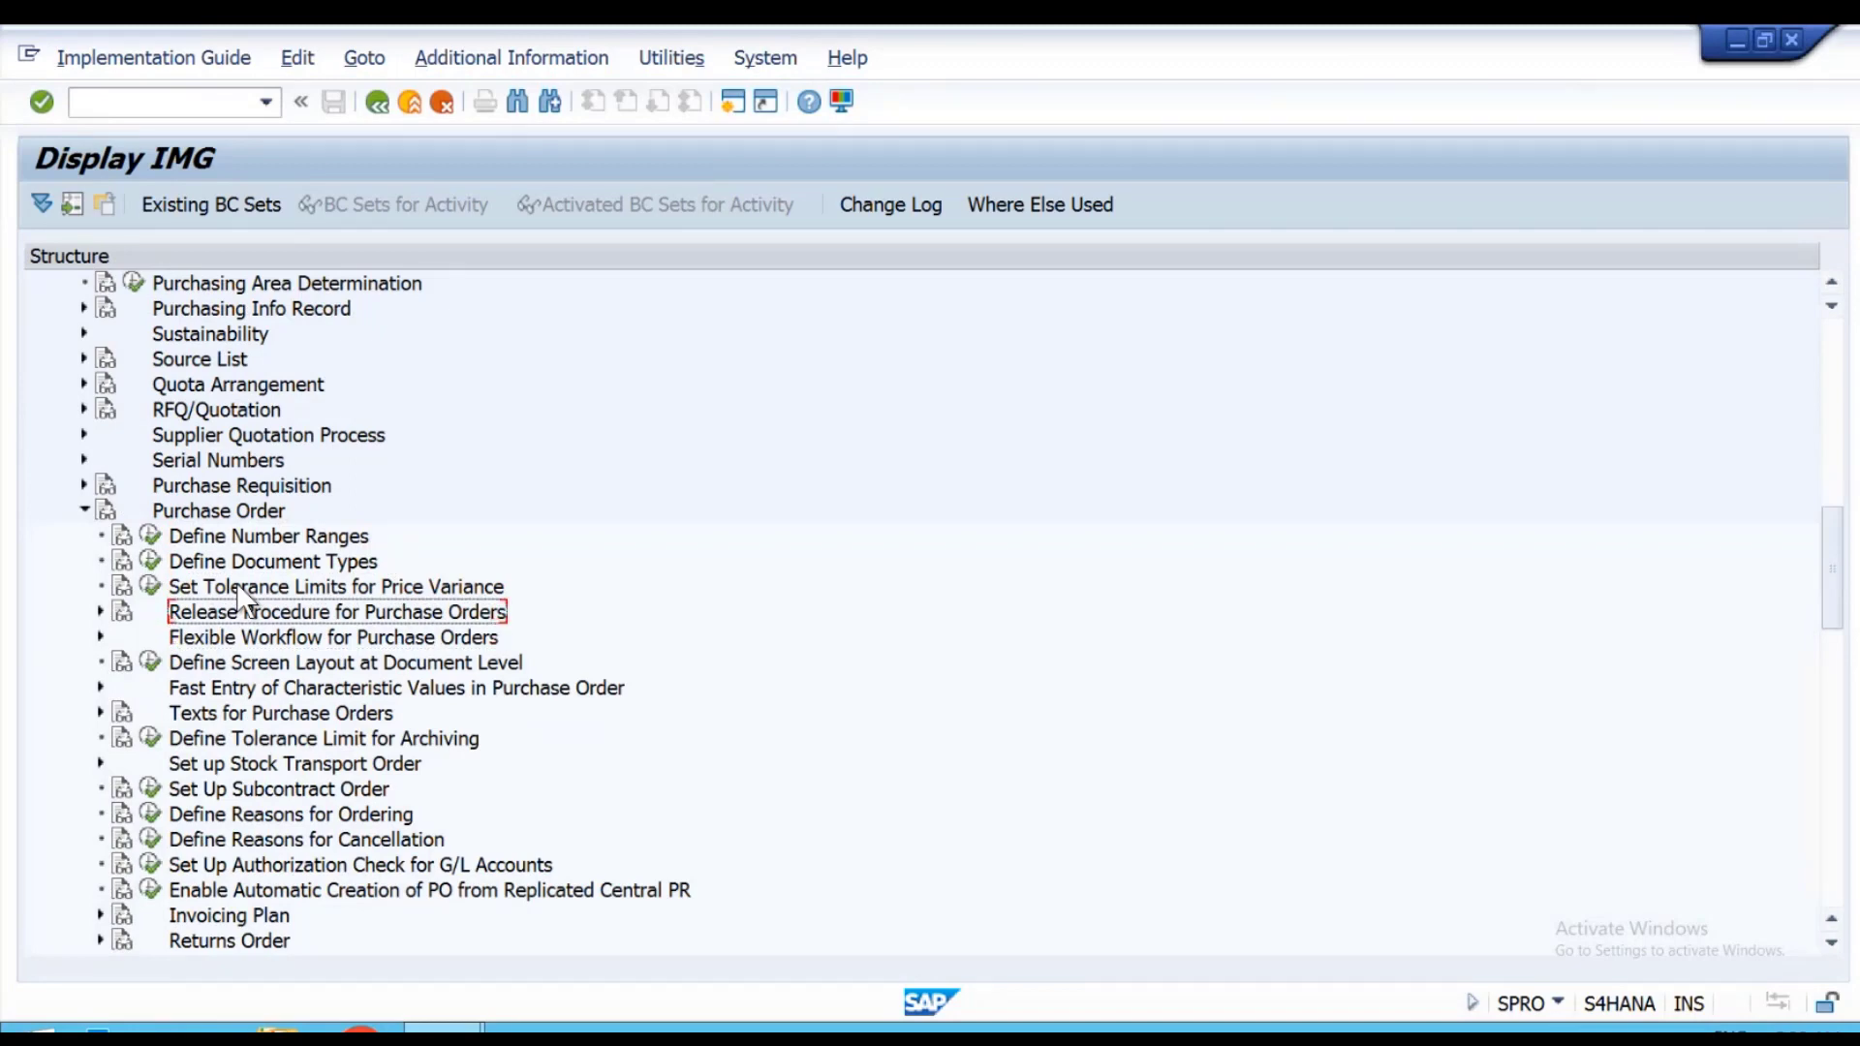
{"action": "key", "text": "Right"}
{"action": "key", "text": "Down"}
{"action": "key", "text": "Down"}
{"action": "key", "text": "Down"}
{"action": "key", "text": "Down"}
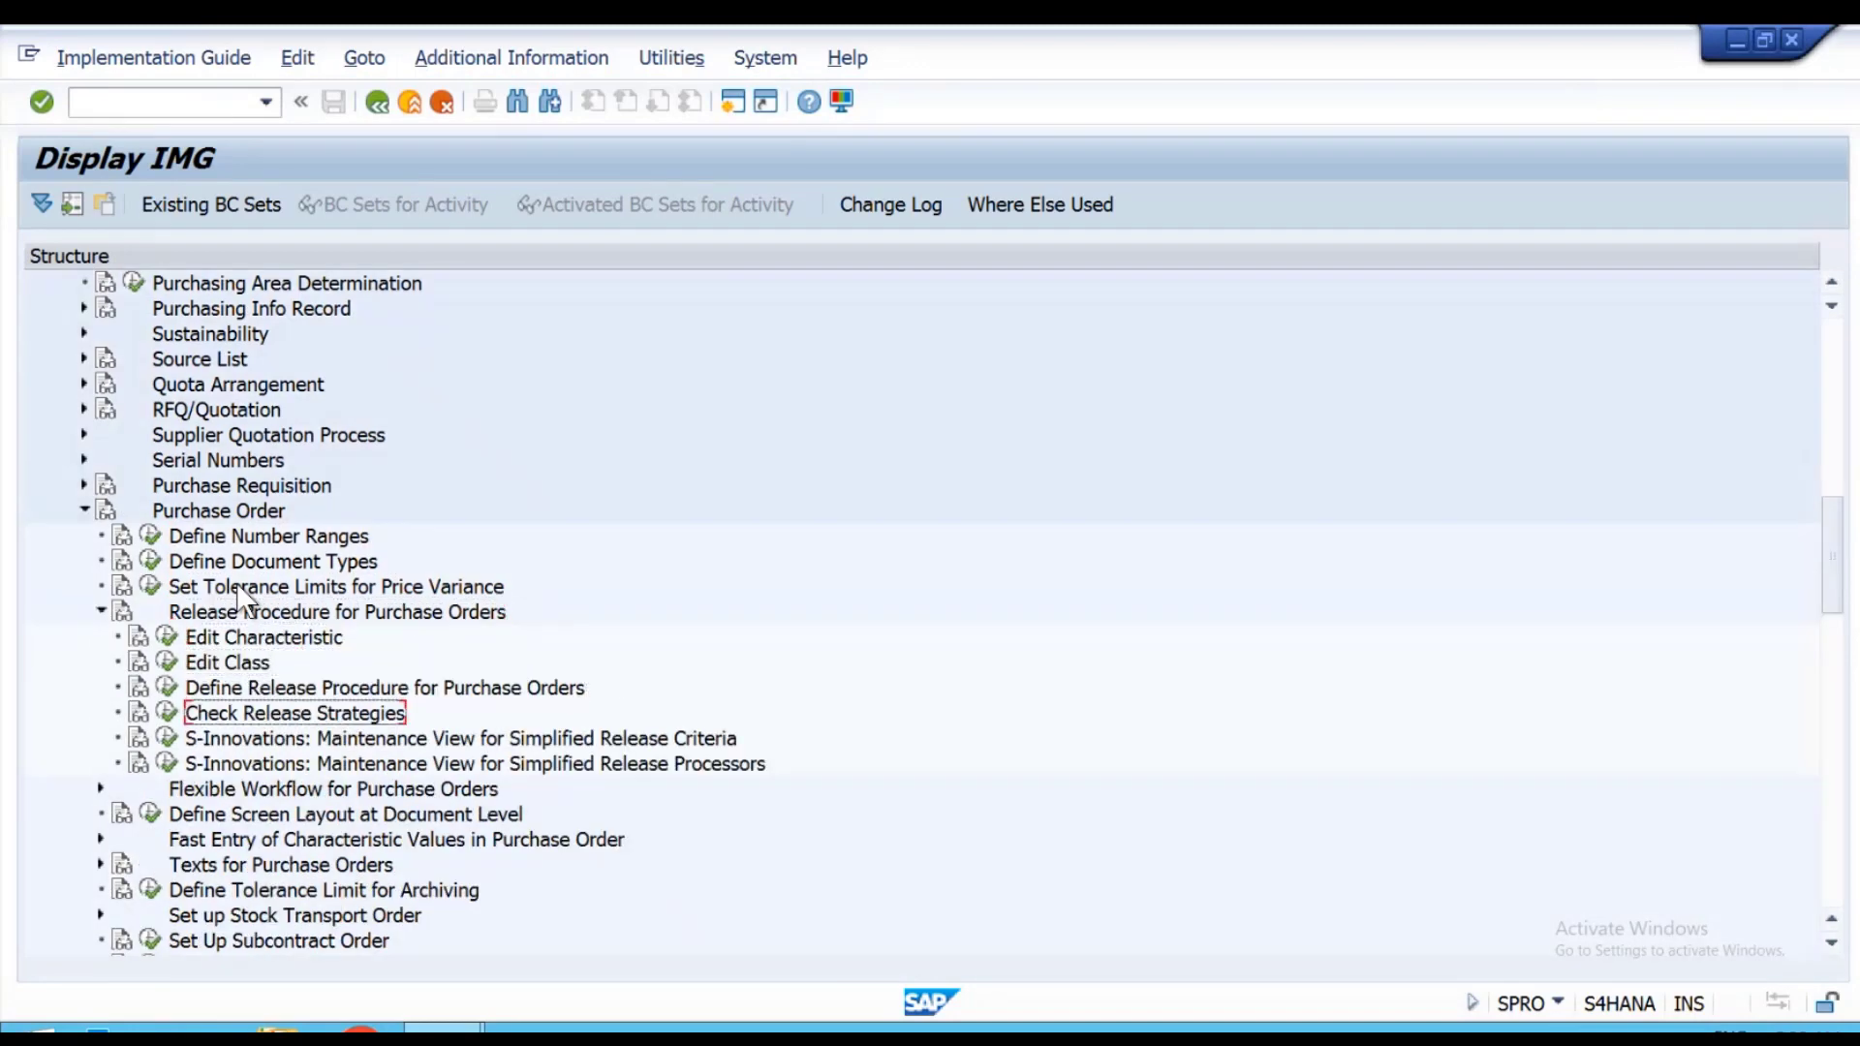
{"action": "key", "text": "Down"}
{"action": "key", "text": "Down"}
{"action": "key", "text": "Up"}
Collapse Release Procedure for Purchase Orders and its parent Purchase Order node.
{"action": "key", "text": "Left"}
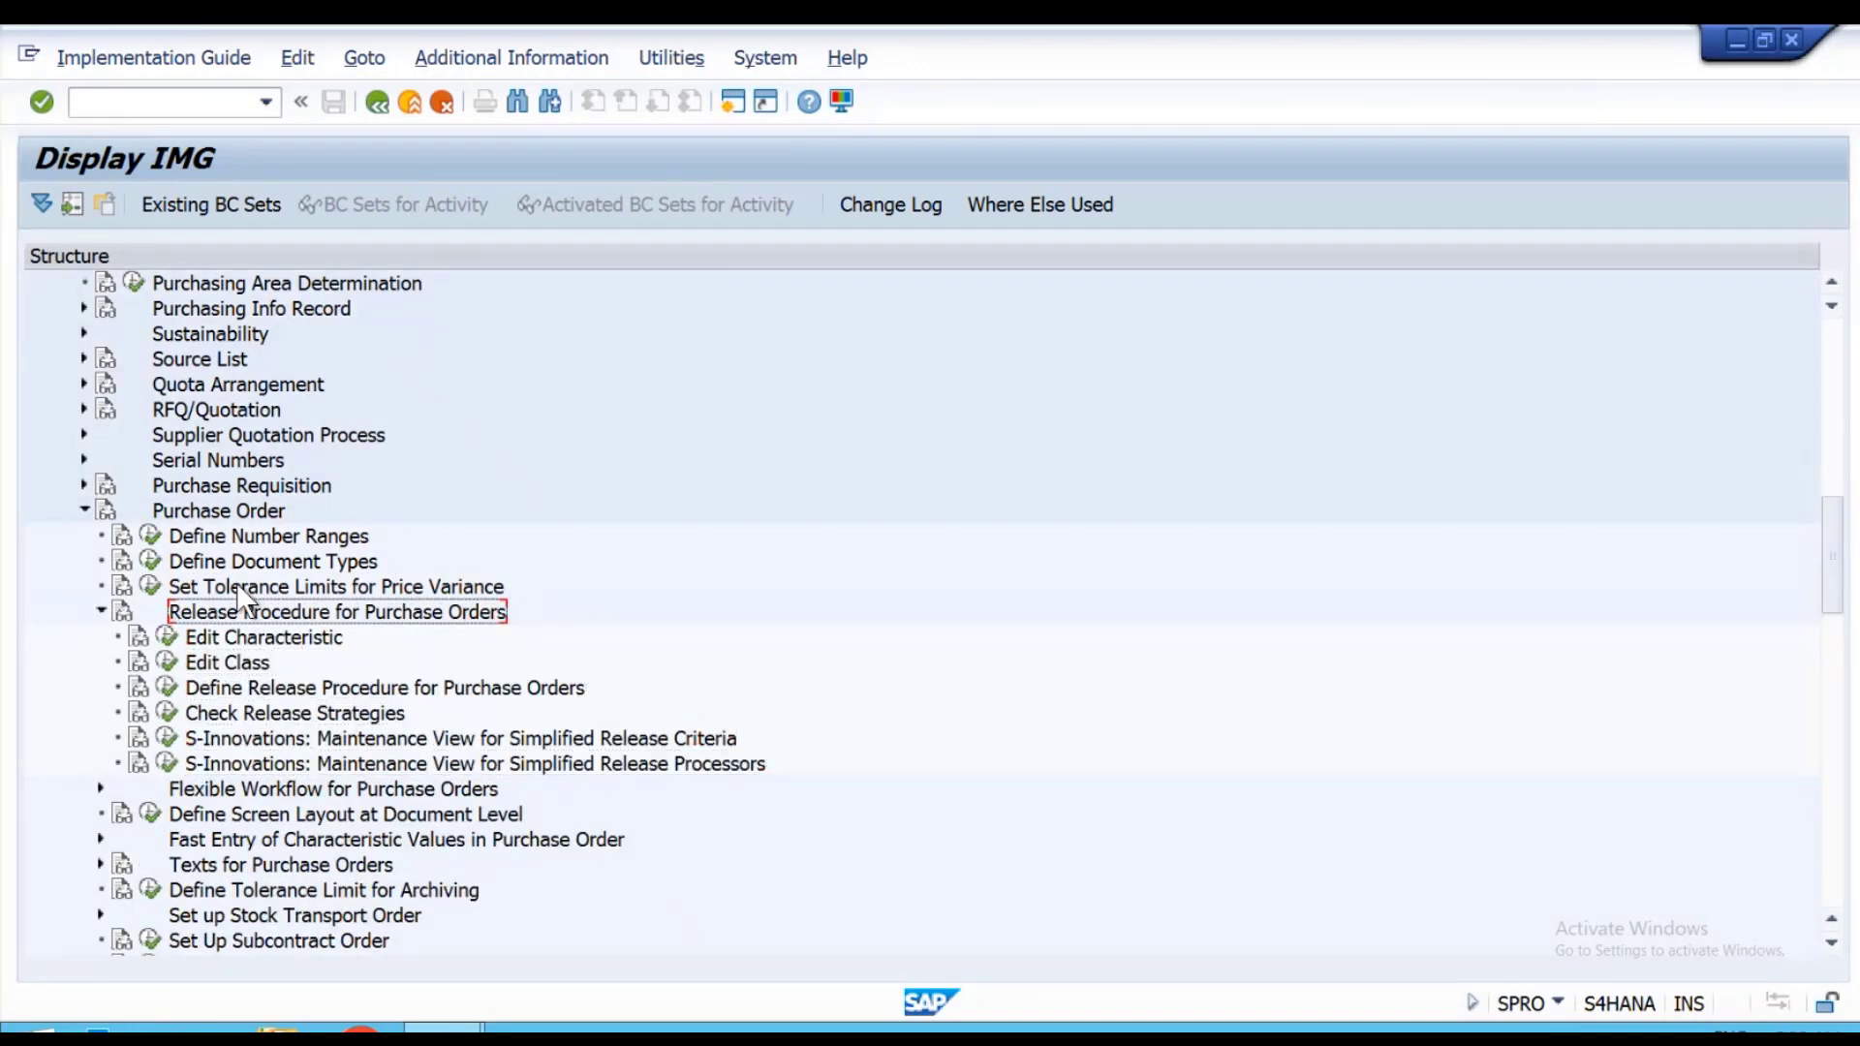
{"action": "key", "text": "Left"}
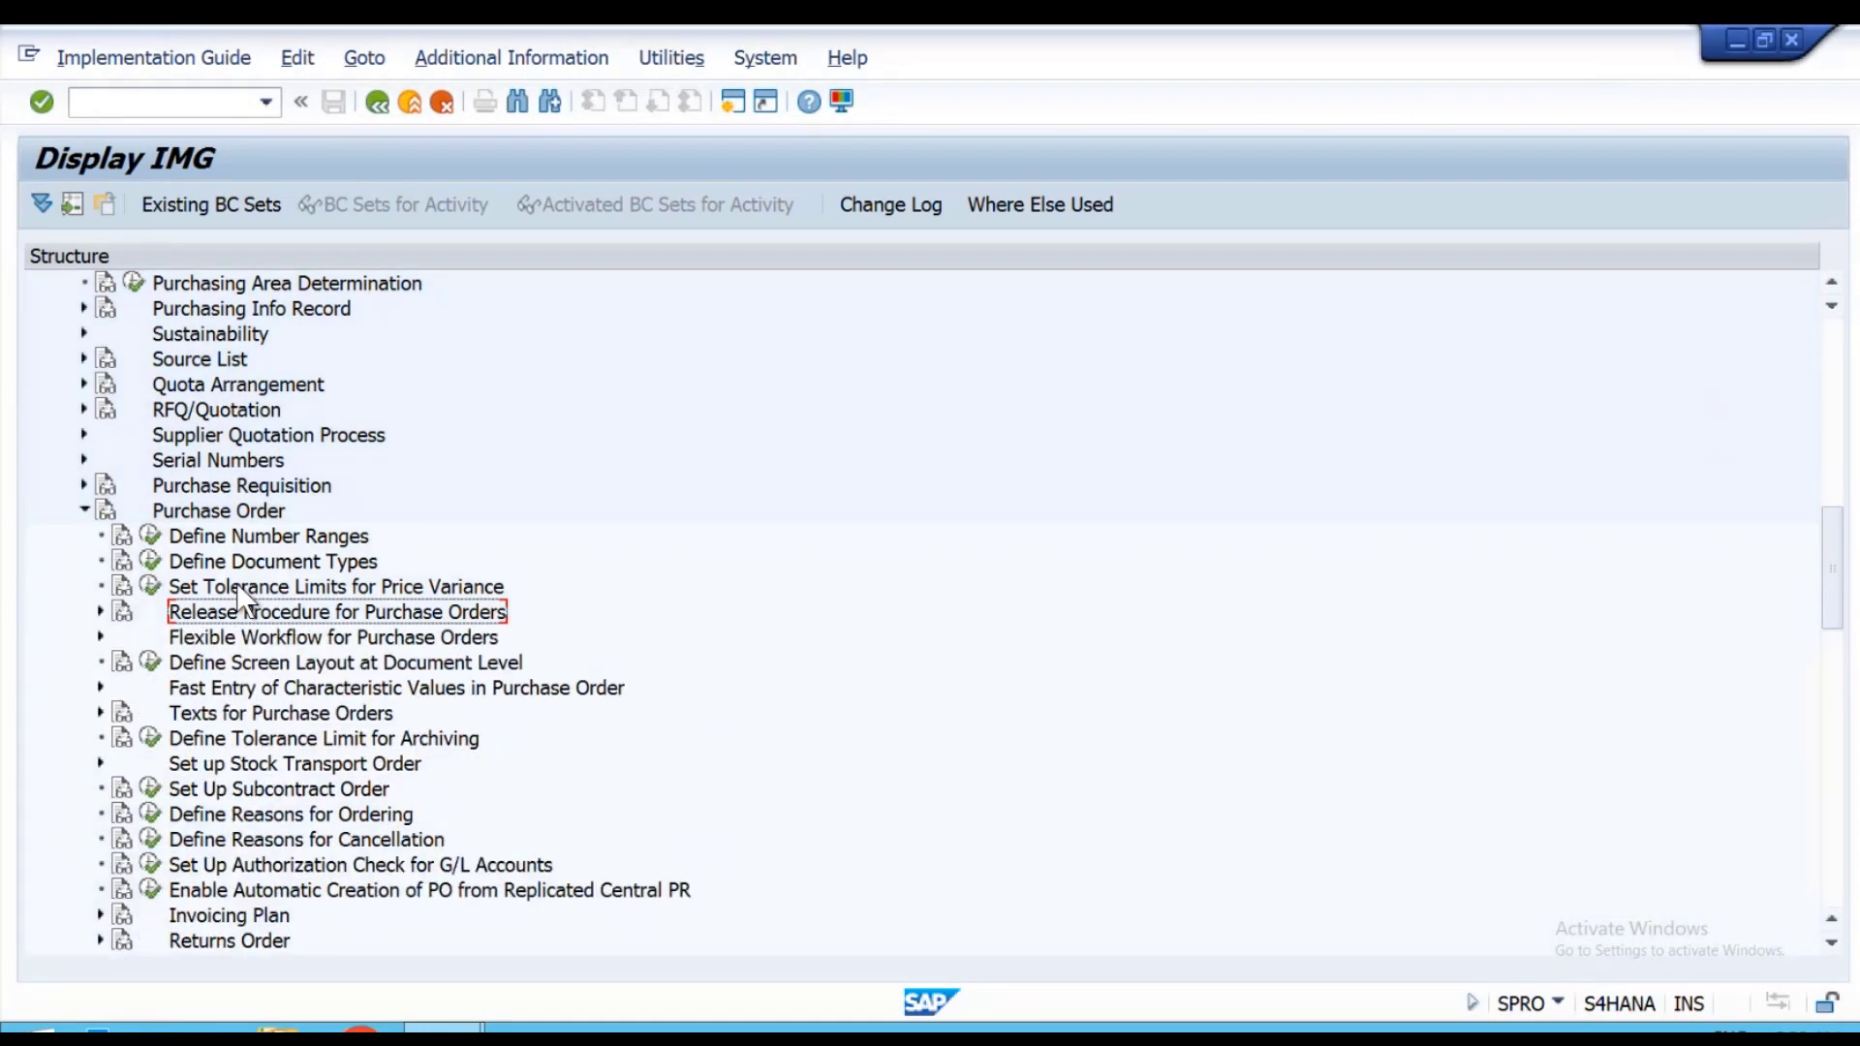
{"action": "key", "text": "Left"}
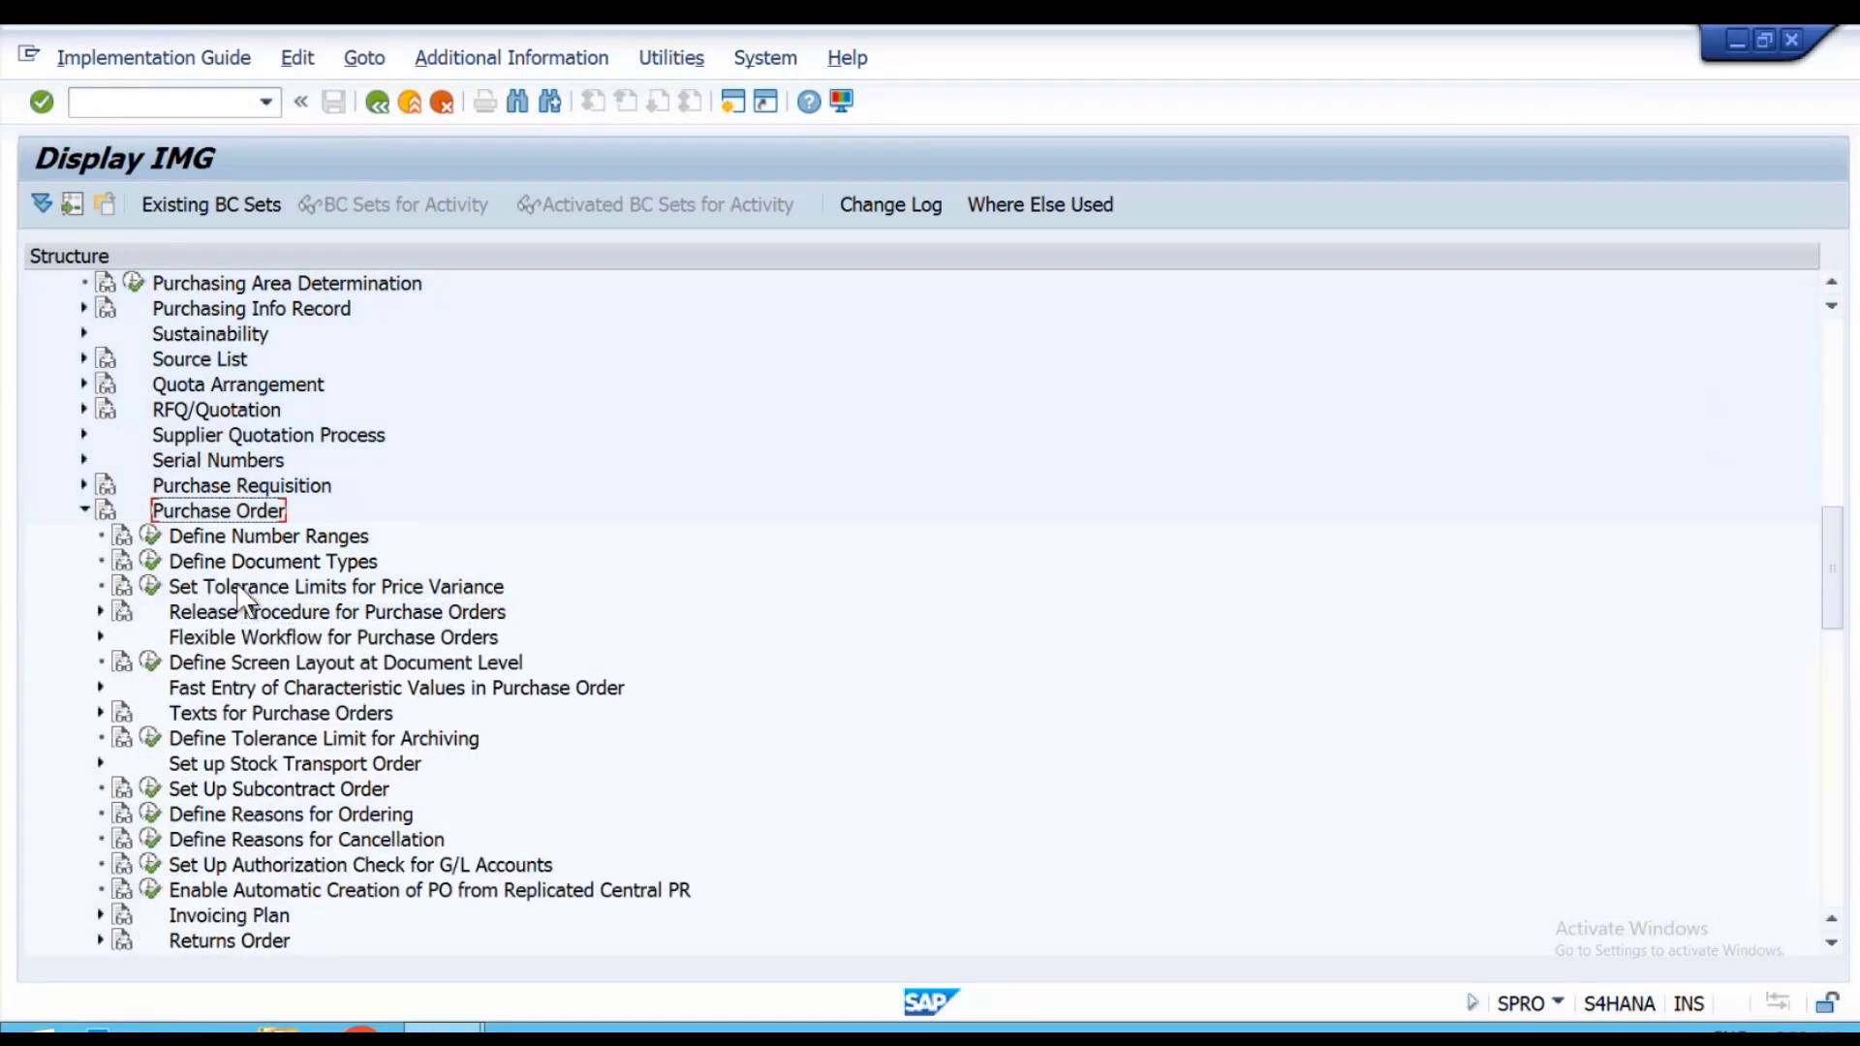
{"action": "key", "text": "Left"}
Expand Purchase Requisition under Purchasing, including its Release Procedure node.
{"action": "key", "text": "Up"}
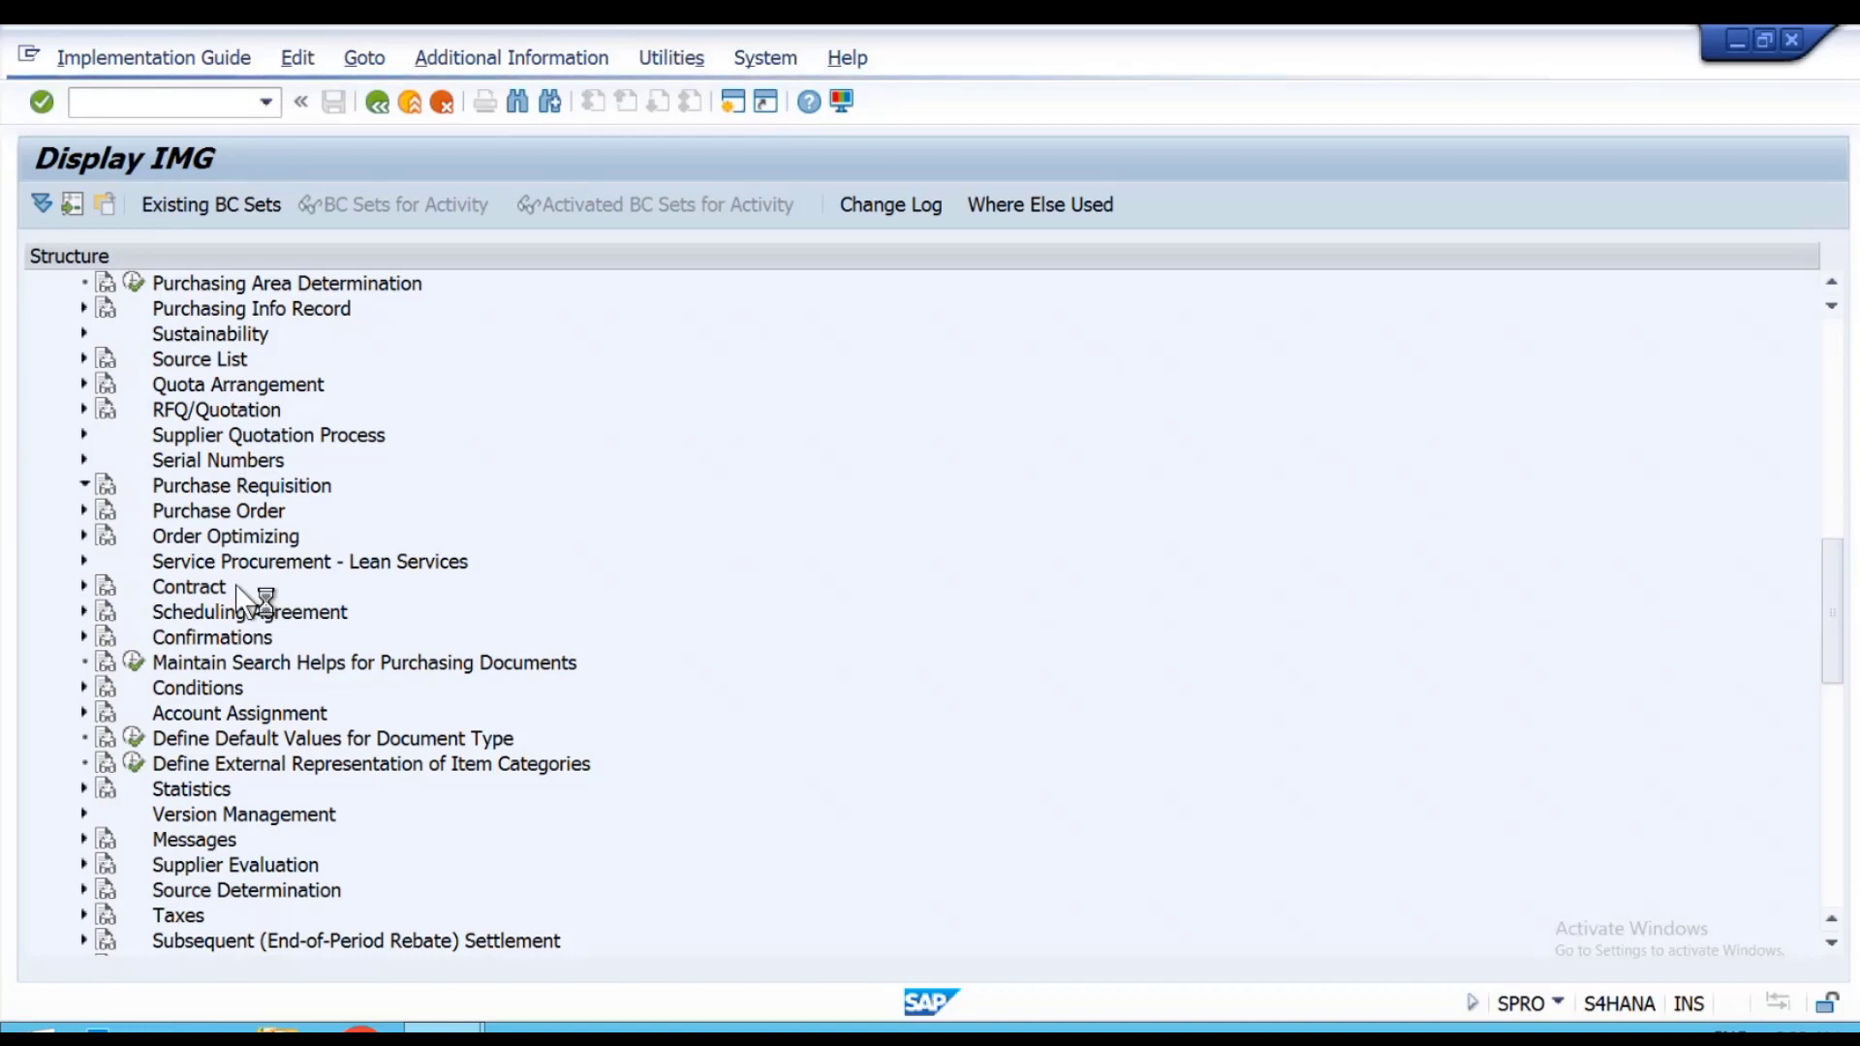
{"action": "key", "text": "Right"}
{"action": "key", "text": "Down"}
{"action": "key", "text": "Down"}
{"action": "key", "text": "Down"}
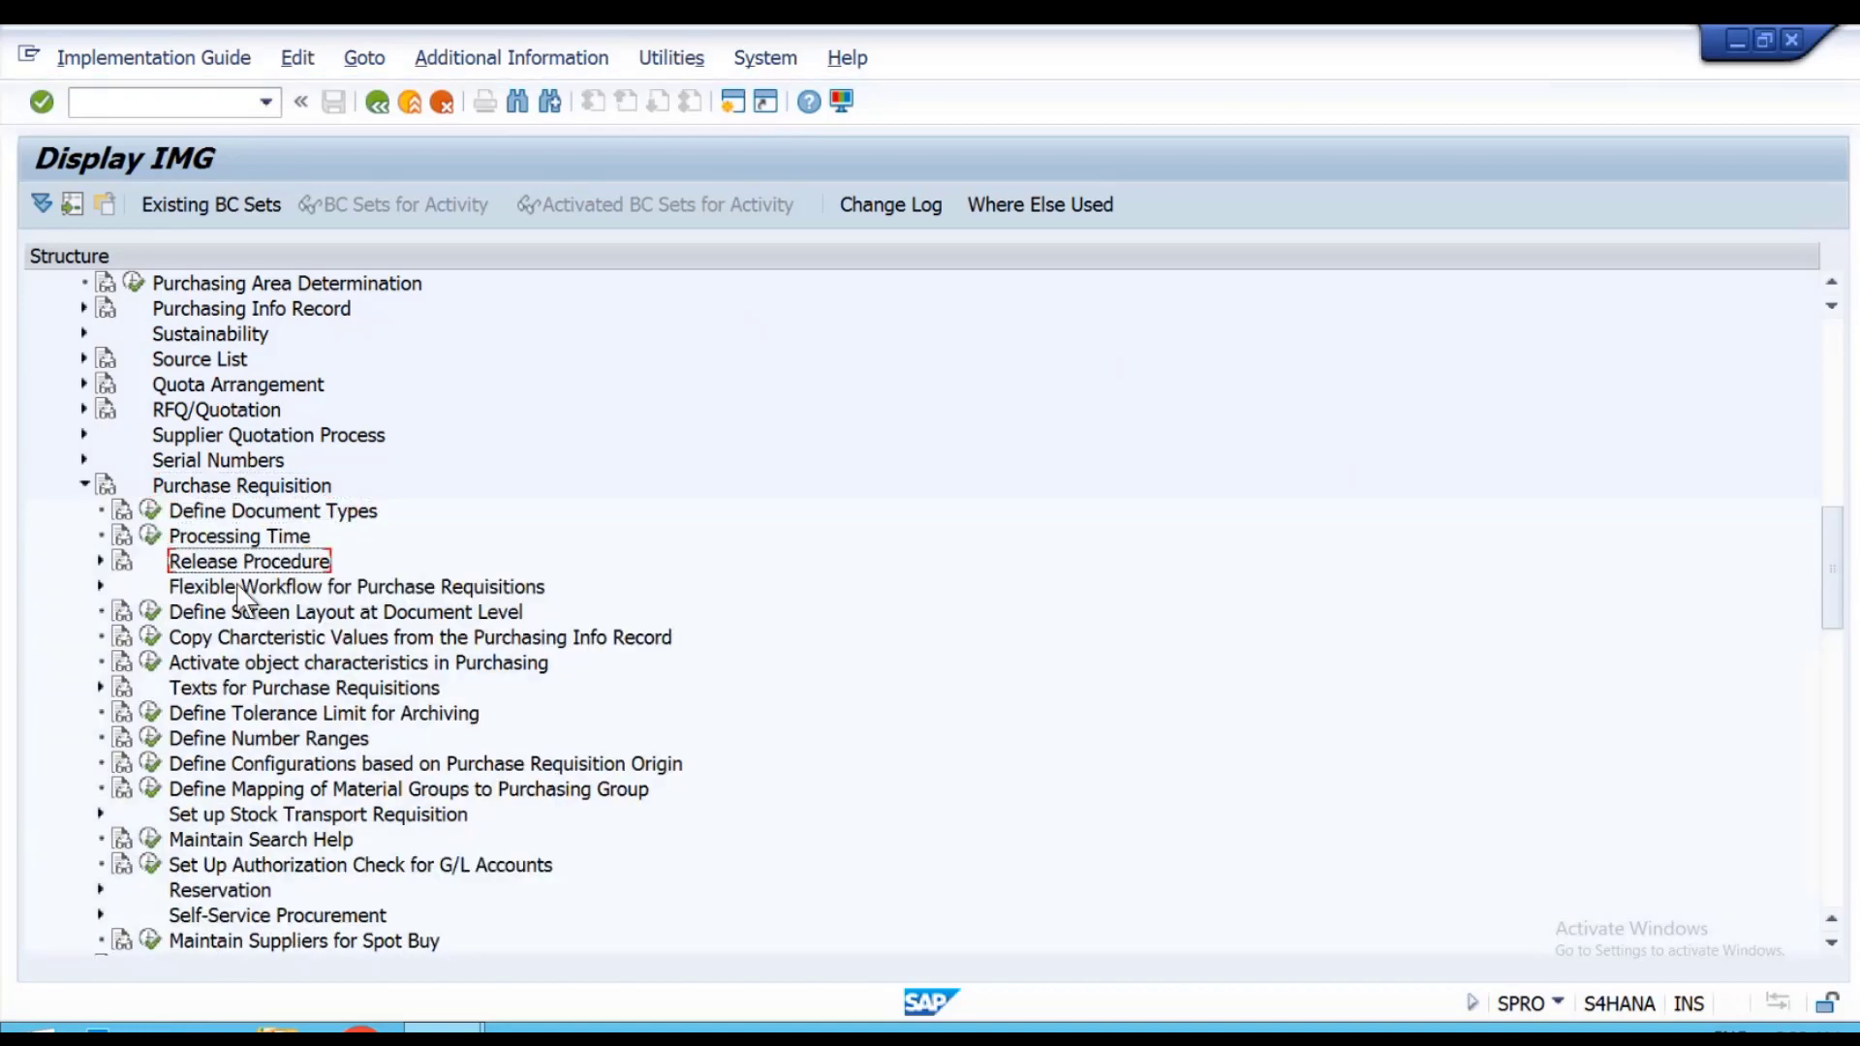
{"action": "key", "text": "Right"}
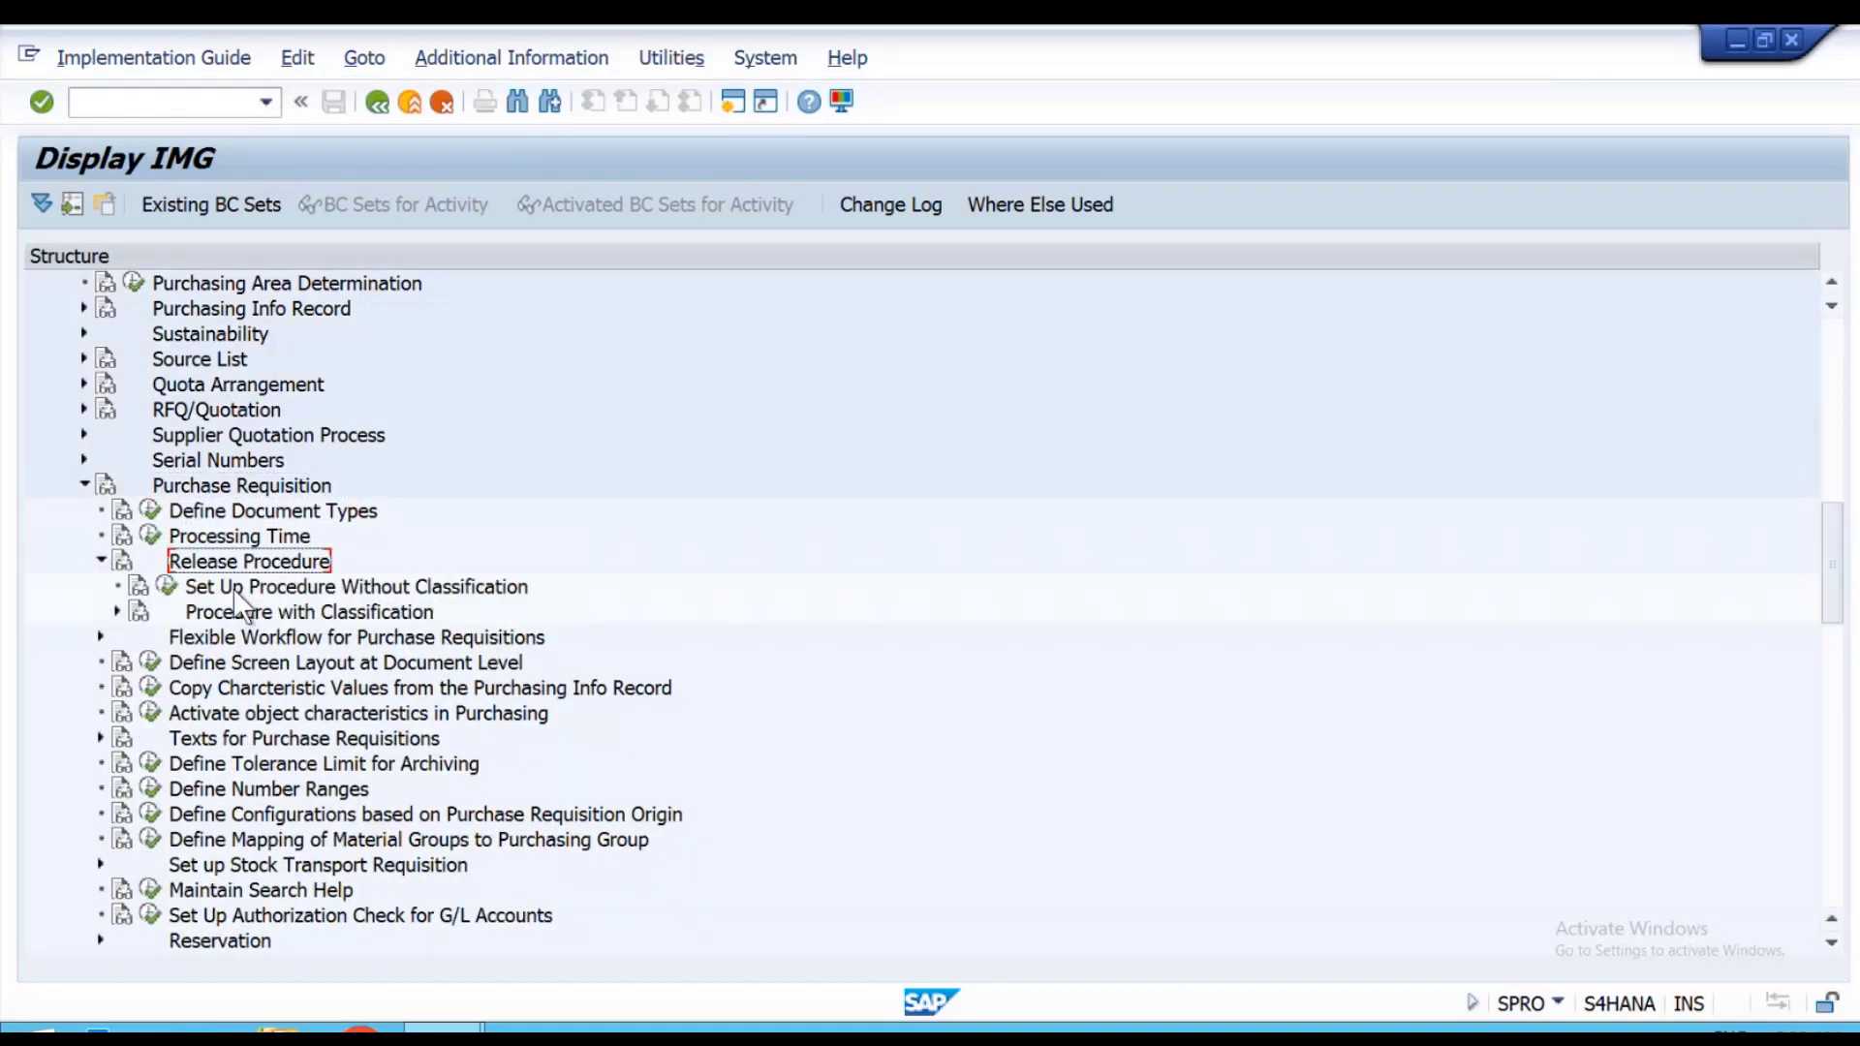
View the activity list of Set Up Procedure Without Classification and close it without choosing an activity.
{"action": "left_click", "coordinate": [165, 584]}
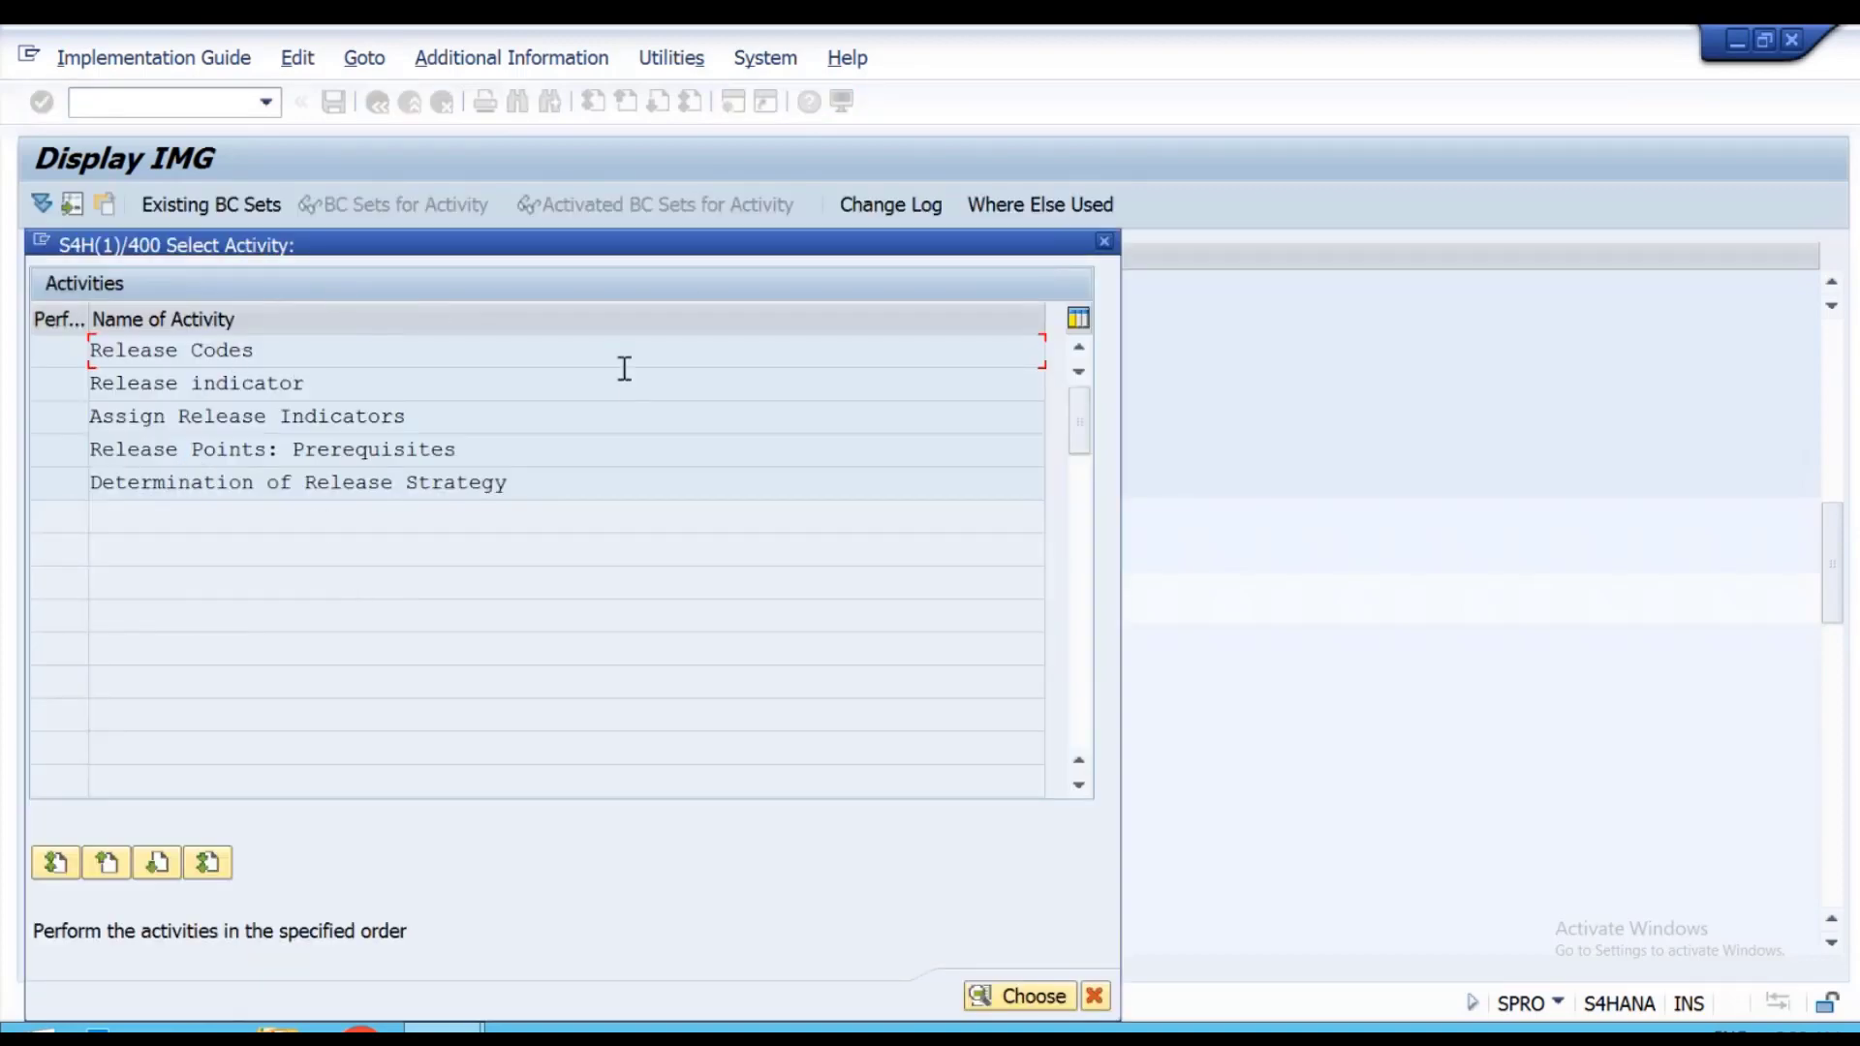
{"action": "left_click", "coordinate": [1110, 242]}
Expand Procedure with Classification and execute its Edit Characteristics activity.
{"action": "left_click", "coordinate": [323, 608]}
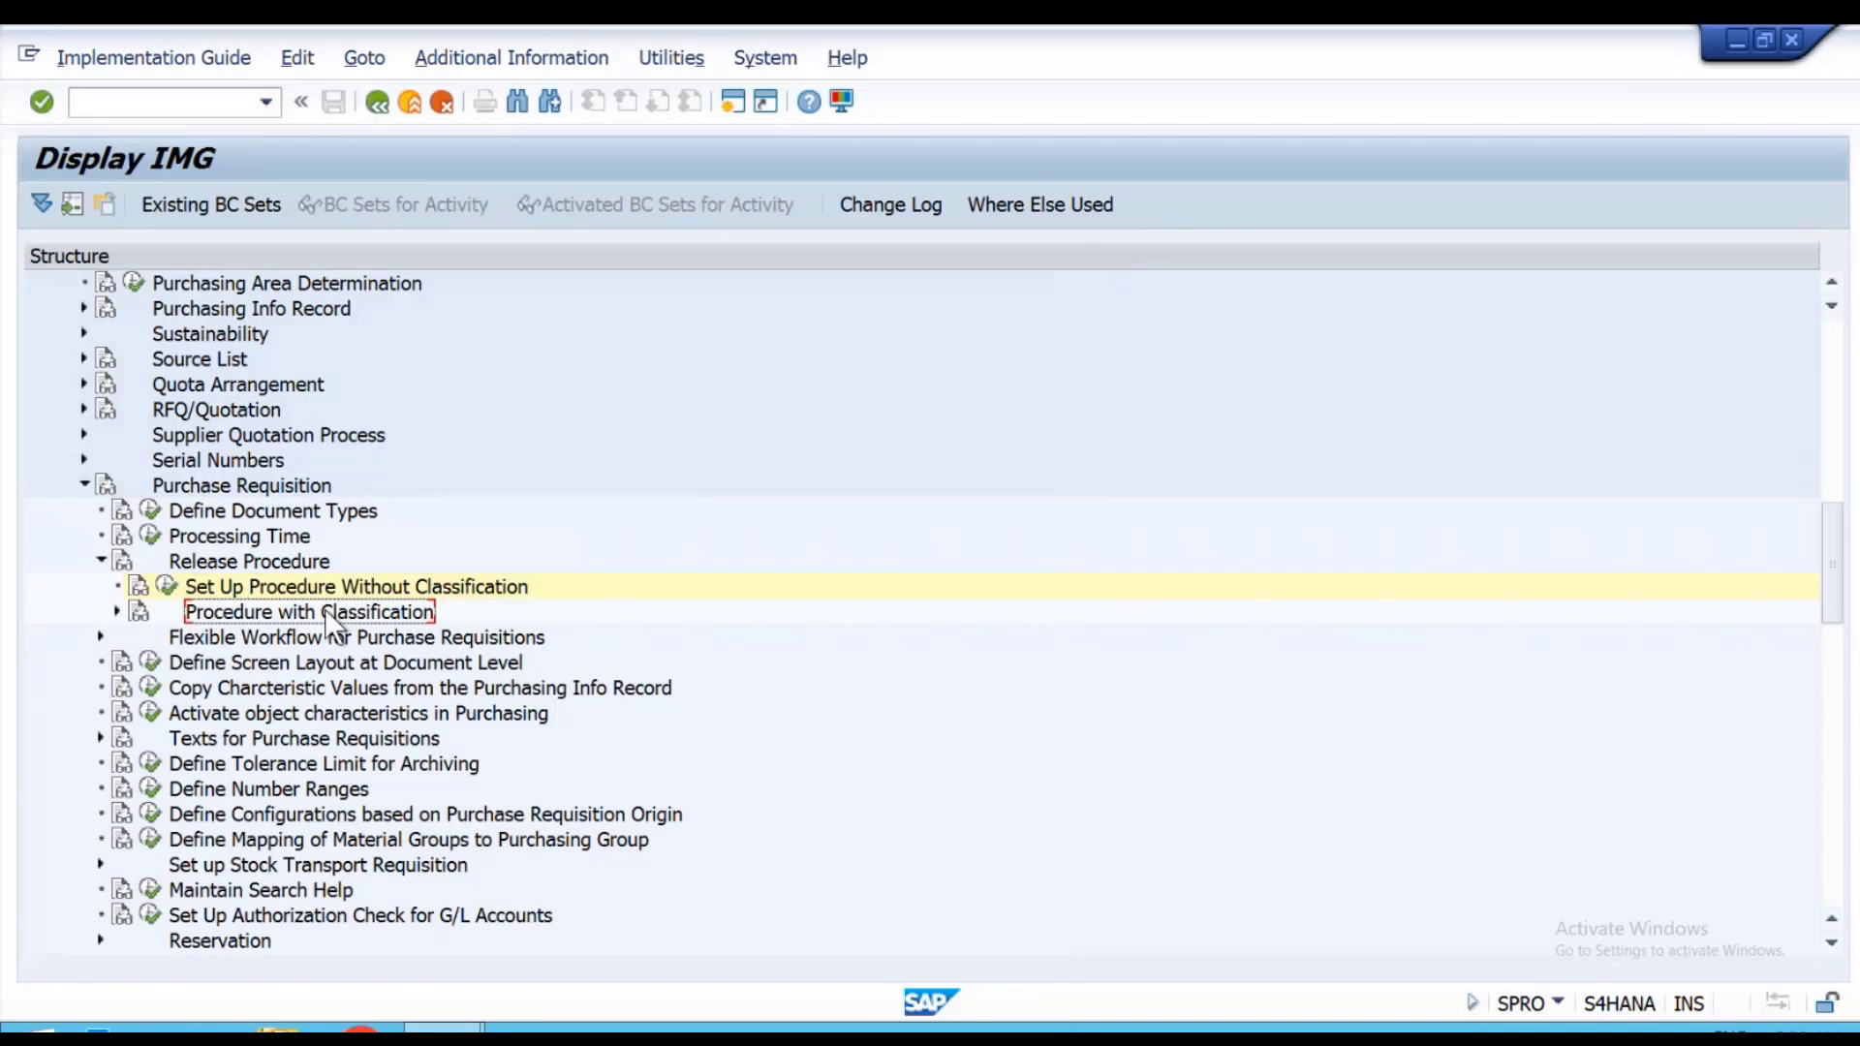
{"action": "double_click", "coordinate": [323, 609]}
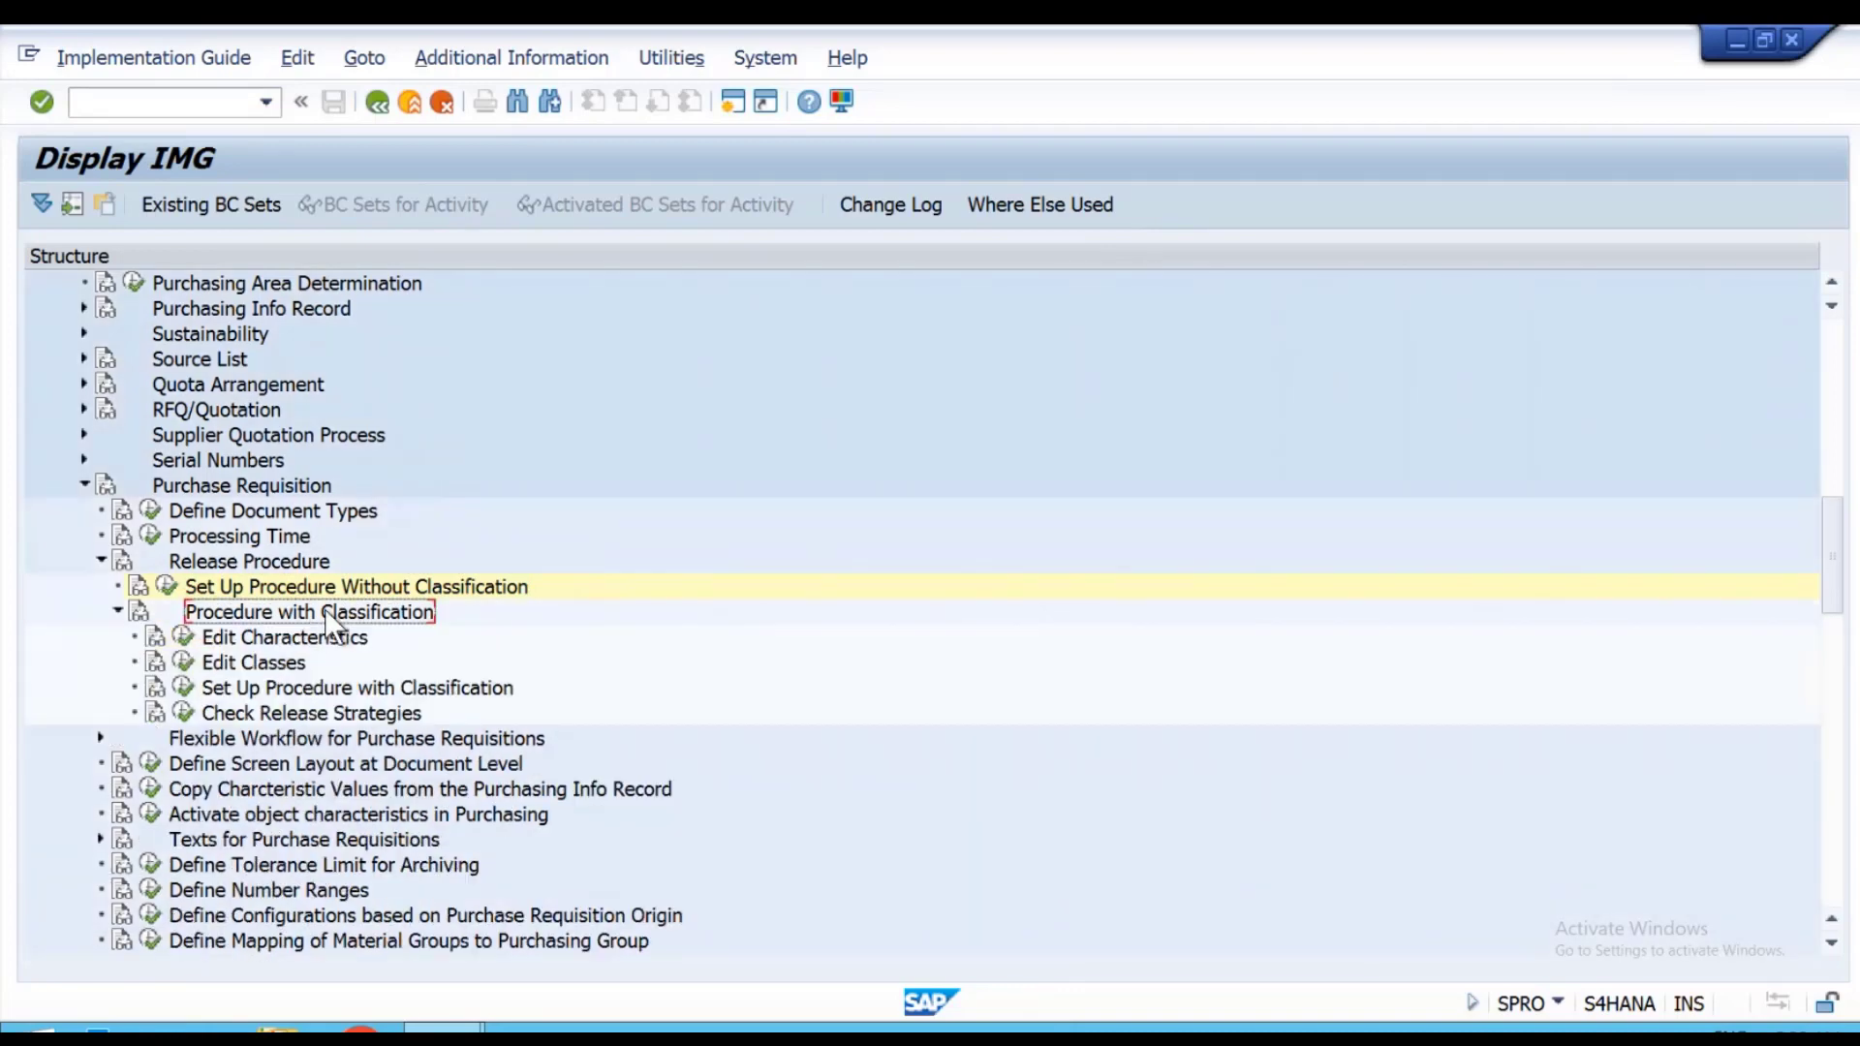
{"action": "left_click", "coordinate": [180, 643]}
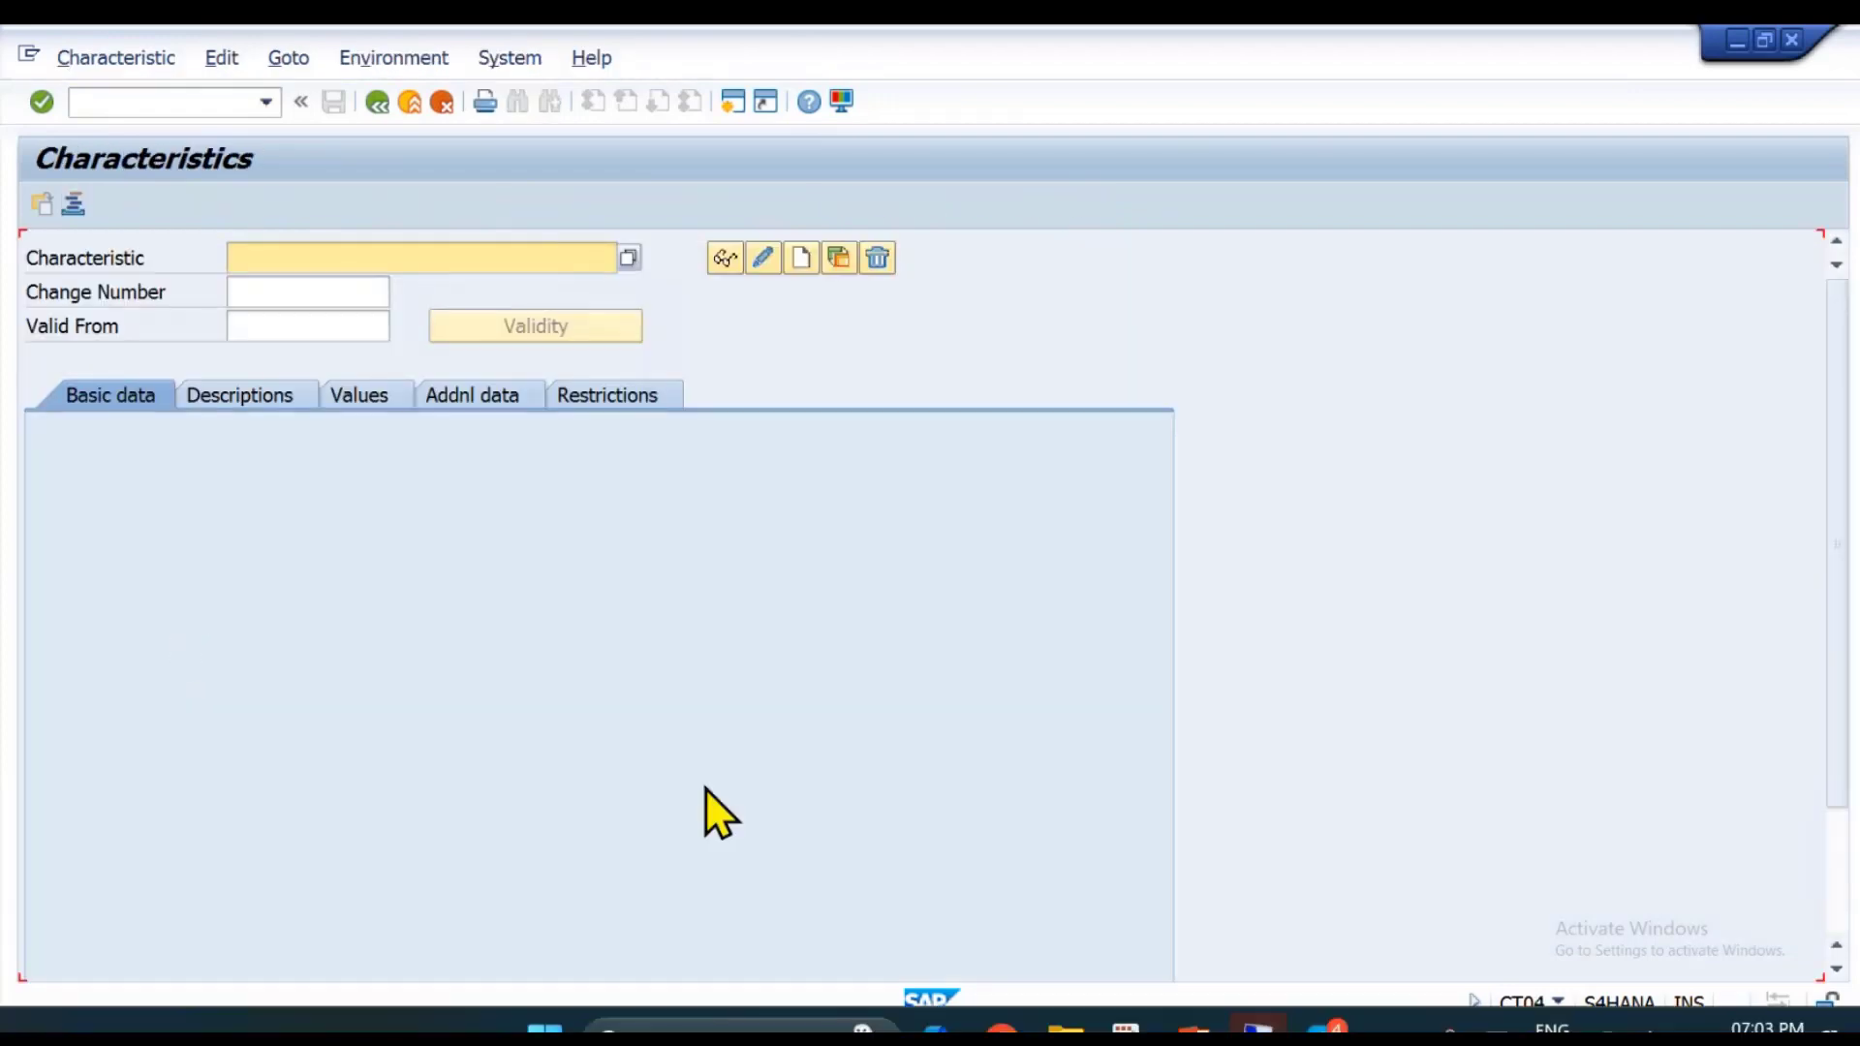
Switch to the PowerPoint slide show to read the PR release strategy levels and amount limits, and return to the SAP session.
{"action": "key", "text": "super+Tab"}
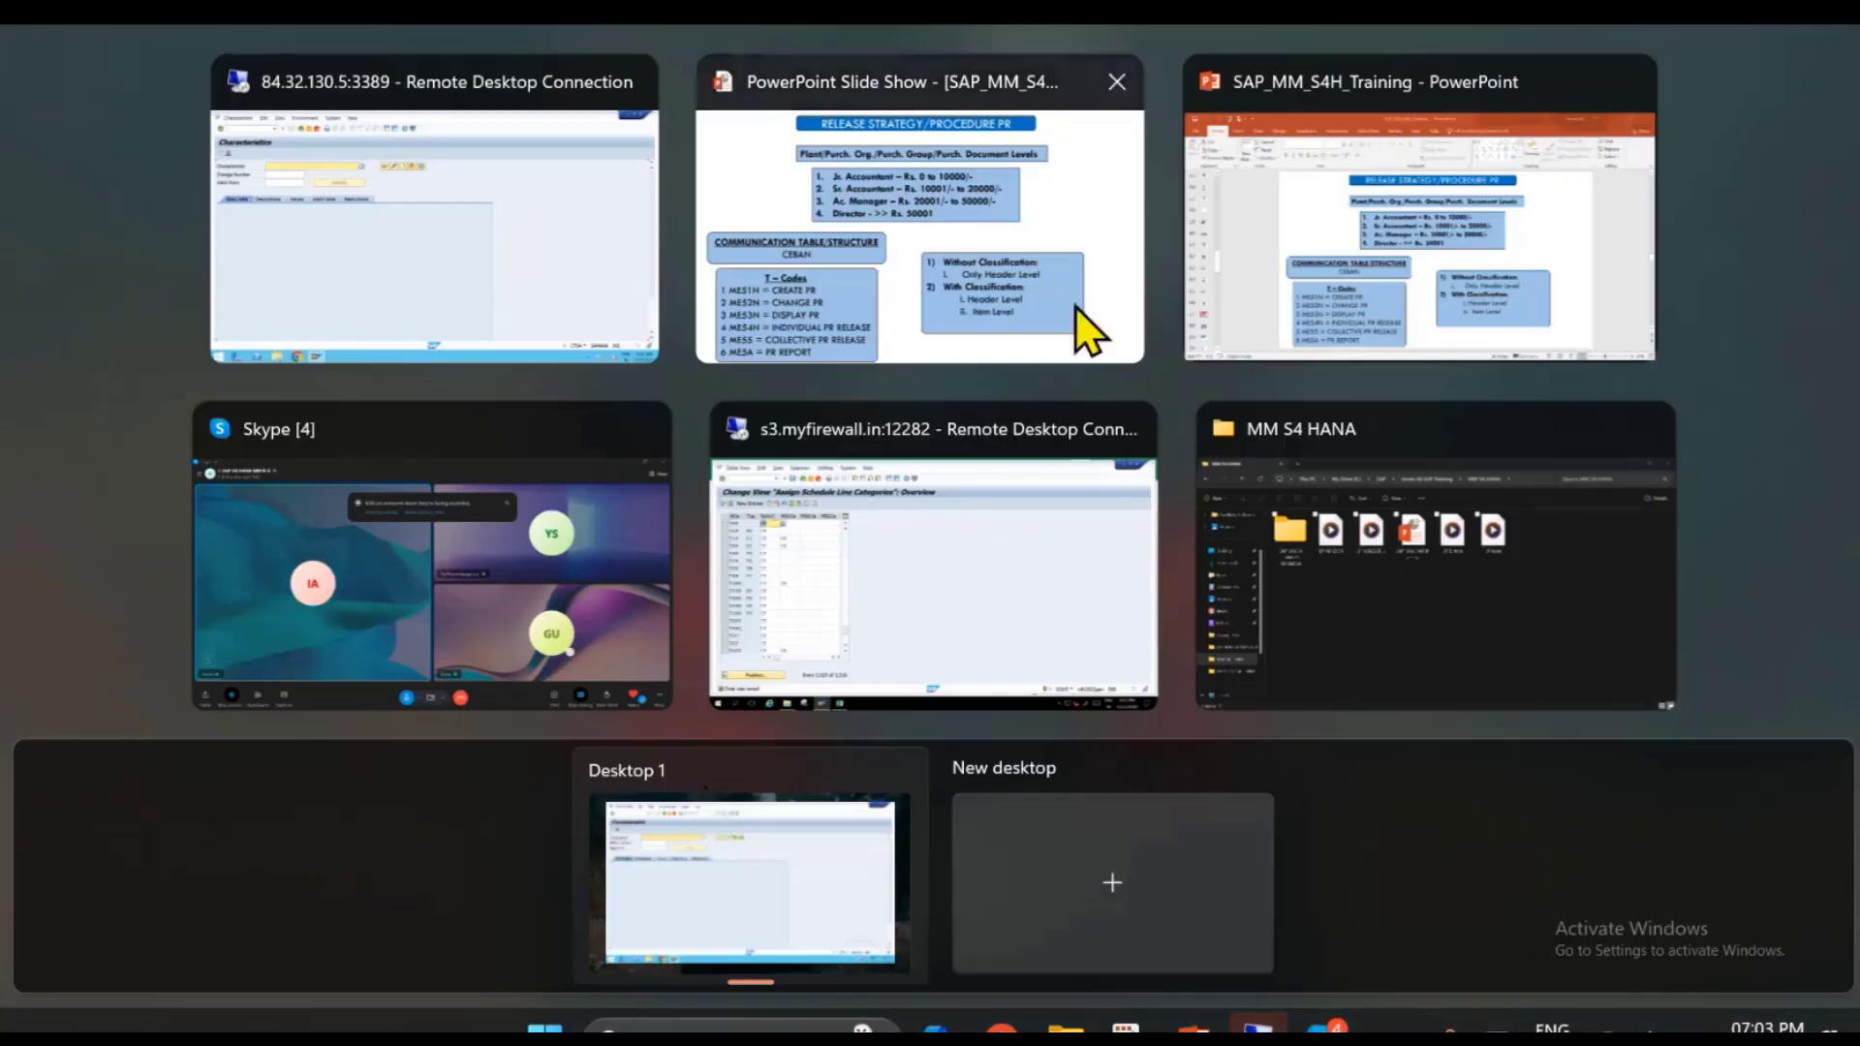
{"action": "left_click", "coordinate": [1087, 323]}
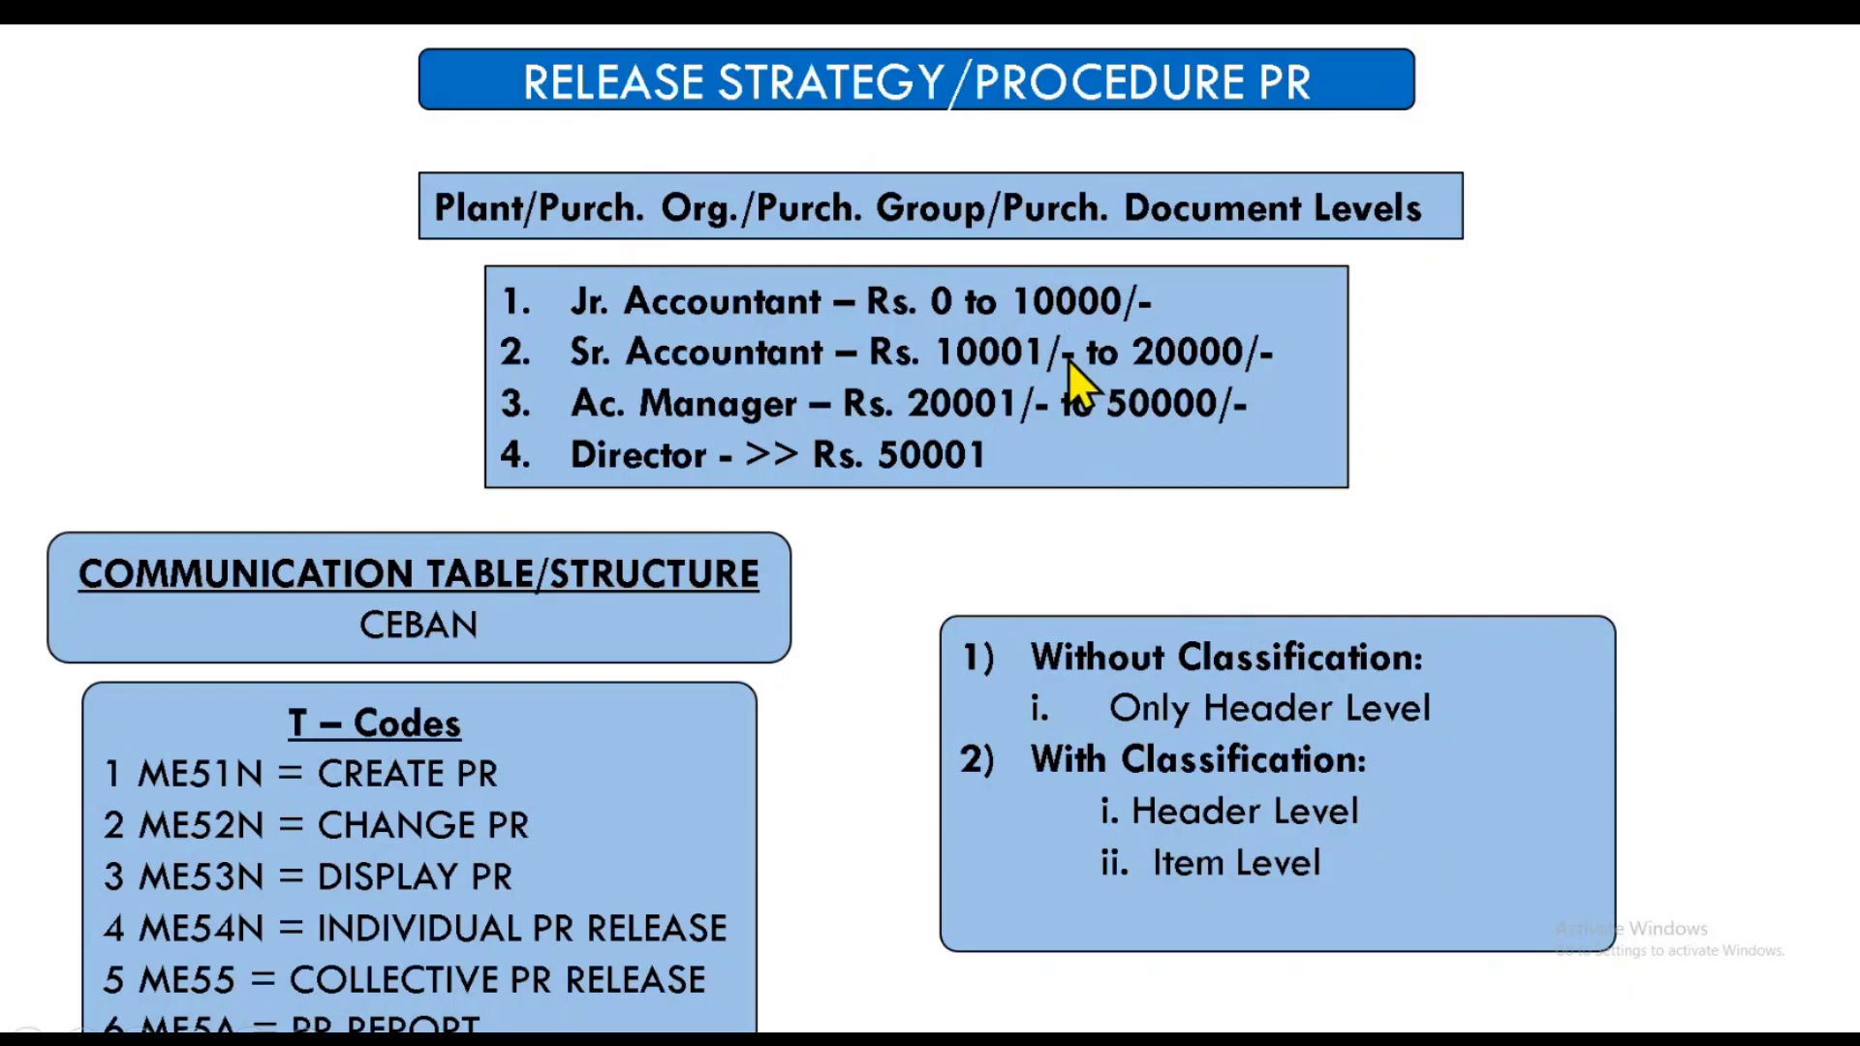
{"action": "key", "text": "alt+Tab"}
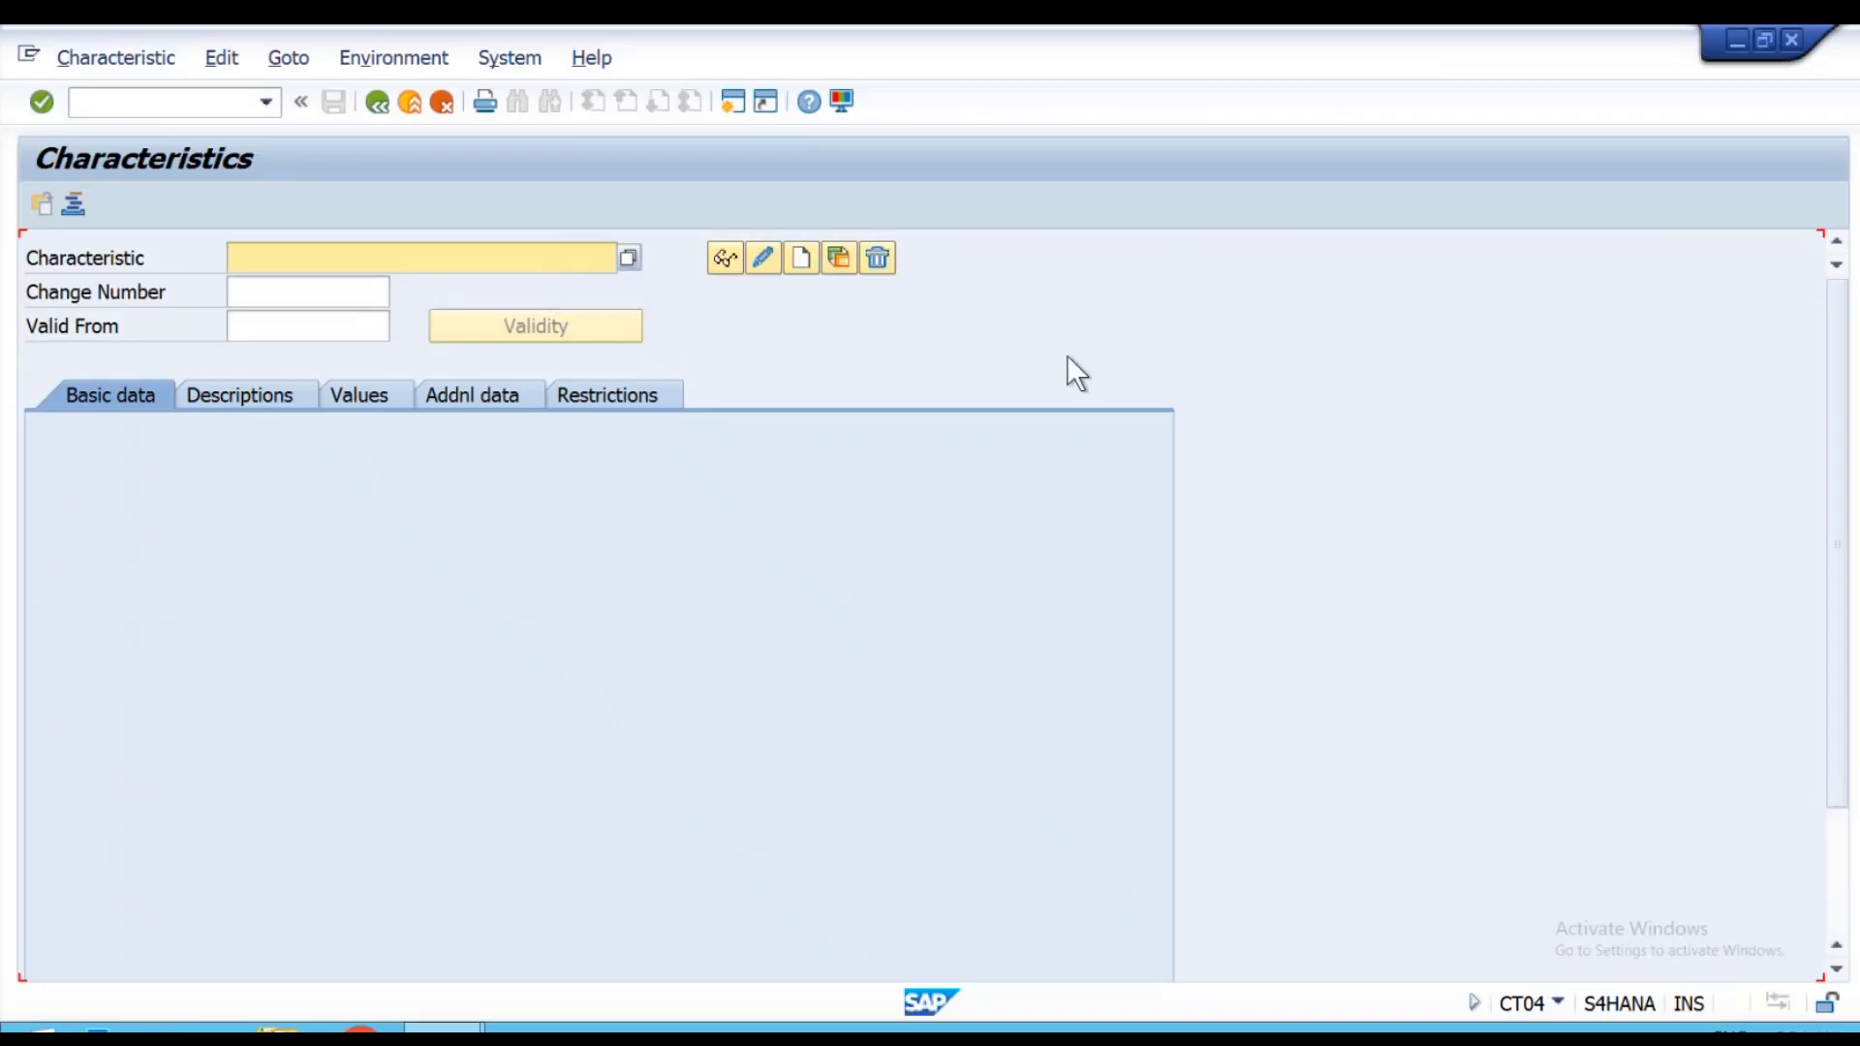
Enter VIVO_RELPR_PURC.ORG. as the characteristic name and try to create the characteristic.
{"action": "left_click", "coordinate": [526, 256]}
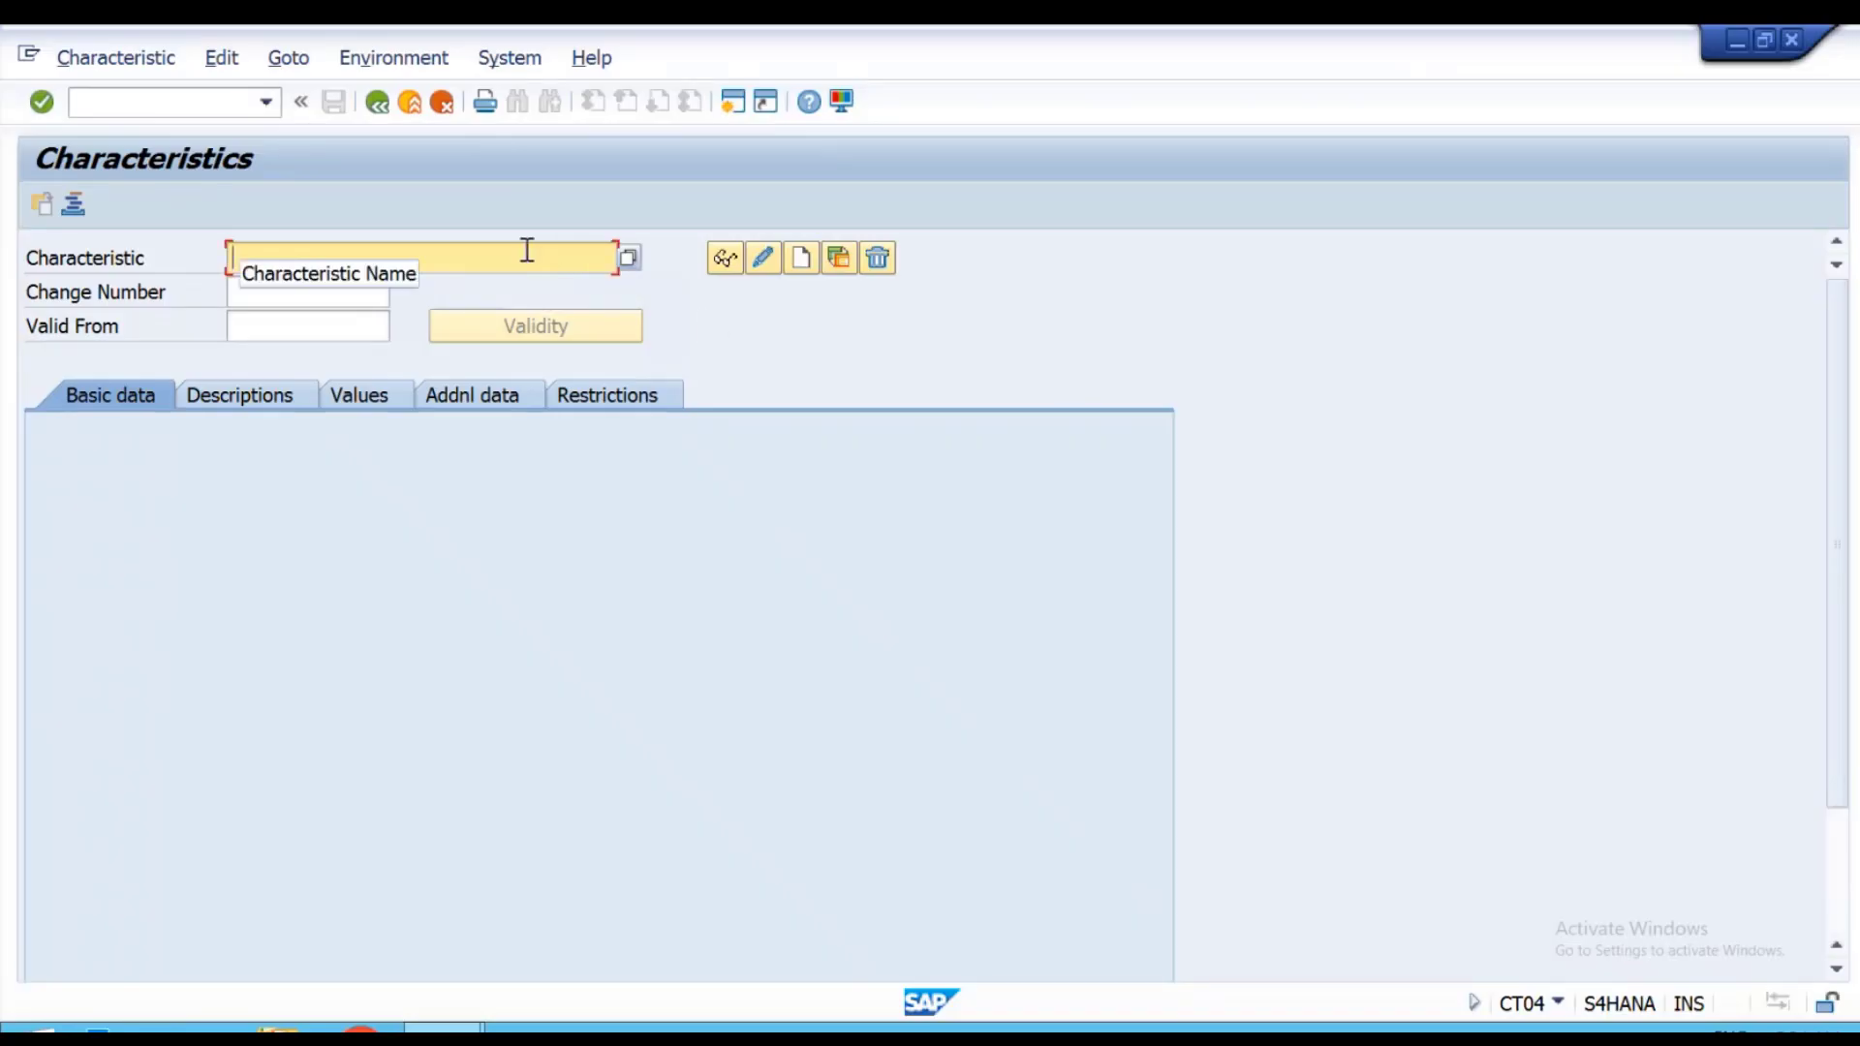
{"action": "type", "text": "VIVO"}
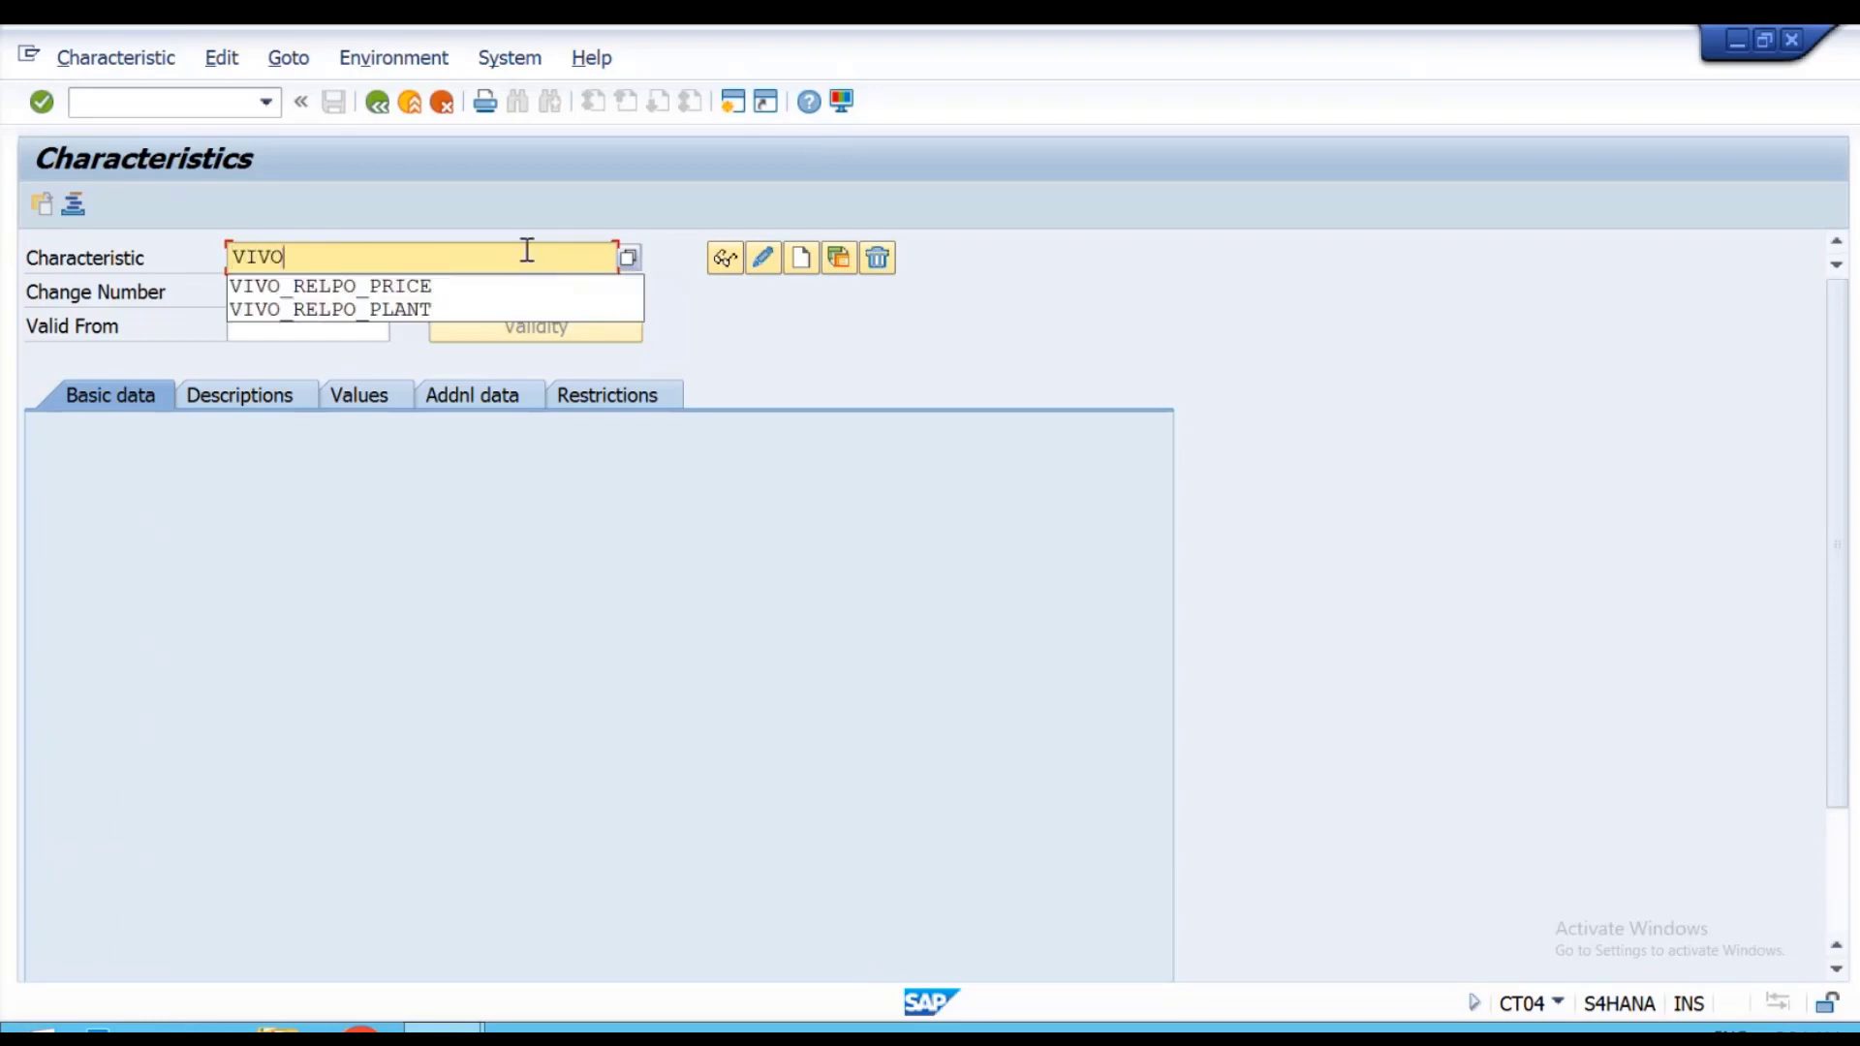
{"action": "type", "text": "_RELPR"}
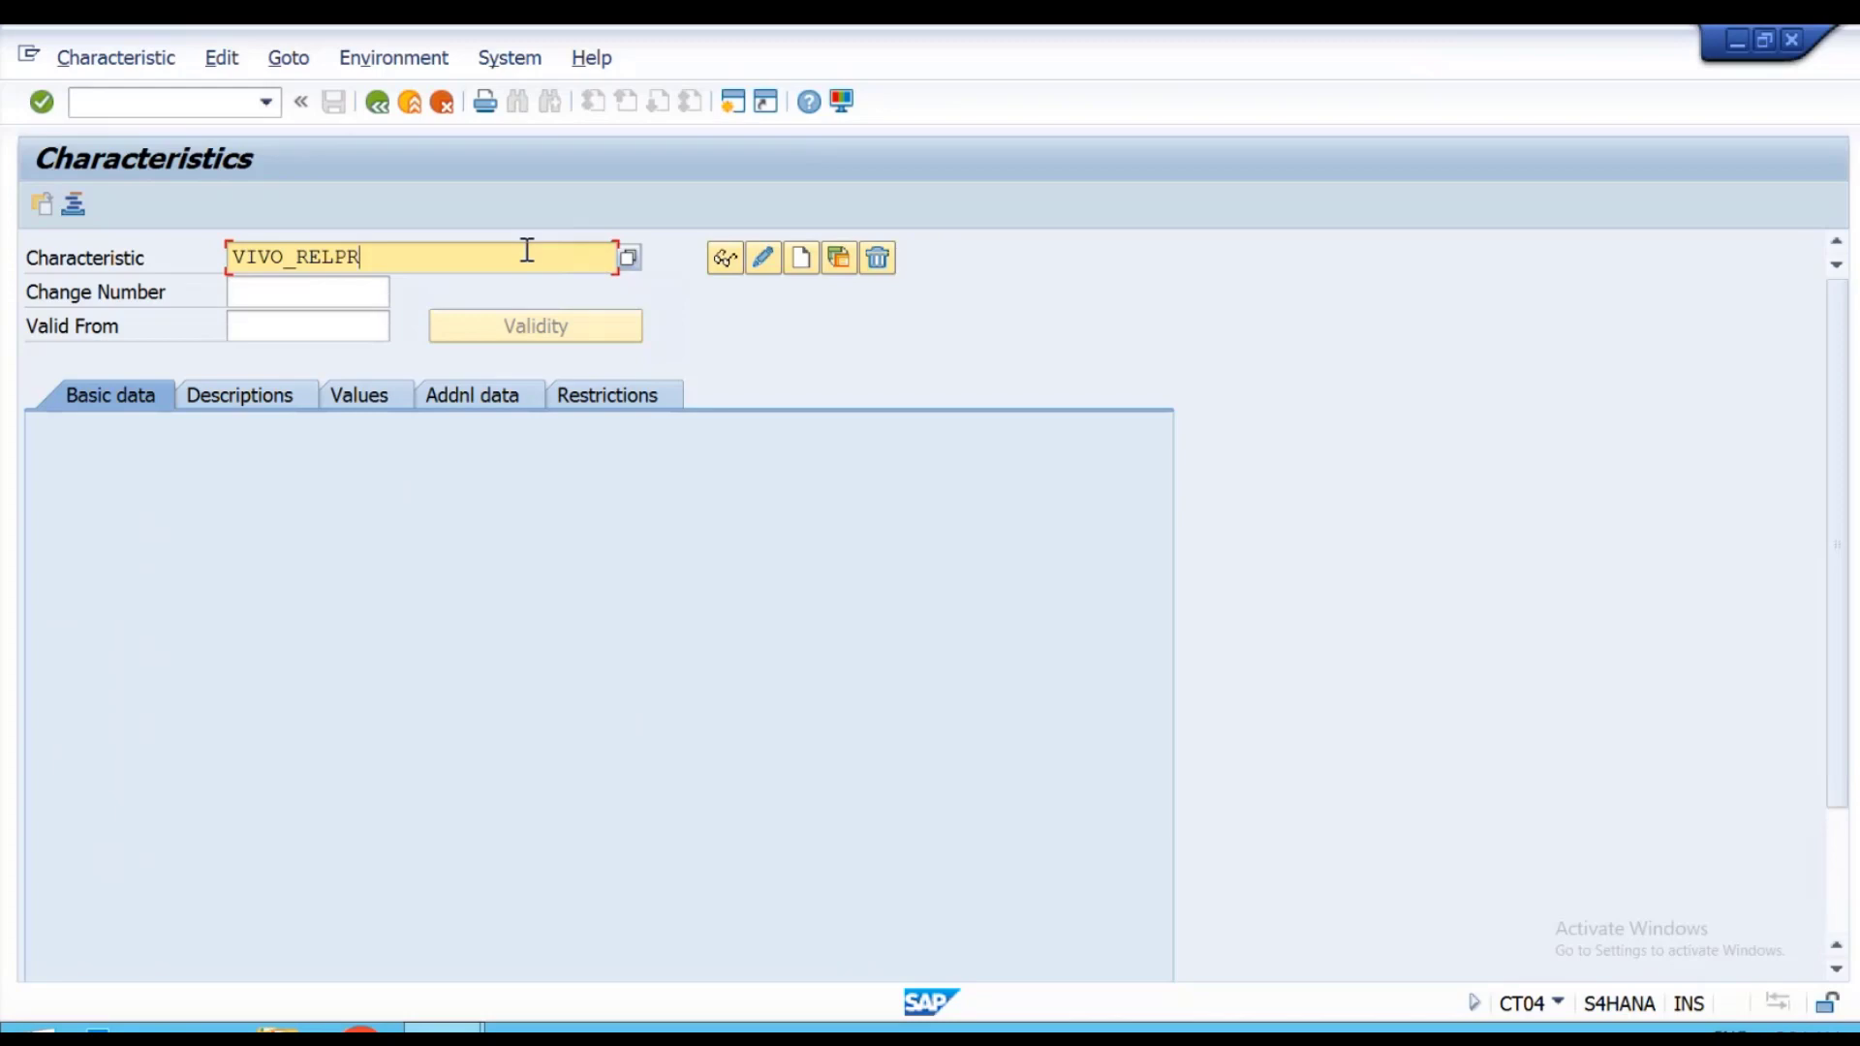
{"action": "type", "text": "_PL"}
{"action": "key", "text": "BackSpace"}
{"action": "type", "text": "P"}
{"action": "key", "text": "BackSpace"}
{"action": "type", "text": "URC.ORG."}
{"action": "double_click", "coordinate": [527, 251]}
{"action": "left_click", "coordinate": [527, 251]}
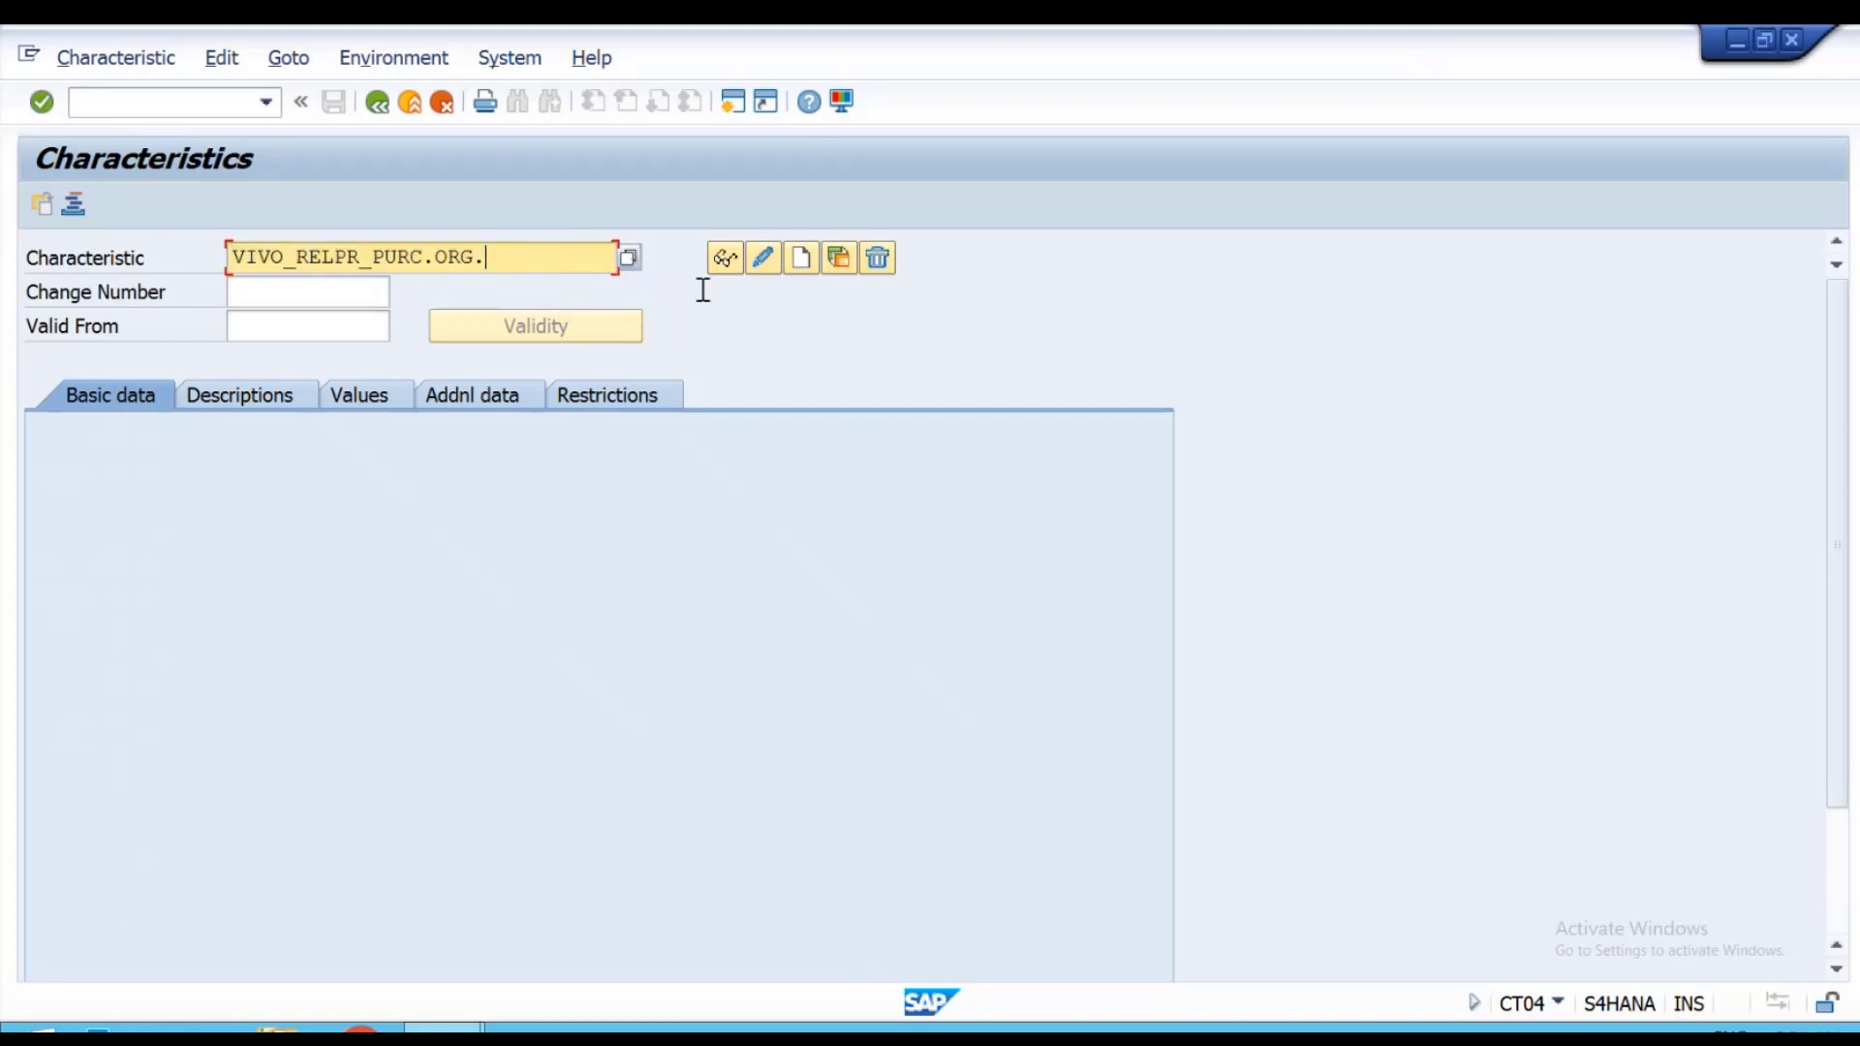
{"action": "left_click", "coordinate": [804, 260]}
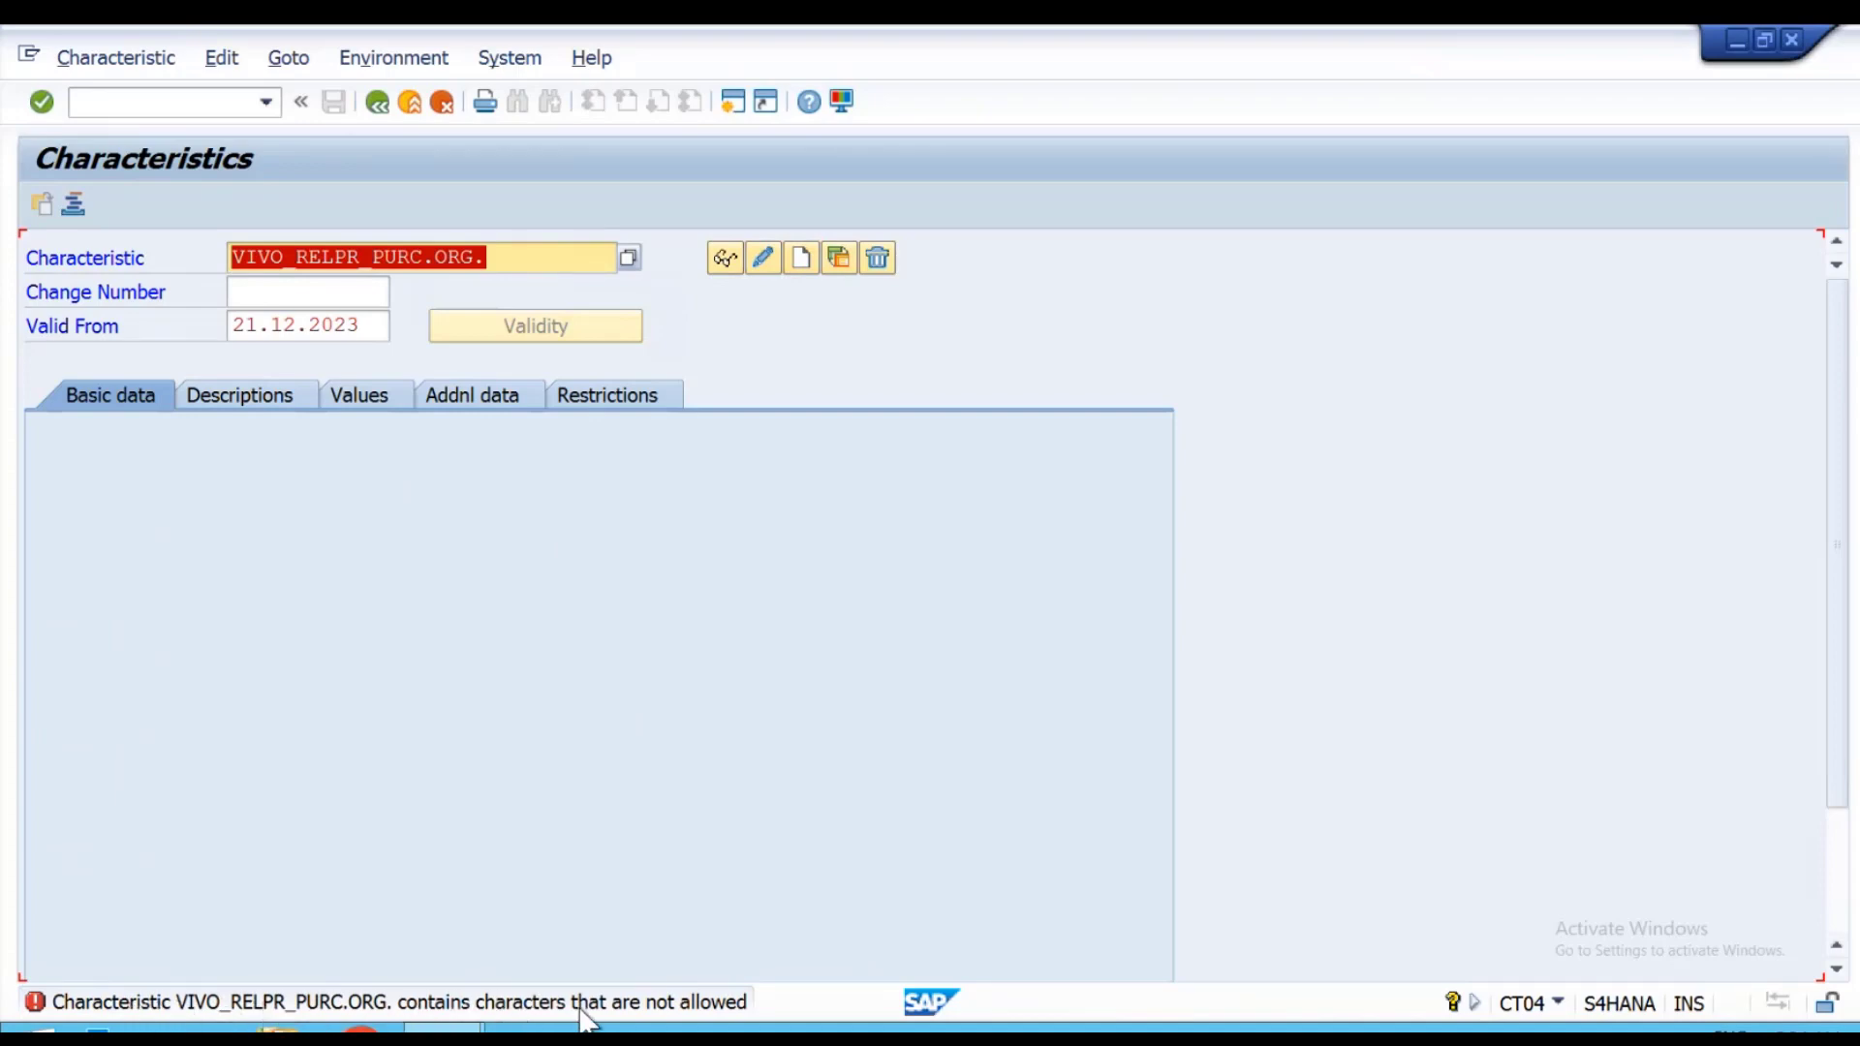
Change the characteristic name to VIVO_RELPR_PO and create the characteristic.
{"action": "left_click", "coordinate": [438, 257]}
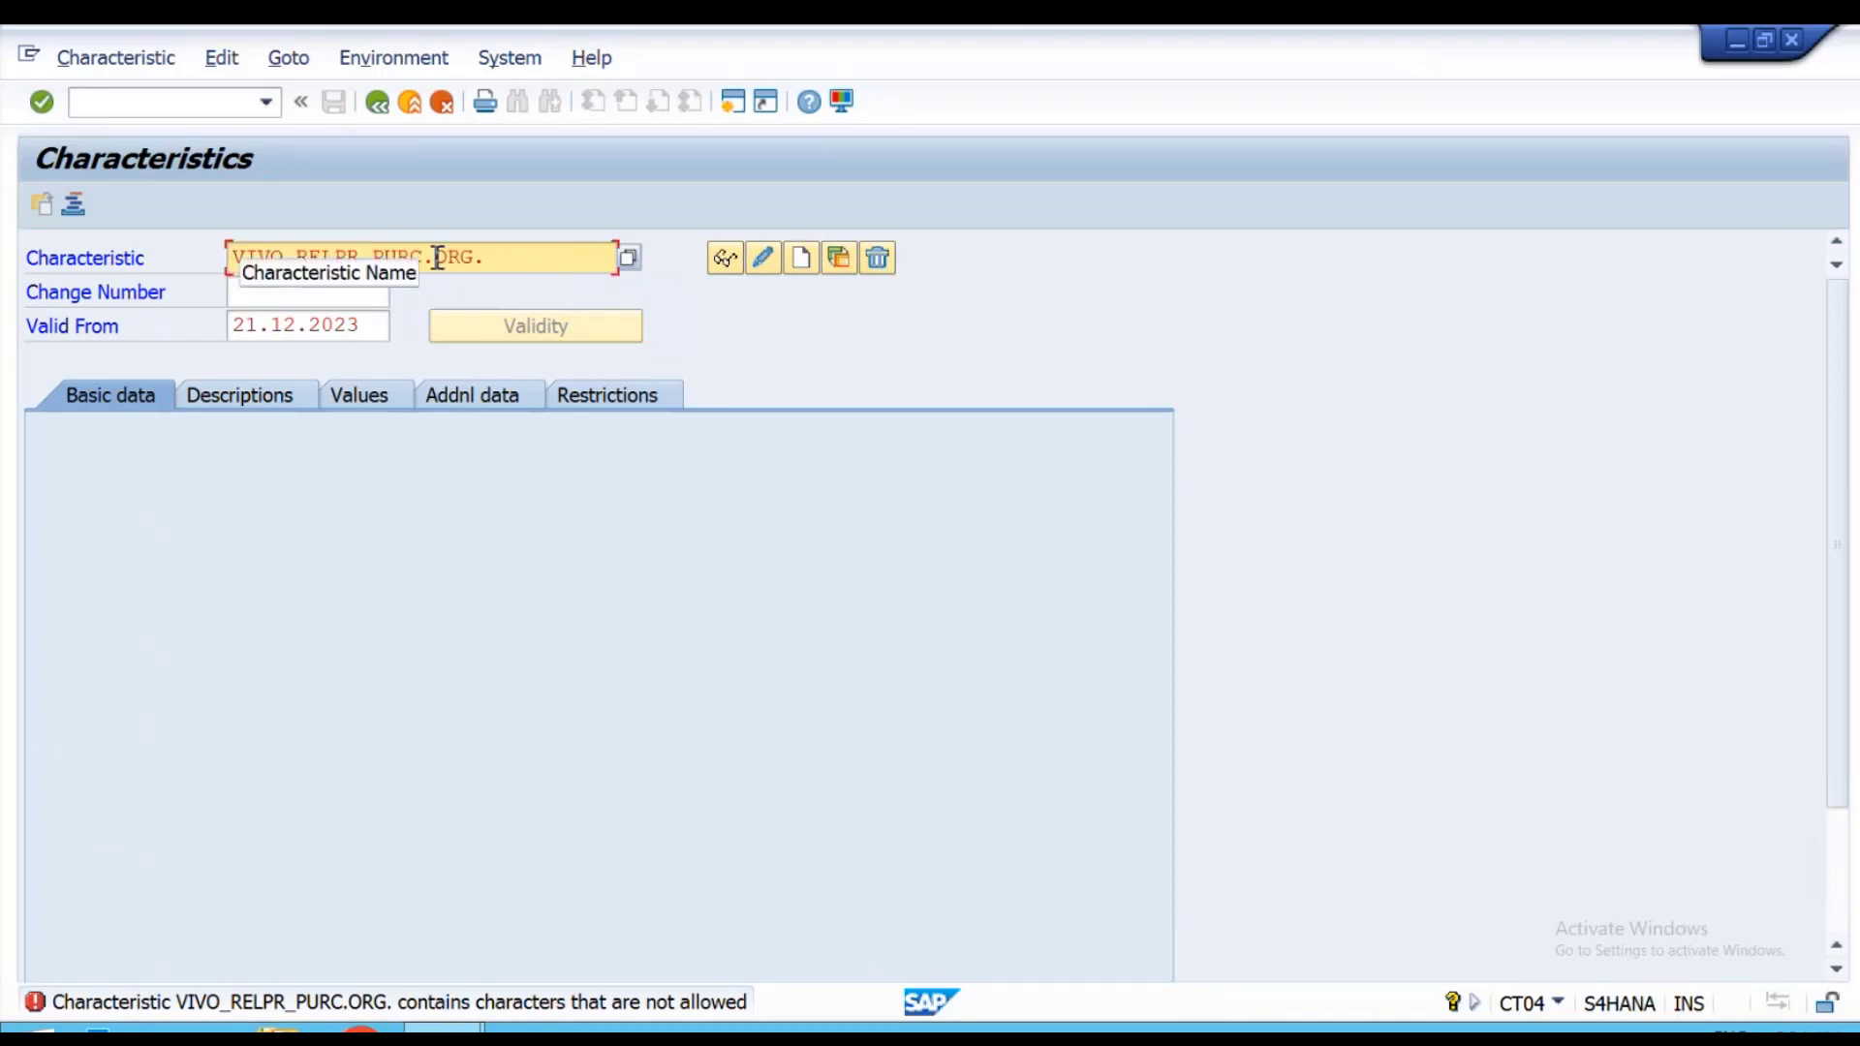
{"action": "key", "text": "BackSpace"}
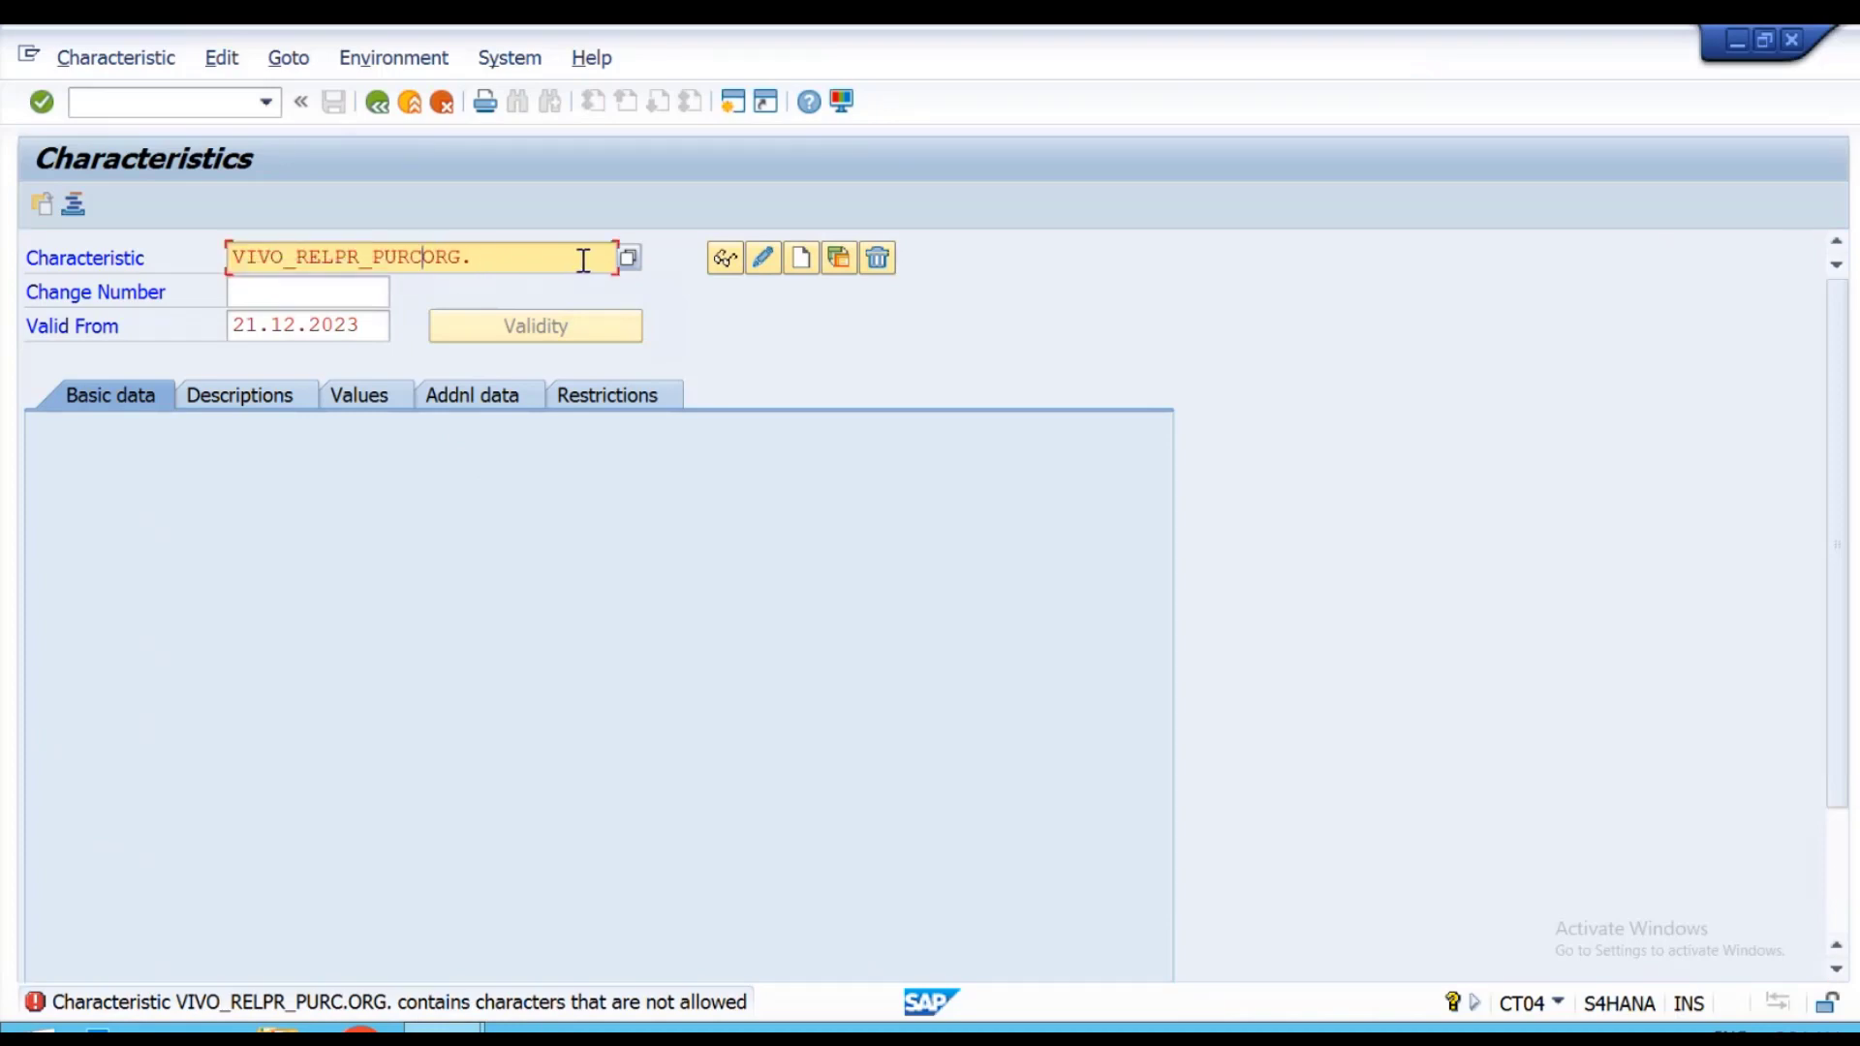
{"action": "key", "text": "Delete"}
{"action": "key", "text": "Delete"}
{"action": "key", "text": "Delete"}
{"action": "key", "text": "Delete"}
{"action": "key", "text": "BackSpace"}
{"action": "key", "text": "BackSpace"}
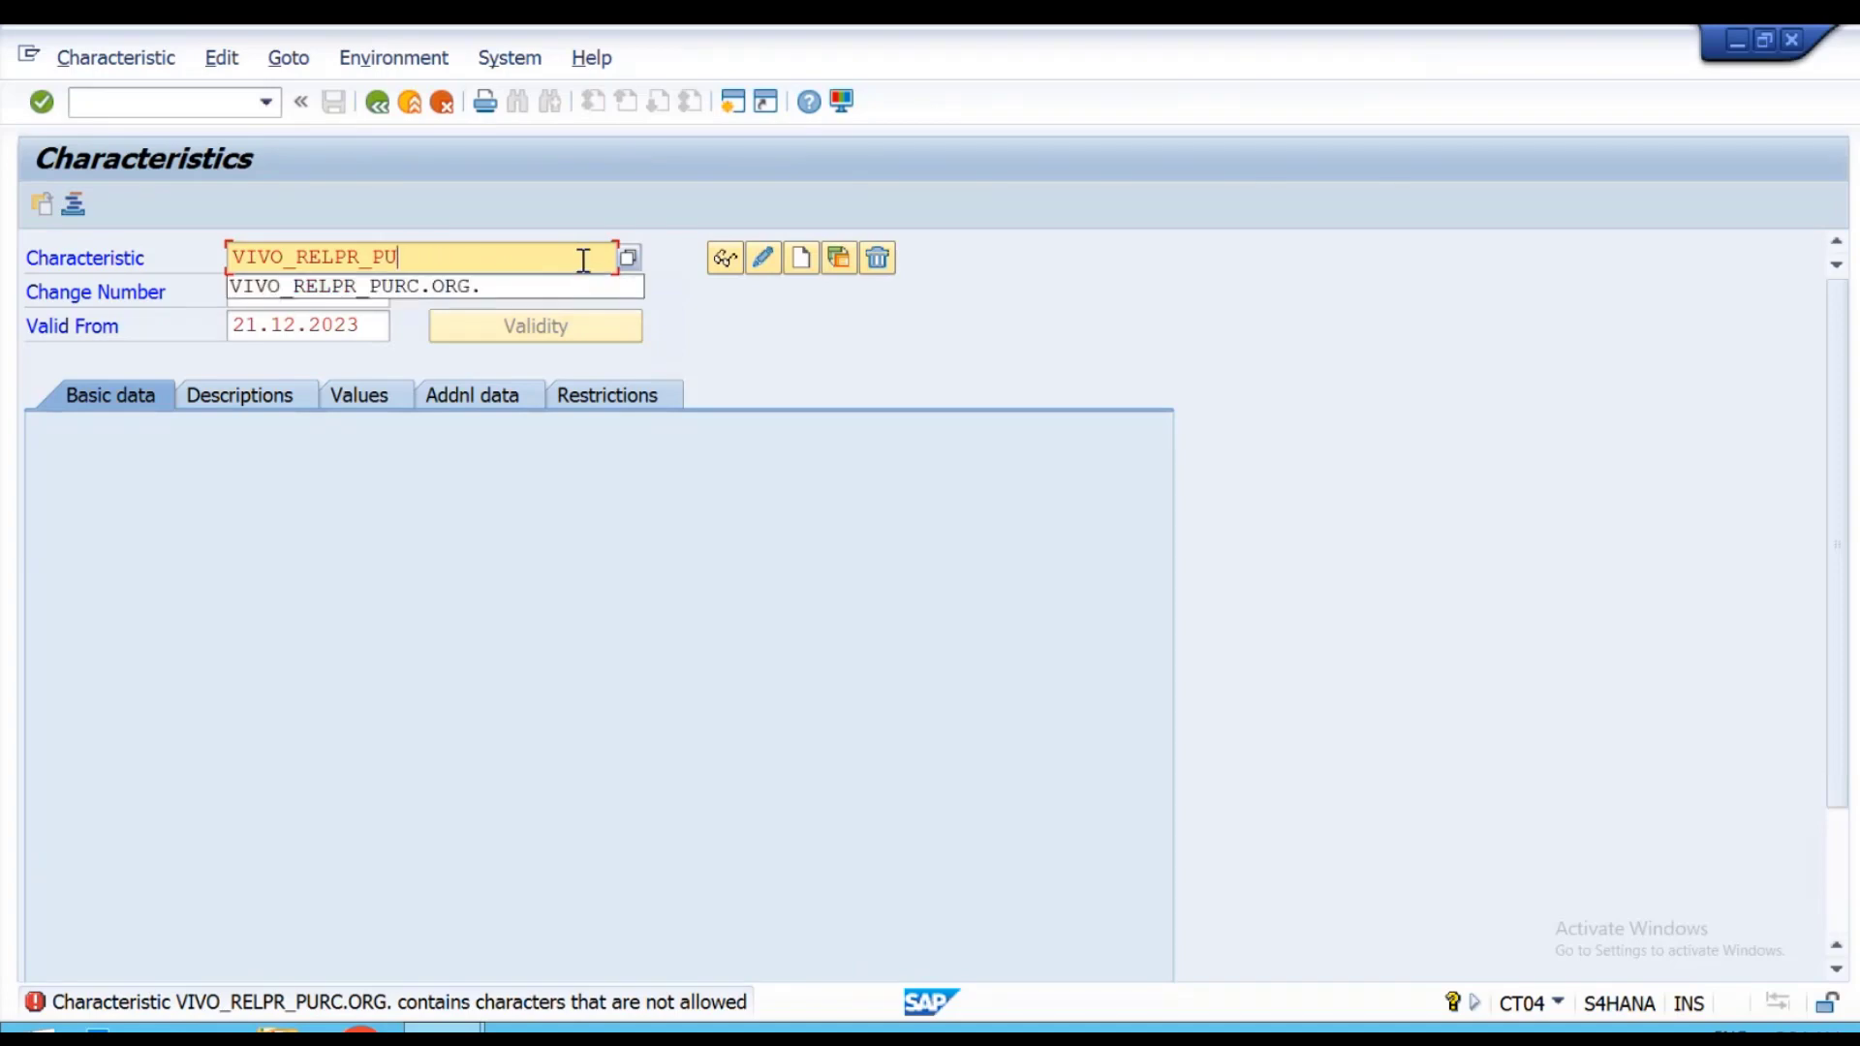
{"action": "key", "text": "BackSpace"}
{"action": "type", "text": "O"}
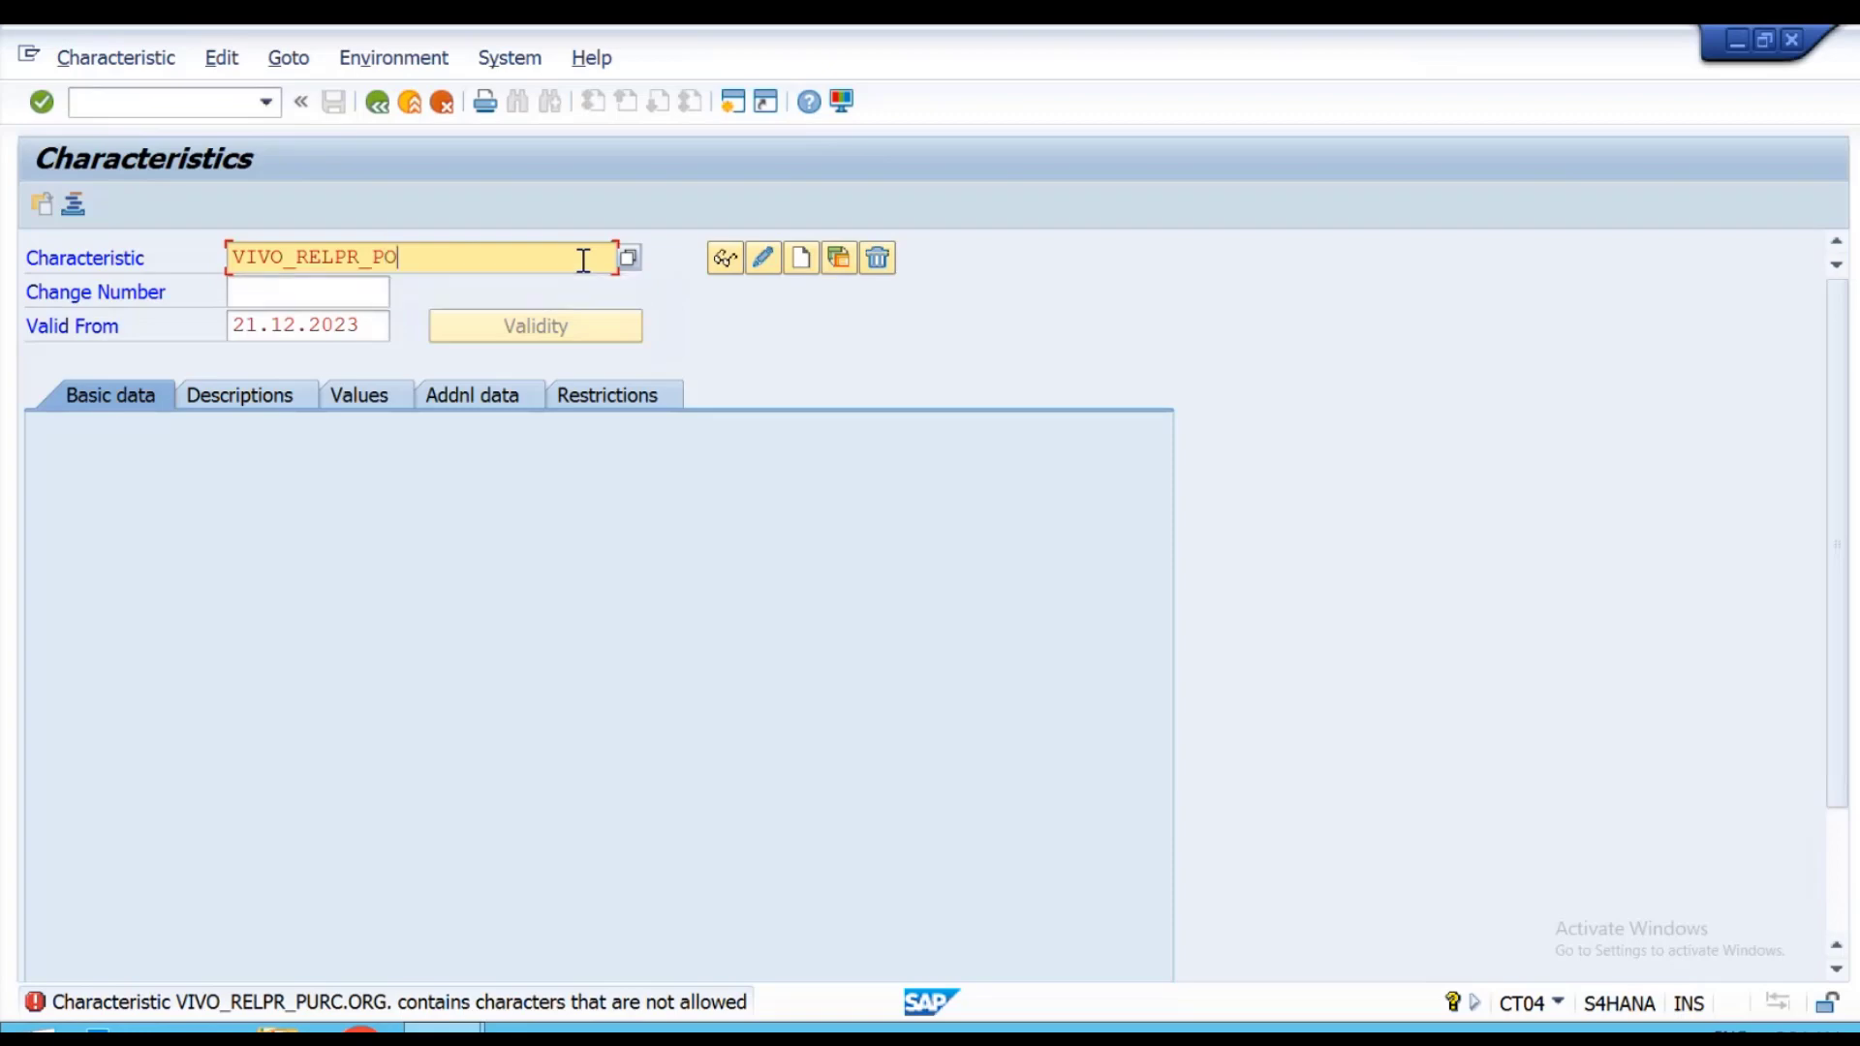
{"action": "left_click", "coordinate": [800, 261]}
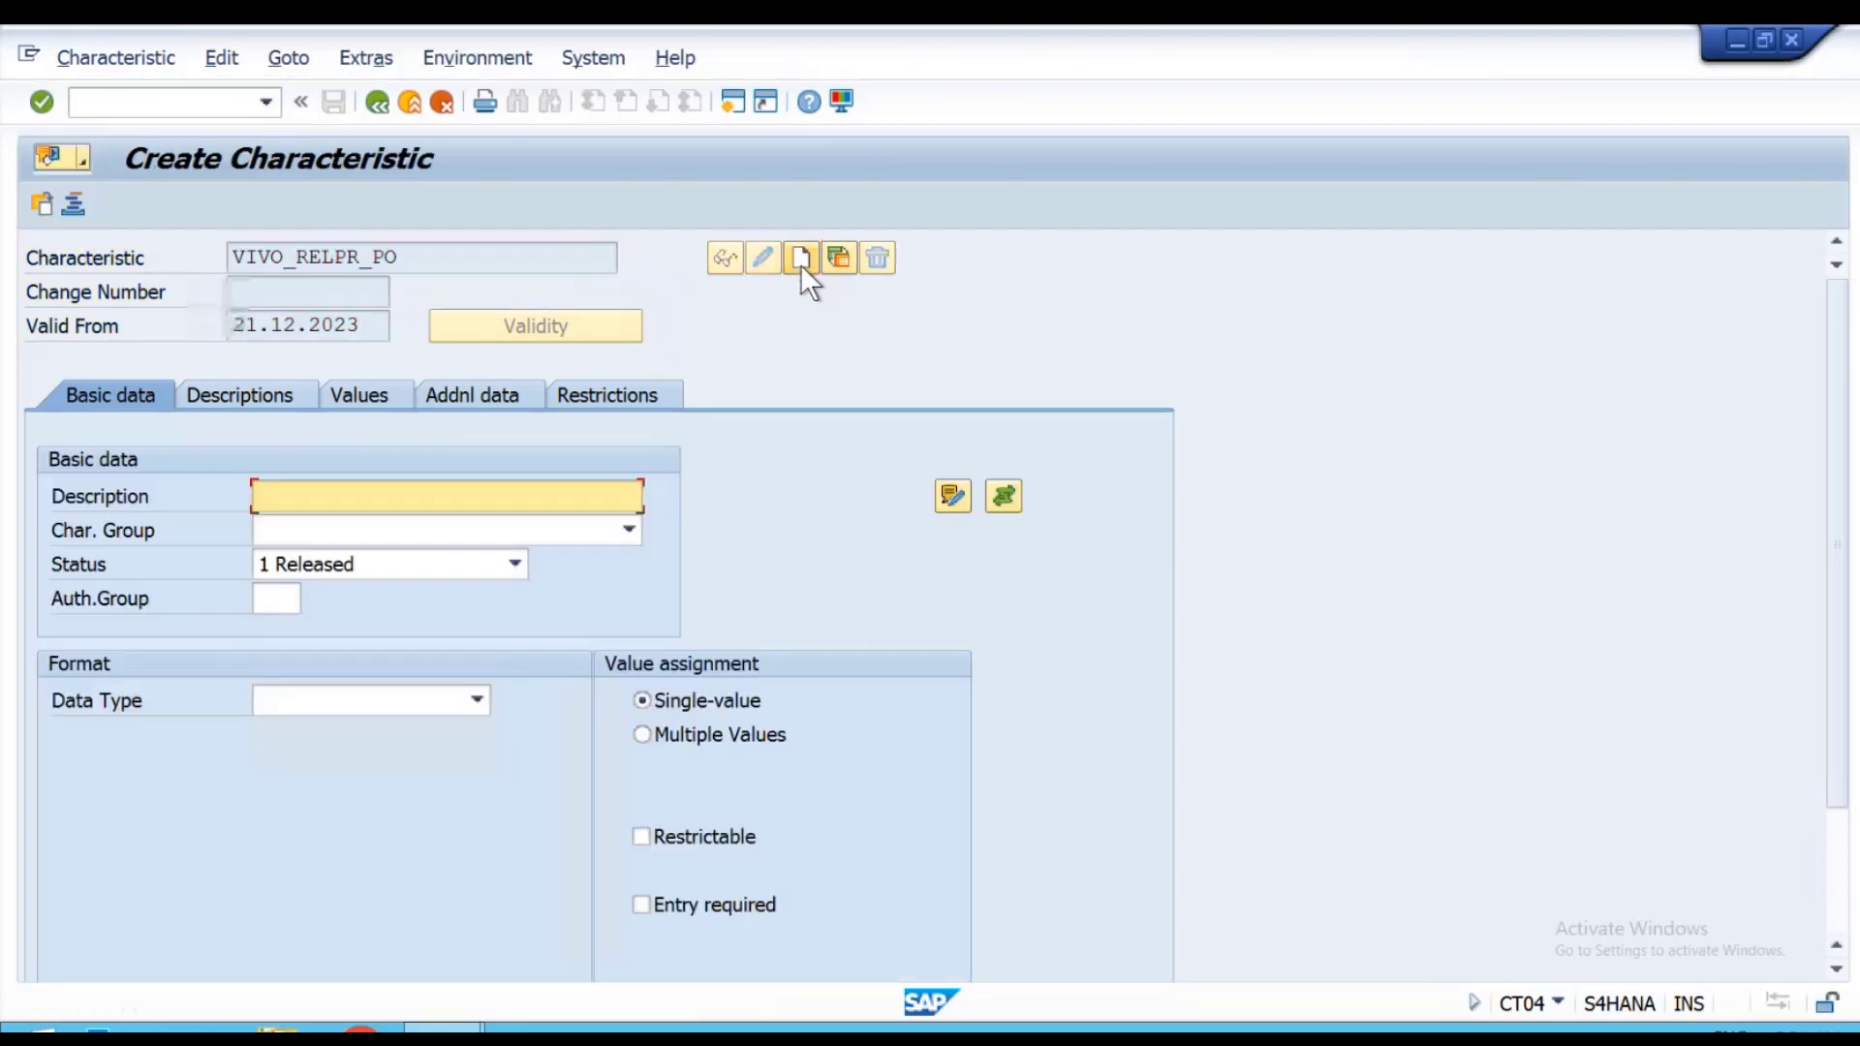
Check the communication structure on the PowerPoint slide and enter CEBAN as the table name in the characteristic's table field reference.
{"action": "left_click", "coordinate": [461, 397]}
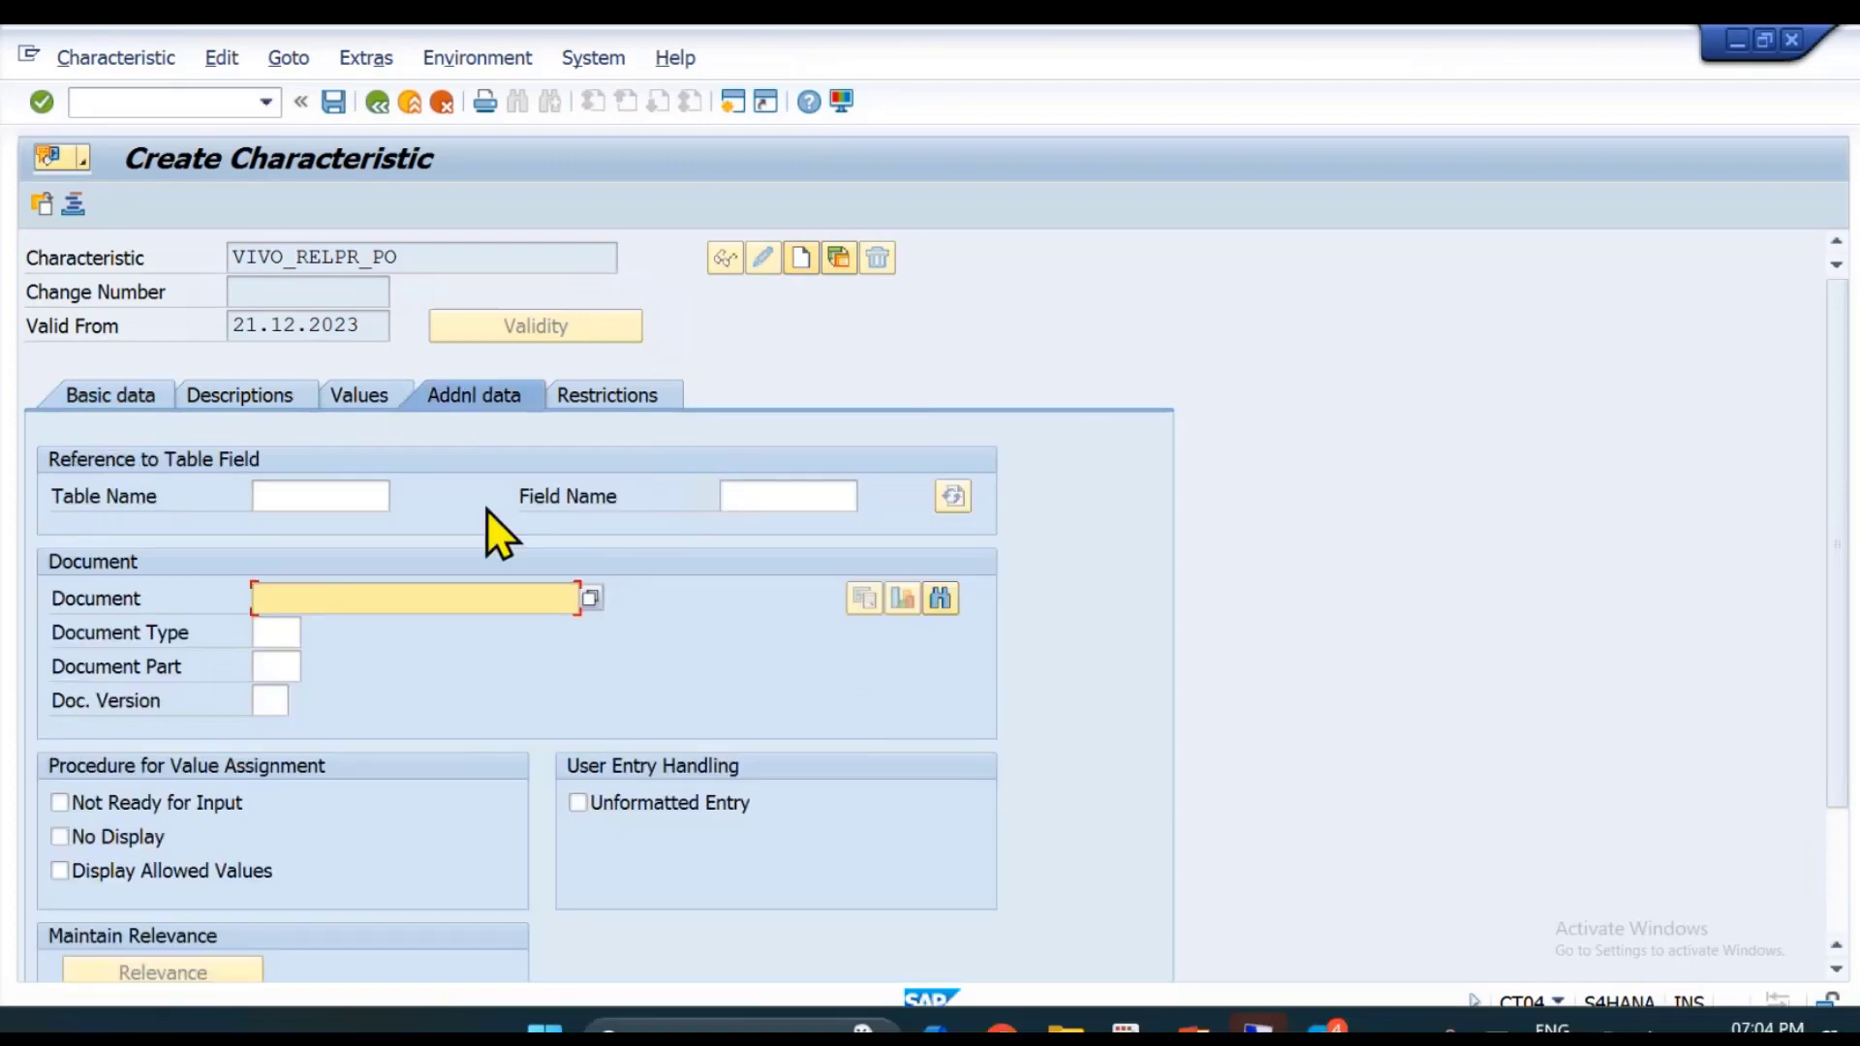
{"action": "key", "text": "super+Tab"}
{"action": "left_click", "coordinate": [874, 315]}
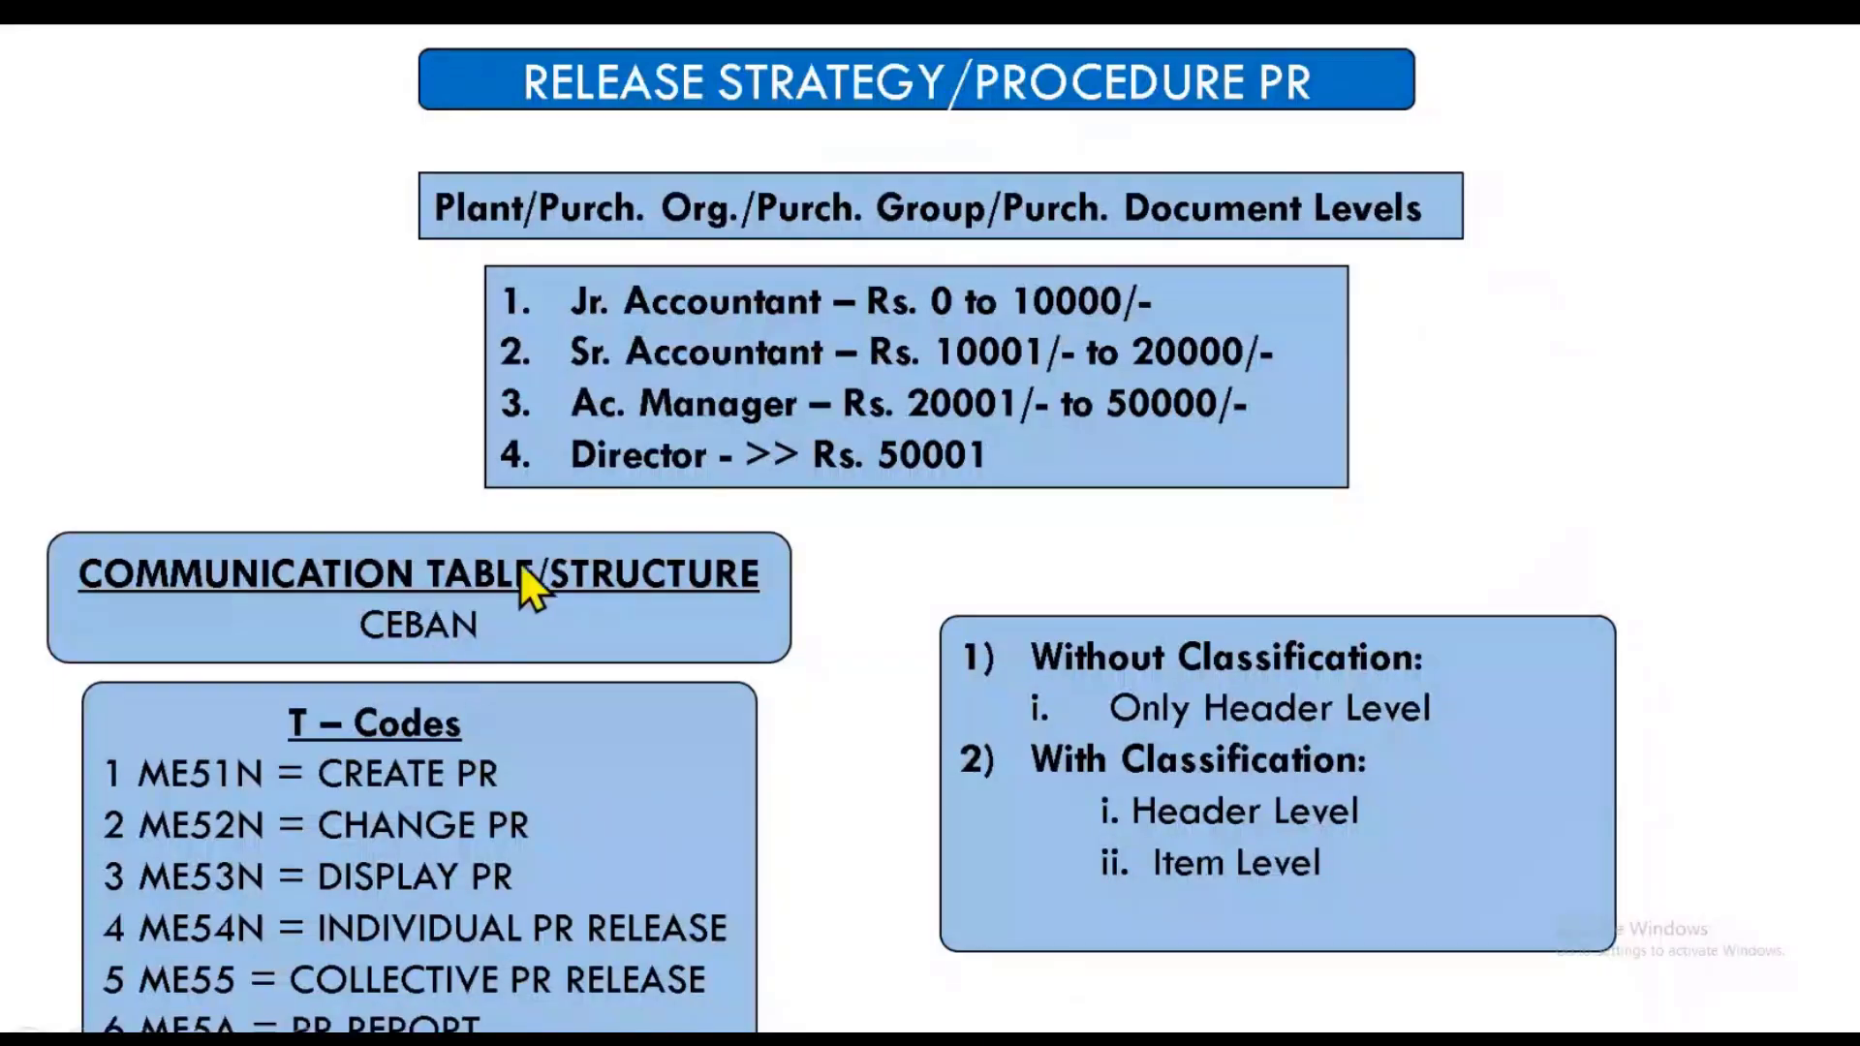
{"action": "key", "text": "alt+Tab"}
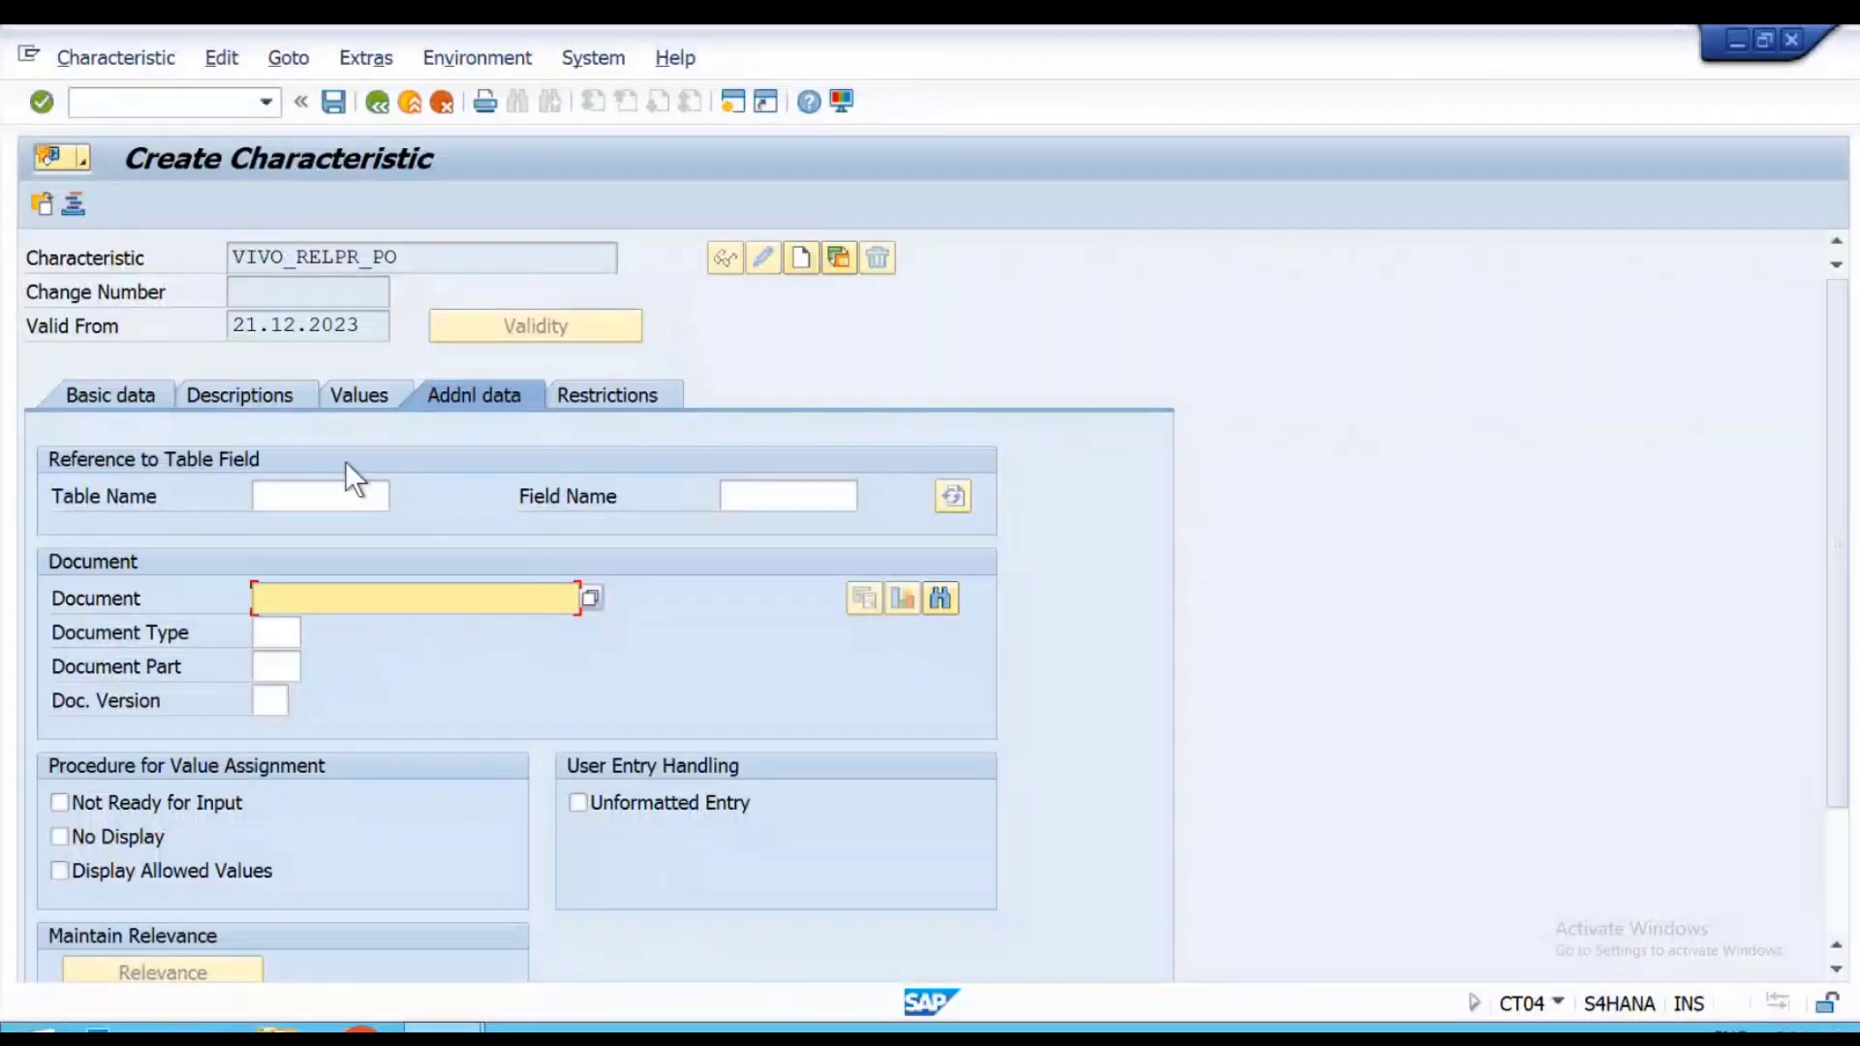
{"action": "left_click", "coordinate": [313, 495]}
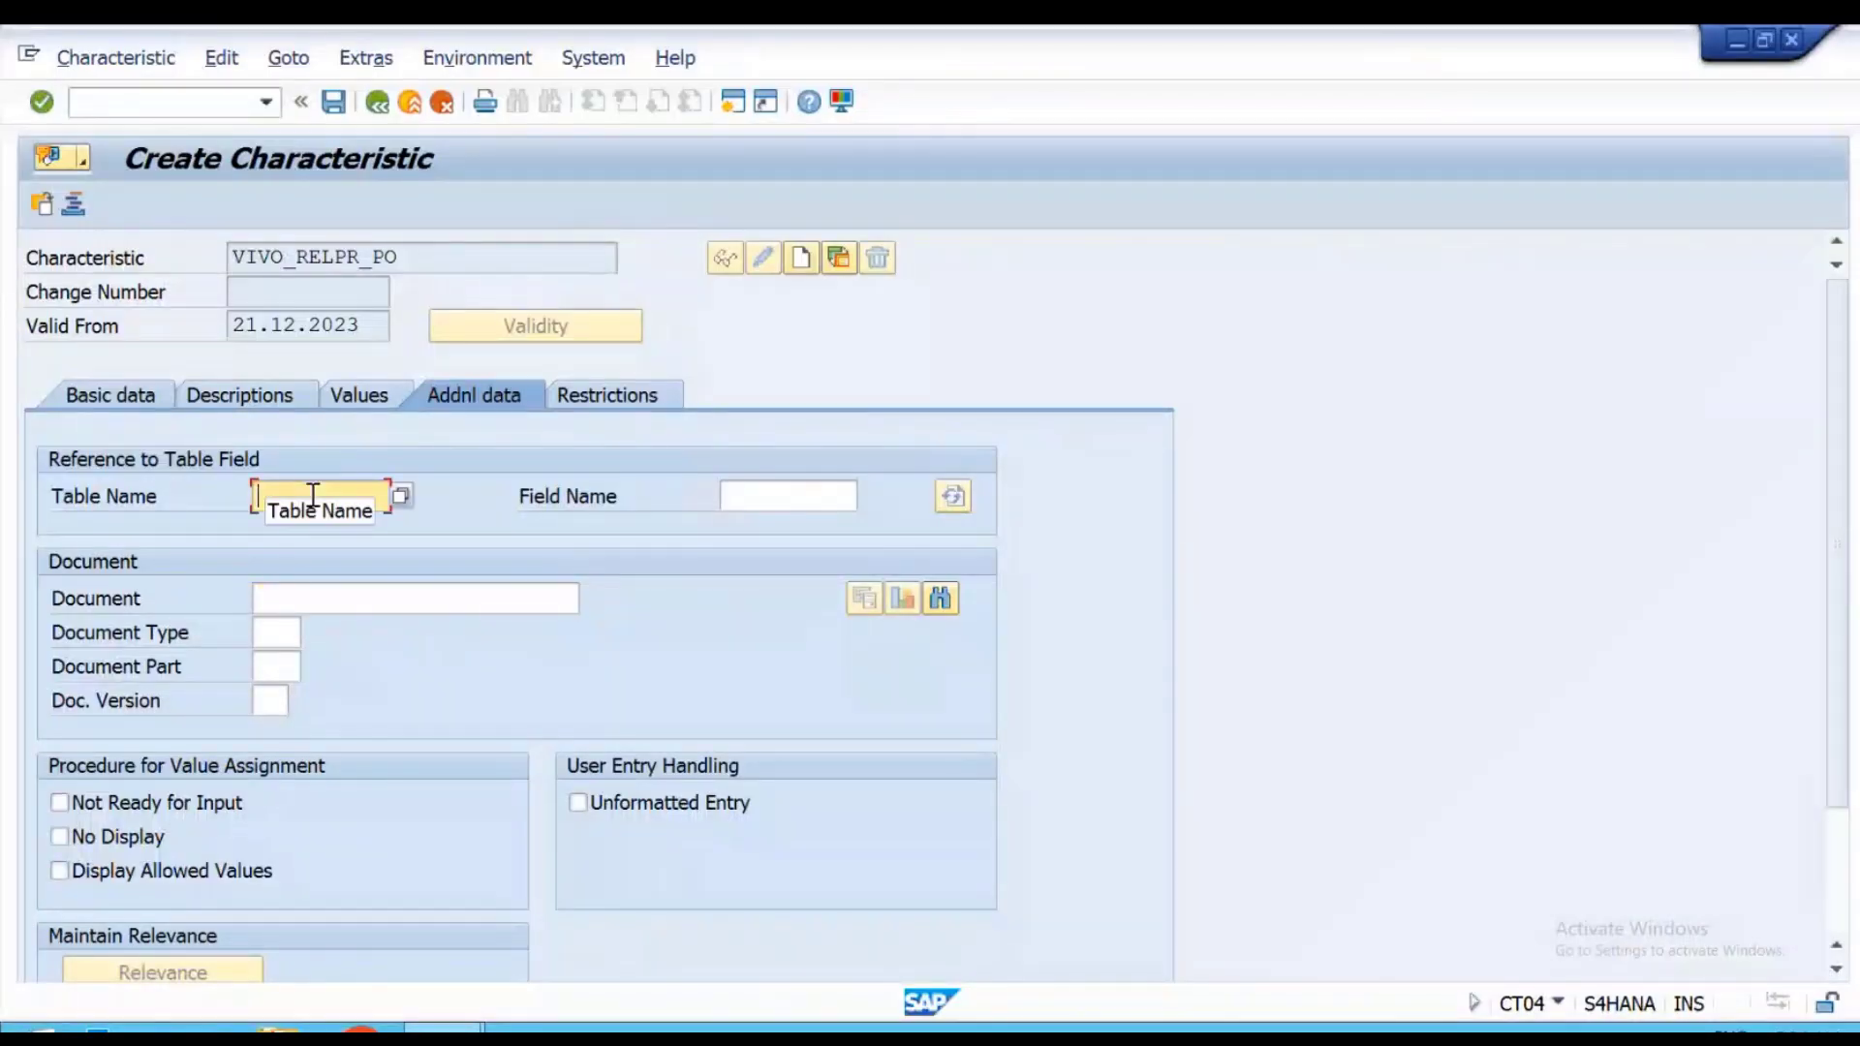
{"action": "type", "text": "CEBAN"}
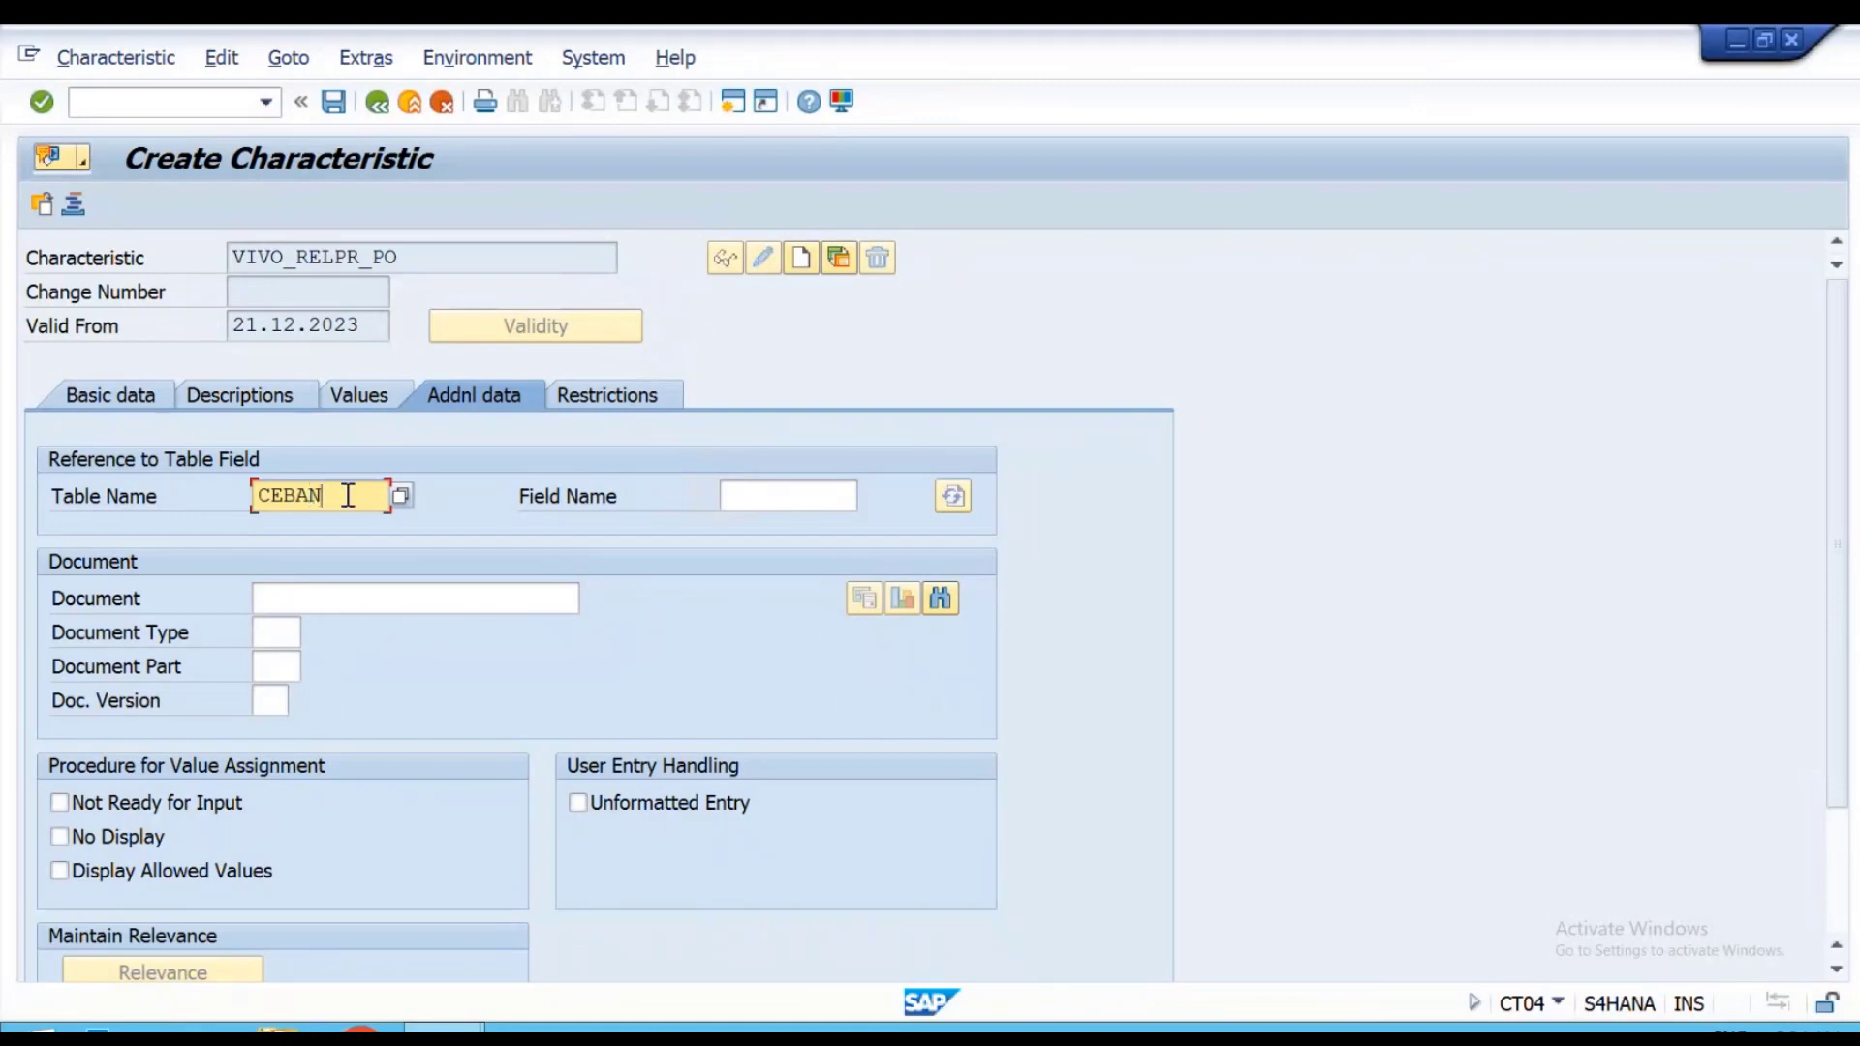
{"action": "left_click", "coordinate": [772, 495]}
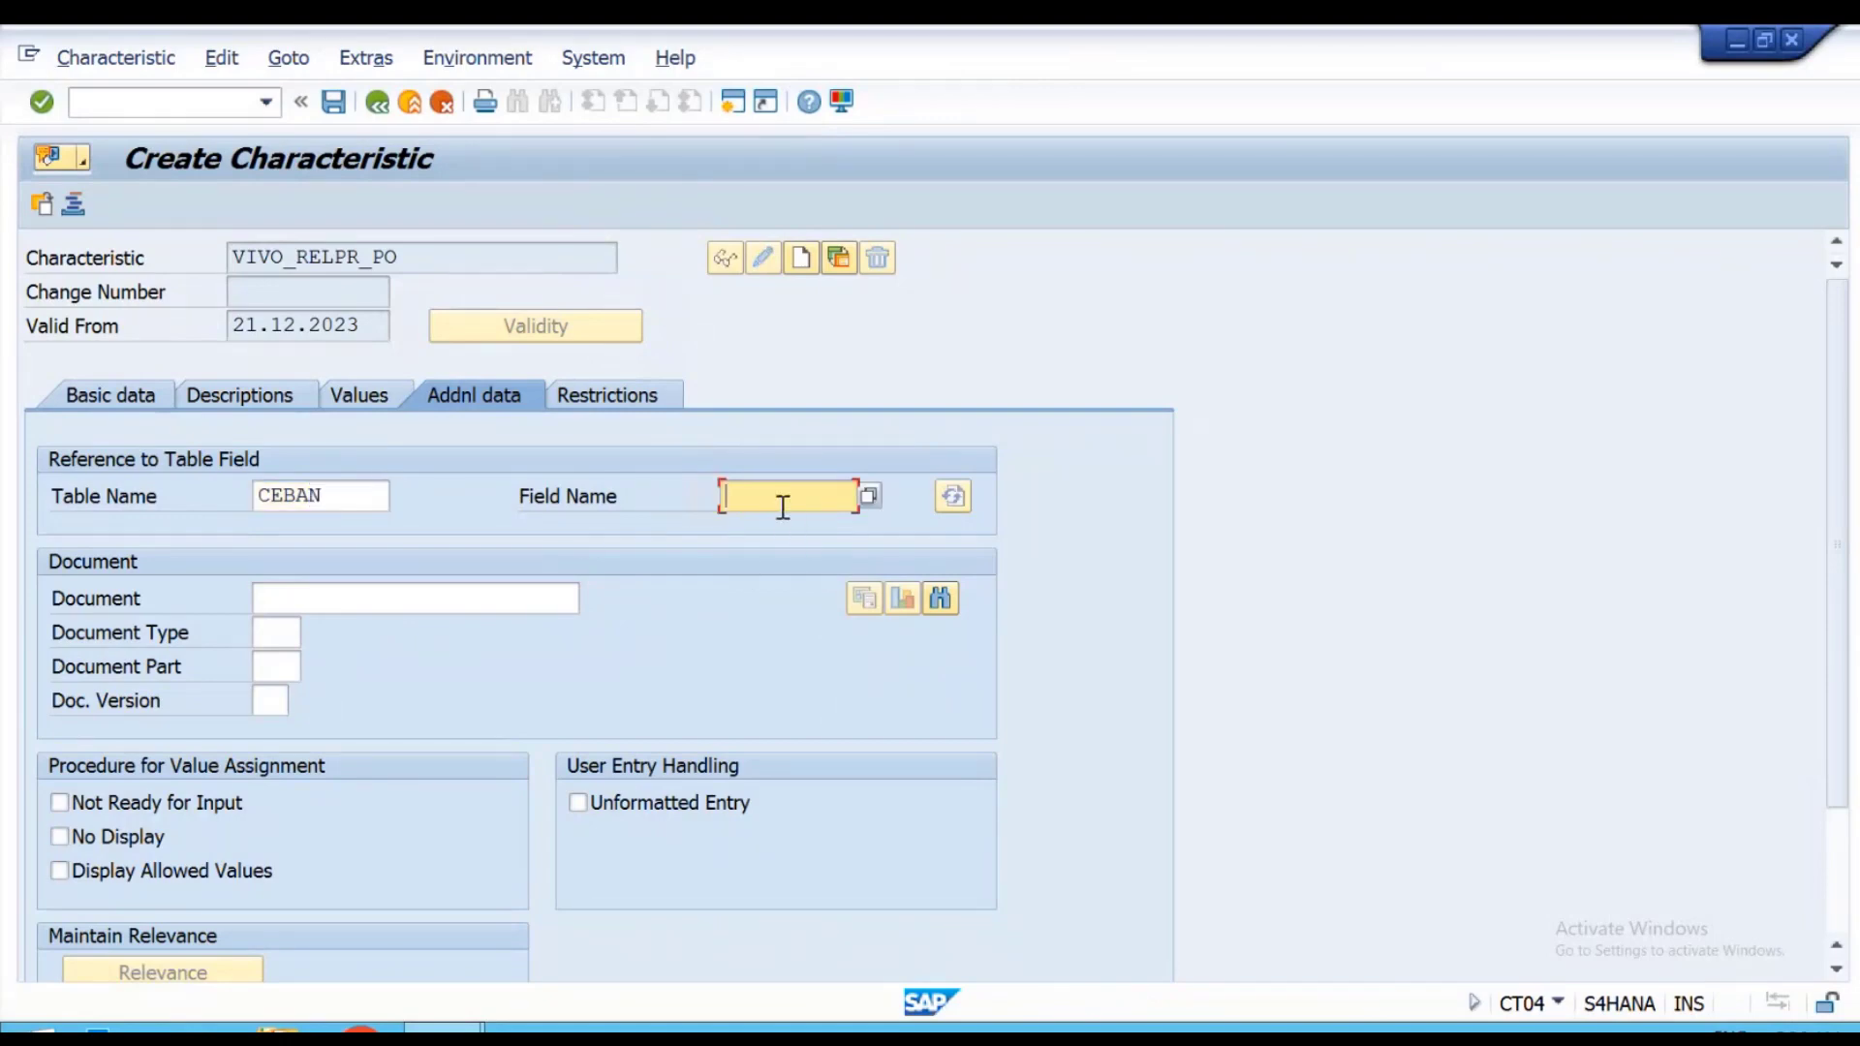
{"action": "left_click", "coordinate": [928, 417]}
Open a new SAP session with transaction SE11 and display the CEBAN structure.
{"action": "left_click", "coordinate": [733, 103]}
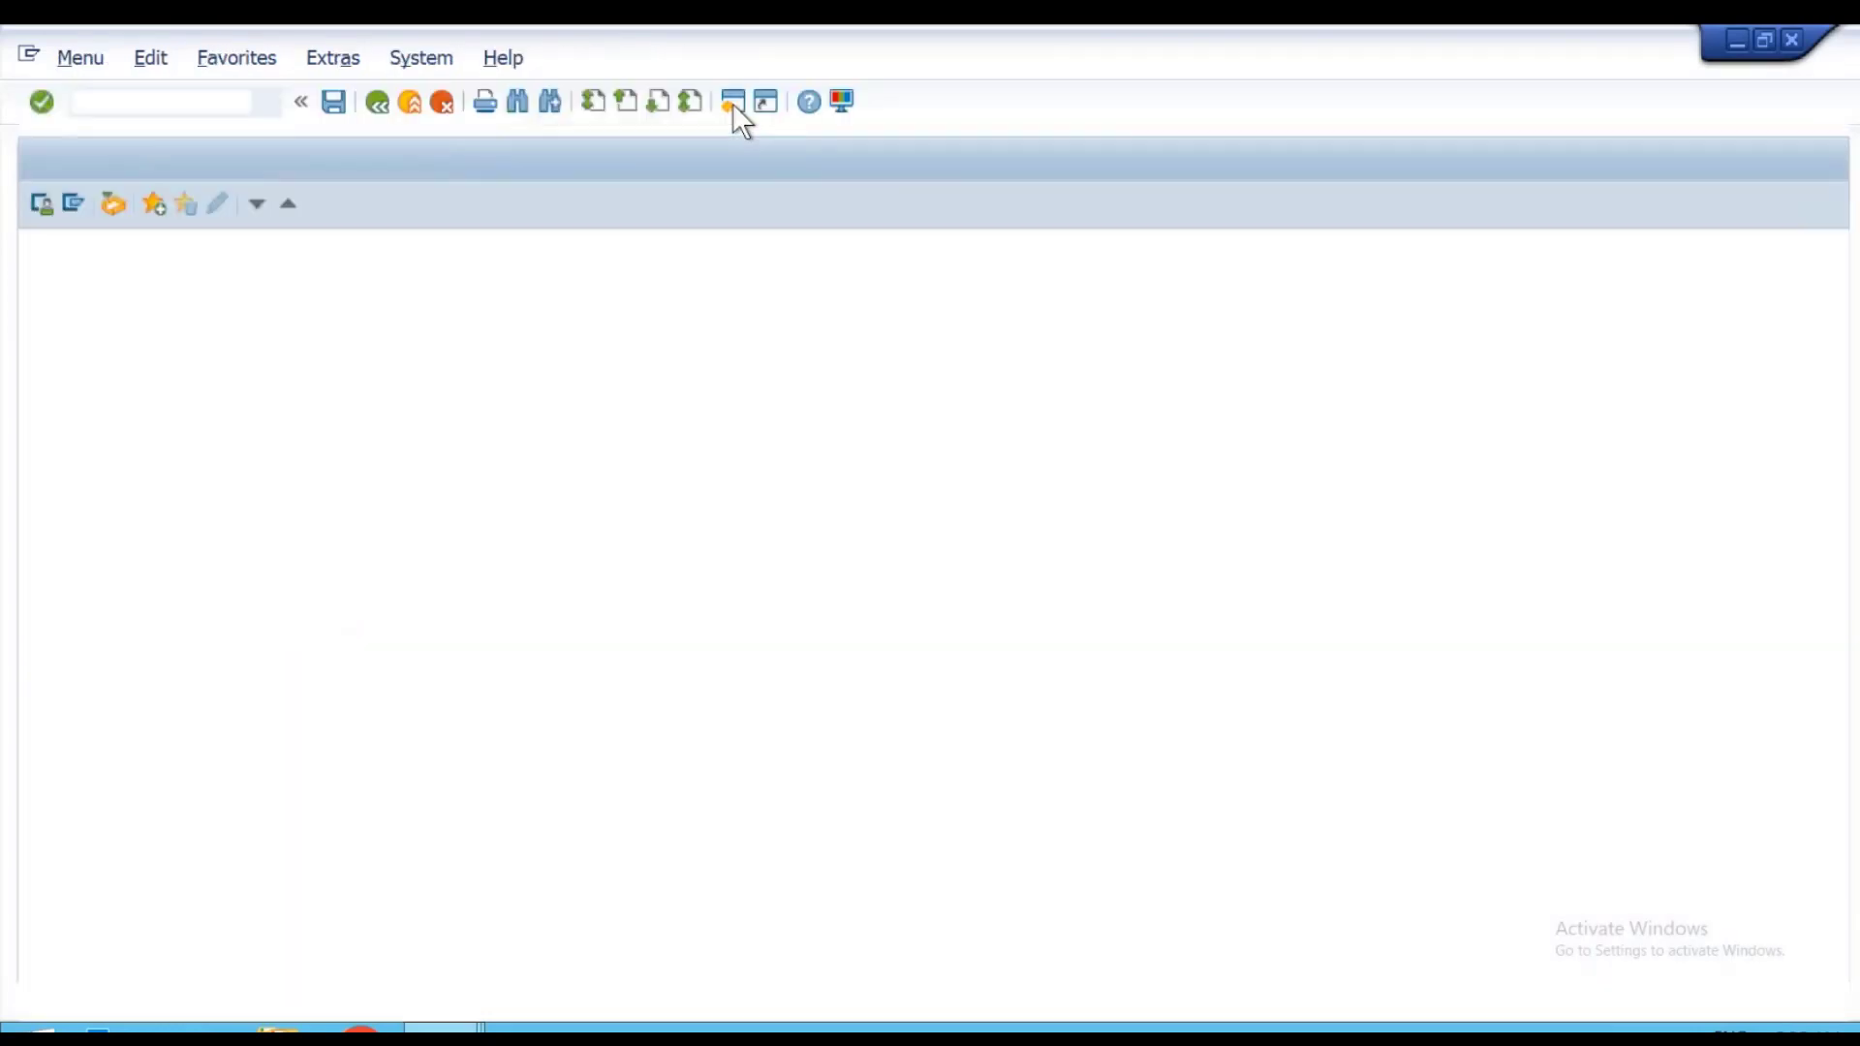
{"action": "type", "text": "SE11"}
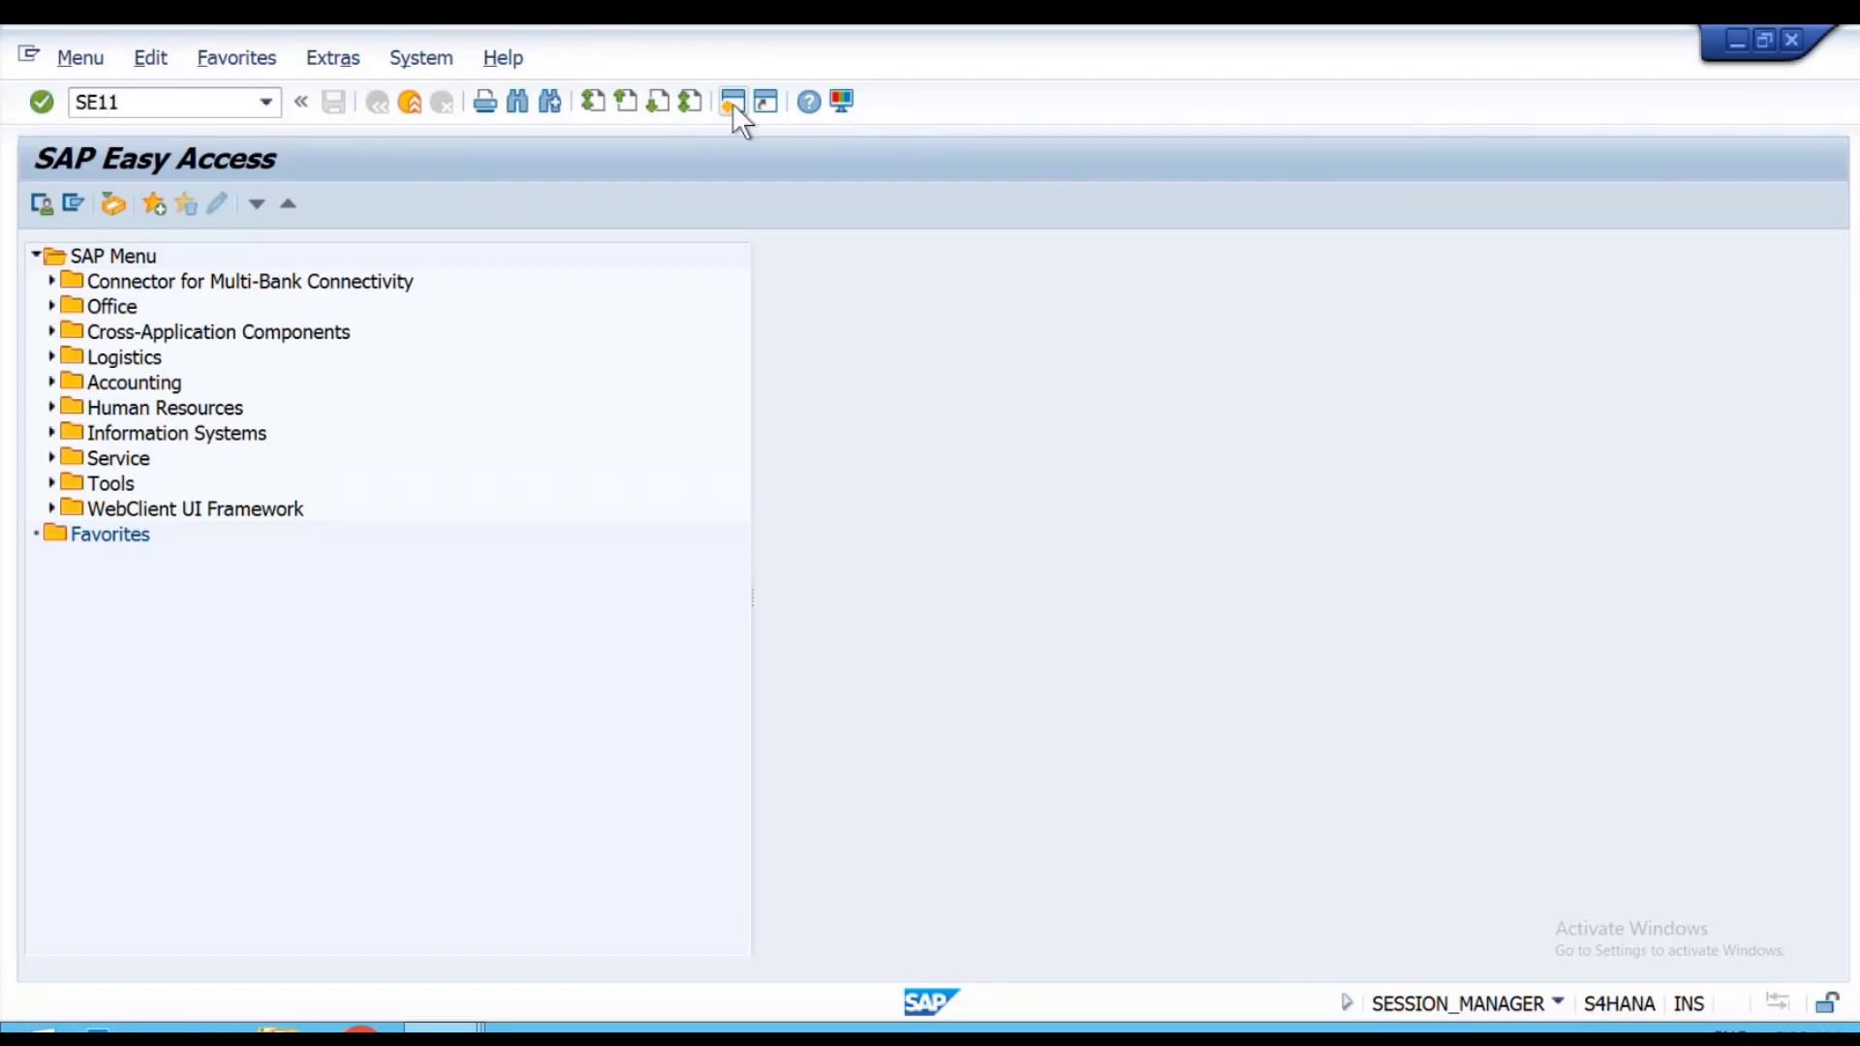
{"action": "key", "text": "Return"}
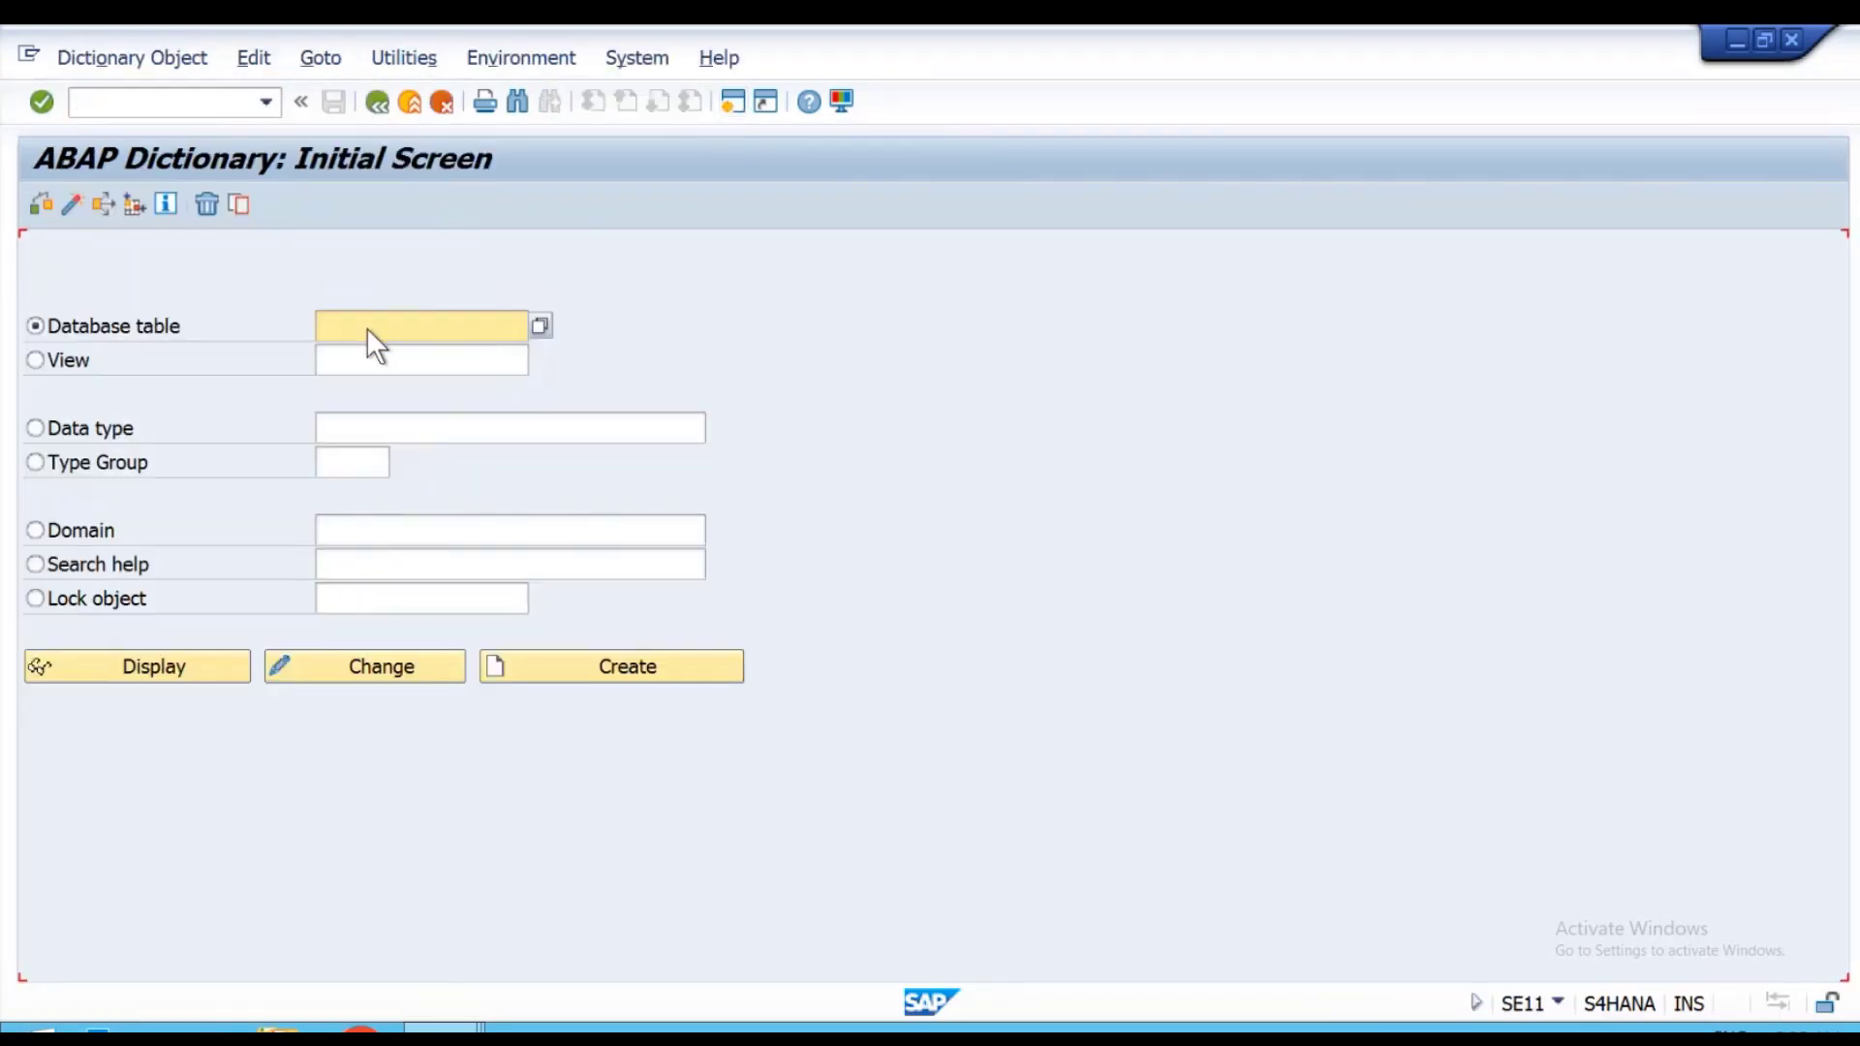
{"action": "type", "text": "CEBAN"}
{"action": "key", "text": "Return"}
{"action": "left_click", "coordinate": [212, 676]}
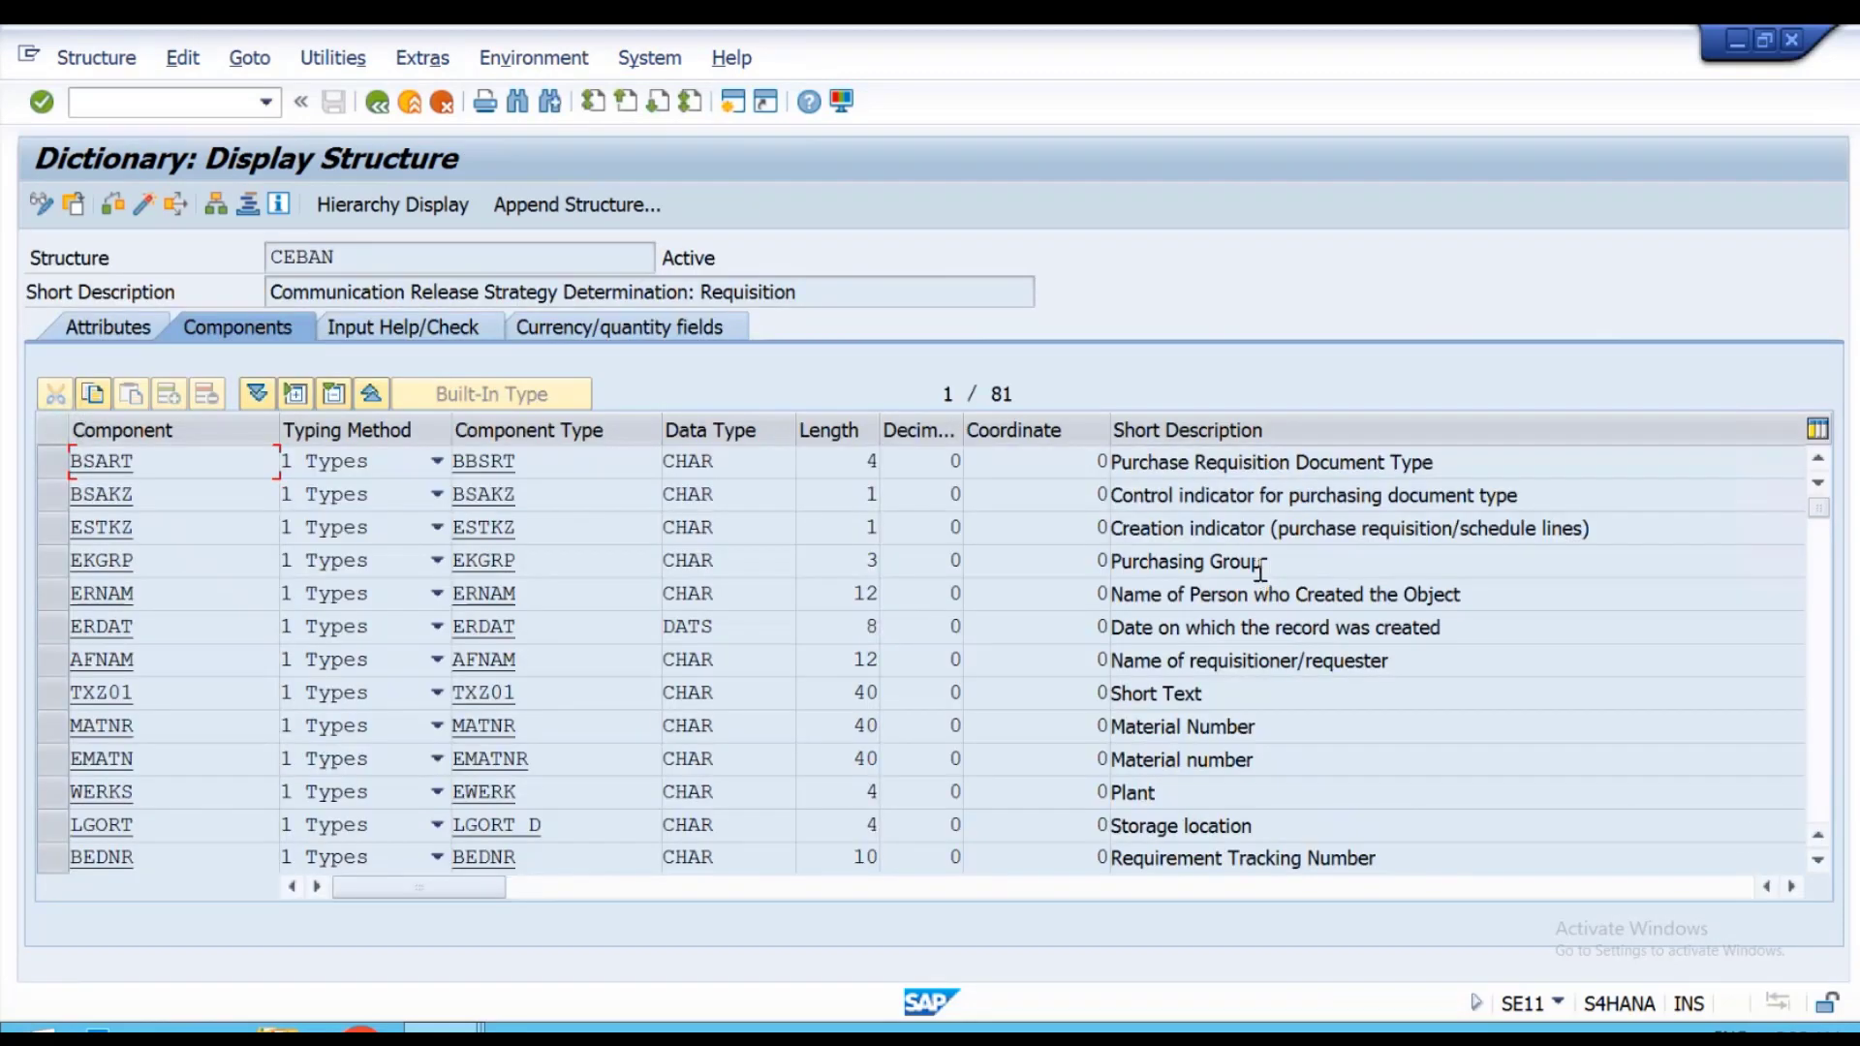
Look through the CEBAN components for the purchasing organization field.
{"action": "left_click", "coordinate": [1818, 860]}
{"action": "left_click", "coordinate": [1817, 860]}
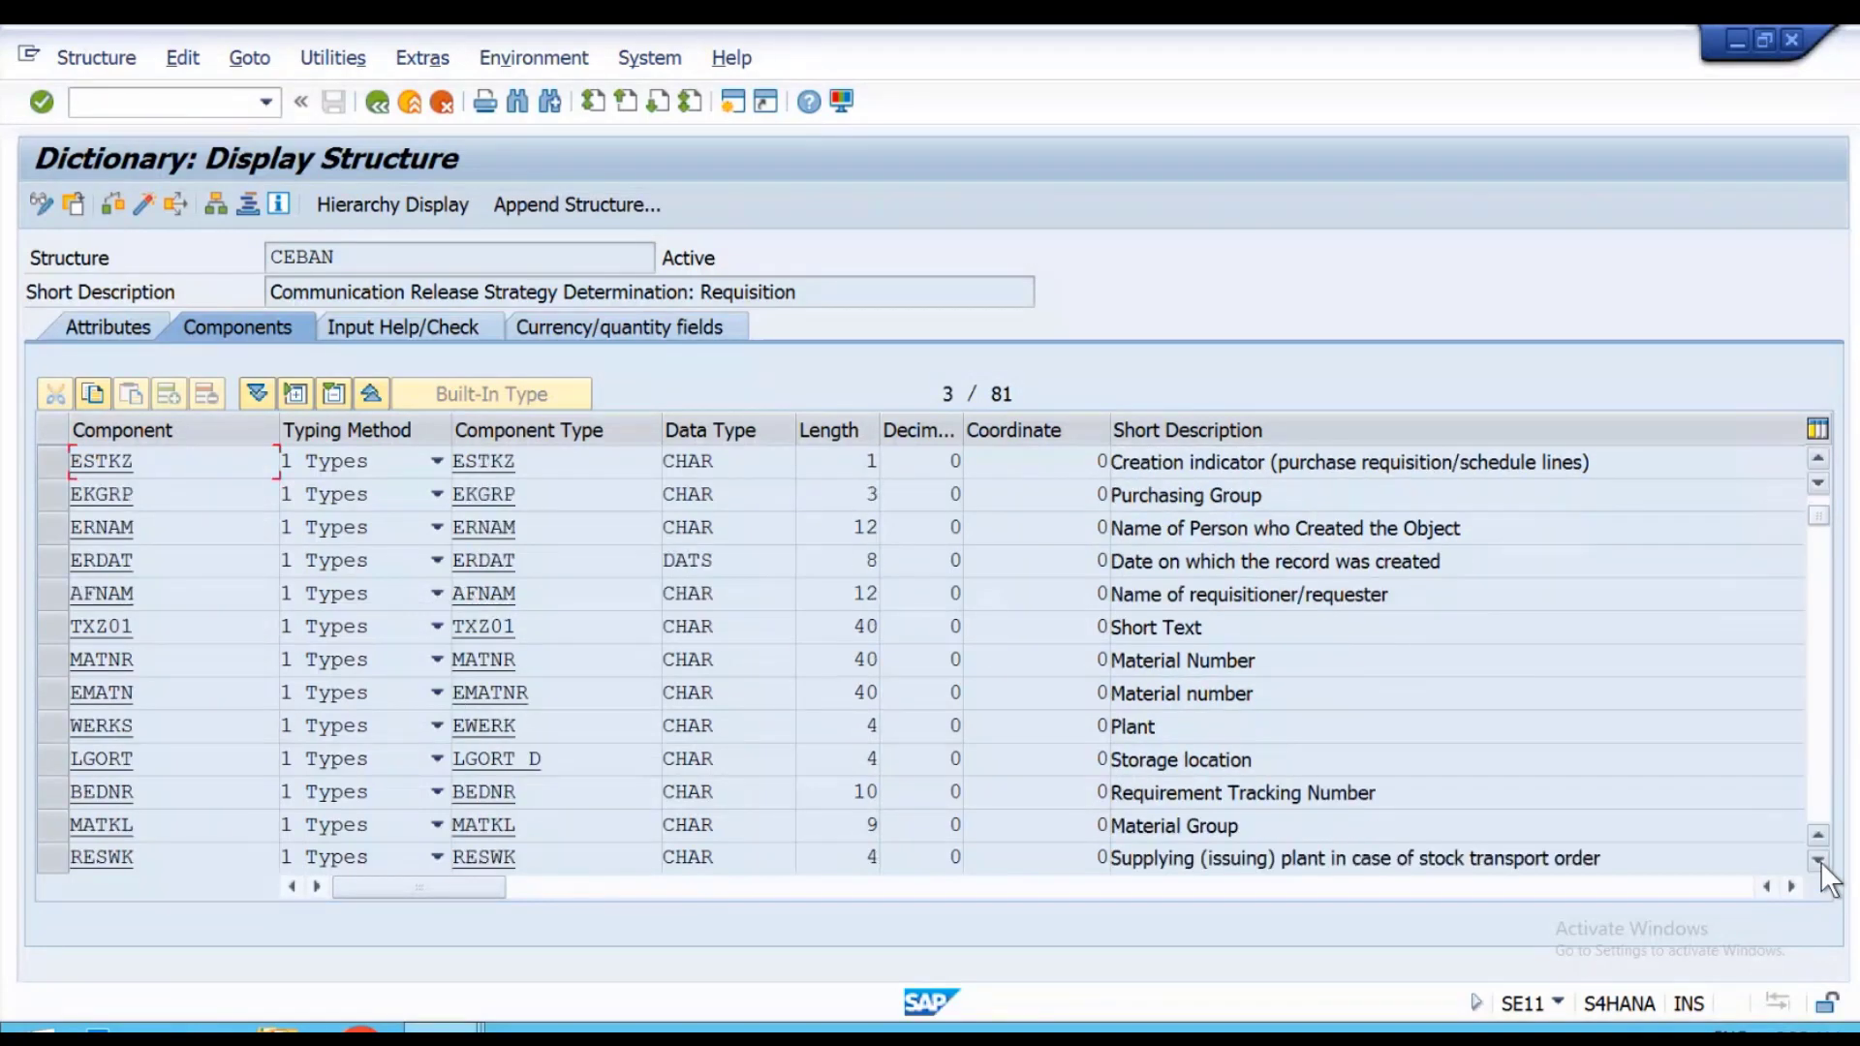
{"action": "left_click", "coordinate": [1818, 860]}
{"action": "left_click", "coordinate": [1818, 861]}
{"action": "left_click", "coordinate": [1818, 860]}
{"action": "left_click", "coordinate": [1818, 860]}
{"action": "left_click", "coordinate": [1817, 860]}
{"action": "left_click", "coordinate": [1818, 860]}
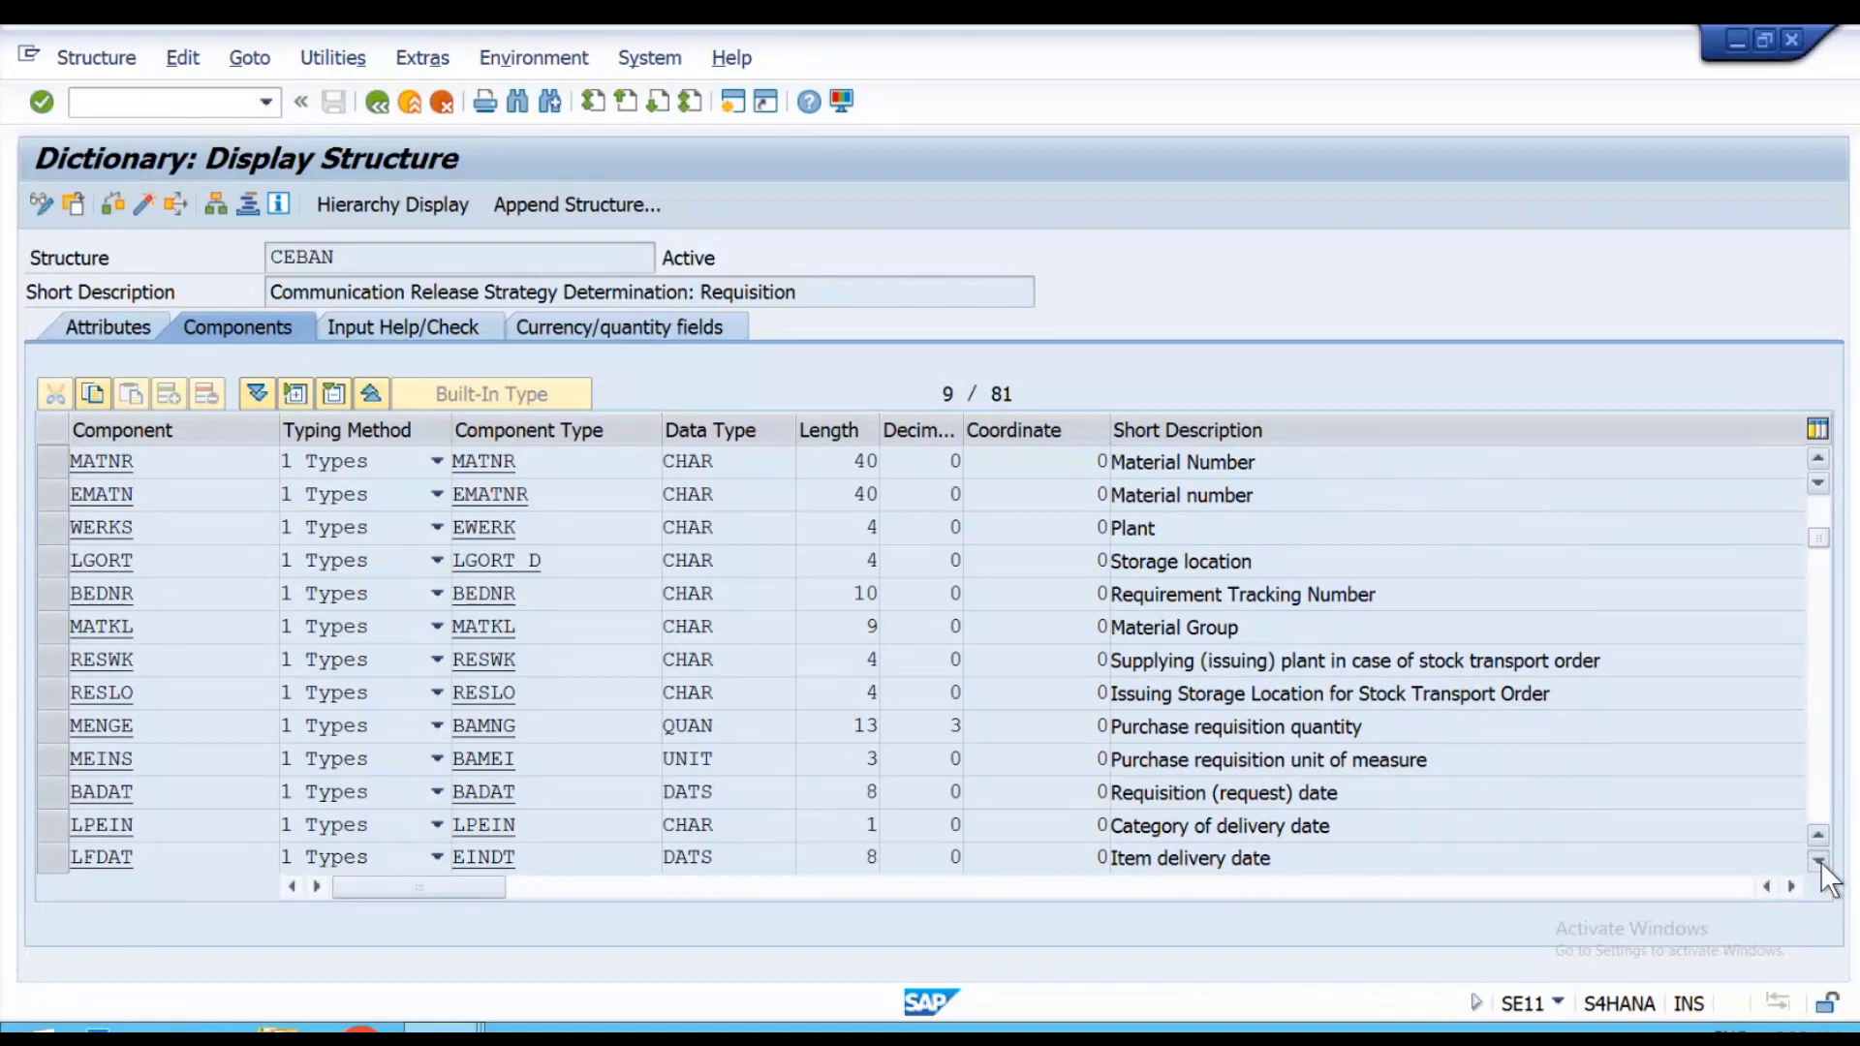
{"action": "left_click", "coordinate": [1818, 860]}
{"action": "left_click", "coordinate": [1818, 860]}
{"action": "left_click", "coordinate": [1818, 860]}
{"action": "left_click", "coordinate": [1818, 860]}
{"action": "left_click", "coordinate": [1817, 860]}
{"action": "left_click", "coordinate": [1818, 860]}
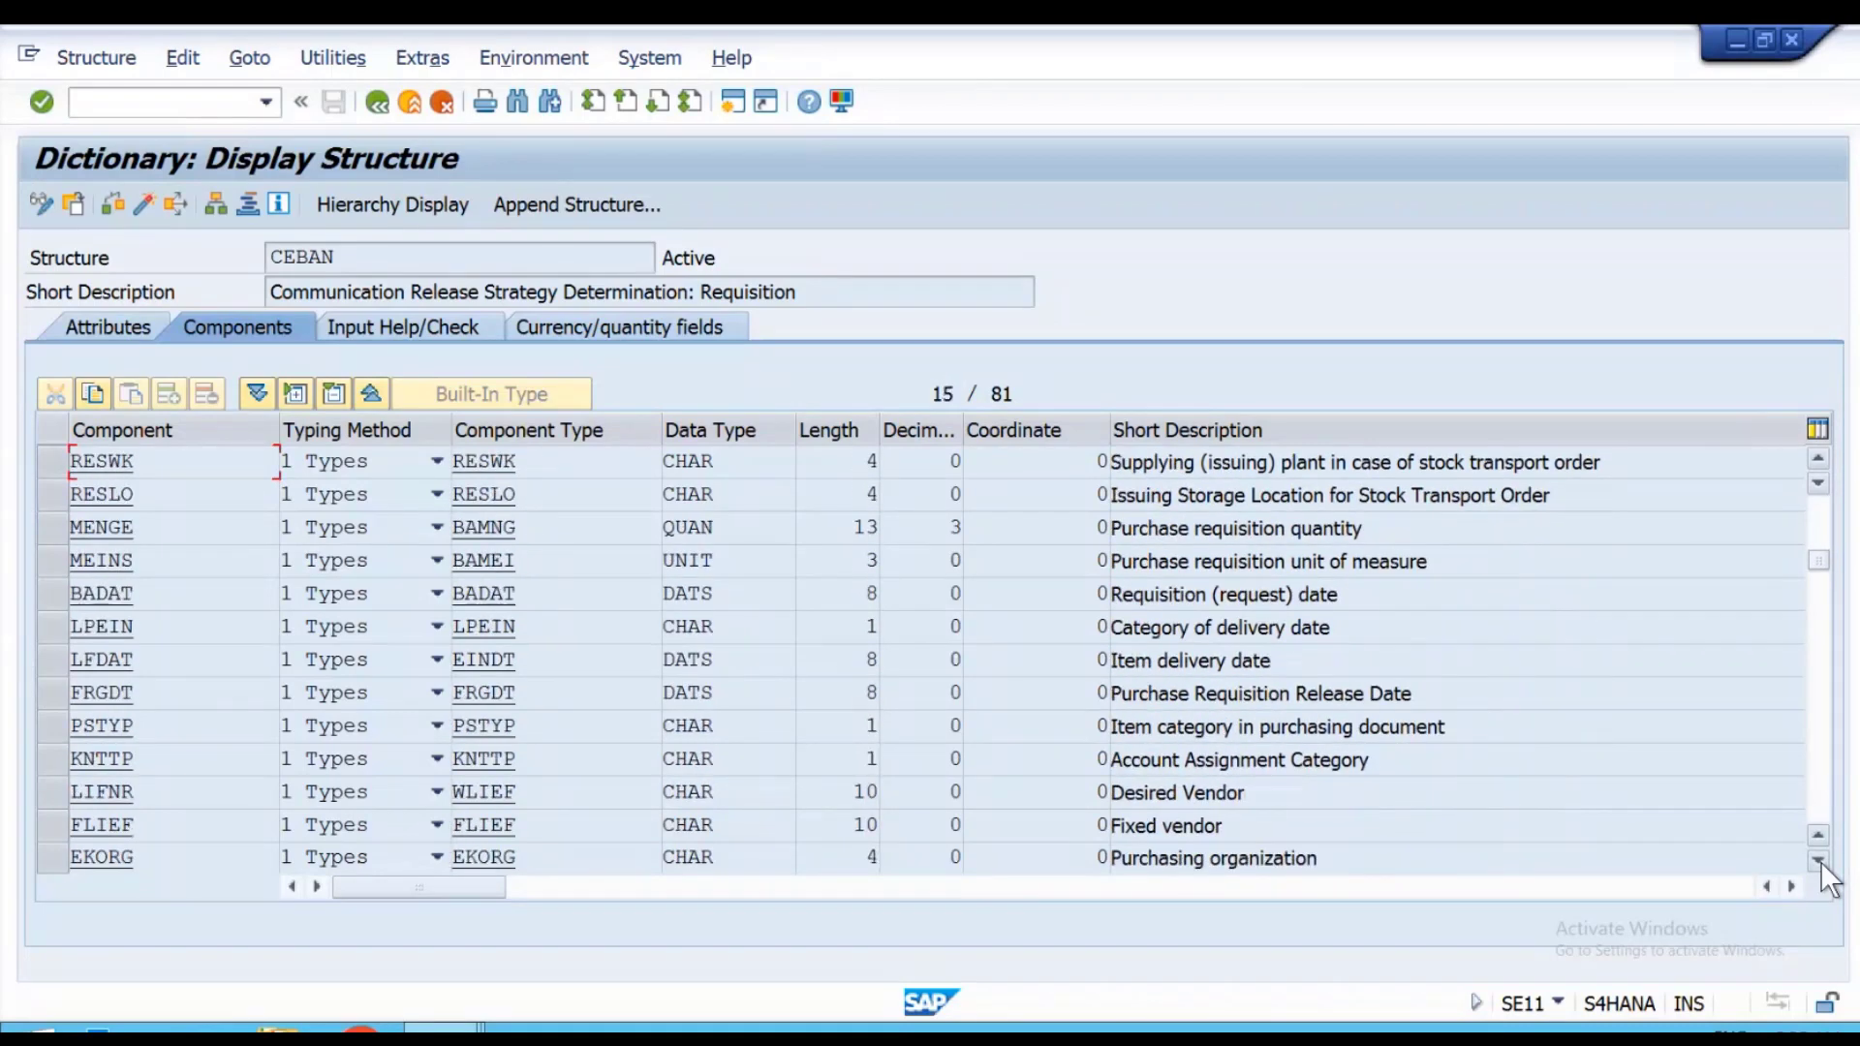
{"action": "left_click", "coordinate": [1818, 860]}
{"action": "left_click", "coordinate": [1818, 860]}
{"action": "left_click", "coordinate": [1818, 860]}
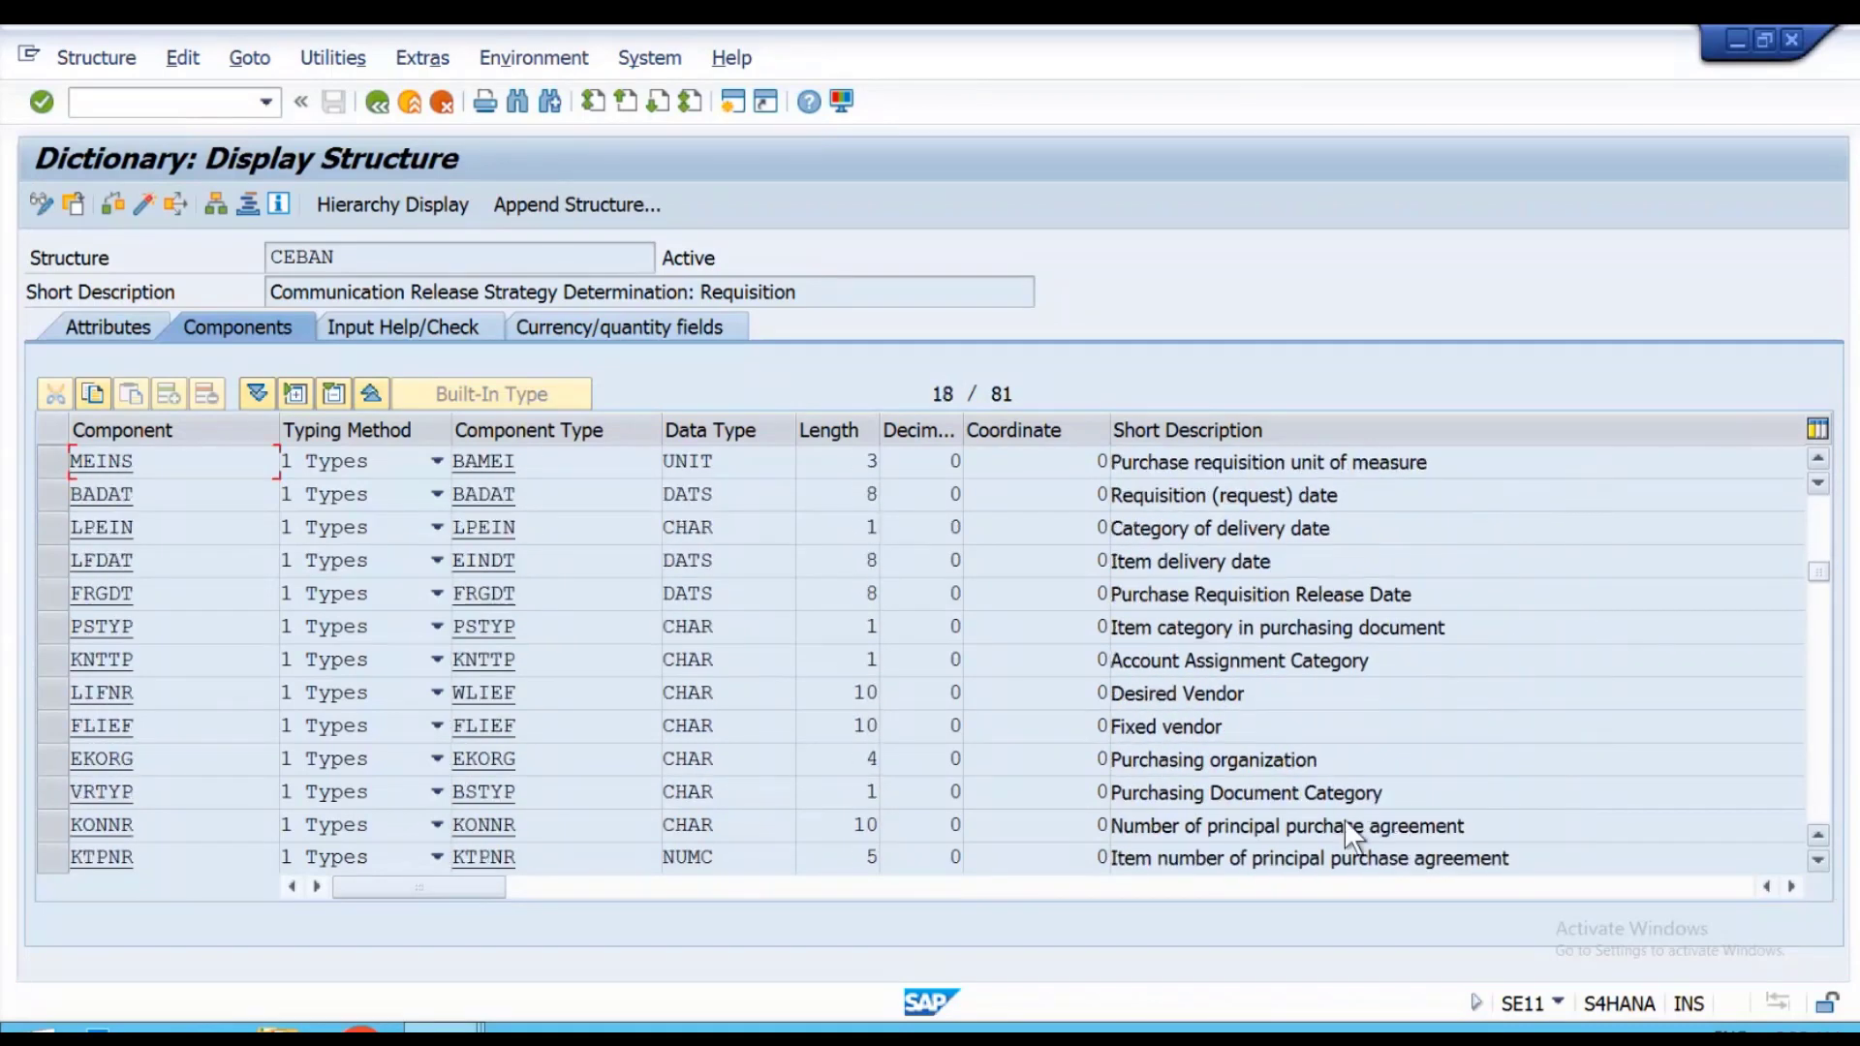
{"action": "left_click", "coordinate": [1158, 758]}
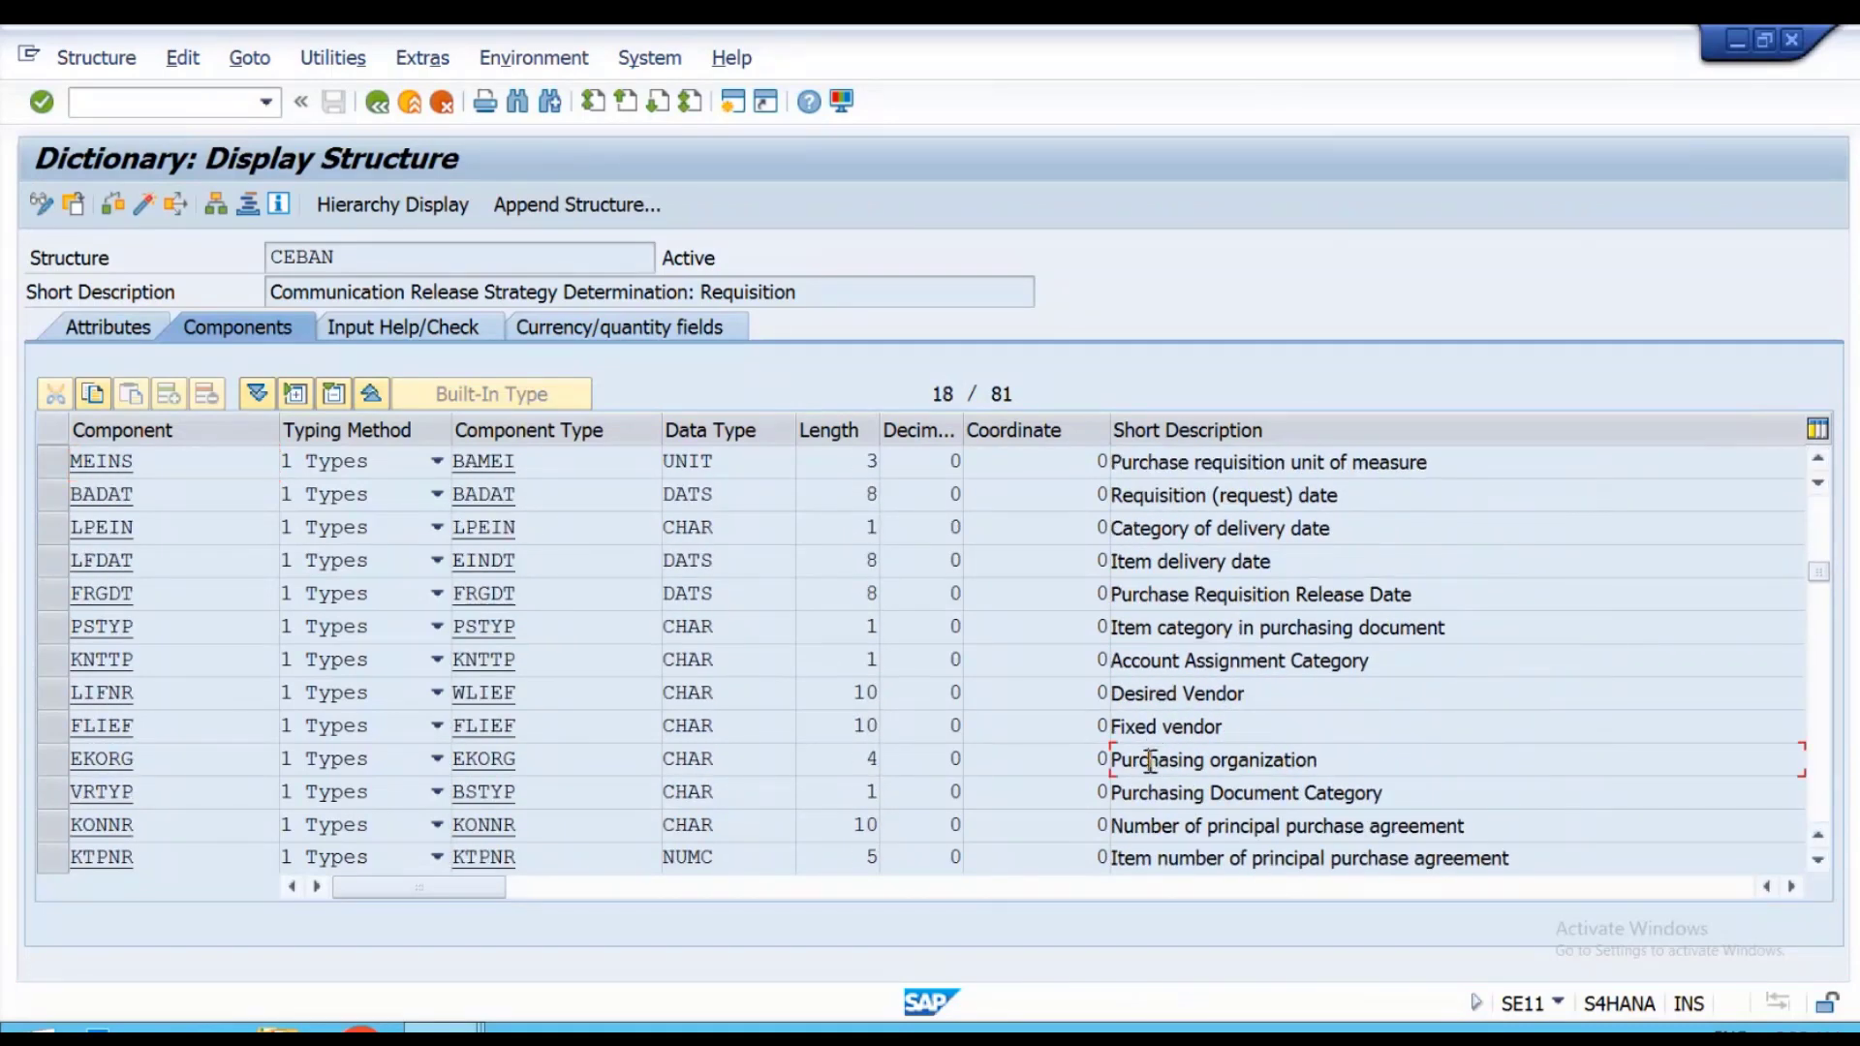
Copy the component name EKORG into the characteristic's field name in the Create Characteristic session and confirm the table reference.
{"action": "left_click", "coordinate": [52, 767]}
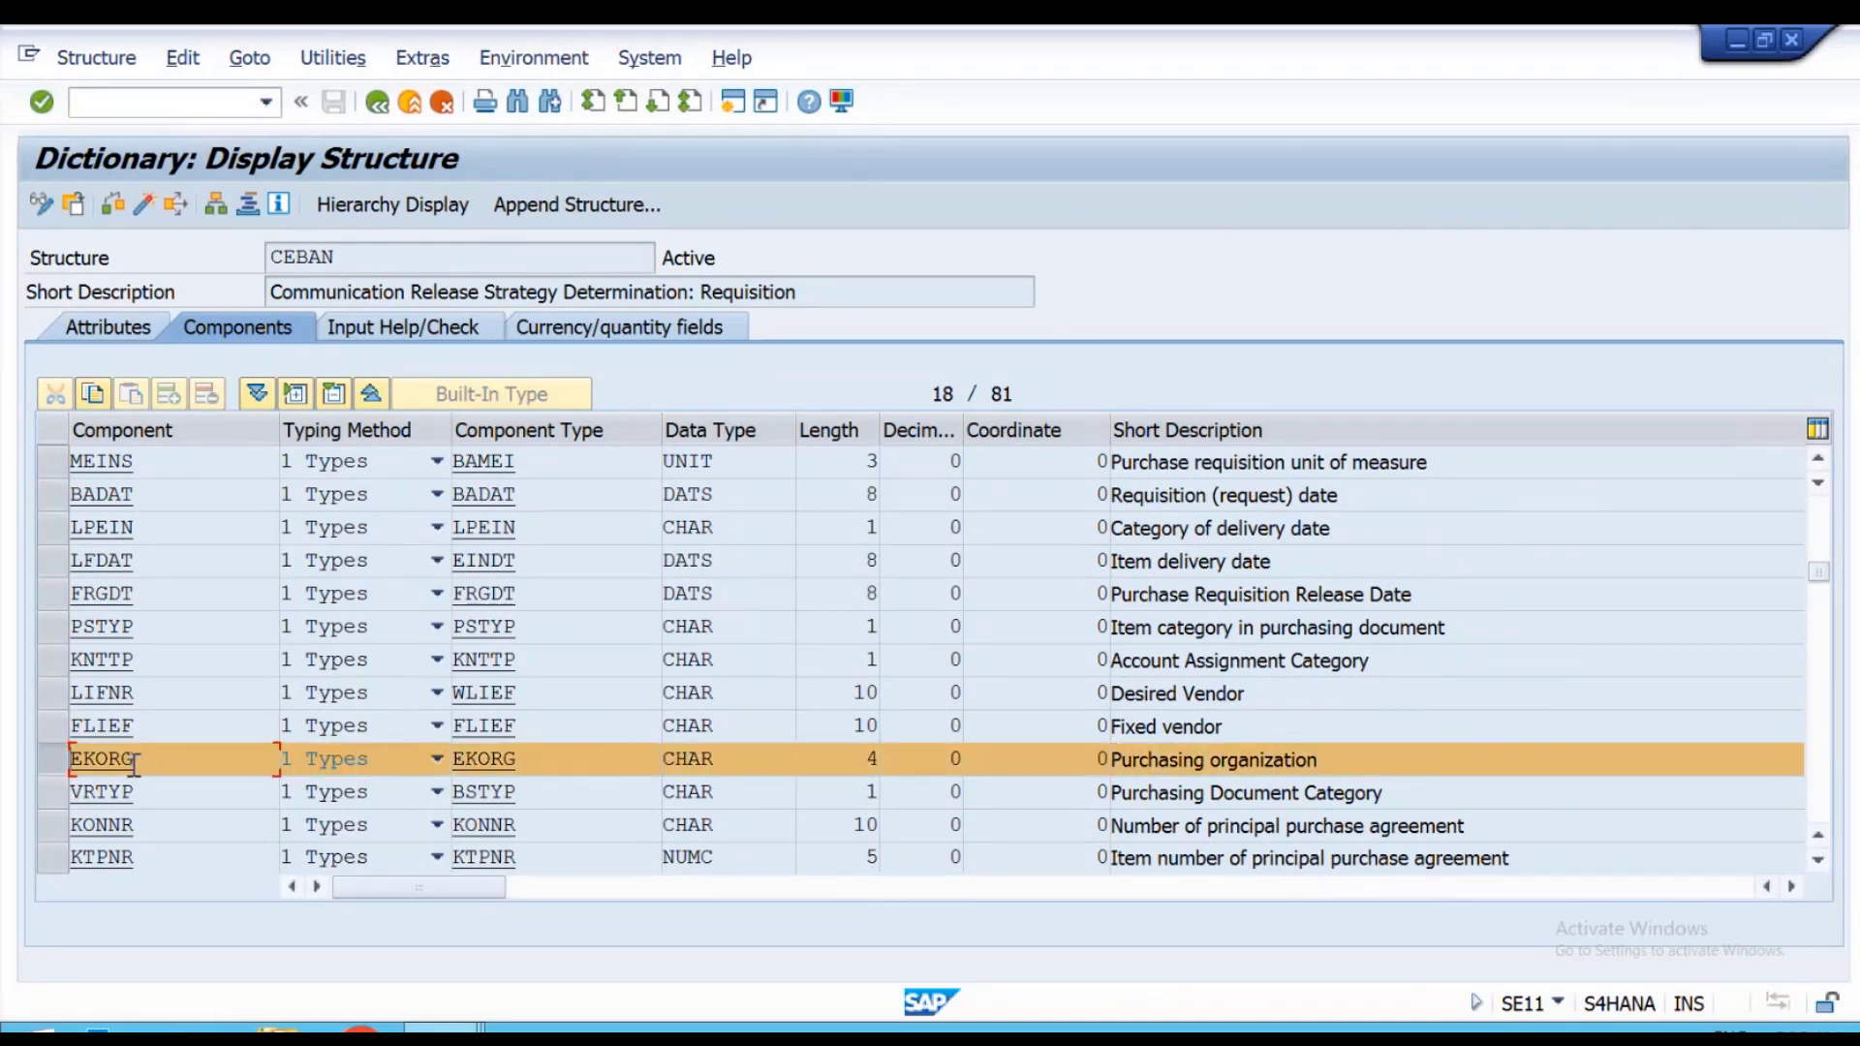
{"action": "left_click_drag", "start_coordinate": [134, 765], "coordinate": [11, 758]}
{"action": "key", "text": "ctrl+c"}
{"action": "key", "text": "alt+Tab"}
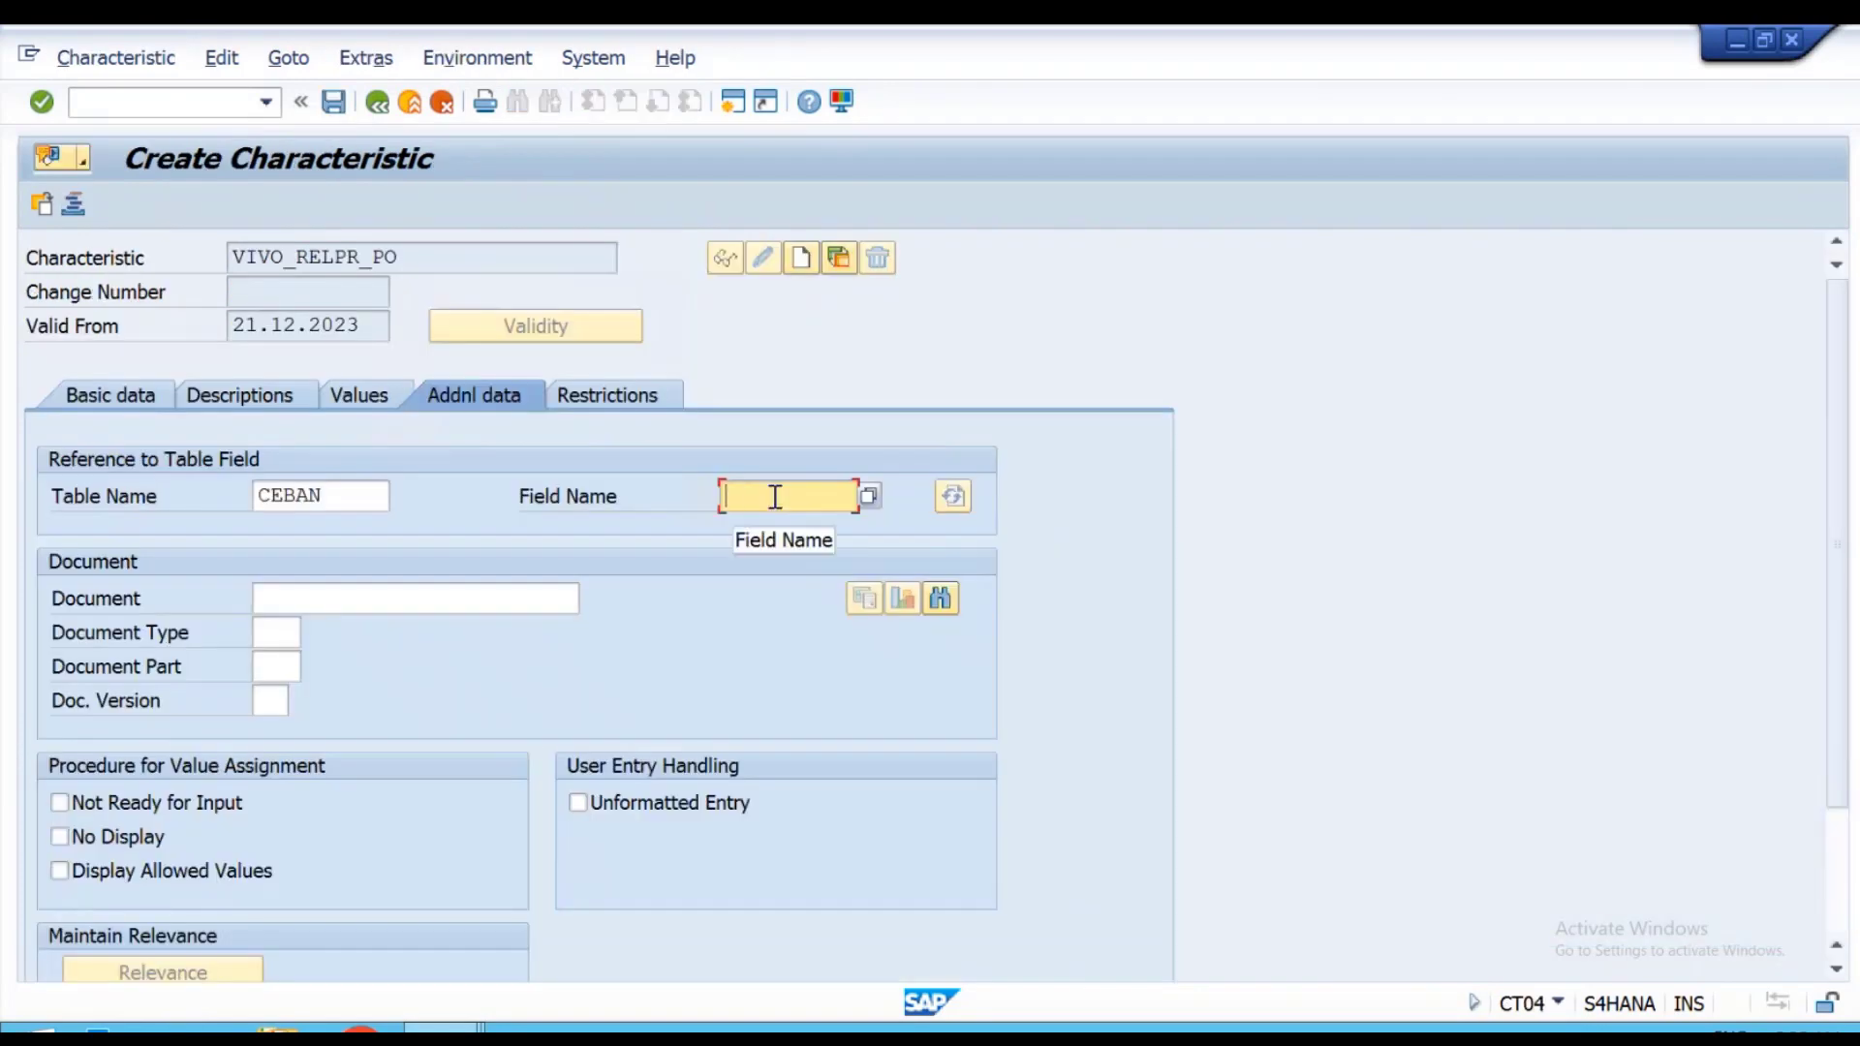
{"action": "left_click", "coordinate": [775, 496]}
{"action": "key", "text": "ctrl+v"}
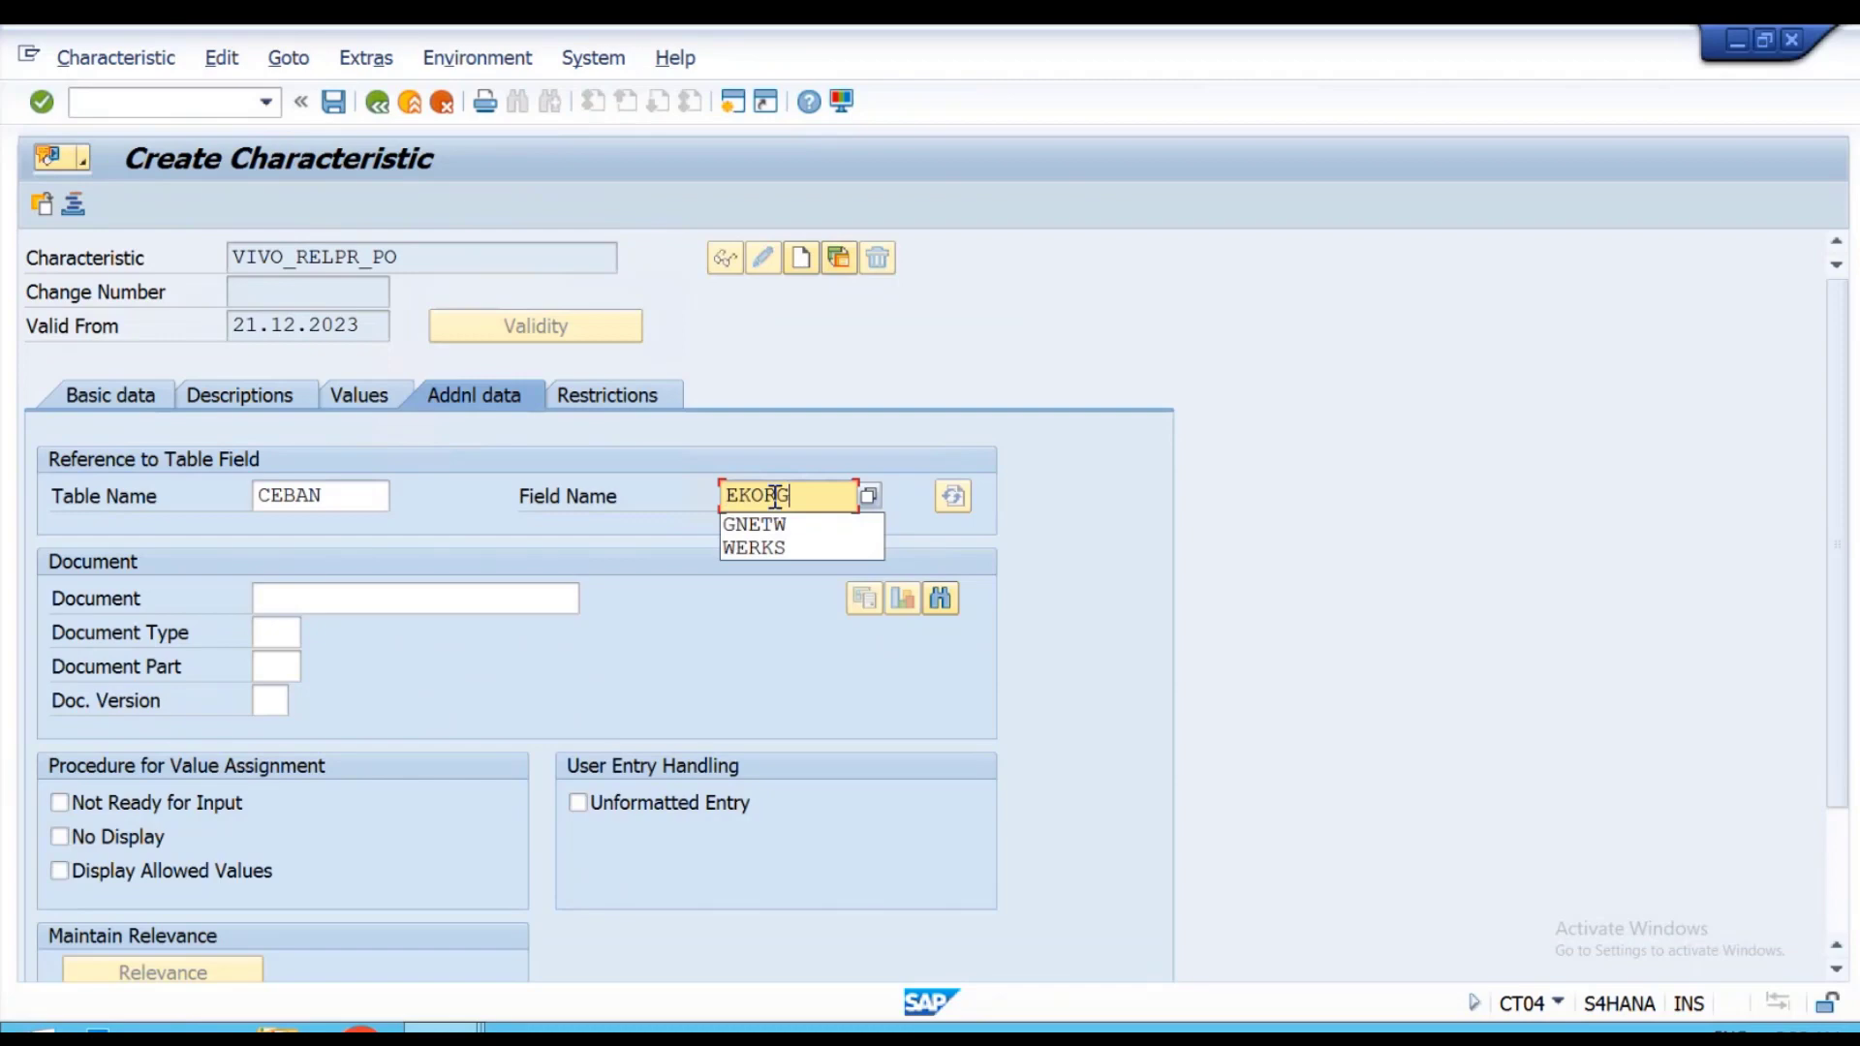
{"action": "key", "text": "Return"}
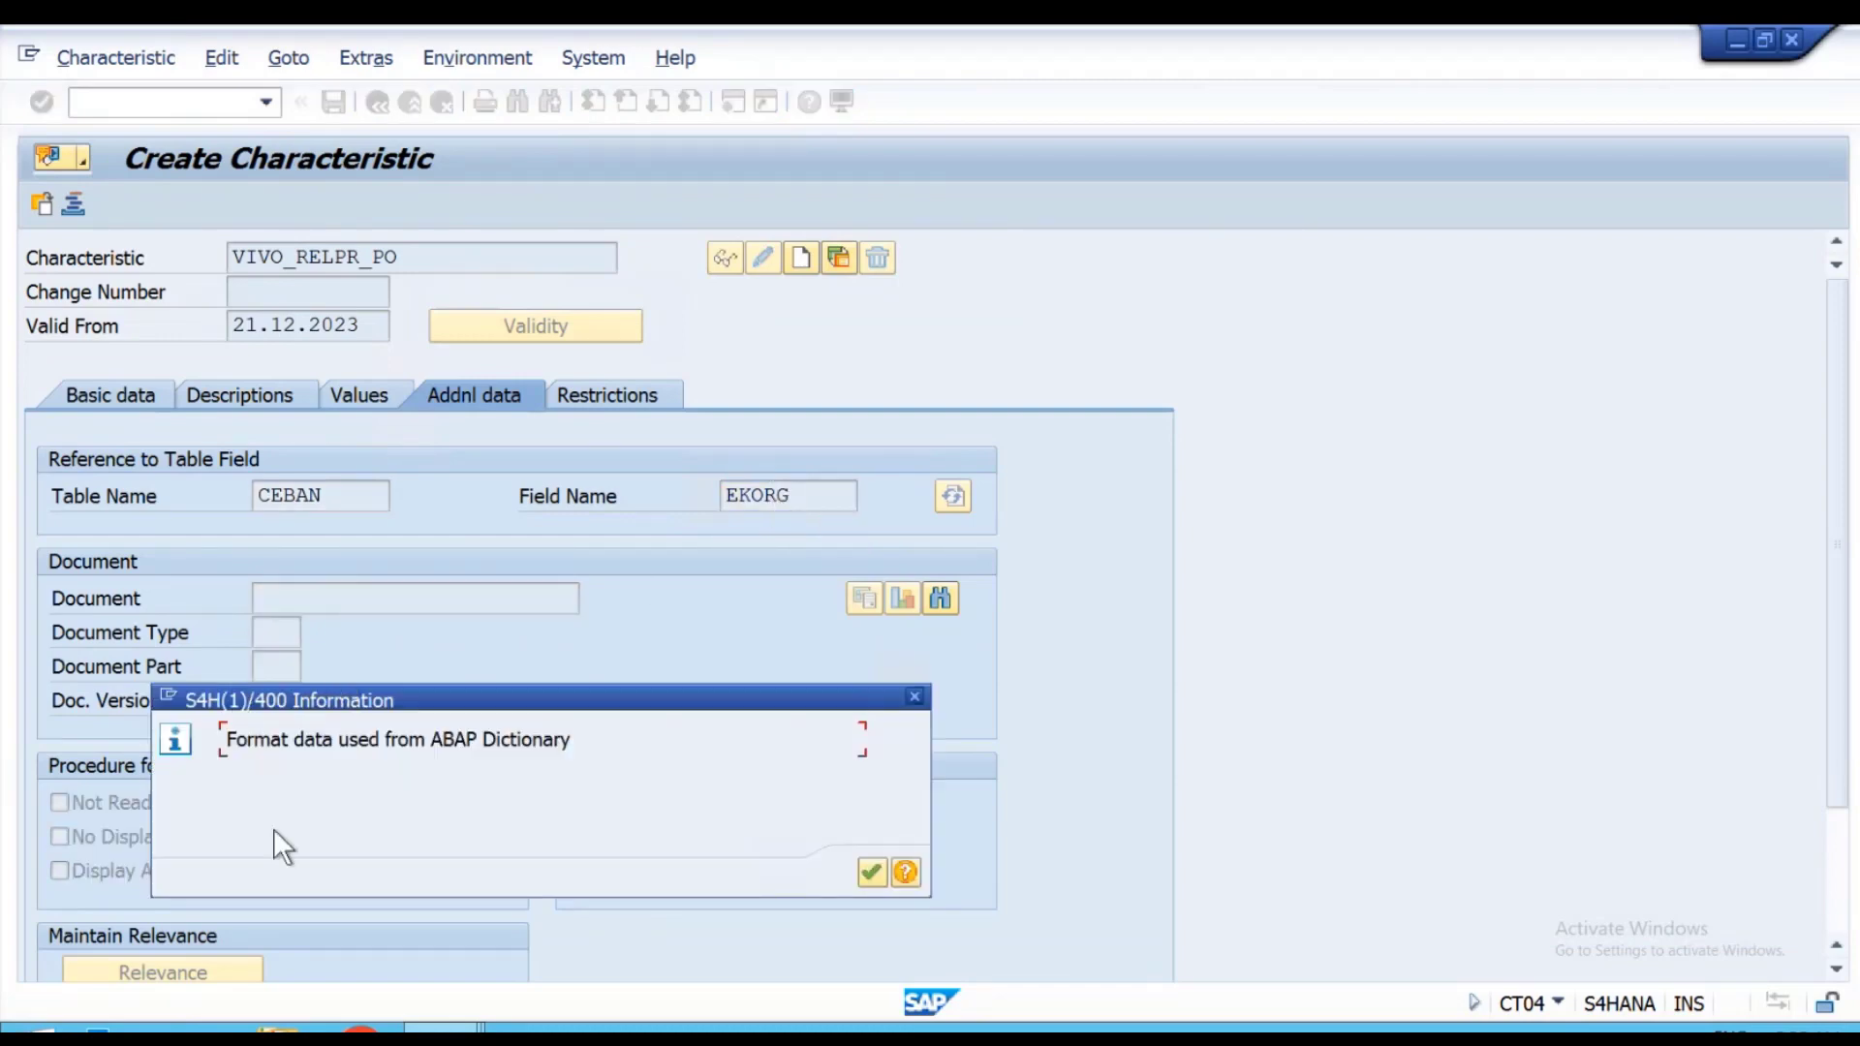
Review the EKORG row in the dictionary session, return to the characteristic and accept the ABAP Dictionary format information.
{"action": "key", "text": "alt+Tab"}
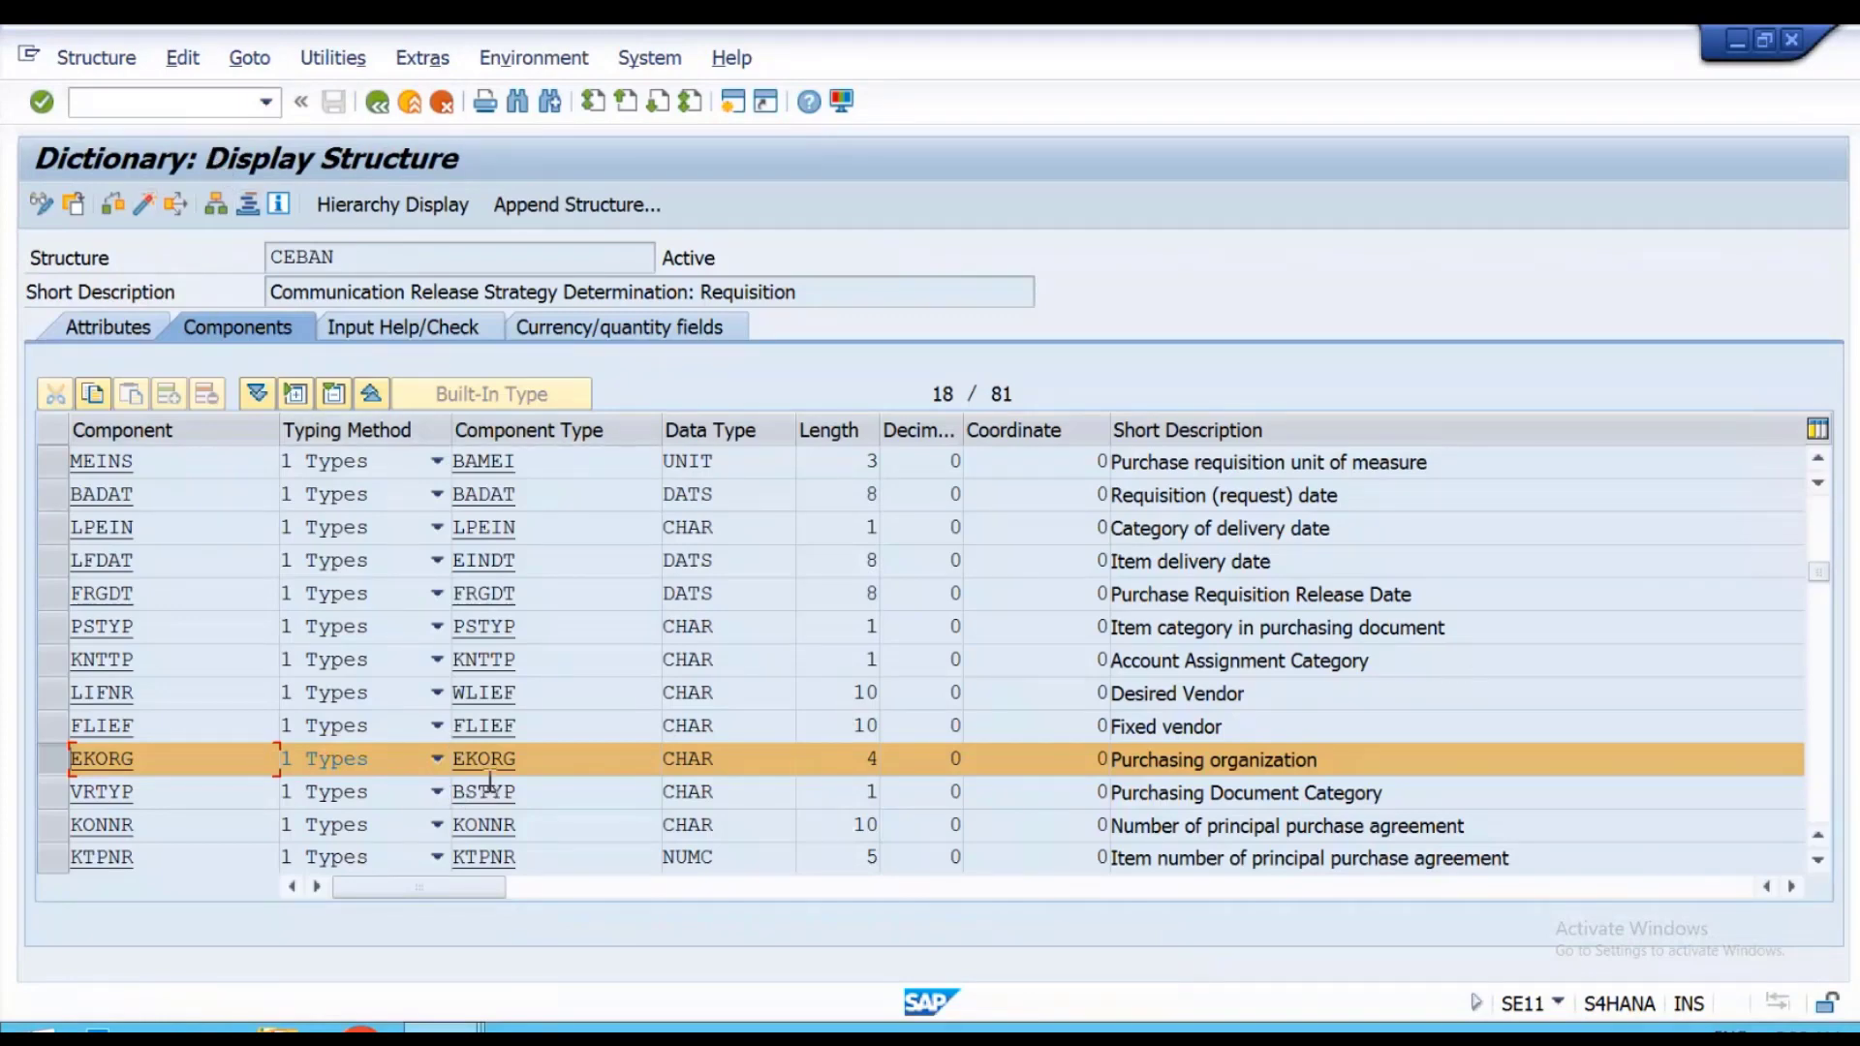
{"action": "key", "text": "alt+Tab"}
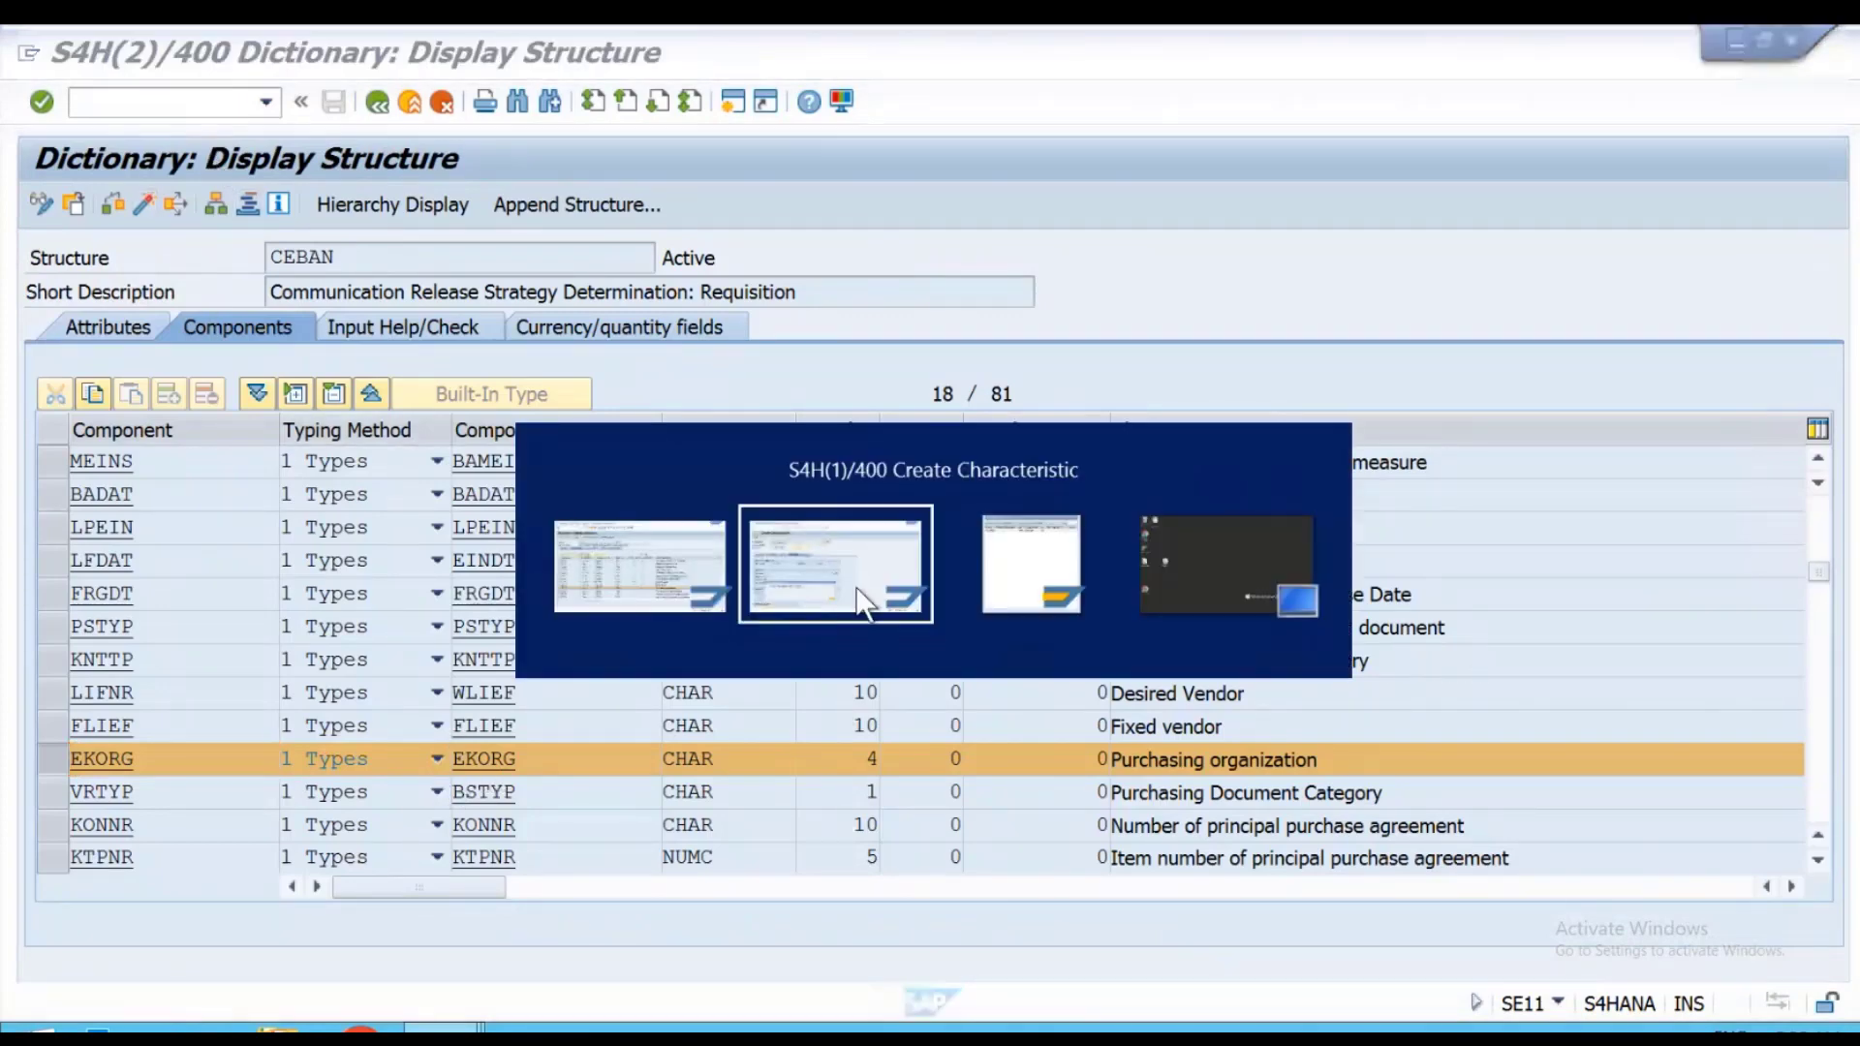
{"action": "left_click", "coordinate": [861, 601]}
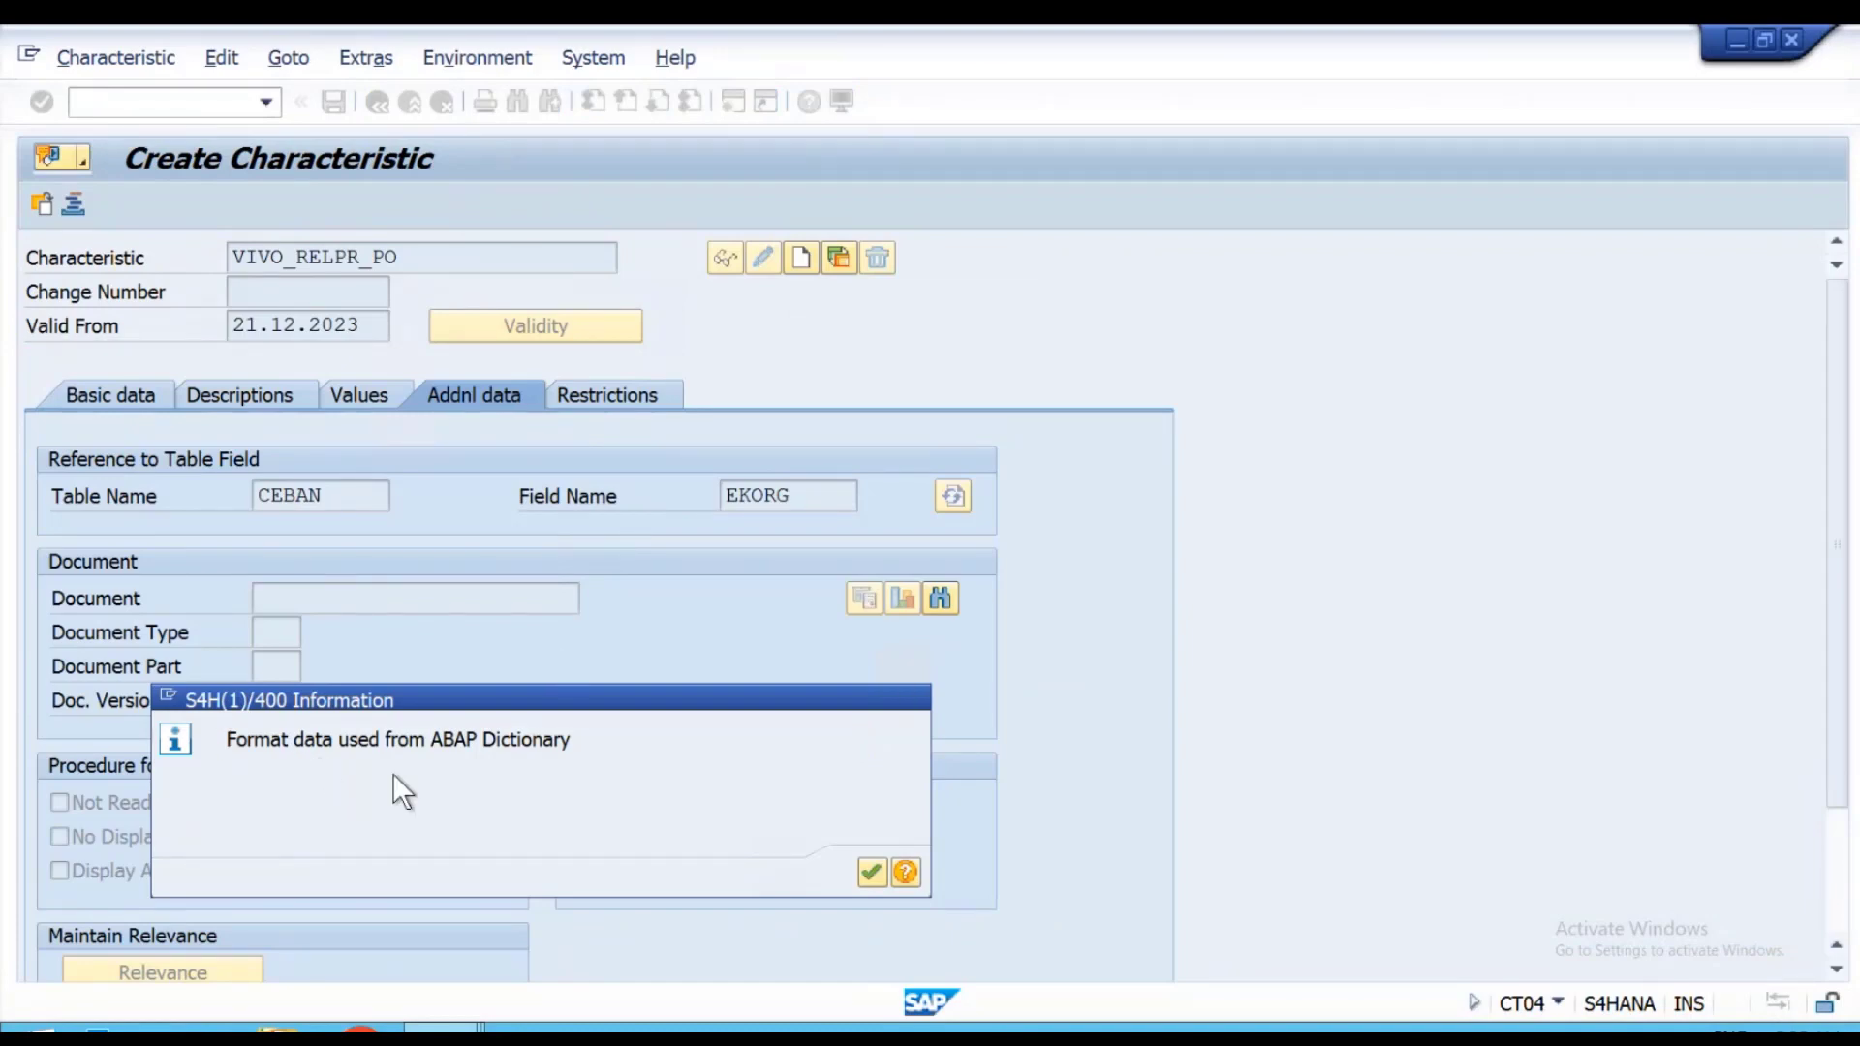
{"action": "key", "text": "Return"}
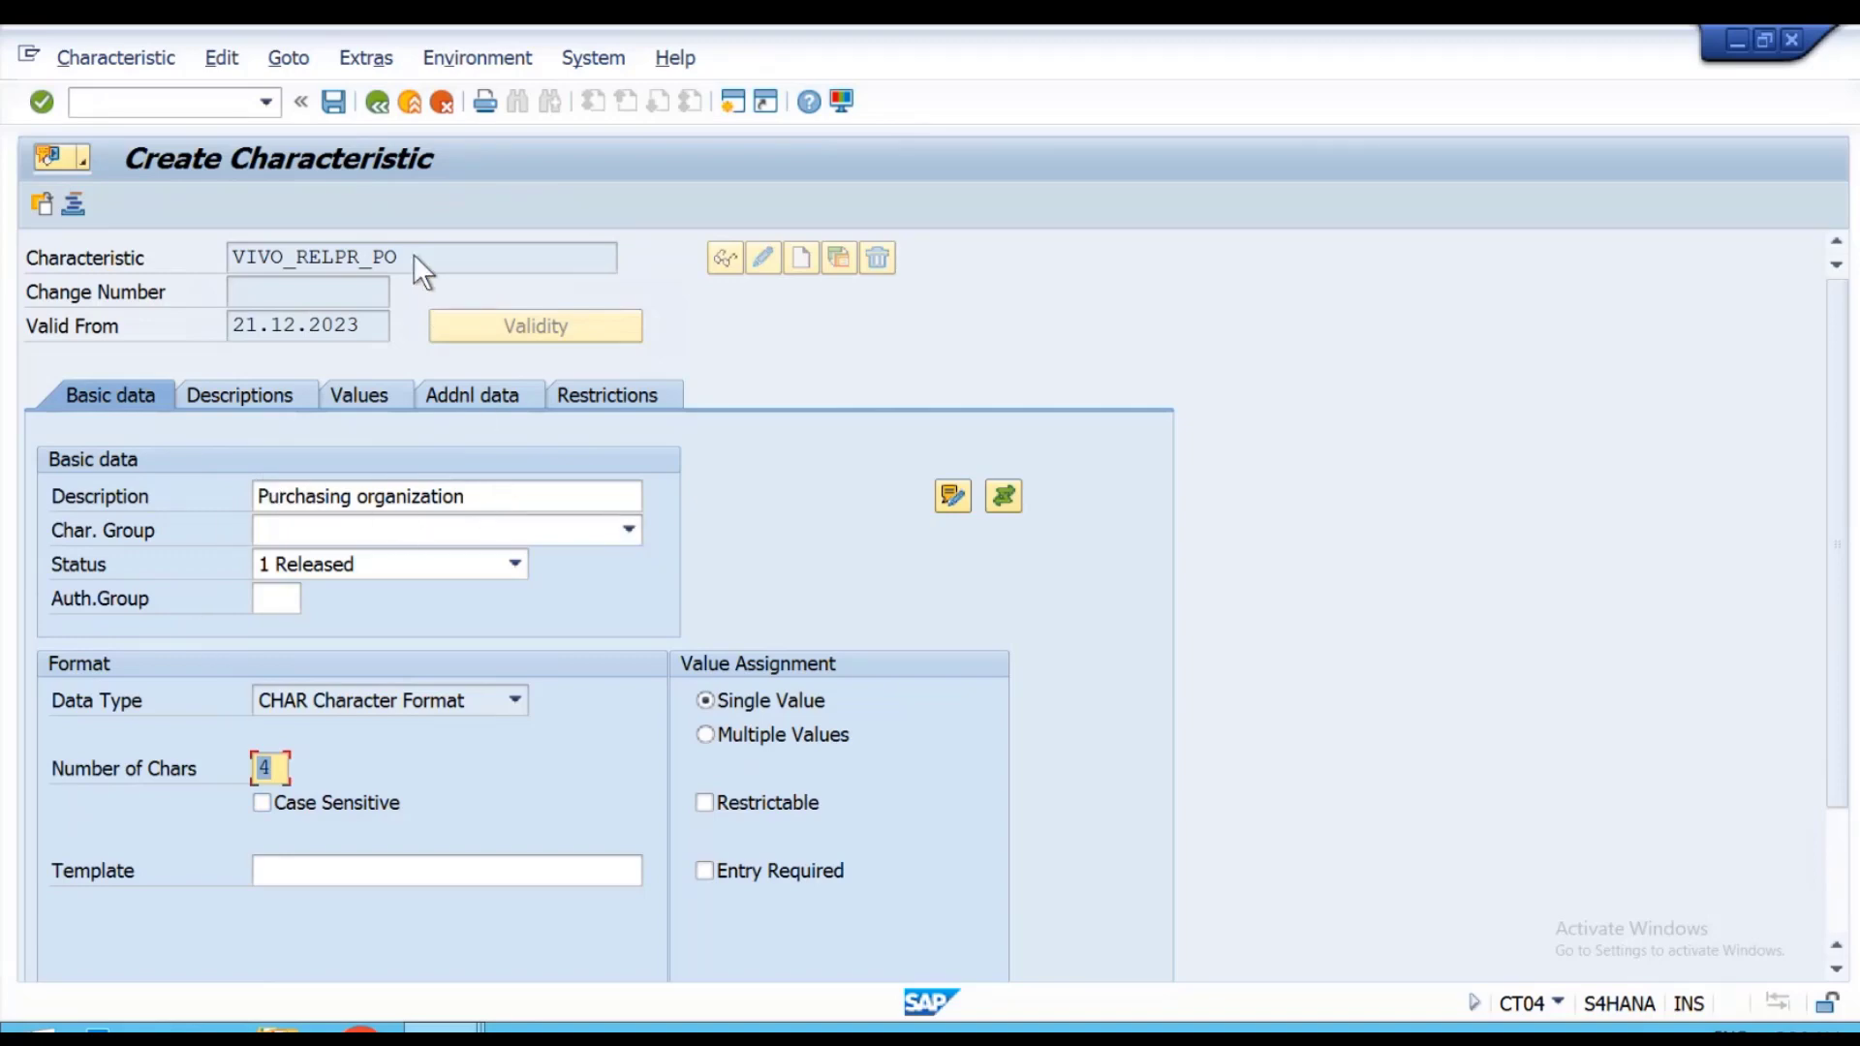
Set the characteristic's description to VIVO_RELPR_PO and its value assignment to Multiple Values.
{"action": "left_click", "coordinate": [383, 257]}
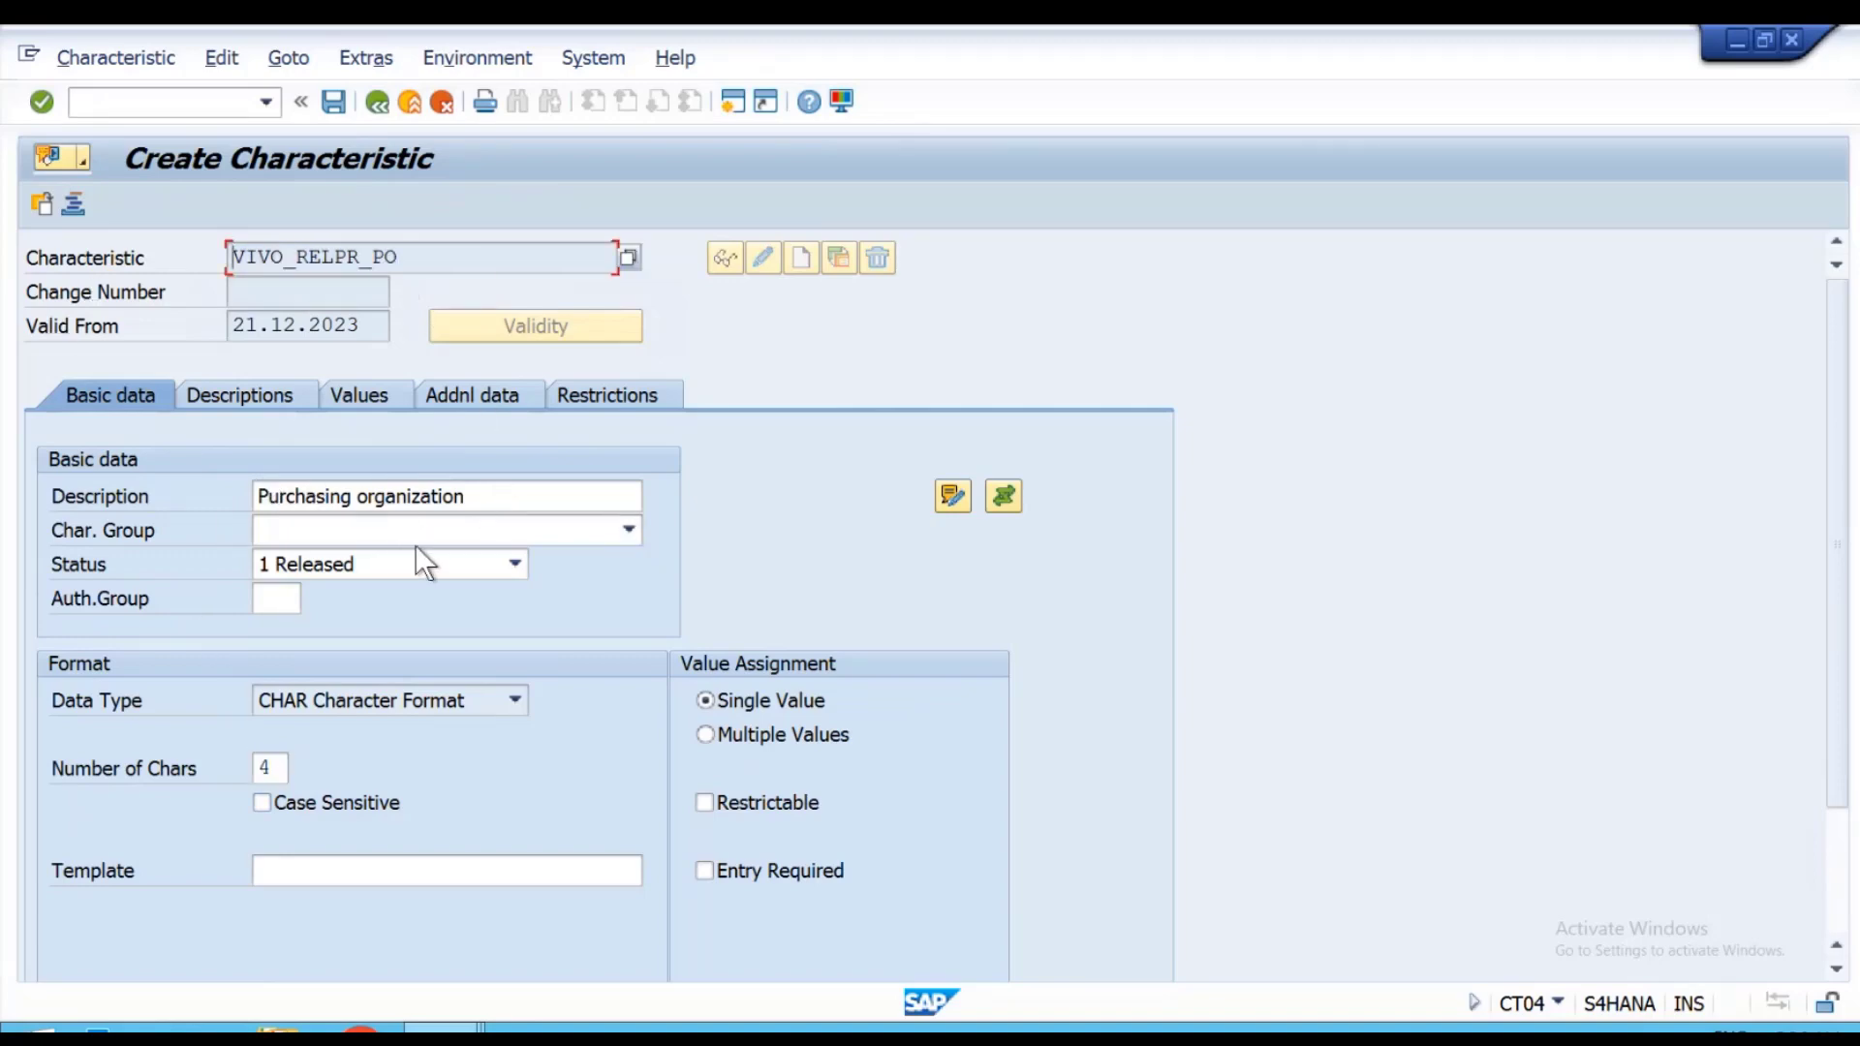
{"action": "left_click_drag", "start_coordinate": [468, 492], "coordinate": [4, 463]}
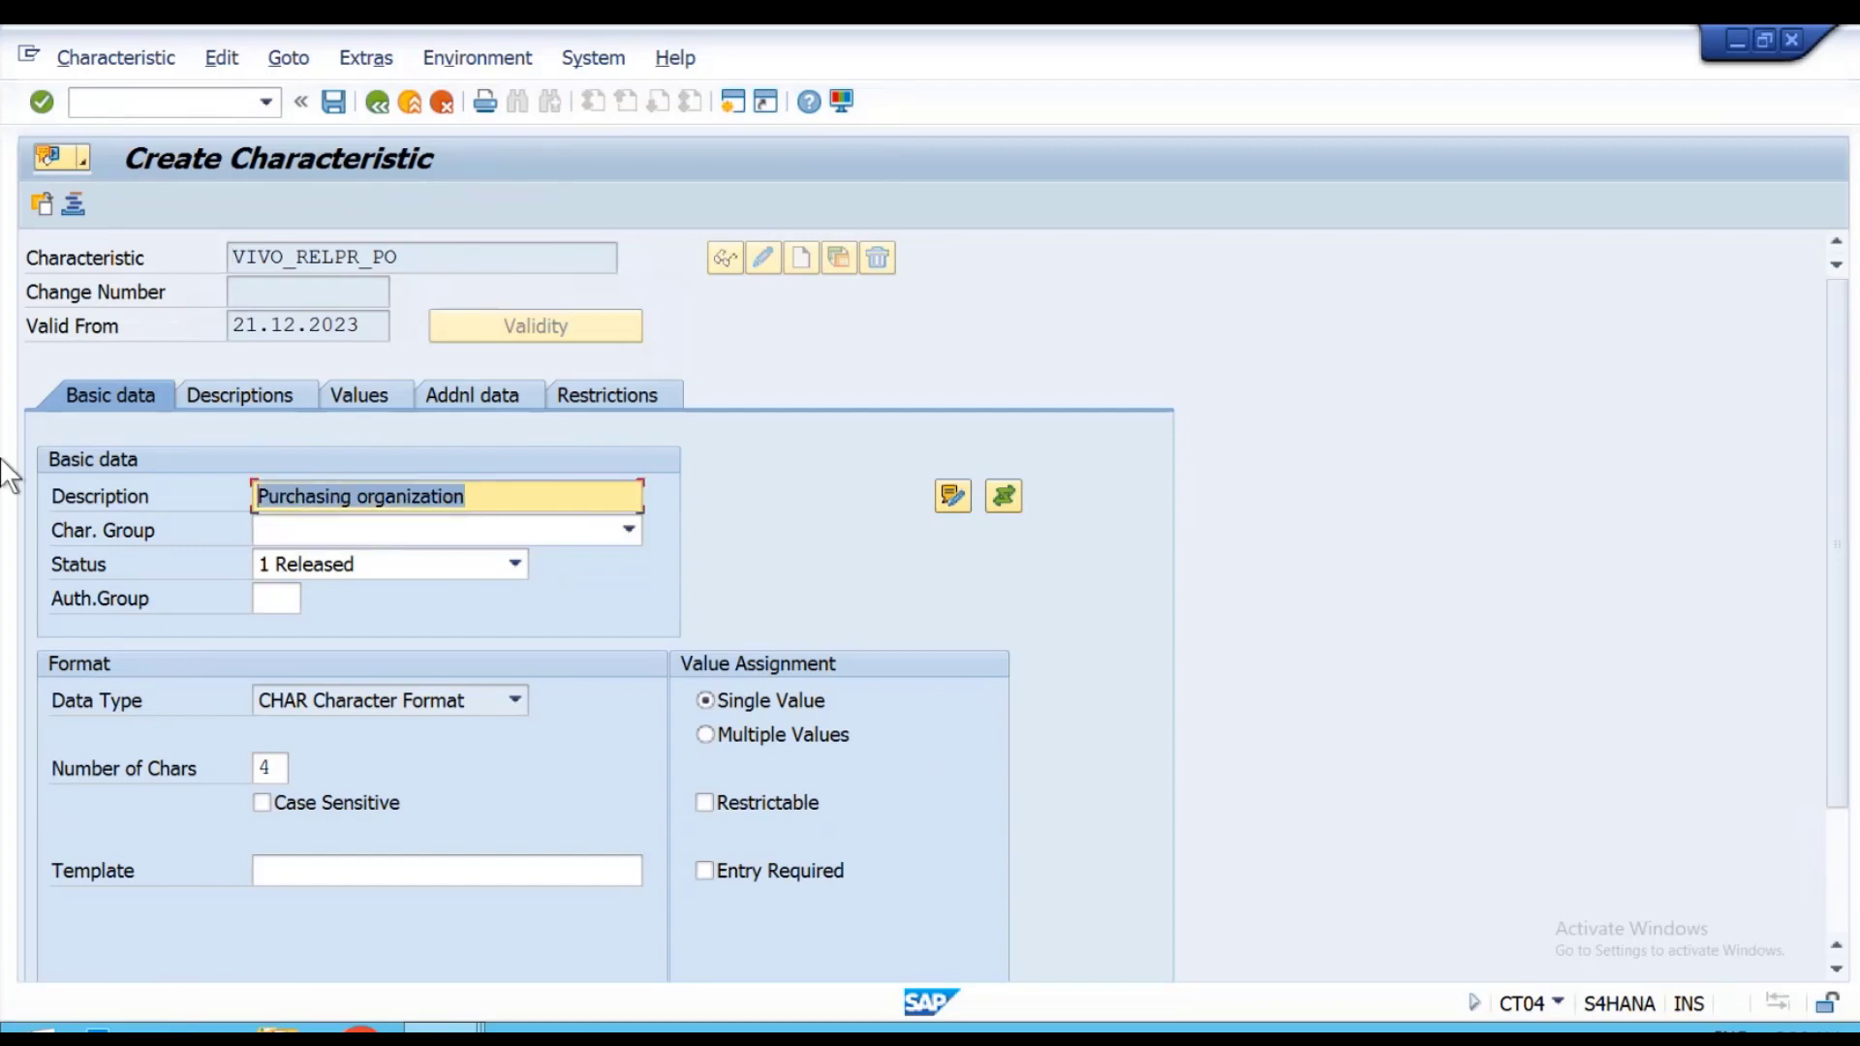
{"action": "type", "text": "VIVO_RELPR_PO"}
{"action": "key", "text": "Return"}
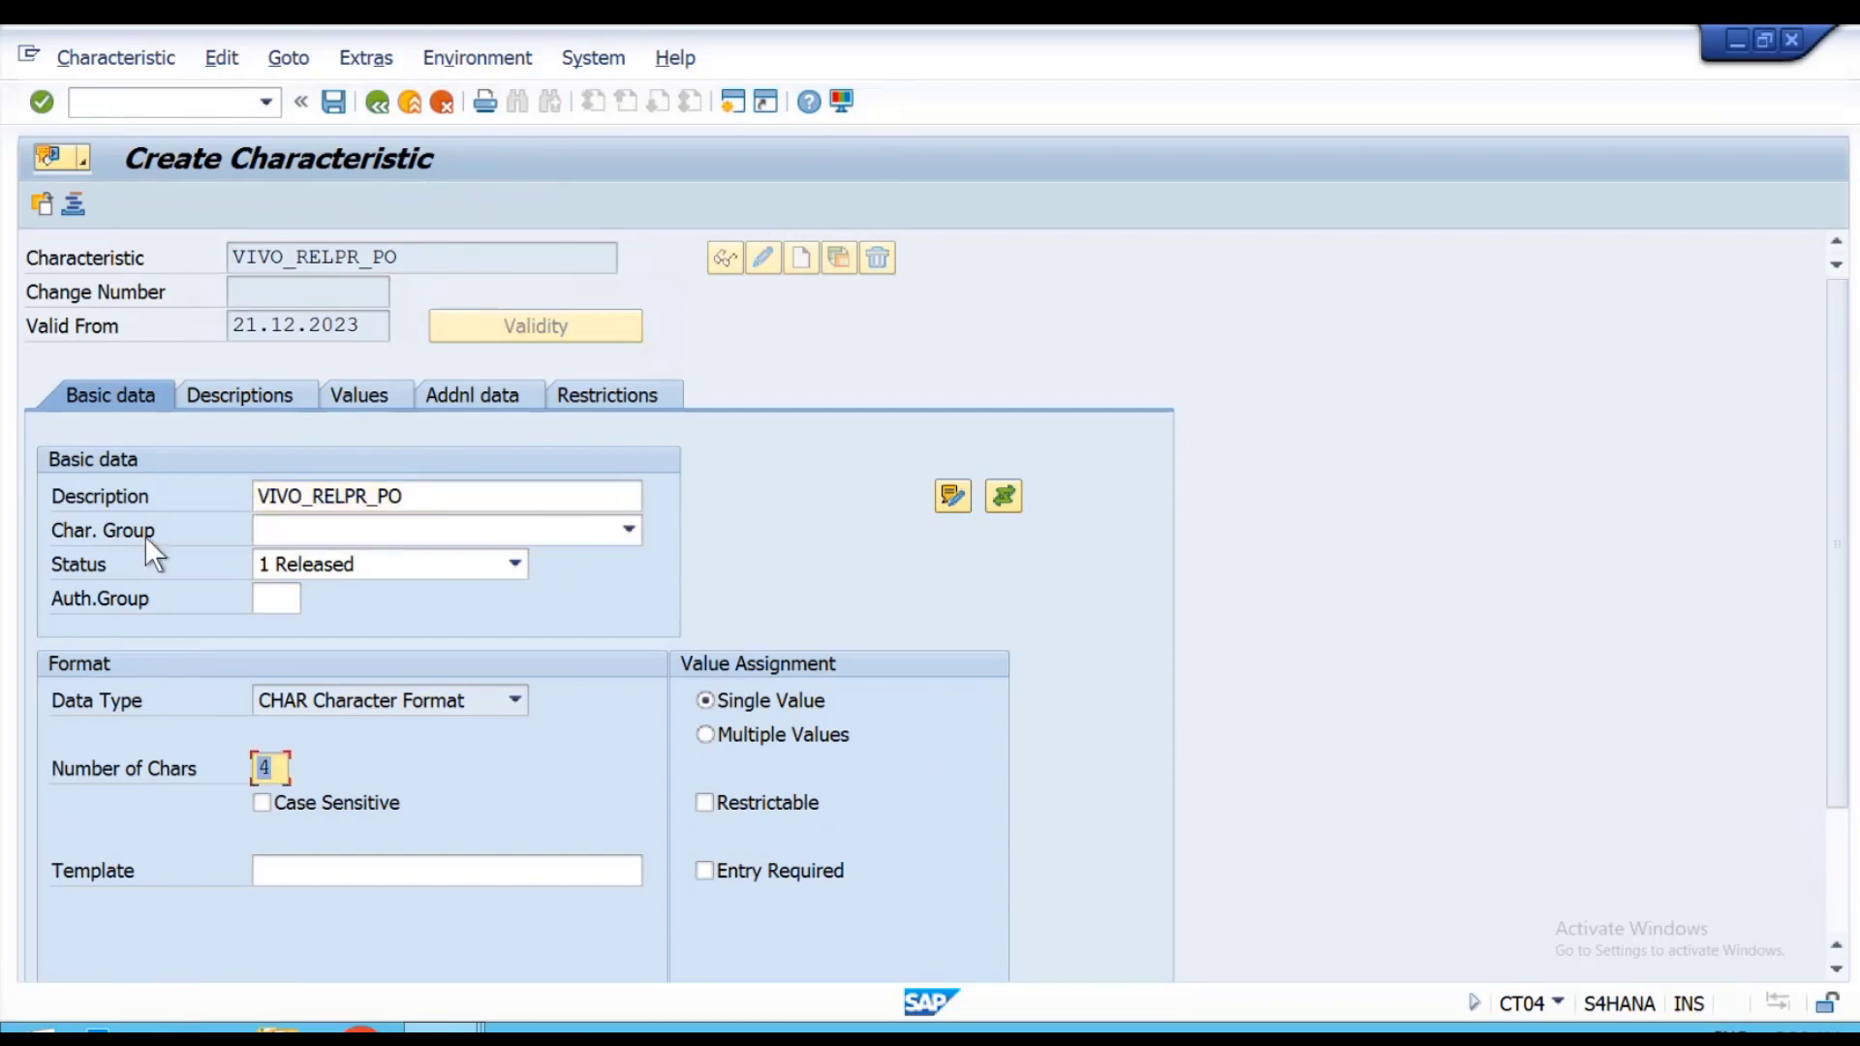
{"action": "left_click", "coordinate": [707, 738]}
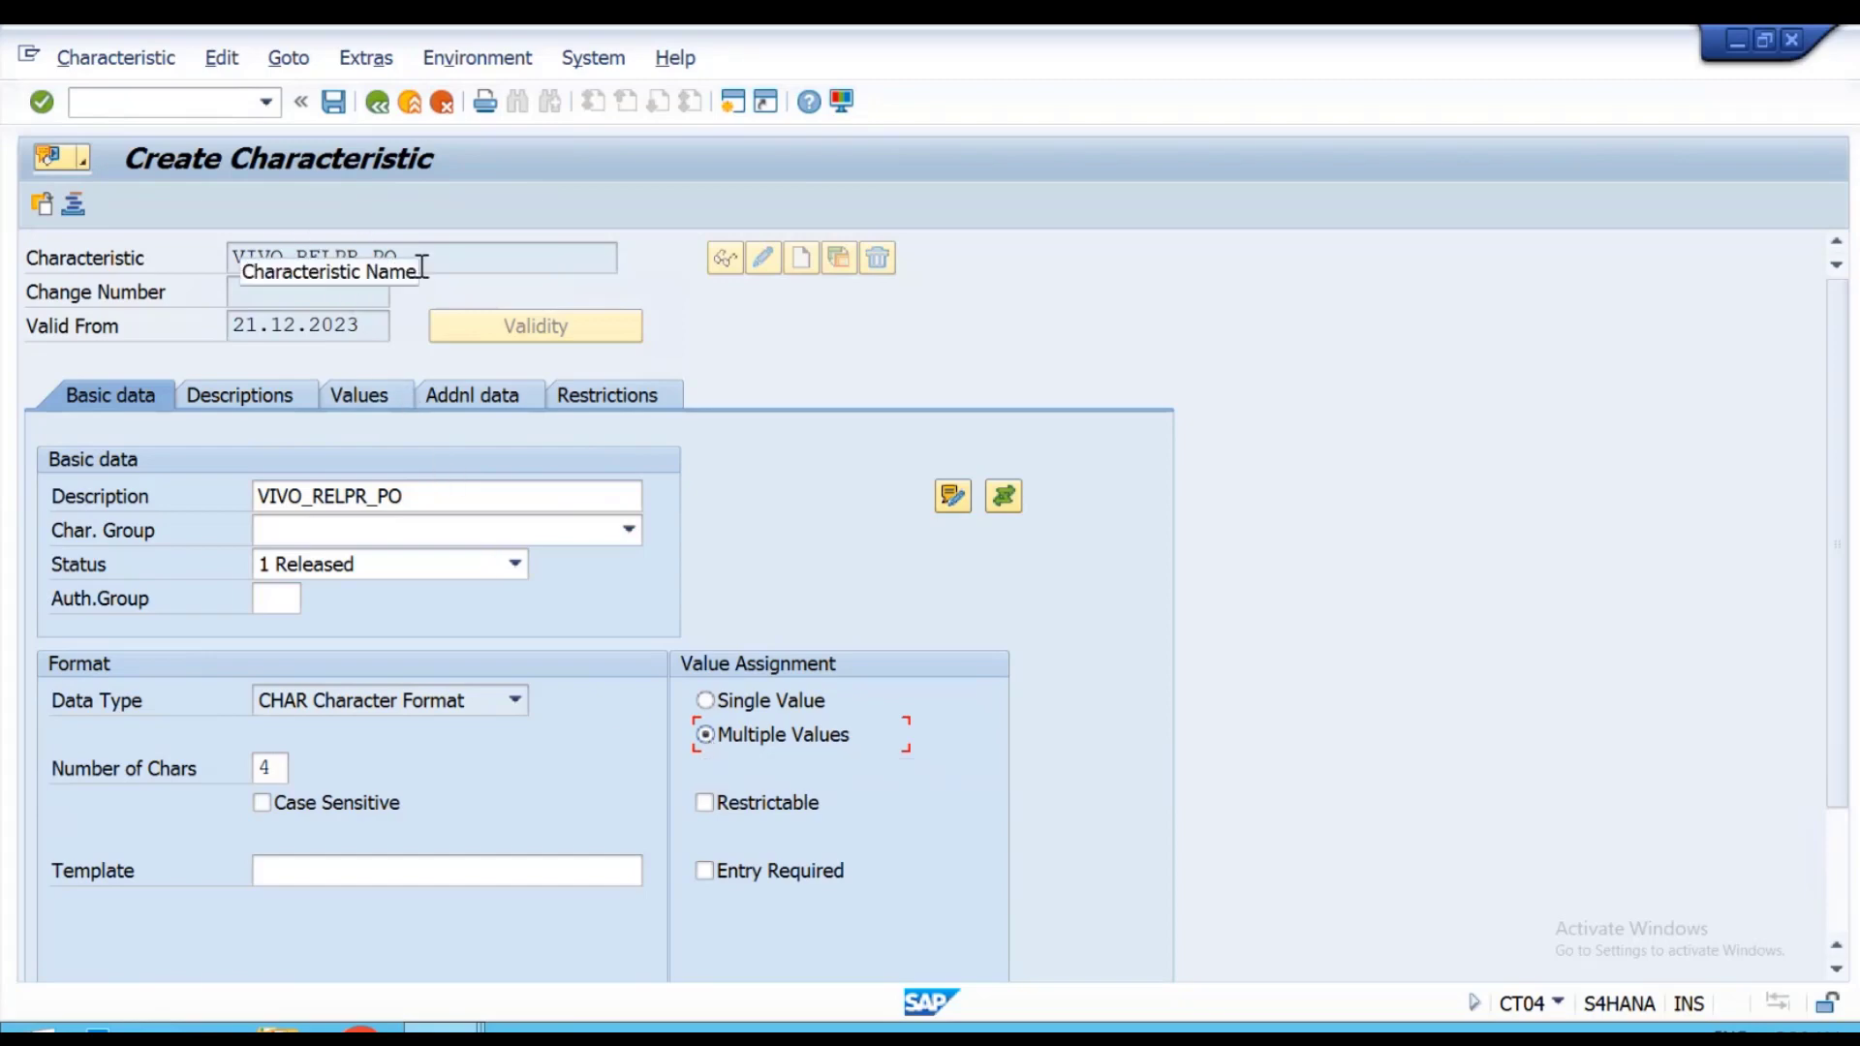
View the allowed values of VIVO_RELPR_PO without entering any, and save the characteristic.
{"action": "left_click", "coordinate": [359, 397]}
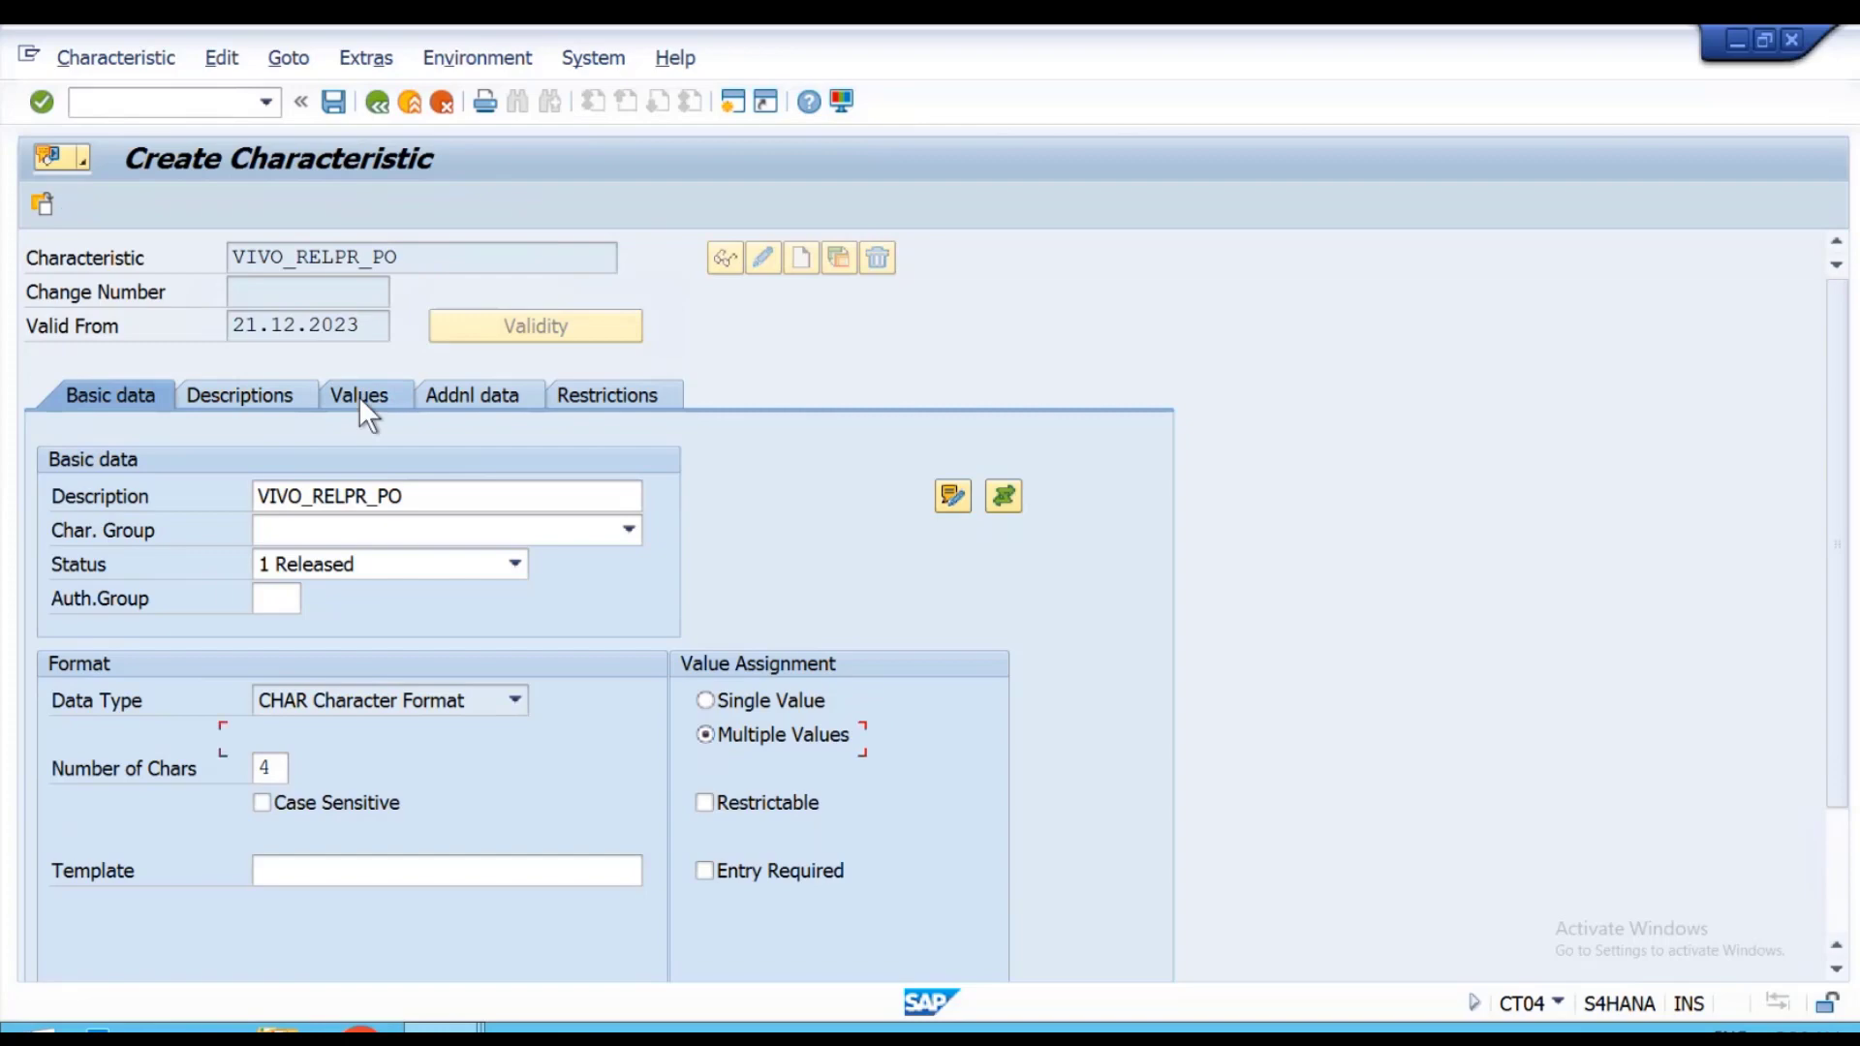
{"action": "key", "text": "Return"}
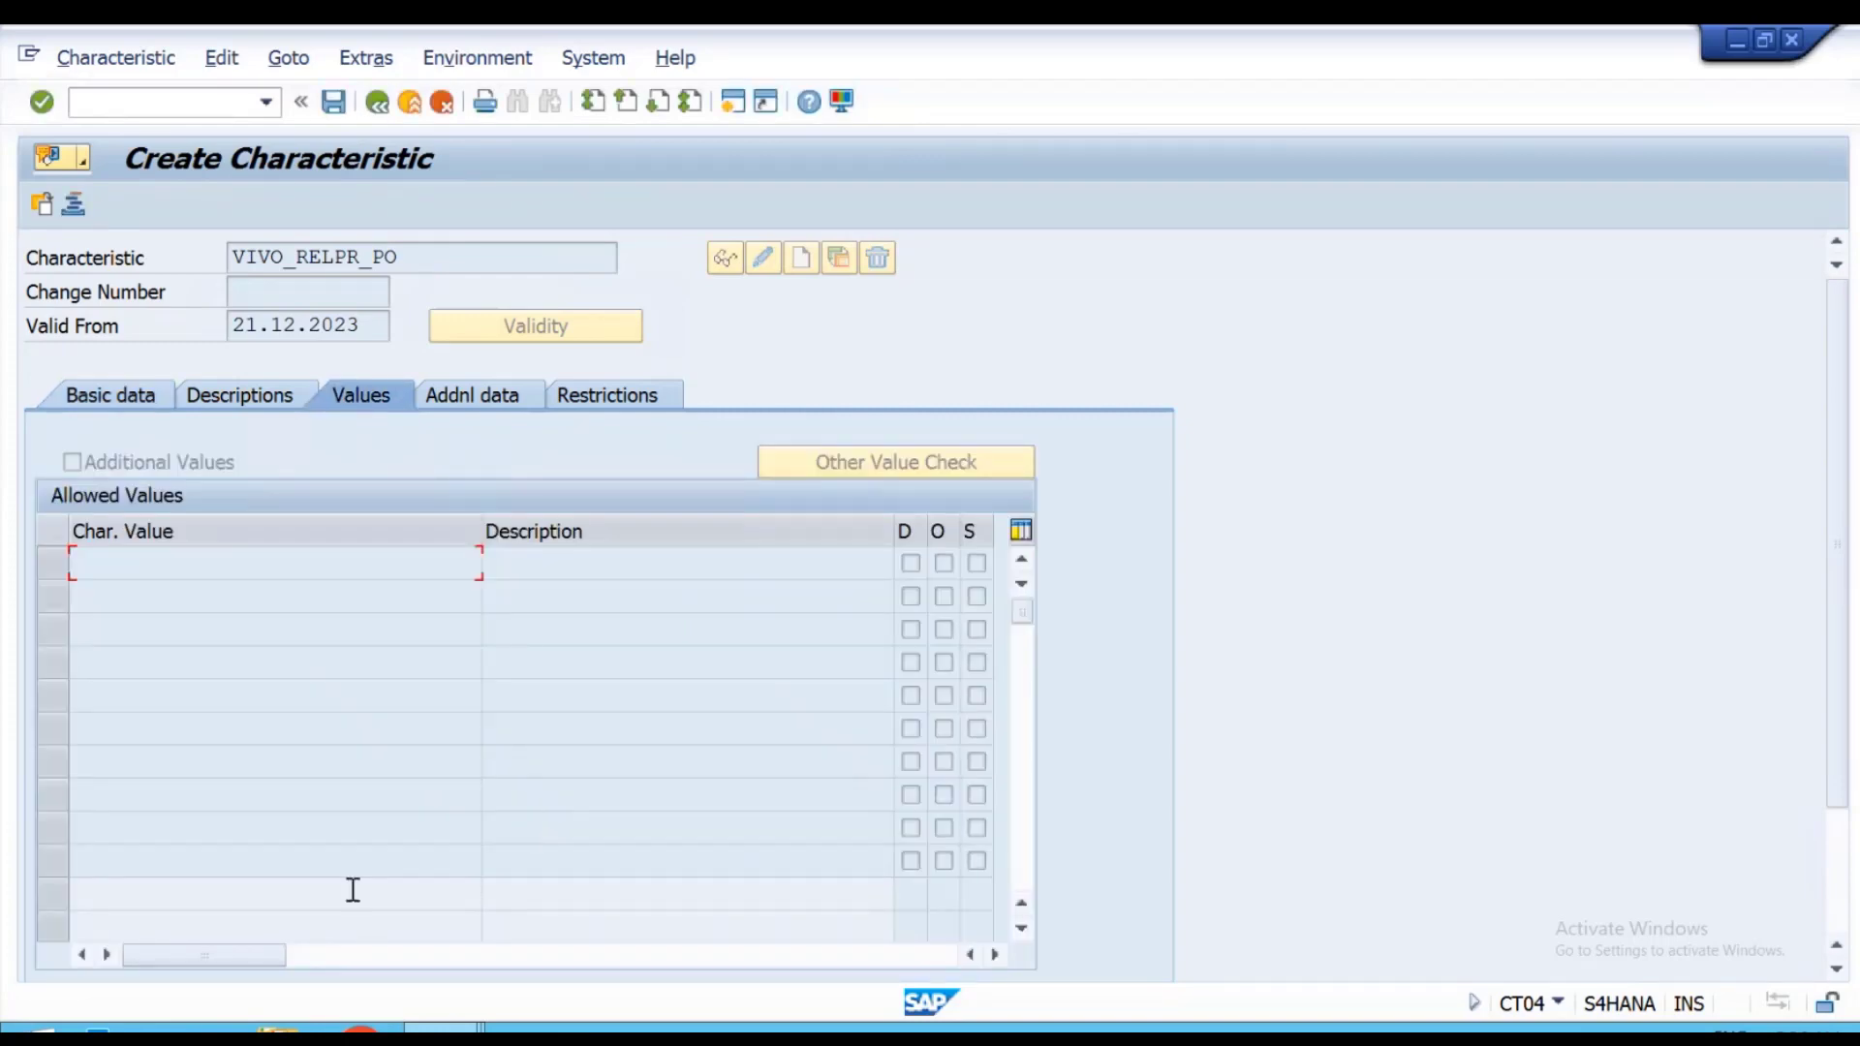
{"action": "left_click", "coordinate": [334, 100]}
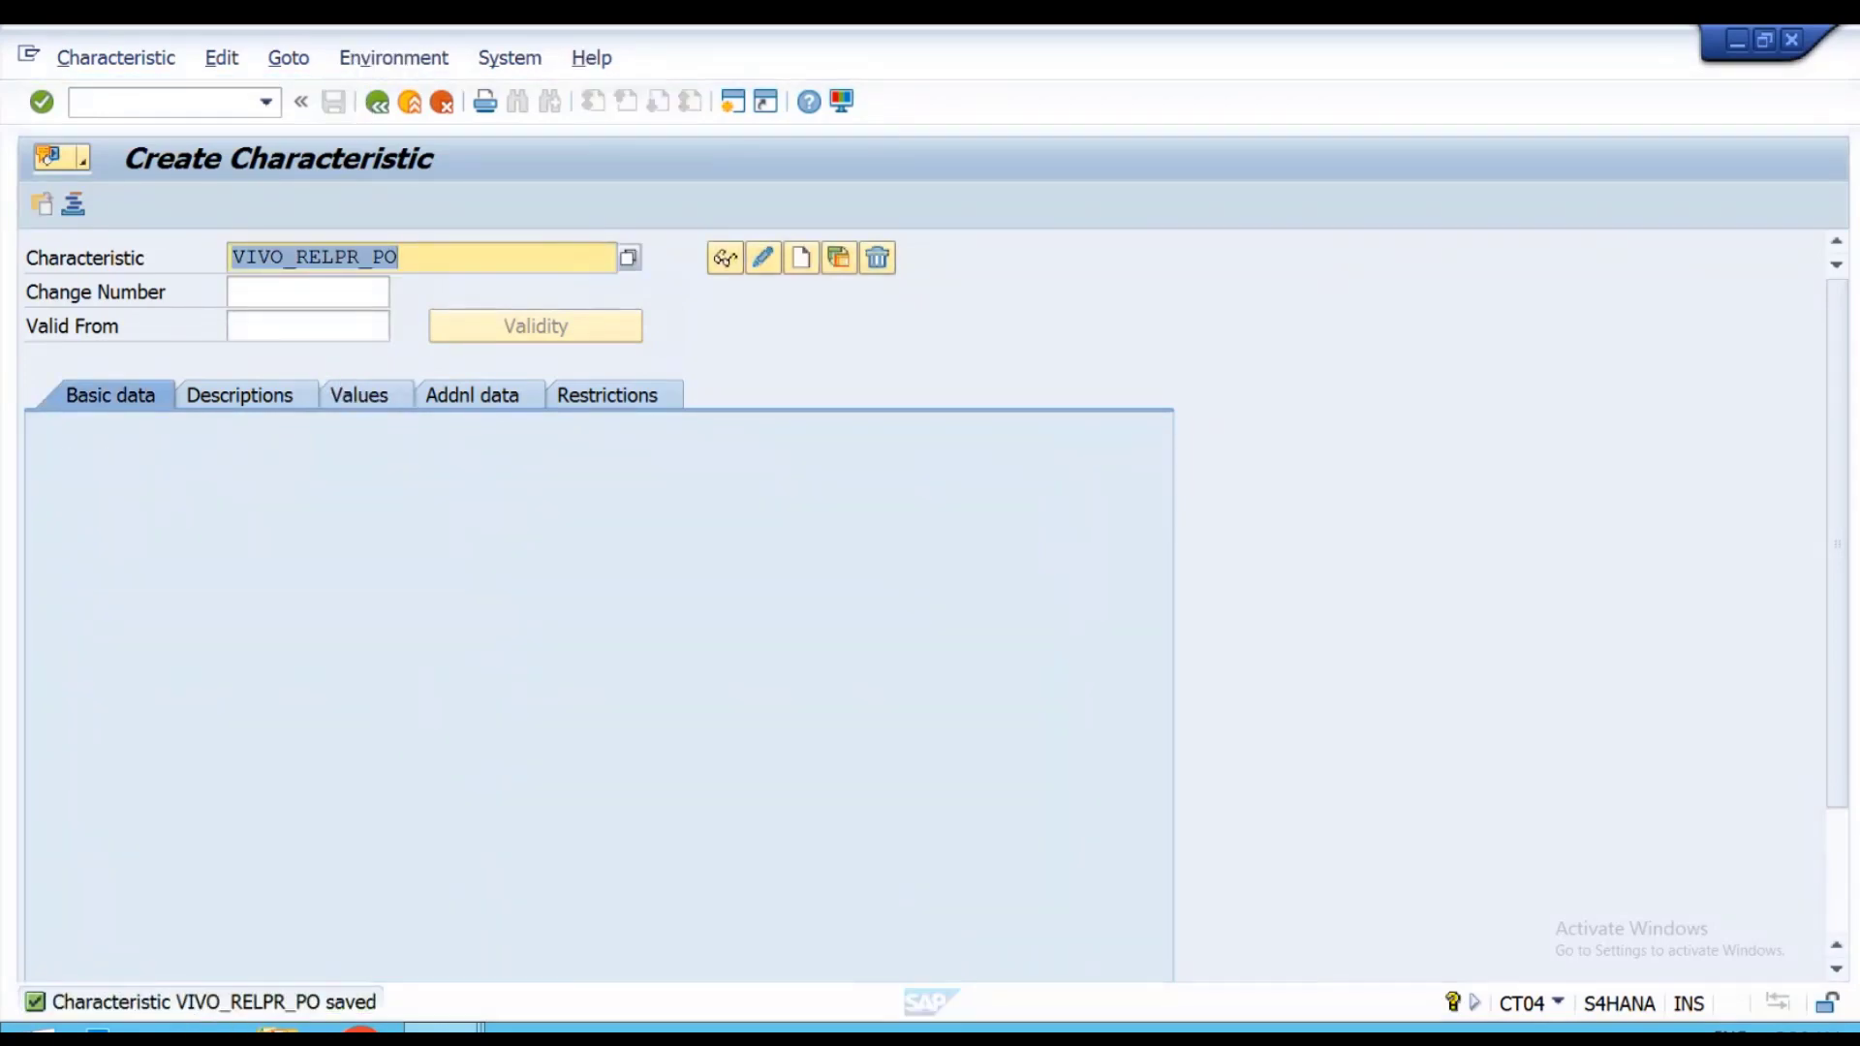
Open the IM_SESSION workbook from the desktop in Excel and close document recovery, removing the recovered files.
{"action": "key", "text": "alt+Tab"}
{"action": "right_click", "coordinate": [628, 1036]}
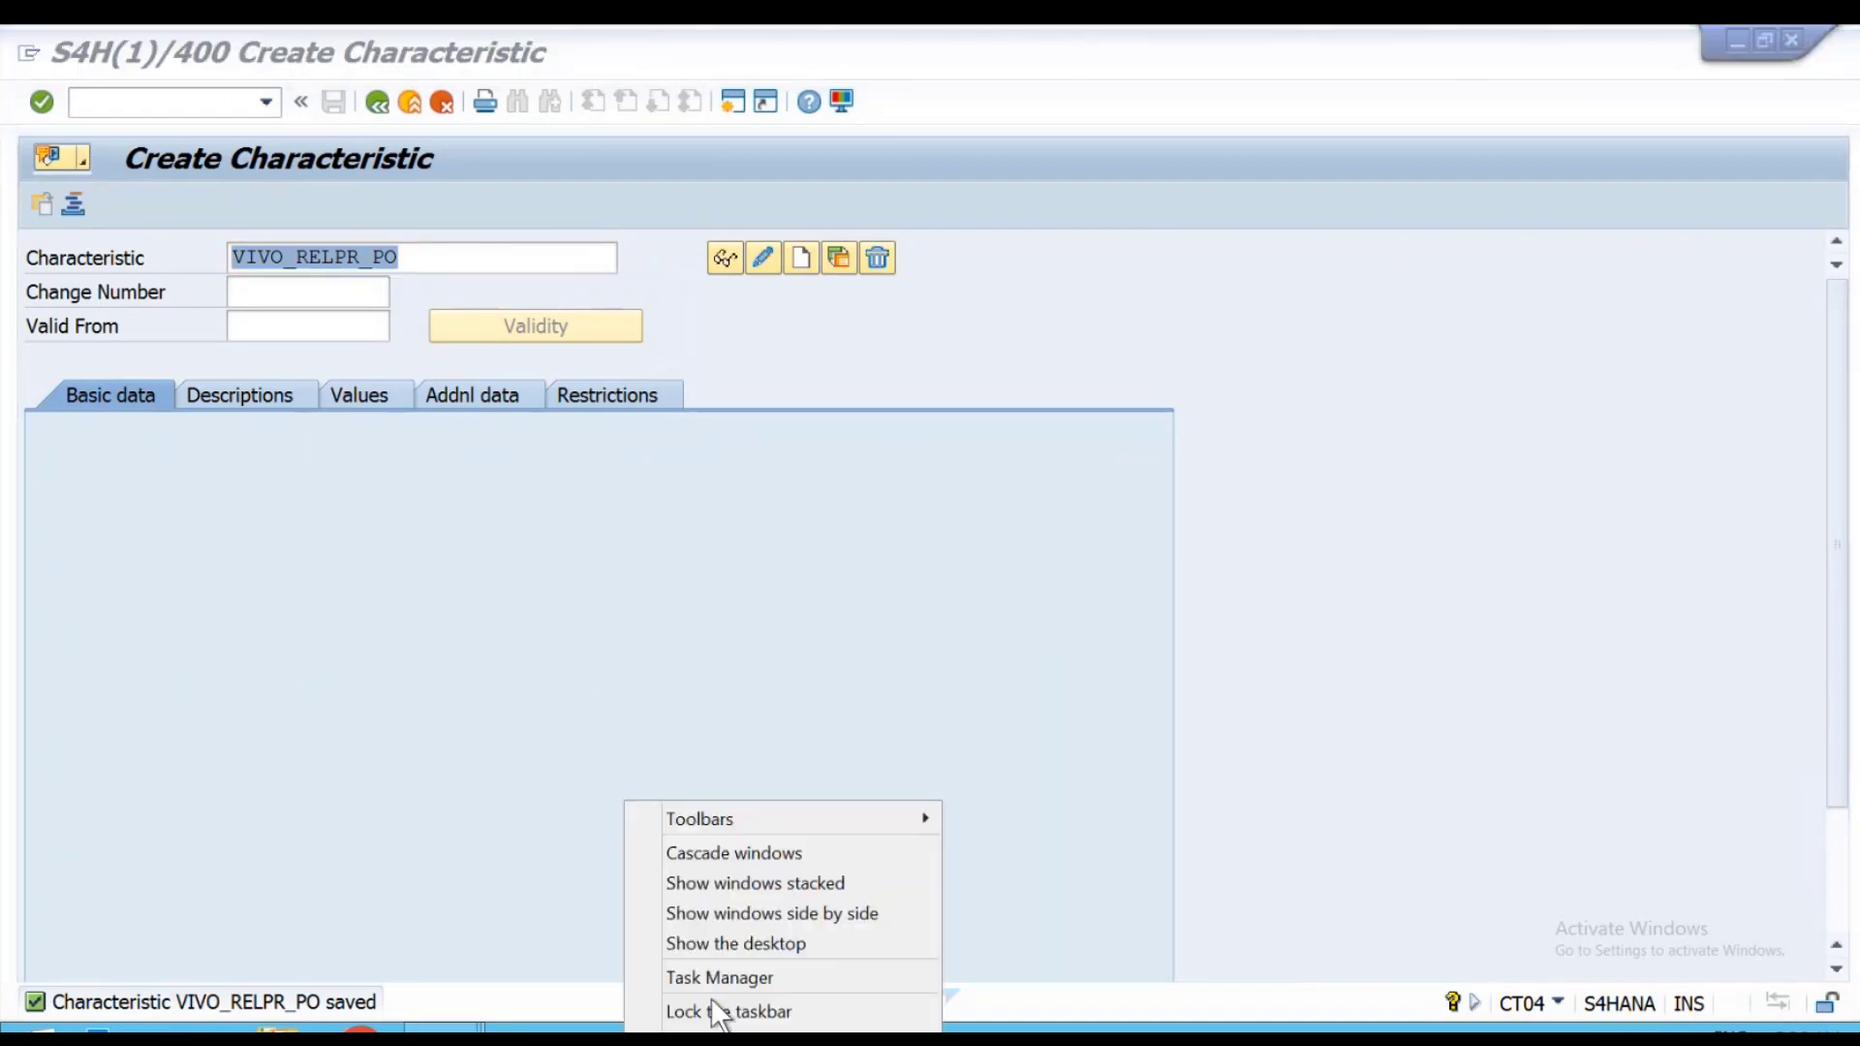
{"action": "left_click", "coordinate": [780, 943]}
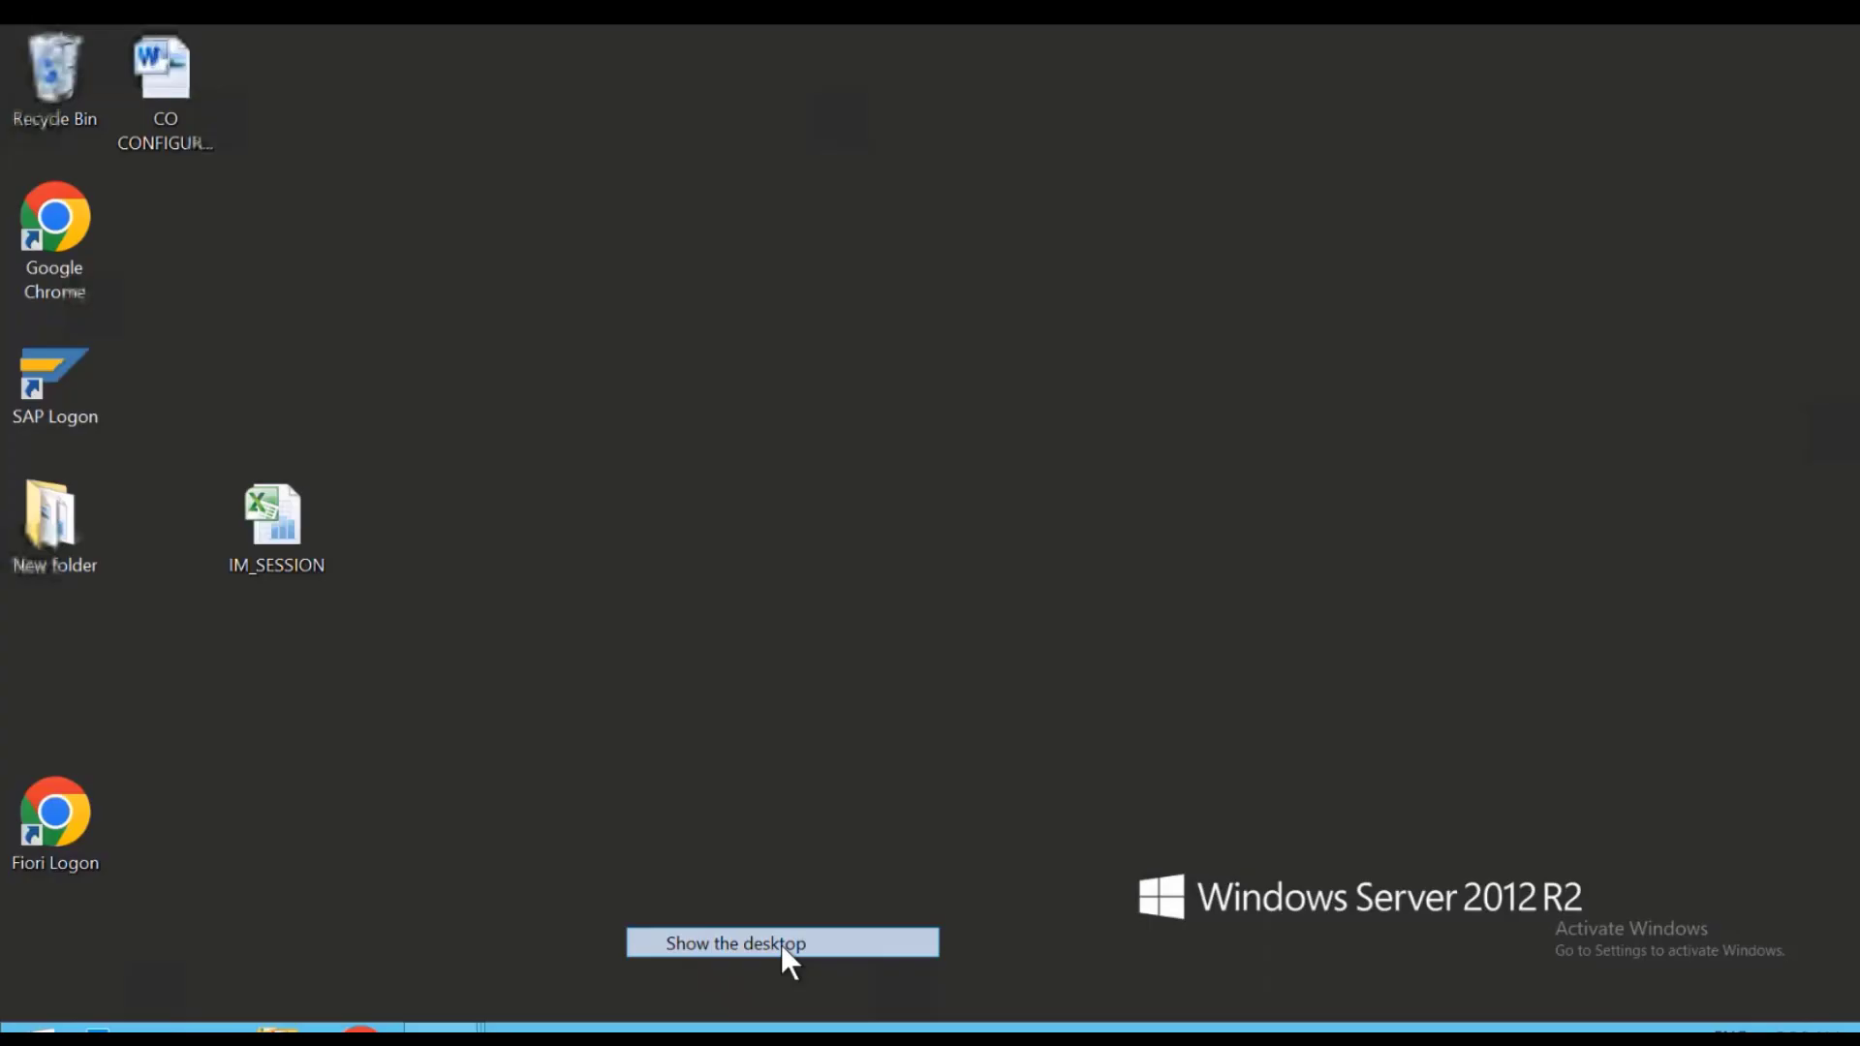
{"action": "double_click", "coordinate": [283, 554]}
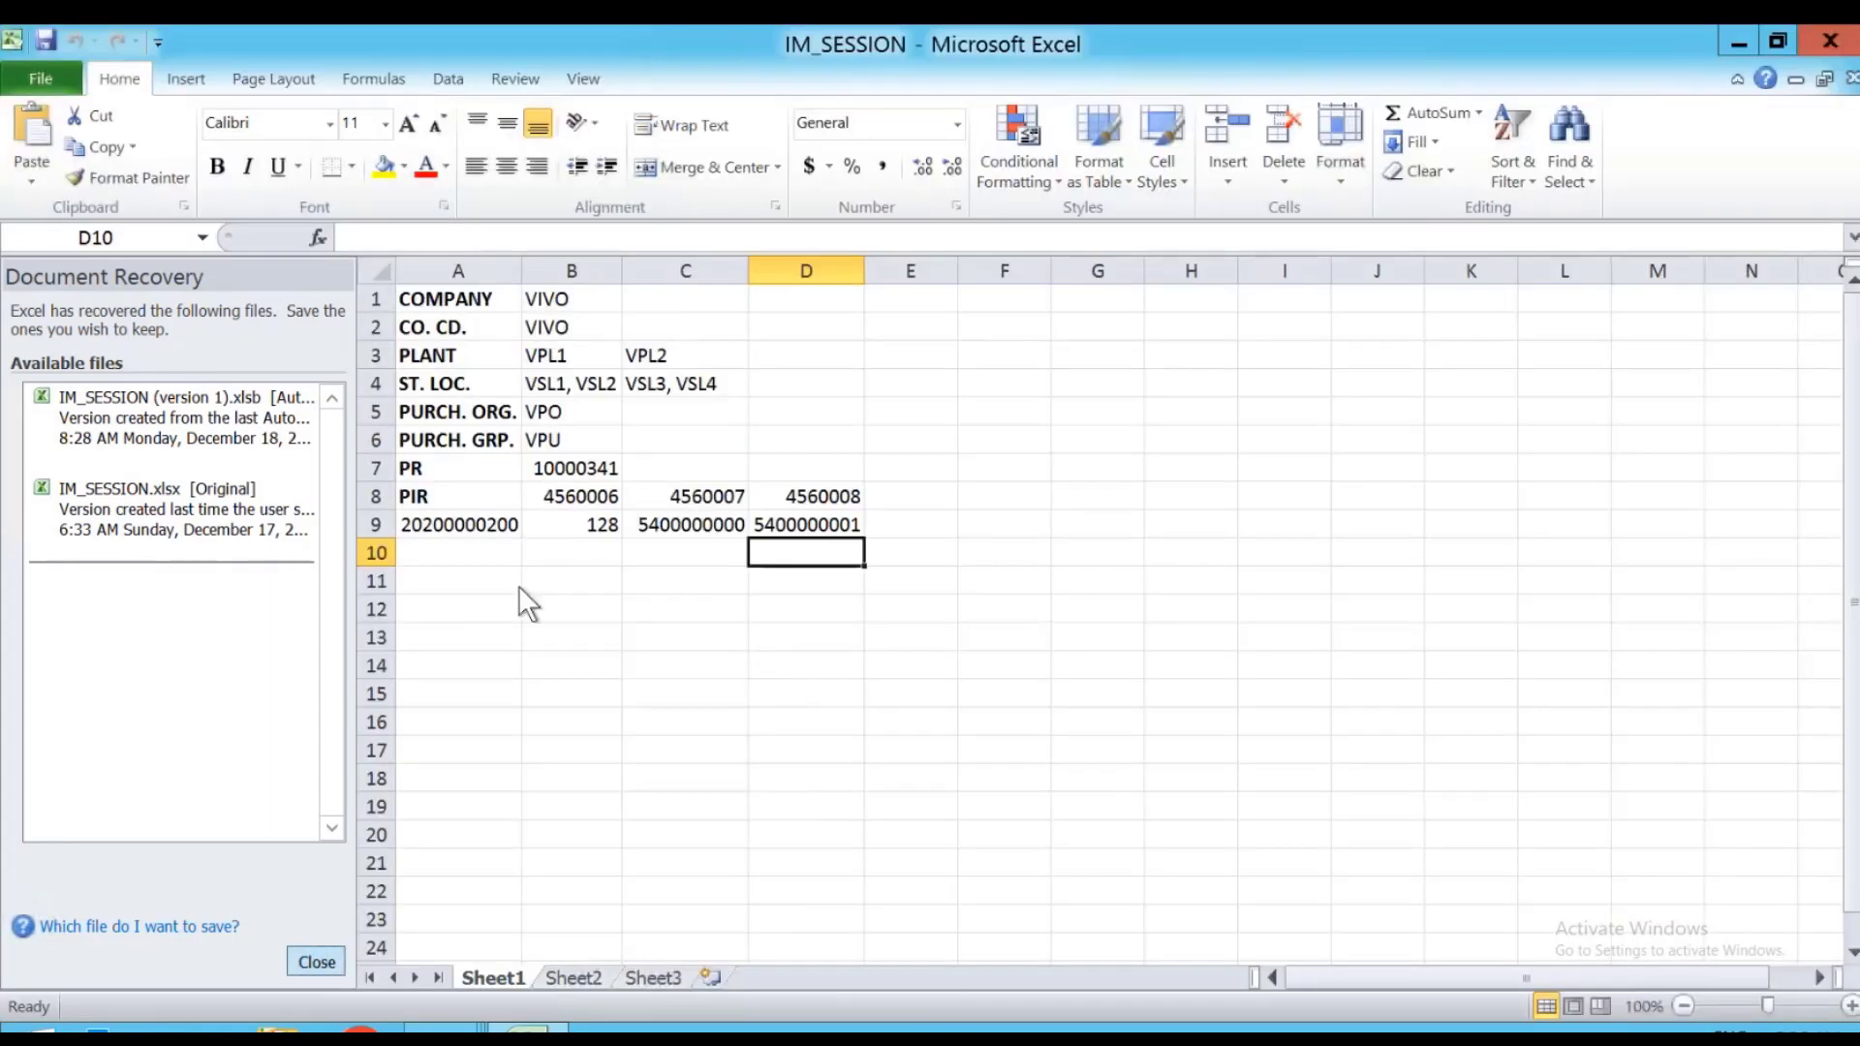
{"action": "left_click", "coordinate": [302, 963]}
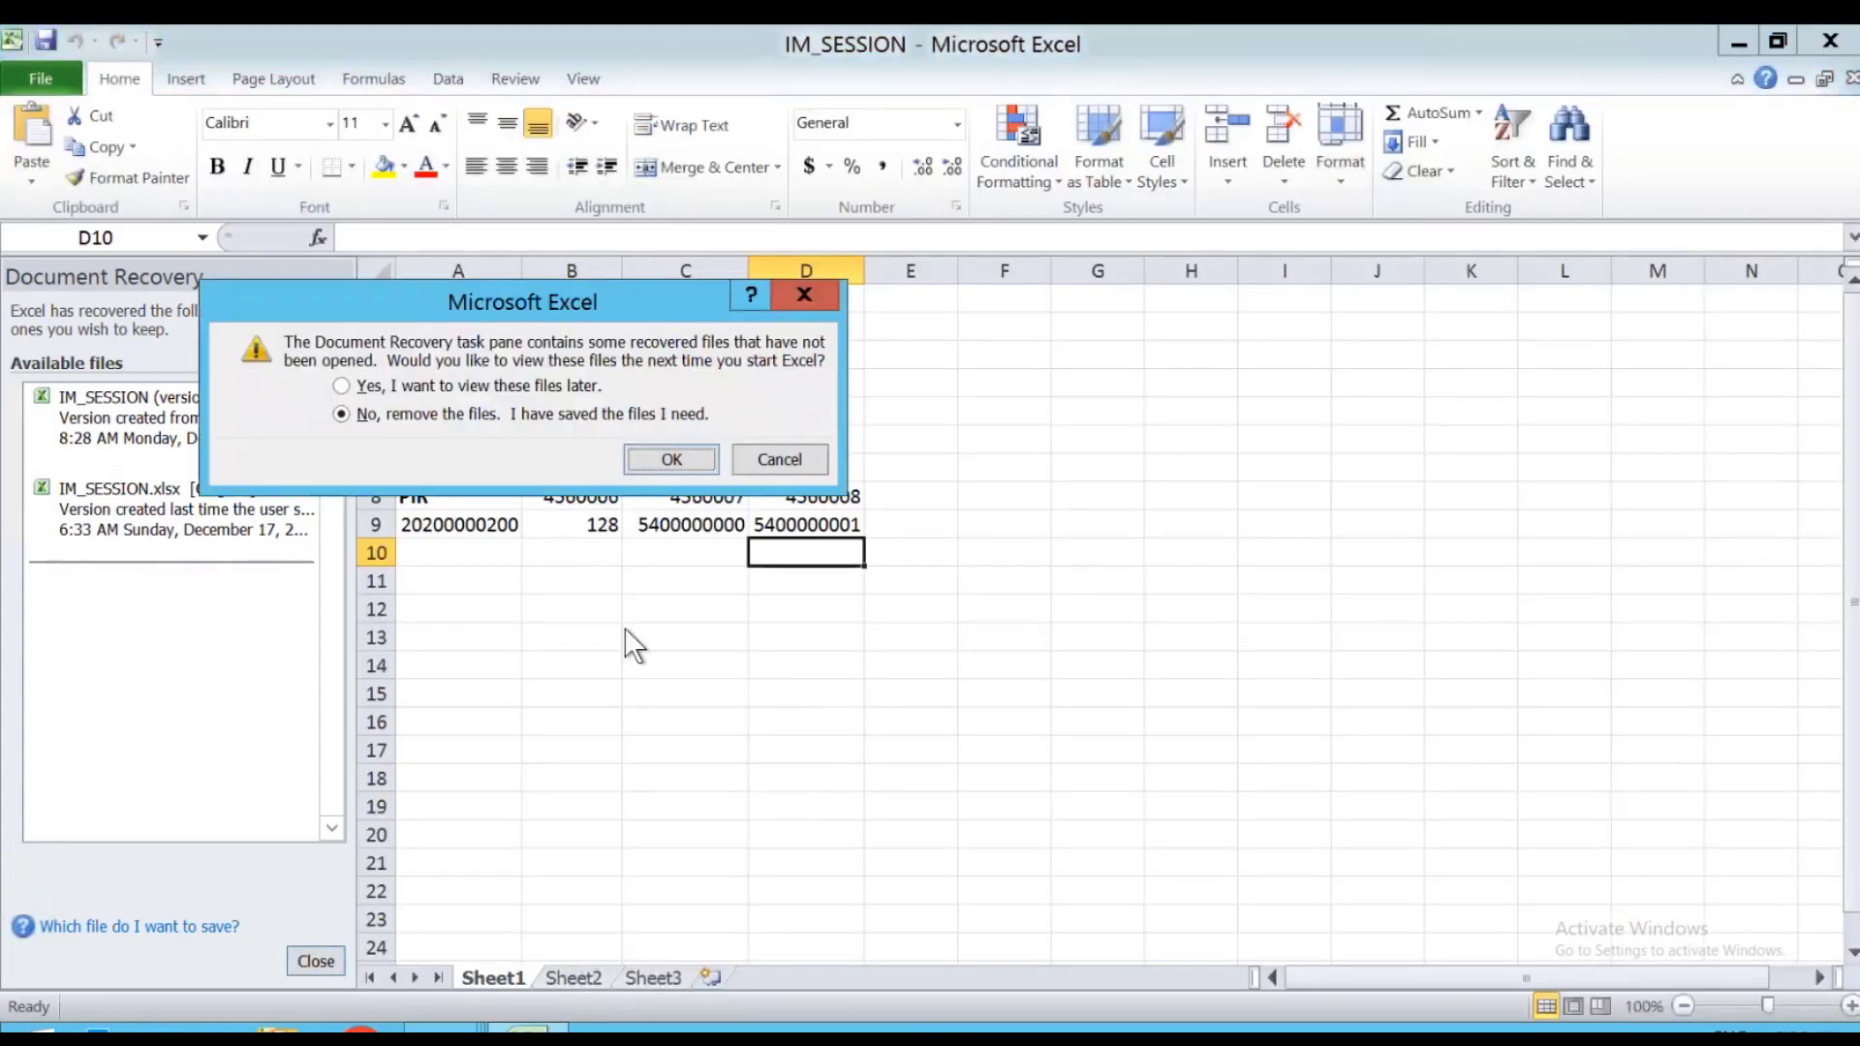
{"action": "left_click", "coordinate": [671, 461]}
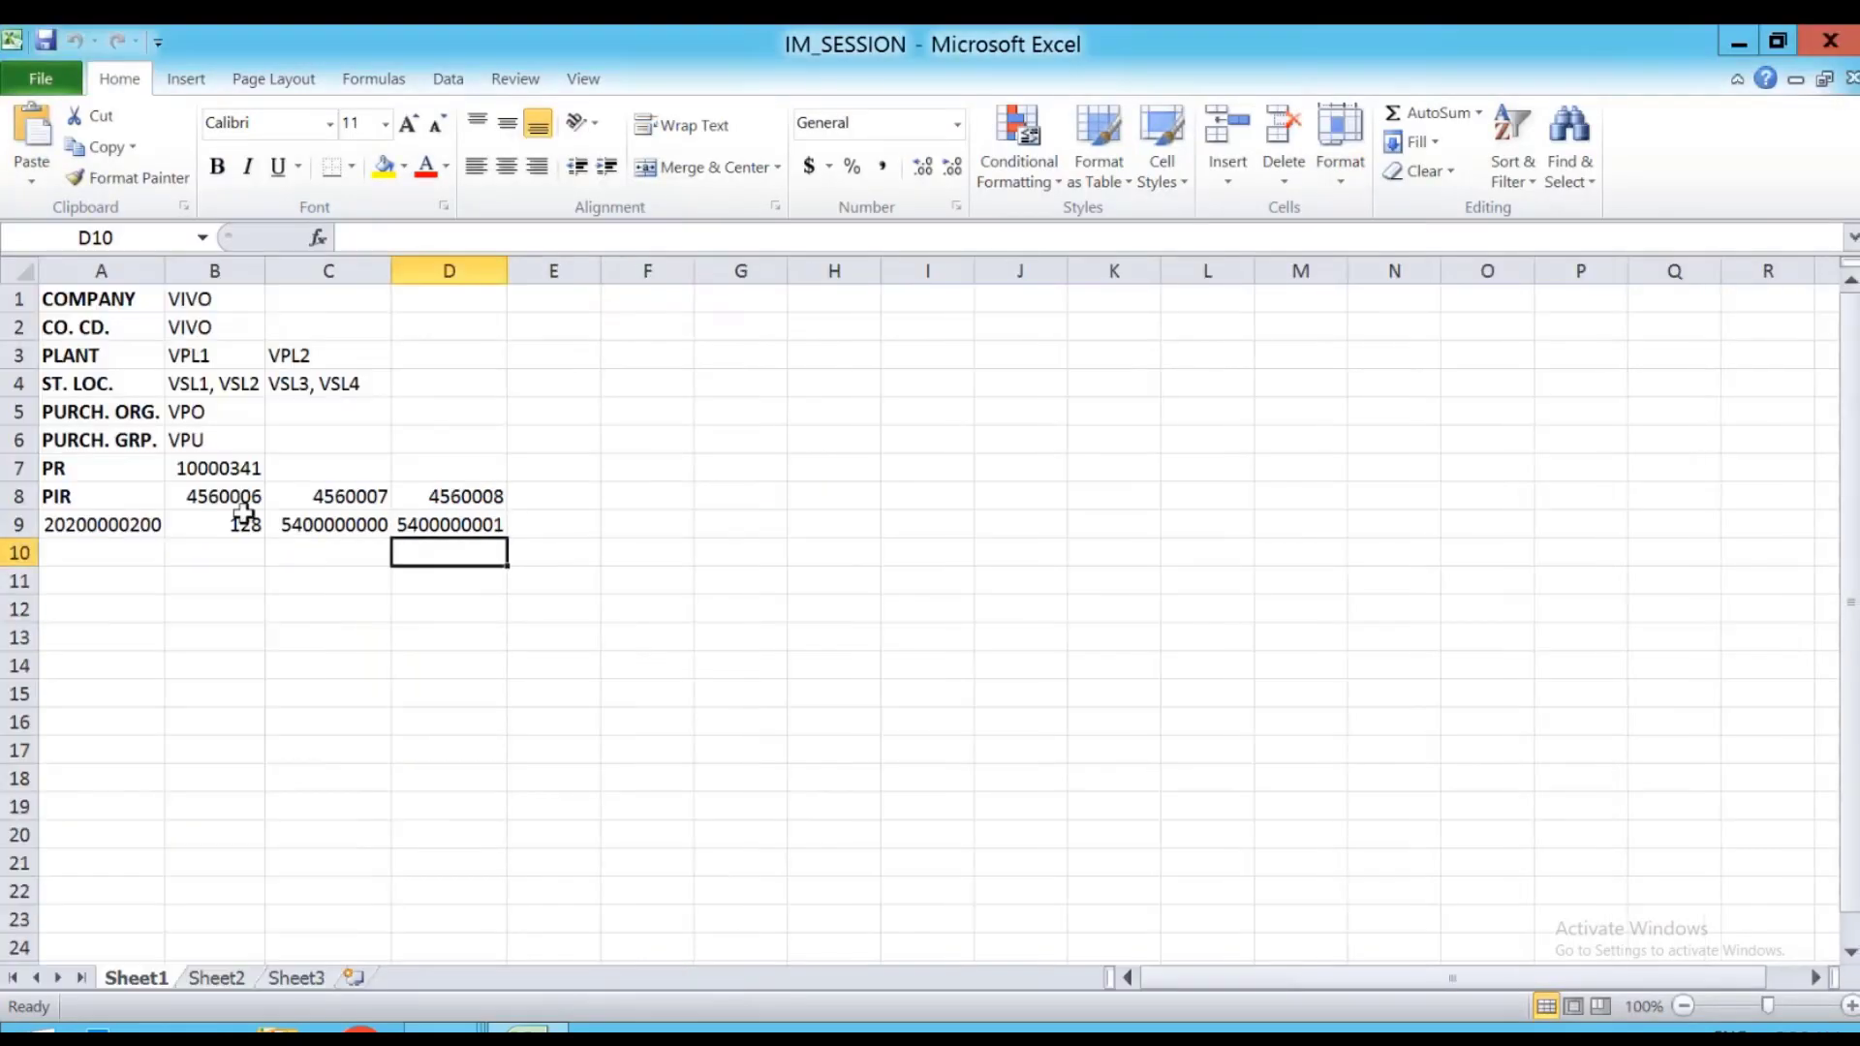
Enter the label REL PR in cell A10 below the existing records.
{"action": "left_click", "coordinate": [112, 554]}
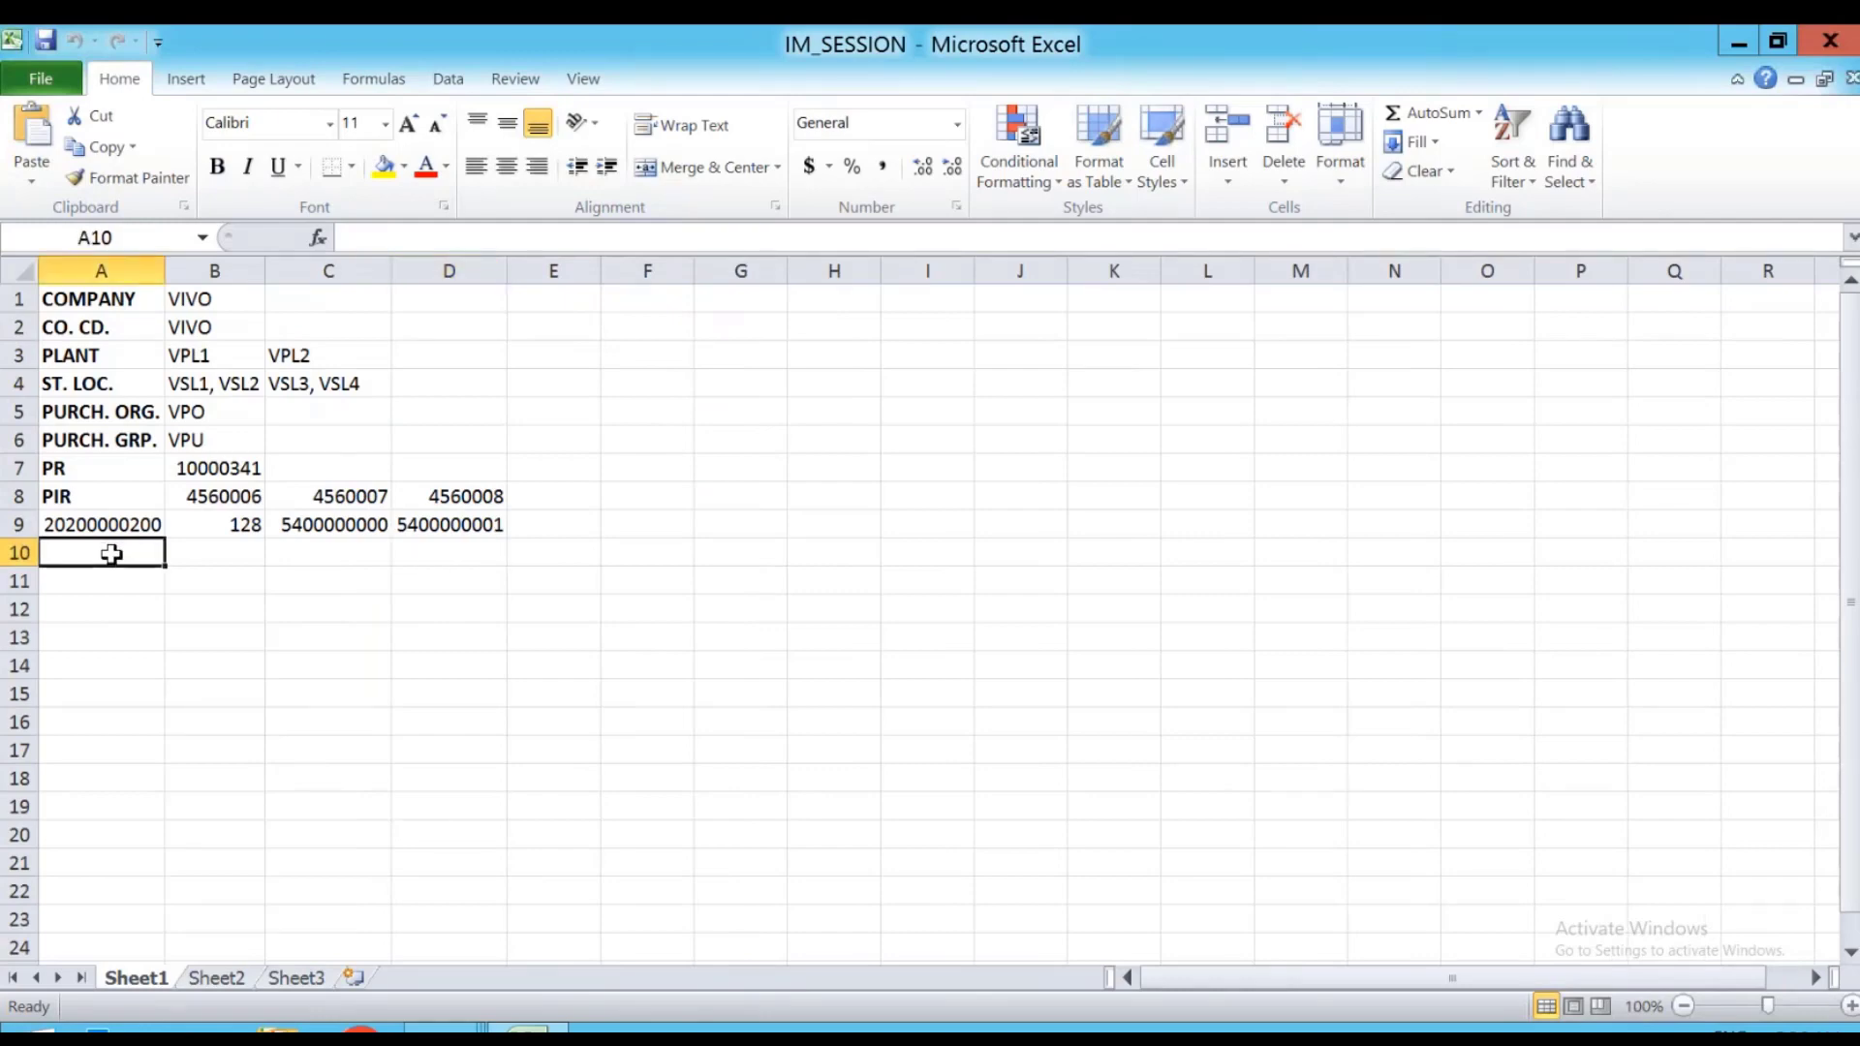
{"action": "type", "text": "REL PPR"}
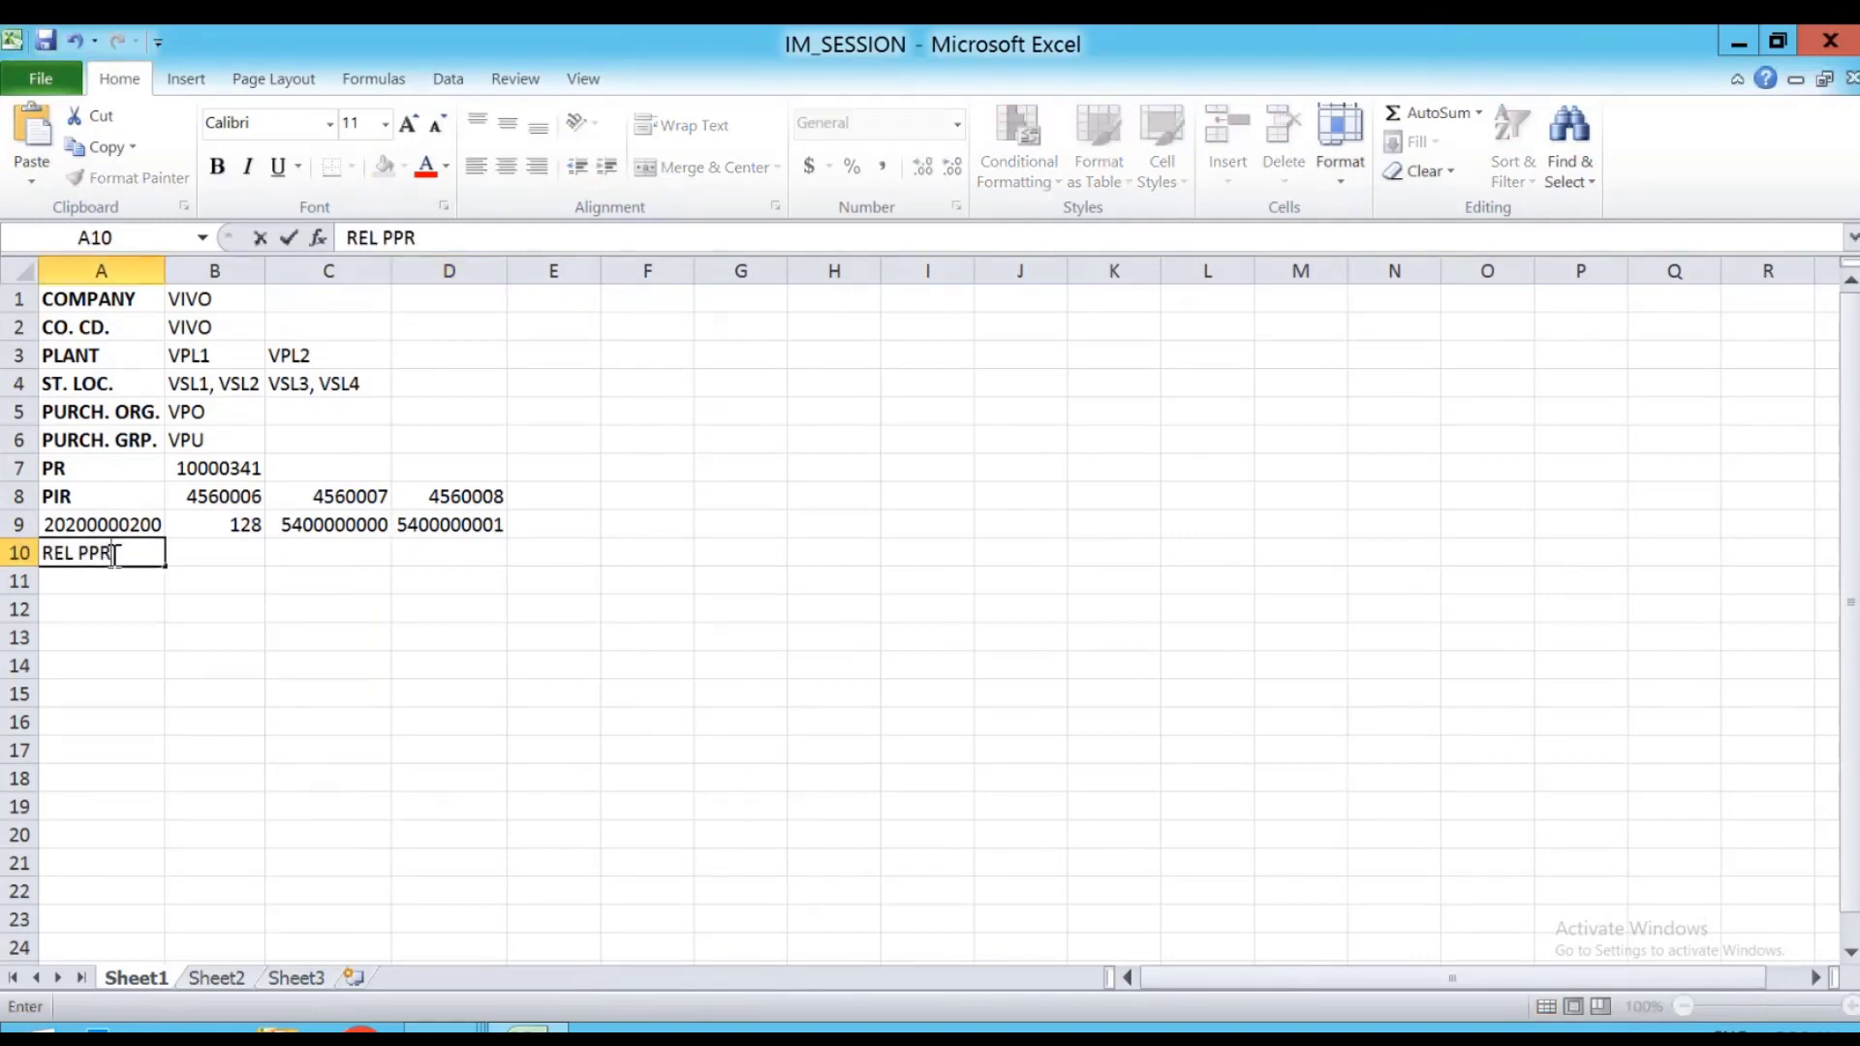
{"action": "key", "text": "BackSpace"}
{"action": "key", "text": "BackSpace"}
{"action": "type", "text": "R"}
{"action": "key", "text": "Return"}
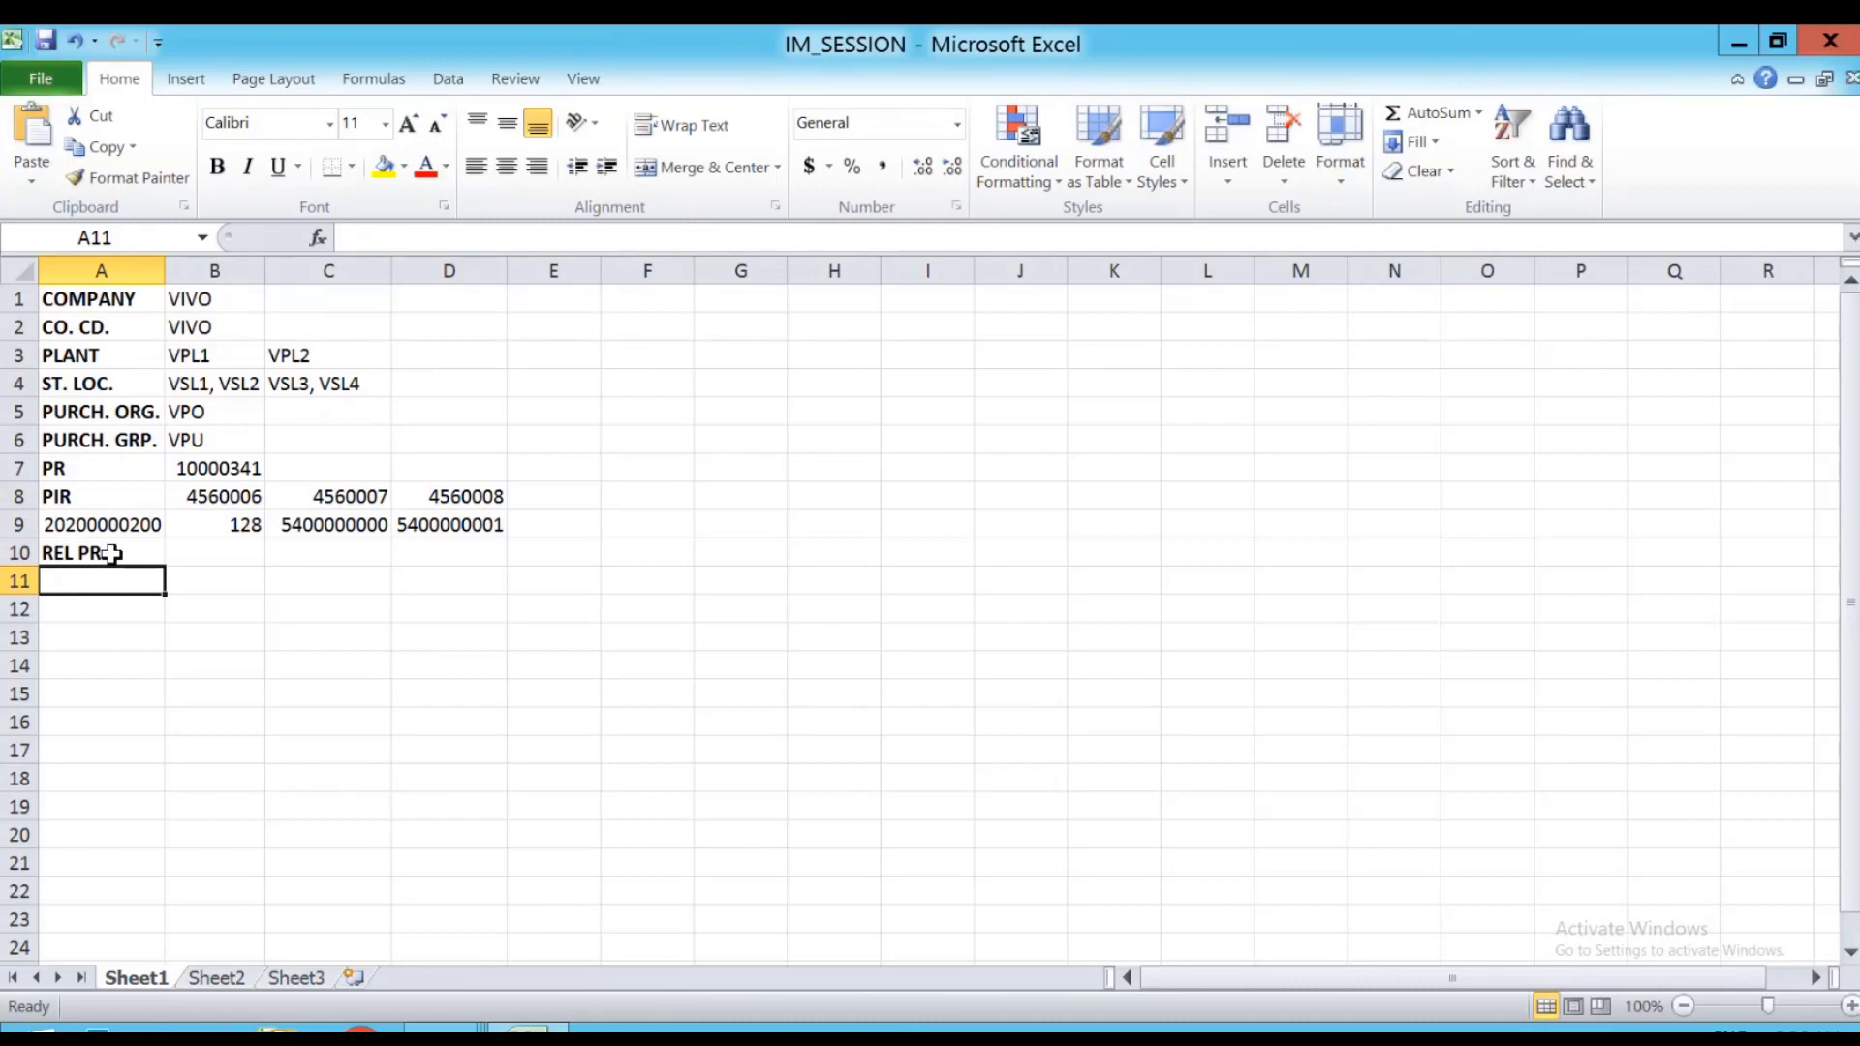
Record the characteristic VIVO_RELPR_PO in B11 with the label CHAR in A11, and enter another CHAR label in A12.
{"action": "type", "text": "CHAR"}
{"action": "key", "text": "Tab"}
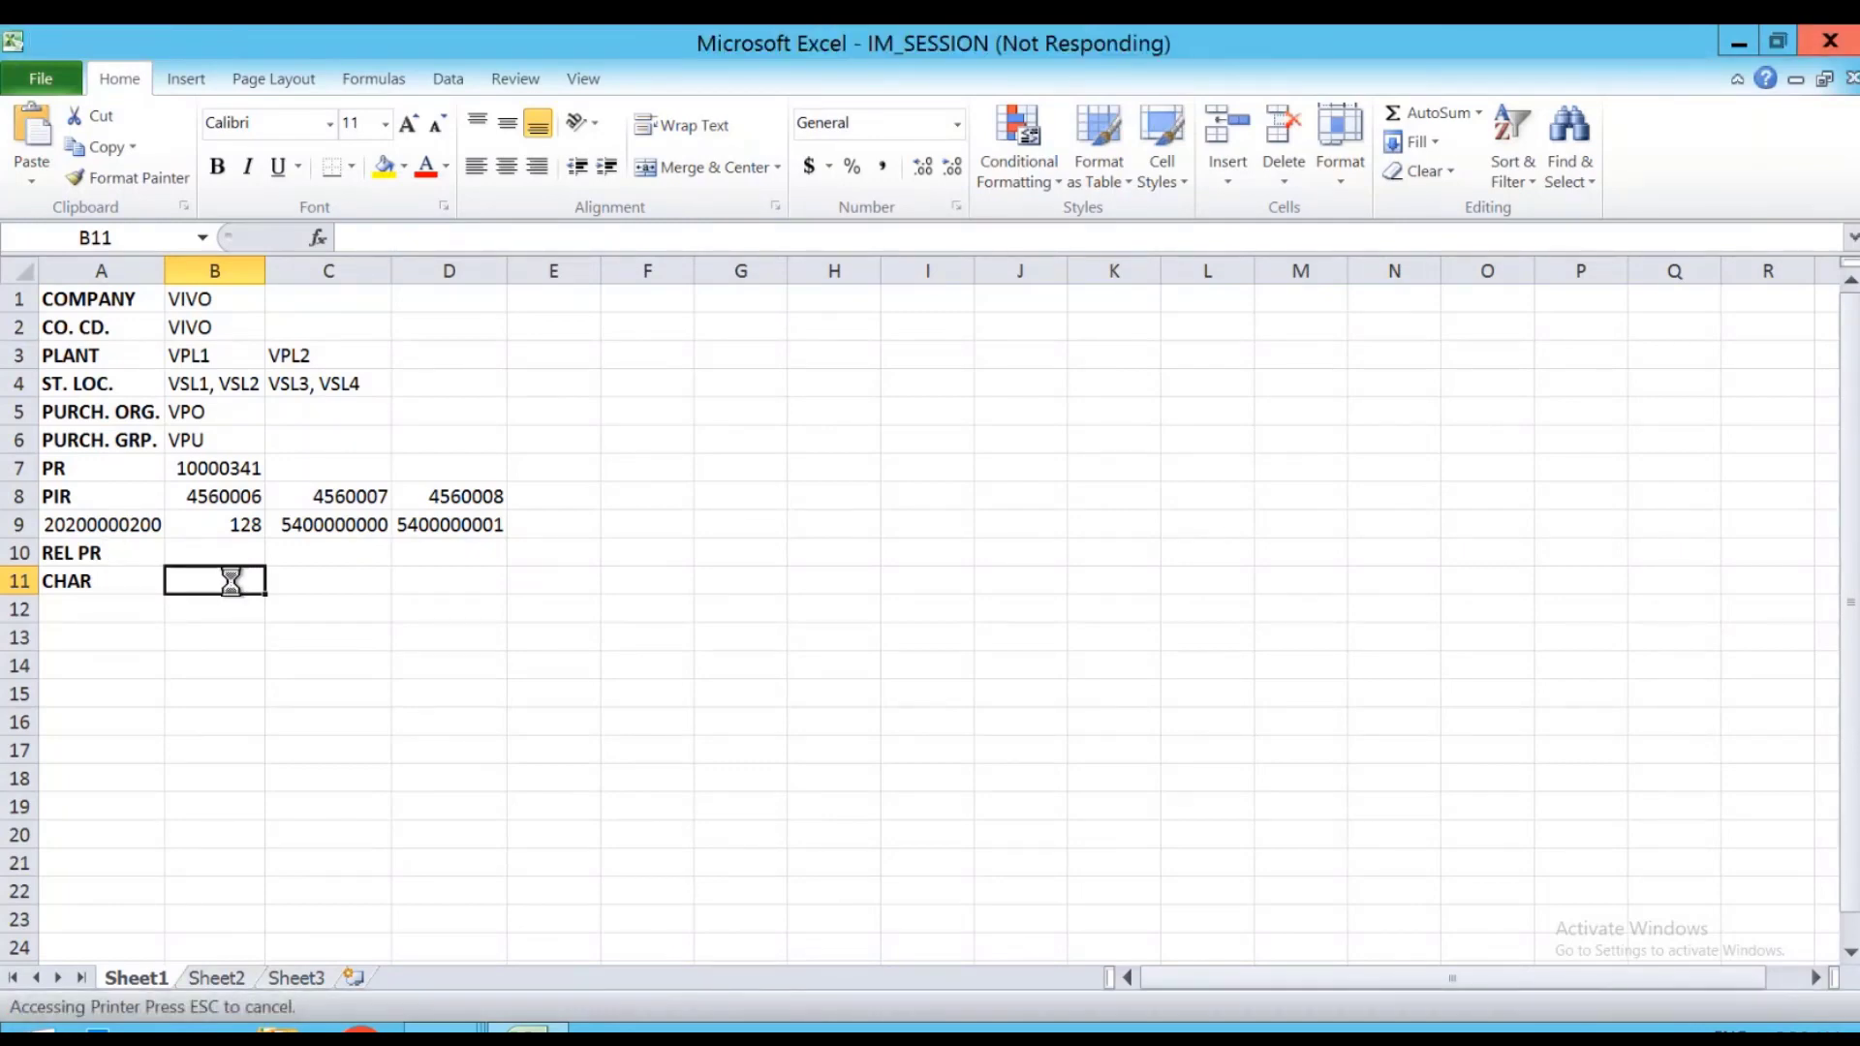
{"action": "type", "text": "VIVO_RELPR_PO"}
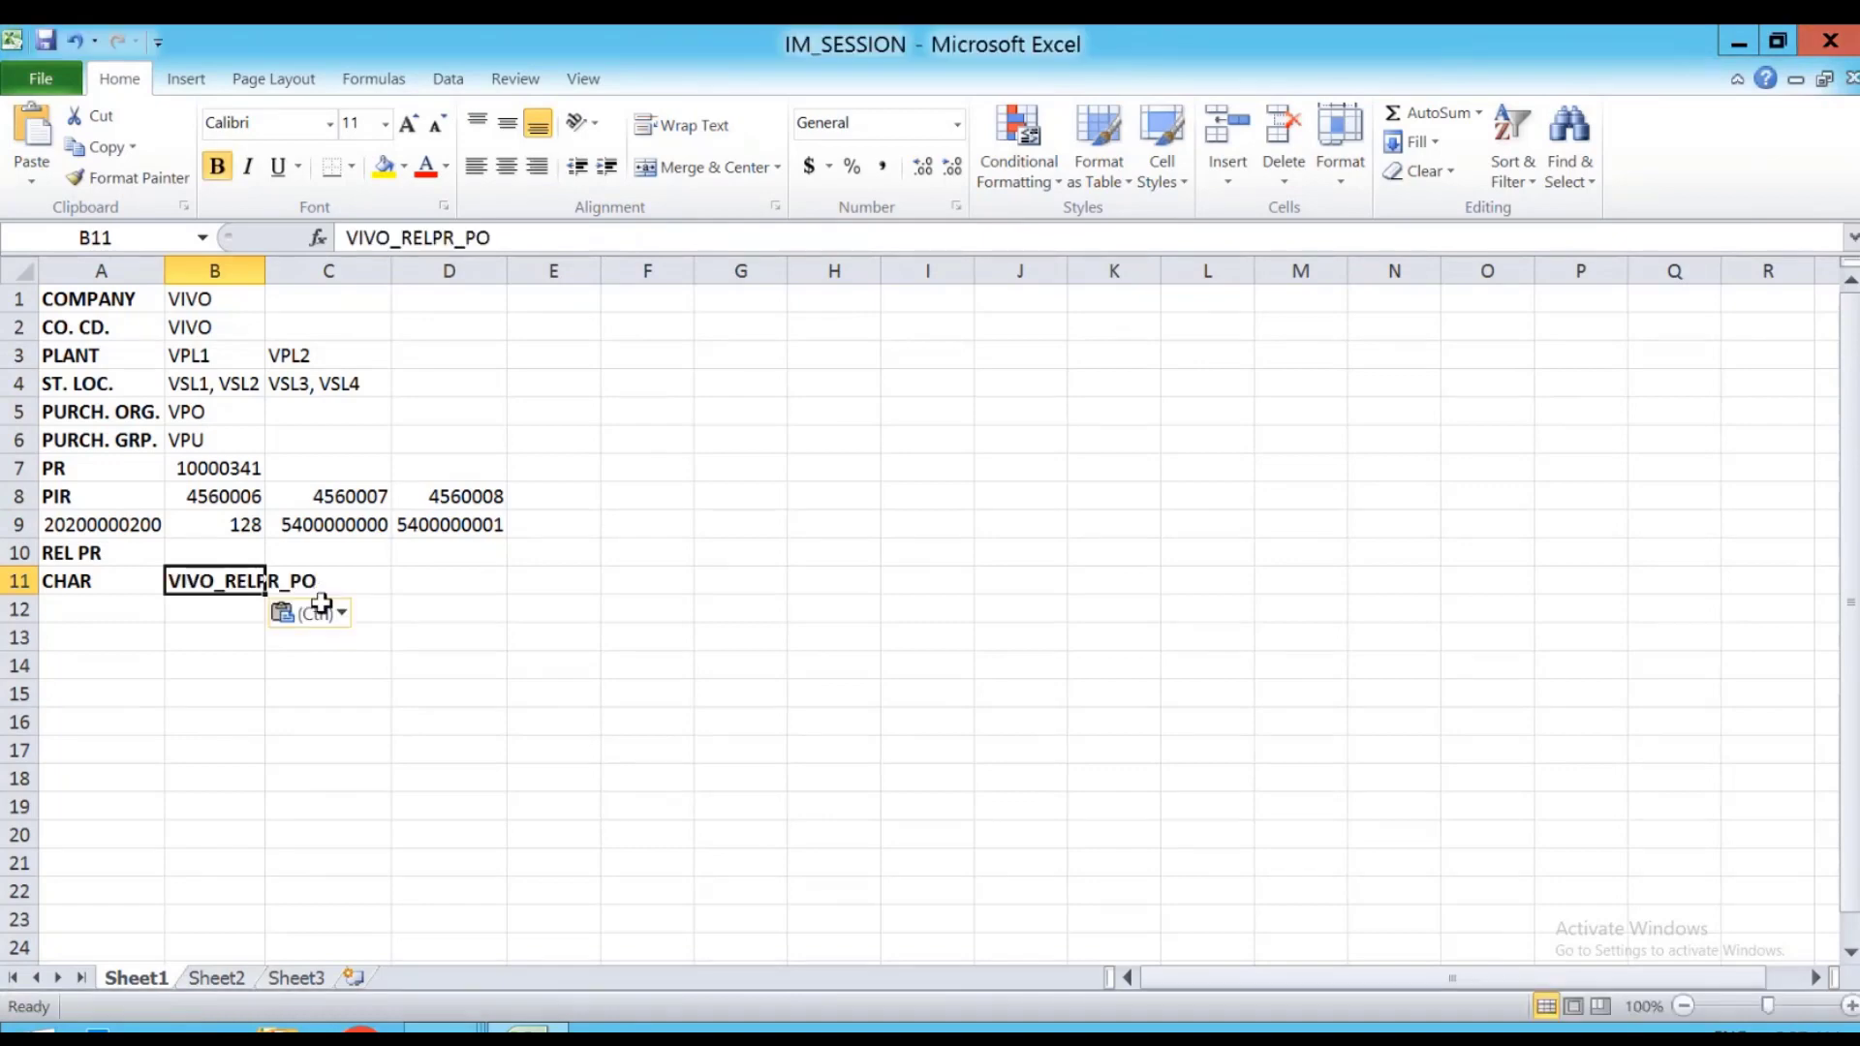
{"action": "left_click", "coordinate": [61, 607]}
{"action": "type", "text": "CHAR"}
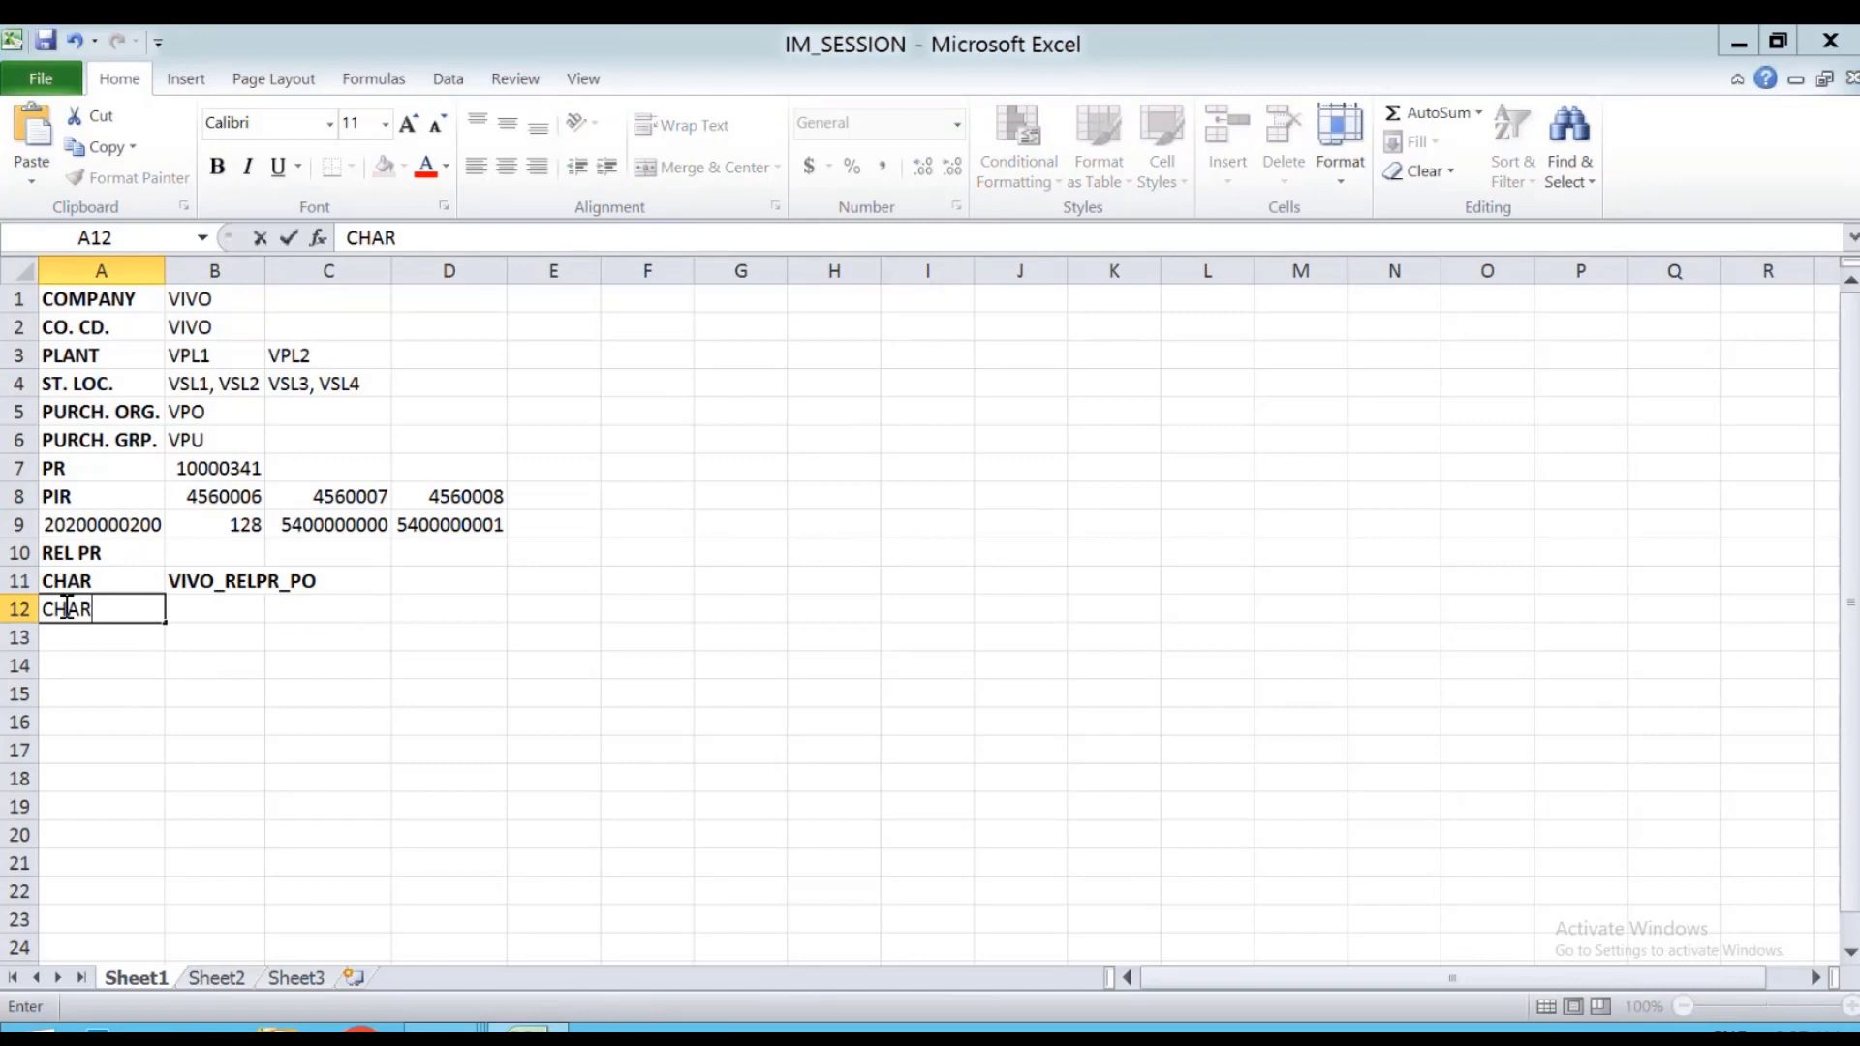
Switch to the SAP Create Characteristic session and start a new characteristic named VIVO_RELPR_PRICE.
{"action": "key", "text": "alt+Tab"}
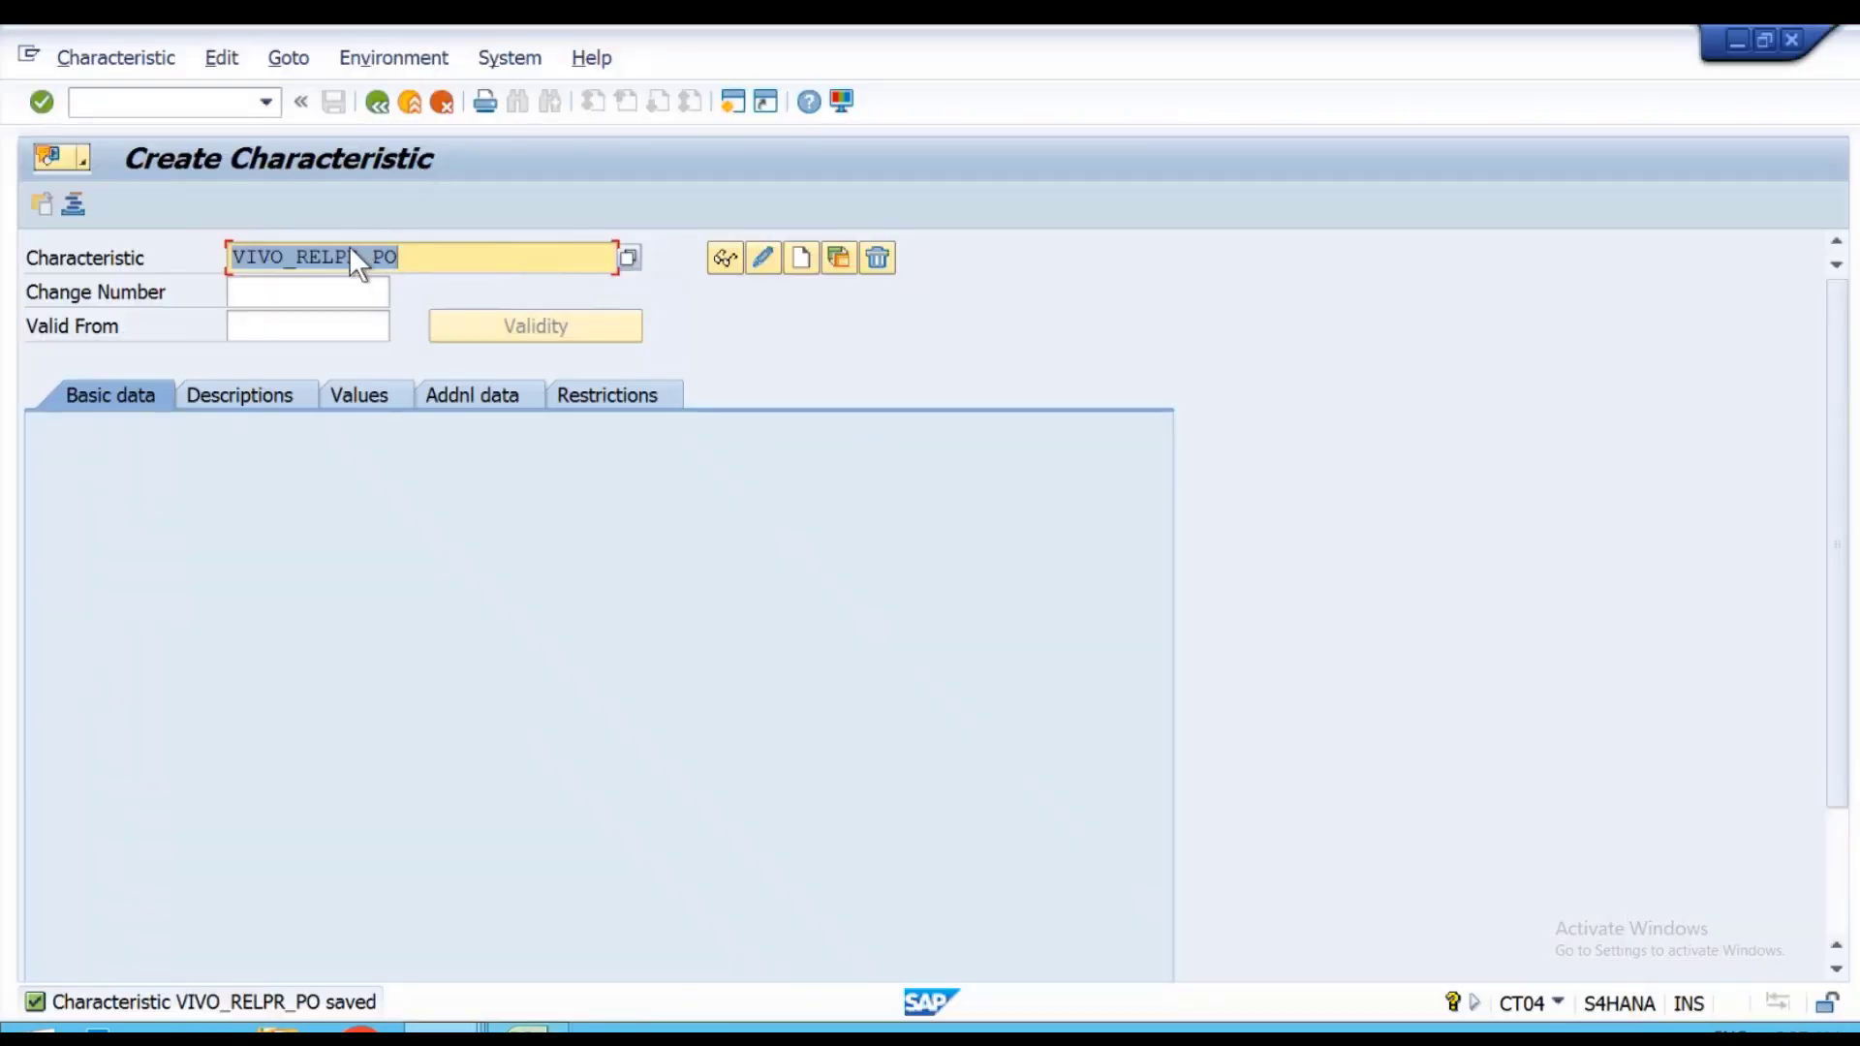
{"action": "left_click", "coordinate": [413, 256]}
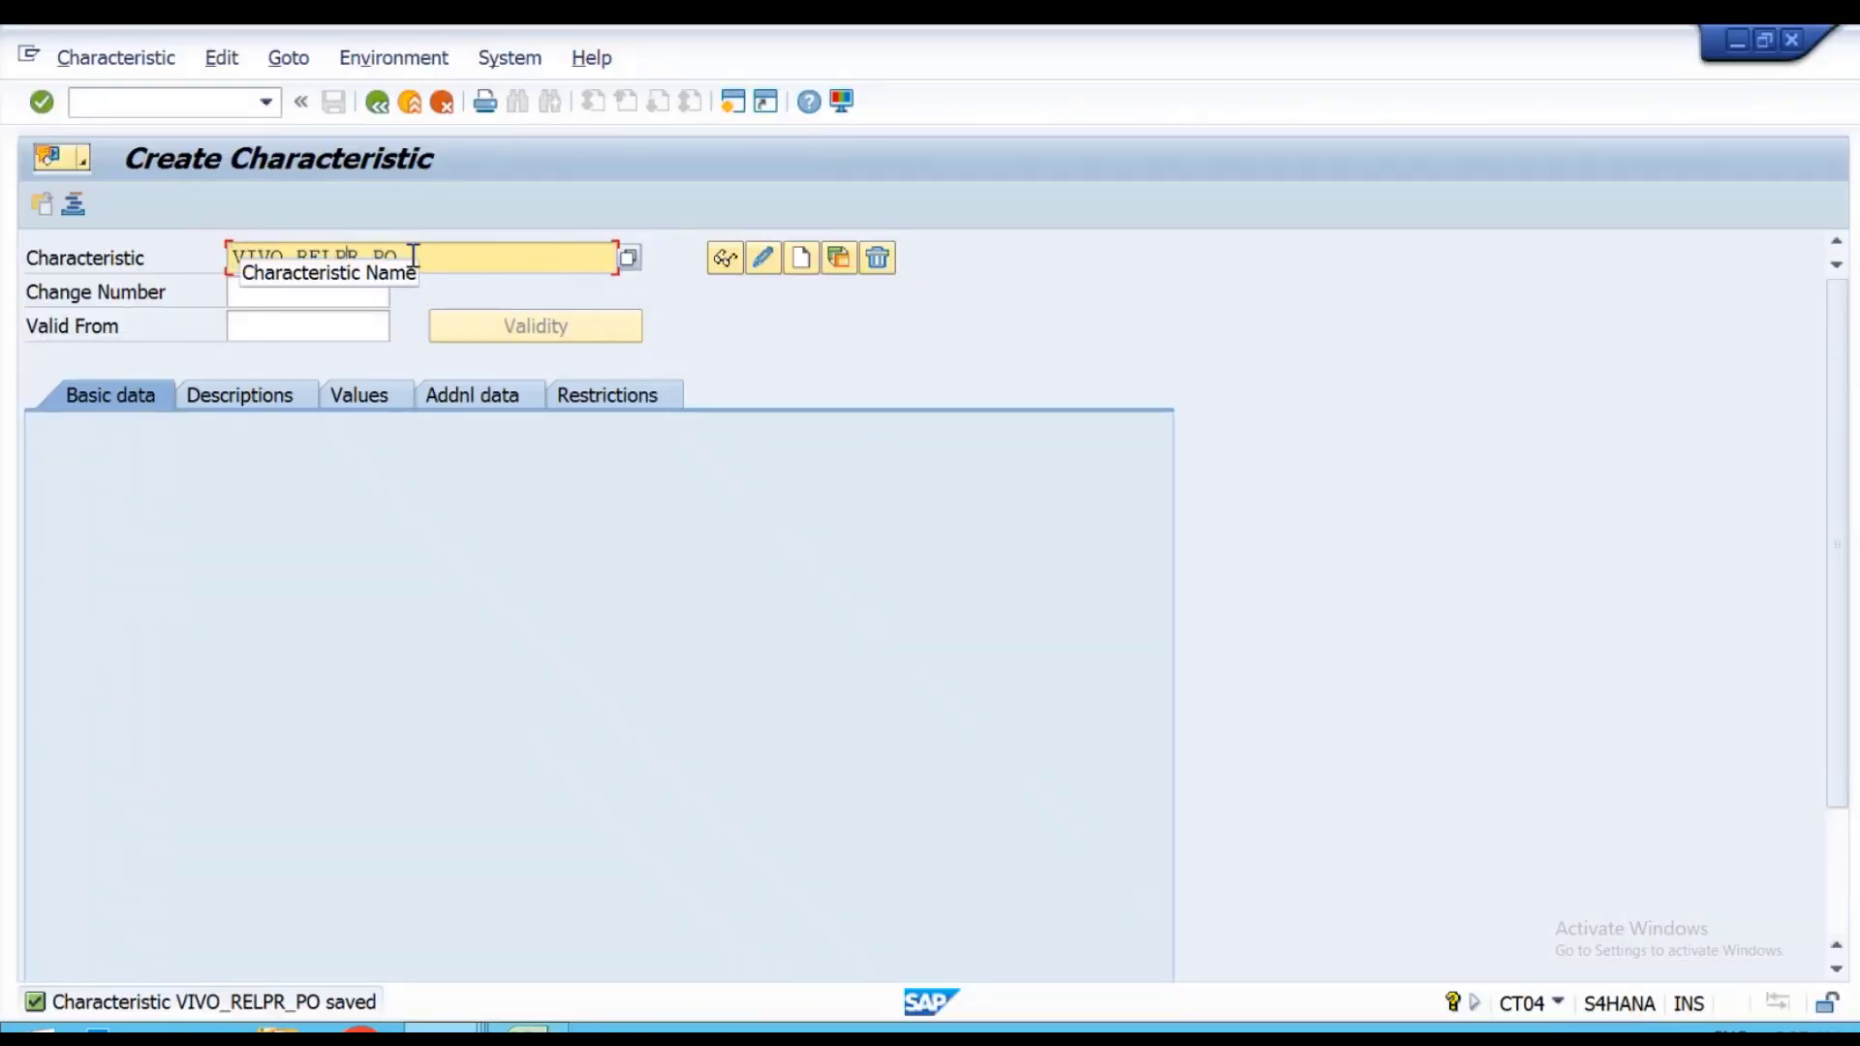
{"action": "key", "text": "BackSpace"}
{"action": "key", "text": "BackSpace"}
{"action": "type", "text": "PRICE"}
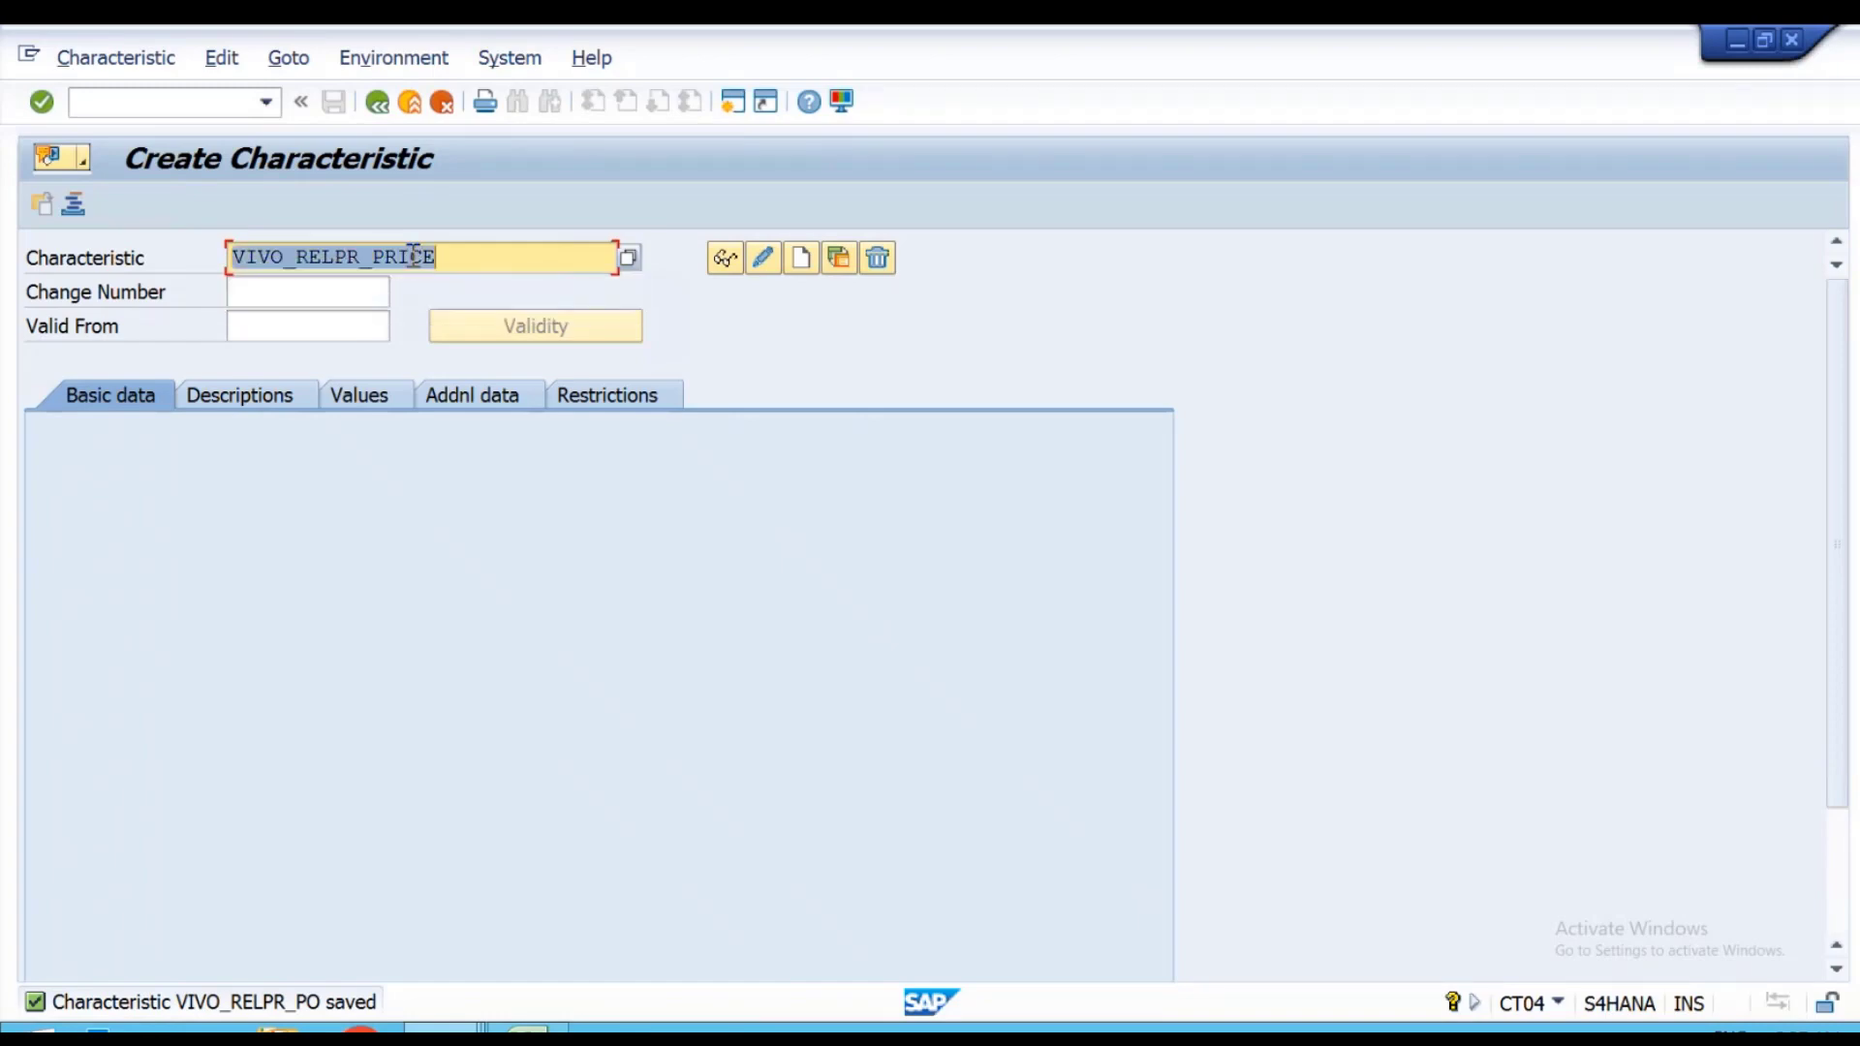
{"action": "key", "text": "Return"}
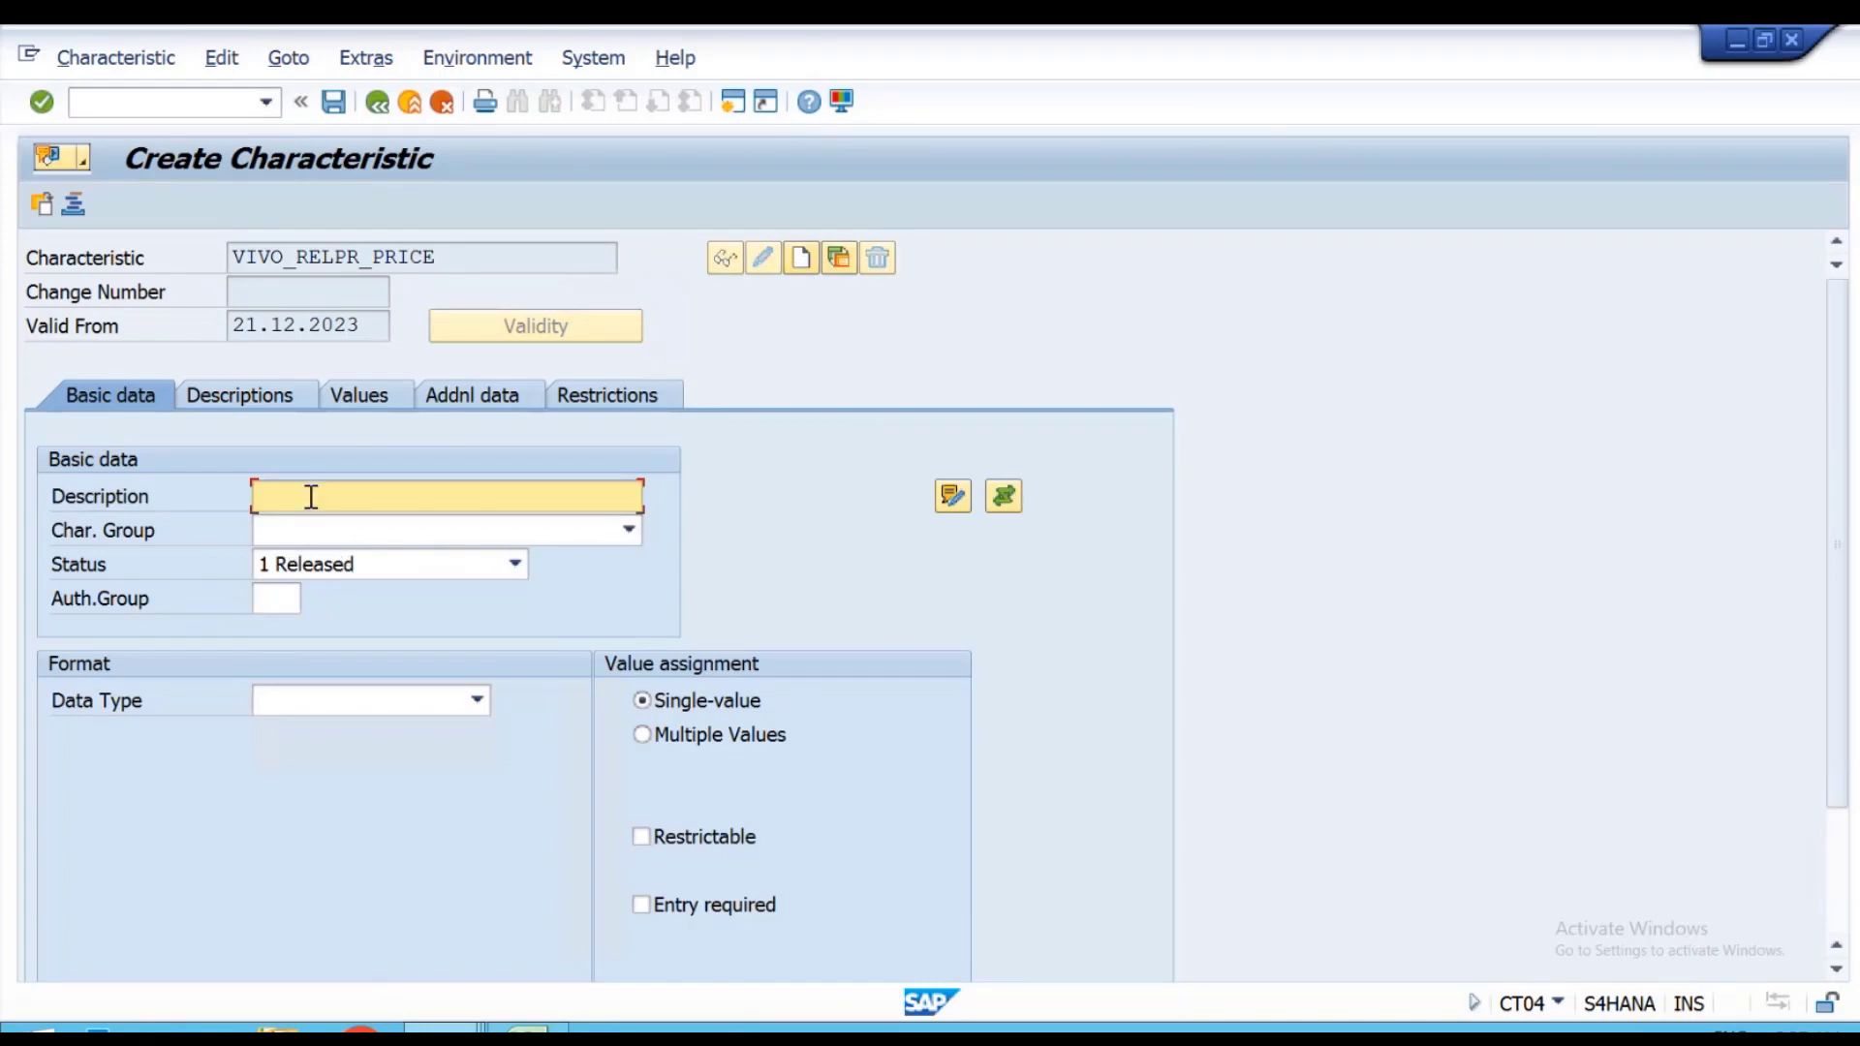
Set the table name to CEBAN in the characteristic's reference to a table field.
{"action": "left_click", "coordinate": [463, 399]}
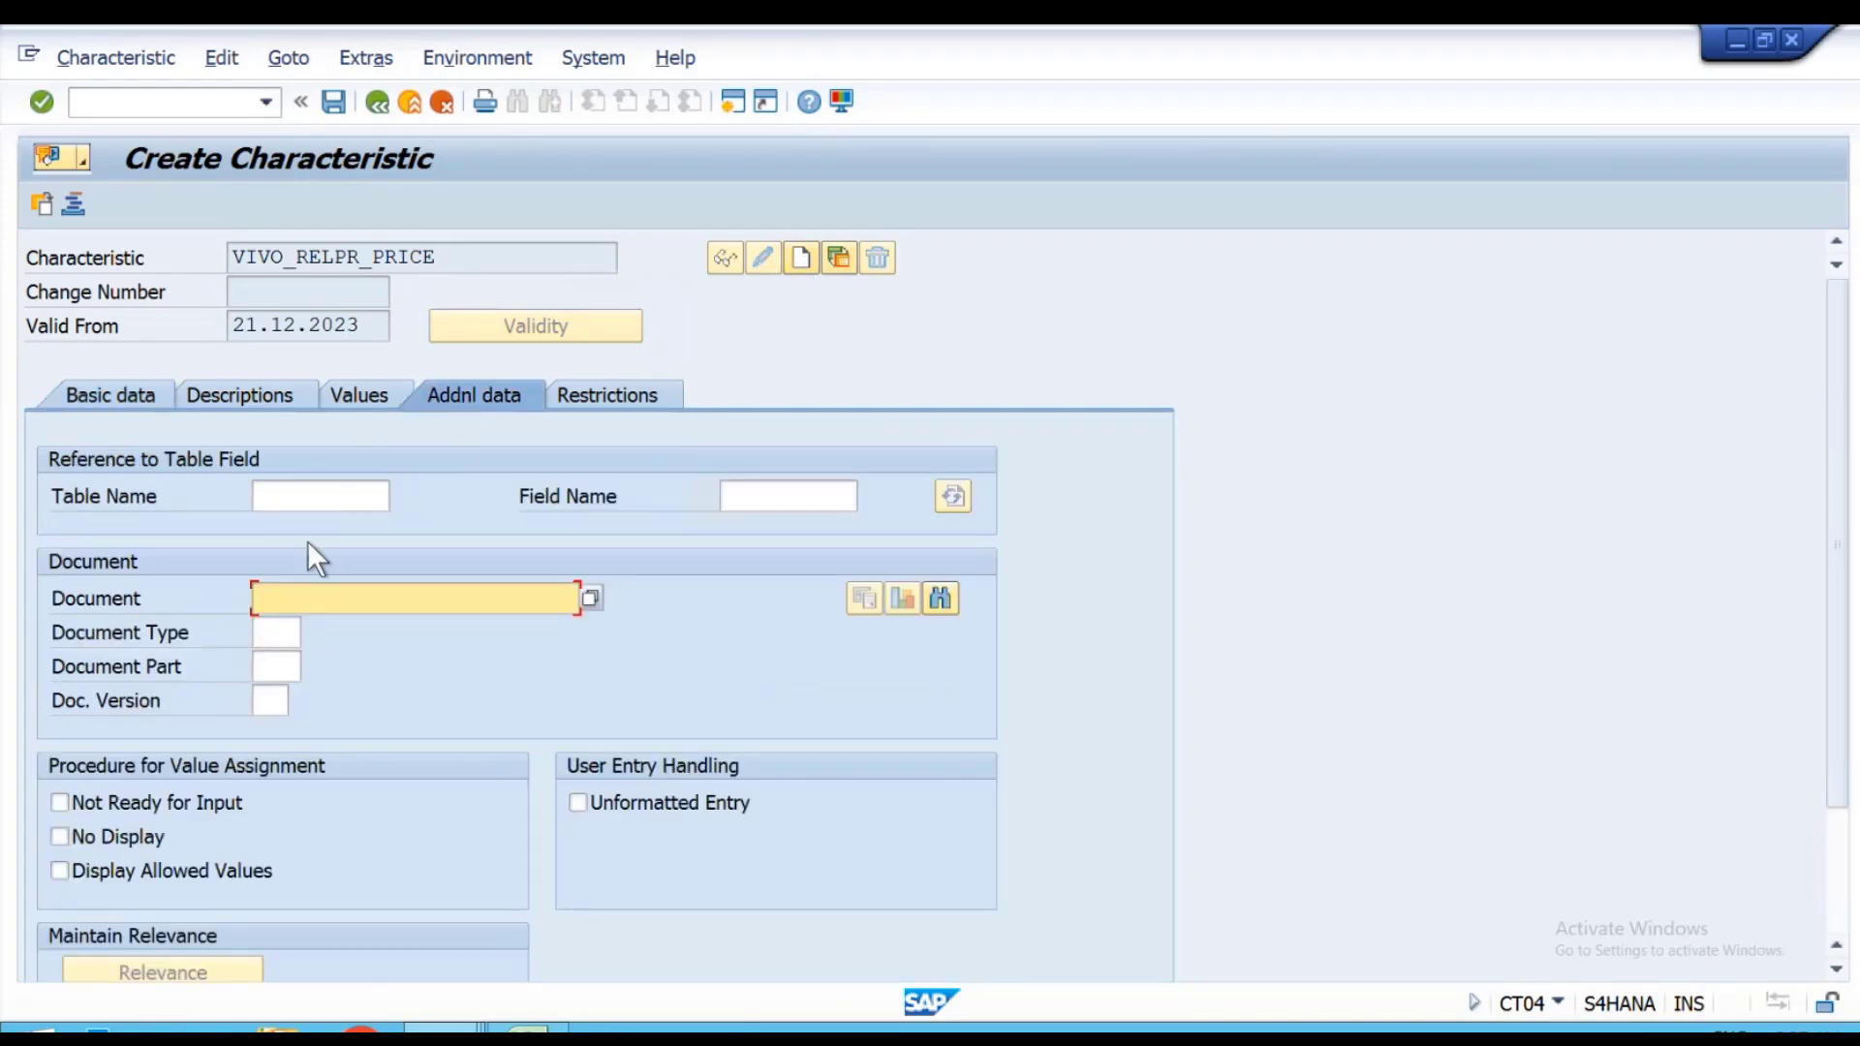
{"action": "left_click", "coordinate": [296, 498]}
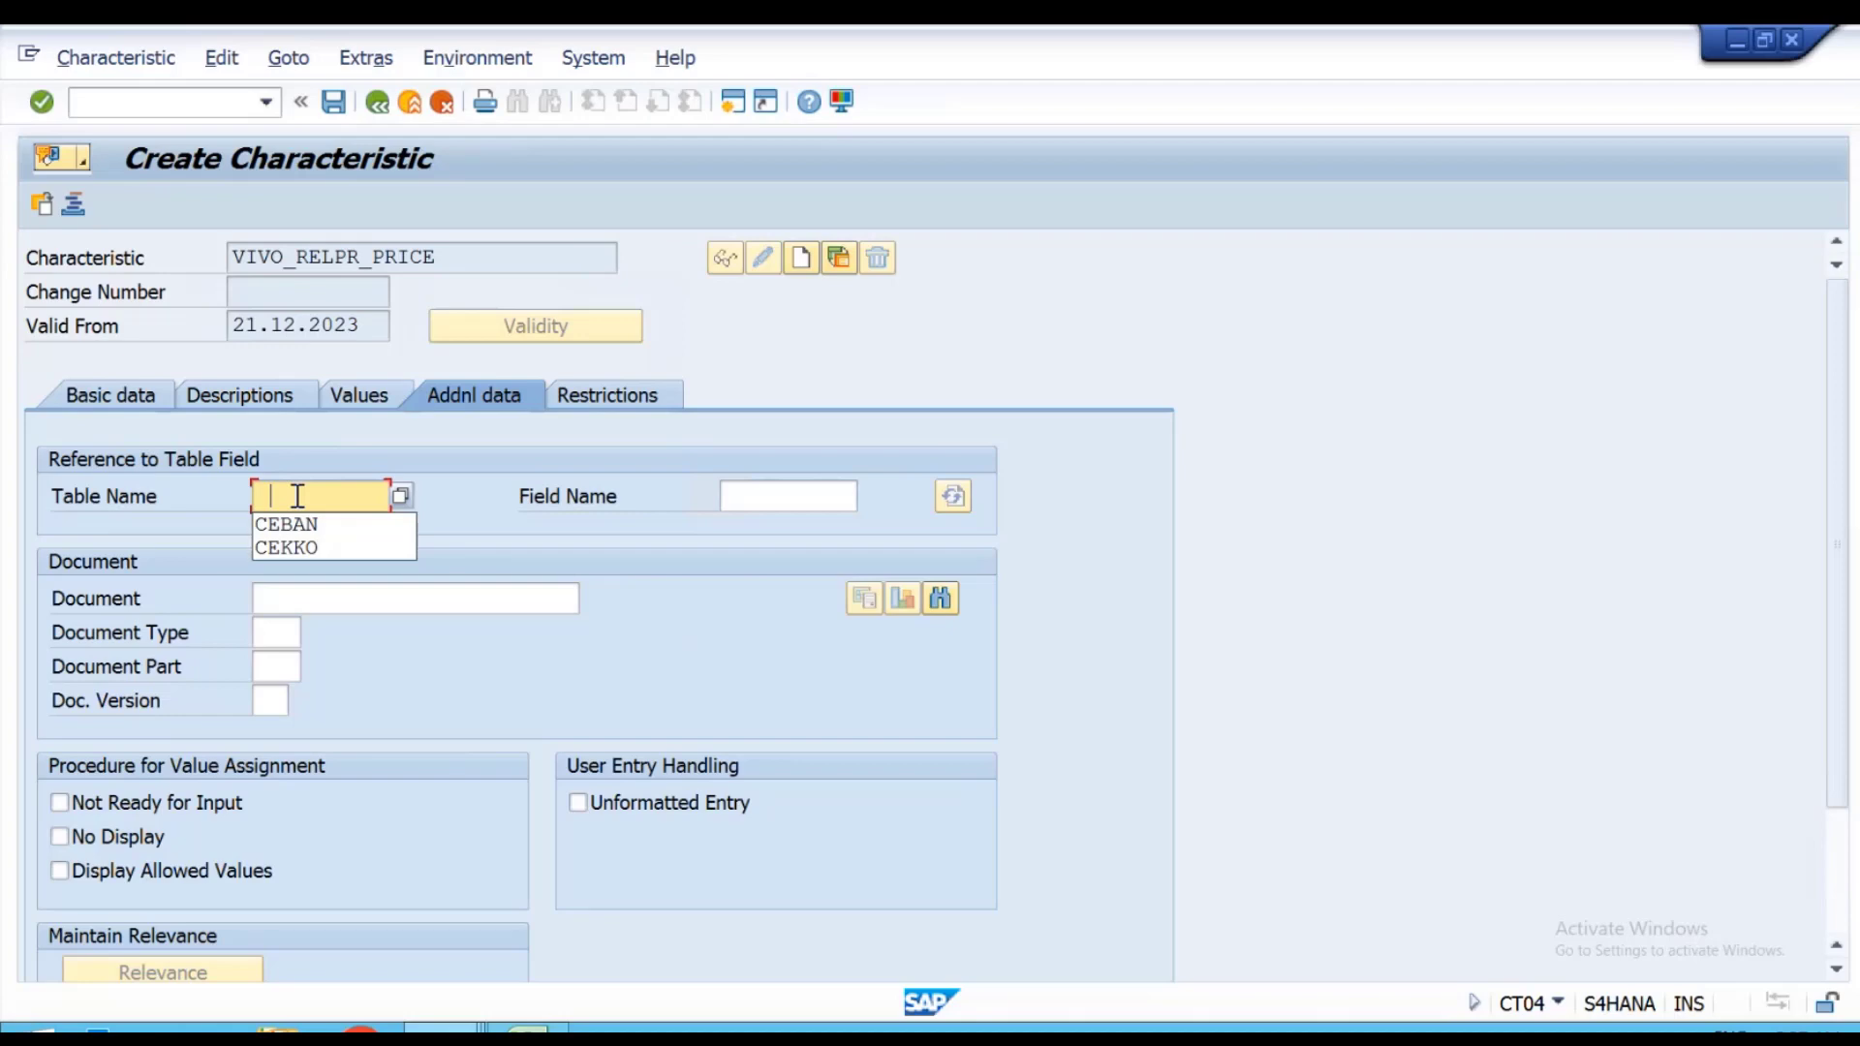
{"action": "key", "text": "Down"}
{"action": "key", "text": "Return"}
{"action": "key", "text": "Return"}
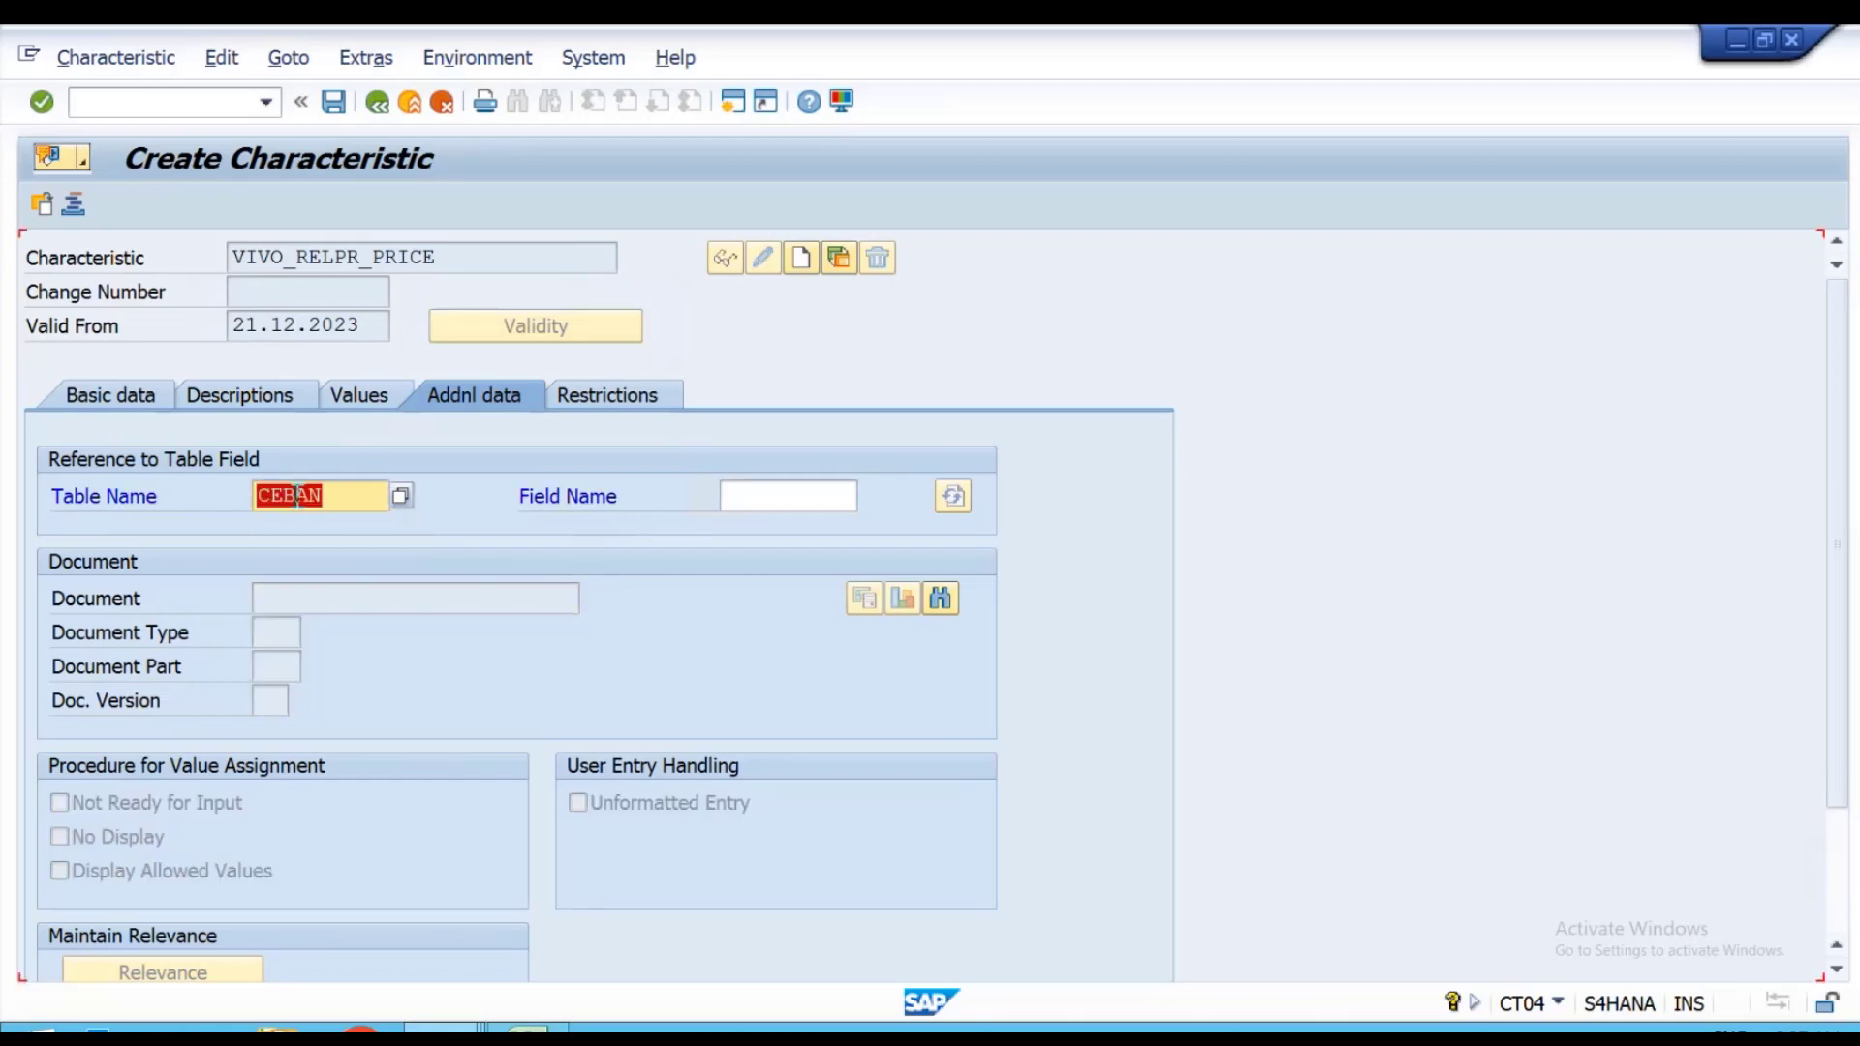
{"action": "left_click", "coordinate": [814, 499]}
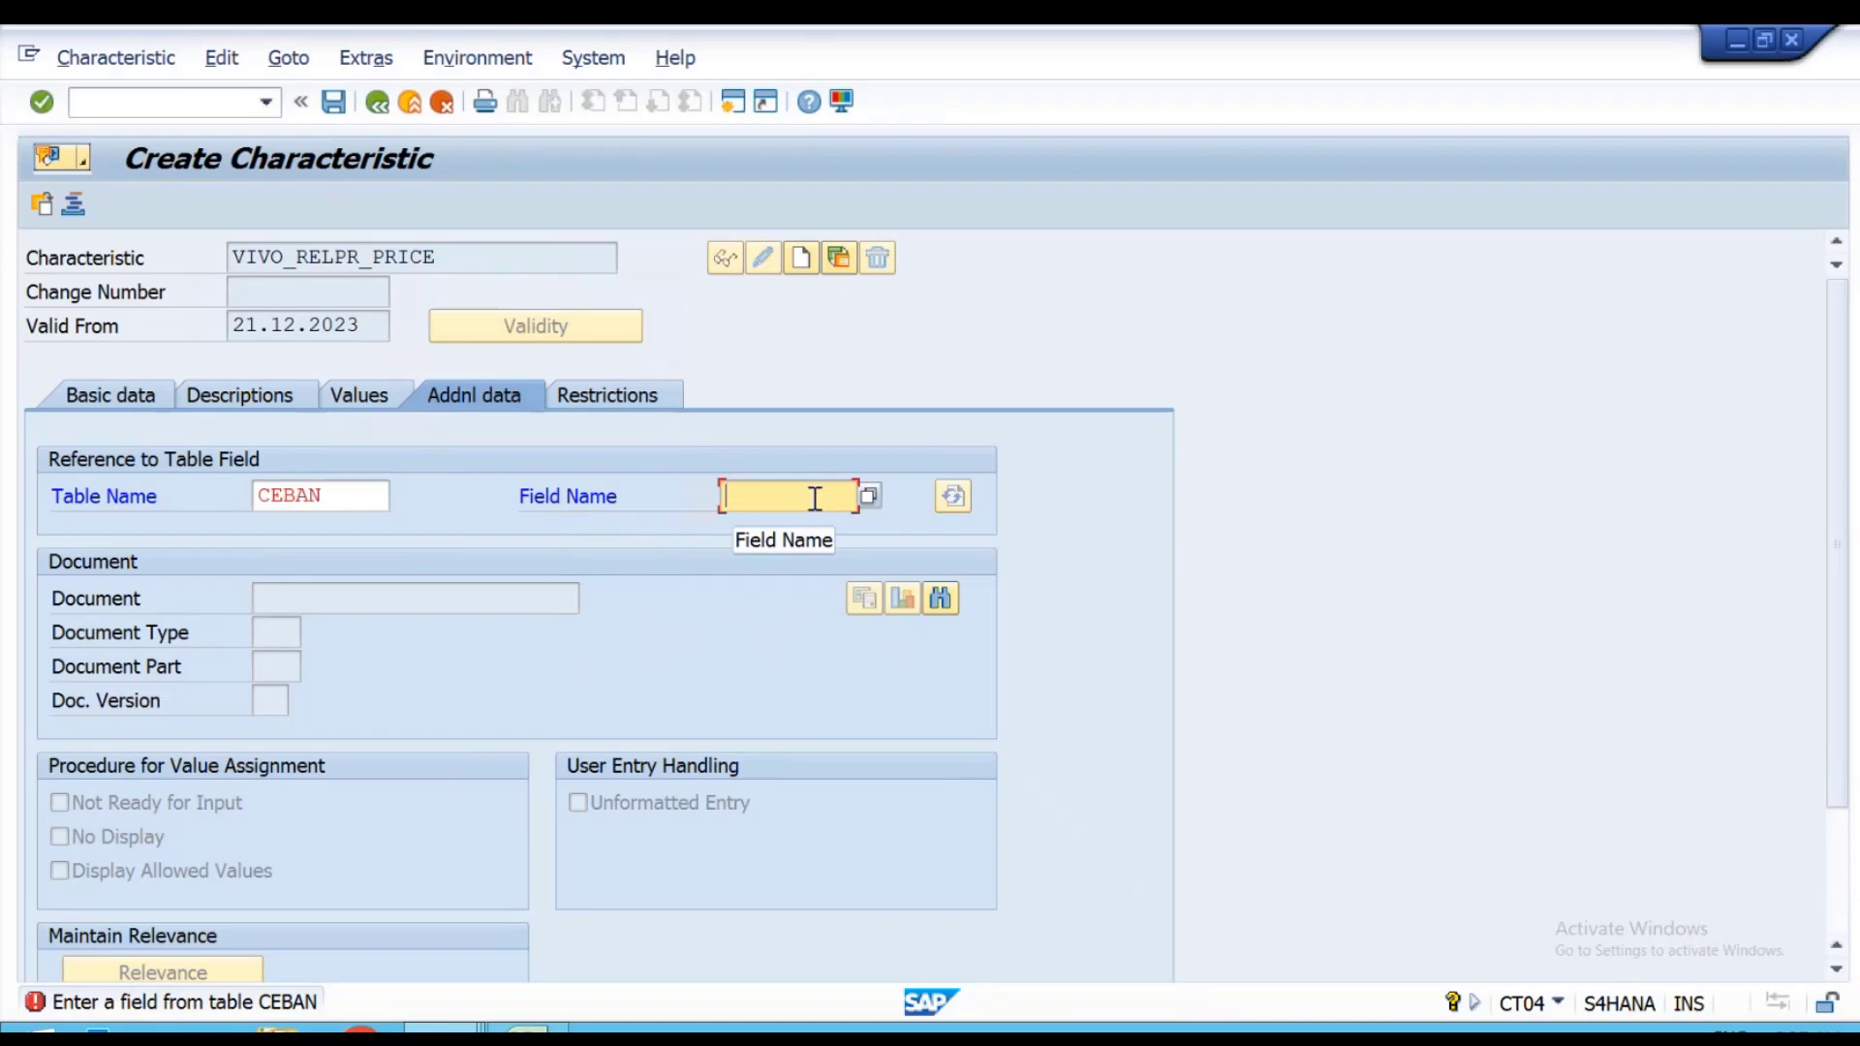
Find the Total Value of Item component in the CEBAN dictionary session and copy its name, GSWRT.
{"action": "key", "text": "alt+Tab"}
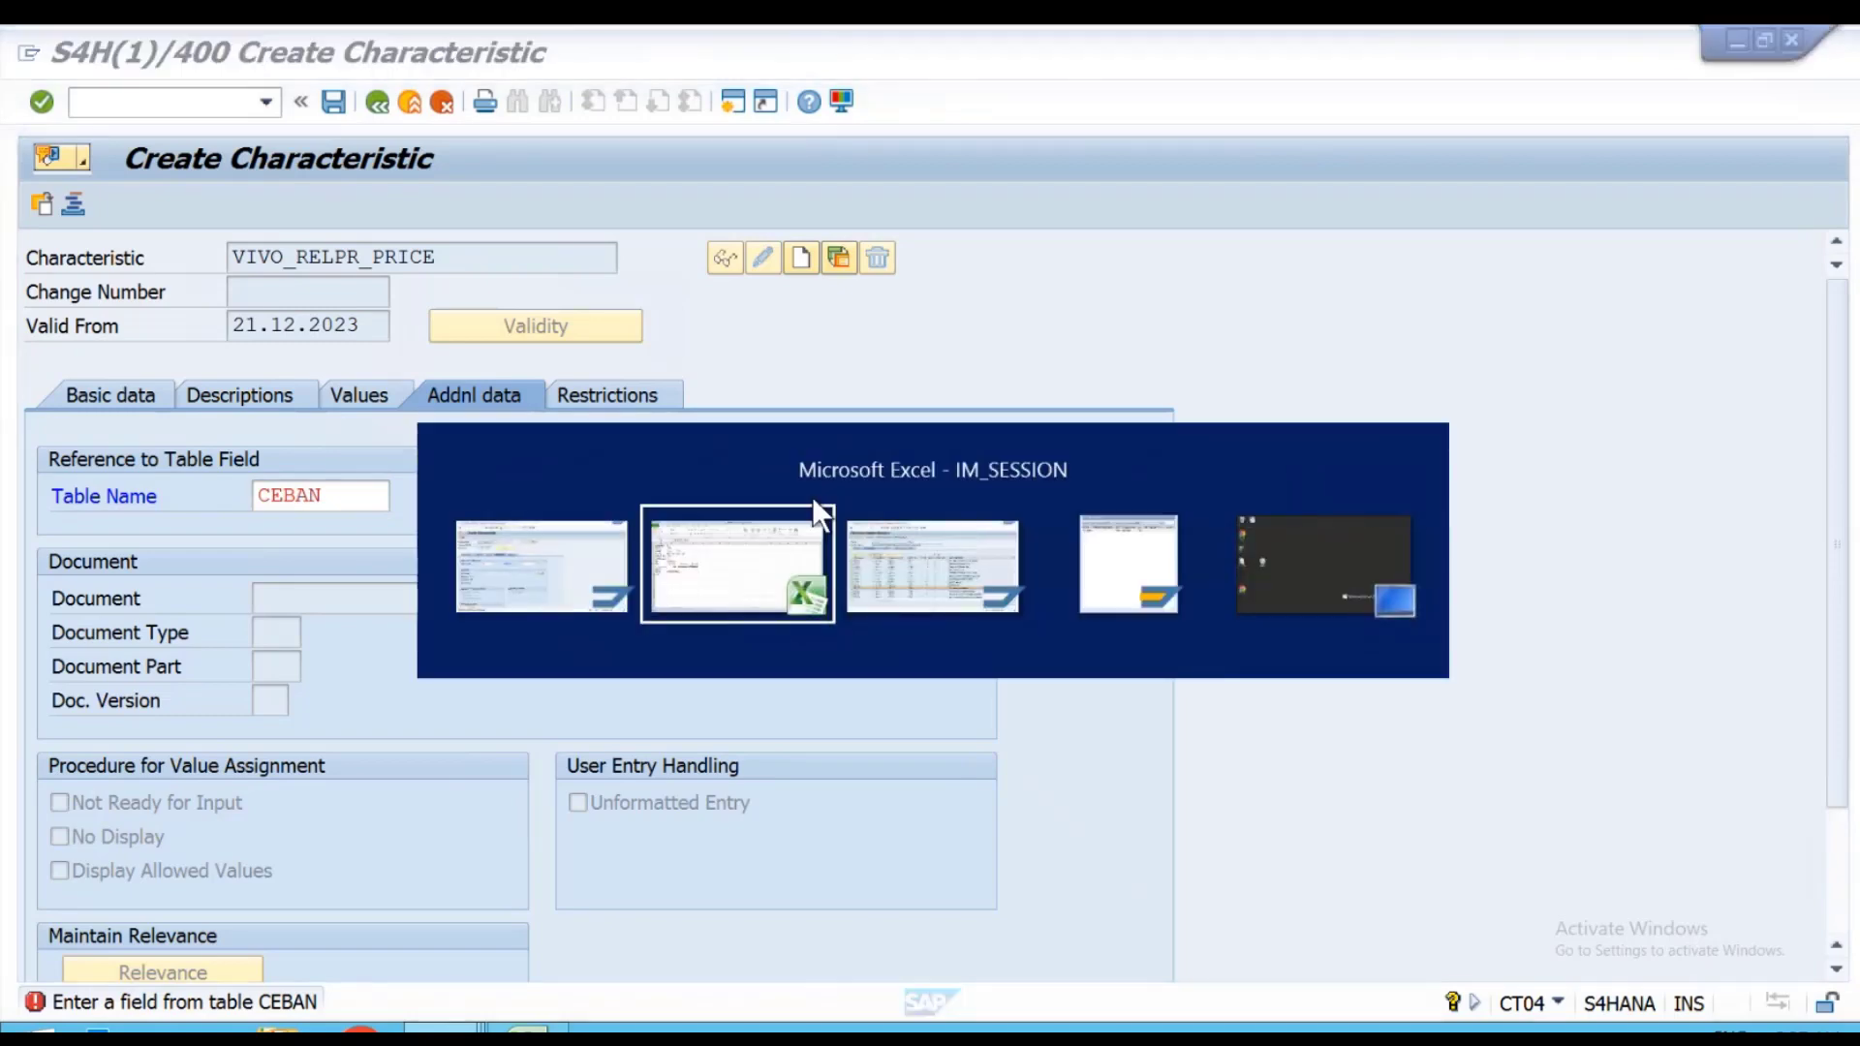
{"action": "key", "text": "alt+Tab"}
{"action": "key", "text": "alt+Tab"}
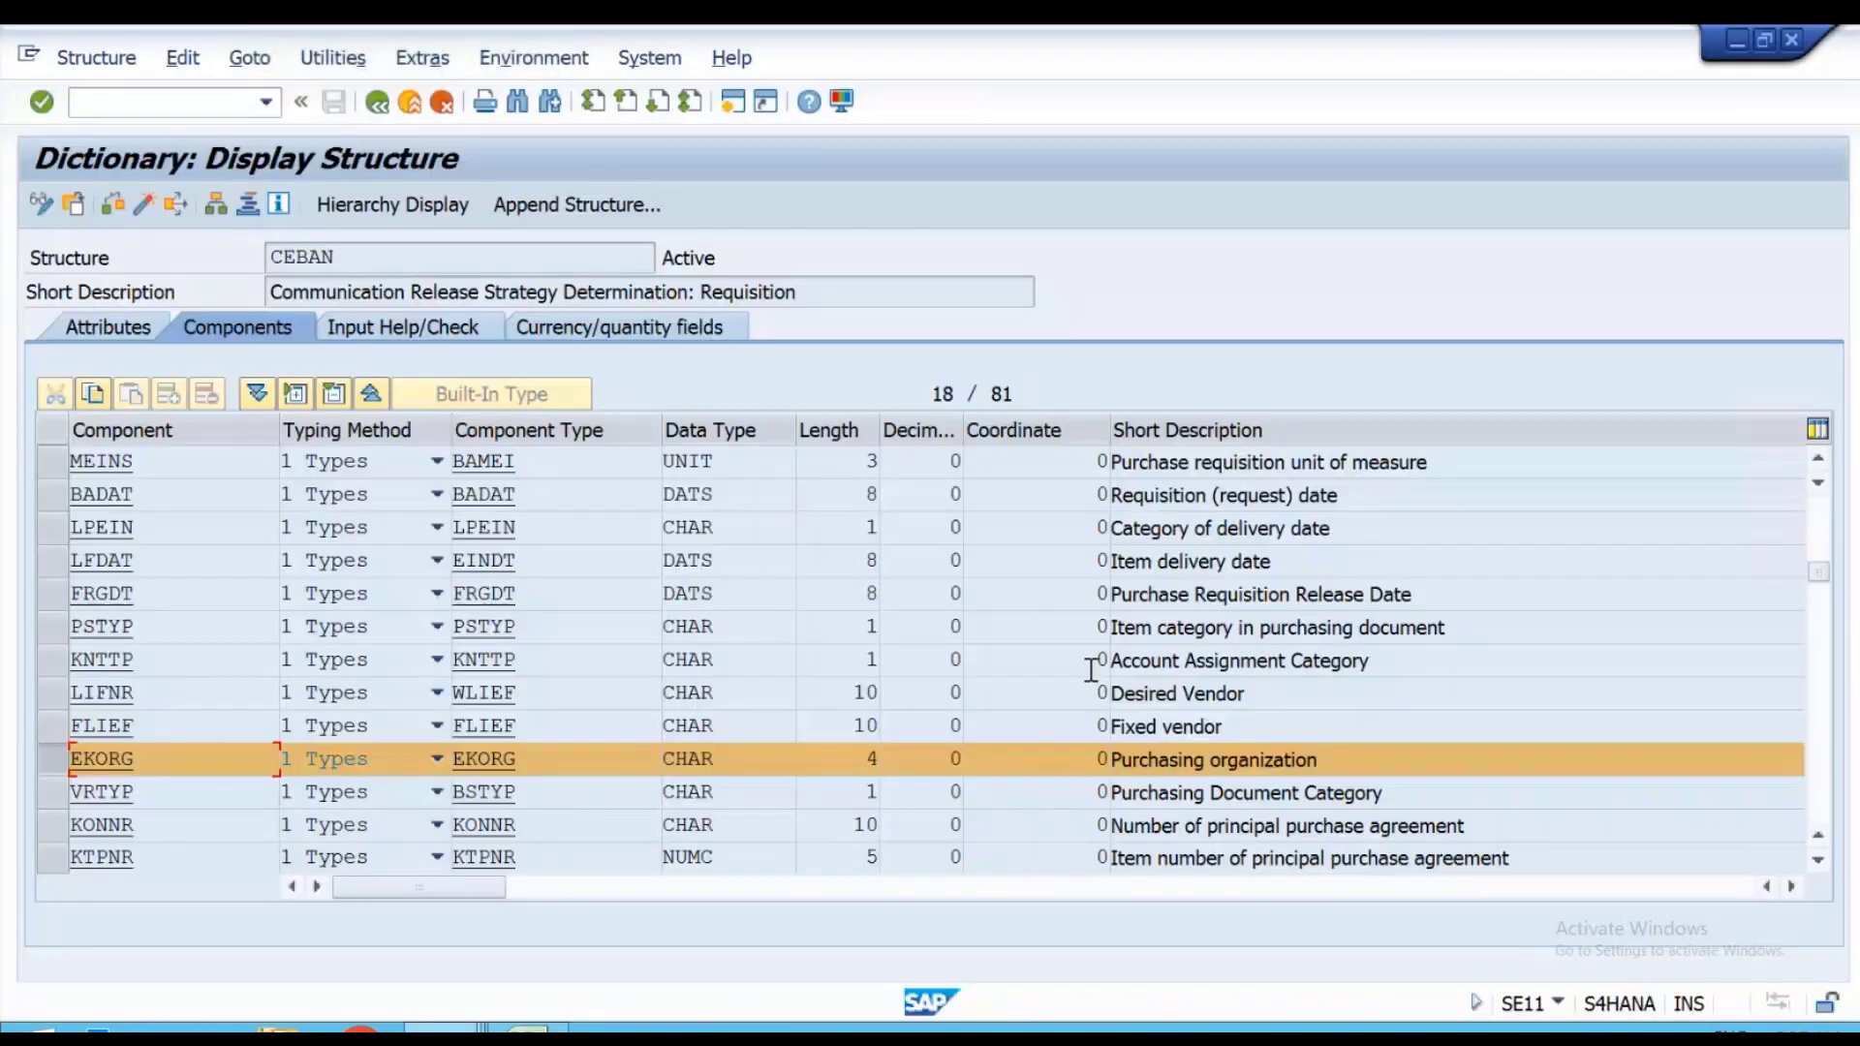
{"action": "scroll", "coordinate": [1185, 692], "scroll_direction": "down", "scroll_amount": 1}
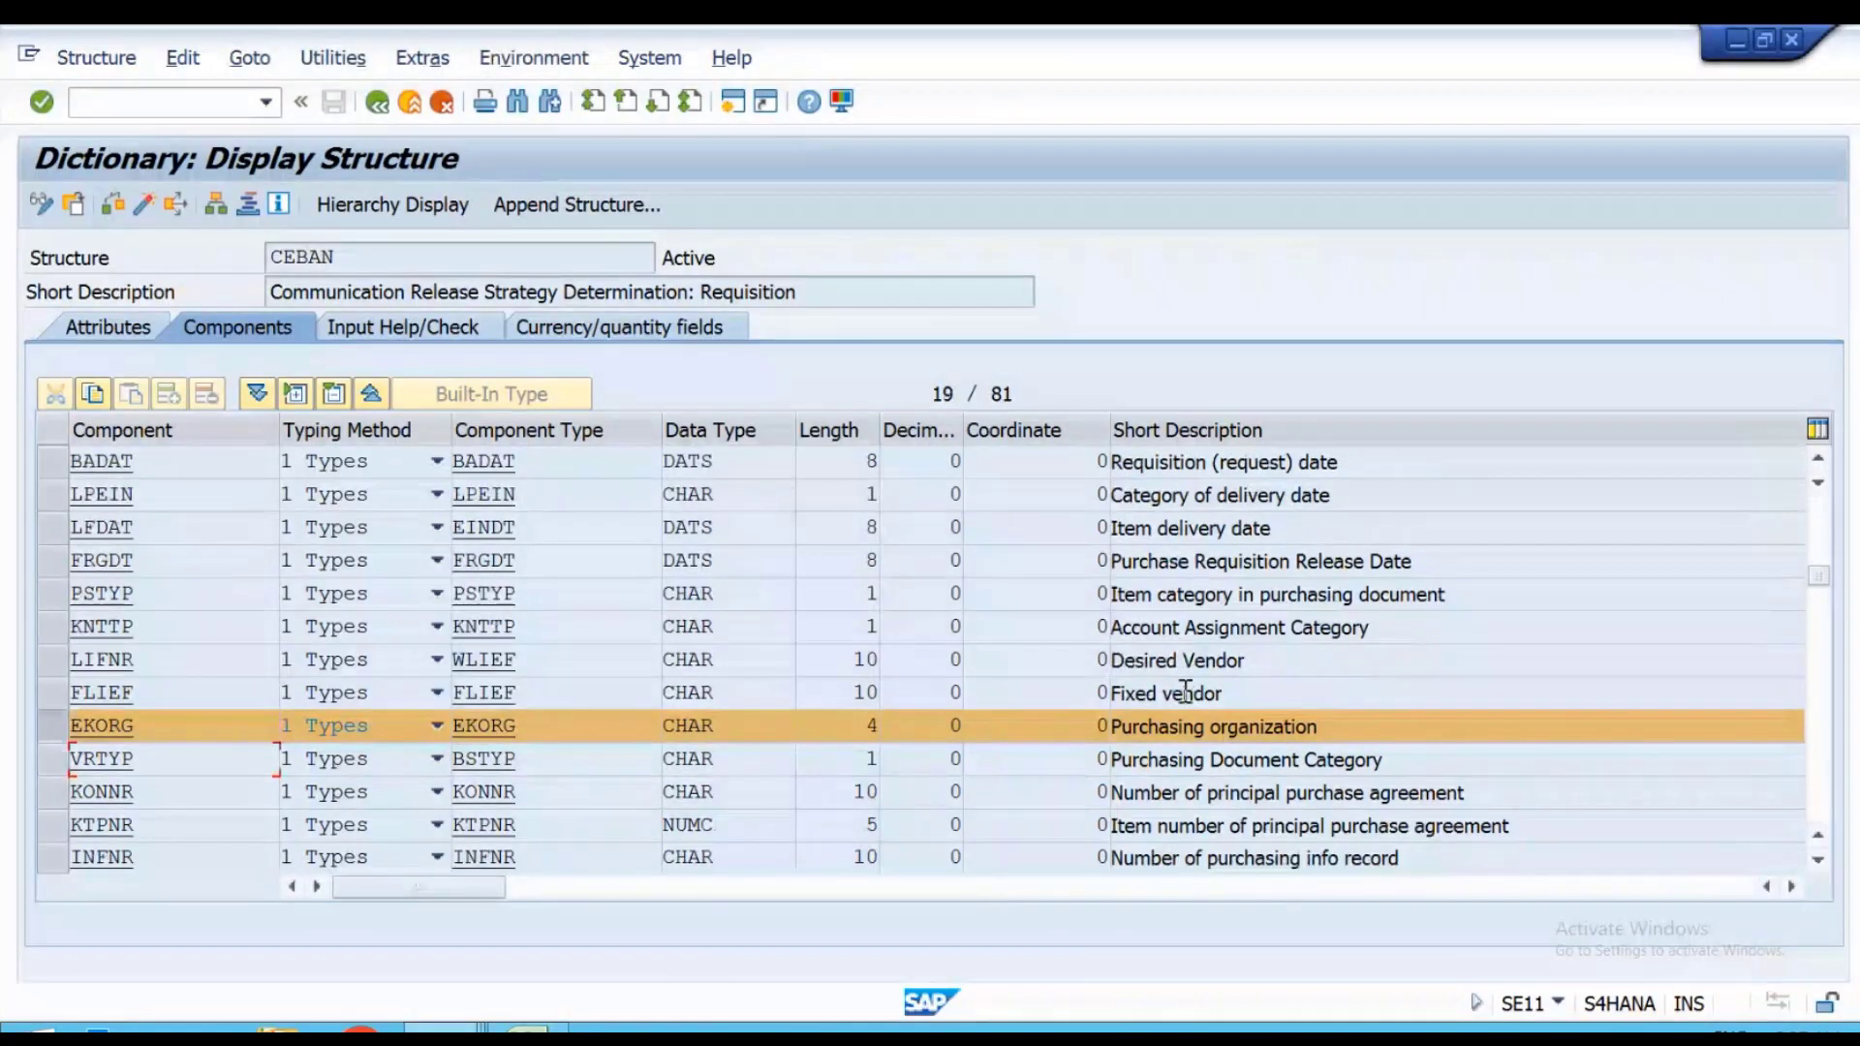
{"action": "scroll", "coordinate": [1186, 691], "scroll_direction": "down", "scroll_amount": 4}
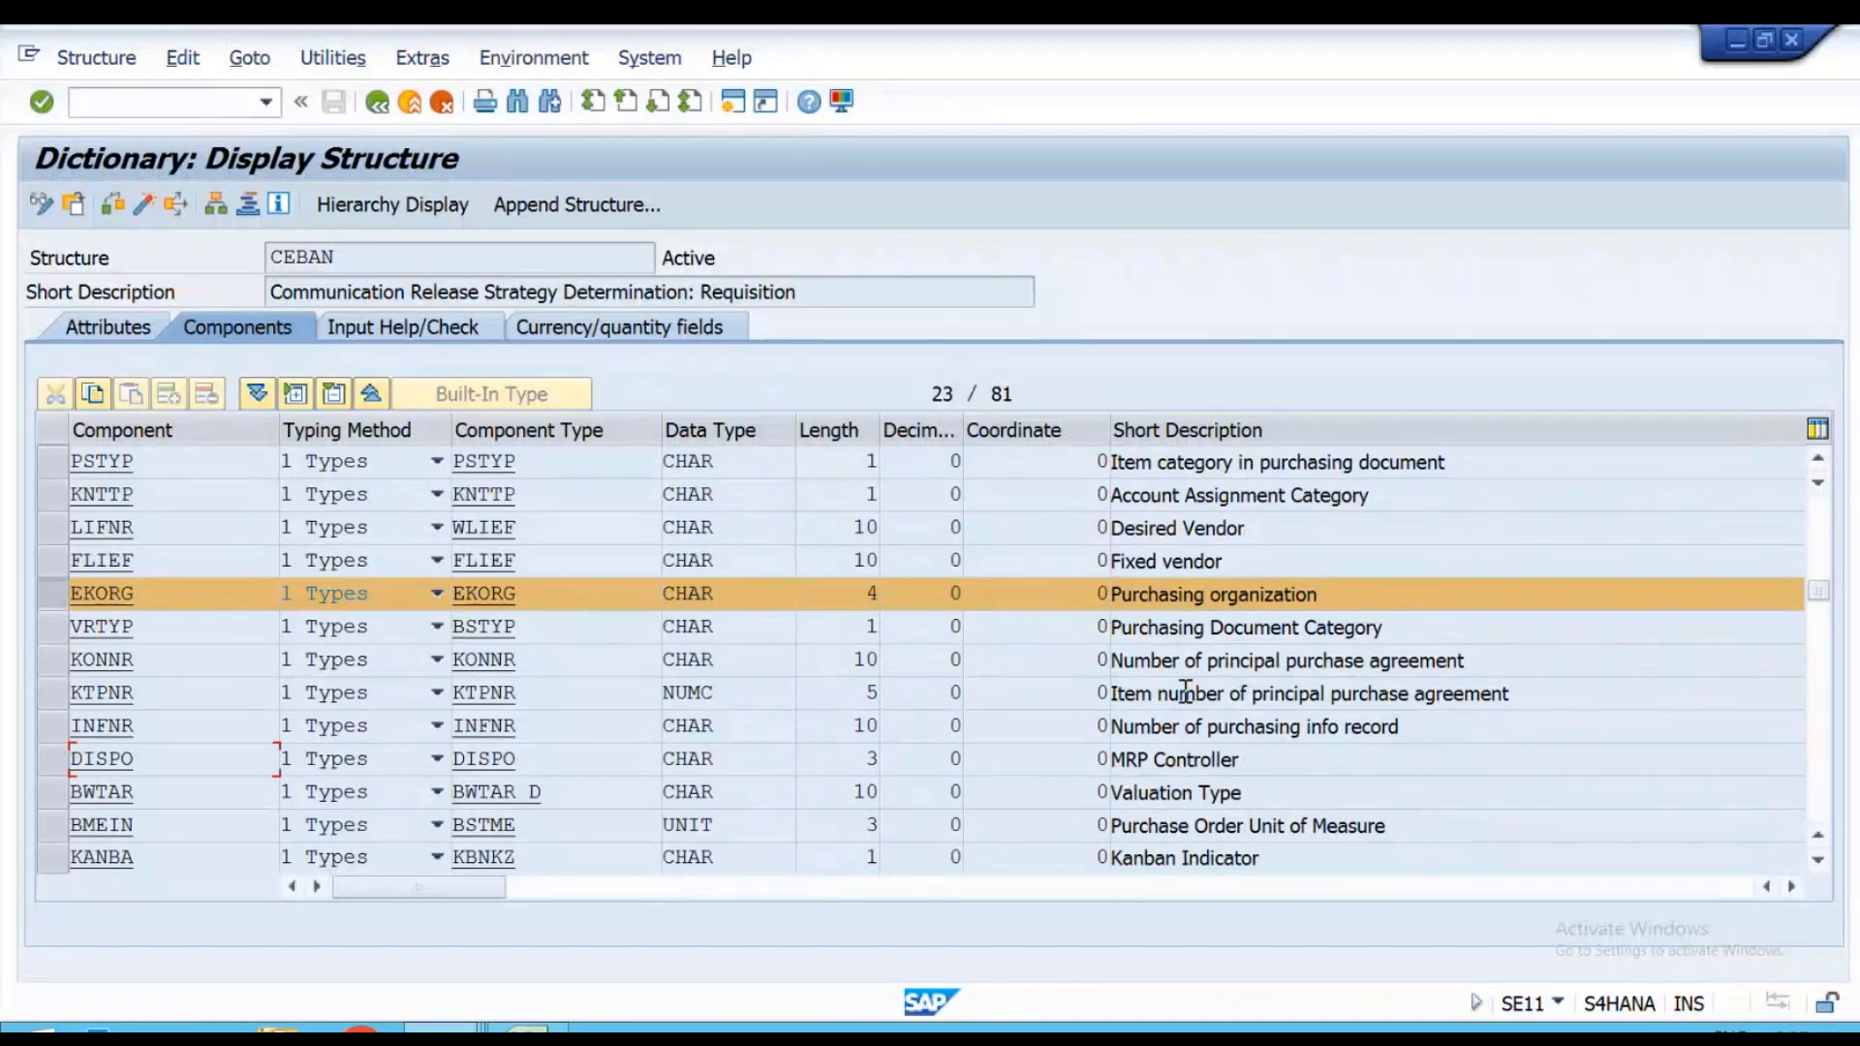
{"action": "scroll", "coordinate": [1185, 691], "scroll_direction": "down", "scroll_amount": 6}
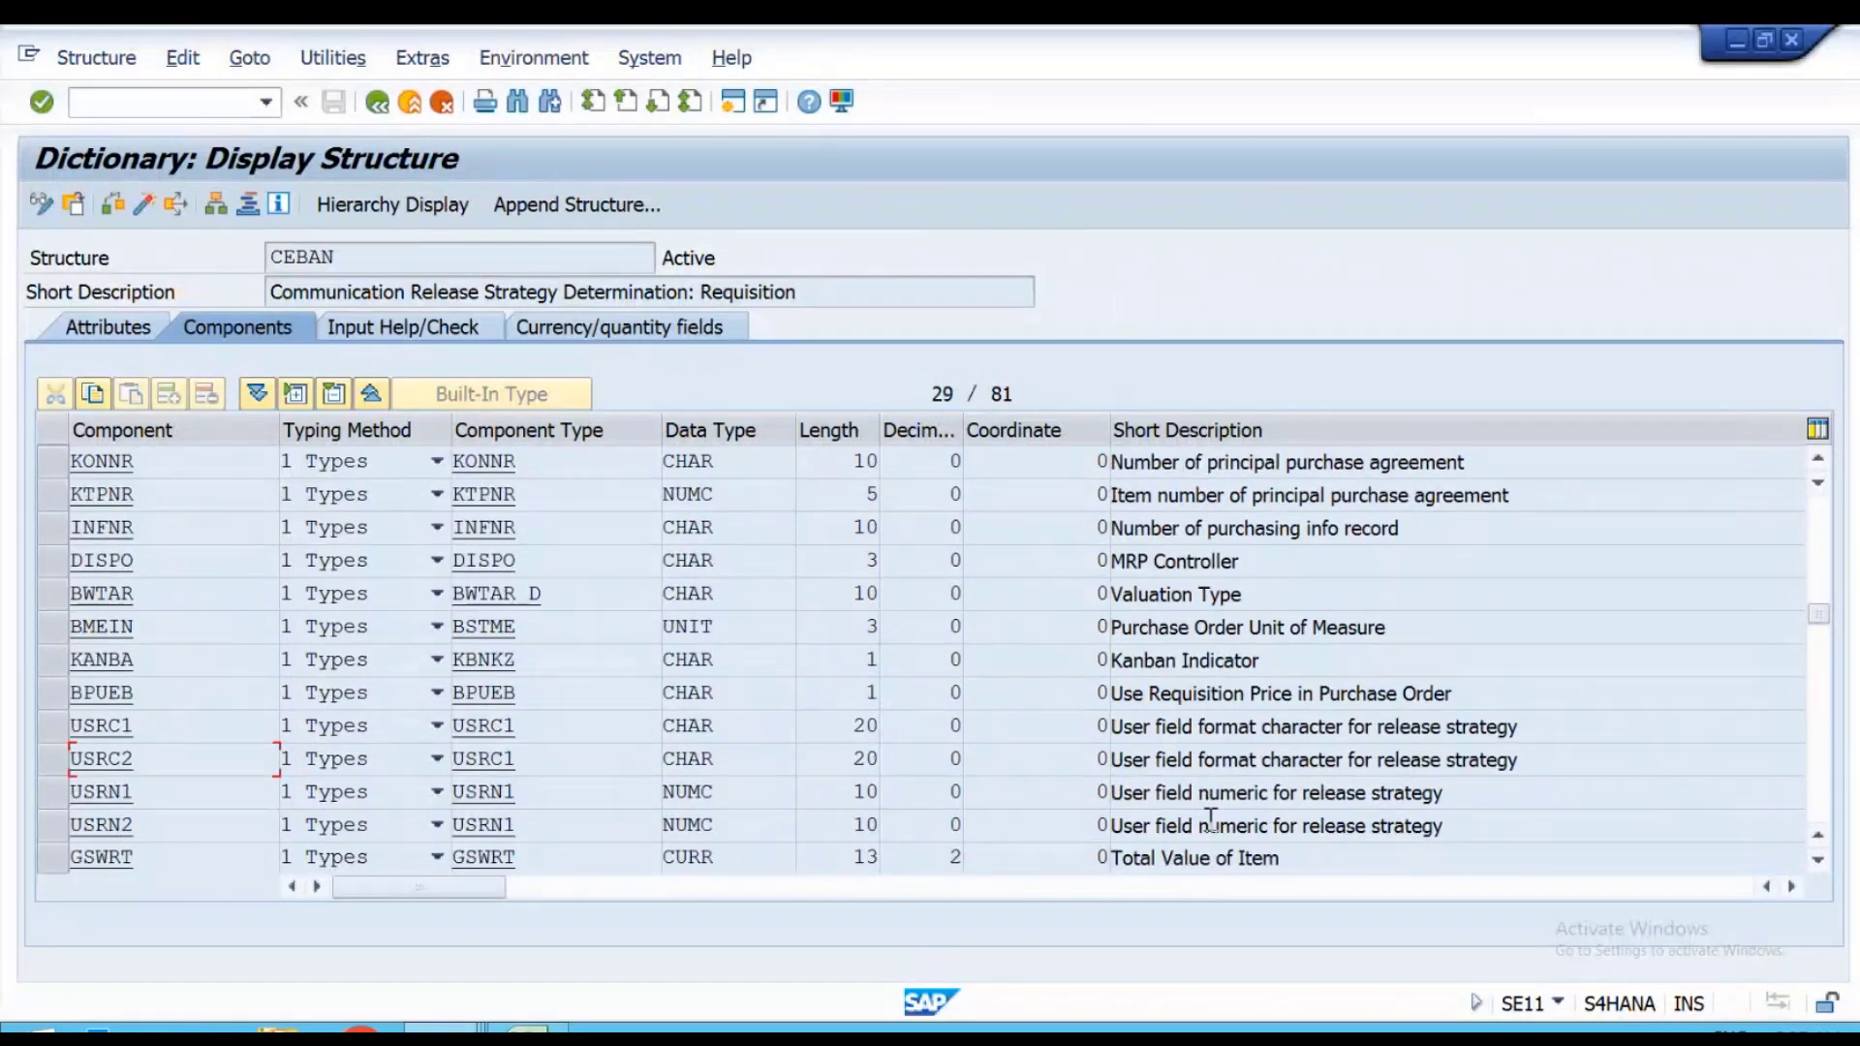
{"action": "left_click", "coordinate": [1210, 856]}
{"action": "left_click_drag", "start_coordinate": [151, 852], "coordinate": [2, 854]}
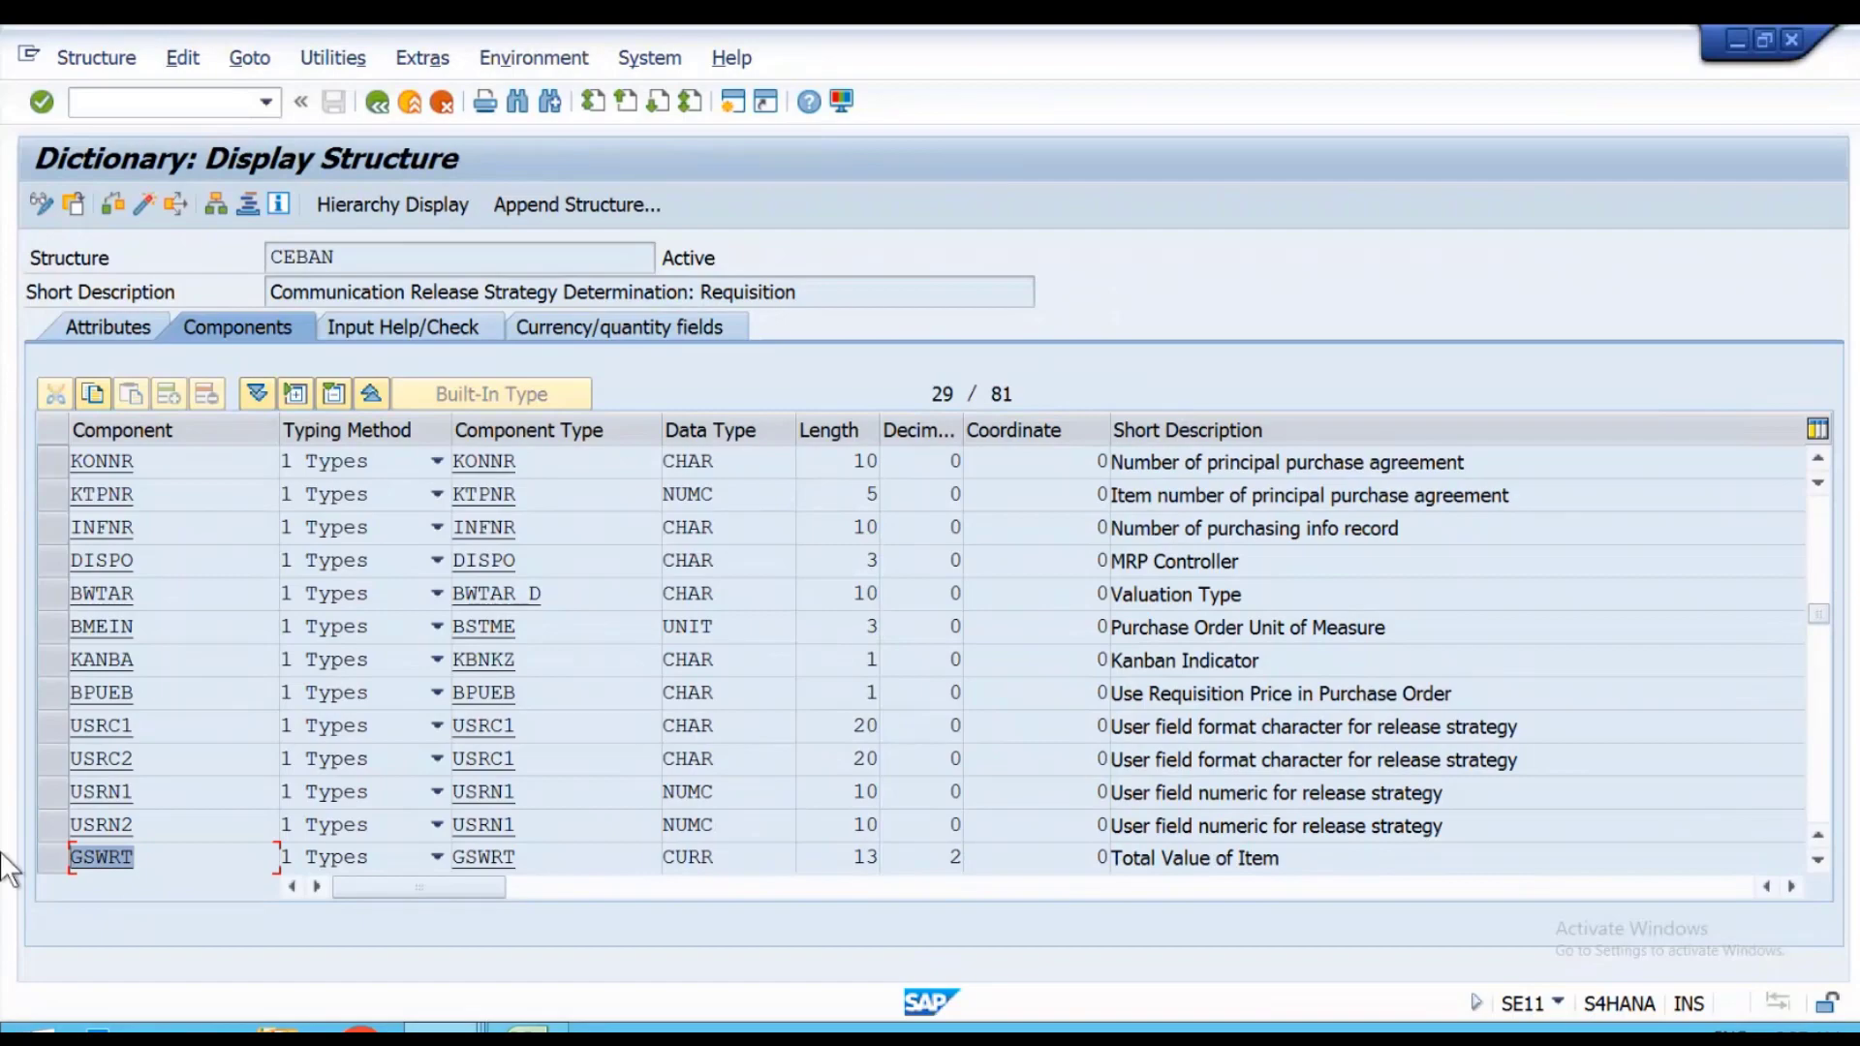
{"action": "left_click", "coordinate": [2, 854]}
Return to the characteristic, set its field name to GSWRT and accept the format and currency information messages.
{"action": "key", "text": "alt+Tab"}
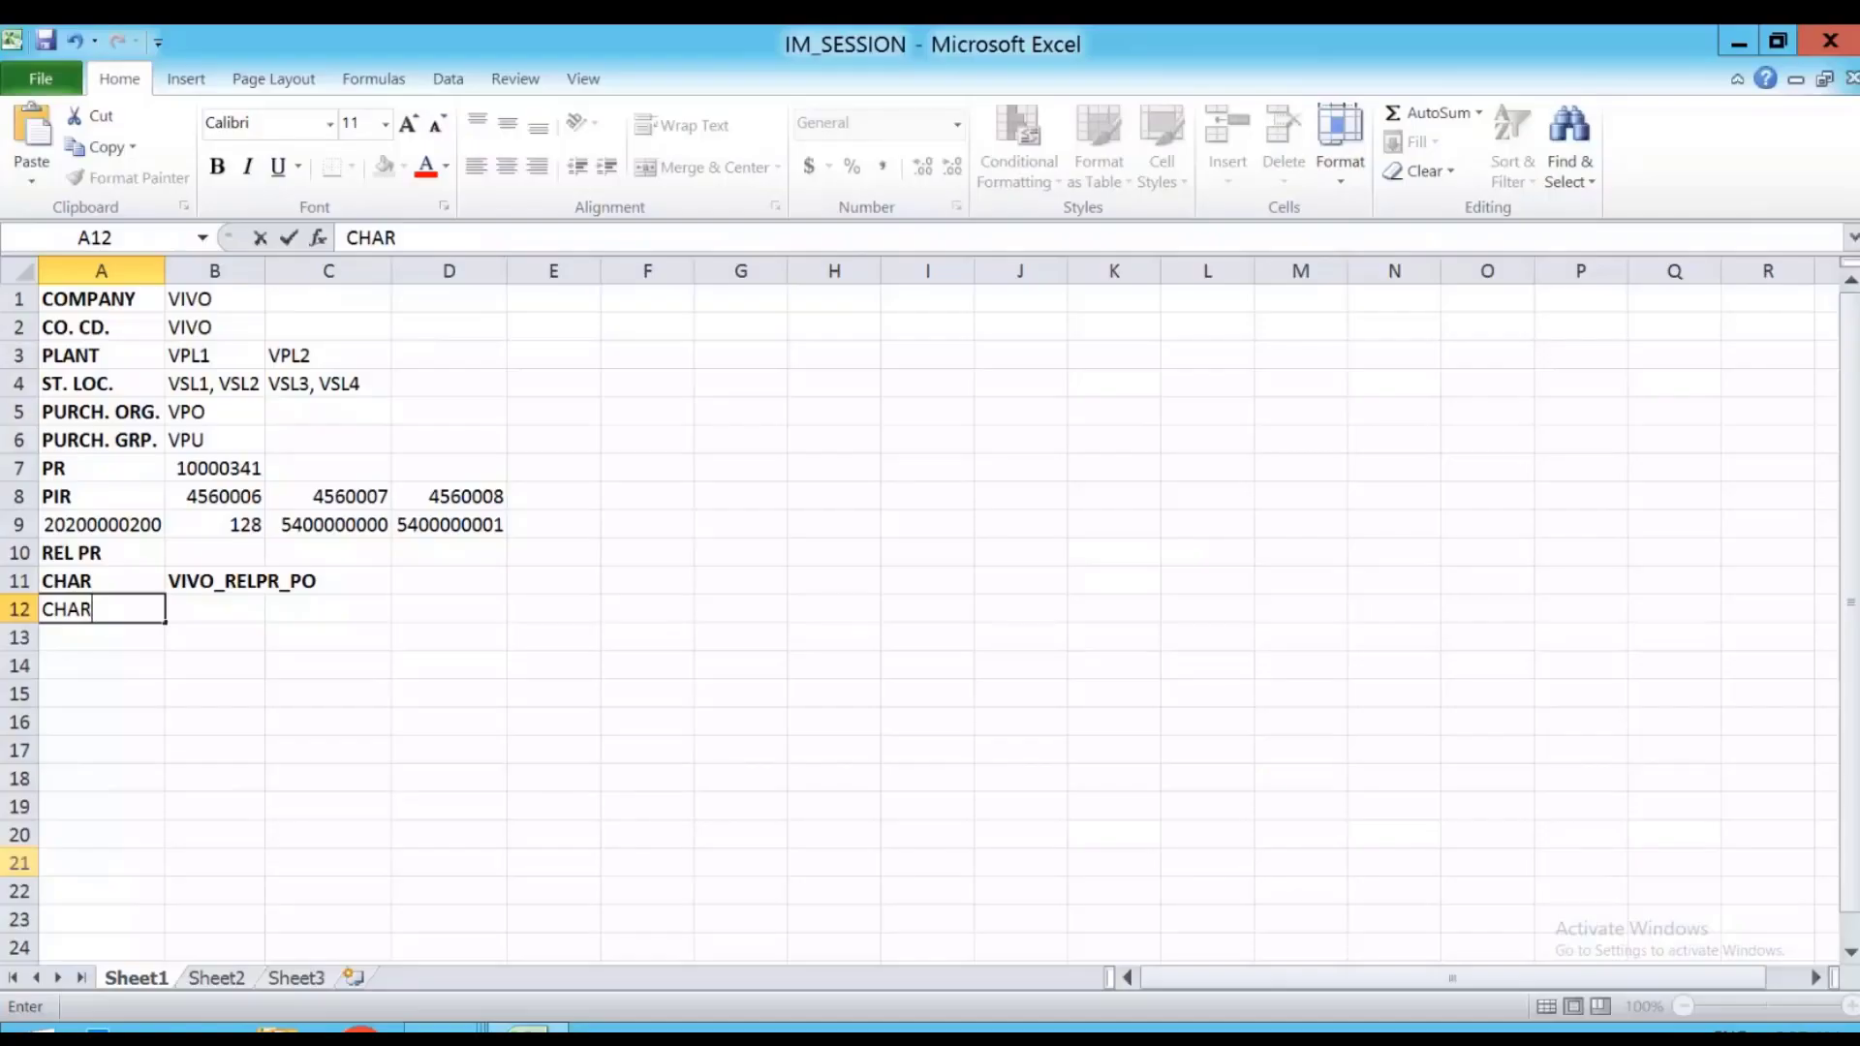
{"action": "key", "text": "alt+Tab"}
{"action": "key", "text": "Tab"}
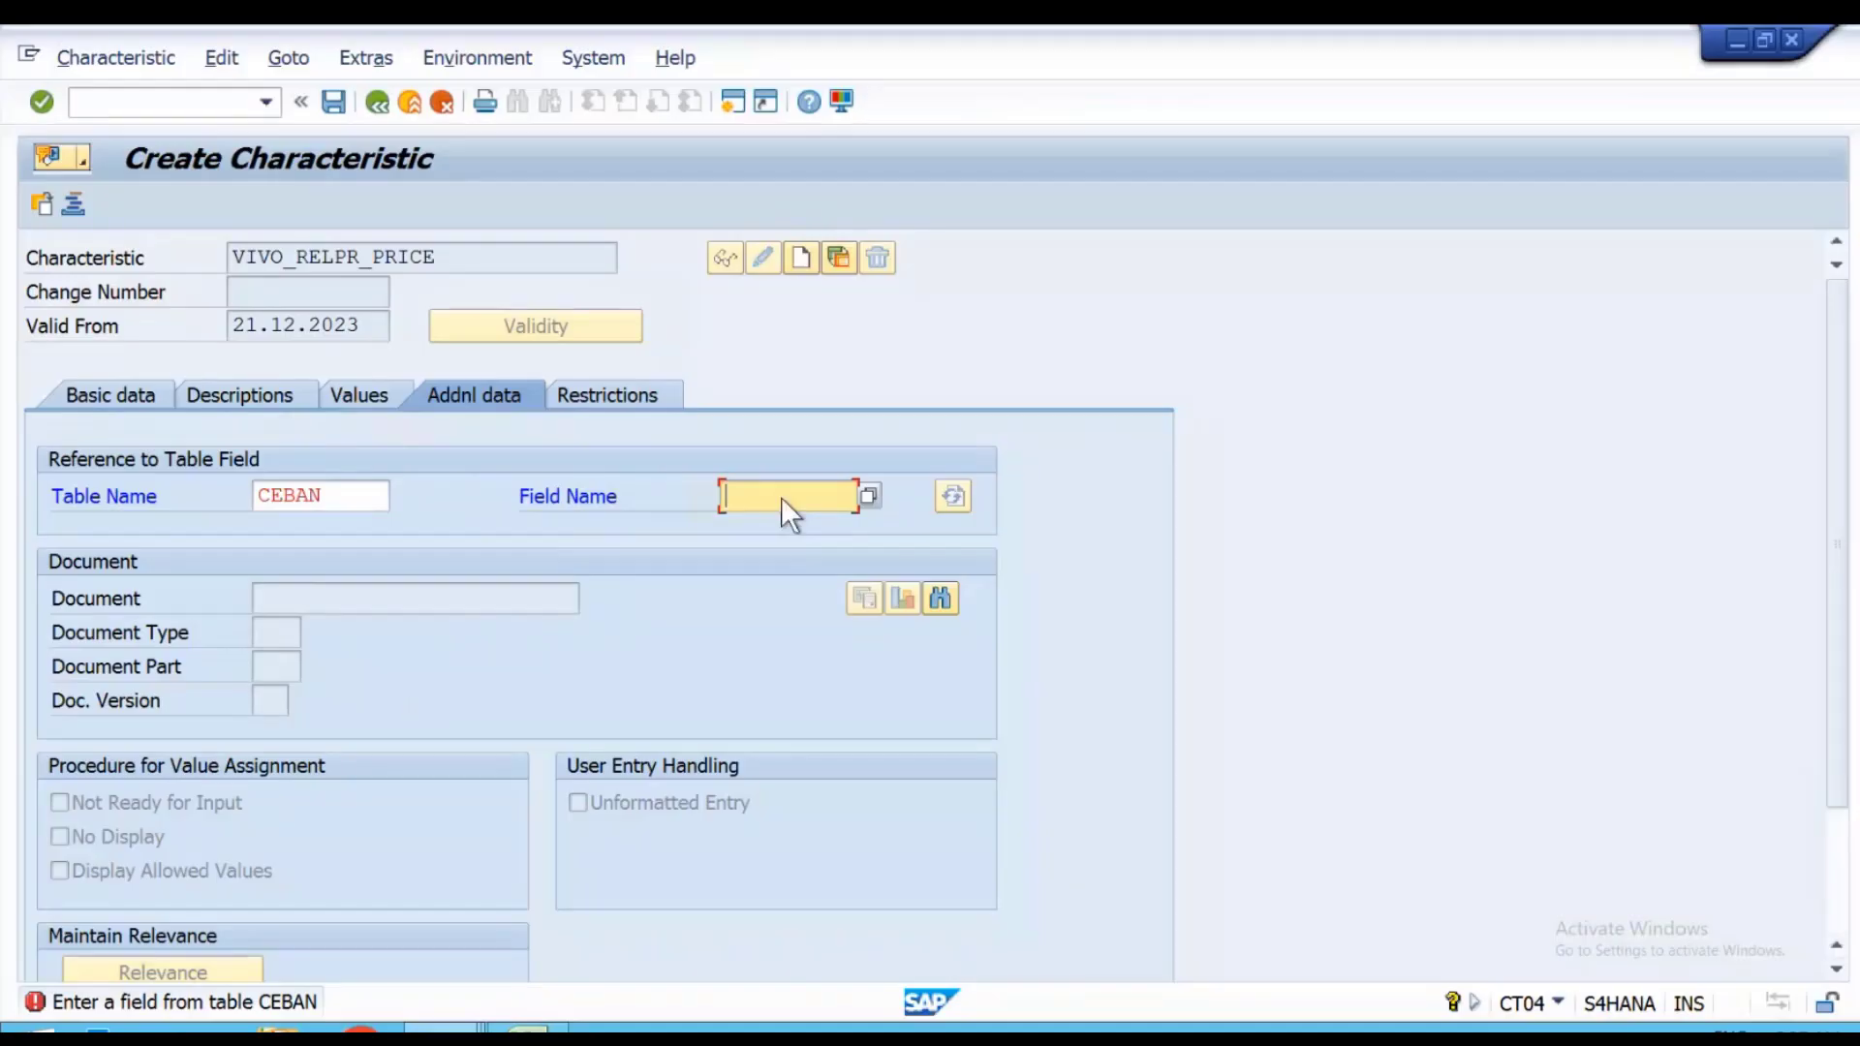
{"action": "type", "text": "GSWRT"}
{"action": "key", "text": "Return"}
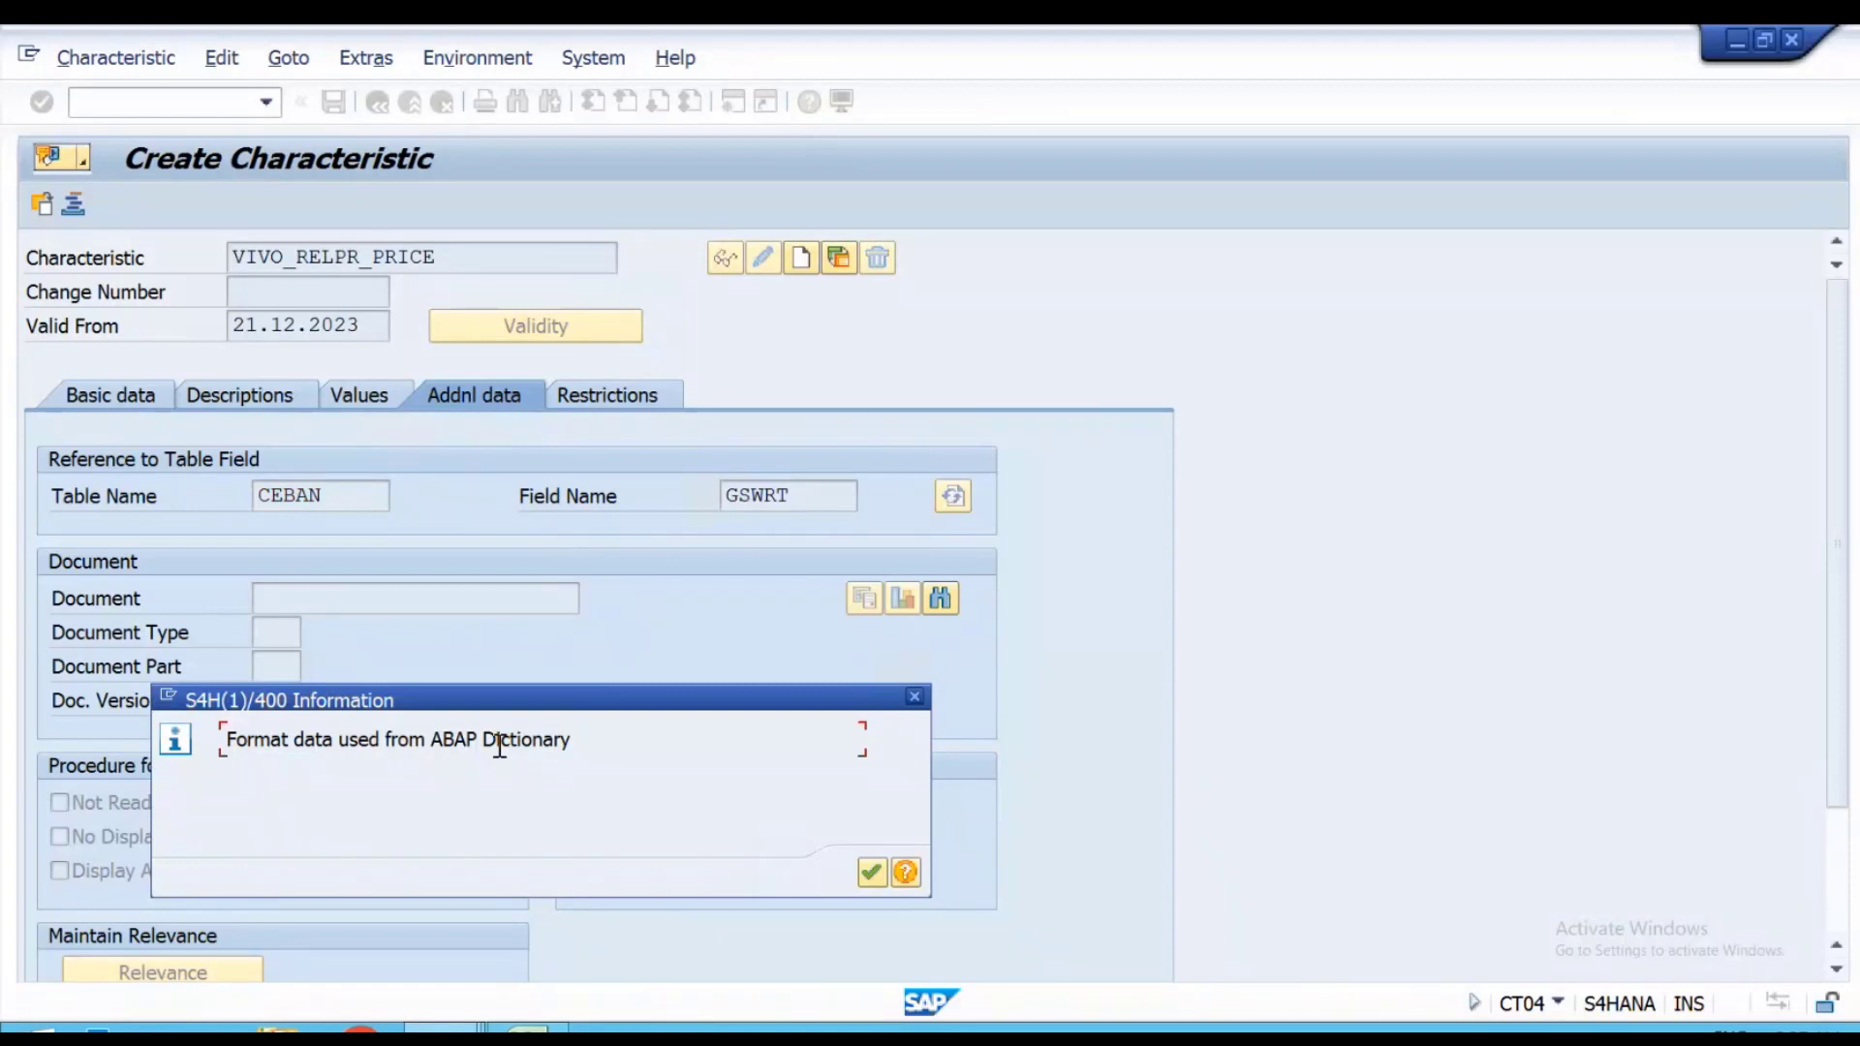
{"action": "key", "text": "Return"}
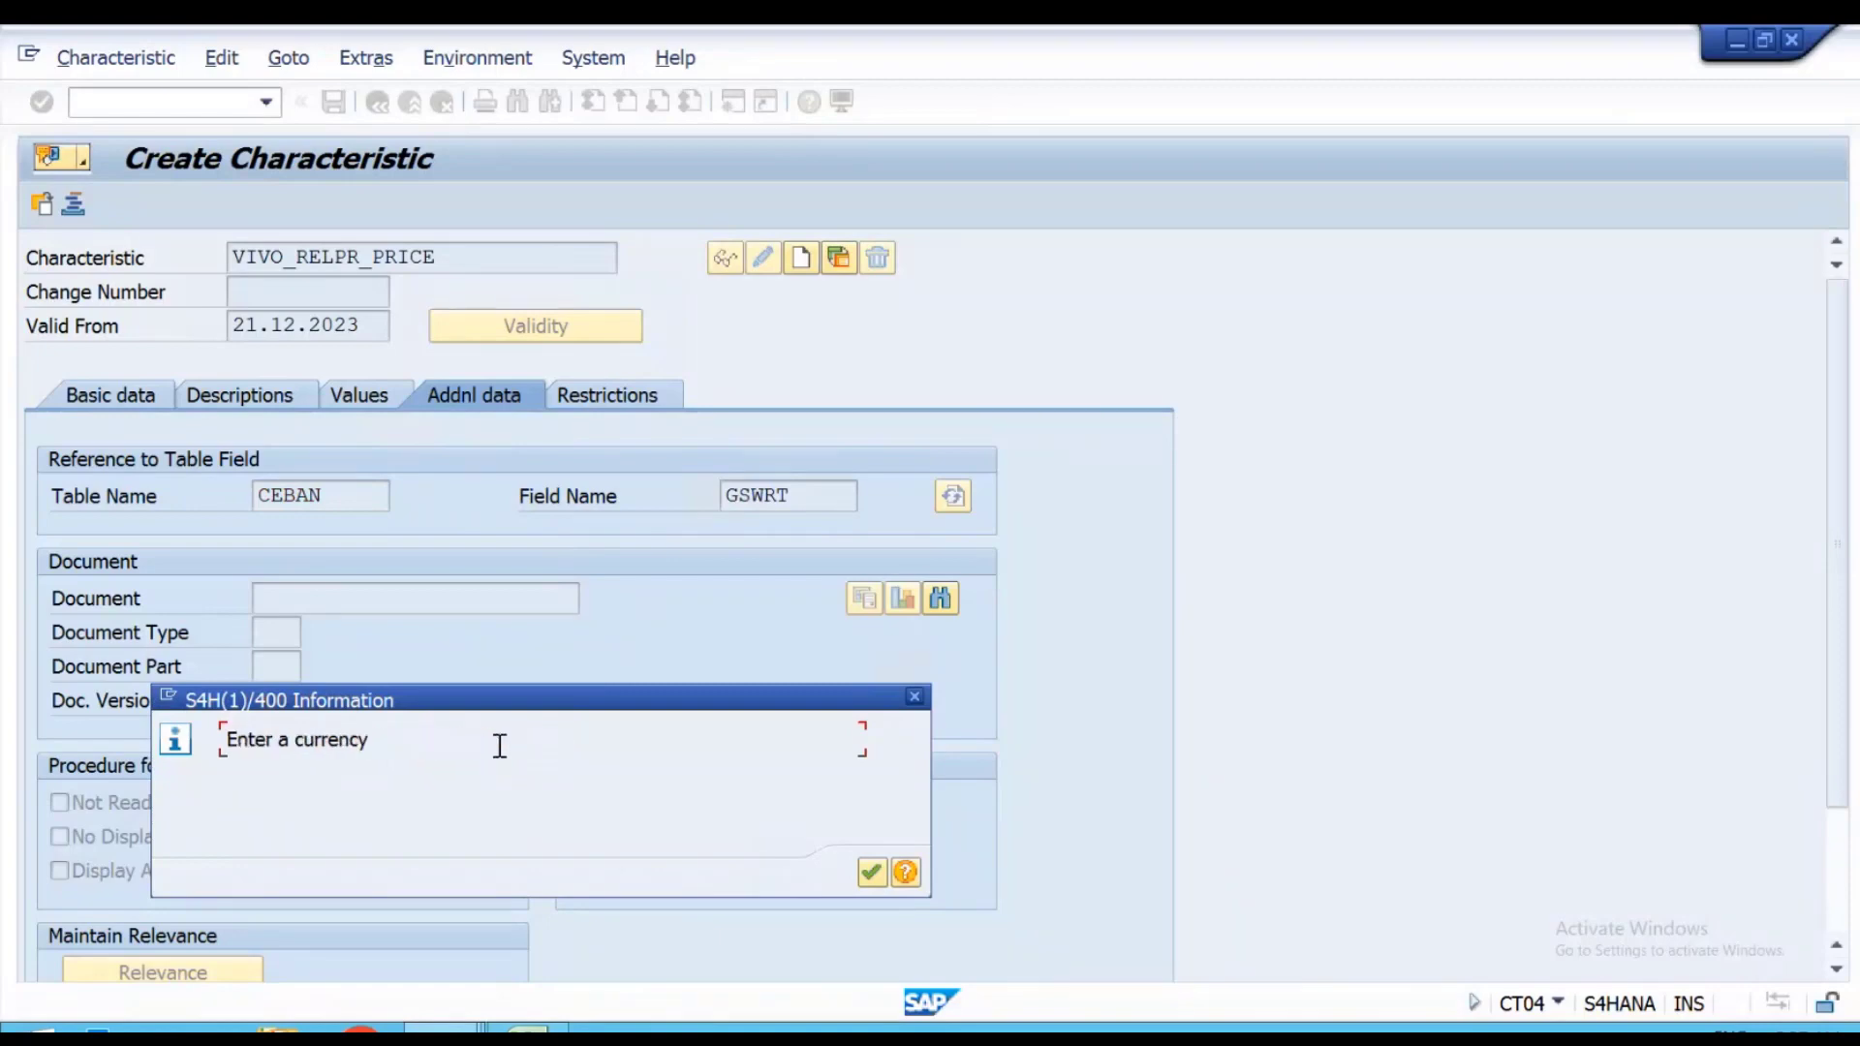
{"action": "key", "text": "Return"}
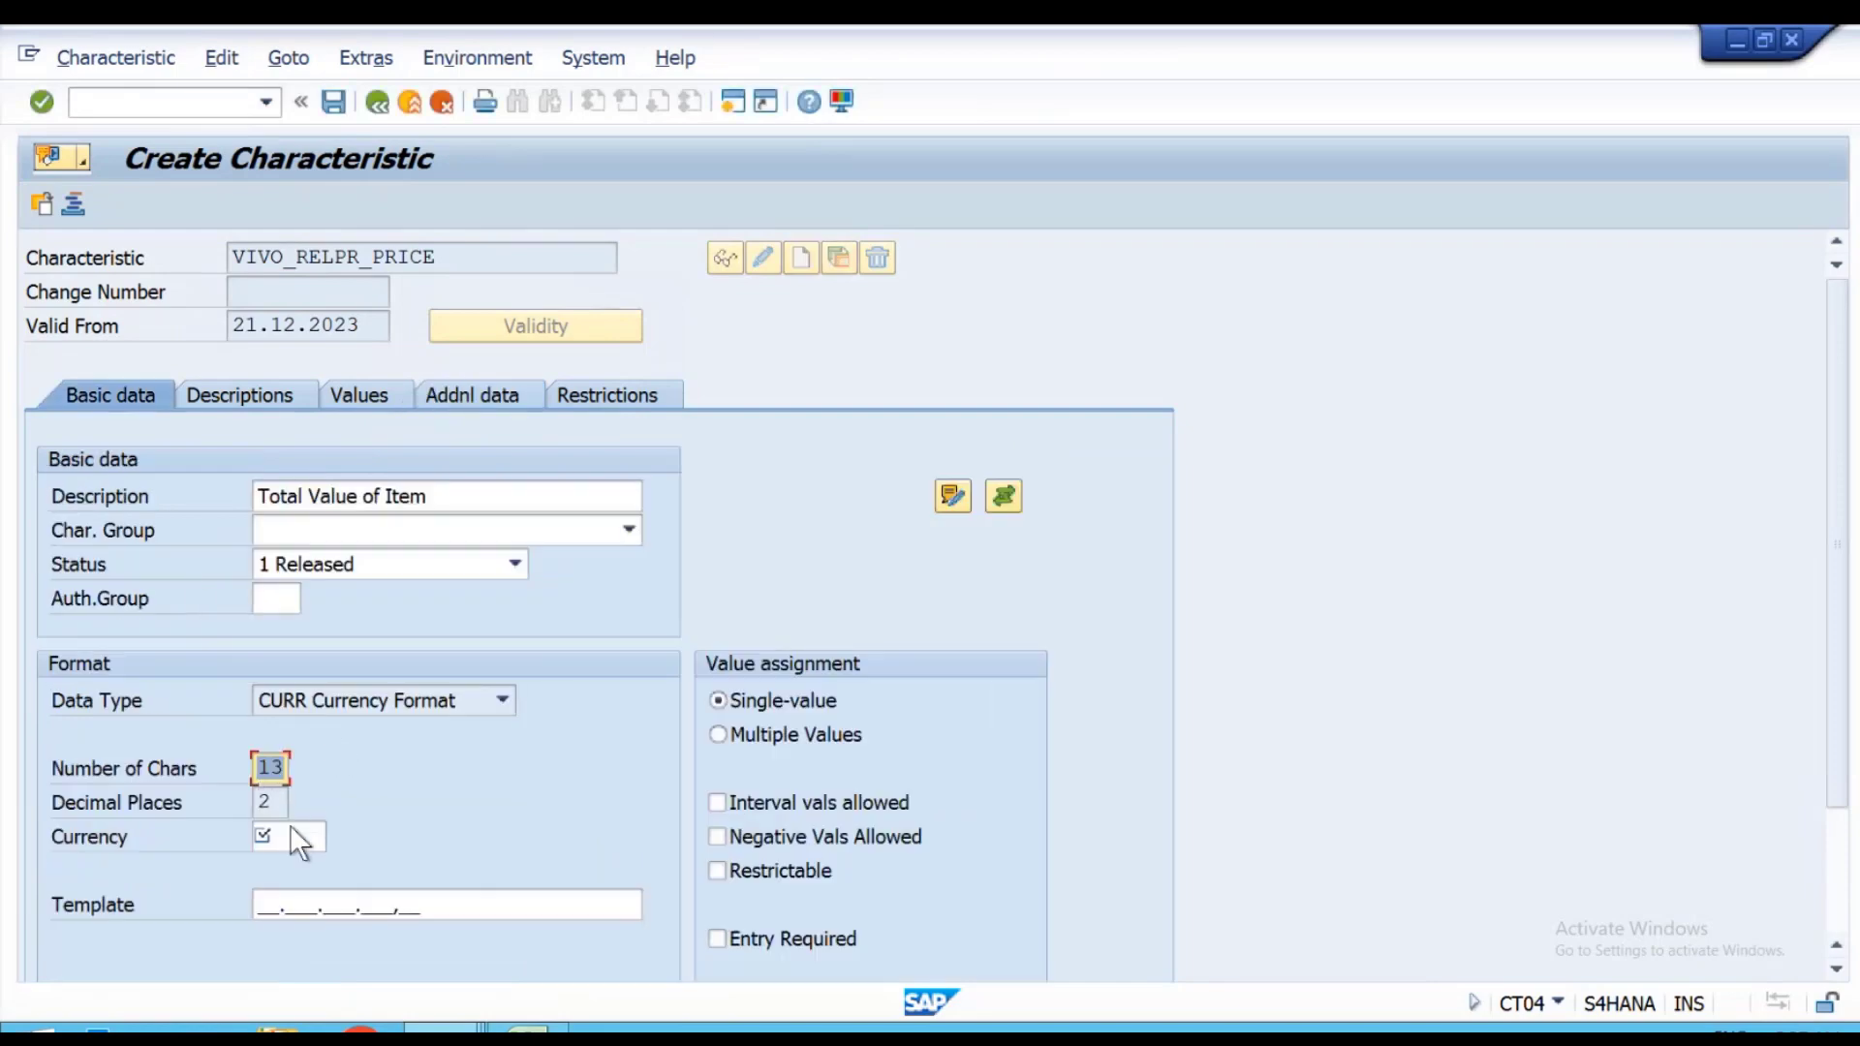
Set the characteristic's currency to USD and its value assignment to Multiple Values with interval values allowed.
{"action": "left_click", "coordinate": [290, 833]}
{"action": "type", "text": "USD"}
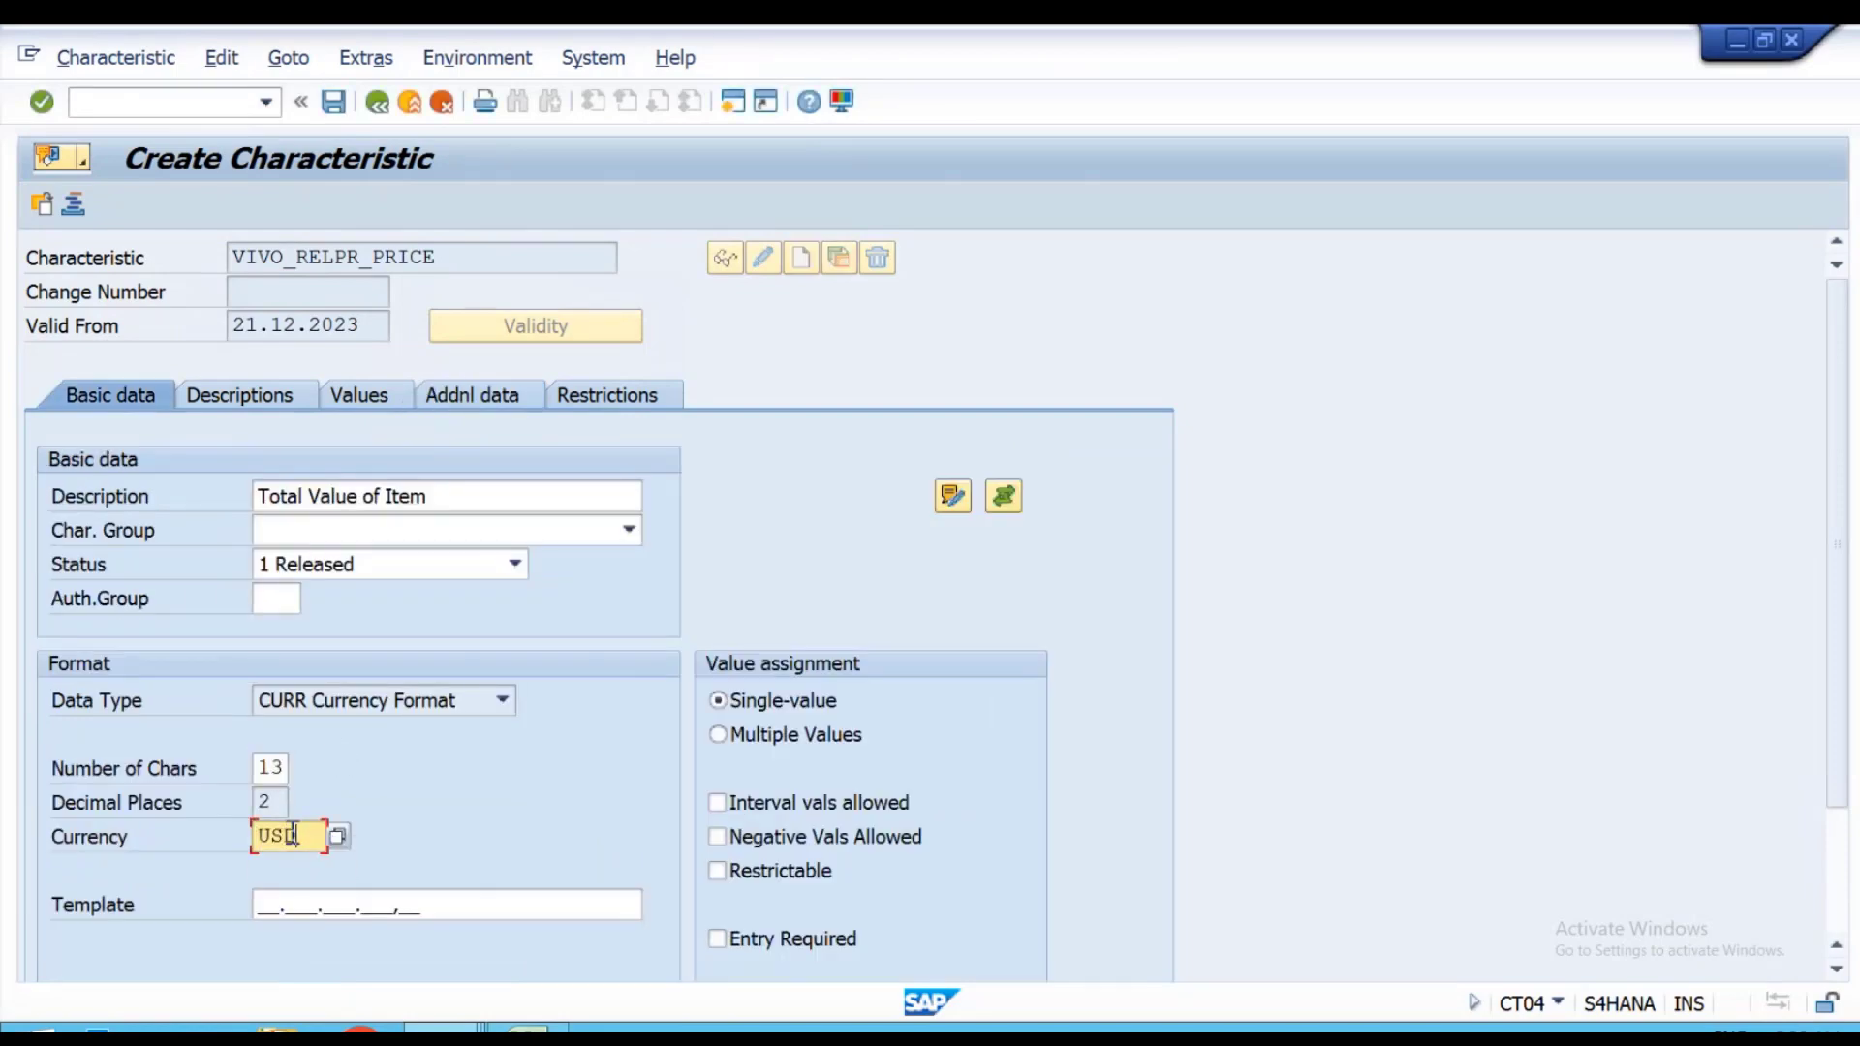
{"action": "key", "text": "Return"}
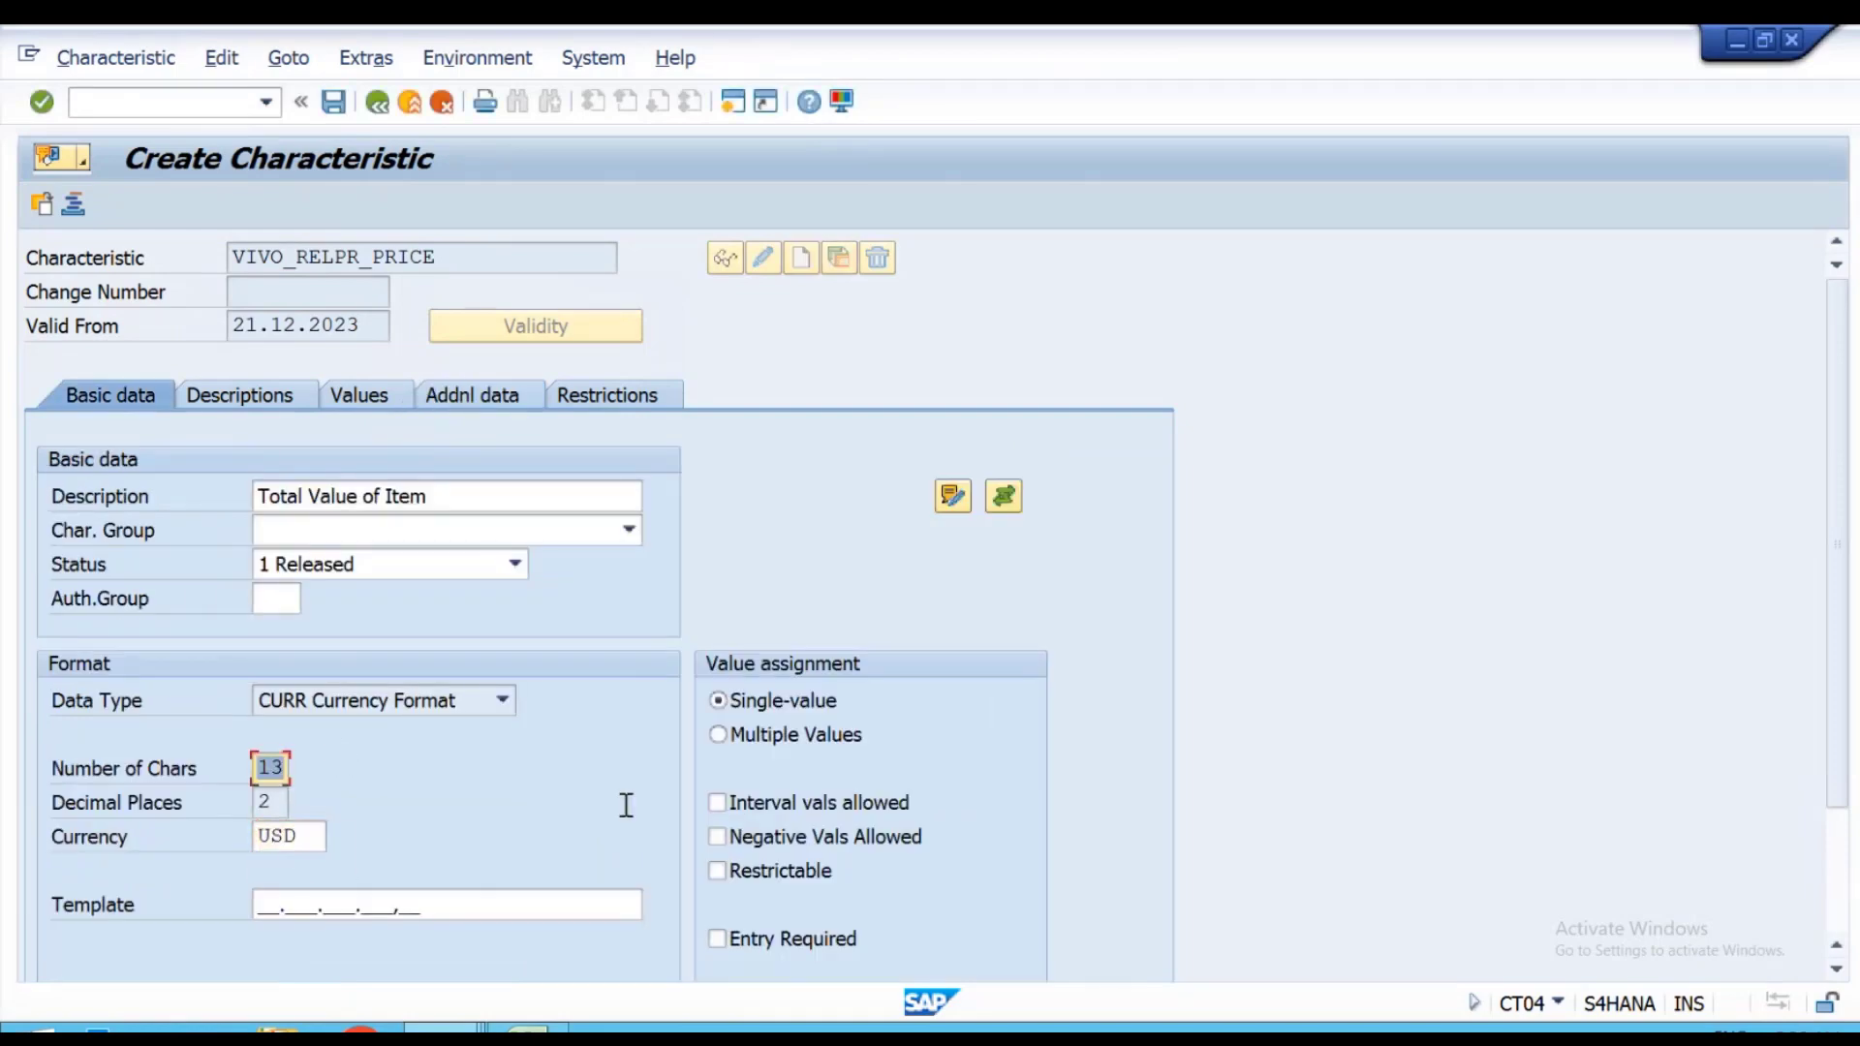
{"action": "left_click", "coordinate": [742, 740]}
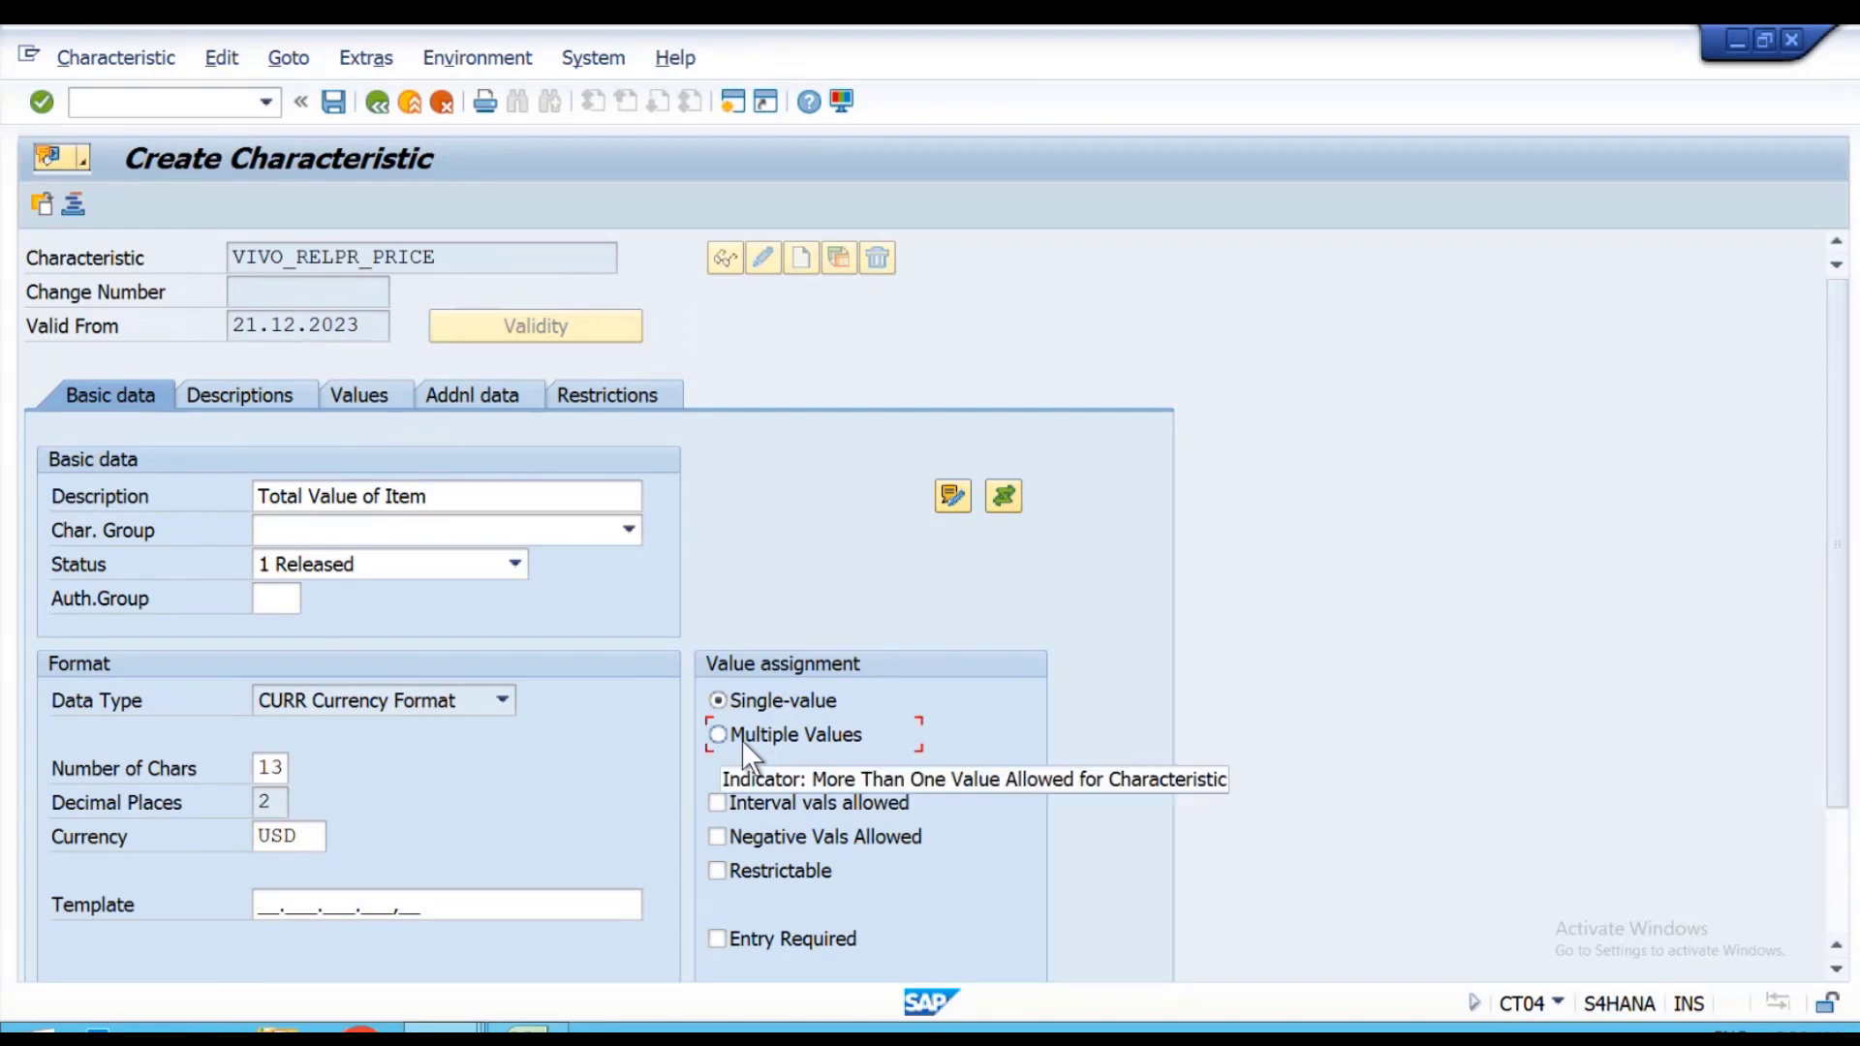
{"action": "left_click", "coordinate": [719, 806]}
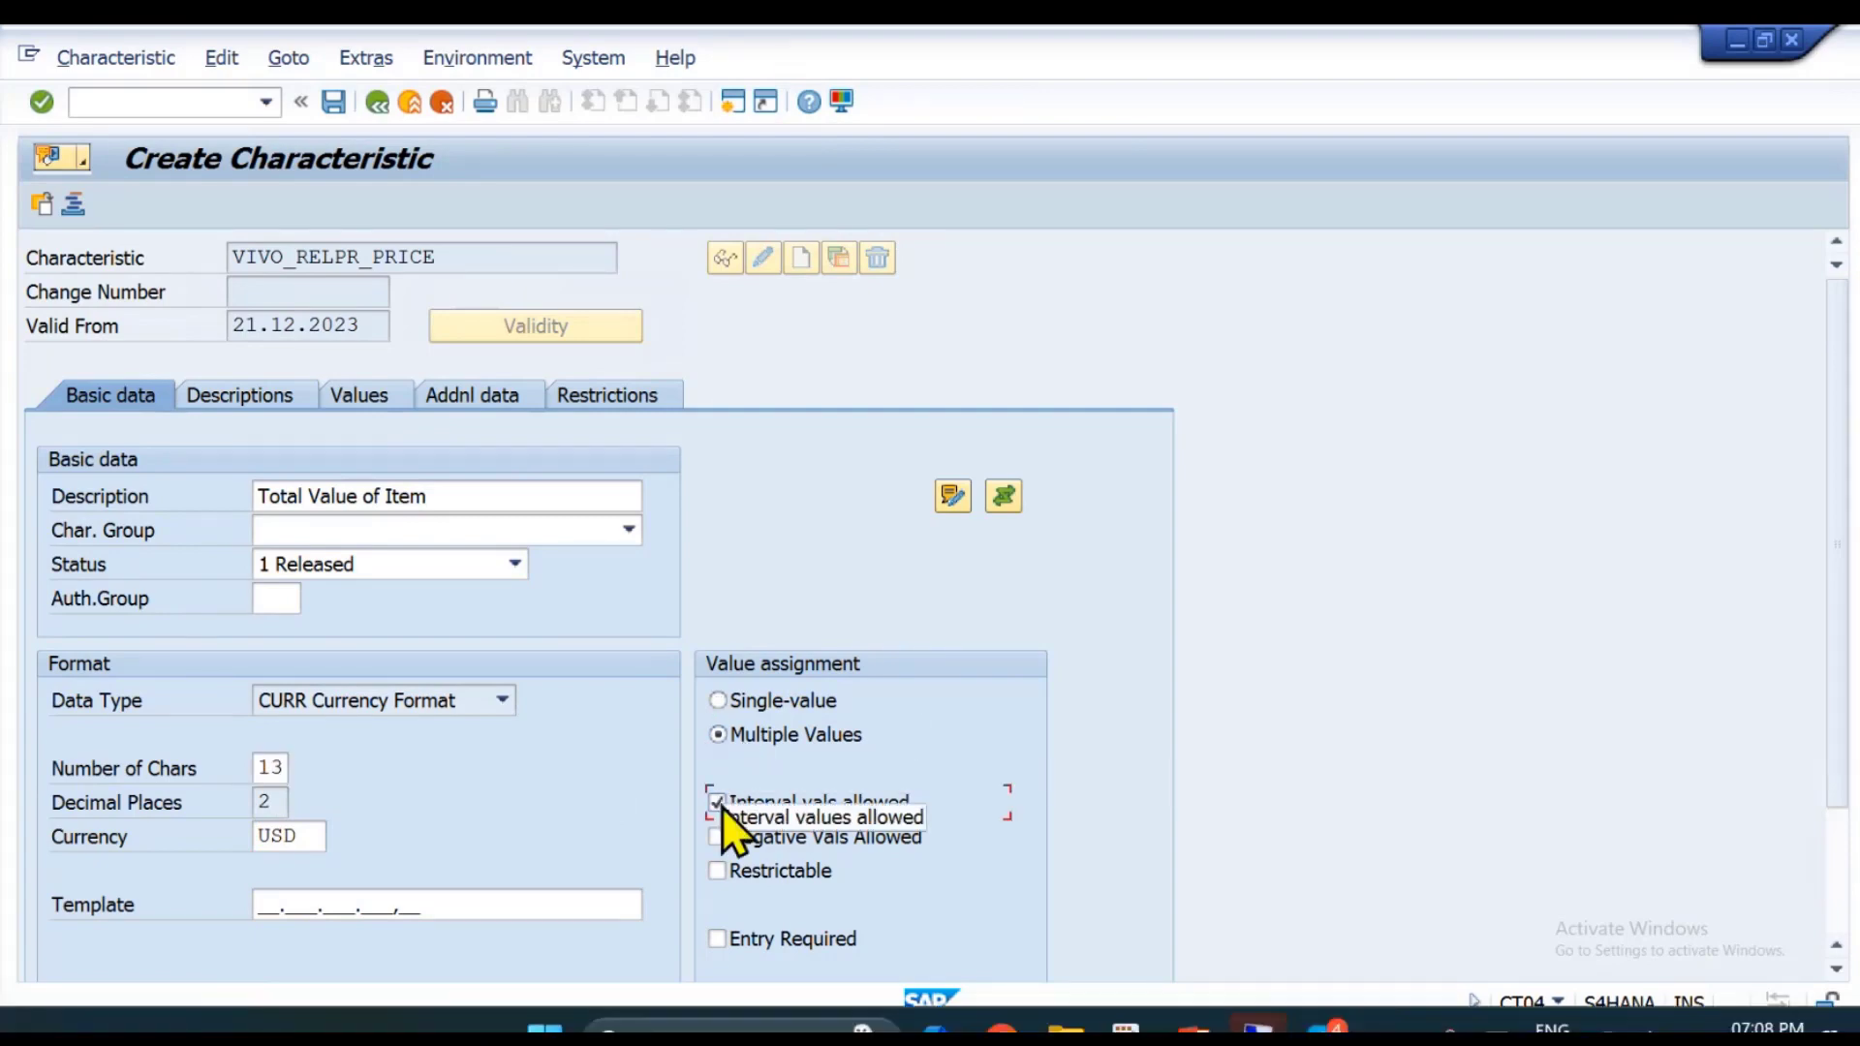
Switch to the presentation and review the release strategy slide's approval levels and value ranges.
{"action": "key", "text": "super+Tab"}
{"action": "left_click", "coordinate": [973, 264]}
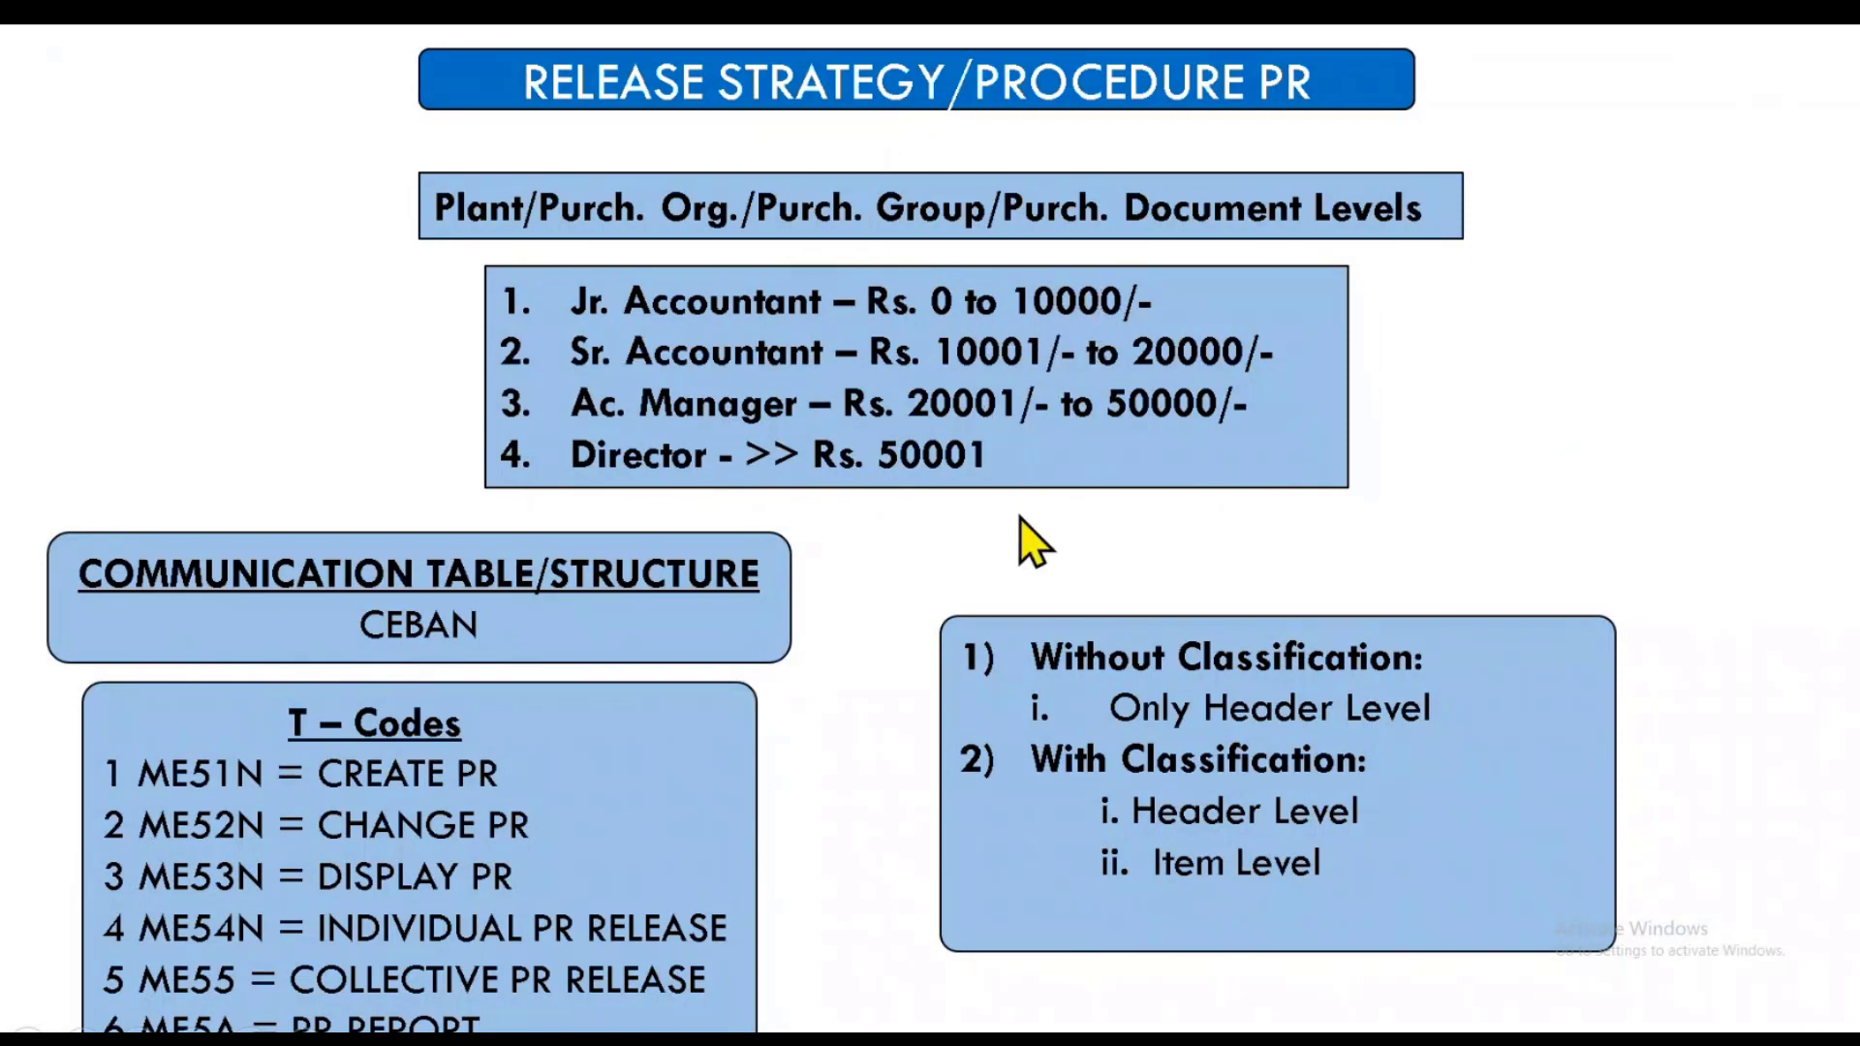
Switch back to SAP and check the allowed values of characteristic VIVO_RELPR_PRICE.
{"action": "key", "text": "alt+Tab"}
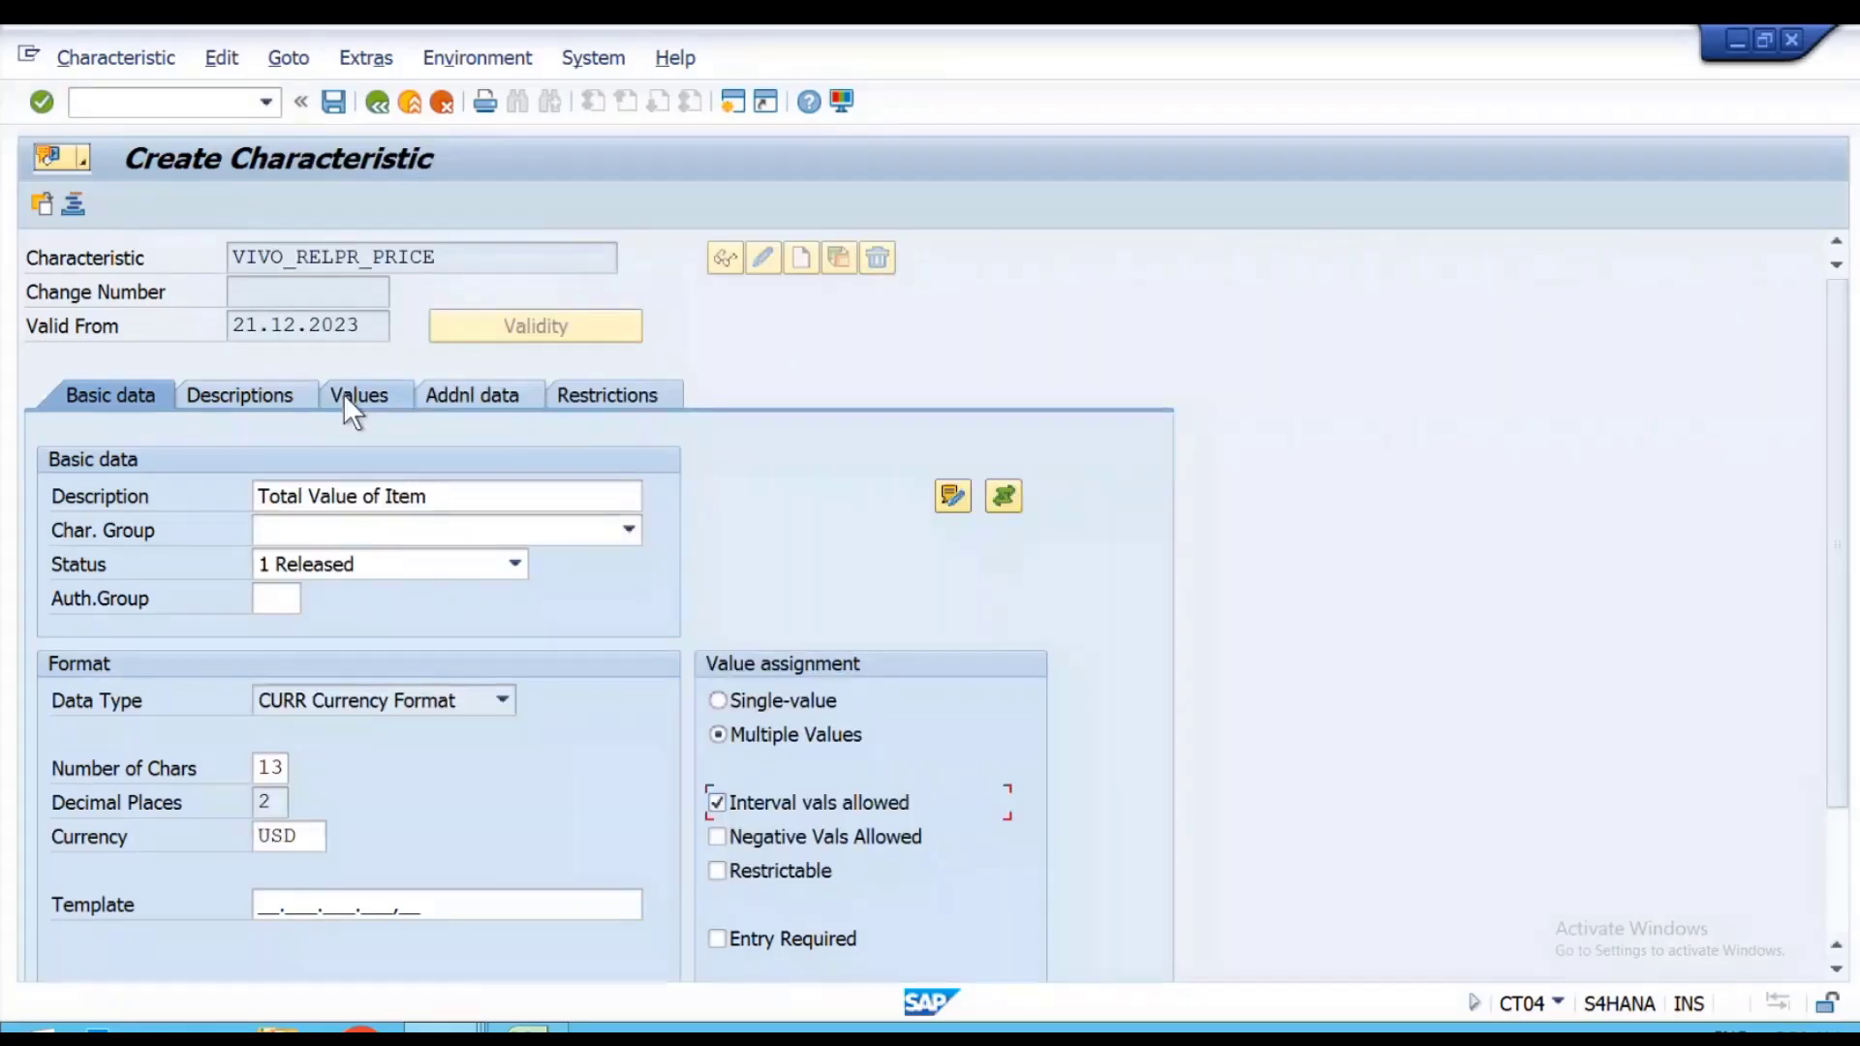
{"action": "left_click", "coordinate": [343, 393]}
{"action": "key", "text": "Return"}
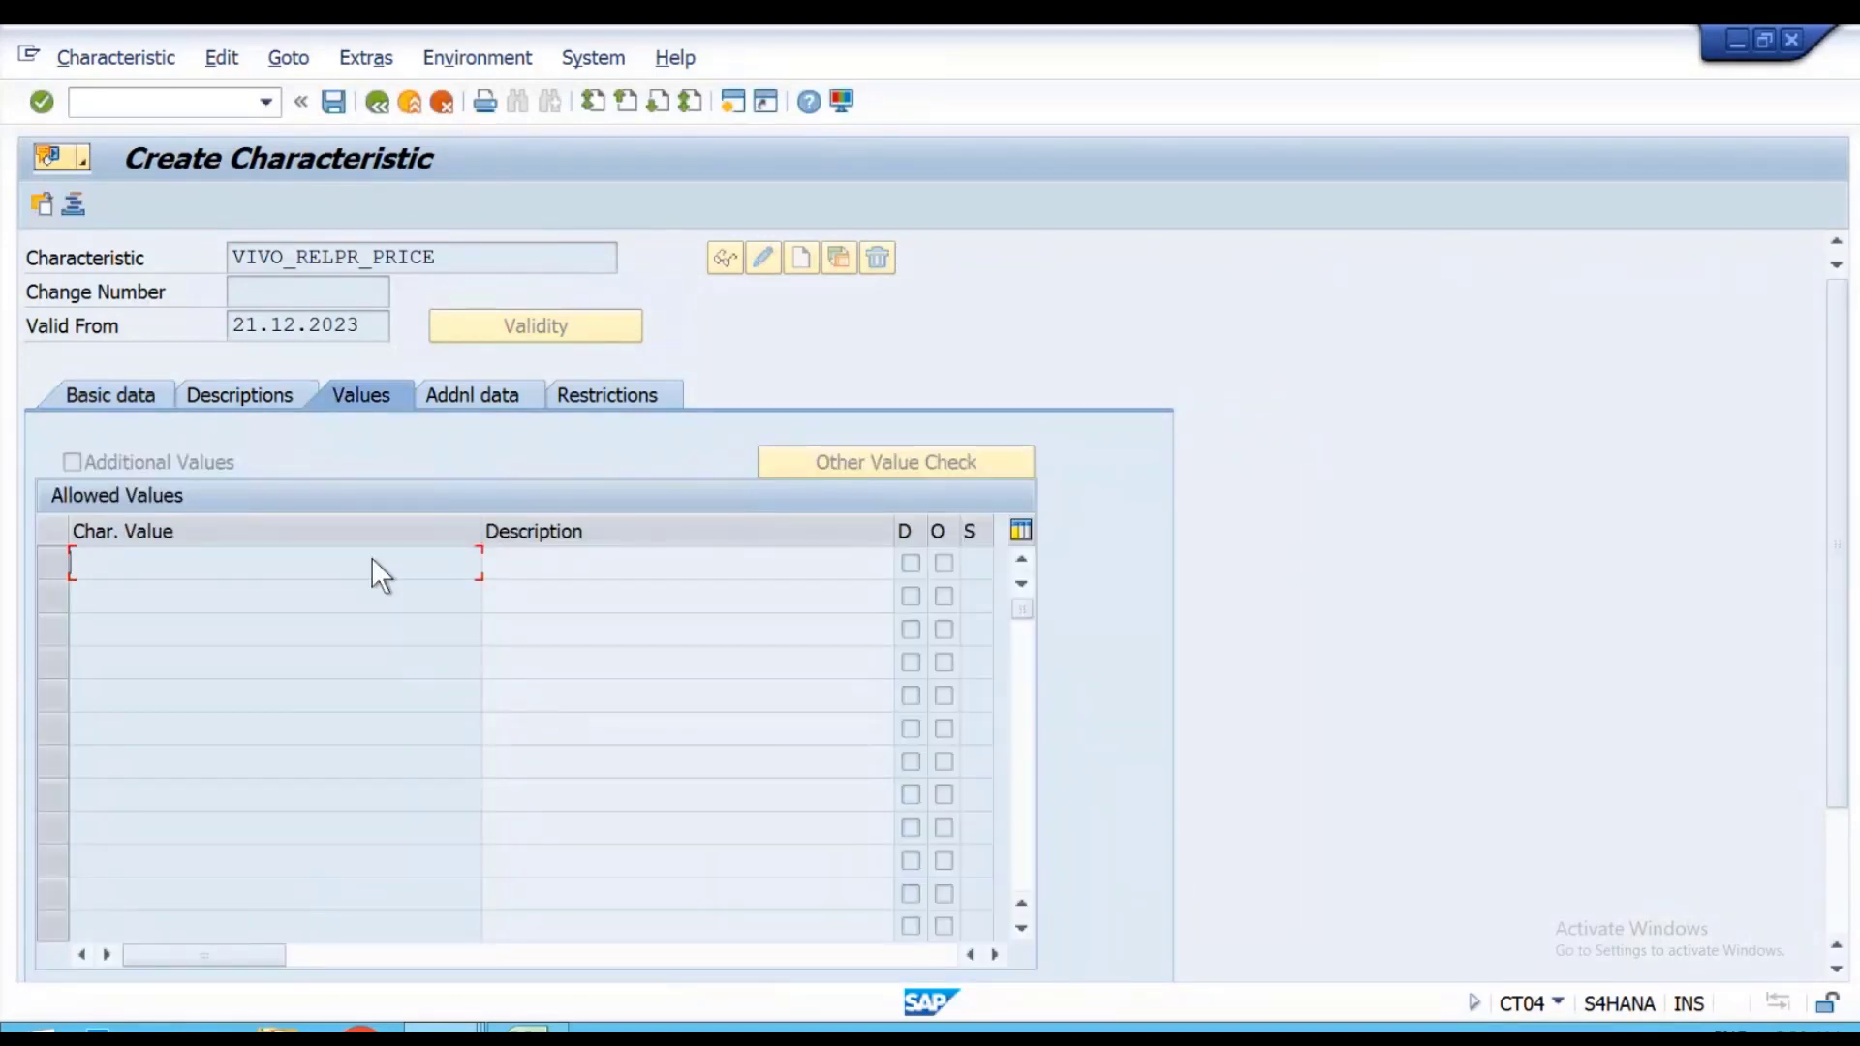
{"action": "left_click", "coordinate": [120, 391]}
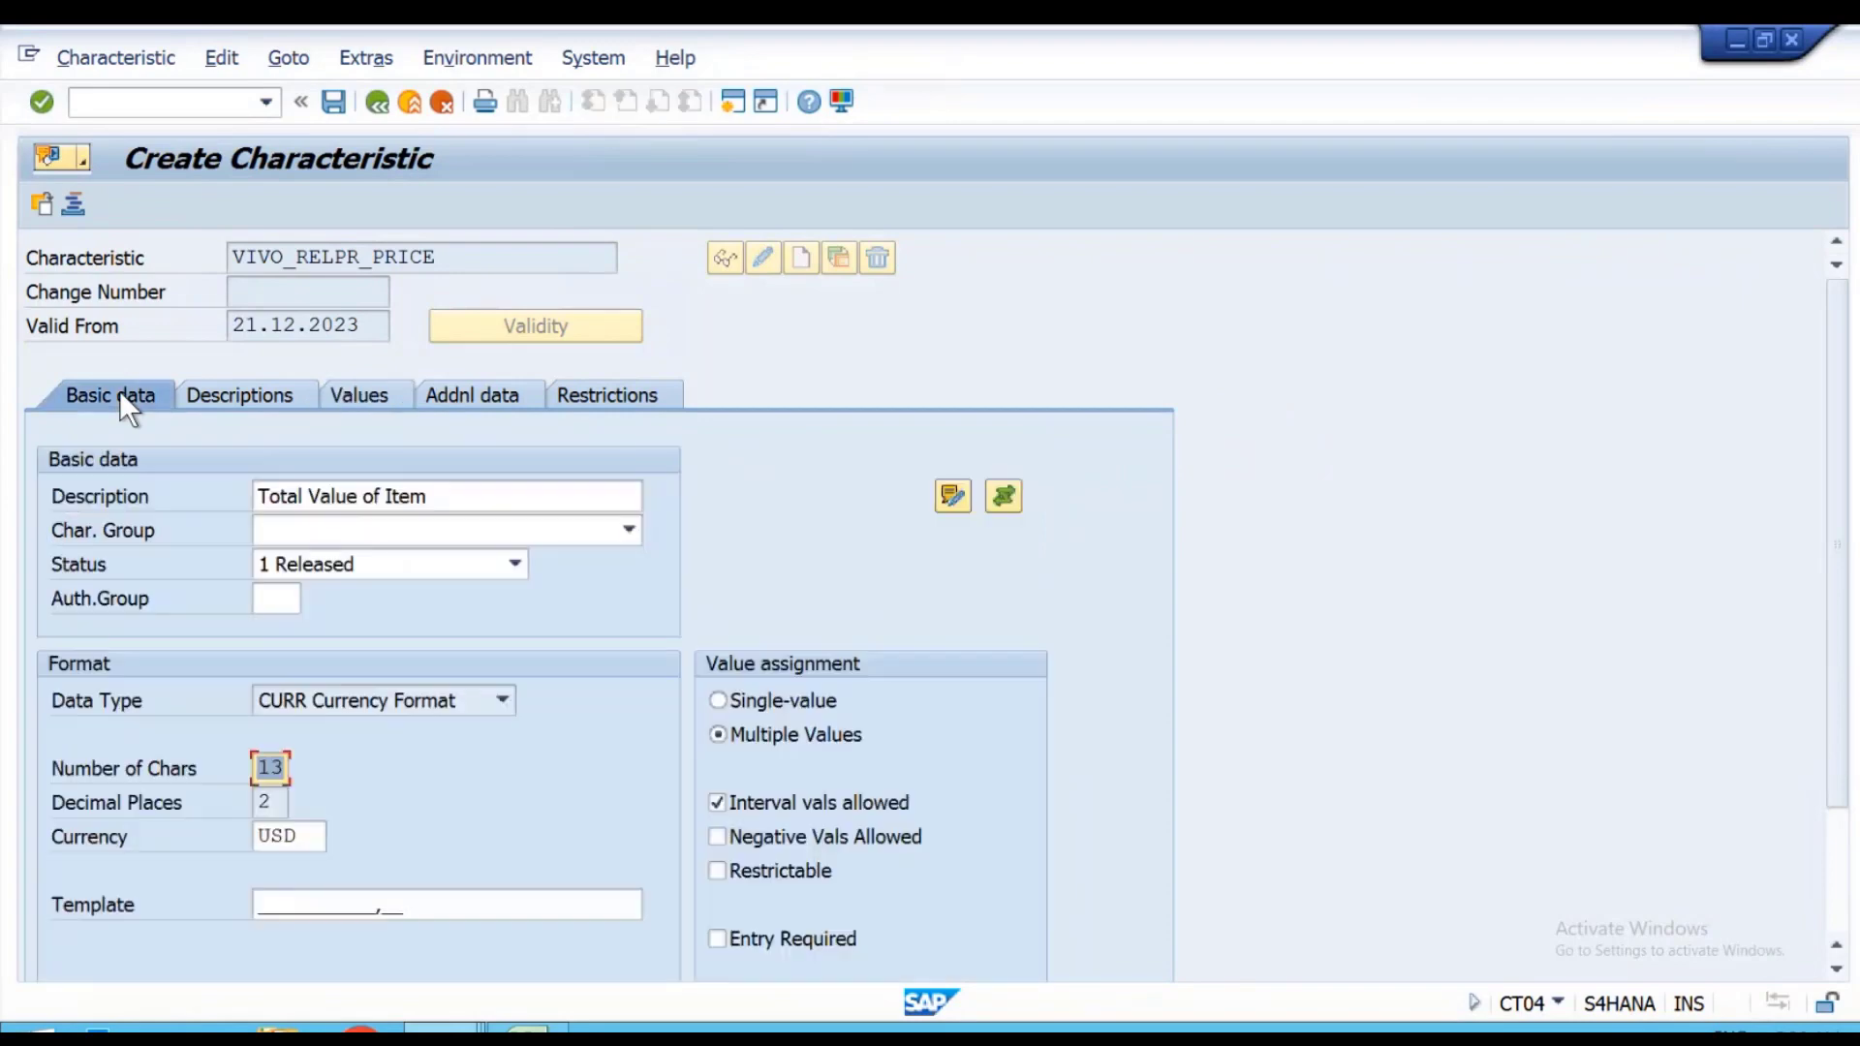
Replace the characteristic's description with its own name, VIVO_RELPR_PRICE, and save the characteristic.
{"action": "left_click_drag", "start_coordinate": [44, 516], "coordinate": [4, 501]}
{"action": "type", "text": "GSWRT"}
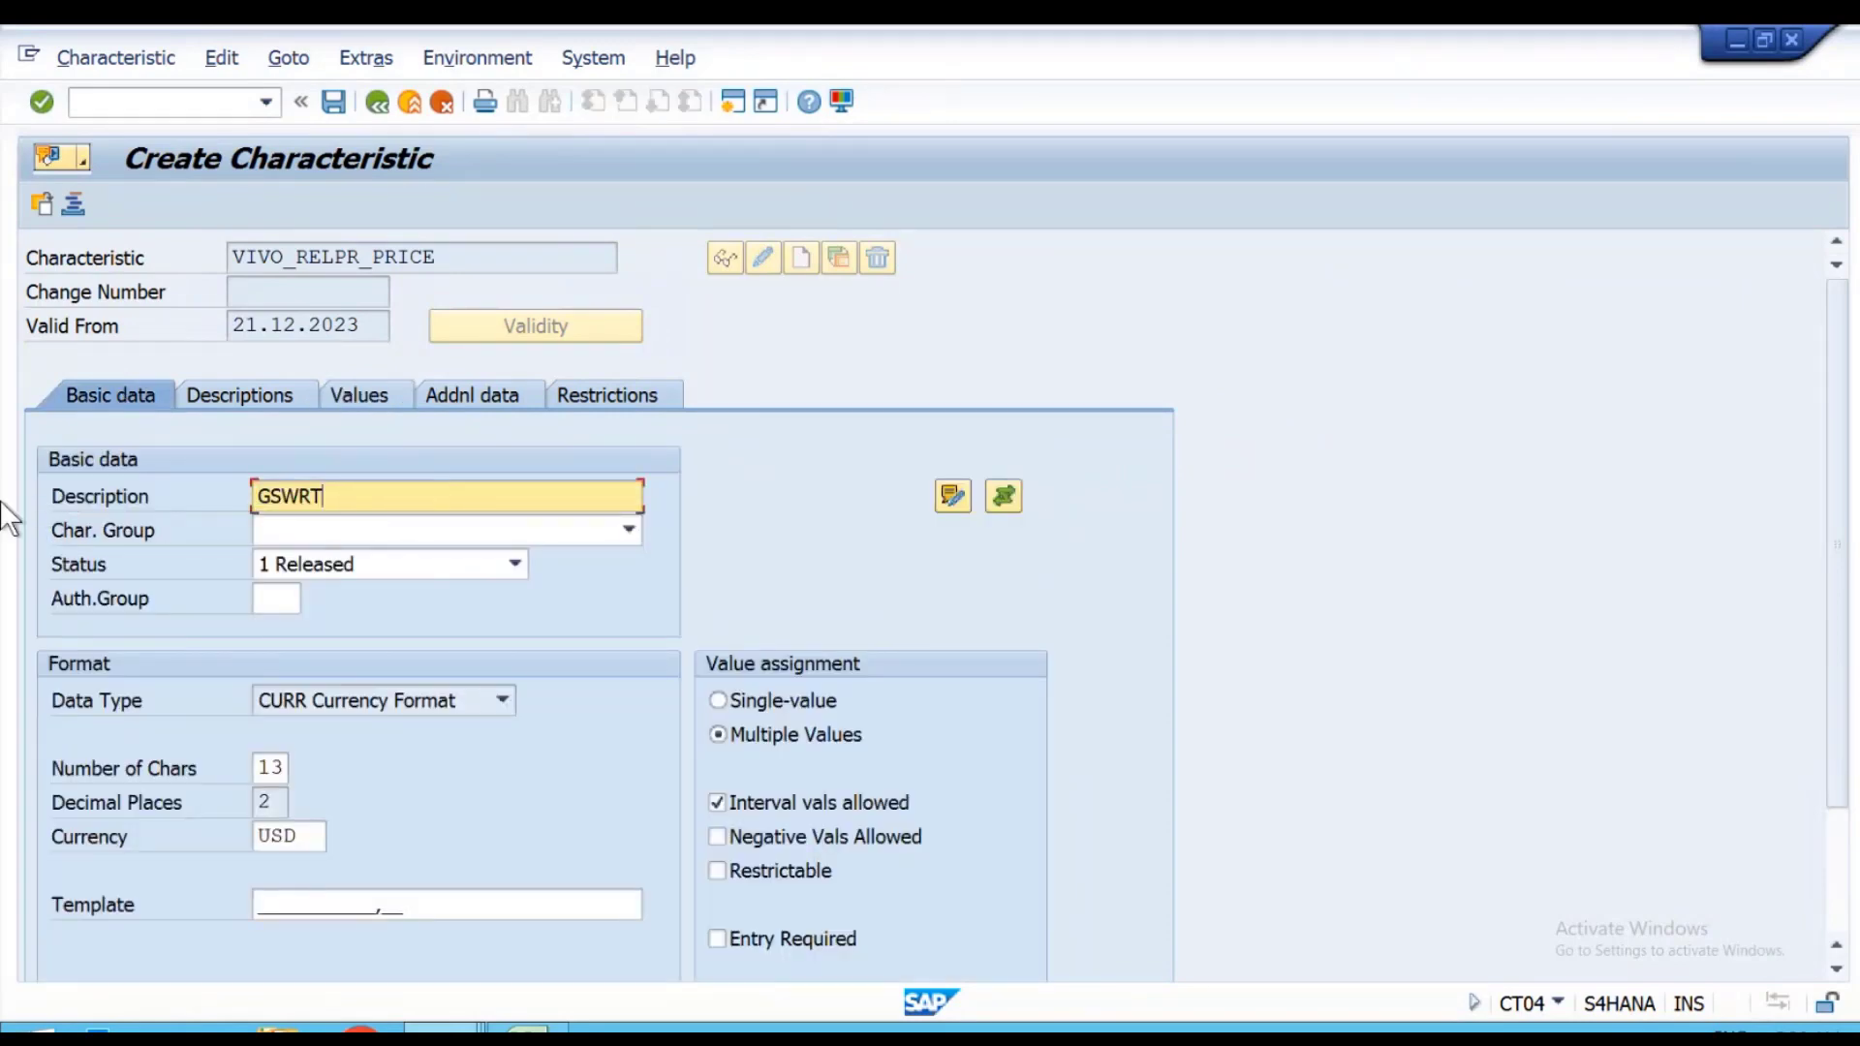
{"action": "left_click_drag", "start_coordinate": [447, 255], "coordinate": [234, 258]}
{"action": "key", "text": "ctrl+c"}
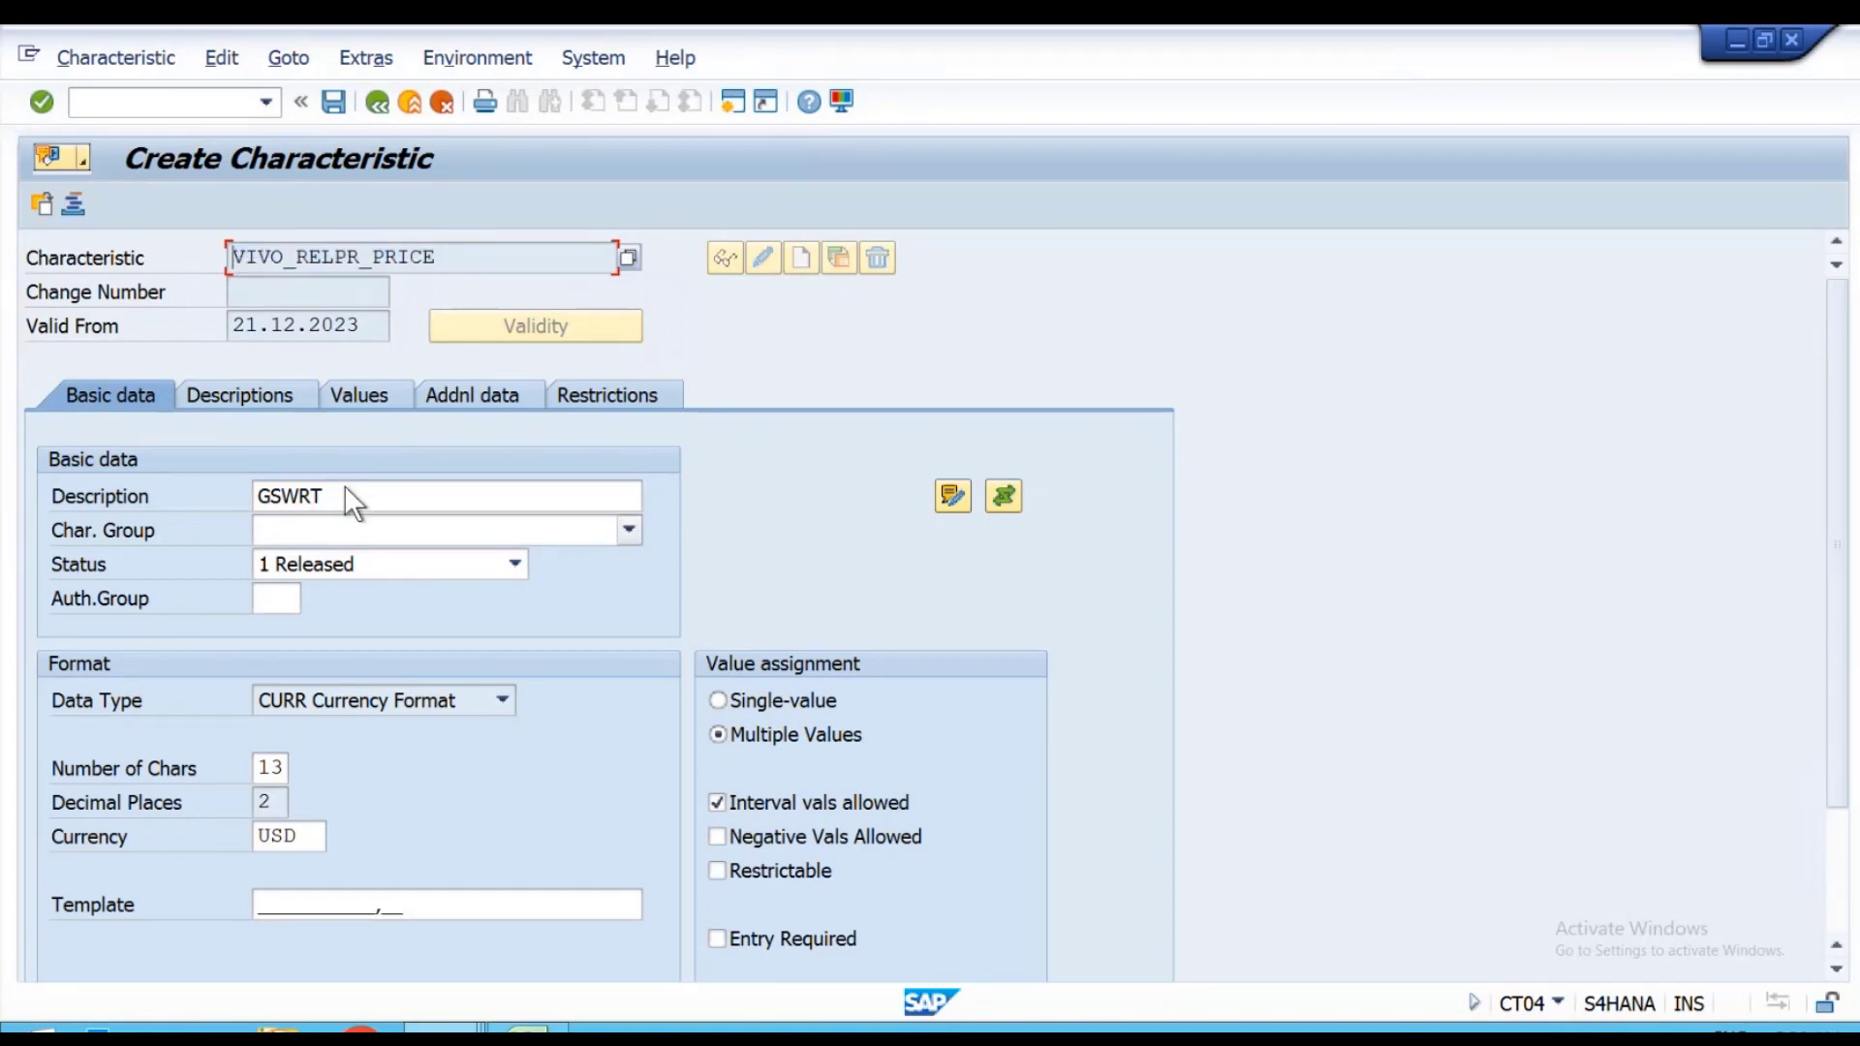
{"action": "left_click_drag", "start_coordinate": [345, 489], "coordinate": [8, 499]}
{"action": "key", "text": "ctrl+v"}
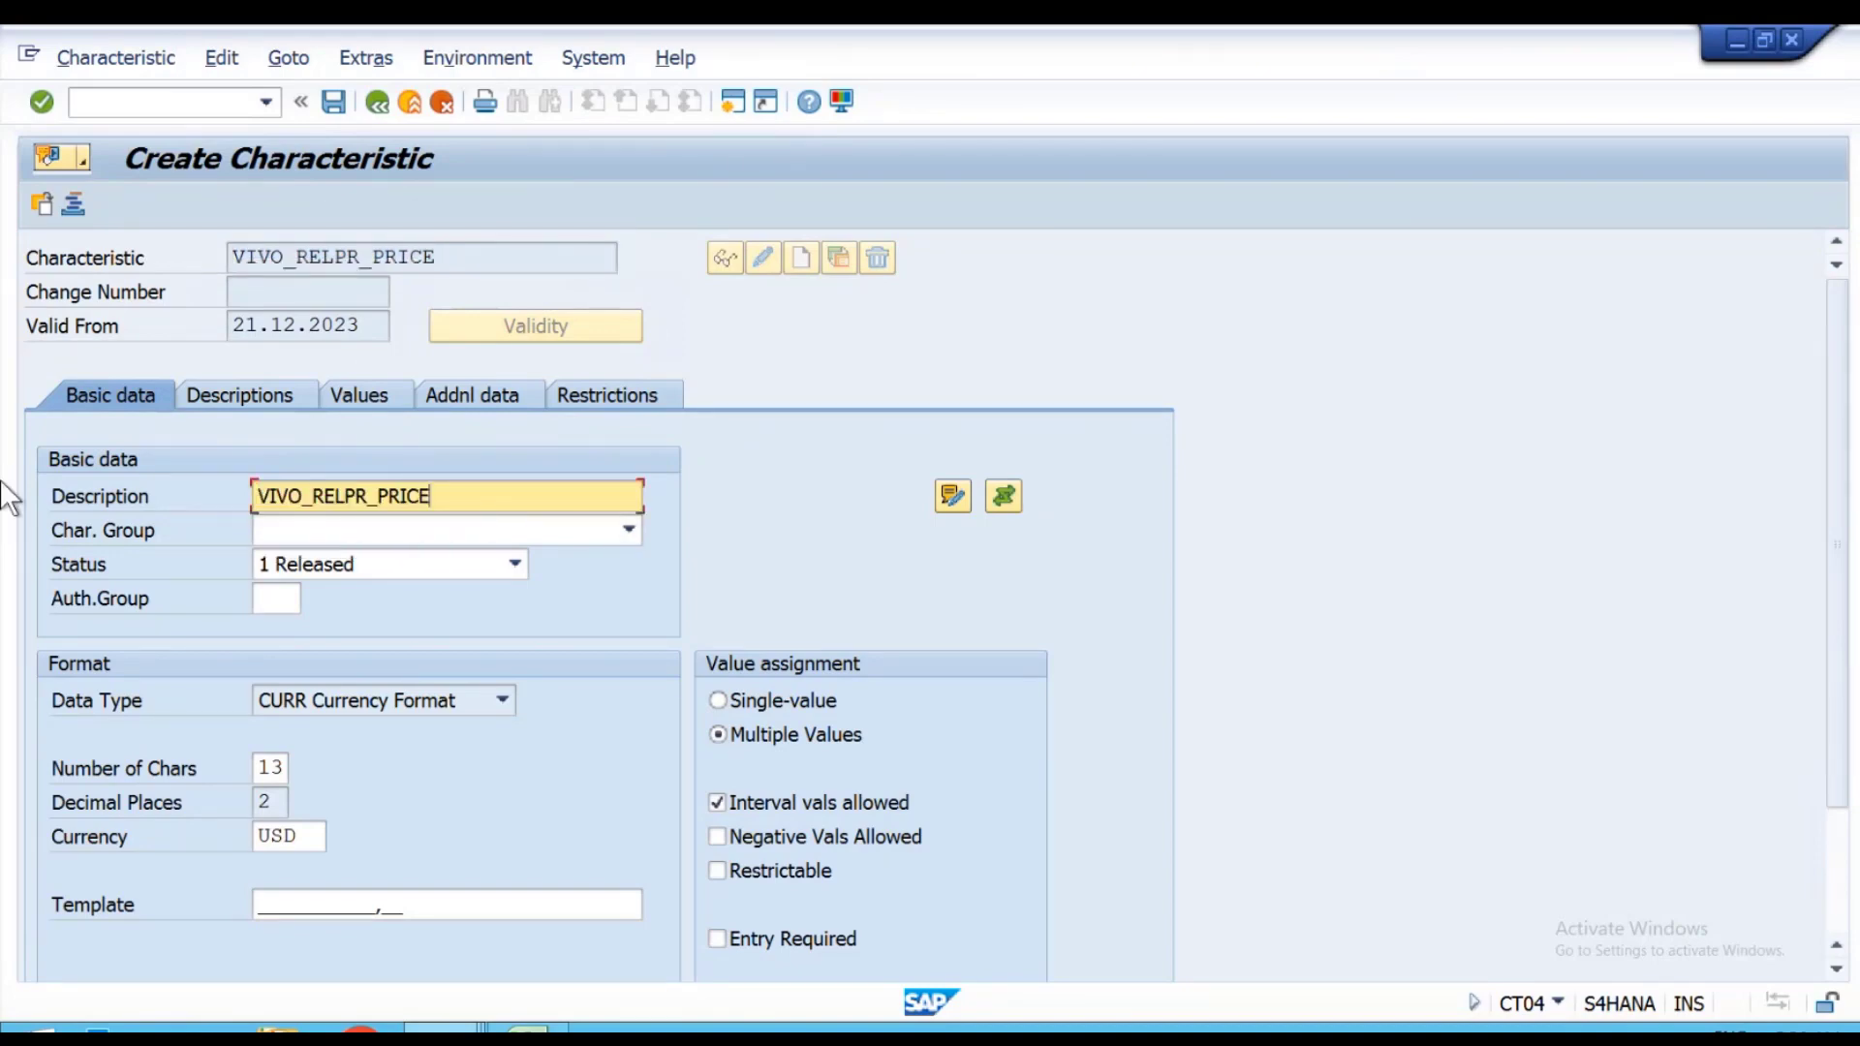
{"action": "key", "text": "ctrl+s"}
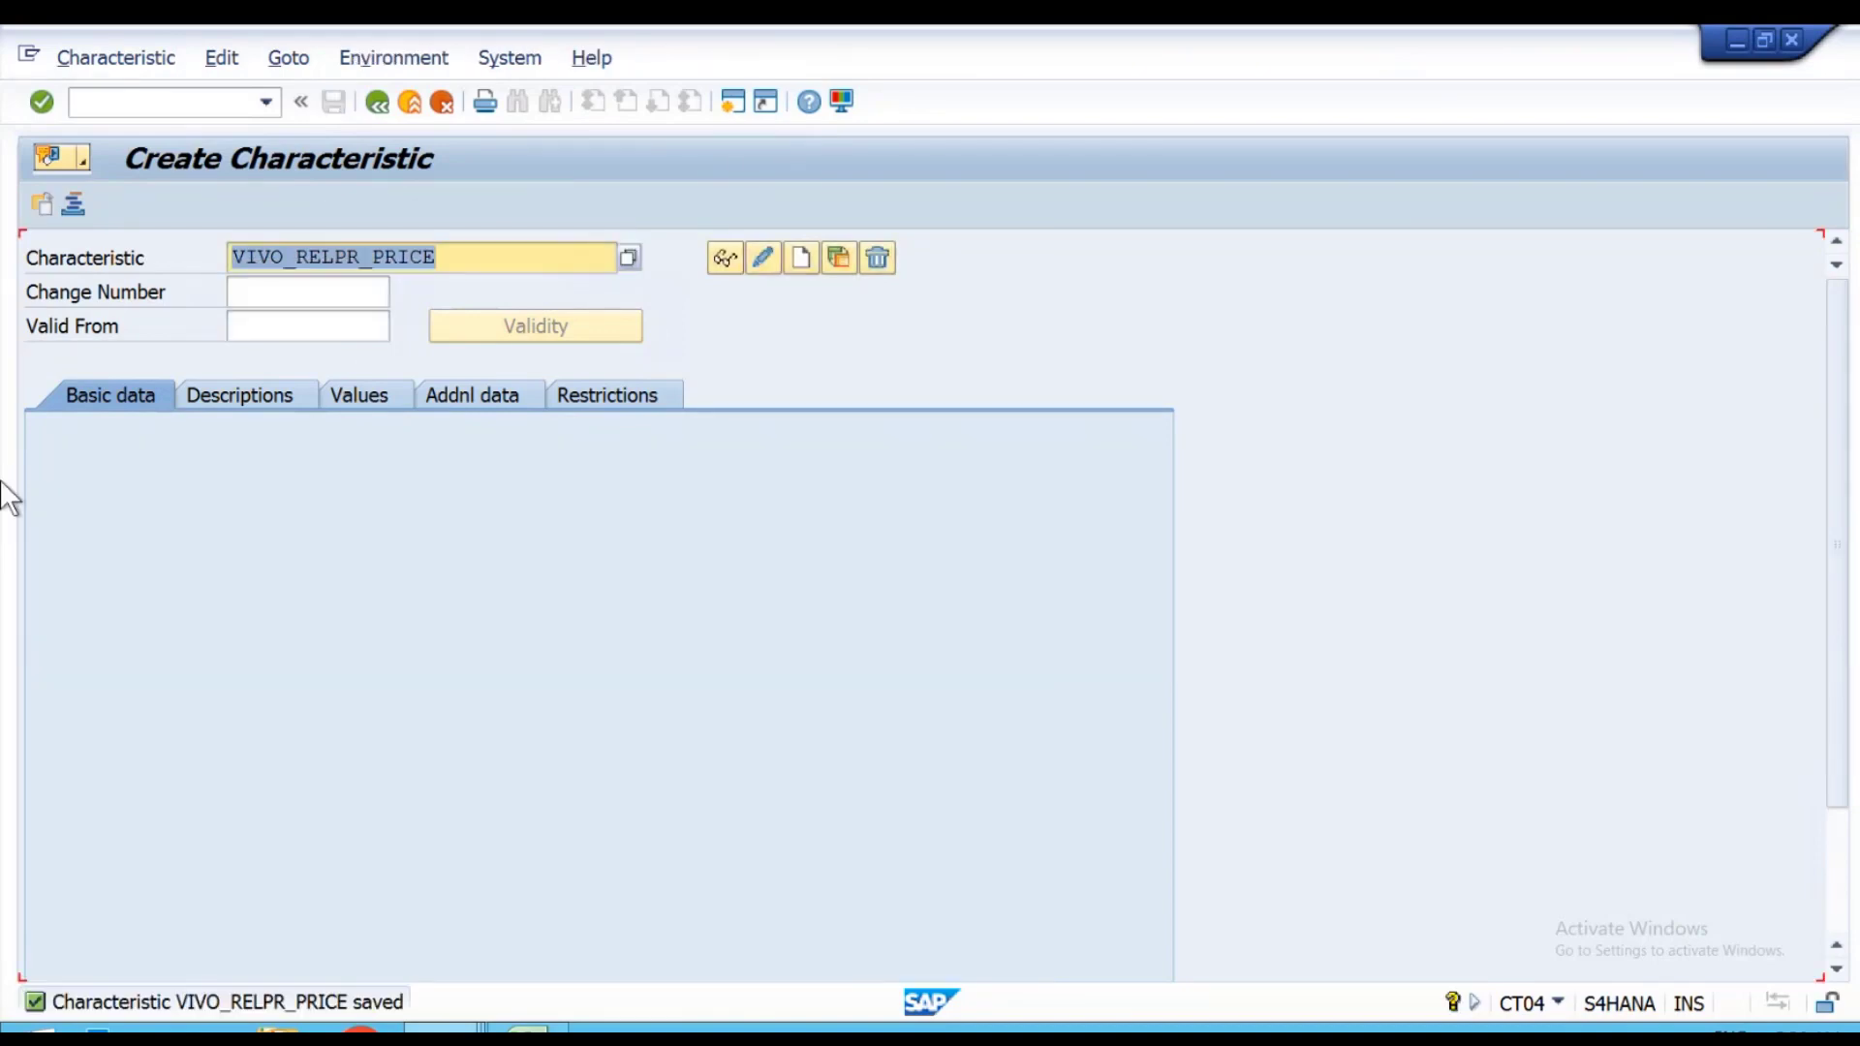
Switch to the IM_SESSION Excel workbook and record VIVO_RELPR_PRICE in cell B12 beside the CHAR label.
{"action": "key", "text": "alt+Tab"}
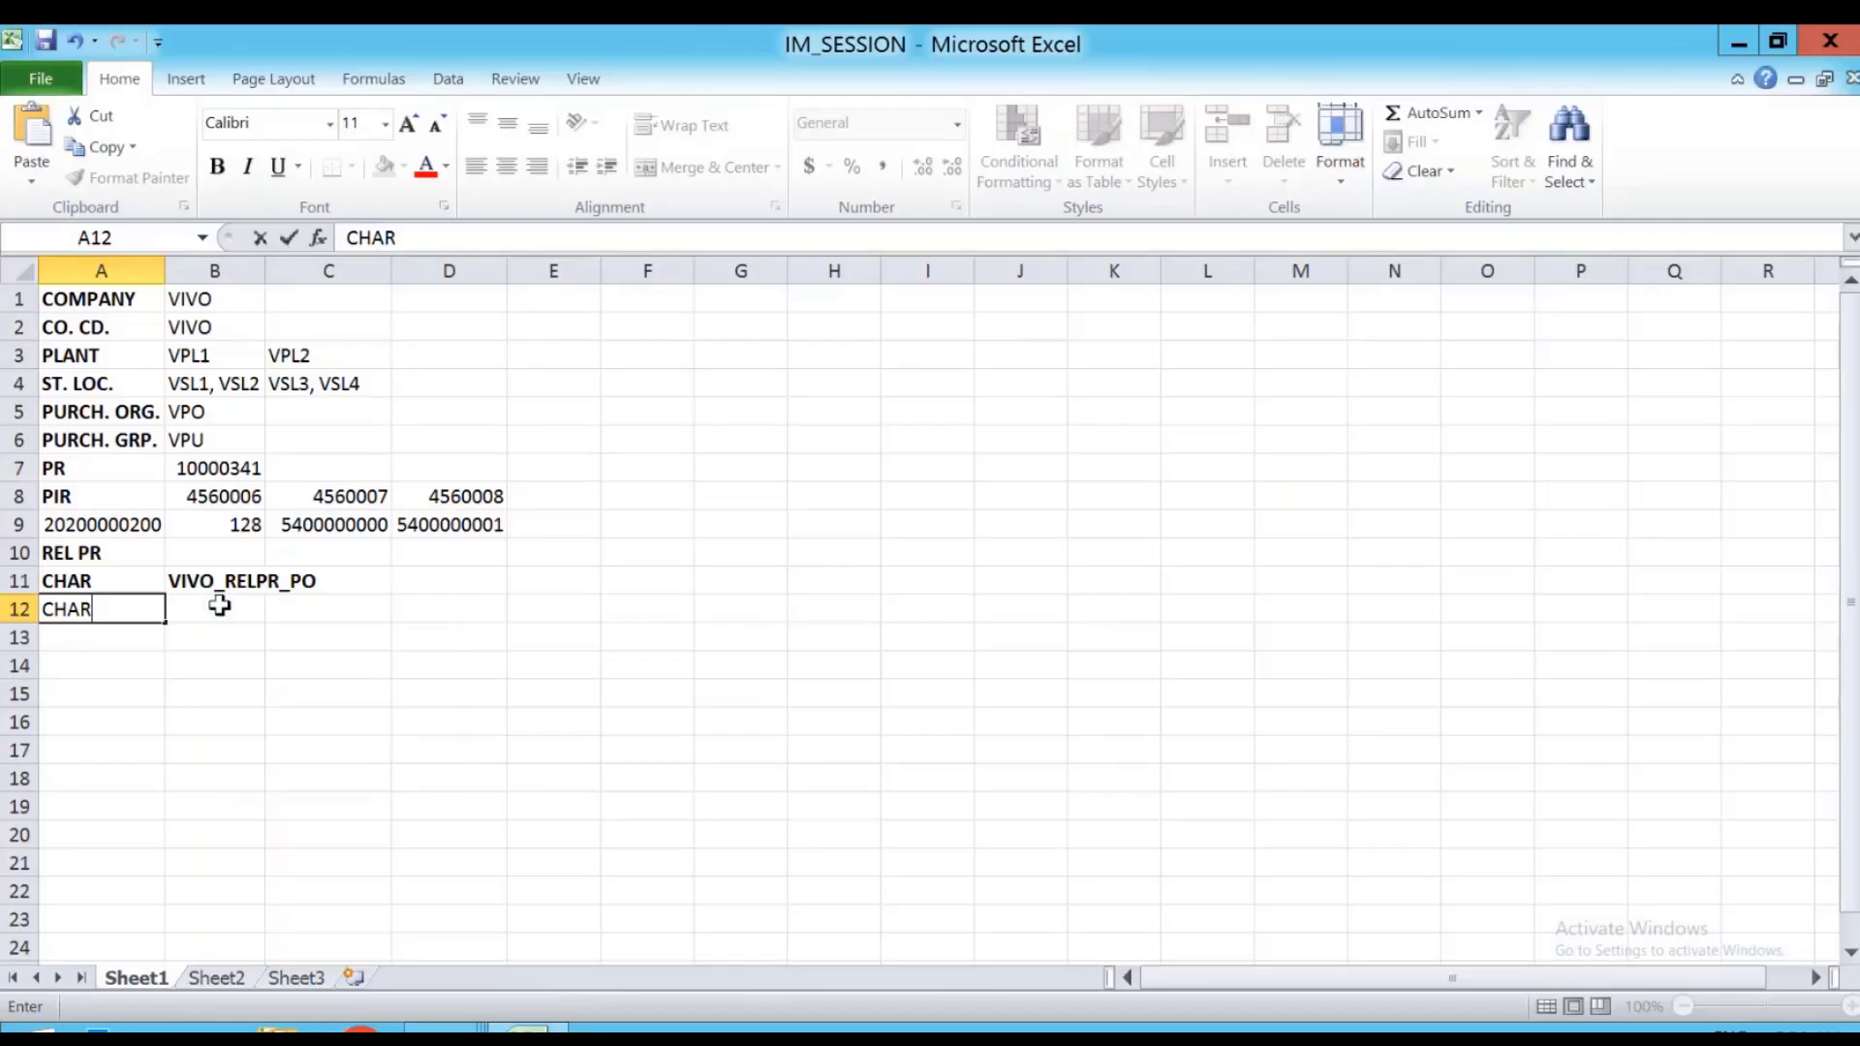
{"action": "left_click", "coordinate": [215, 602]}
{"action": "key", "text": "ctrl+v"}
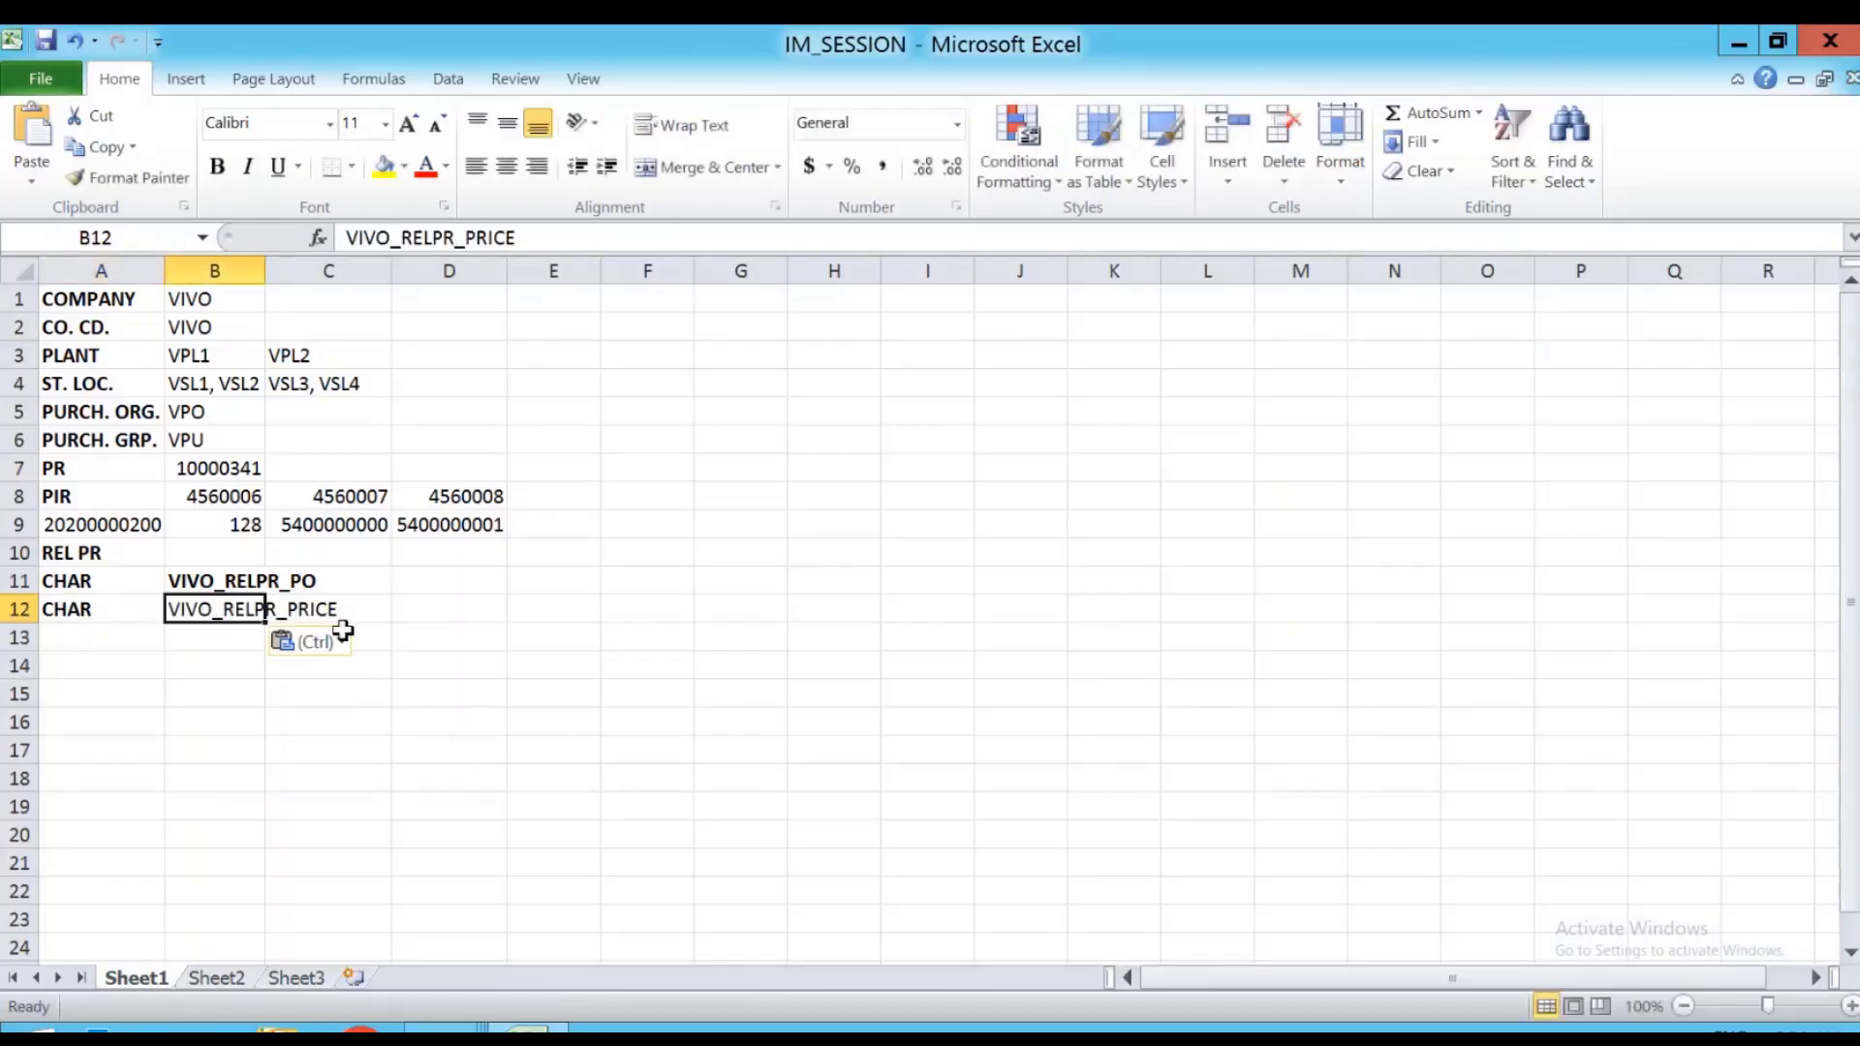
Return to SAP, leave the characteristic, open the Edit Classes activity and enter VIVO_CLASSPR as the class name.
{"action": "key", "text": "alt+Tab"}
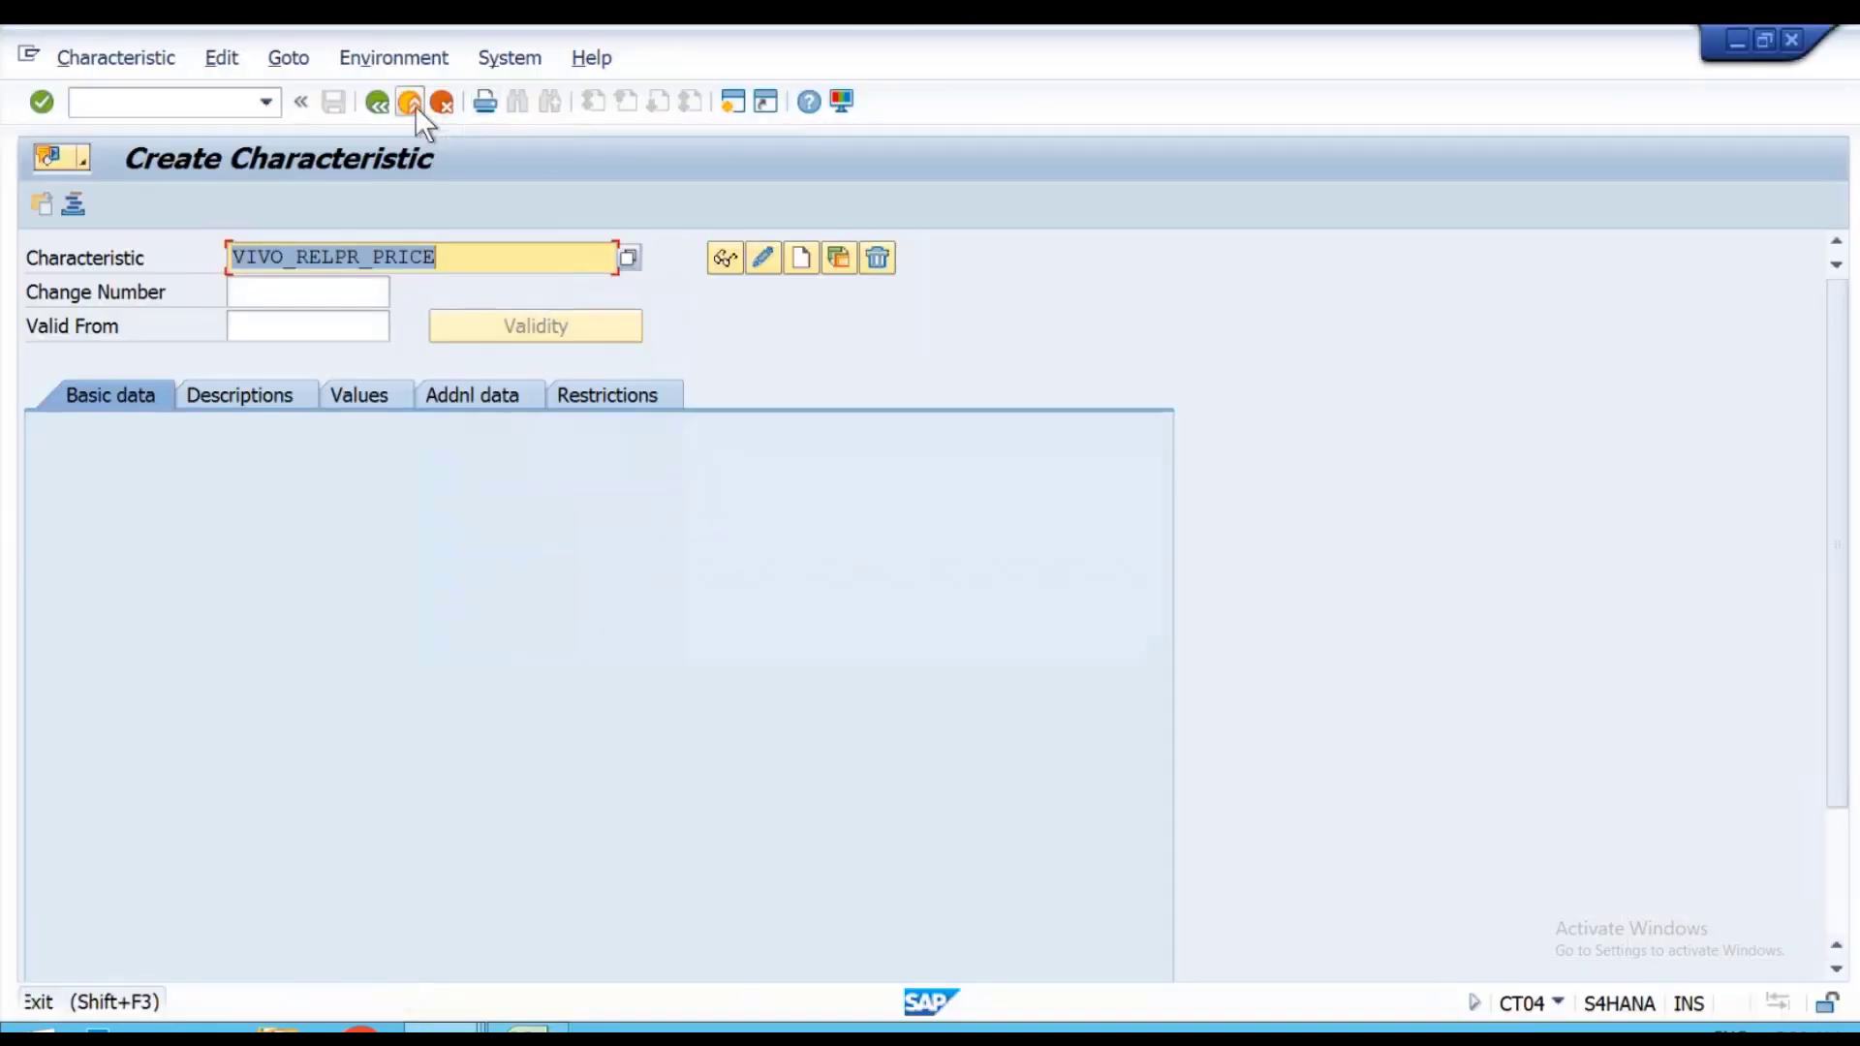
{"action": "left_click", "coordinate": [410, 102]}
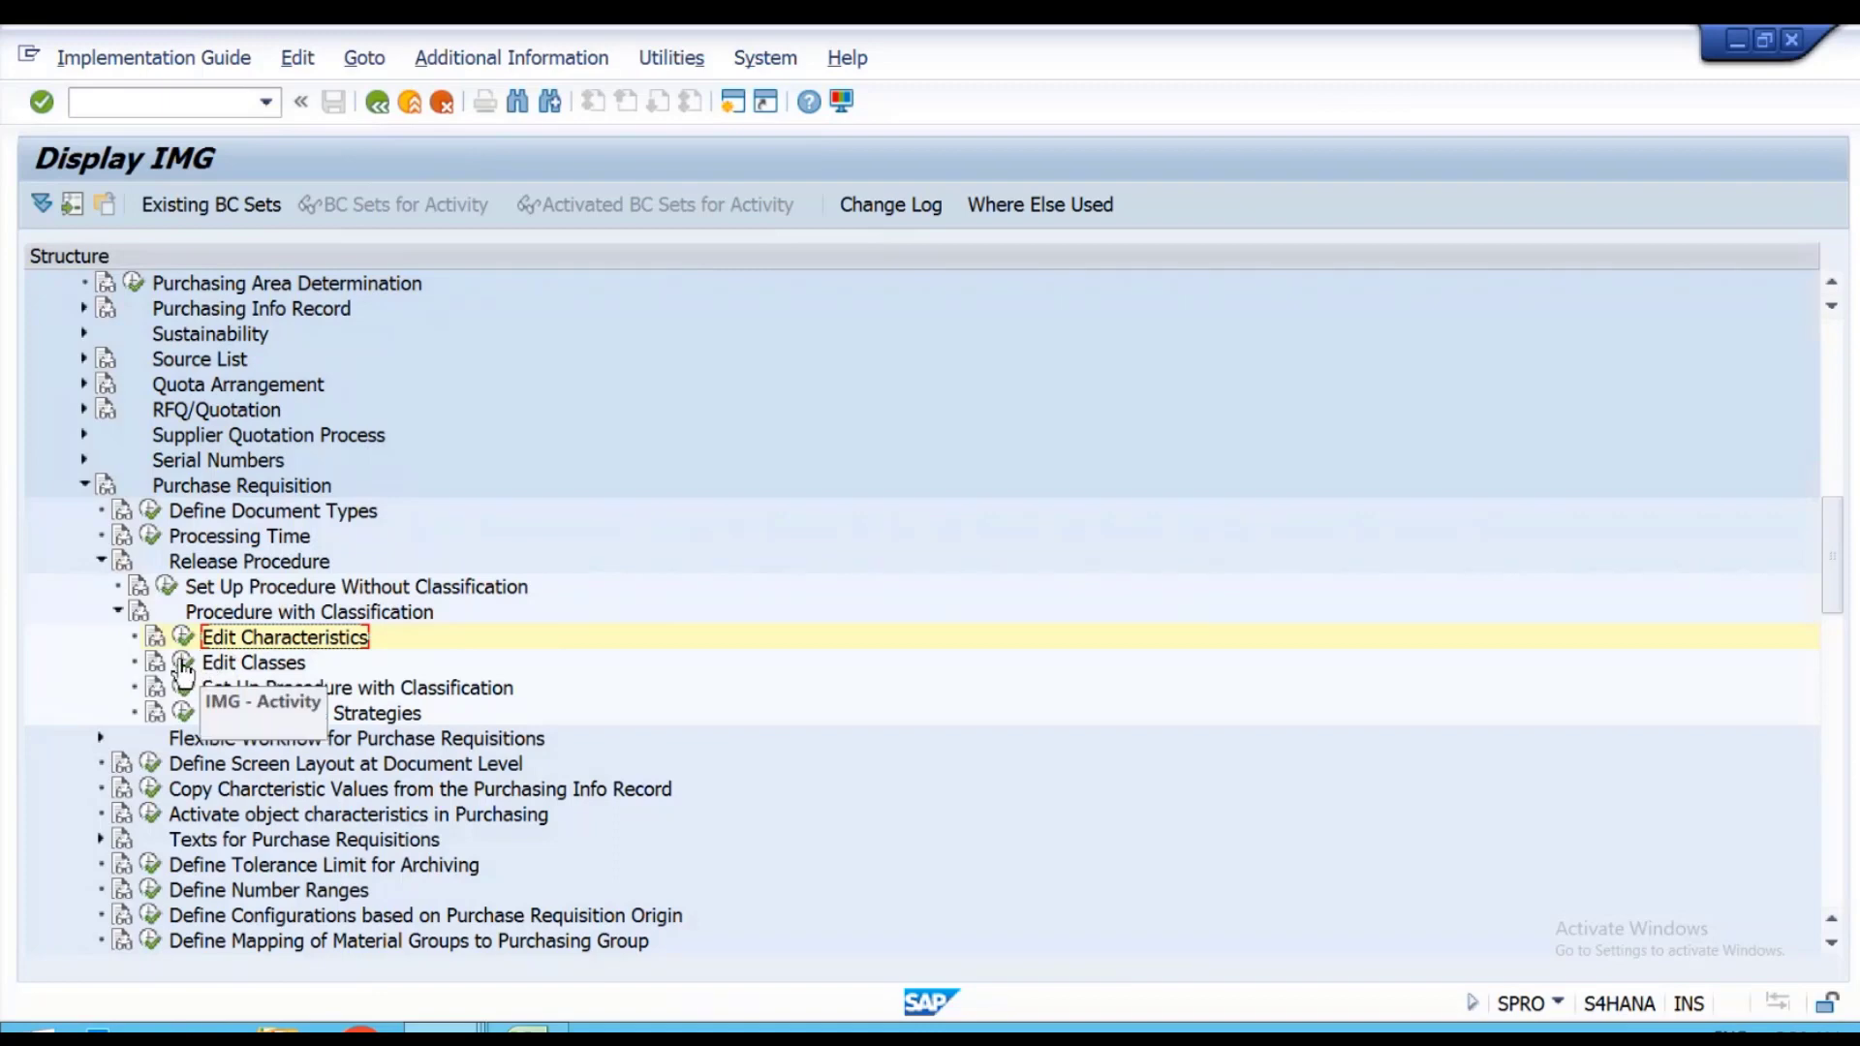
{"action": "left_click", "coordinate": [179, 657]}
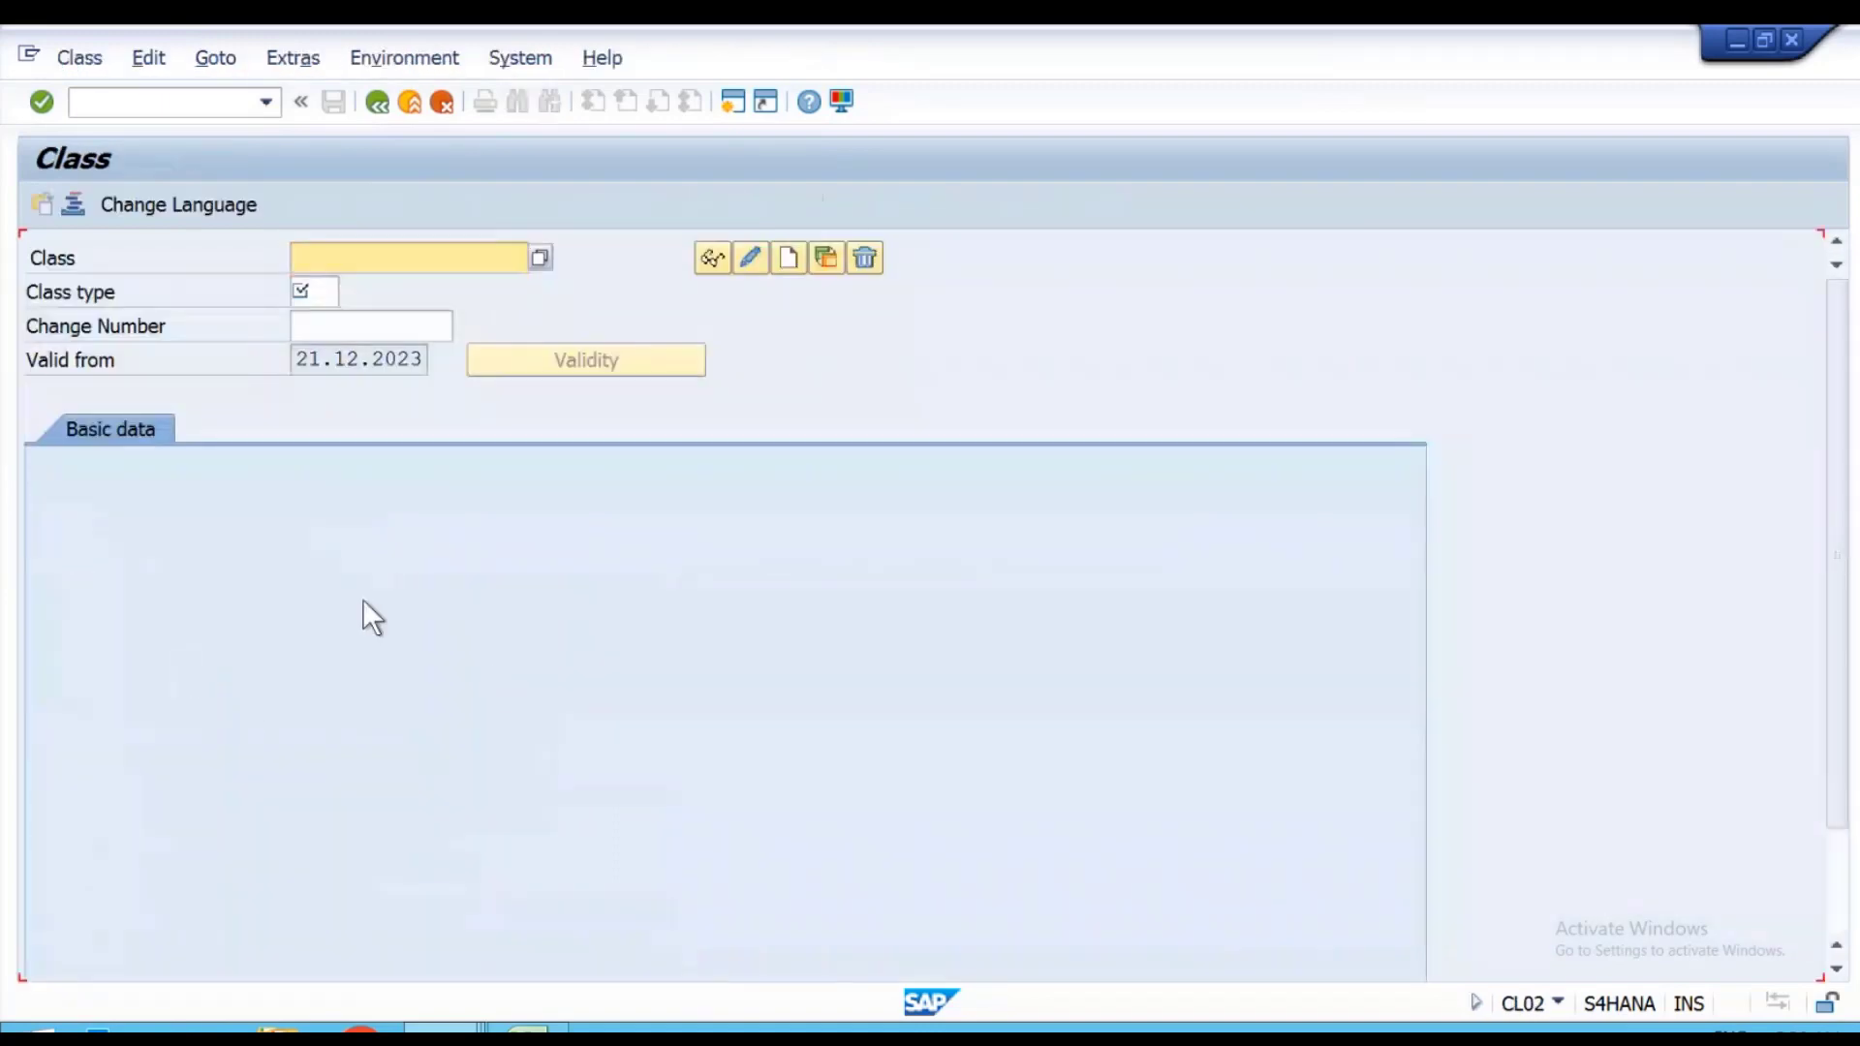
{"action": "left_click", "coordinate": [384, 259]}
{"action": "type", "text": "VIVO"}
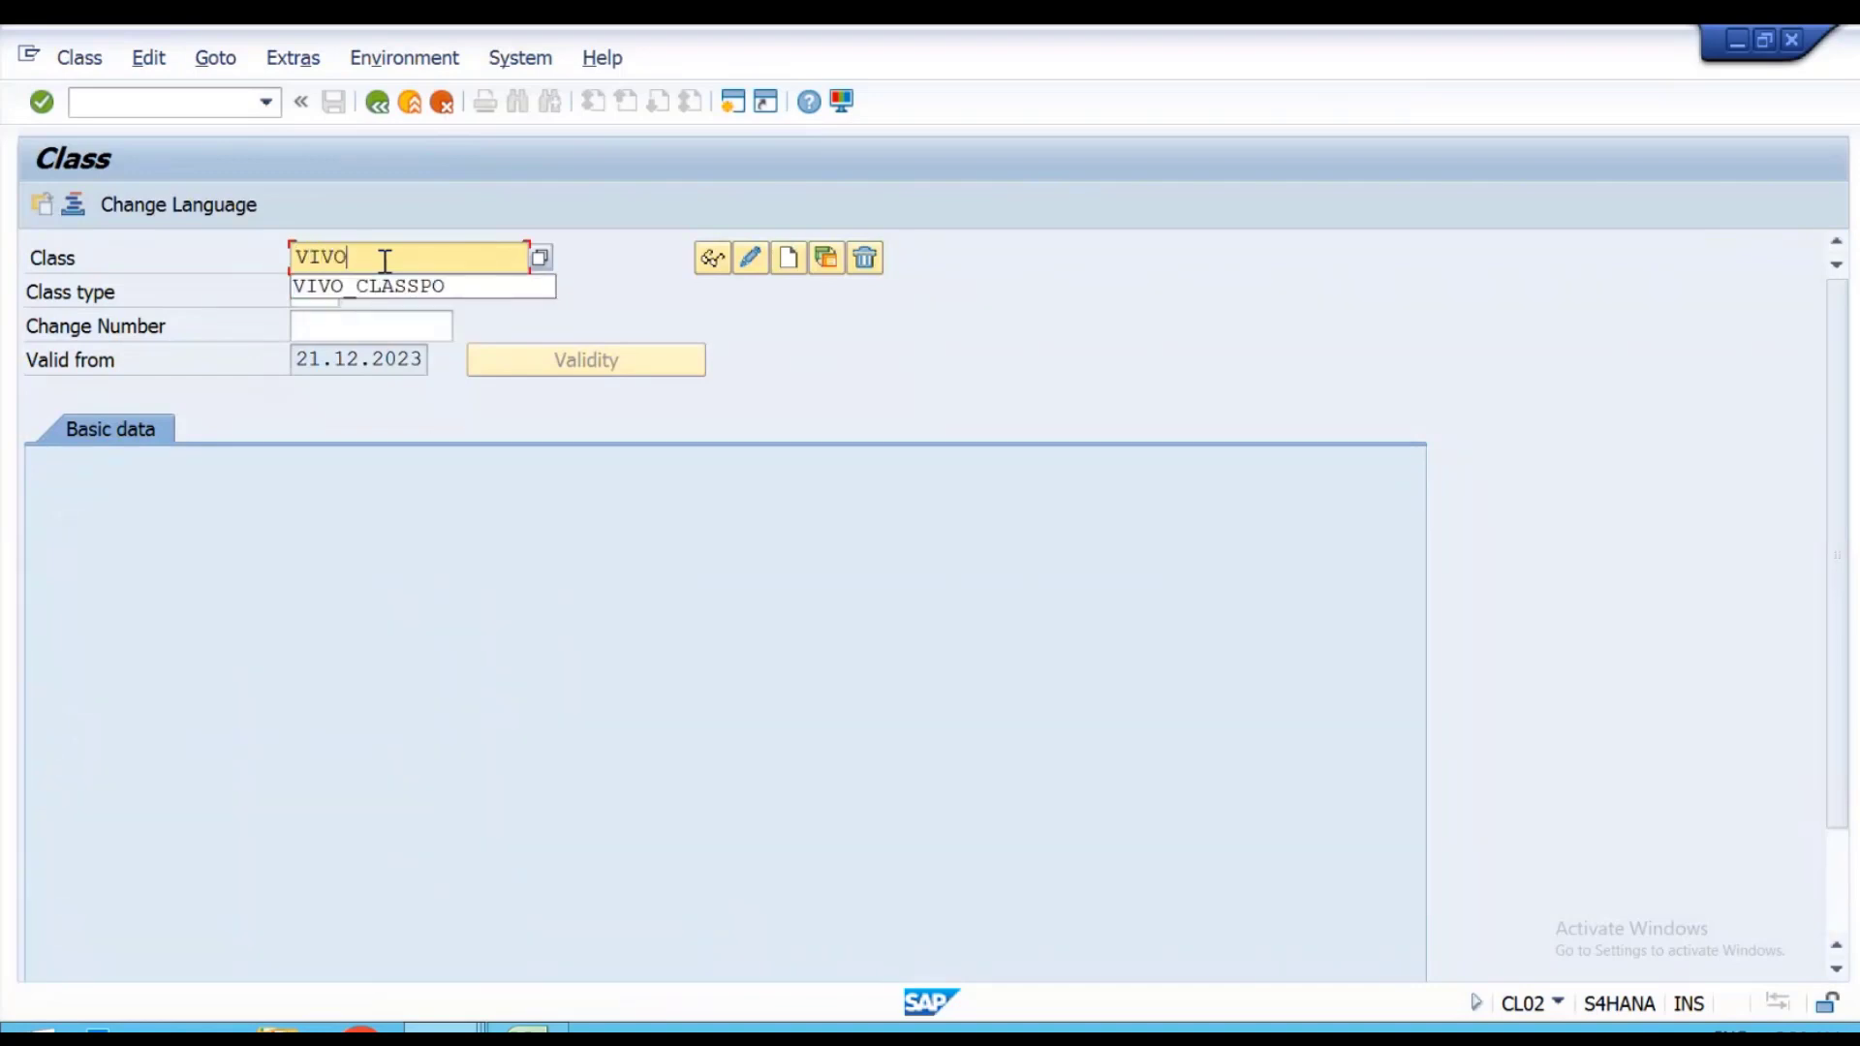
{"action": "type", "text": "_CLASSS"}
{"action": "key", "text": "BackSpace"}
{"action": "type", "text": "PR"}
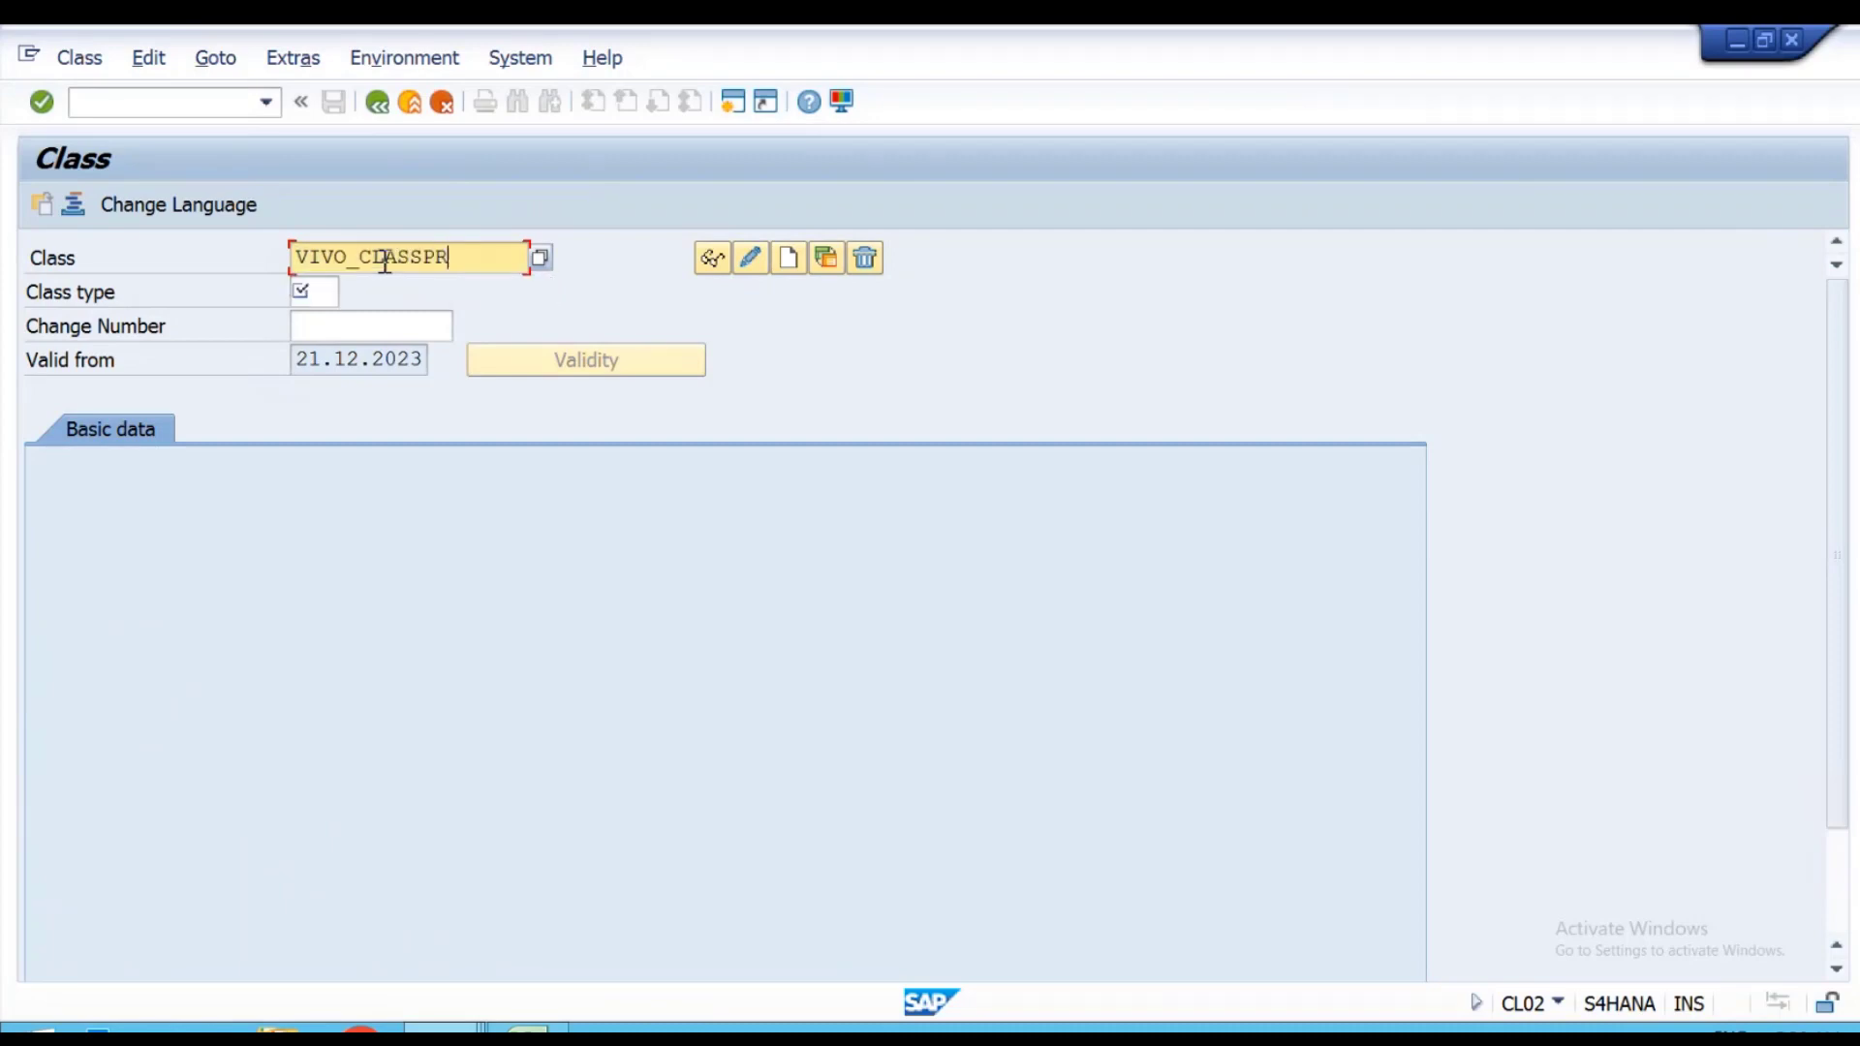
Create the class with class type 032 Release Strategy and the description VIVO_CLASSPR.
{"action": "left_click", "coordinate": [327, 287]}
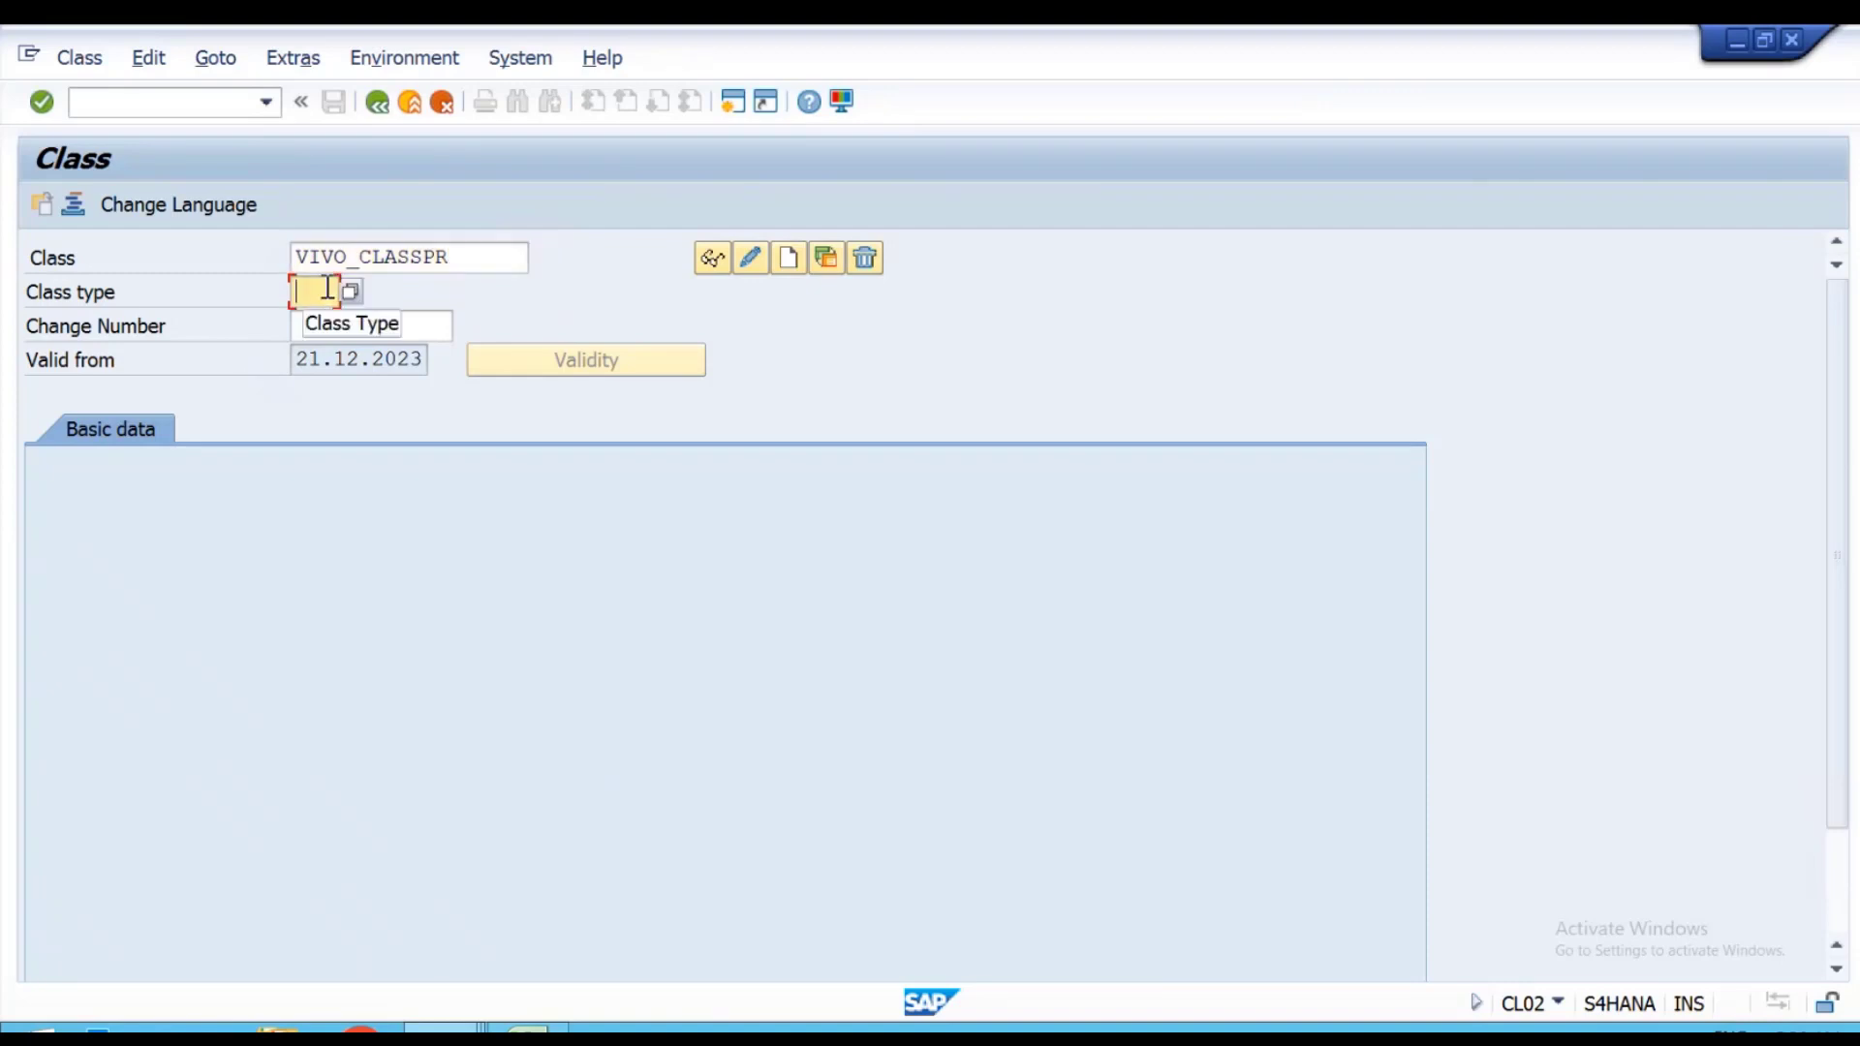
{"action": "left_click", "coordinate": [350, 290]}
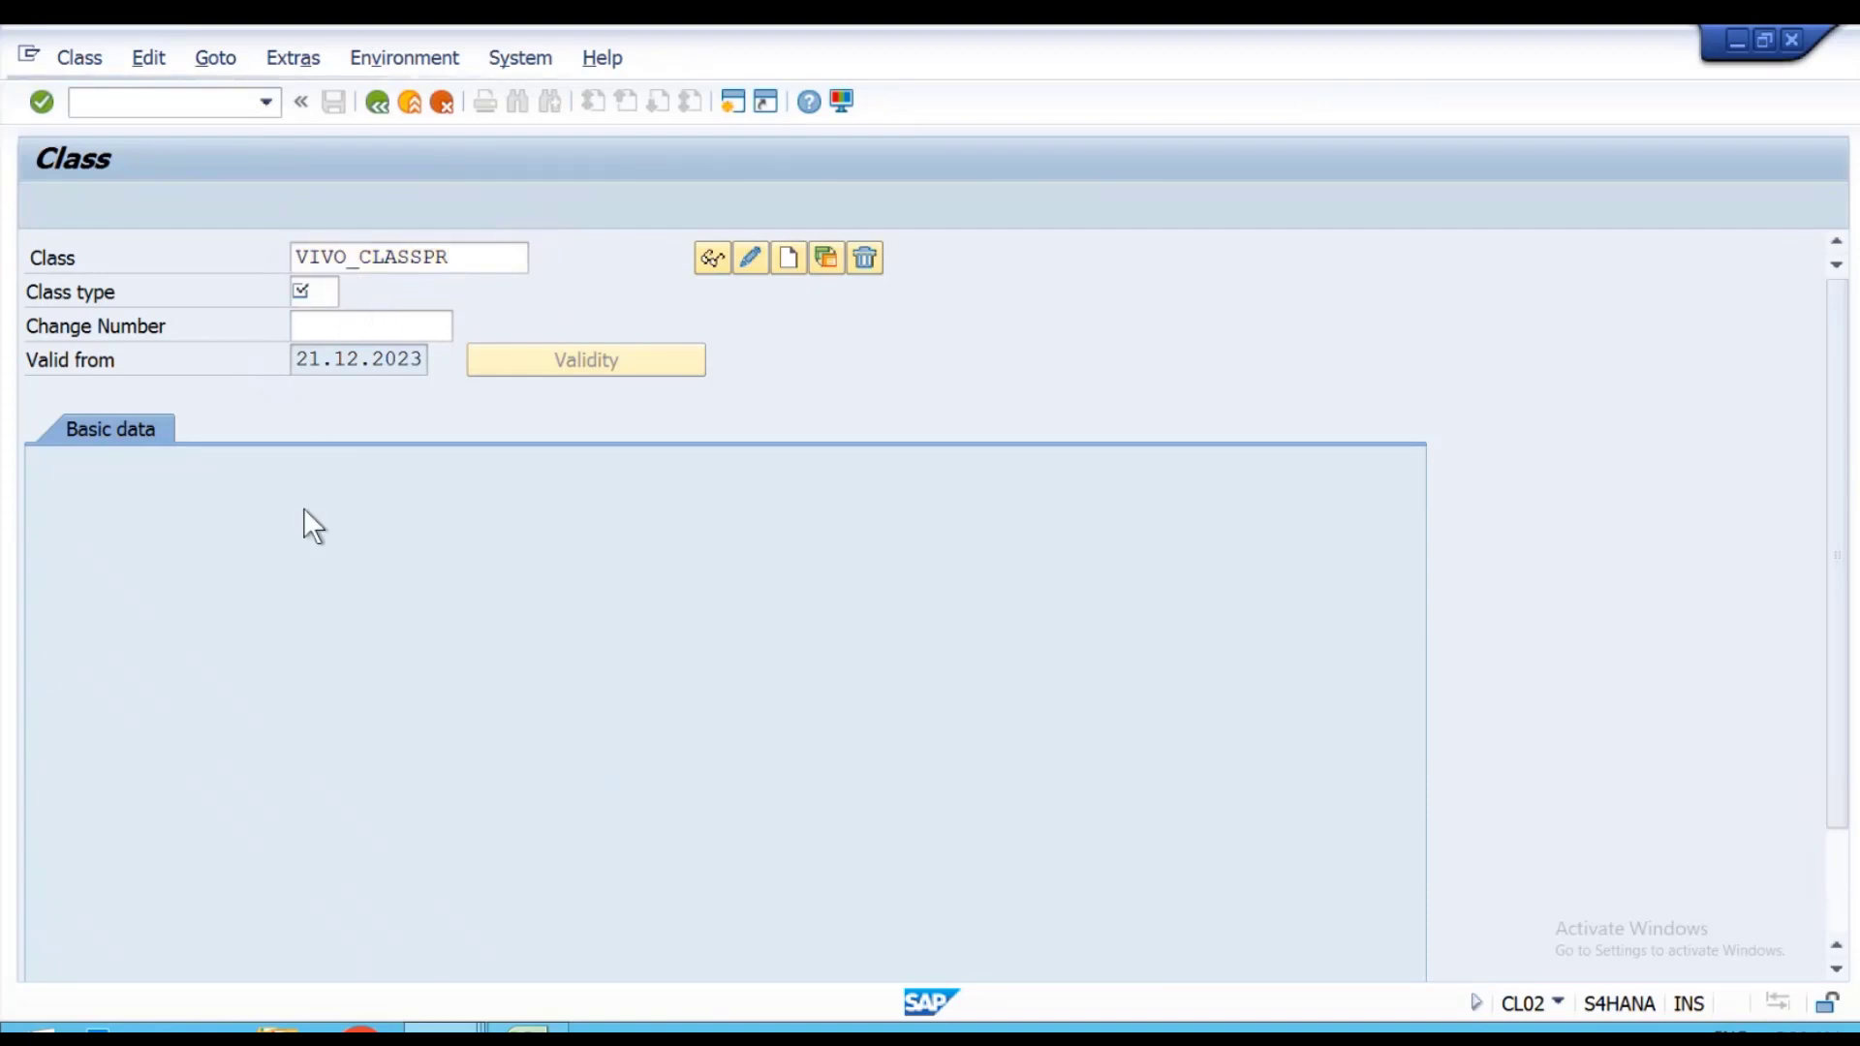
{"action": "left_click", "coordinate": [423, 915]}
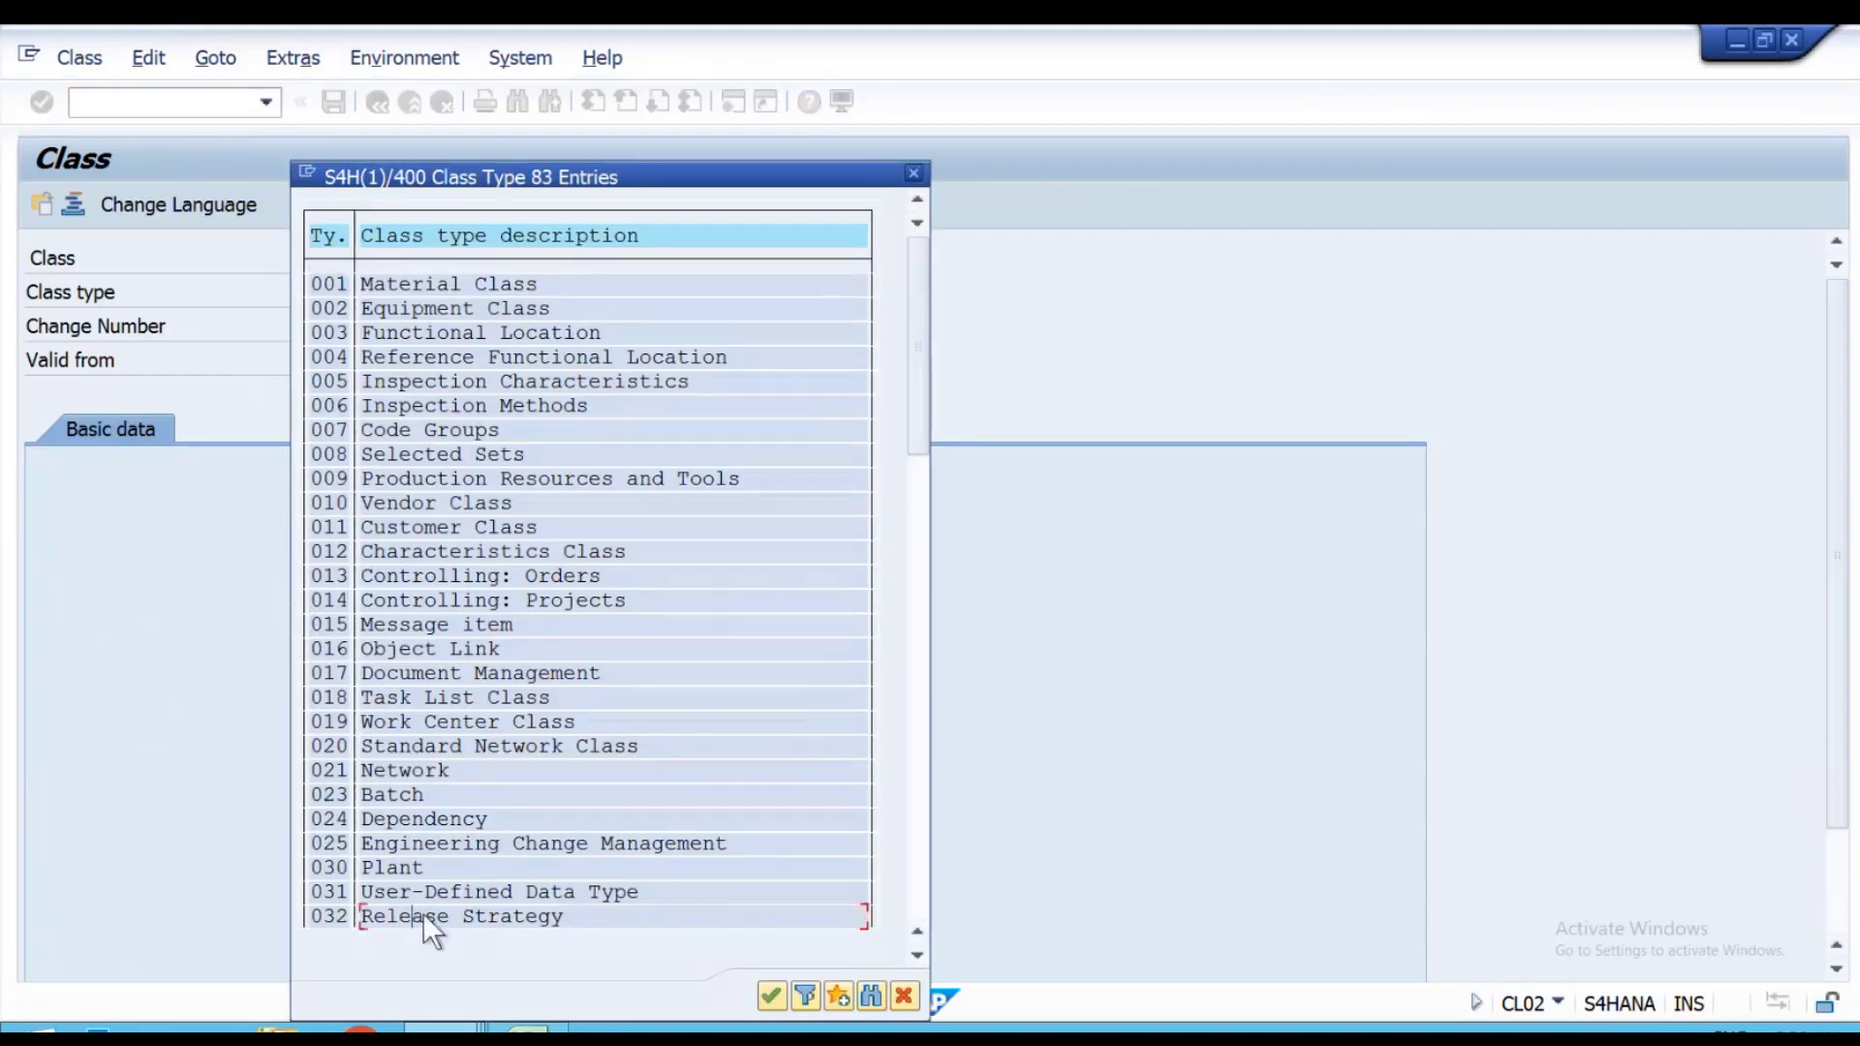
{"action": "double_click", "coordinate": [422, 915]}
{"action": "left_click", "coordinate": [787, 264]}
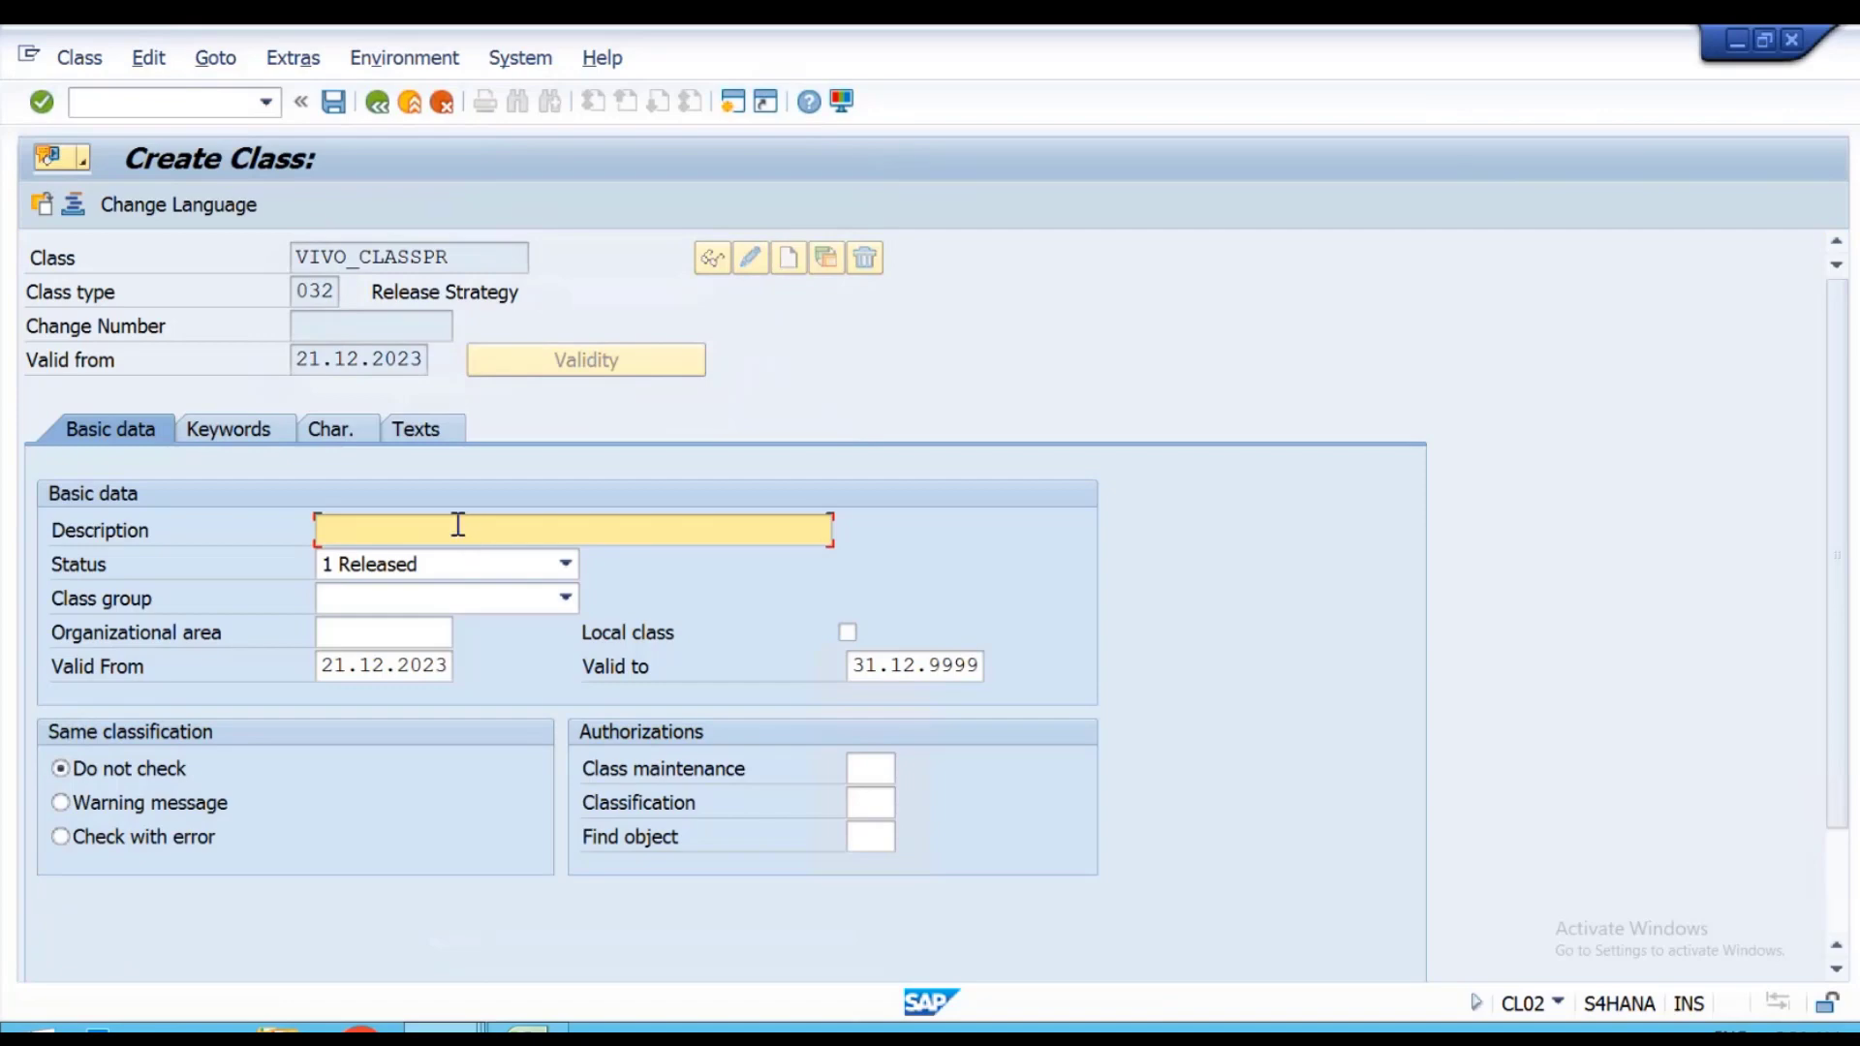
{"action": "type", "text": "VIVO_CLASSPR"}
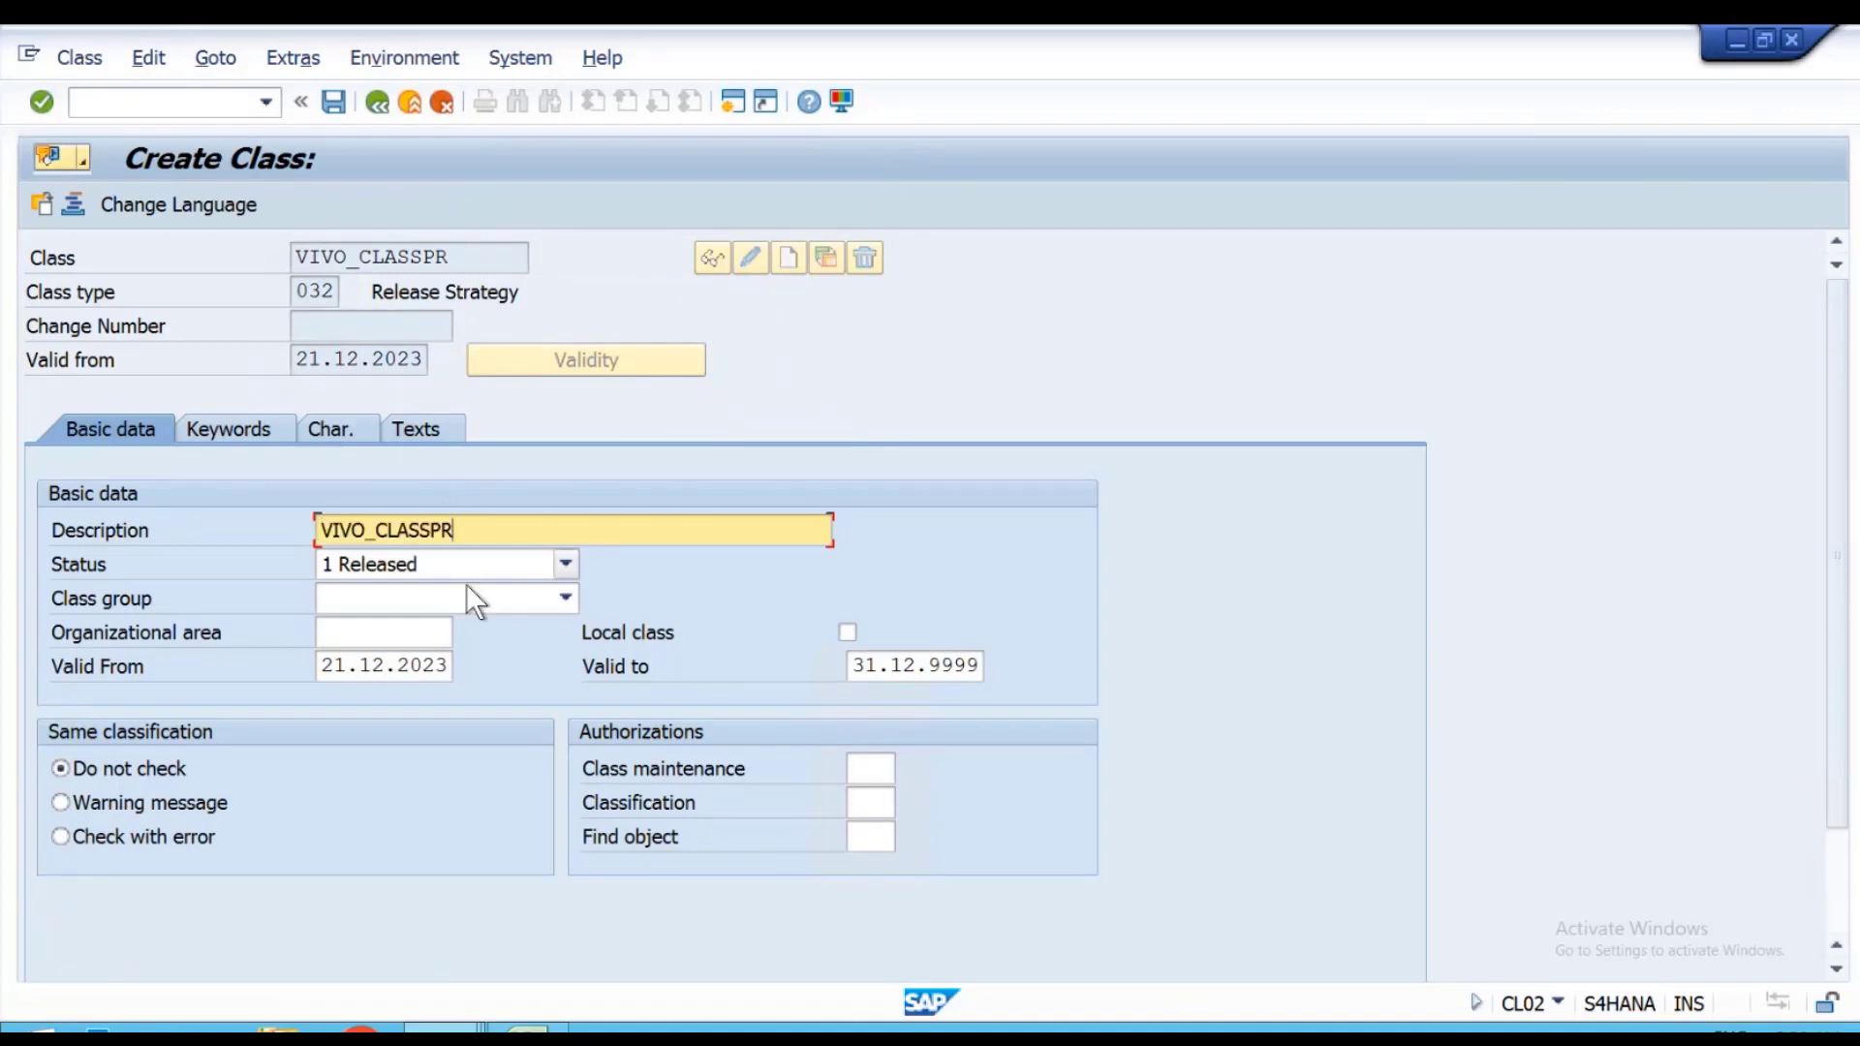
Switch to the Excel workbook and record the class name VIVO_CLASSPR in cell B13.
{"action": "key", "text": "alt+Tab"}
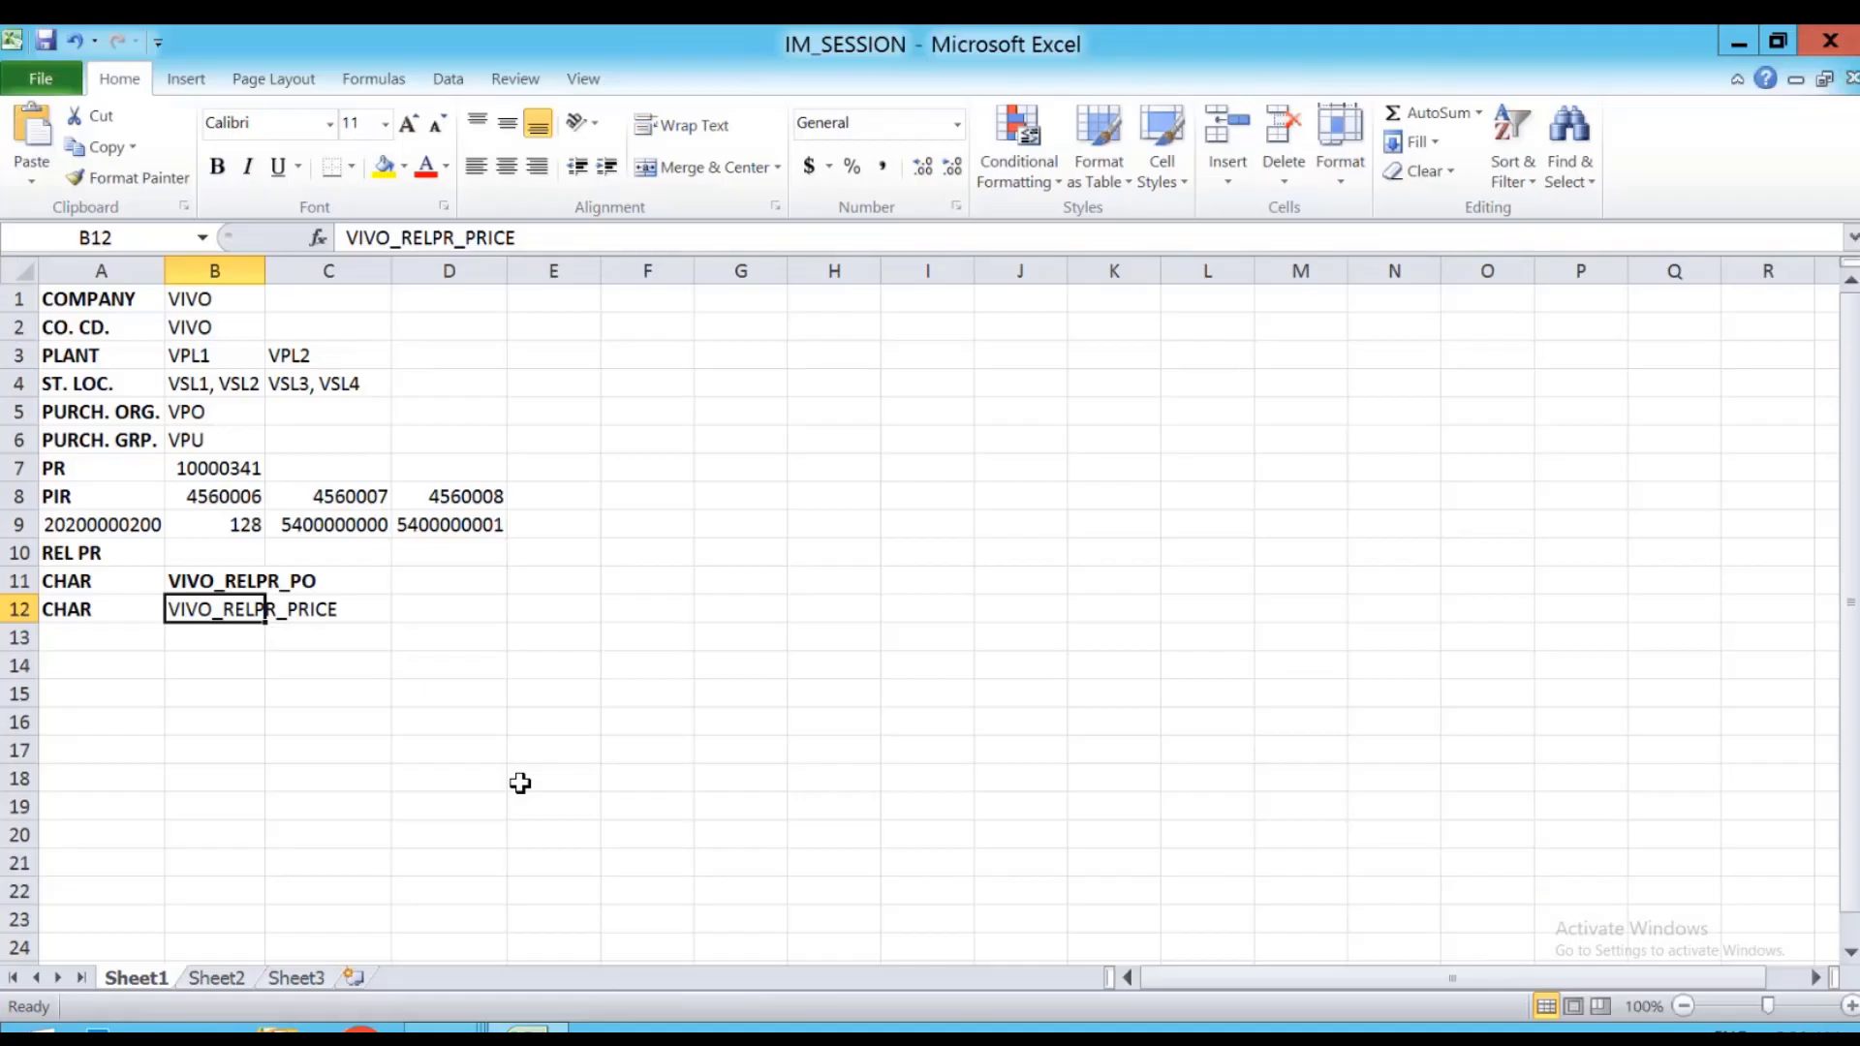
{"action": "left_click", "coordinate": [233, 637]}
{"action": "type", "text": "VIVO_CLASSPR"}
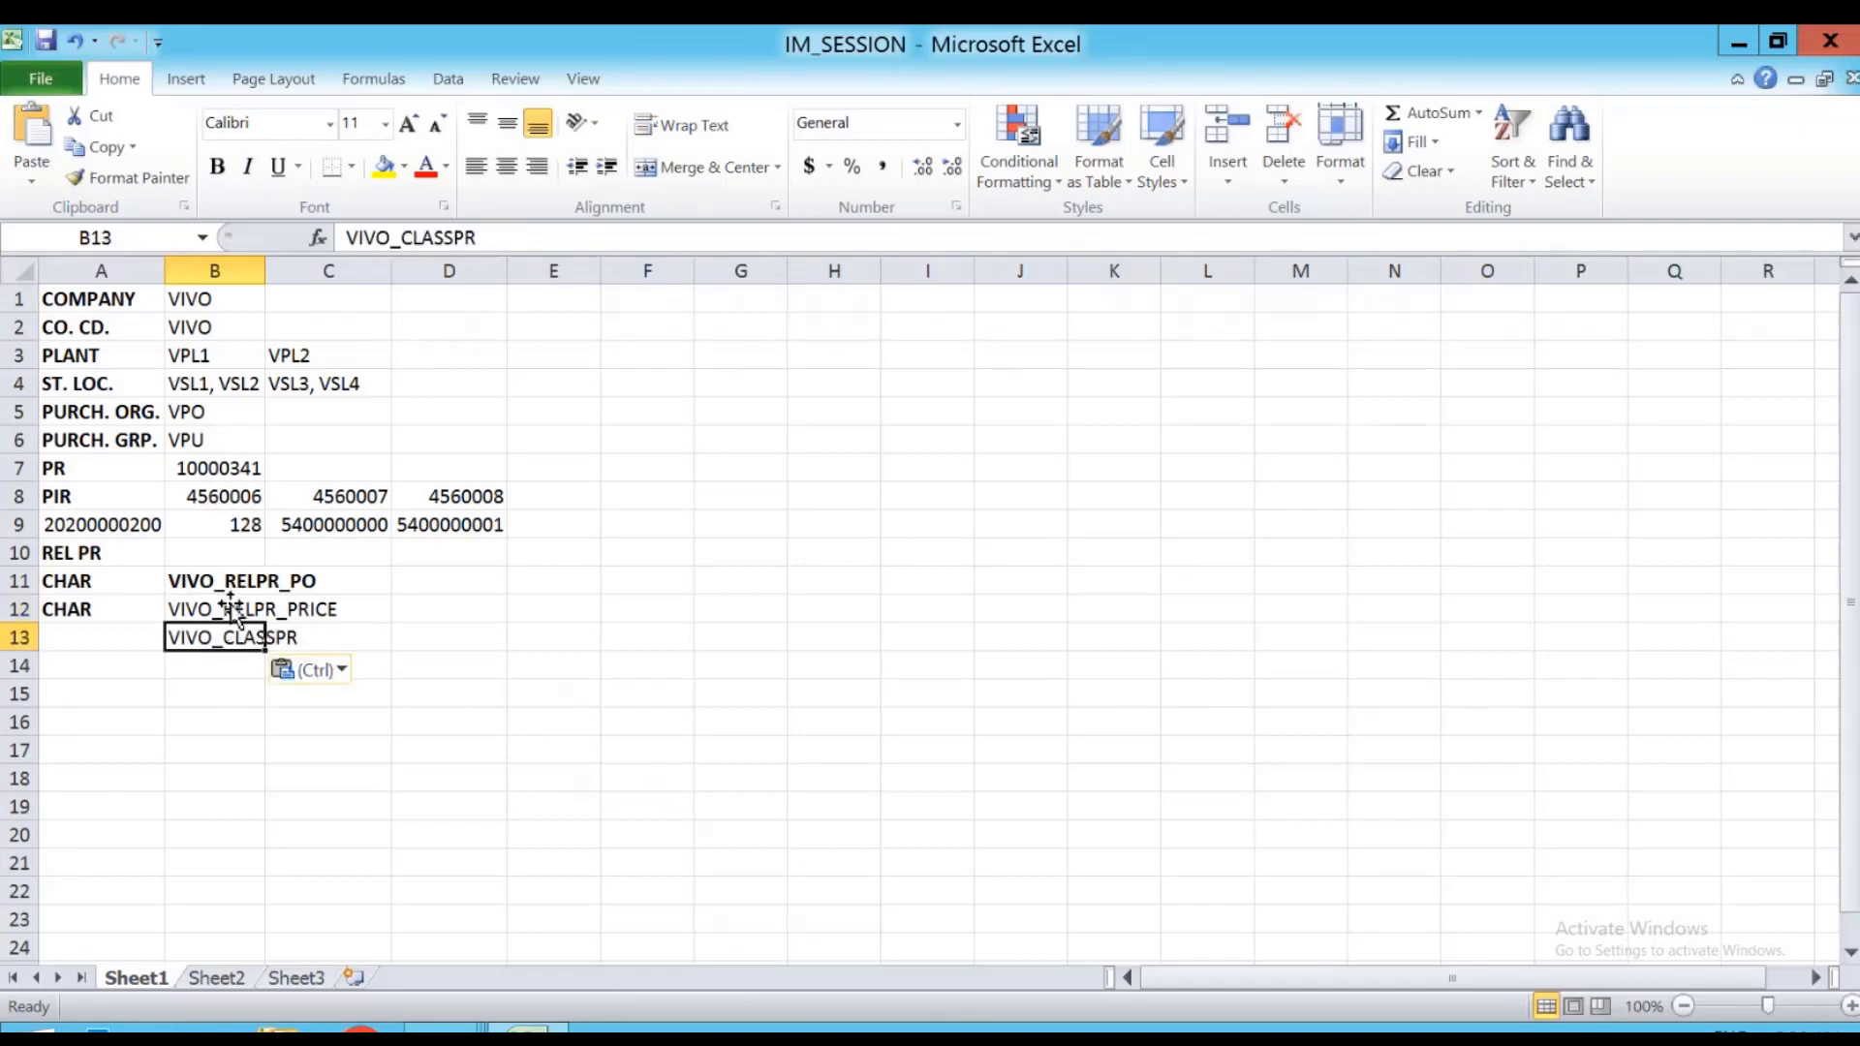
Copy both characteristic names from cells B11:B12, assign them to class VIVO_CLASSPR in SAP and save the class.
{"action": "left_click_drag", "start_coordinate": [227, 581], "coordinate": [223, 615]}
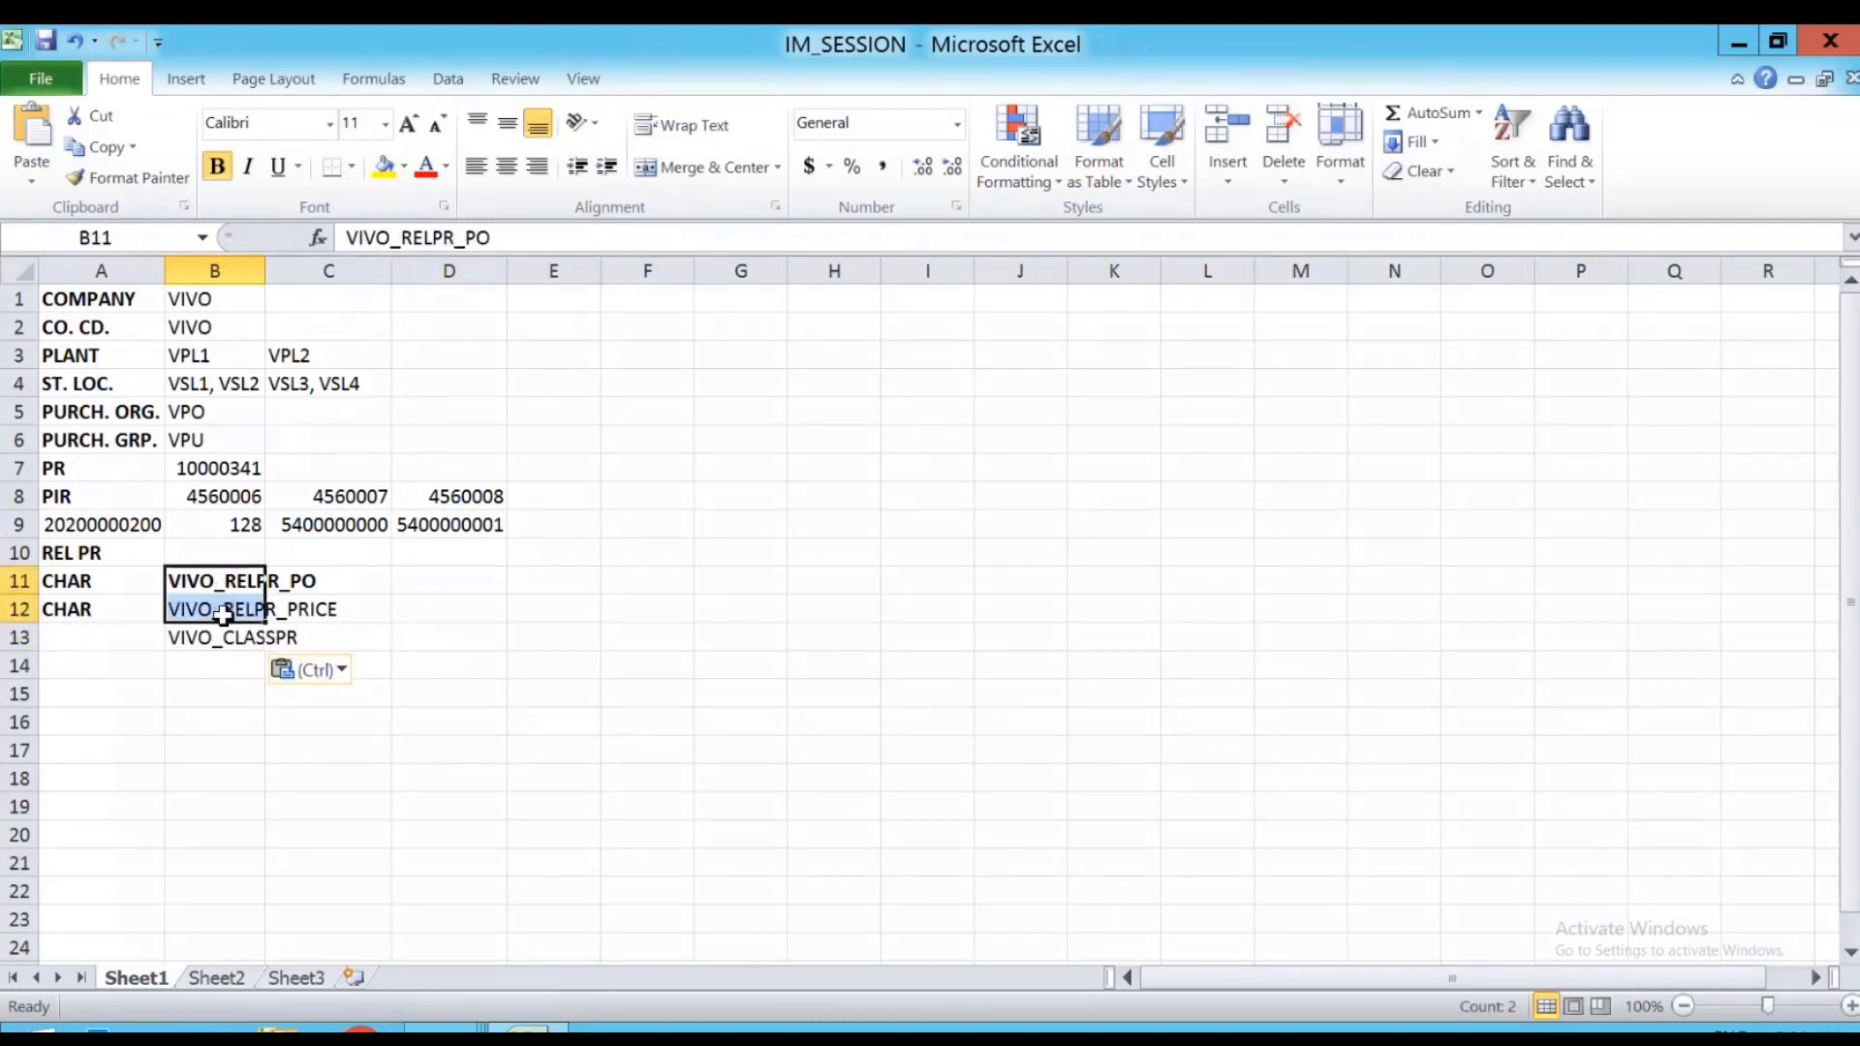
{"action": "key", "text": "ctrl+c"}
{"action": "key", "text": "alt+Tab"}
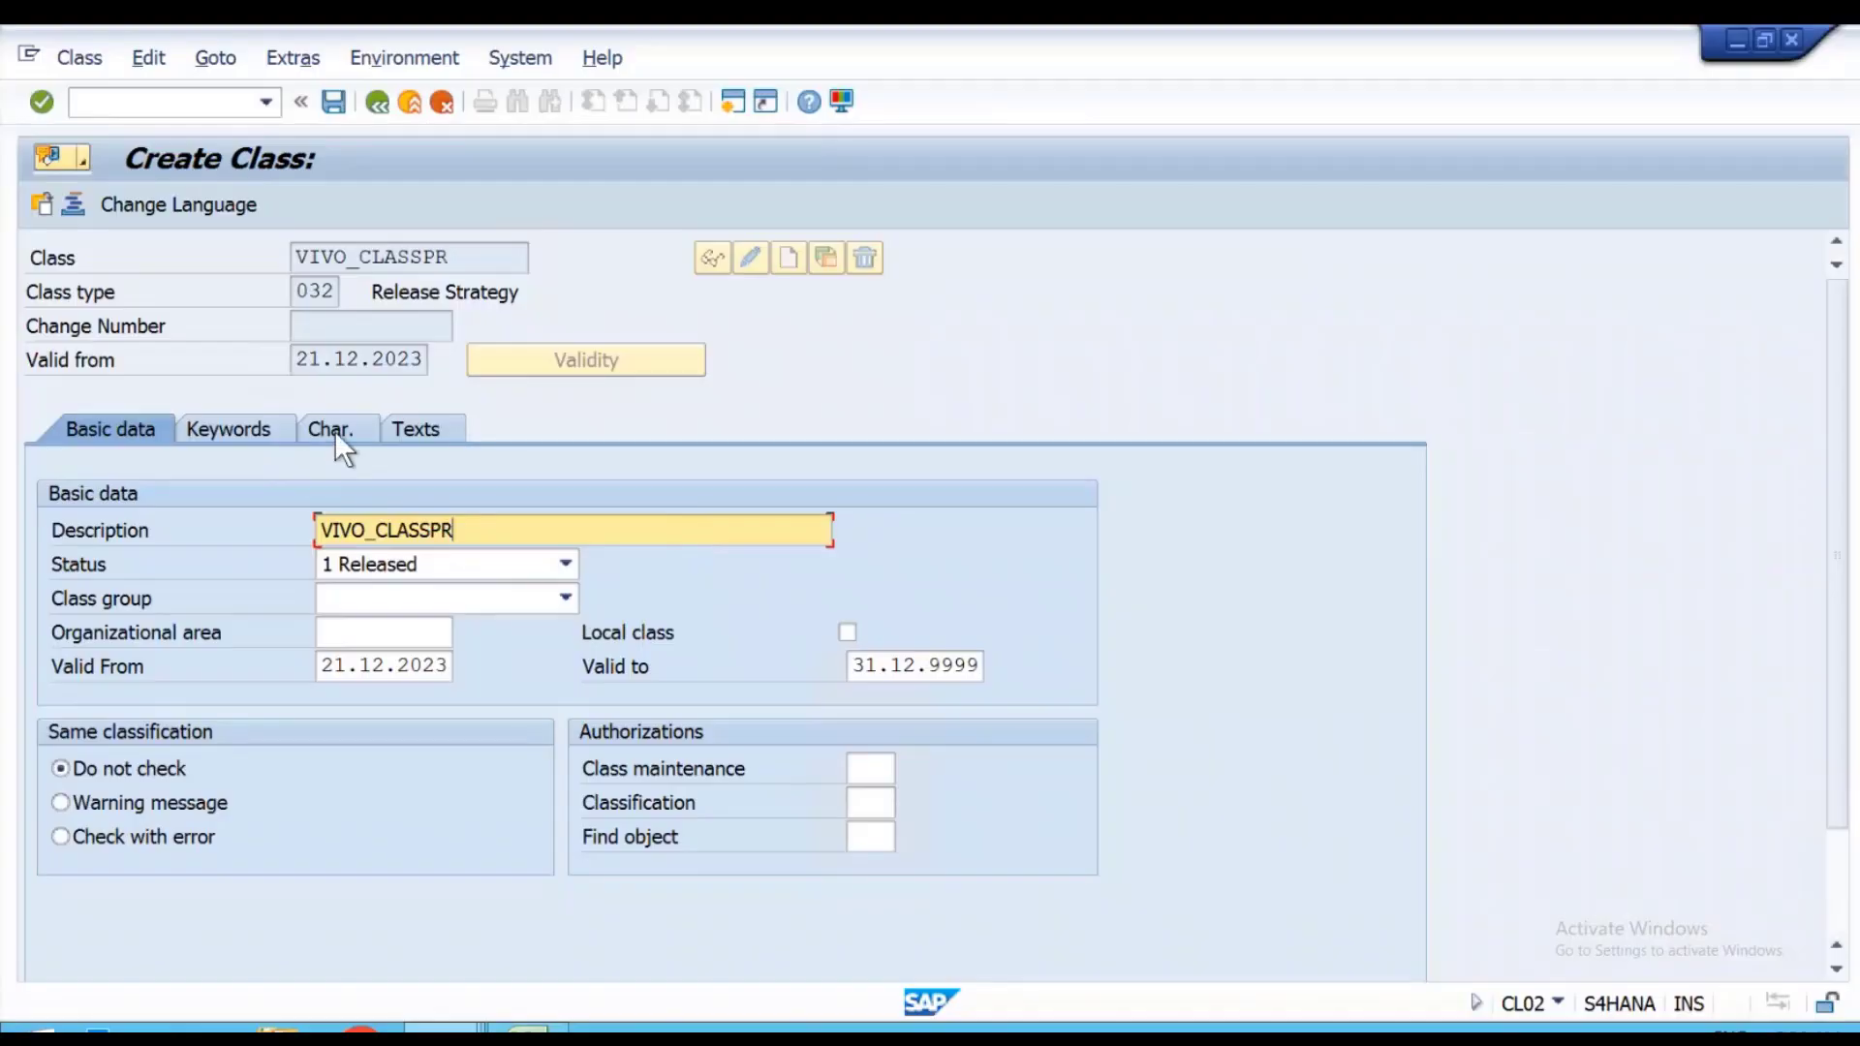
{"action": "left_click", "coordinate": [334, 429]}
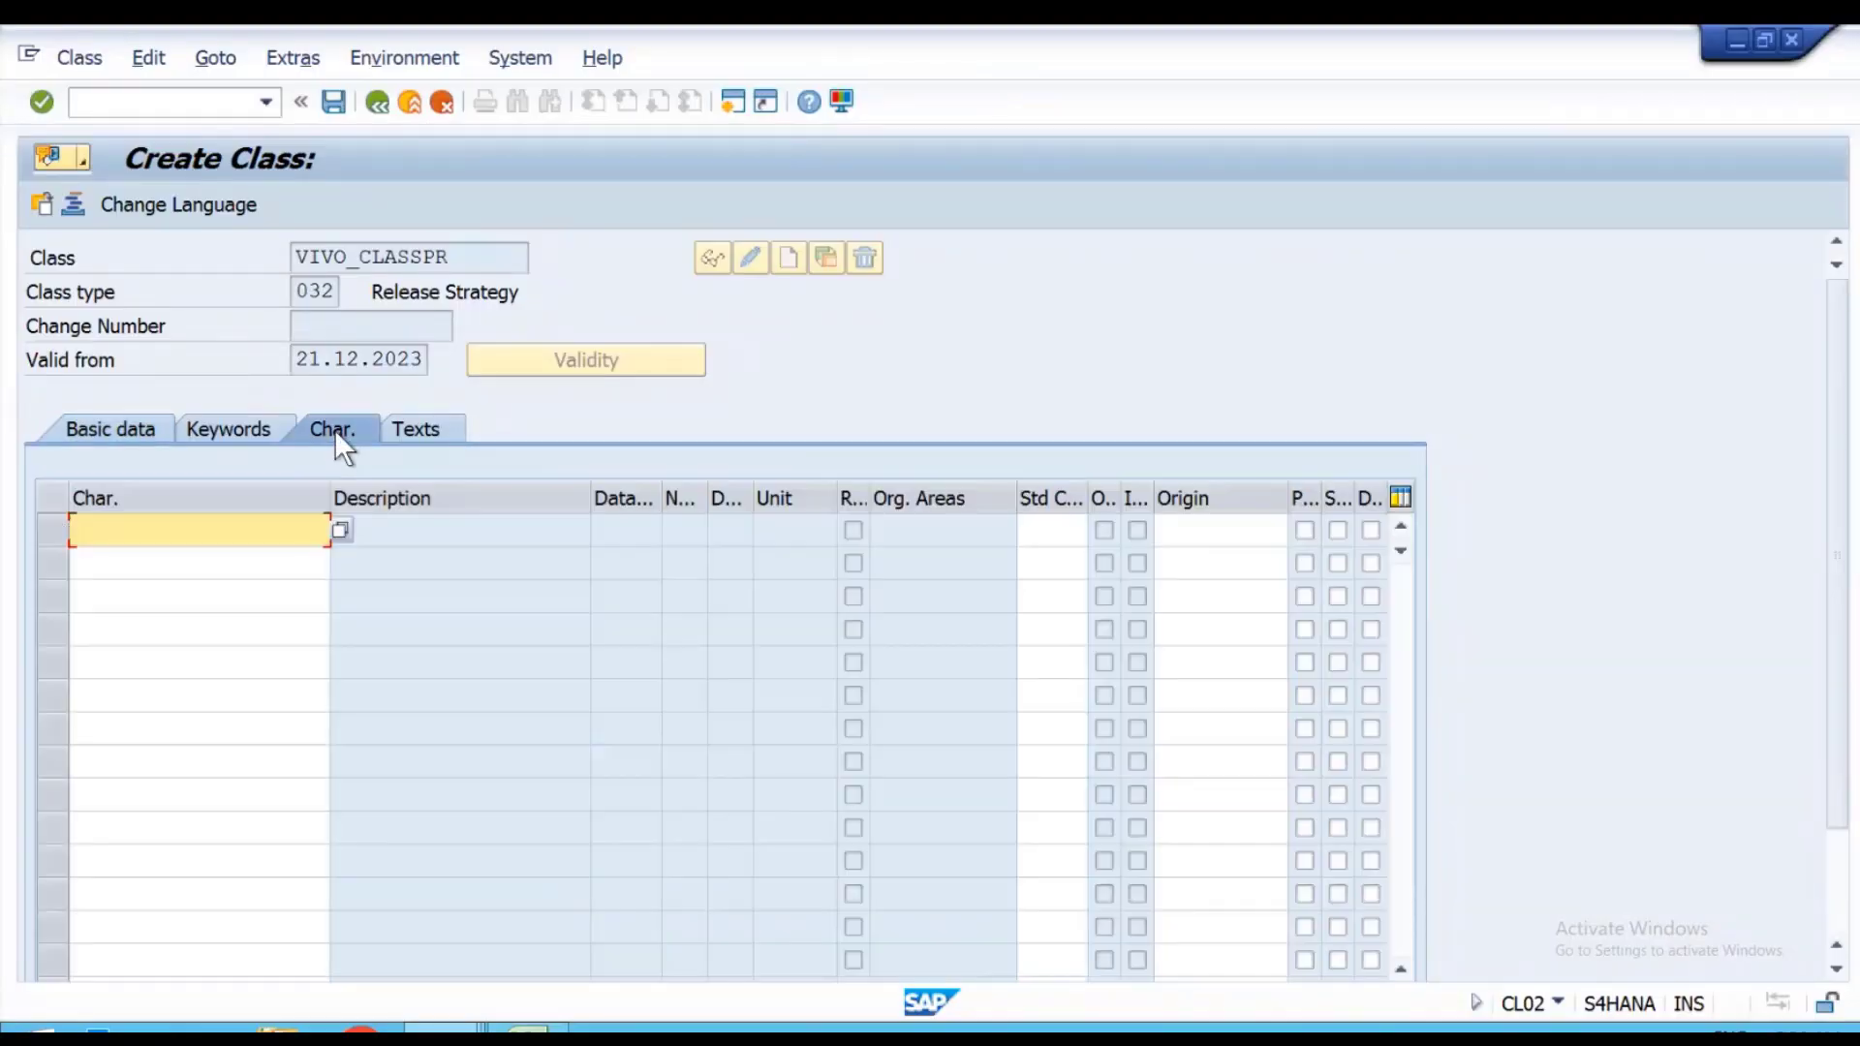
{"action": "key", "text": "ctrl+v"}
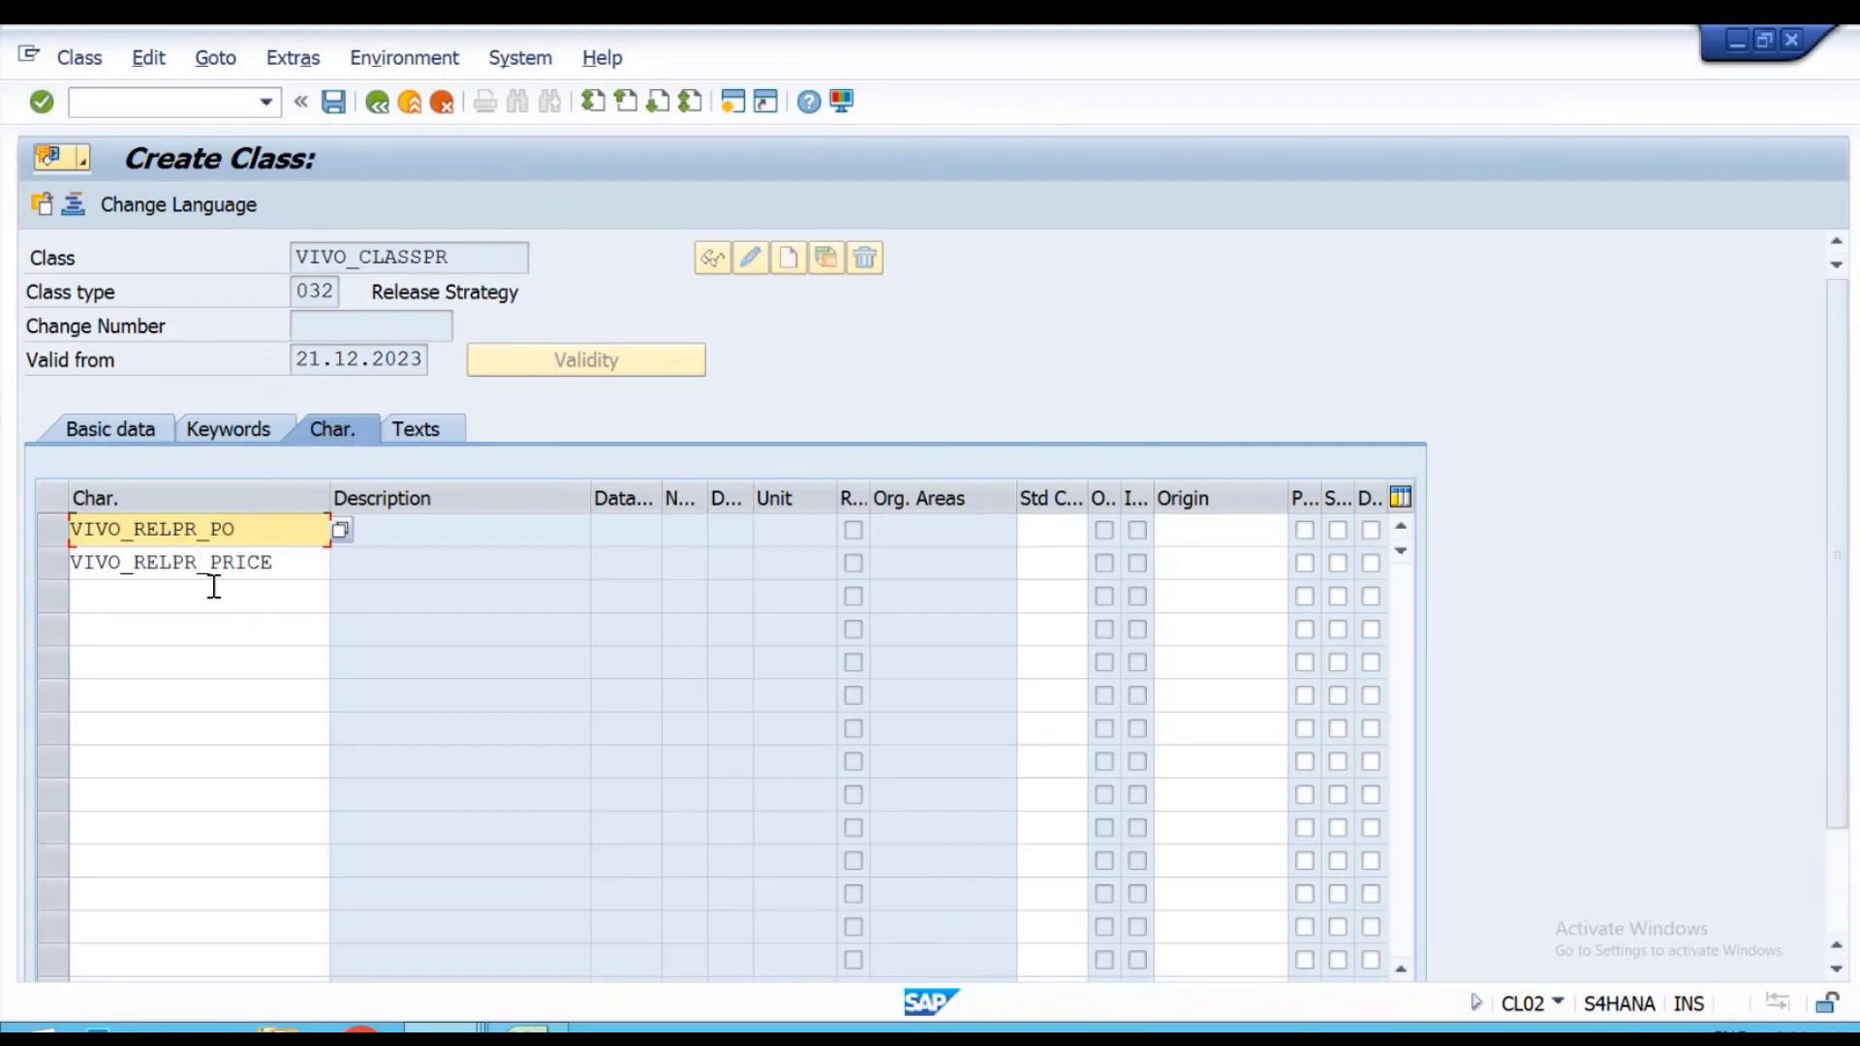
{"action": "key", "text": "Return"}
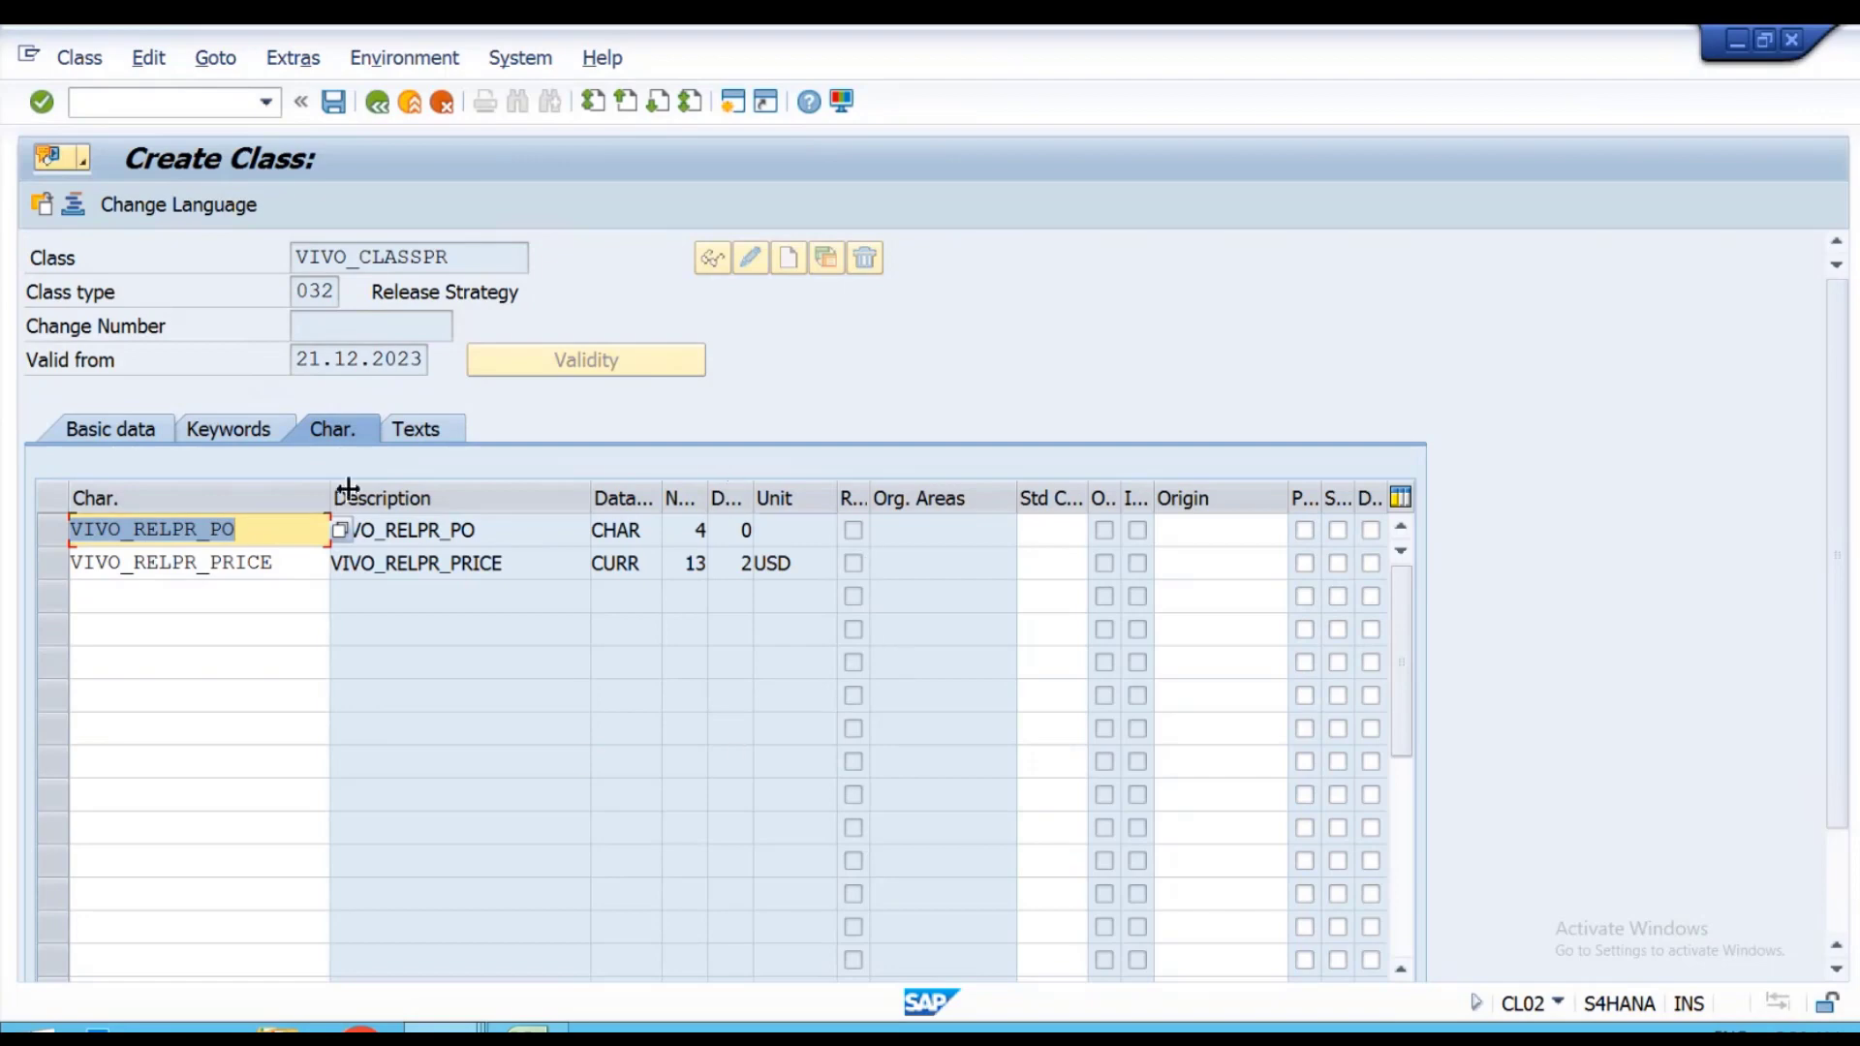
{"action": "left_click", "coordinate": [150, 429]}
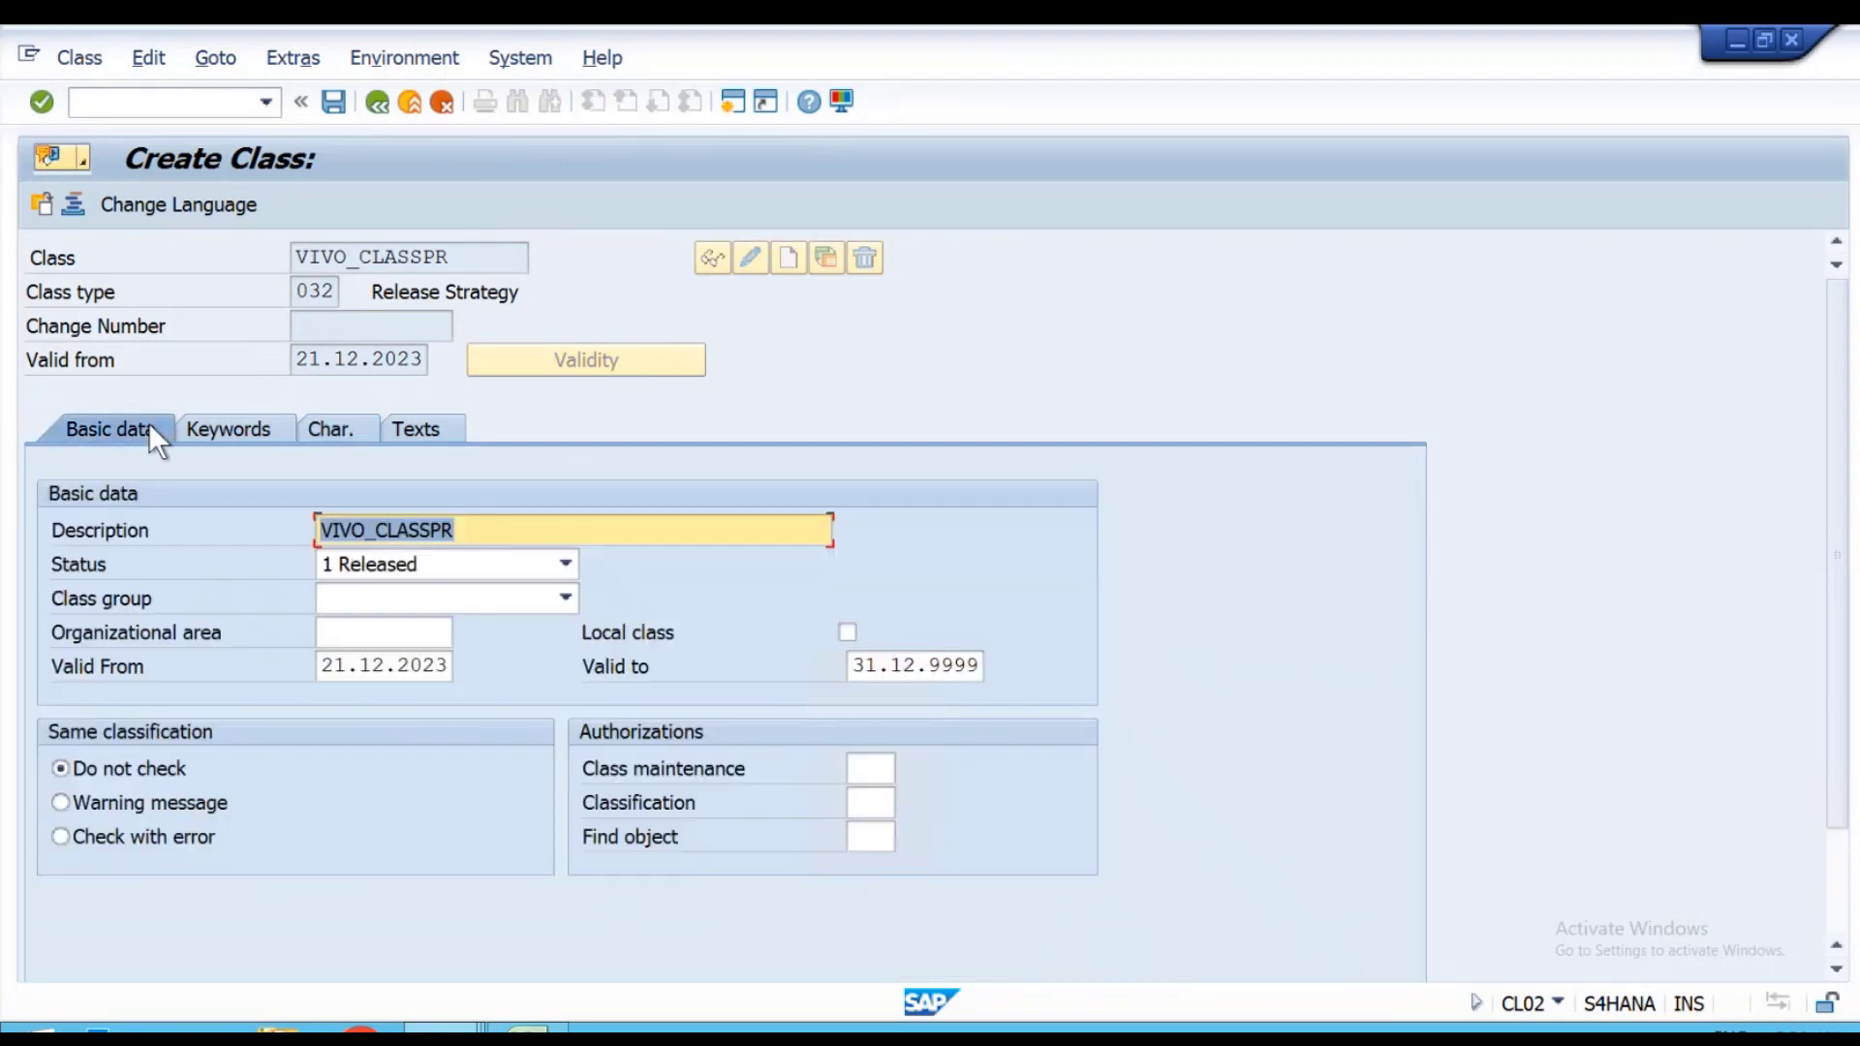
{"action": "left_click", "coordinate": [334, 101]}
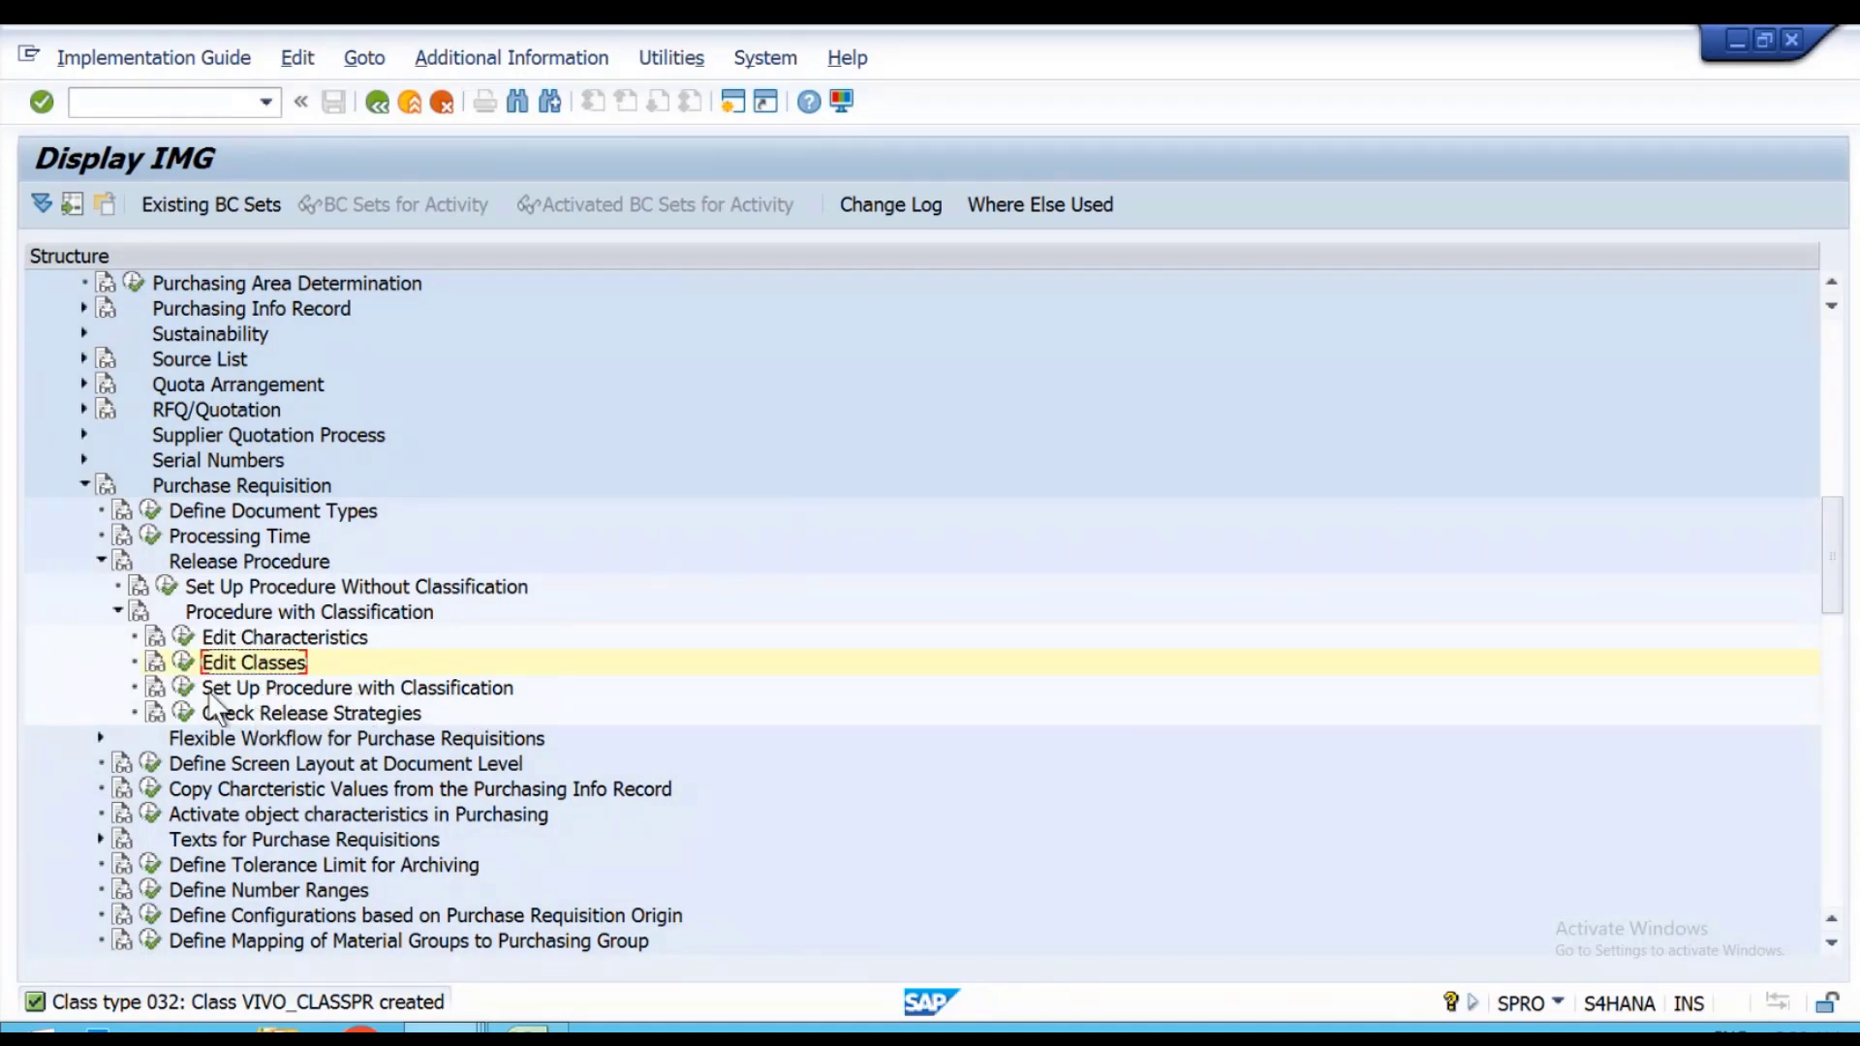
Open Release Groups under Set Up Procedure with Classification and start a new entry with release group VR.
{"action": "left_click", "coordinate": [182, 685]}
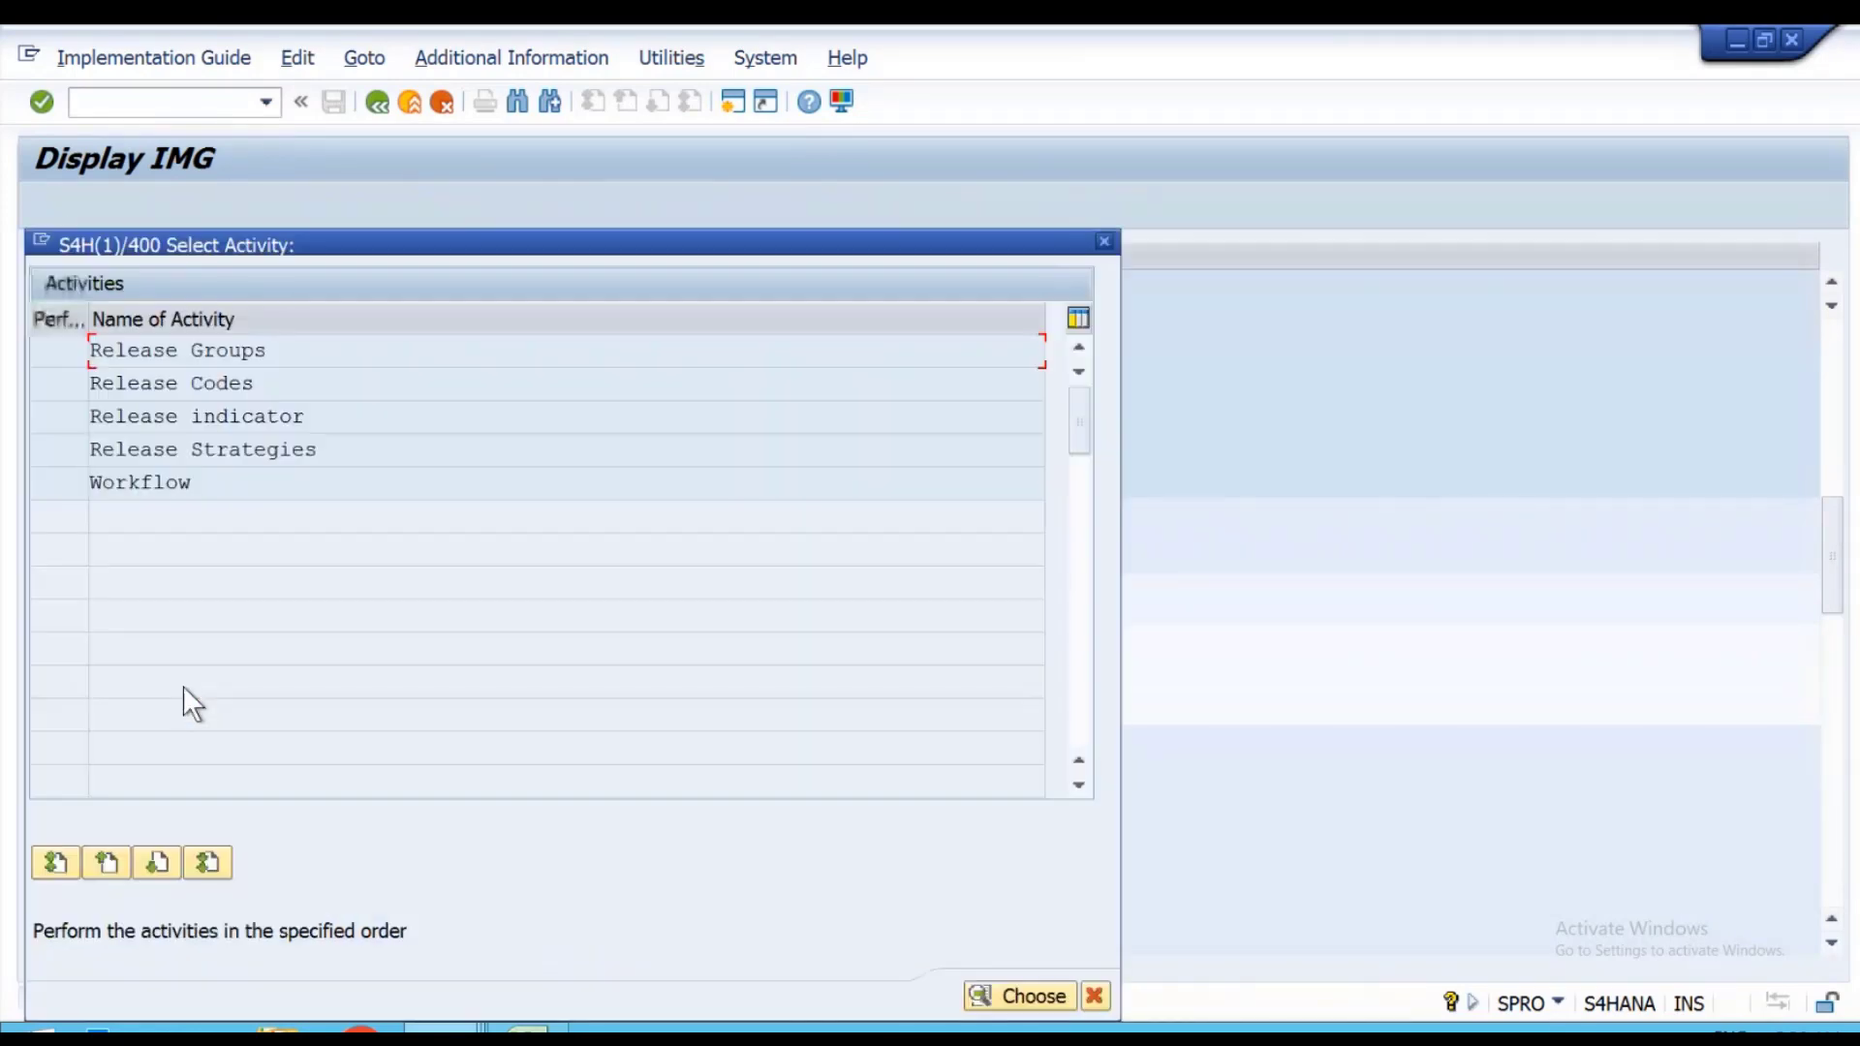
{"action": "double_click", "coordinate": [287, 352]}
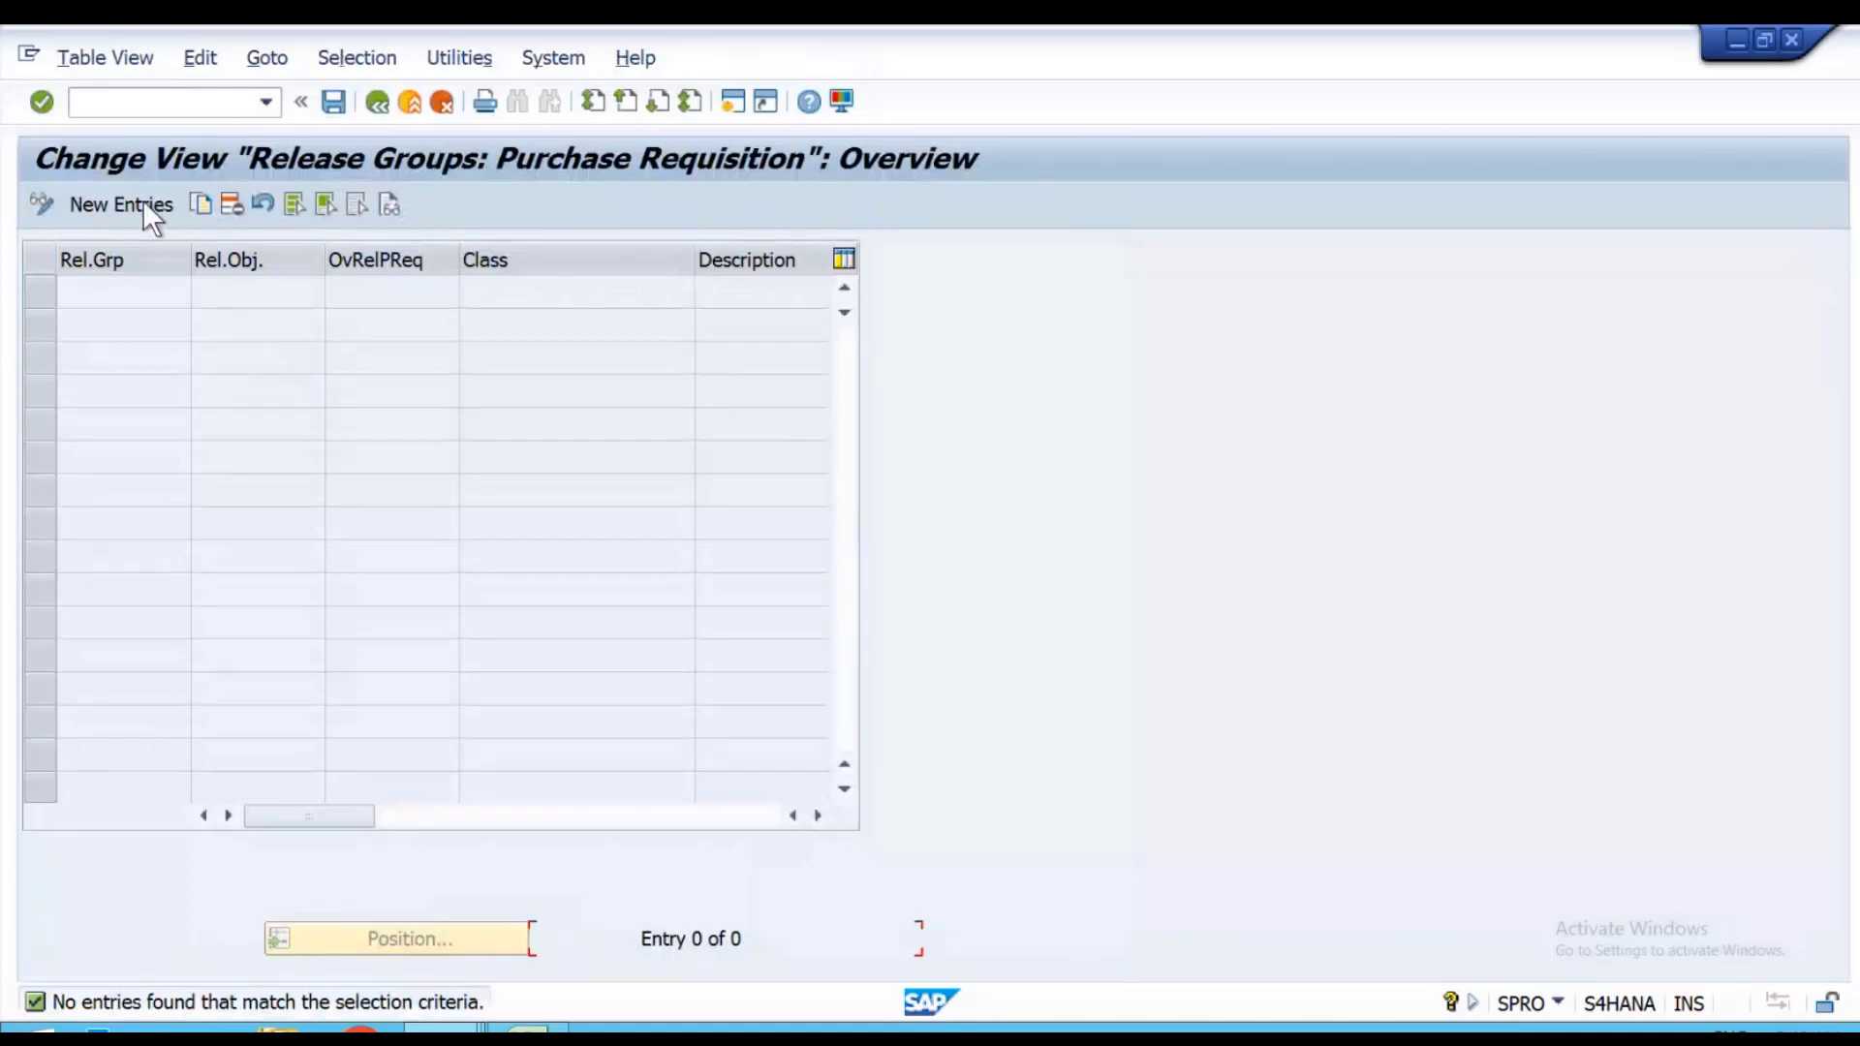
{"action": "left_click", "coordinate": [143, 203]}
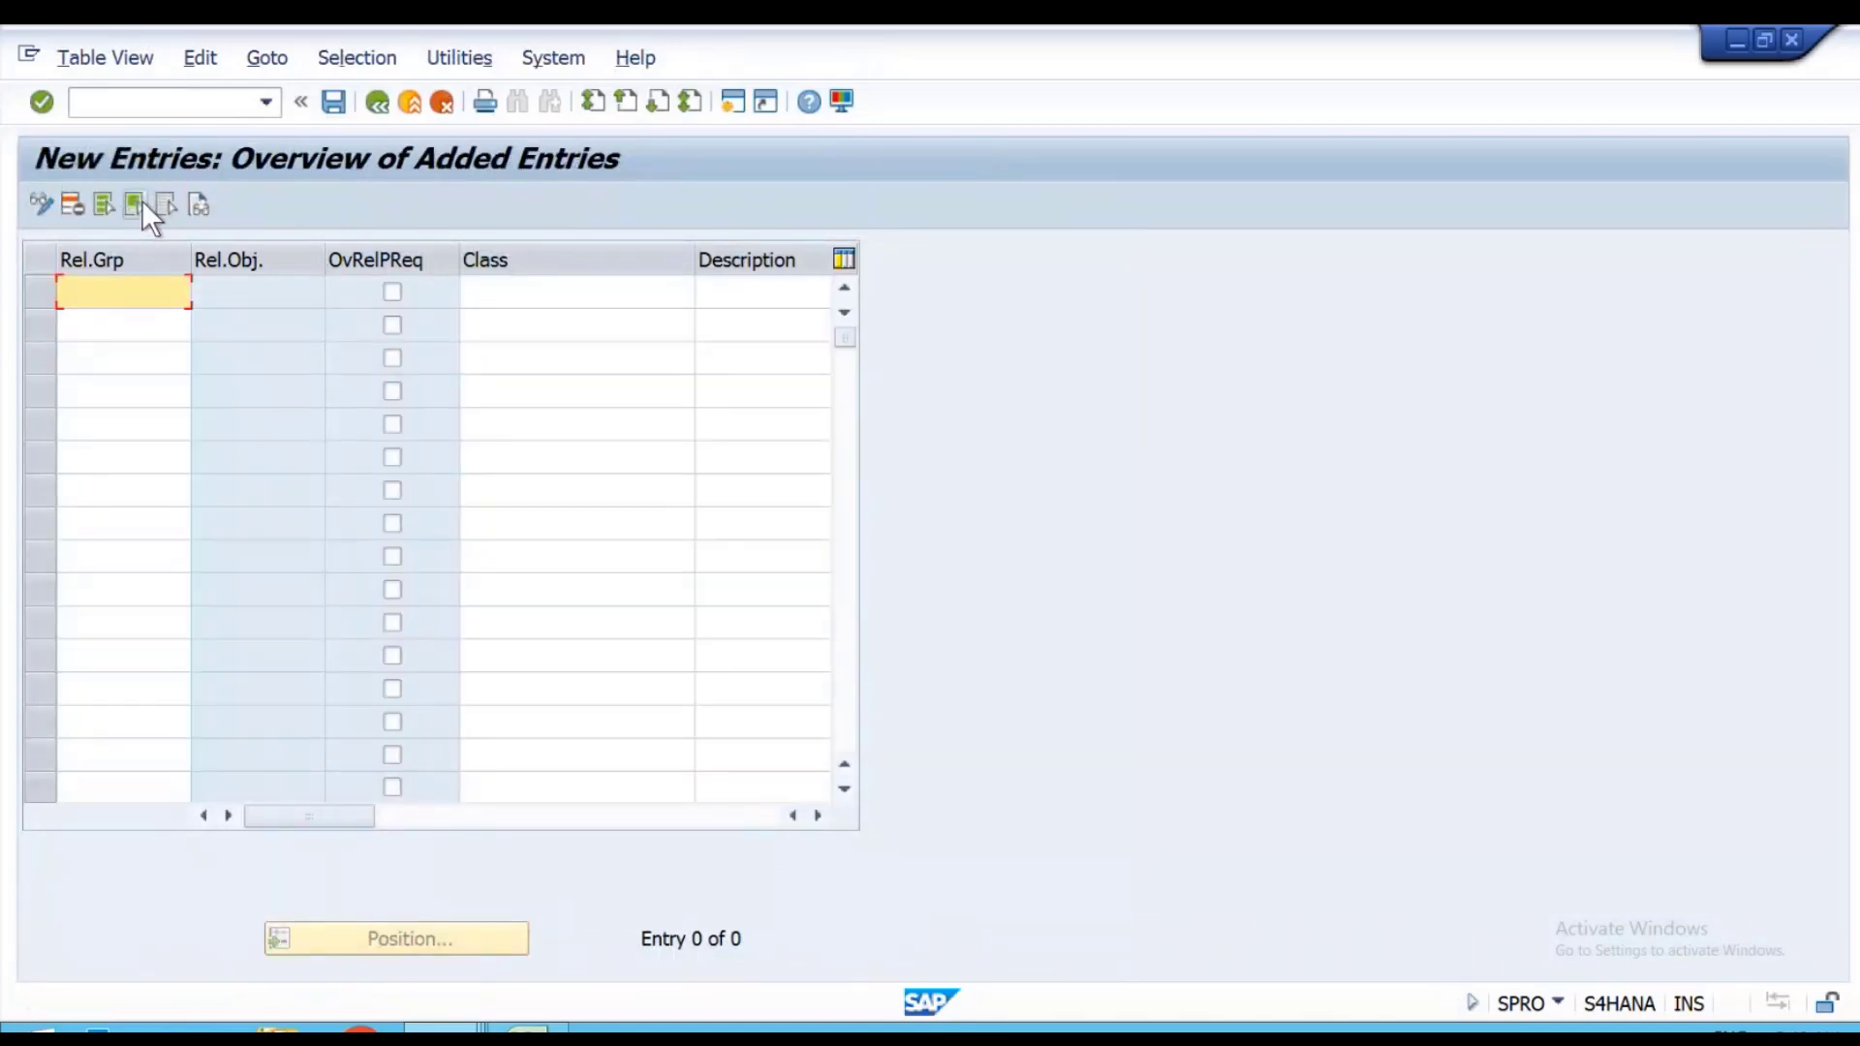
{"action": "type", "text": "VR"}
{"action": "key", "text": "Tab"}
{"action": "key", "text": "Tab"}
{"action": "key", "text": "Tab"}
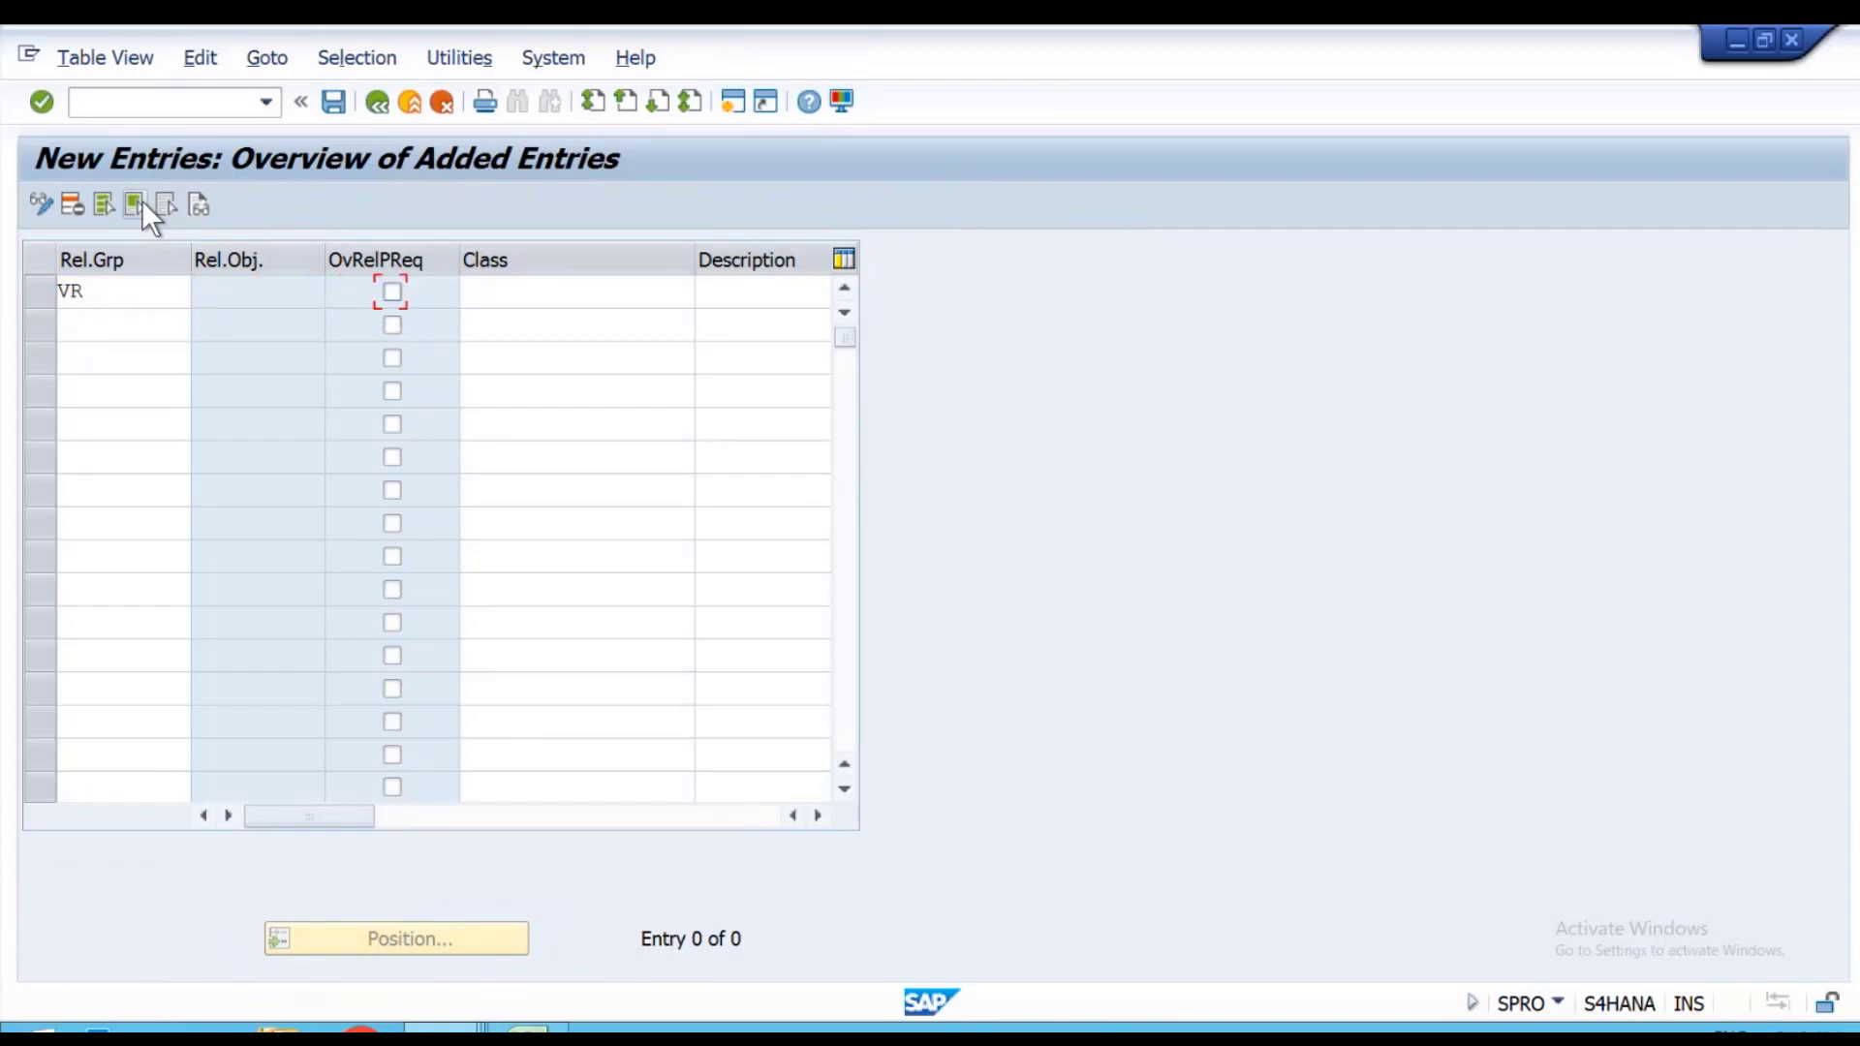
{"action": "type", "text": "VIVO_RELPR_PO VIVO_RELPR_PRICE"}
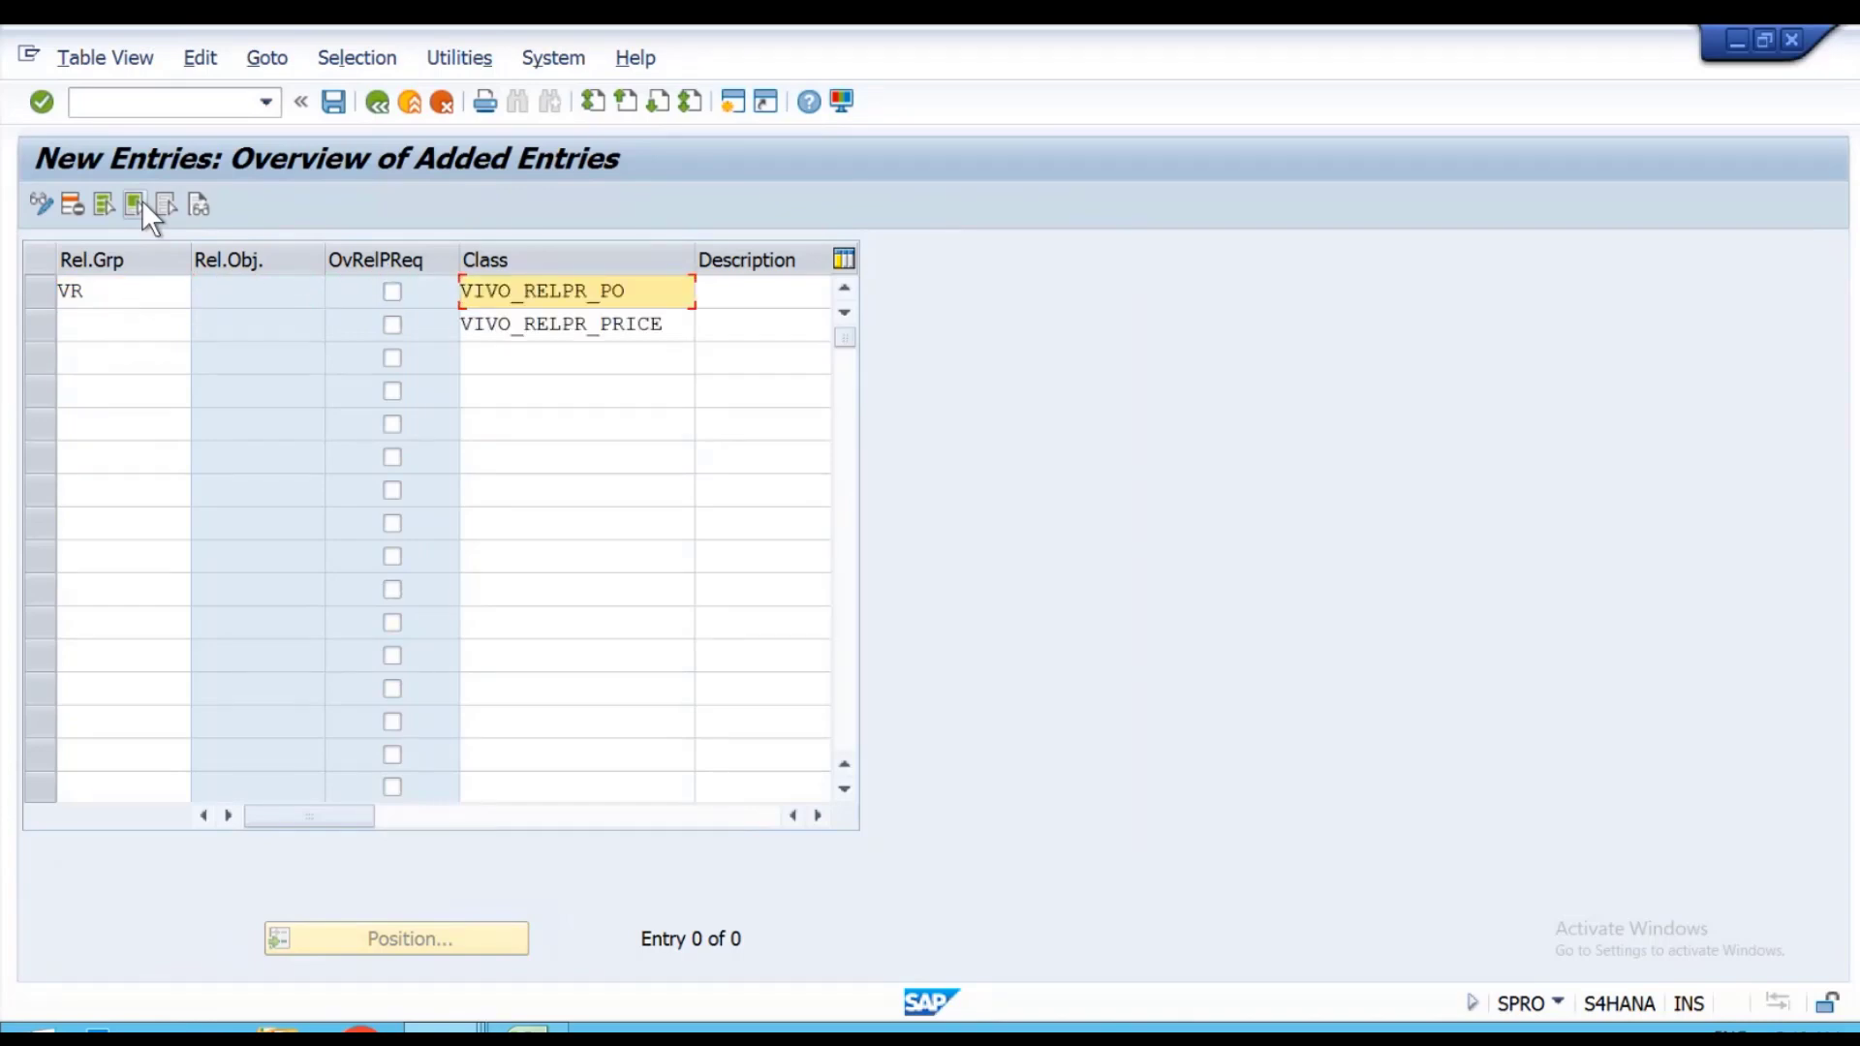
{"action": "key", "text": "alt+Tab"}
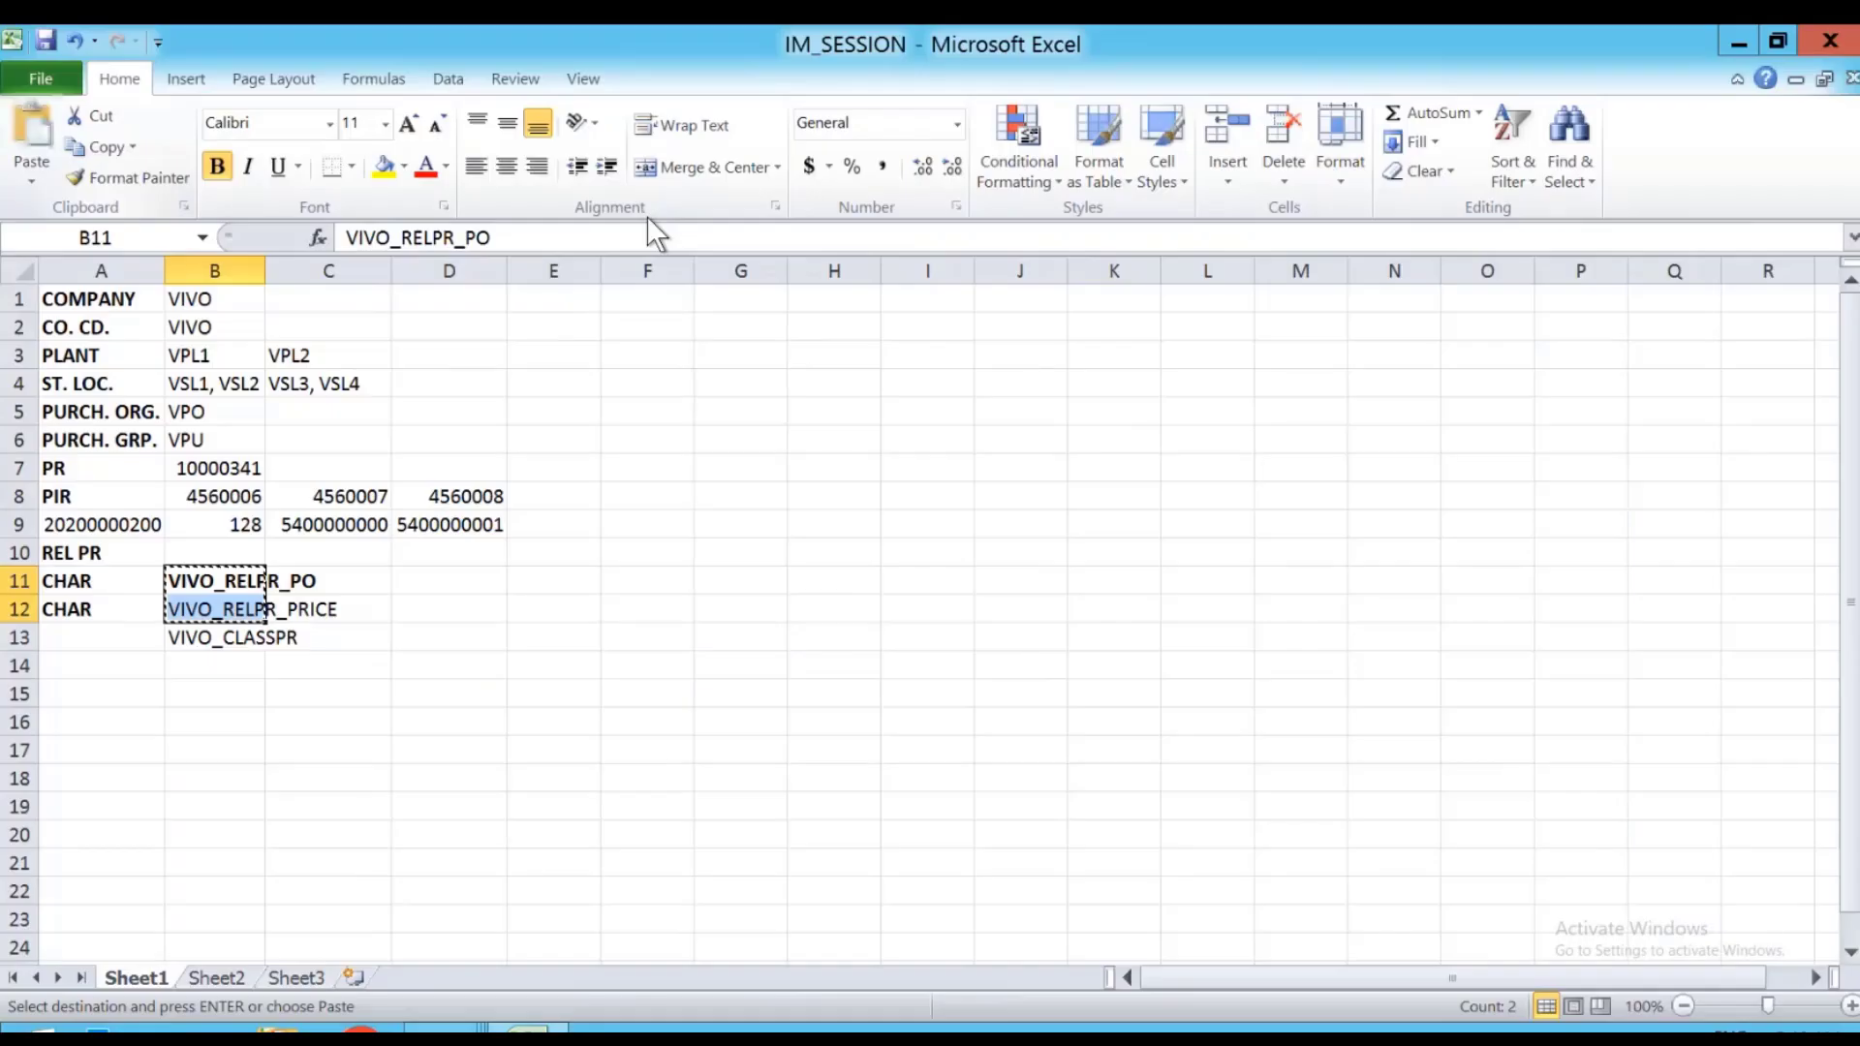
{"action": "key", "text": "alt+Tab"}
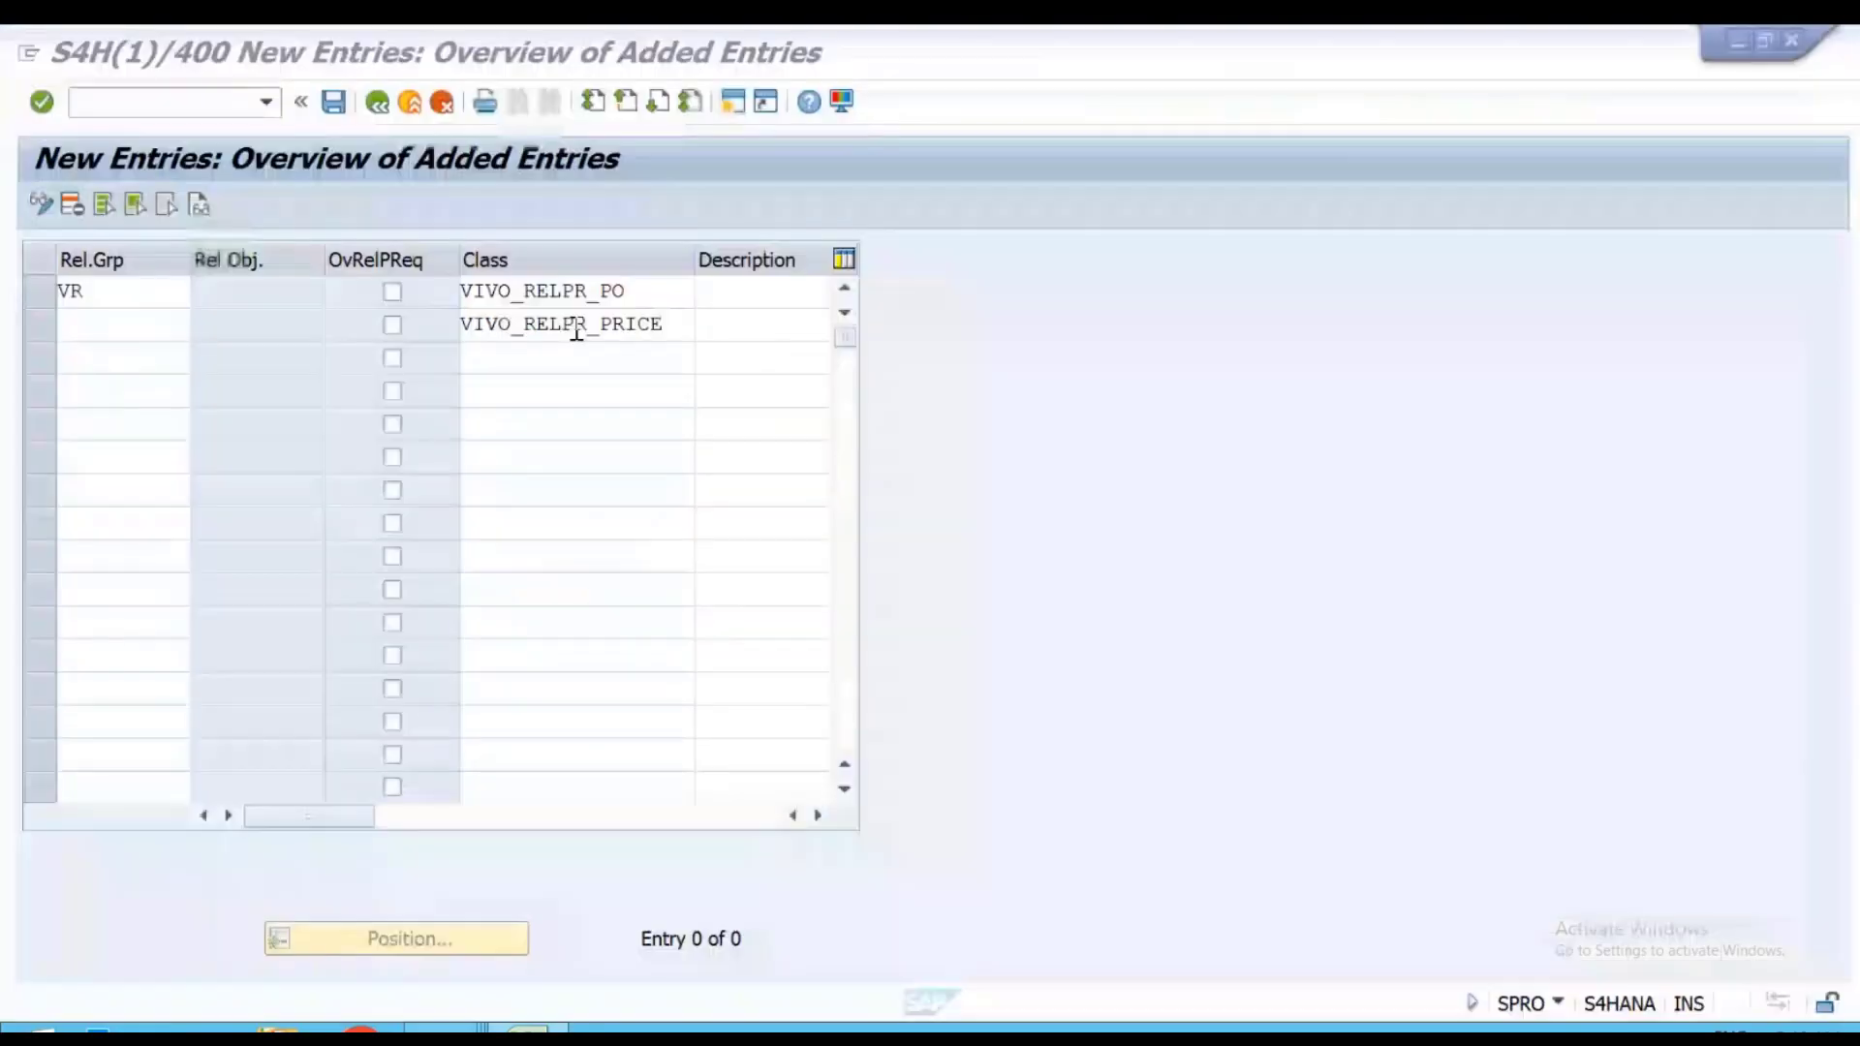
{"action": "left_click_drag", "start_coordinate": [669, 324], "coordinate": [325, 310]}
{"action": "key", "text": "Delete"}
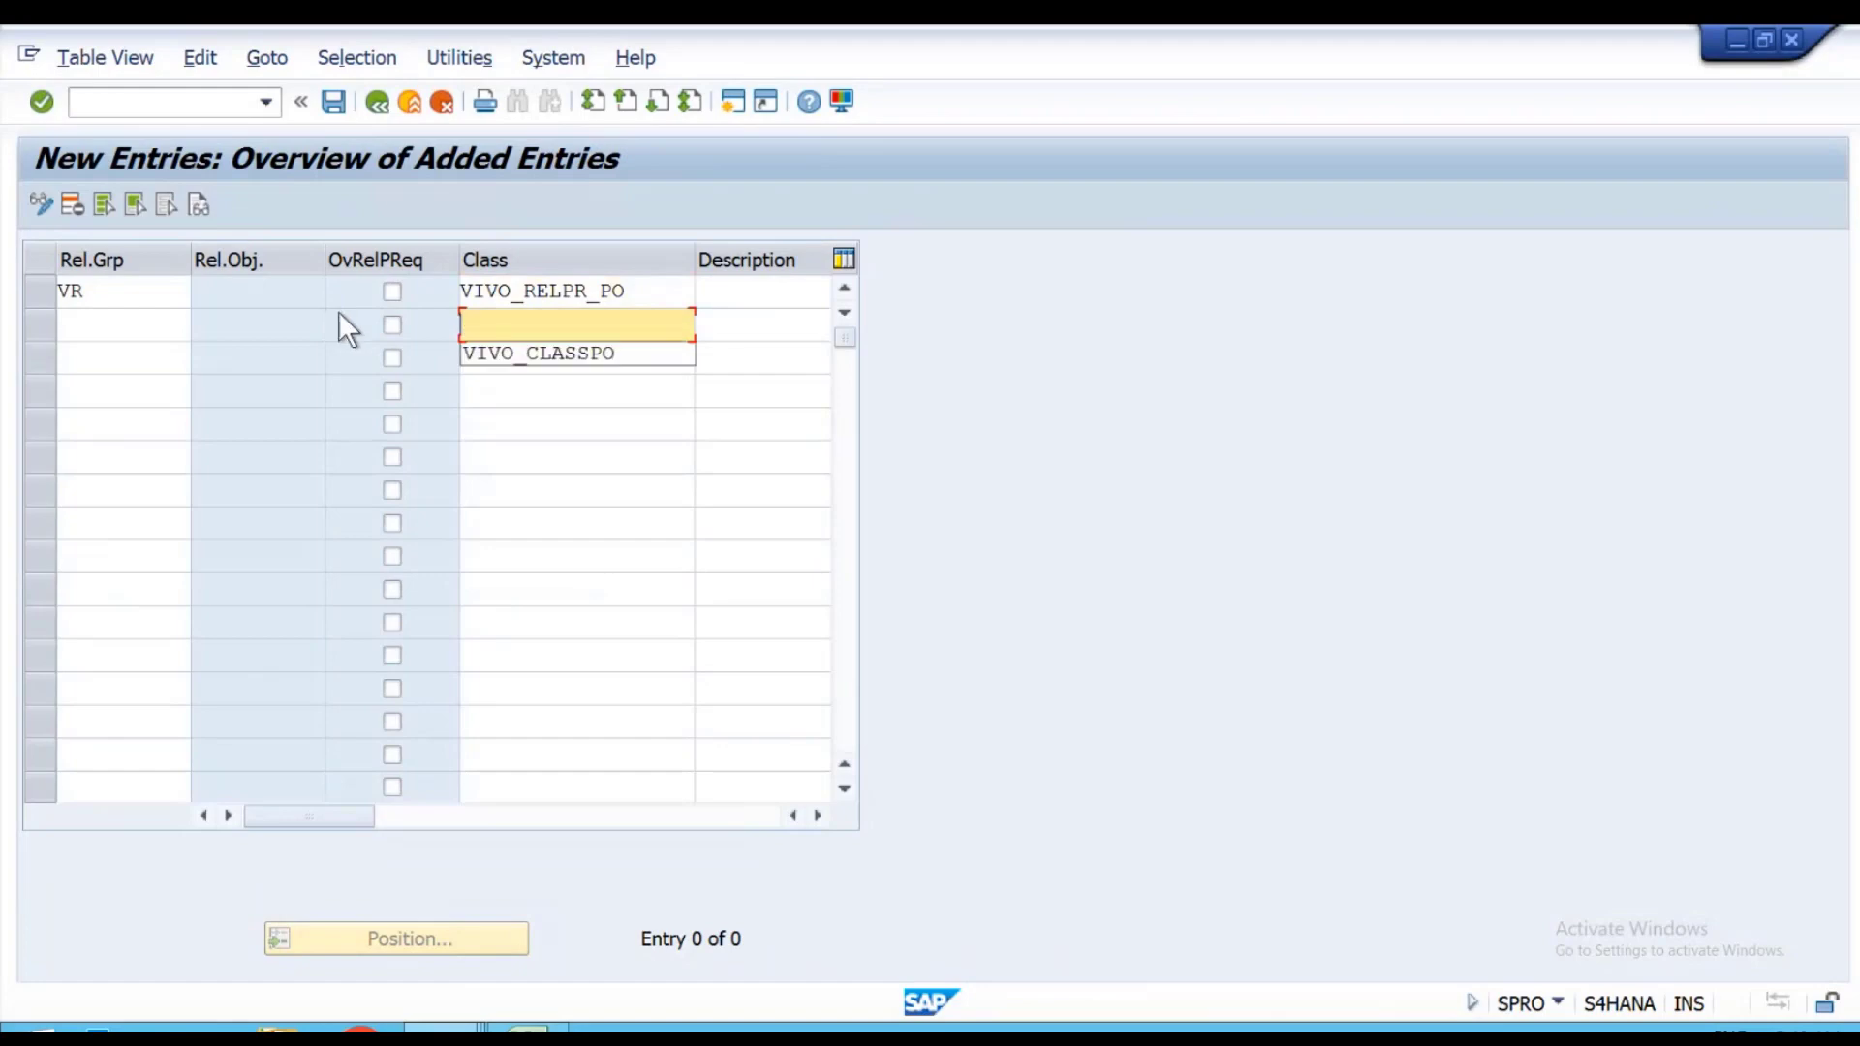
{"action": "left_click_drag", "start_coordinate": [634, 290], "coordinate": [233, 297]}
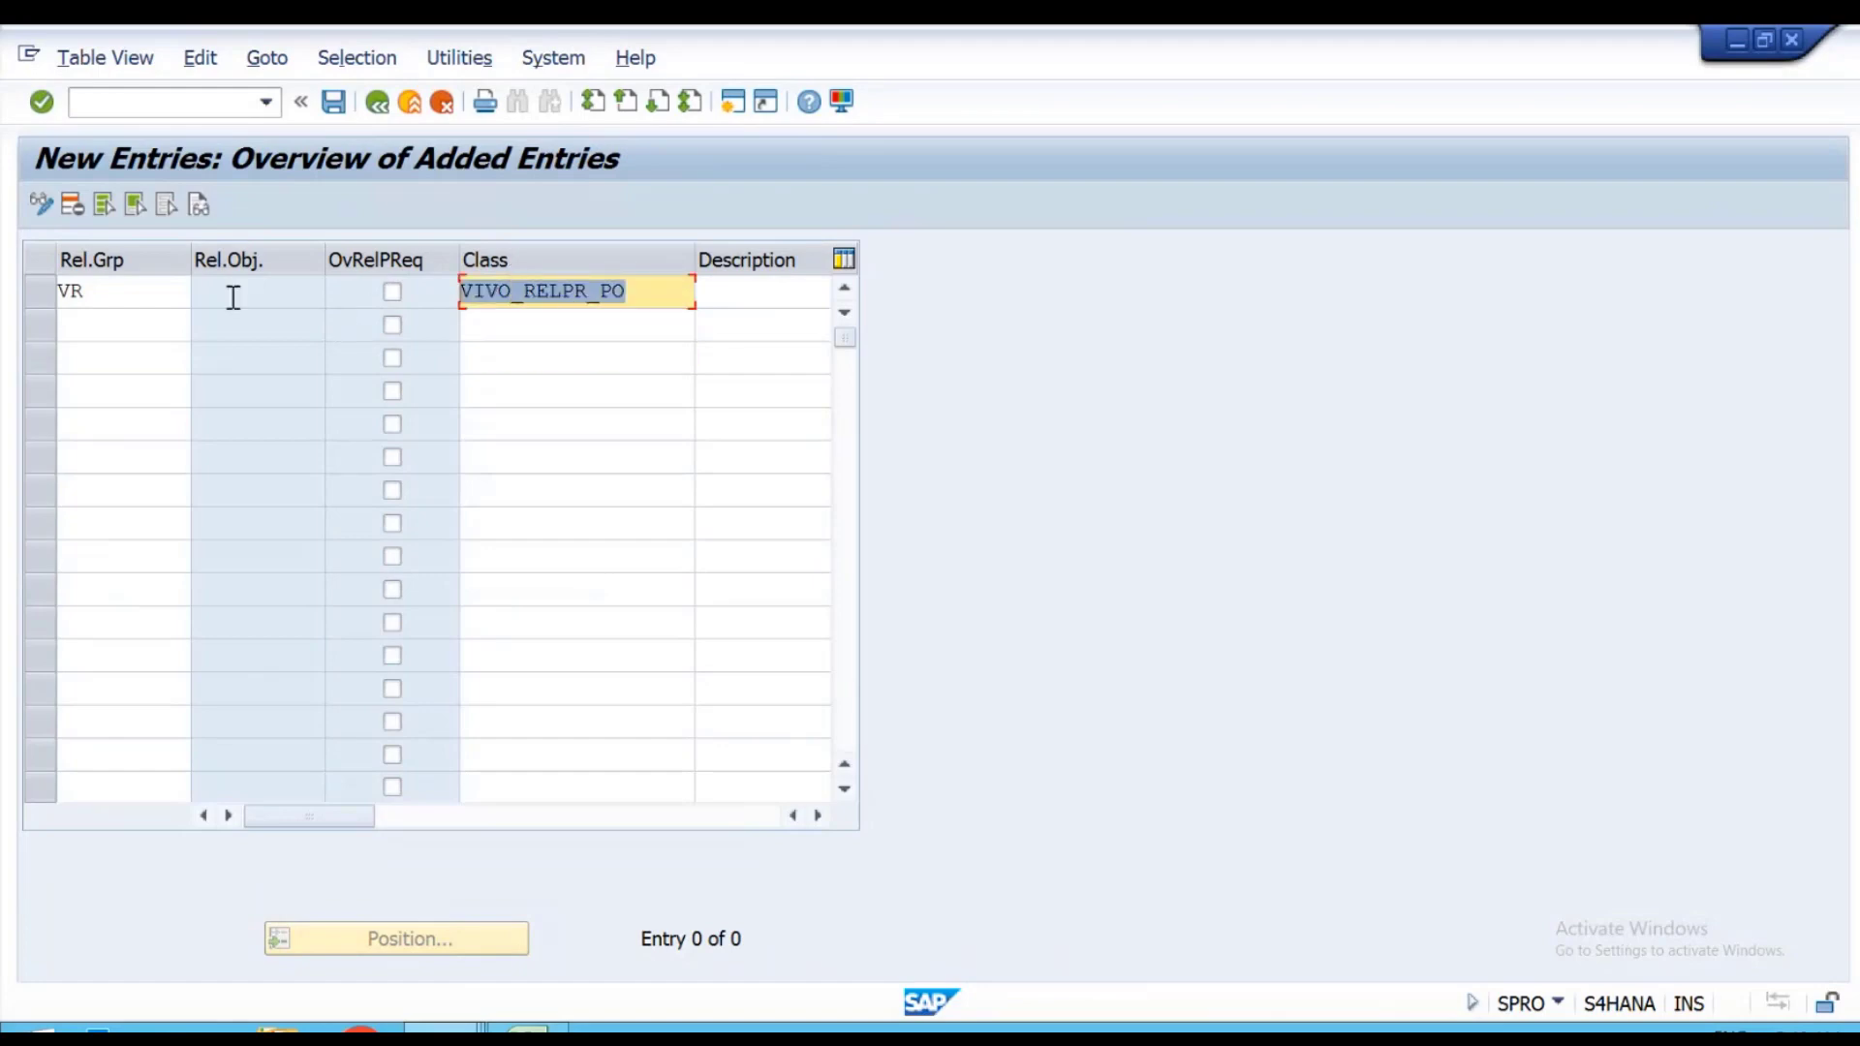
{"action": "key", "text": "Delete"}
Assign class VIVO_CLASSPR to the new release group VR.
{"action": "key", "text": "Down"}
{"action": "key", "text": "Return"}
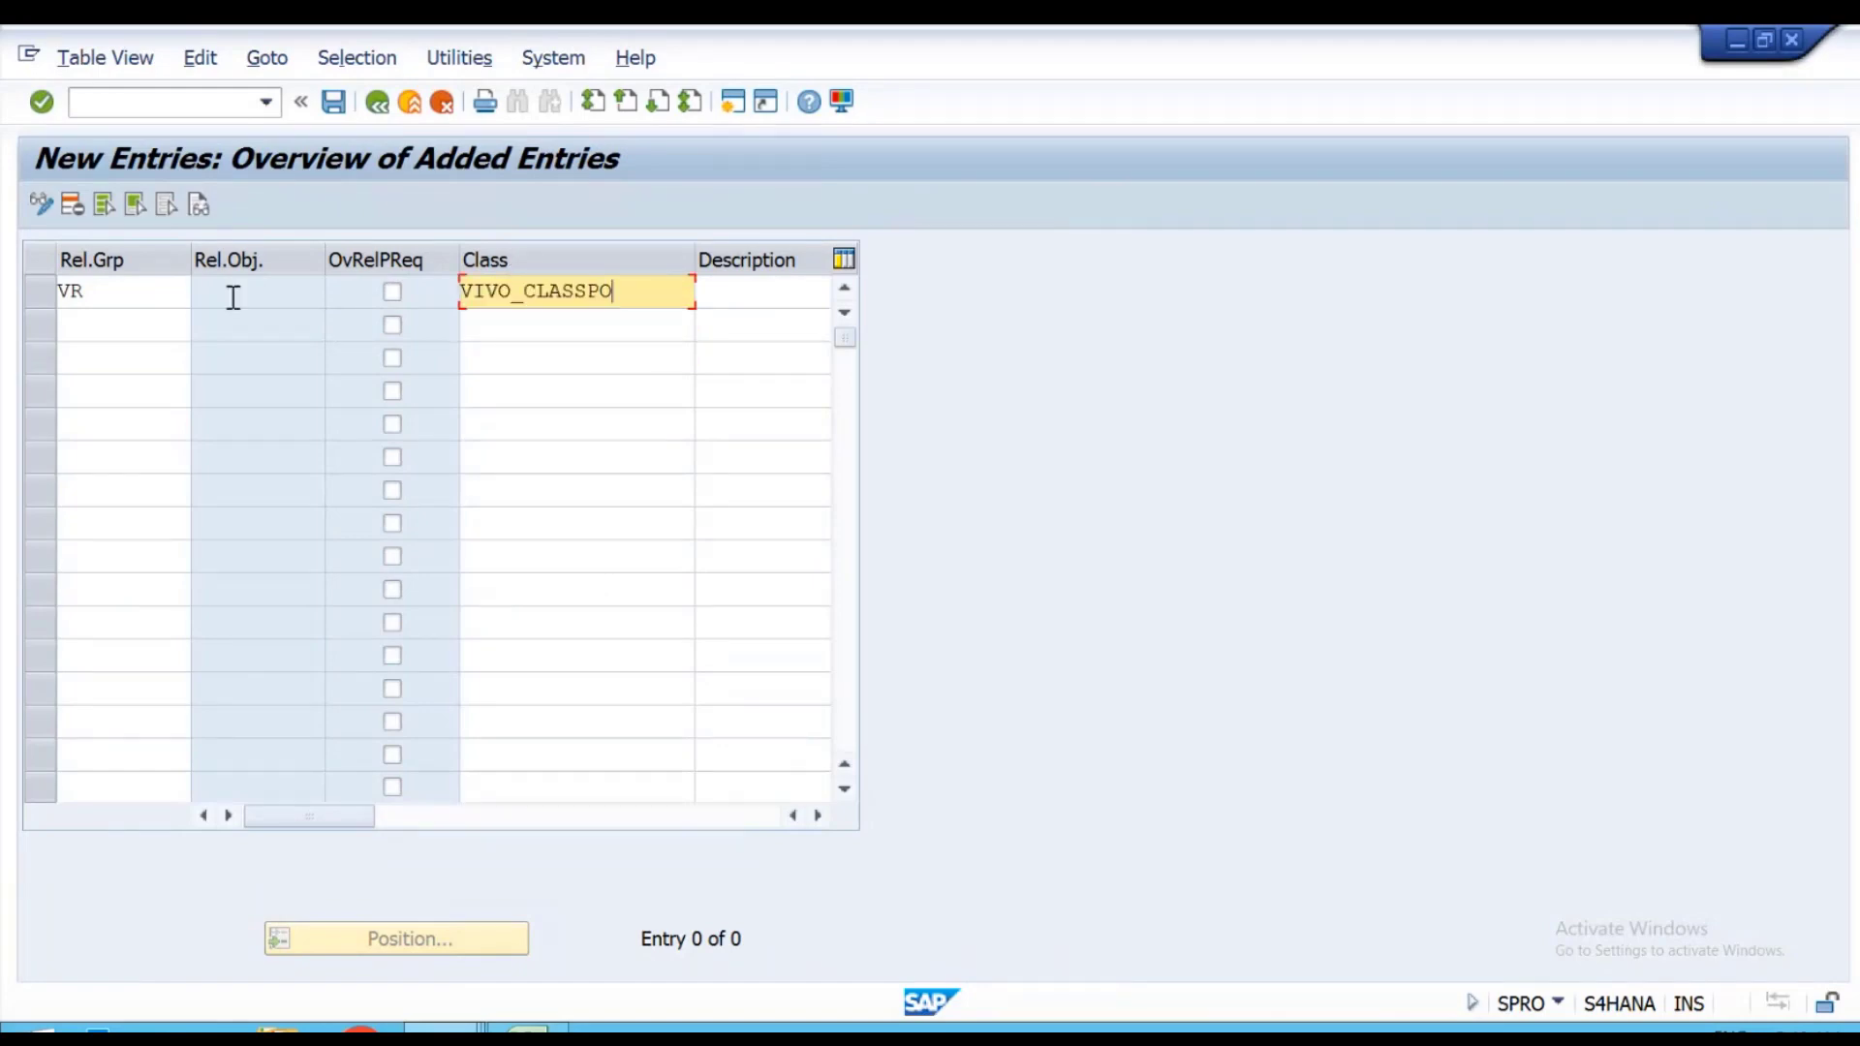
{"action": "key", "text": "BackSpace"}
{"action": "type", "text": "R"}
{"action": "key", "text": "Tab"}
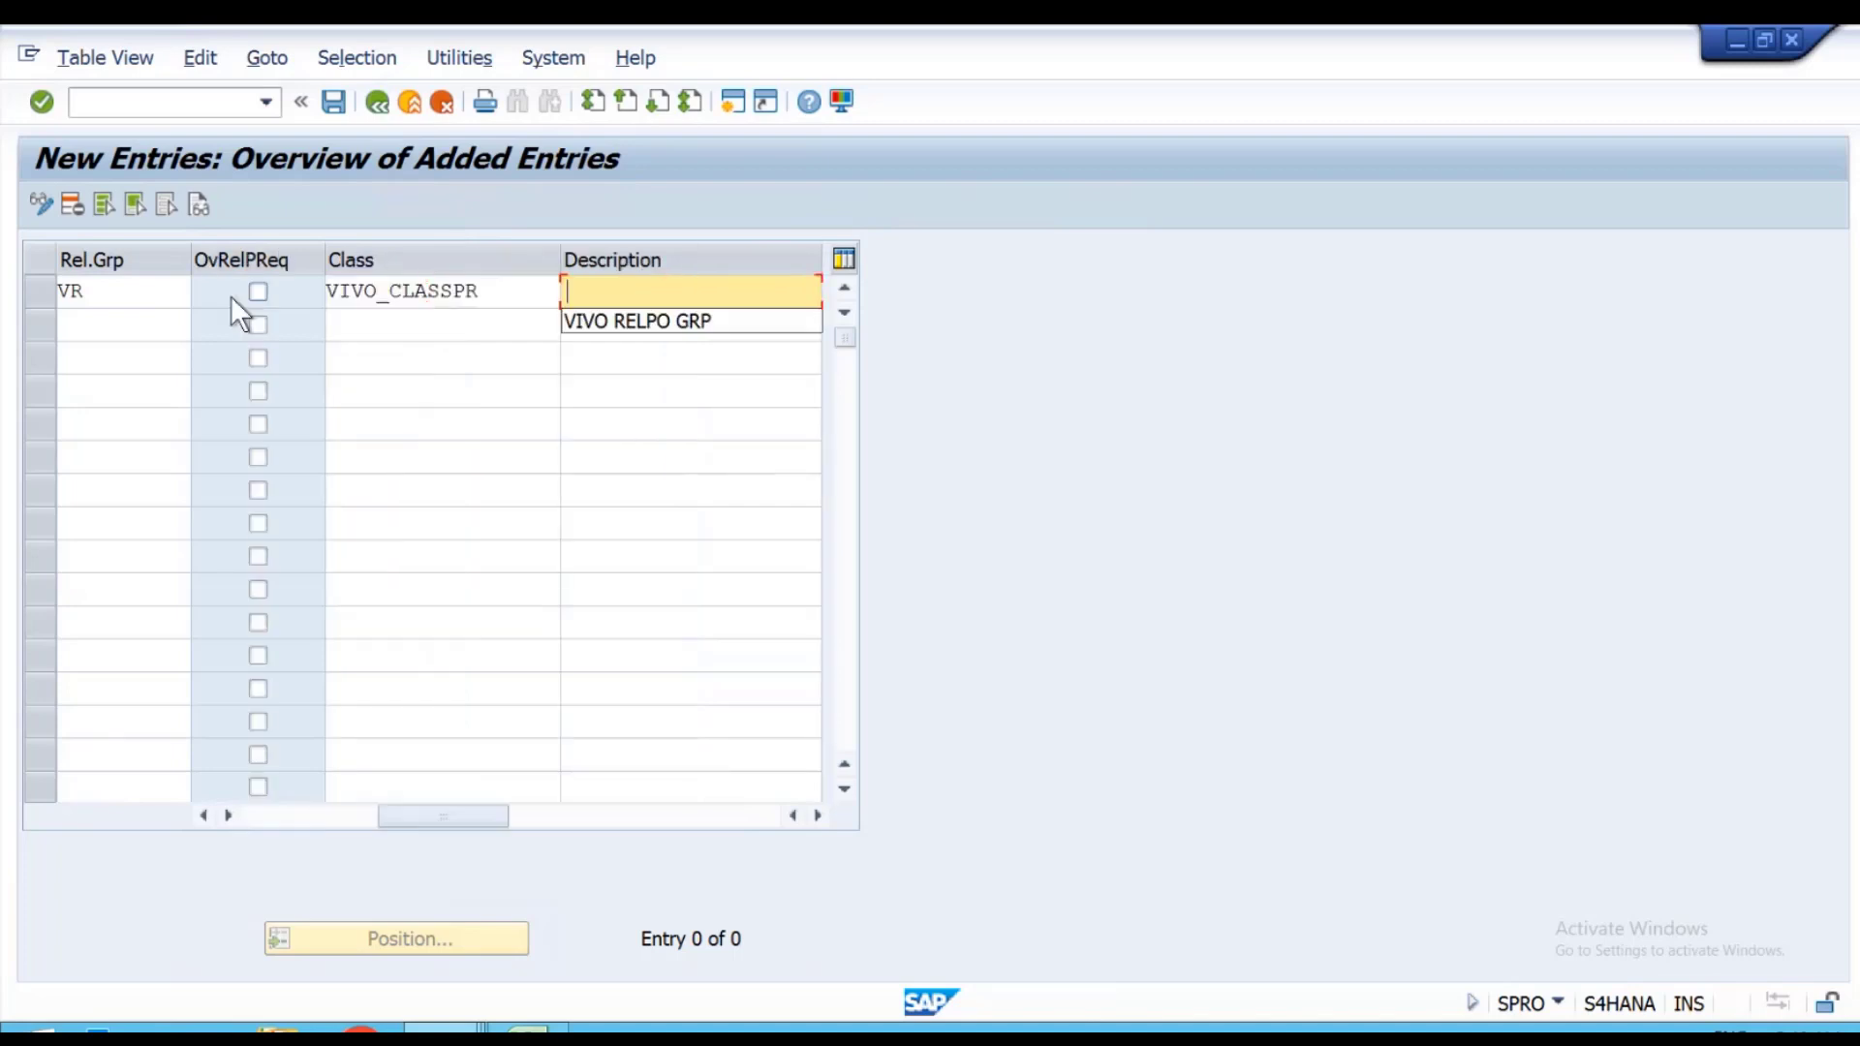
Enter the description VIVO RELPR\ GRP for release group VR and try to save the entry.
{"action": "key", "text": "Down"}
{"action": "key", "text": "Return"}
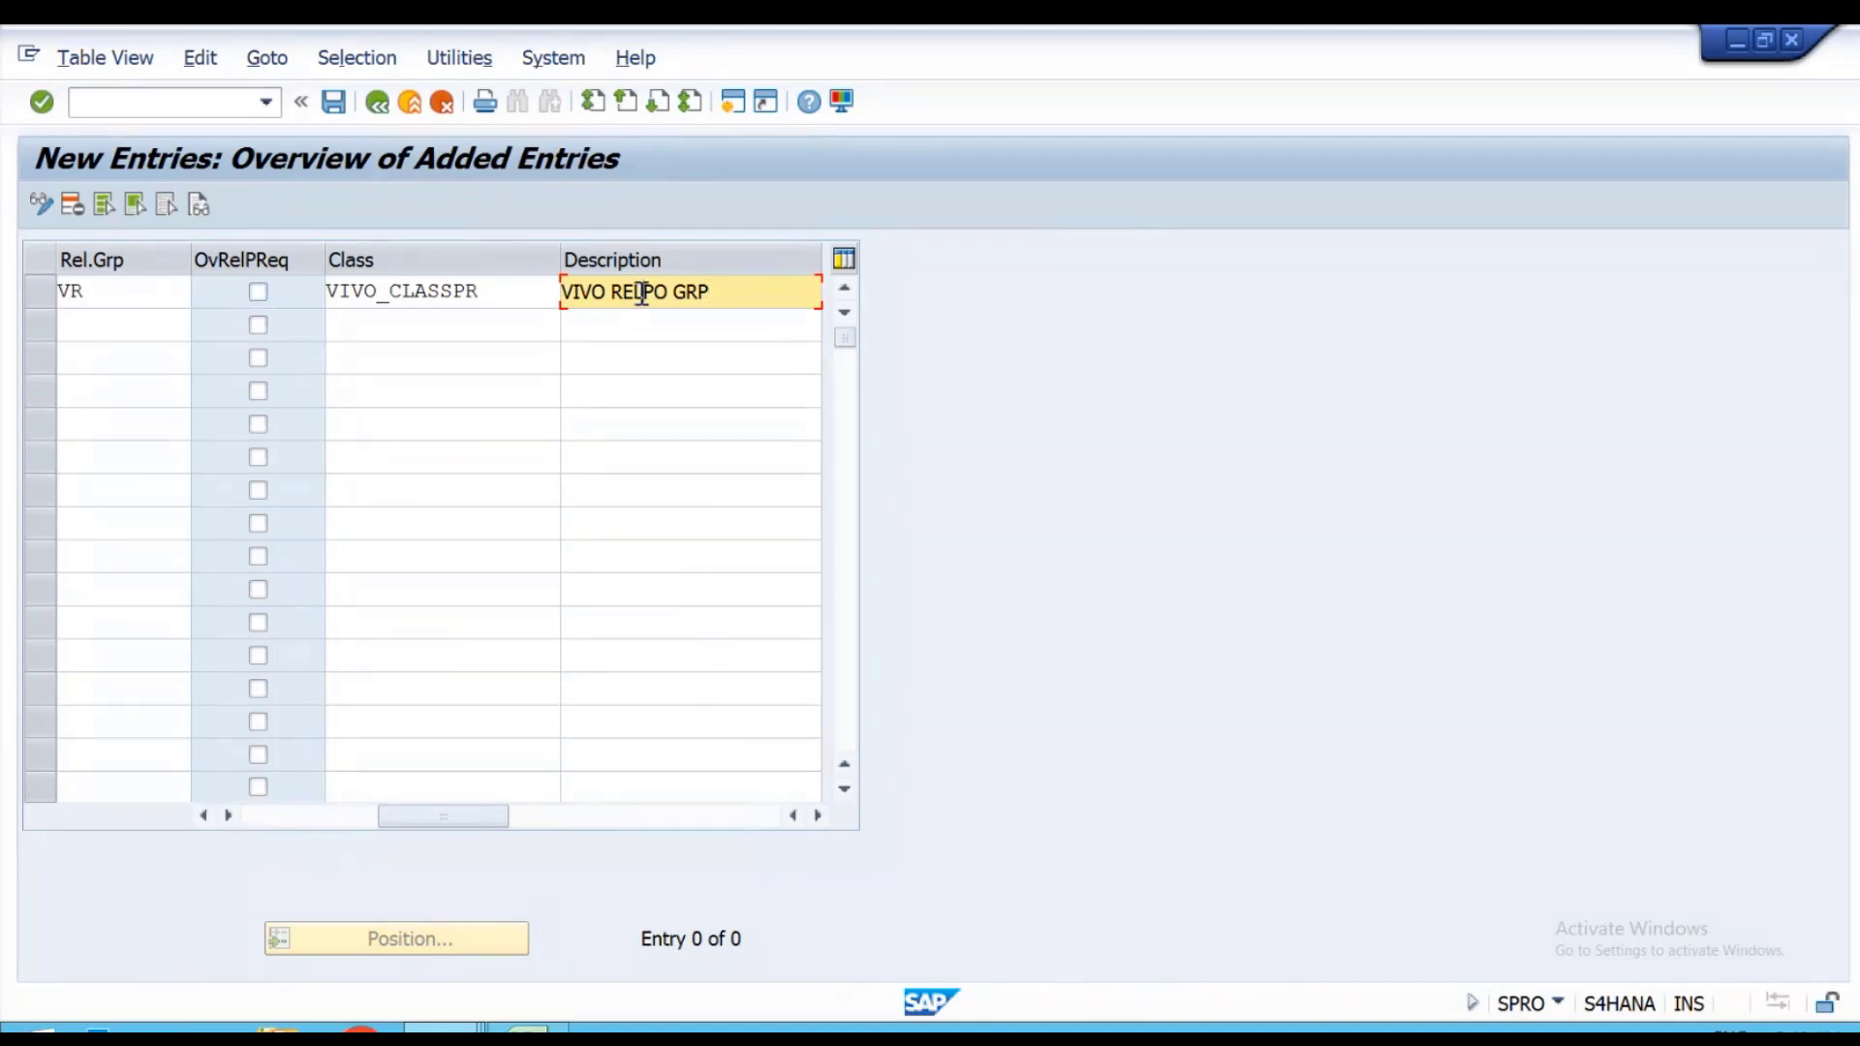
{"action": "type", "text": "PR"}
{"action": "key", "text": "Delete"}
{"action": "key", "text": "Delete"}
{"action": "type", "text": "\\"}
{"action": "key", "text": "Return"}
{"action": "key", "text": "ctrl+s"}
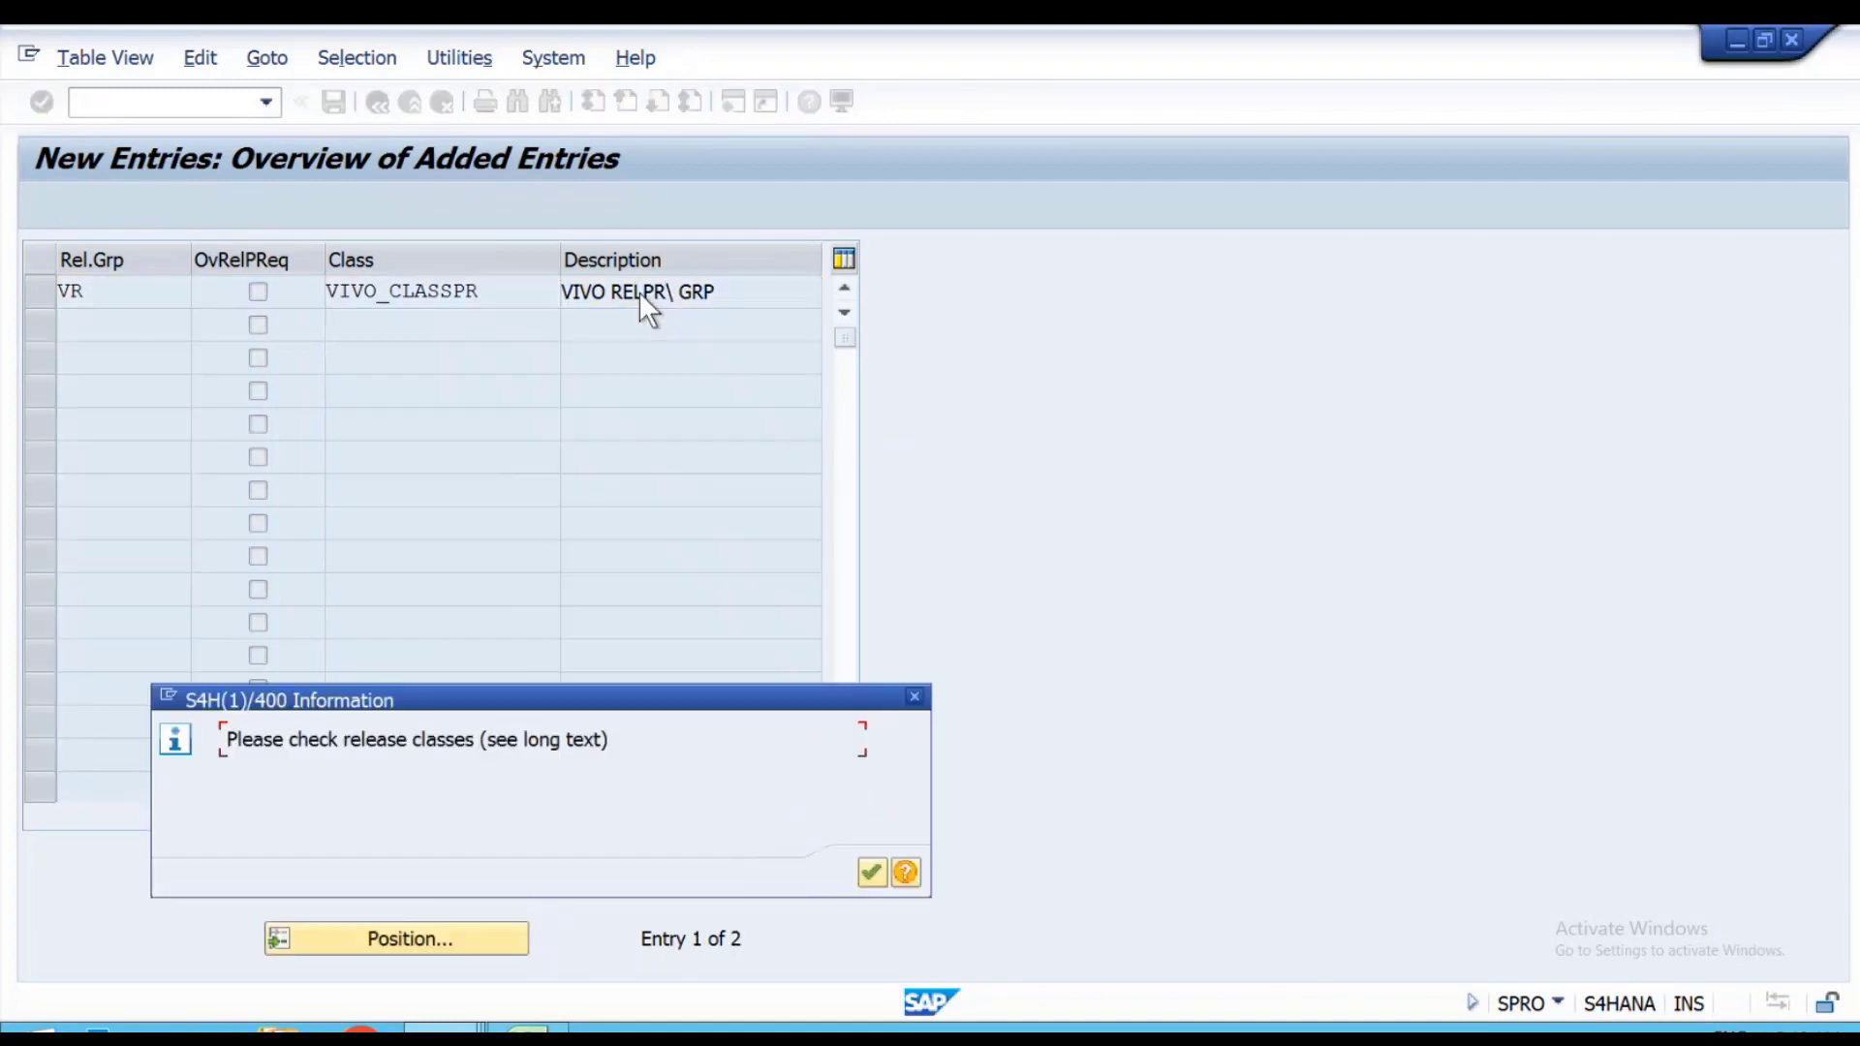
{"action": "key", "text": "Return"}
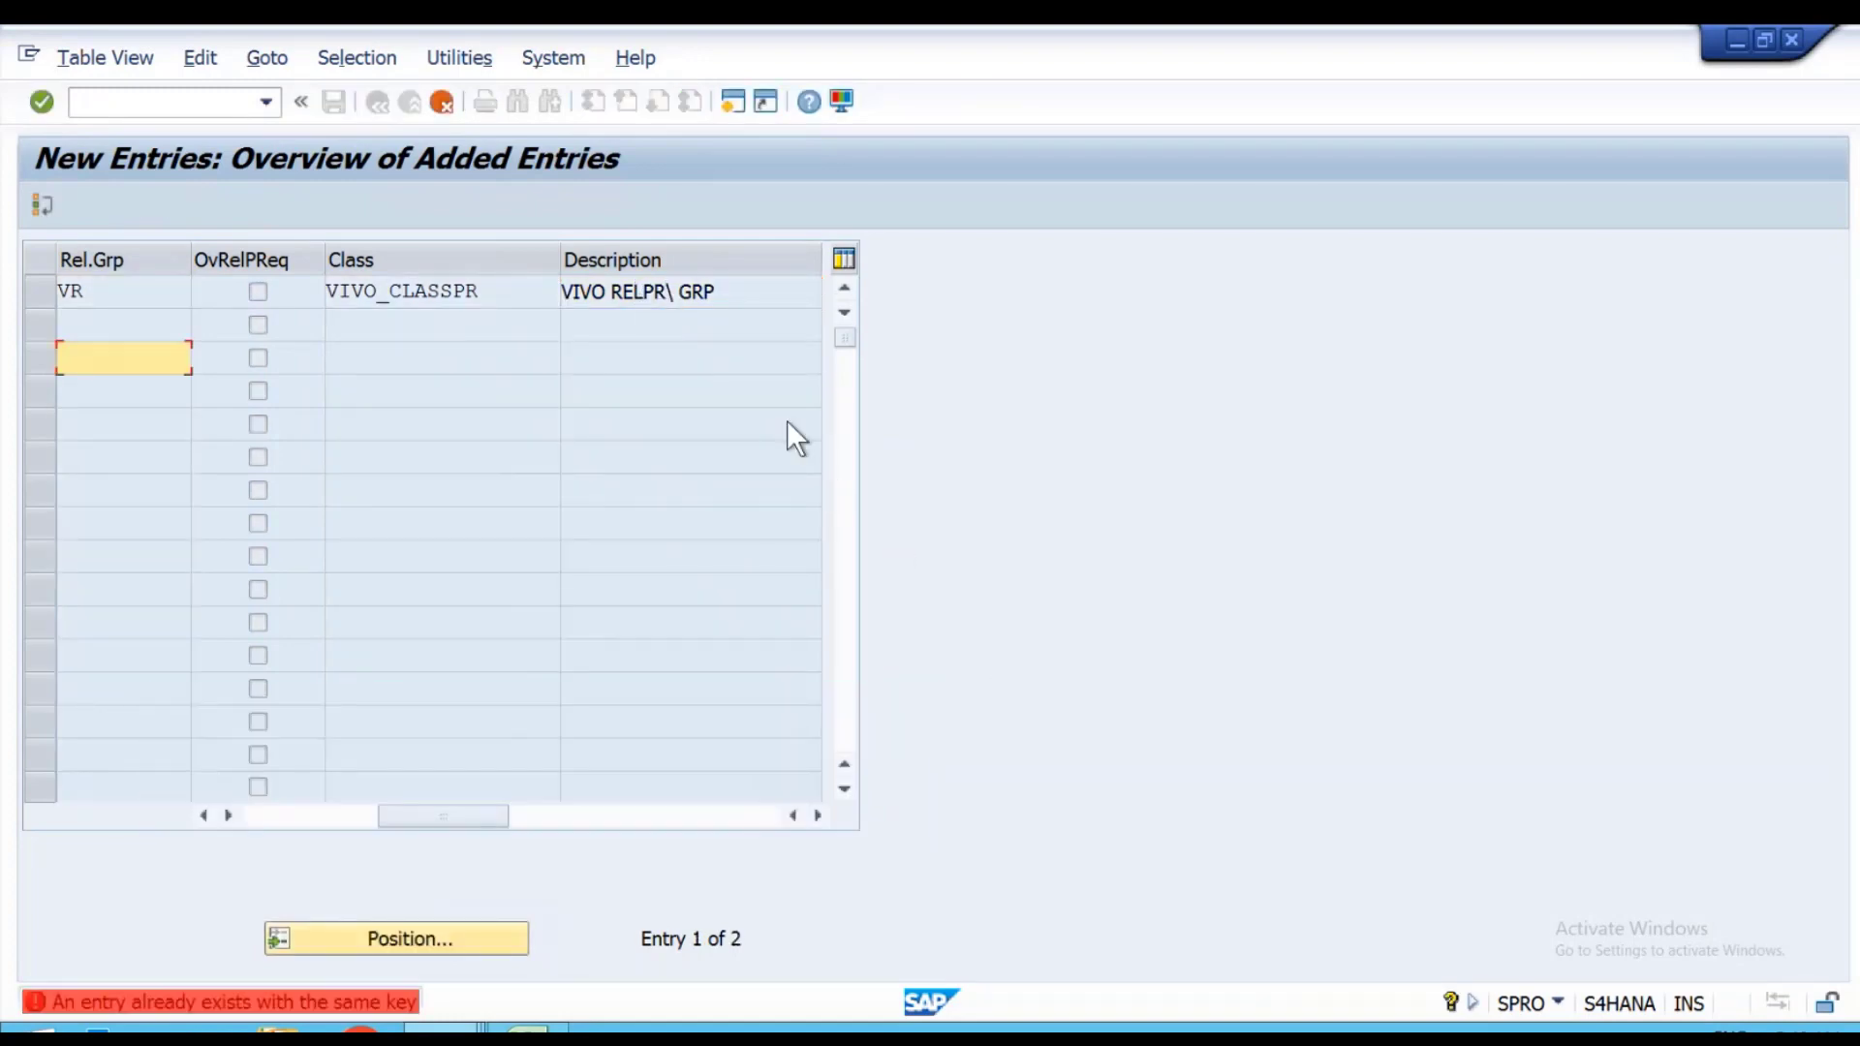
Cancel the blocked save, correct the description of release group VR to VIVO RELPRGRP and try to save again.
{"action": "left_click", "coordinate": [441, 102]}
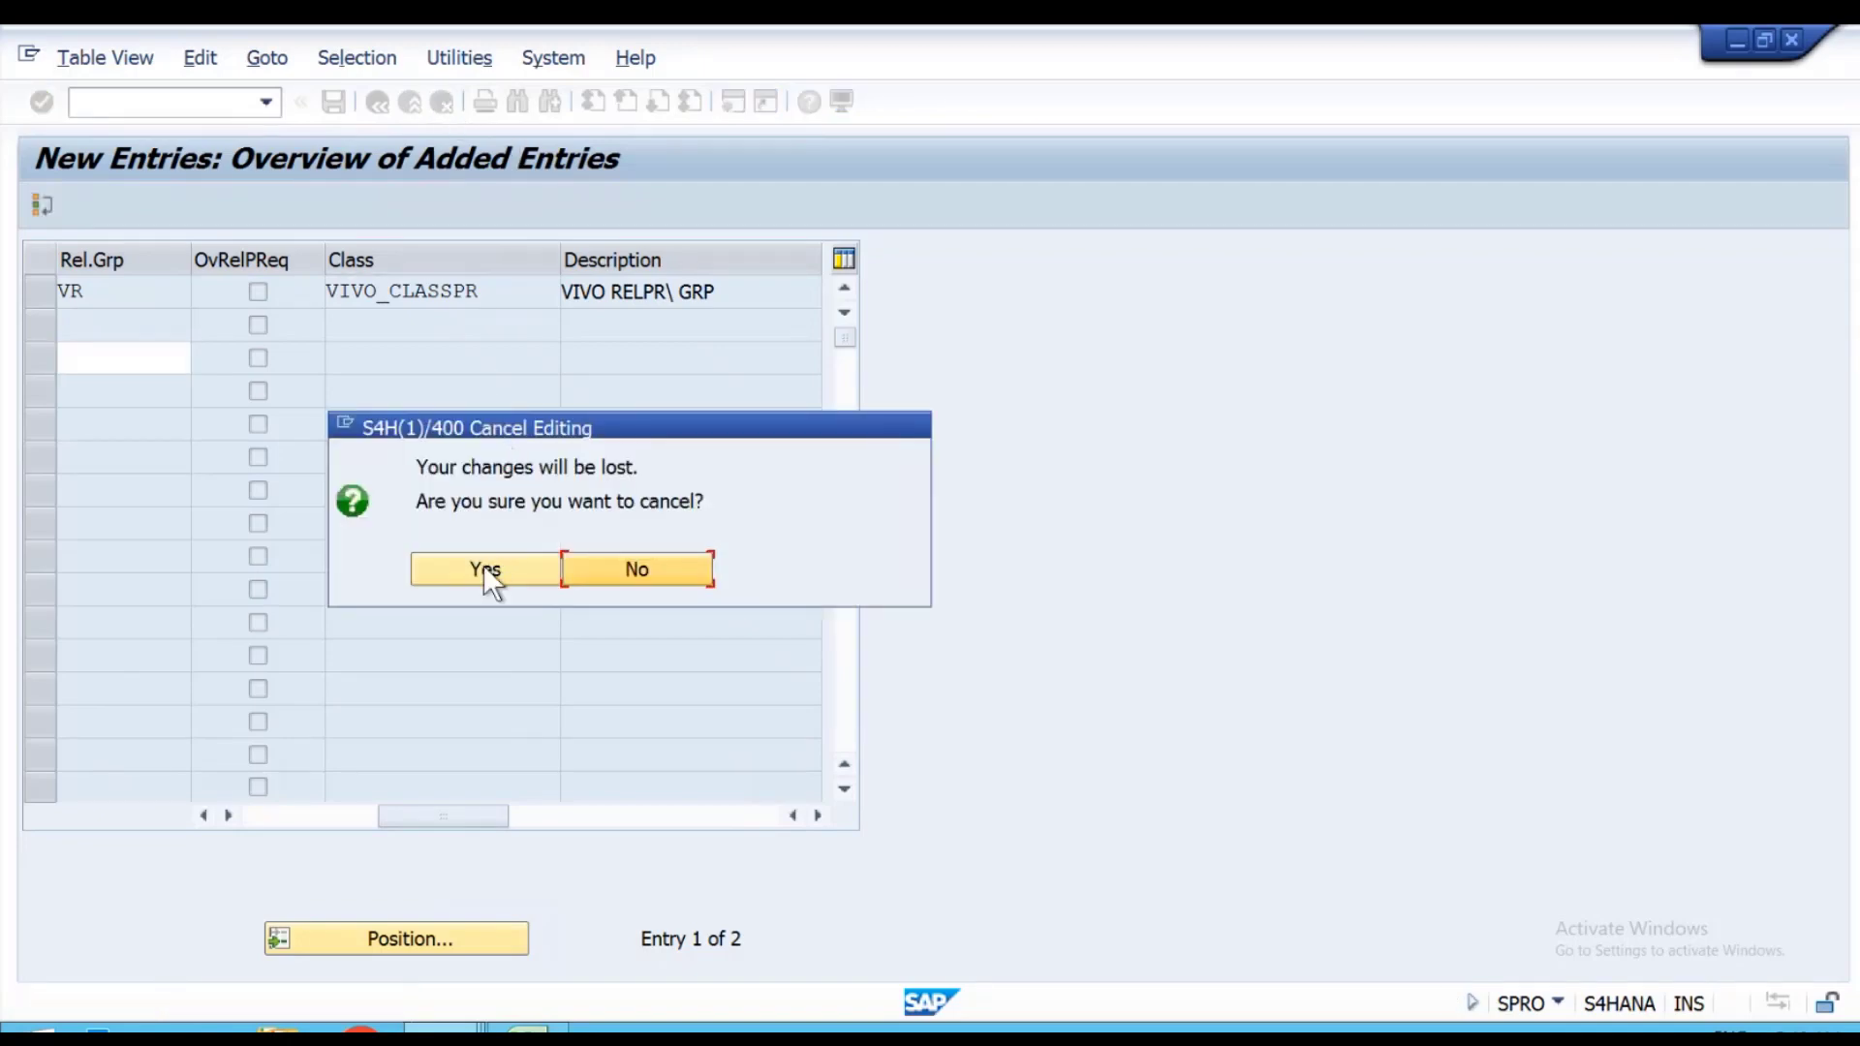
{"action": "left_click", "coordinate": [484, 568]}
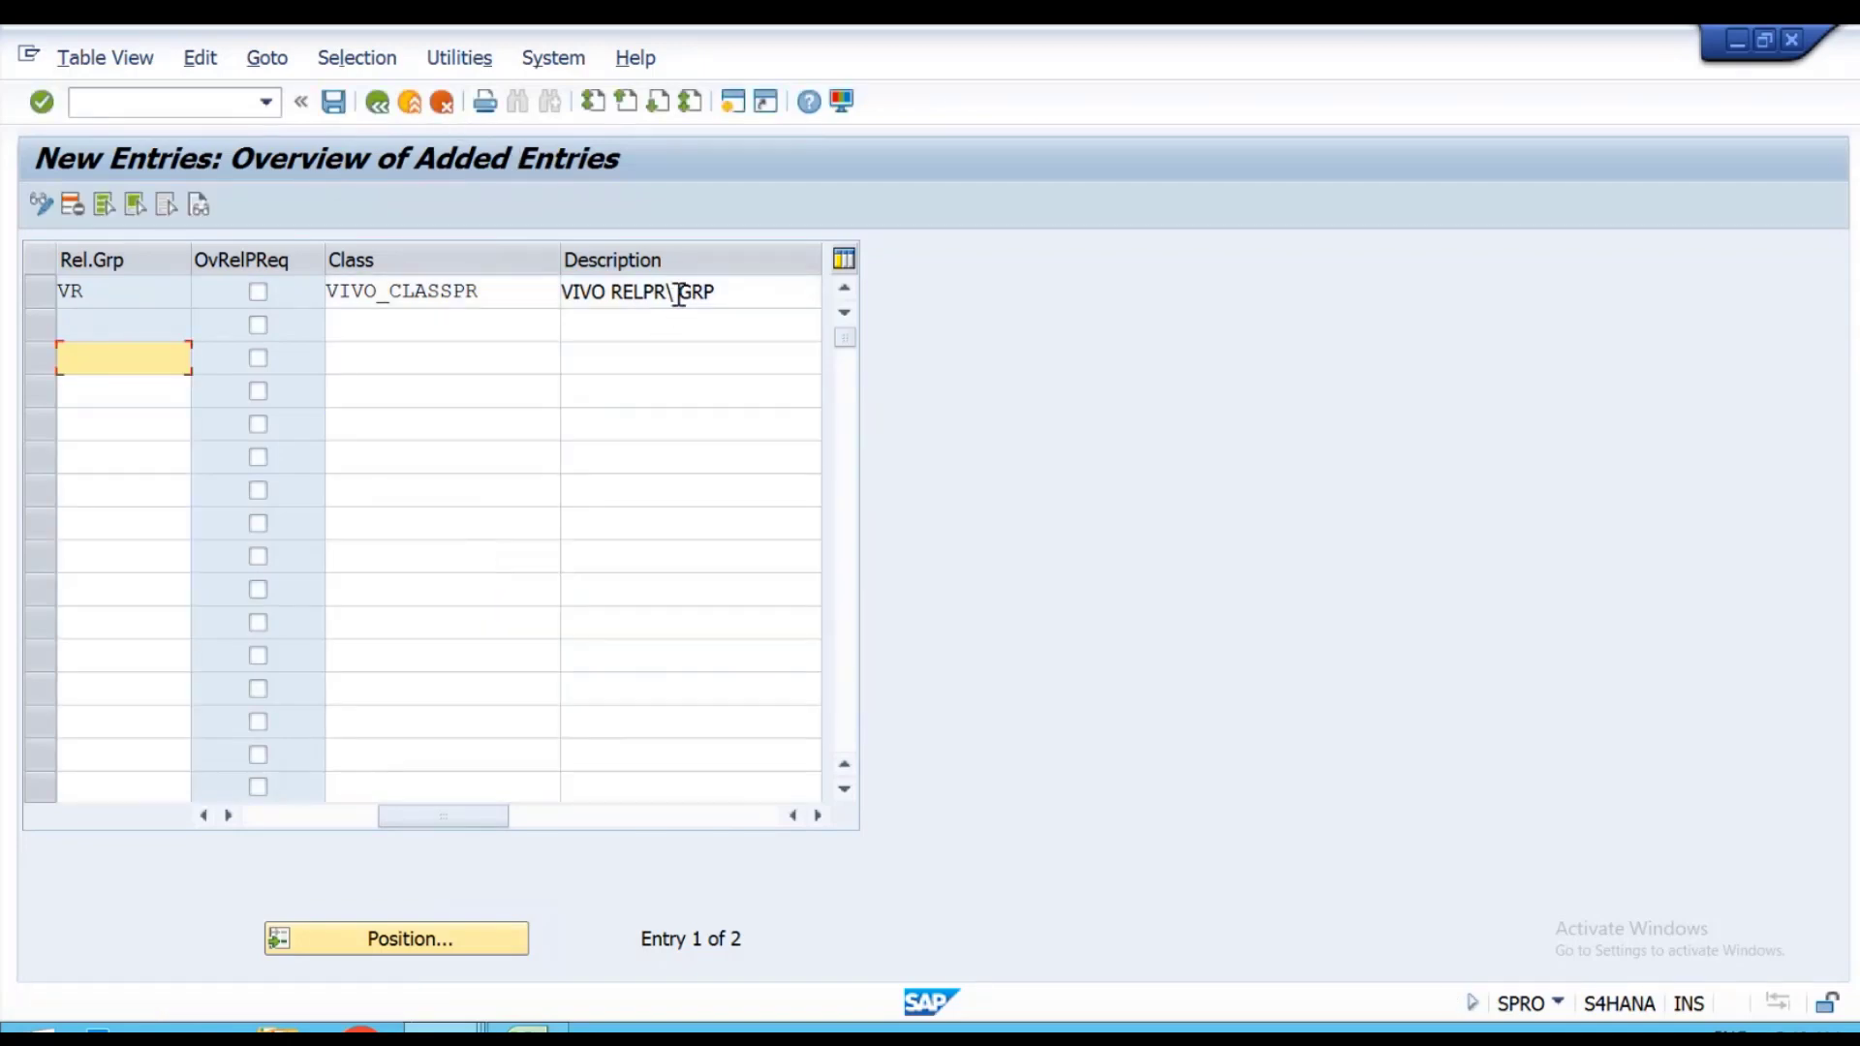
{"action": "left_click", "coordinate": [678, 295]}
{"action": "key", "text": "BackSpace"}
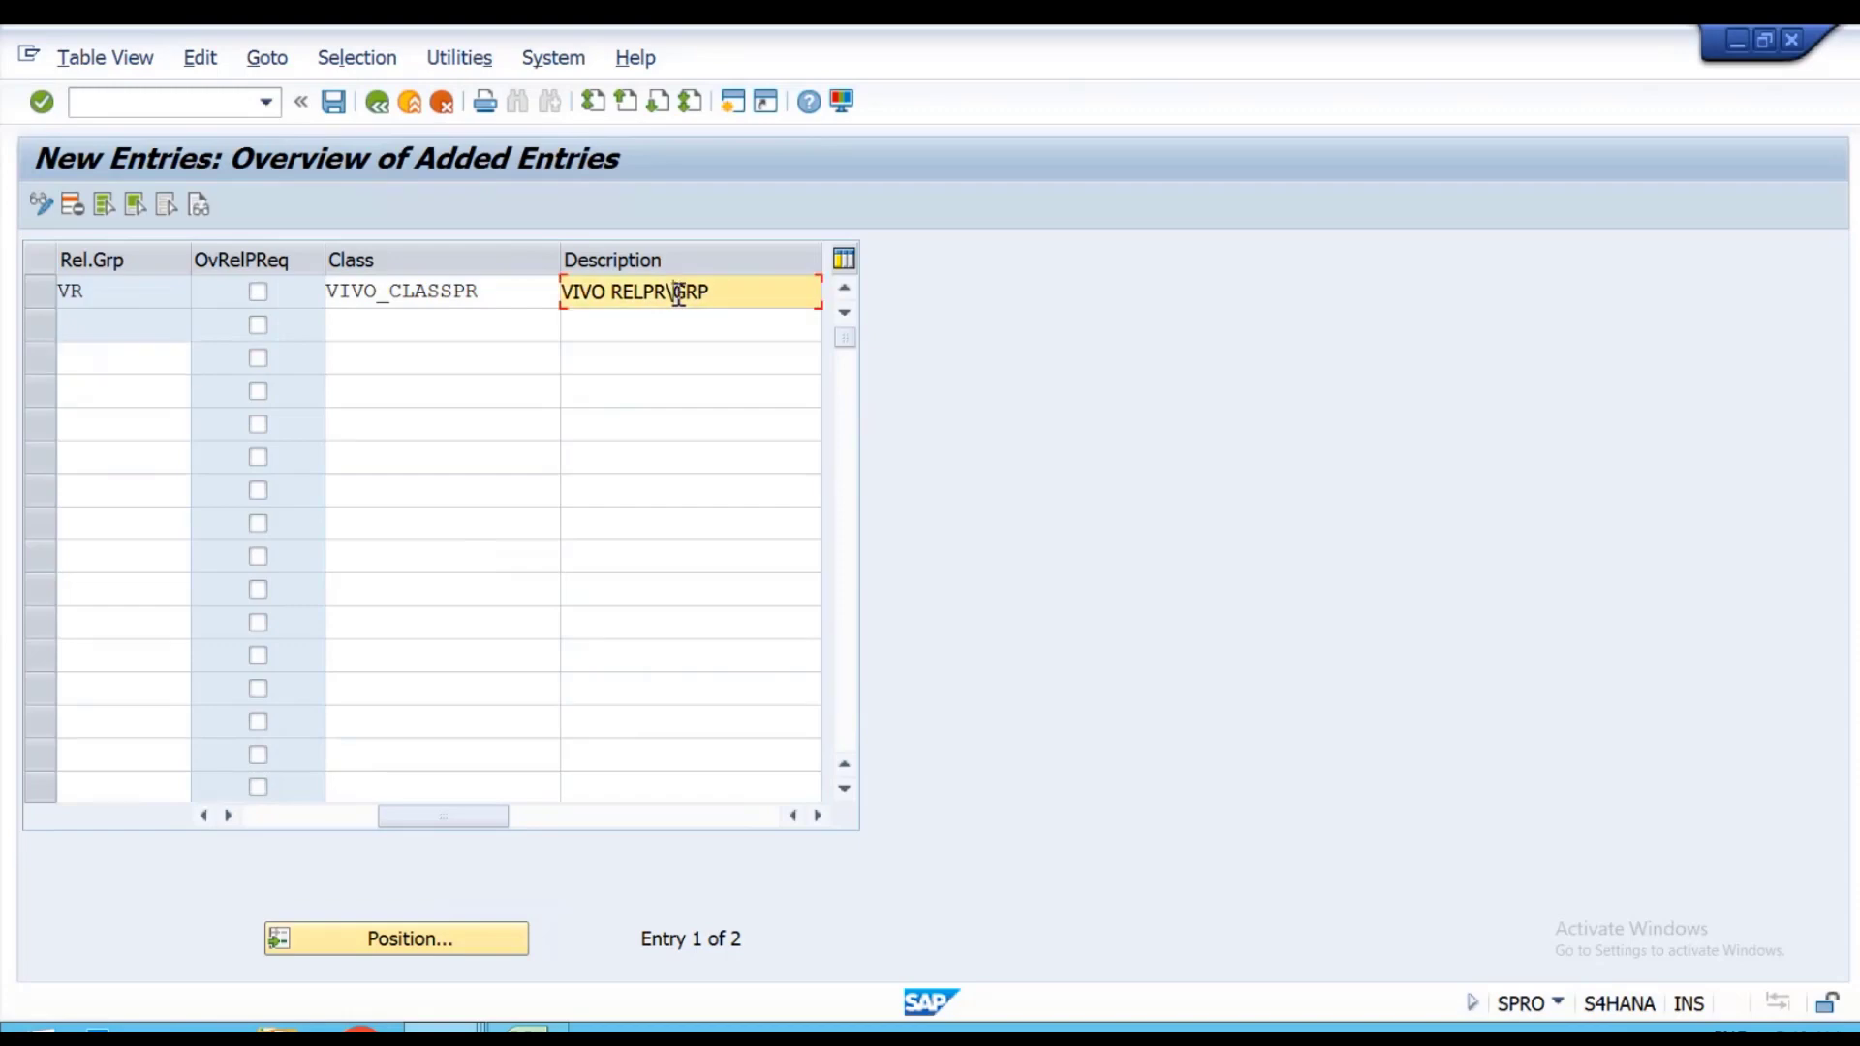
{"action": "key", "text": "BackSpace"}
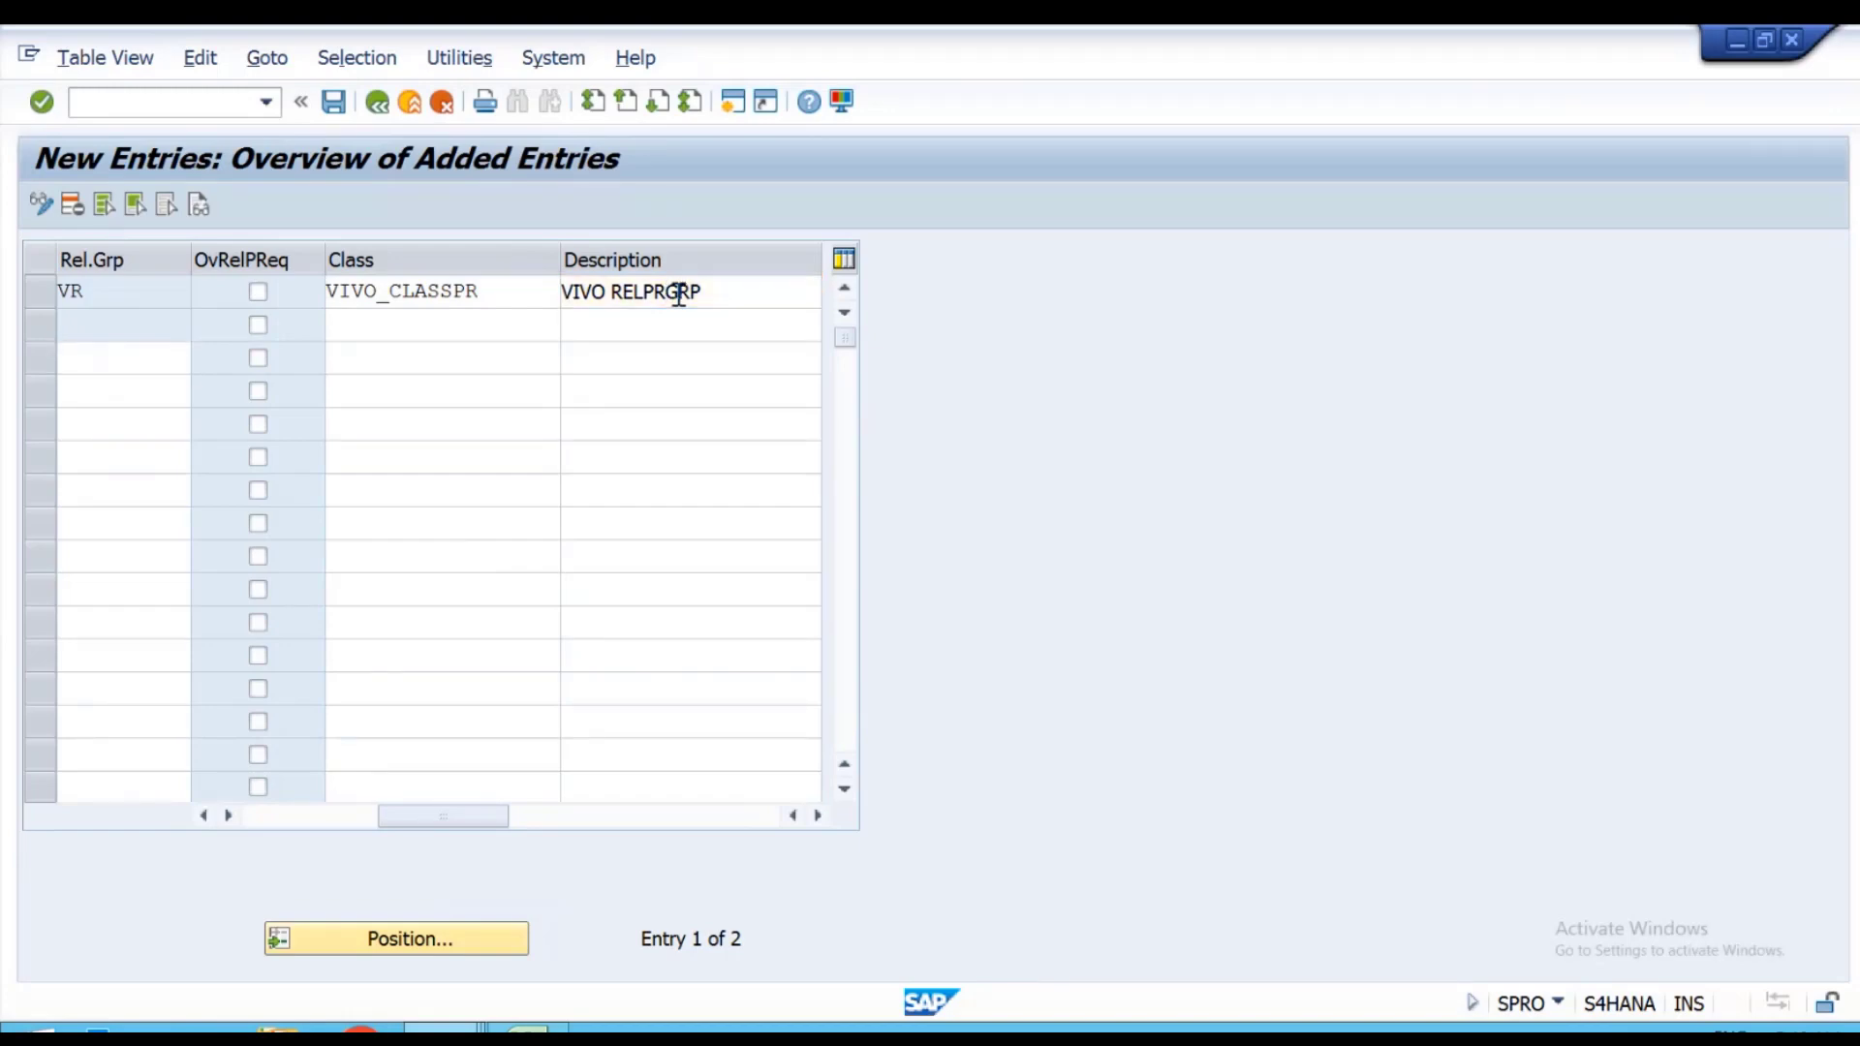
{"action": "left_click", "coordinate": [335, 102]}
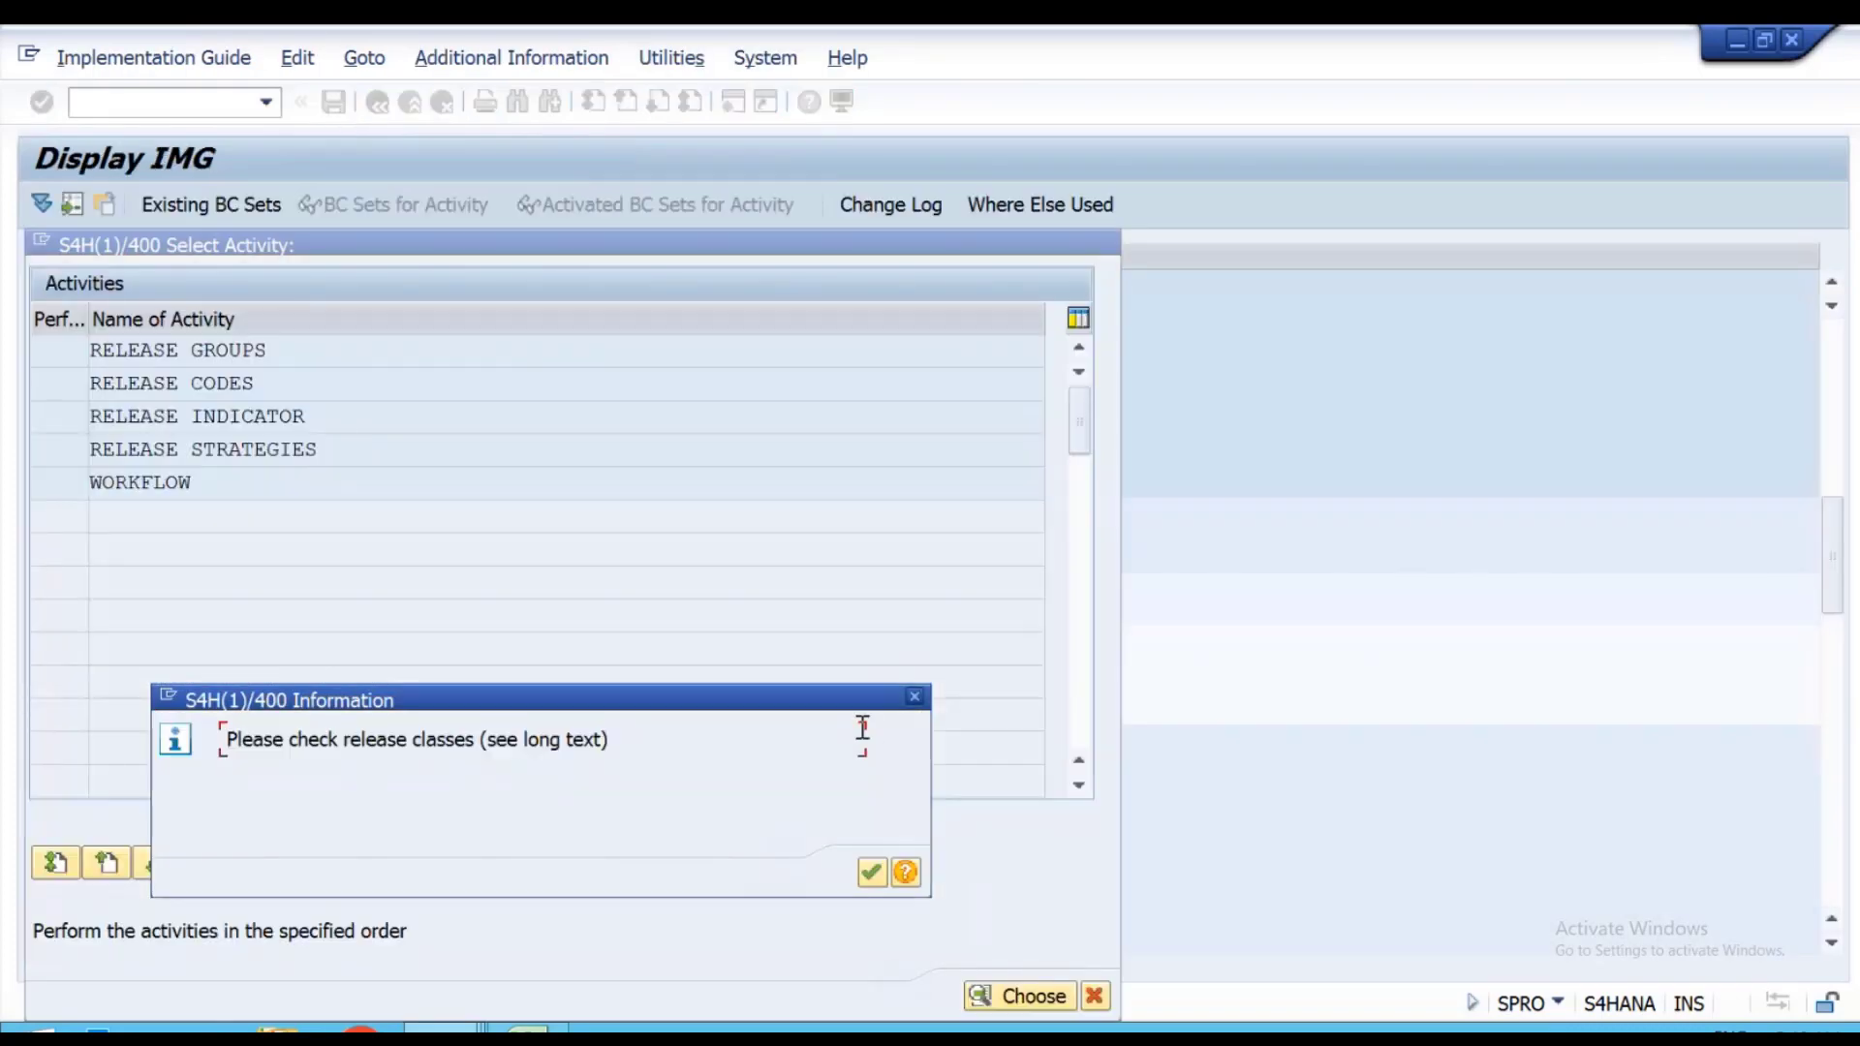
{"action": "key", "text": "Return"}
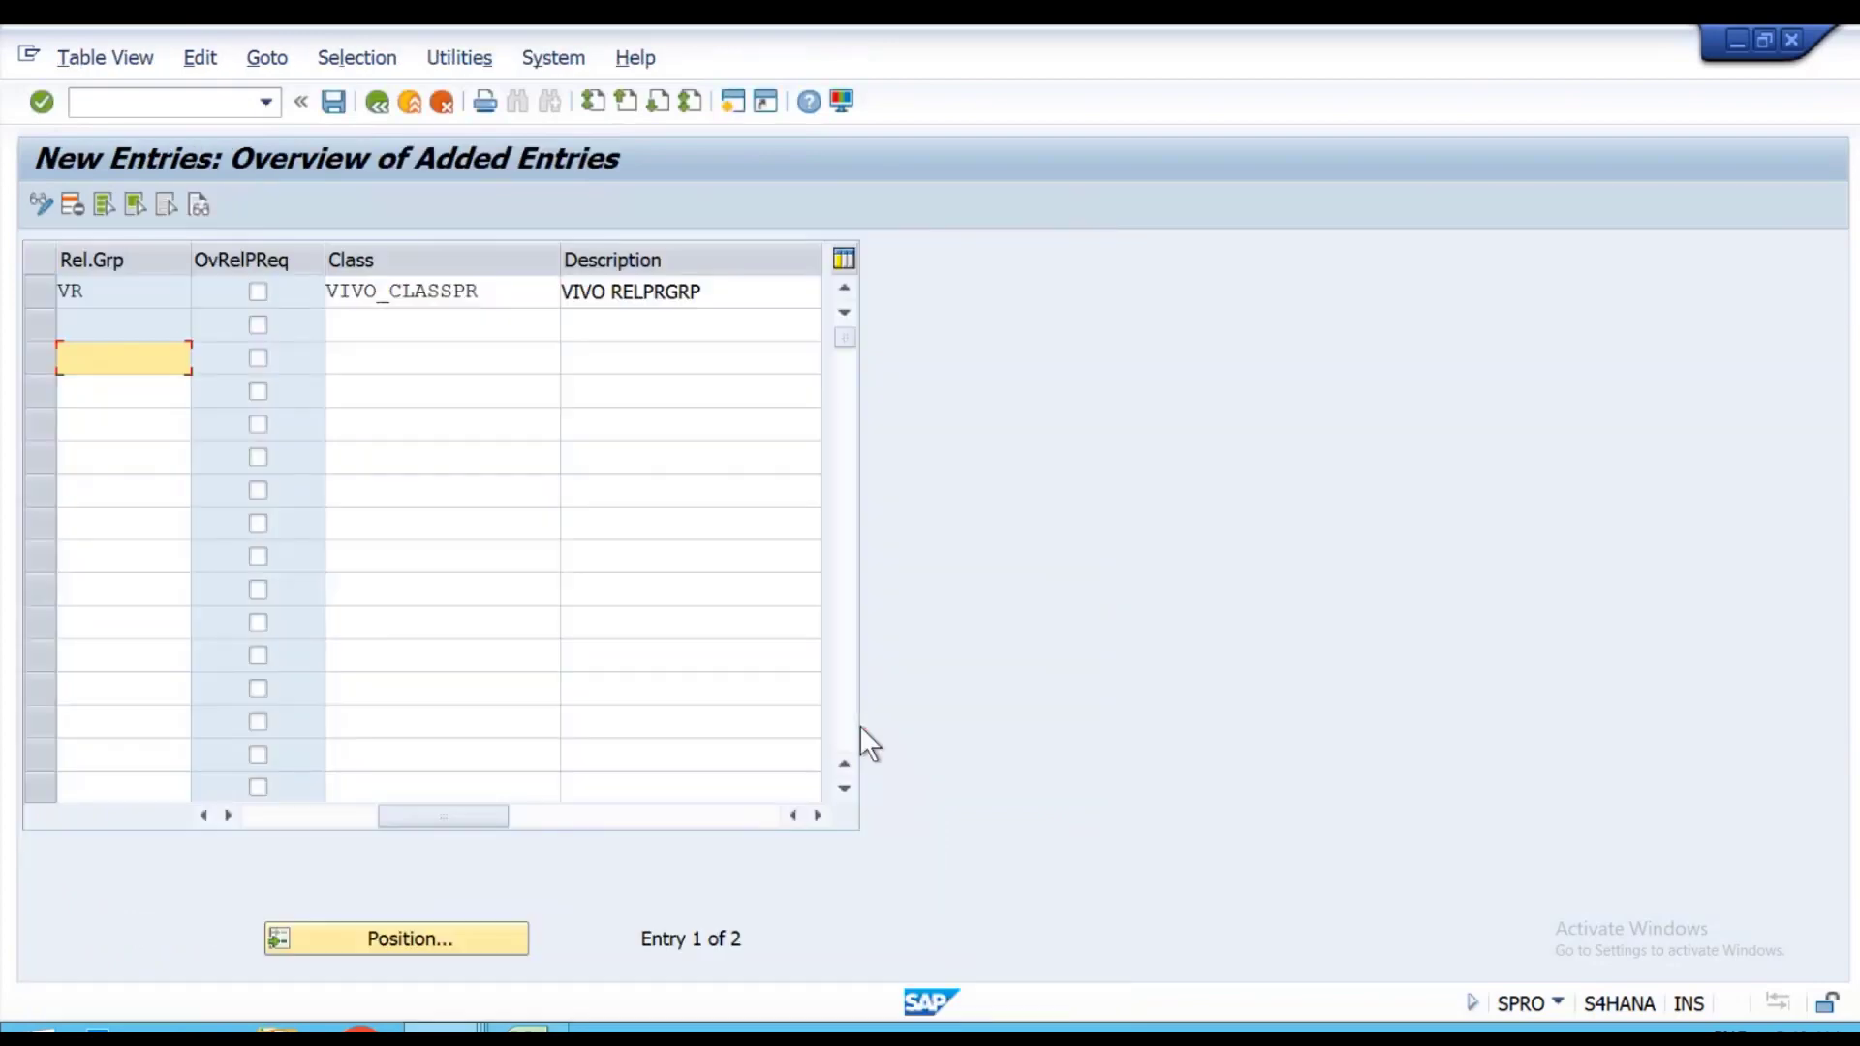
Delete the empty row below release group VR and try to save the remaining entry.
{"action": "left_click", "coordinate": [41, 315]}
{"action": "left_click", "coordinate": [40, 316]}
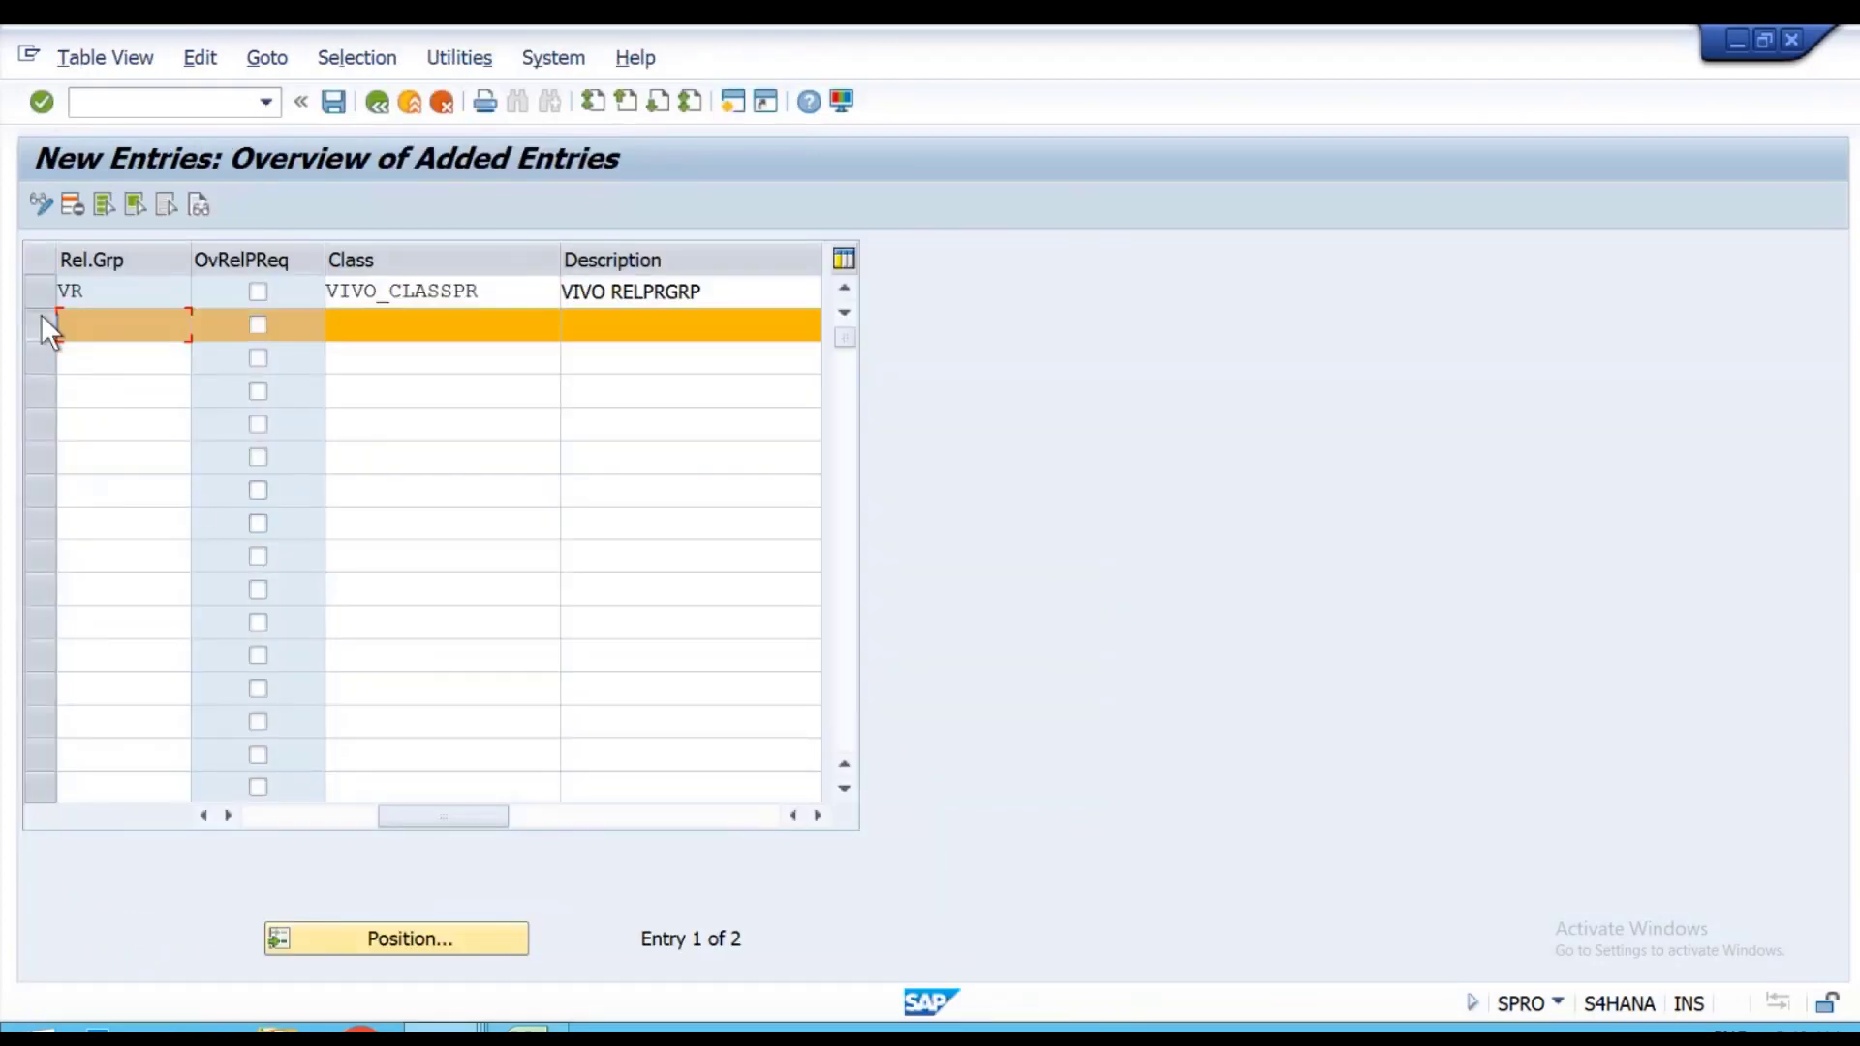
{"action": "left_click", "coordinate": [72, 201]}
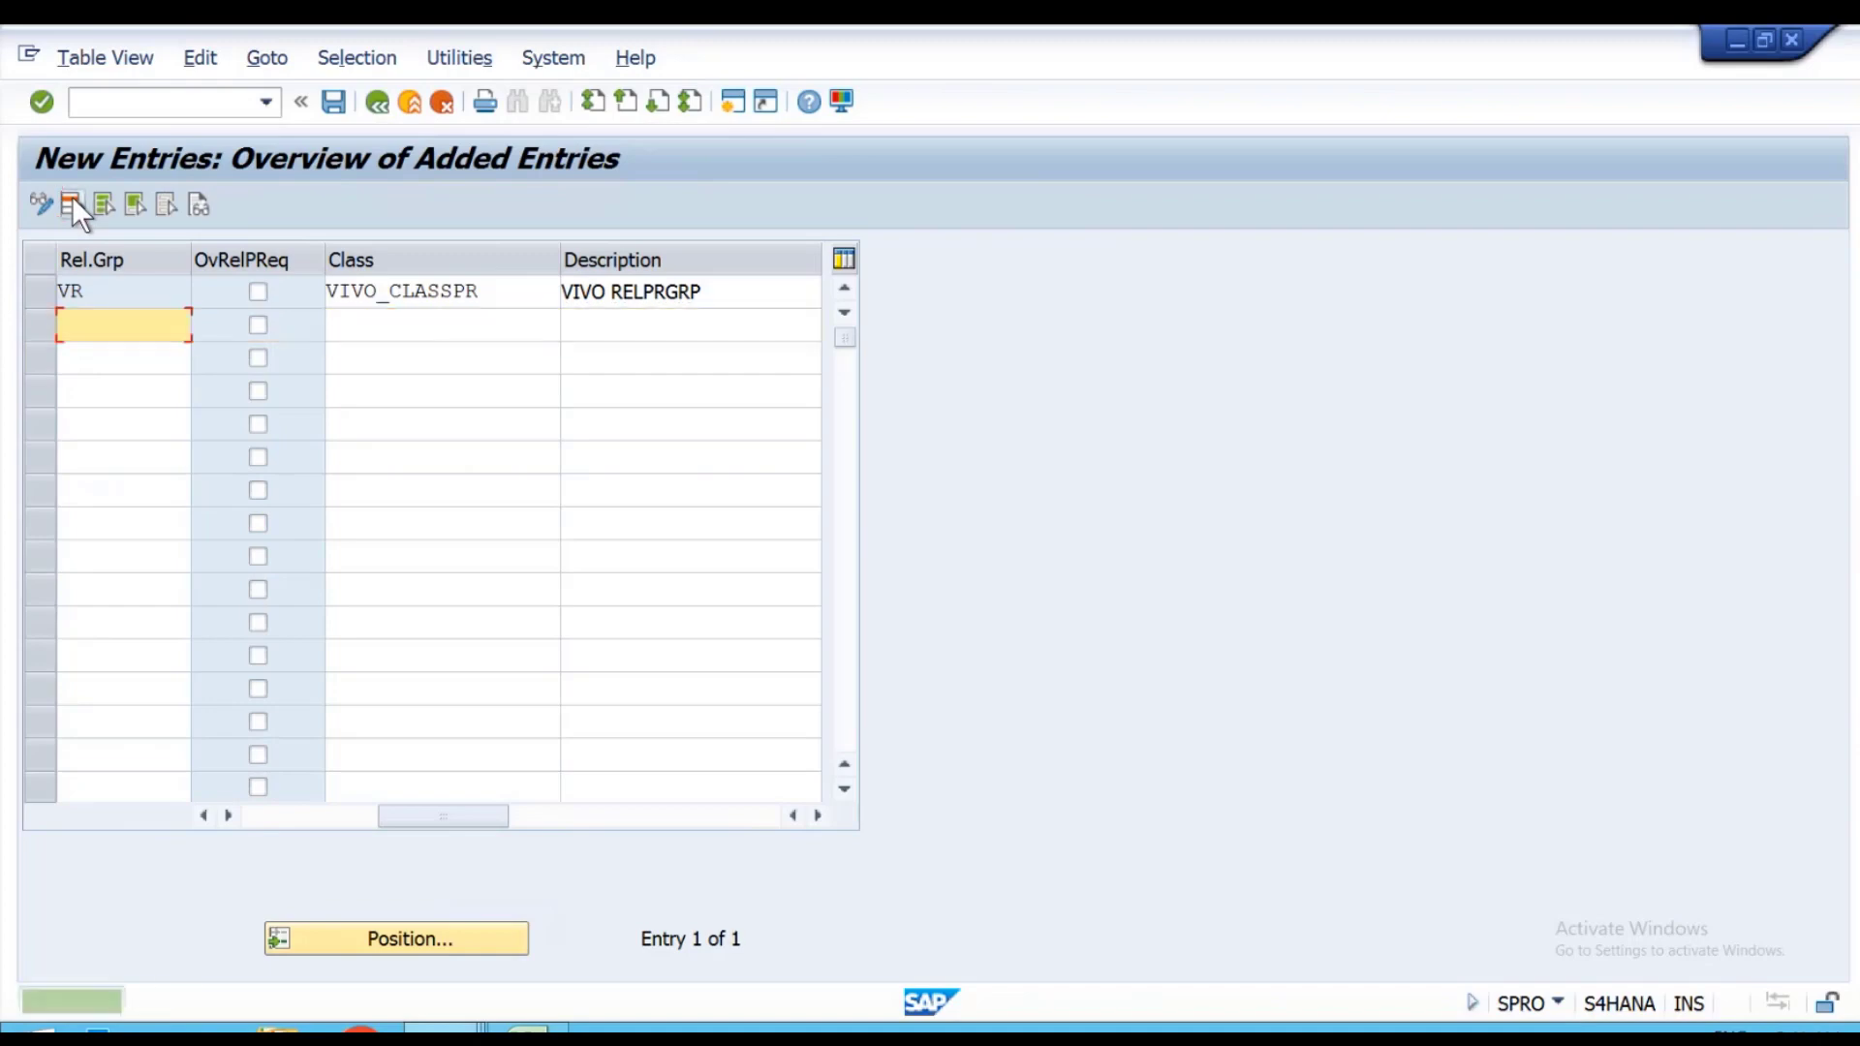
{"action": "left_click", "coordinate": [333, 102]}
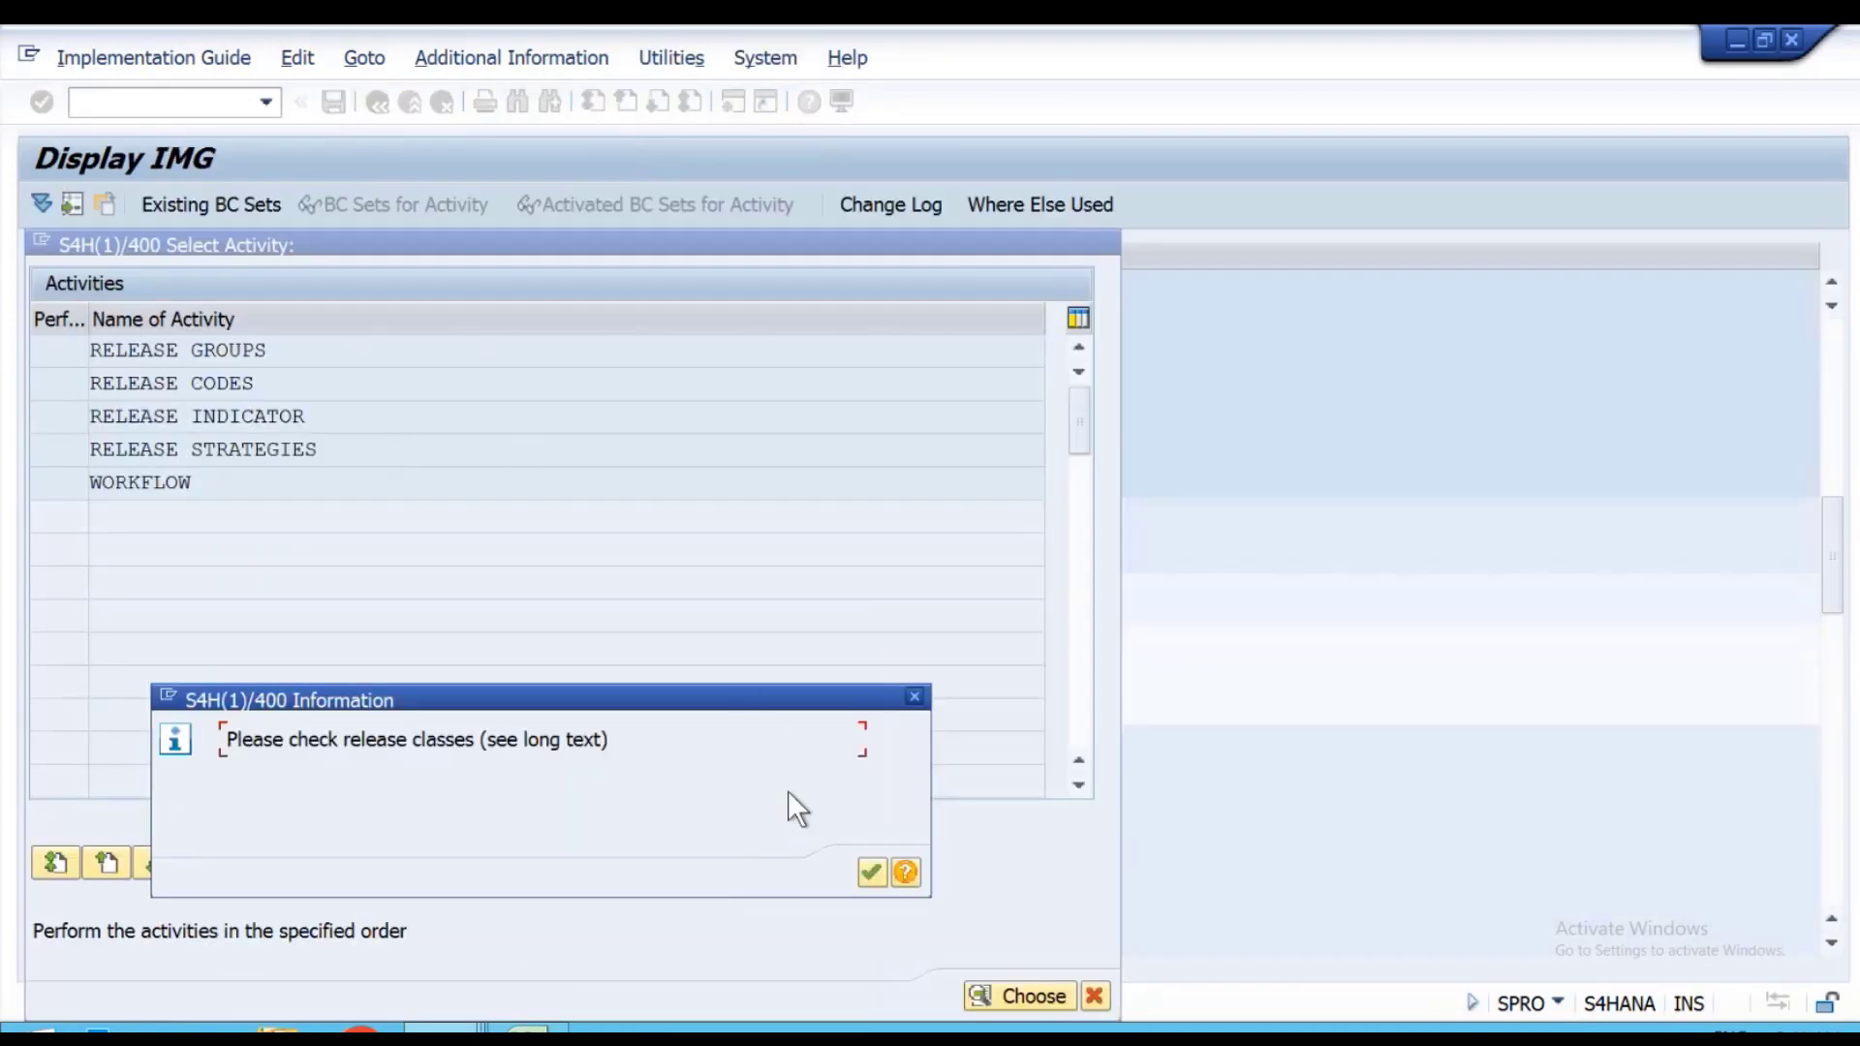
{"action": "left_click", "coordinate": [871, 873]}
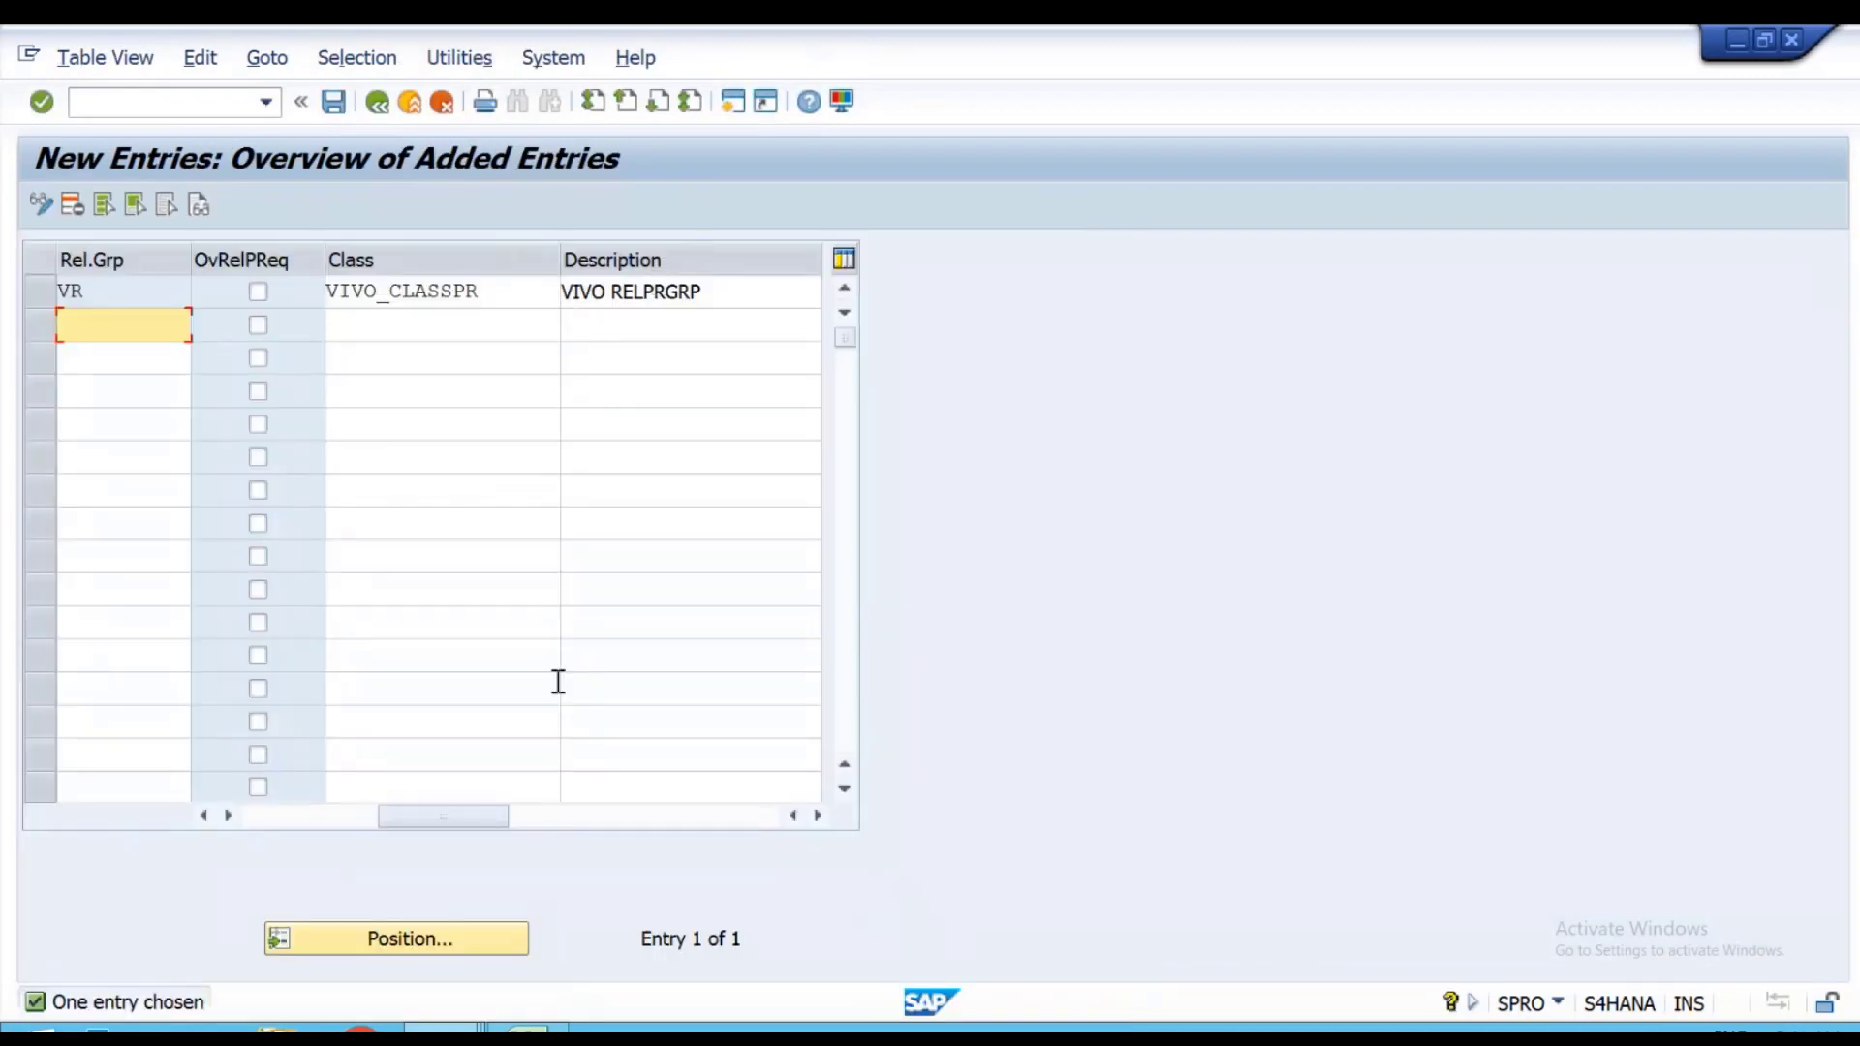
Change the description of release group VR to RELPR GROUP and try to save the entry.
{"action": "left_click_drag", "start_coordinate": [462, 825], "coordinate": [253, 821]}
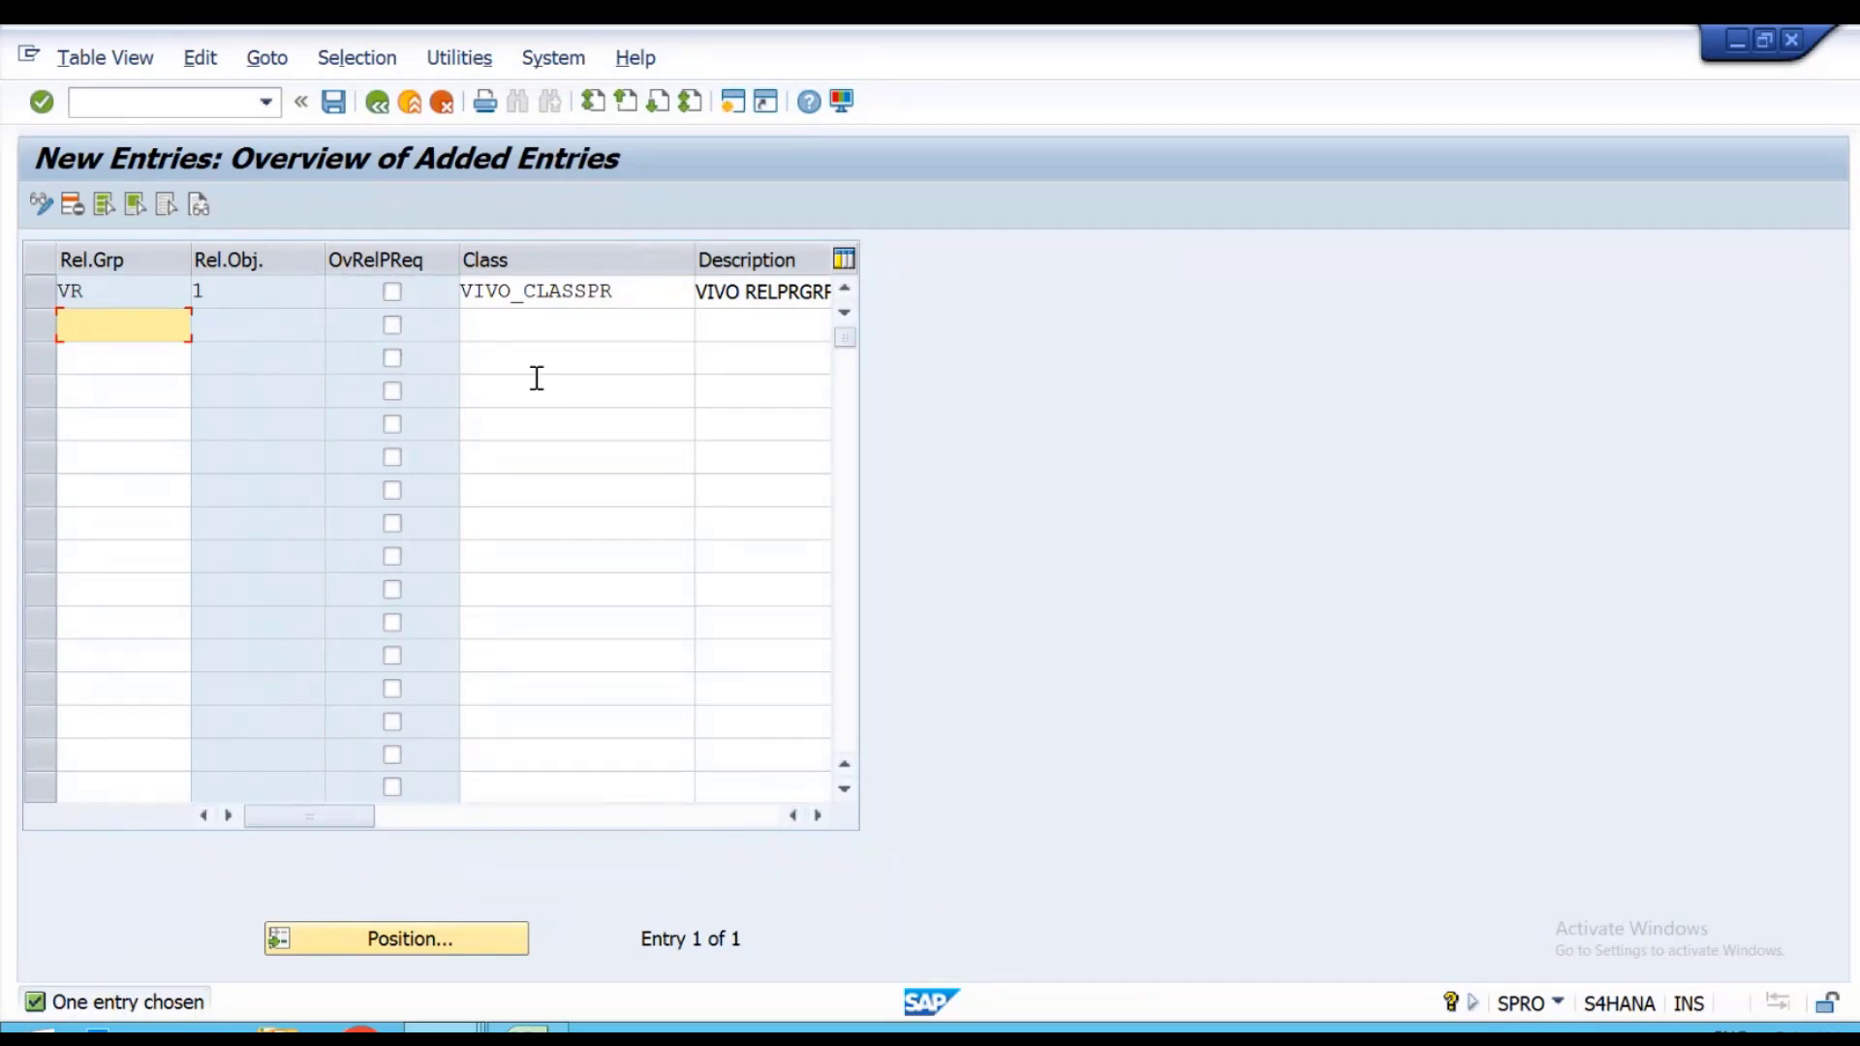
{"action": "key", "text": "F3"}
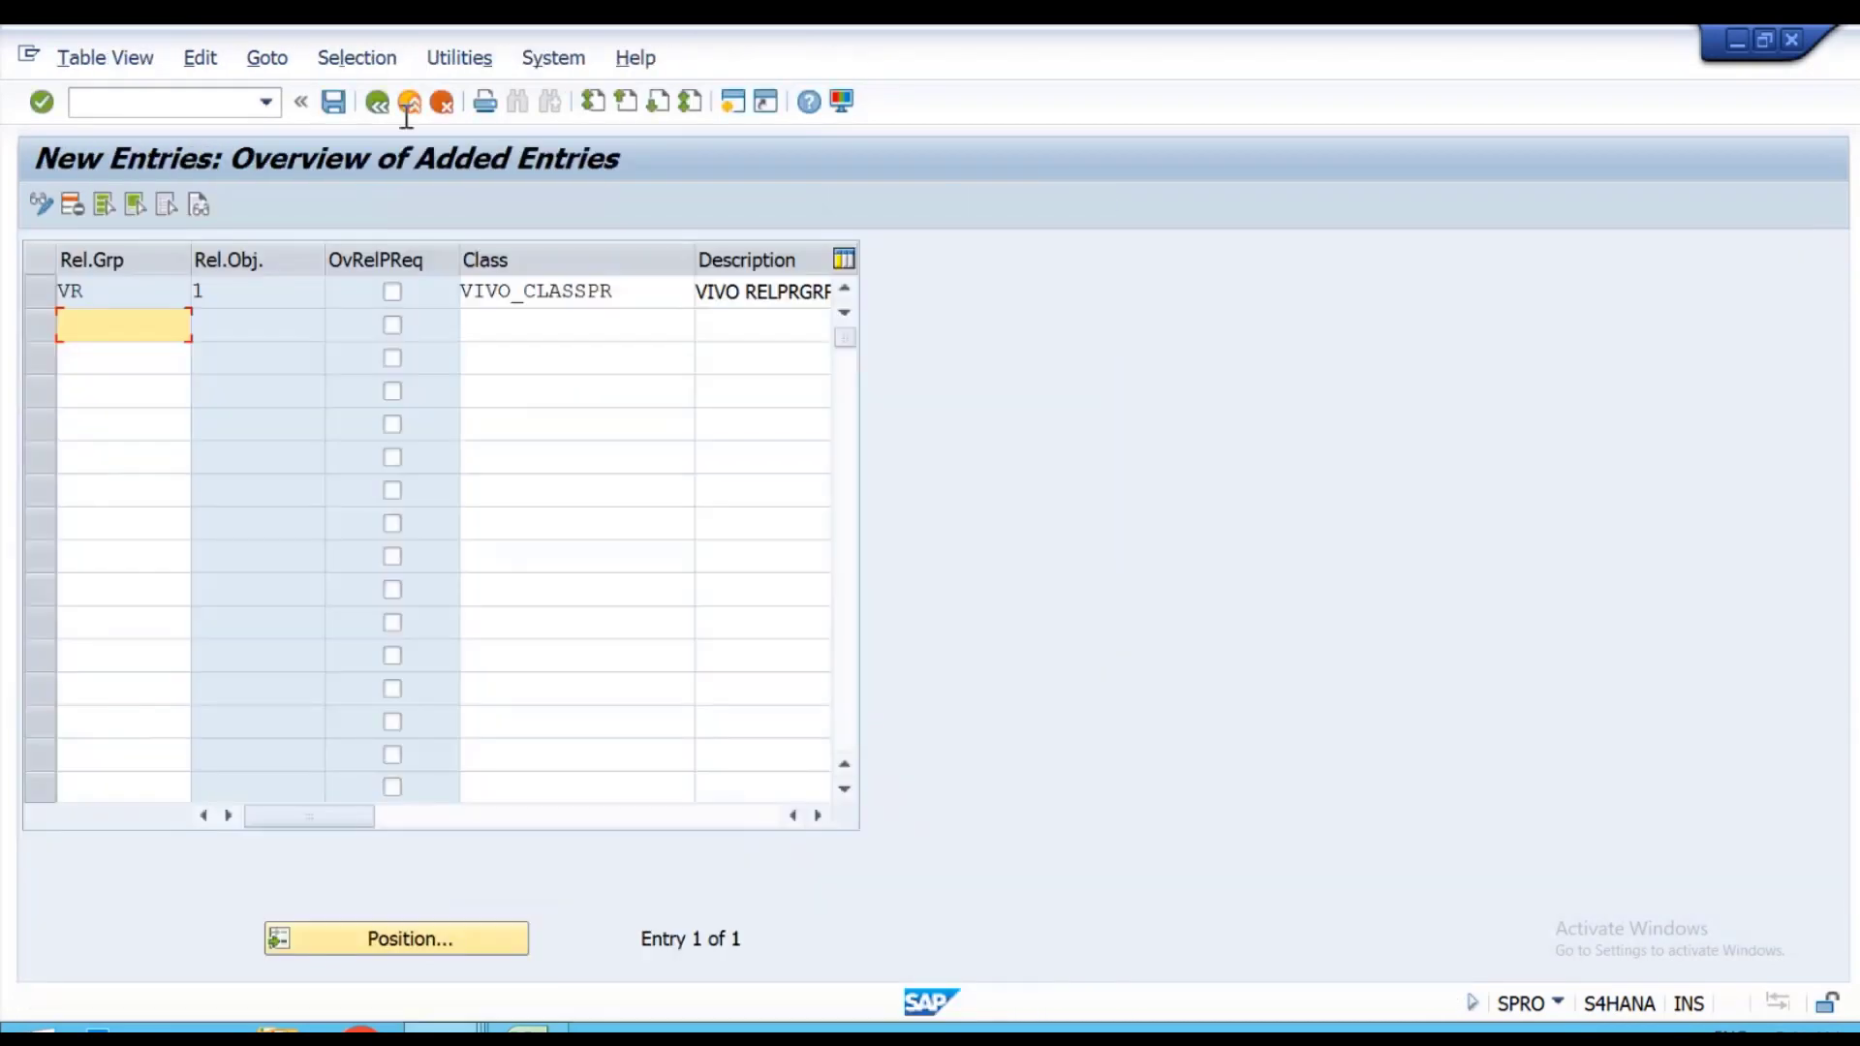
{"action": "left_click", "coordinate": [332, 102]}
{"action": "double_click", "coordinate": [781, 291]}
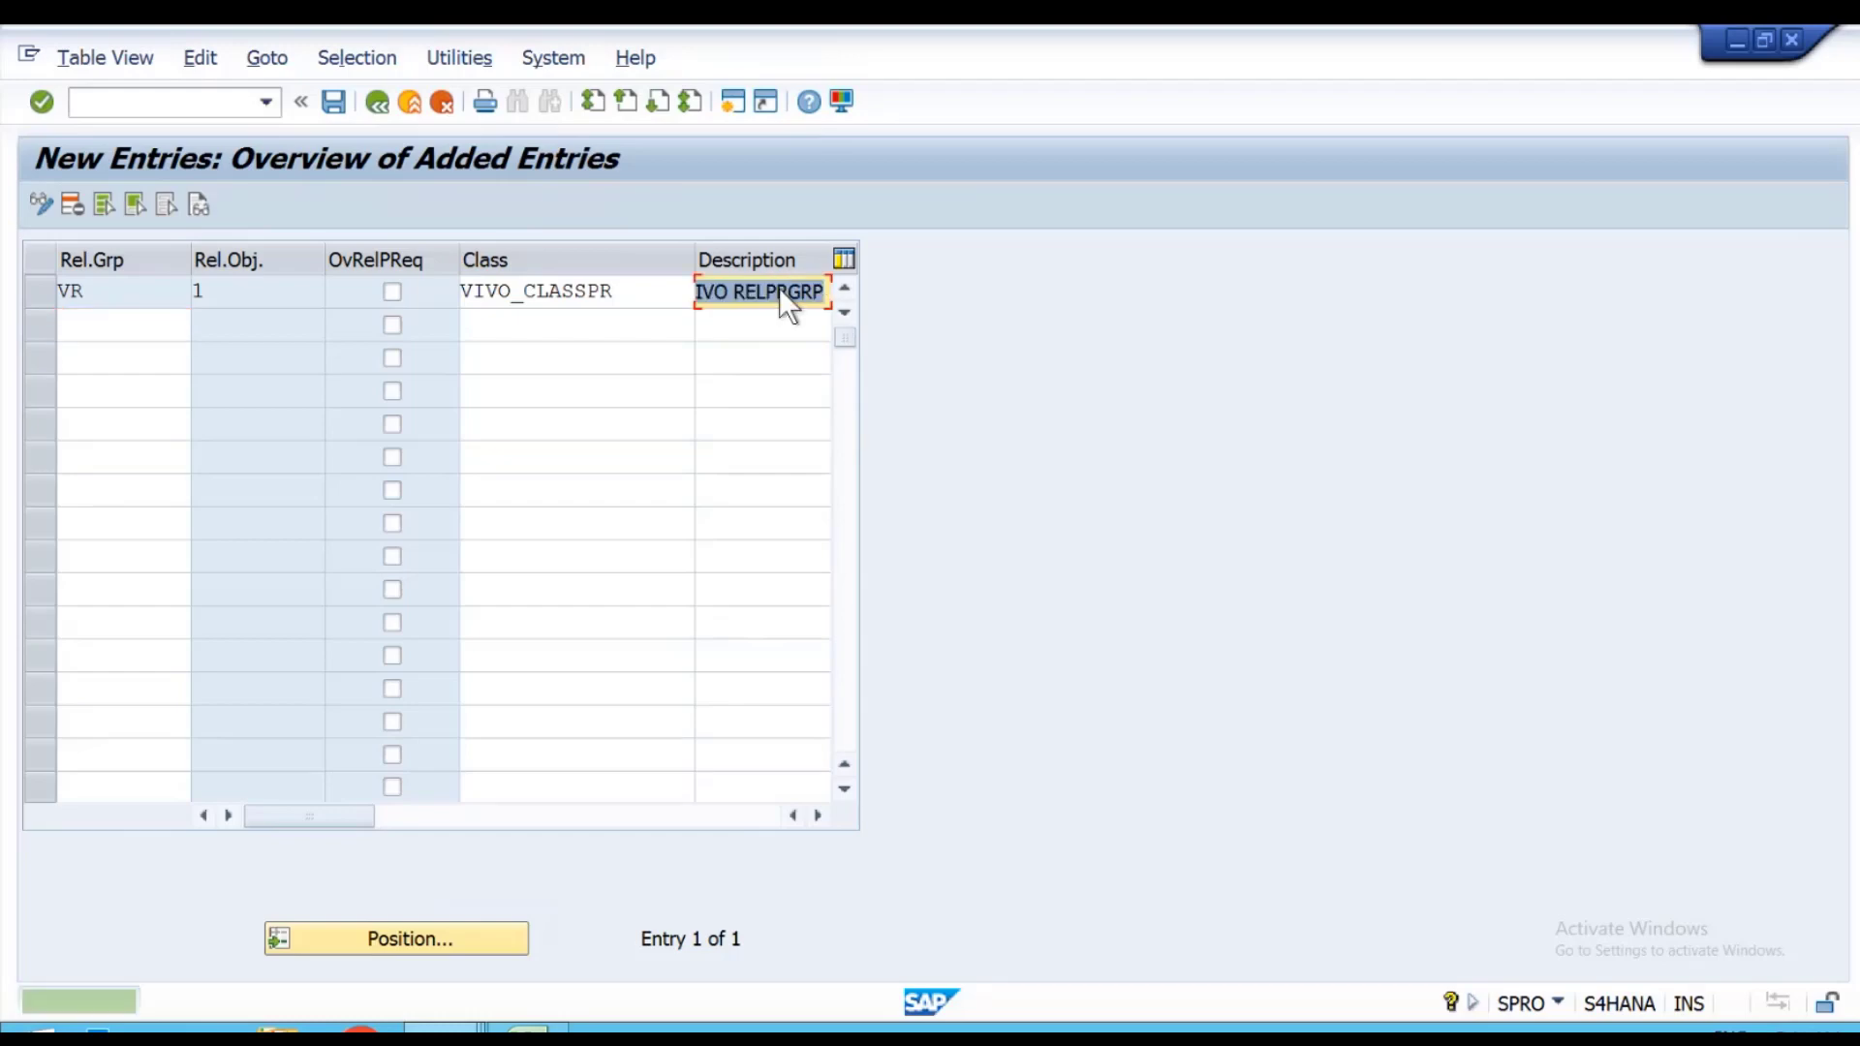
{"action": "type", "text": "R"}
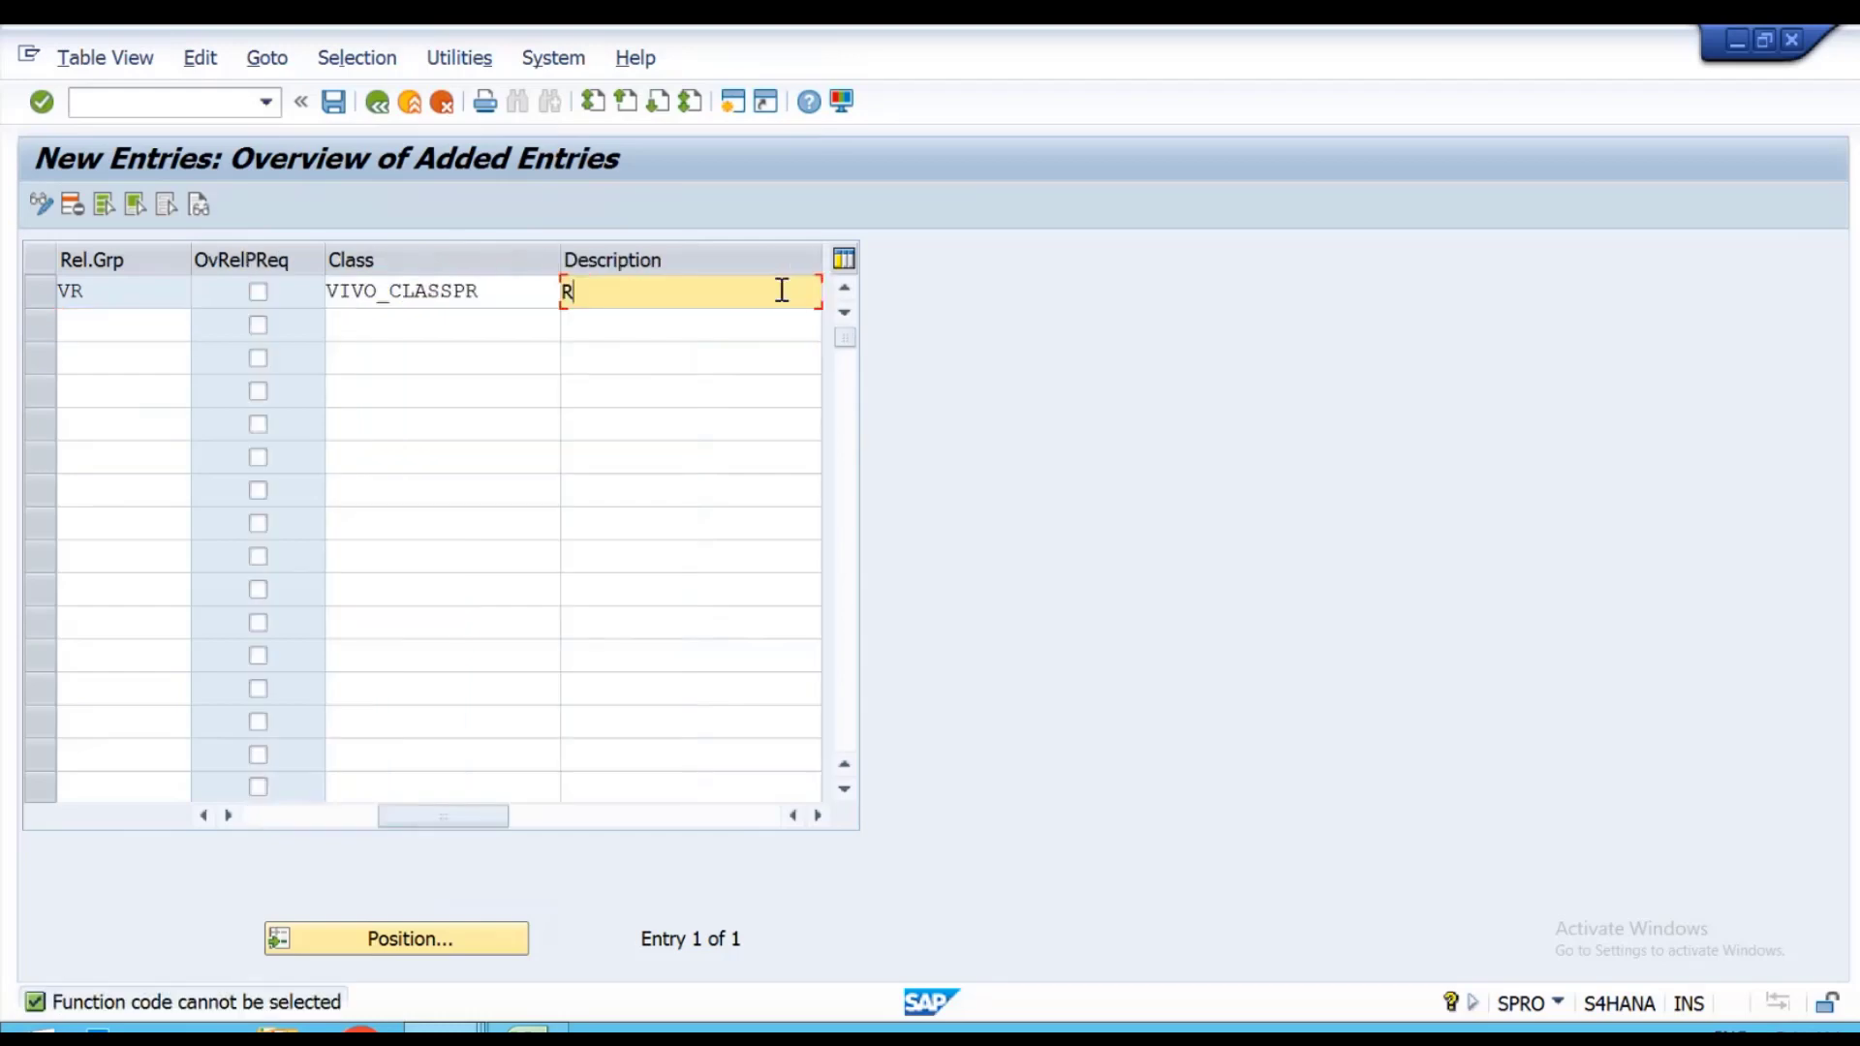
{"action": "type", "text": "ELPR GROUP"}
{"action": "key", "text": "Return"}
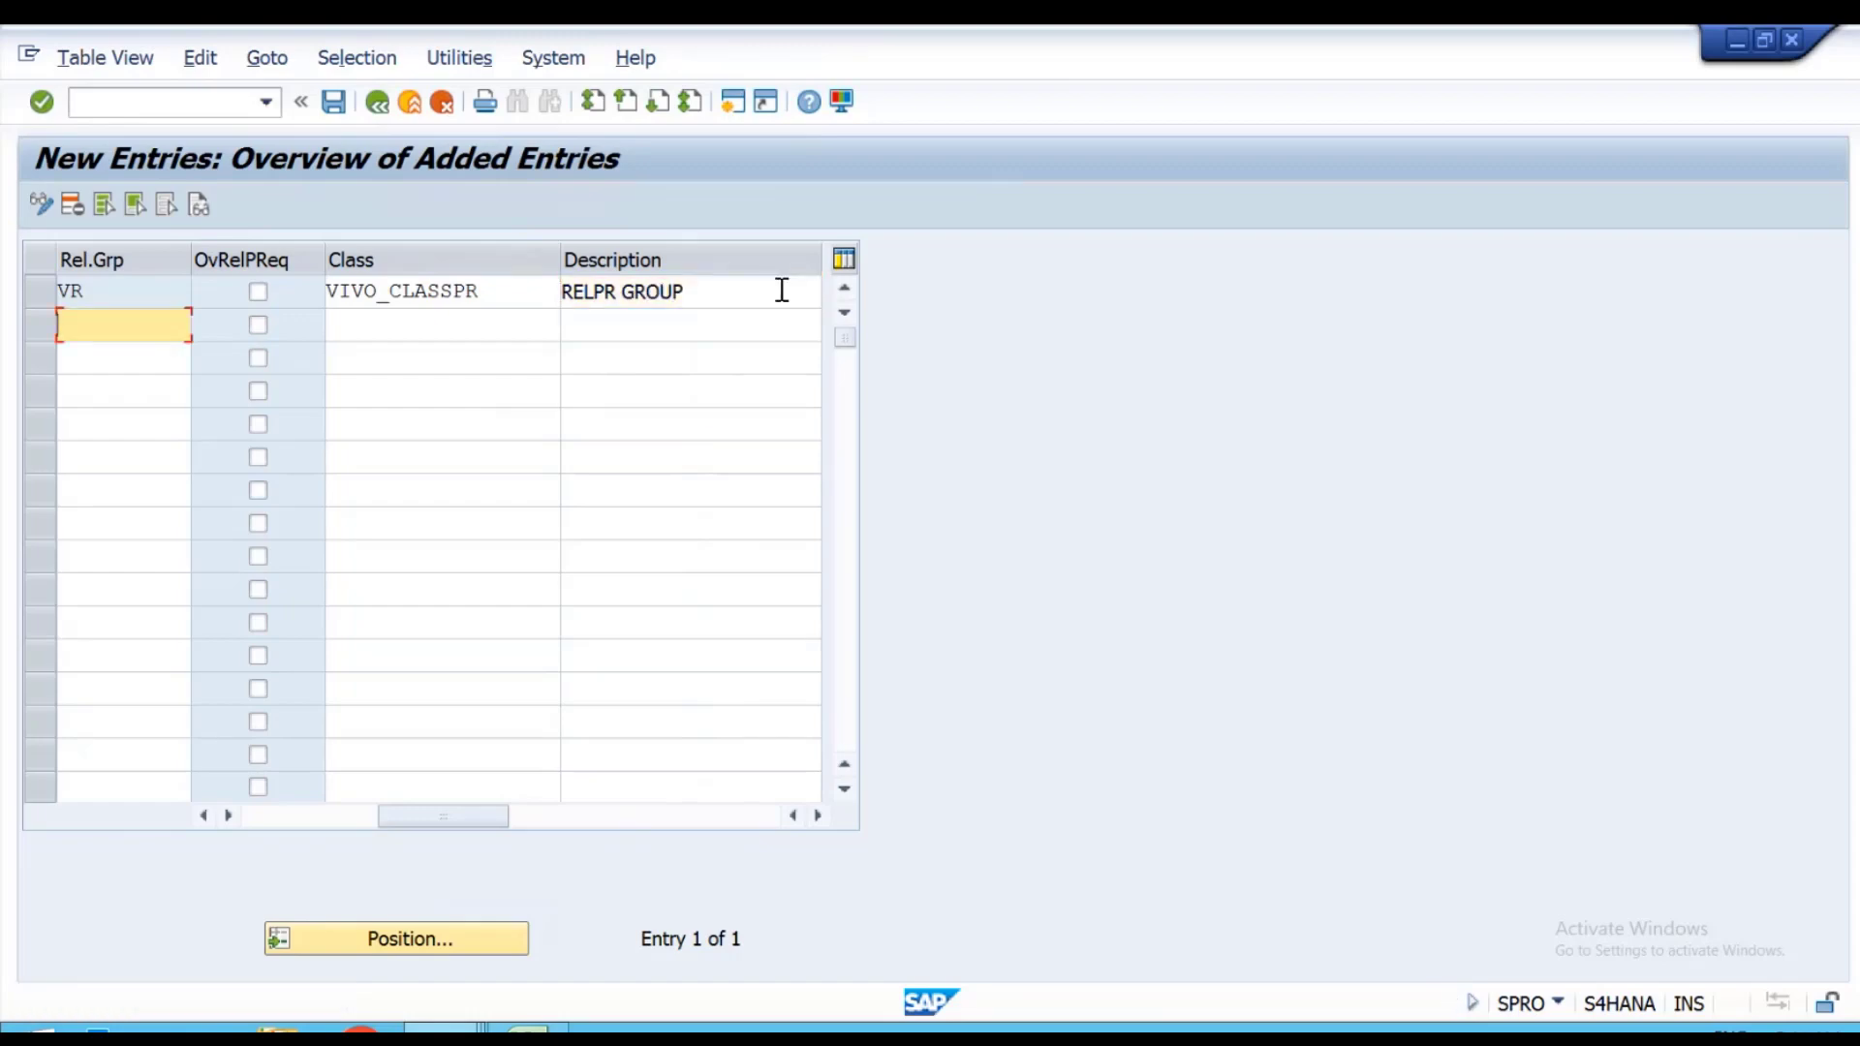
{"action": "key", "text": "ctrl+s"}
Try to save the changes while leaving the Release Groups view, and exit to the activity list without saving.
{"action": "left_click", "coordinate": [368, 109]}
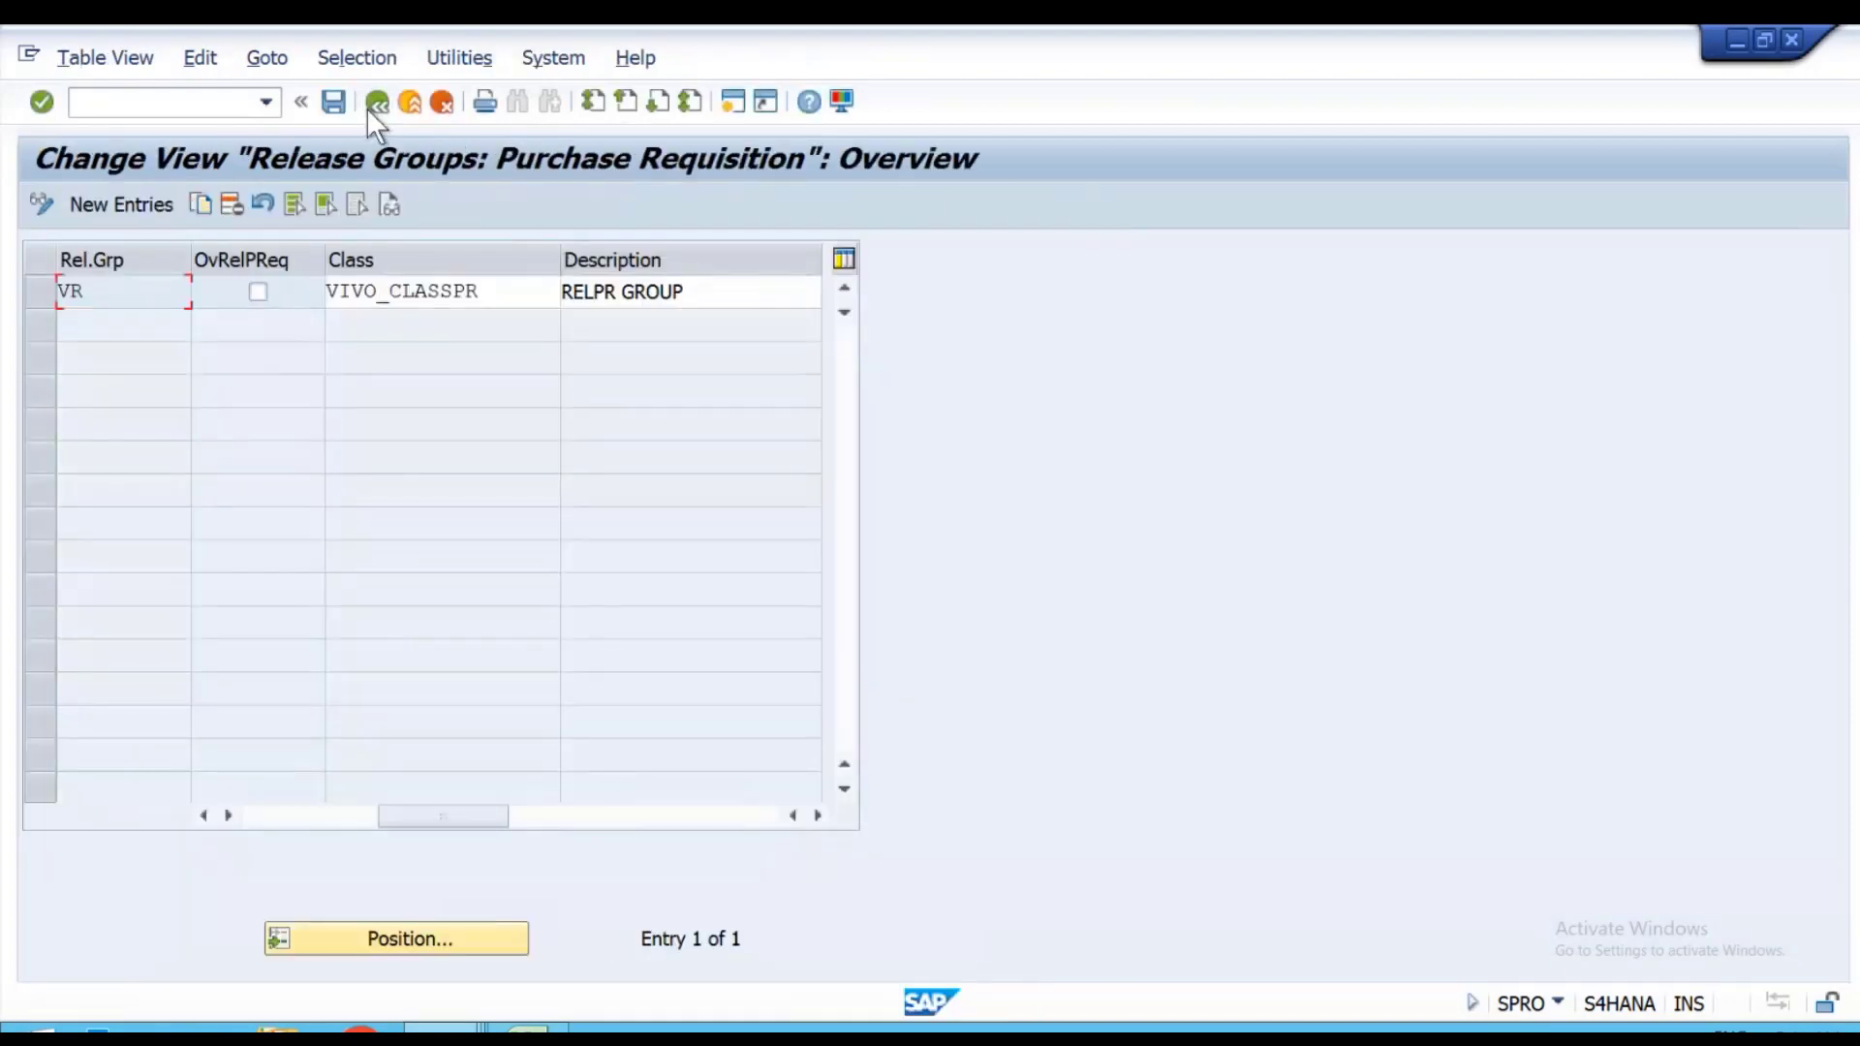
{"action": "left_click", "coordinate": [366, 108]}
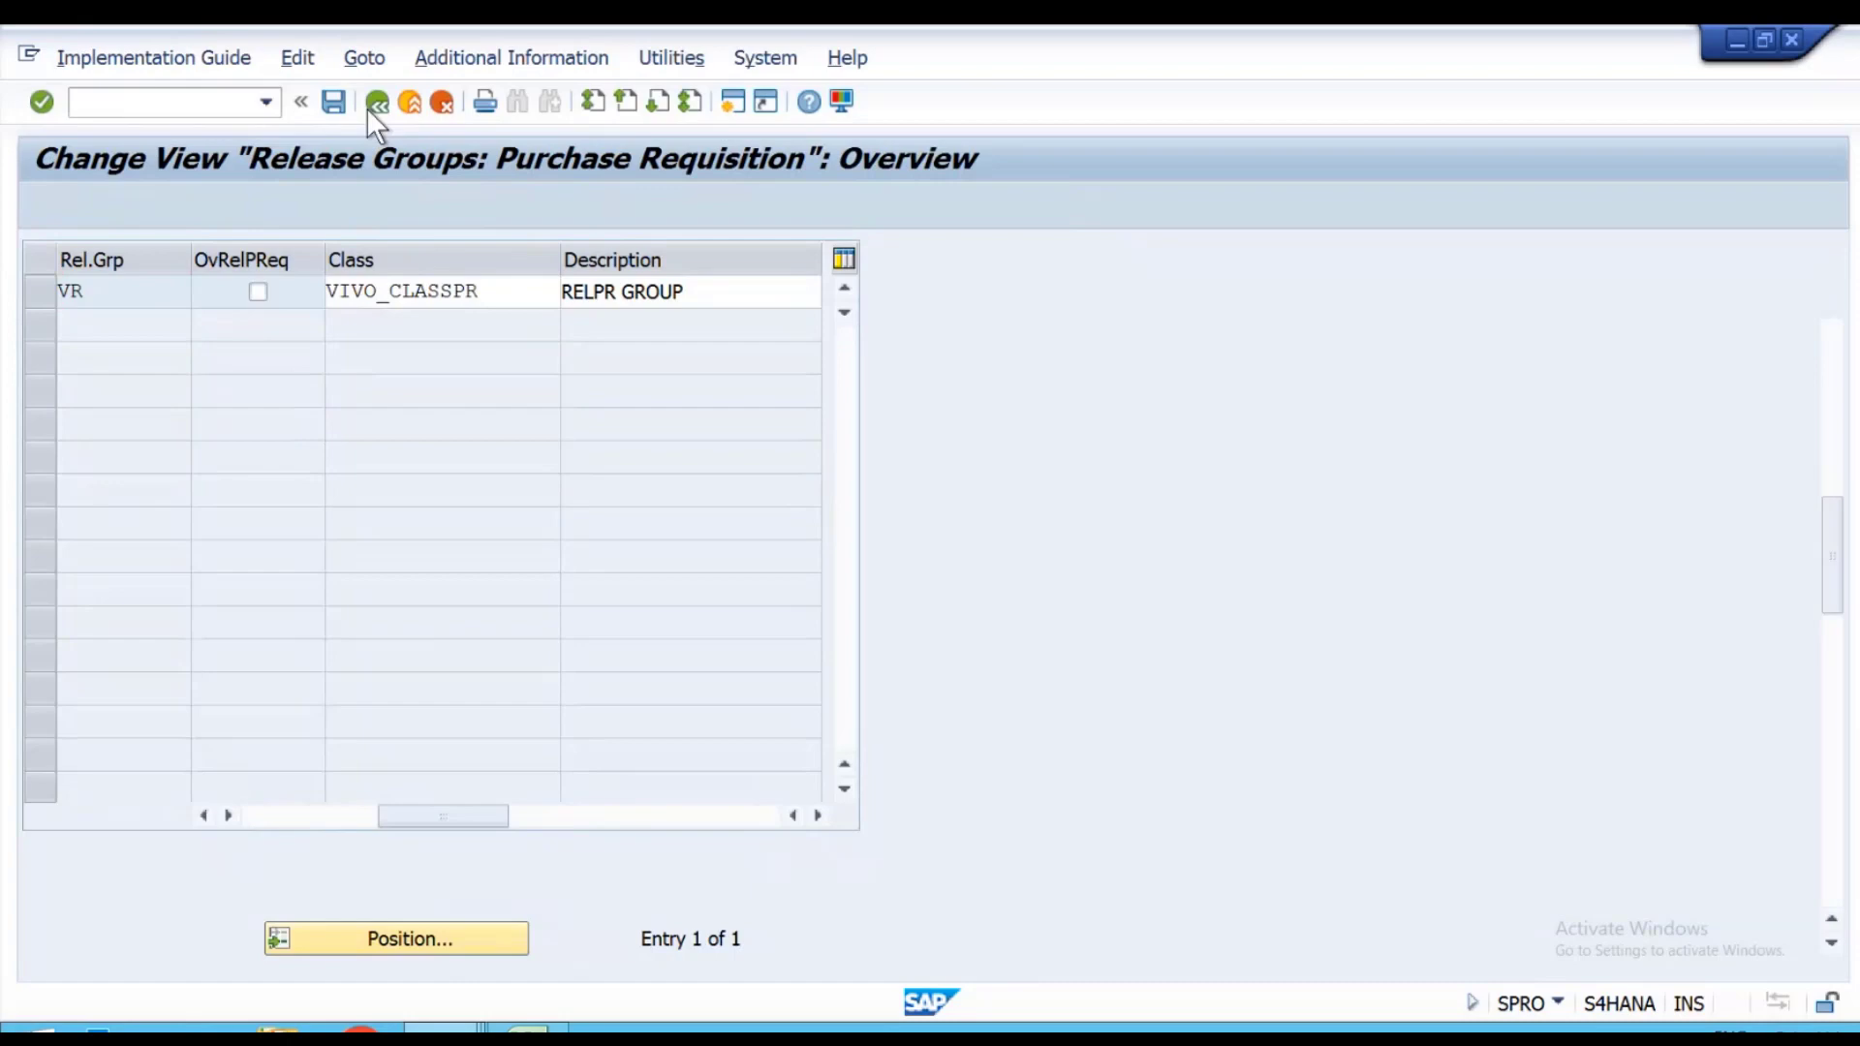
{"action": "key", "text": "Return"}
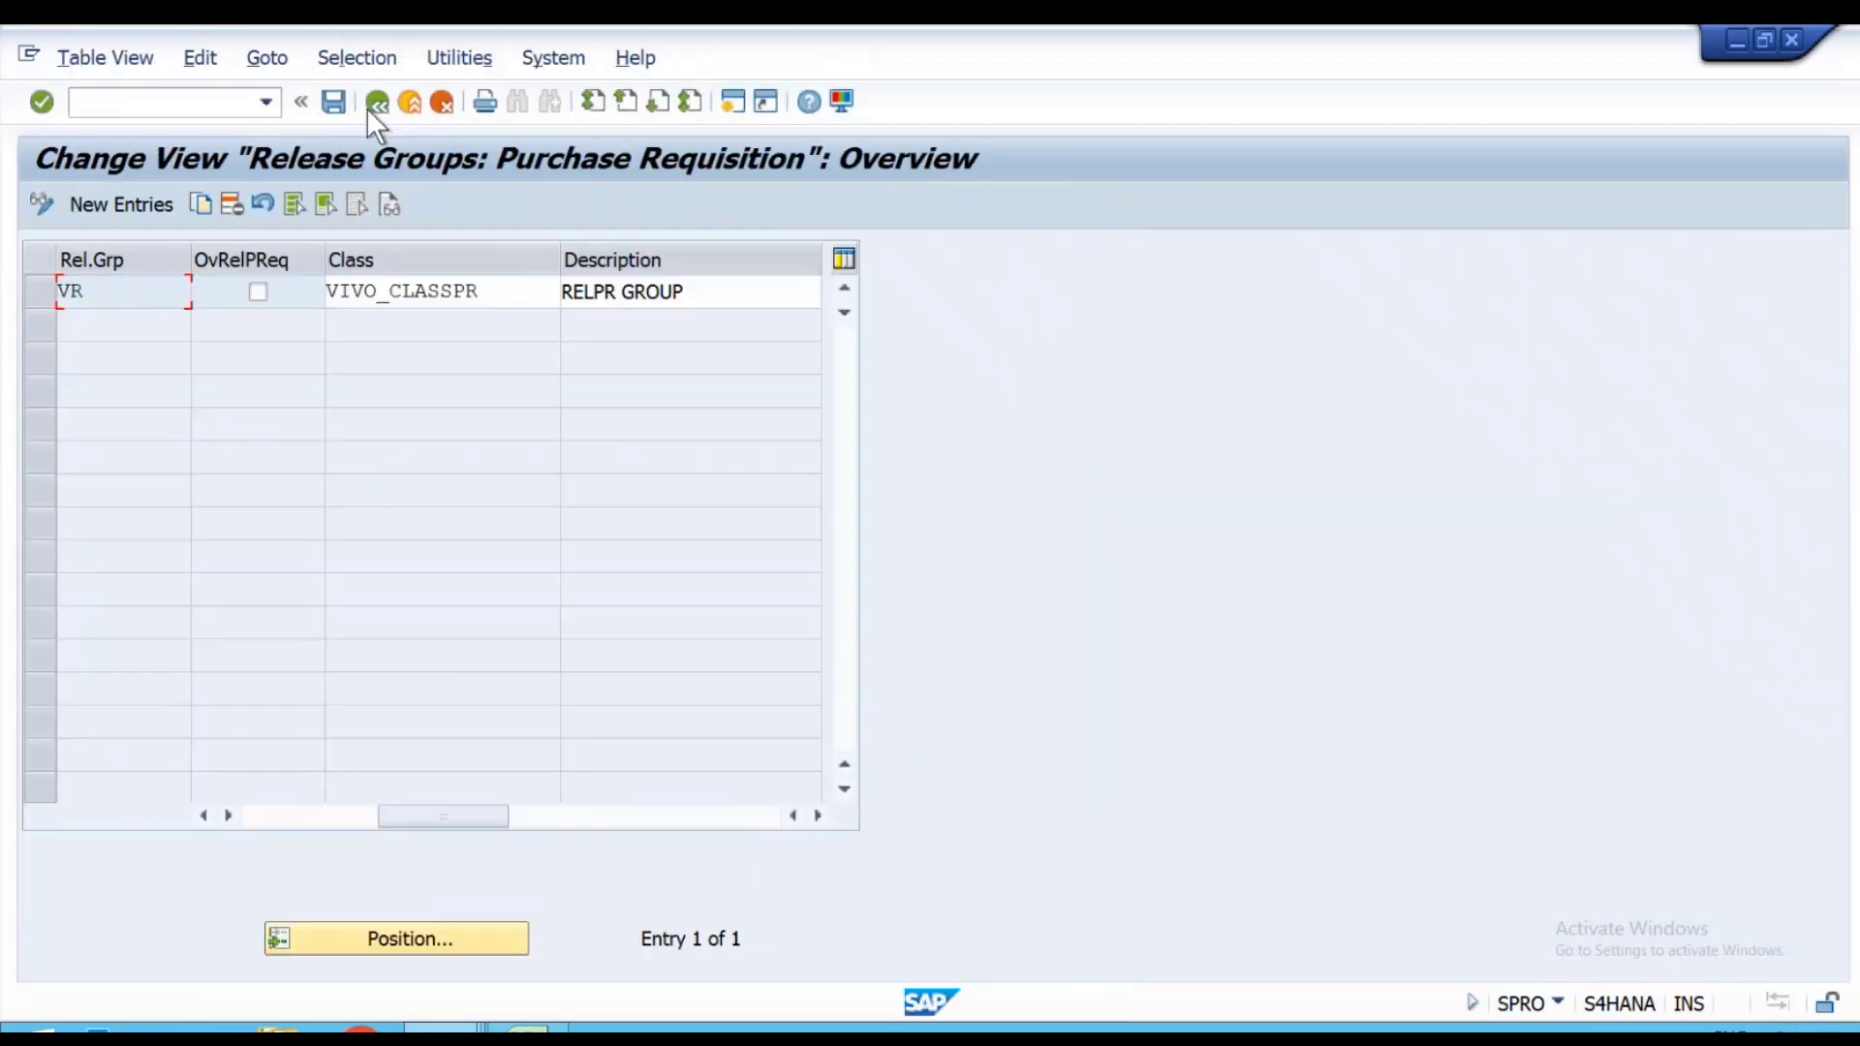
{"action": "left_click", "coordinate": [366, 108]}
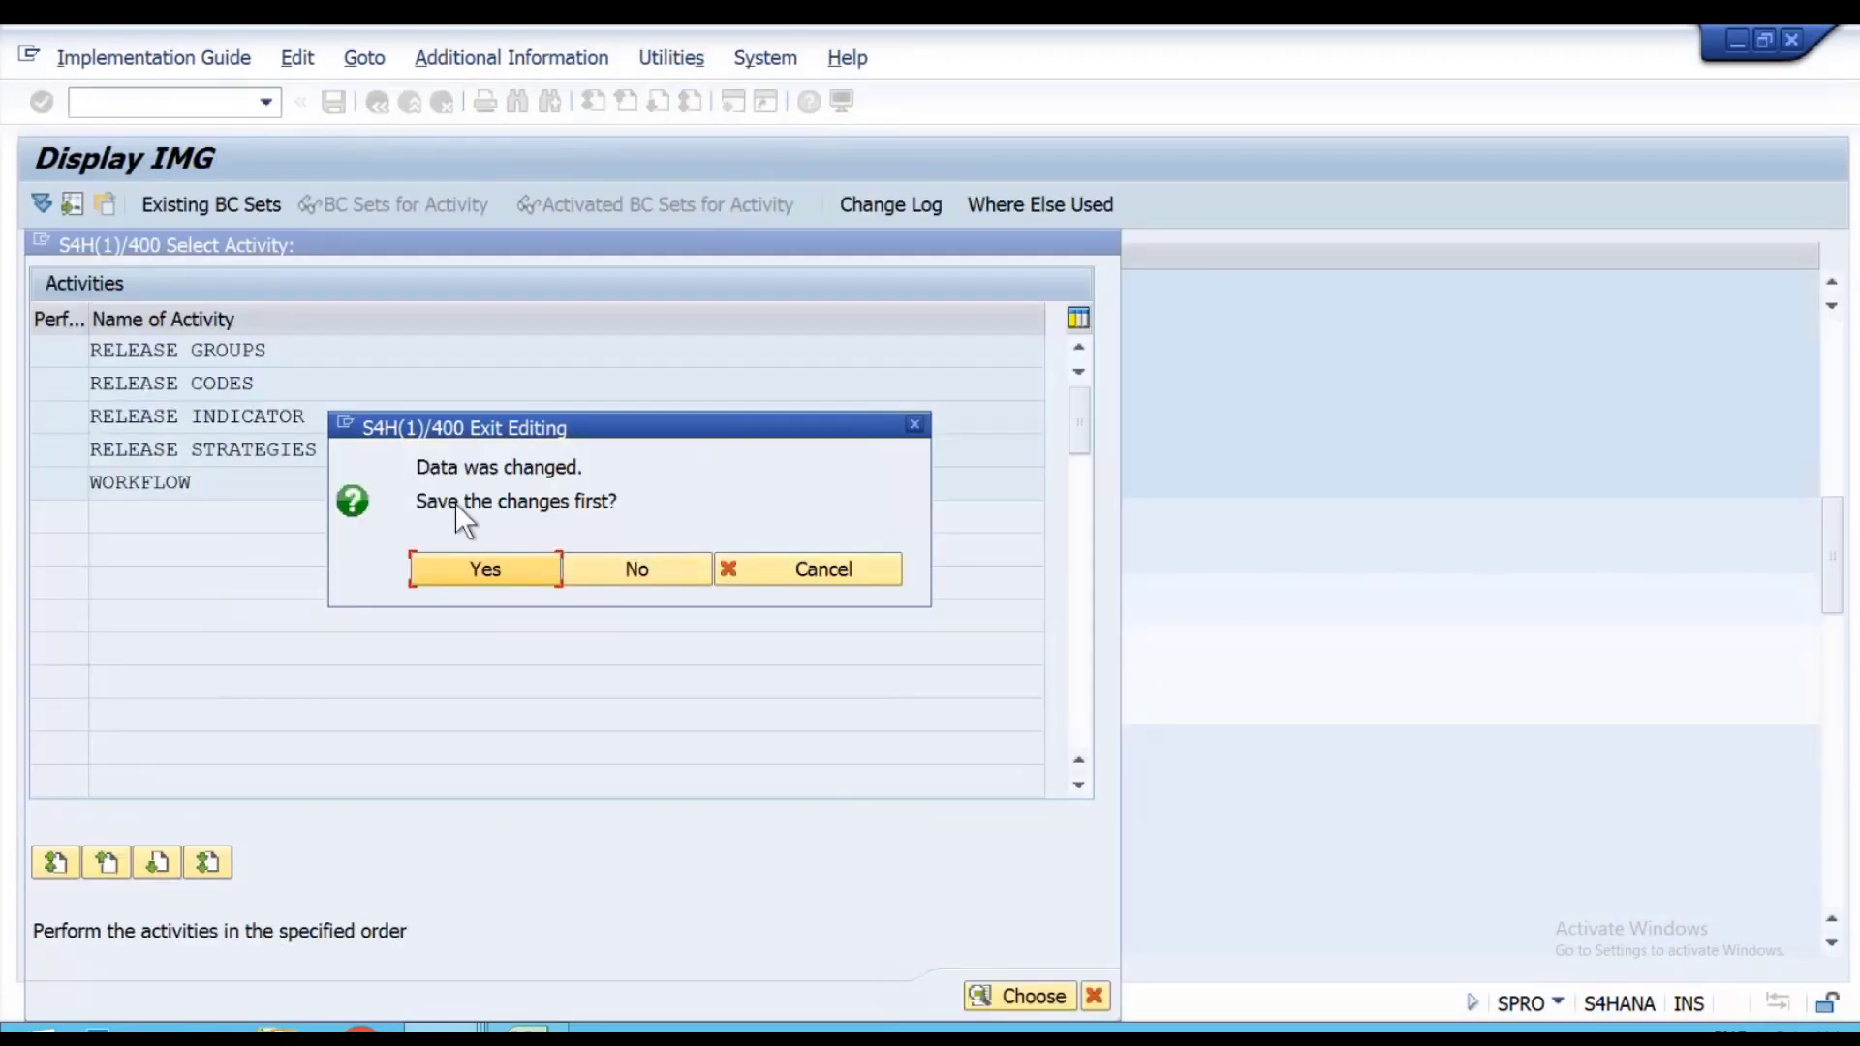
{"action": "left_click", "coordinate": [461, 562]}
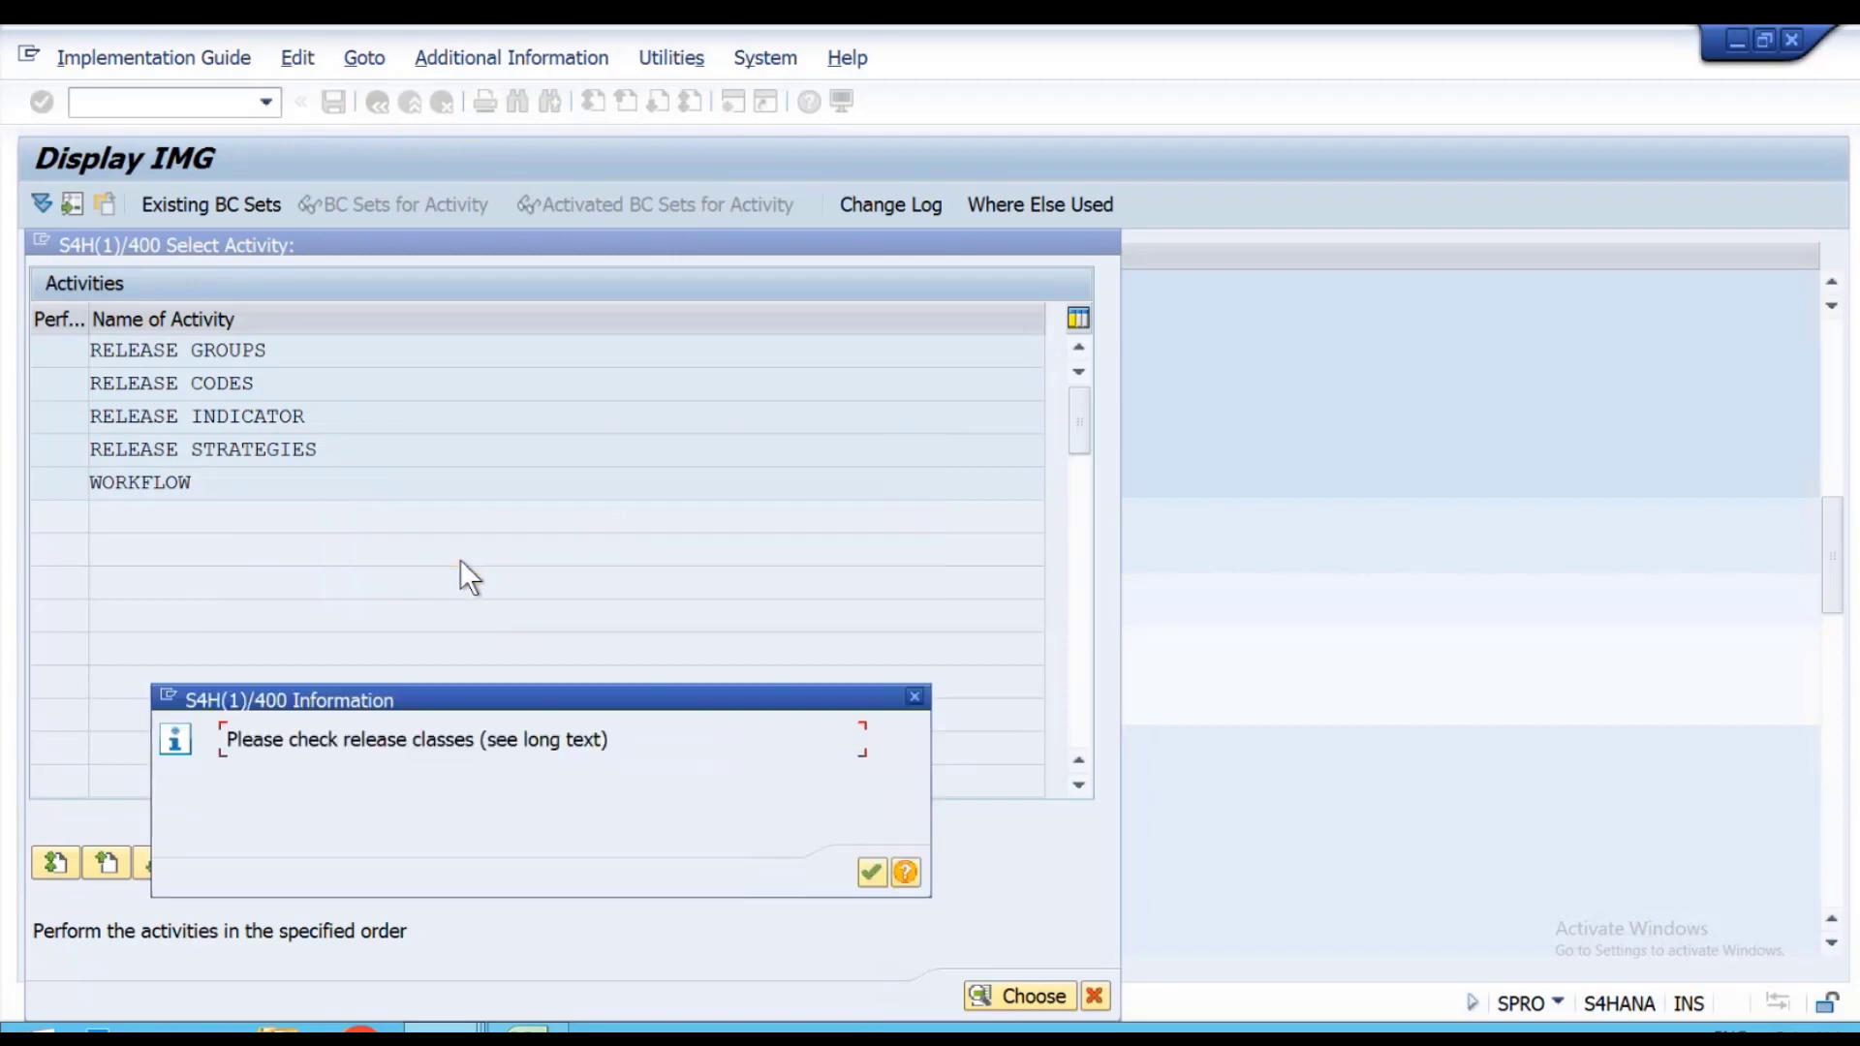
{"action": "key", "text": "Return"}
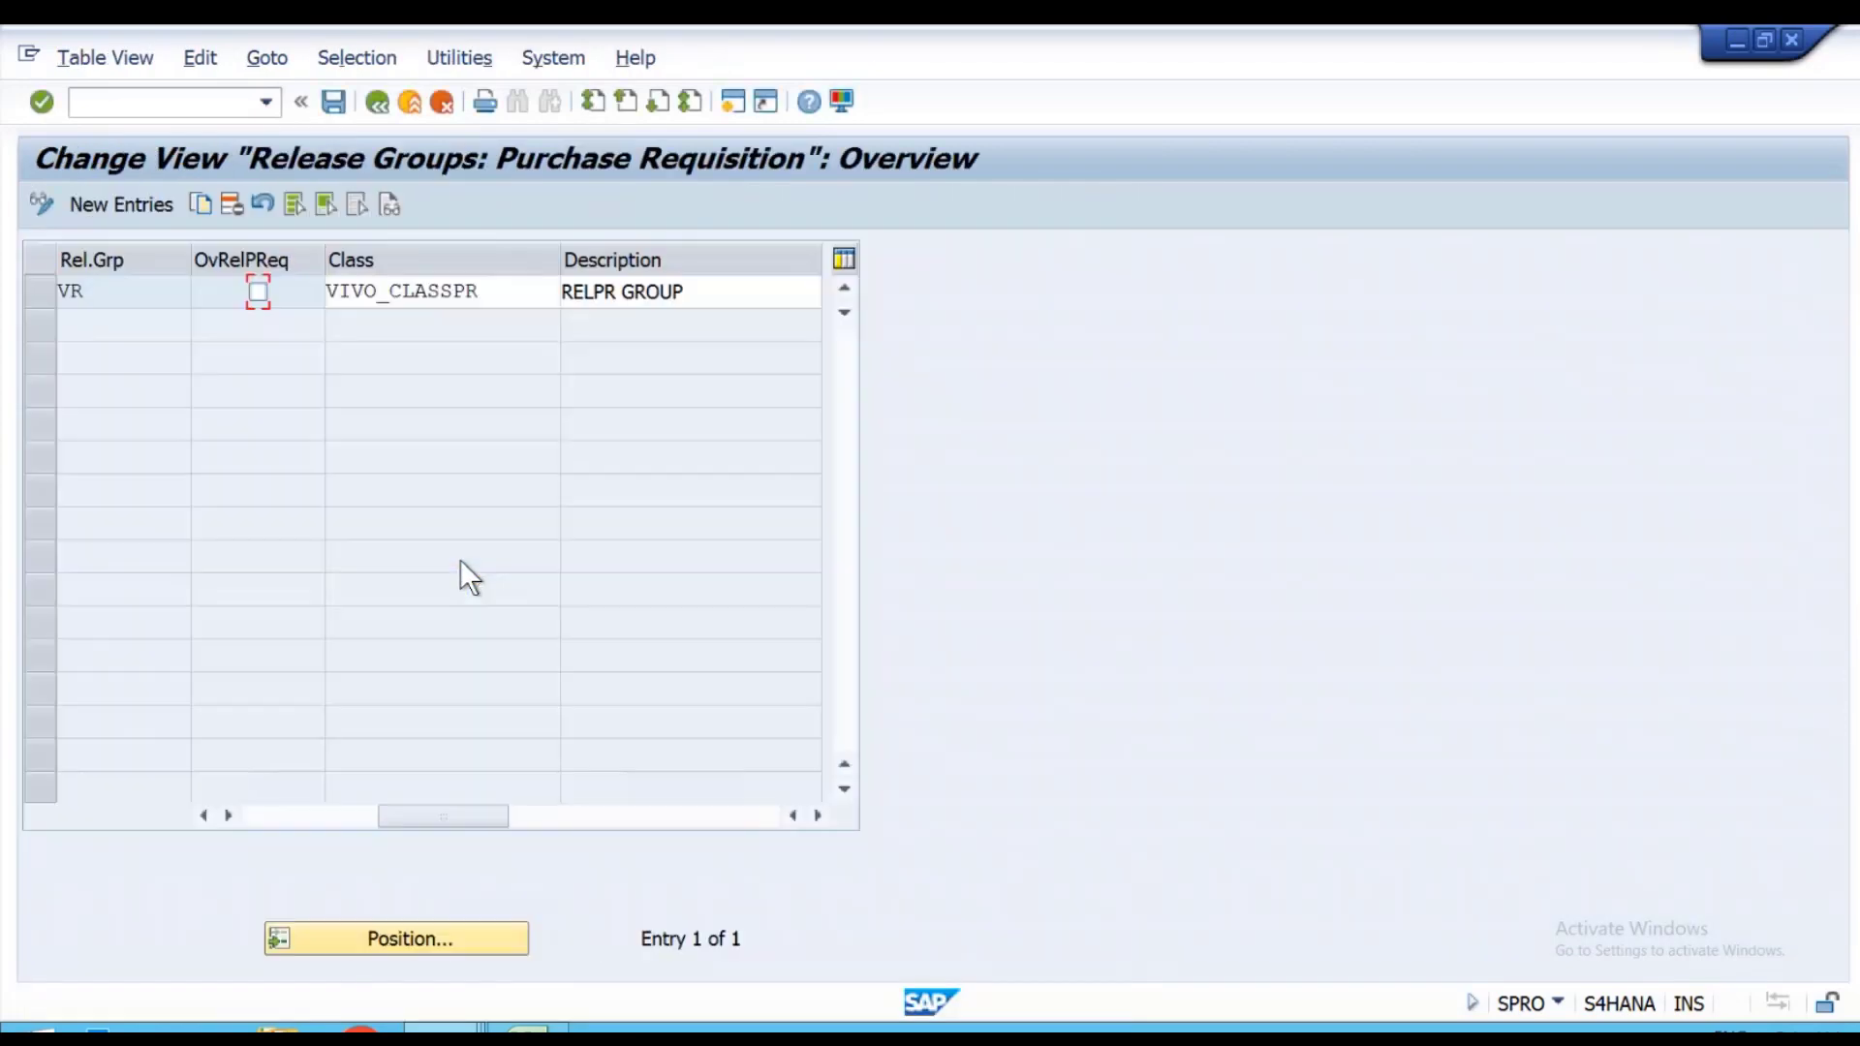
{"action": "left_click", "coordinate": [374, 101]}
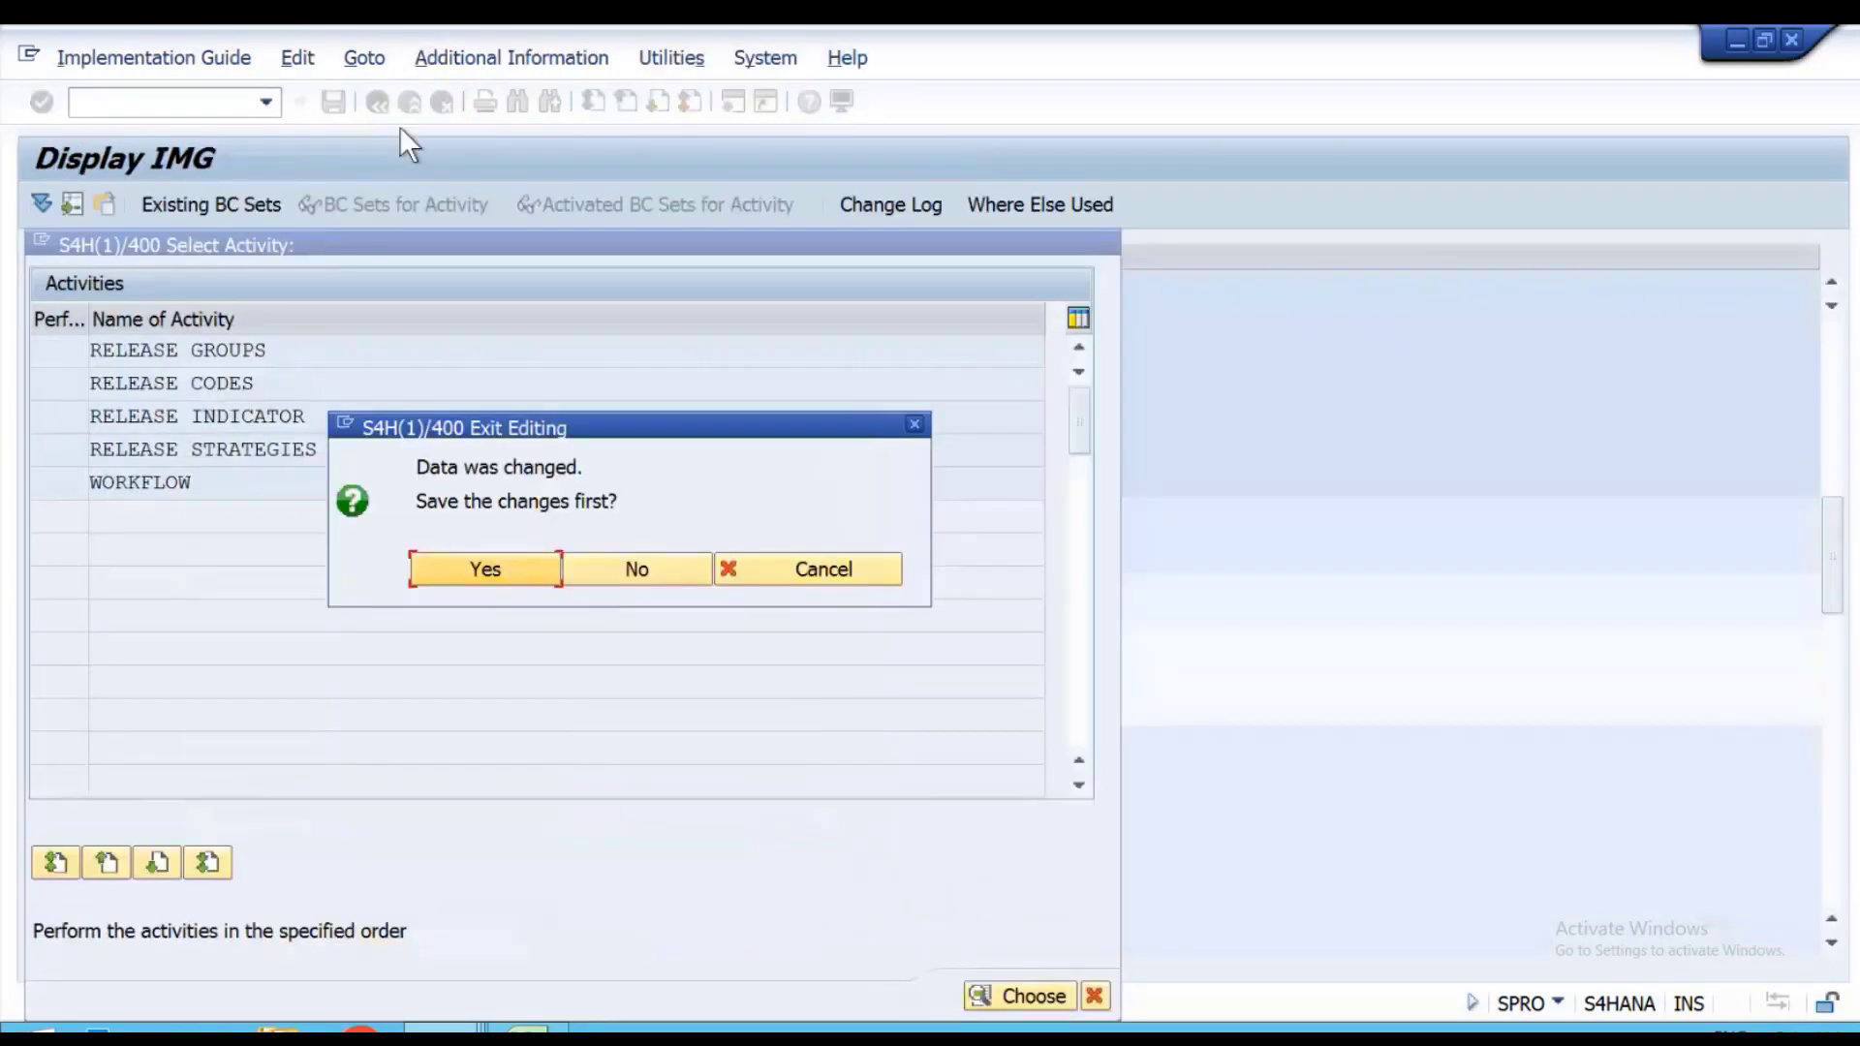
{"action": "left_click", "coordinate": [654, 559]}
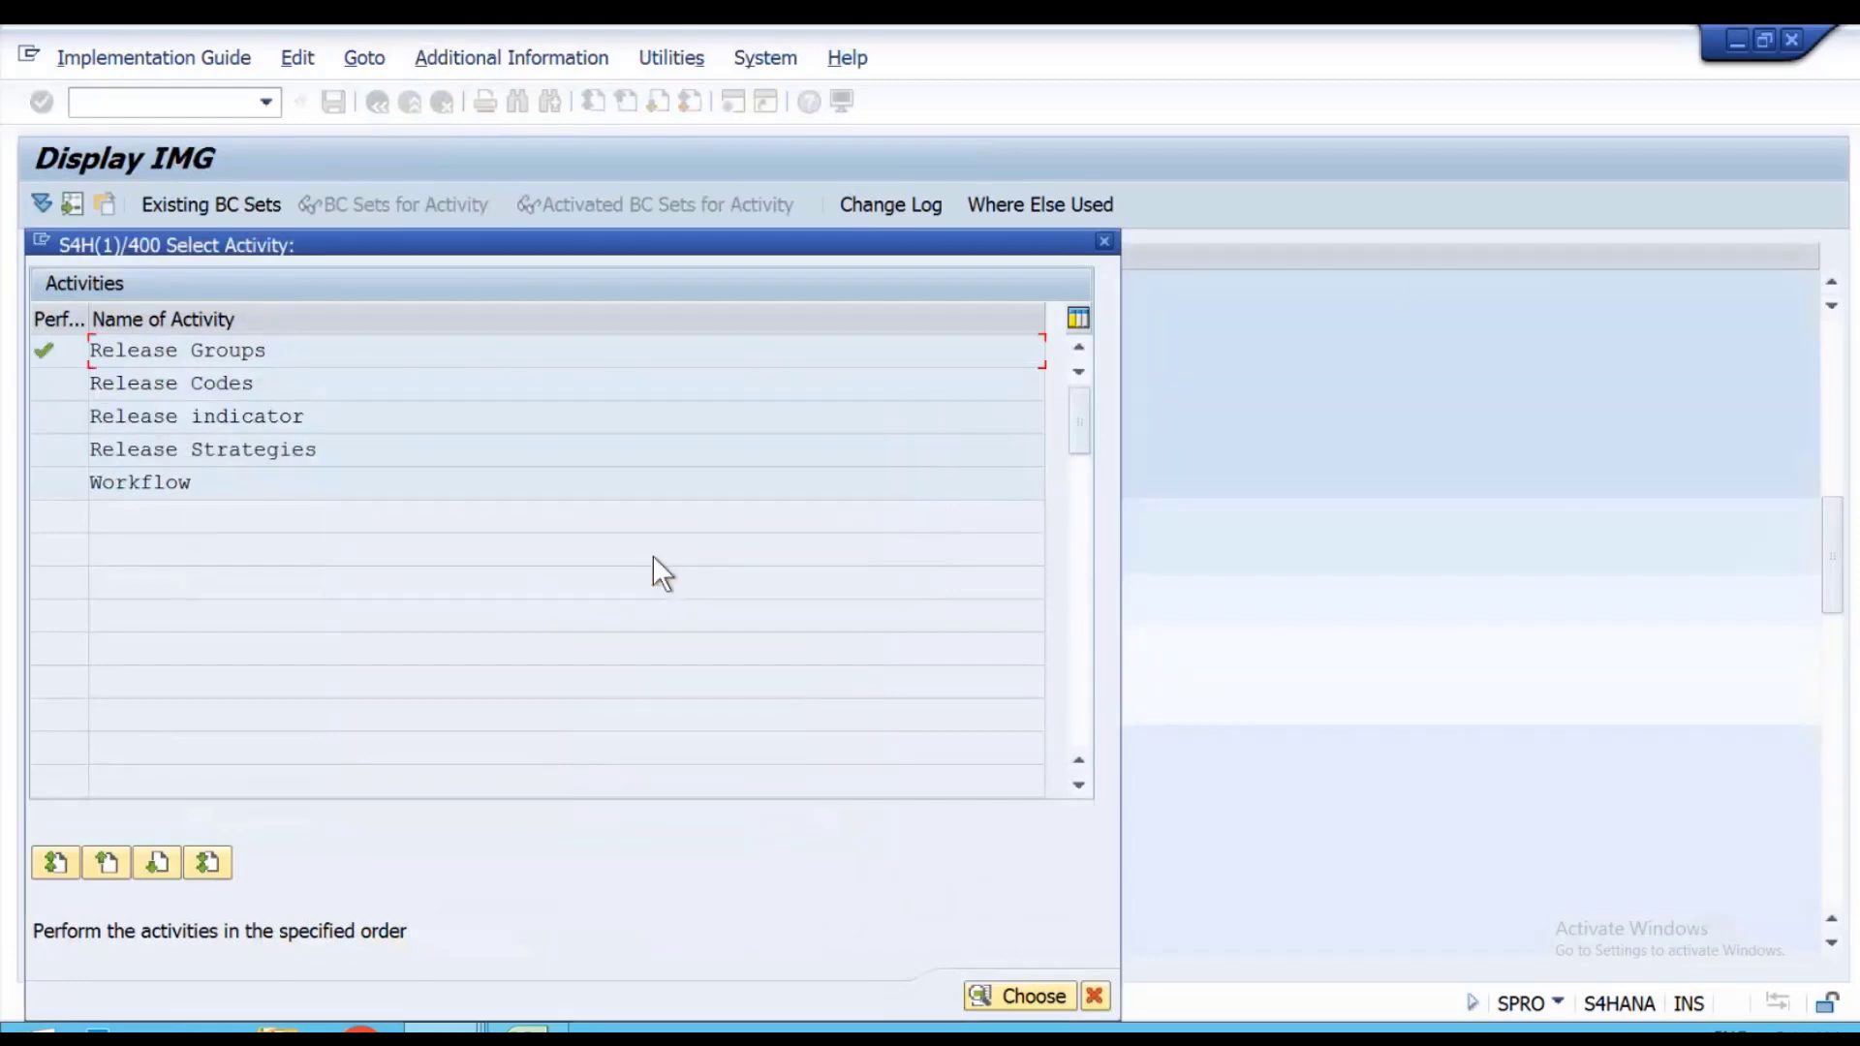
Start a new Release Groups entry with release group VR and class VIVO_CLASSPR.
{"action": "double_click", "coordinate": [258, 346]}
{"action": "left_click", "coordinate": [110, 199]}
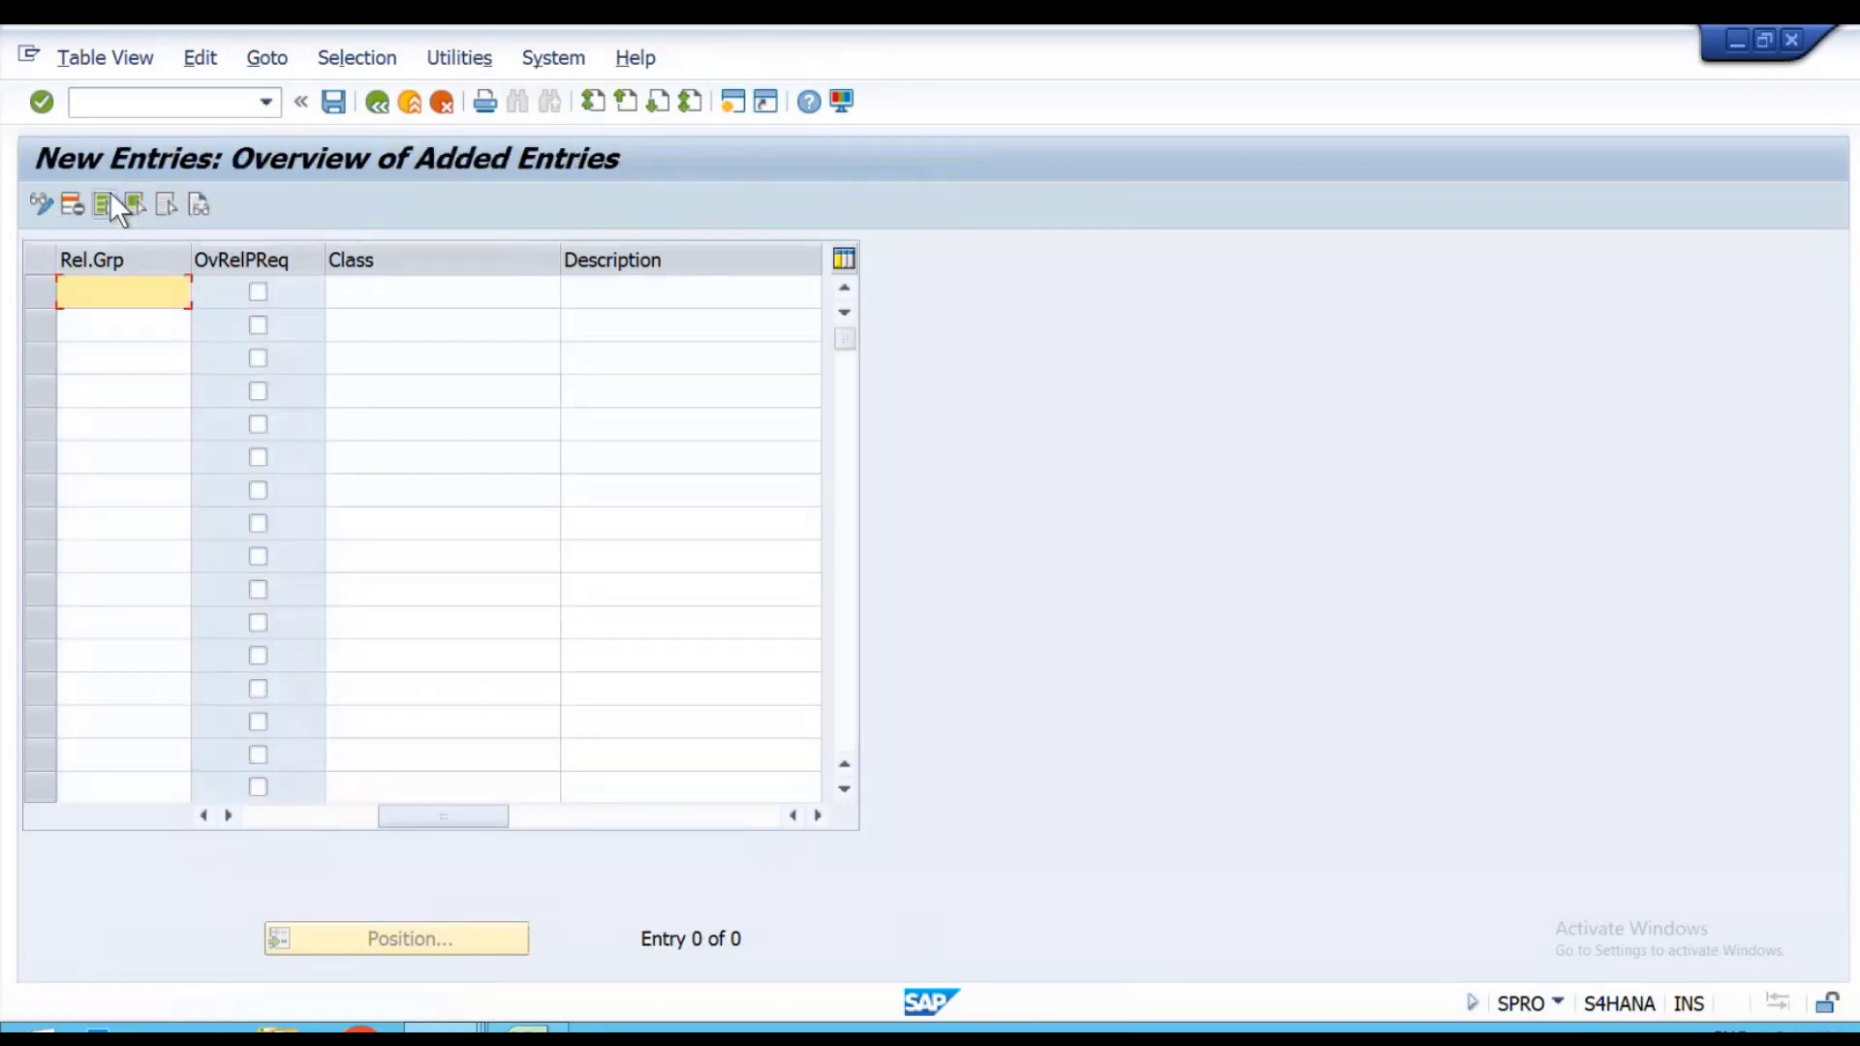
{"action": "key", "text": "space"}
{"action": "key", "text": "Down"}
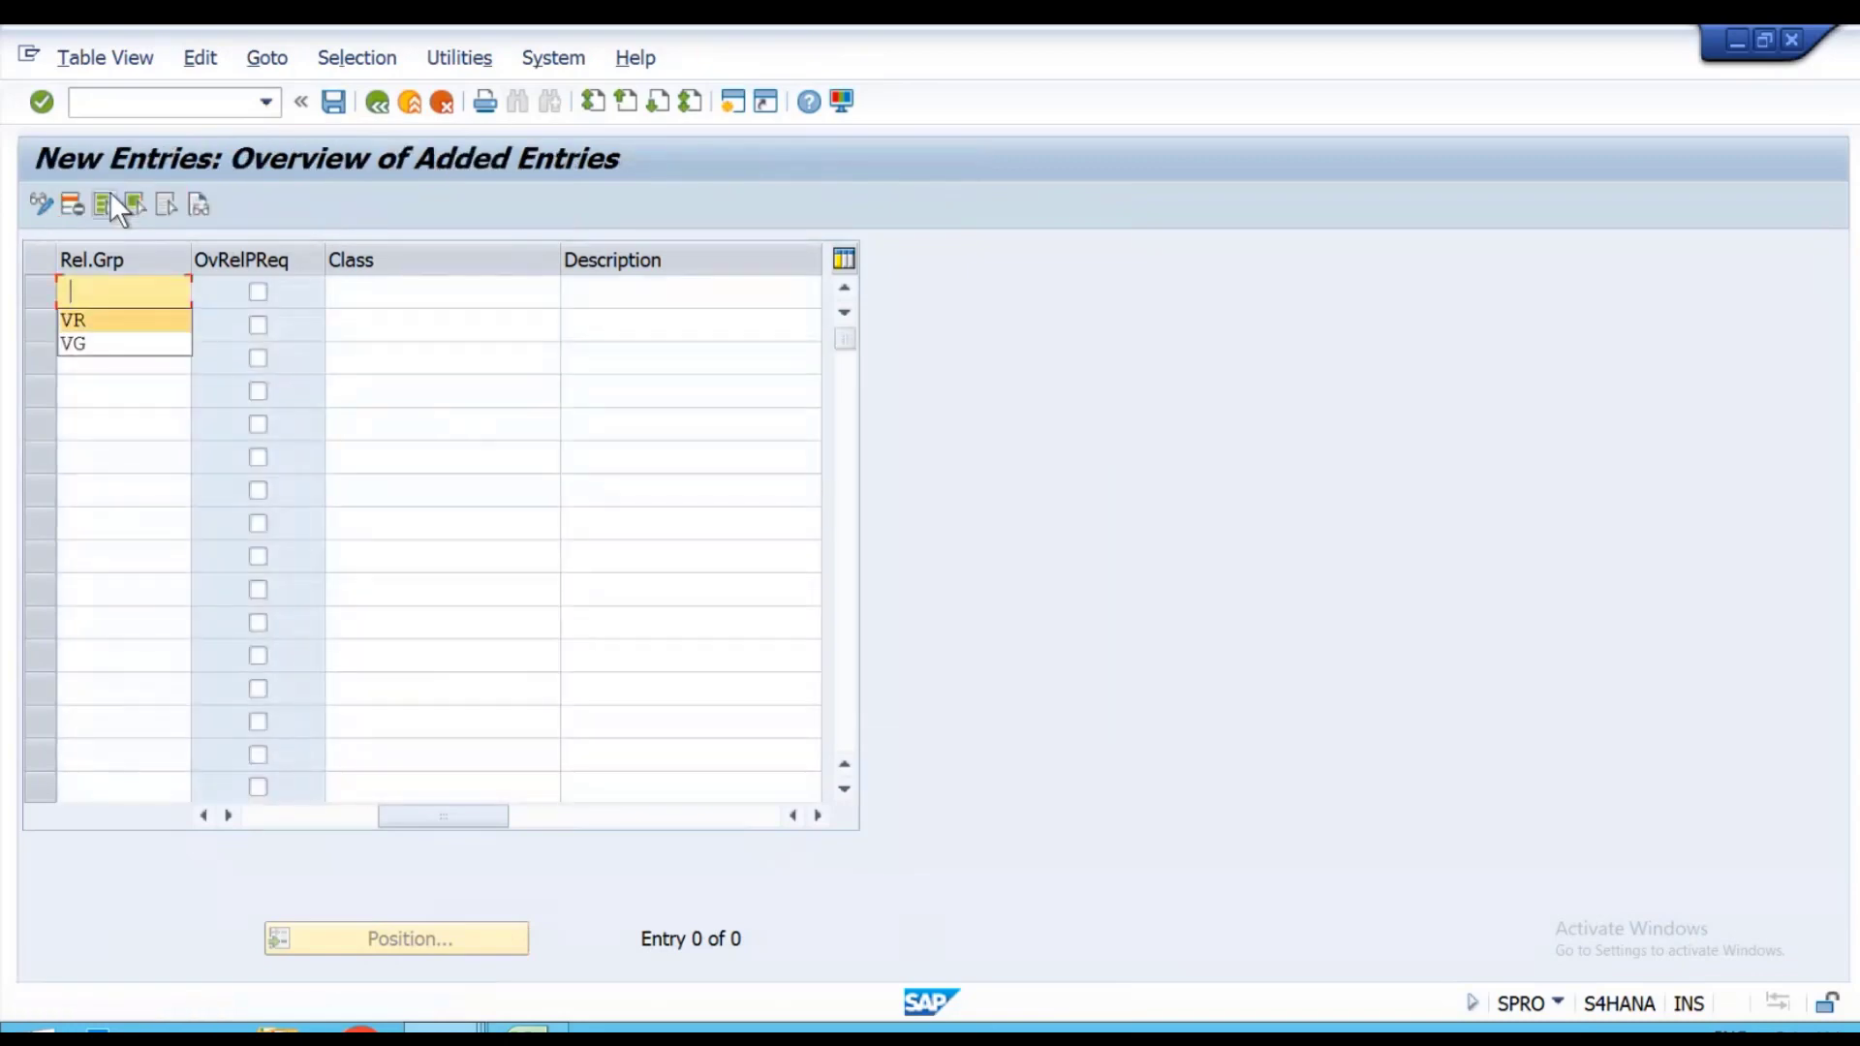
{"action": "key", "text": "Tab"}
{"action": "key", "text": "Tab"}
{"action": "key", "text": "Tab"}
{"action": "key", "text": "Tab"}
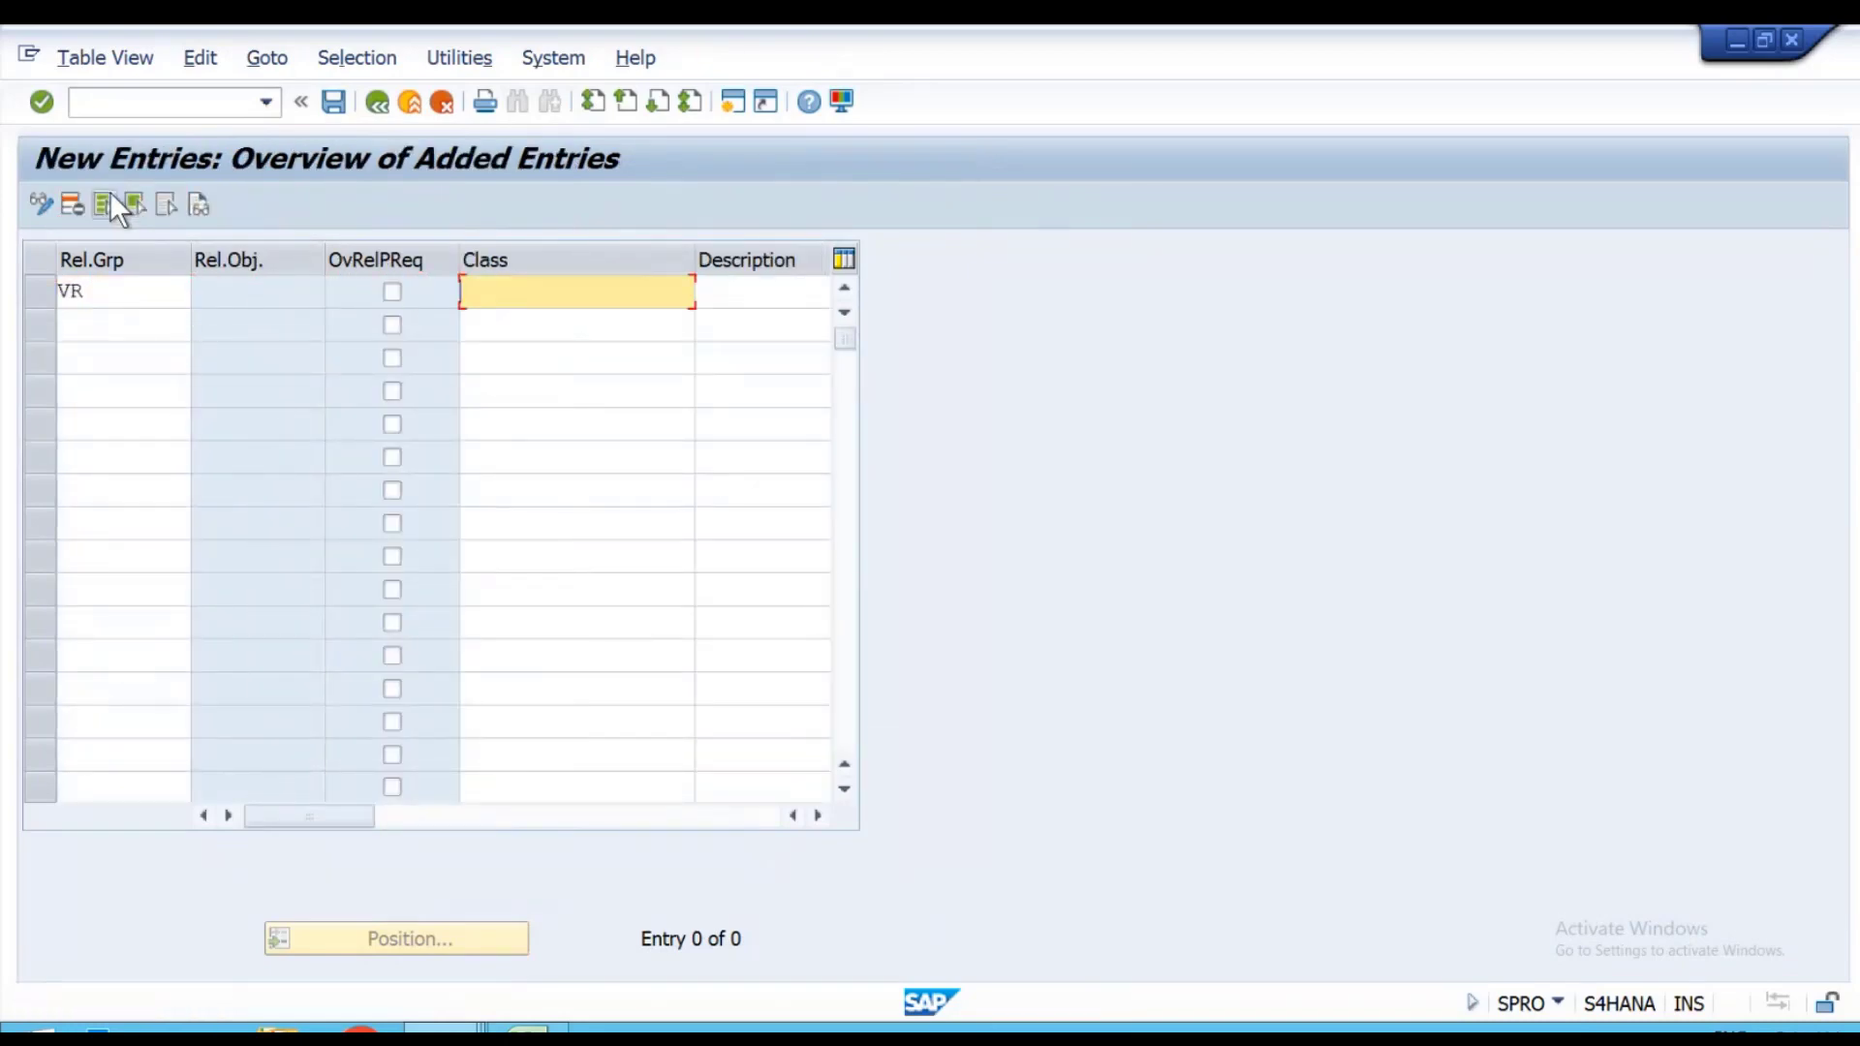
{"action": "key", "text": "shift+Tab"}
{"action": "key", "text": "space"}
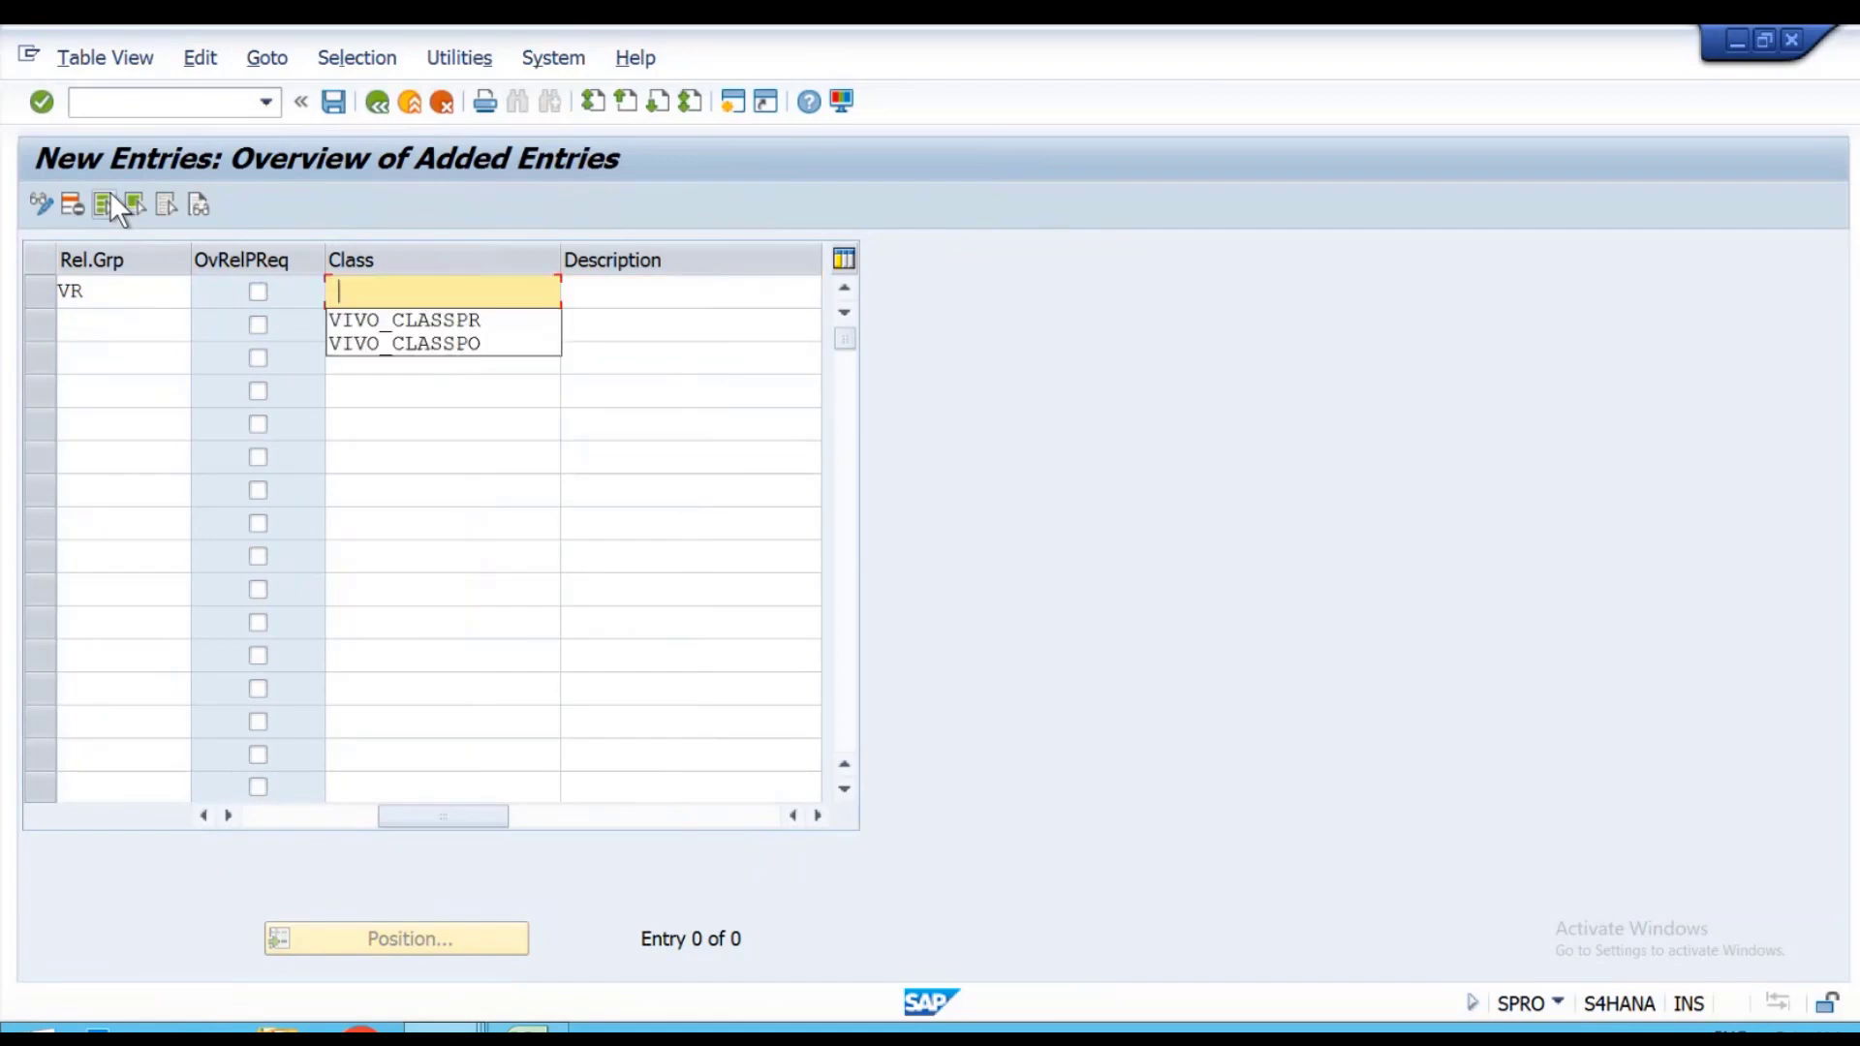
{"action": "key", "text": "Down"}
{"action": "key", "text": "Return"}
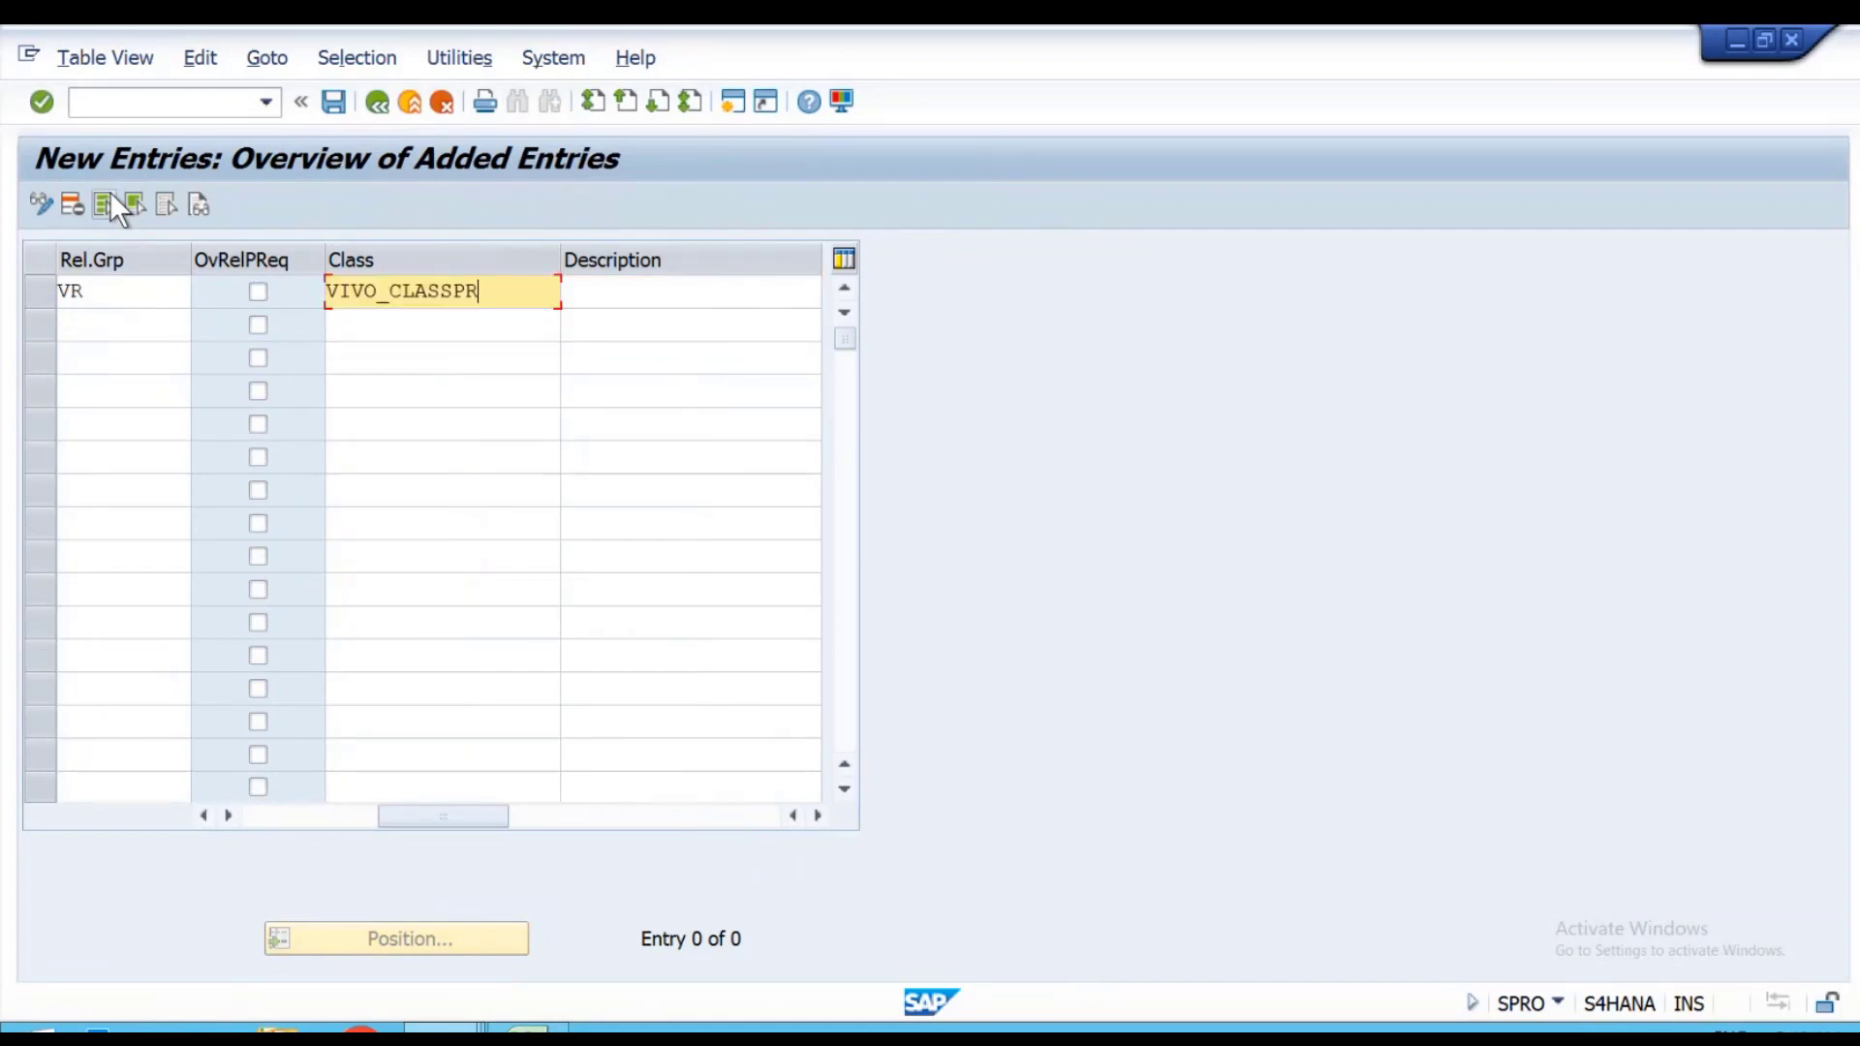
Describe release group VR as RELPR GRP, save the entry with the proposed customizing request and return to the overview.
{"action": "key", "text": "Tab"}
{"action": "type", "text": "R"}
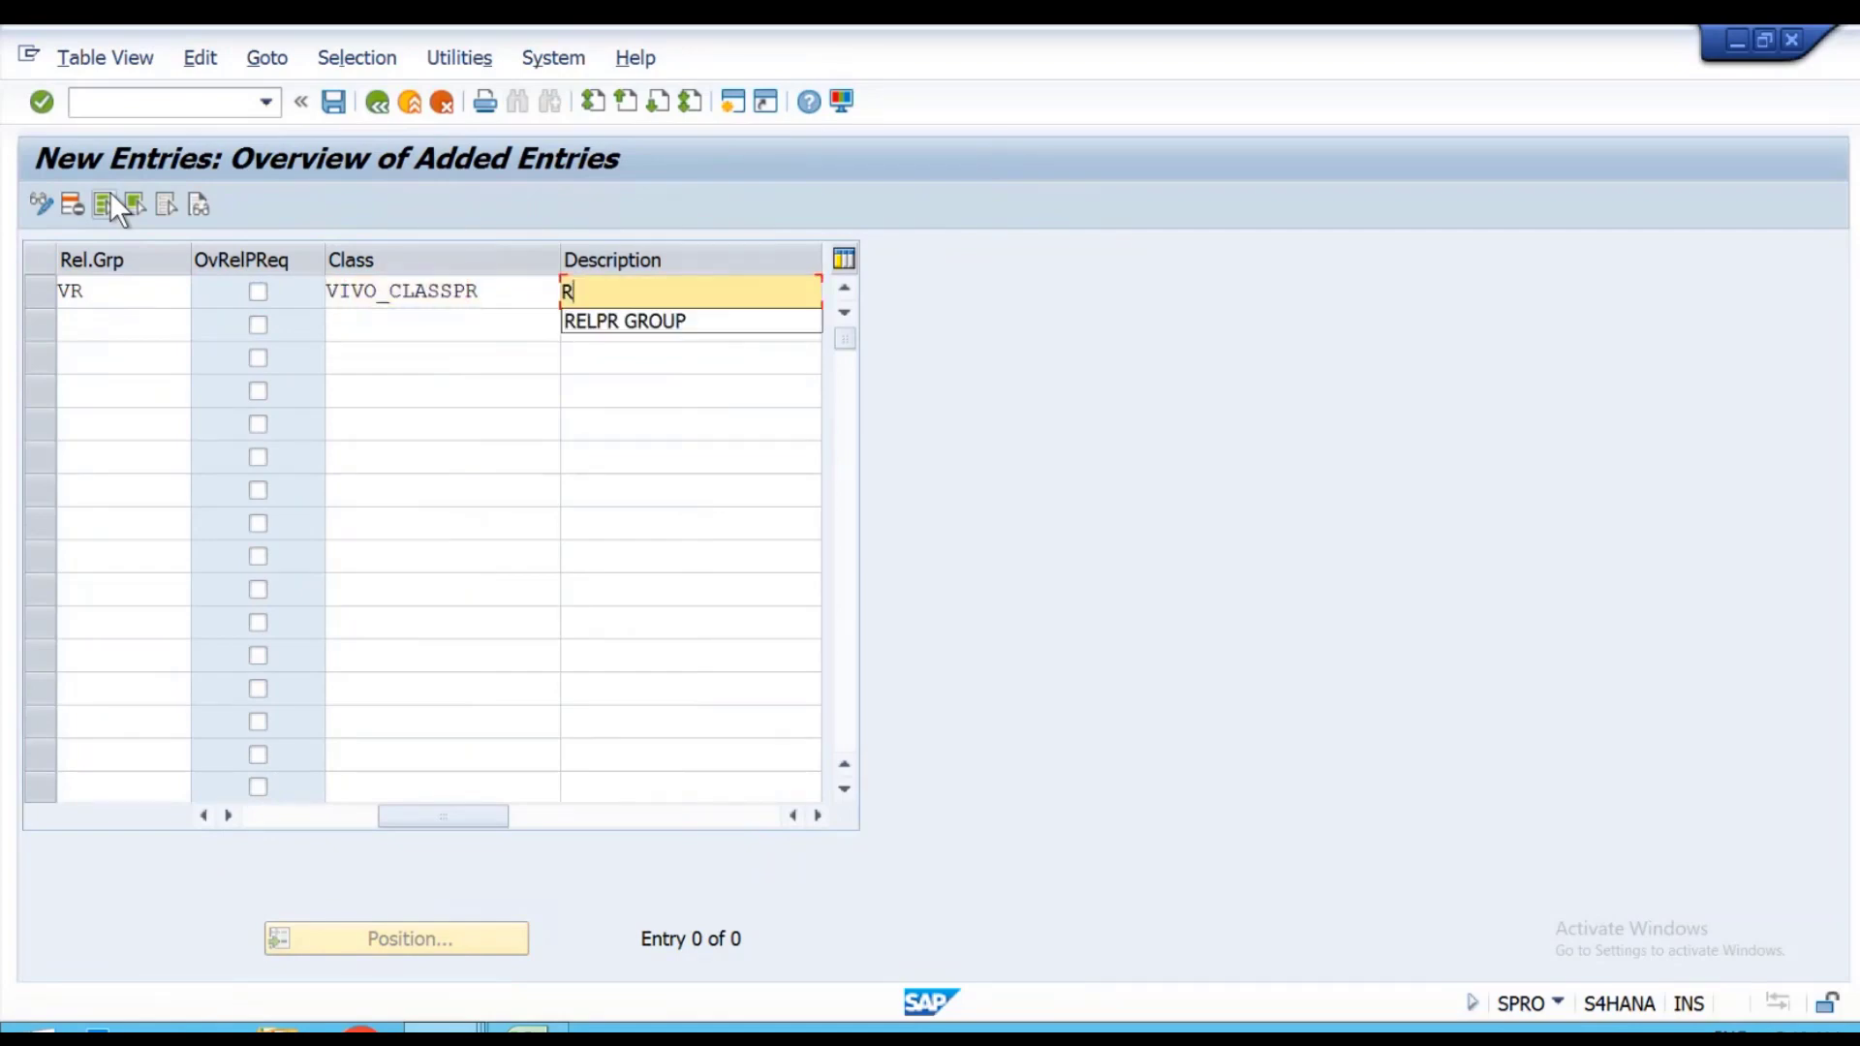
{"action": "type", "text": "ELPR GROP"}
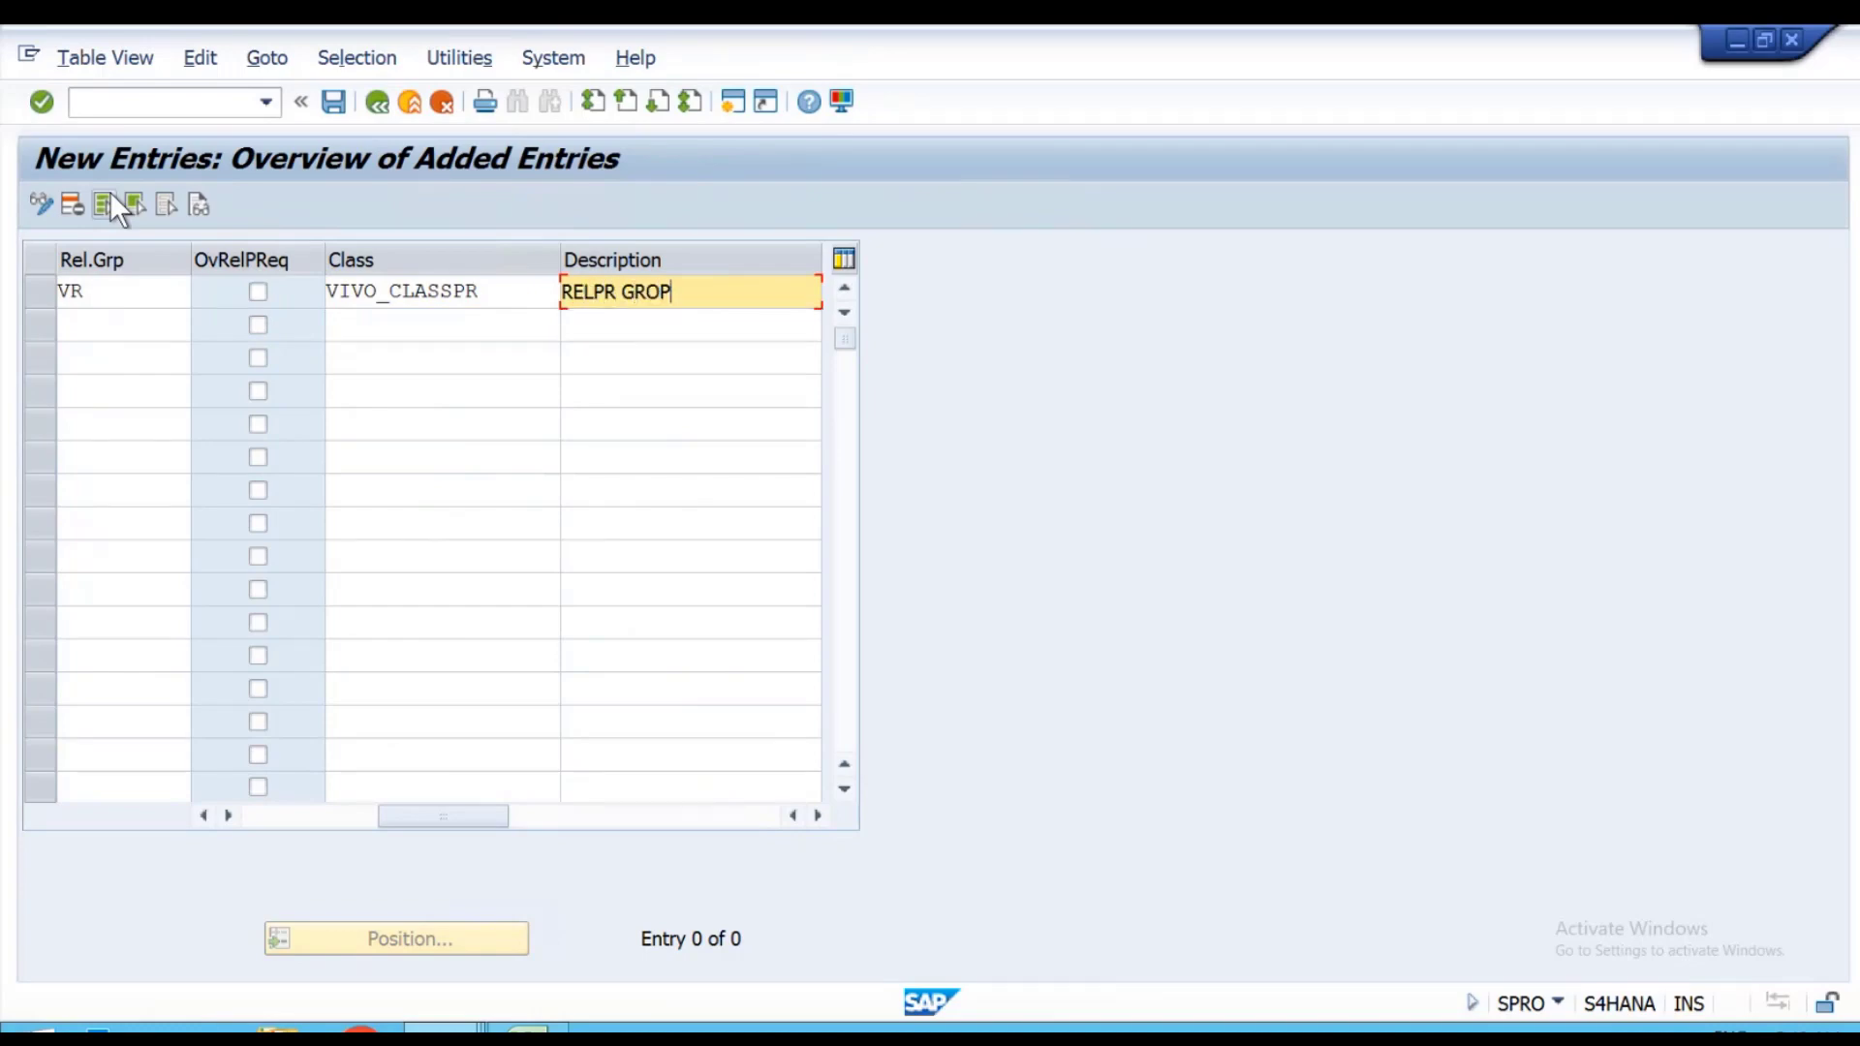
{"action": "key", "text": "BackSpace"}
{"action": "key", "text": "BackSpace"}
{"action": "type", "text": "P"}
{"action": "key", "text": "Return"}
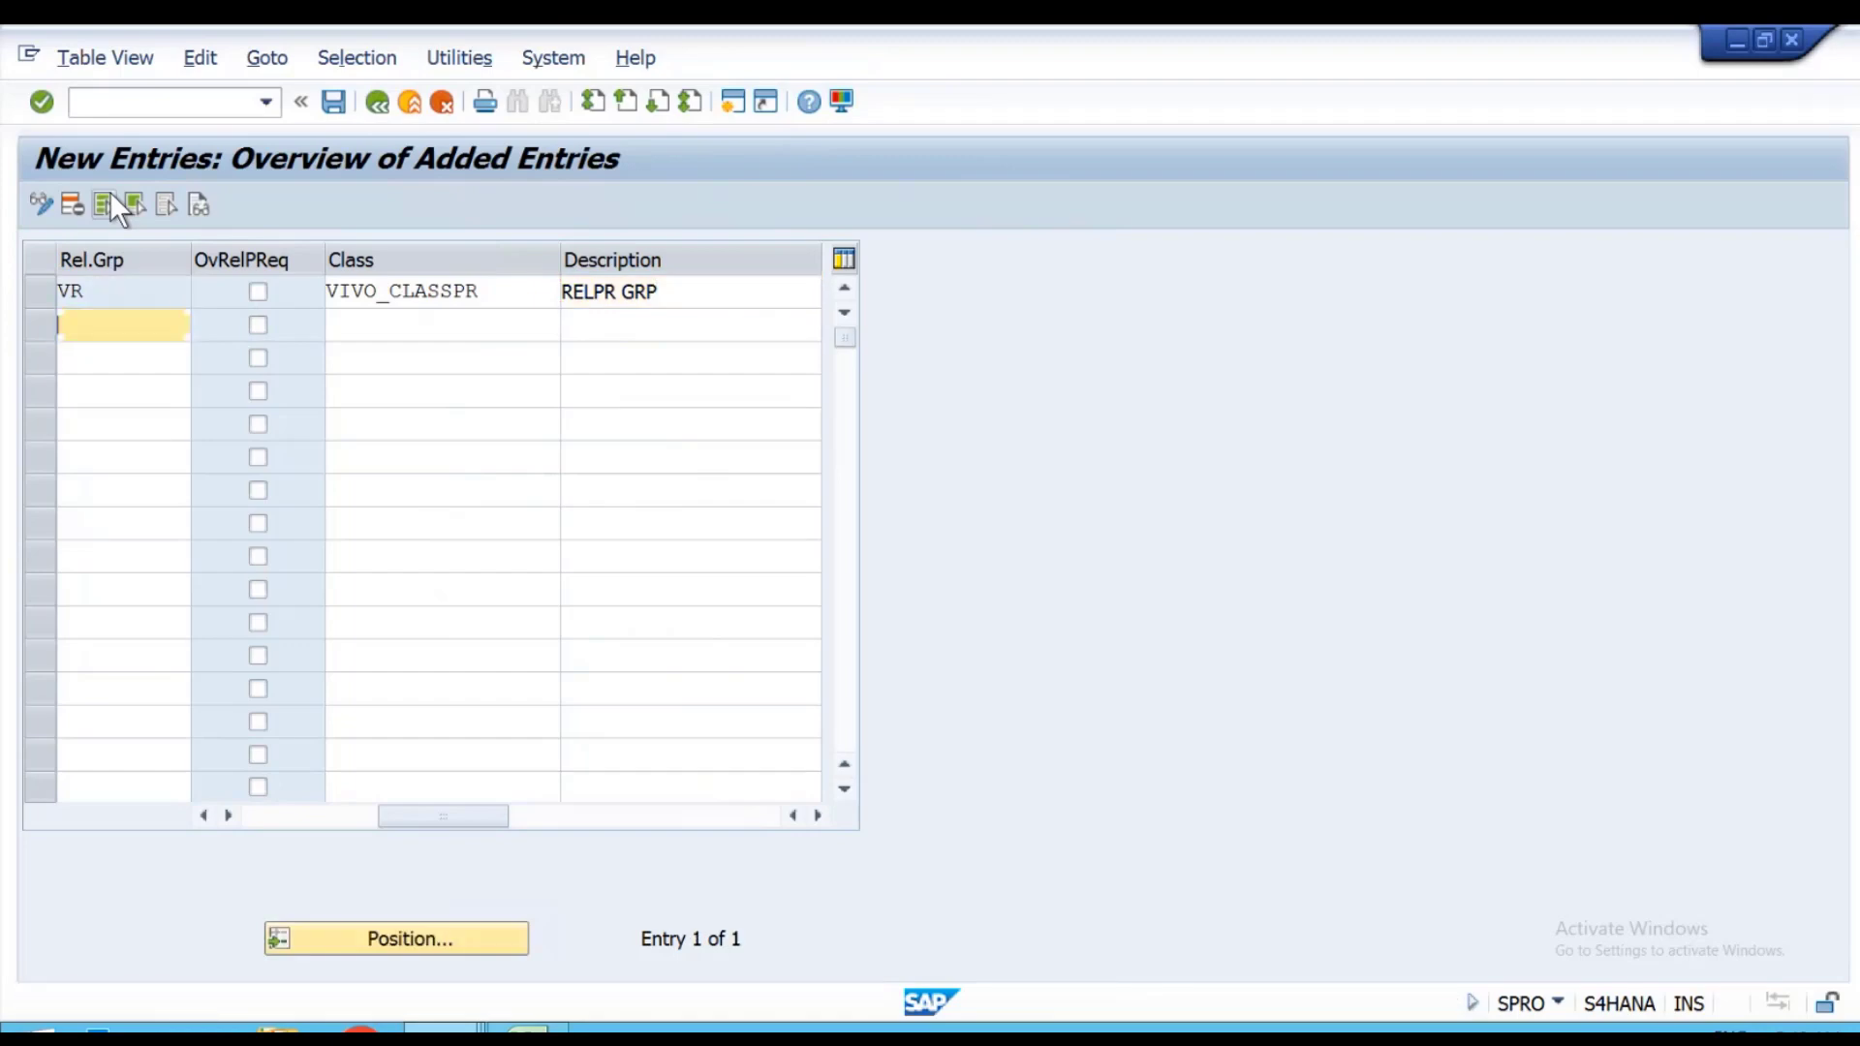
{"action": "key", "text": "ctrl+s"}
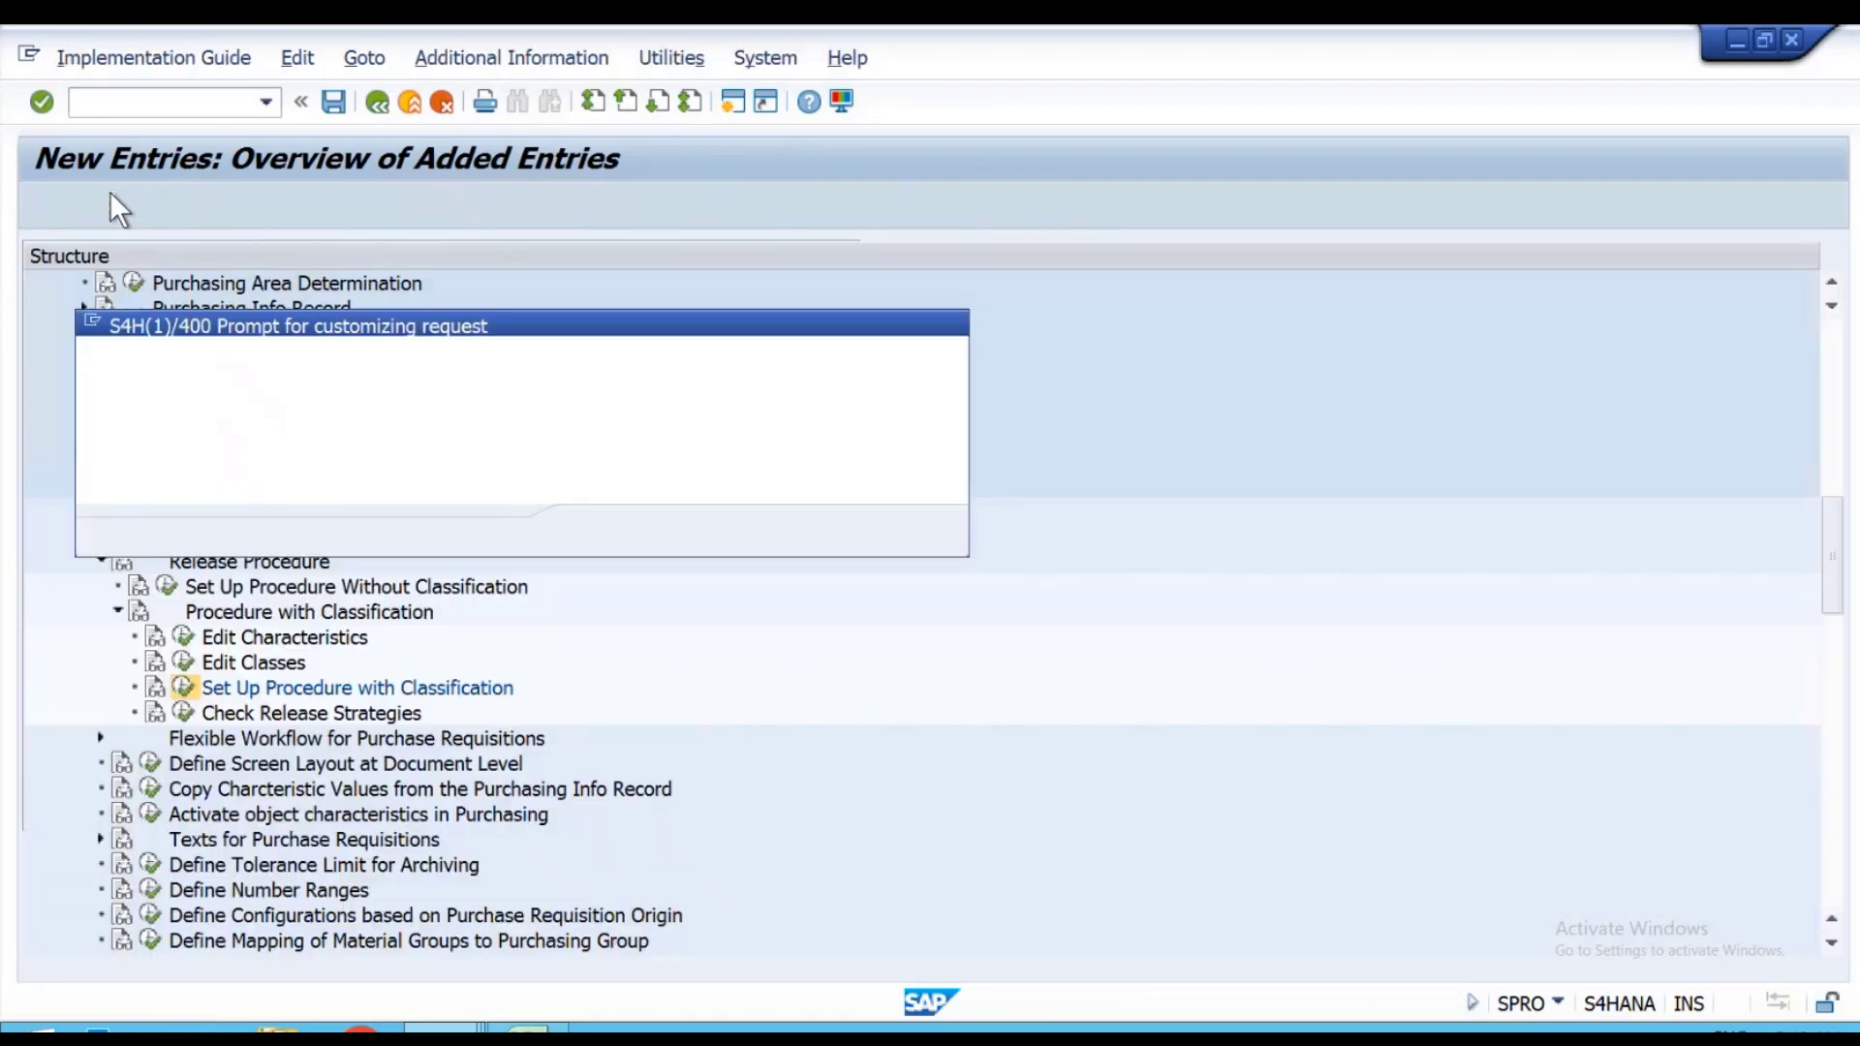
{"action": "key", "text": "Return"}
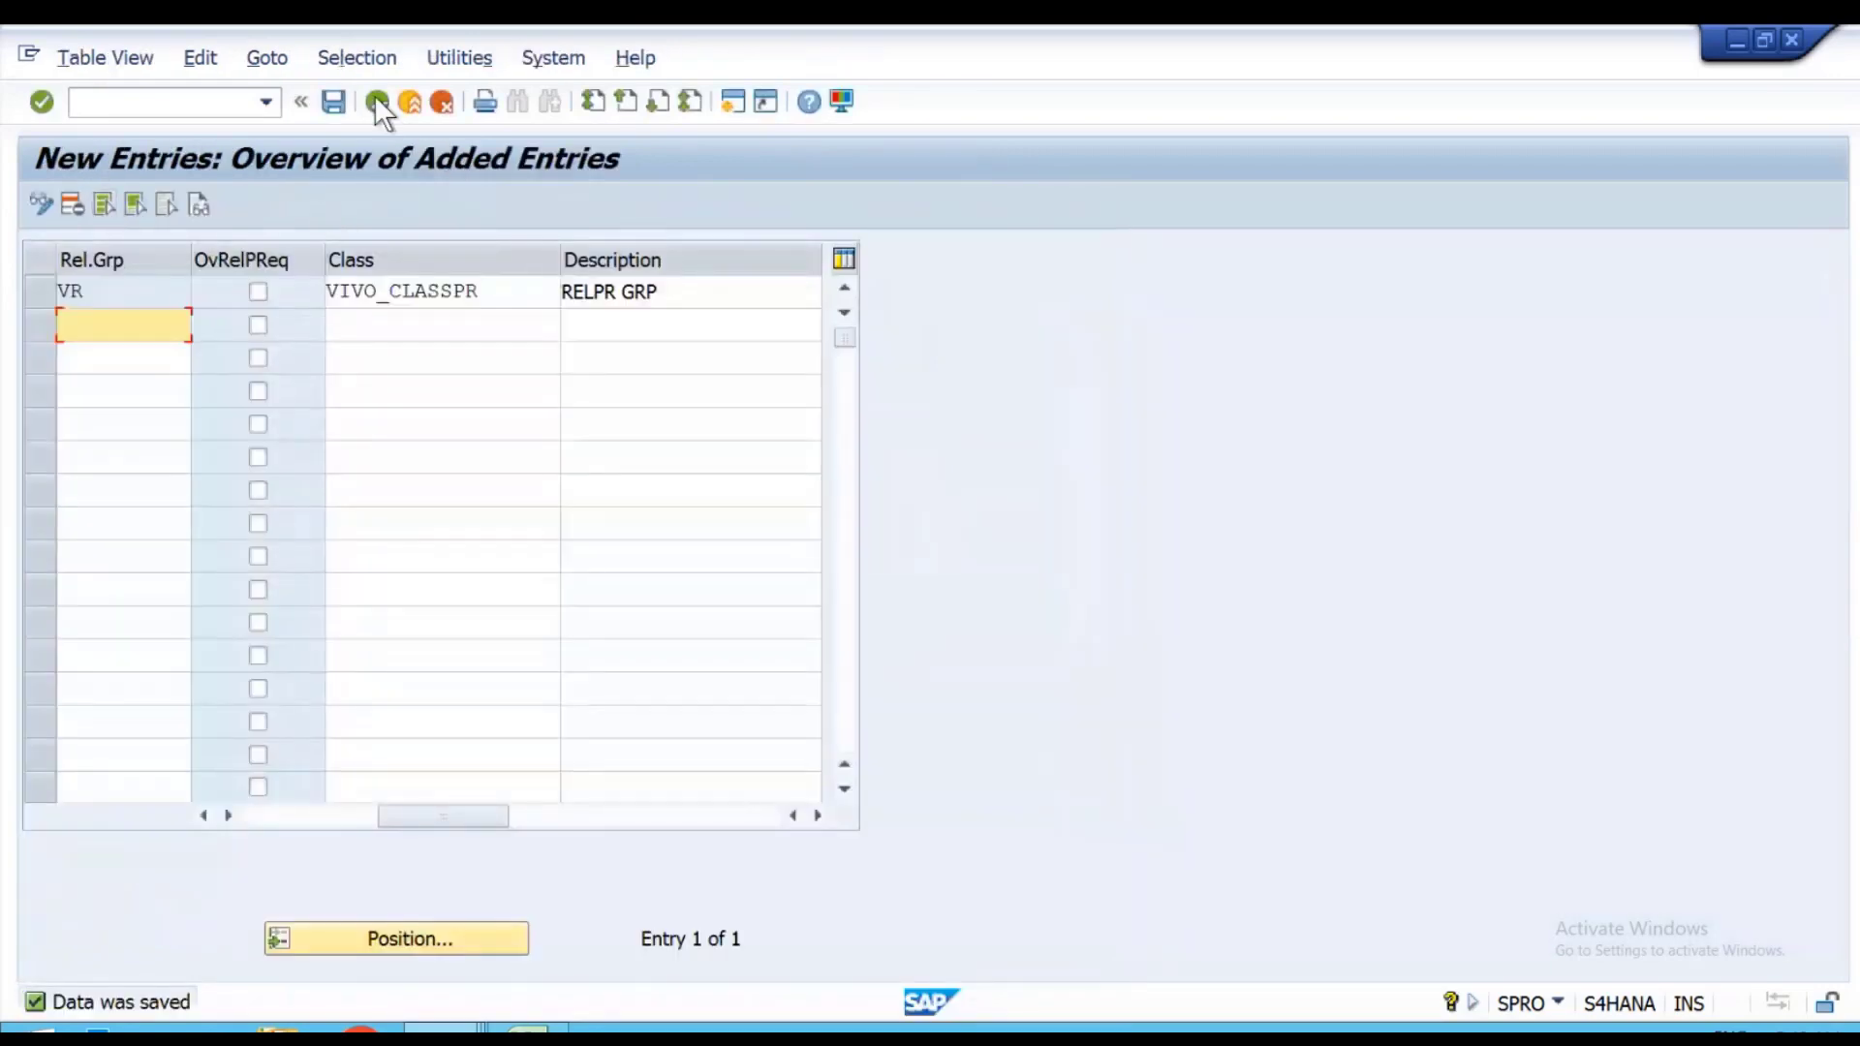
{"action": "left_click", "coordinate": [376, 99]}
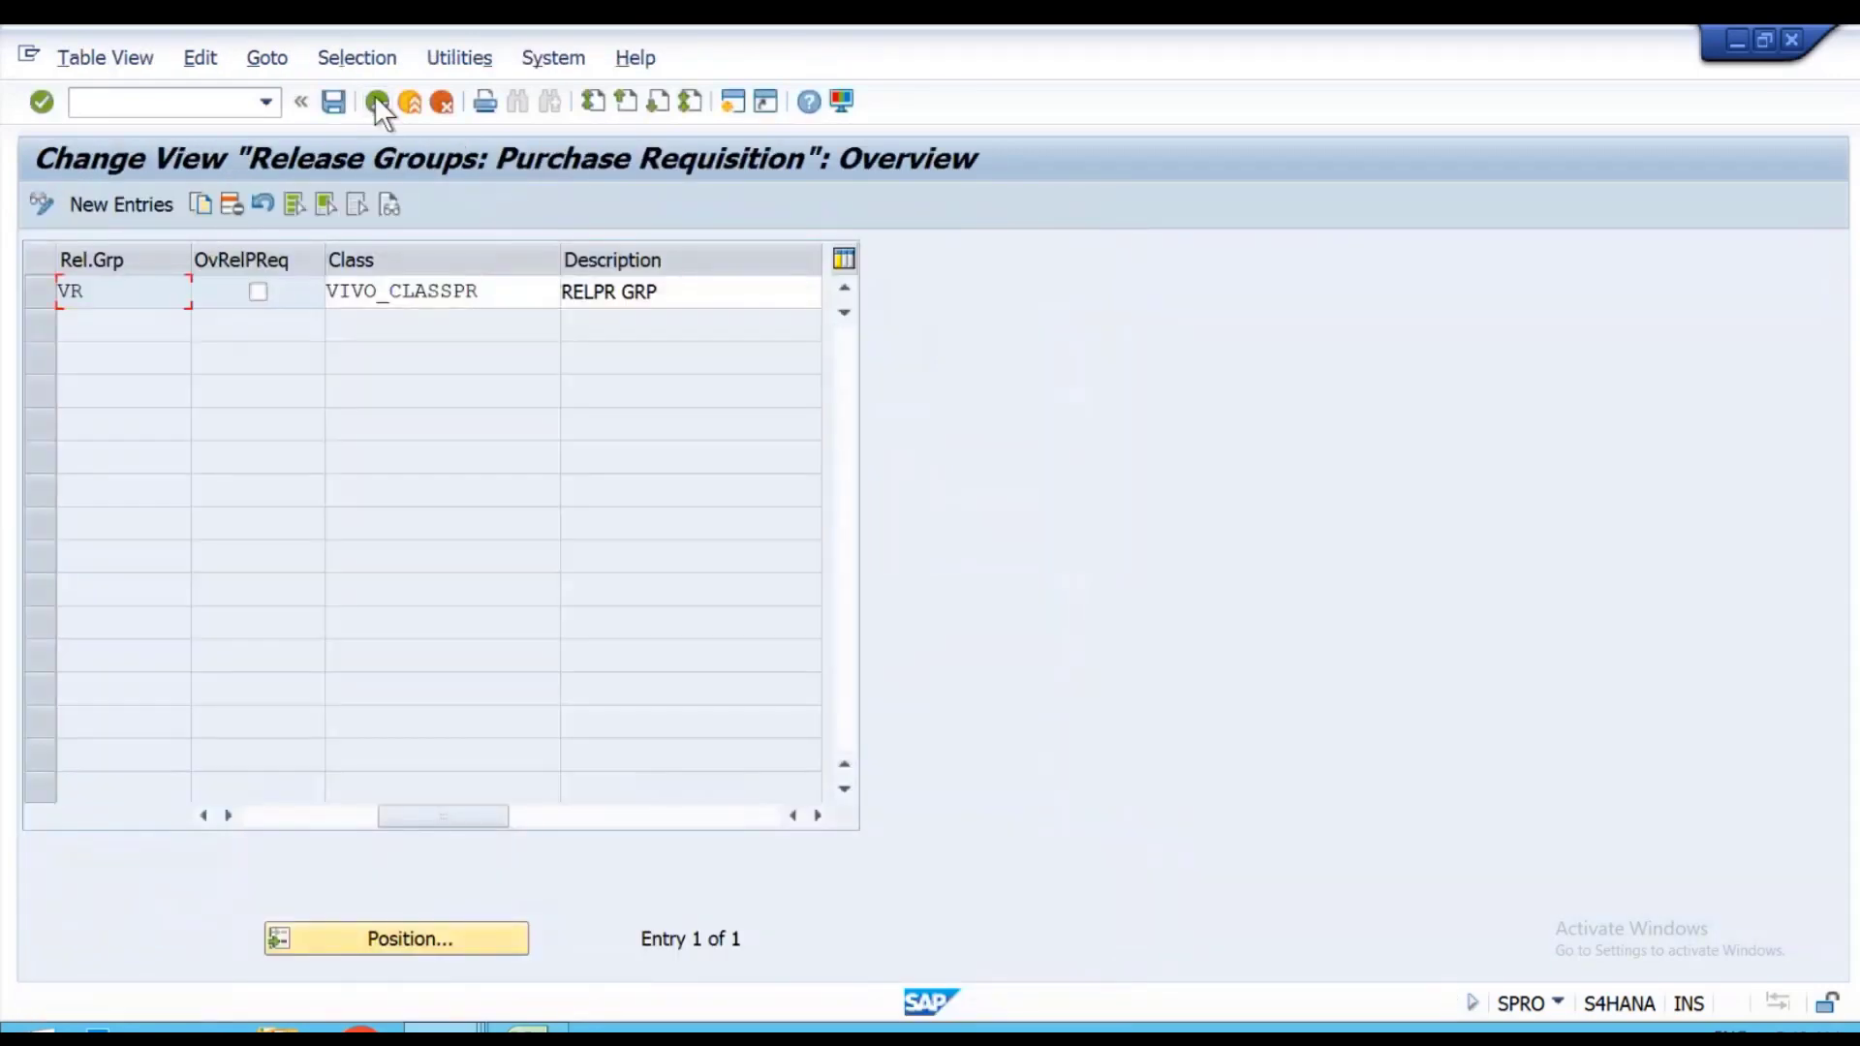
Switch to the IM_SESSION workbook in Excel, record VR in cell B14 and return to SAP.
{"action": "key", "text": "alt+Tab"}
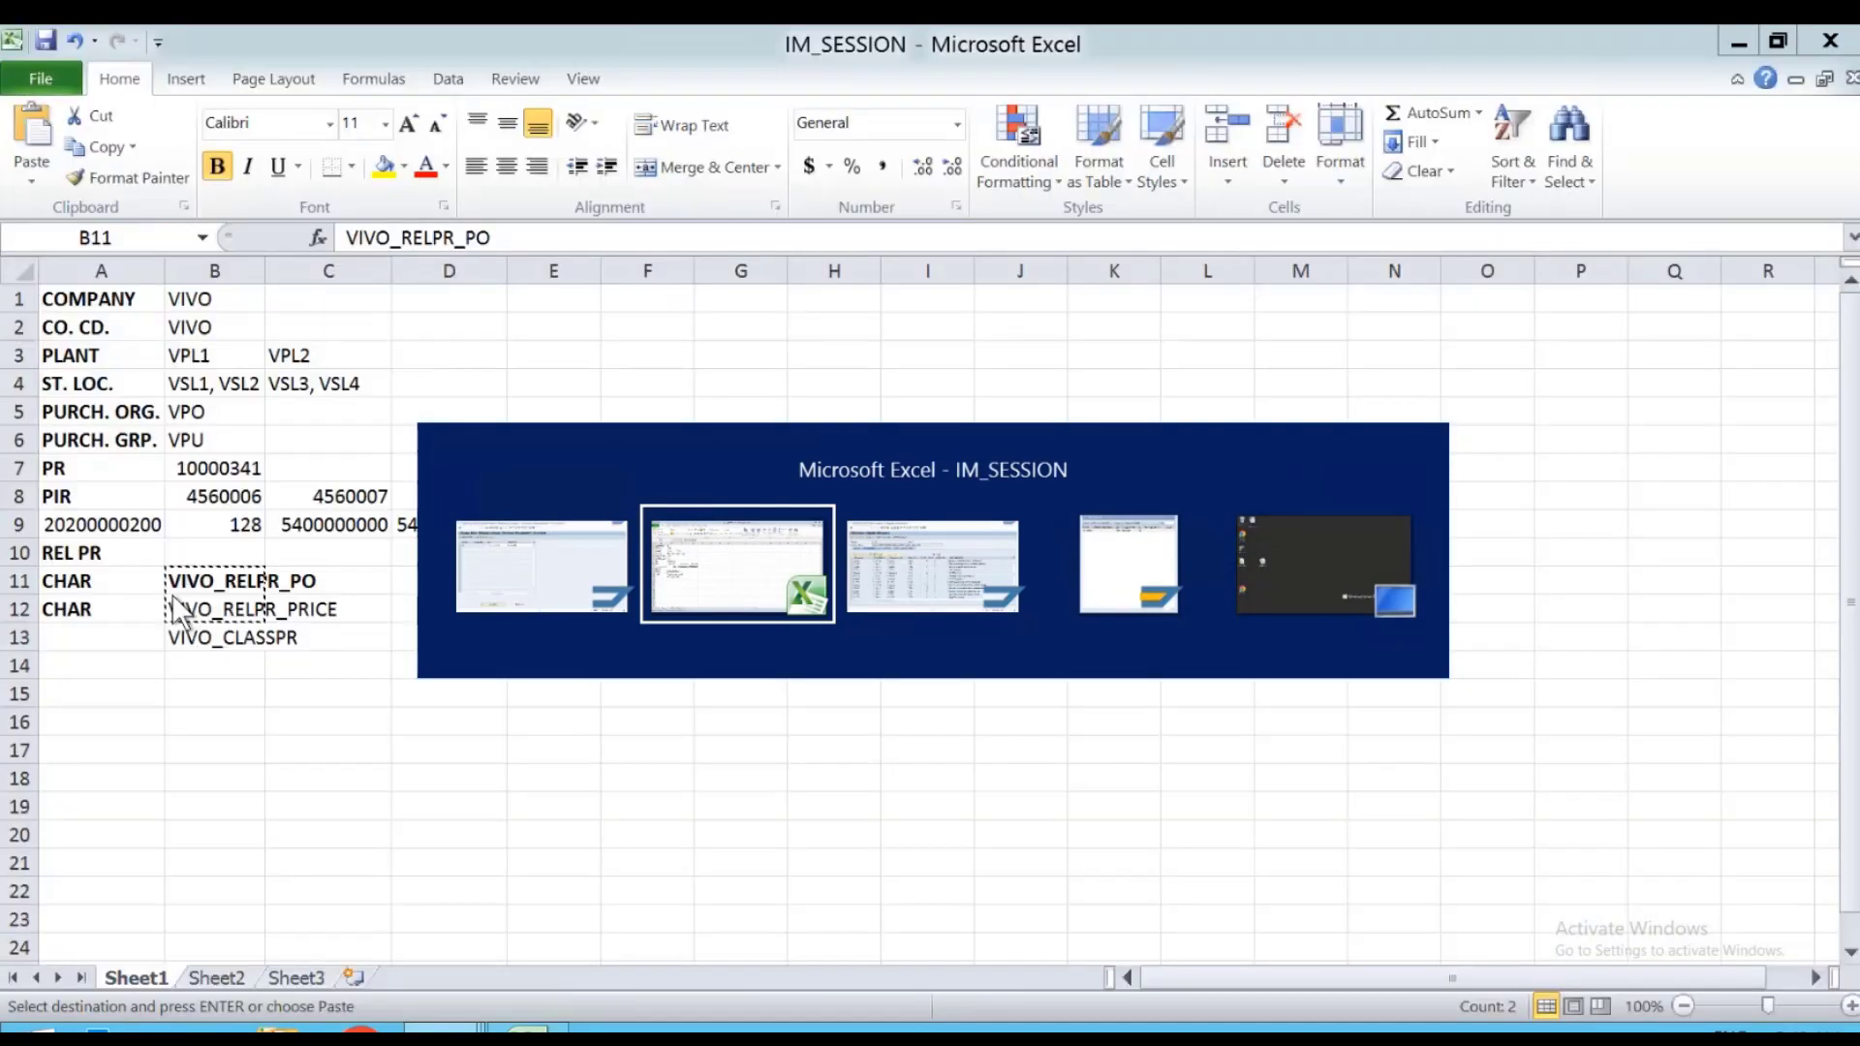
{"action": "left_click", "coordinate": [187, 666]}
{"action": "type", "text": "VR"}
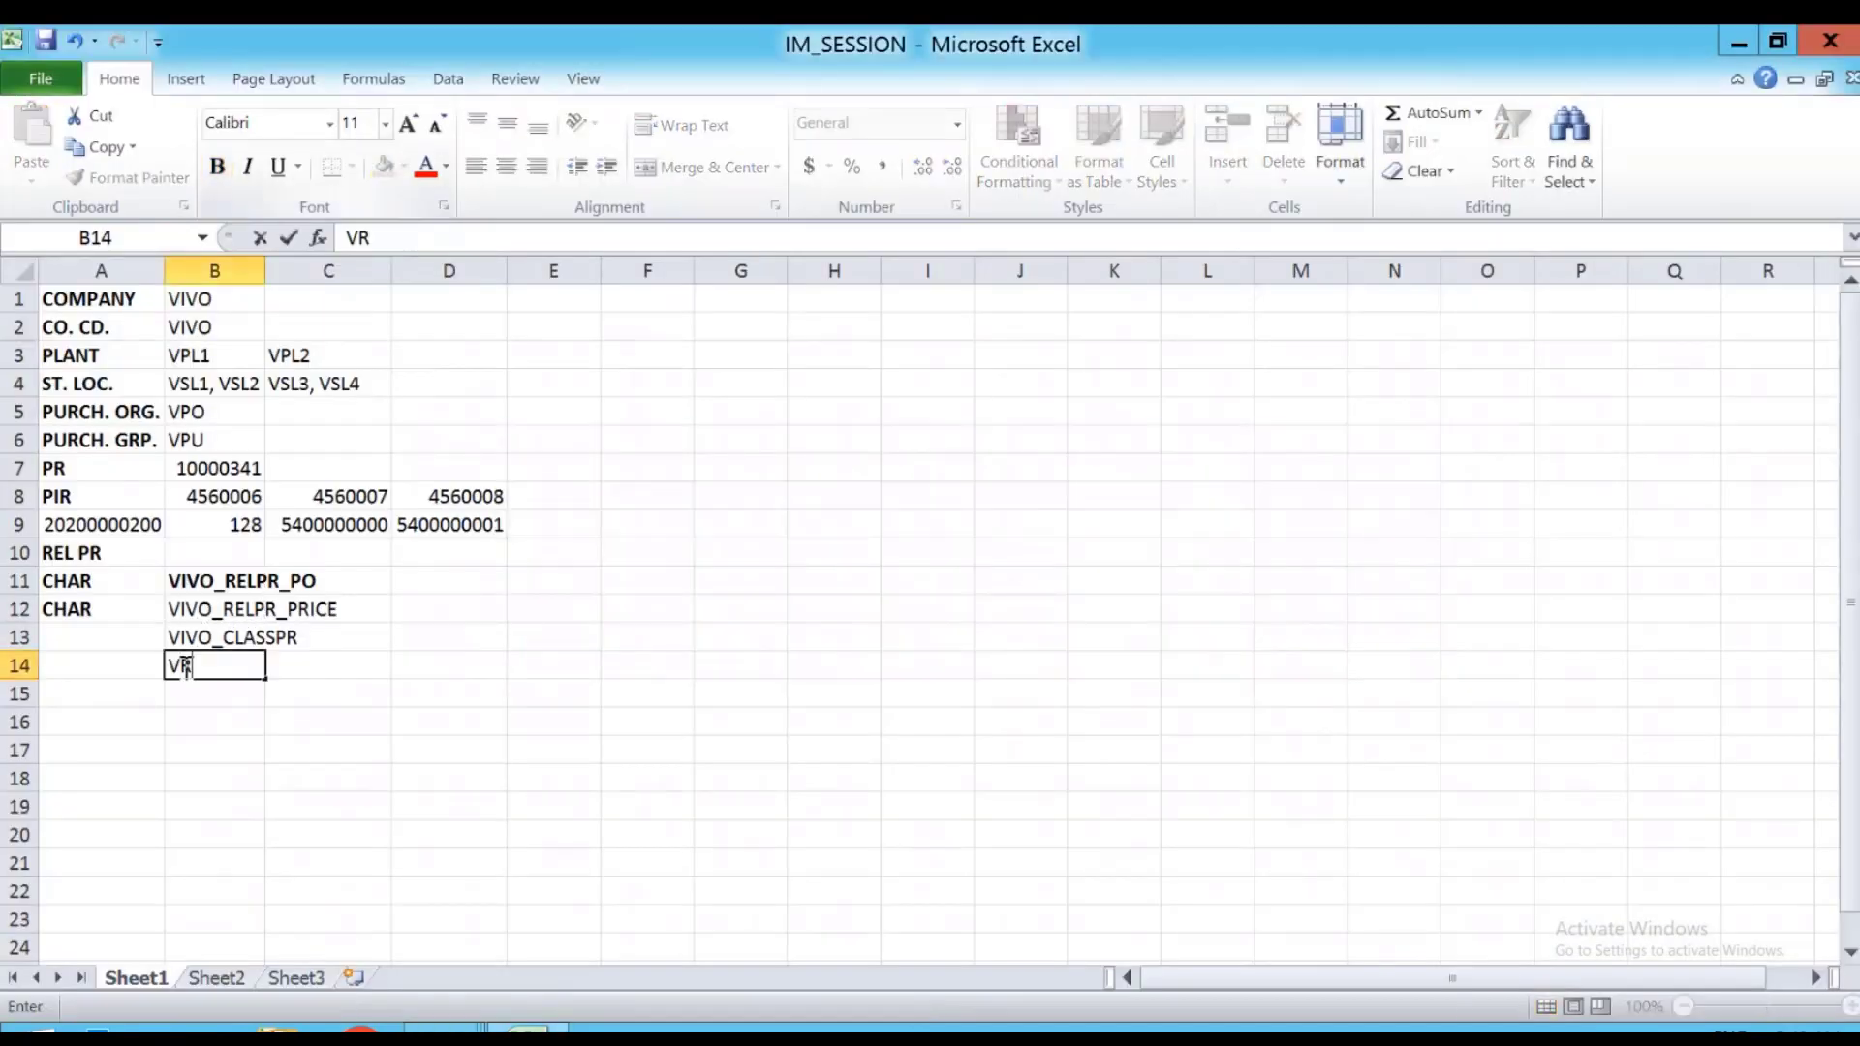
{"action": "key", "text": "alt+Tab"}
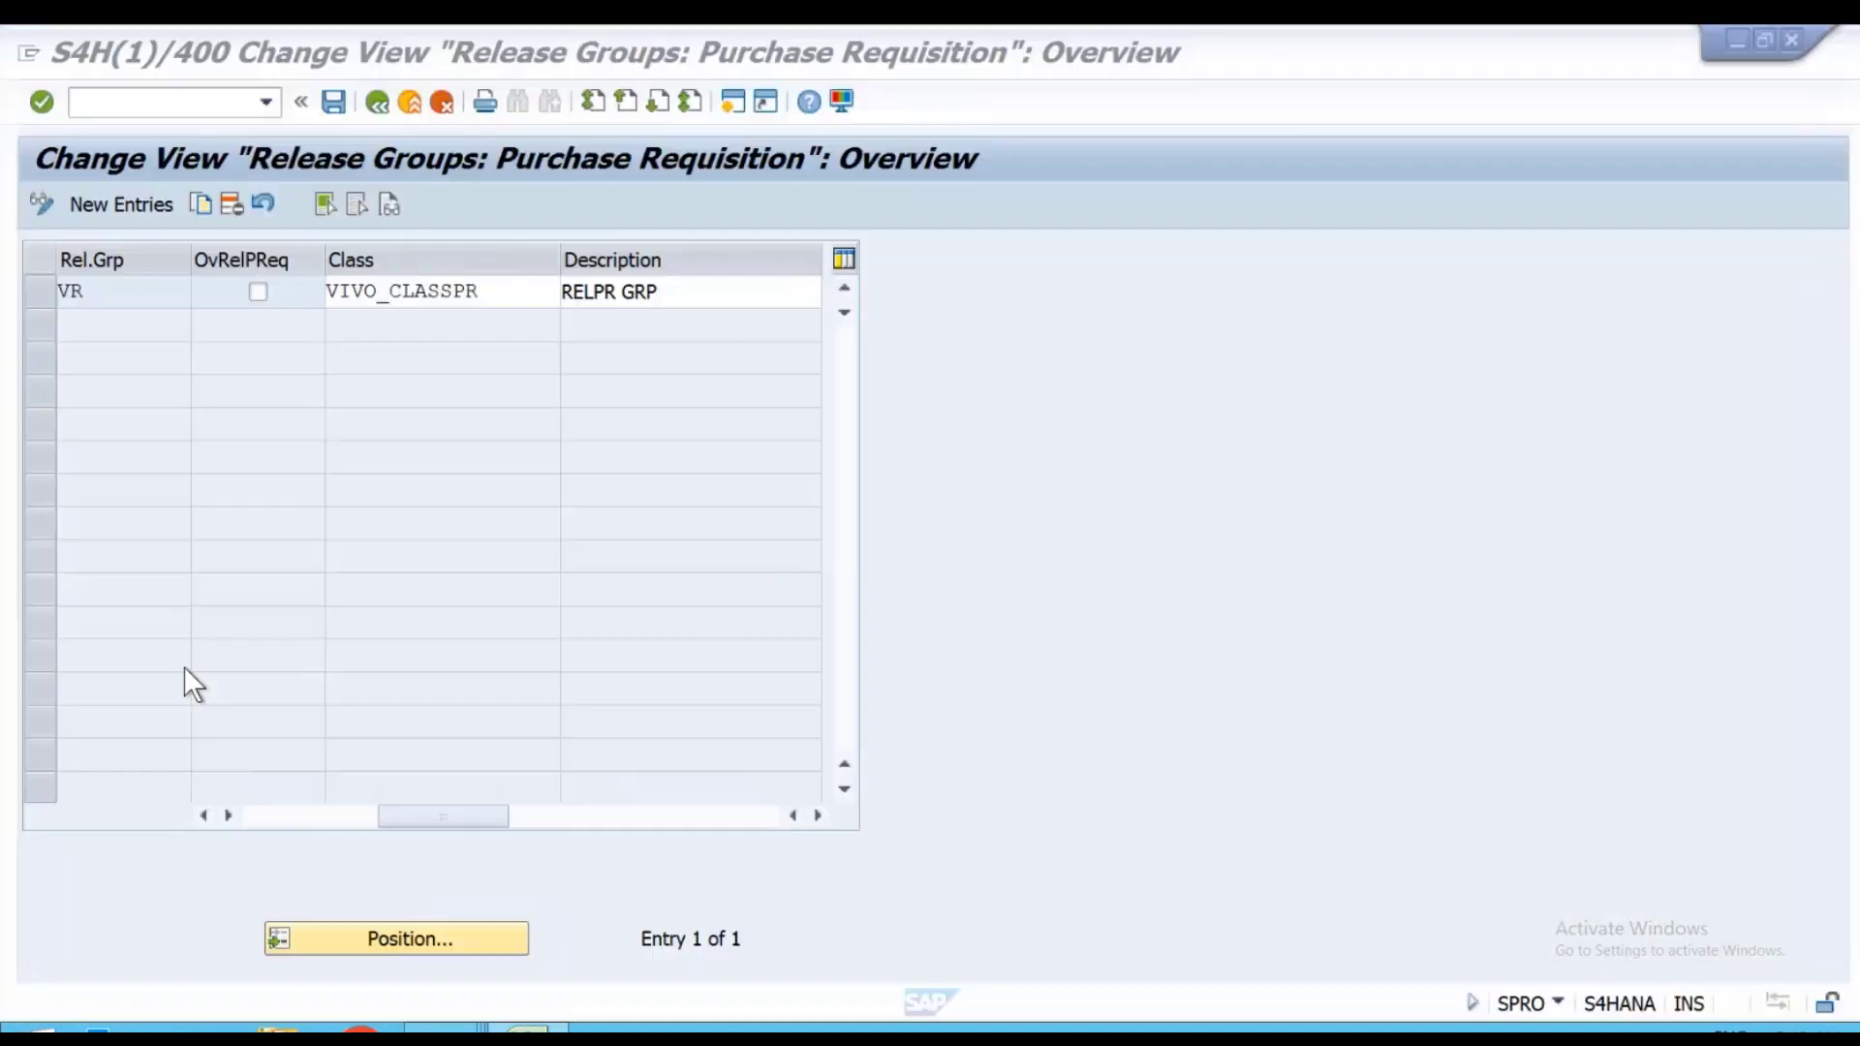
Open the Release Codes activity and consult the approver levels on the PowerPoint release strategy slide before returning to SAP.
{"action": "left_click", "coordinate": [409, 101]}
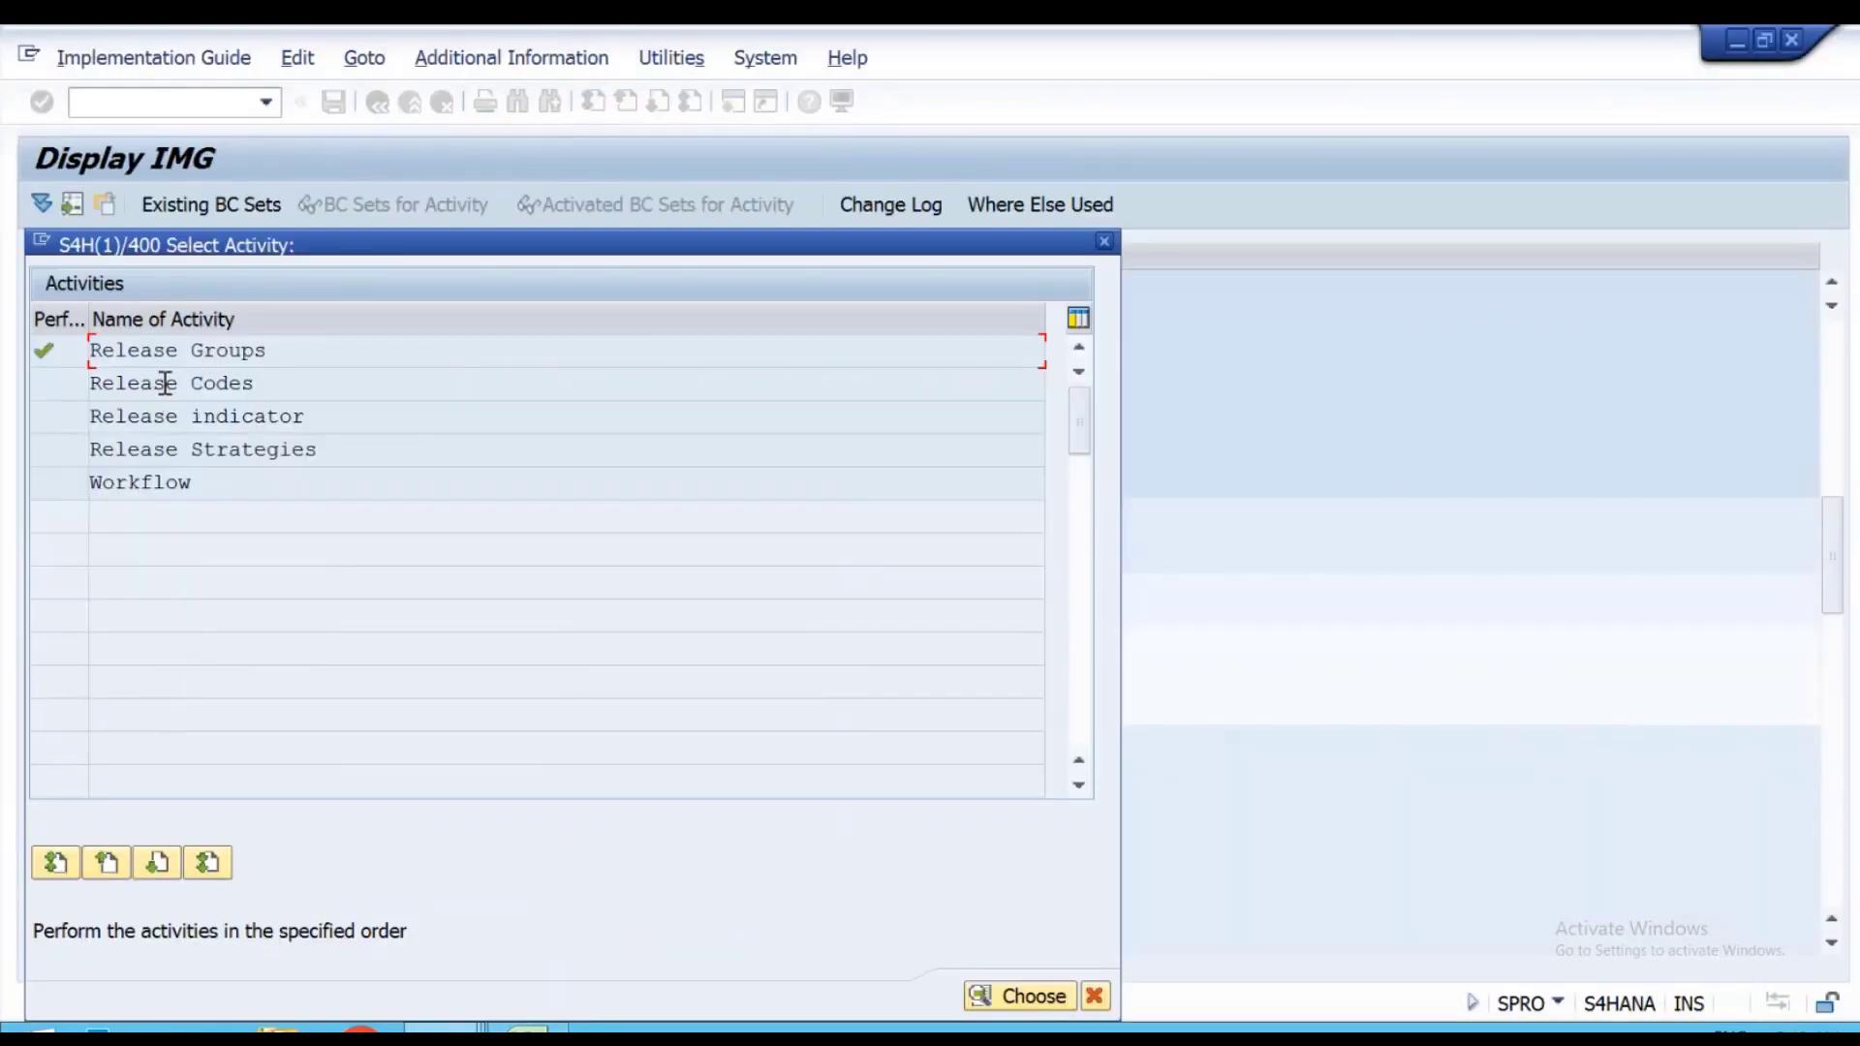
{"action": "double_click", "coordinate": [165, 384]}
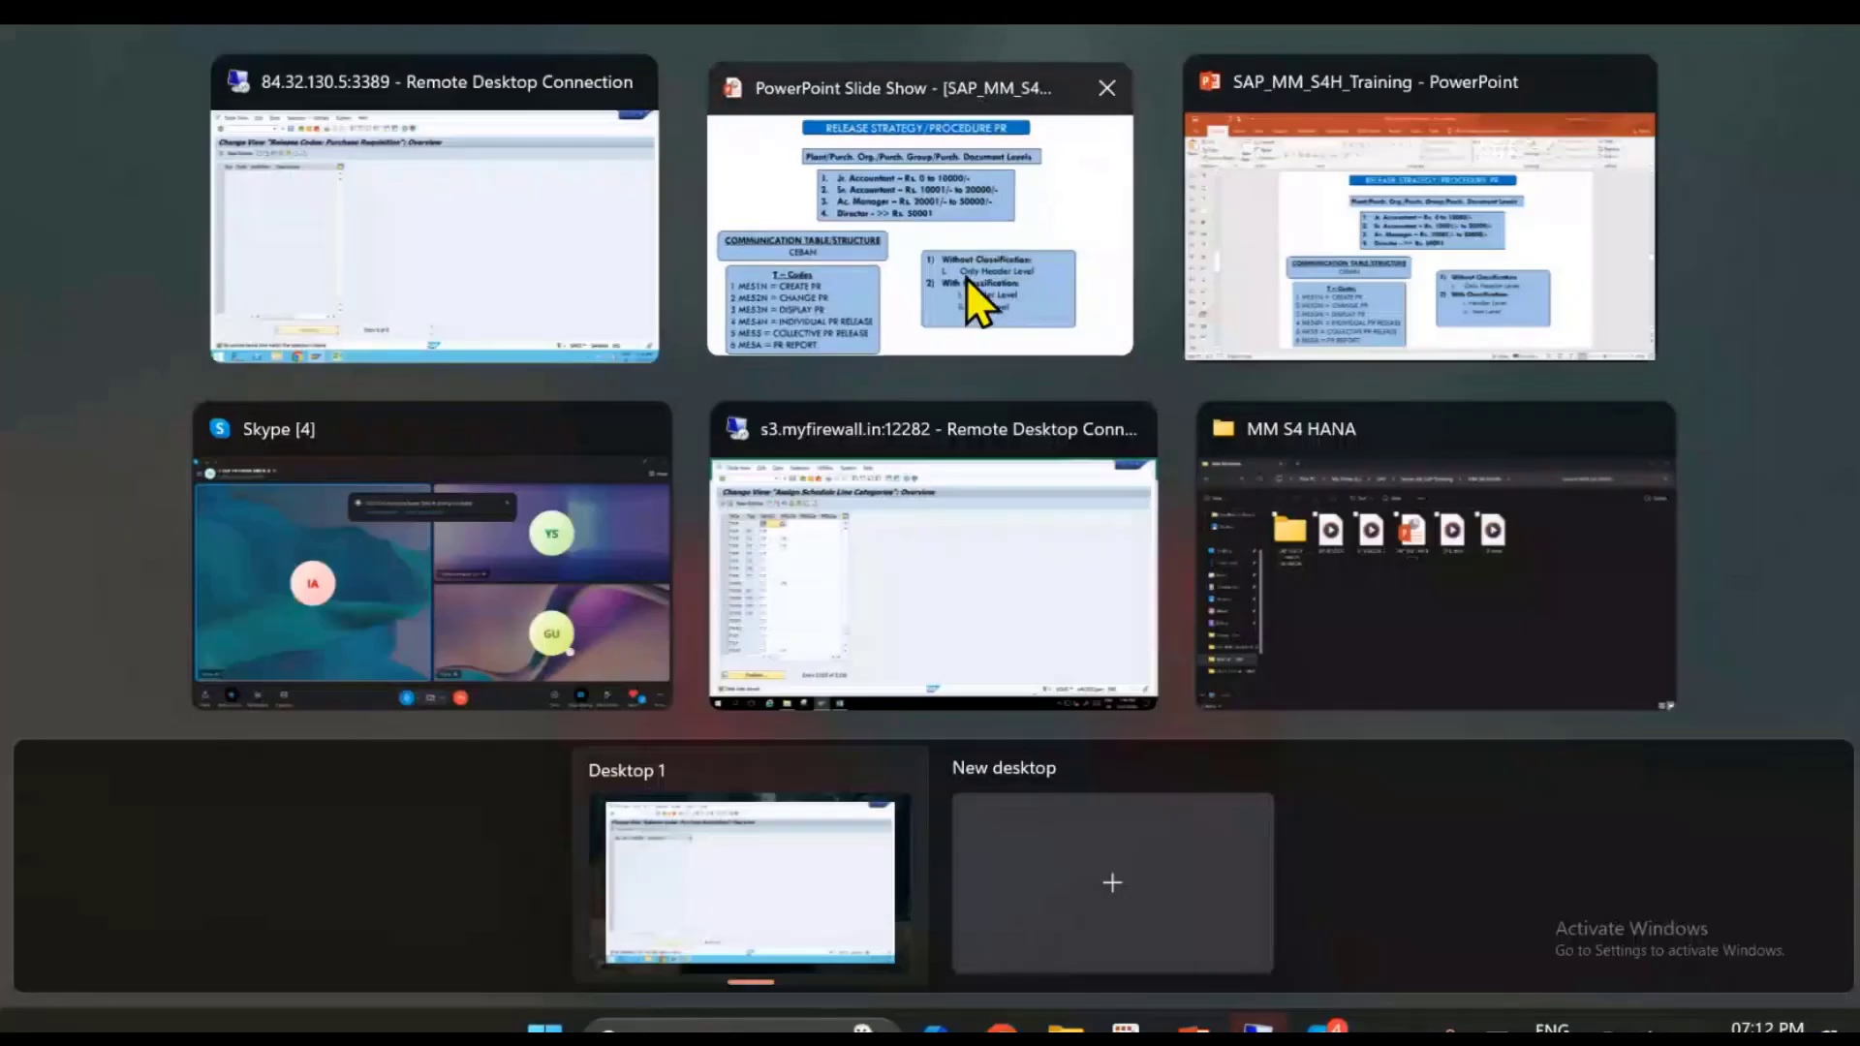
{"action": "left_click", "coordinate": [967, 281]}
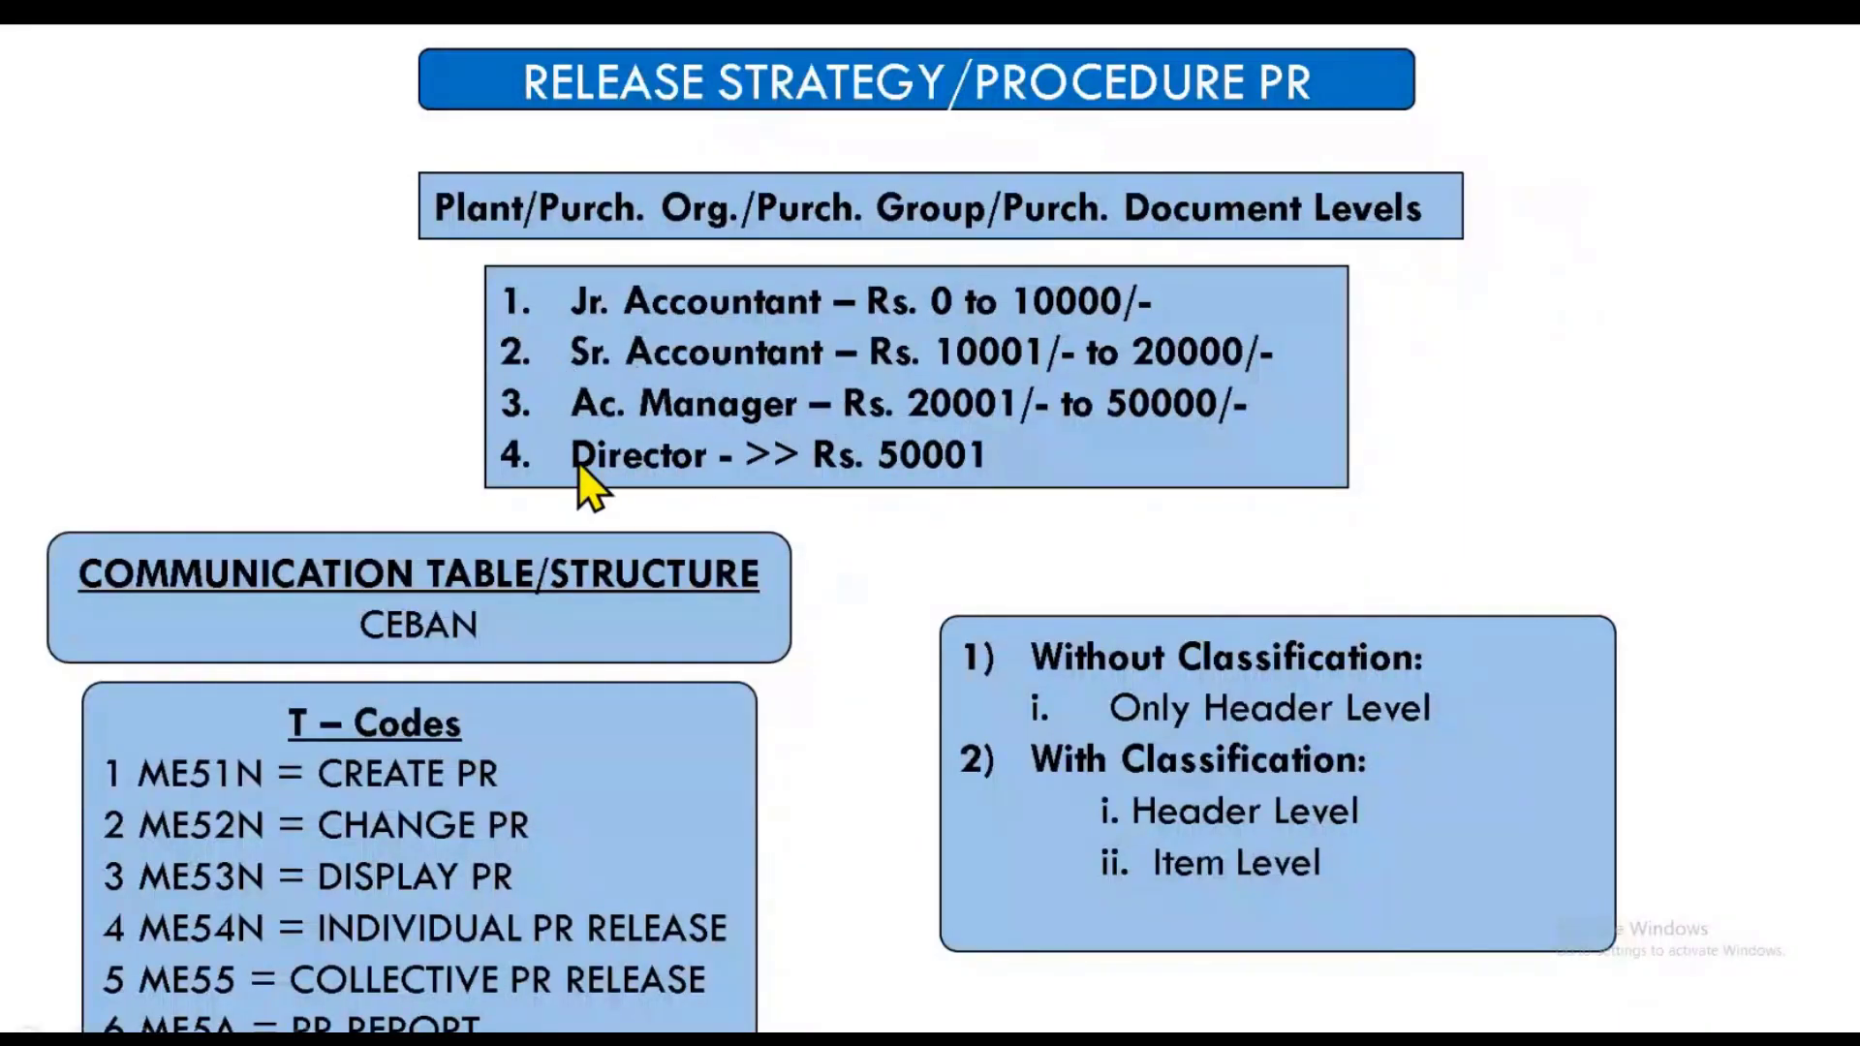
{"action": "key", "text": "alt+Tab"}
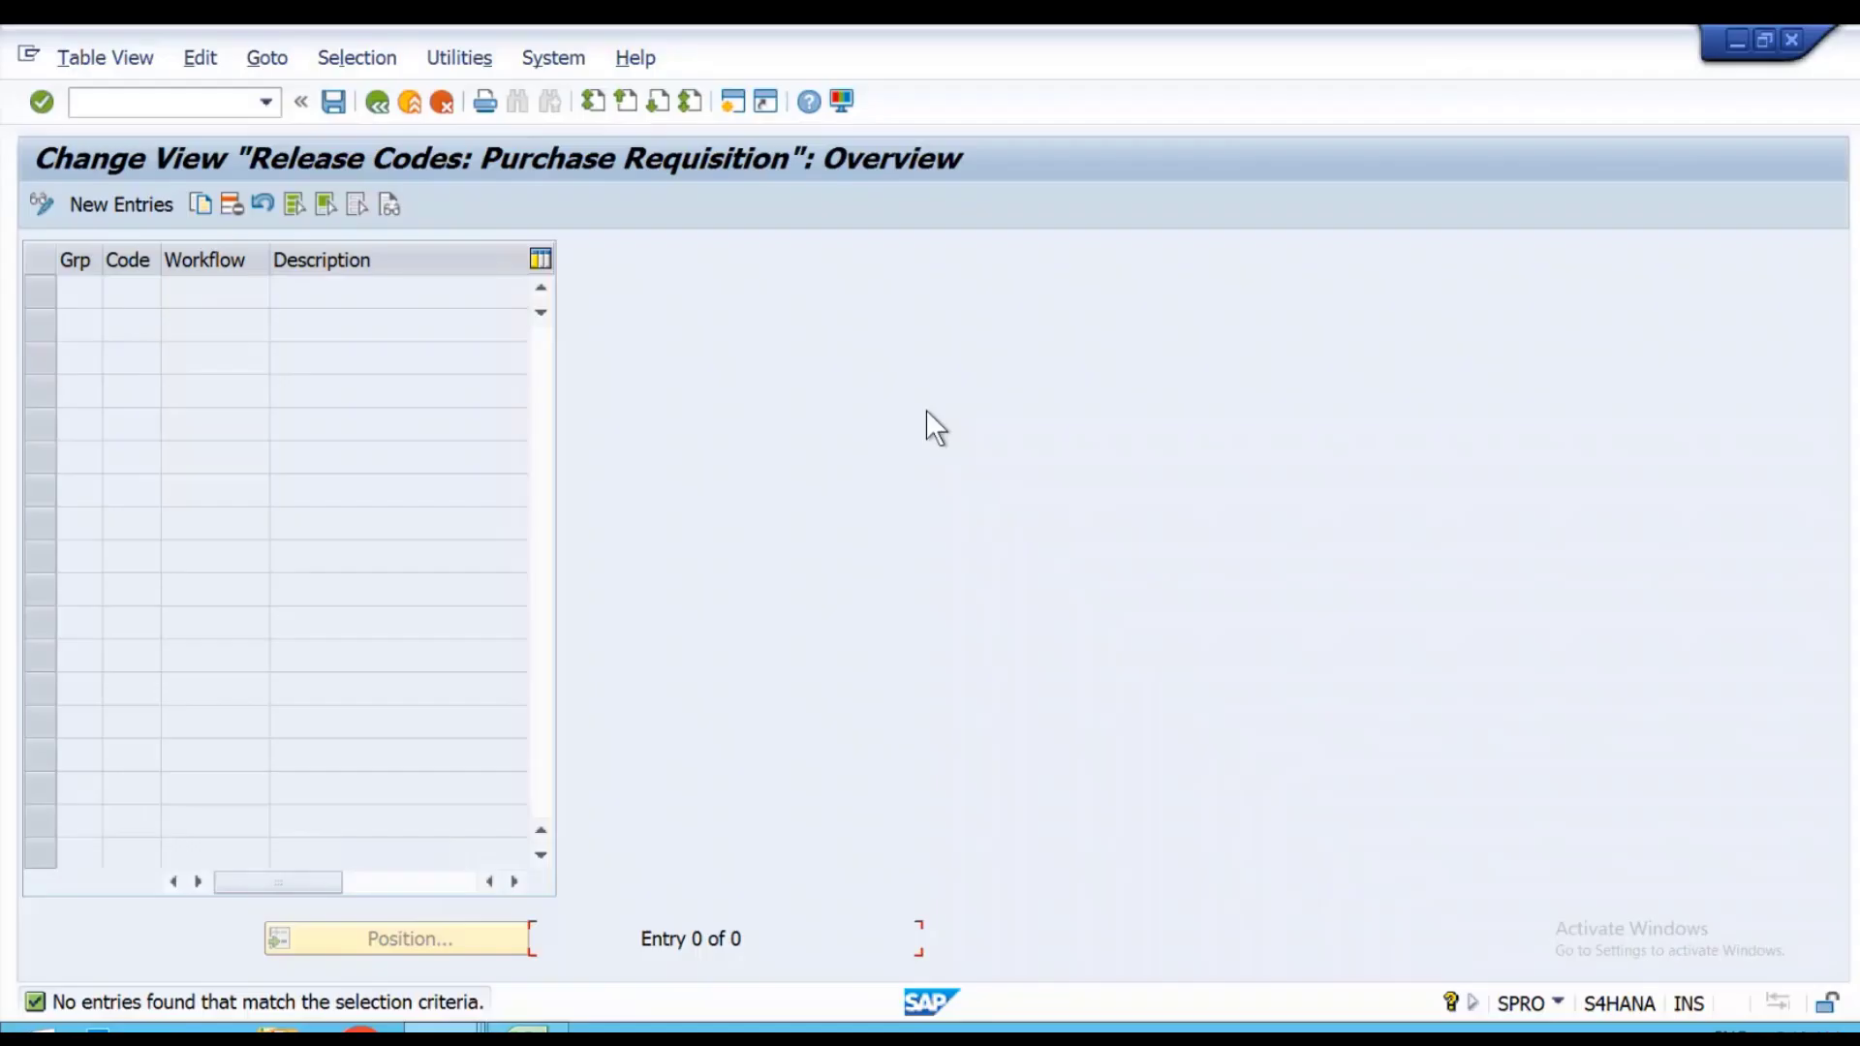
Start new release code entries and add code A1 for group VR with the description APPROVER-1.
{"action": "left_click", "coordinate": [120, 206]}
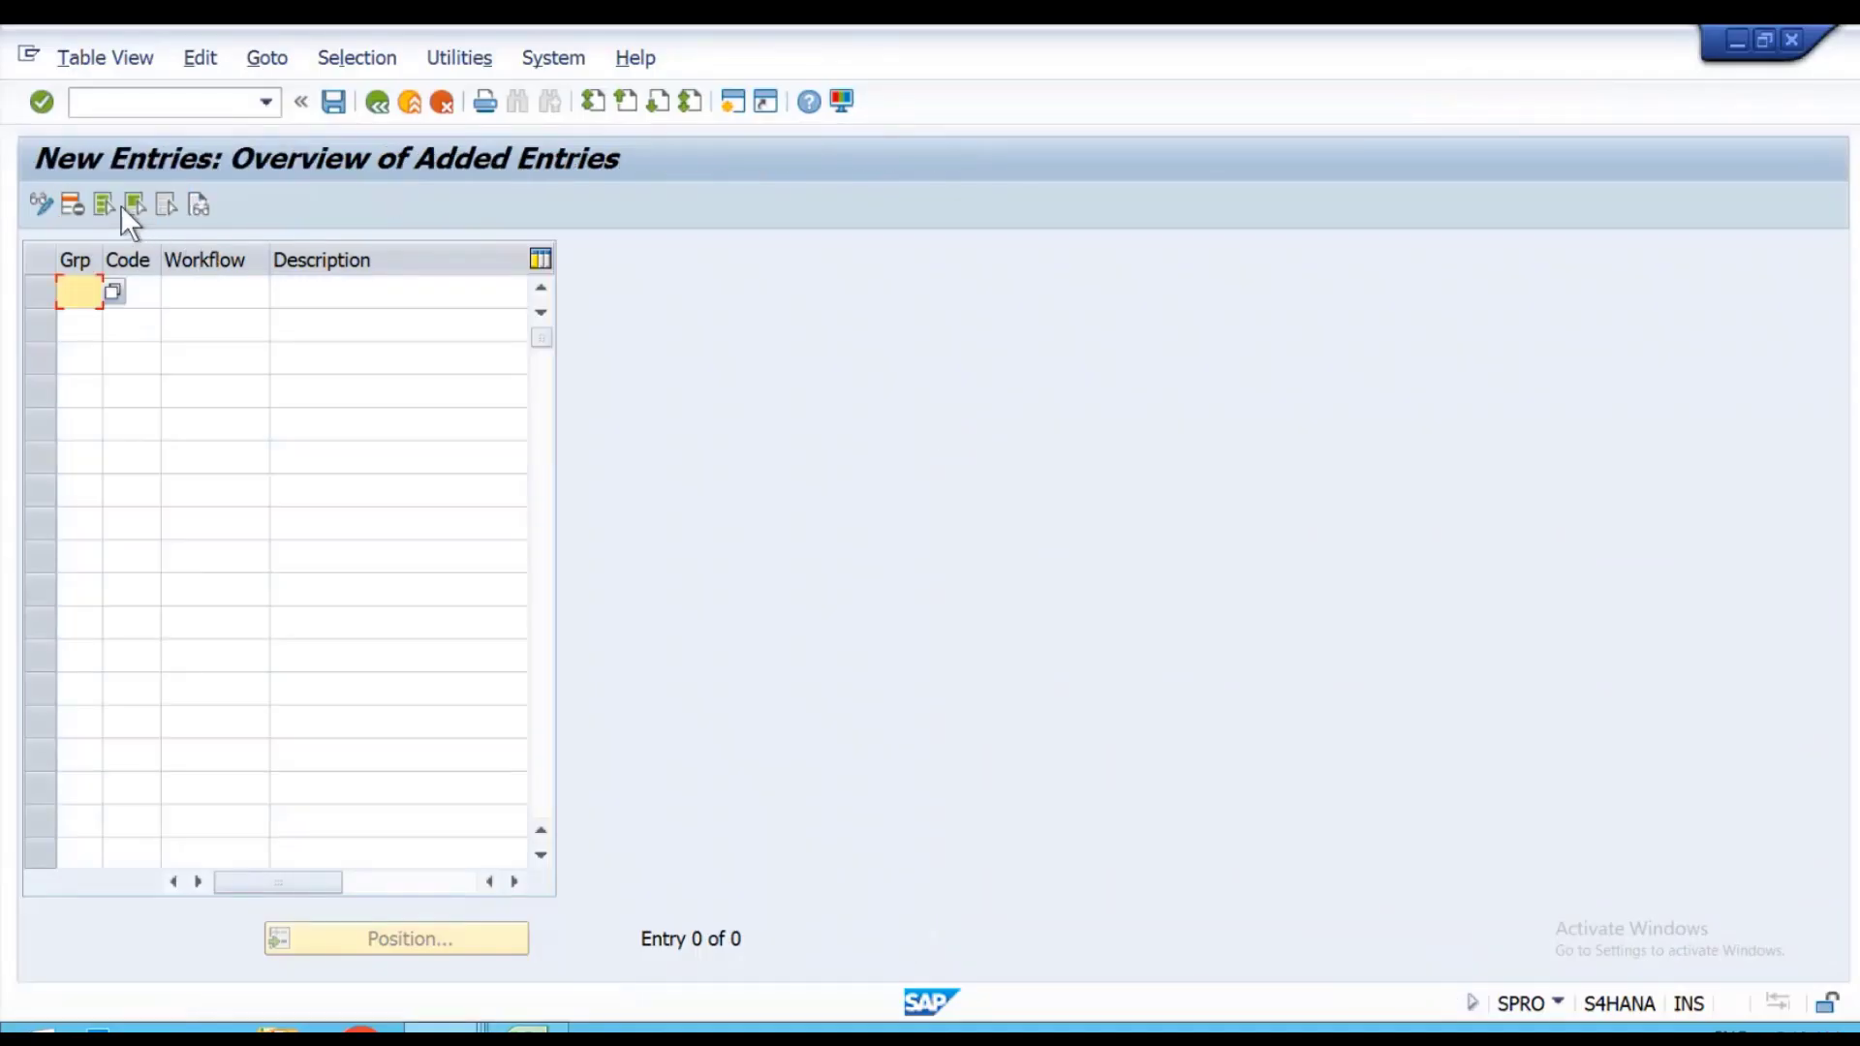
{"action": "type", "text": "VR"}
{"action": "key", "text": "Tab"}
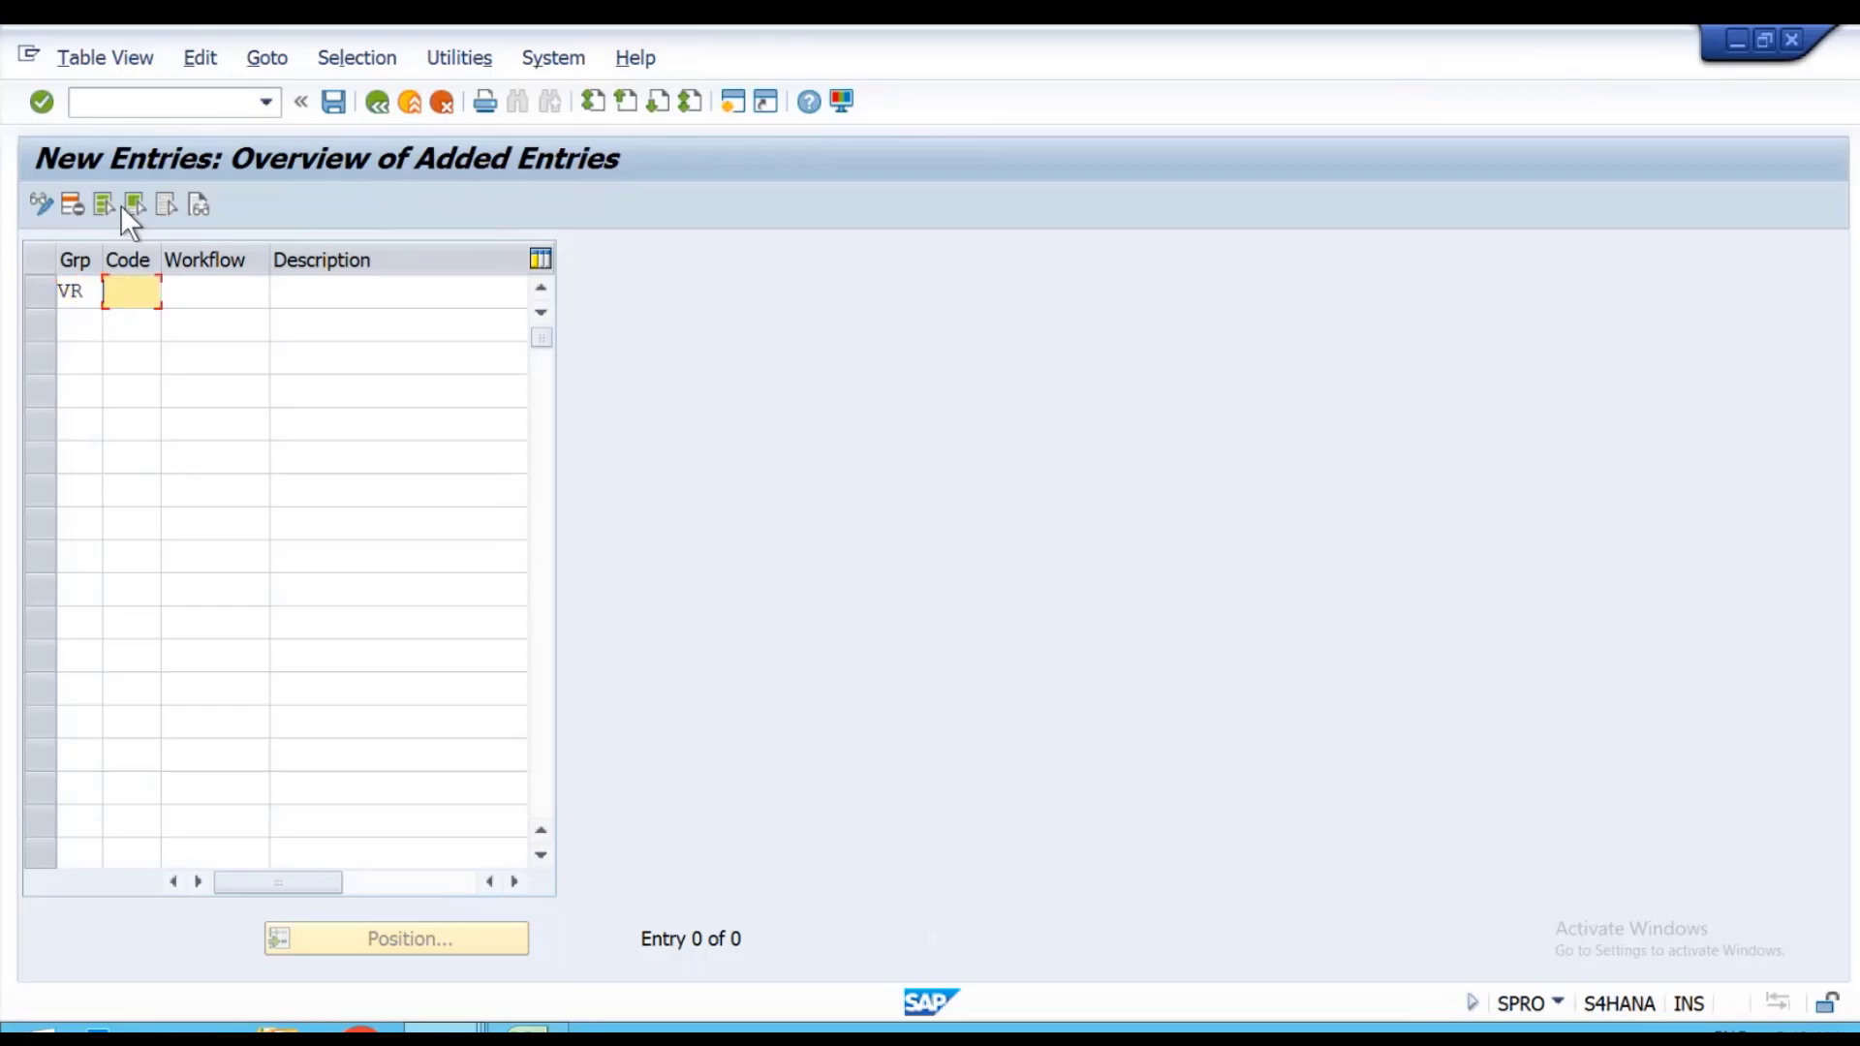
{"action": "type", "text": "A1"}
{"action": "key", "text": "Tab"}
{"action": "key", "text": "Tab"}
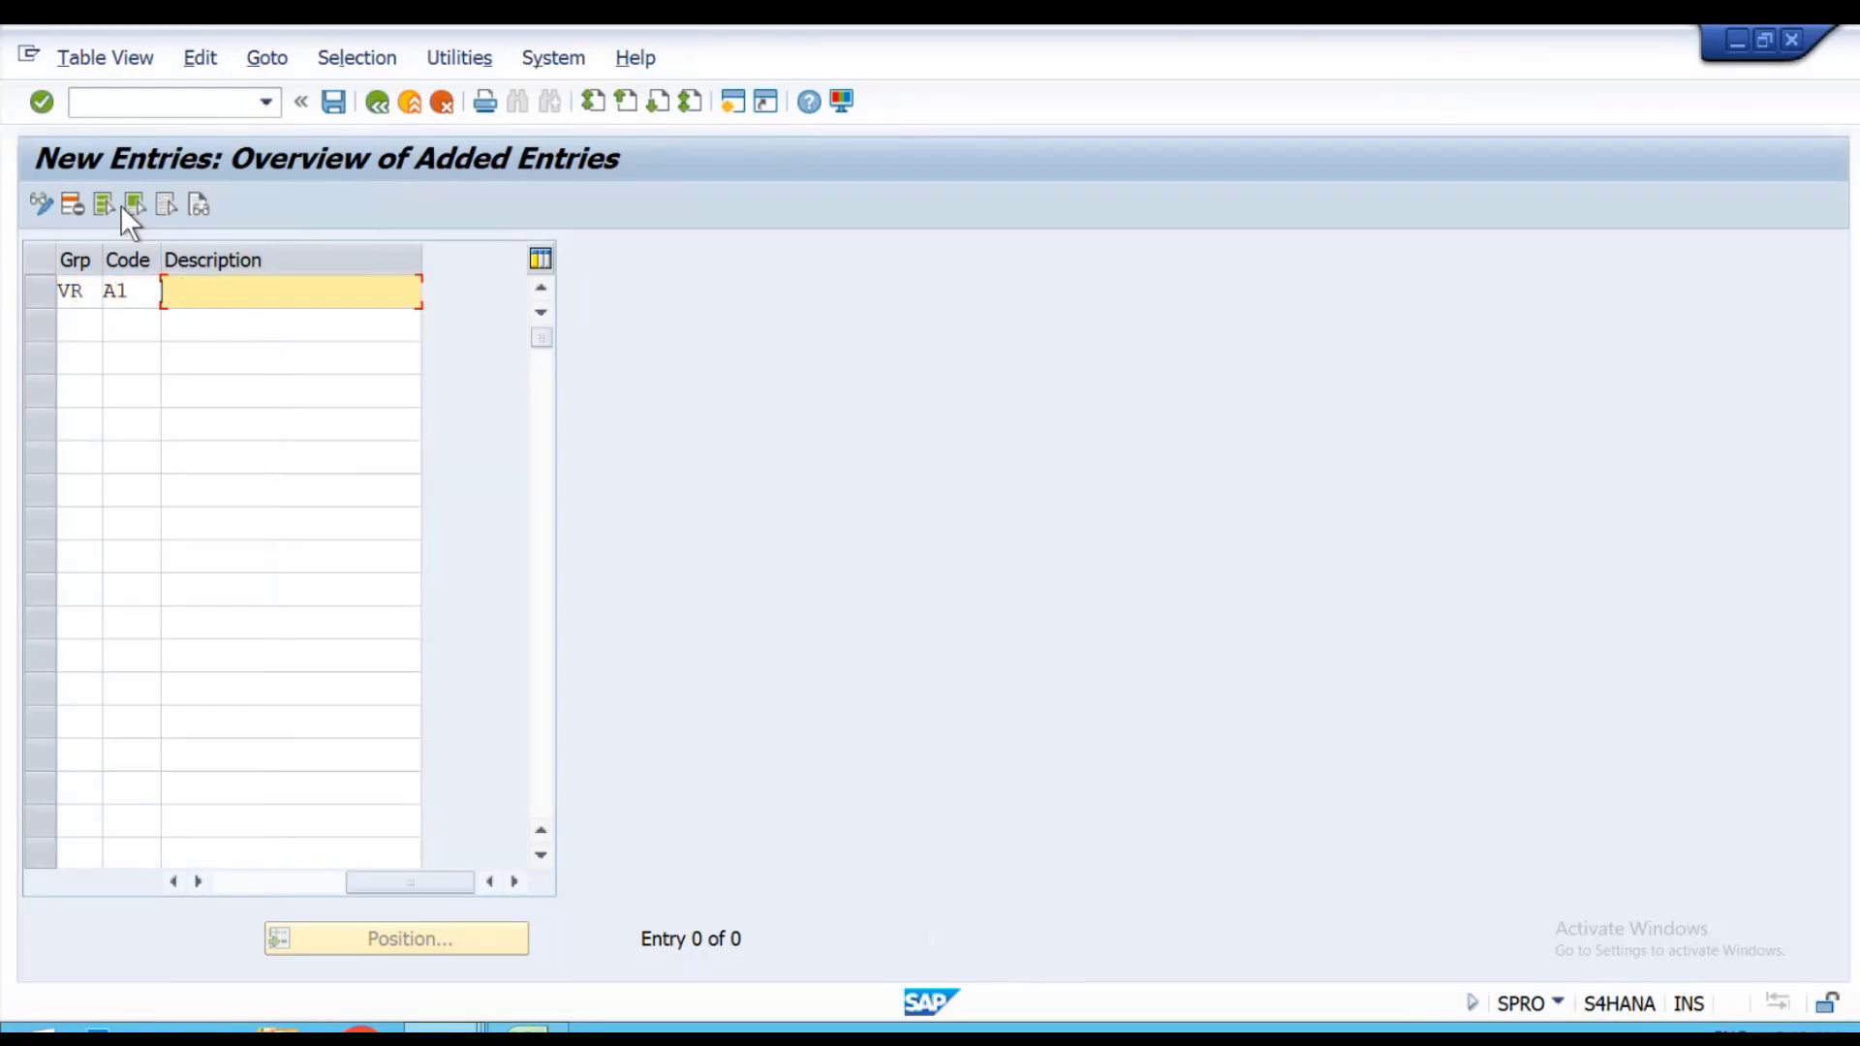
{"action": "type", "text": "APPROVER-1"}
Add release code A2 for group VR with the description APPROVER-2, leaving its workflow field empty.
{"action": "left_click", "coordinate": [81, 324]}
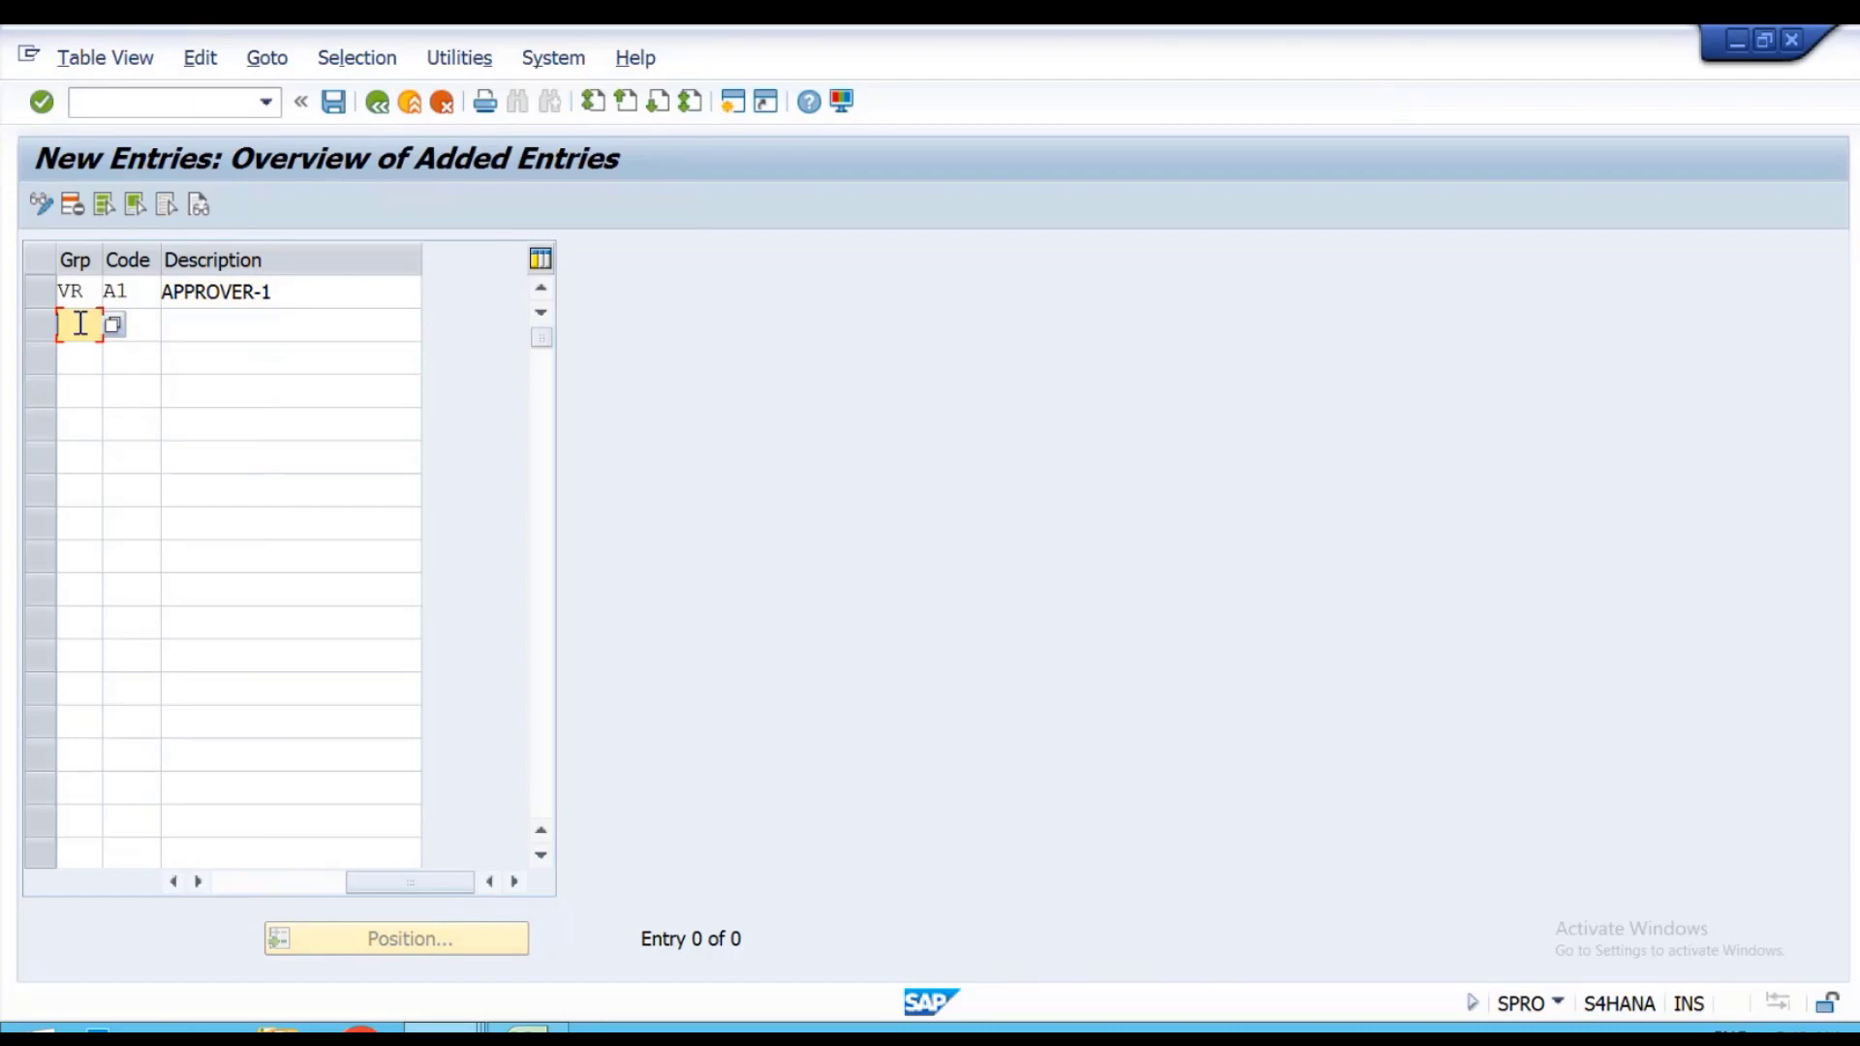
{"action": "type", "text": "VR"}
{"action": "key", "text": "Tab"}
{"action": "type", "text": "A2"}
{"action": "key", "text": "Tab"}
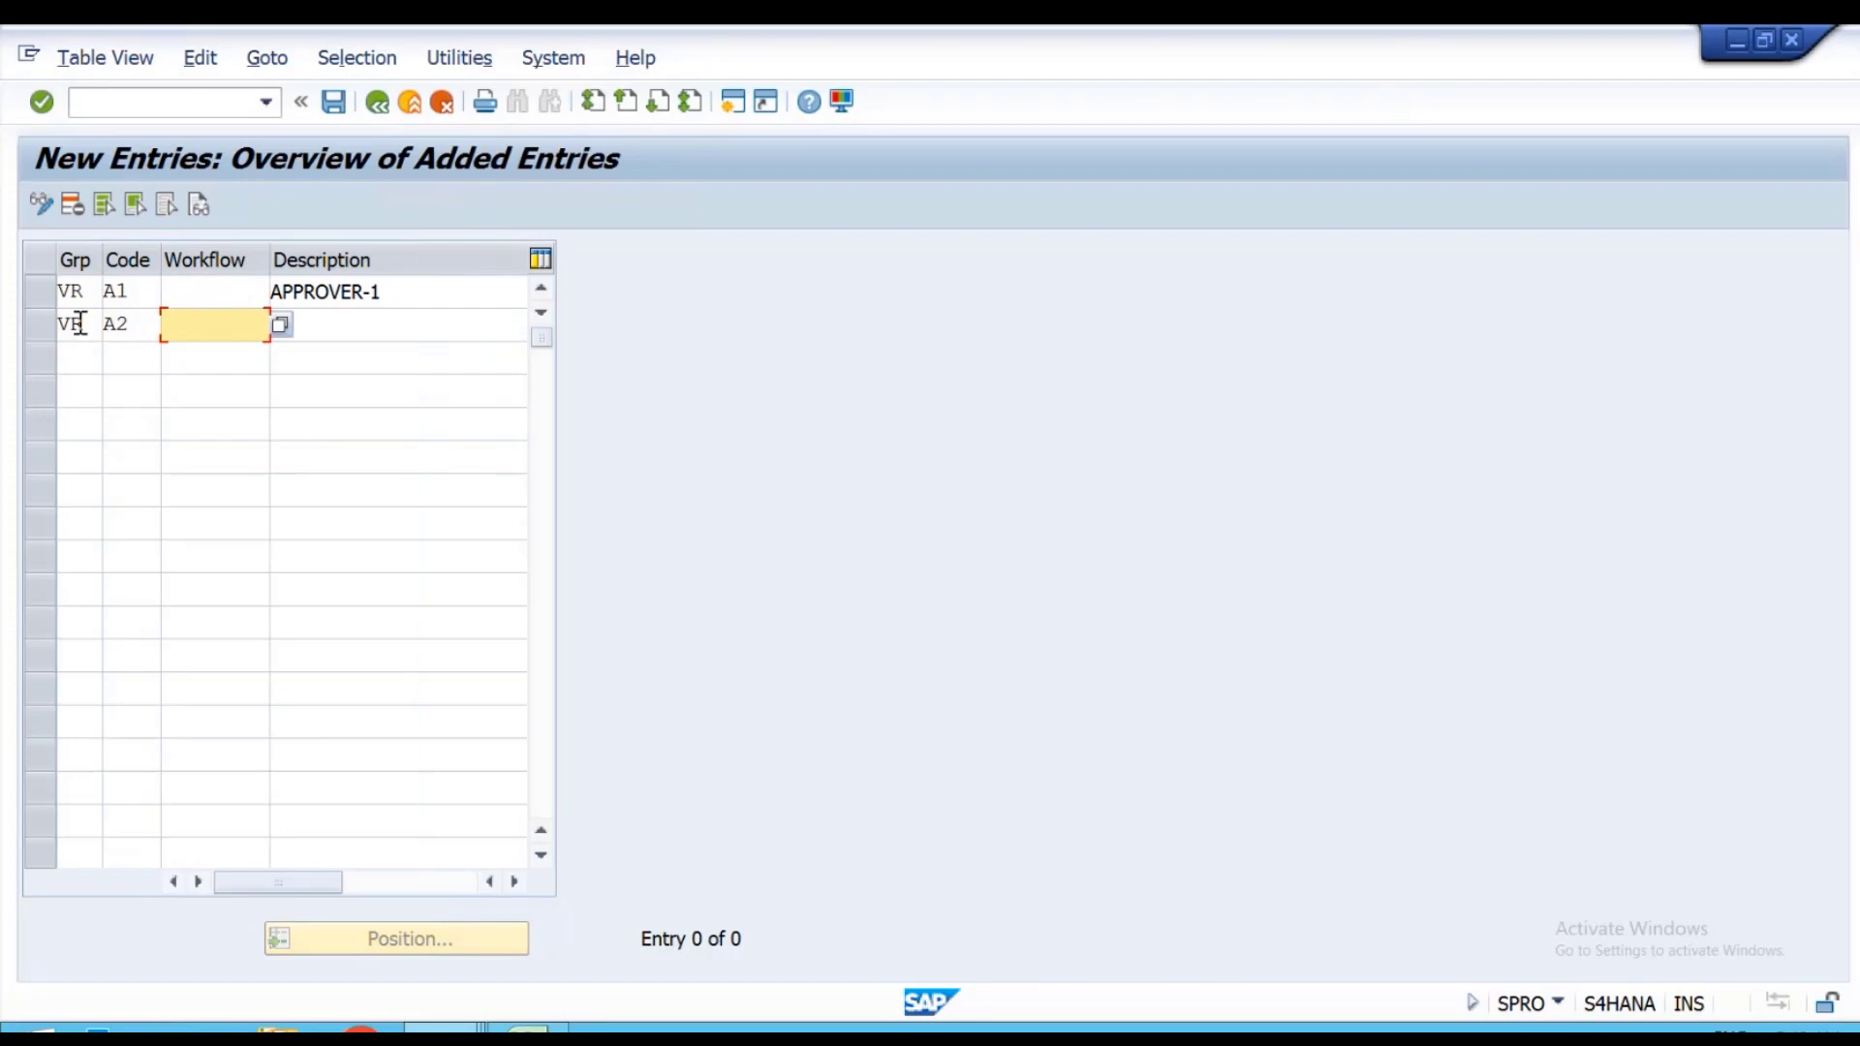
{"action": "type", "text": "P"}
{"action": "key", "text": "BackSpace"}
{"action": "key", "text": "Tab"}
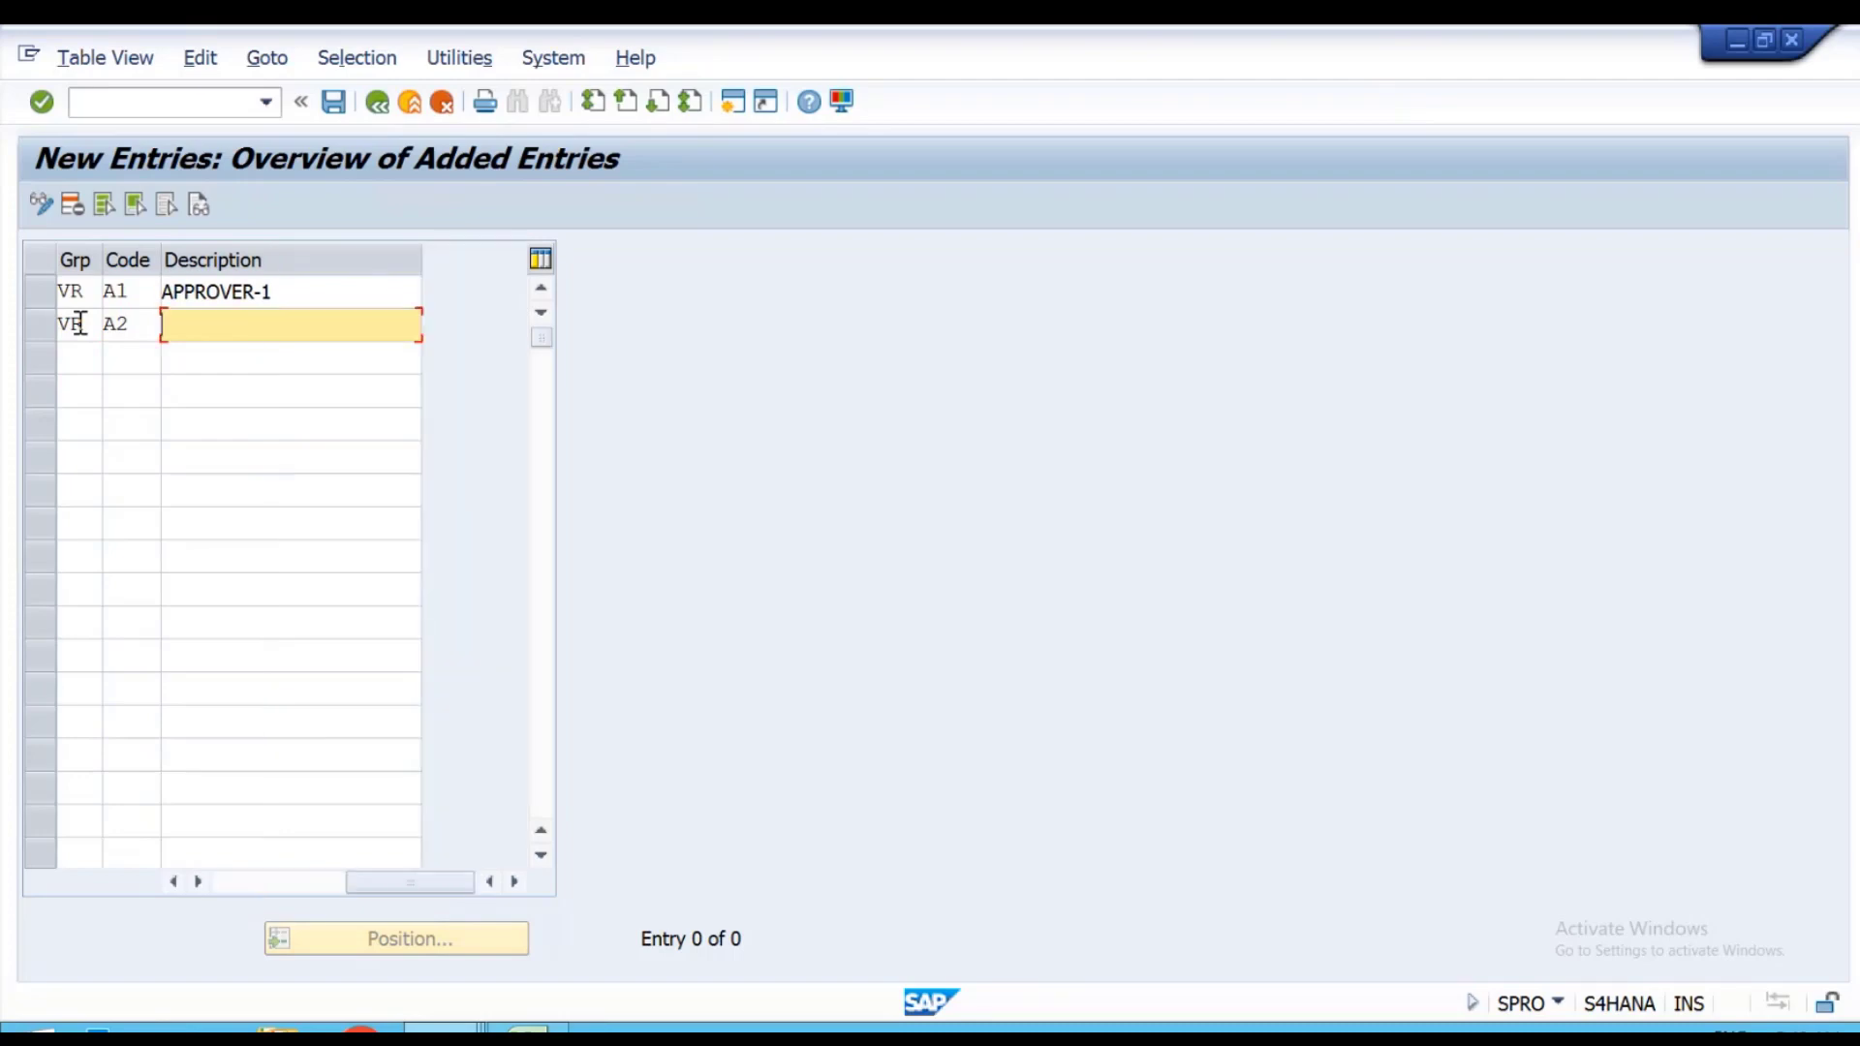
{"action": "type", "text": "P"}
{"action": "key", "text": "BackSpace"}
{"action": "type", "text": "APPROVER-2"}
{"action": "key", "text": "Tab"}
Add release code A3 for group VR with the description APPROVER-3 and confirm the entries.
{"action": "type", "text": "VR"}
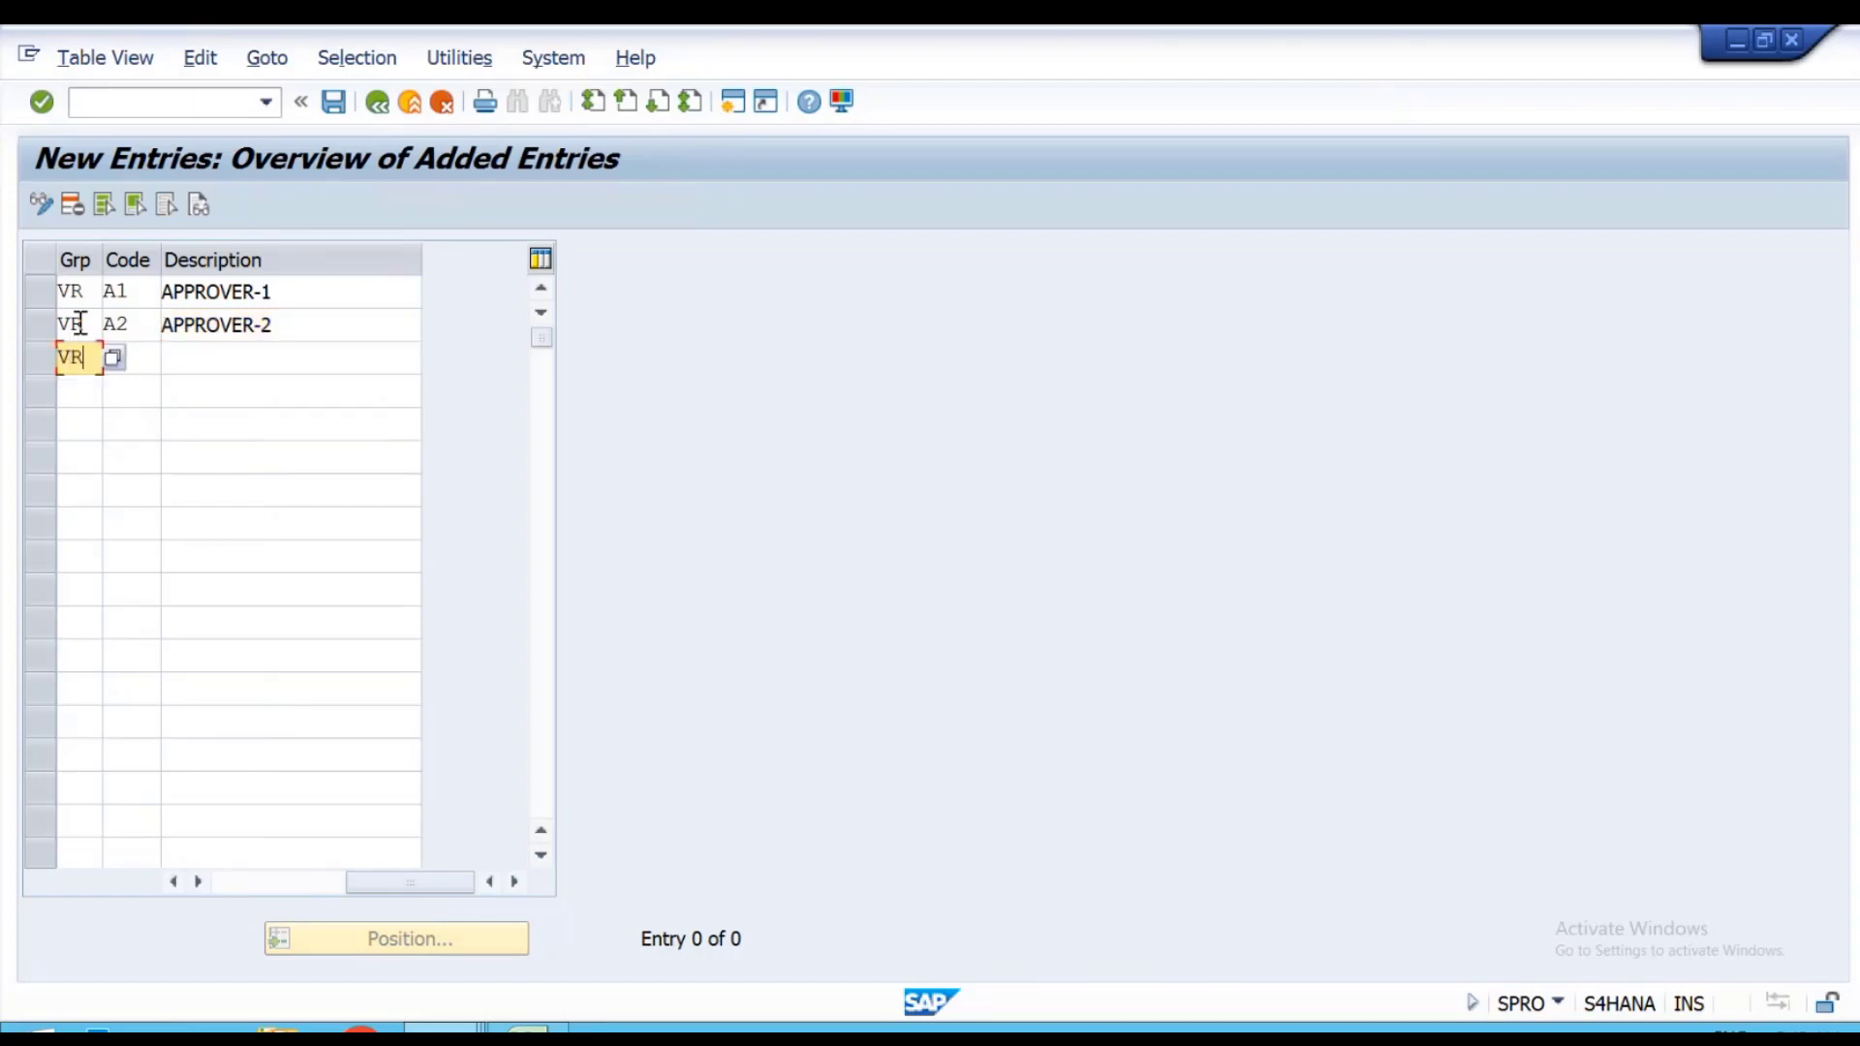
{"action": "key", "text": "Tab"}
{"action": "key", "text": "Tab"}
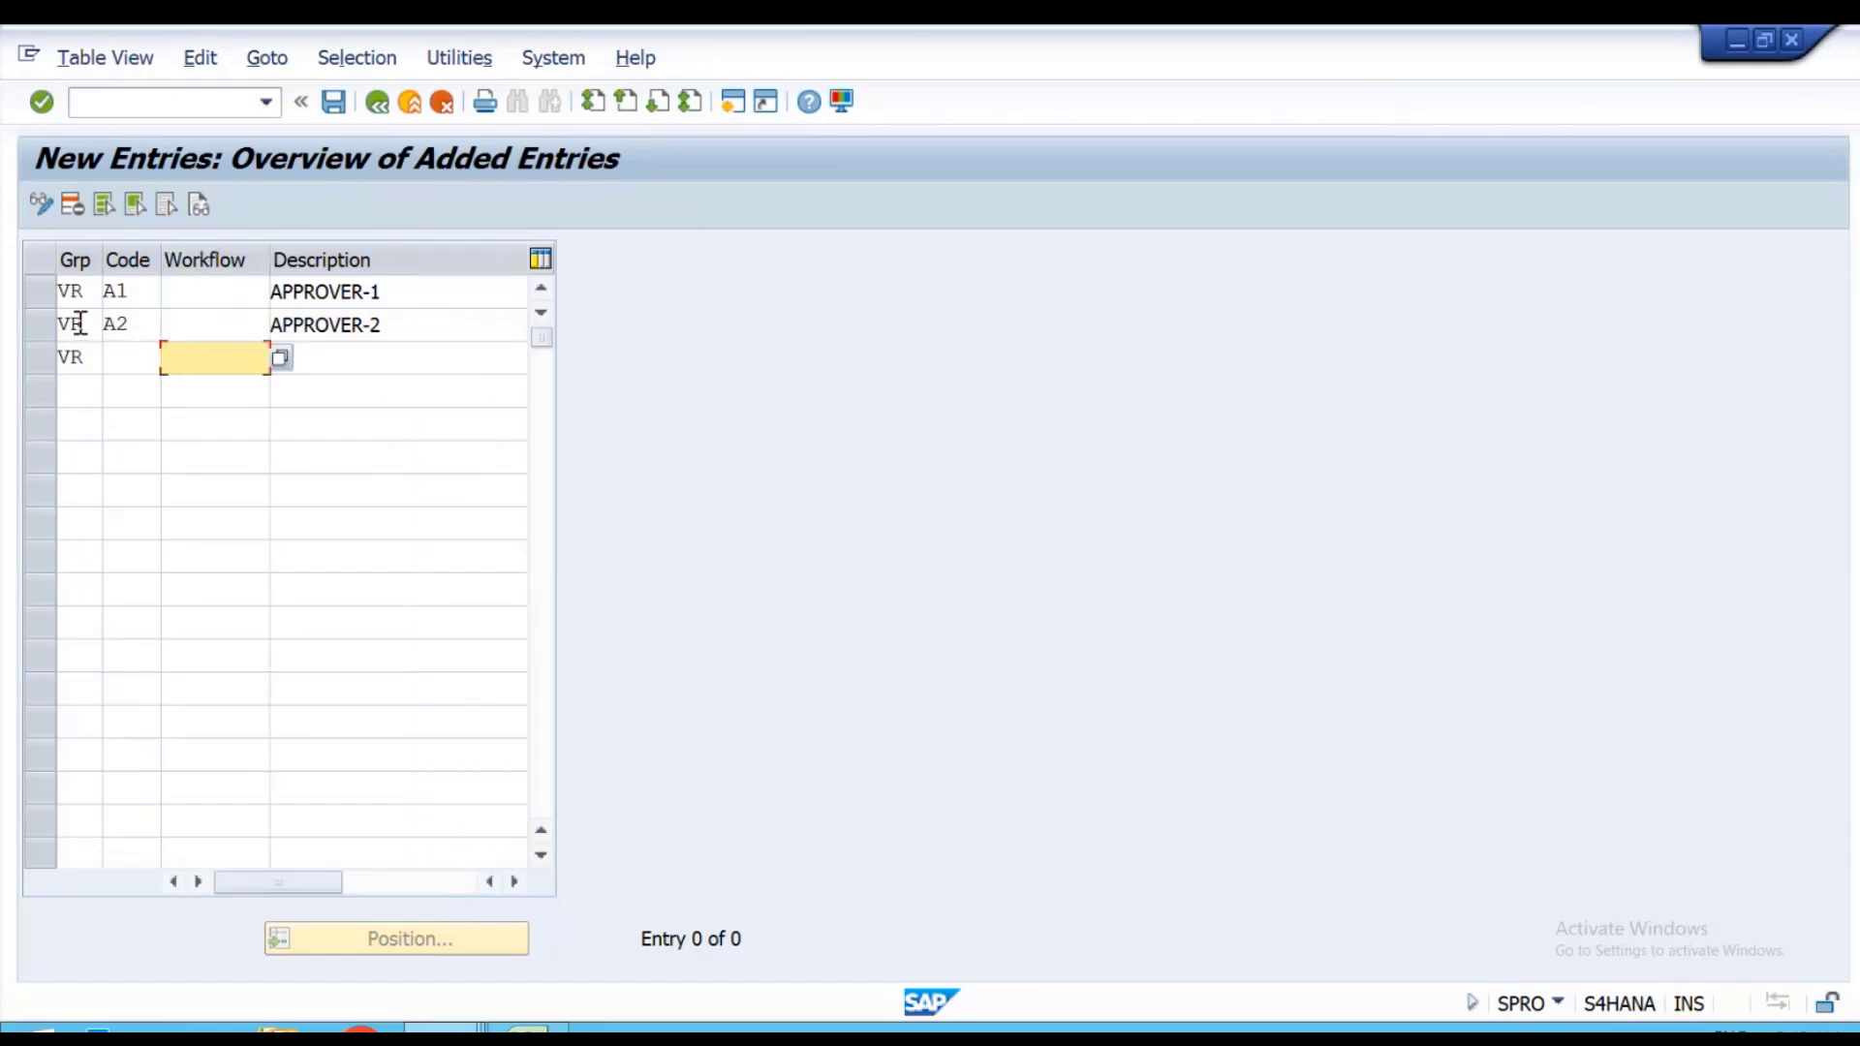
{"action": "key", "text": "shift+Tab"}
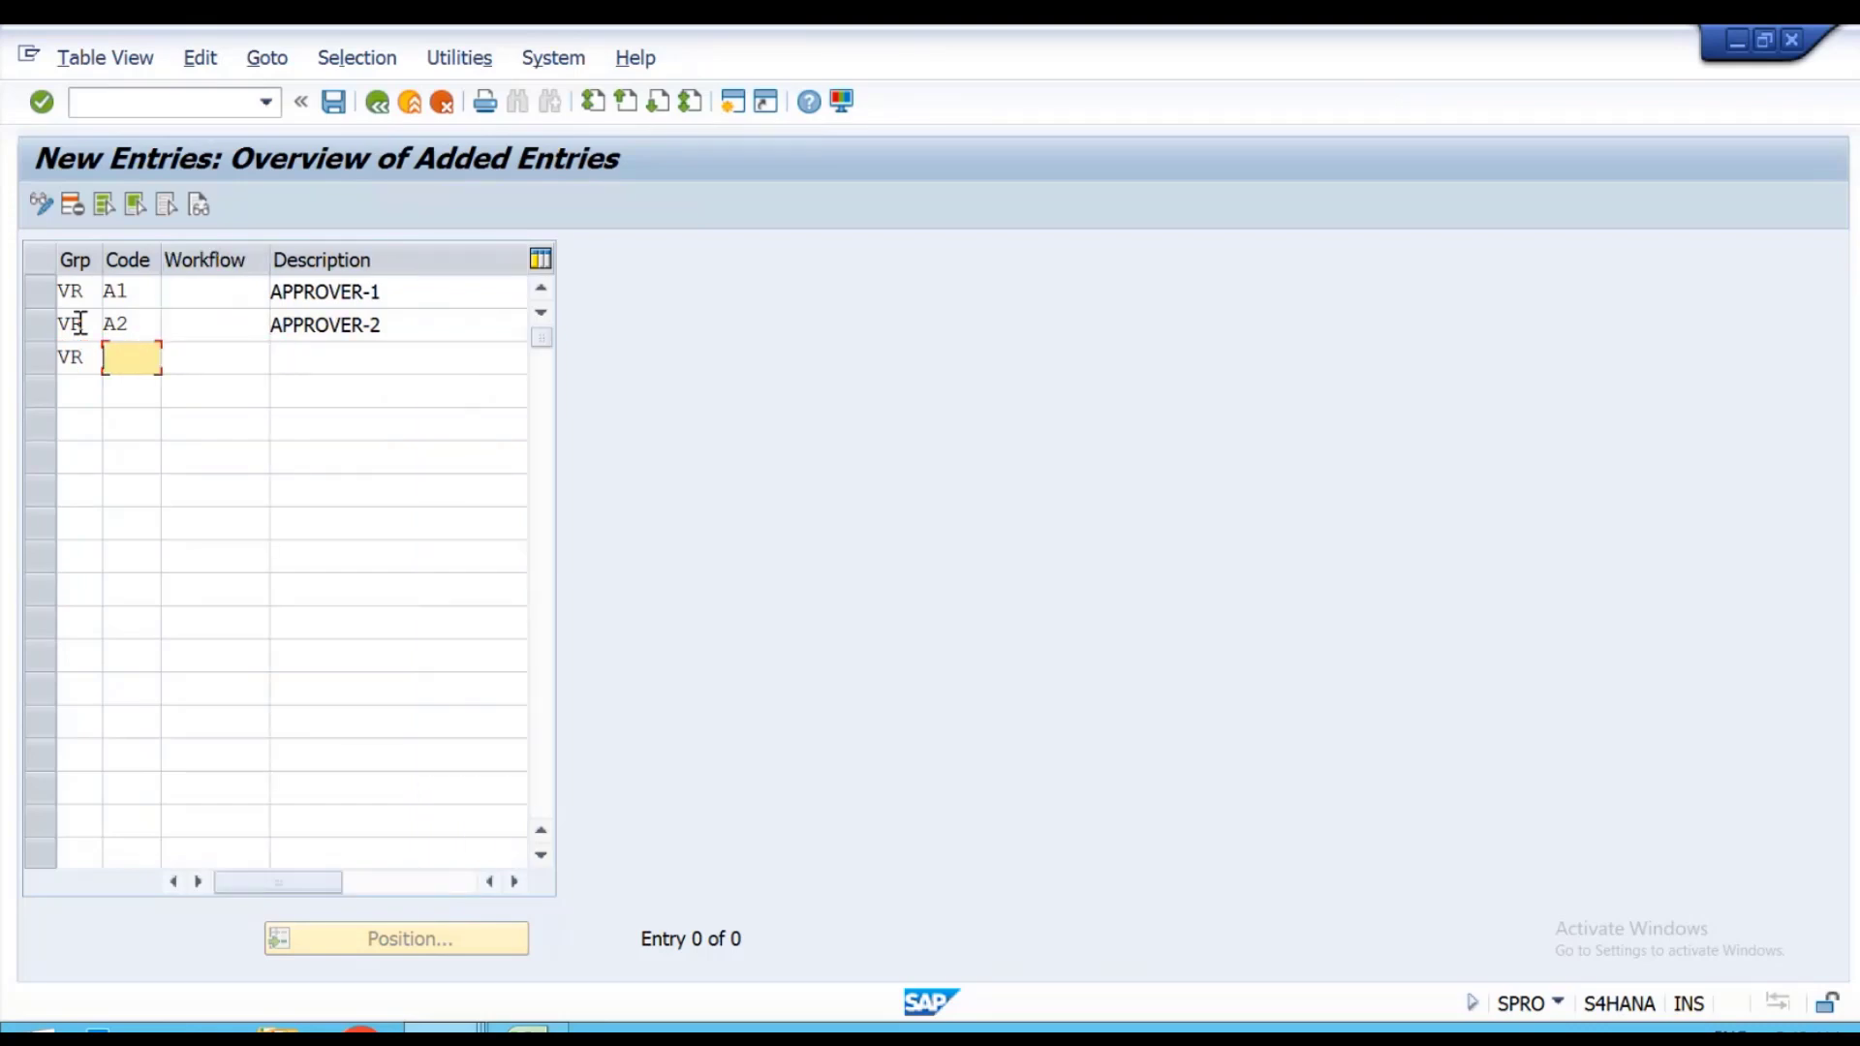
{"action": "type", "text": "A3"}
{"action": "key", "text": "Tab"}
{"action": "key", "text": "Tab"}
{"action": "type", "text": "A"}
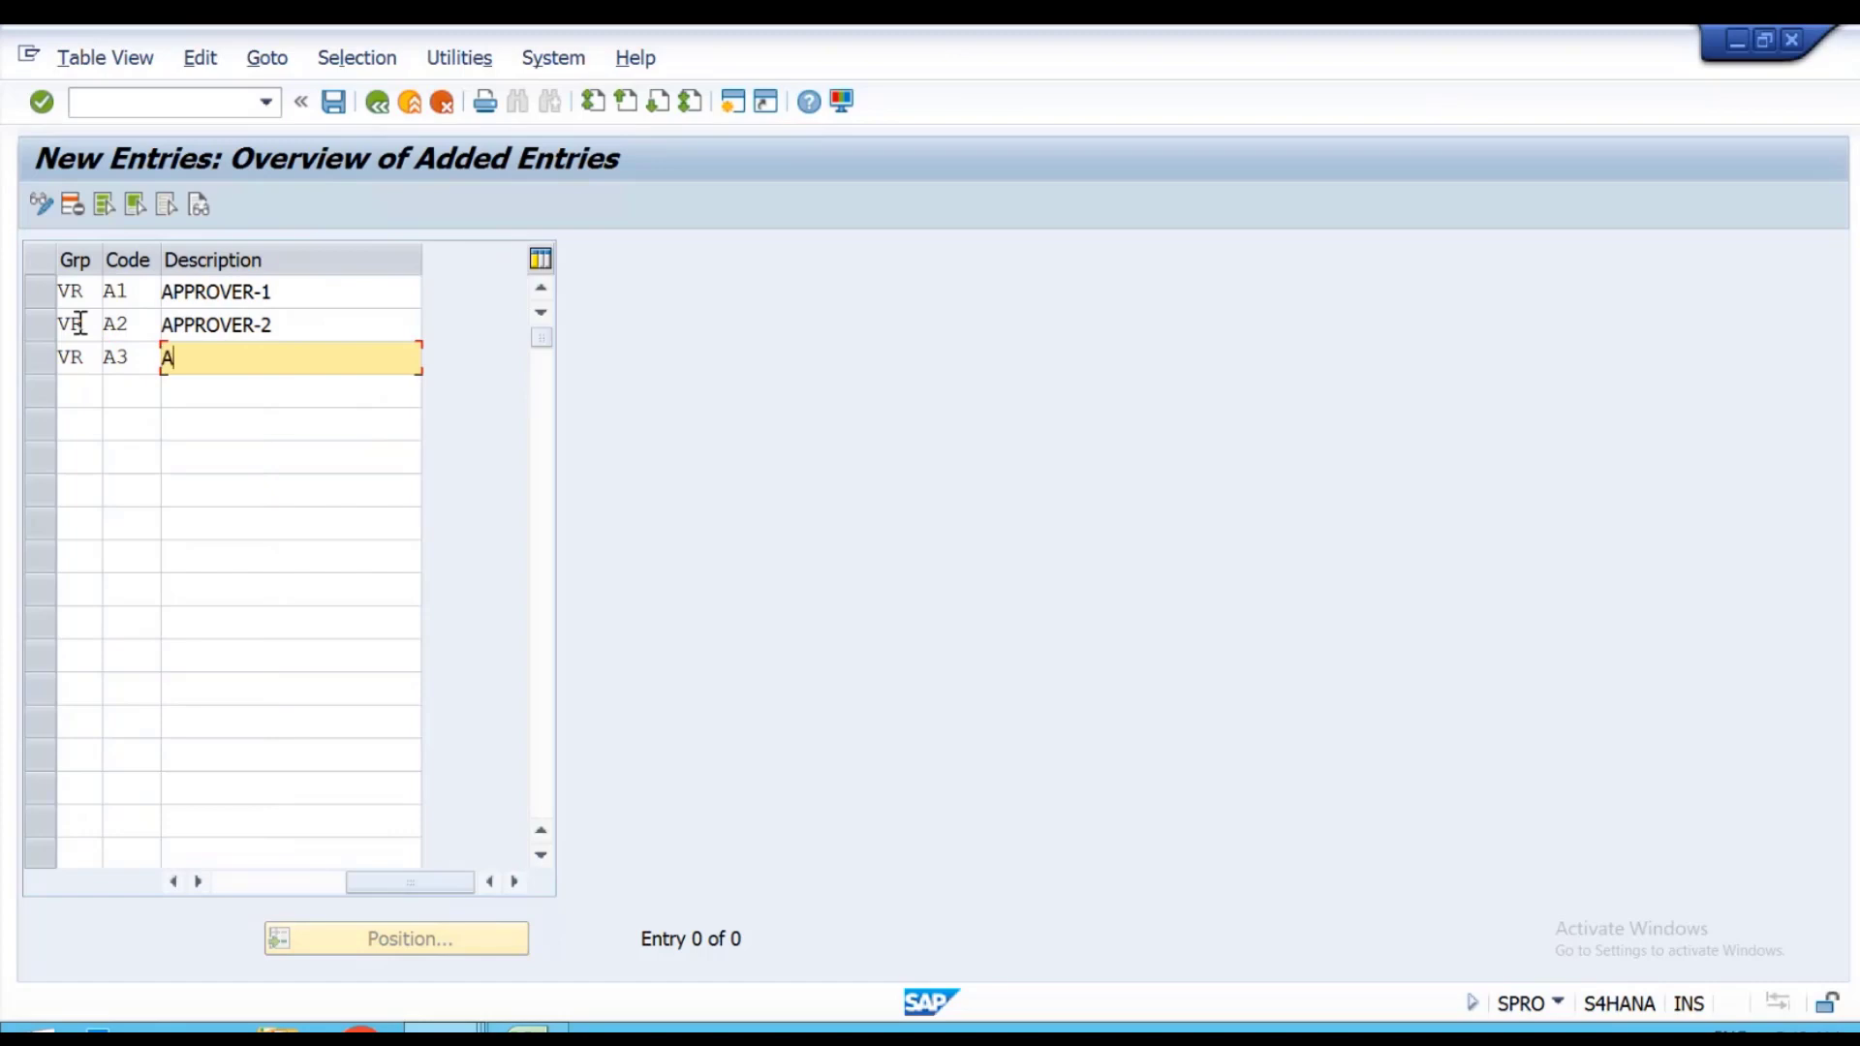
{"action": "type", "text": "PPROVER-3"}
{"action": "key", "text": "Return"}
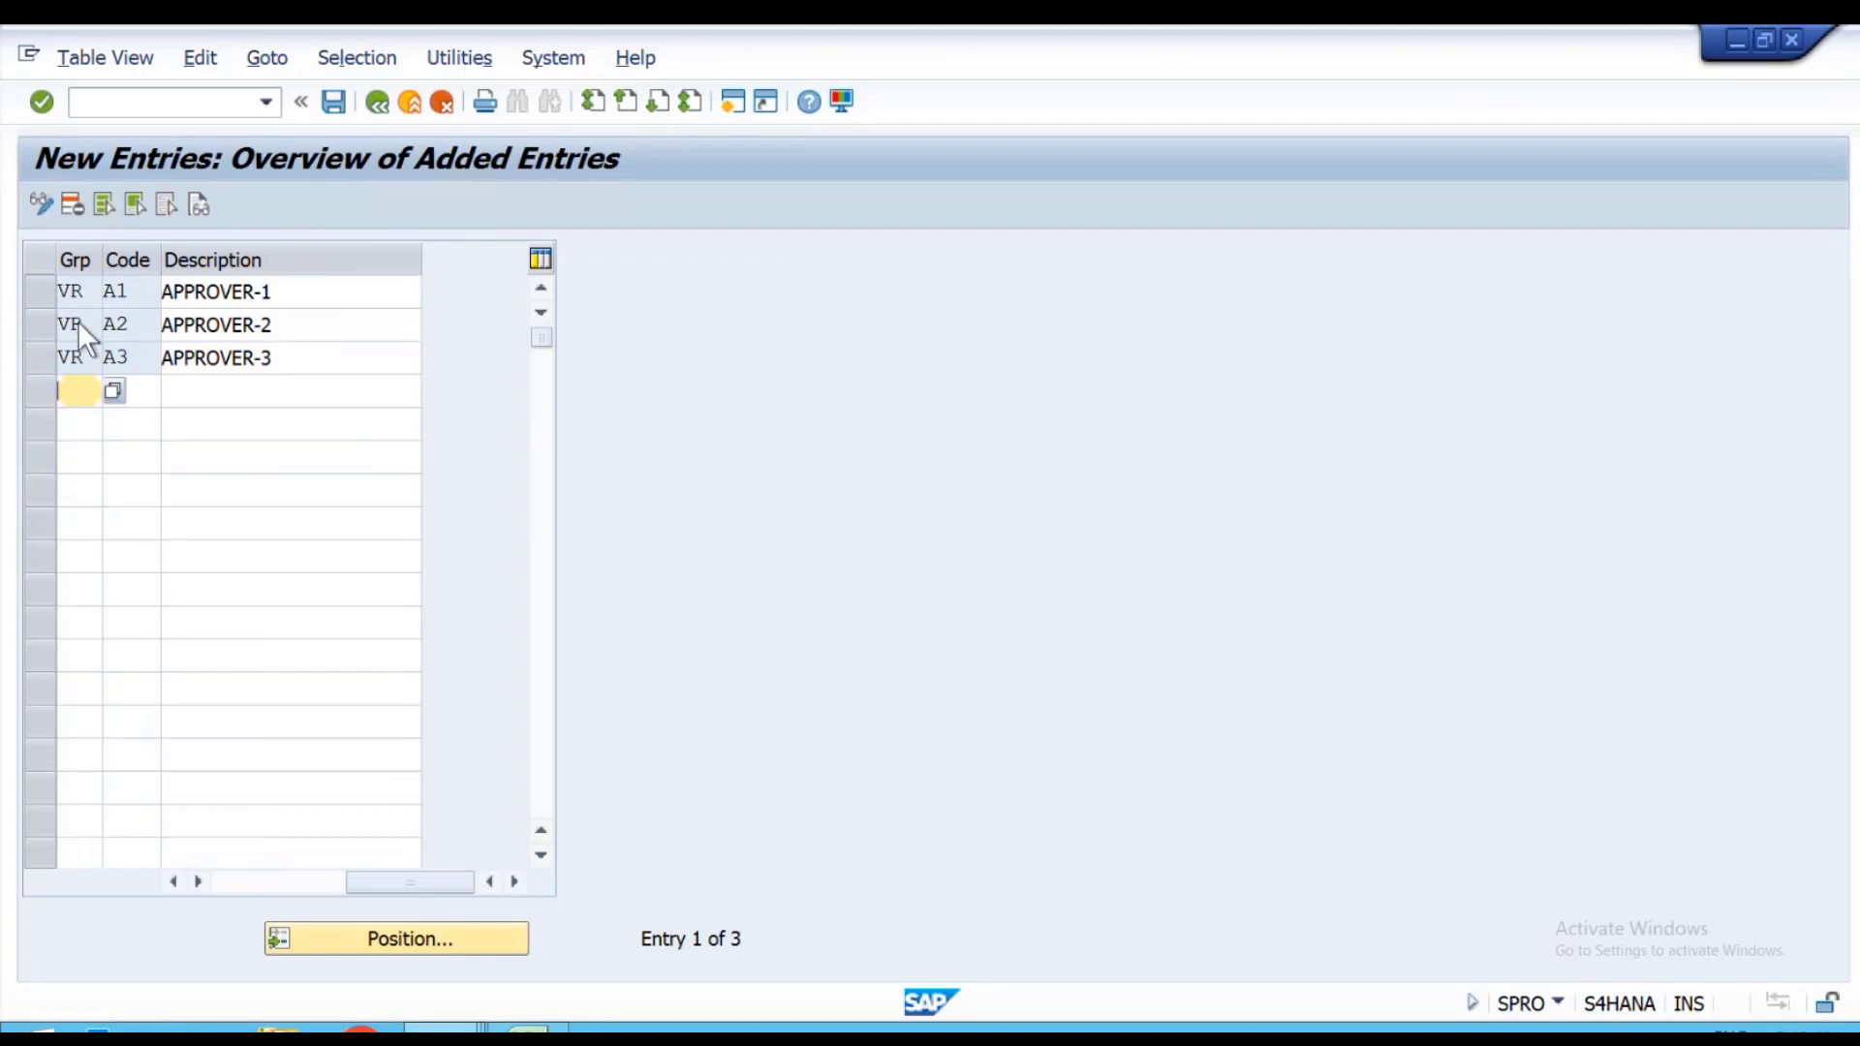
Save the three release codes in the VIVO customizing request and return to the Release Codes overview.
{"action": "key", "text": "ctrl+s"}
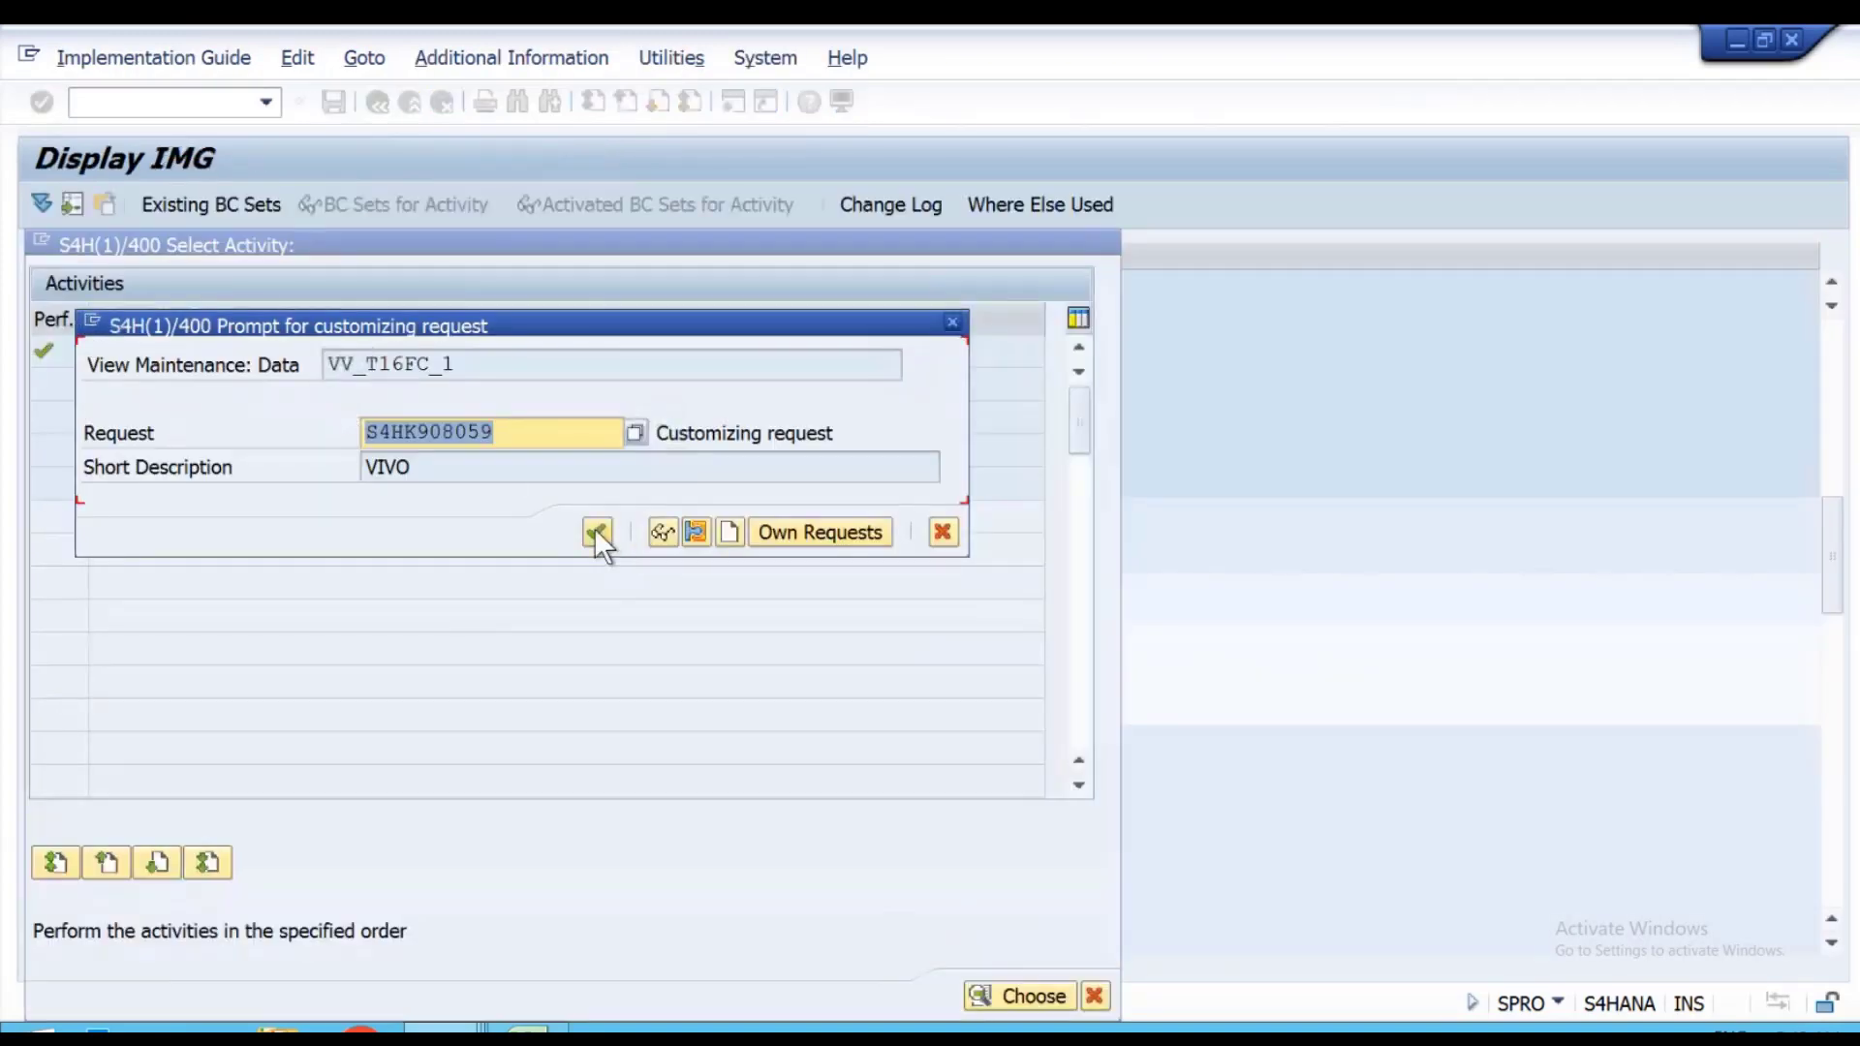
{"action": "left_click", "coordinate": [596, 531]}
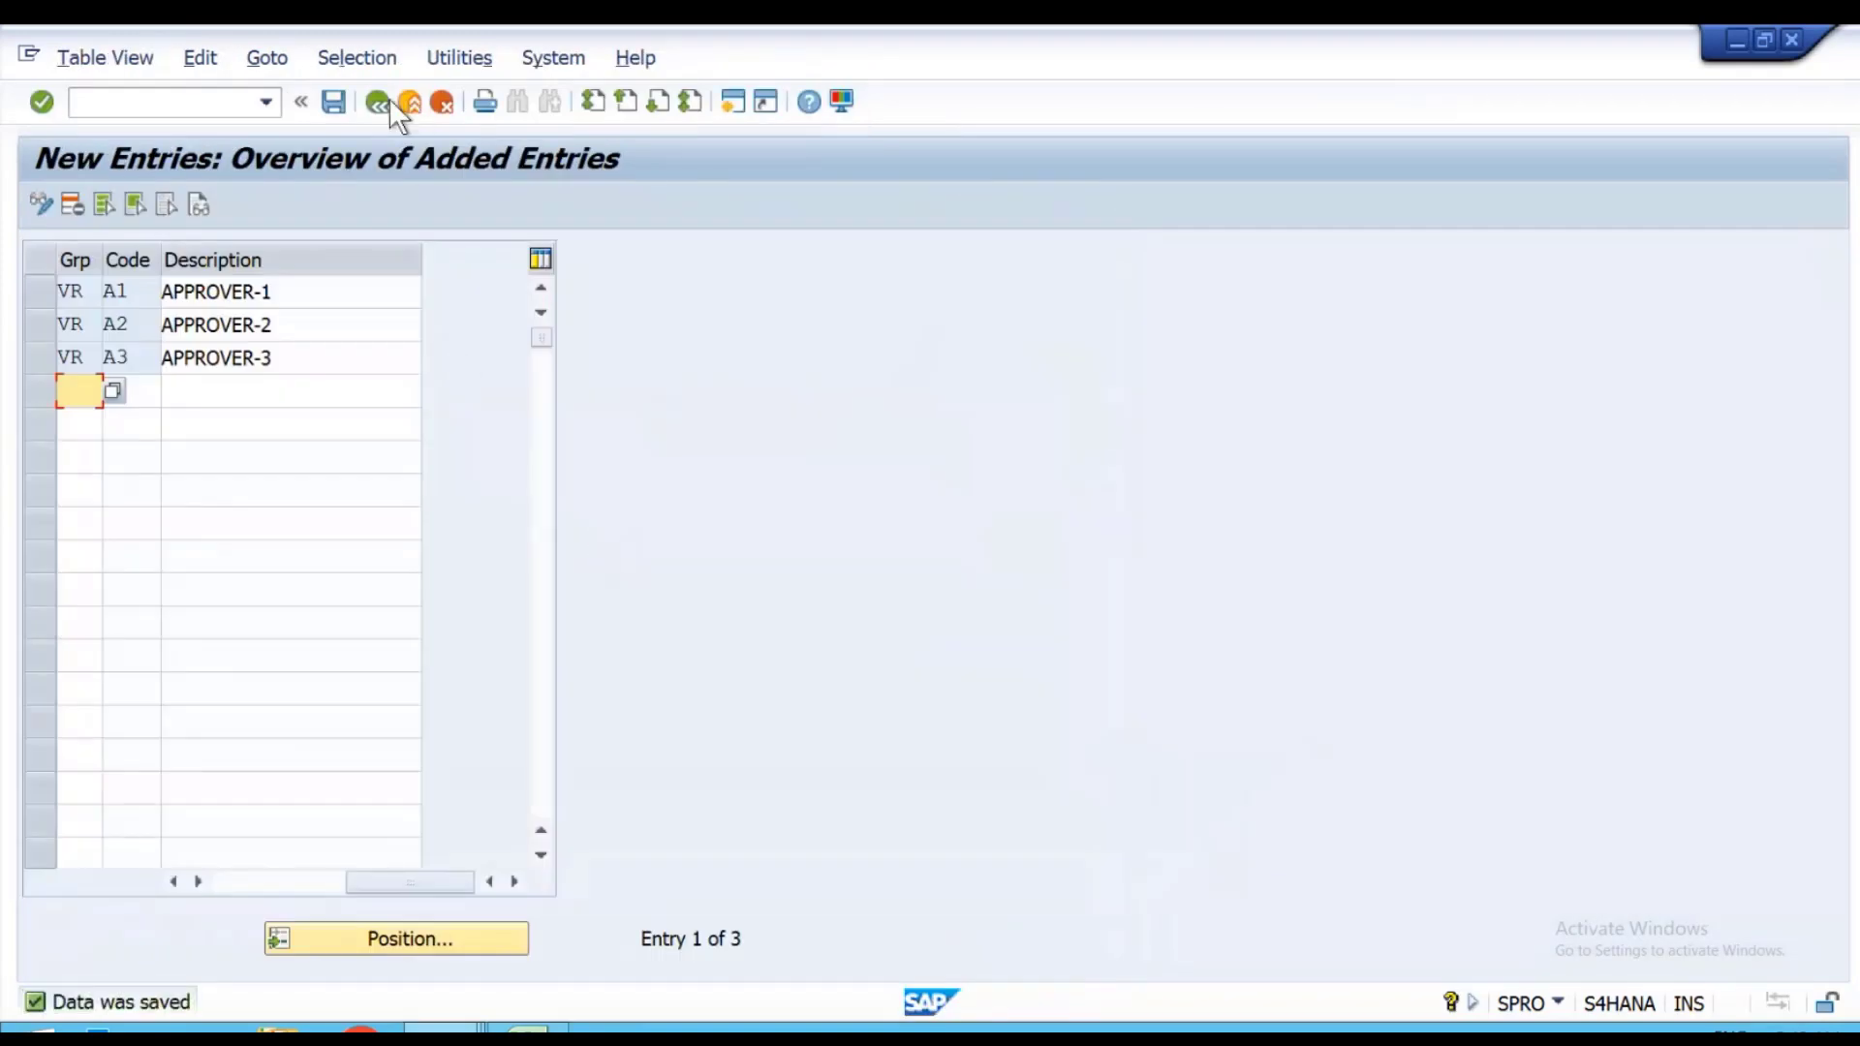
{"action": "left_click", "coordinate": [378, 101]}
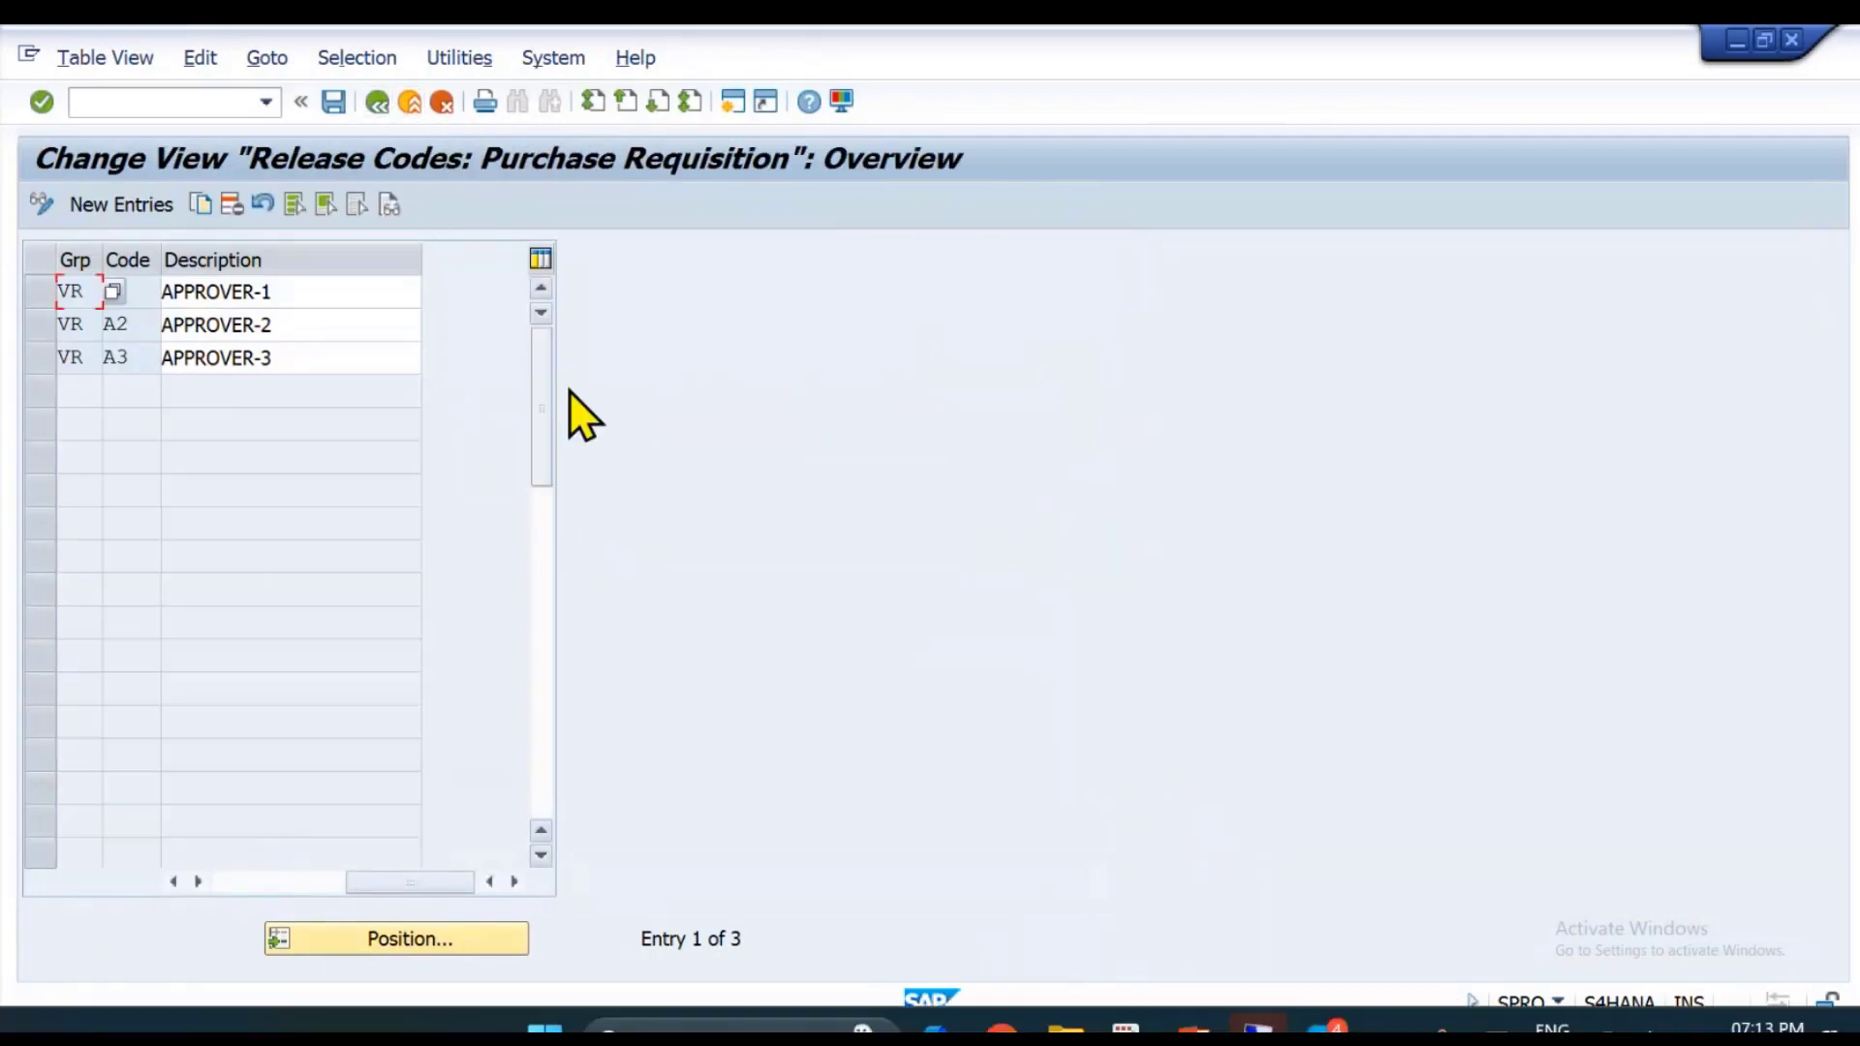
Switch to the PowerPoint slide show to review the approval value limits for each approver level.
{"action": "key", "text": "super+Tab"}
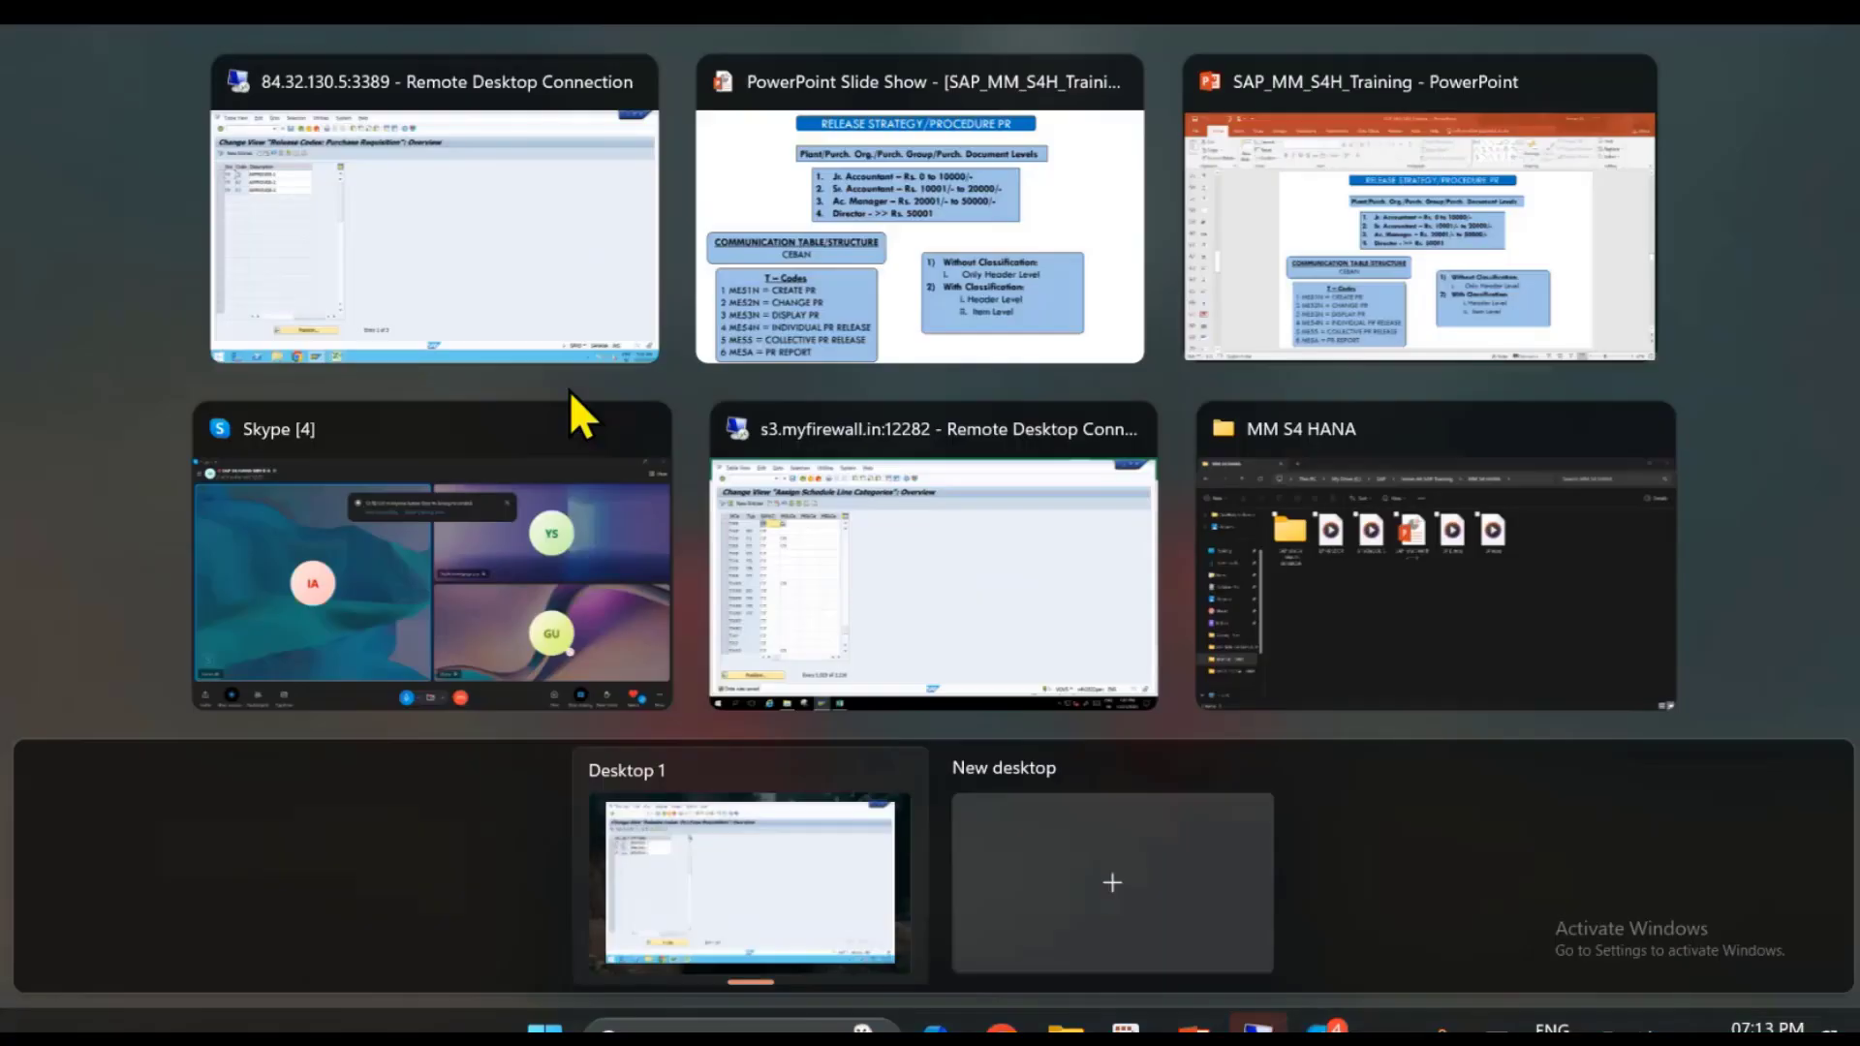
{"action": "left_click", "coordinate": [1008, 298]}
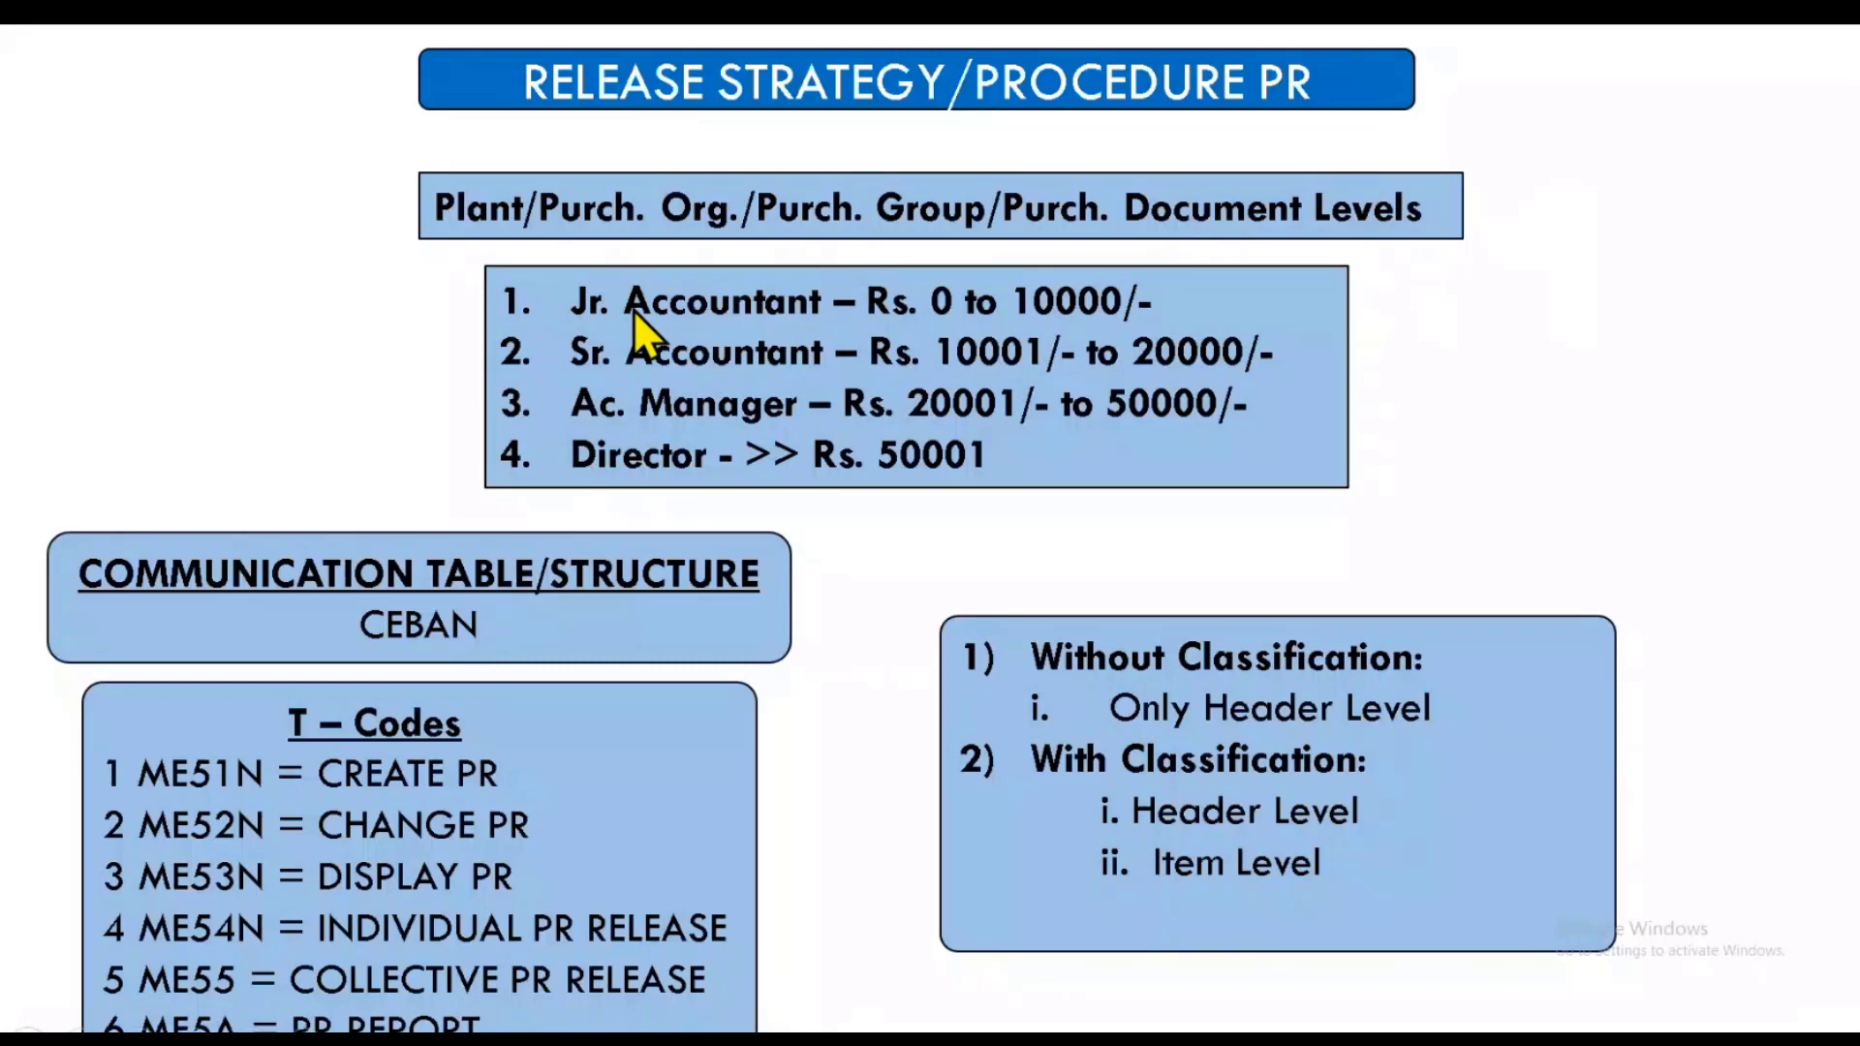
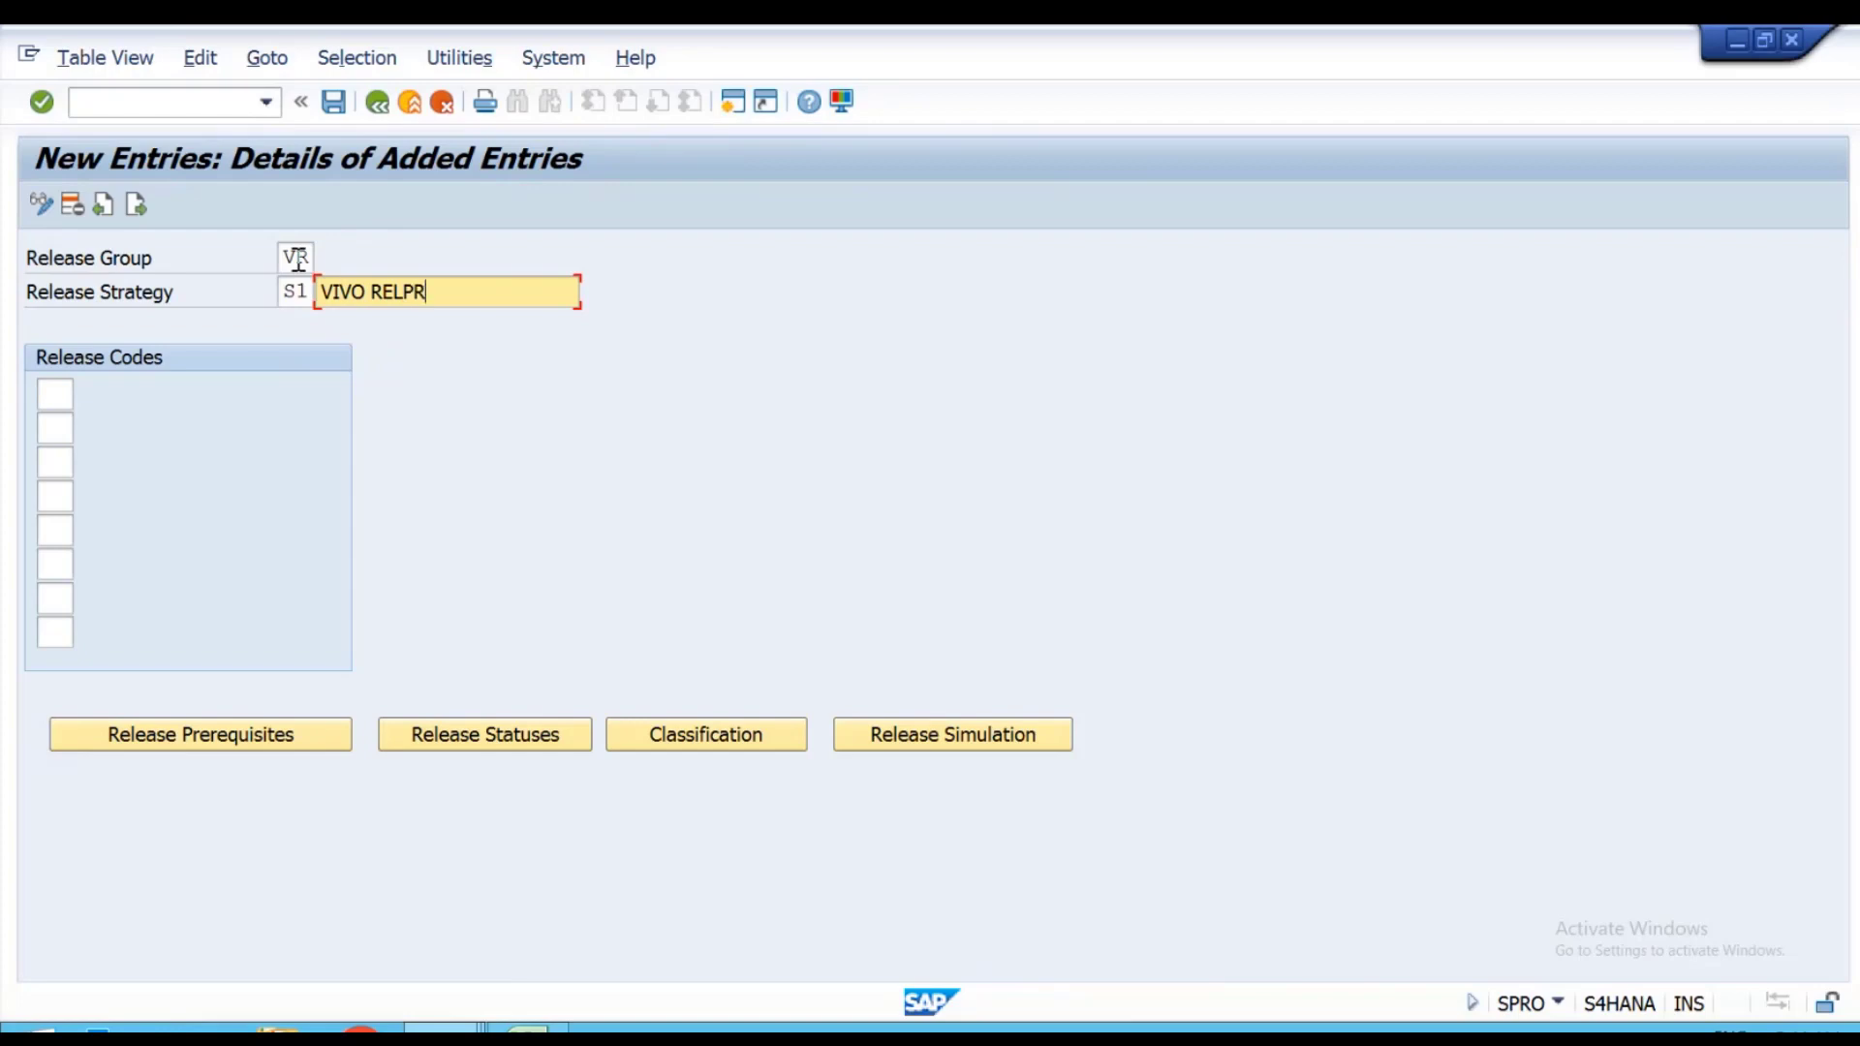
Complete strategy S1's description as VIVO RELPR ST-1, assign release code A1 and accept its release prerequisites.
{"action": "type", "text": "ST-1"}
{"action": "left_click", "coordinate": [55, 391]}
{"action": "type", "text": "A1"}
{"action": "key", "text": "Return"}
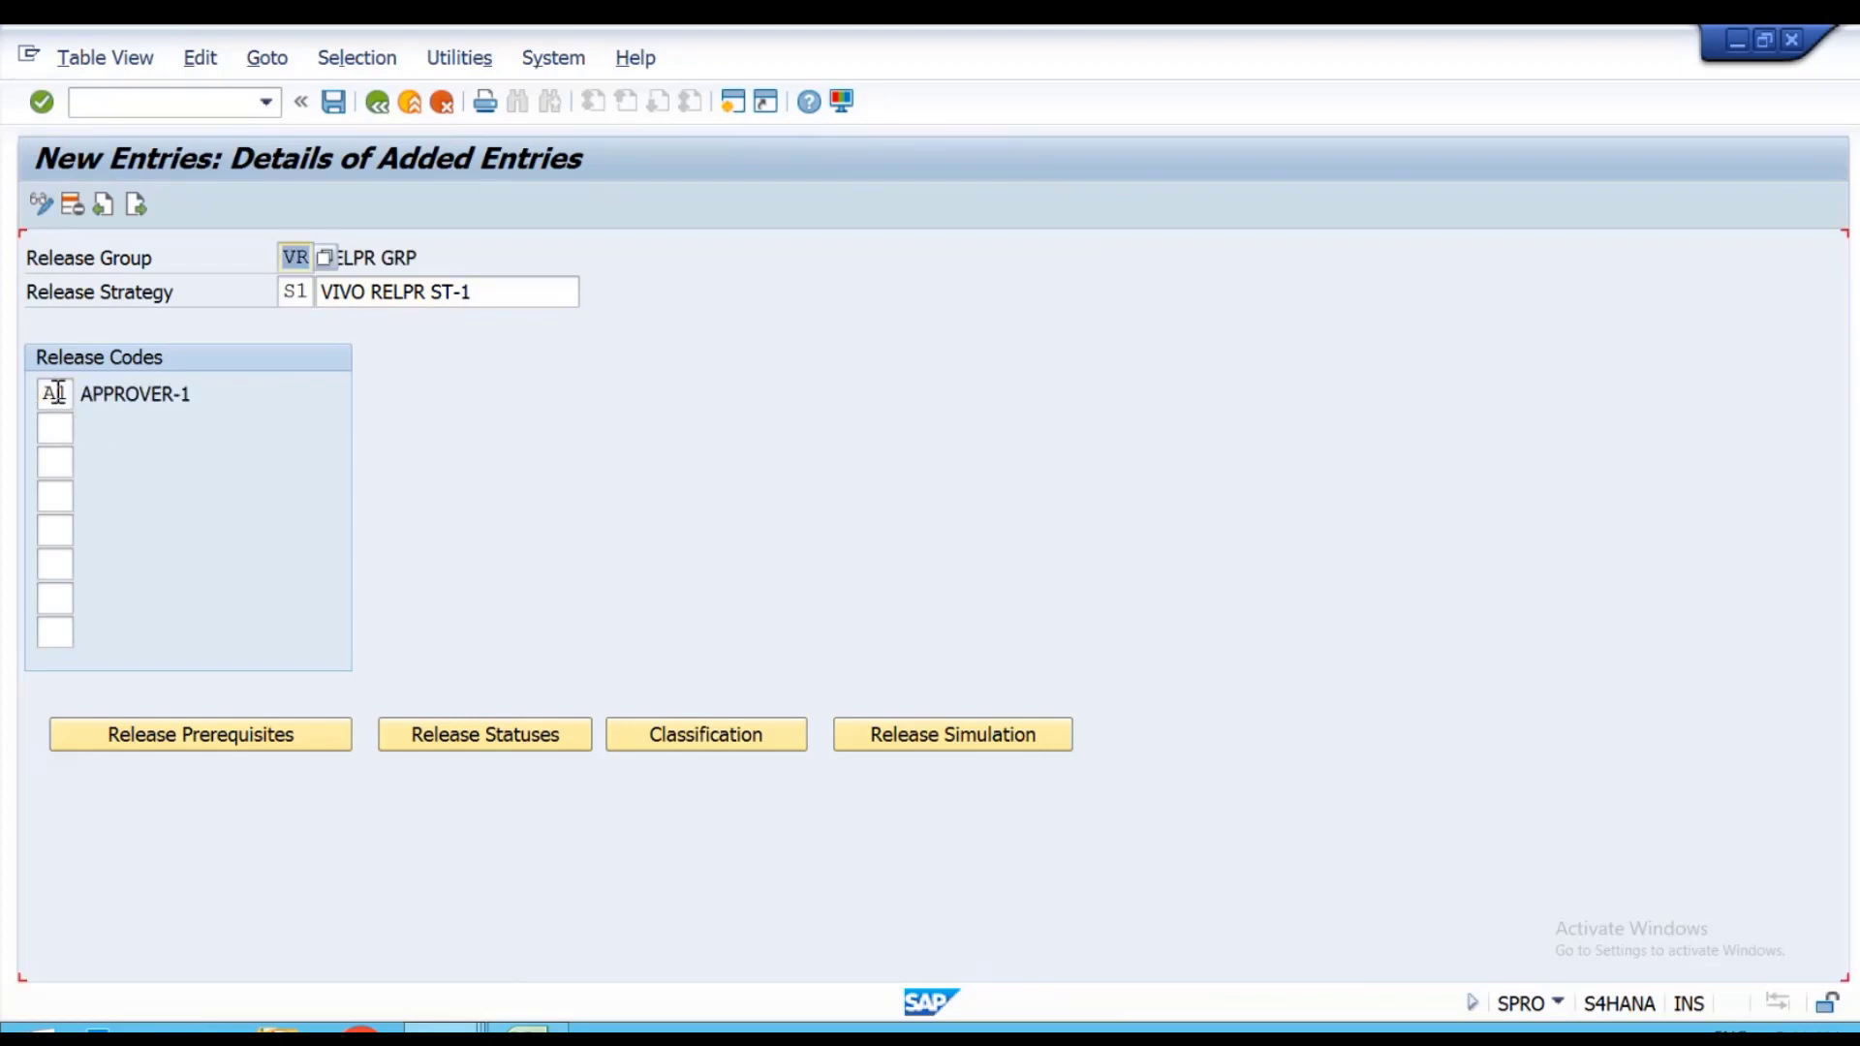
{"action": "left_click", "coordinate": [211, 730]}
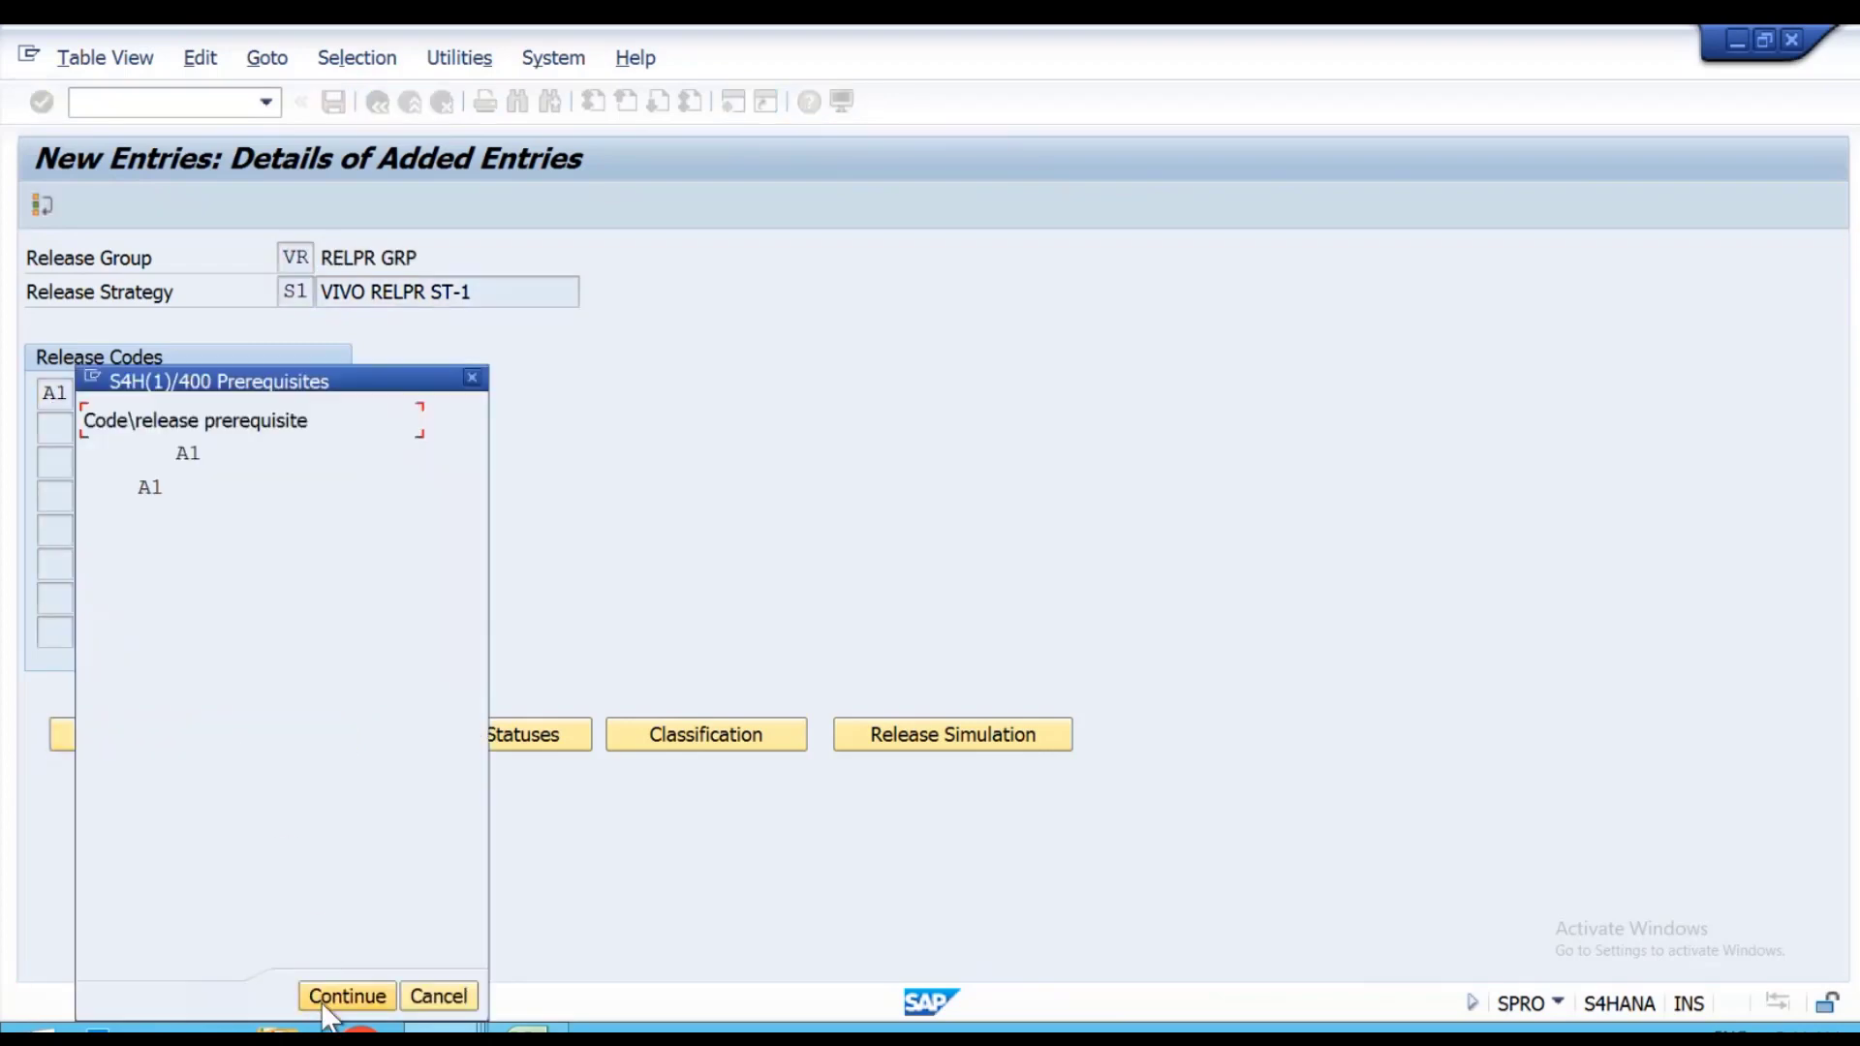
{"action": "left_click", "coordinate": [325, 996]}
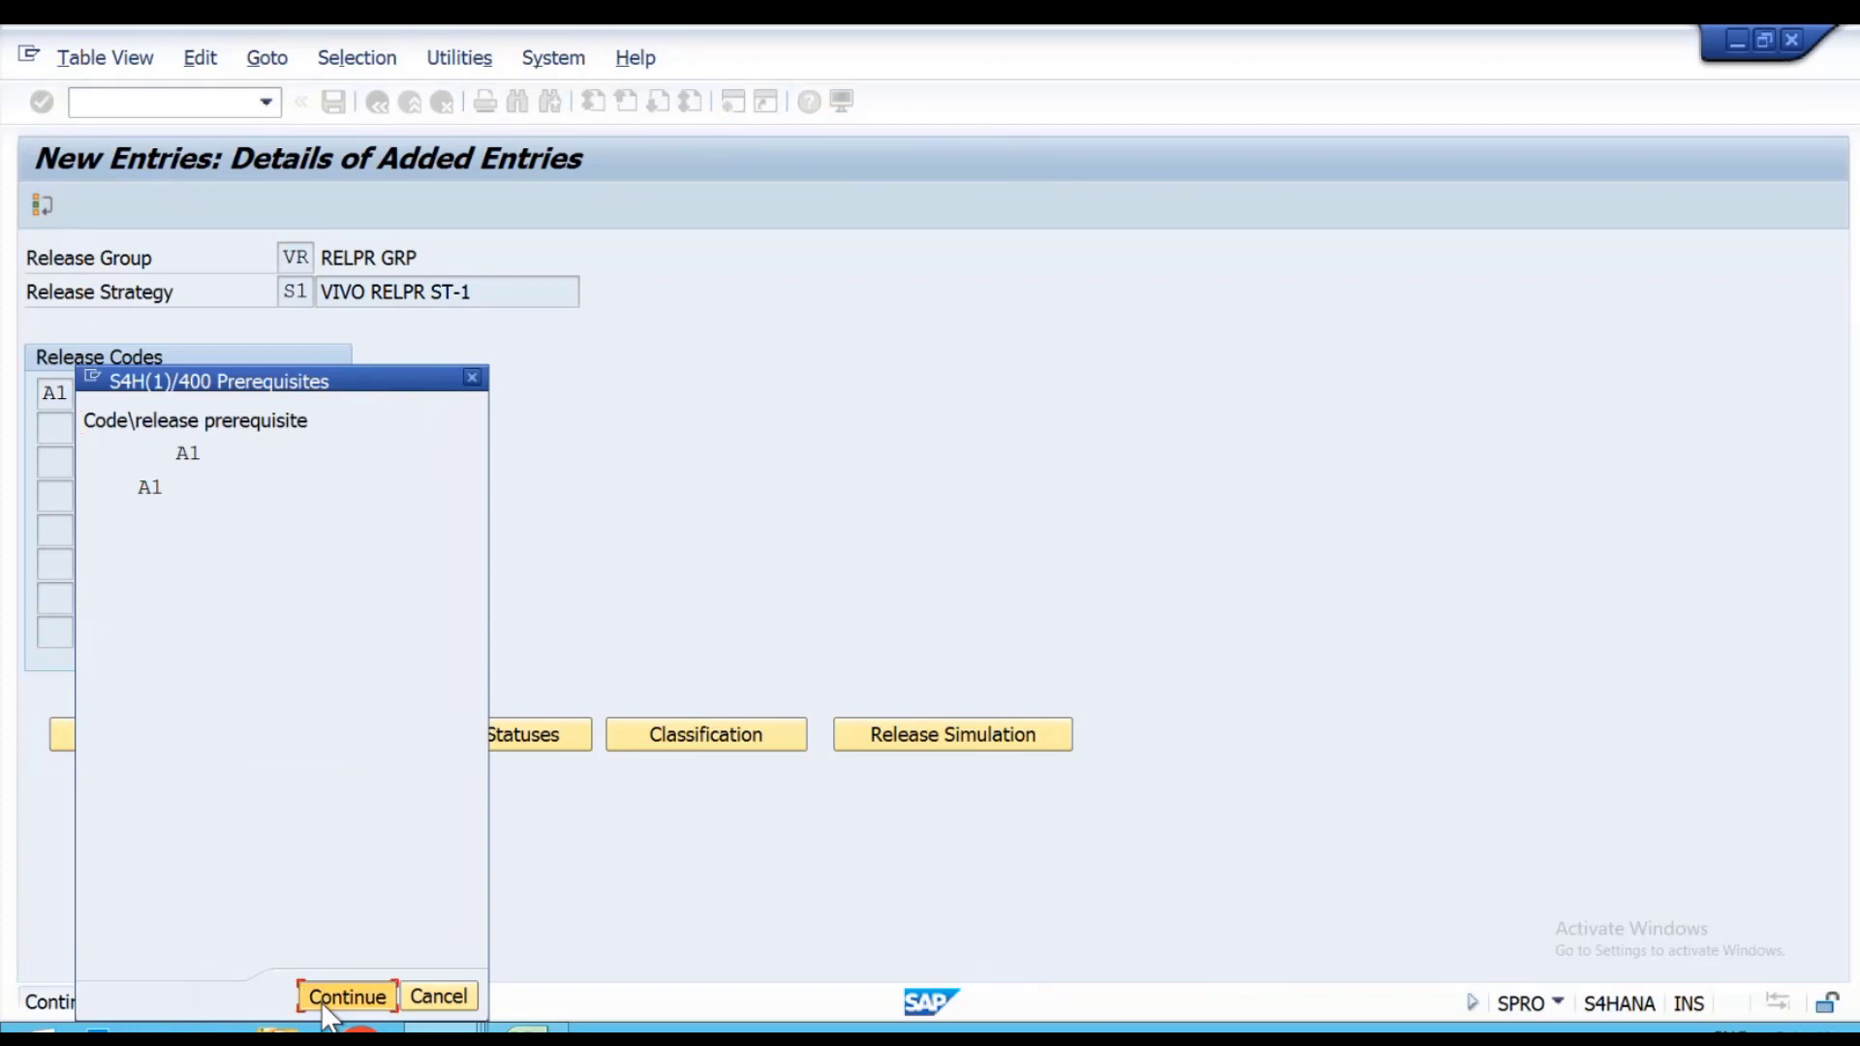
Set strategy S1's release statuses to R (REJECT) before A1 releases and A (ACCEPT) once A1 has released.
{"action": "left_click", "coordinate": [517, 744]}
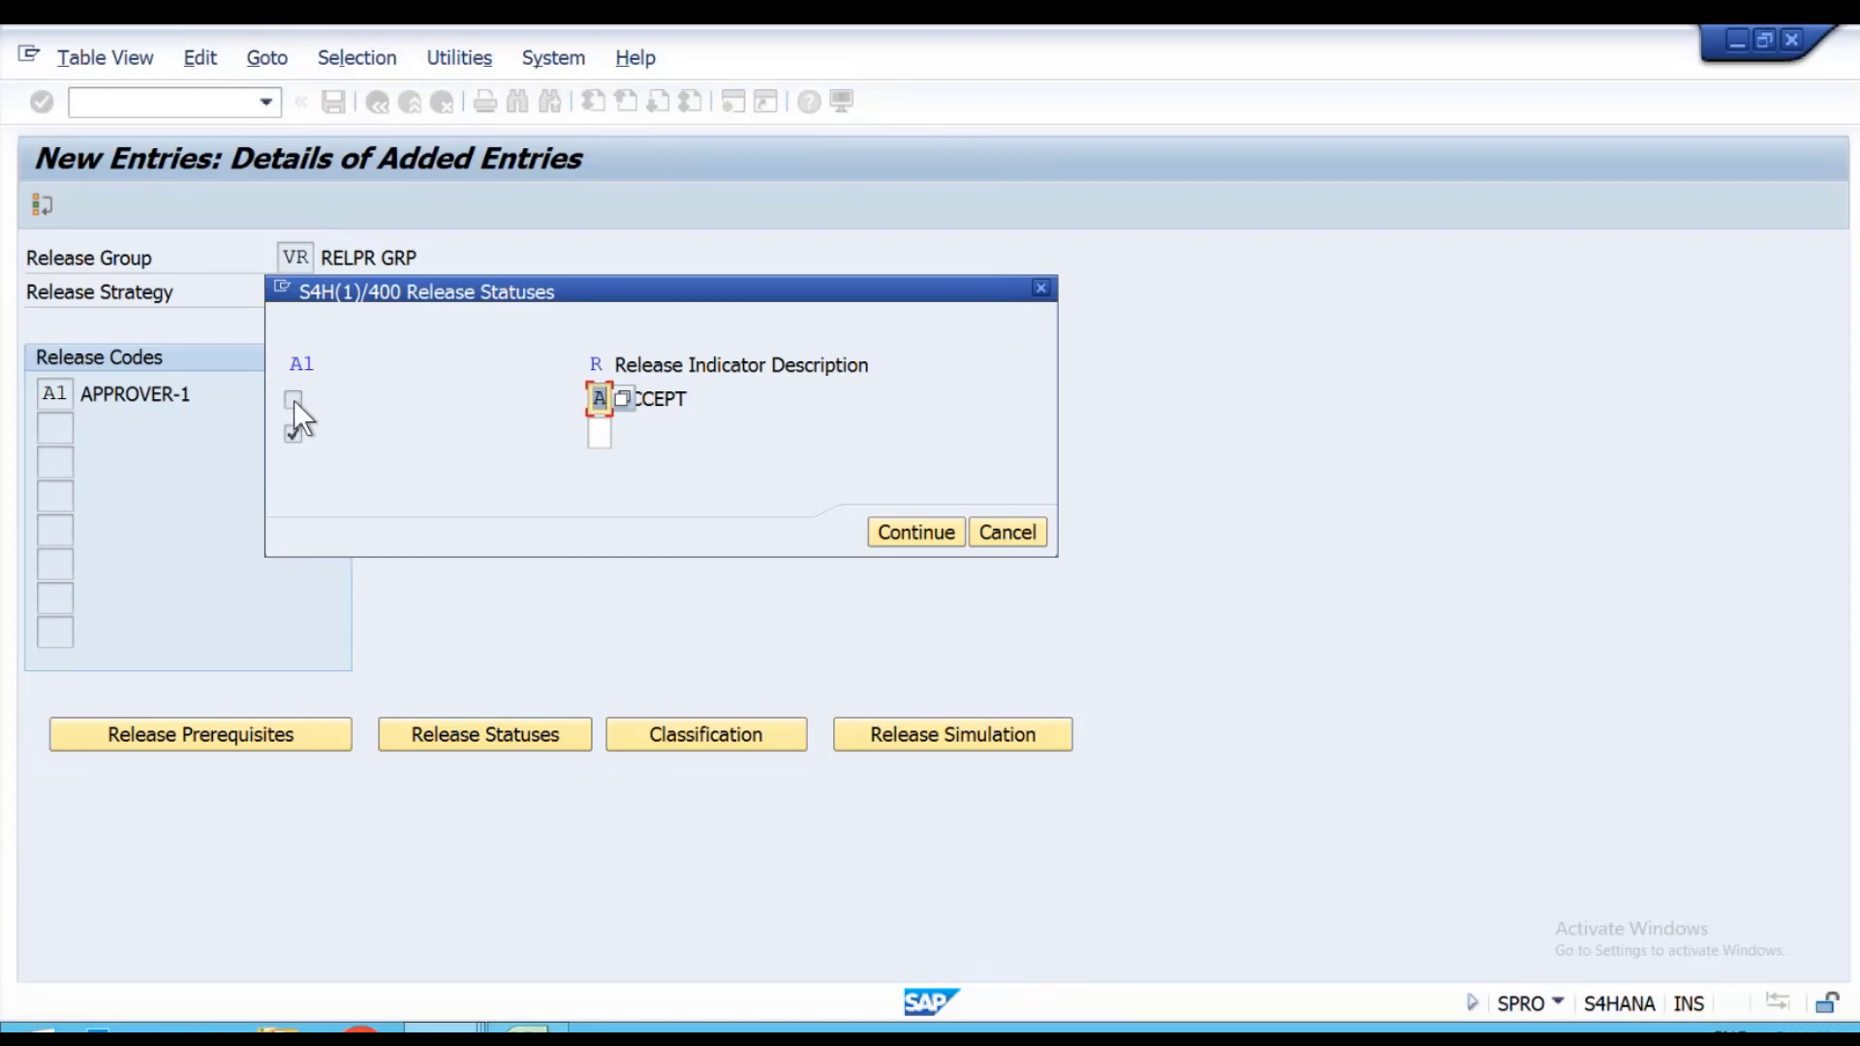
{"action": "left_click", "coordinate": [622, 399]}
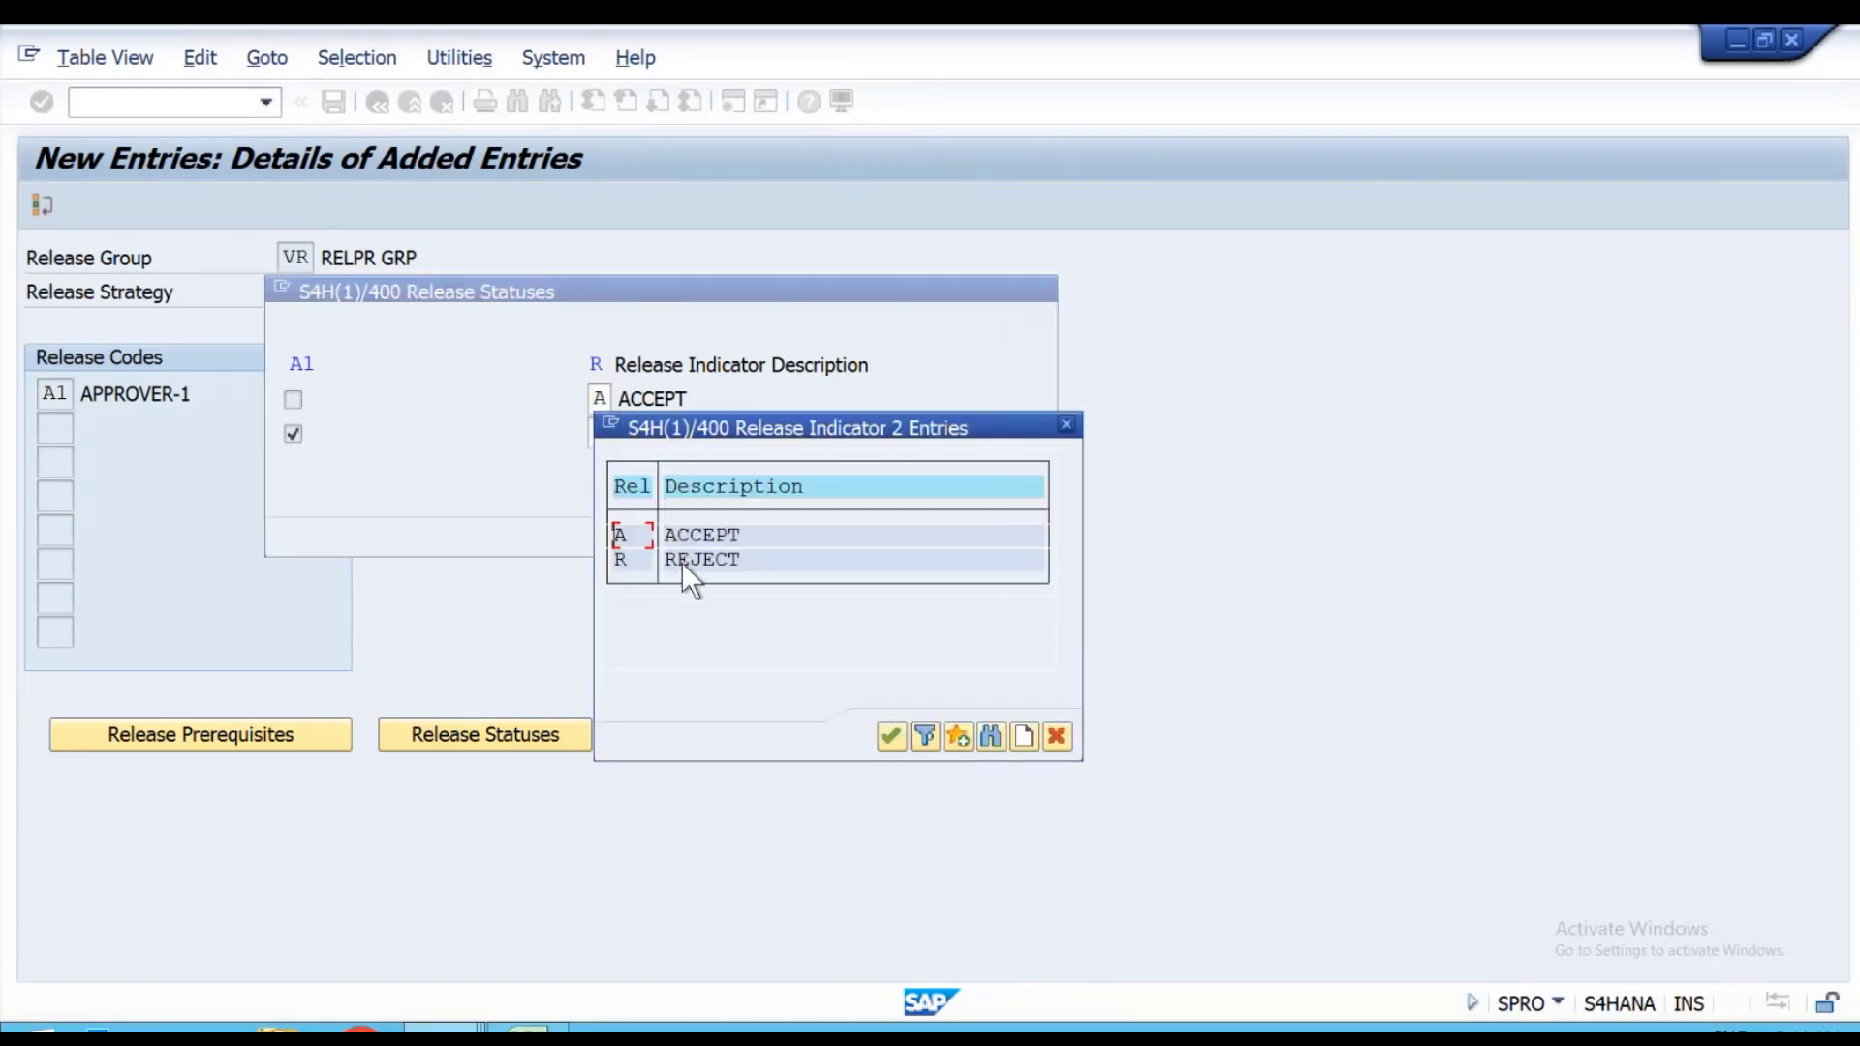
{"action": "double_click", "coordinate": [681, 562]}
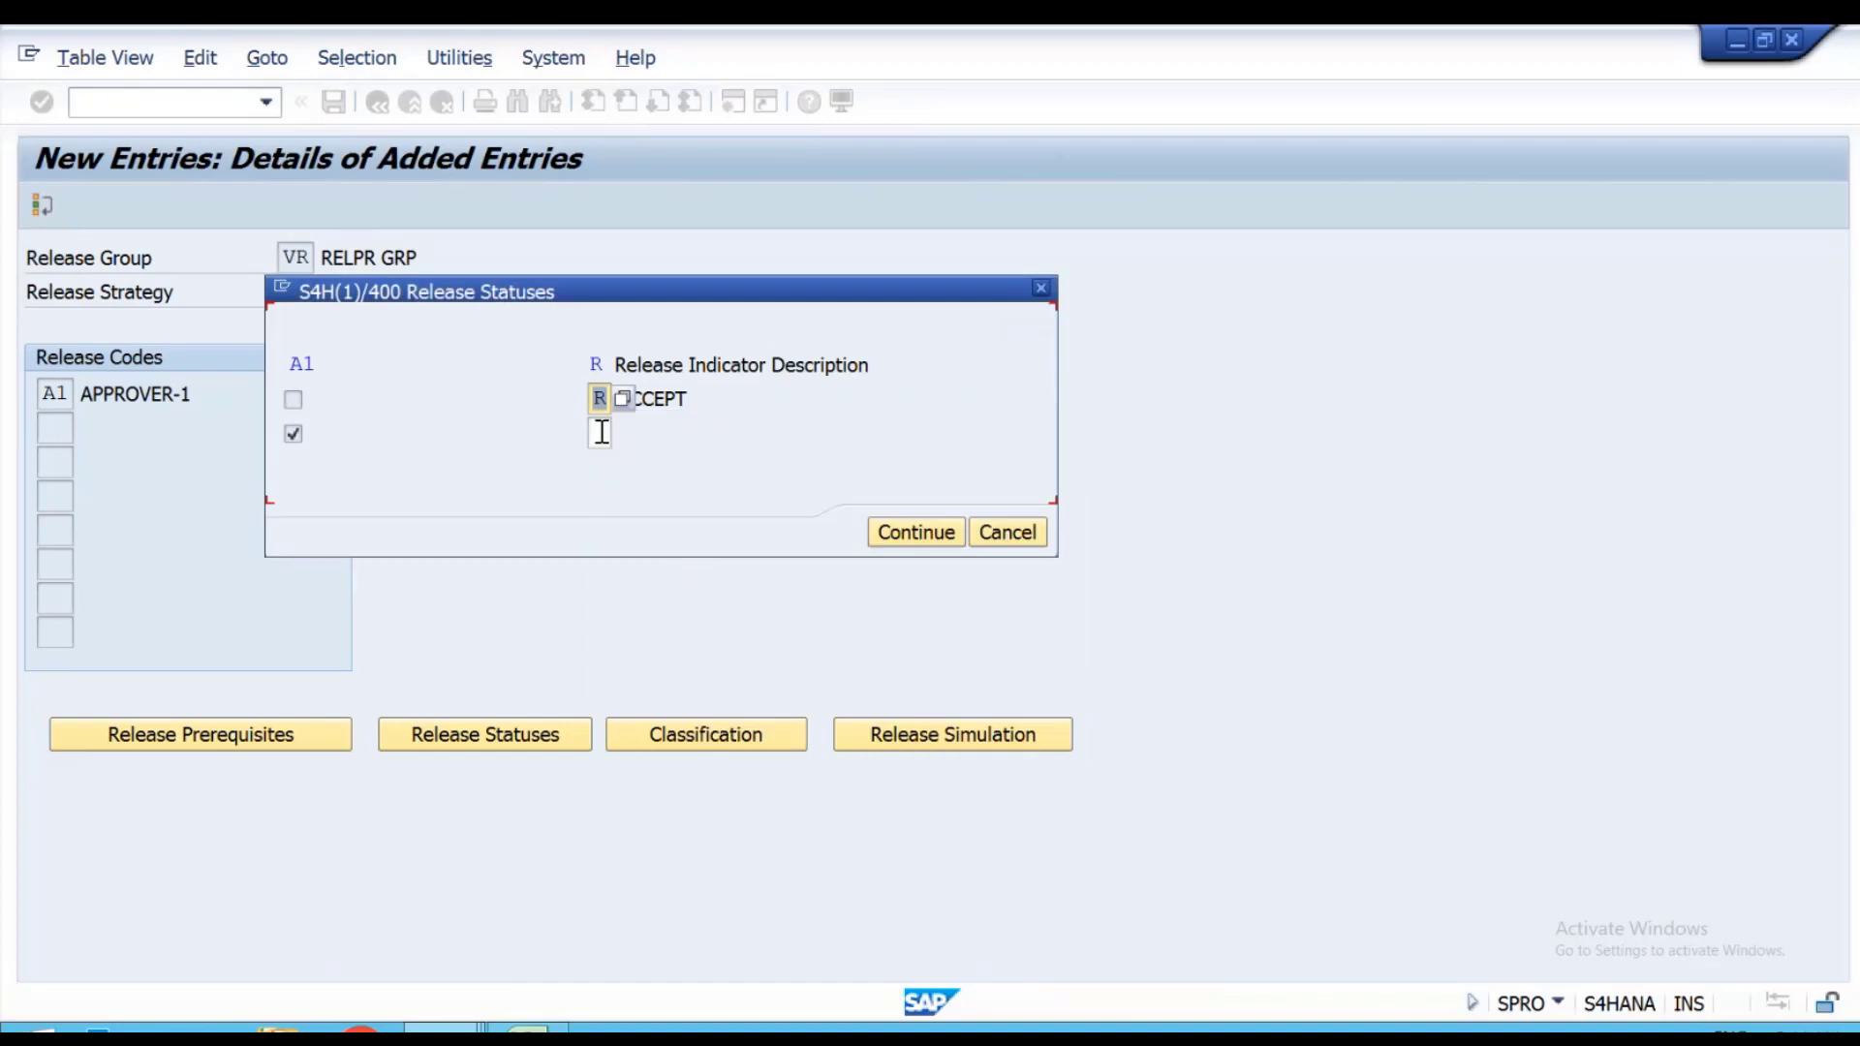
{"action": "left_click", "coordinate": [602, 432]}
{"action": "left_click", "coordinate": [623, 434]}
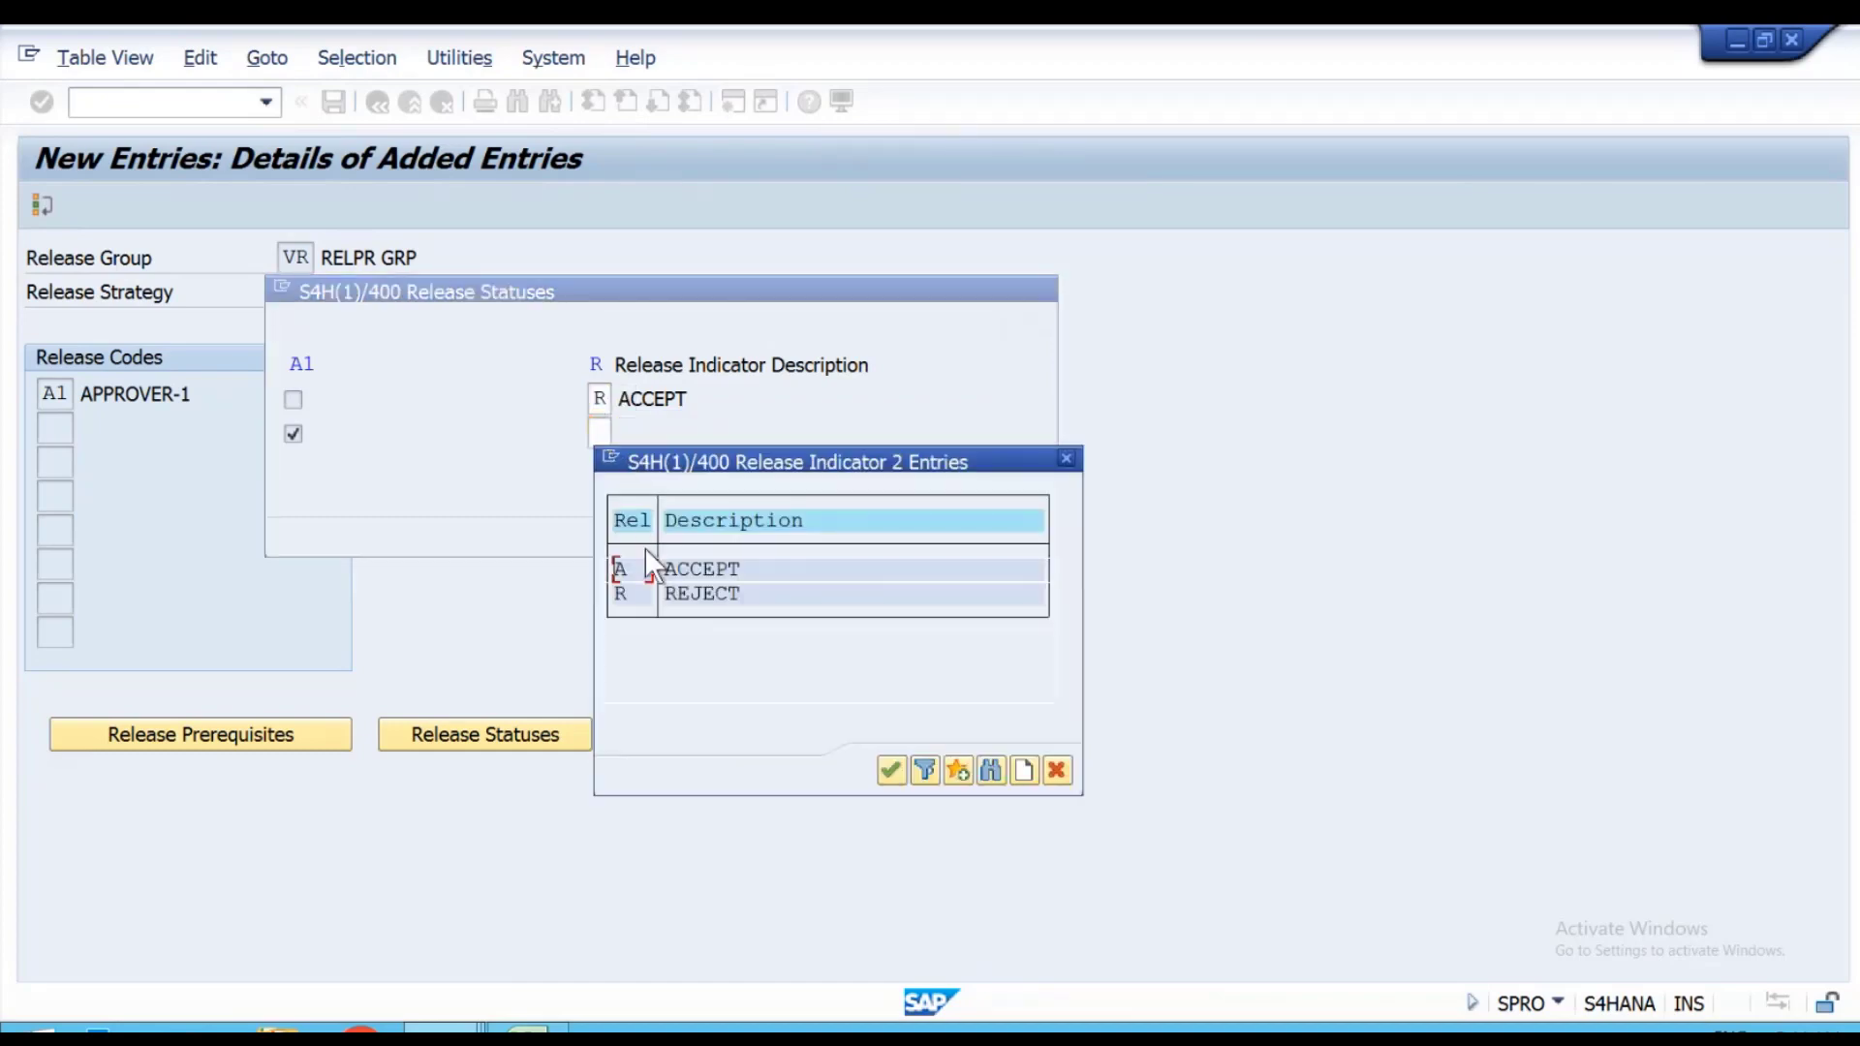
{"action": "double_click", "coordinate": [676, 569]}
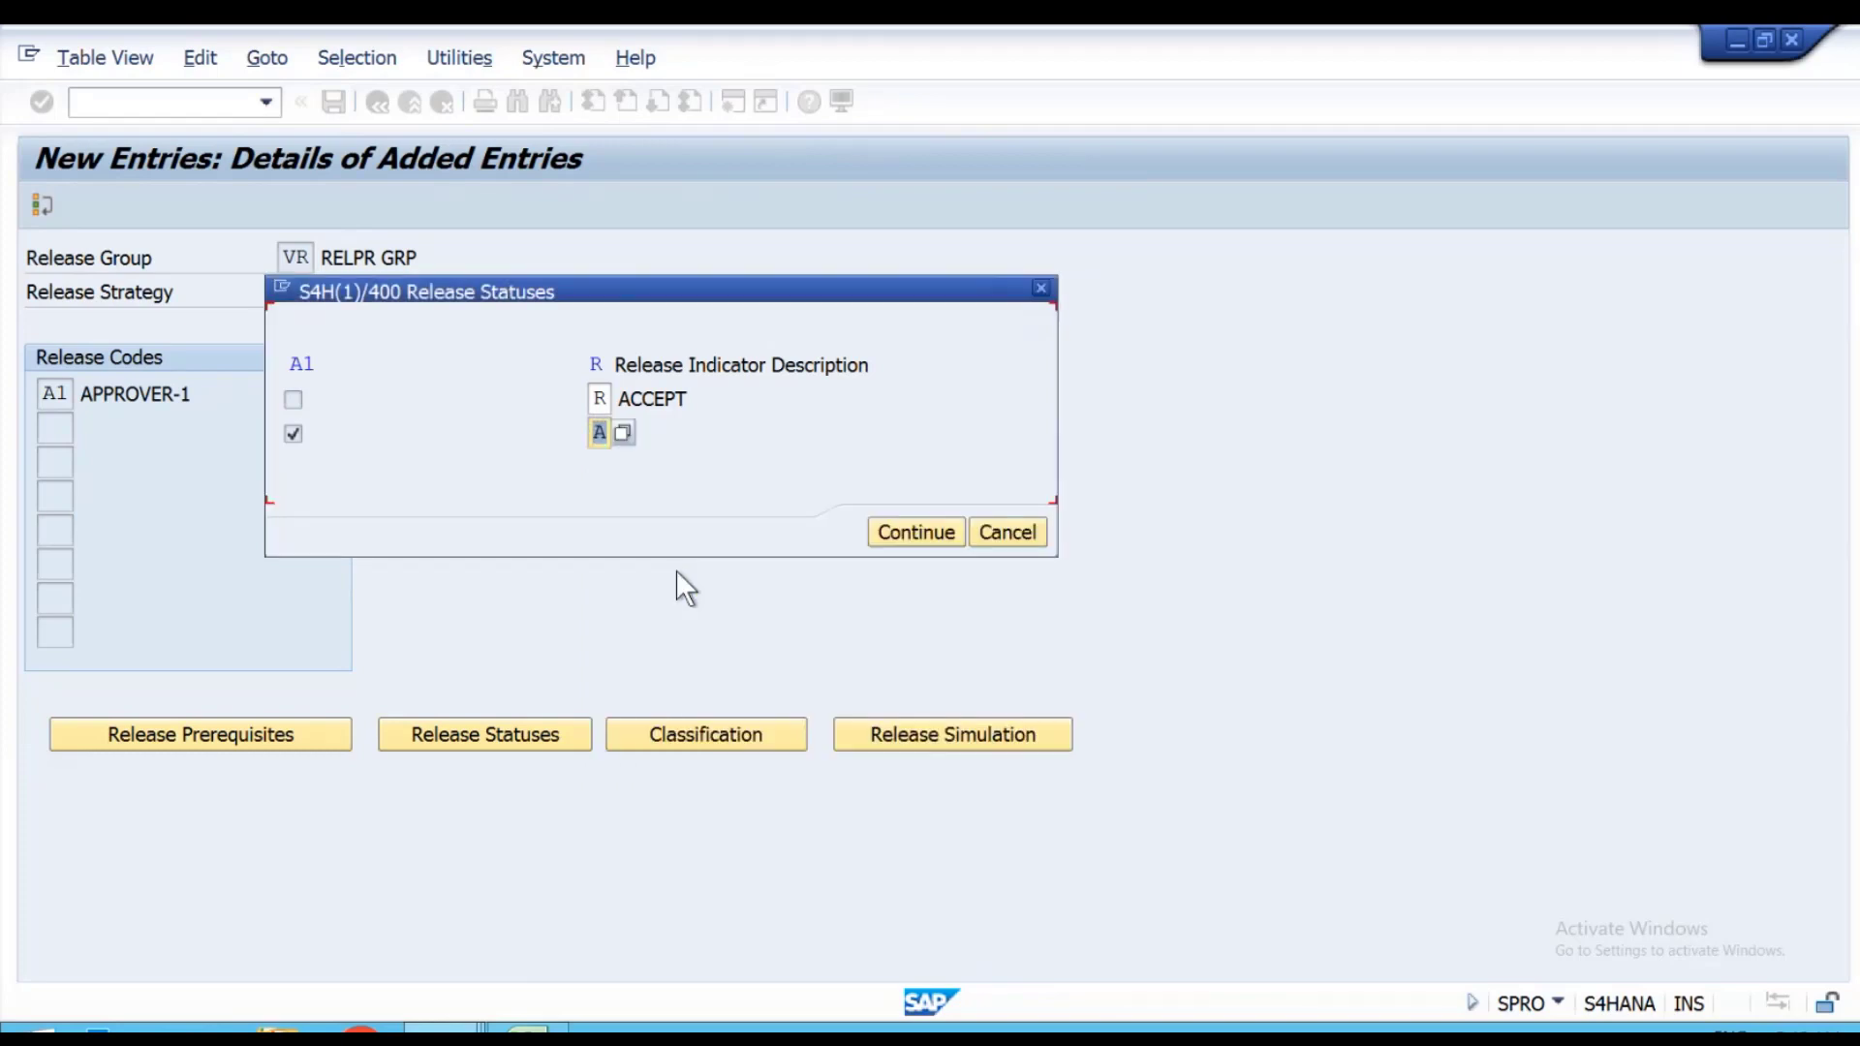
{"action": "key", "text": "Return"}
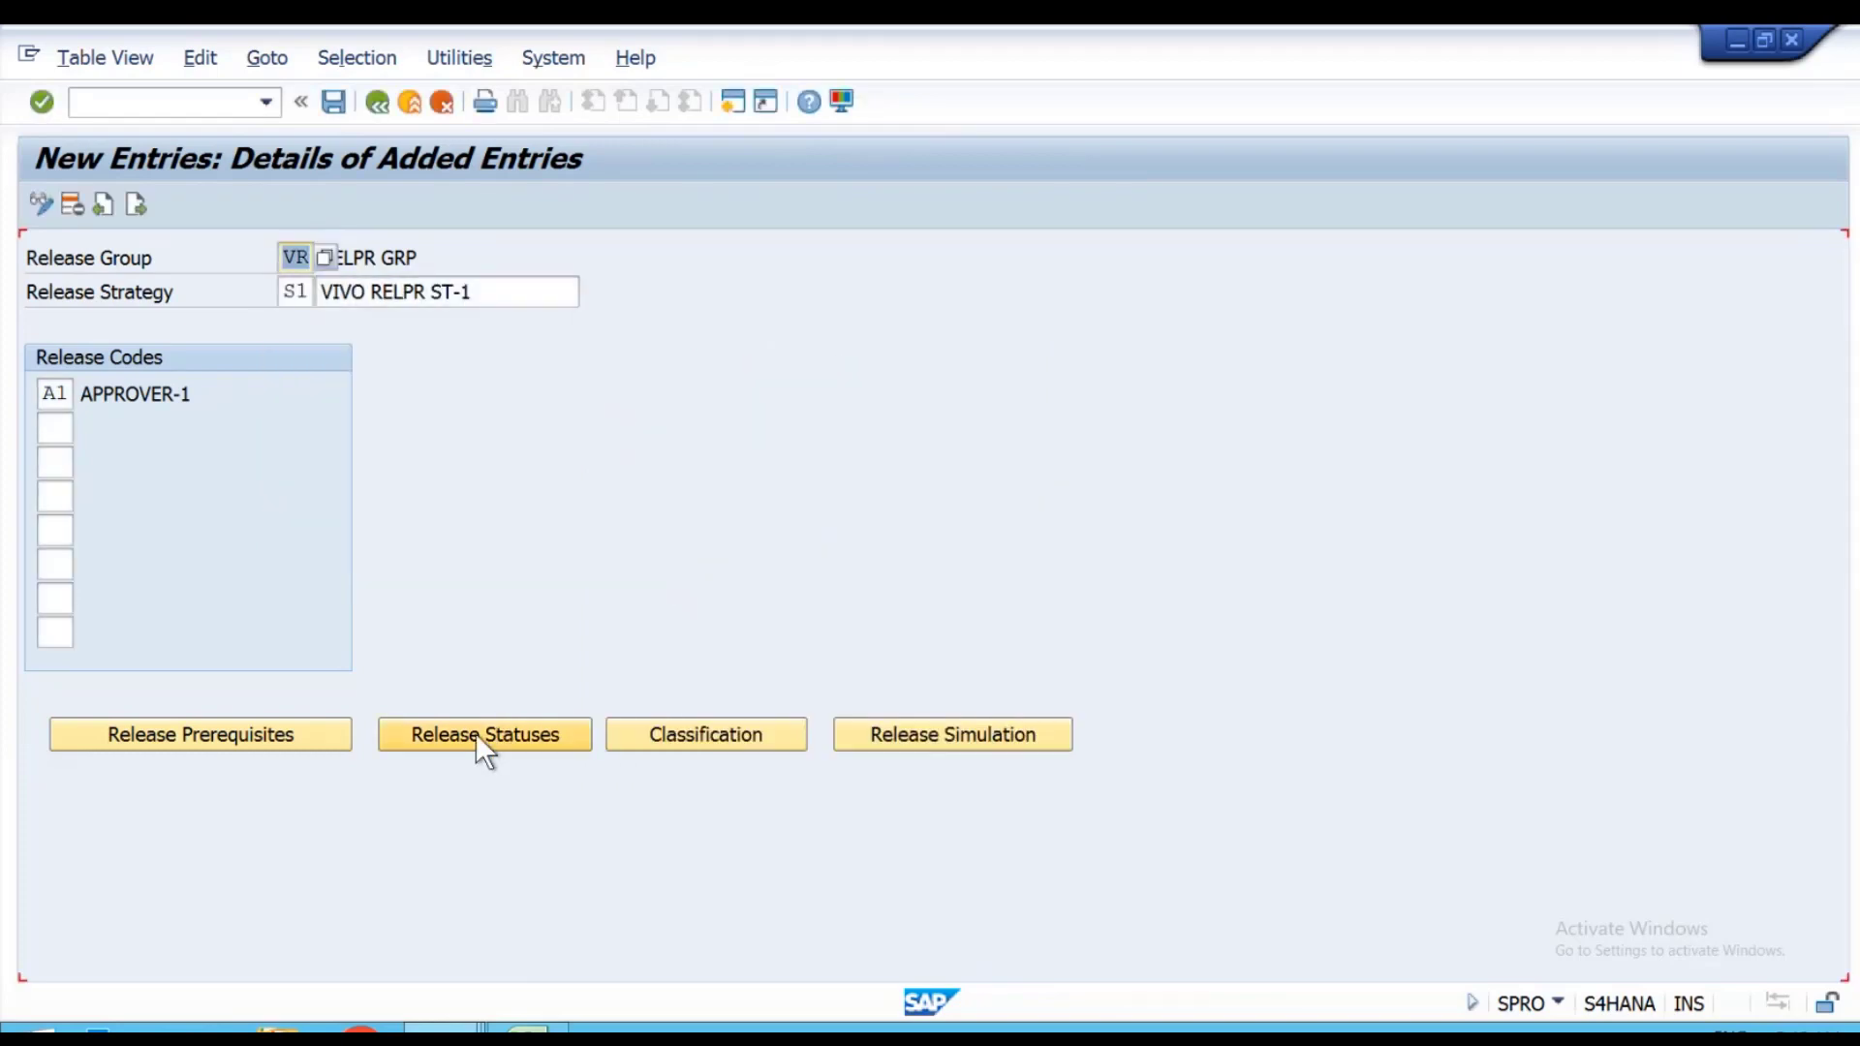
{"action": "left_click", "coordinate": [477, 740]}
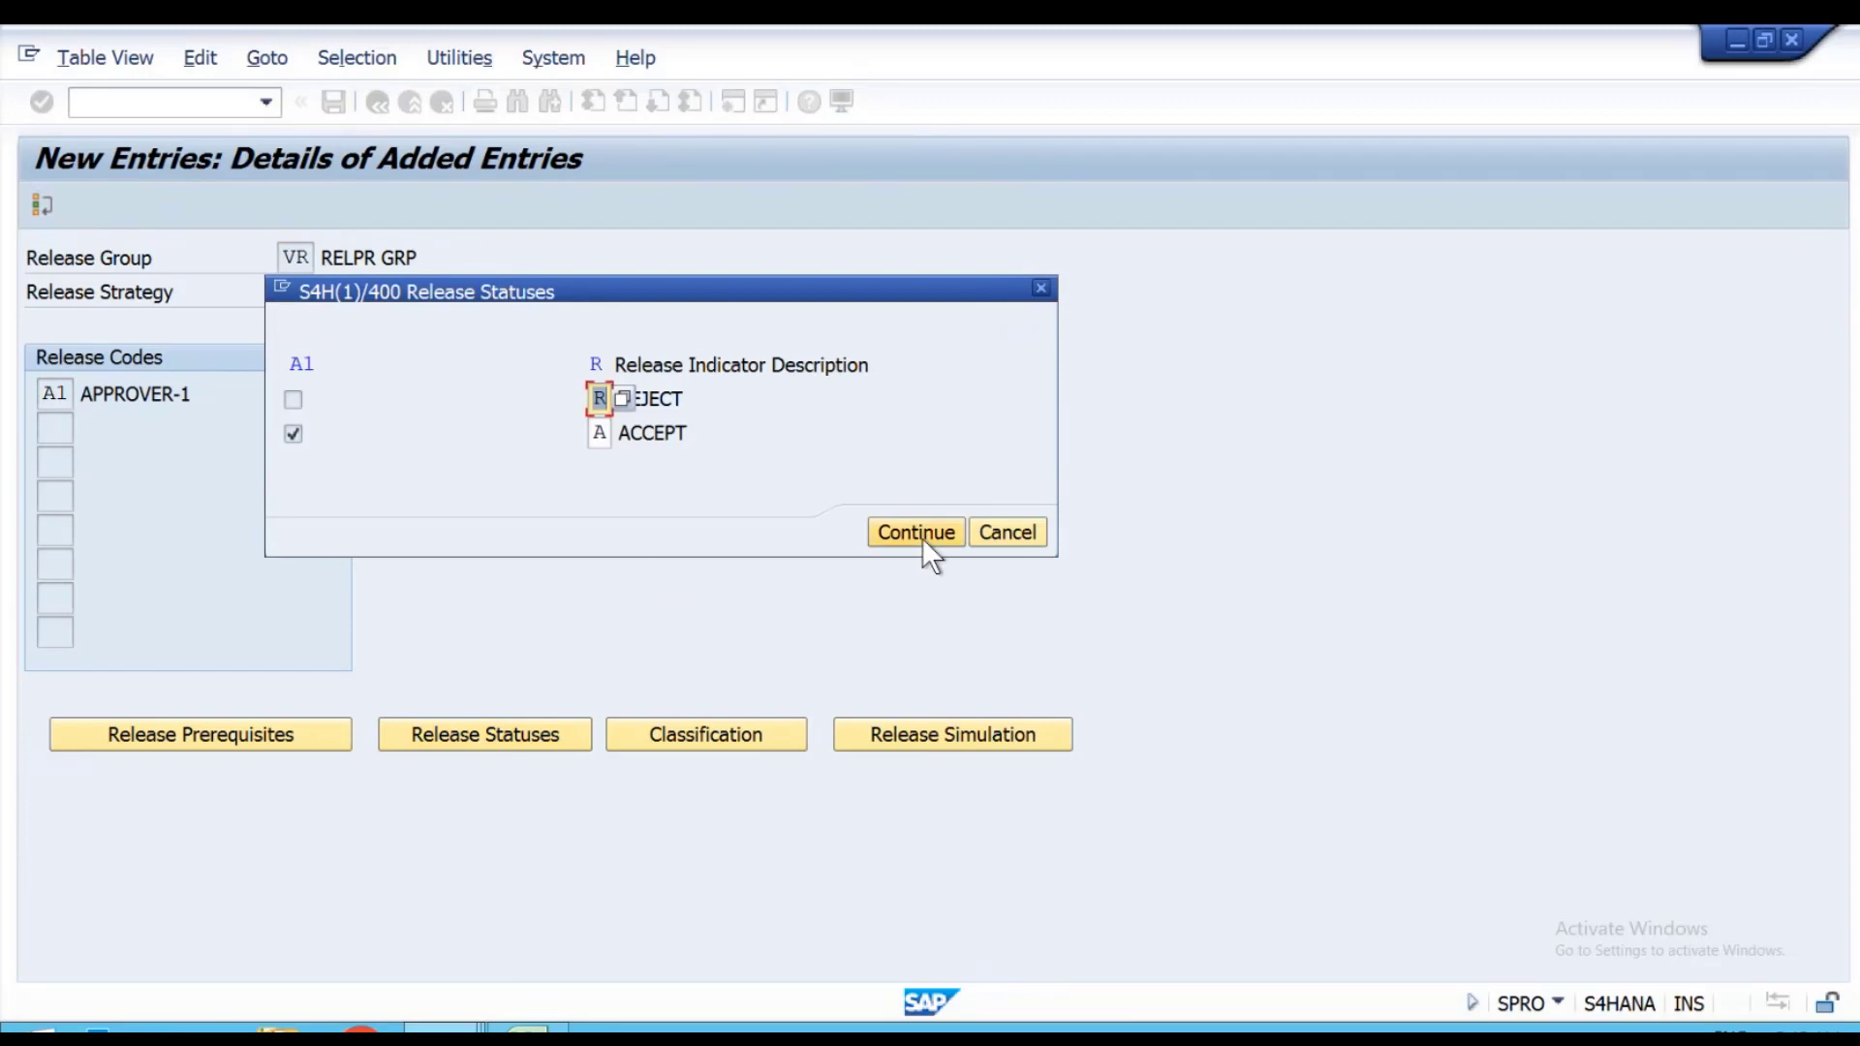
{"action": "left_click", "coordinate": [922, 538]}
In strategy S1's classification, set VIVO_RELPR_PO to VPO, checking the purchasing organization in the IM_SESSION Excel sheet.
{"action": "left_click", "coordinate": [730, 726]}
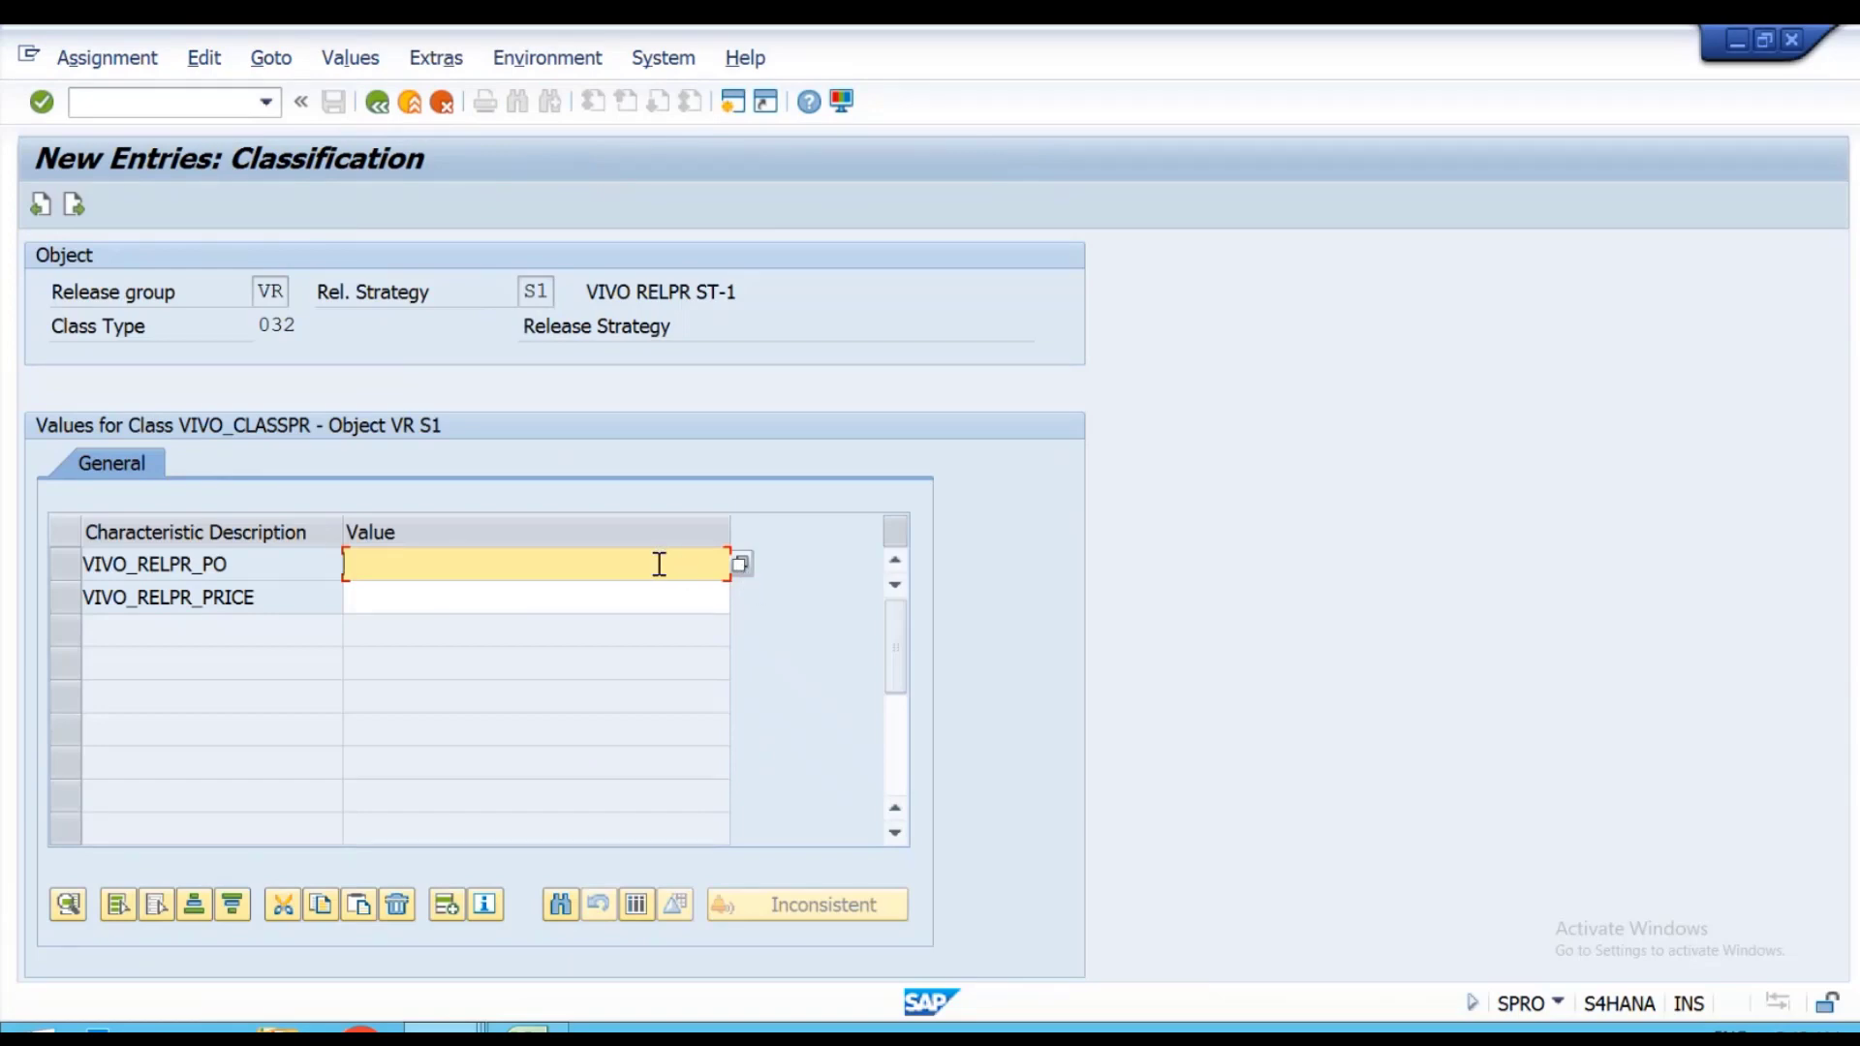
{"action": "type", "text": "VIPO"}
{"action": "key", "text": "alt+Tab"}
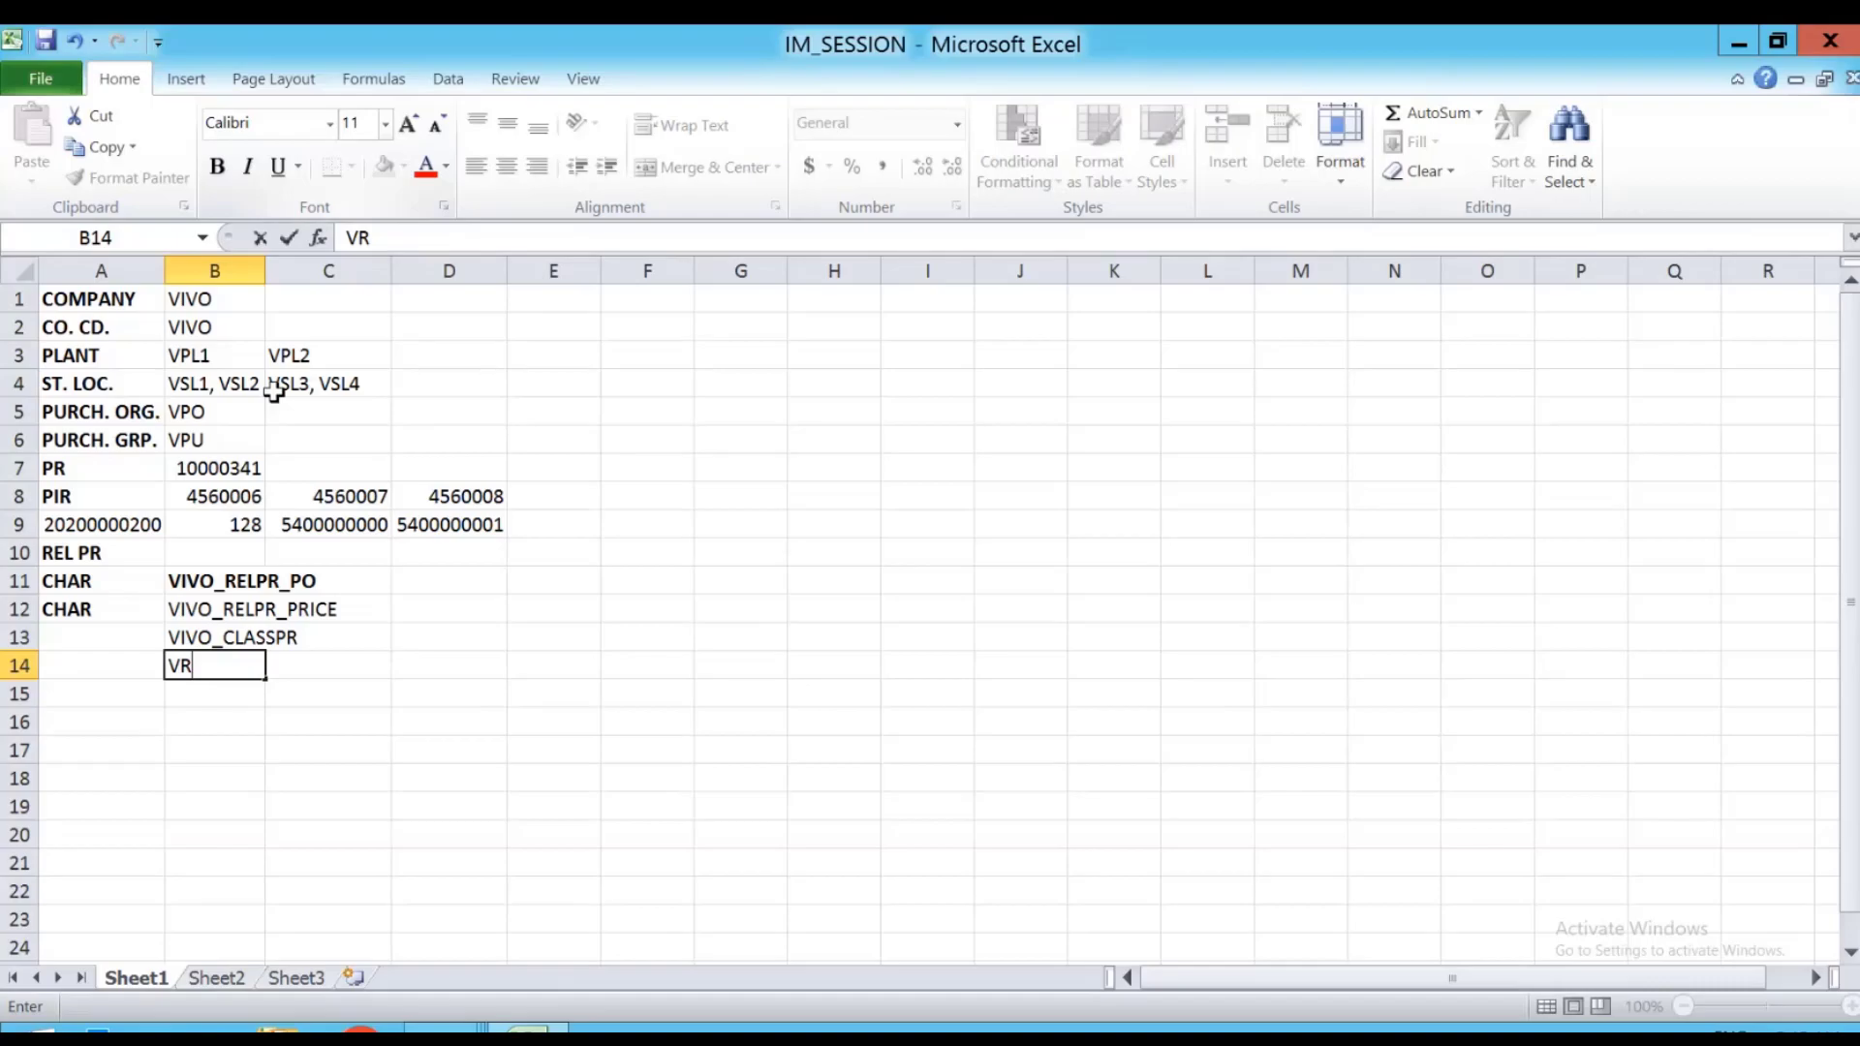
{"action": "key", "text": "alt+Tab"}
{"action": "key", "text": "BackSpace"}
{"action": "key", "text": "BackSpace"}
{"action": "key", "text": "BackSpace"}
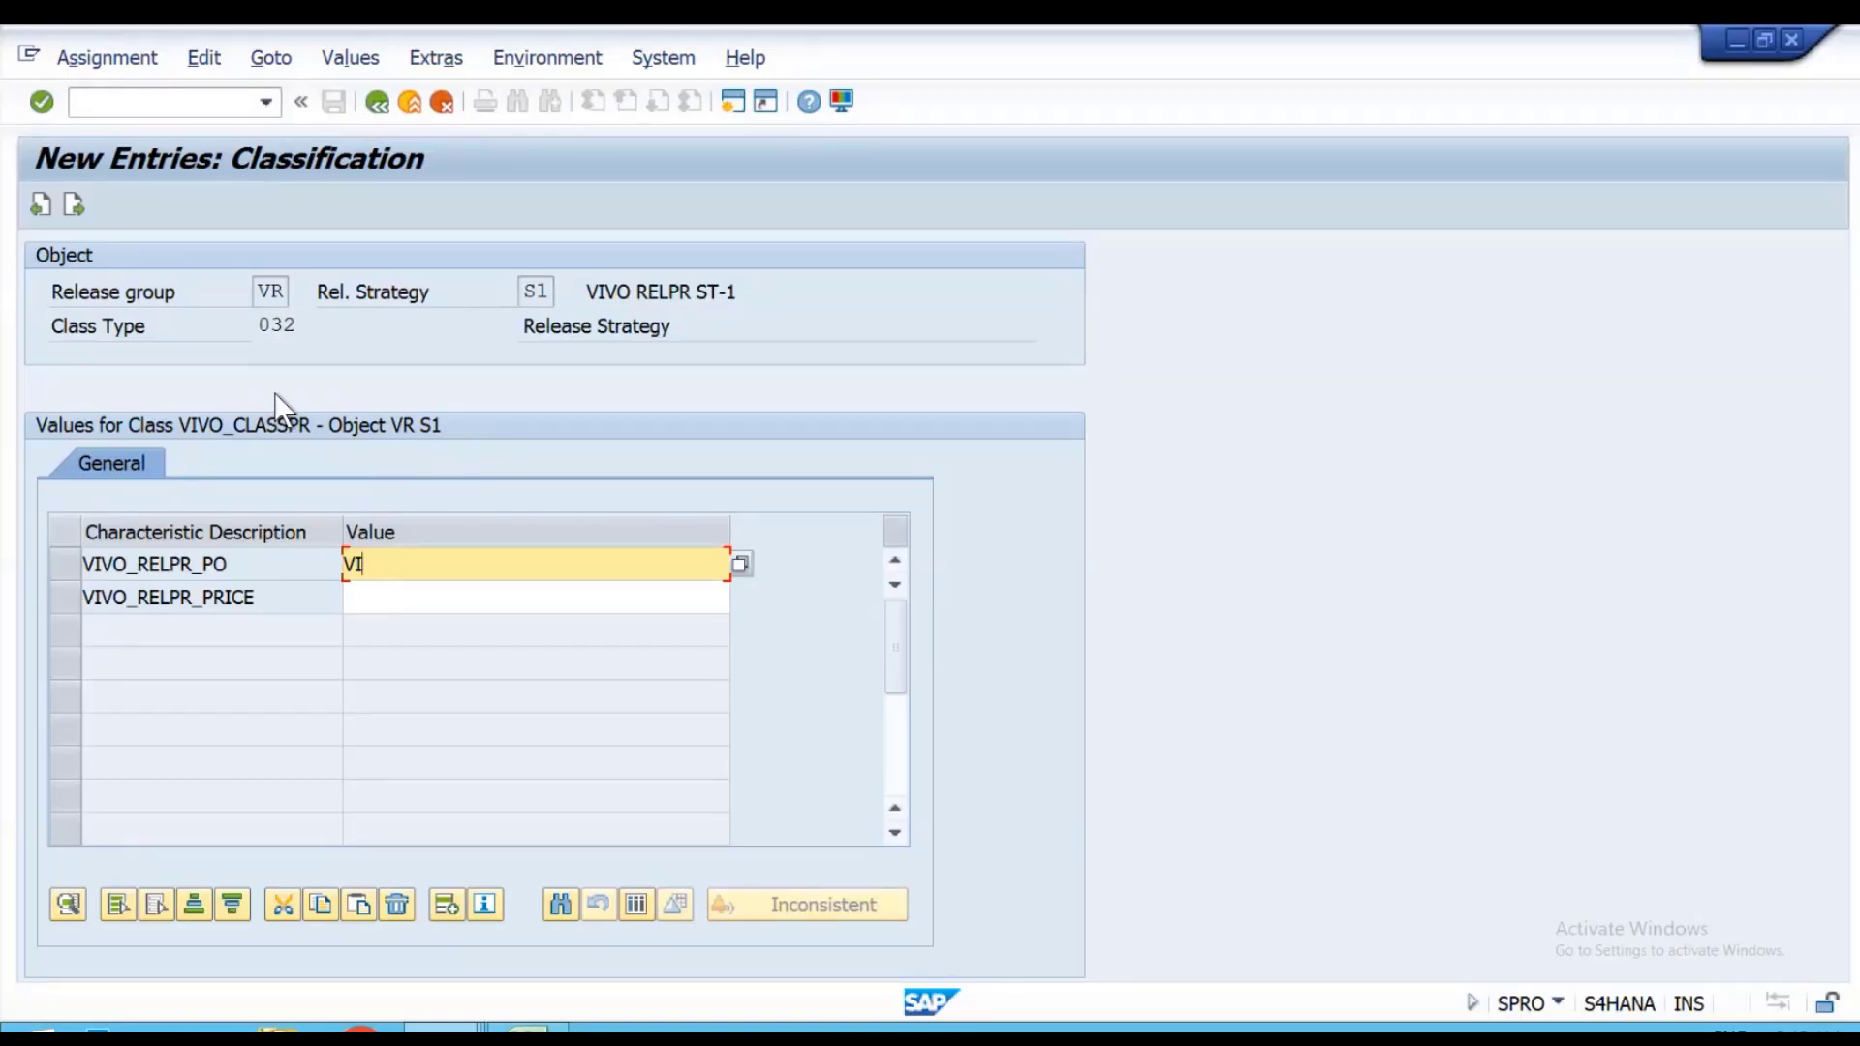
{"action": "type", "text": "PO"}
{"action": "key", "text": "Return"}
Set the VIVO_RELPR_PRICE characteristic of strategy S1 to the range 0 - 10000 USD.
{"action": "left_click", "coordinate": [494, 601]}
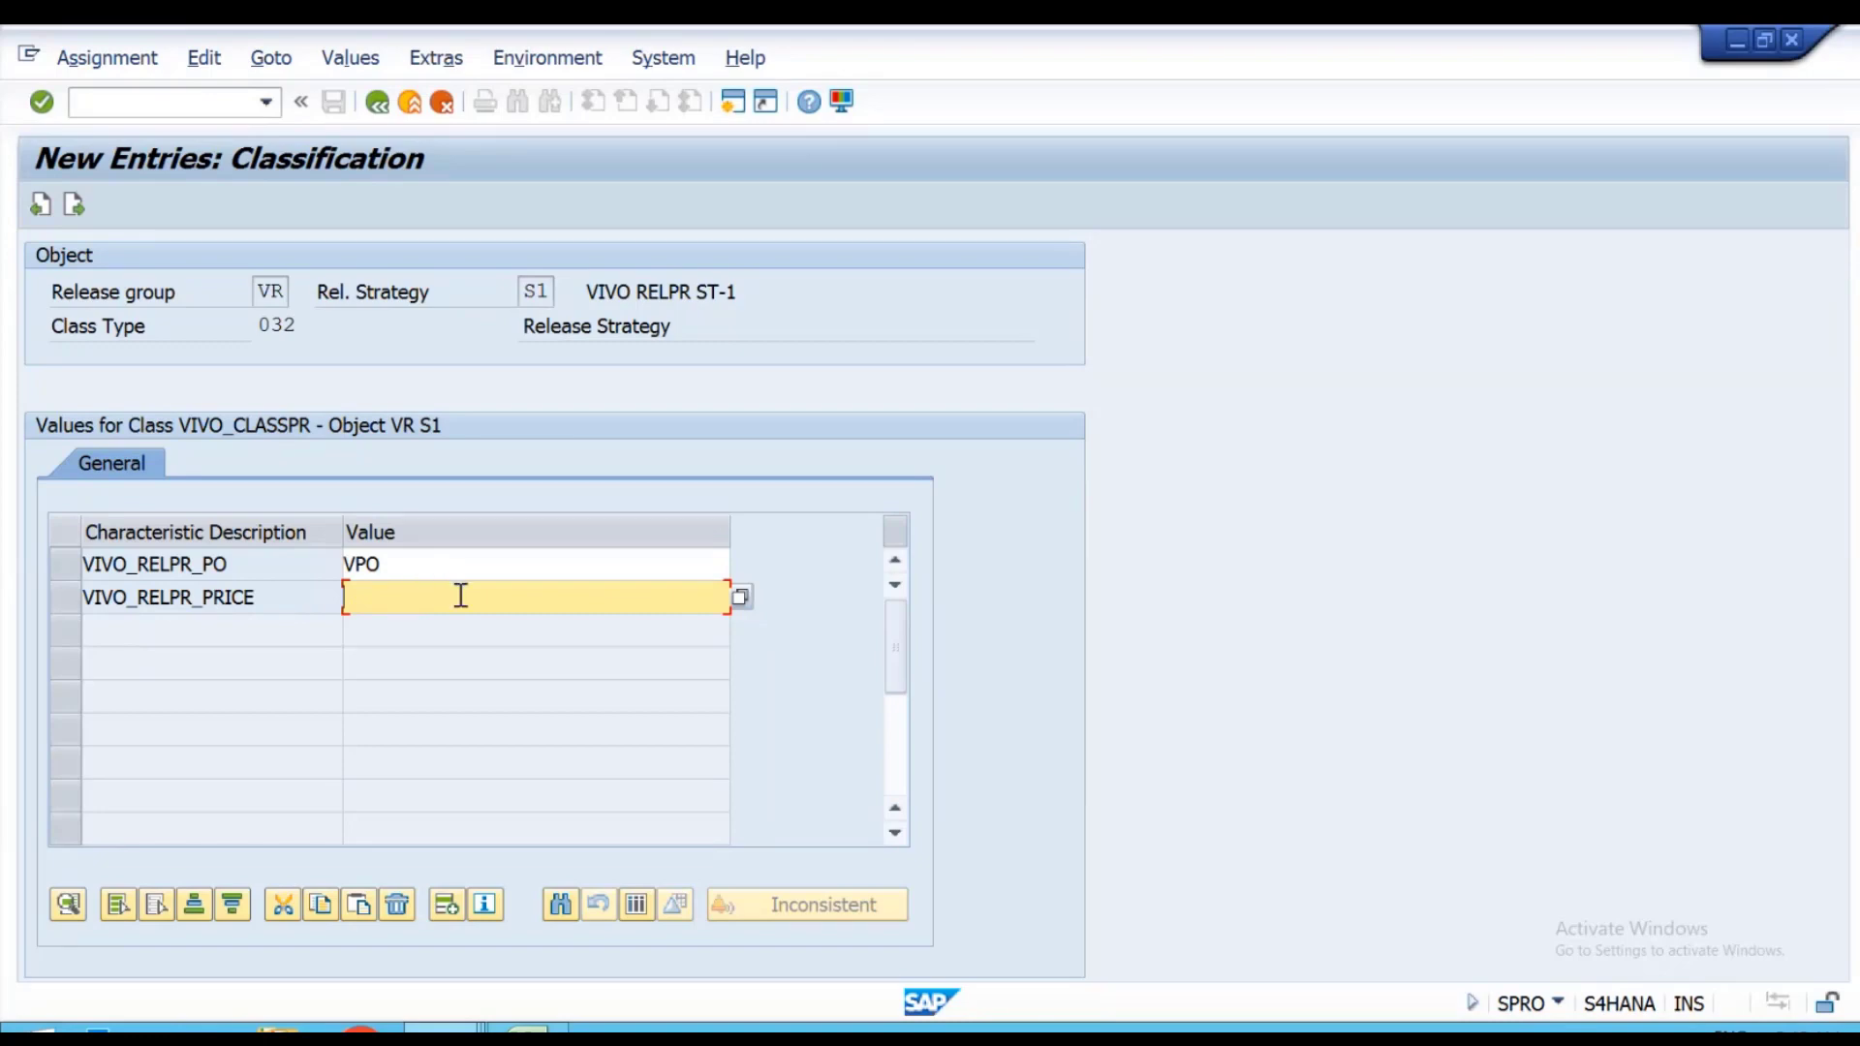
{"action": "type", "text": "0"}
{"action": "type", "text": " 1000"}
{"action": "key", "text": "BackSpace"}
{"action": "key", "text": "BackSpace"}
{"action": "key", "text": "BackSpace"}
{"action": "key", "text": "BackSpace"}
{"action": "type", "text": "- 10000"}
{"action": "key", "text": "Return"}
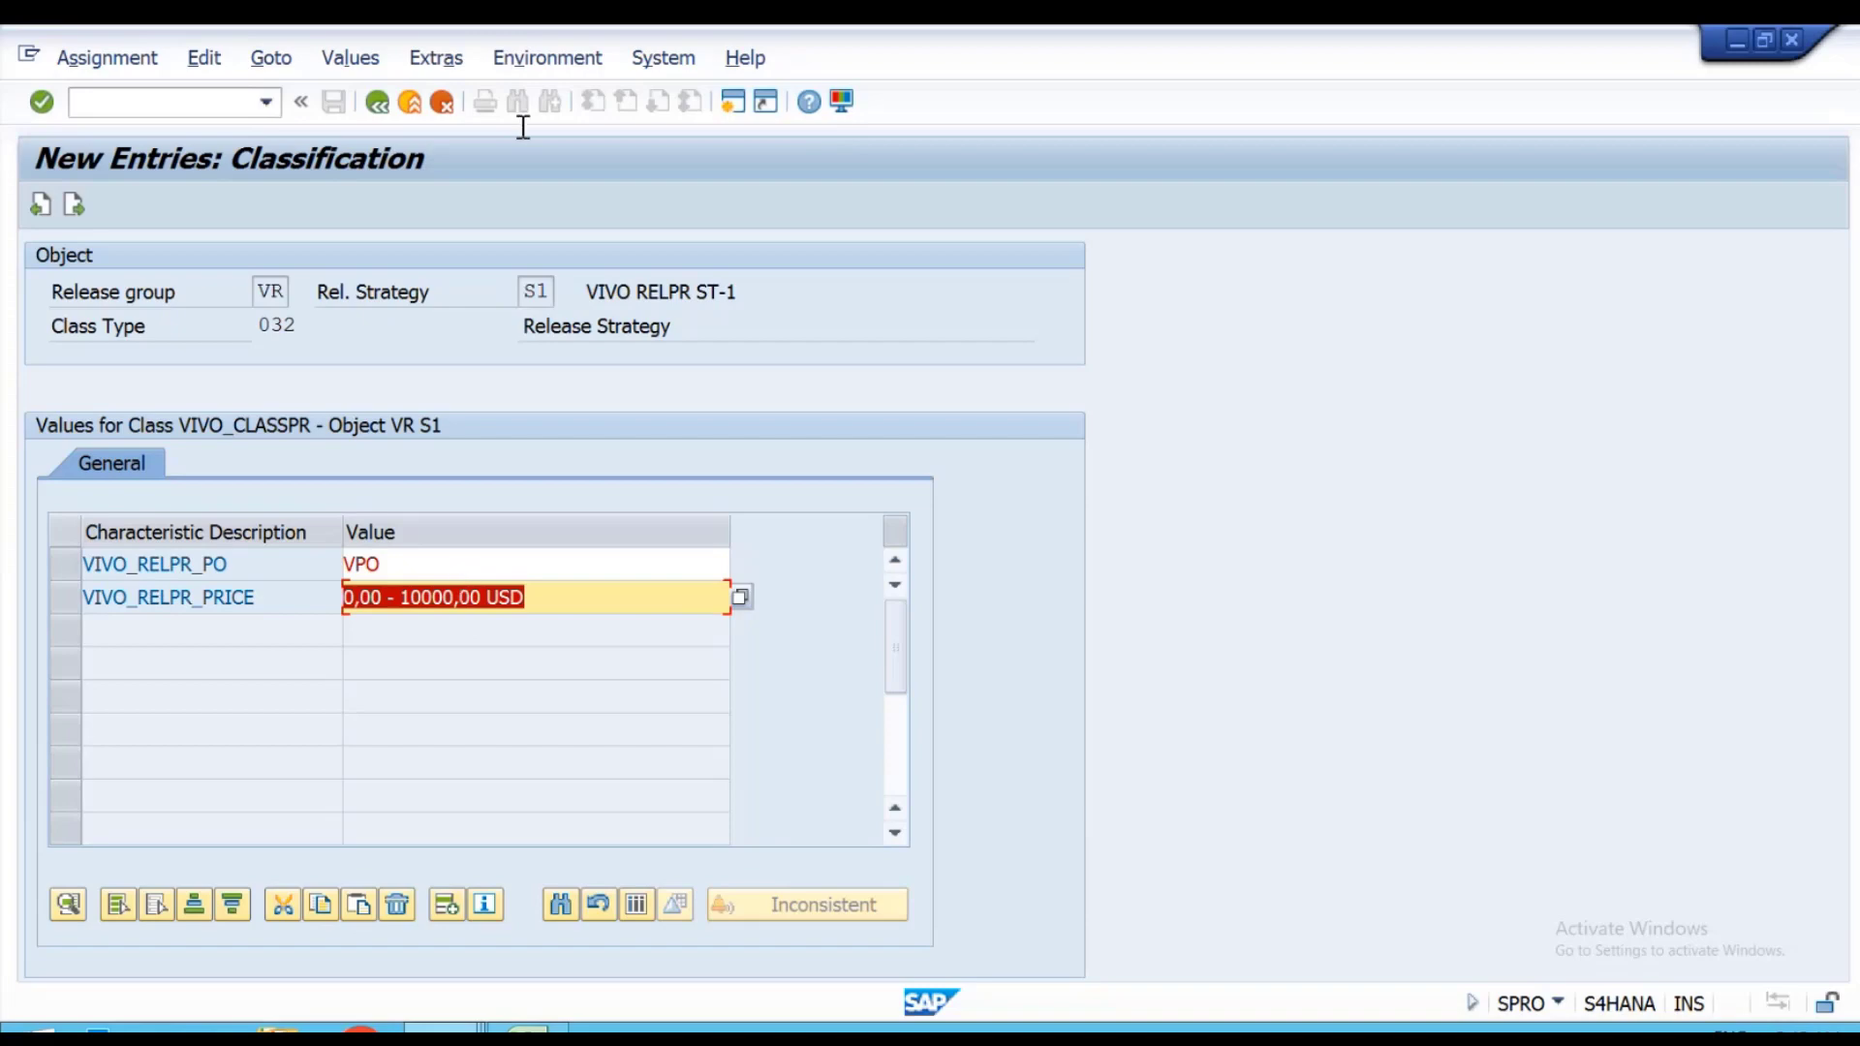
Leave the classification and save release strategy S1 in the VIVO customizing request.
{"action": "left_click", "coordinate": [377, 103]}
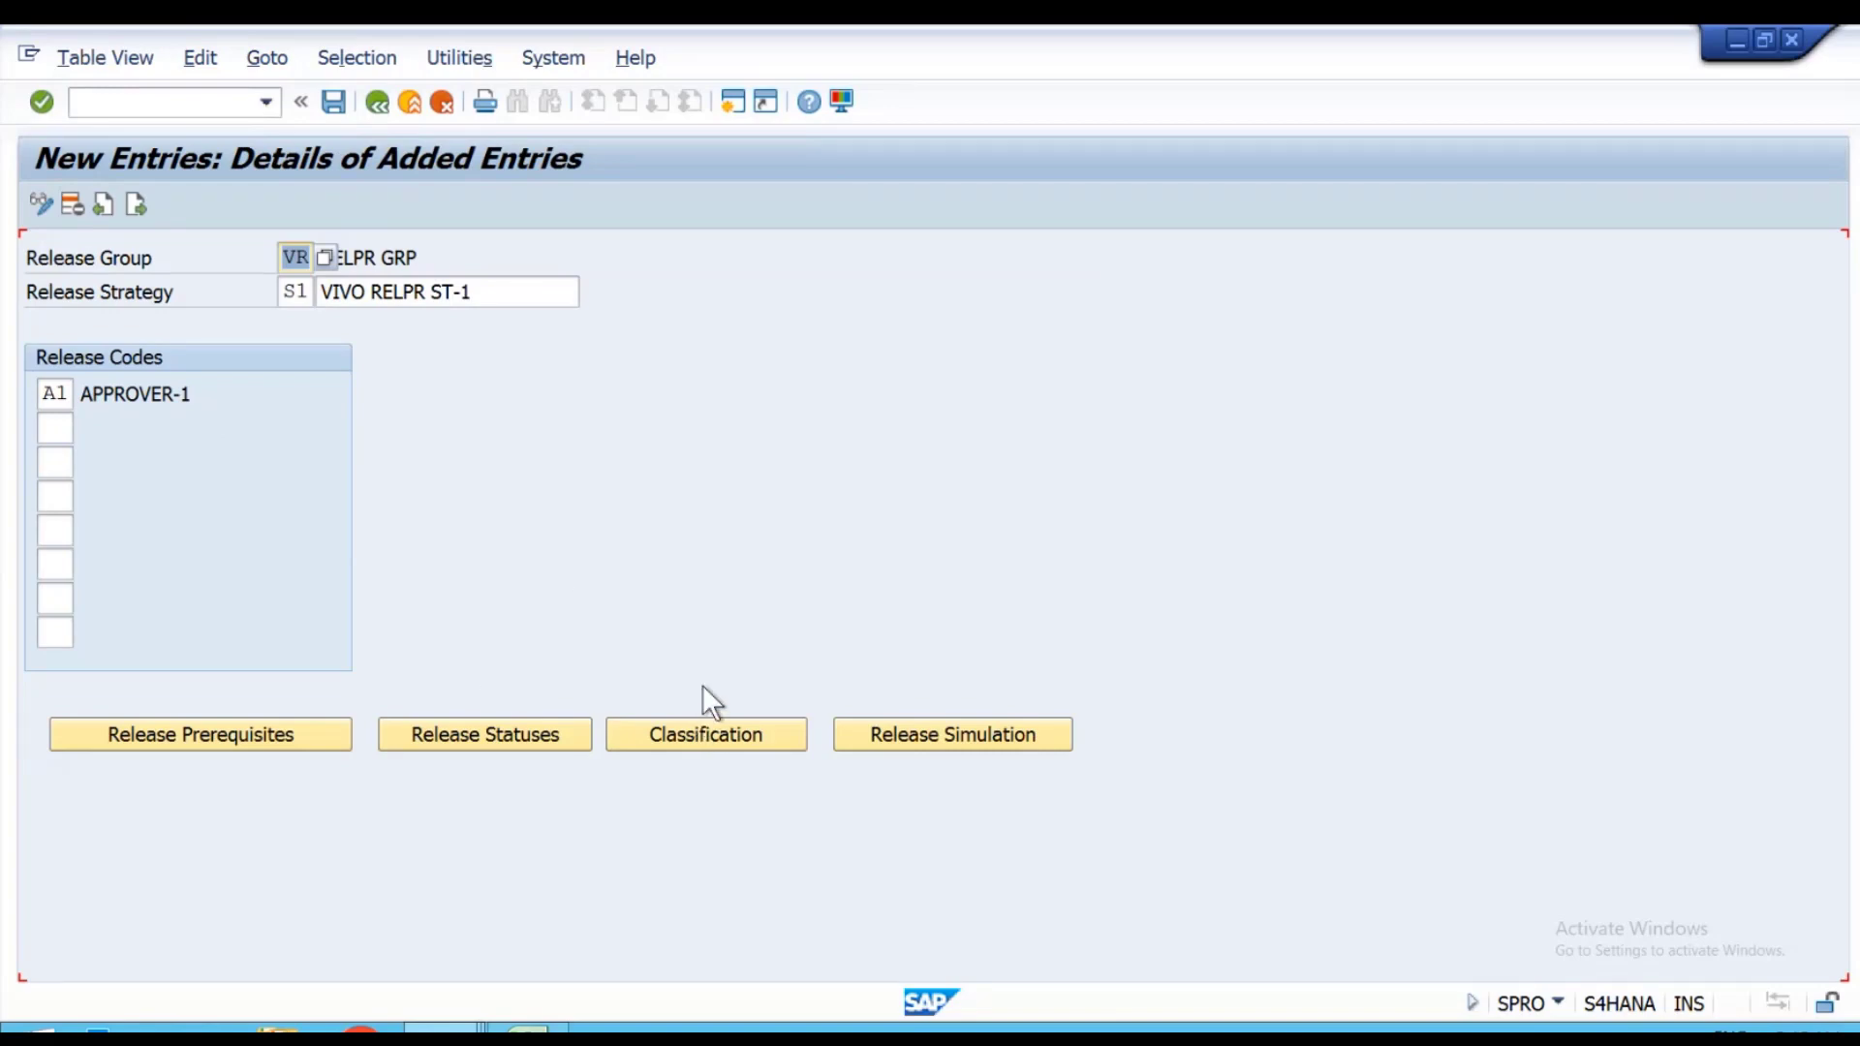
{"action": "left_click", "coordinate": [329, 112]}
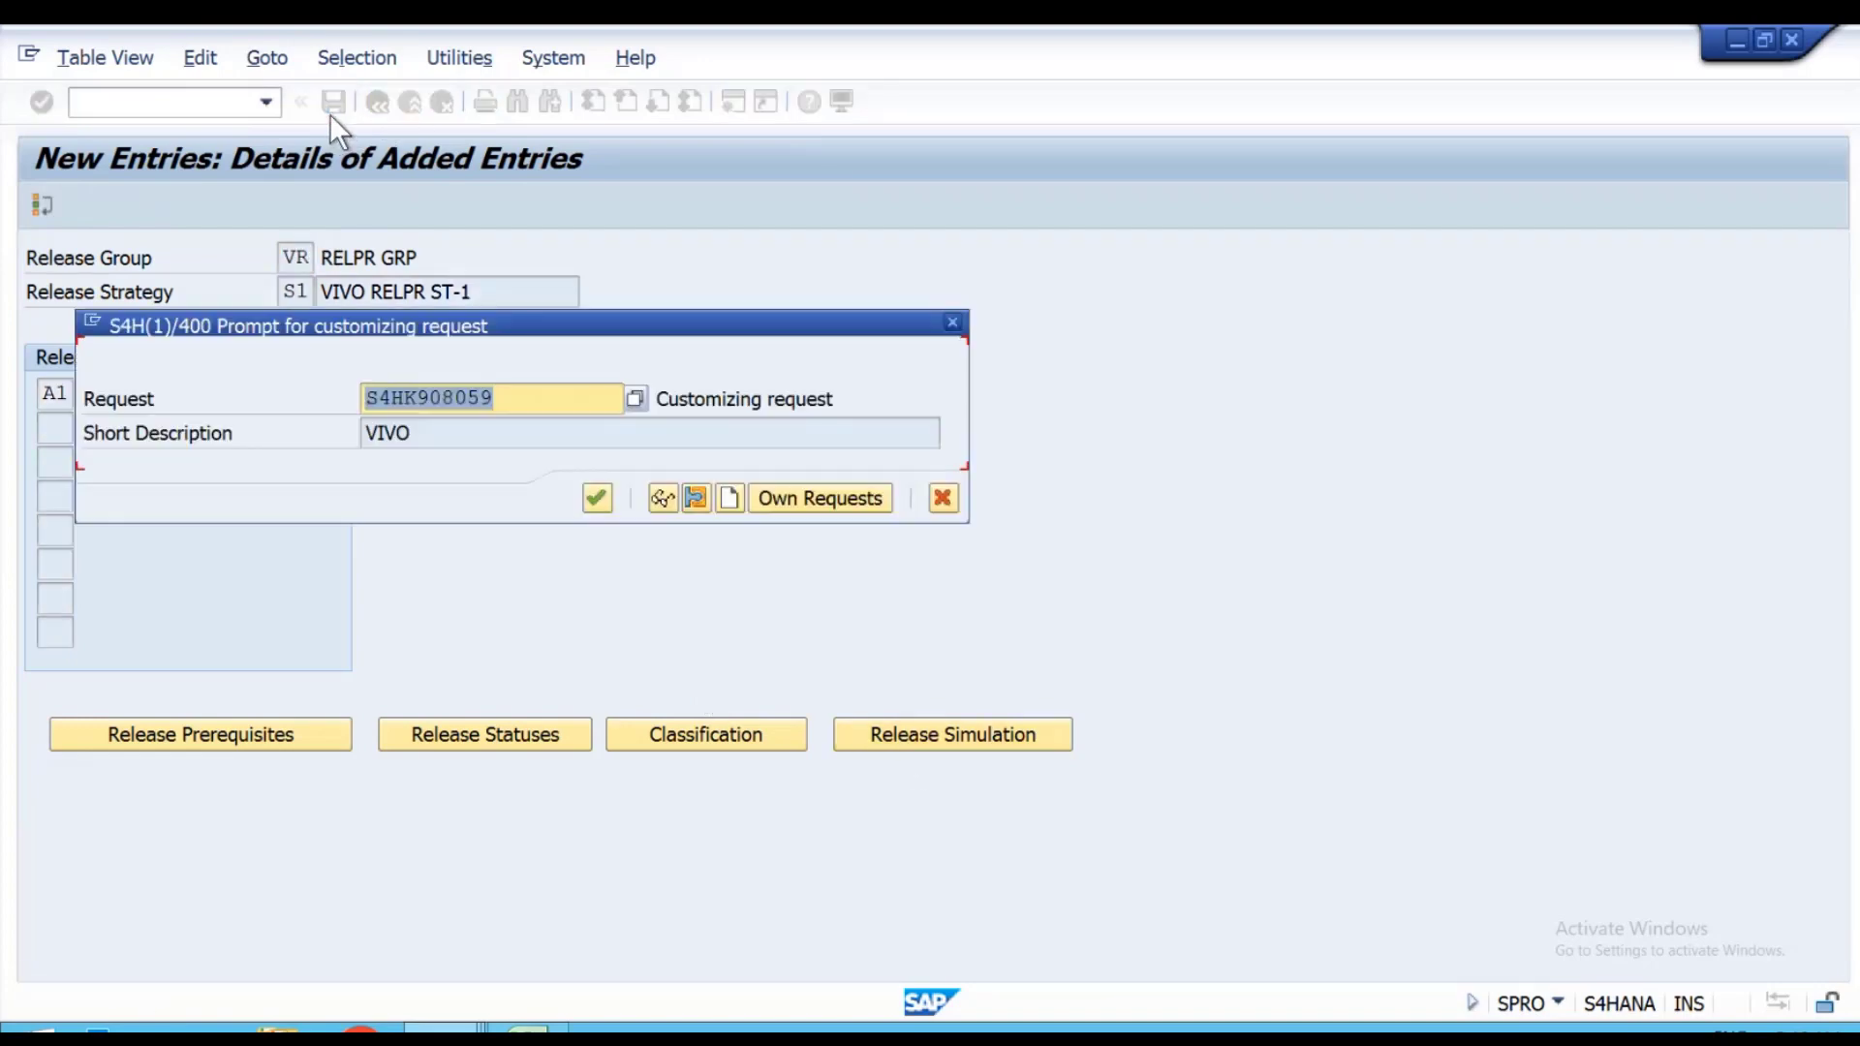
{"action": "left_click", "coordinate": [592, 503]}
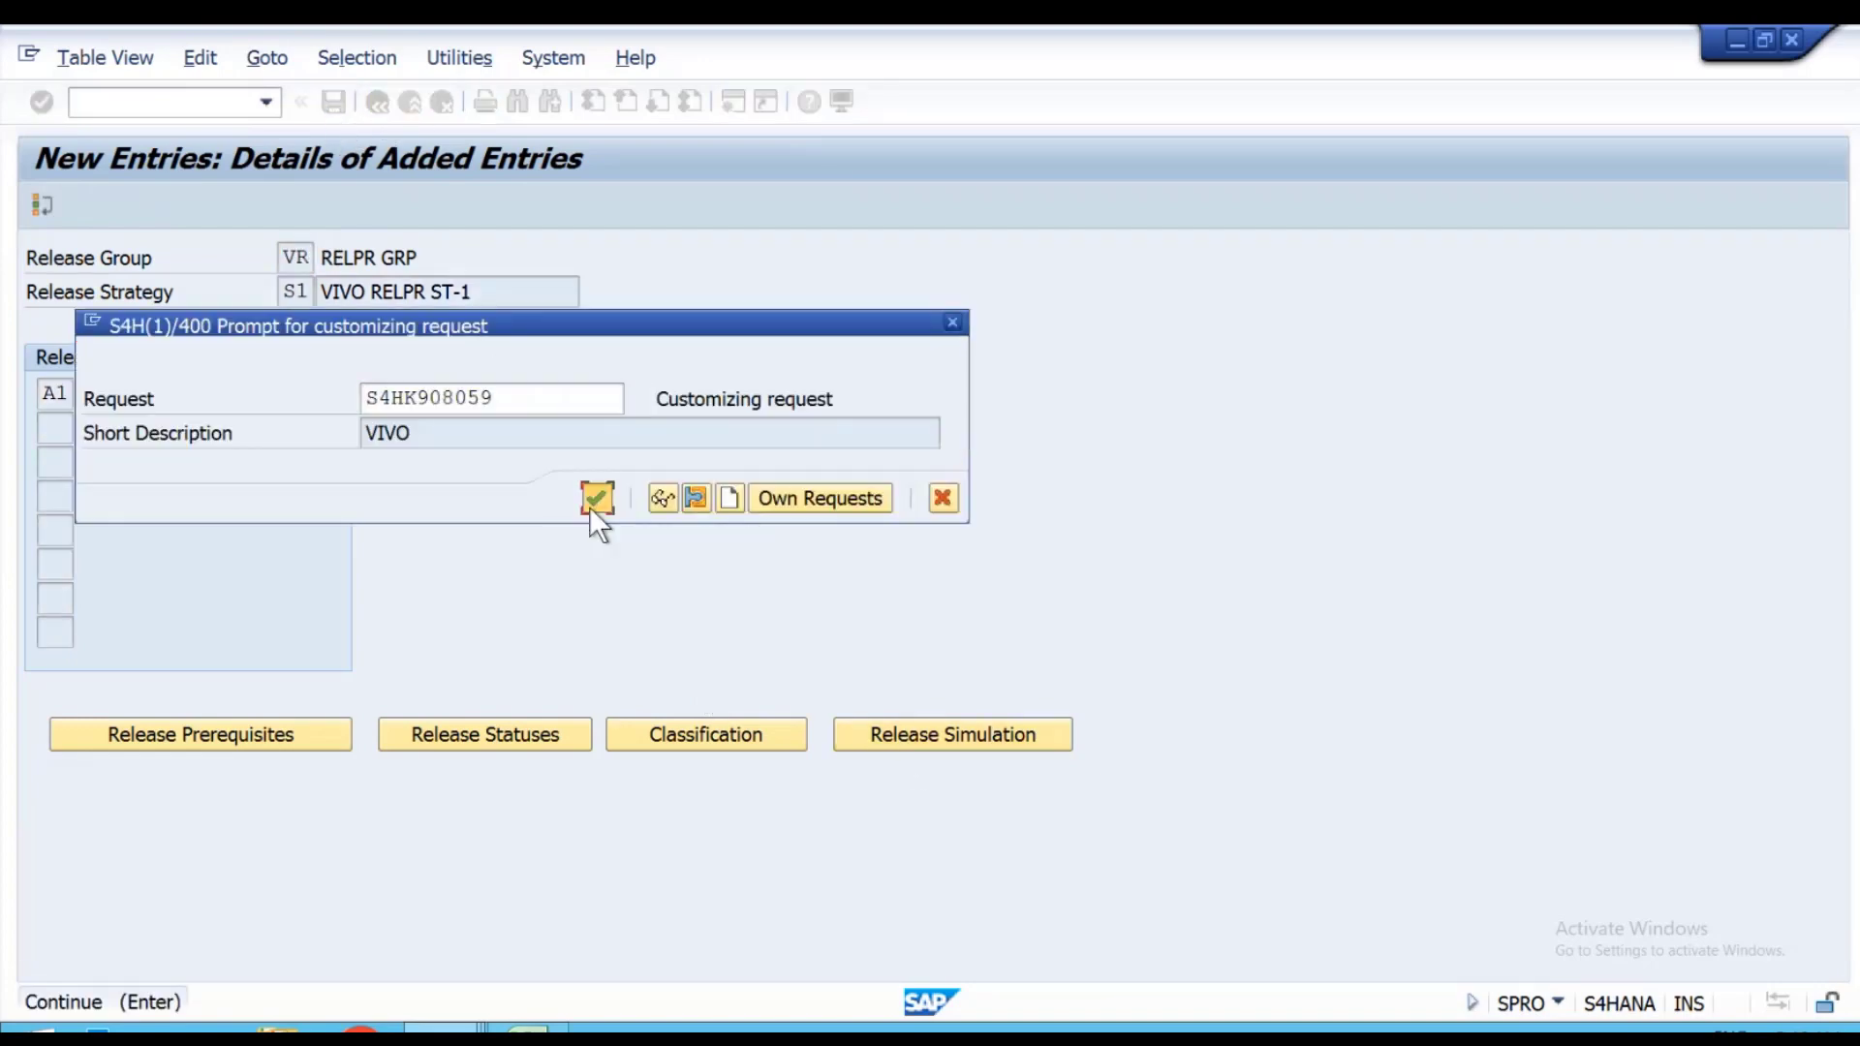
Simulate the release of strategy S1 with code A1, and close the simulation.
{"action": "left_click", "coordinate": [957, 746]}
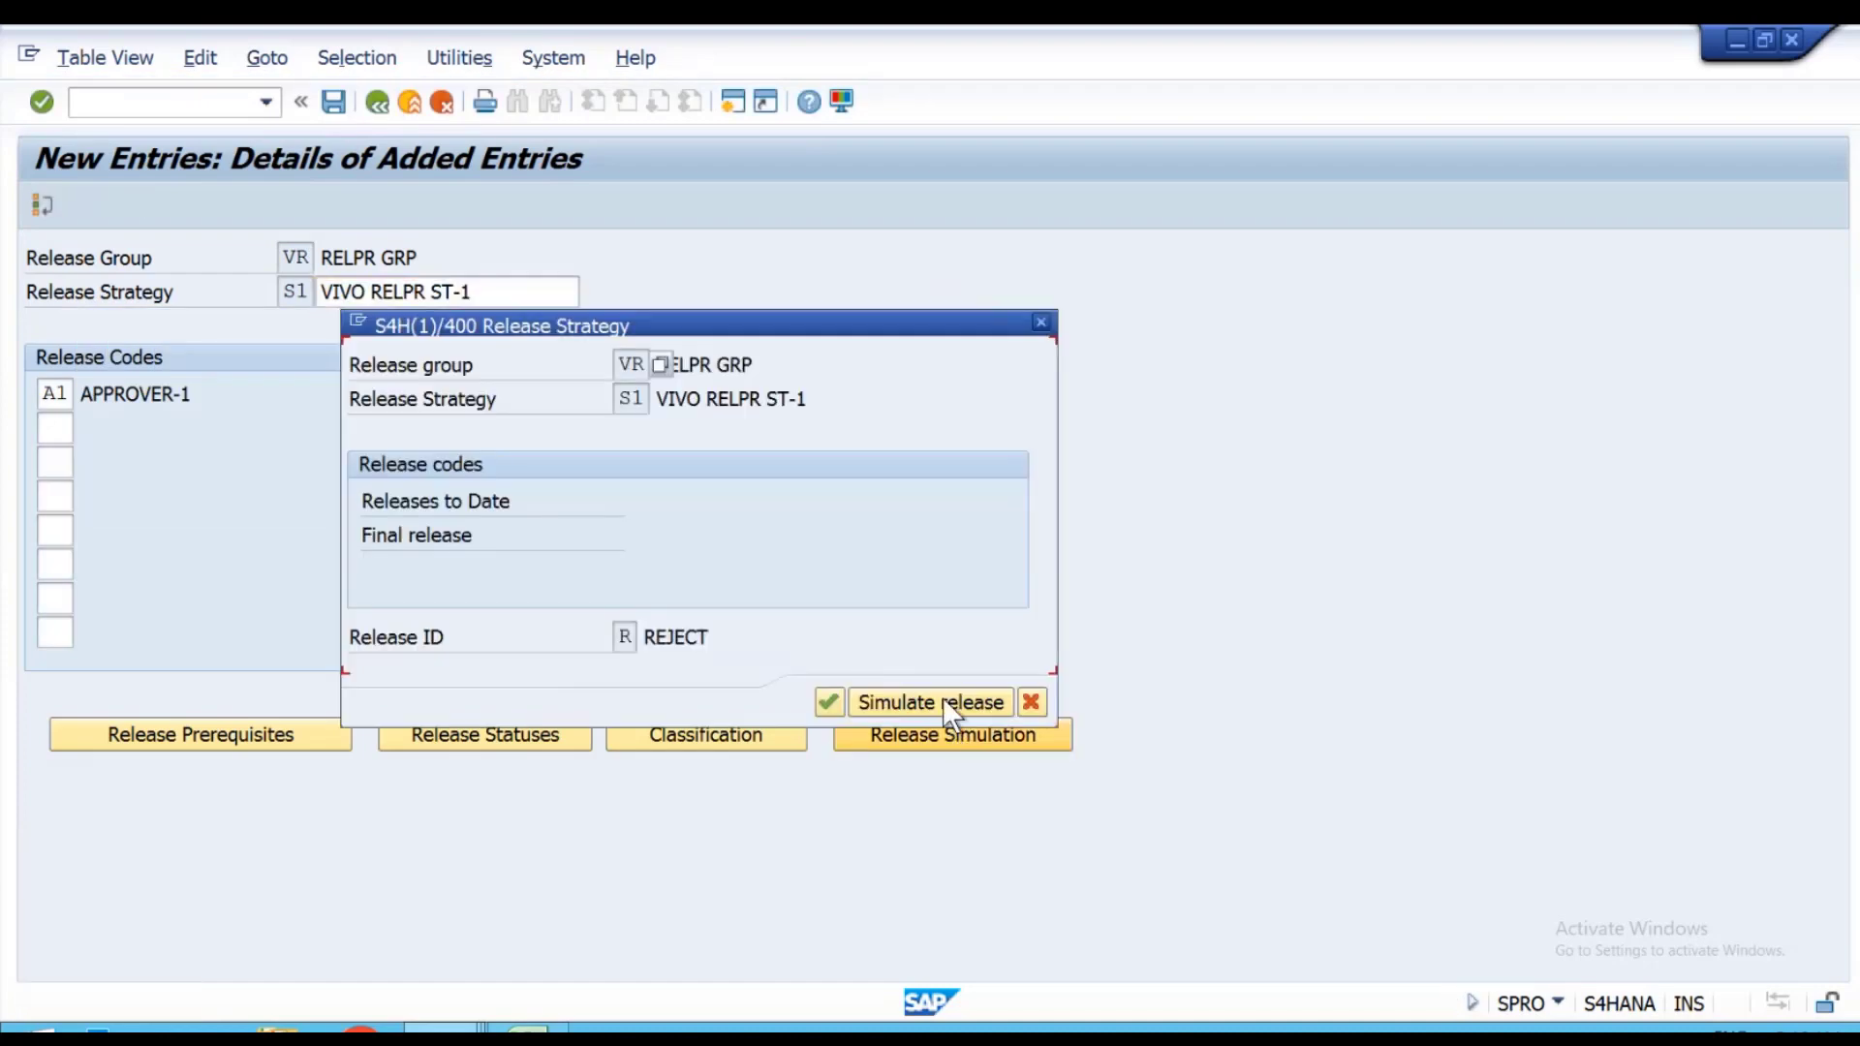
{"action": "left_click", "coordinate": [939, 695]}
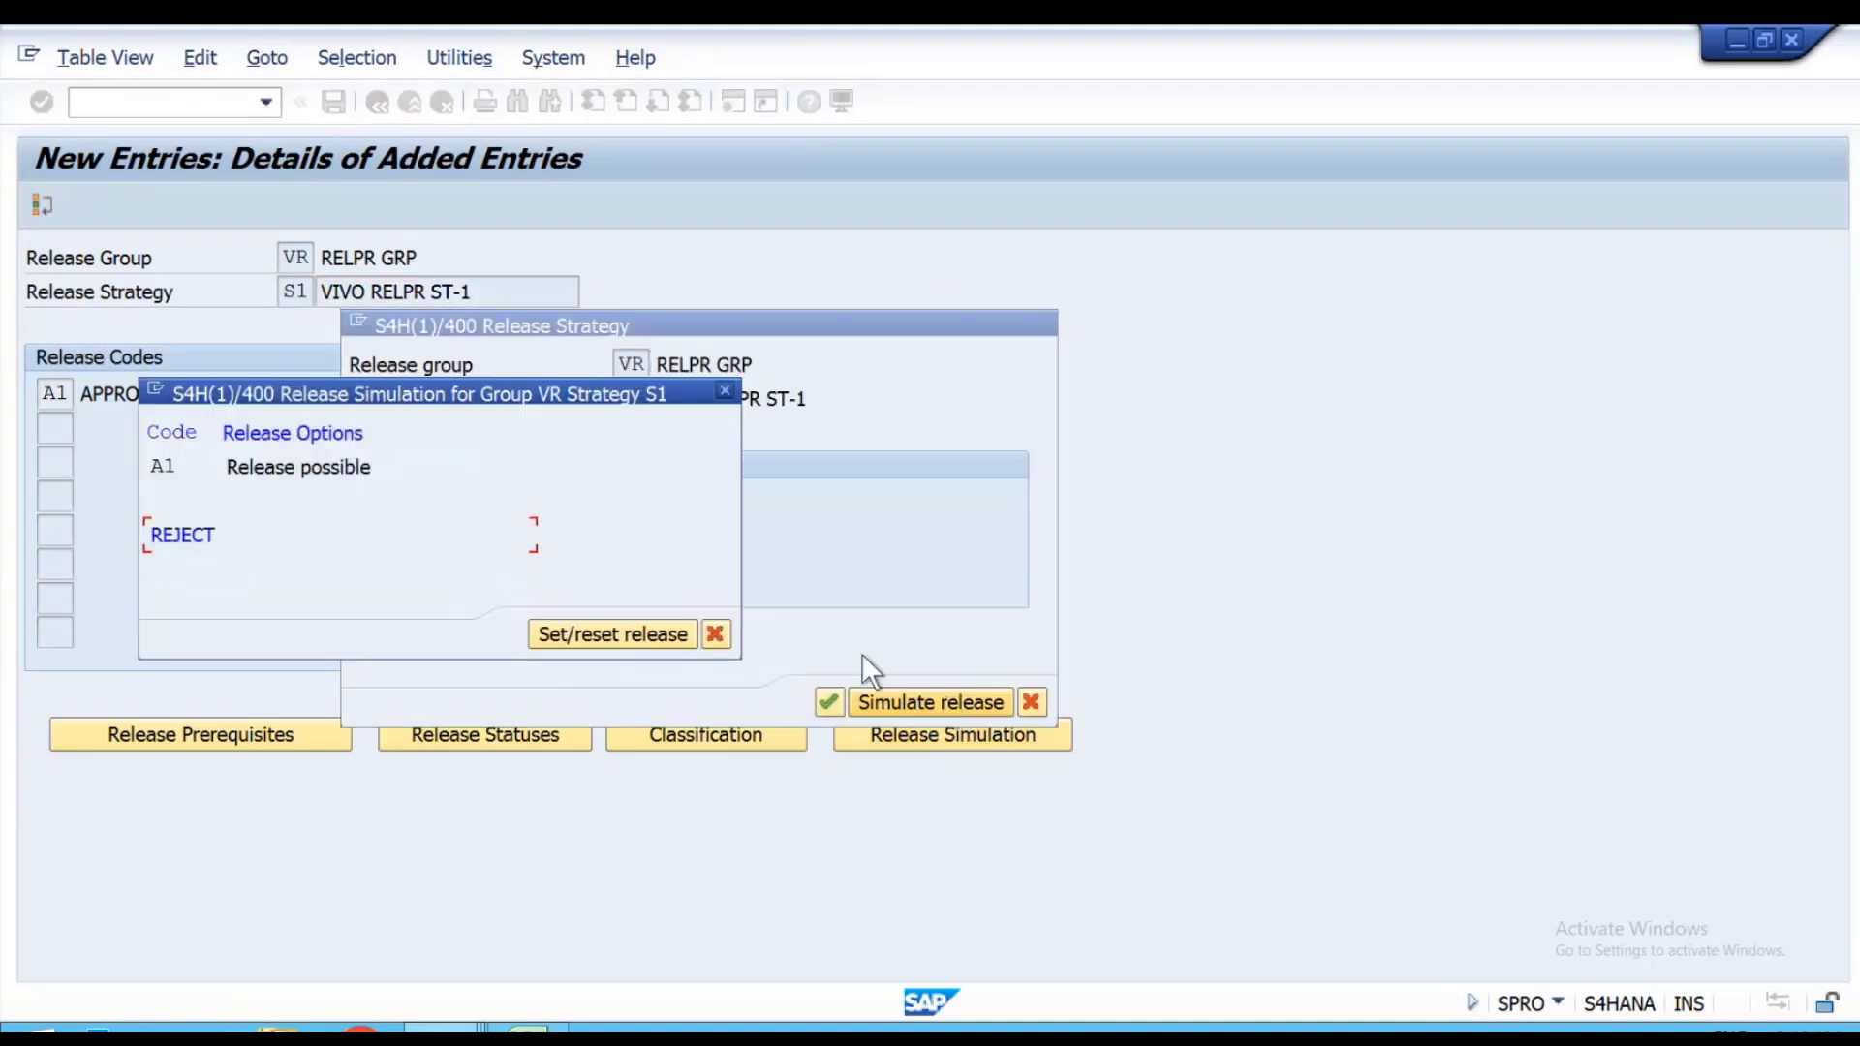
{"action": "double_click", "coordinate": [344, 467]}
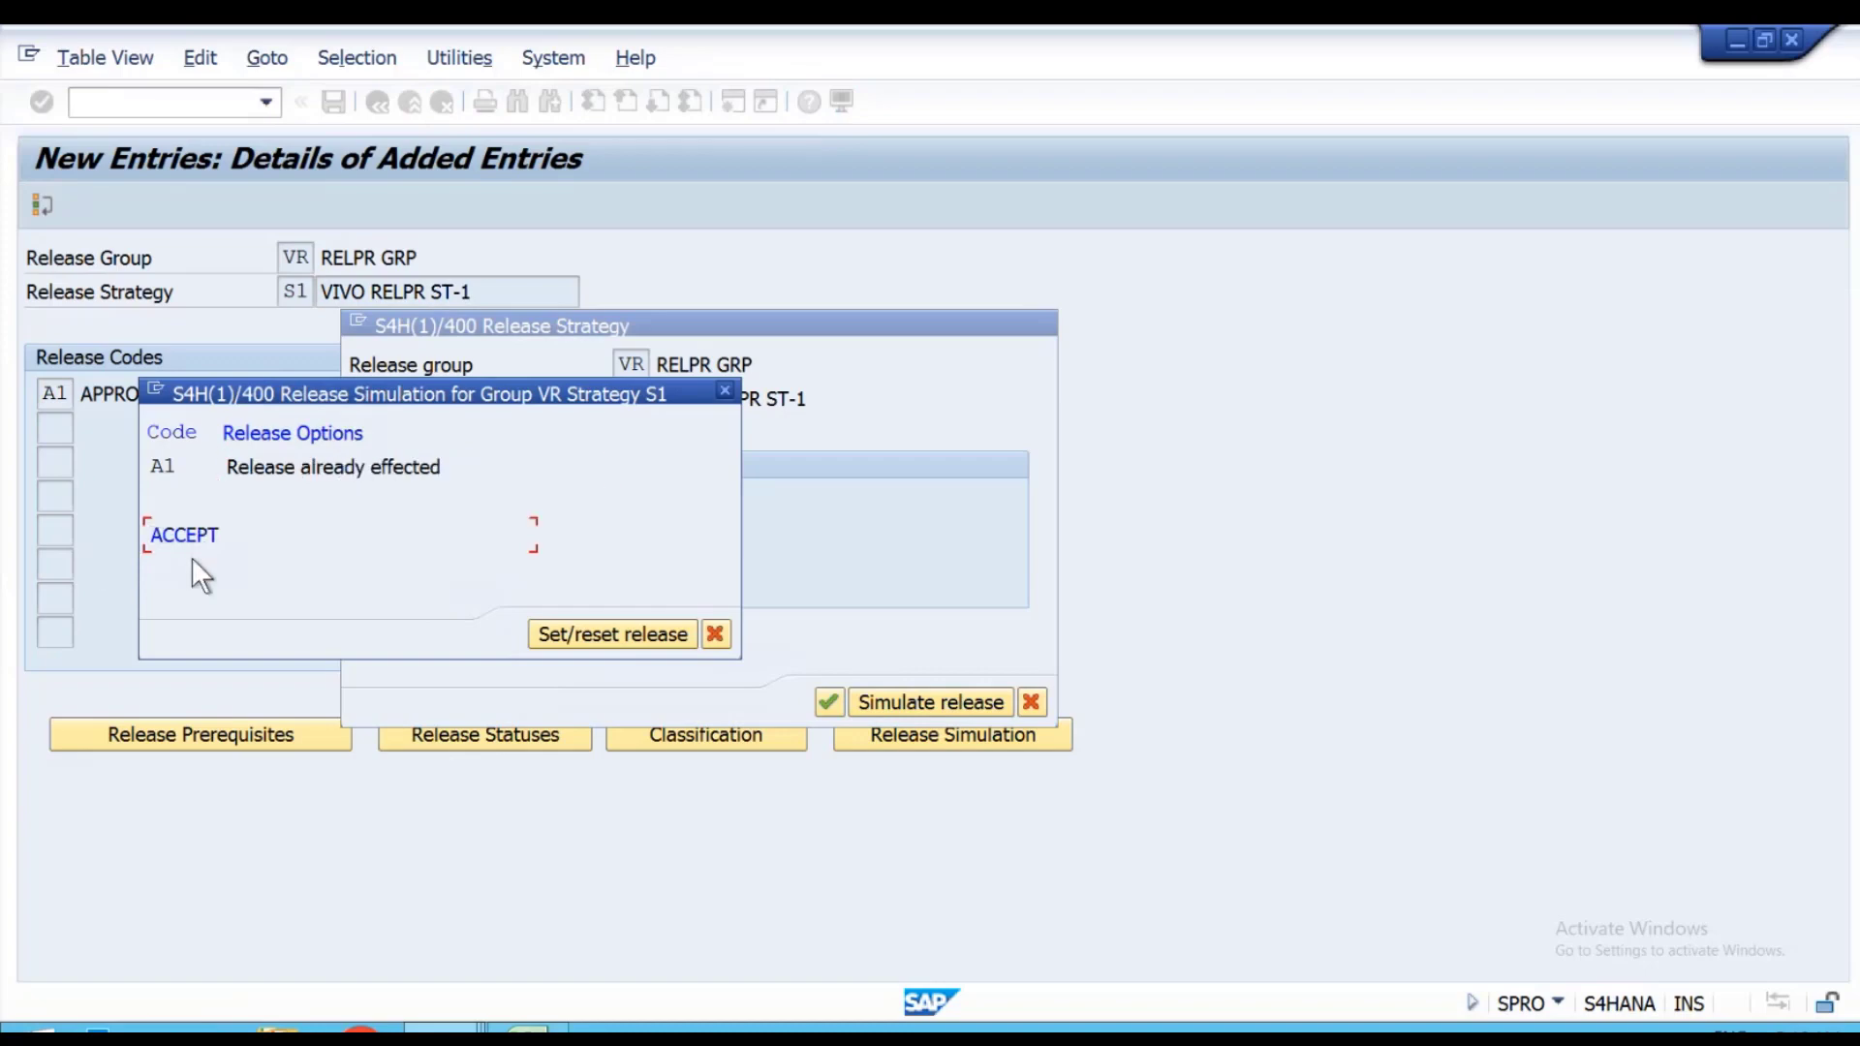
{"action": "left_click", "coordinate": [715, 634]}
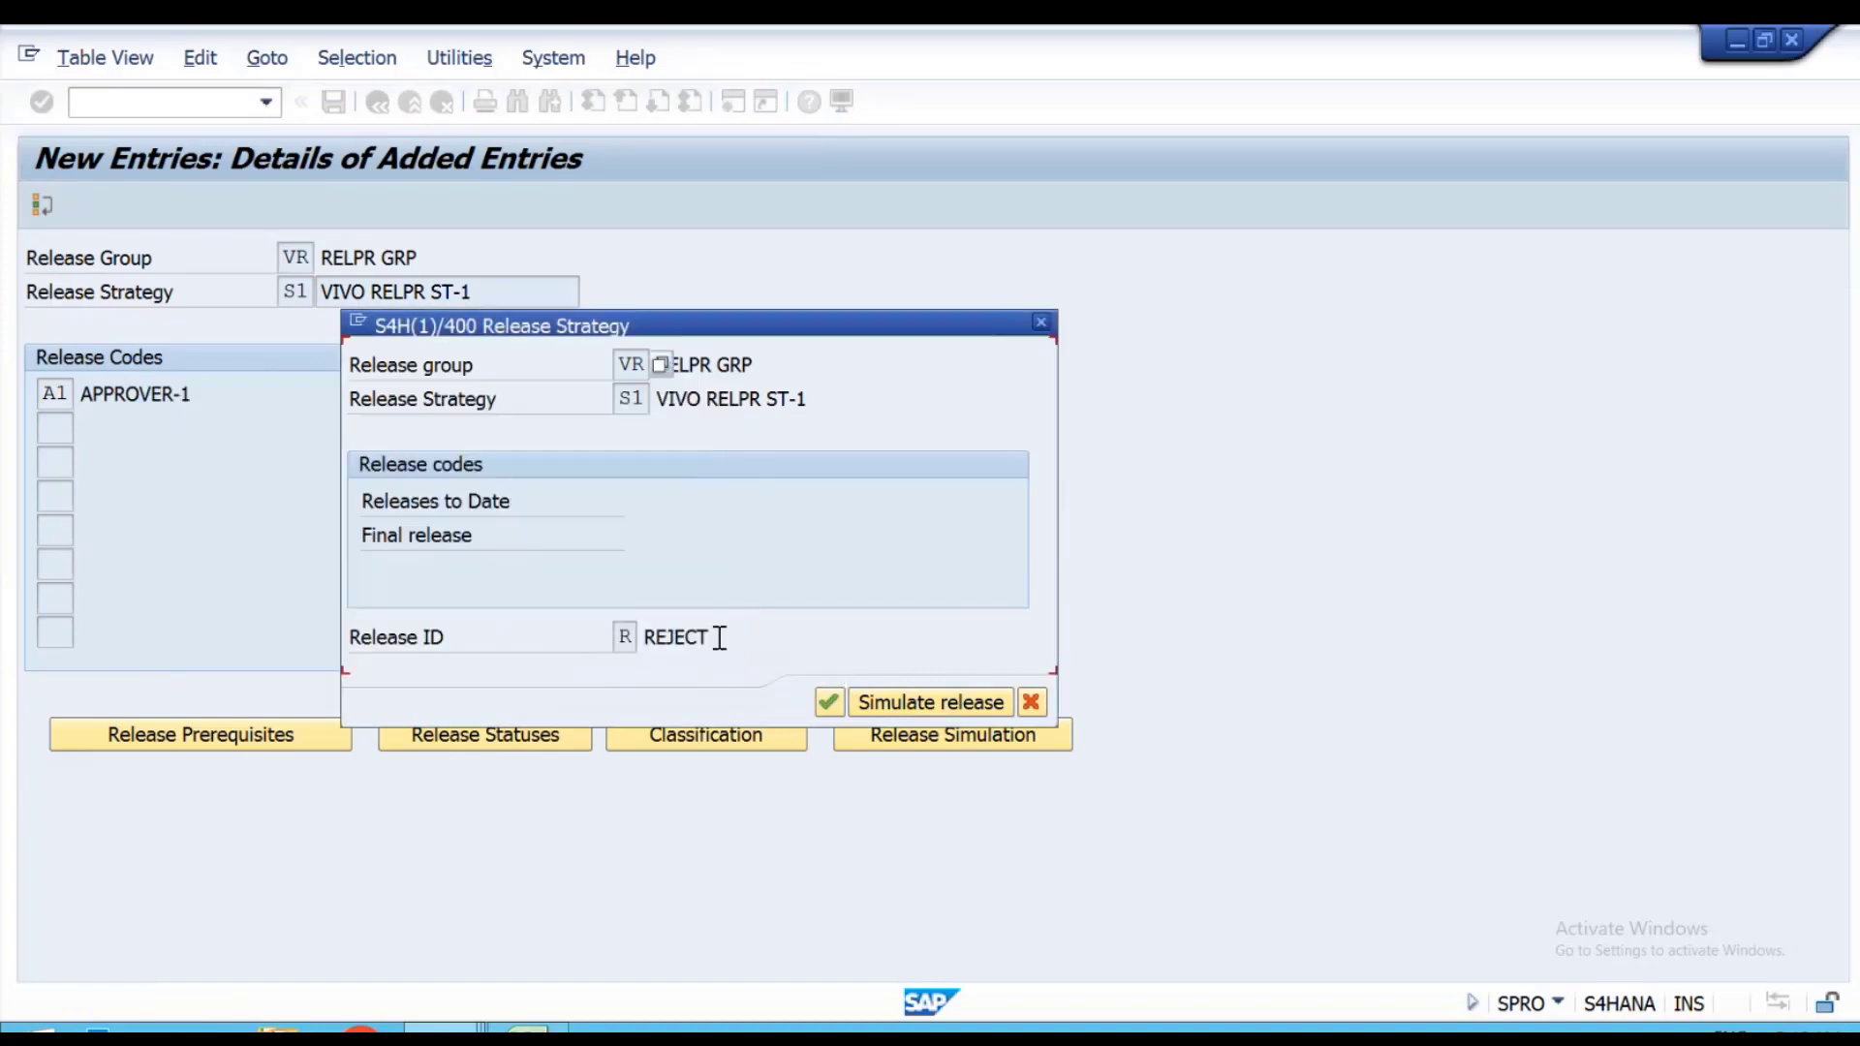
{"action": "left_click", "coordinate": [829, 705]}
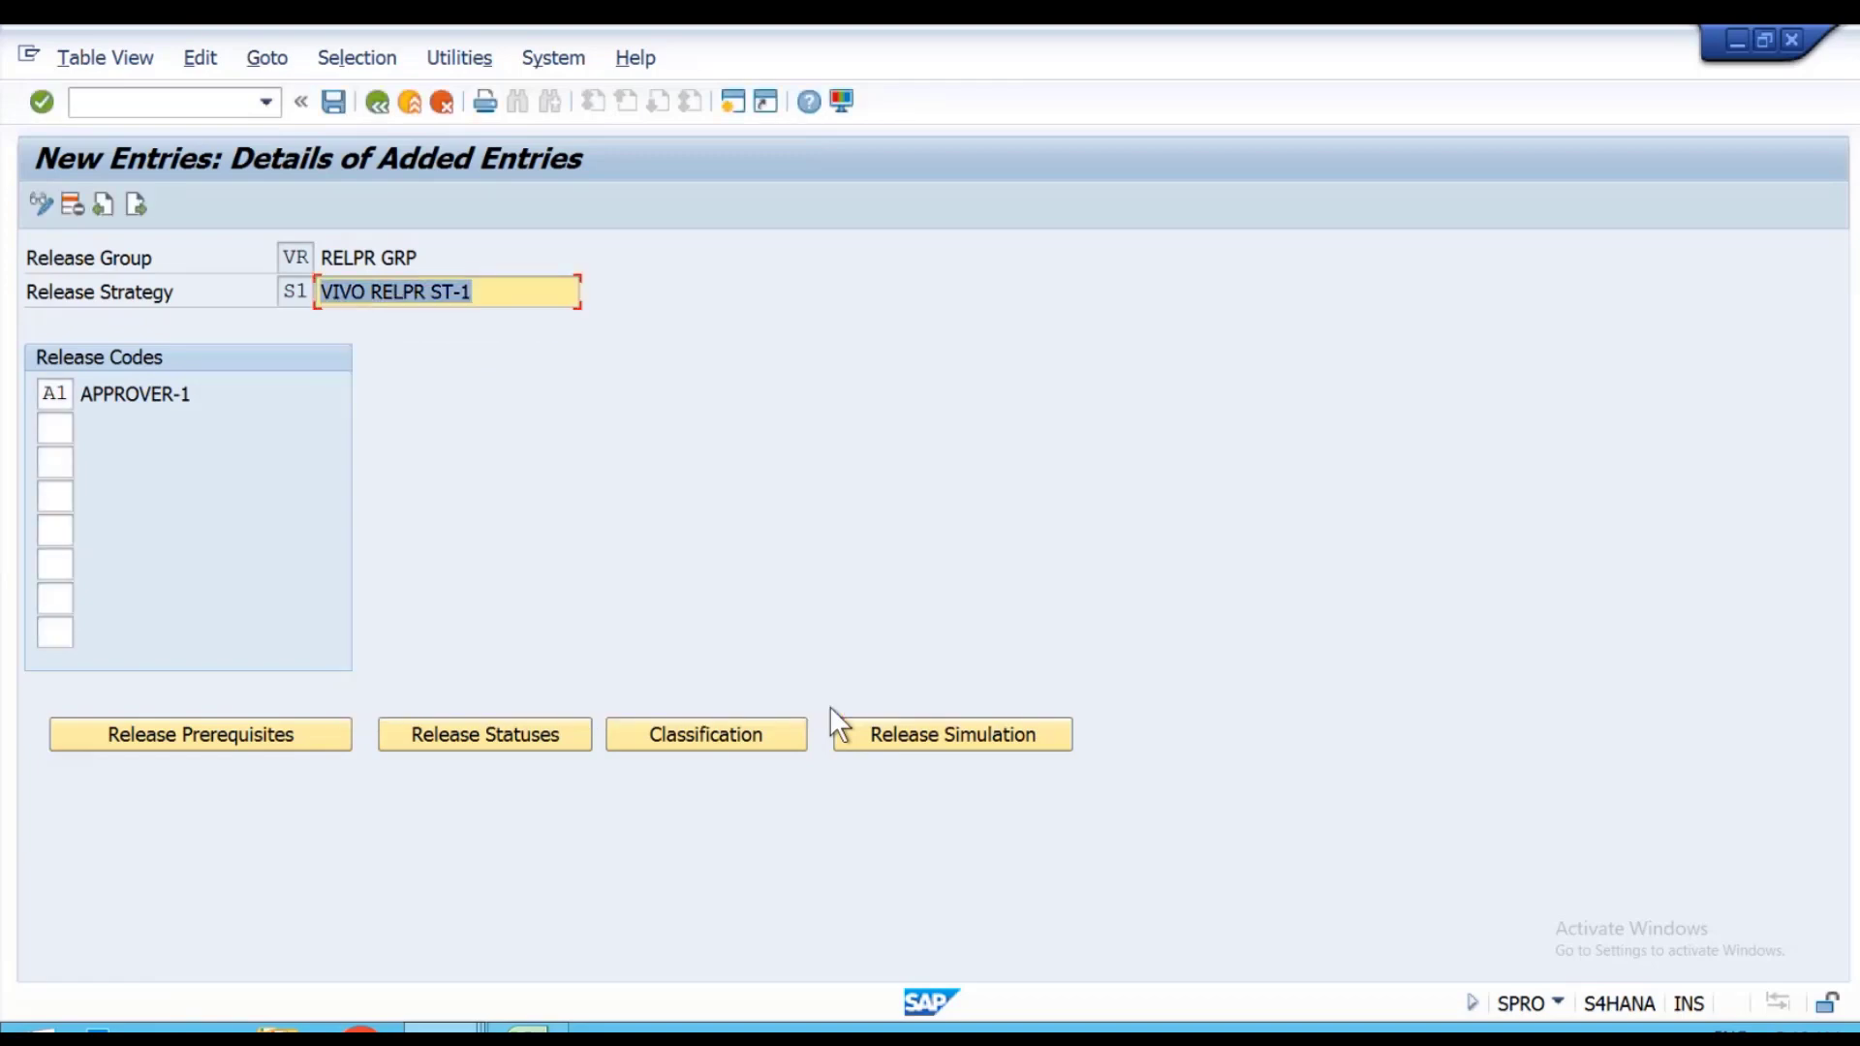
Save strategy S1 again and return to the Release Strategies overview.
{"action": "left_click", "coordinate": [336, 101]}
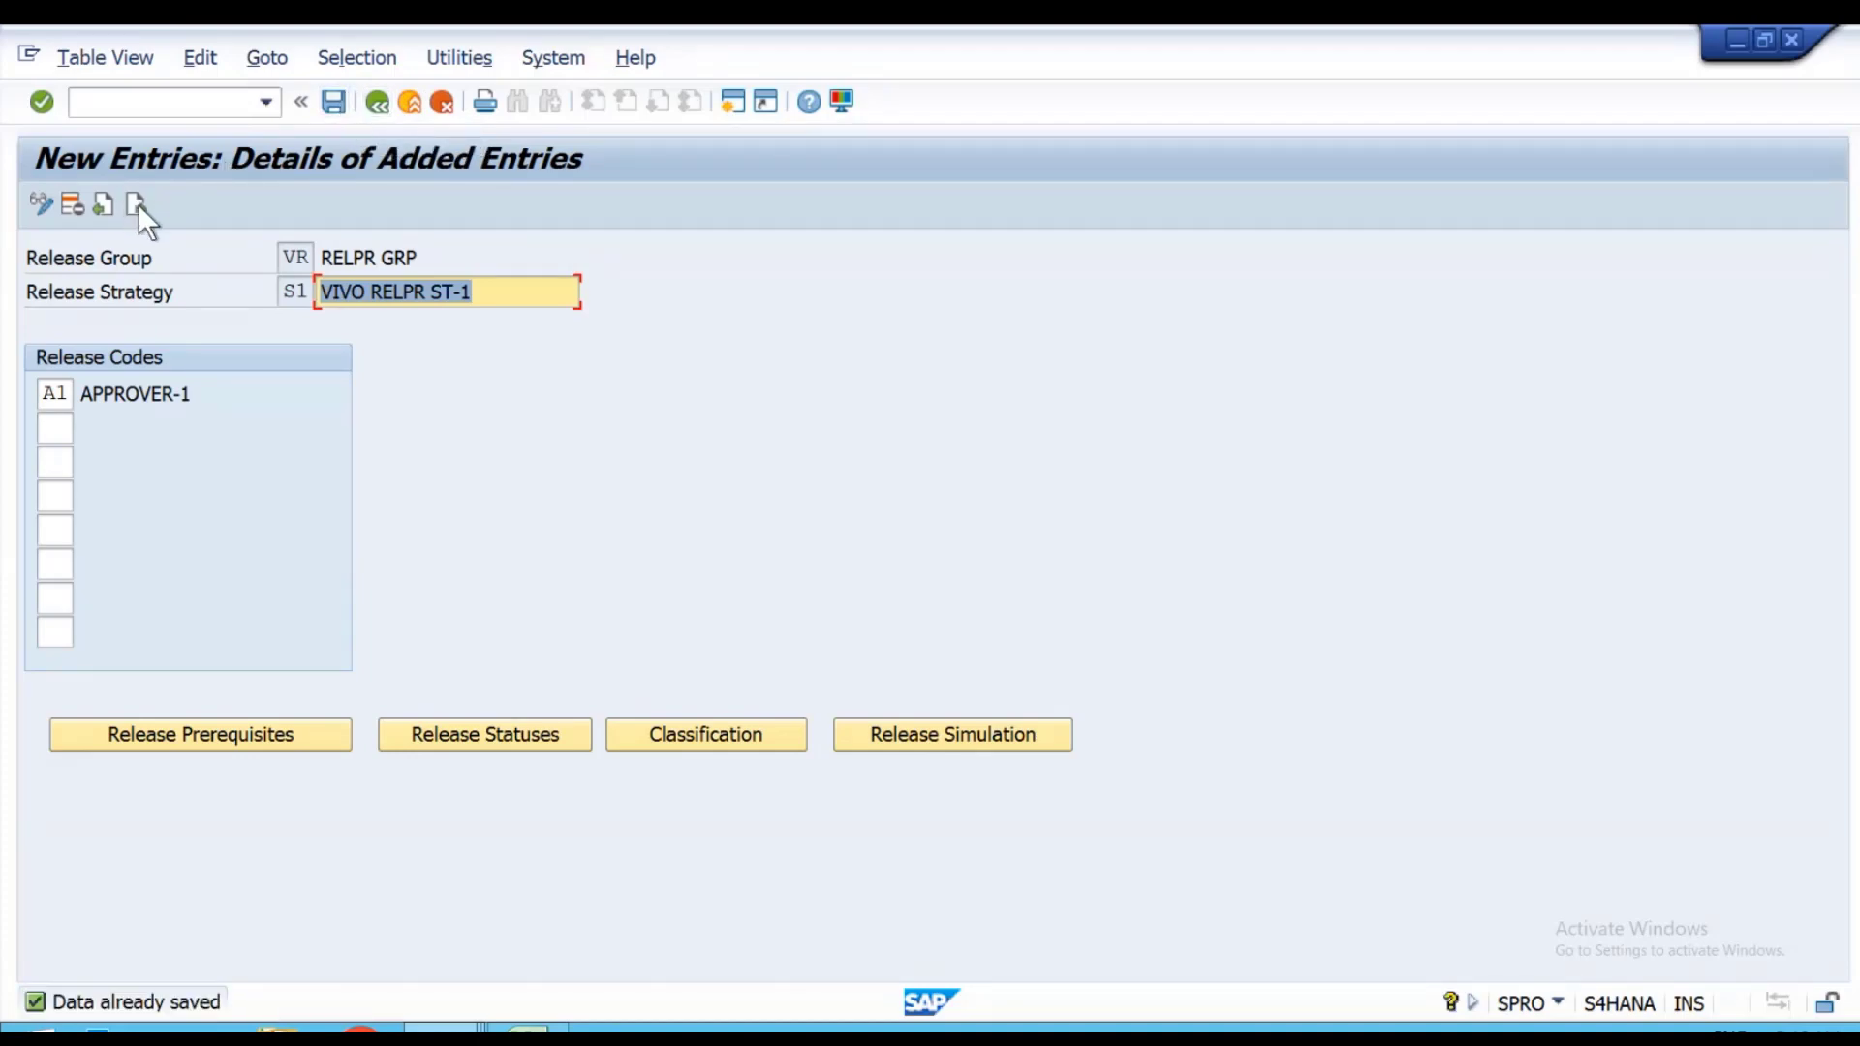
{"action": "left_click", "coordinate": [378, 103]}
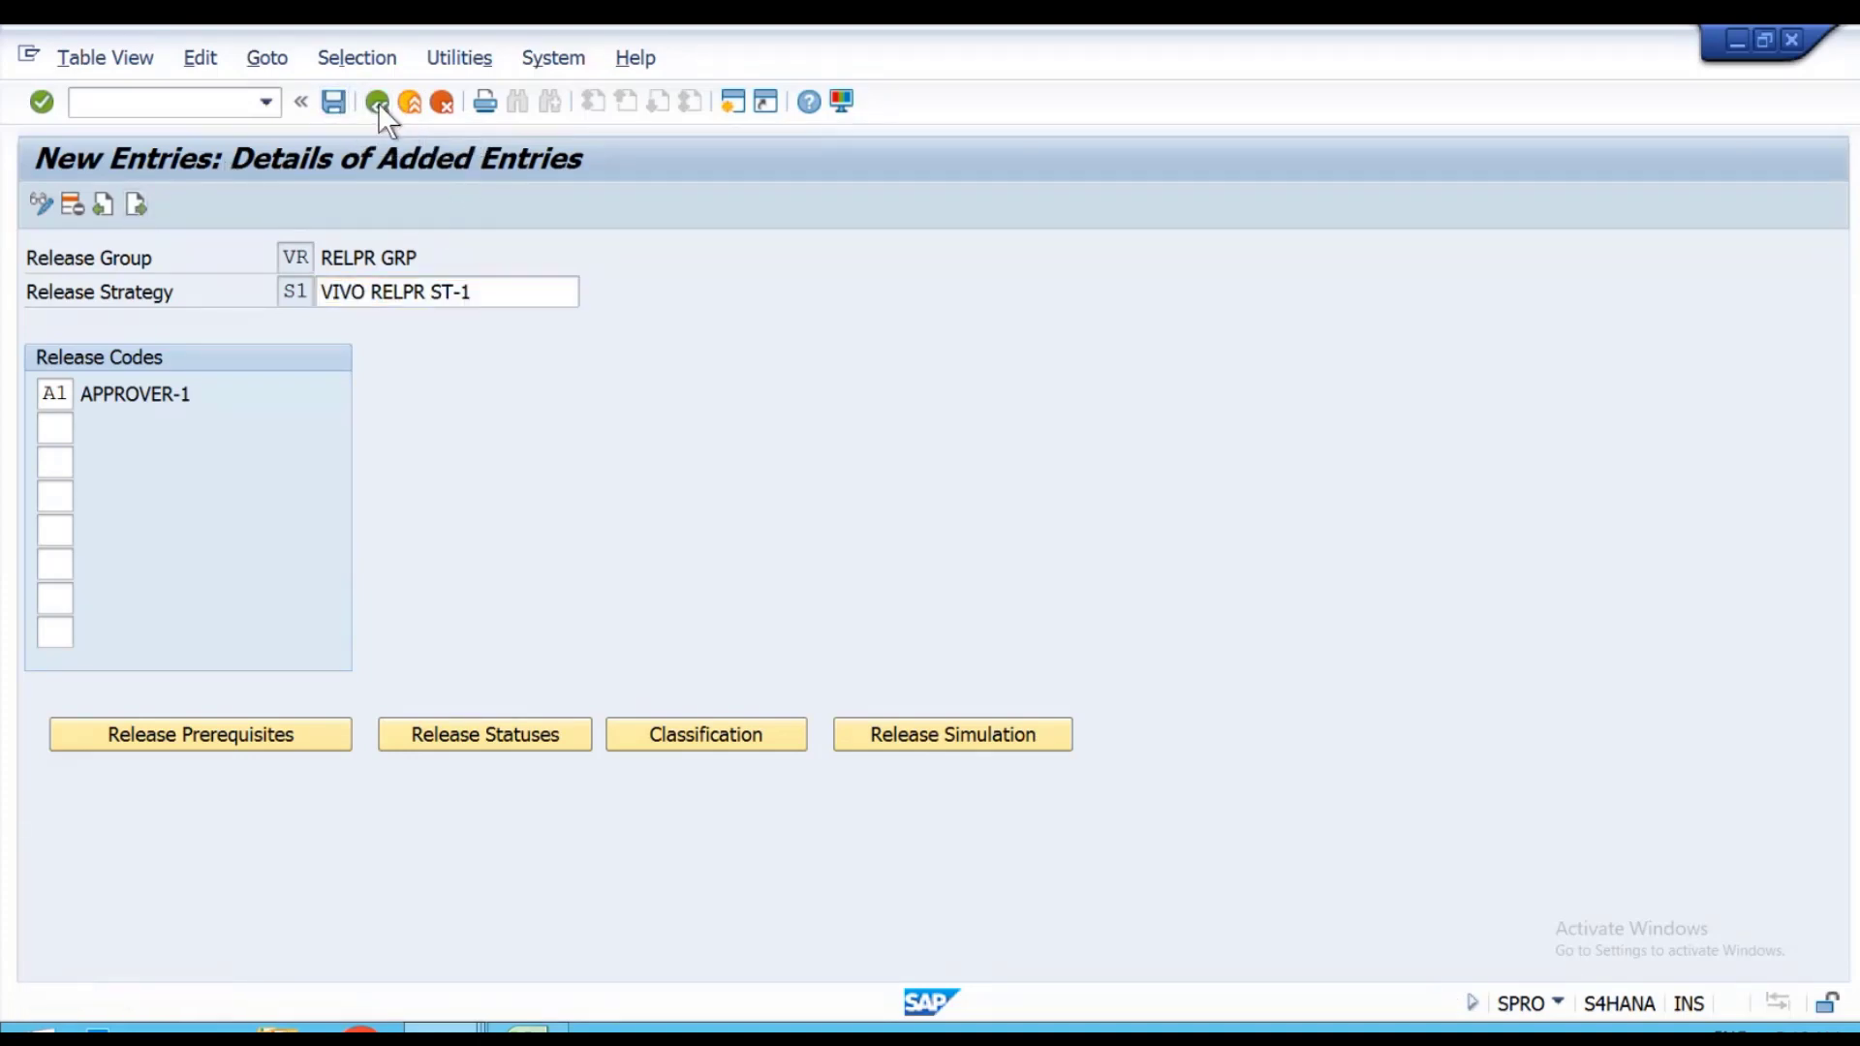
{"action": "left_click", "coordinate": [378, 103]}
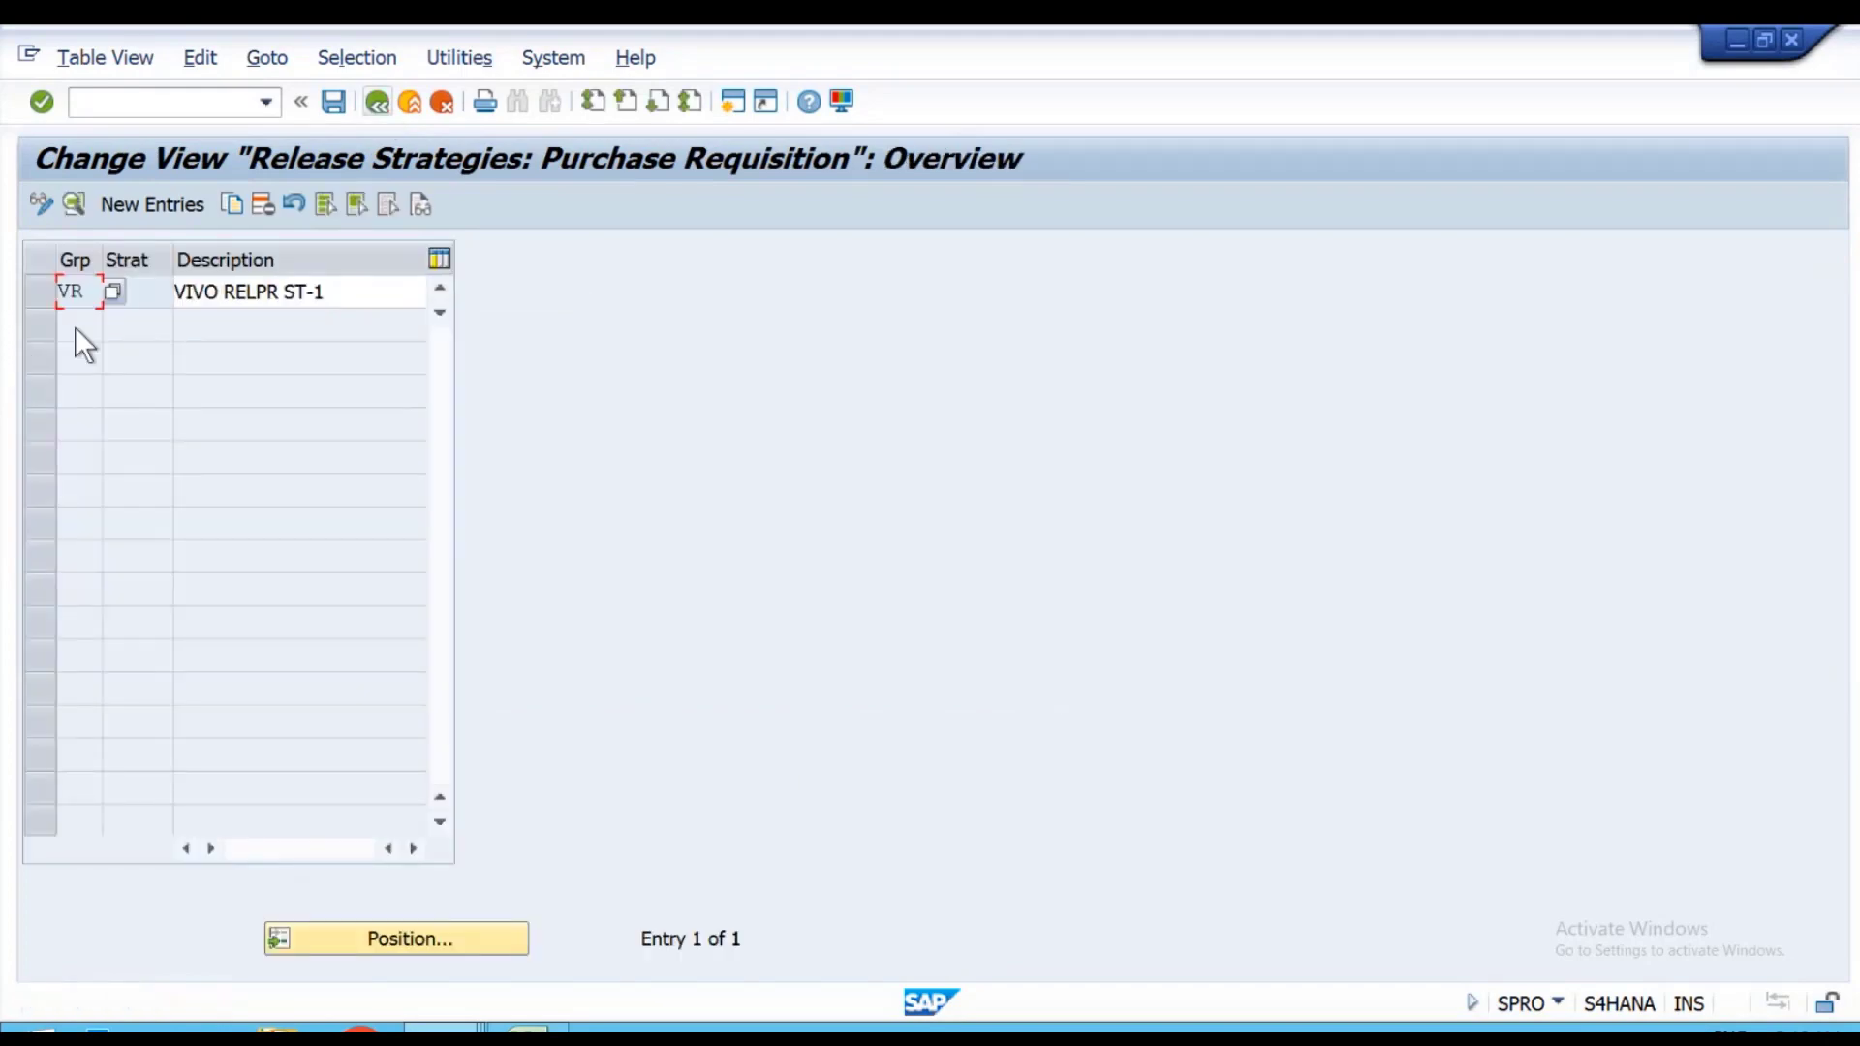
Create a new release strategy S2 for group VR with the description VIVO RELPR ST-2.
{"action": "left_click", "coordinate": [114, 204]}
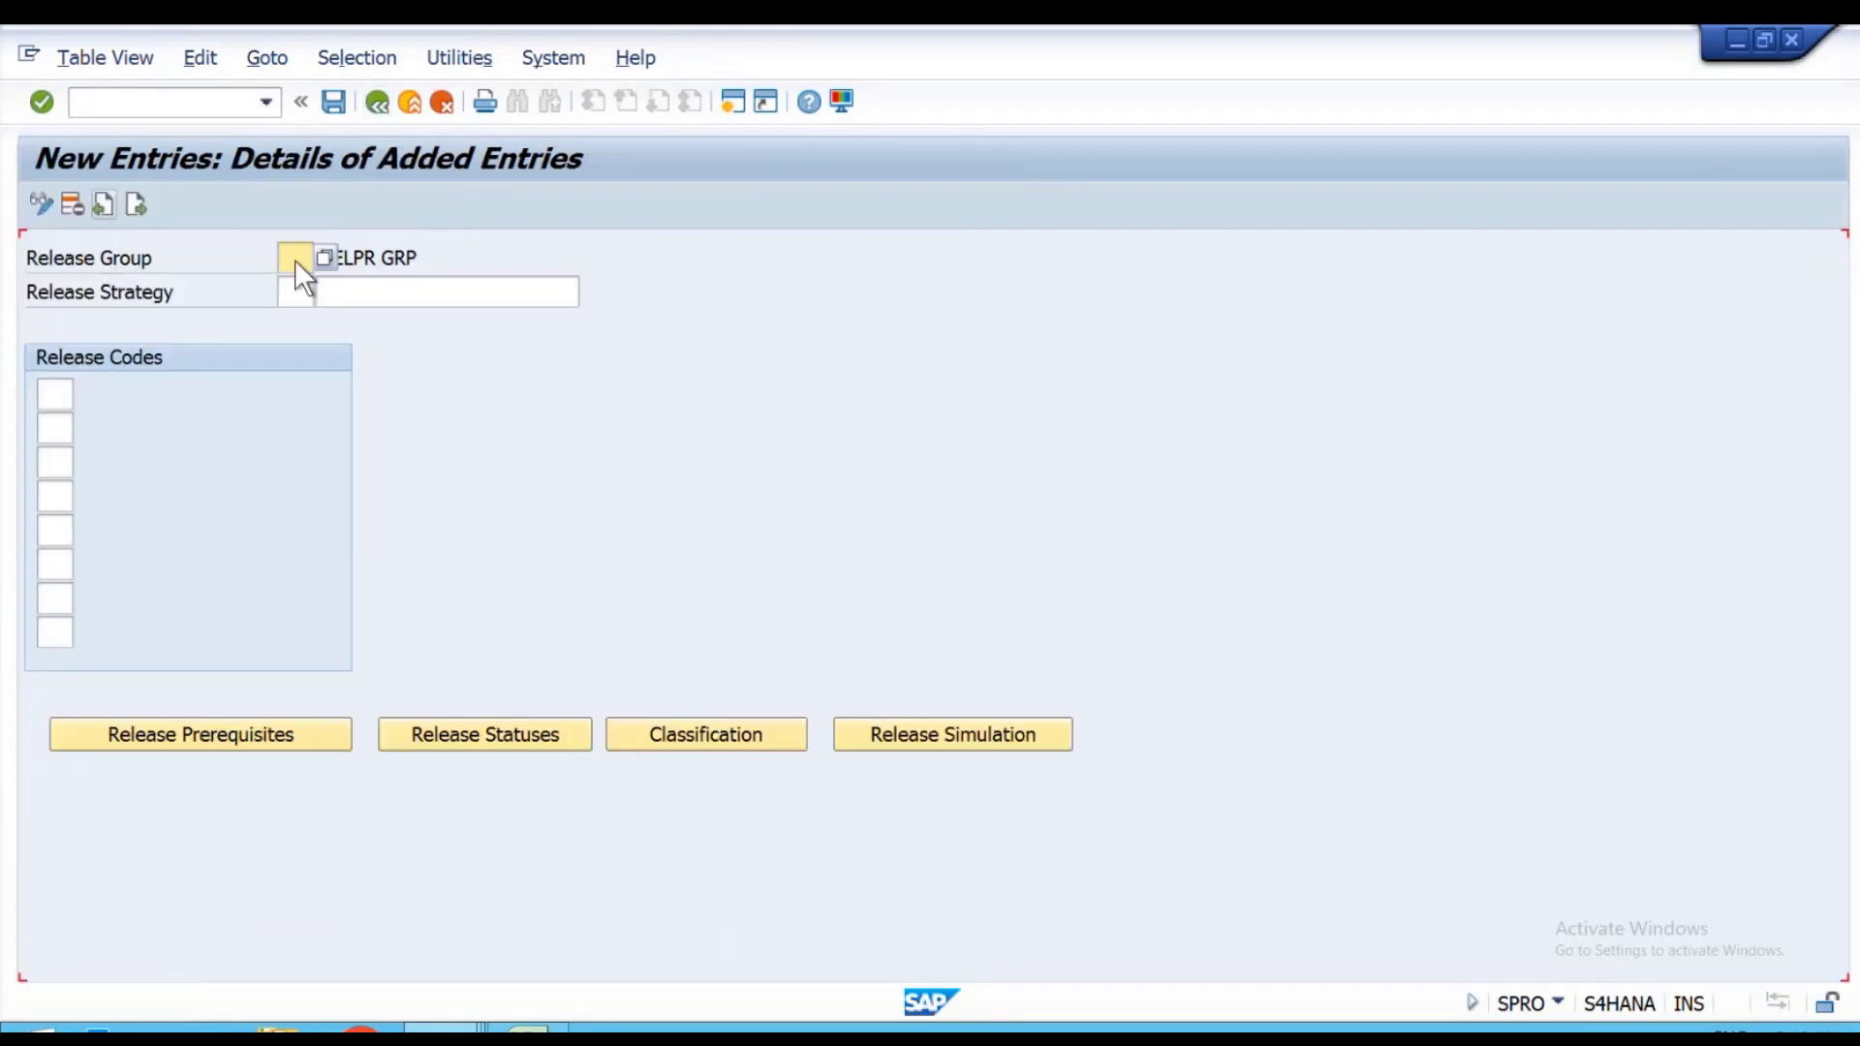
{"action": "left_click", "coordinate": [295, 257]}
{"action": "key", "text": "Down"}
{"action": "key", "text": "Tab"}
{"action": "type", "text": "S2"}
{"action": "key", "text": "Tab"}
{"action": "key", "text": "Down"}
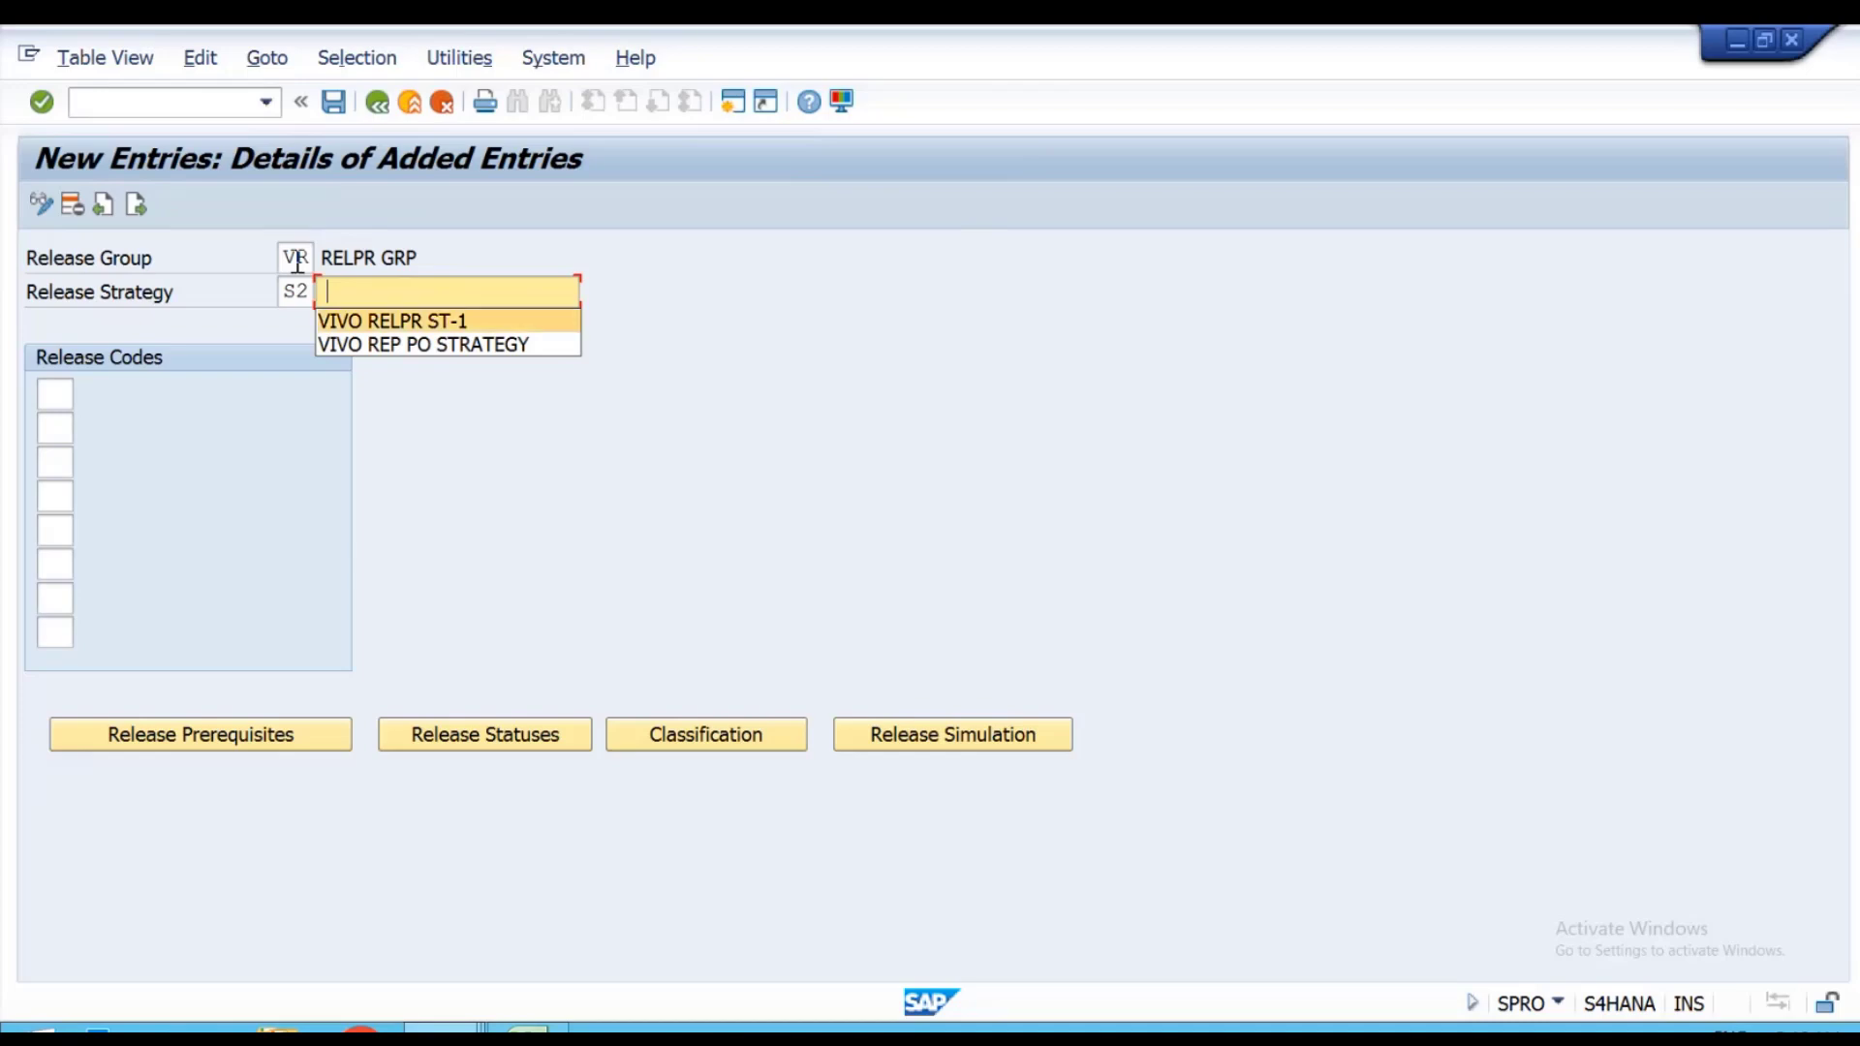
{"action": "key", "text": "Return"}
{"action": "key", "text": "BackSpace"}
{"action": "type", "text": "2"}
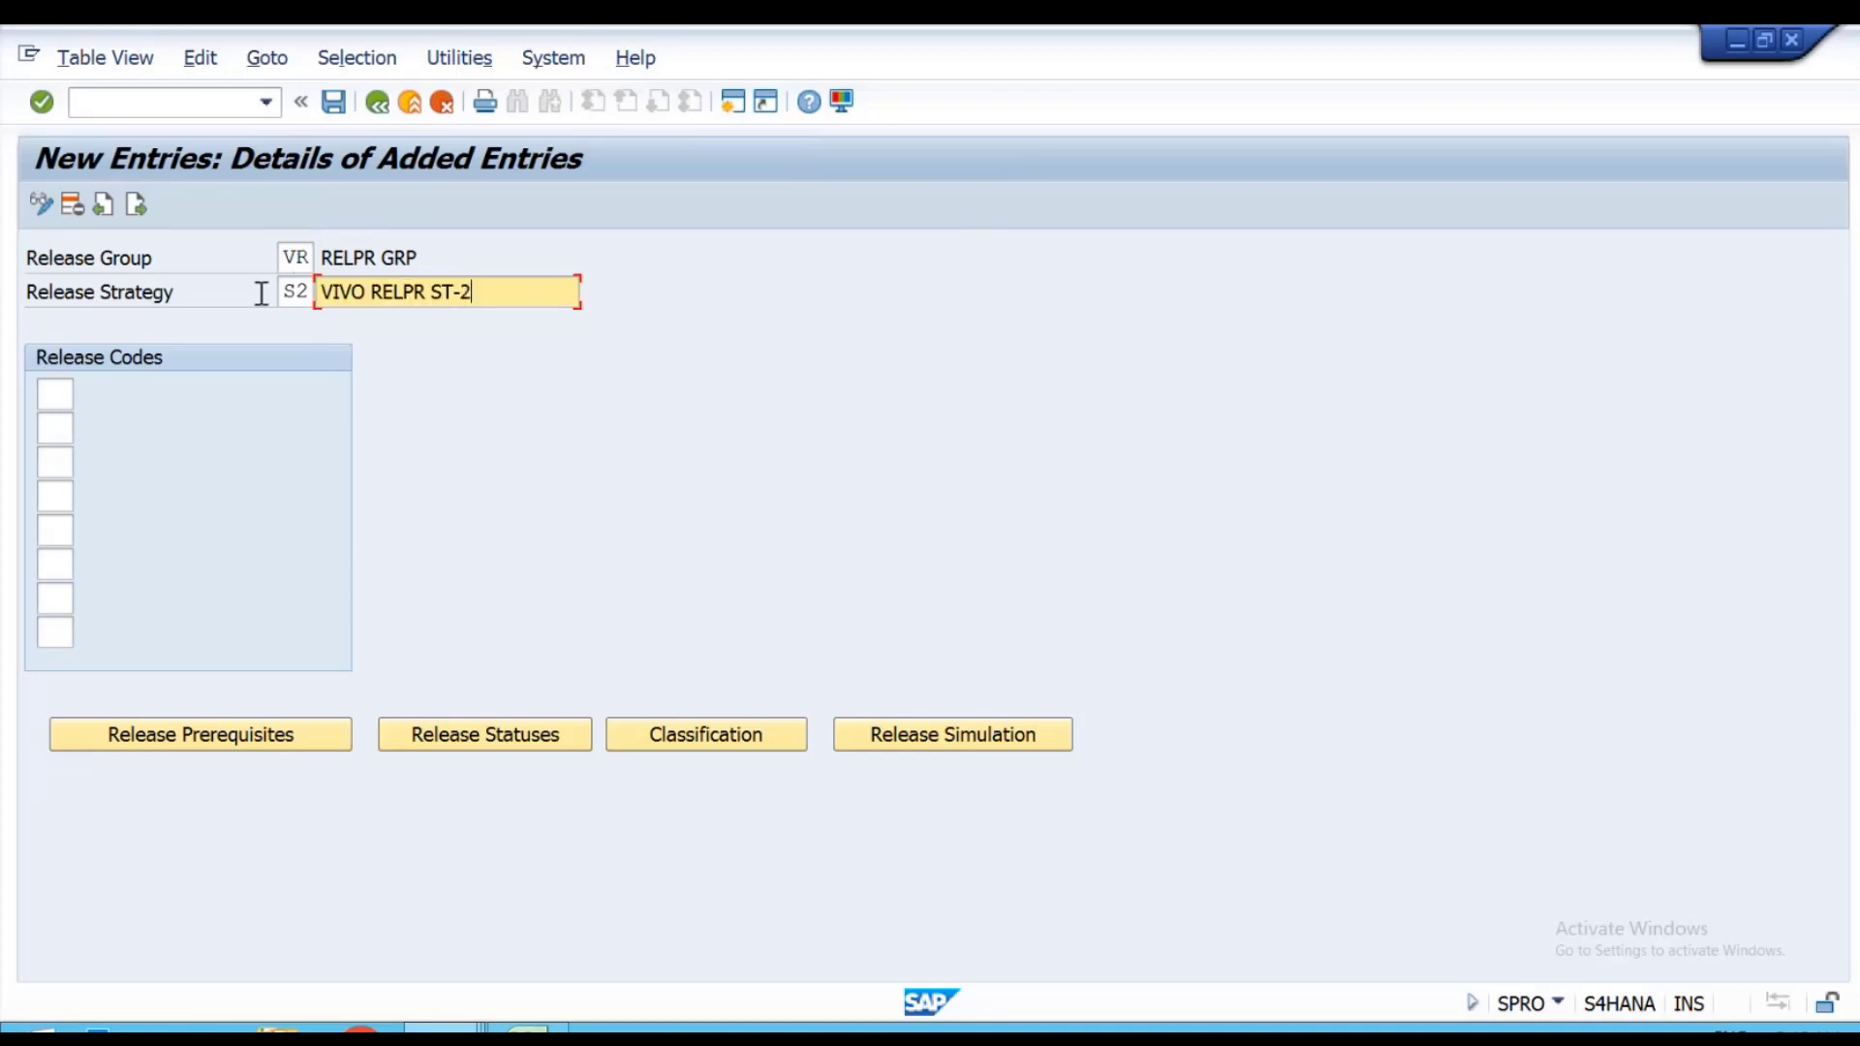
Assign release codes A1, A2 and A3 to strategy S2 and confirm the entries.
{"action": "left_click", "coordinate": [60, 383]}
{"action": "type", "text": "A1"}
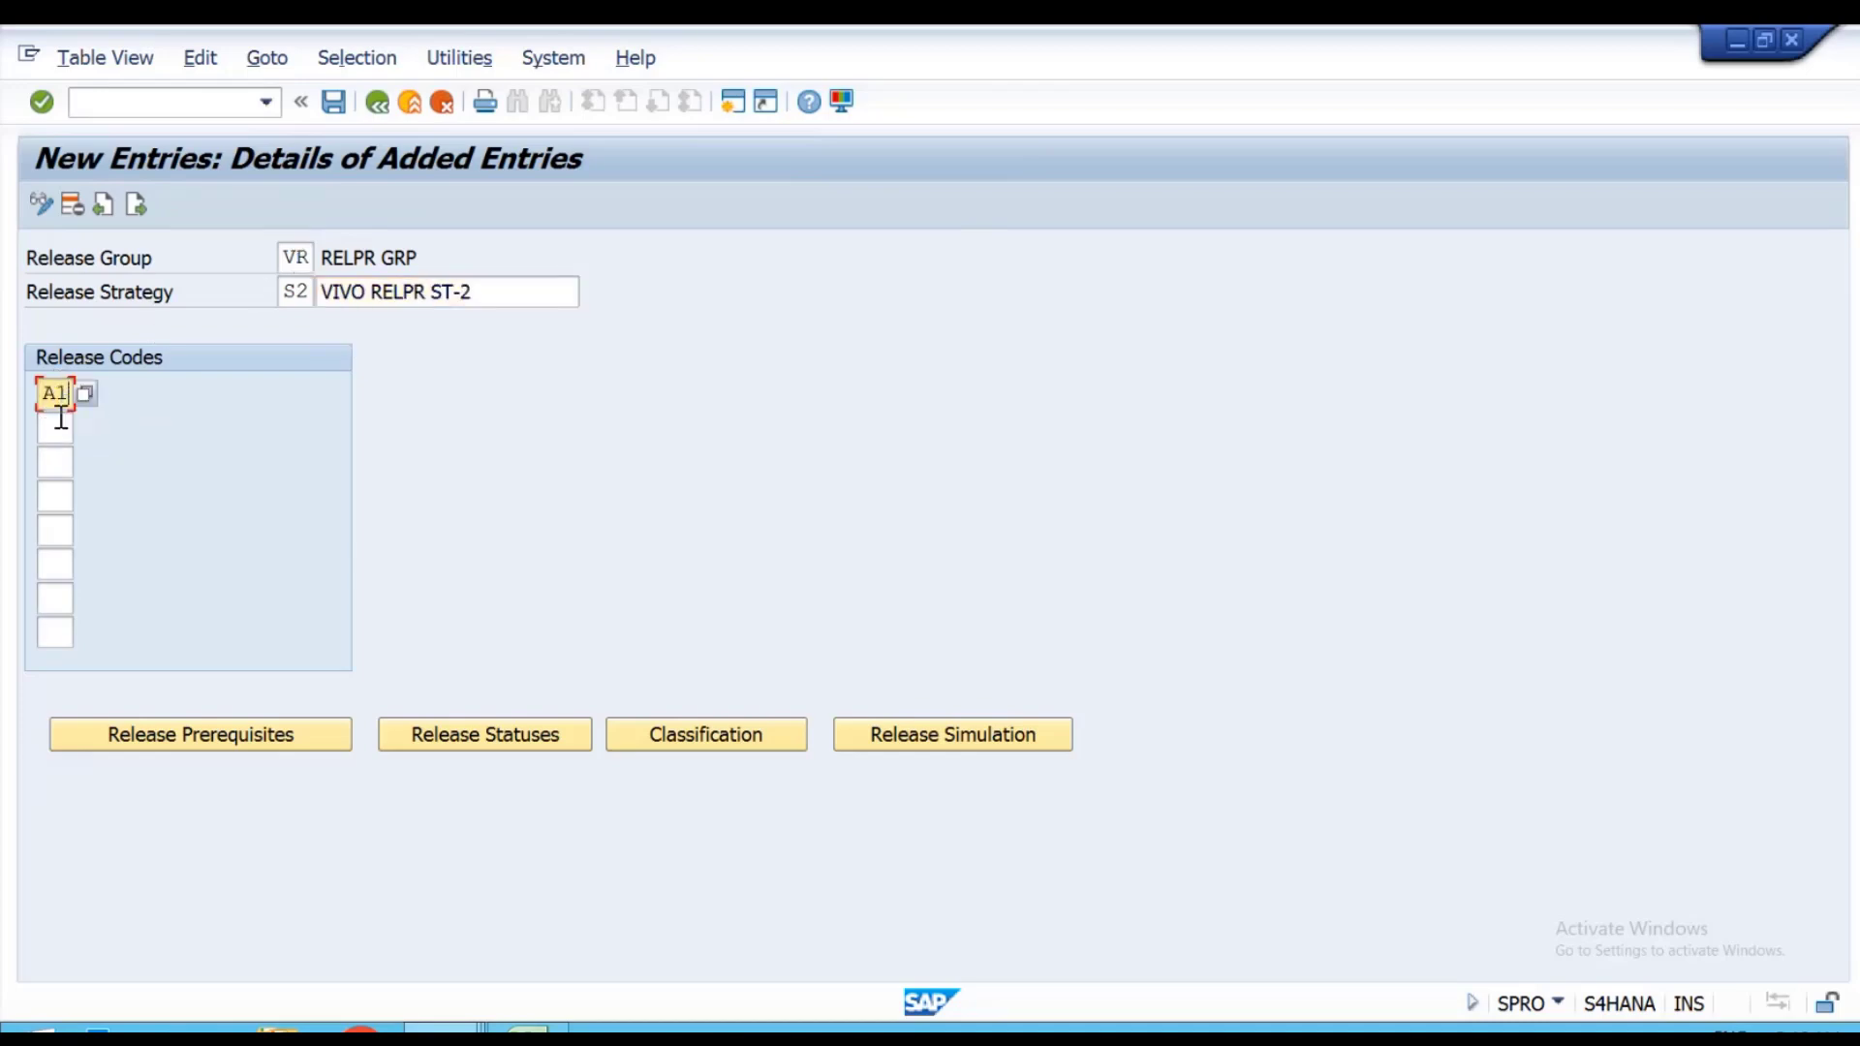
{"action": "left_click", "coordinate": [60, 423]}
{"action": "type", "text": "A2"}
{"action": "key", "text": "Tab"}
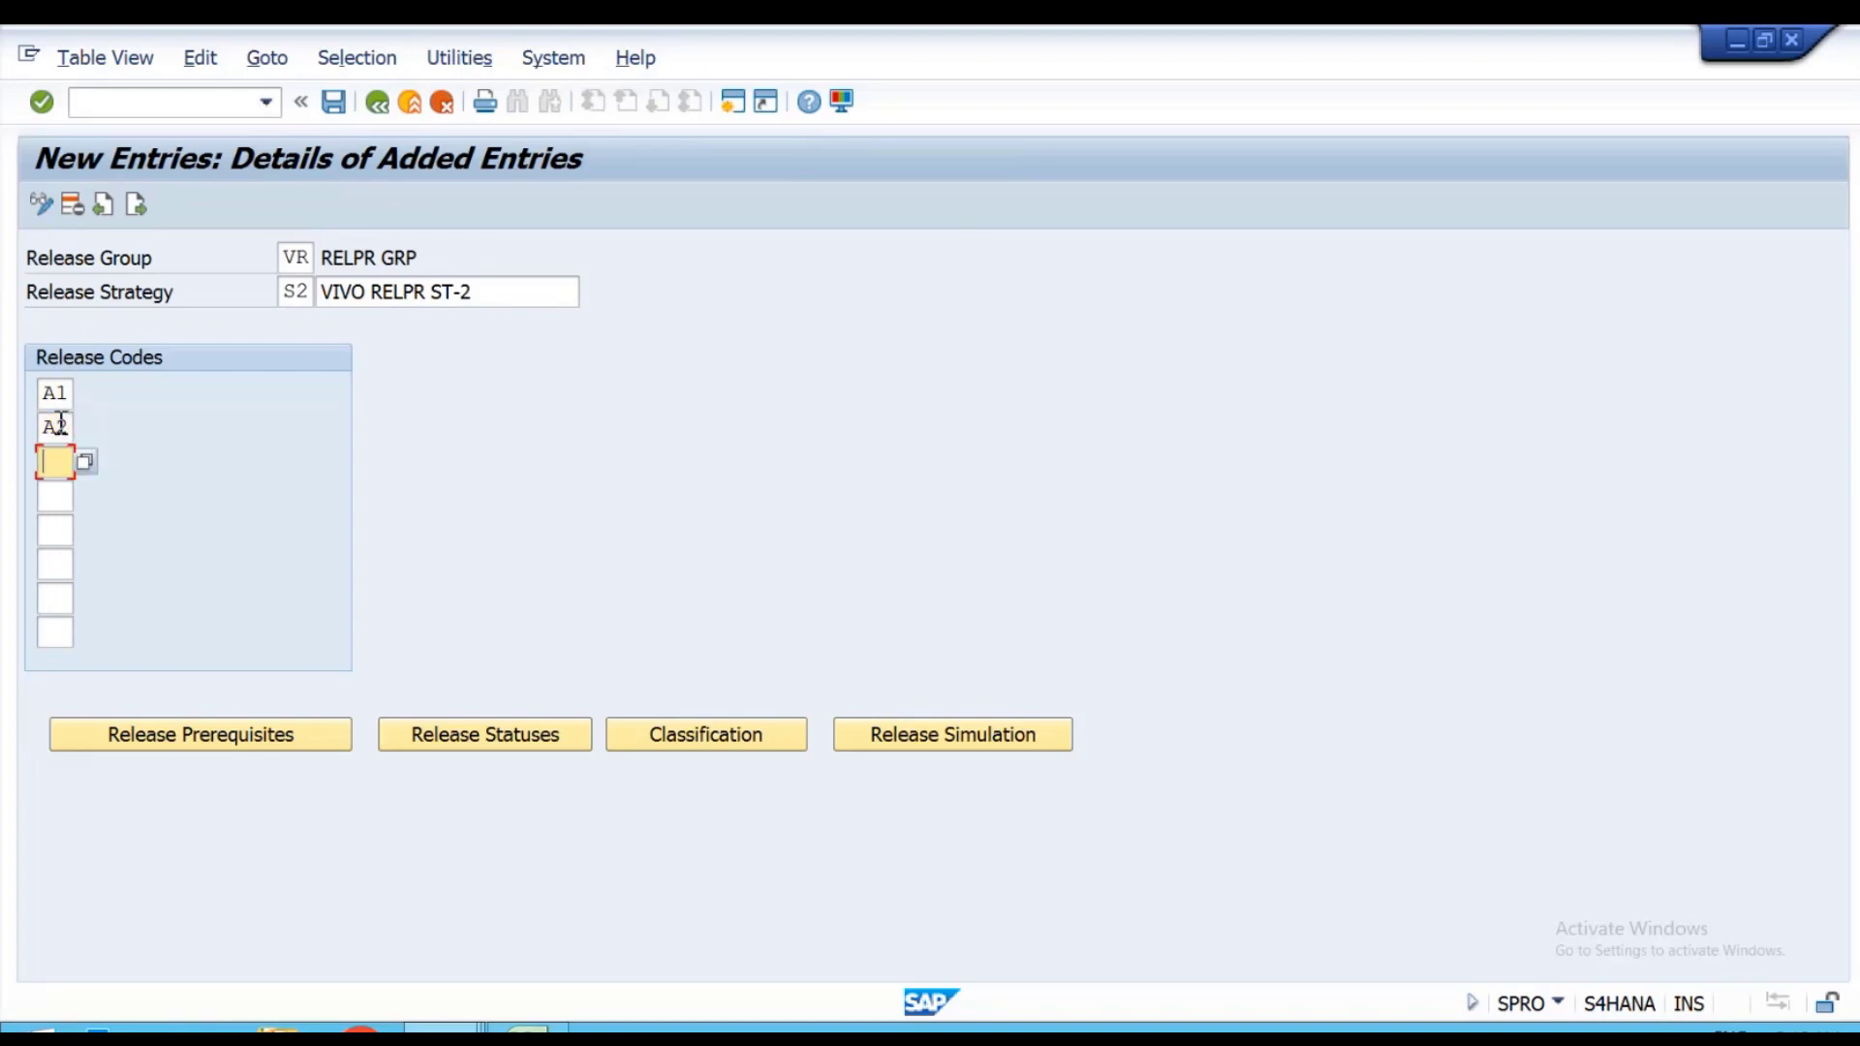
{"action": "type", "text": "A3"}
{"action": "key", "text": "Return"}
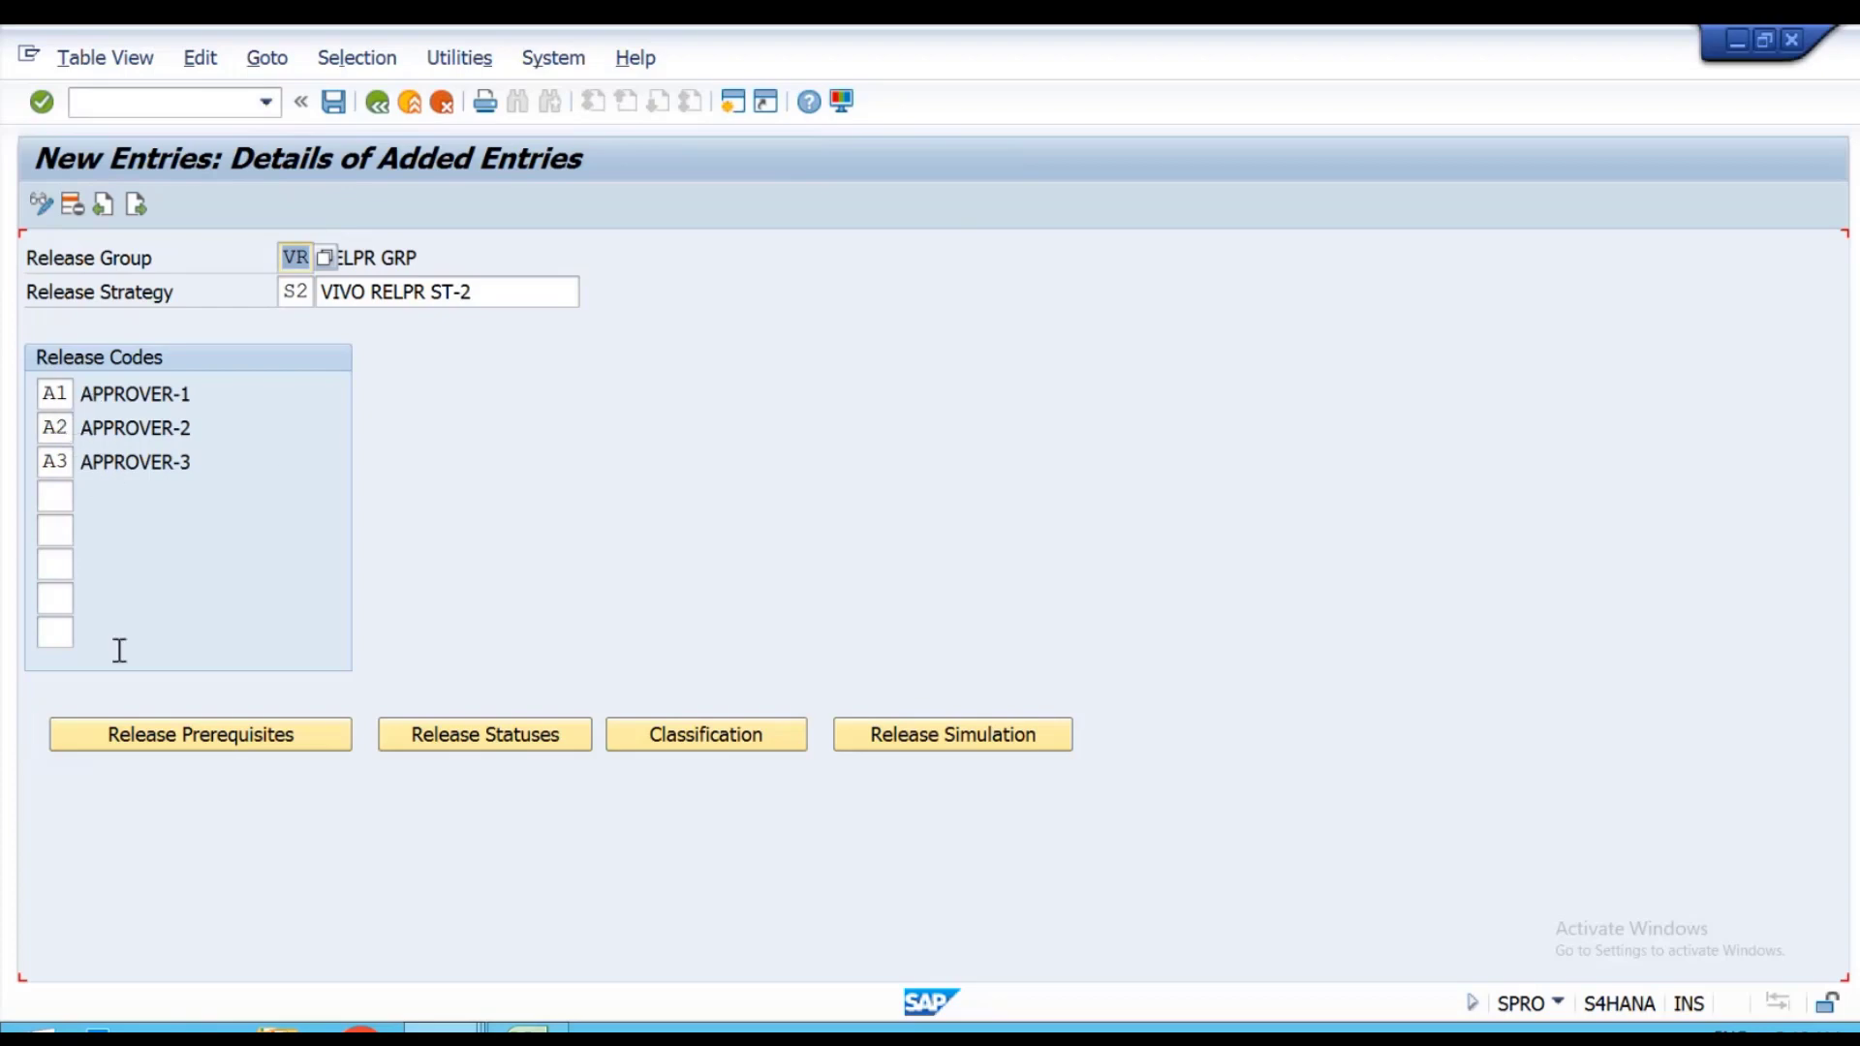
Set strategy S2's release prerequisites so that A2 requires A1, and A3 requires both A1 and A2.
{"action": "left_click", "coordinate": [169, 747]}
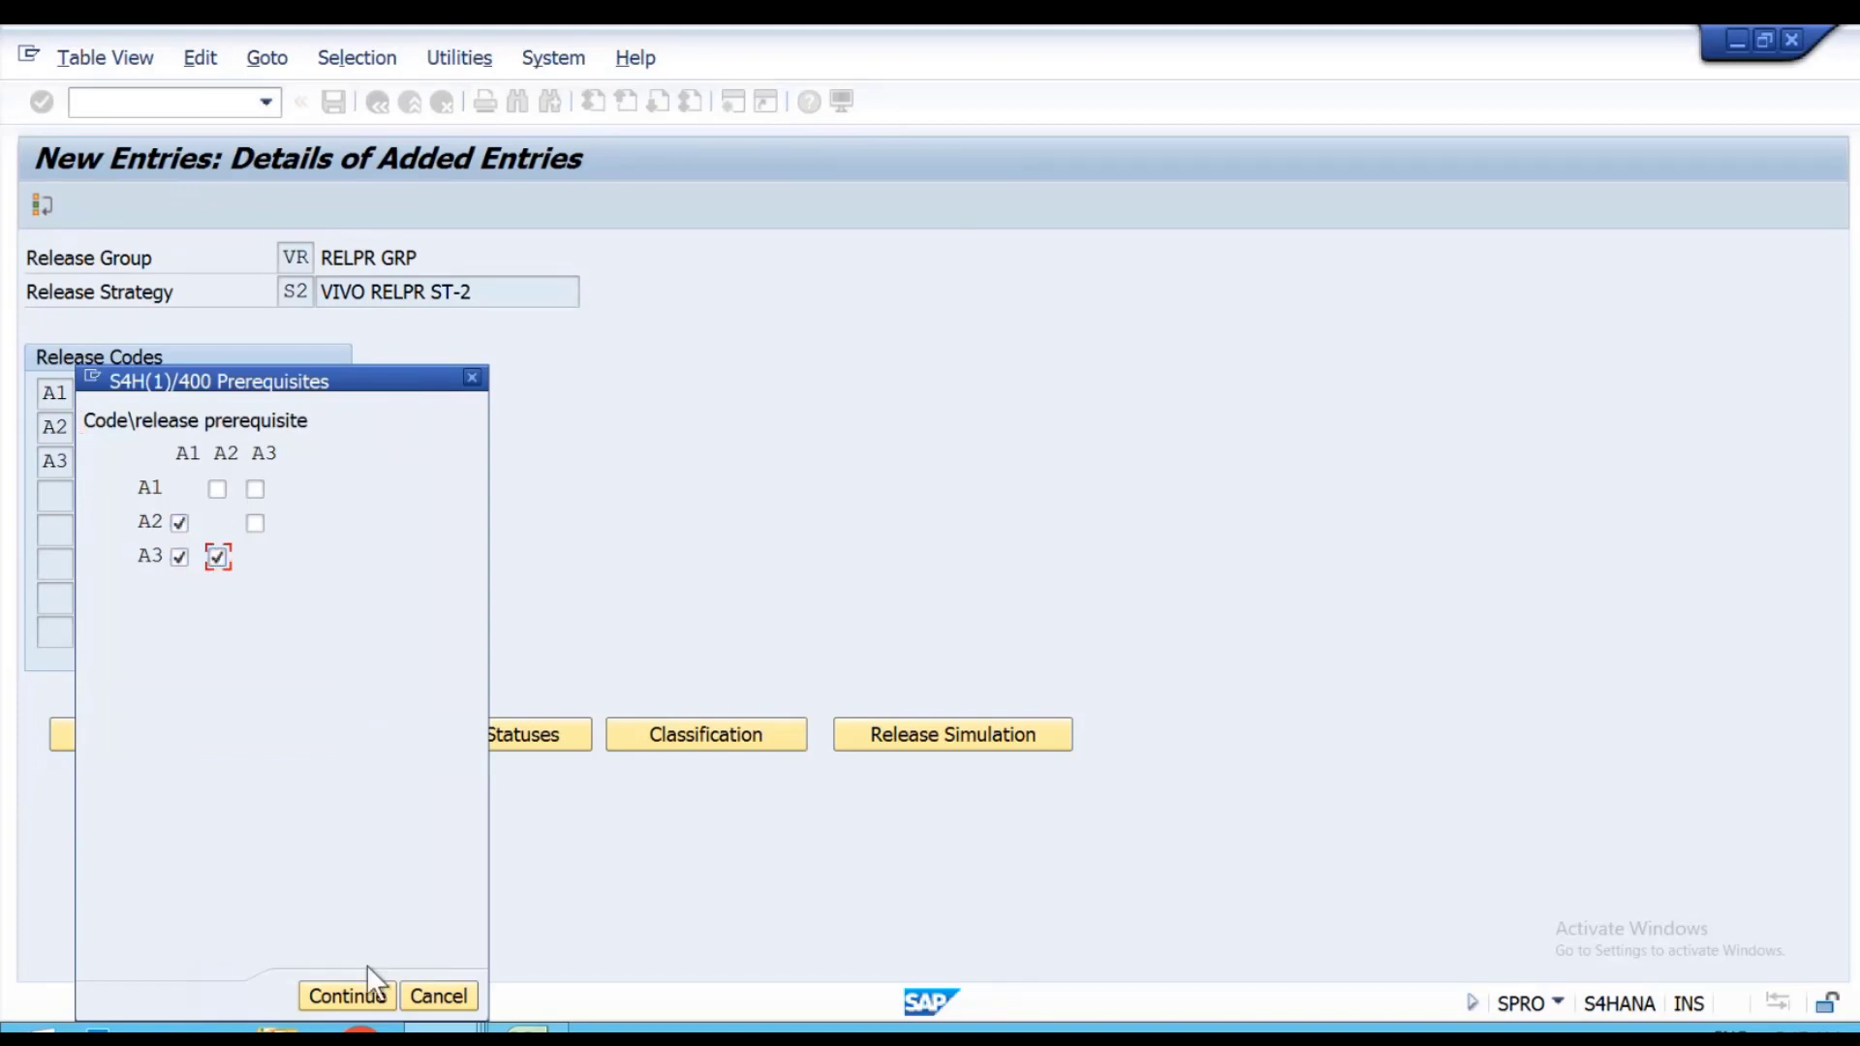
{"action": "left_click", "coordinate": [347, 1003]}
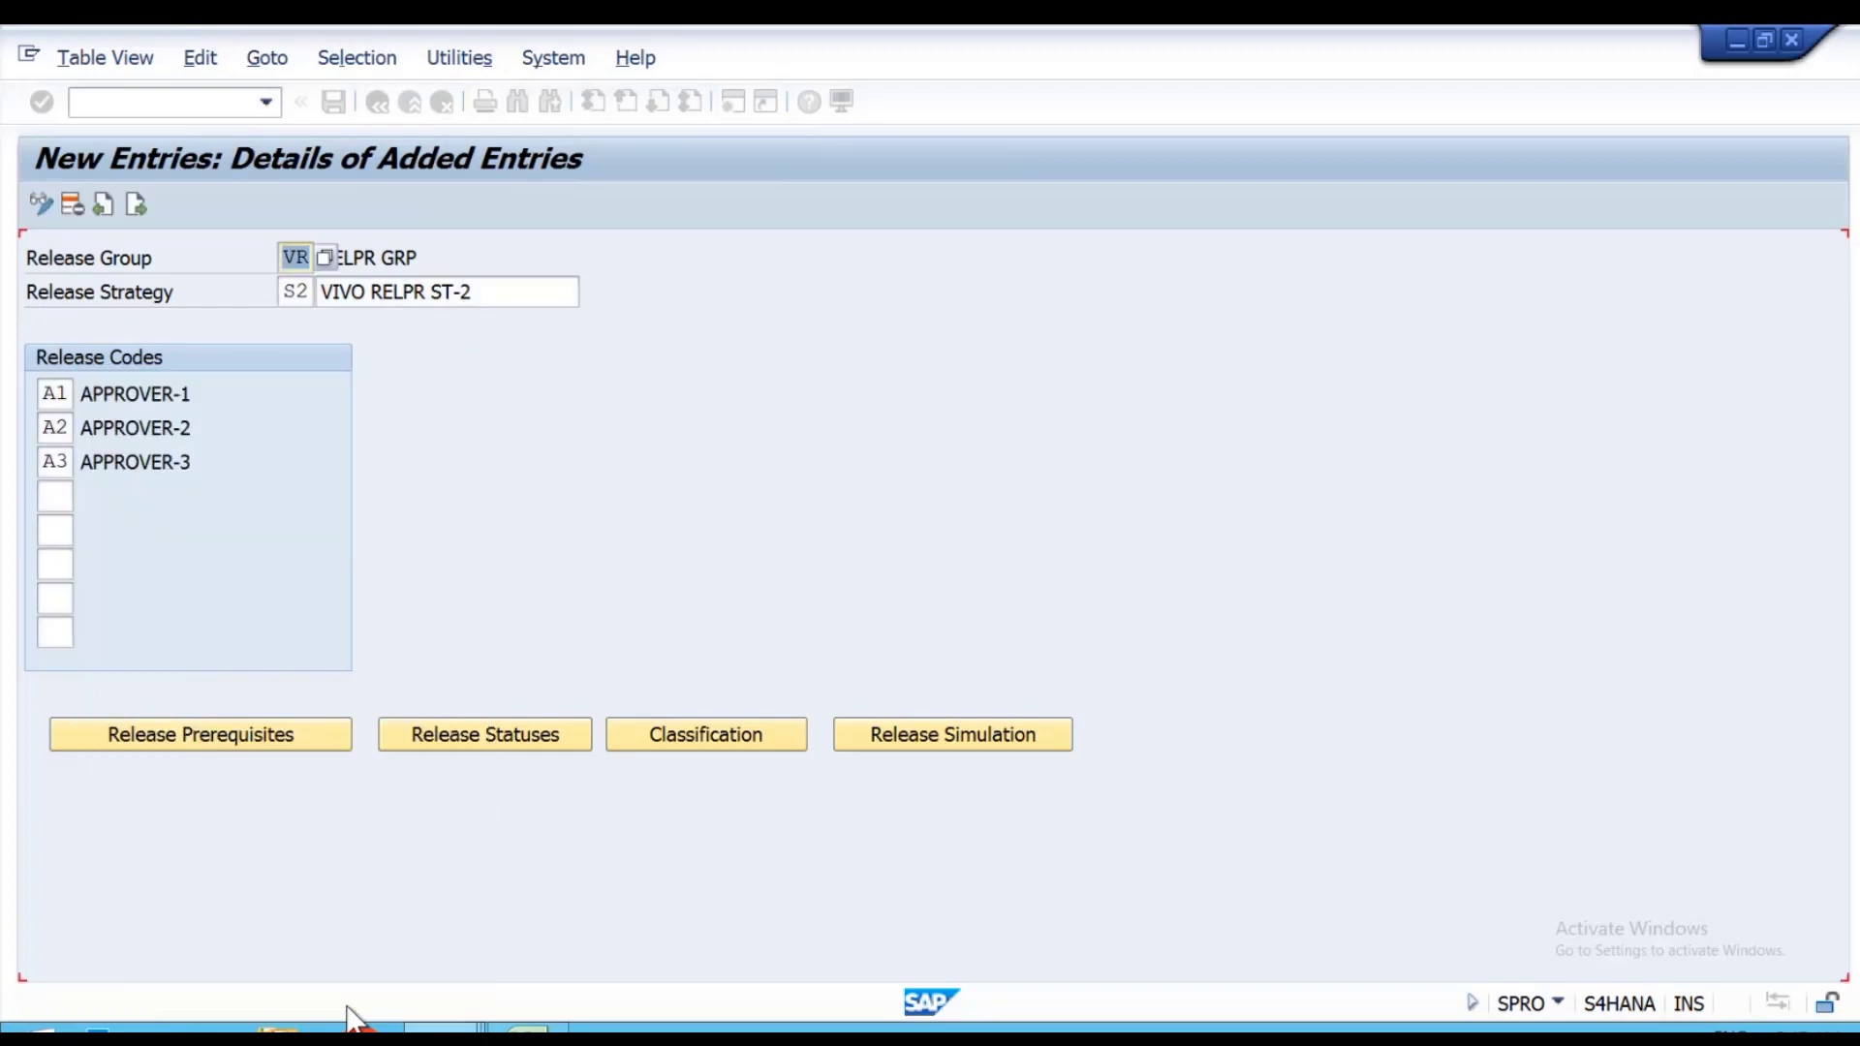
In strategy S2's release statuses, set indicator R (REJECT) for the unreleased, A1-only and A1 plus A2 combinations.
{"action": "left_click", "coordinate": [435, 761]}
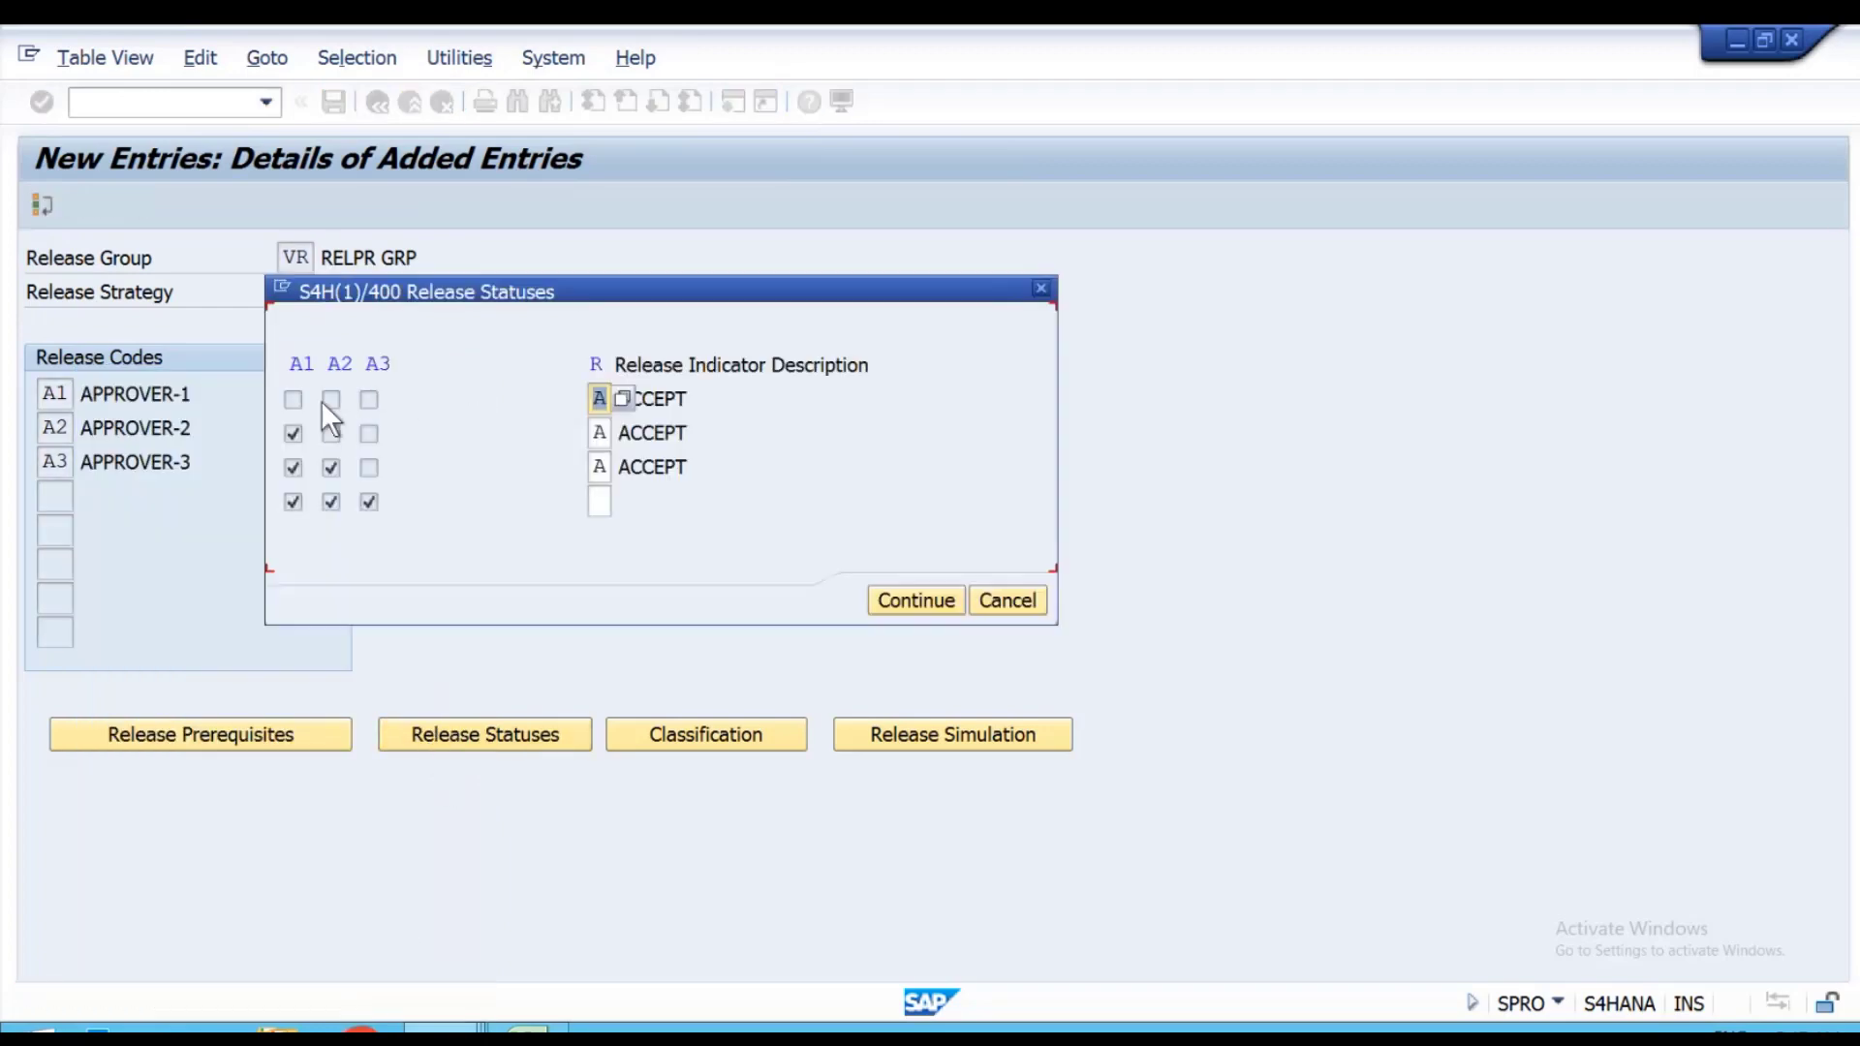
{"action": "left_click", "coordinate": [621, 398]}
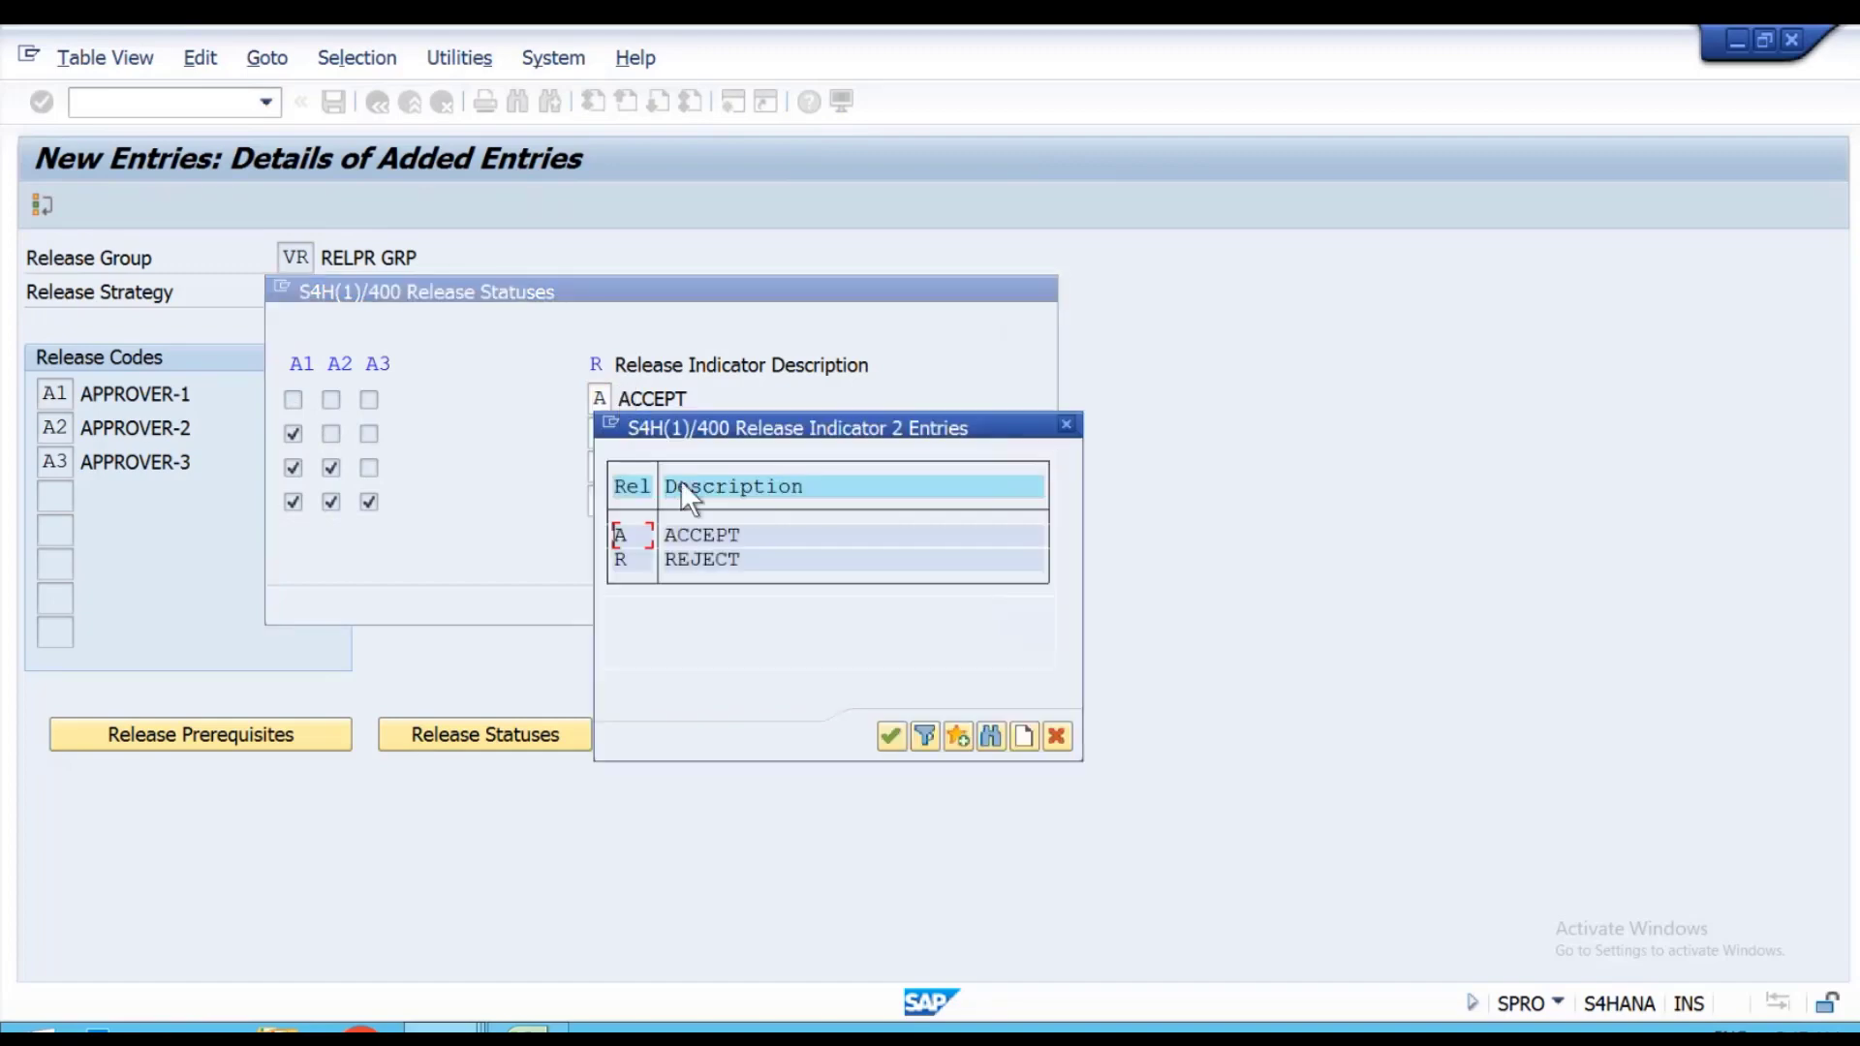
{"action": "double_click", "coordinate": [705, 560]}
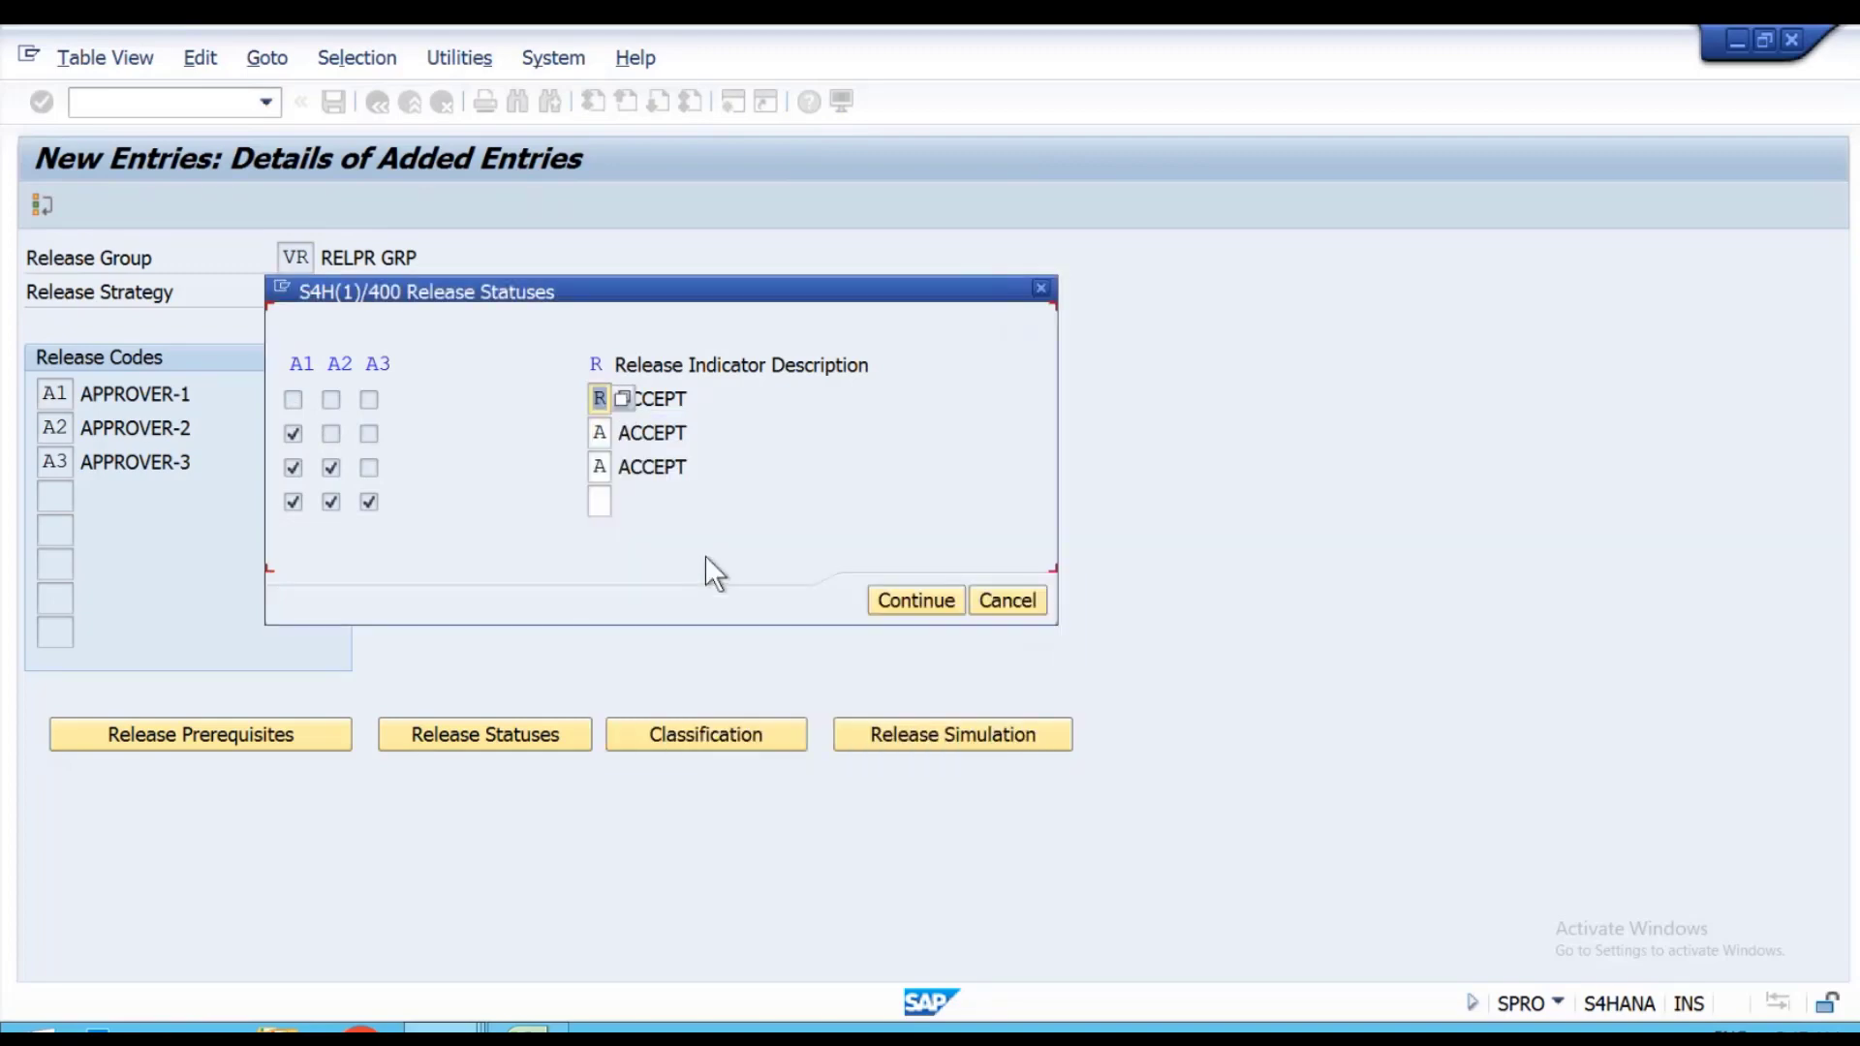
{"action": "left_click", "coordinate": [601, 433]}
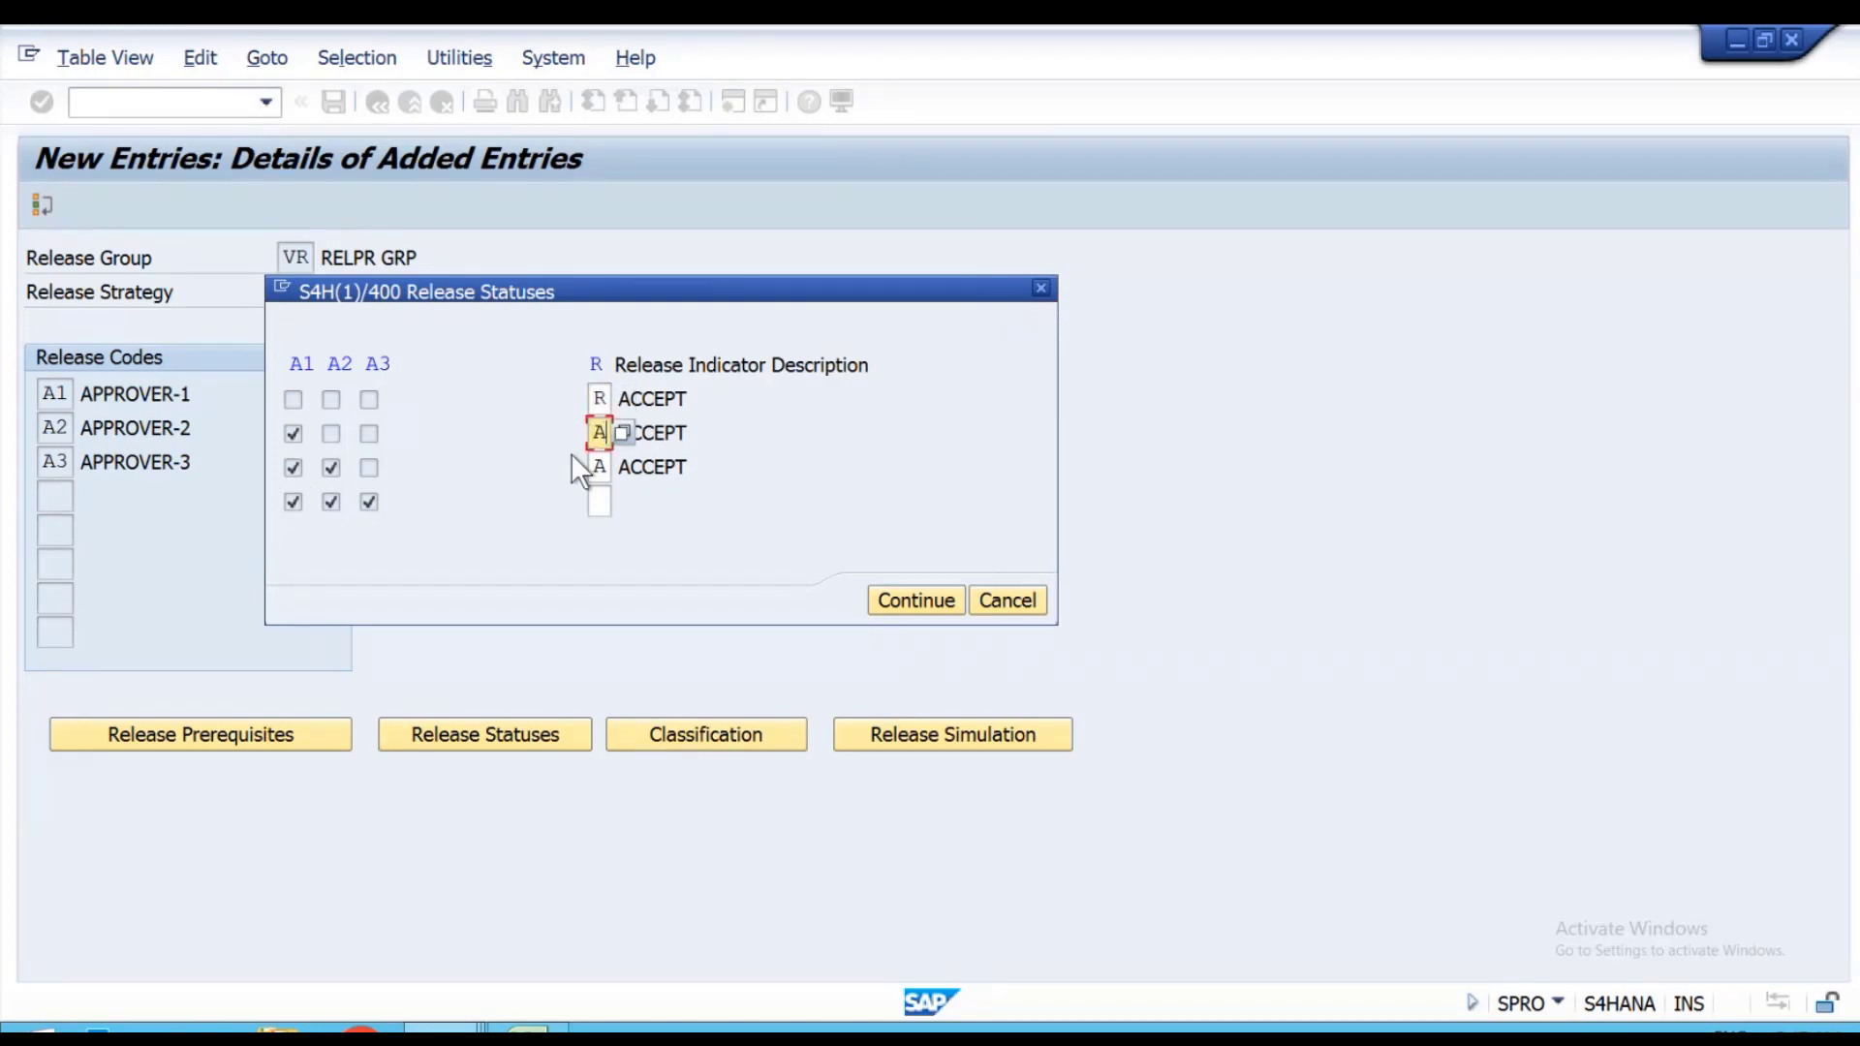
{"action": "left_click", "coordinate": [621, 432]}
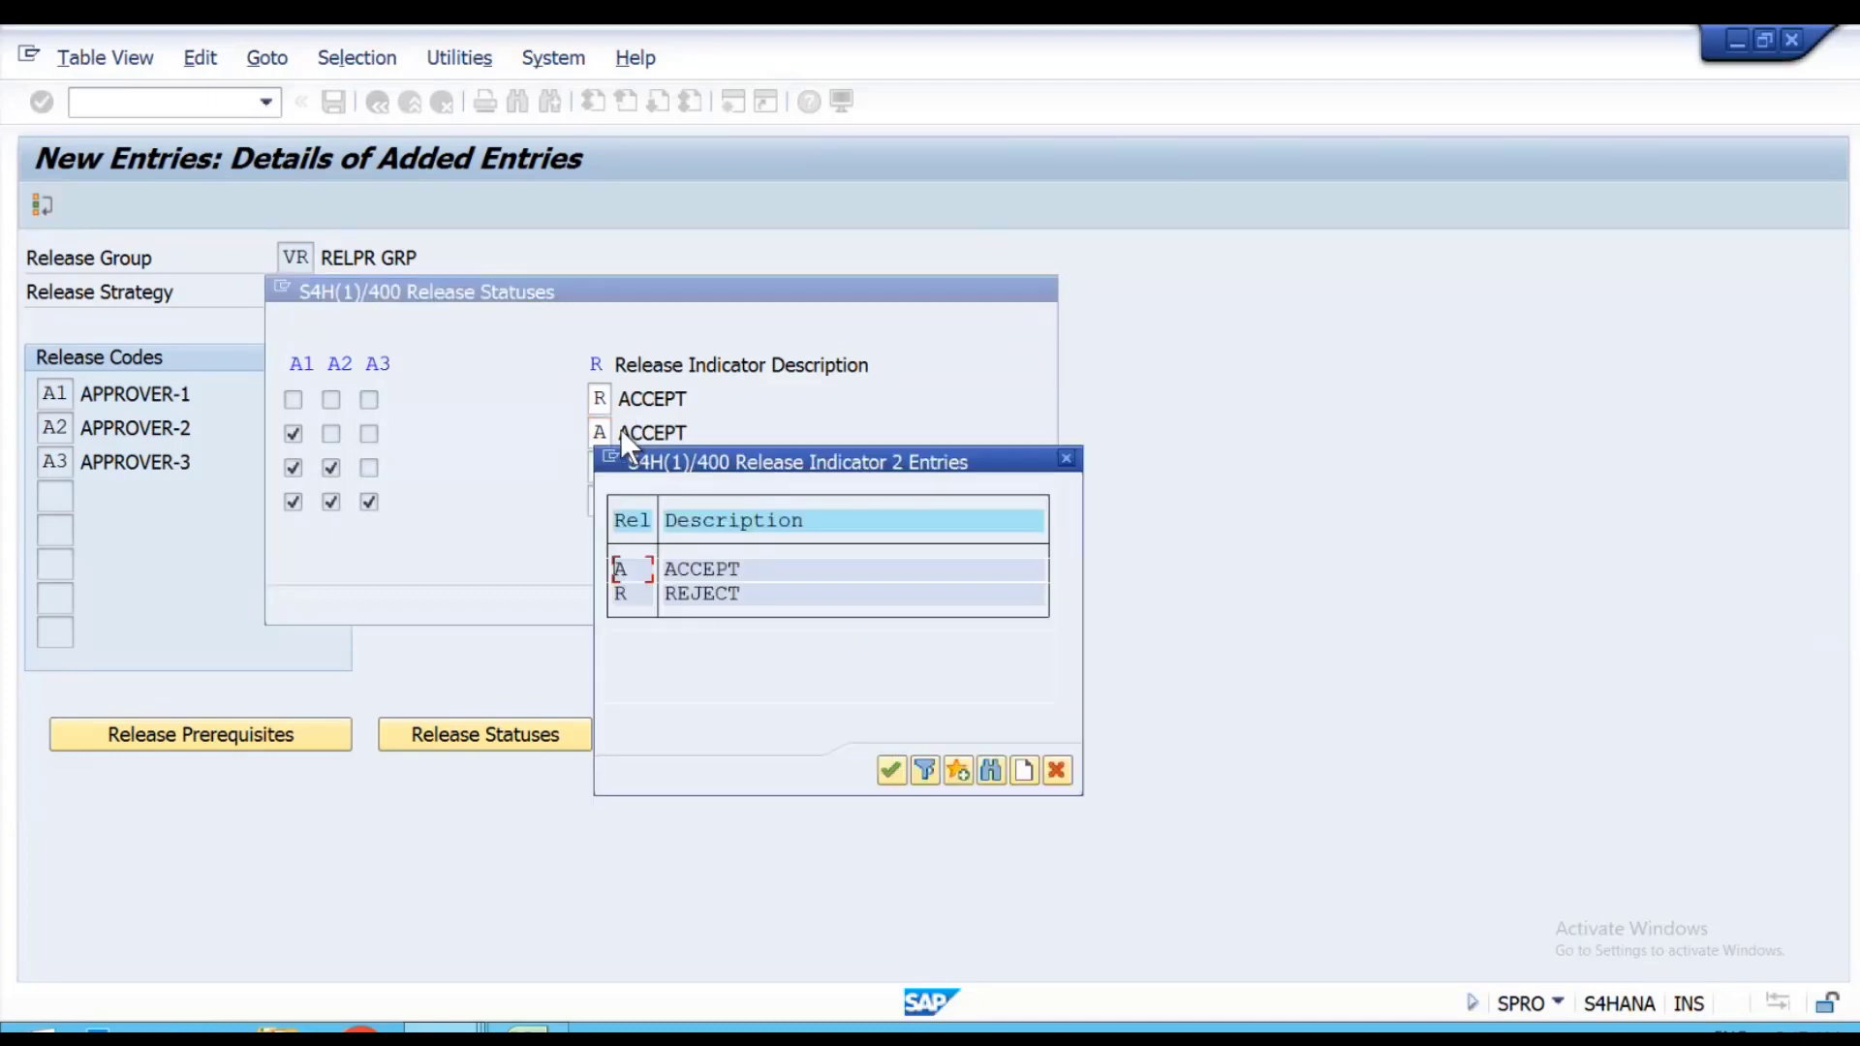
{"action": "double_click", "coordinate": [632, 593]}
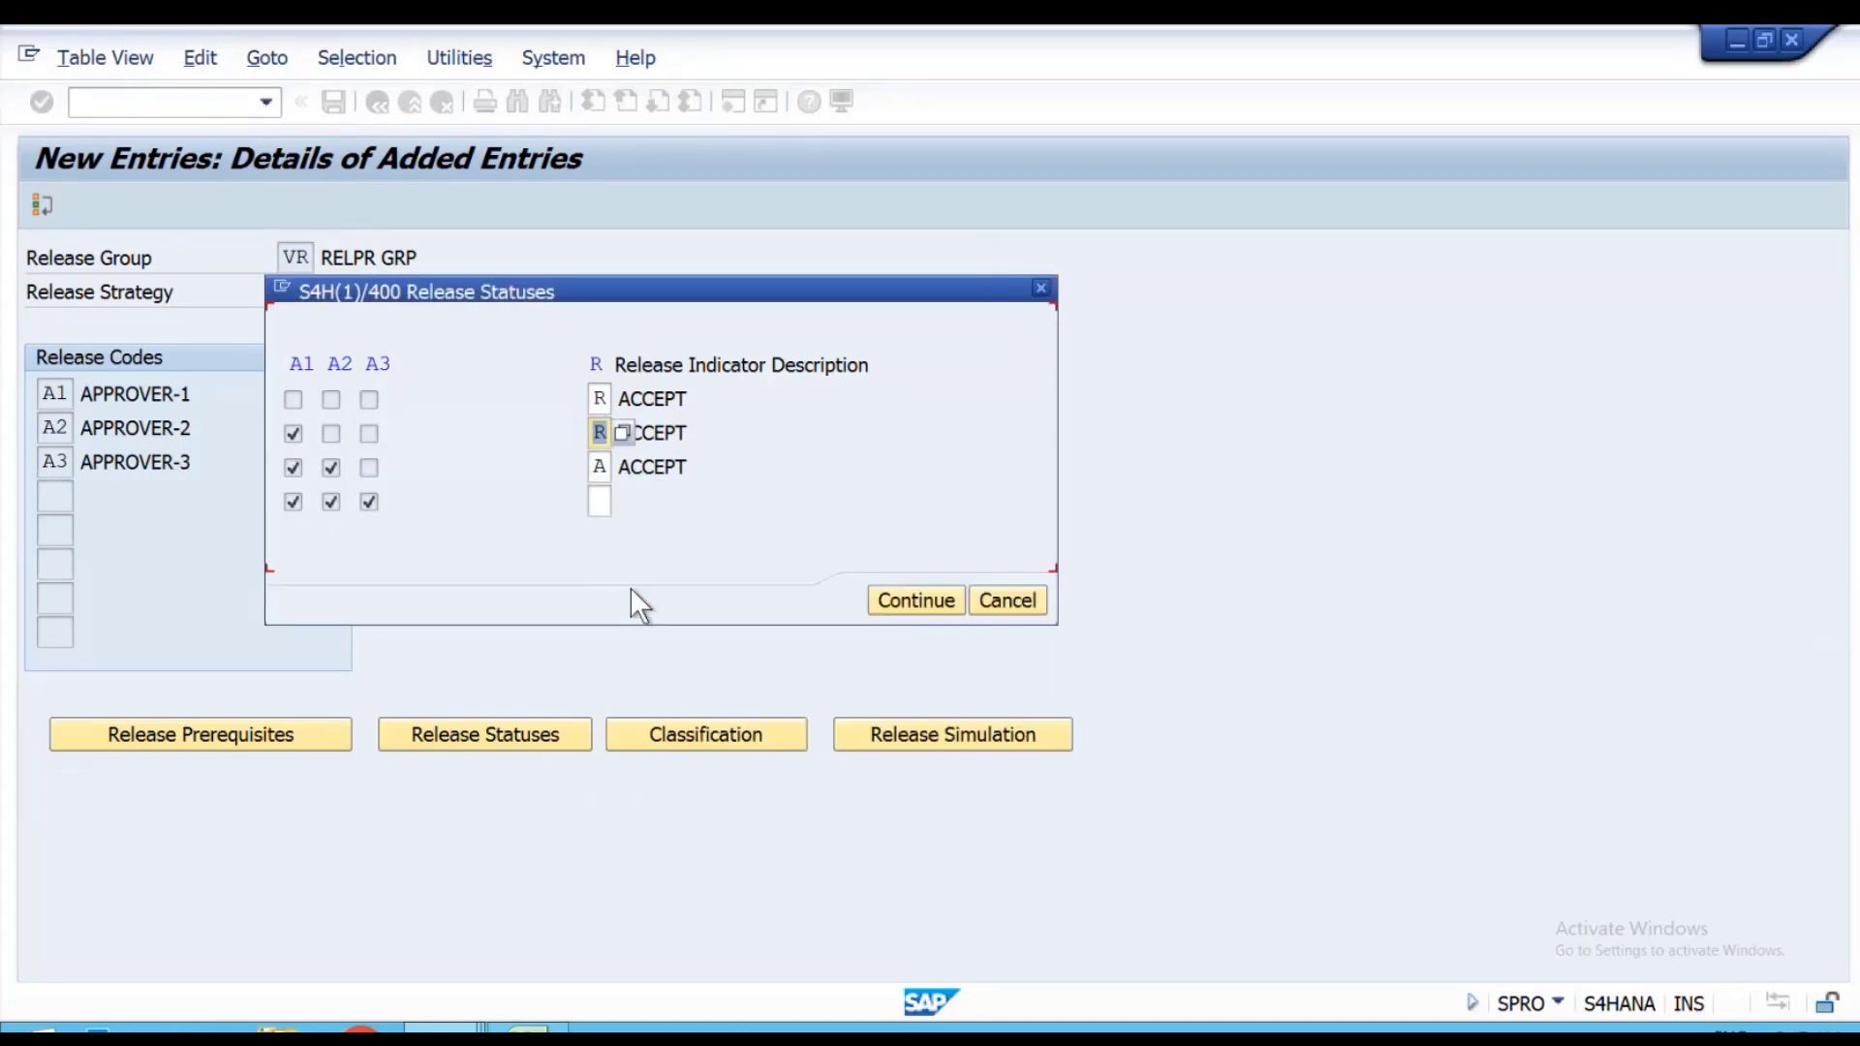
{"action": "left_click", "coordinate": [602, 465]}
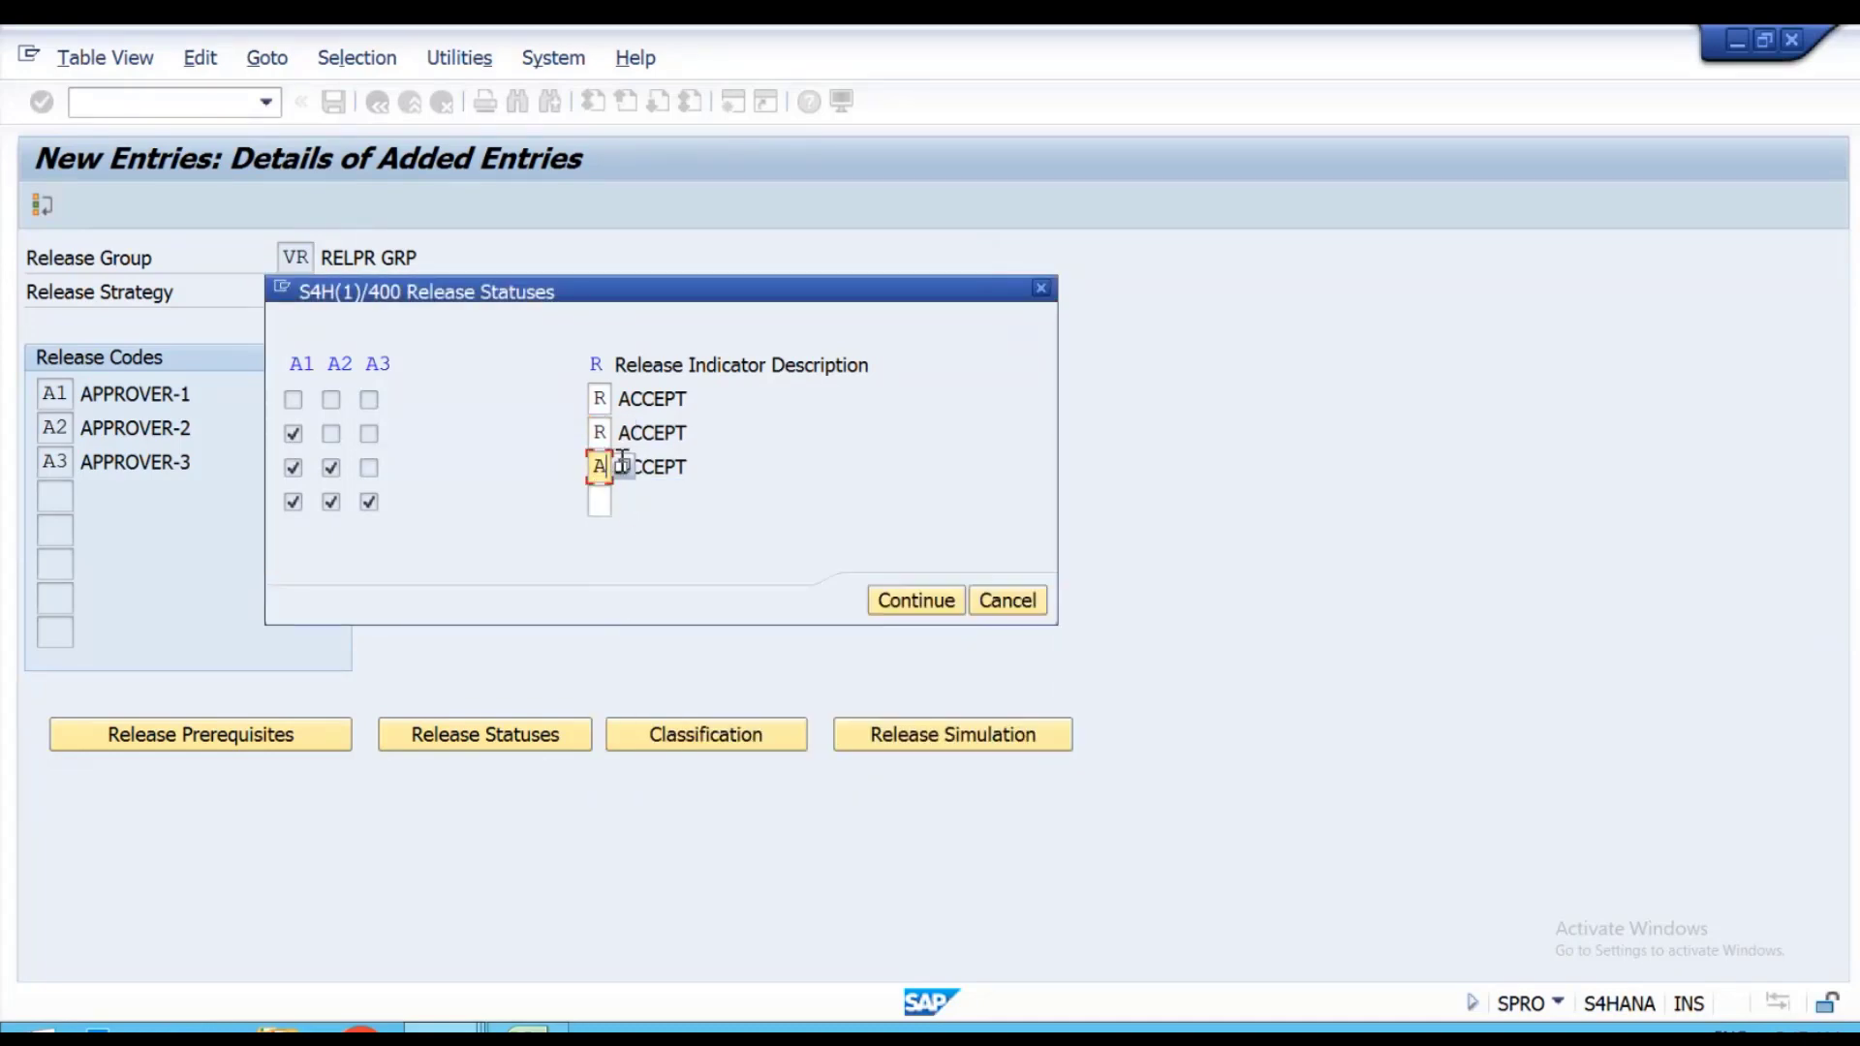
{"action": "left_click", "coordinate": [623, 467]}
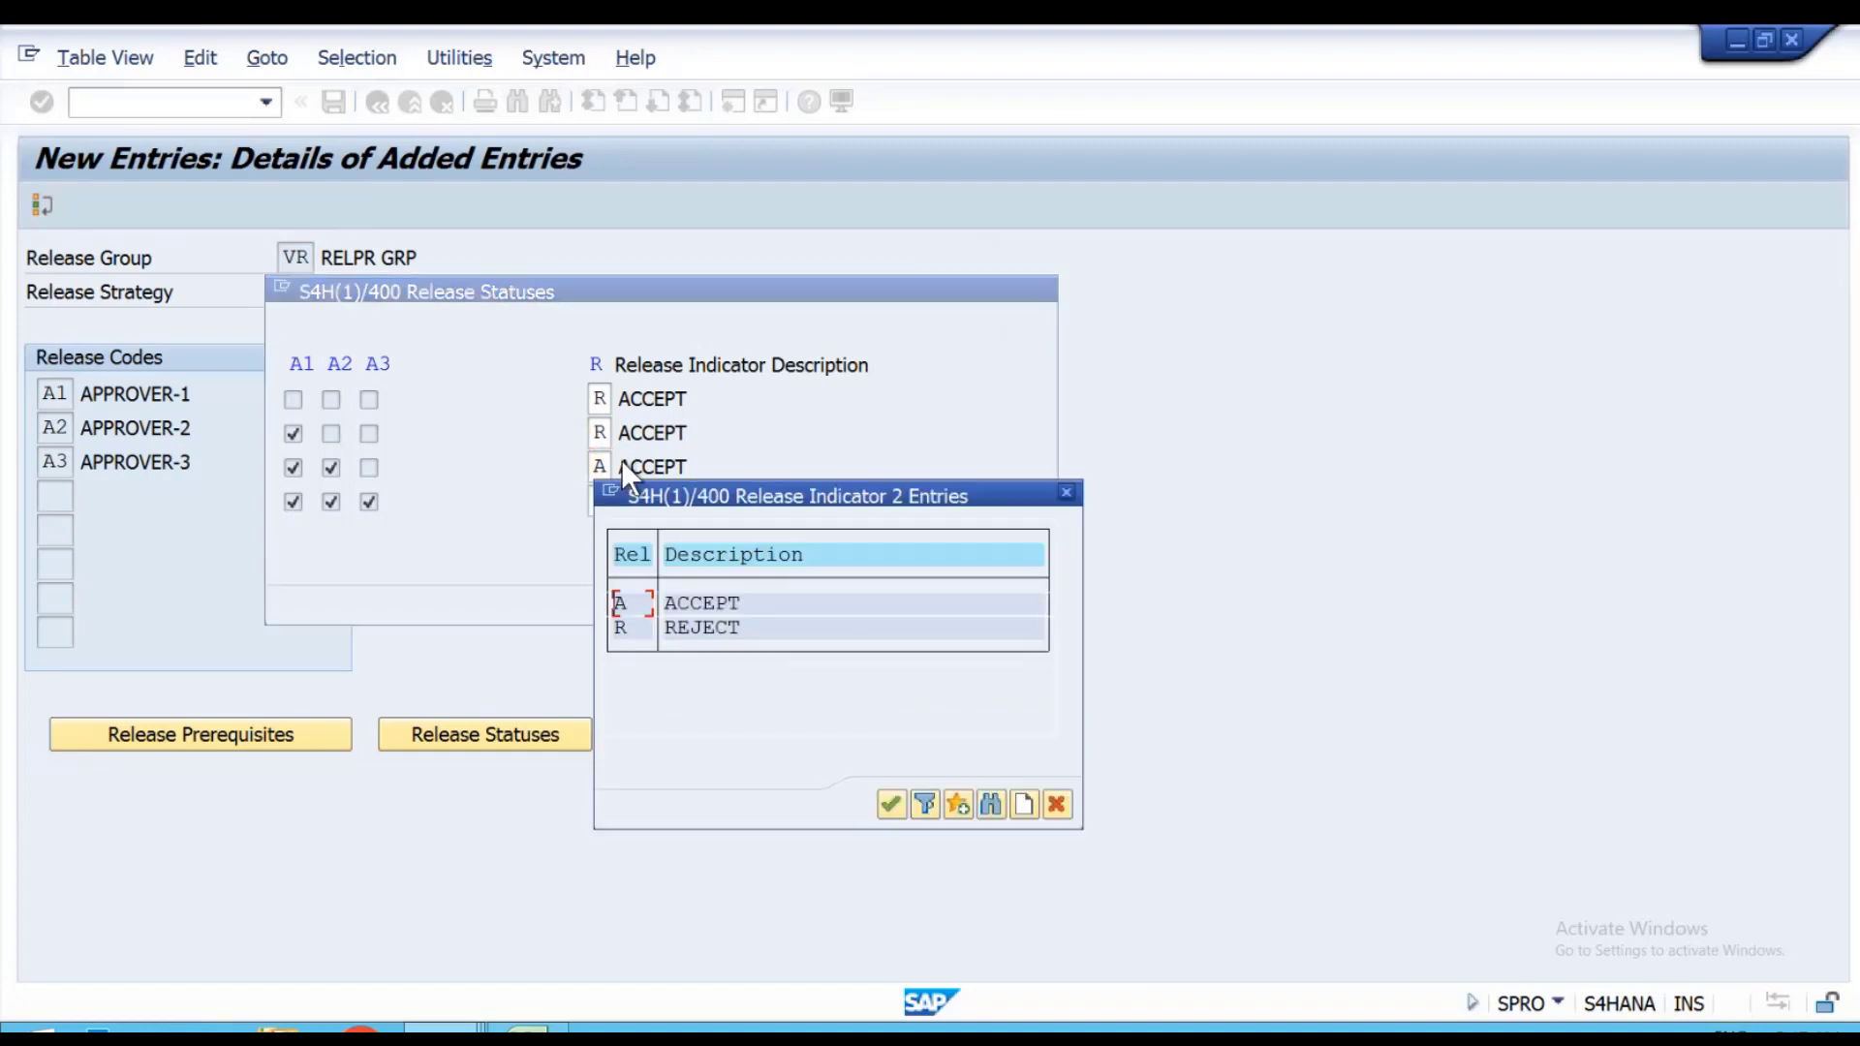
{"action": "double_click", "coordinate": [682, 623]}
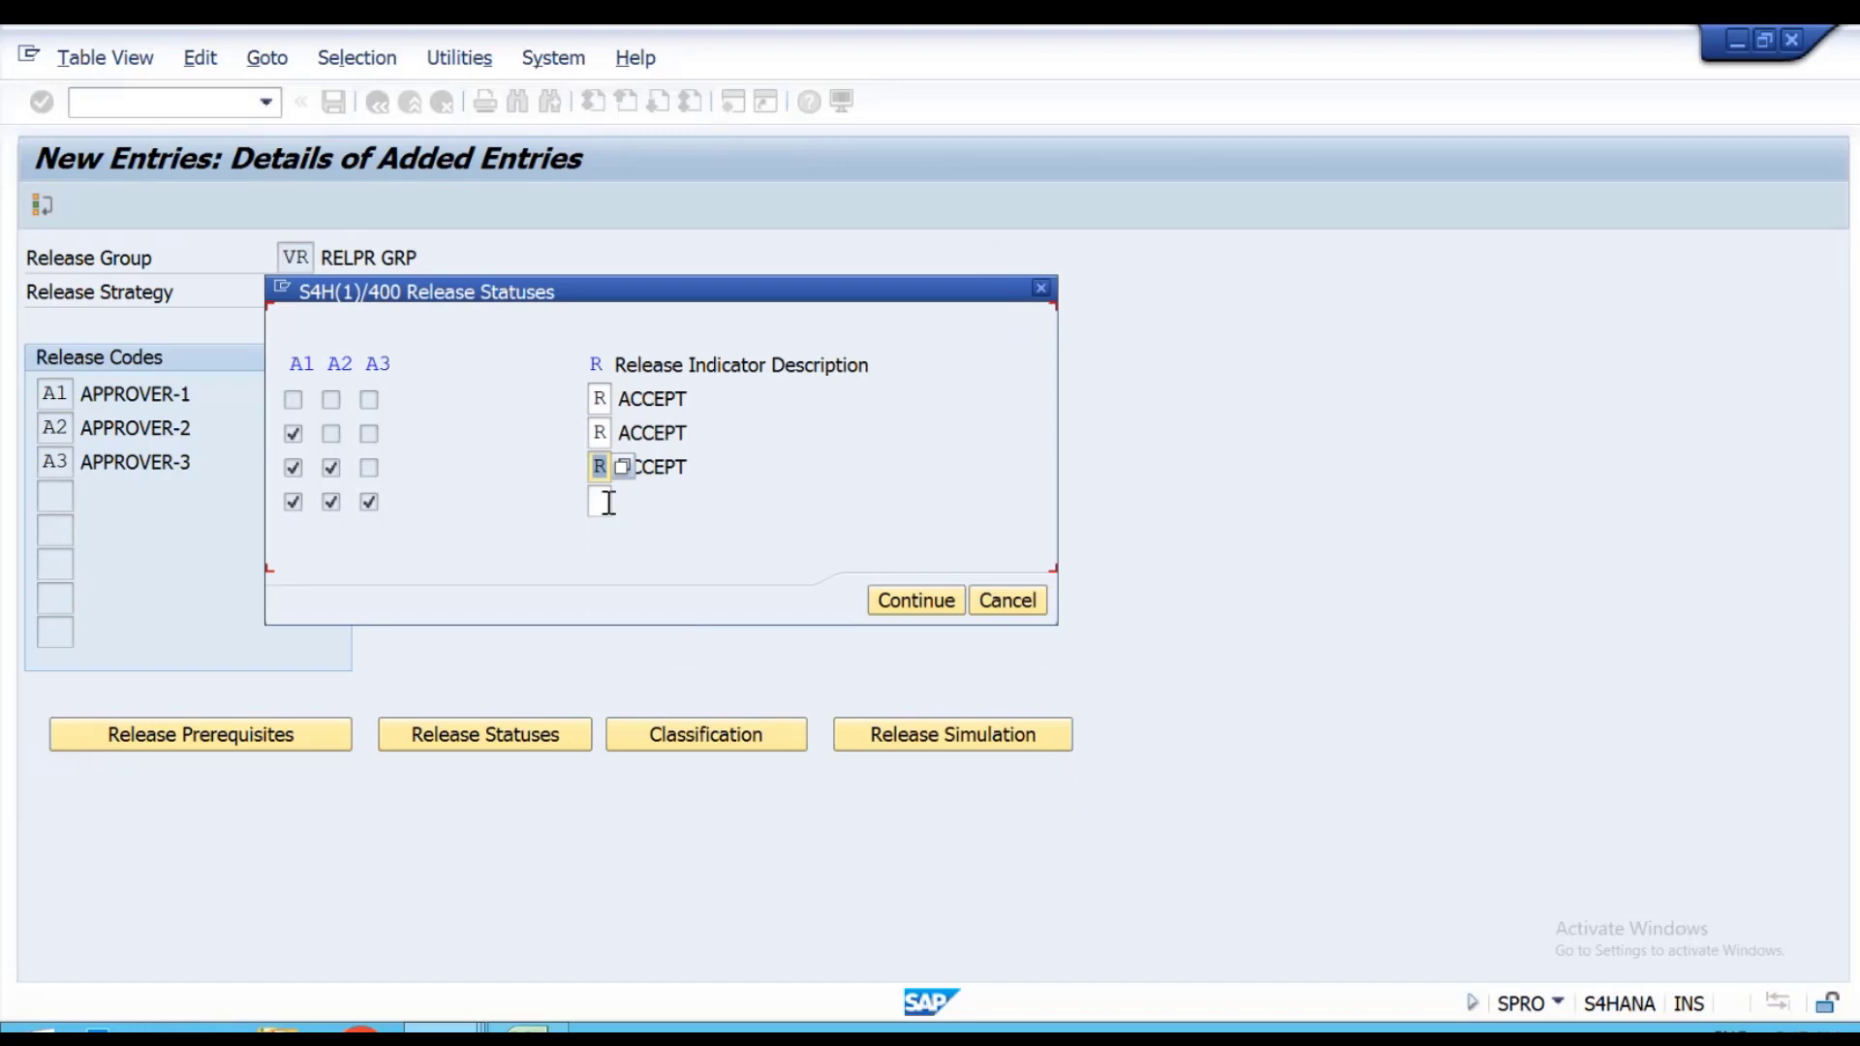
Set indicator A (ACCEPT) for the combination of A1, A2 and A3, confirm, and recheck strategy S2's release statuses.
{"action": "left_click", "coordinate": [608, 501]}
{"action": "key", "text": "Return"}
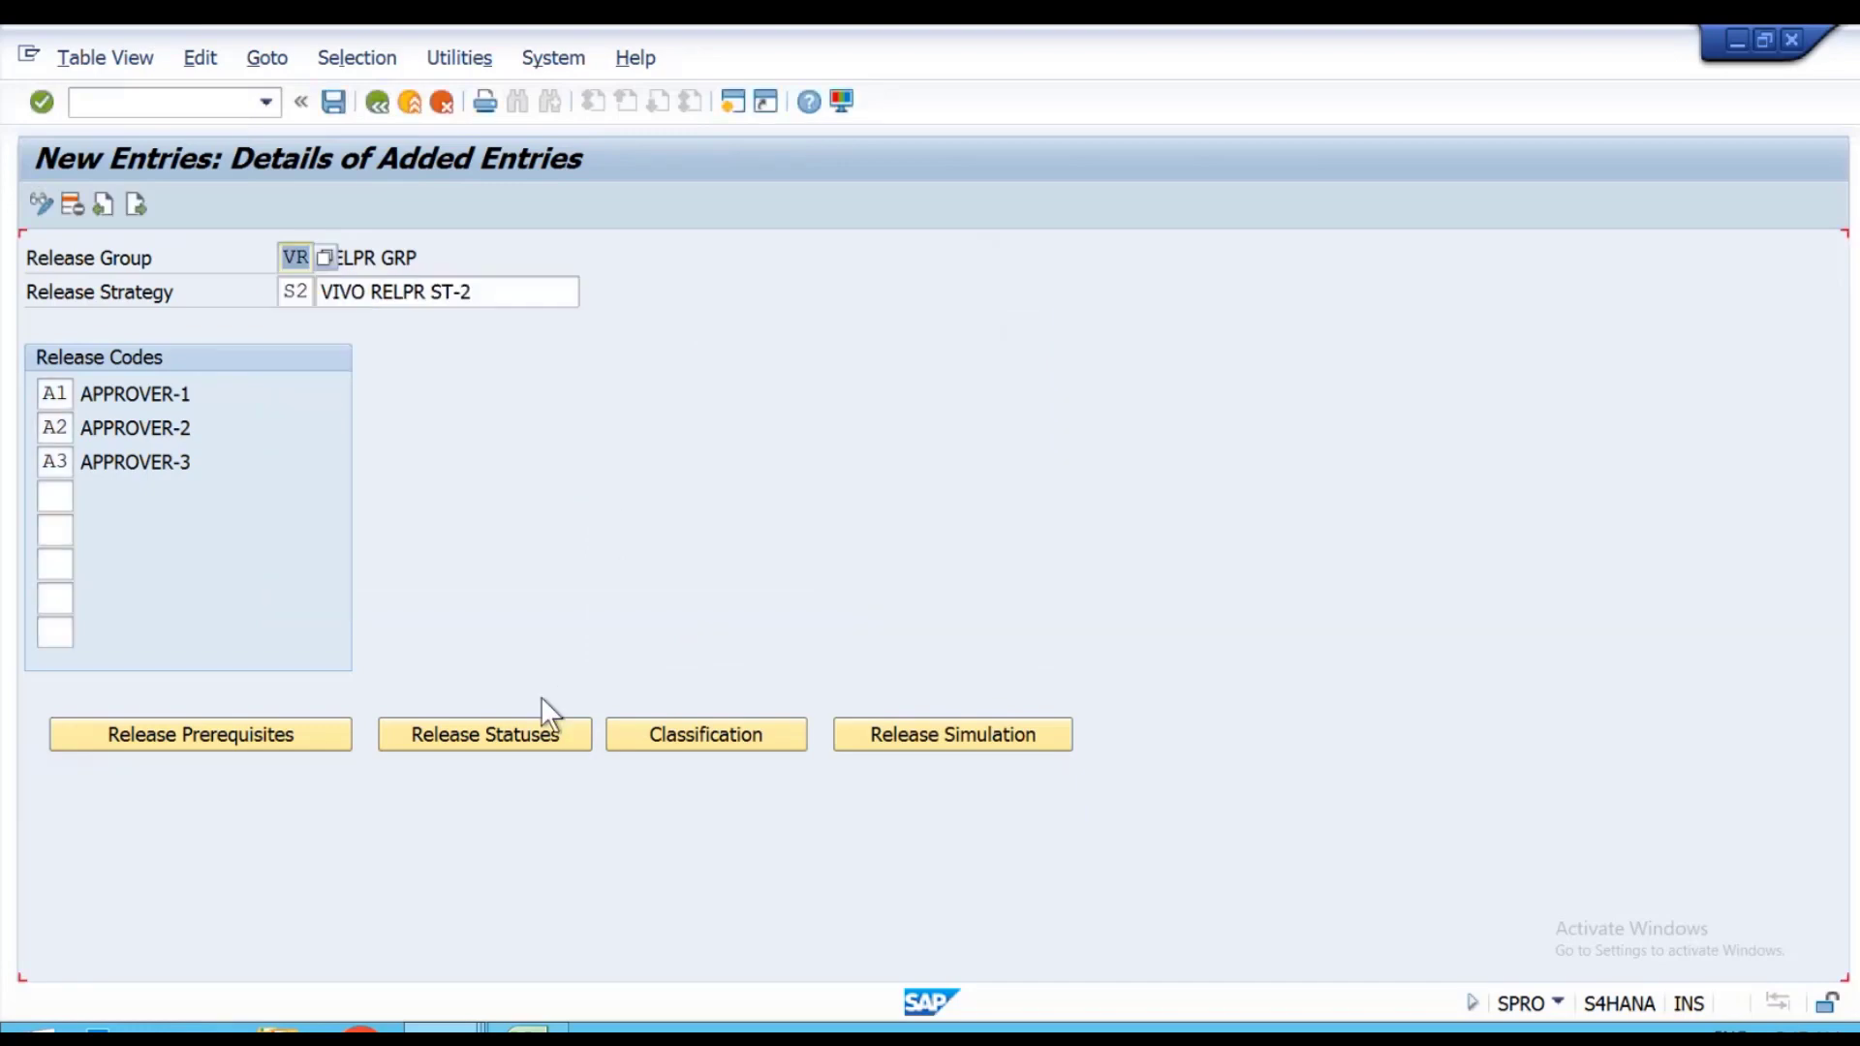
{"action": "left_click", "coordinate": [525, 736]}
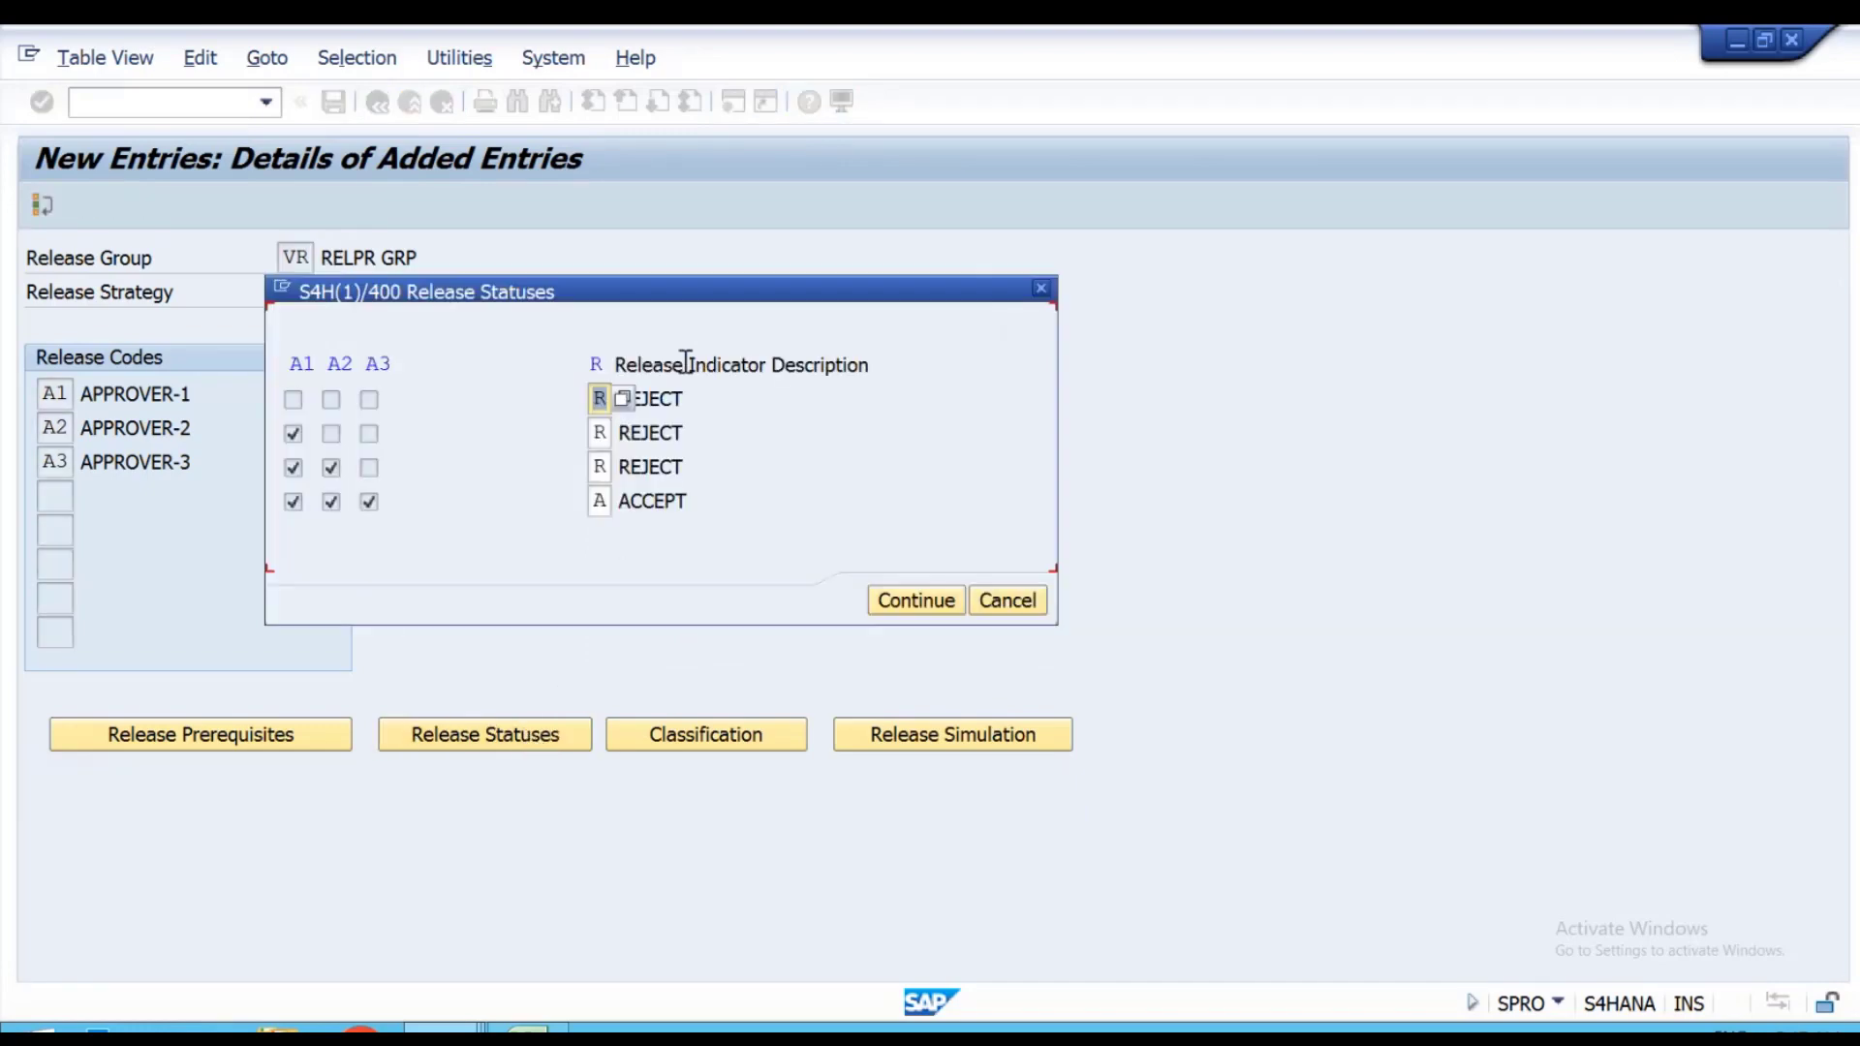
{"action": "left_click", "coordinate": [886, 608]}
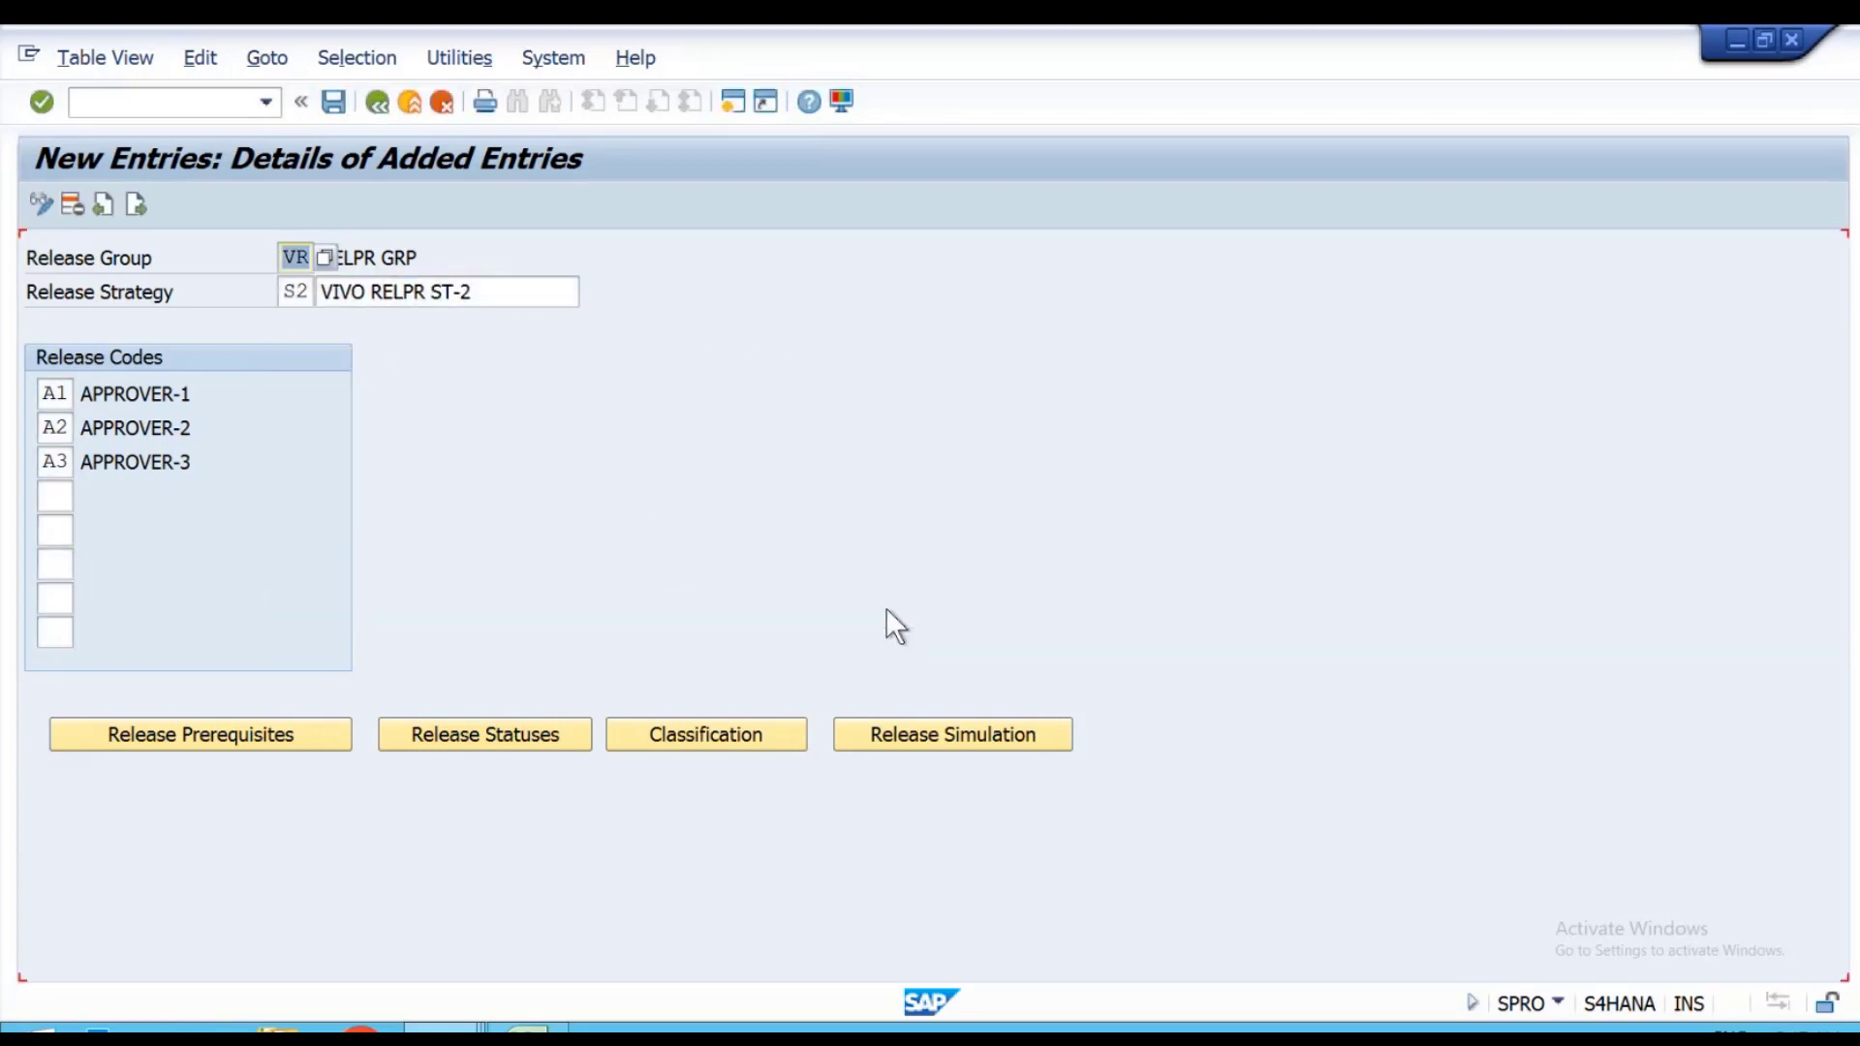
Open the classification of release strategy S2.
{"action": "left_click", "coordinate": [713, 735]}
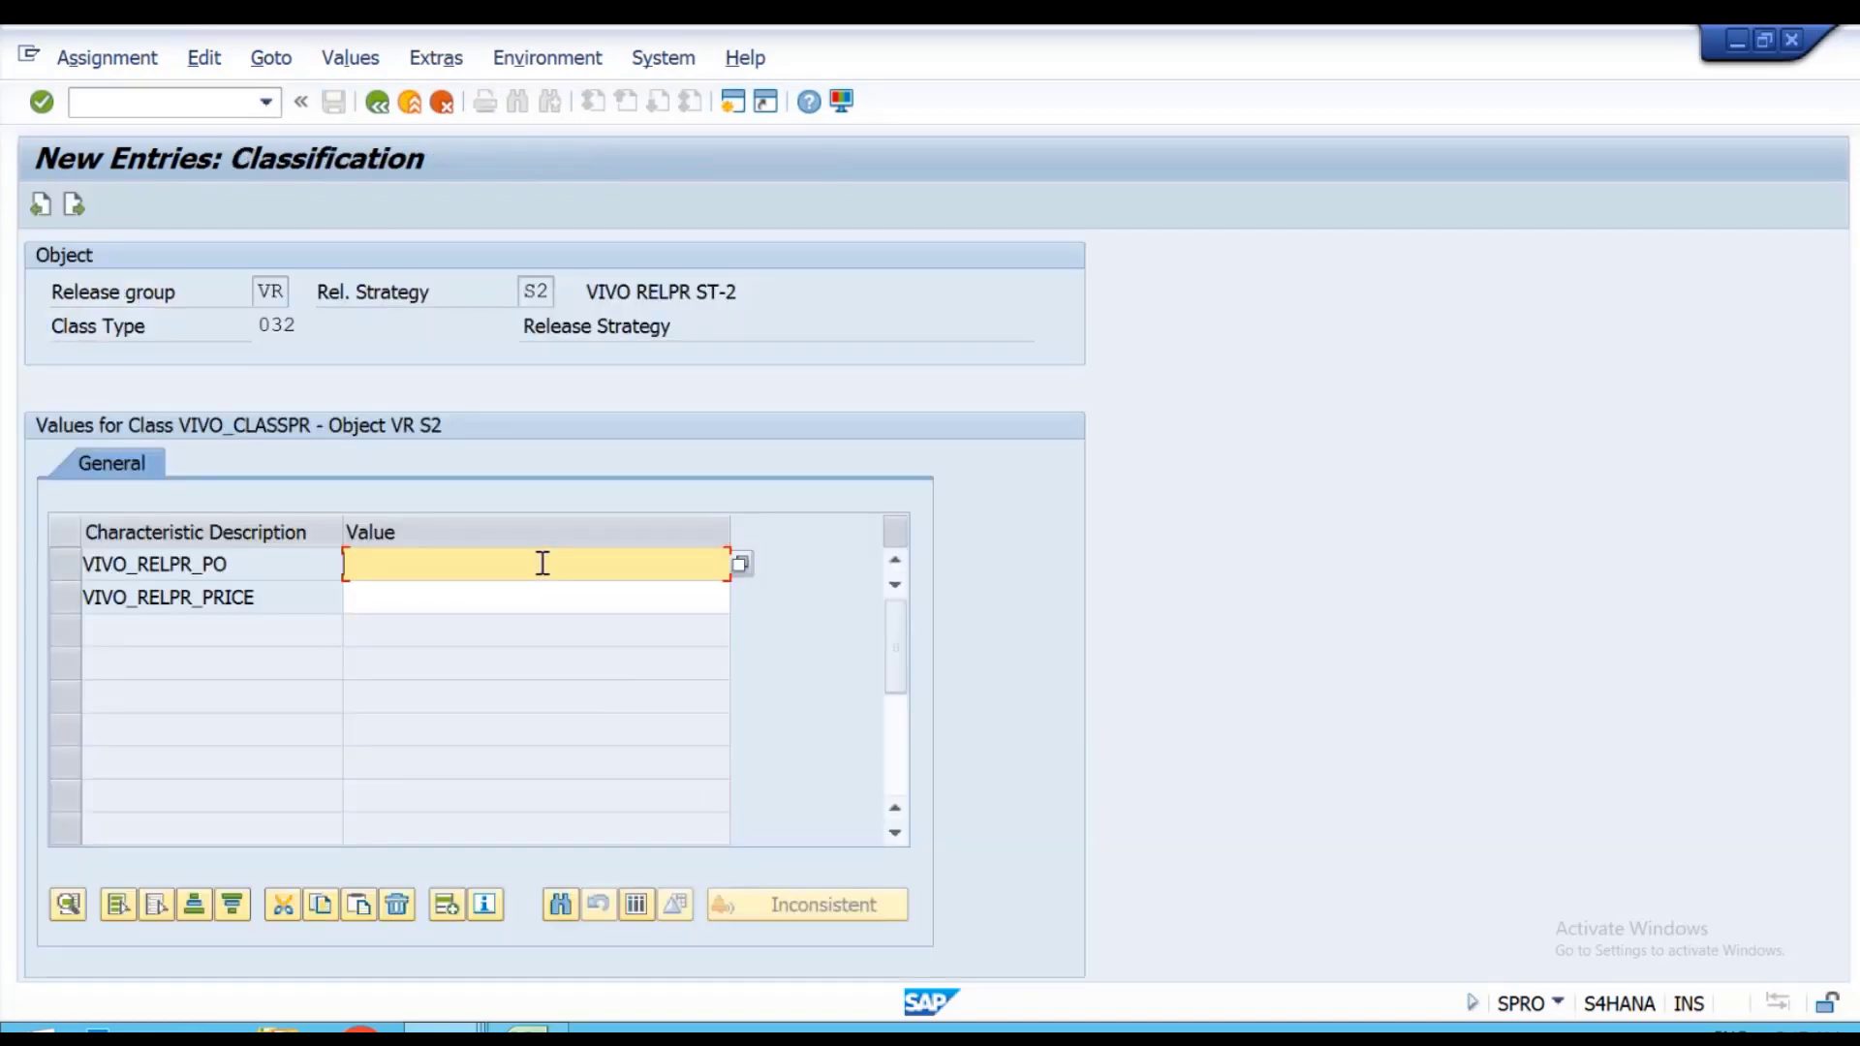
Classify release strategy S2 with VIVO_RELPR_PO set to VPO and VIVO_RELPR_PRICE set to > 10001 USD.
{"action": "type", "text": "VPO"}
{"action": "key", "text": "alt+Tab"}
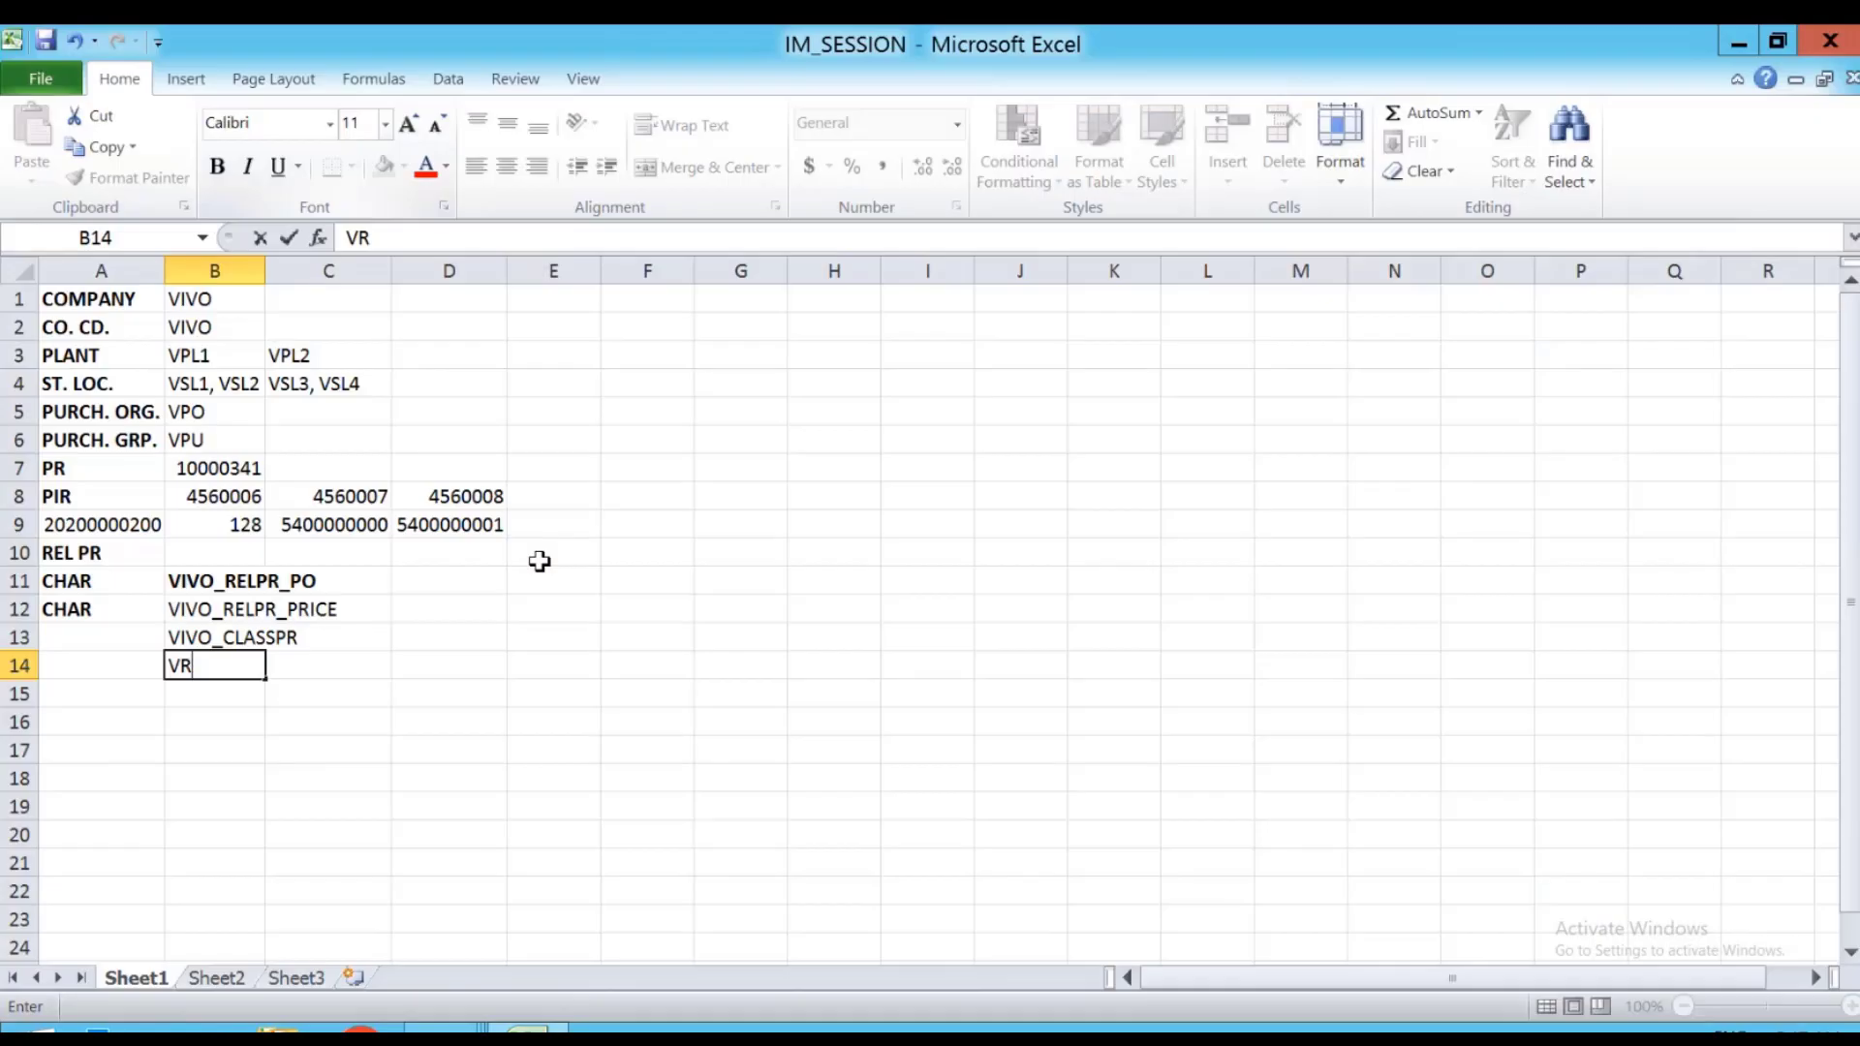
{"action": "key", "text": "alt+Tab"}
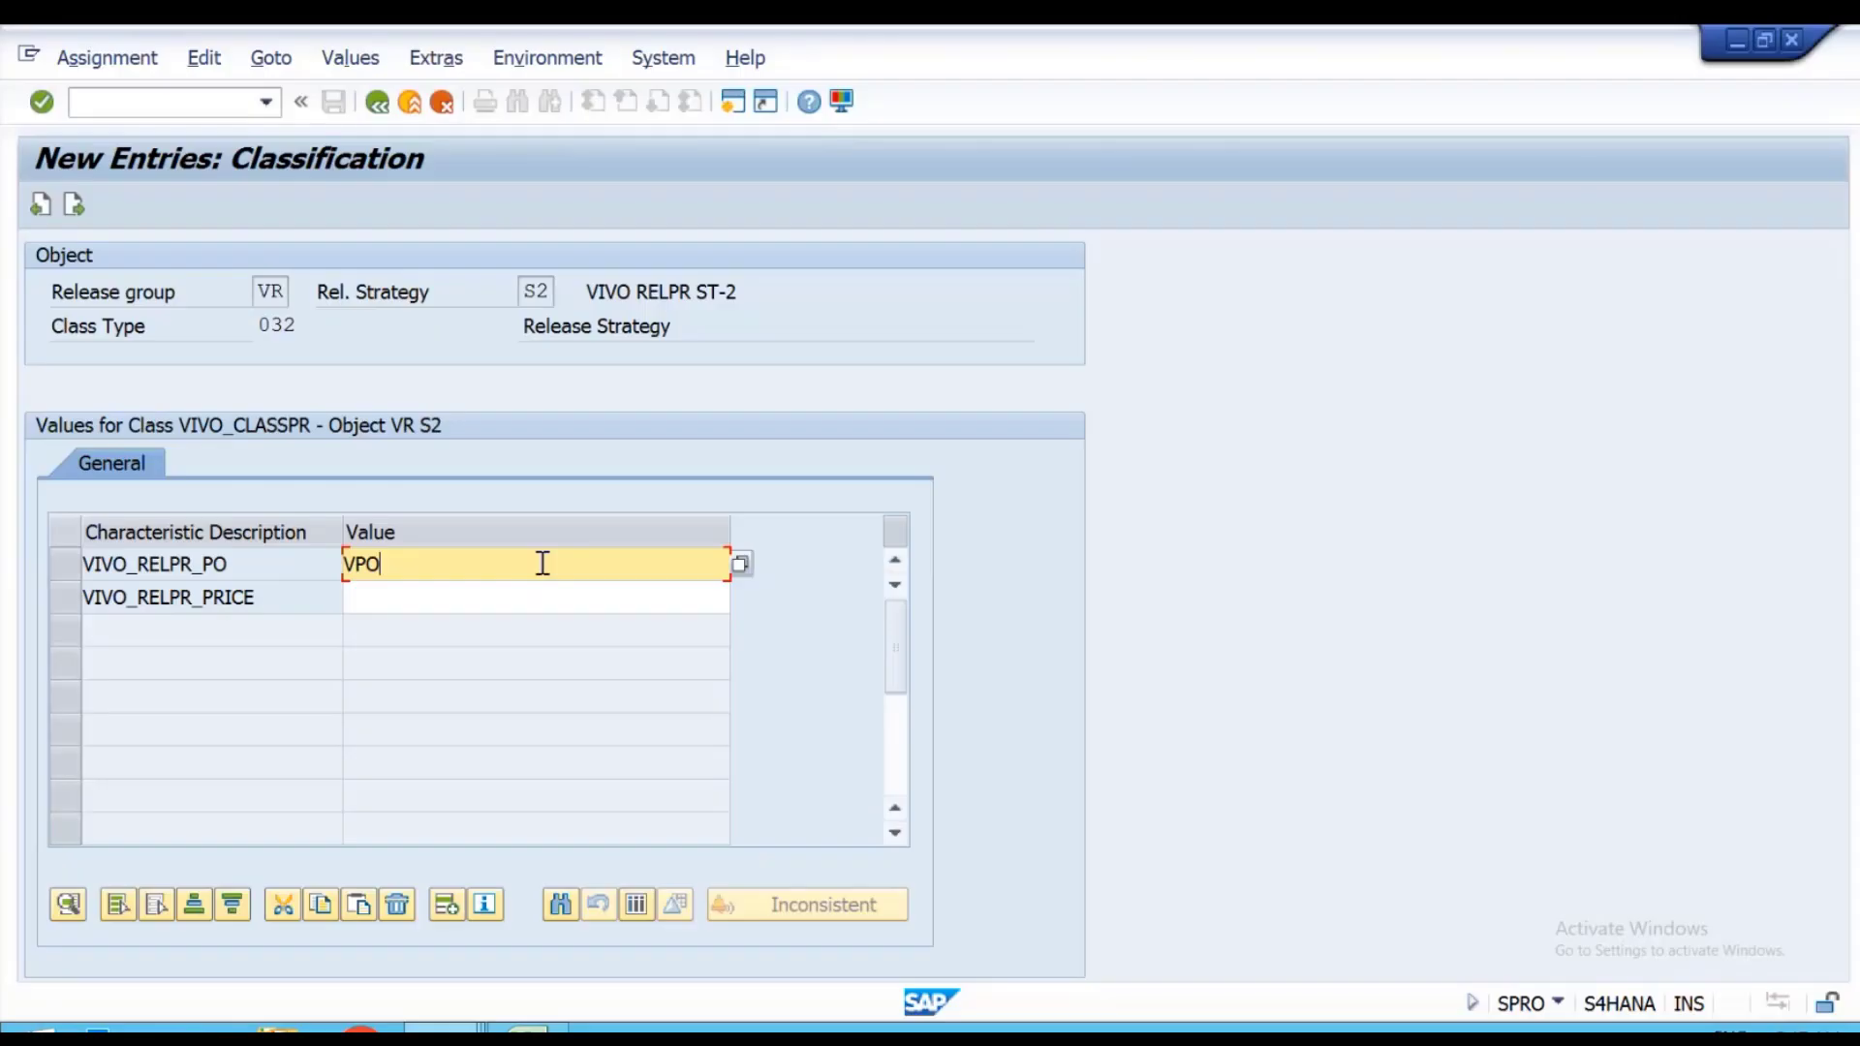
{"action": "left_click", "coordinate": [508, 598]}
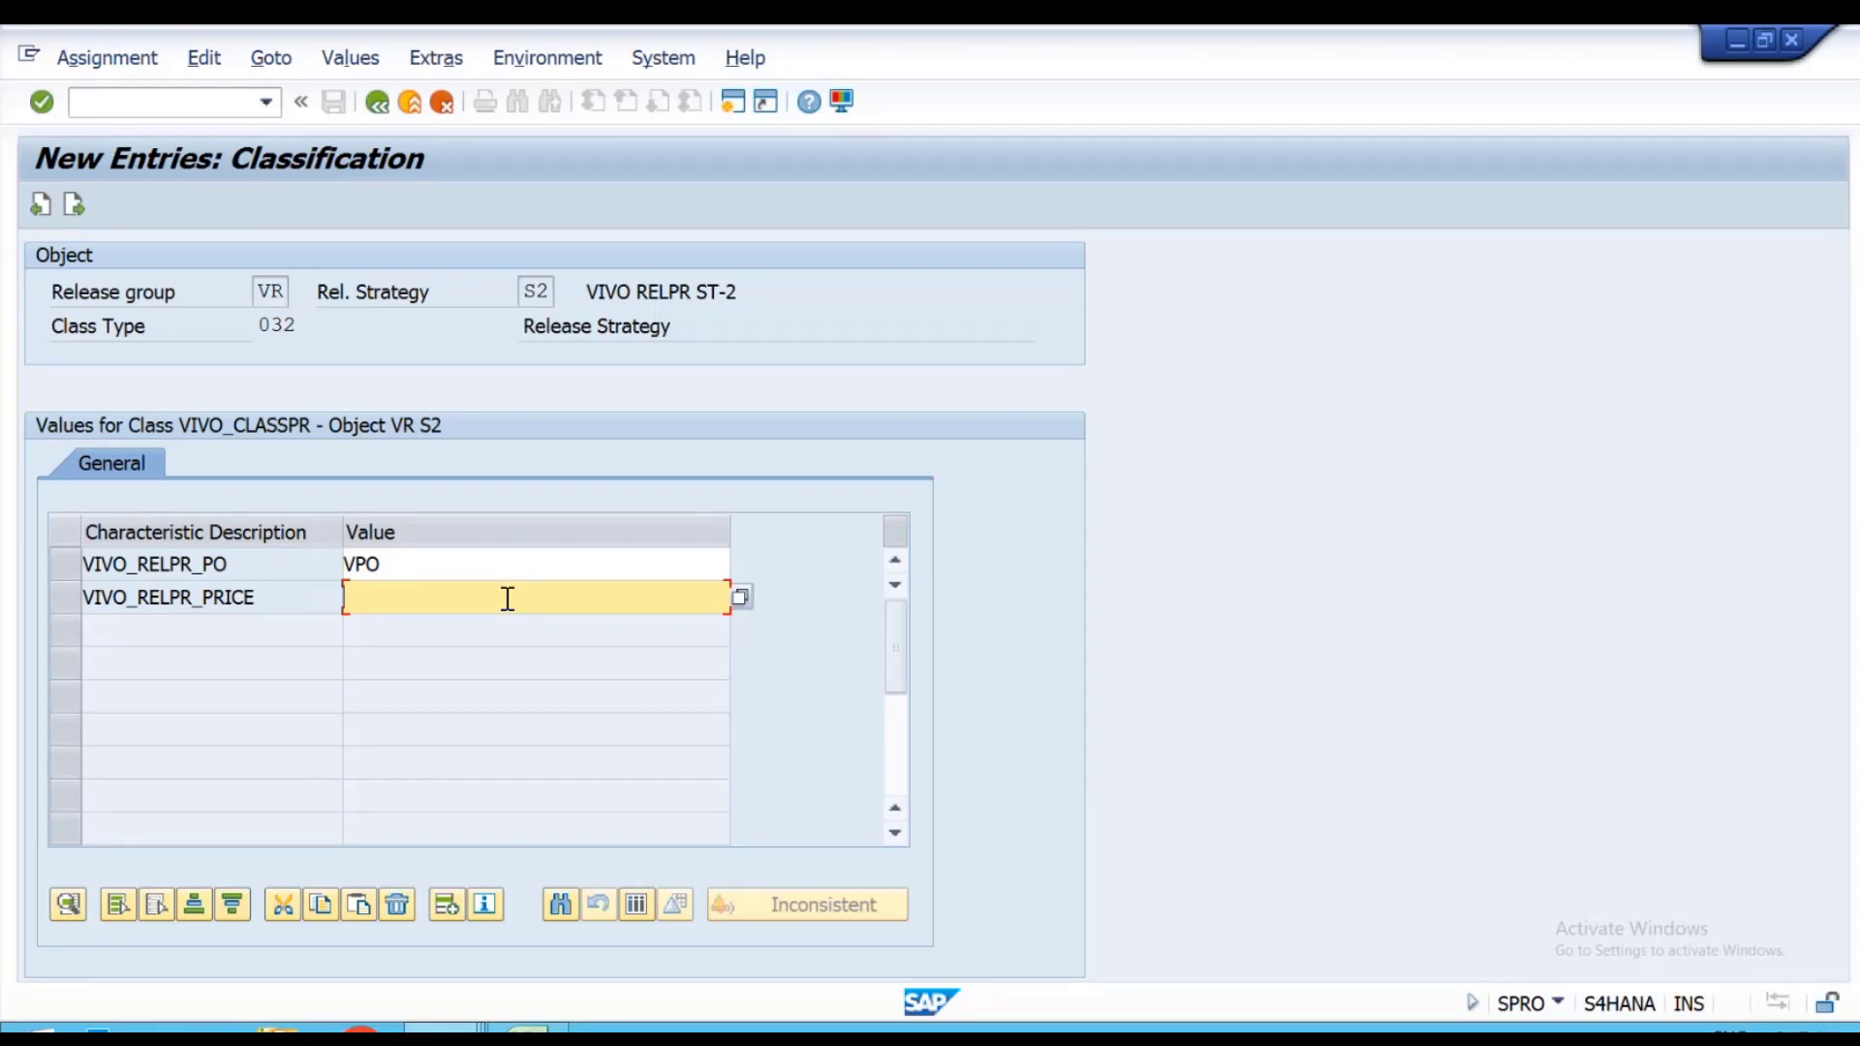
{"action": "type", "text": ">"}
{"action": "type", "text": "10001"}
{"action": "key", "text": "Return"}
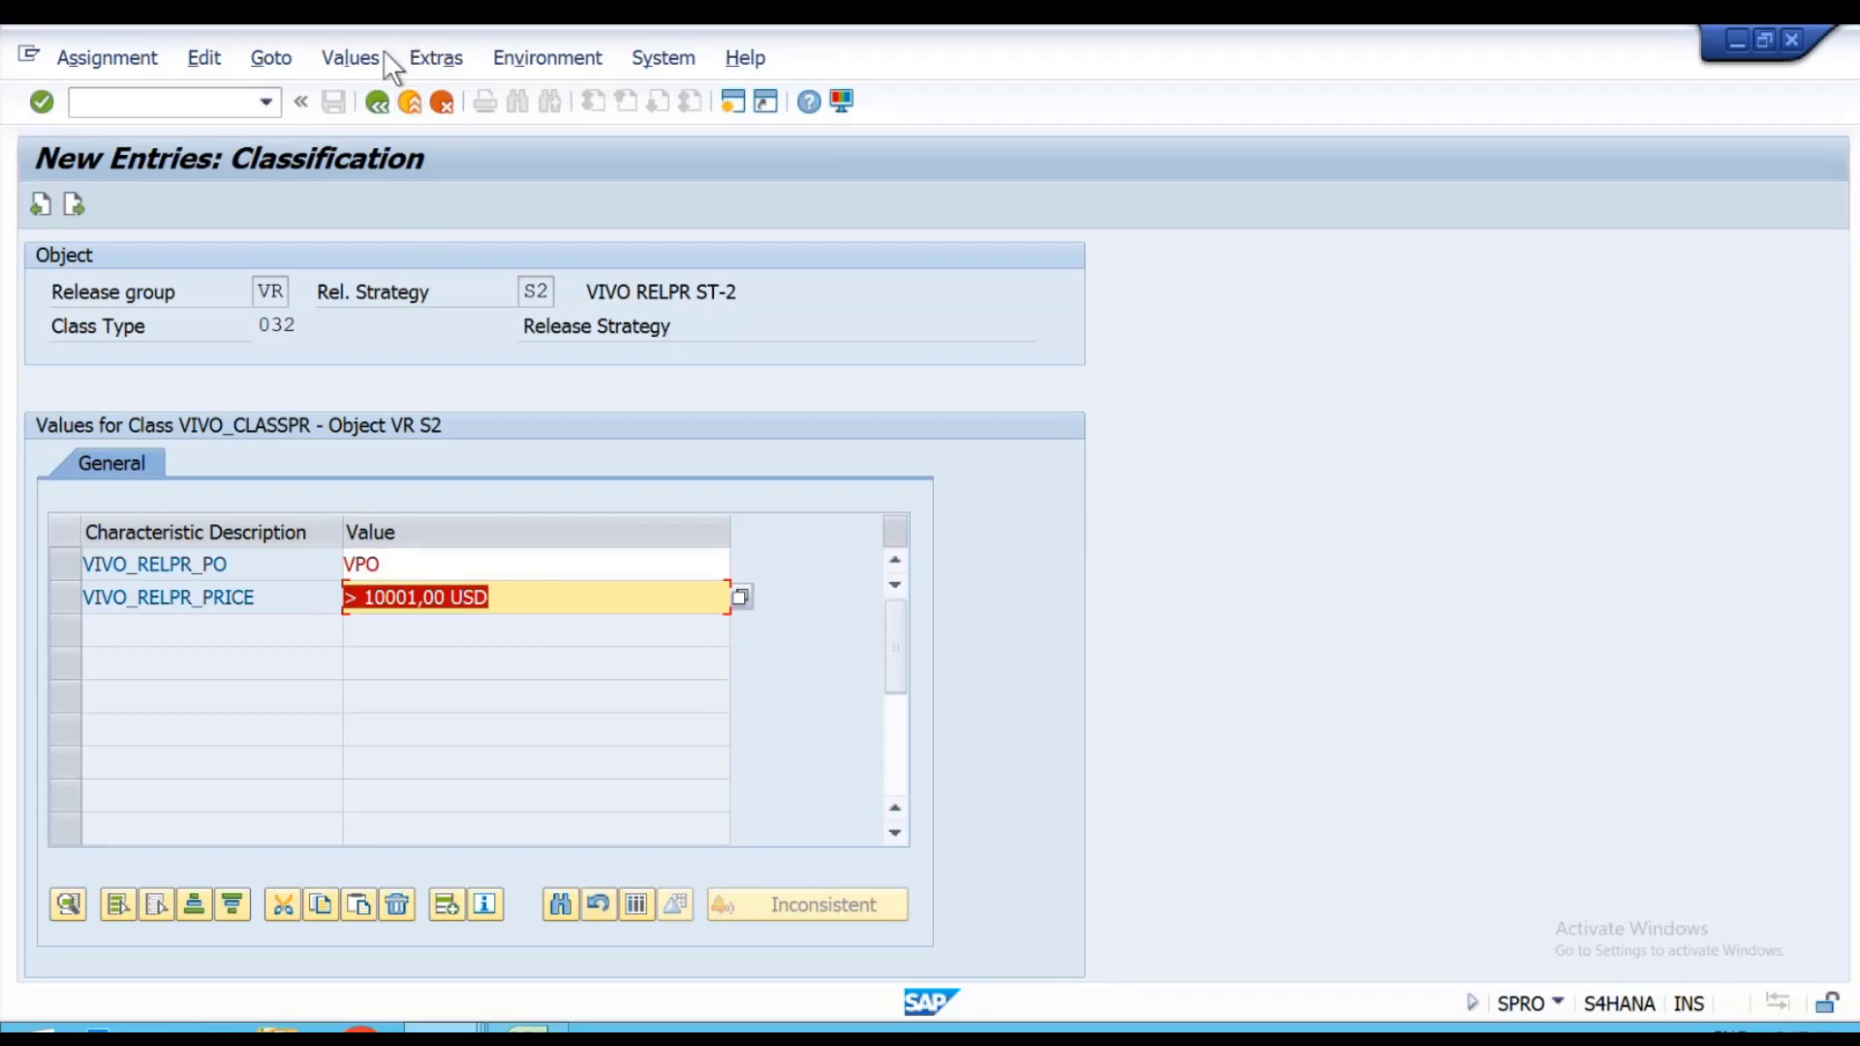
Return to the release strategies overview and save the new strategy S2 of group VR.
{"action": "left_click", "coordinate": [370, 99]}
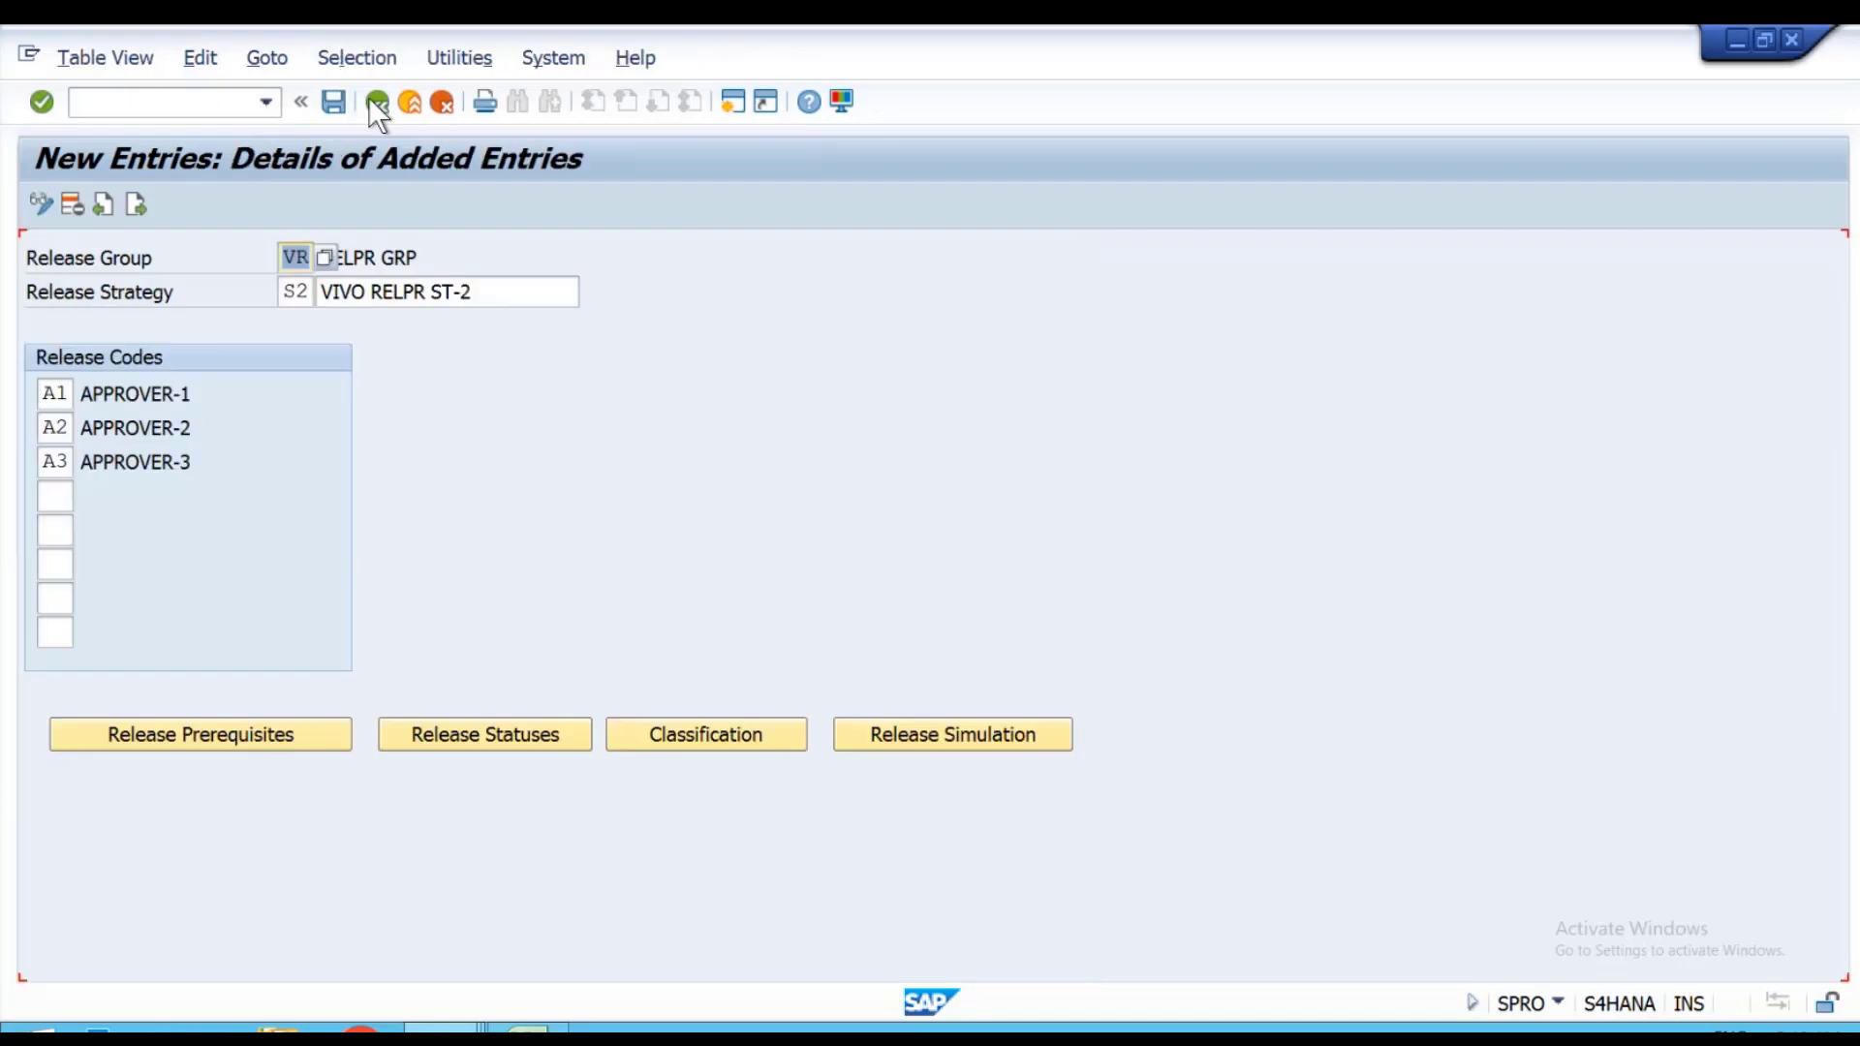
{"action": "left_click", "coordinate": [370, 99]}
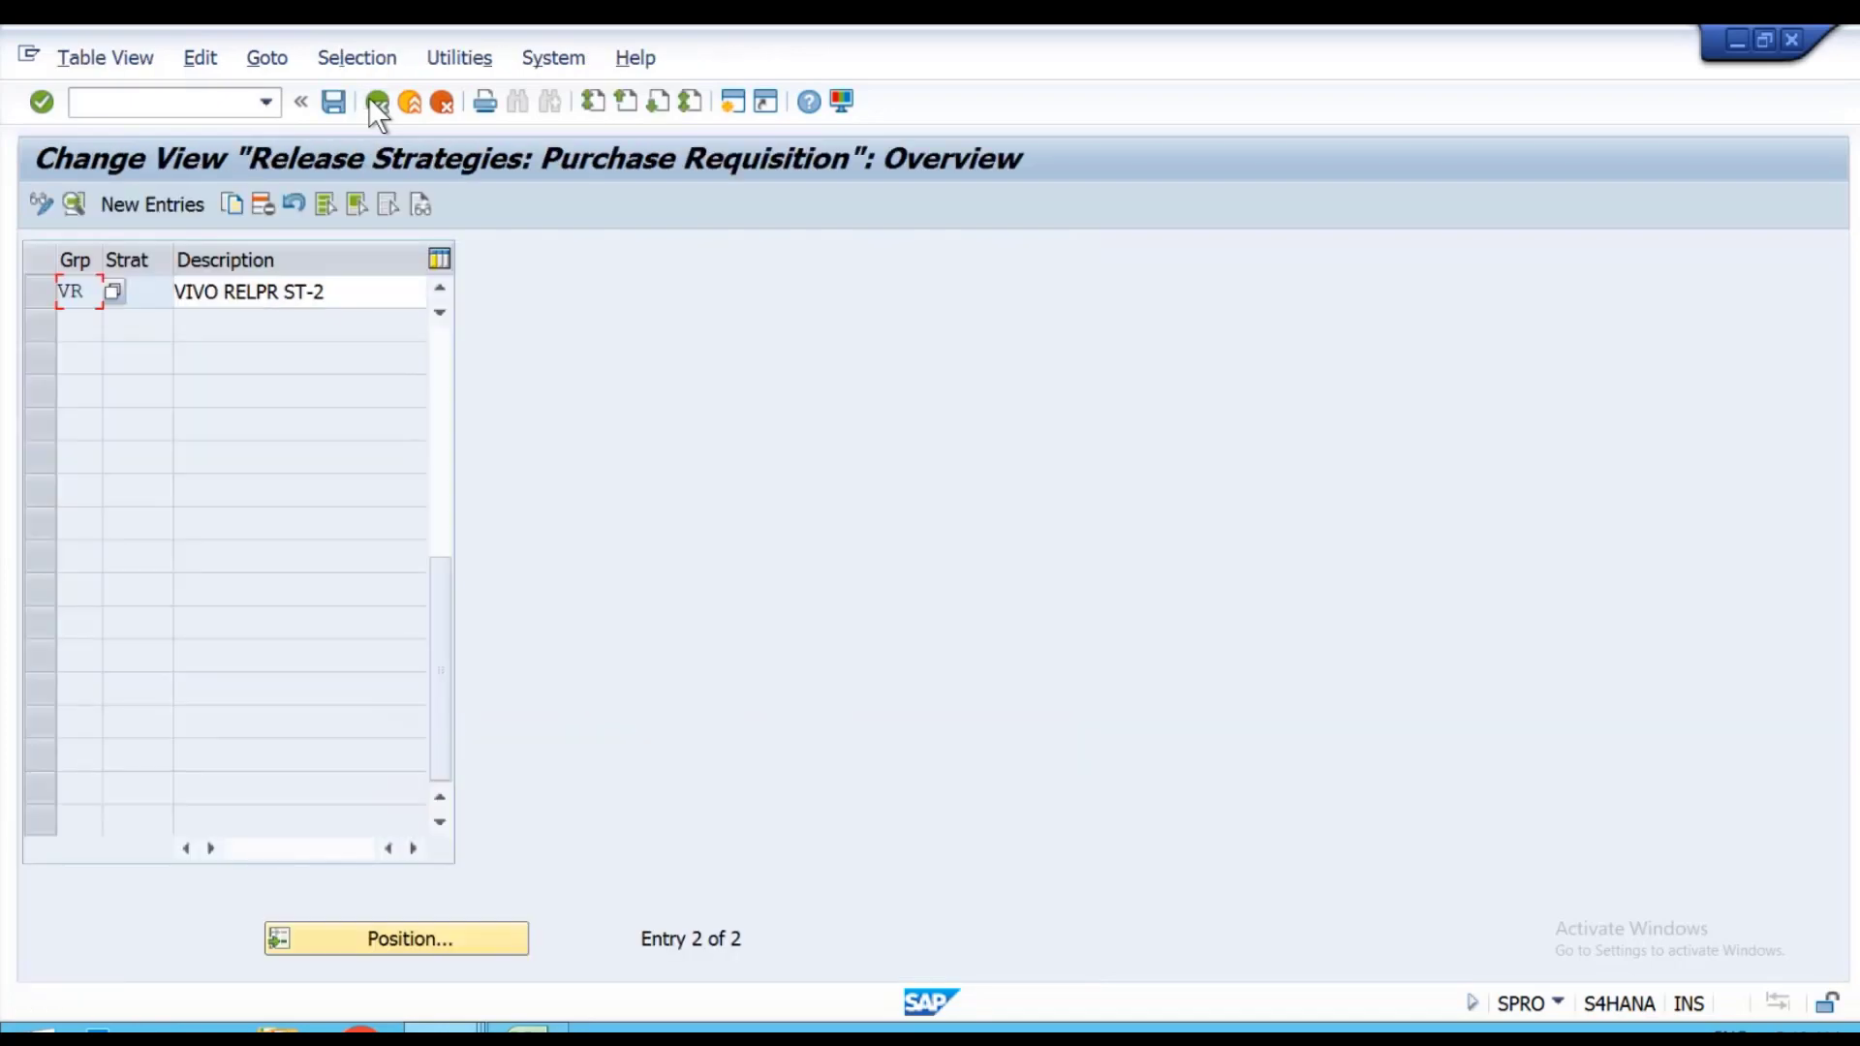
{"action": "left_click", "coordinate": [155, 295]}
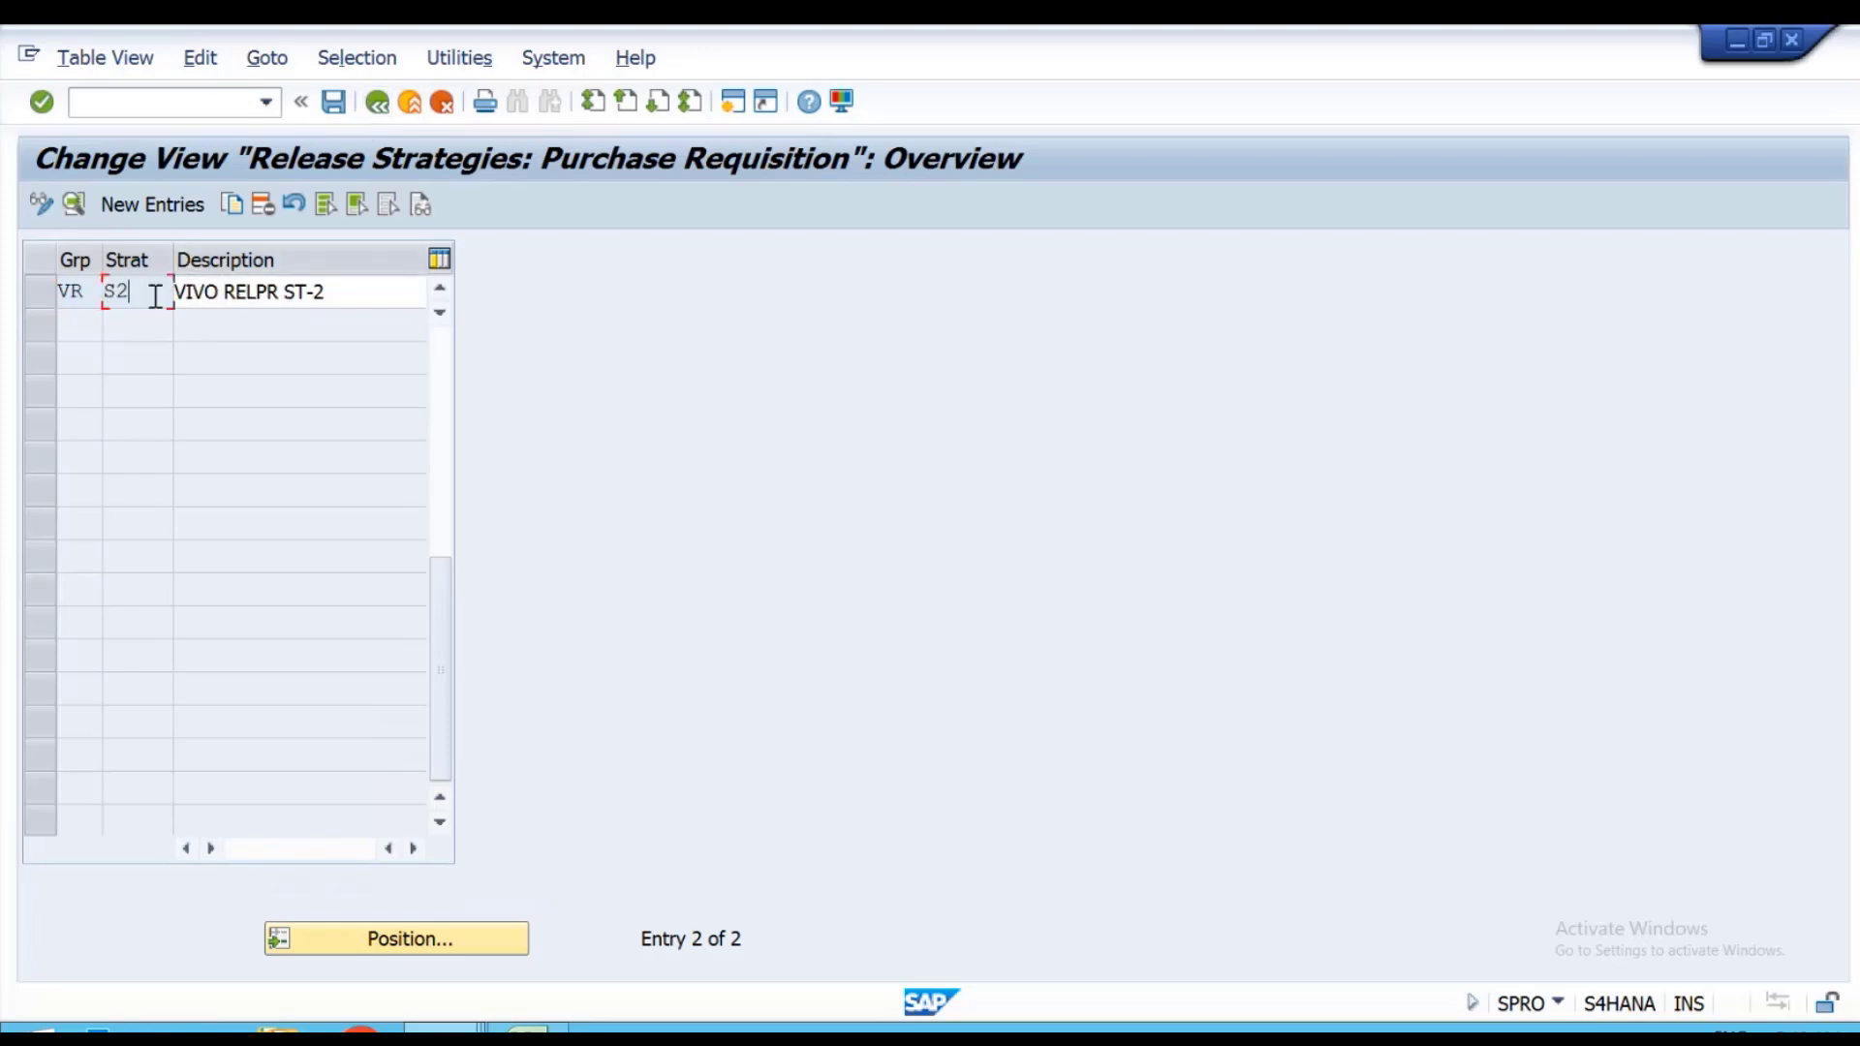
{"action": "left_click", "coordinate": [334, 101]}
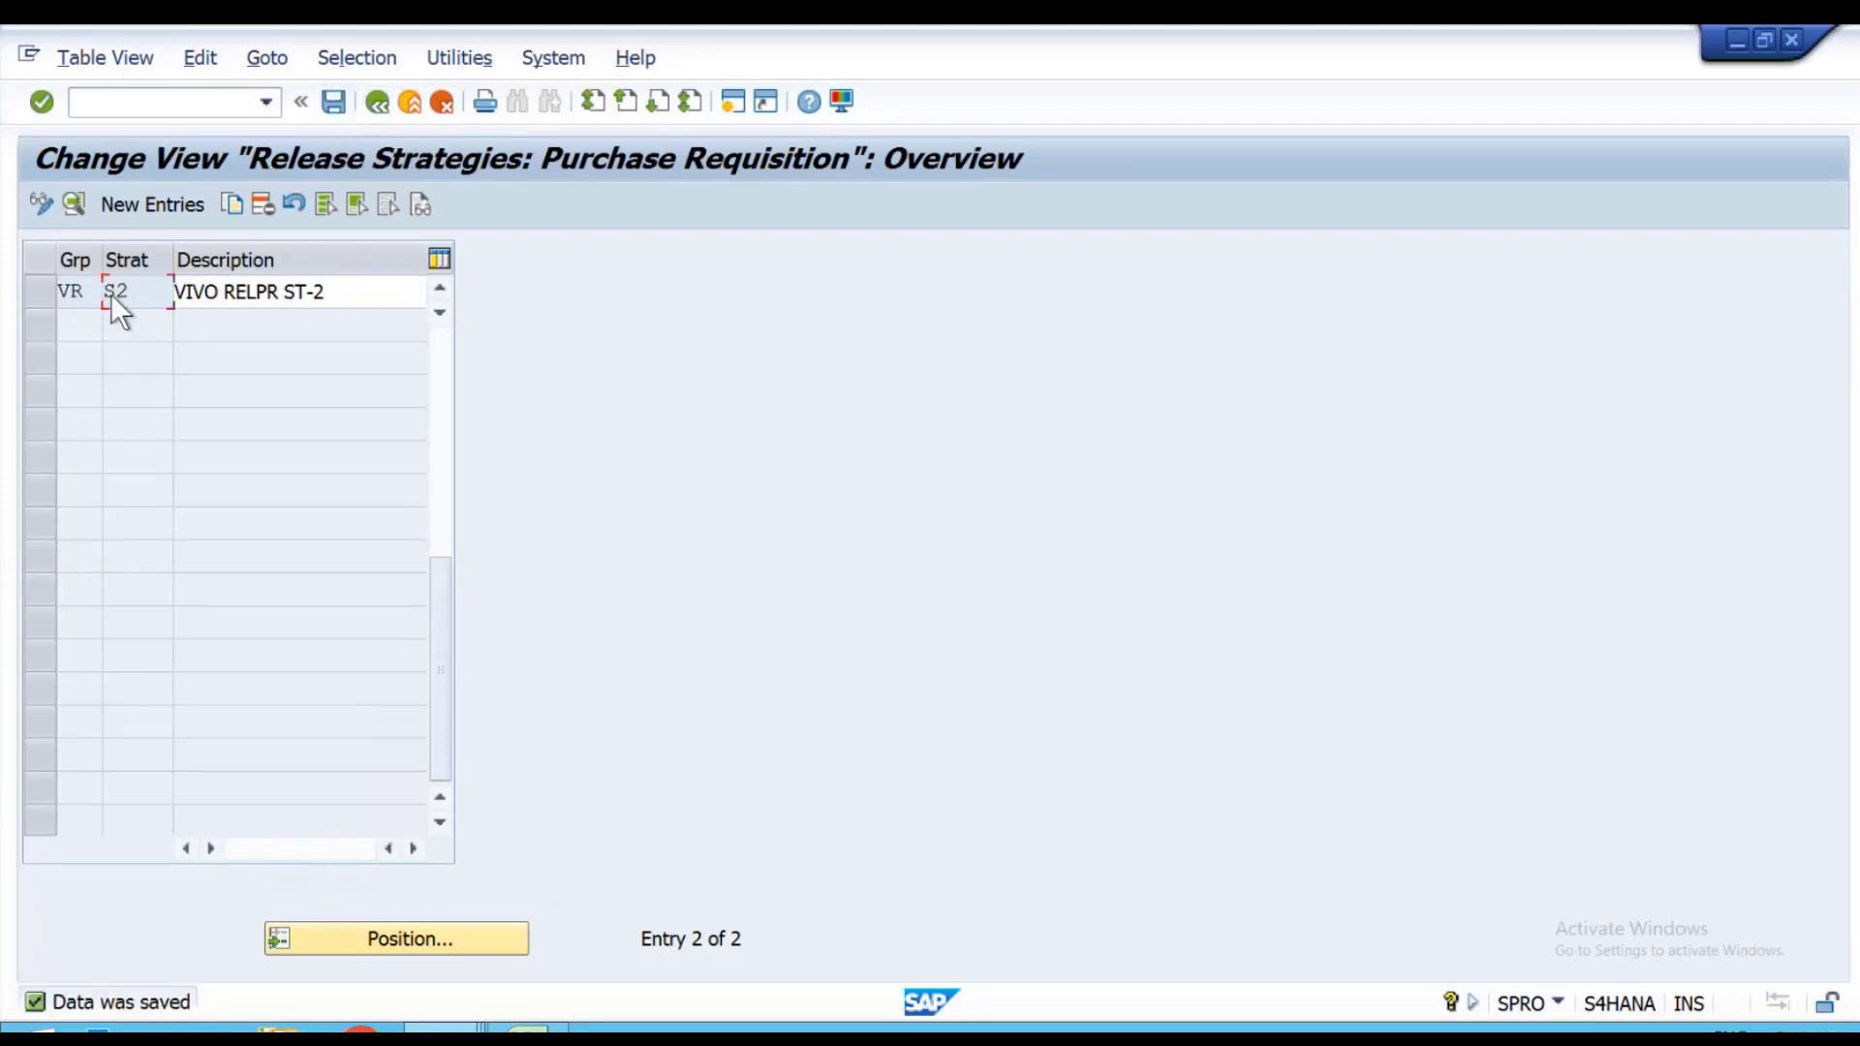
Open the details of strategy S2 and simulate its release by codes A1, A2 and A3.
{"action": "left_click", "coordinate": [45, 294]}
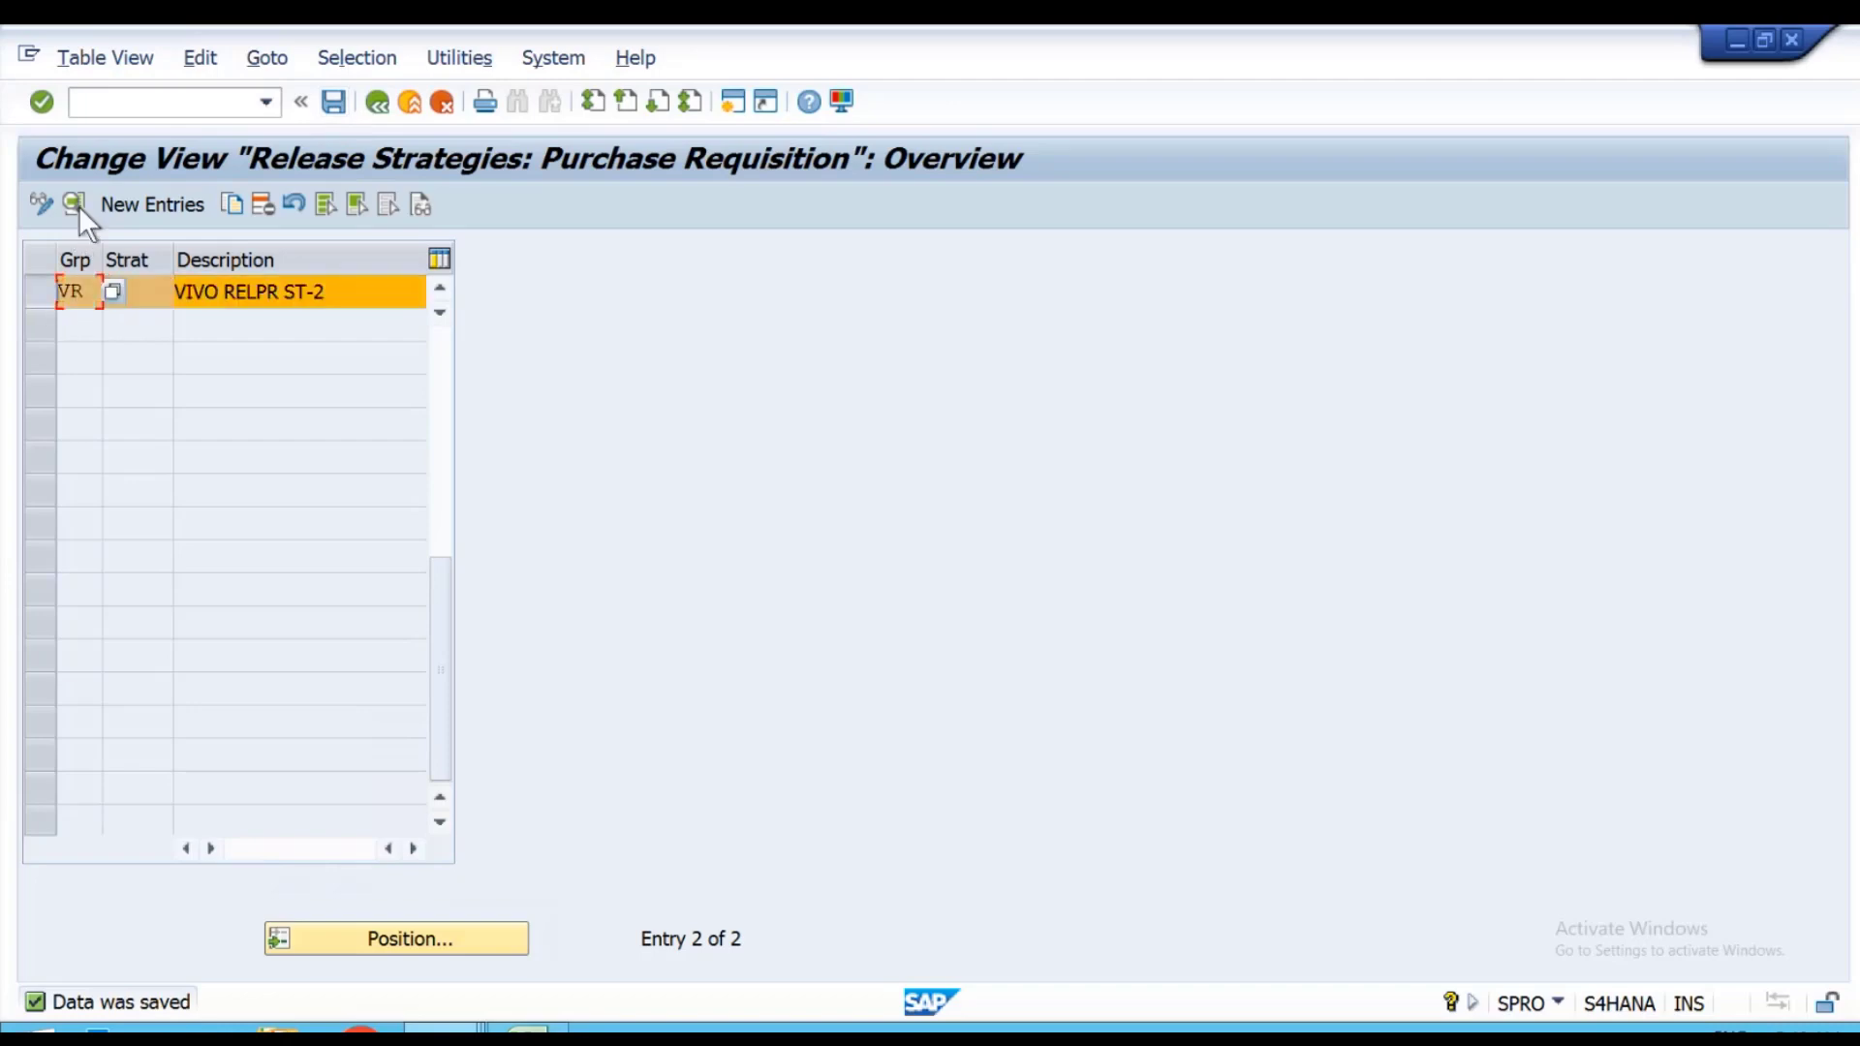
{"action": "left_click", "coordinate": [75, 206]}
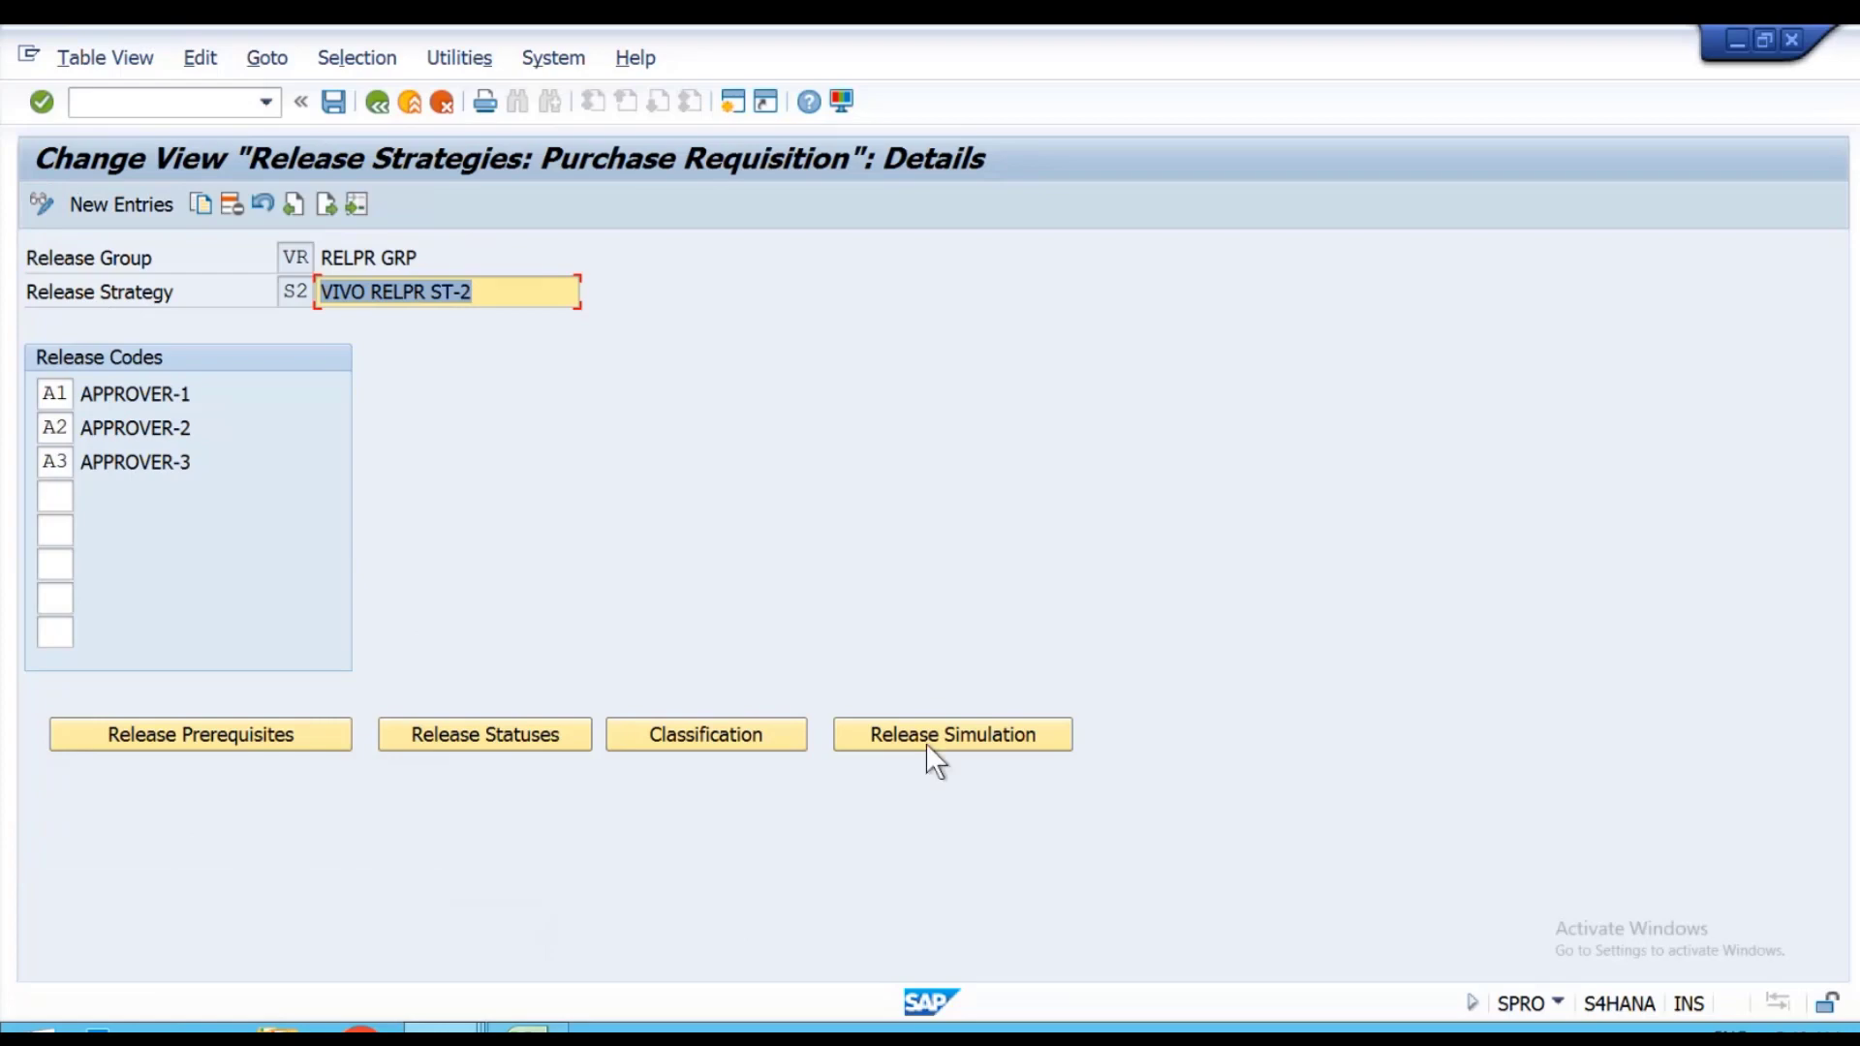
{"action": "left_click", "coordinate": [926, 742]}
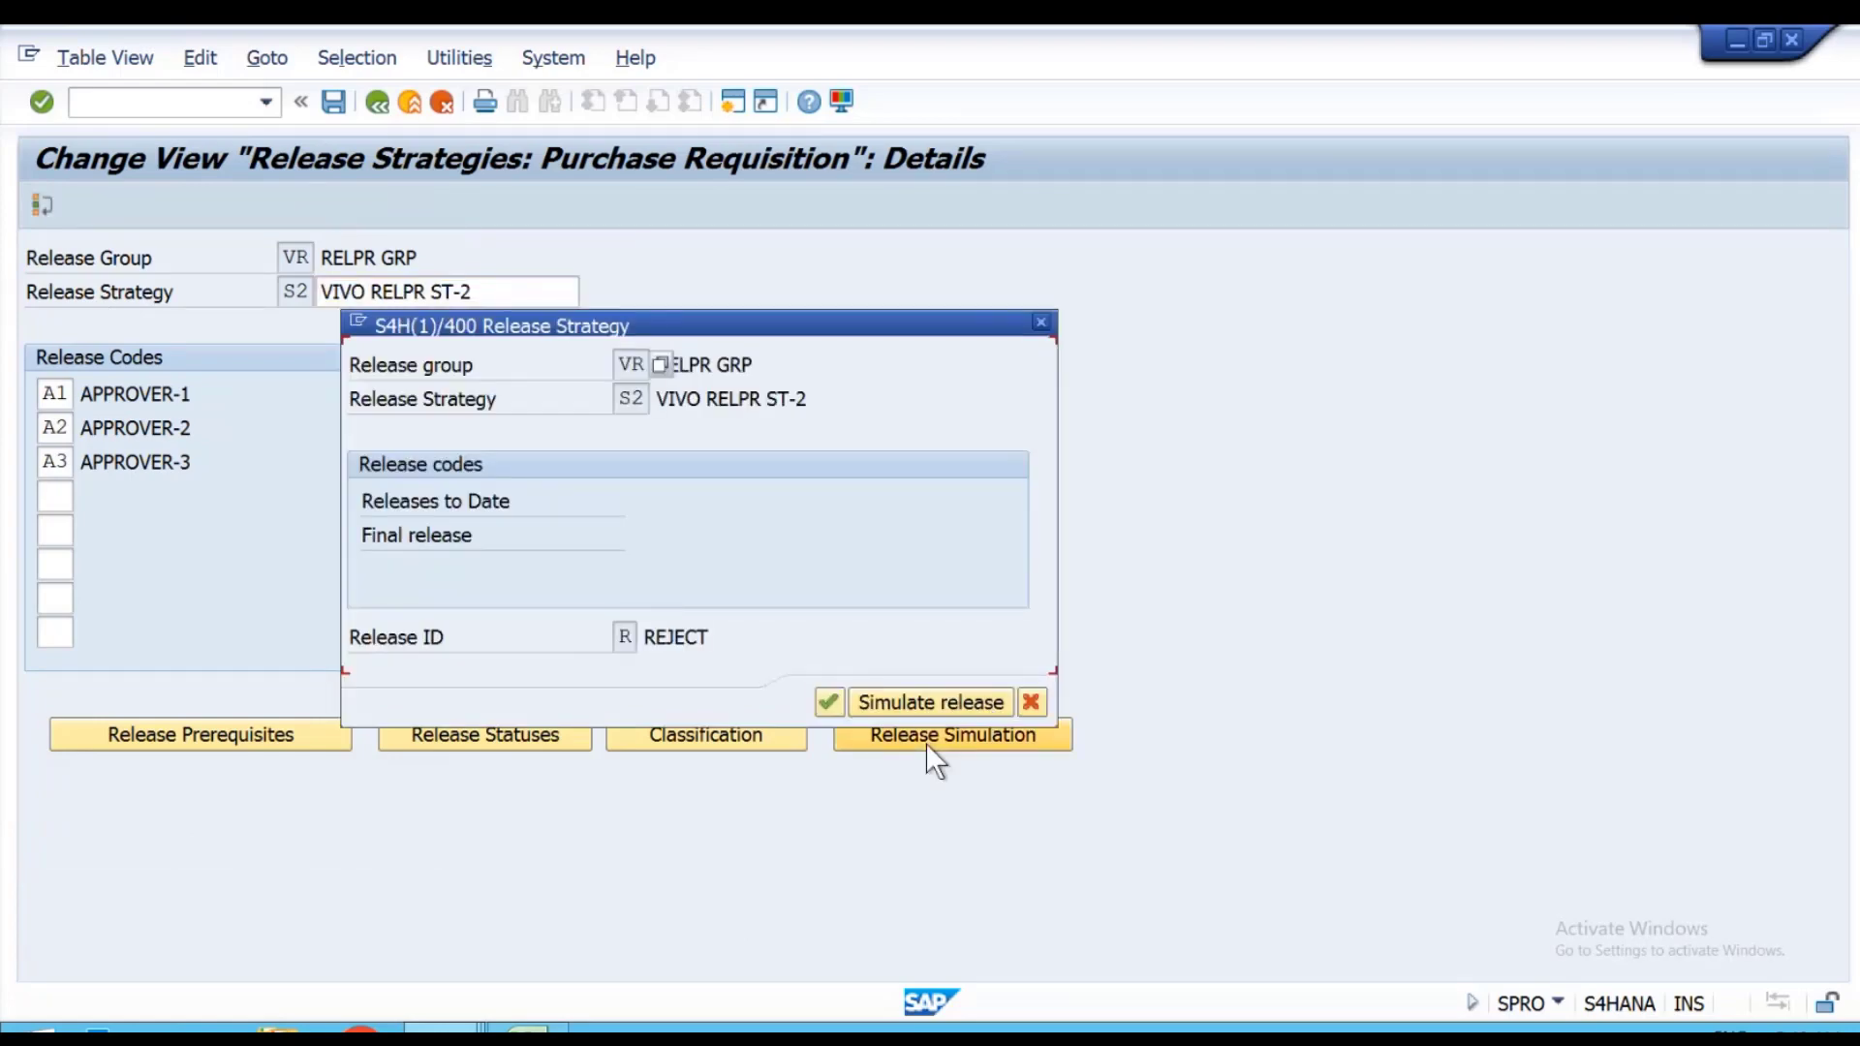
{"action": "left_click", "coordinate": [915, 695]}
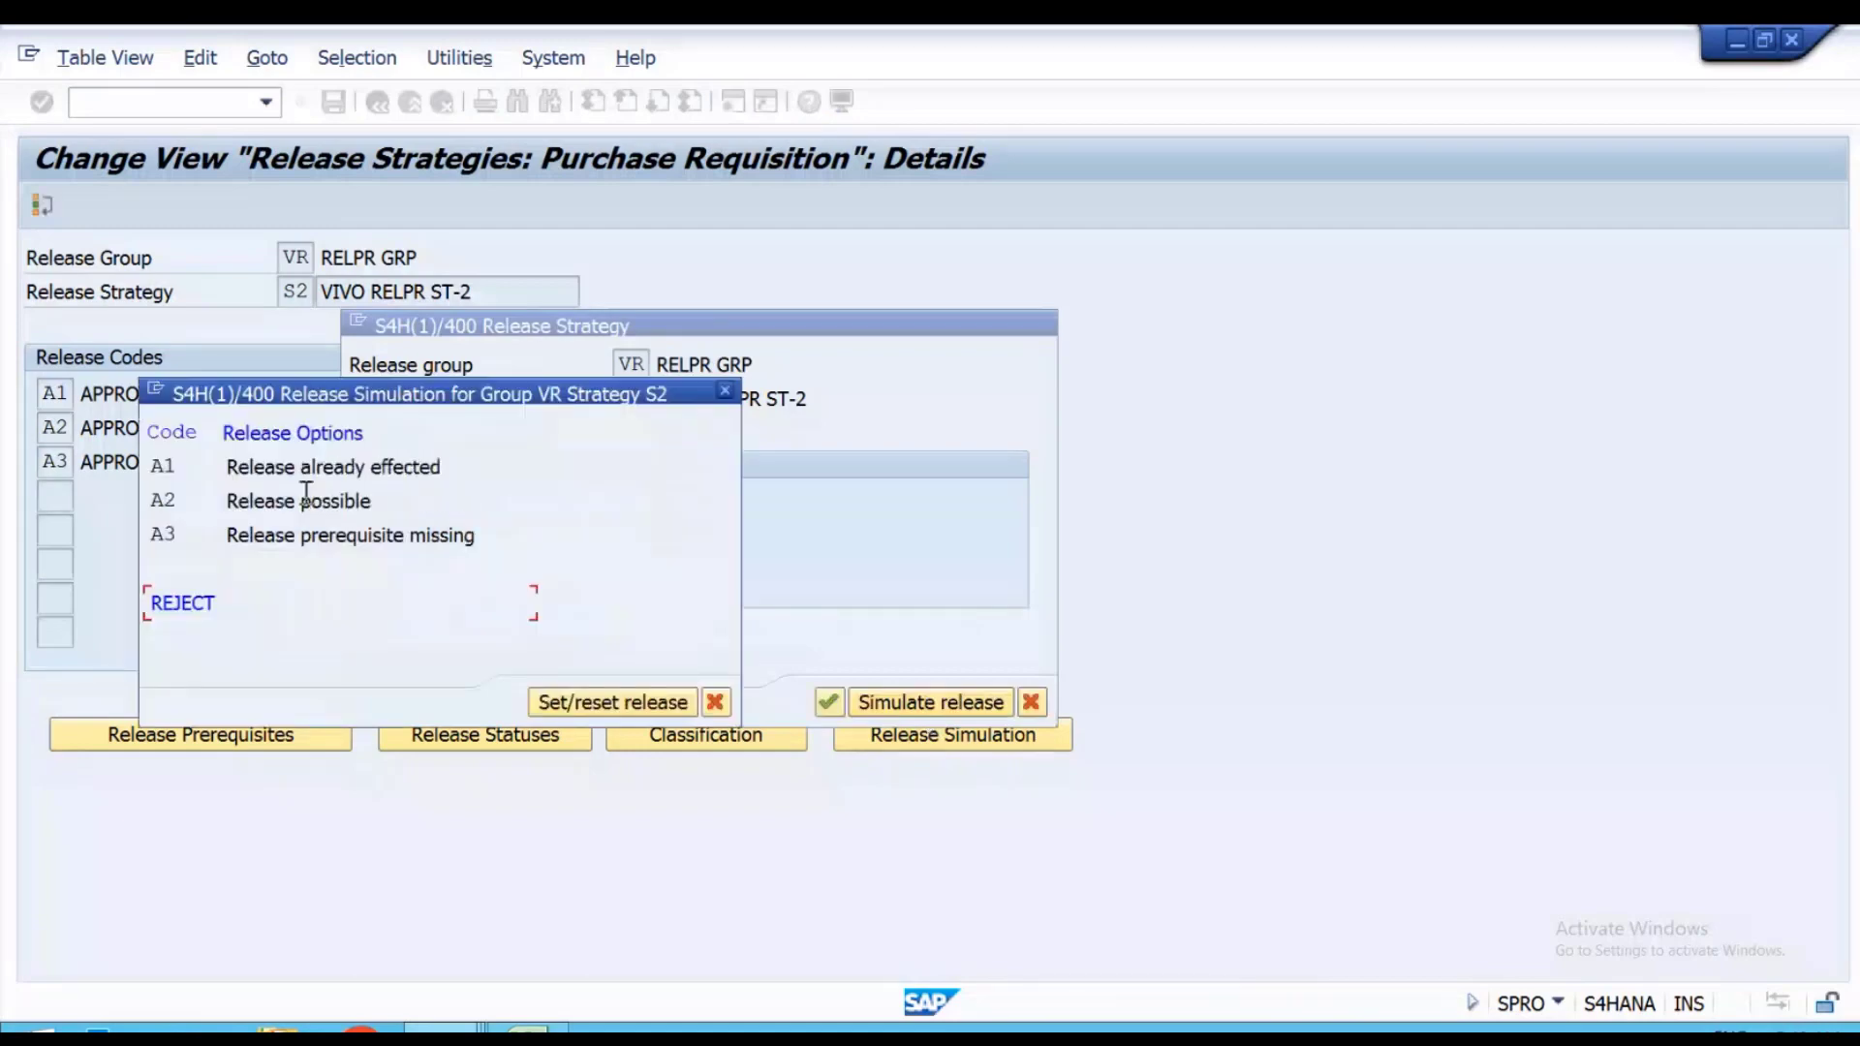
{"action": "double_click", "coordinate": [305, 497]}
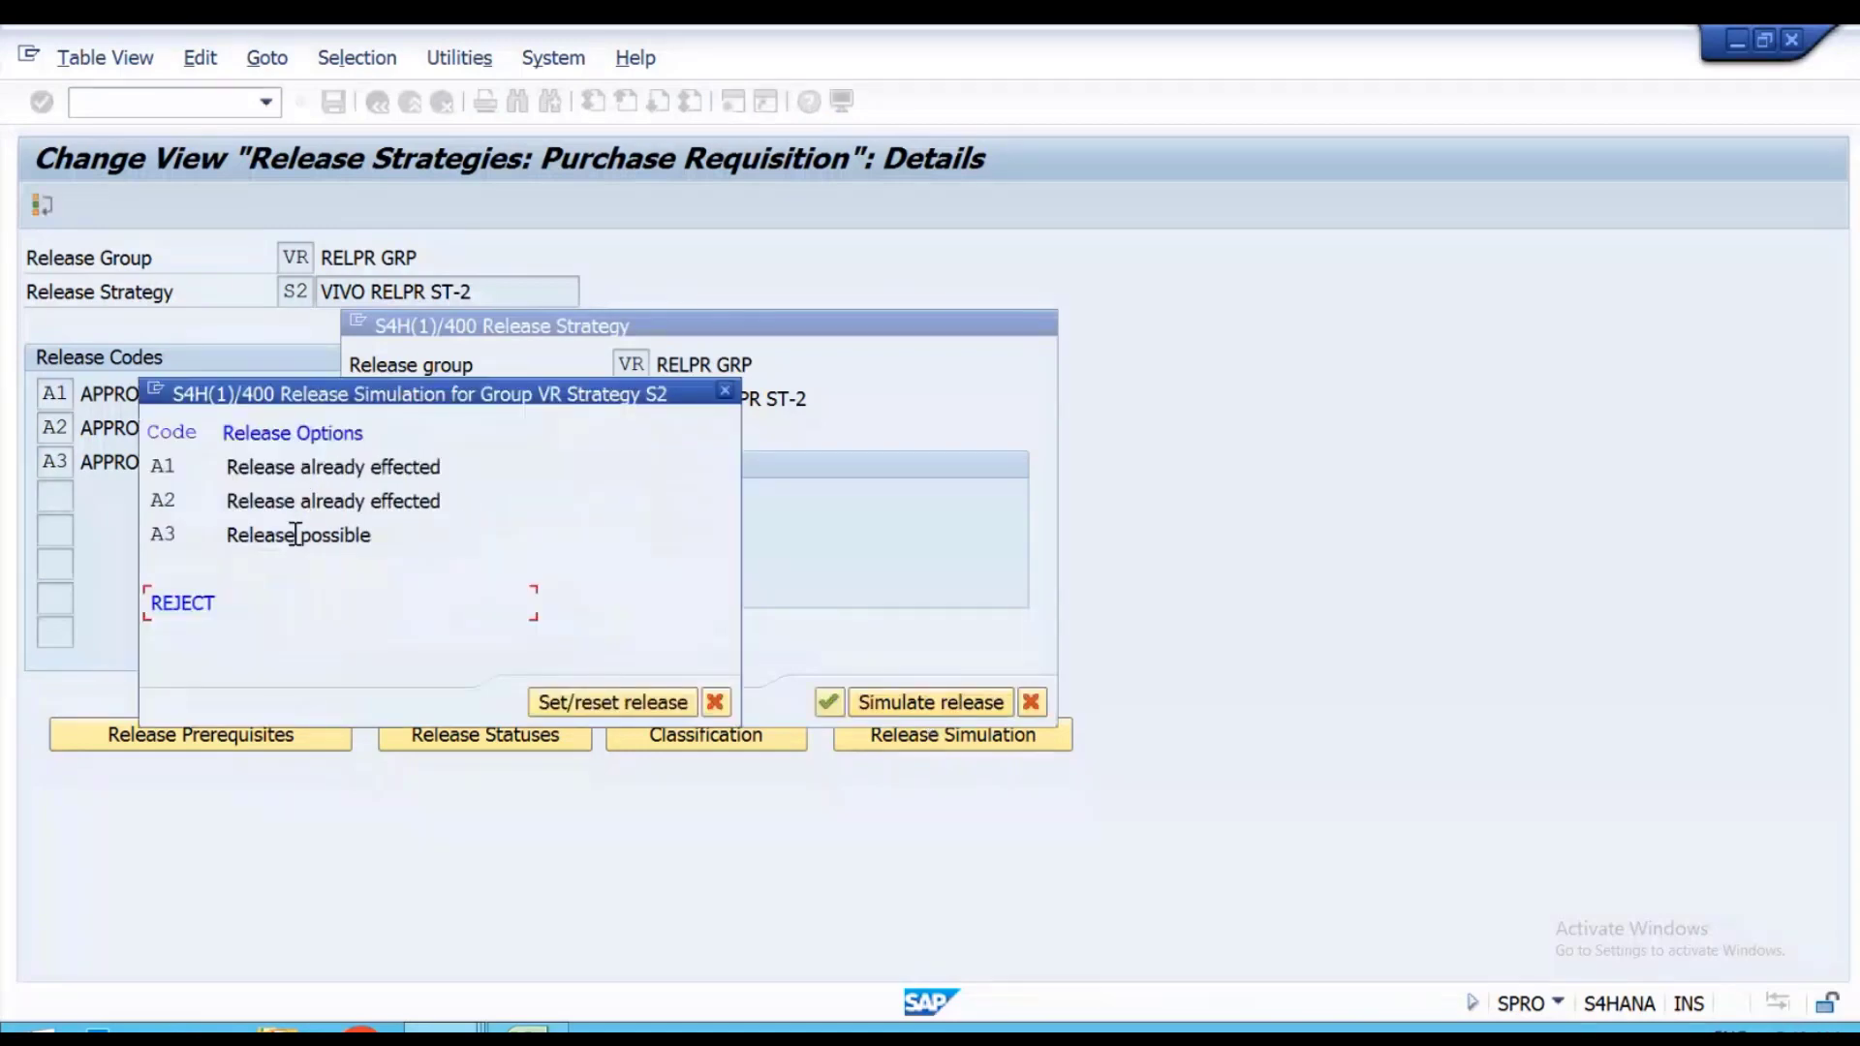
{"action": "double_click", "coordinate": [293, 531]}
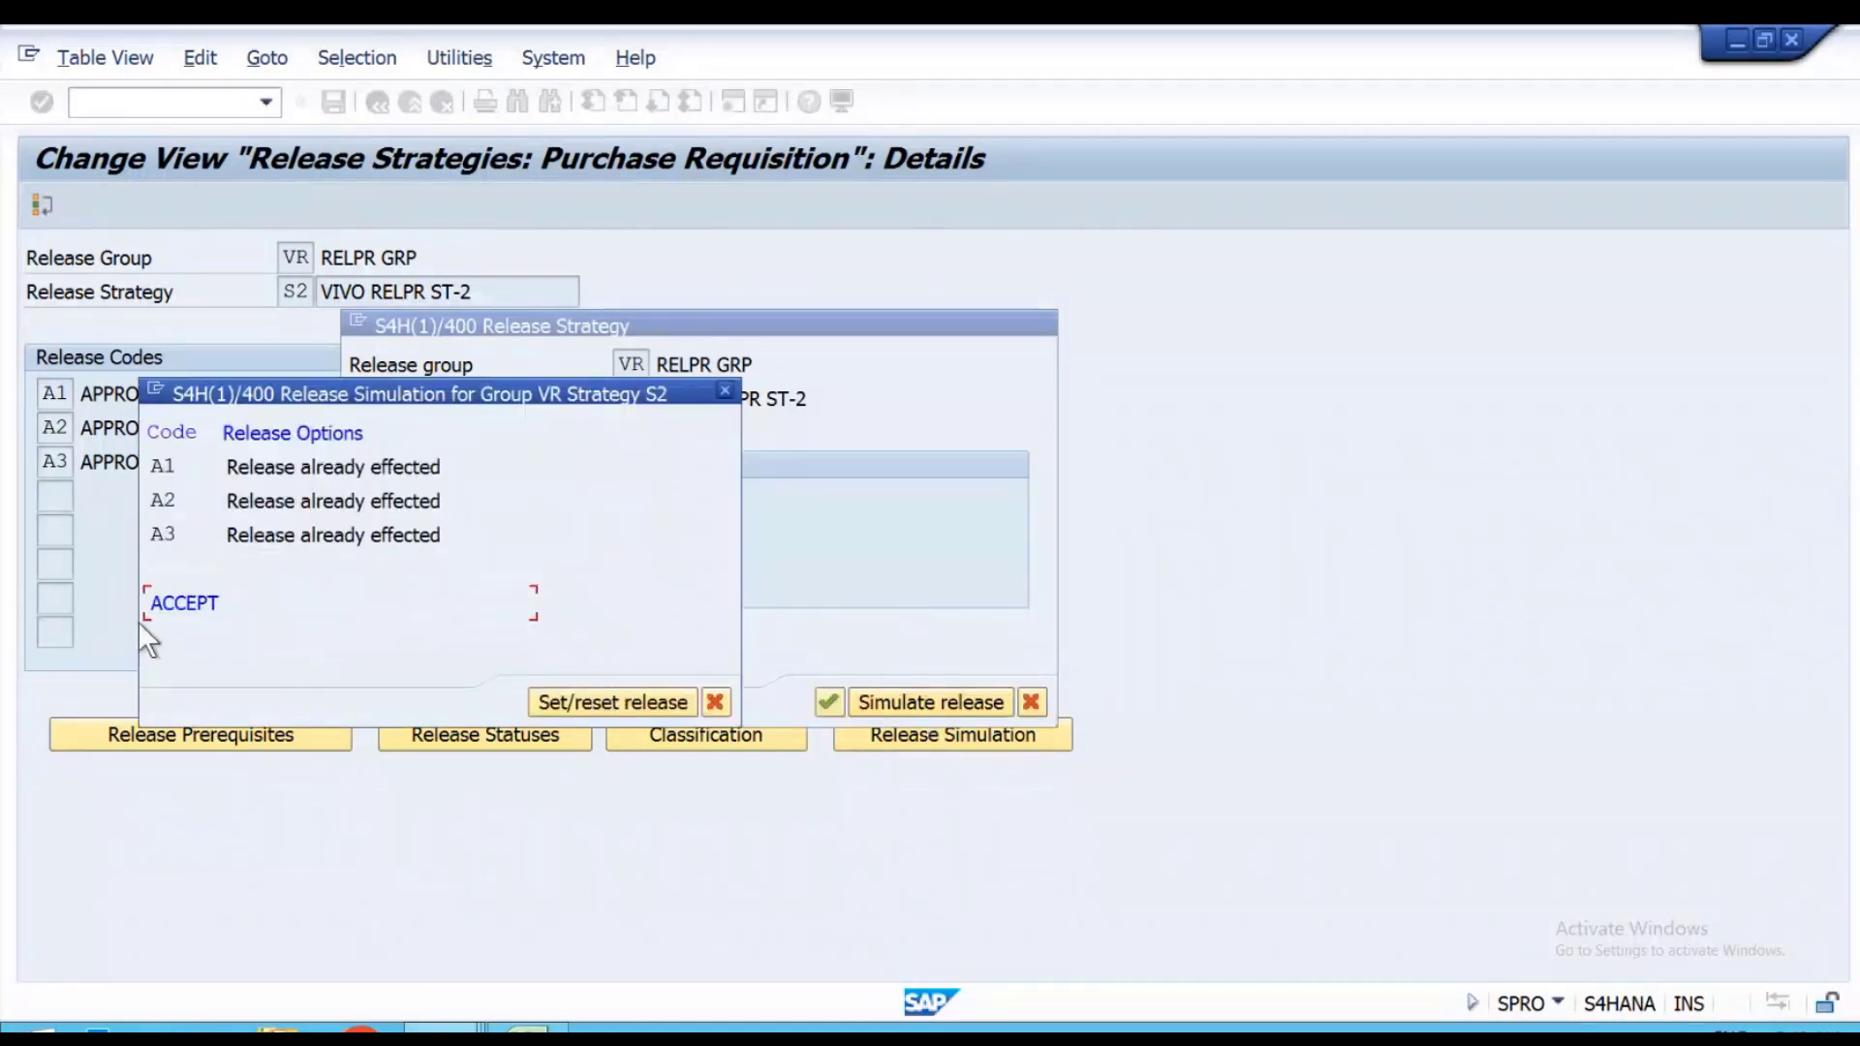
{"action": "left_click", "coordinate": [710, 701]}
{"action": "left_click", "coordinate": [833, 704]}
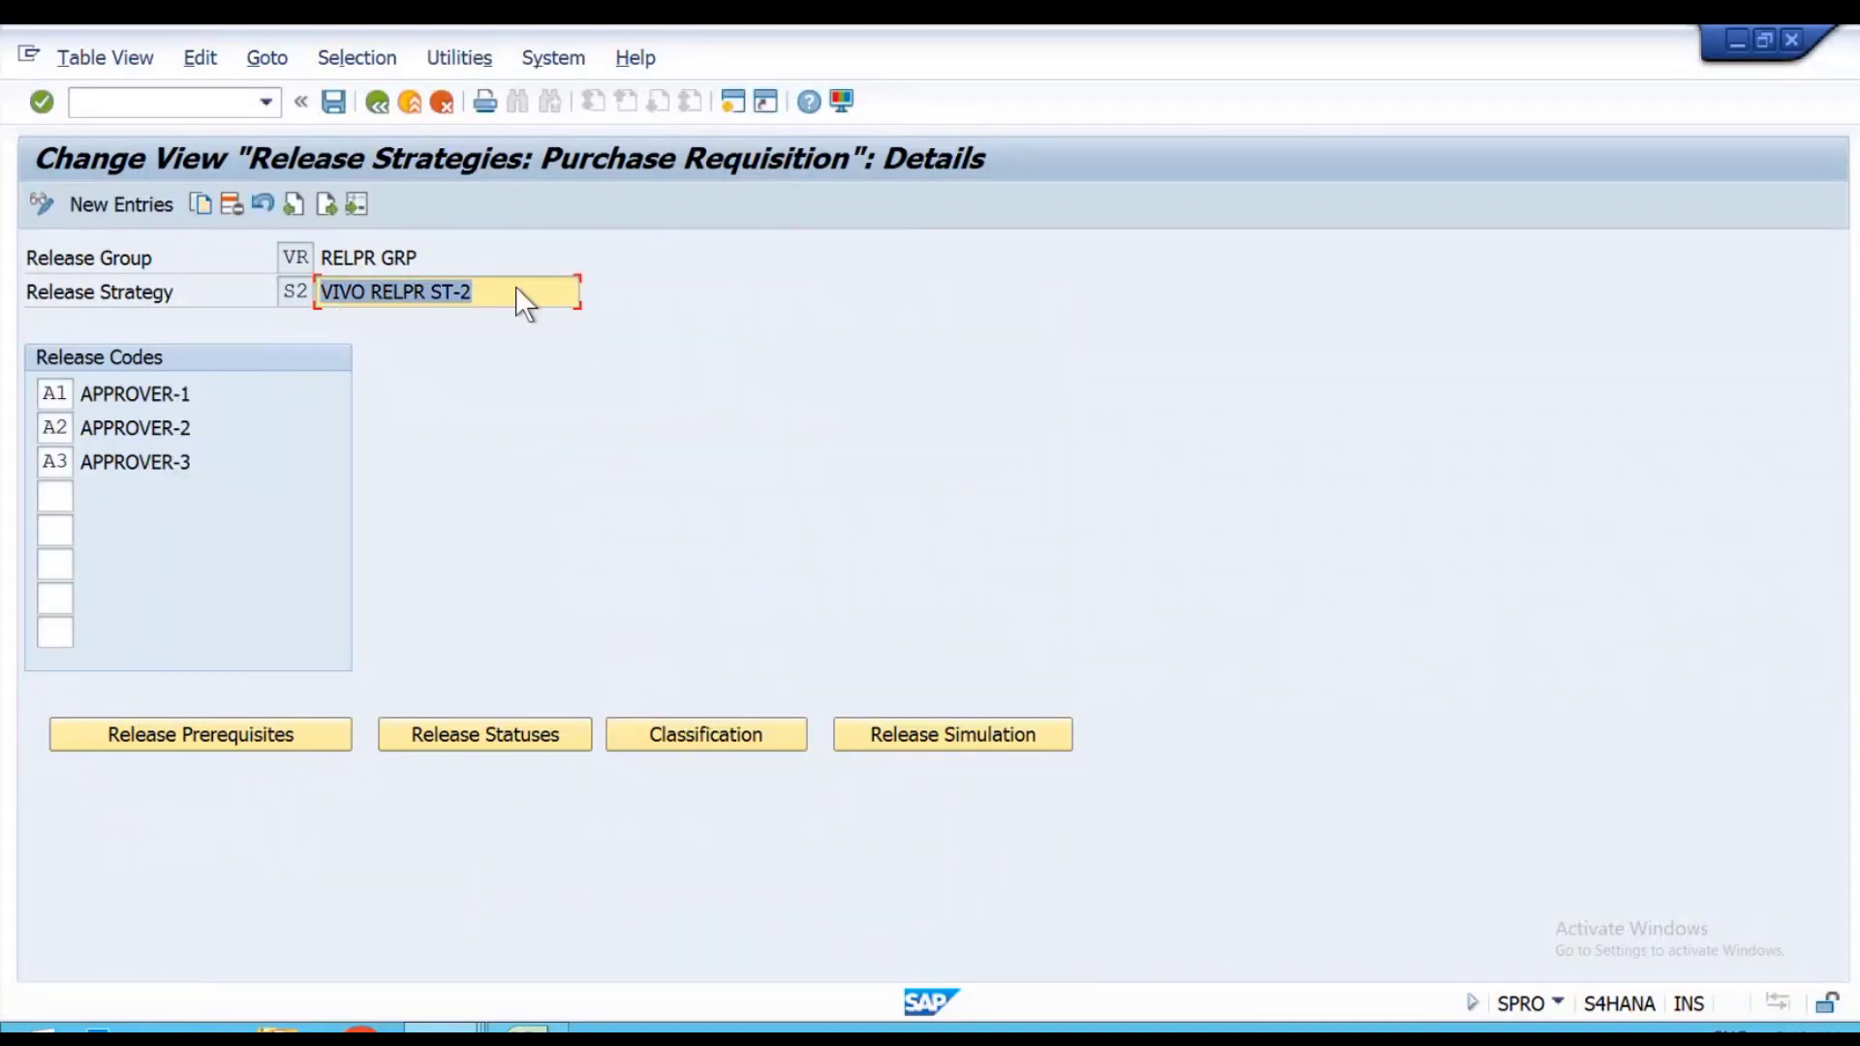
Save strategy S2 again and return to the list of release procedure activities.
{"action": "left_click", "coordinate": [331, 102]}
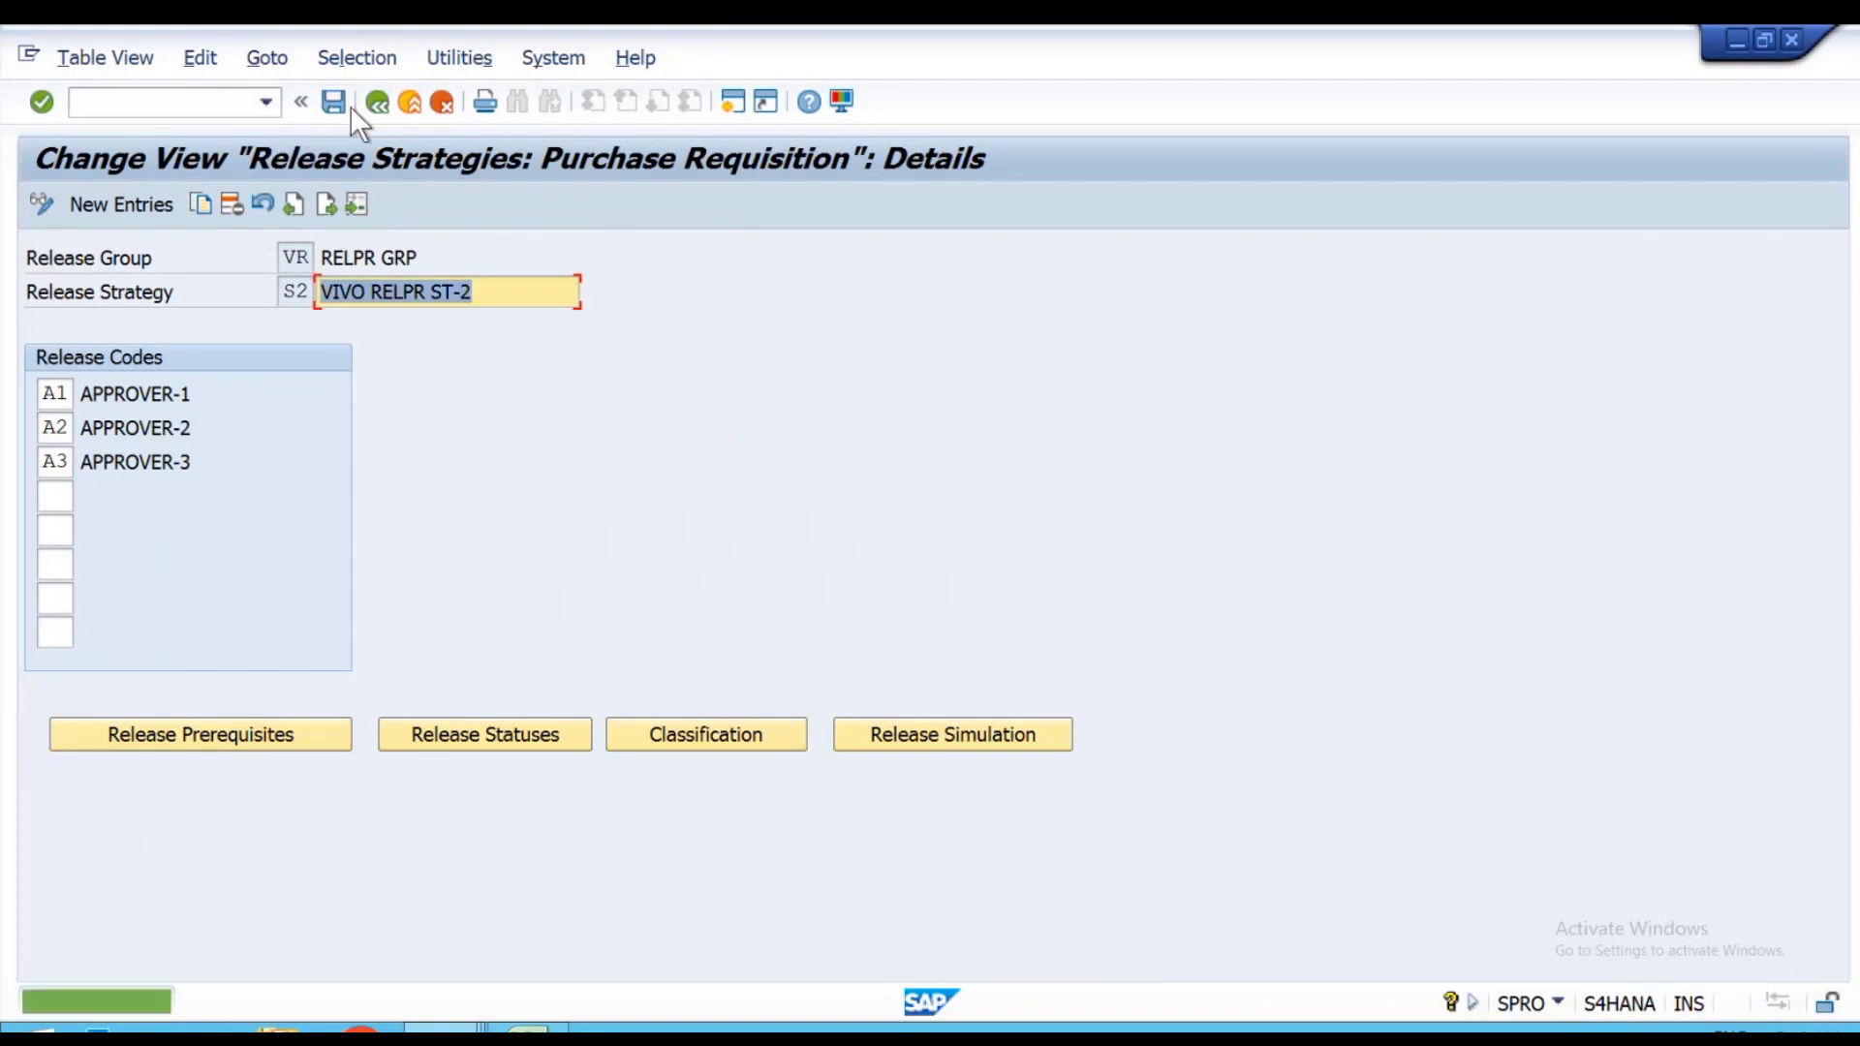
{"action": "left_click", "coordinate": [373, 104]}
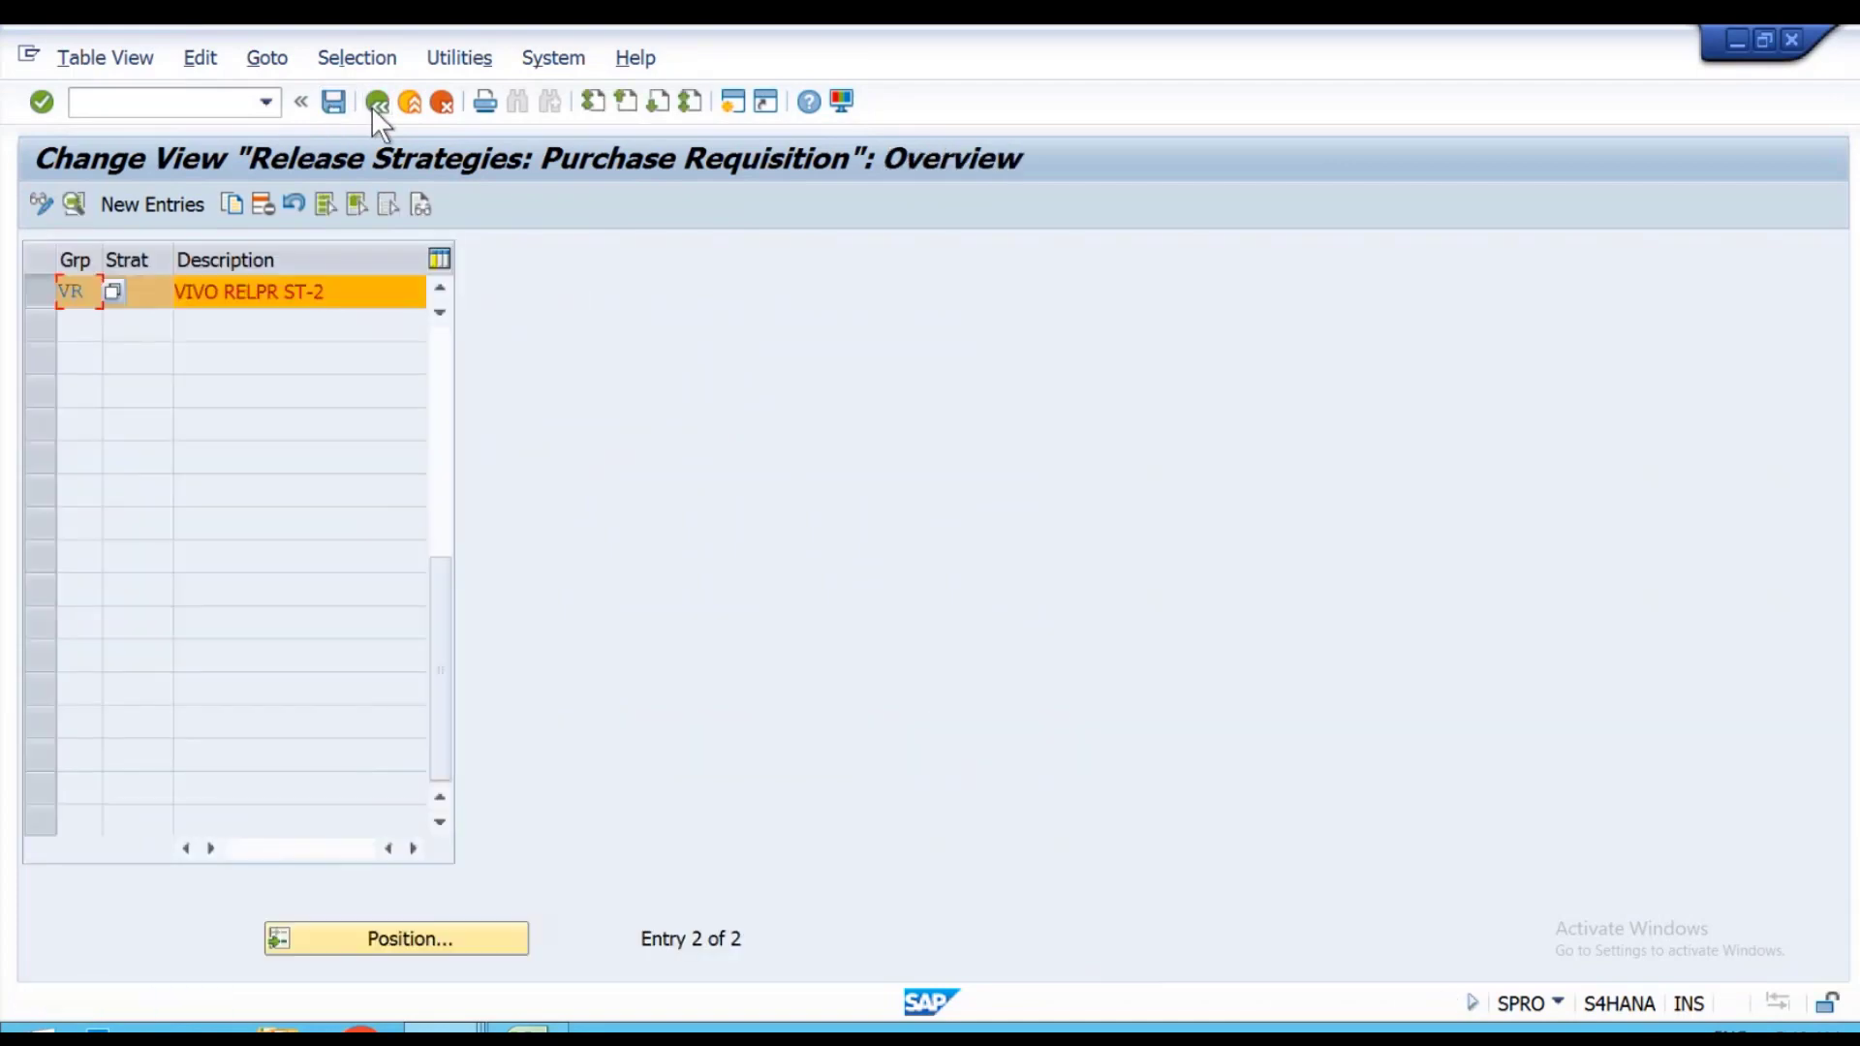
{"action": "left_click", "coordinate": [374, 103]}
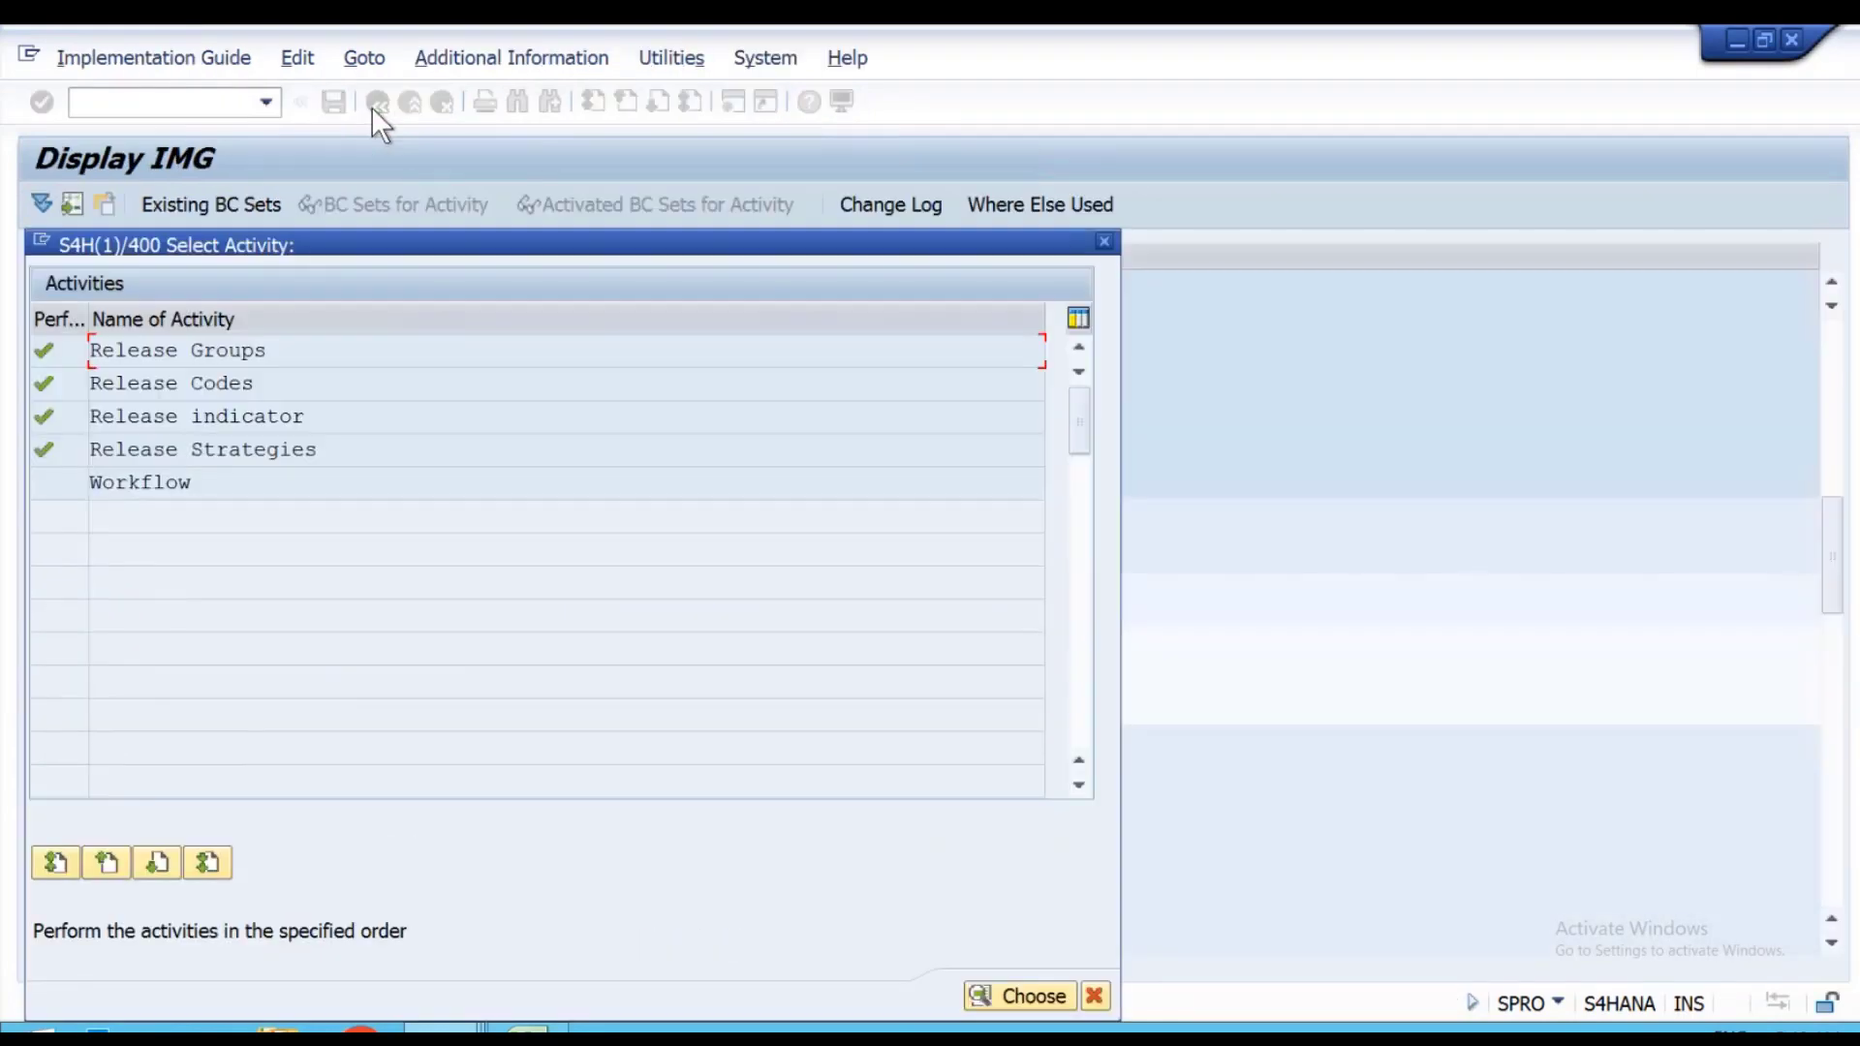
Rename release indicator A to BLOCKED and R to RELEASED, and save both in the VIVO customizing request.
{"action": "double_click", "coordinate": [174, 407]}
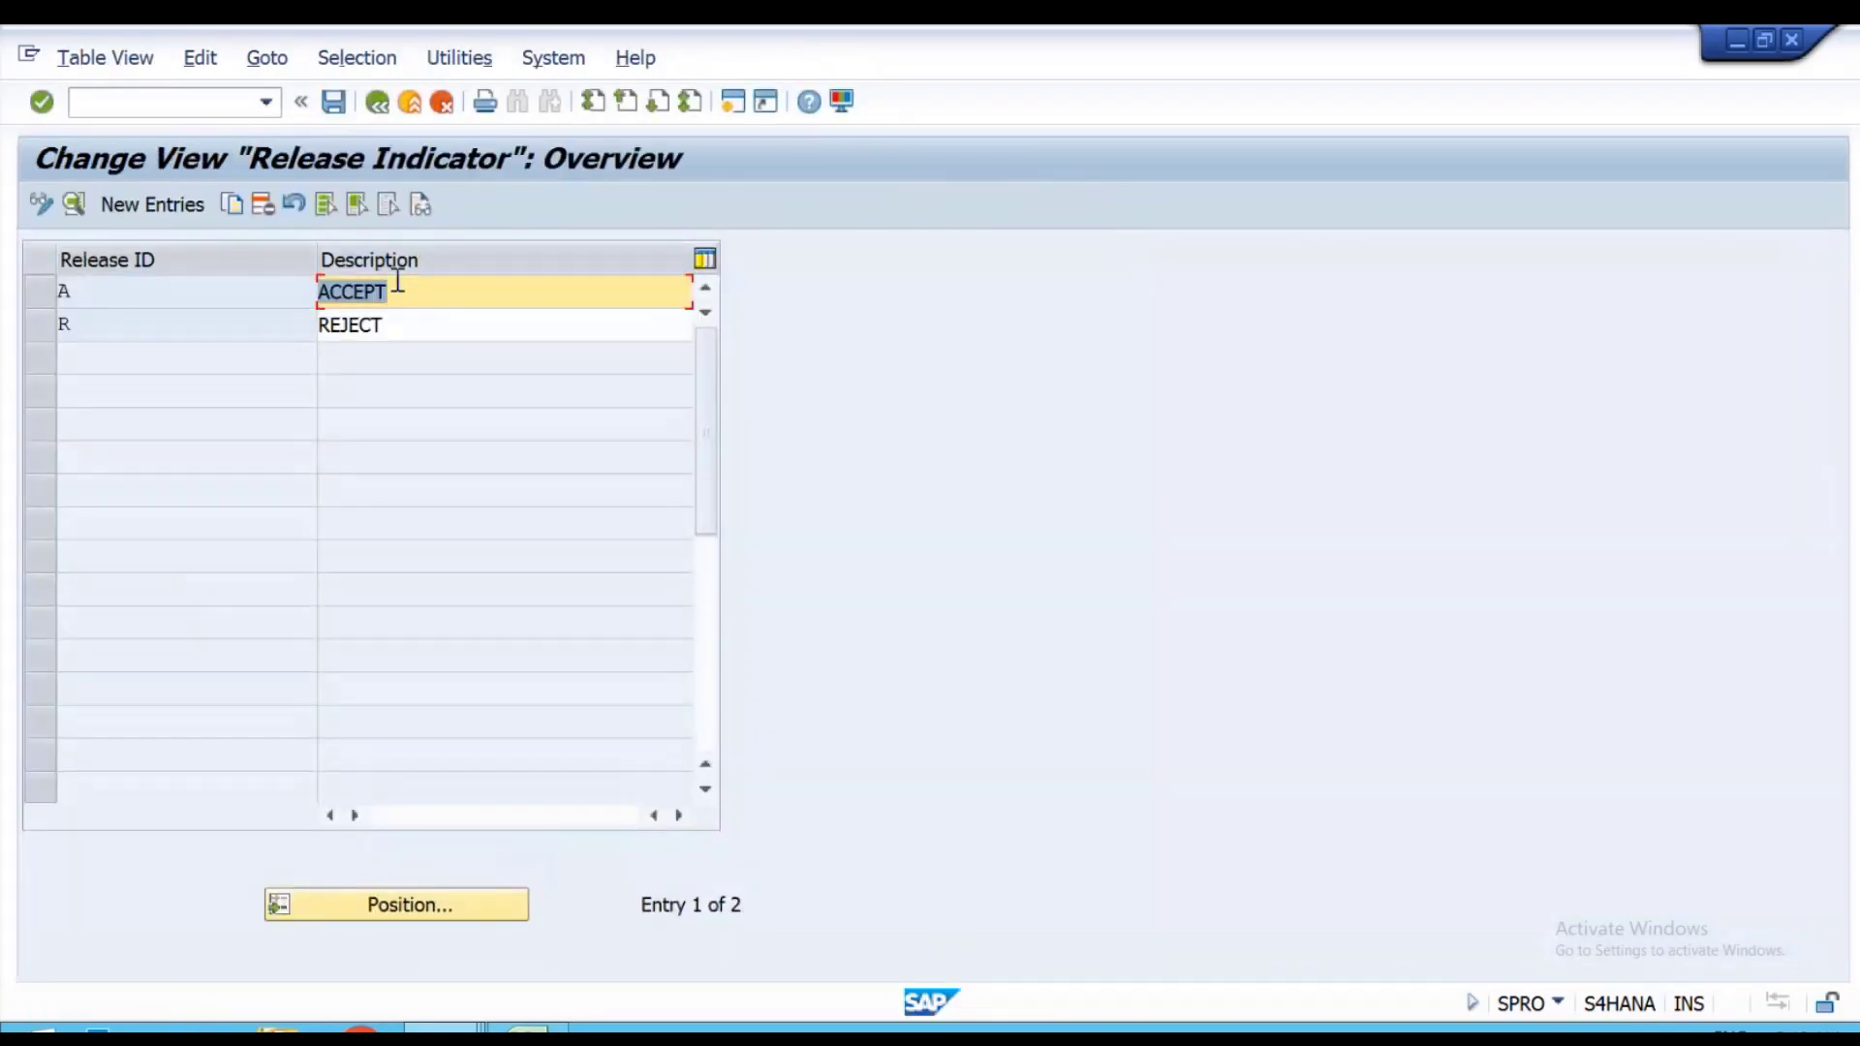
{"action": "type", "text": "BLOCKED"}
{"action": "left_click_drag", "start_coordinate": [403, 324], "coordinate": [247, 329]}
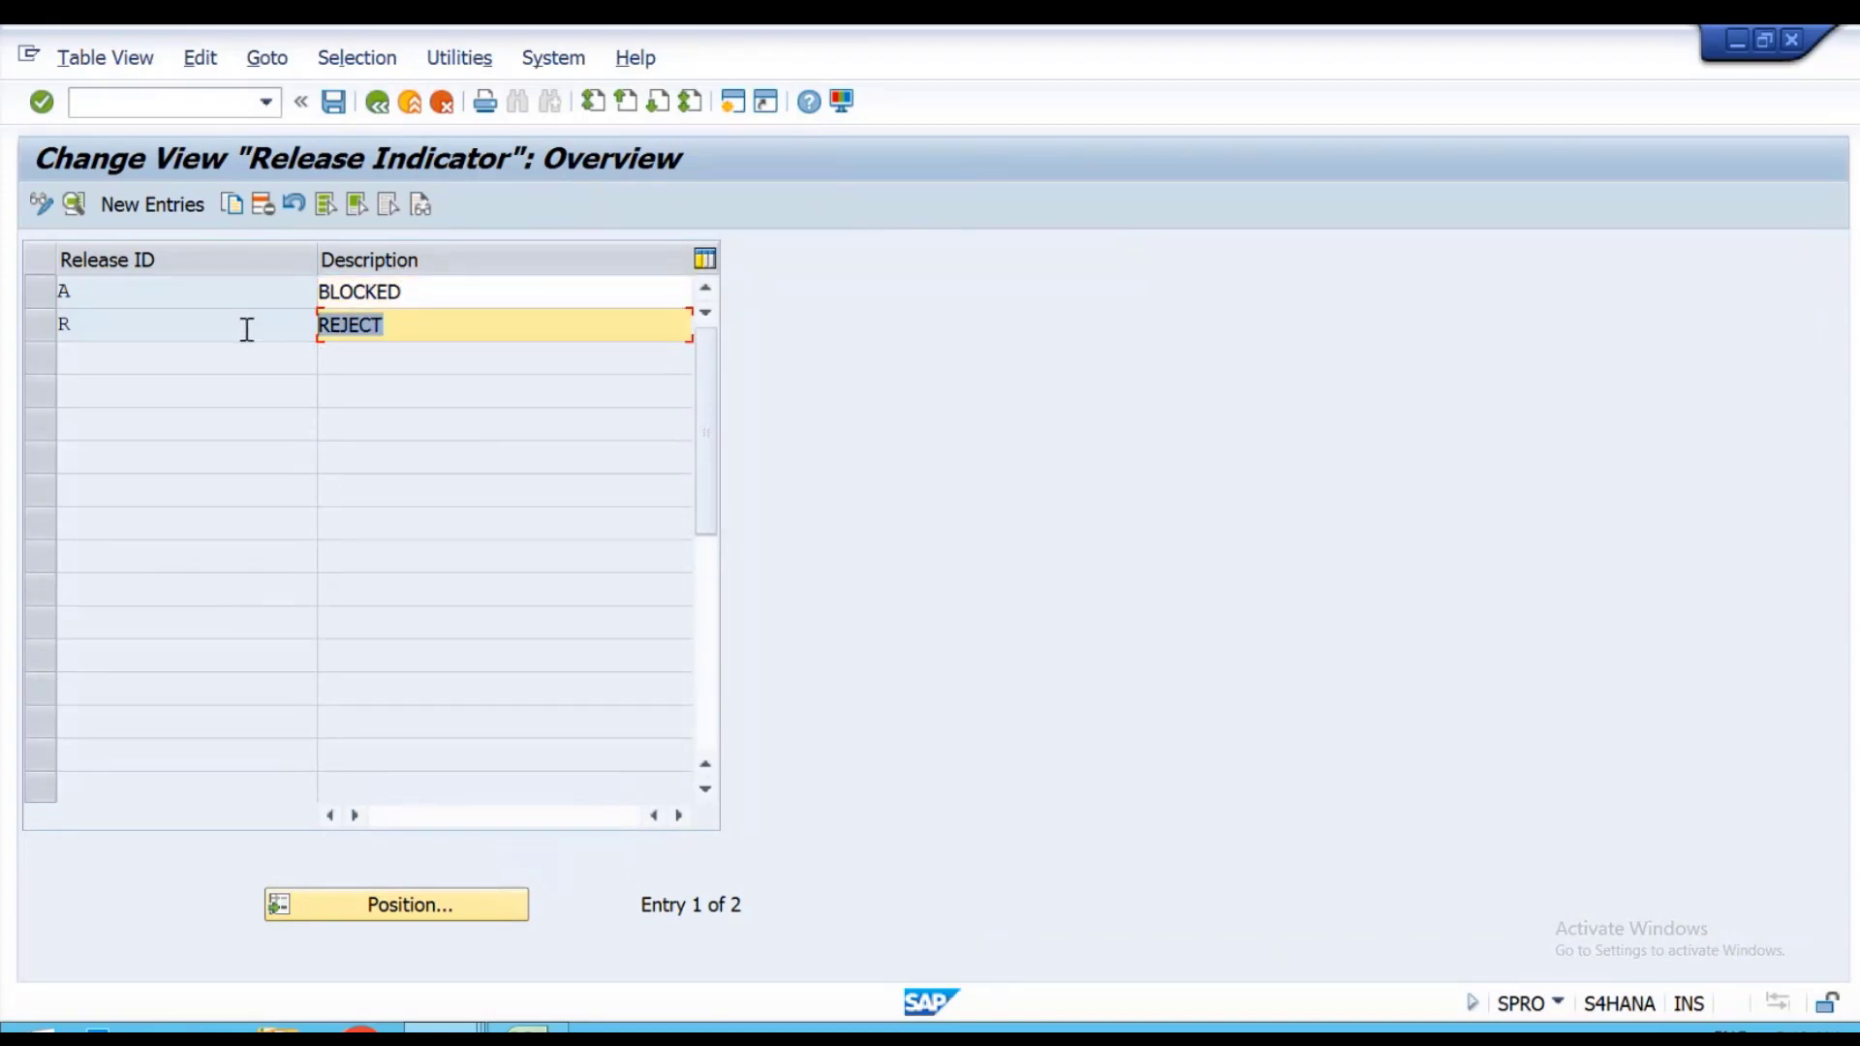
{"action": "type", "text": "RELEASED"}
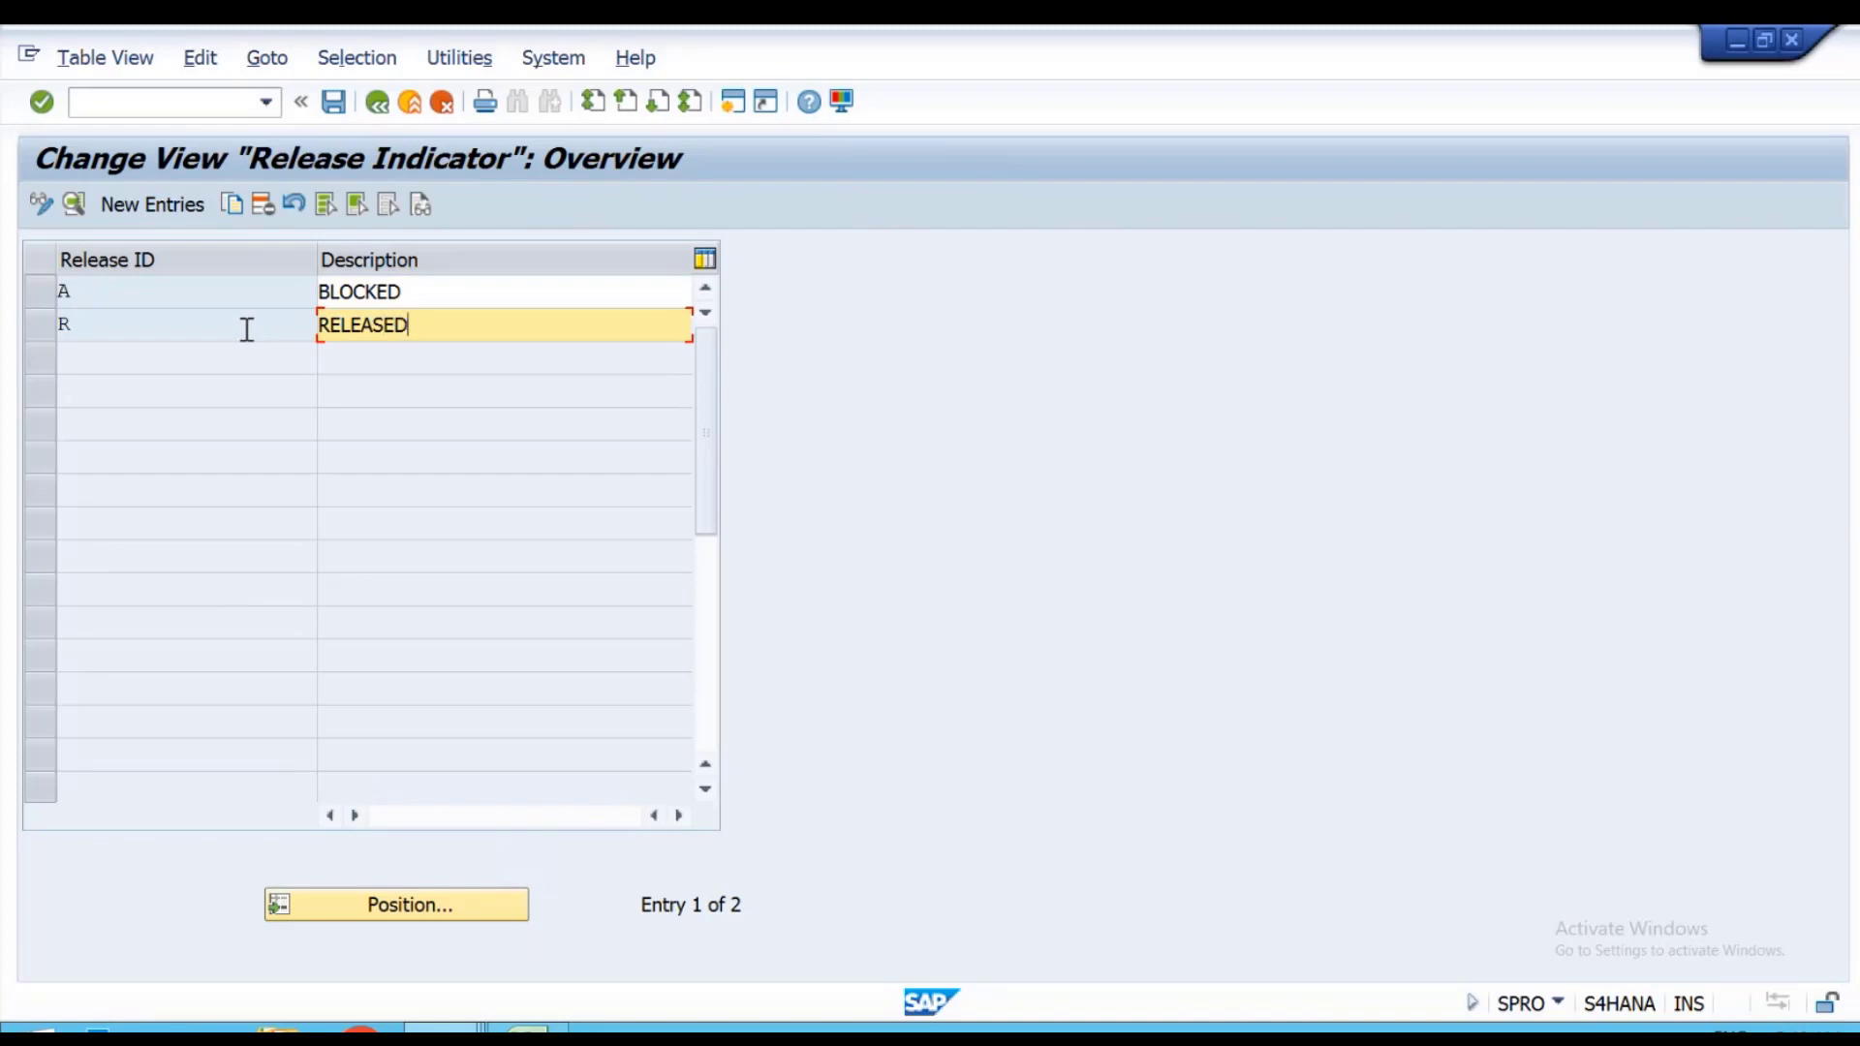
{"action": "key", "text": "ctrl+s"}
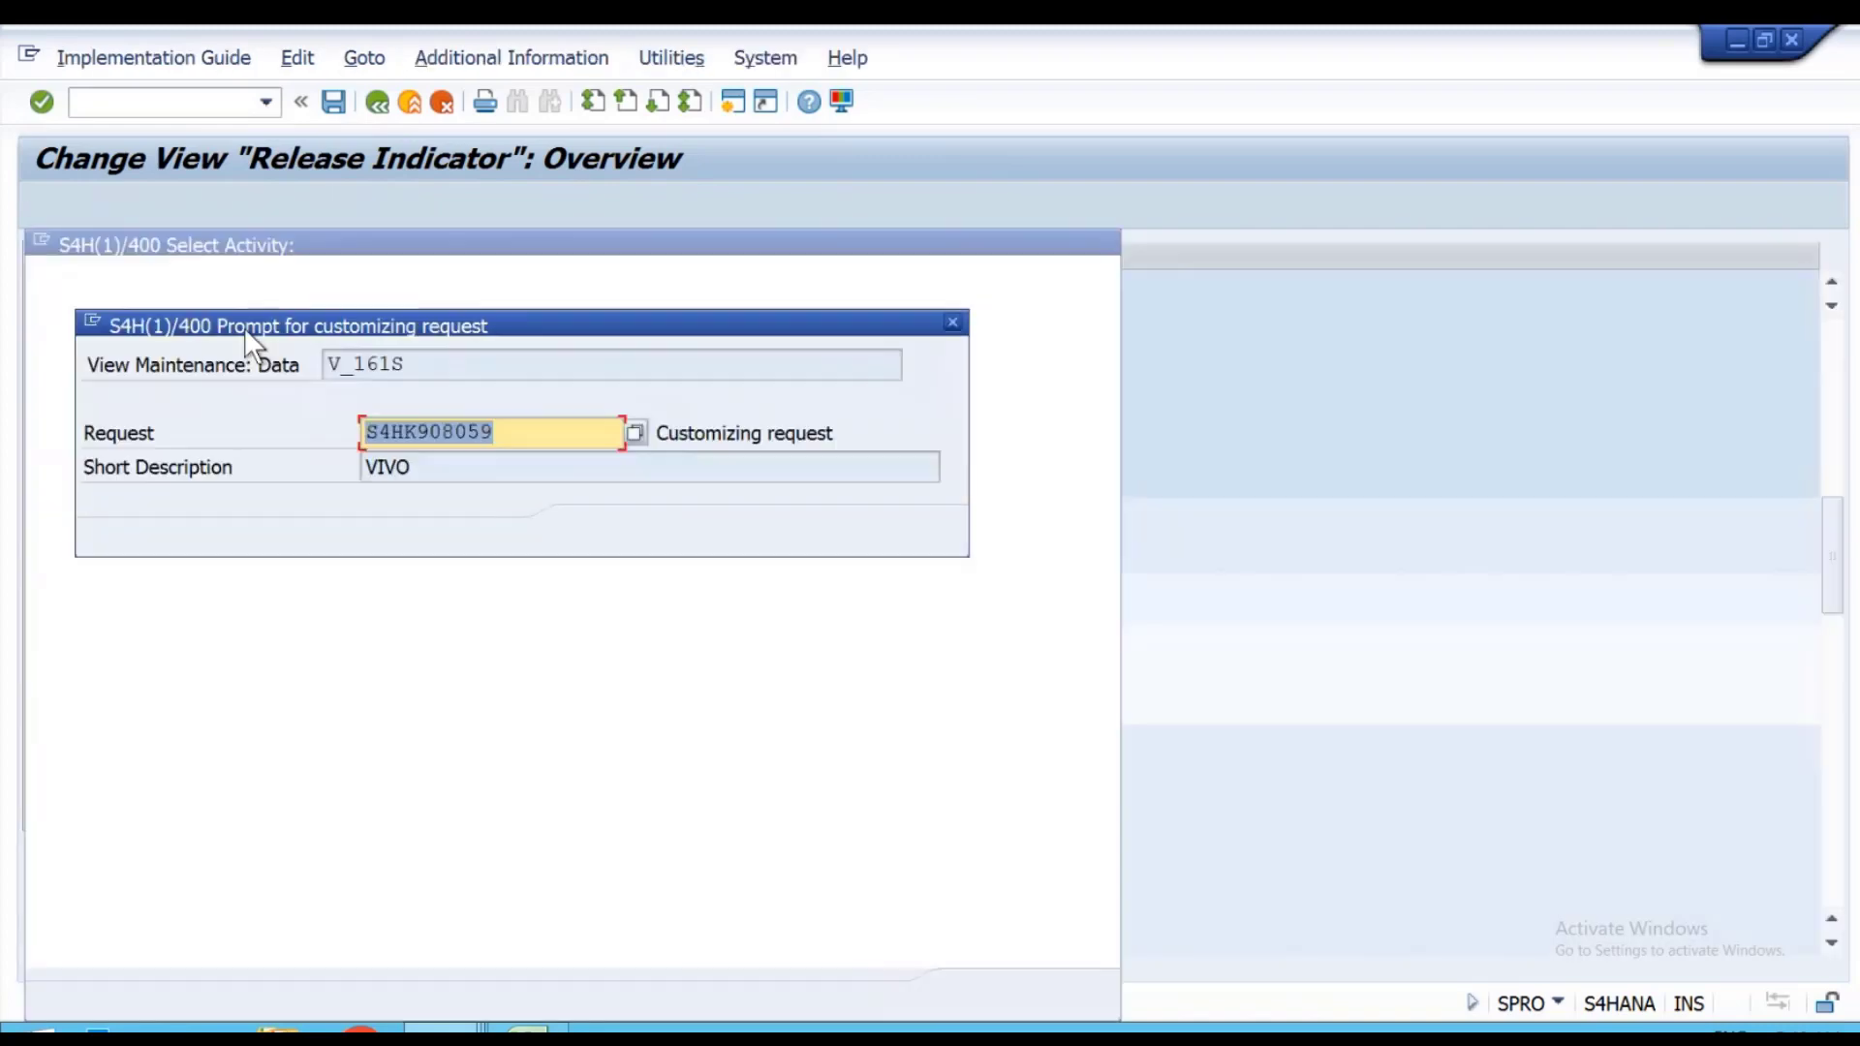
{"action": "key", "text": "Return"}
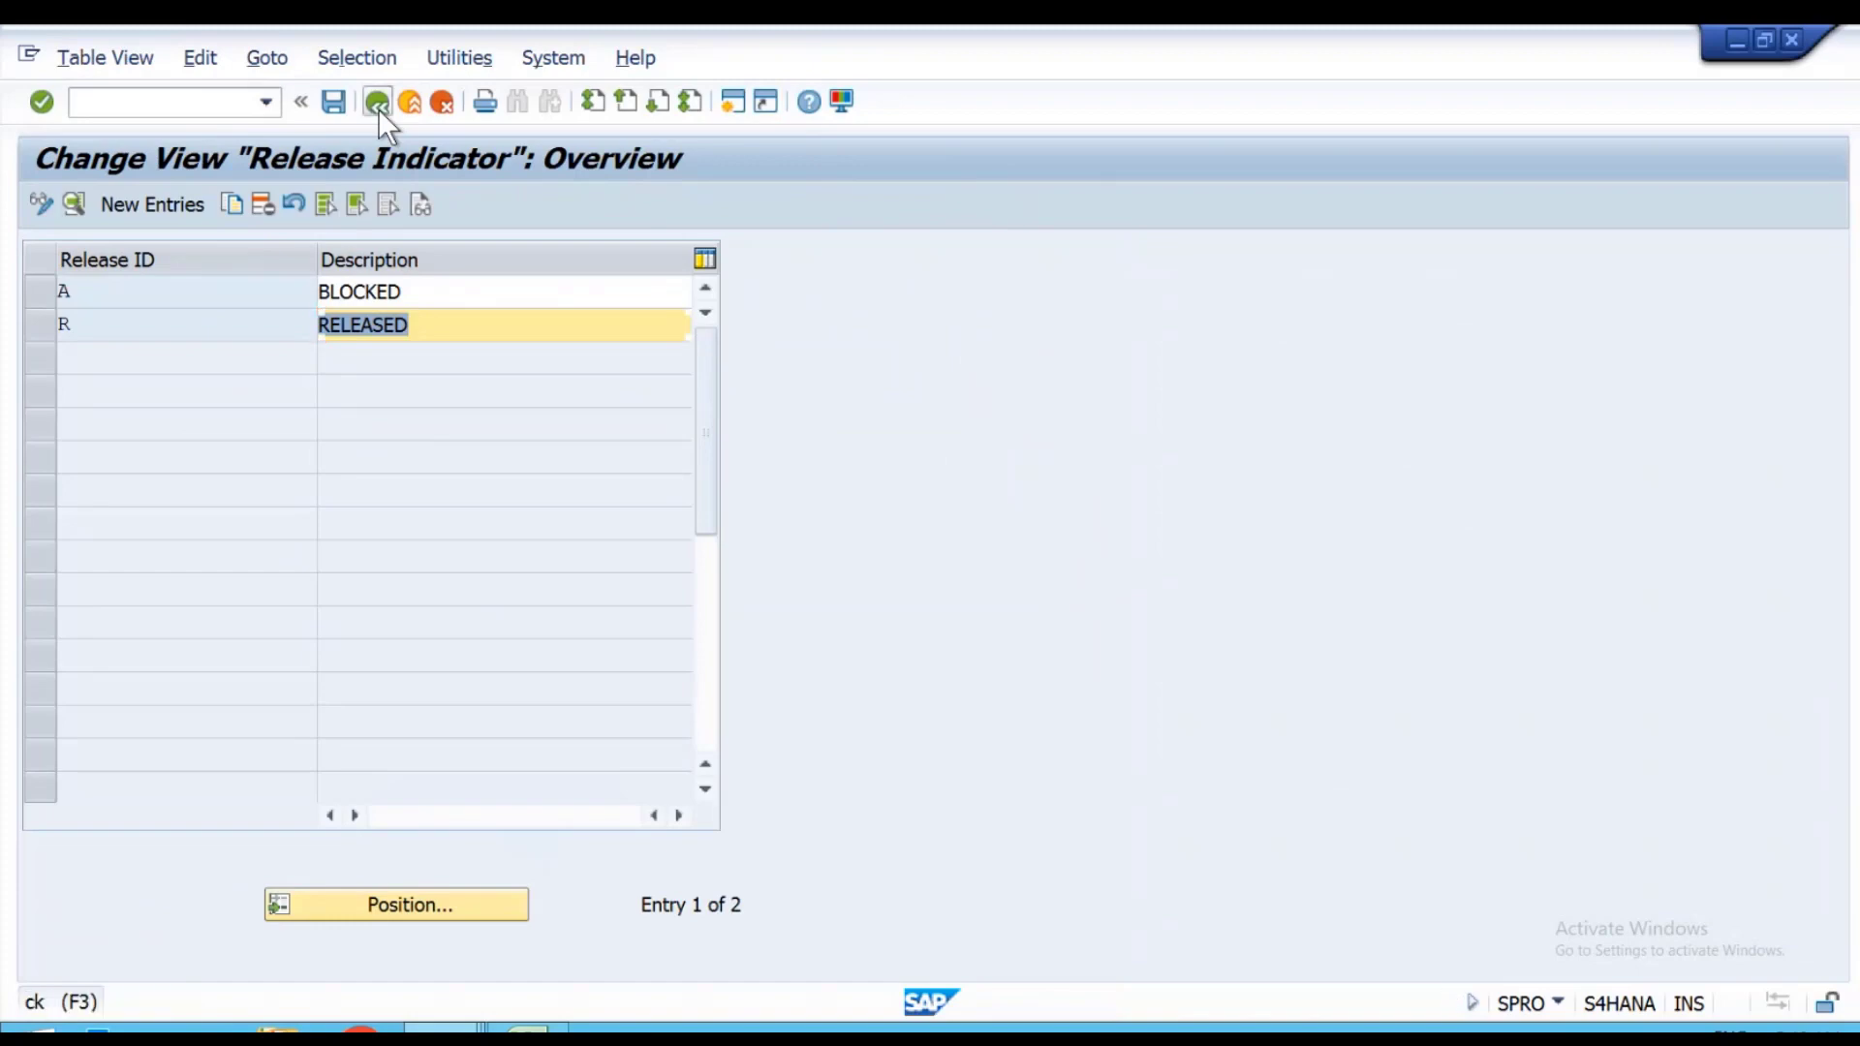
{"action": "left_click", "coordinate": [377, 103]}
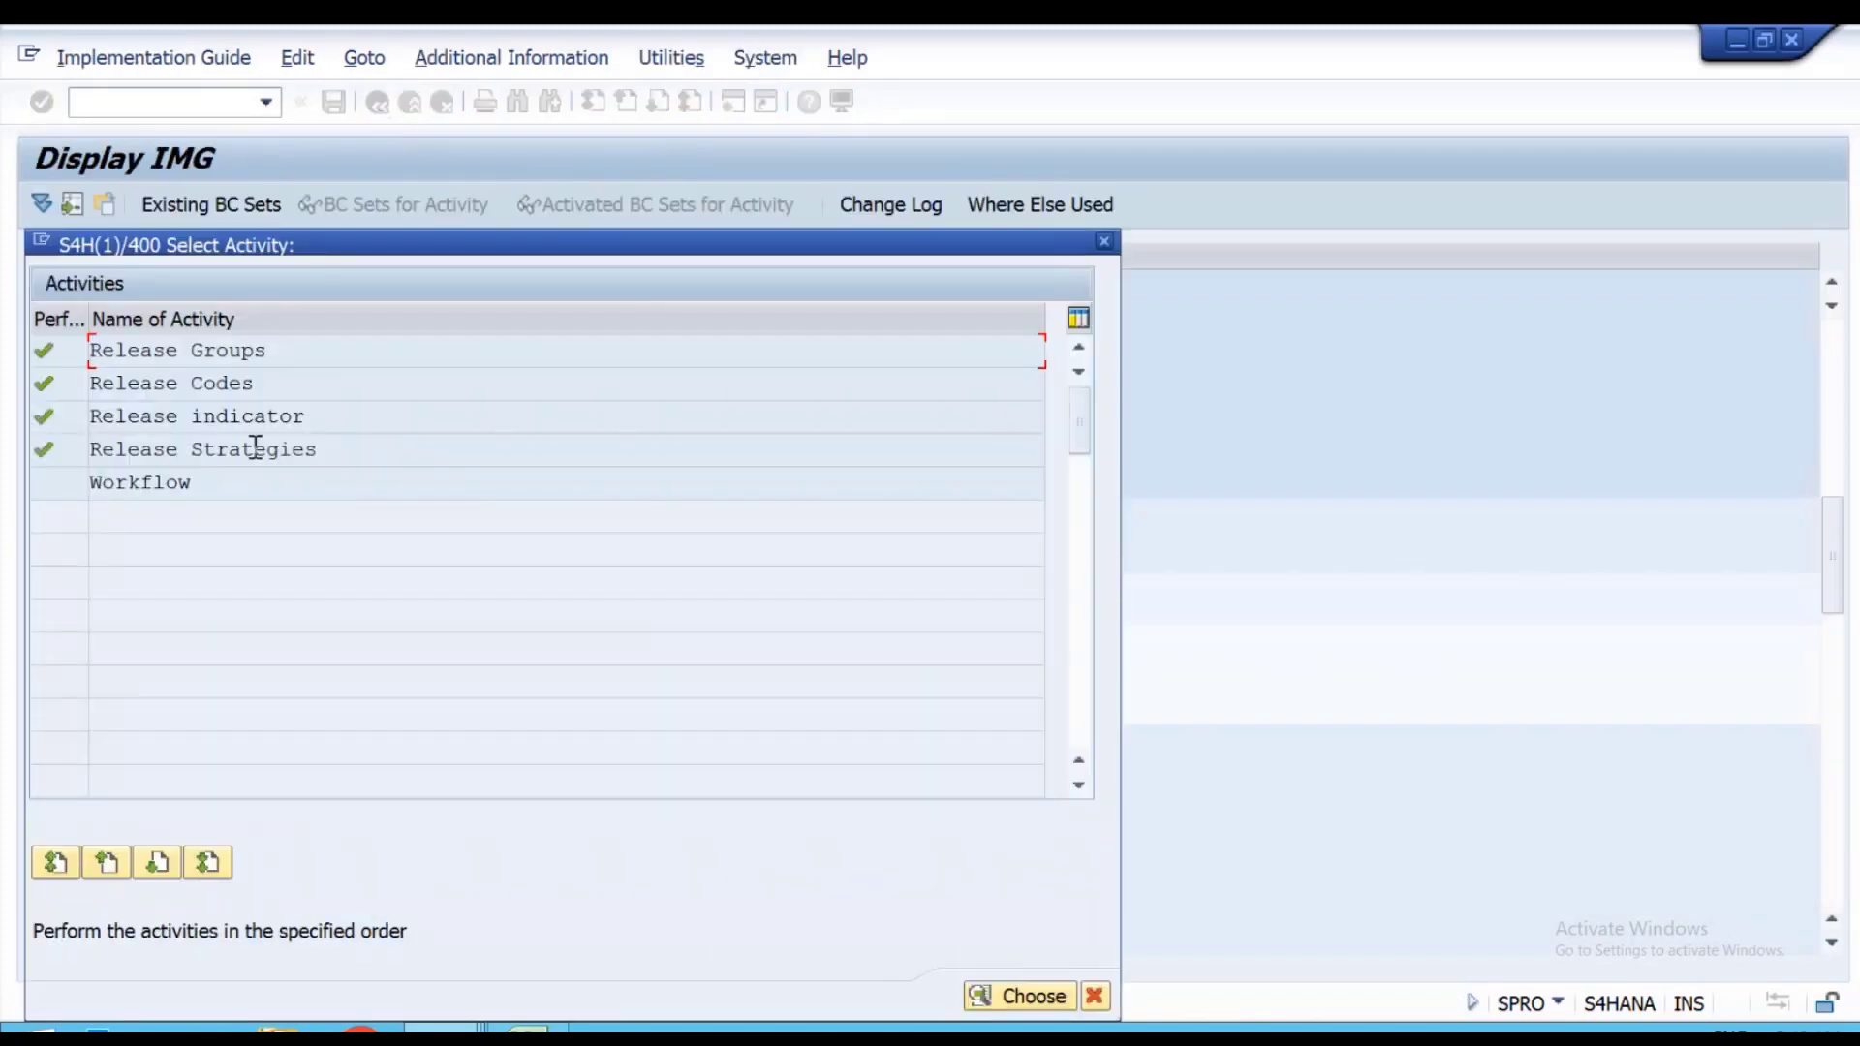
Check the release ID description in the release simulation of strategy S1, and return to the activity list.
{"action": "double_click", "coordinate": [253, 446]}
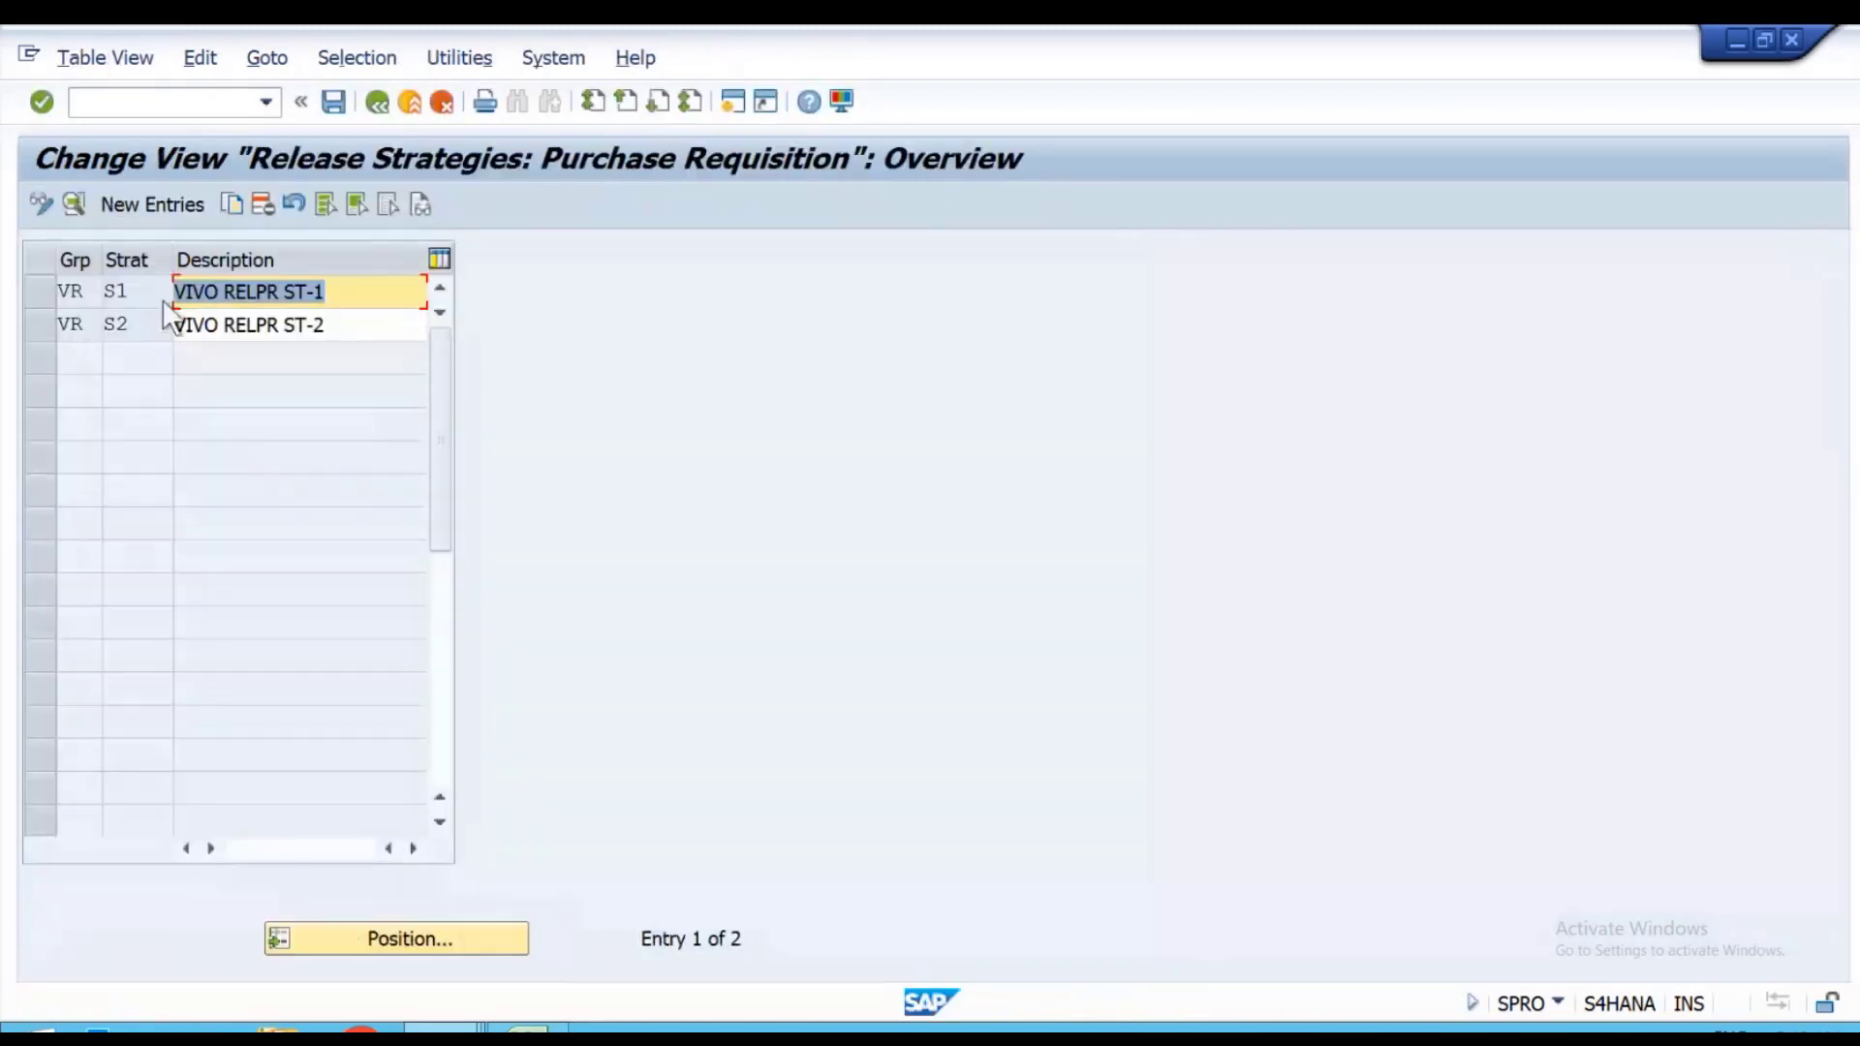
{"action": "double_click", "coordinate": [145, 285]}
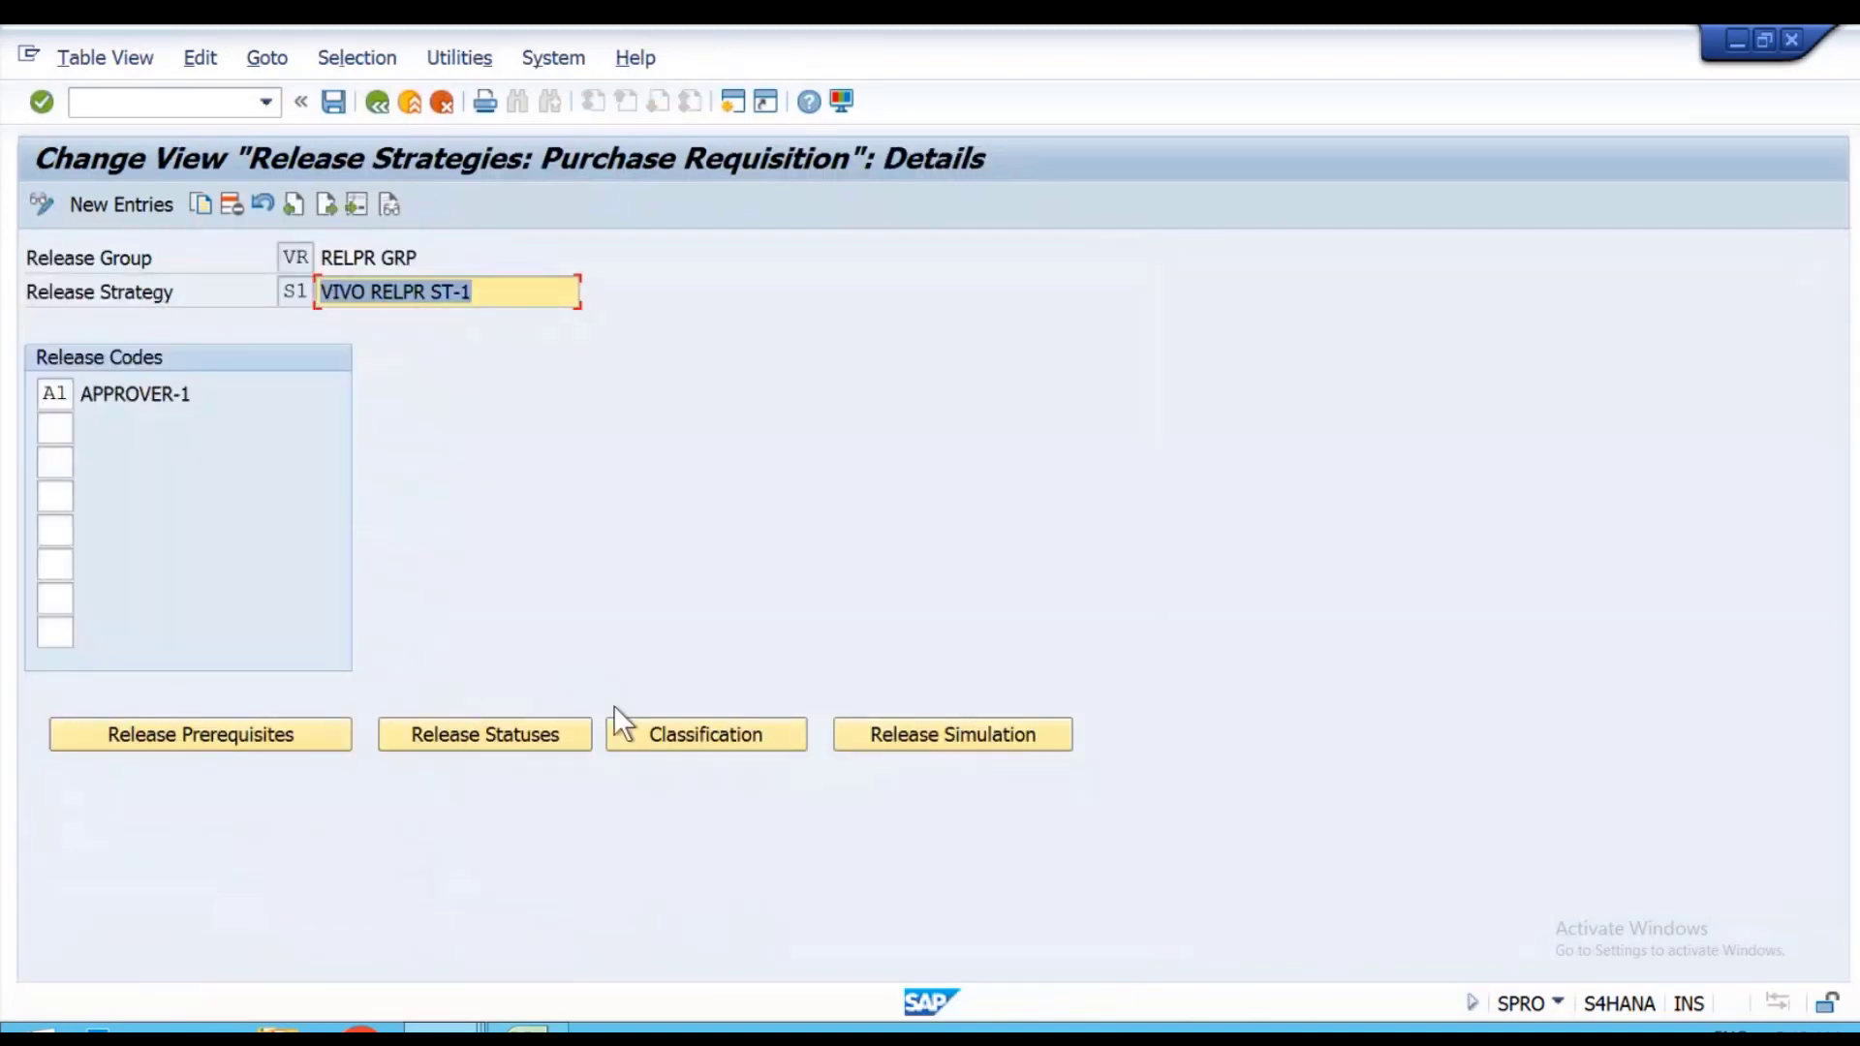
{"action": "left_click", "coordinate": [911, 736]}
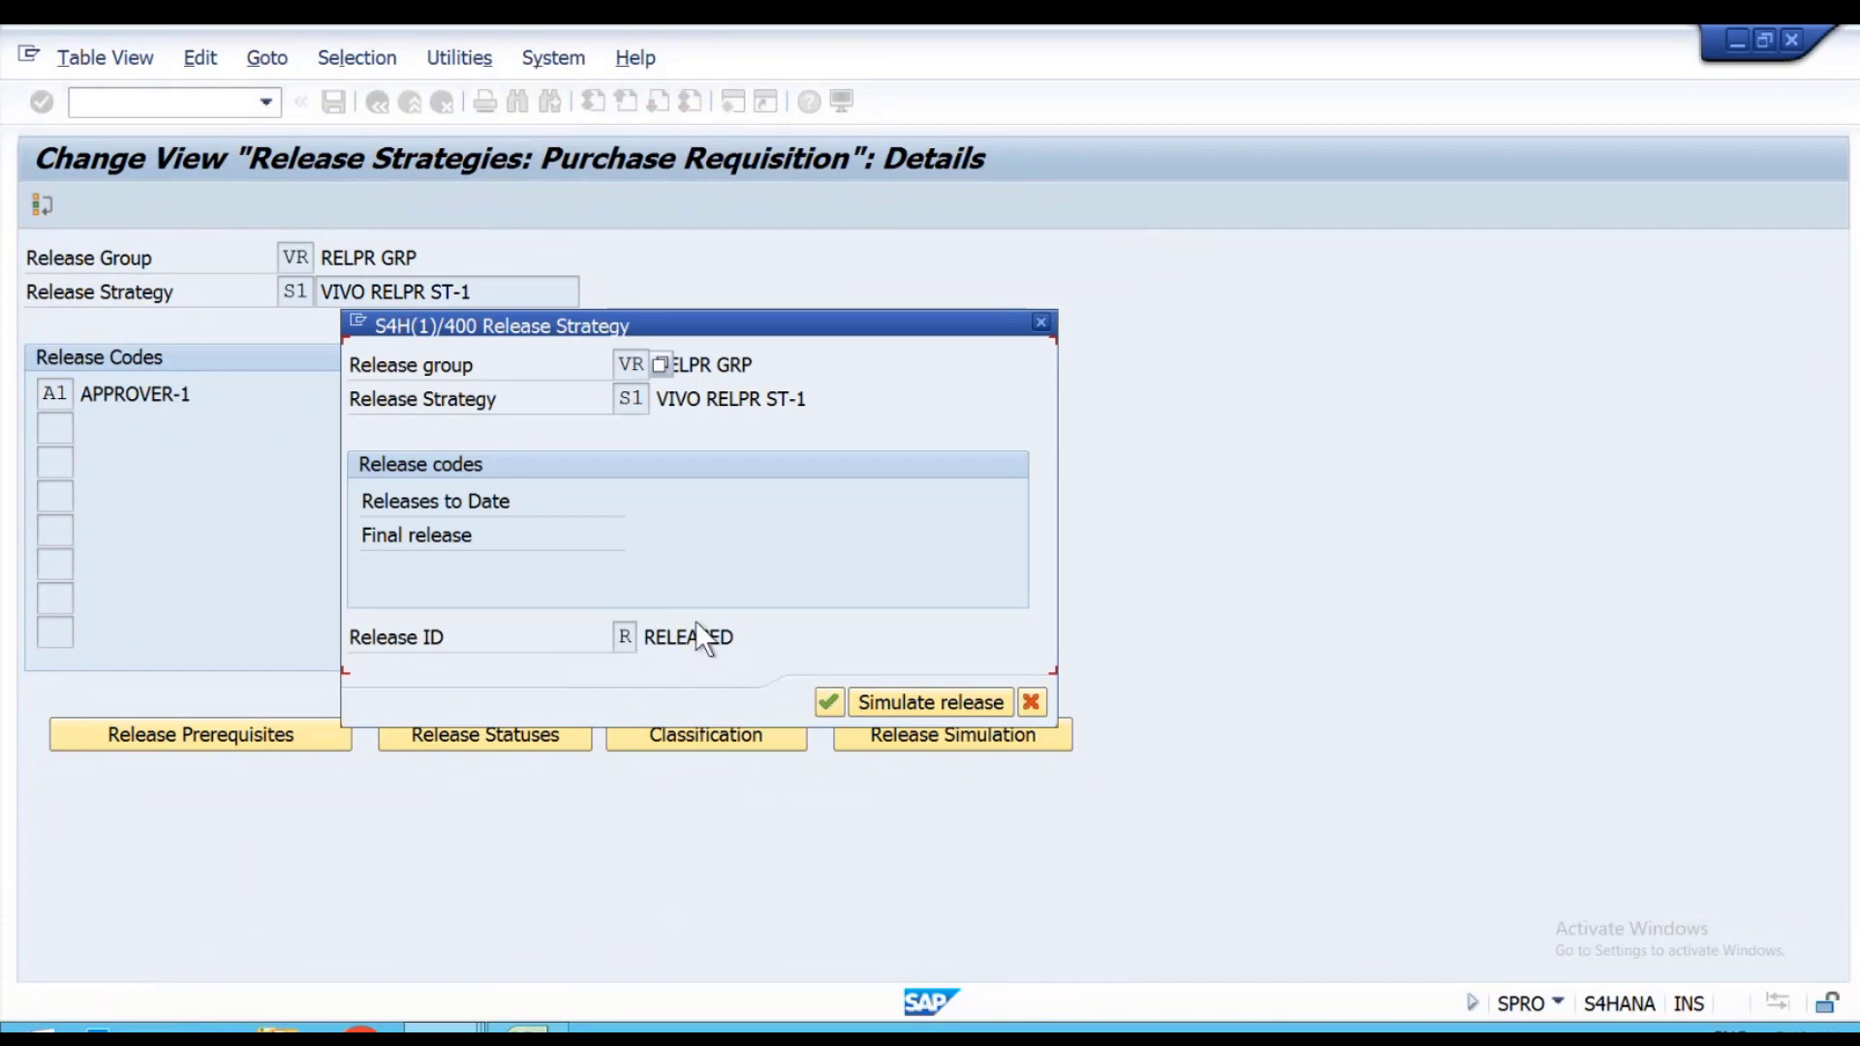
{"action": "left_click", "coordinate": [1041, 321]}
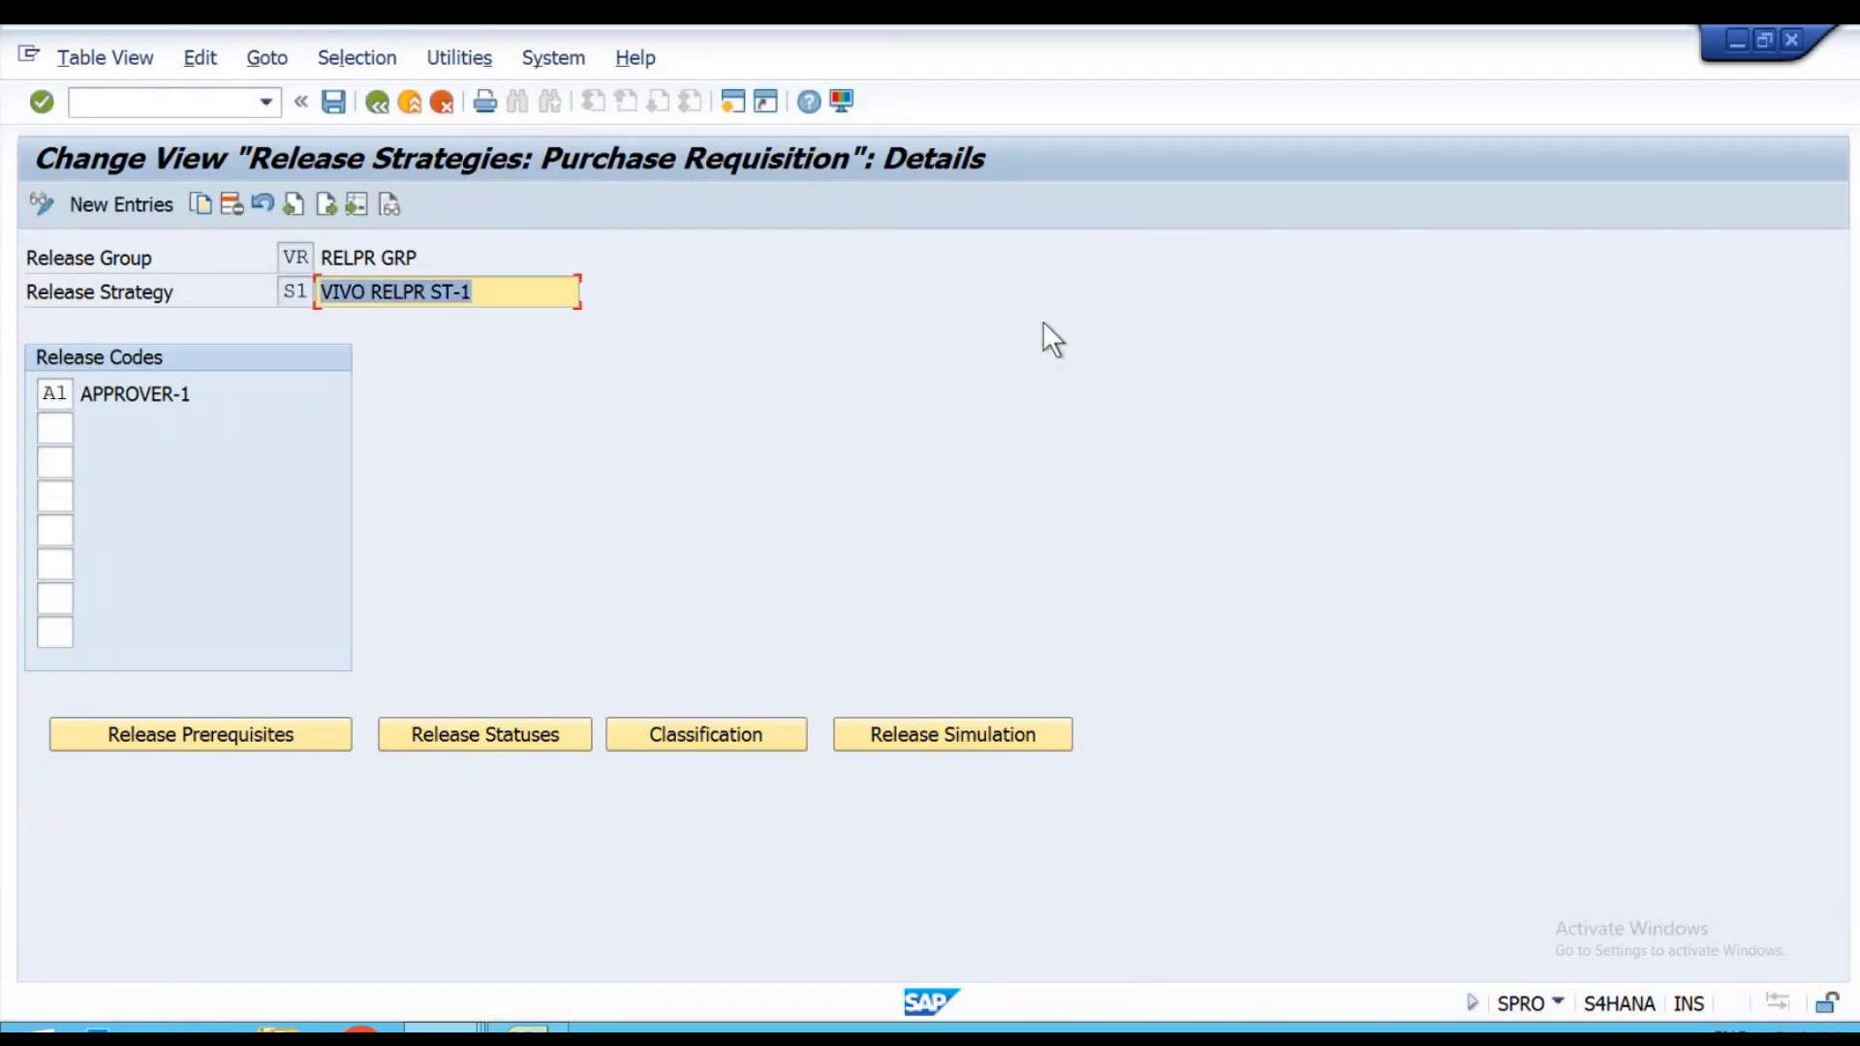
{"action": "left_click", "coordinate": [409, 103]}
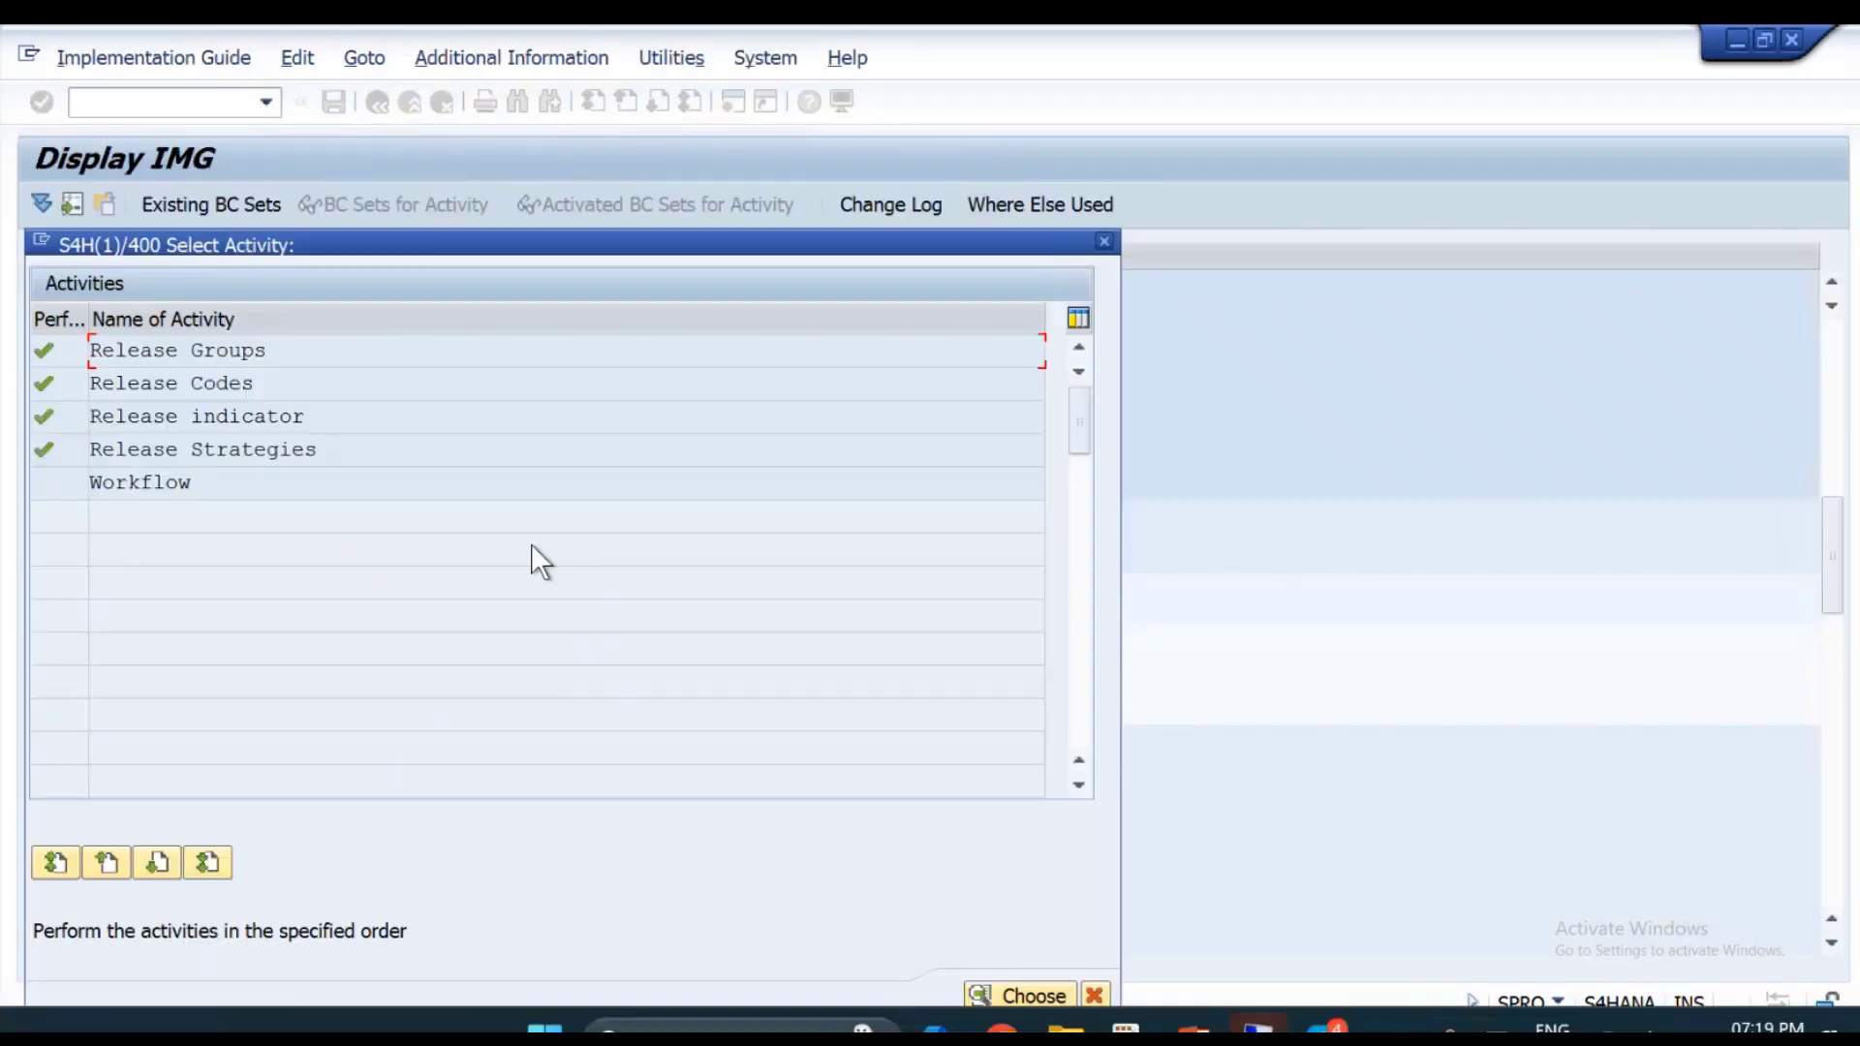
Consult the PR release strategy slide in PowerPoint and start transaction ME51N in a new SAP GUI window.
{"action": "key", "text": "super+Tab"}
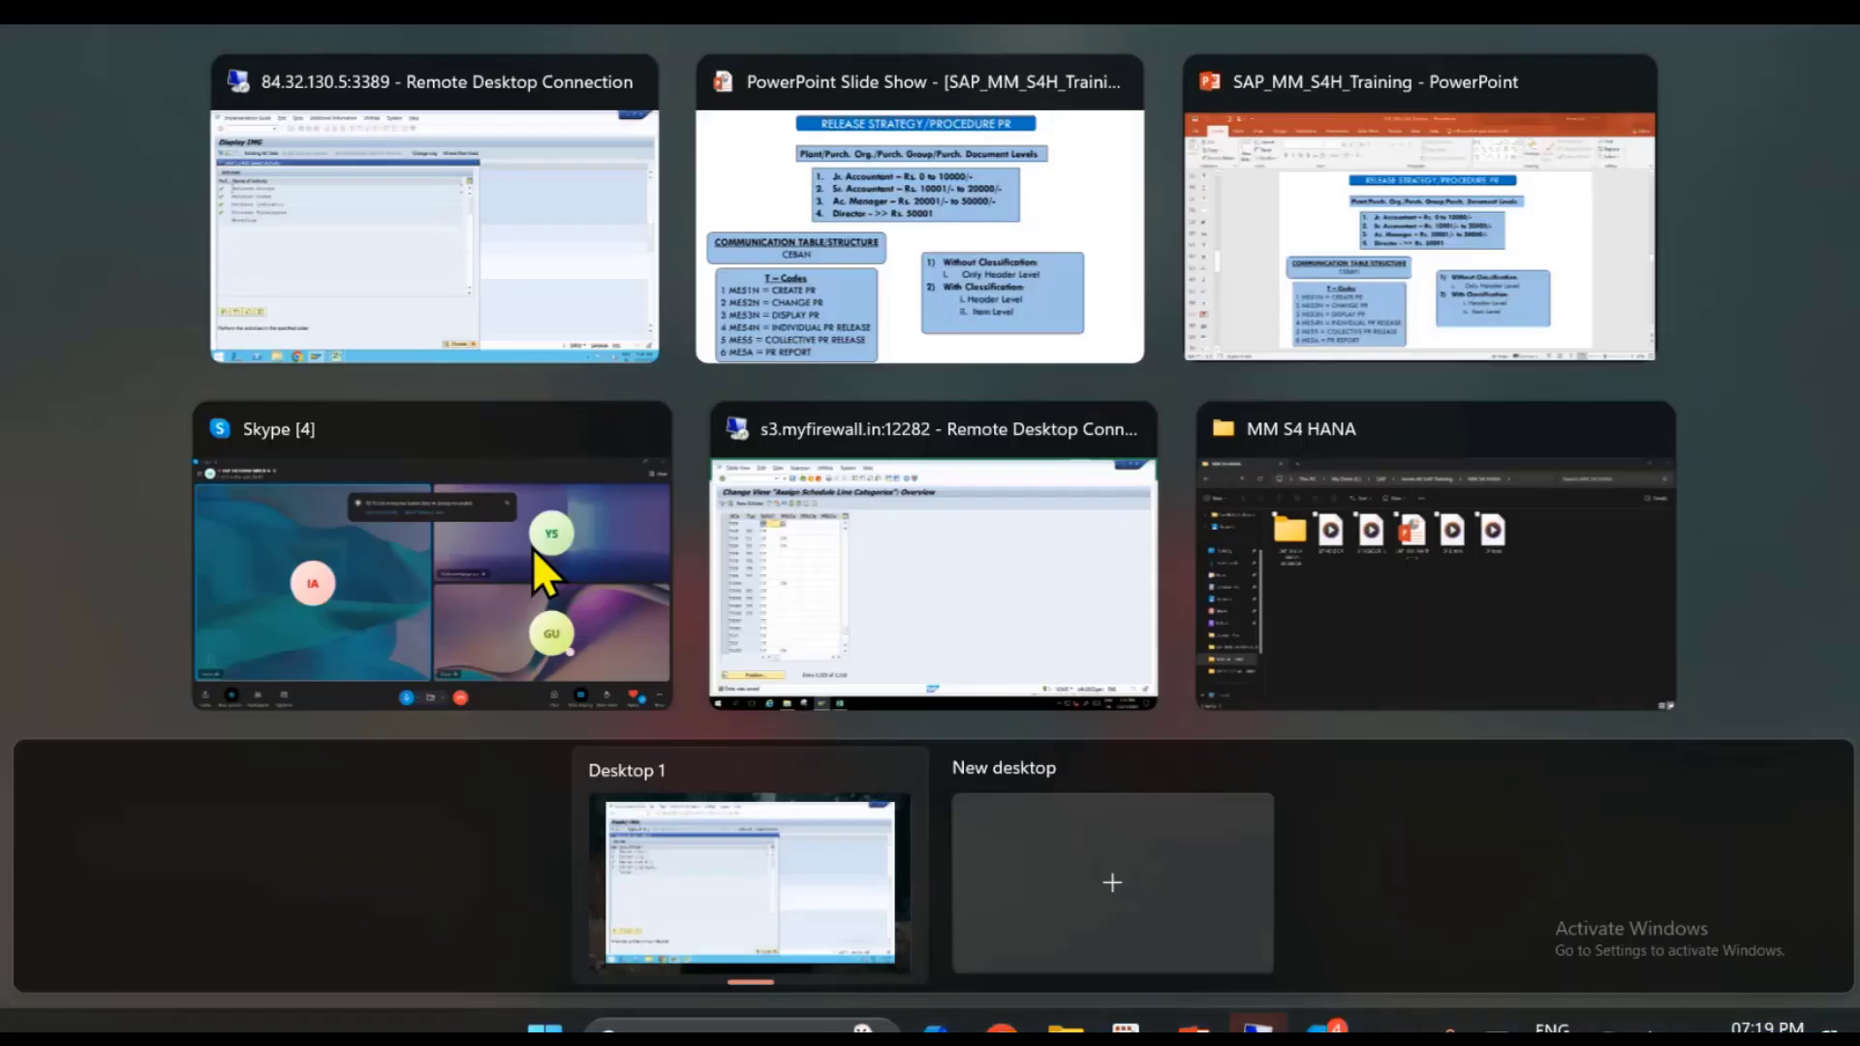
{"action": "left_click", "coordinate": [949, 308]}
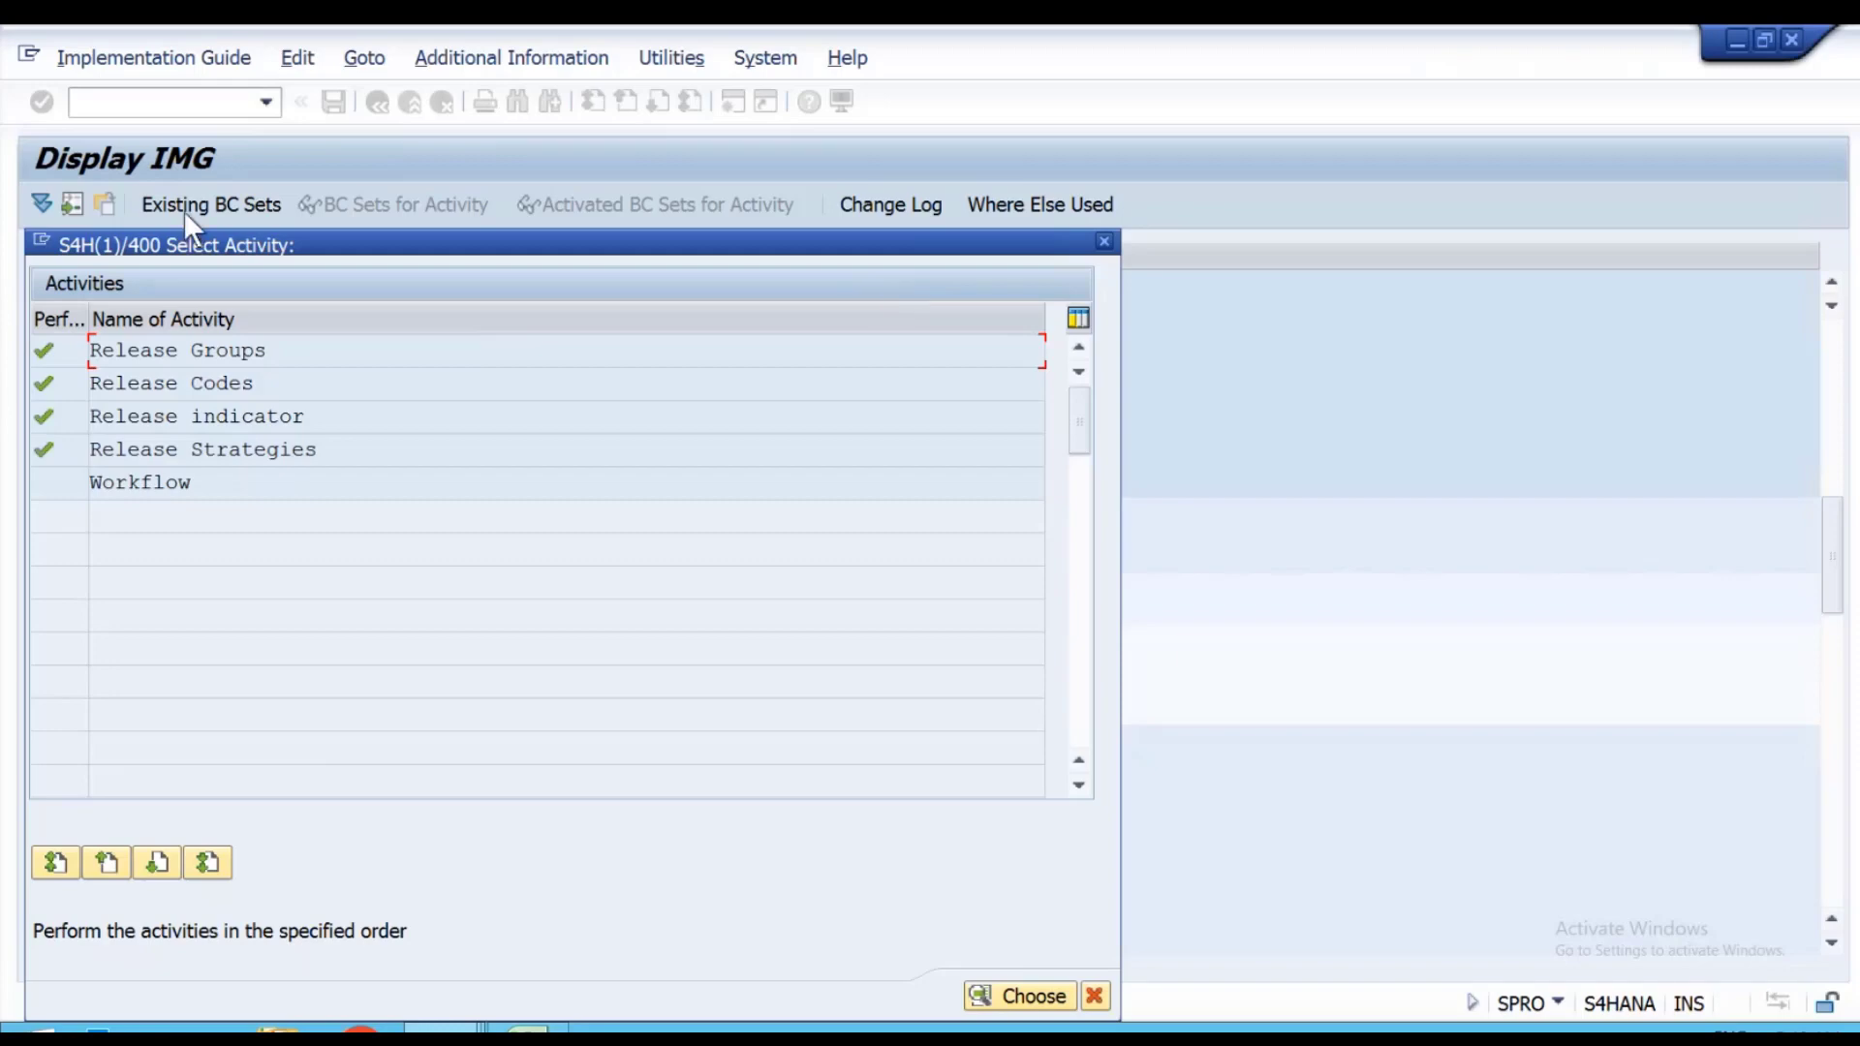
{"action": "left_click", "coordinate": [38, 239]}
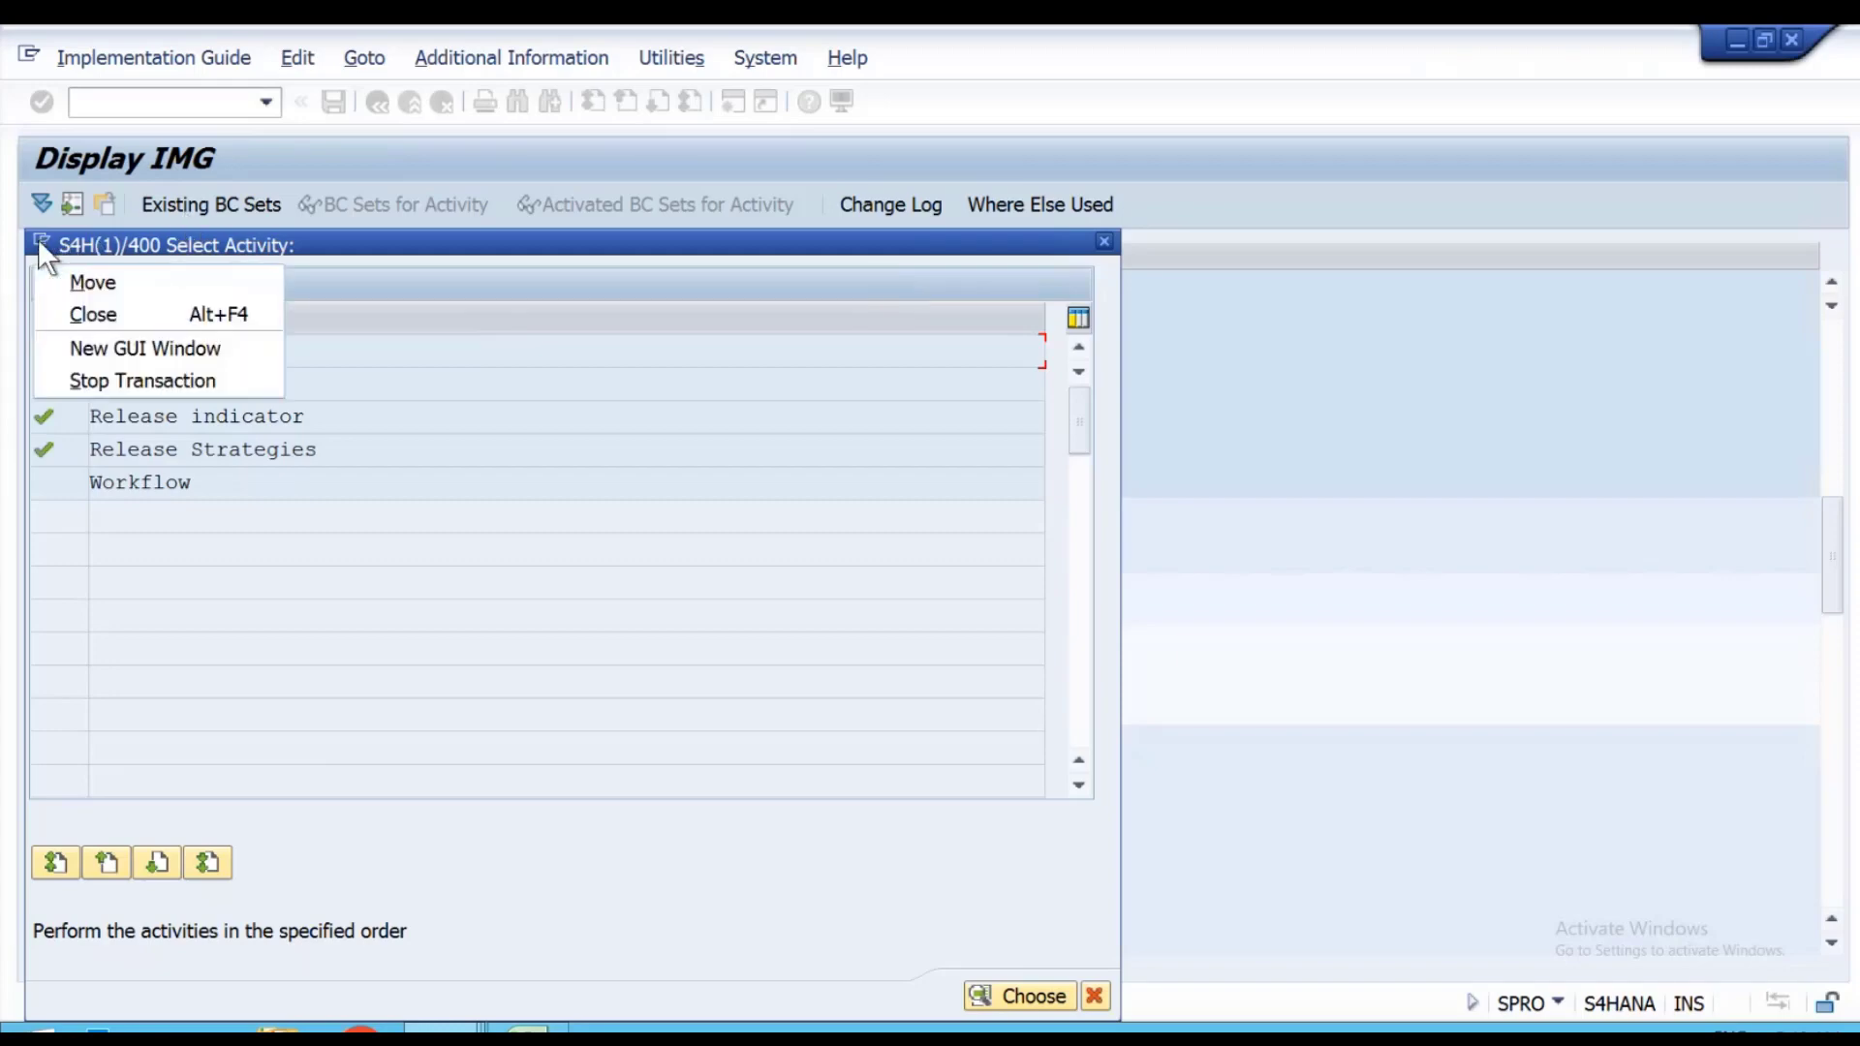
{"action": "left_click", "coordinate": [101, 351]}
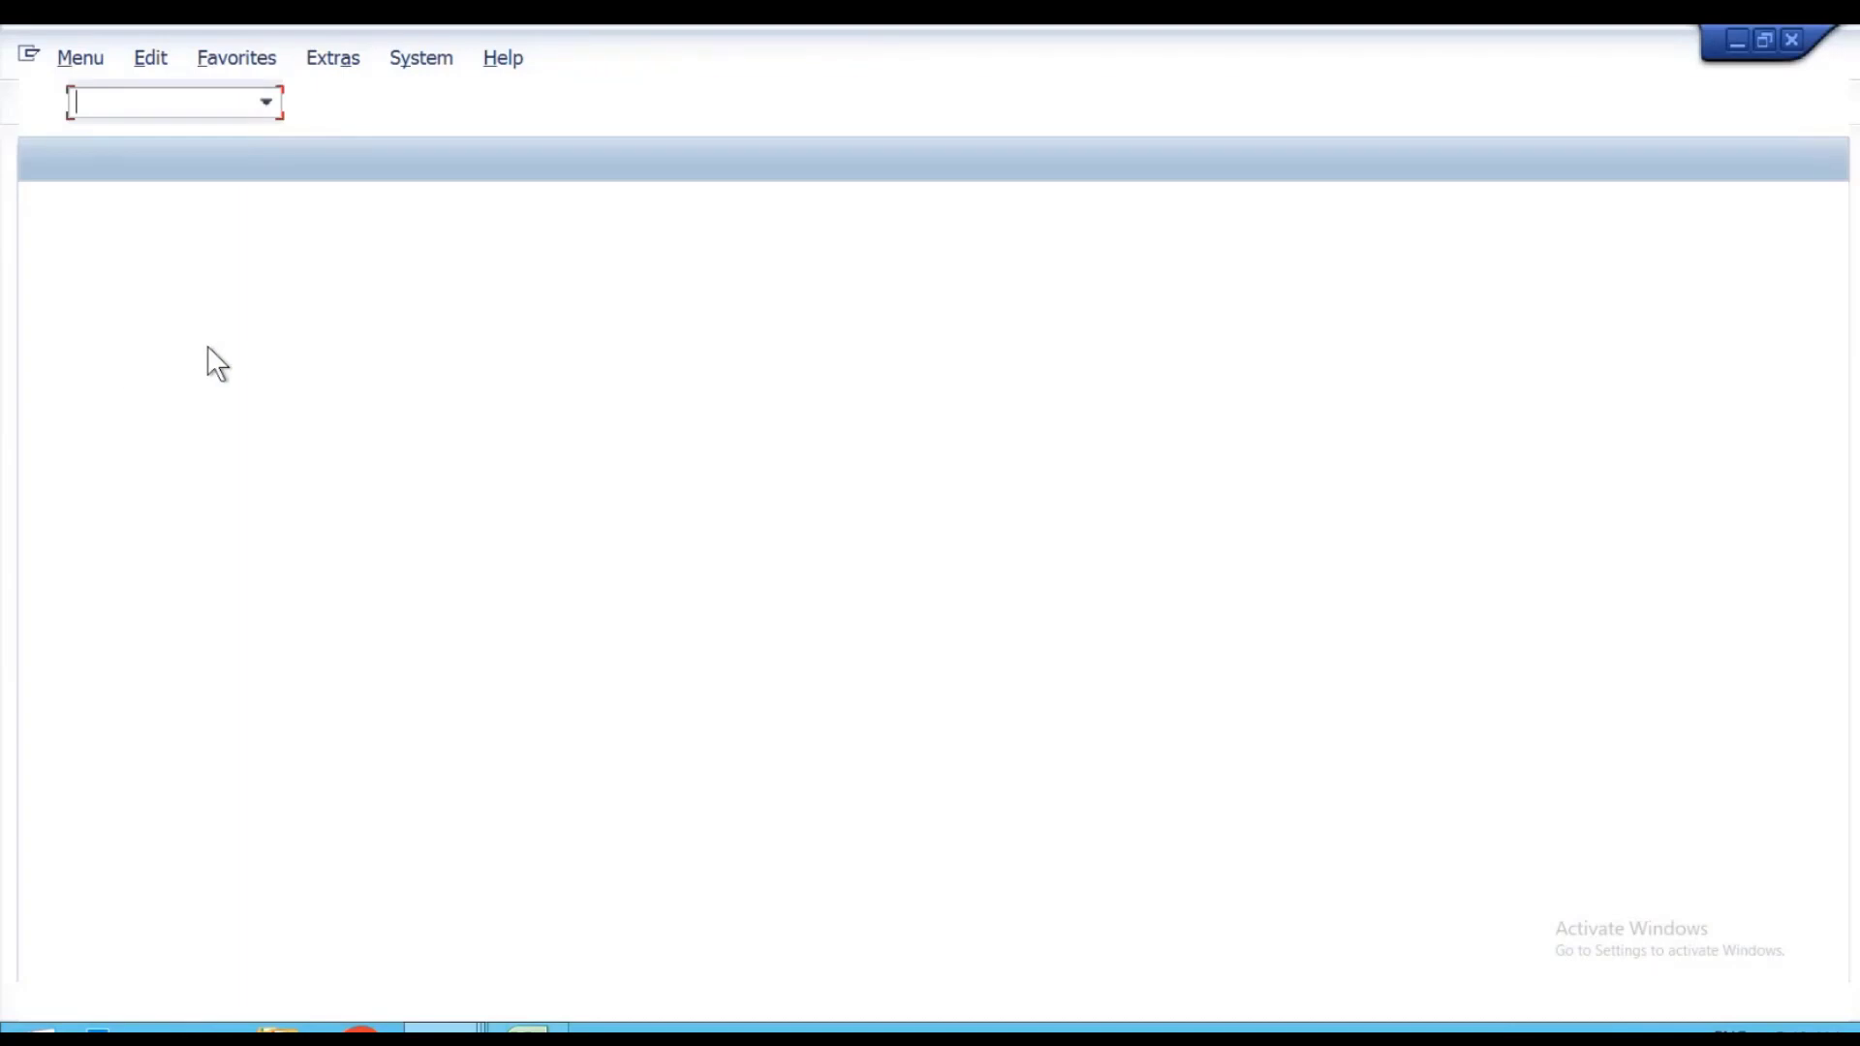
{"action": "type", "text": "ME51N"}
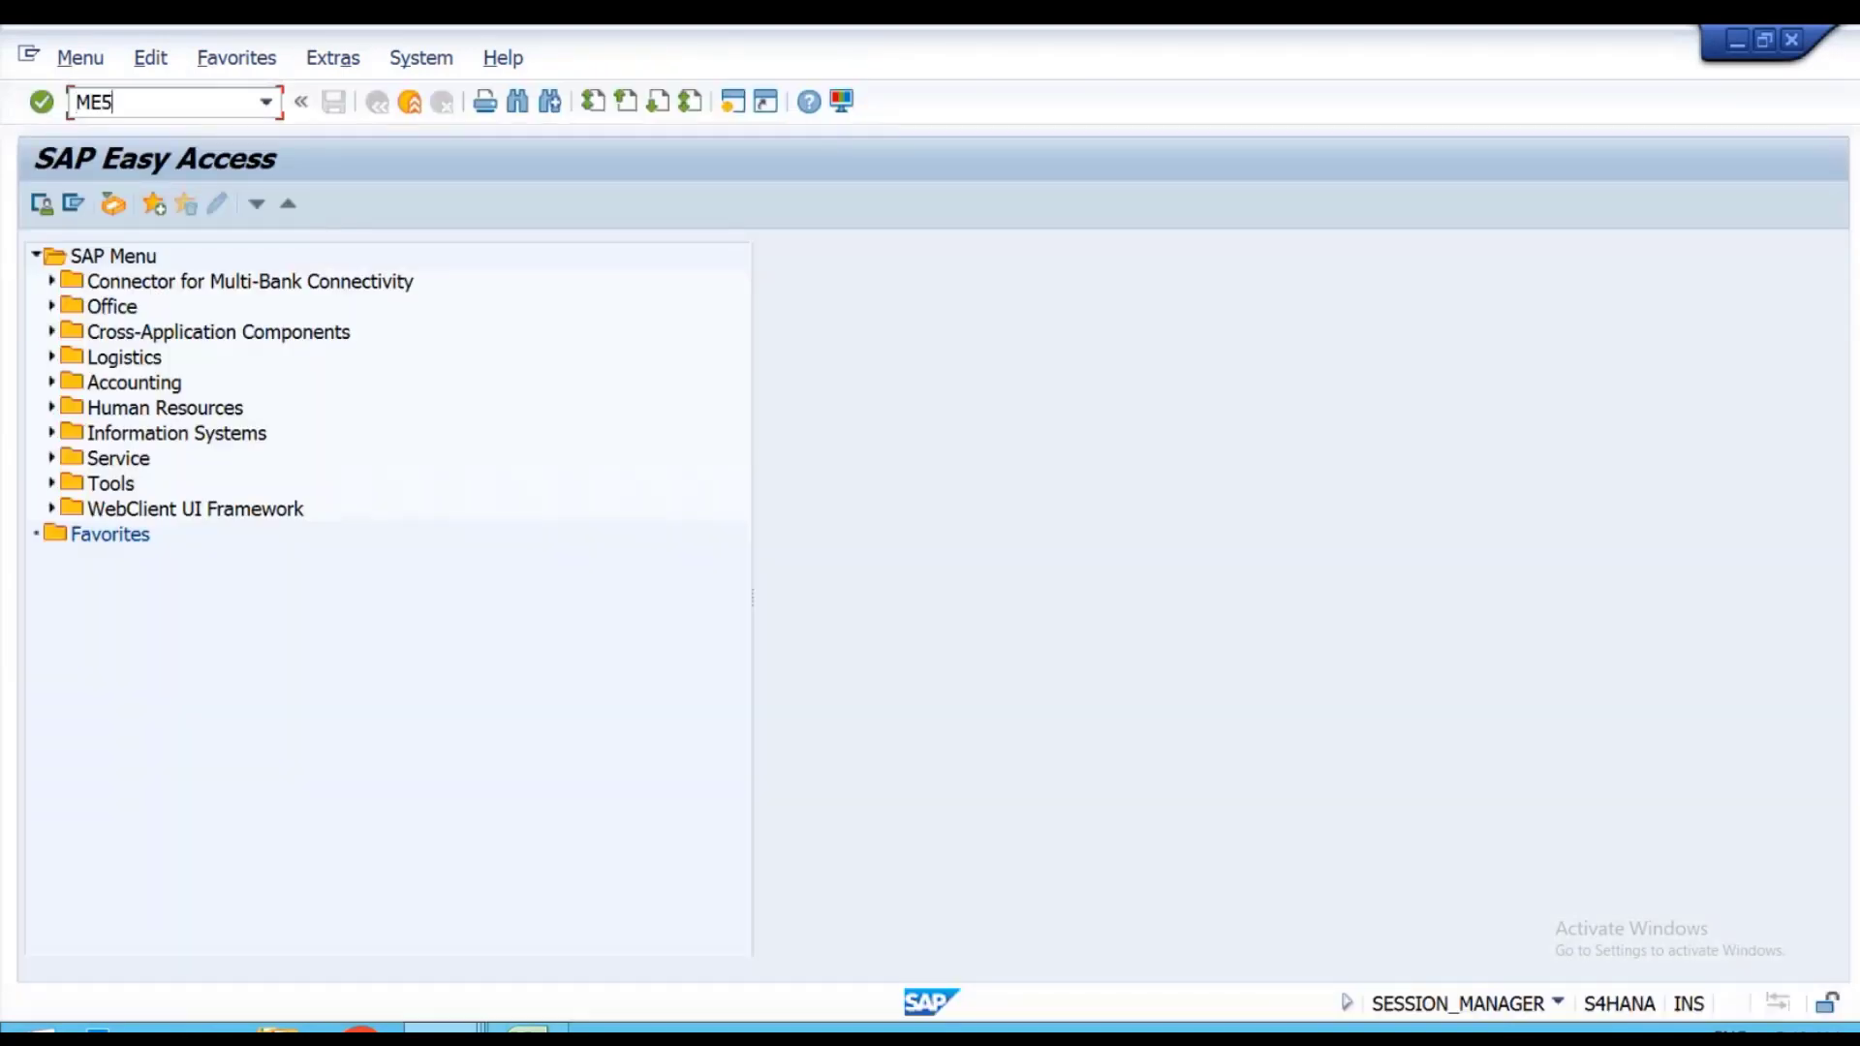
{"action": "key", "text": "Return"}
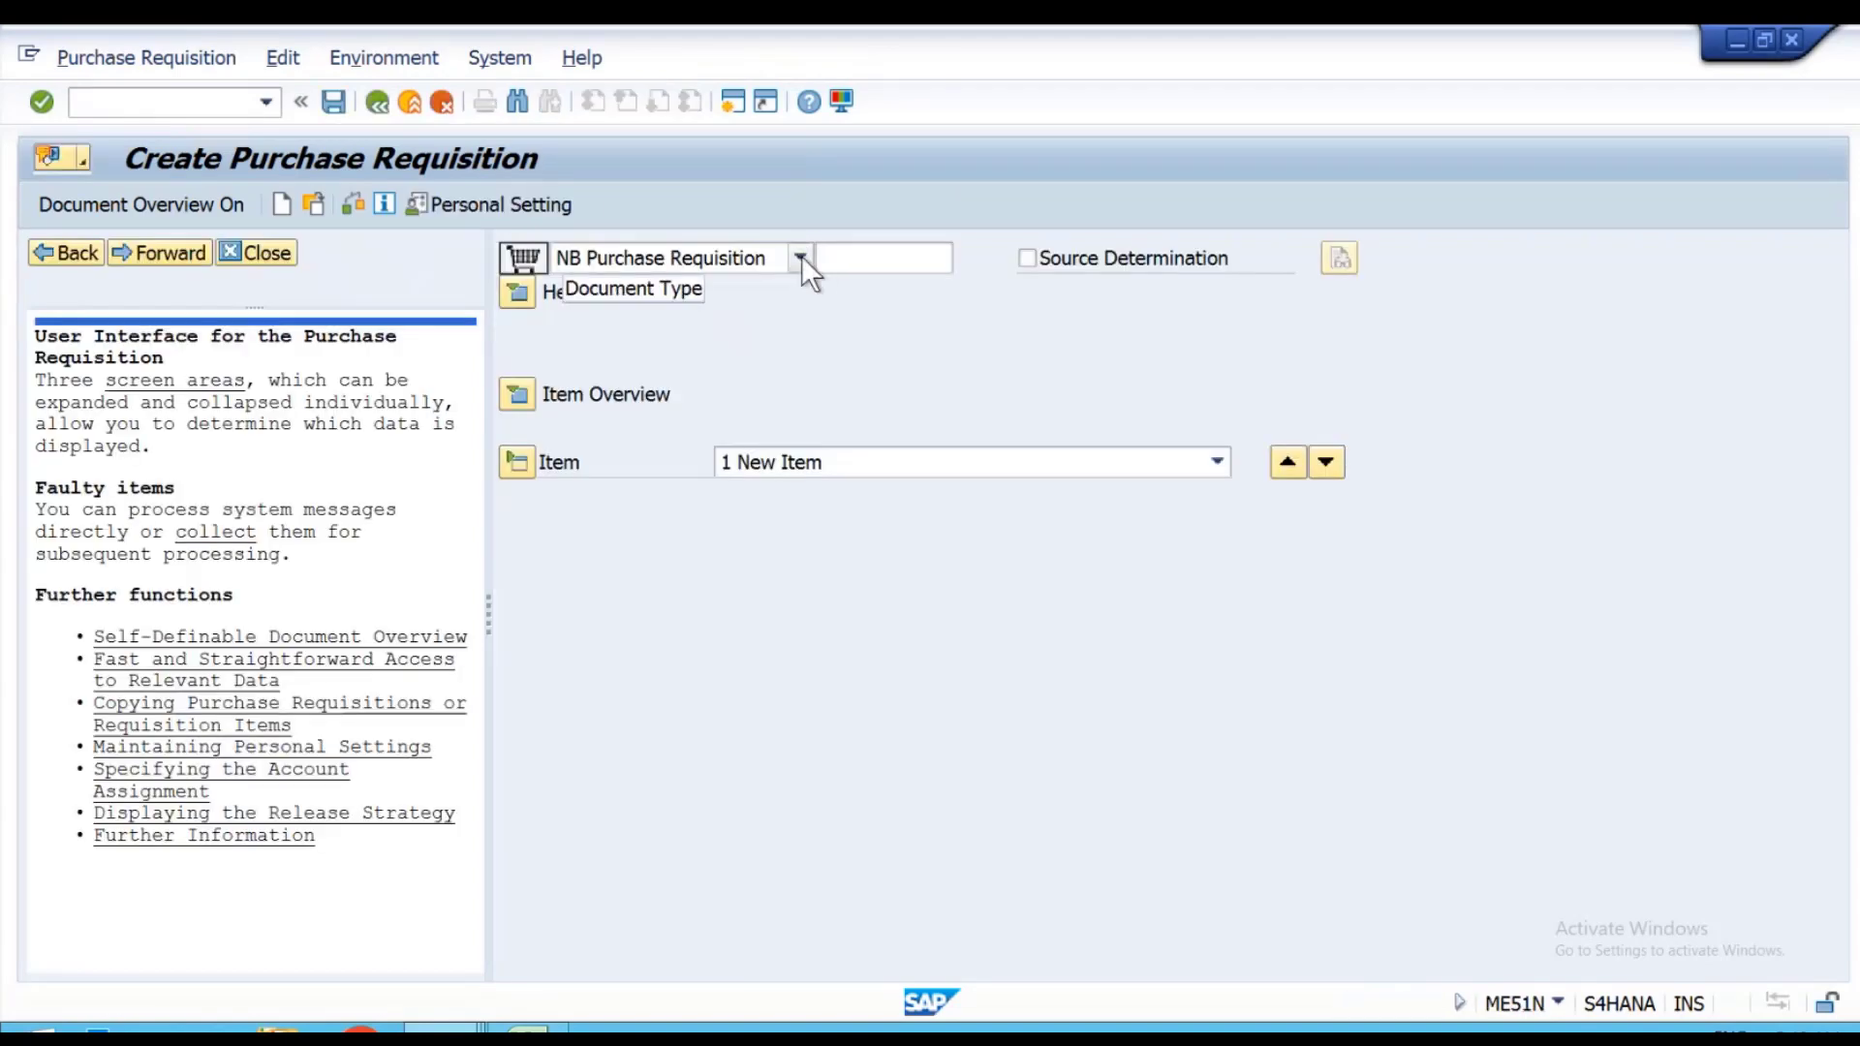
Set the requisition's document type to VR, the VIVO PR document type, and expand the item overview.
{"action": "left_click", "coordinate": [800, 255]}
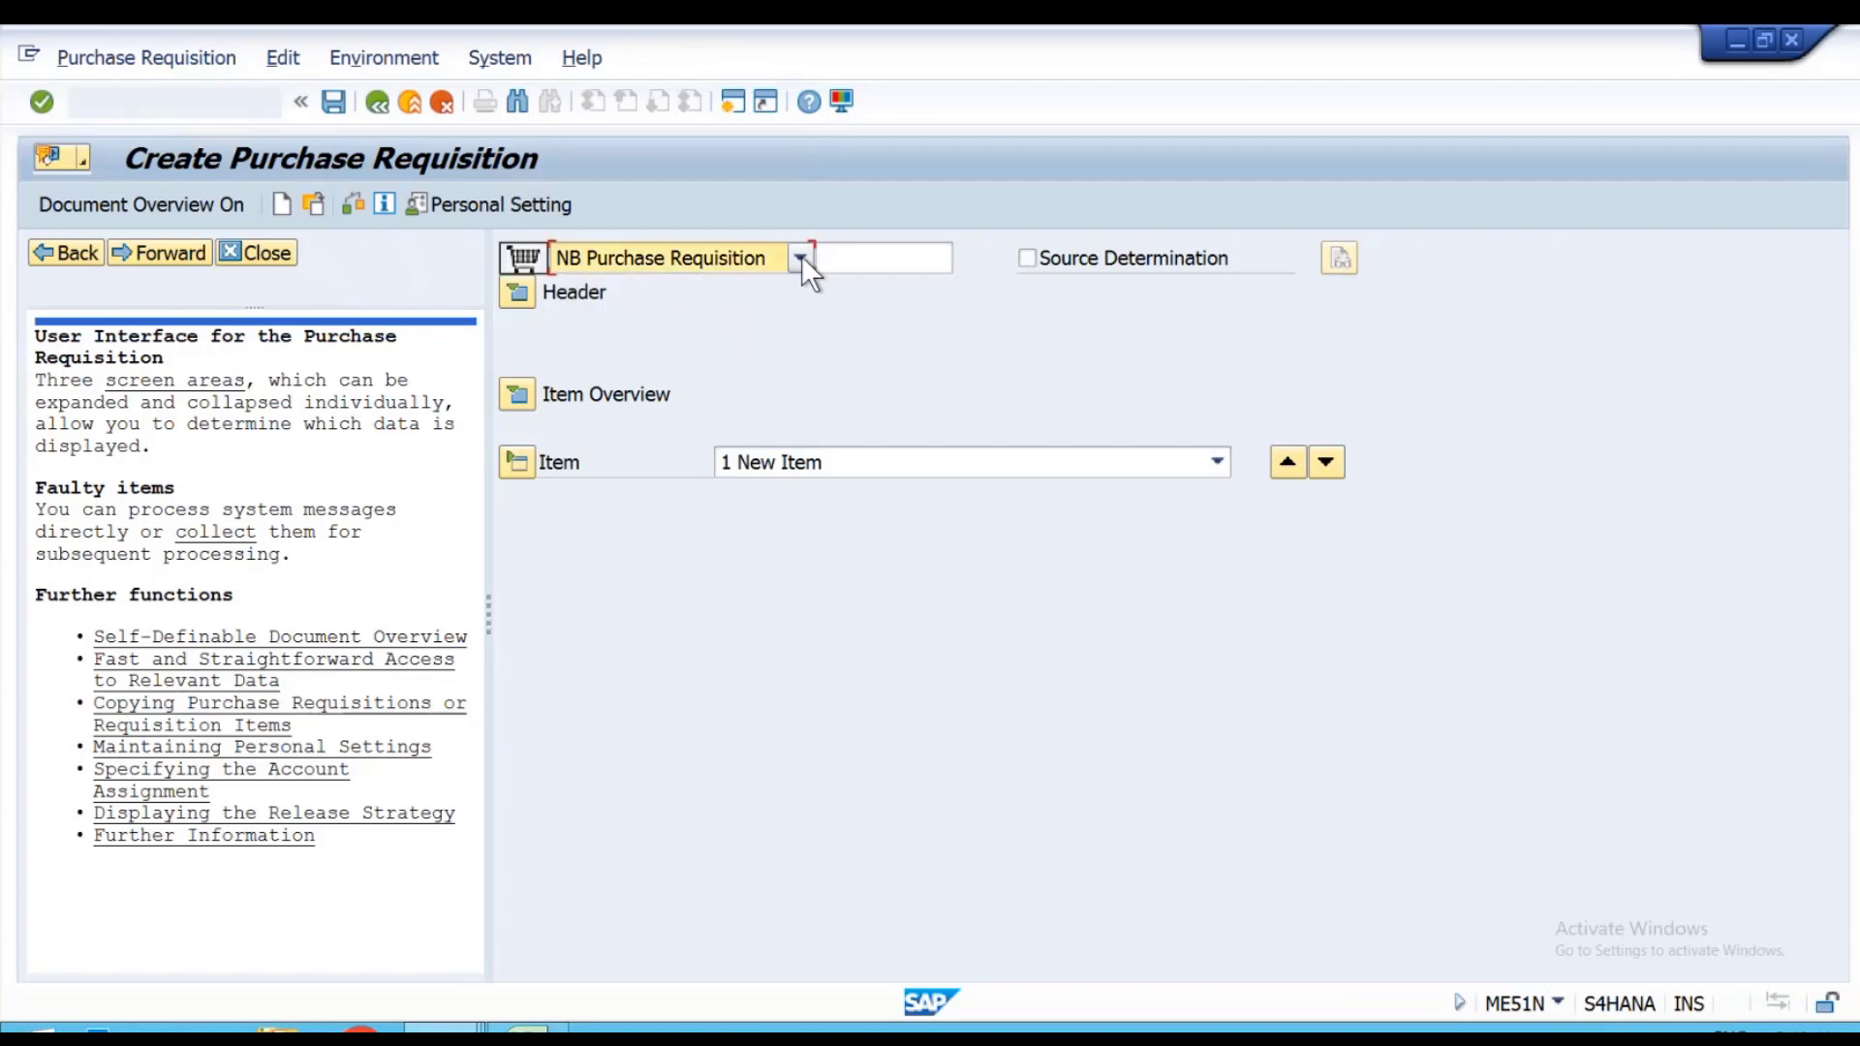
{"action": "key", "text": "v"}
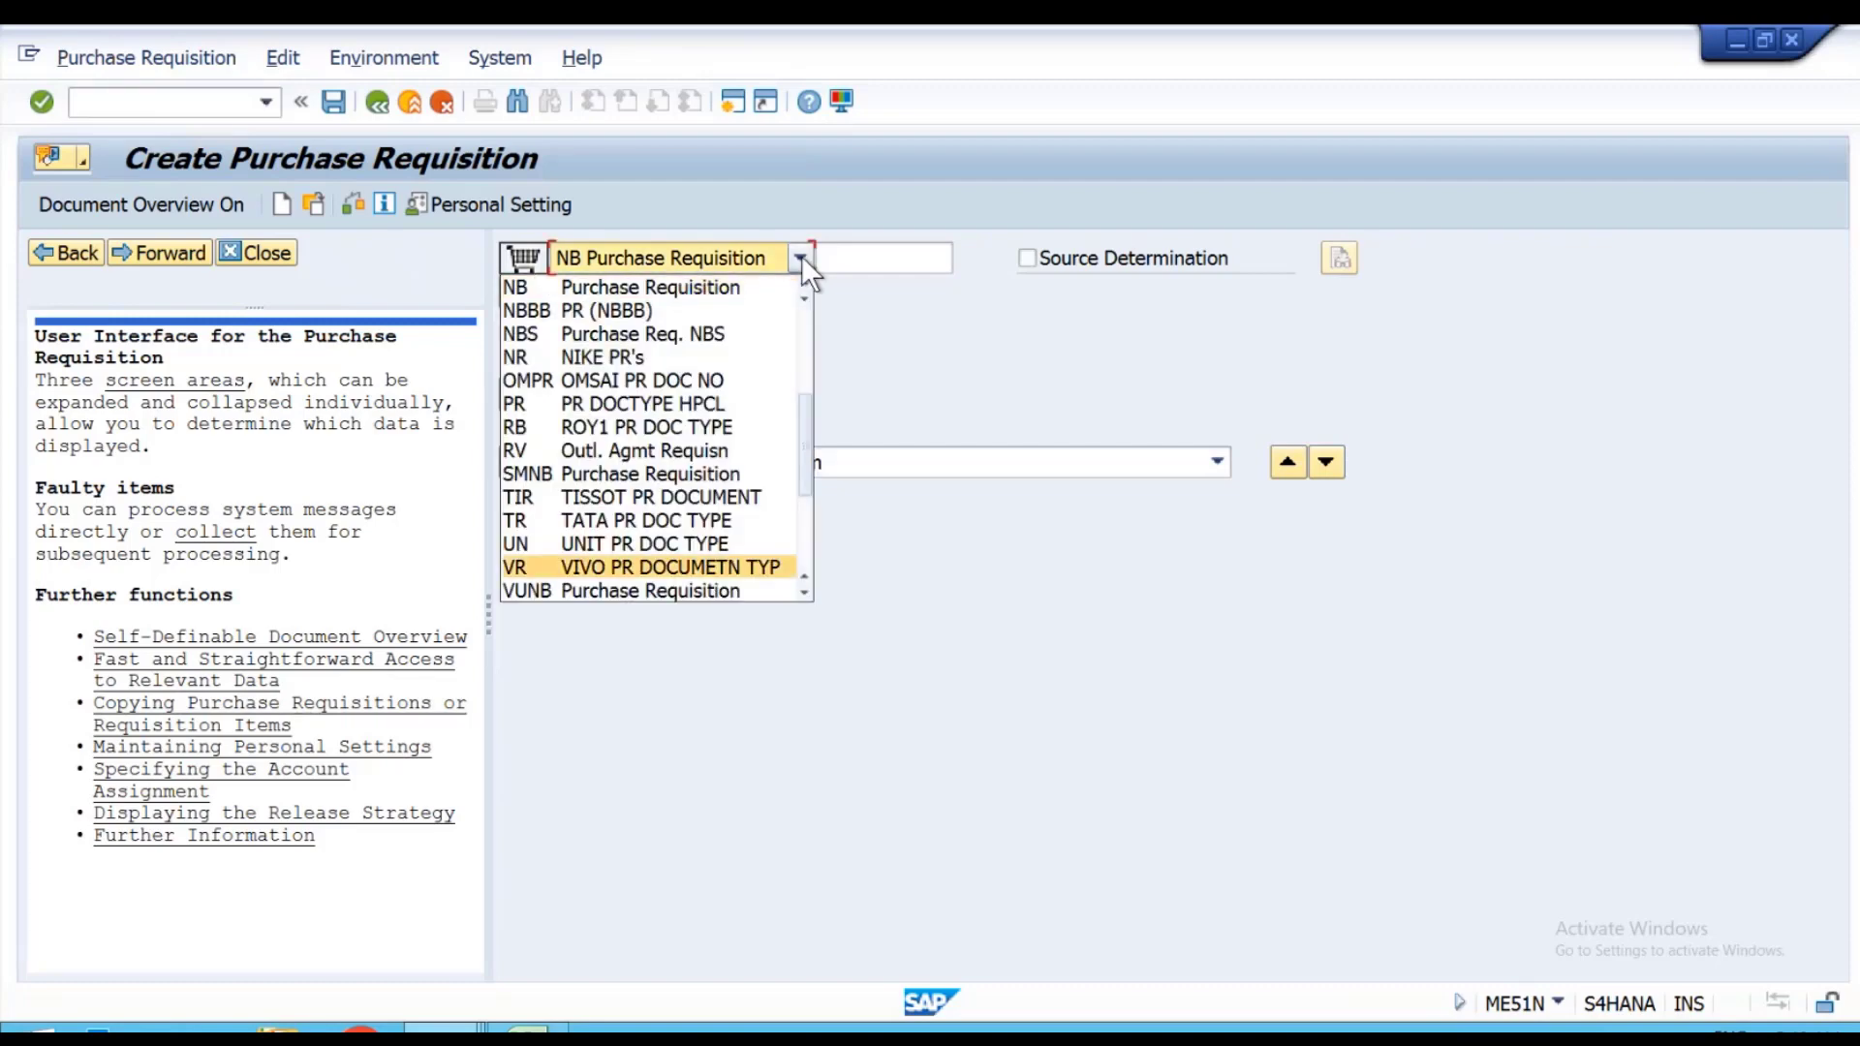
{"action": "key", "text": "Return"}
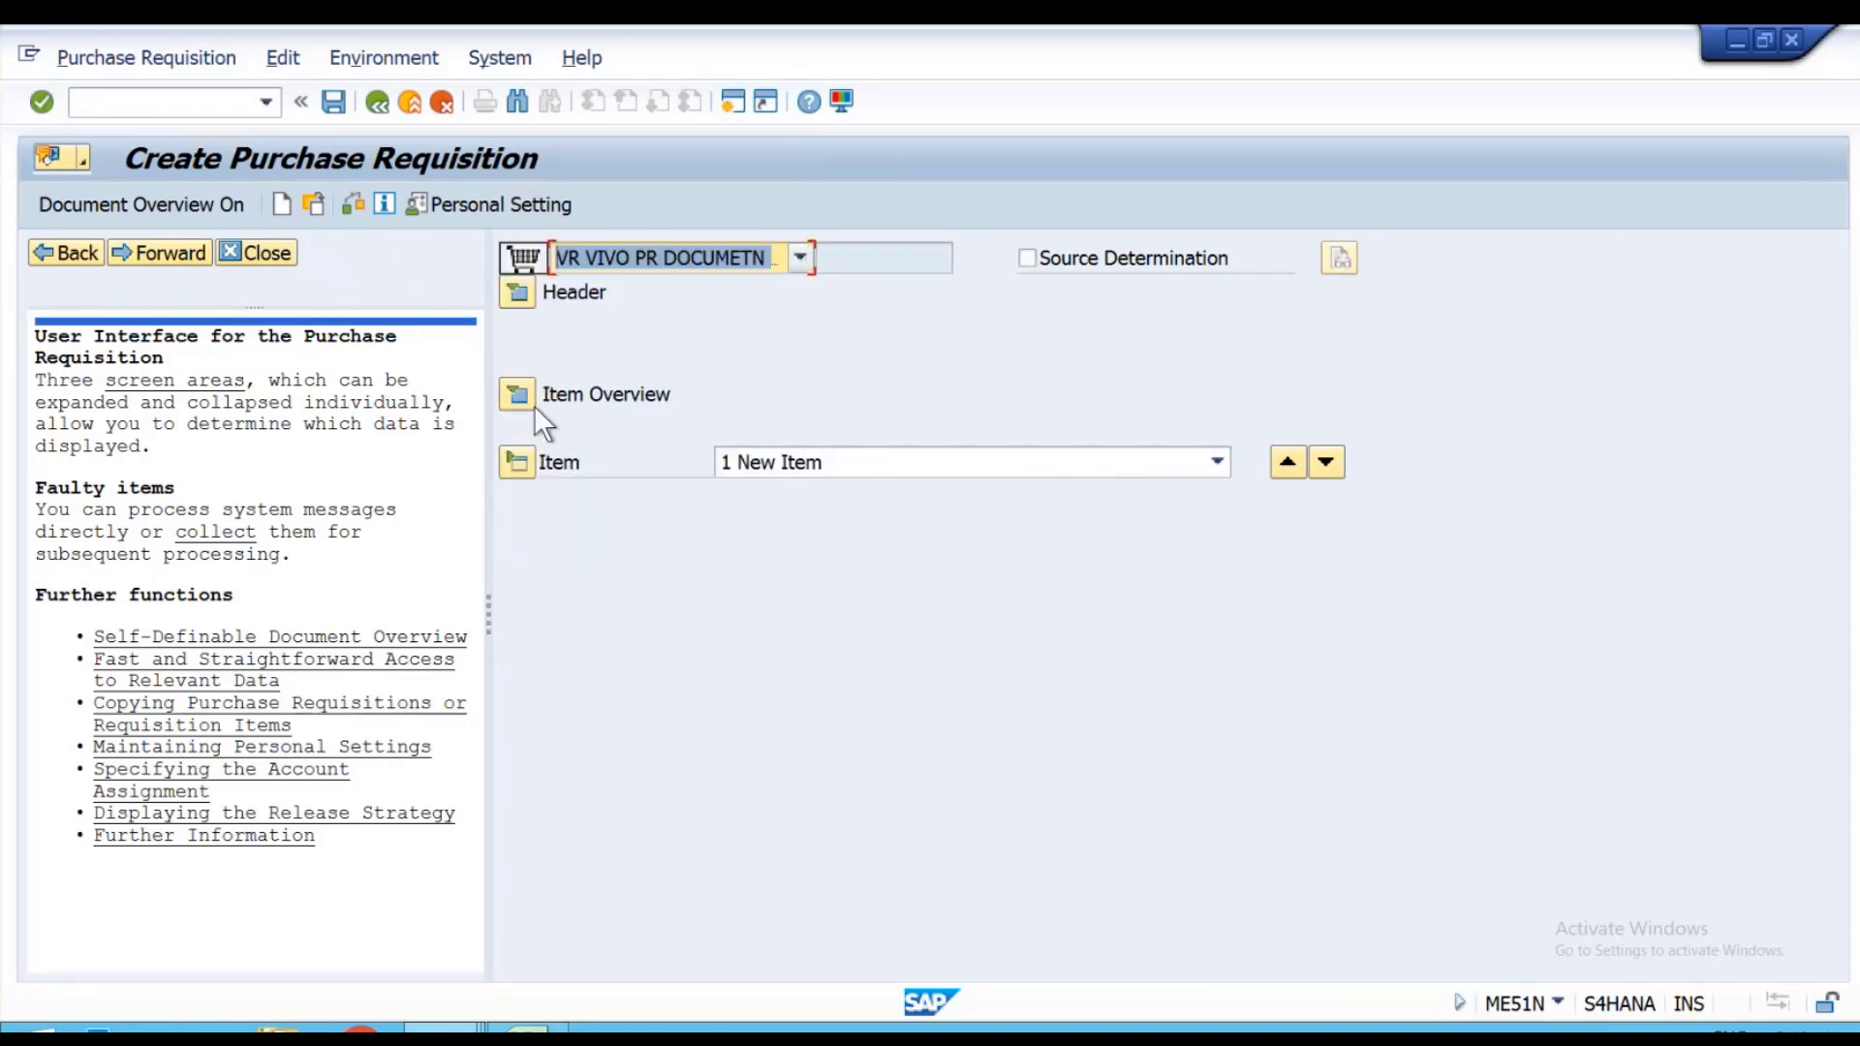
{"action": "left_click", "coordinate": [527, 403]}
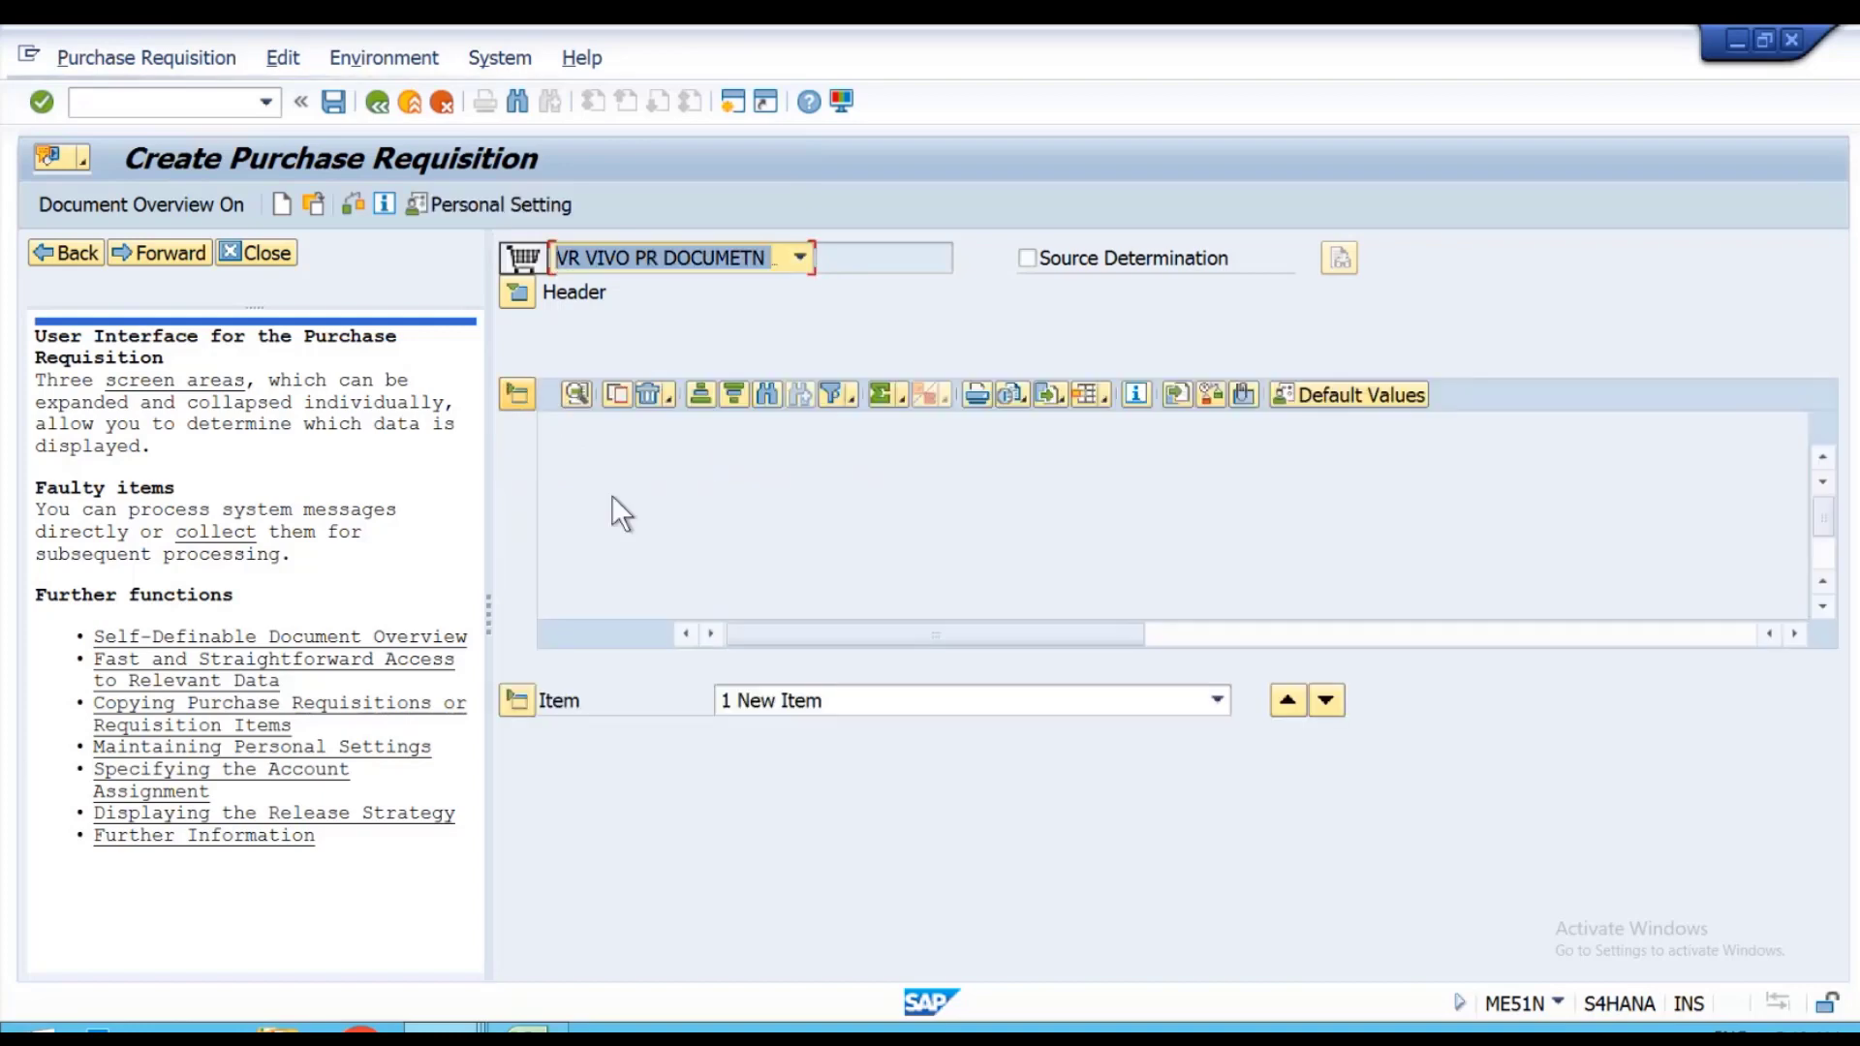
{"action": "left_click", "coordinate": [872, 459]}
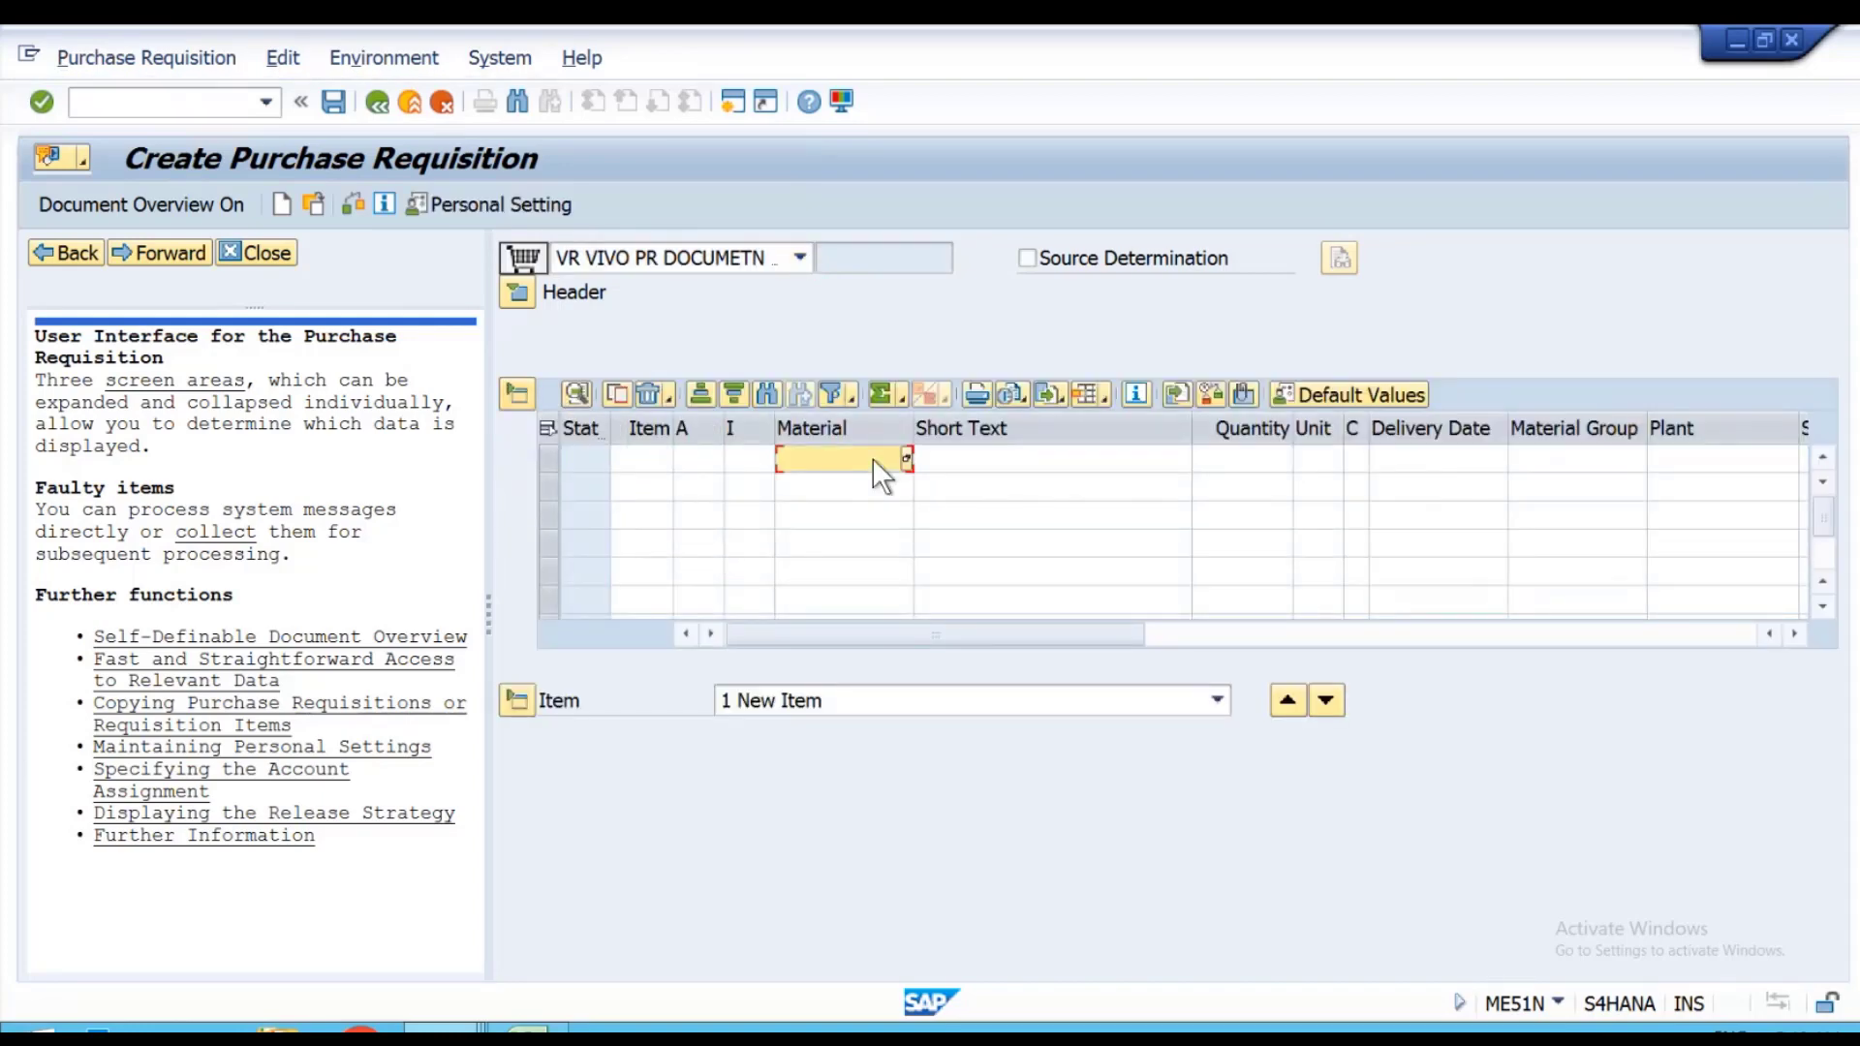
{"action": "key", "text": "alt+Tab"}
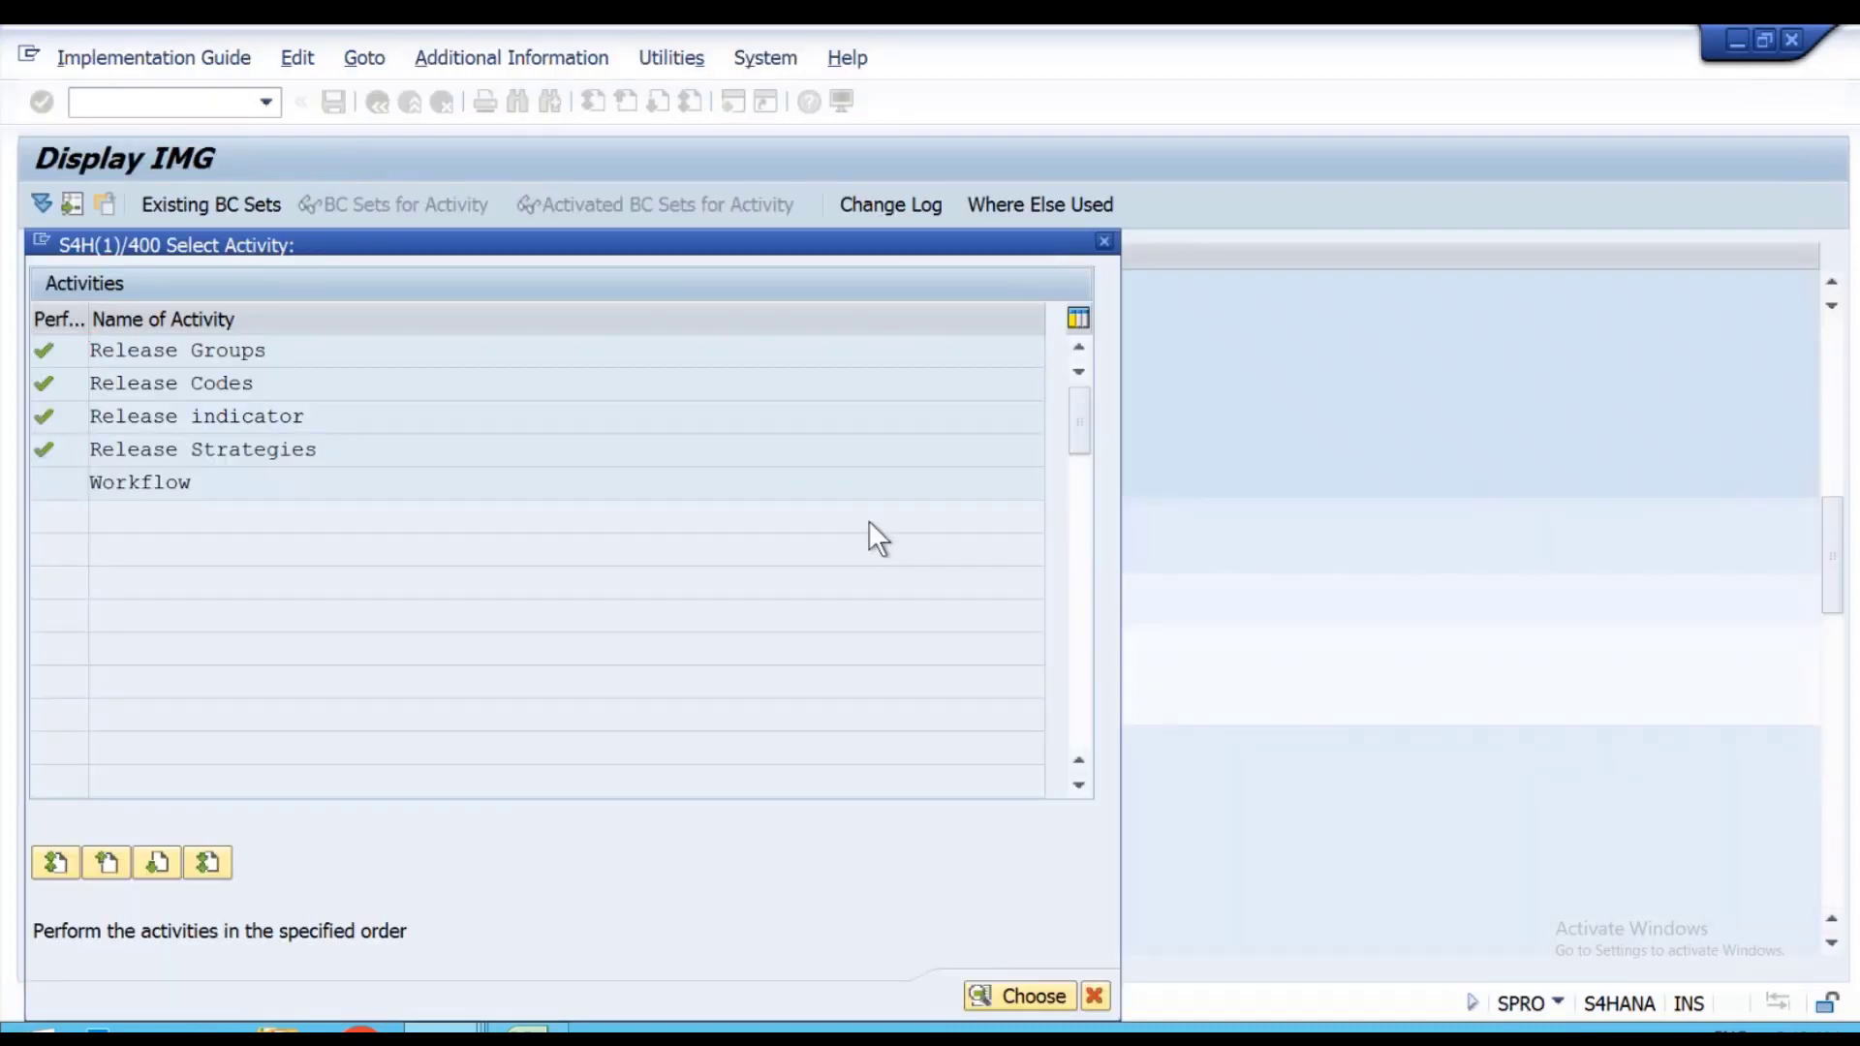
{"action": "key", "text": "alt+Tab"}
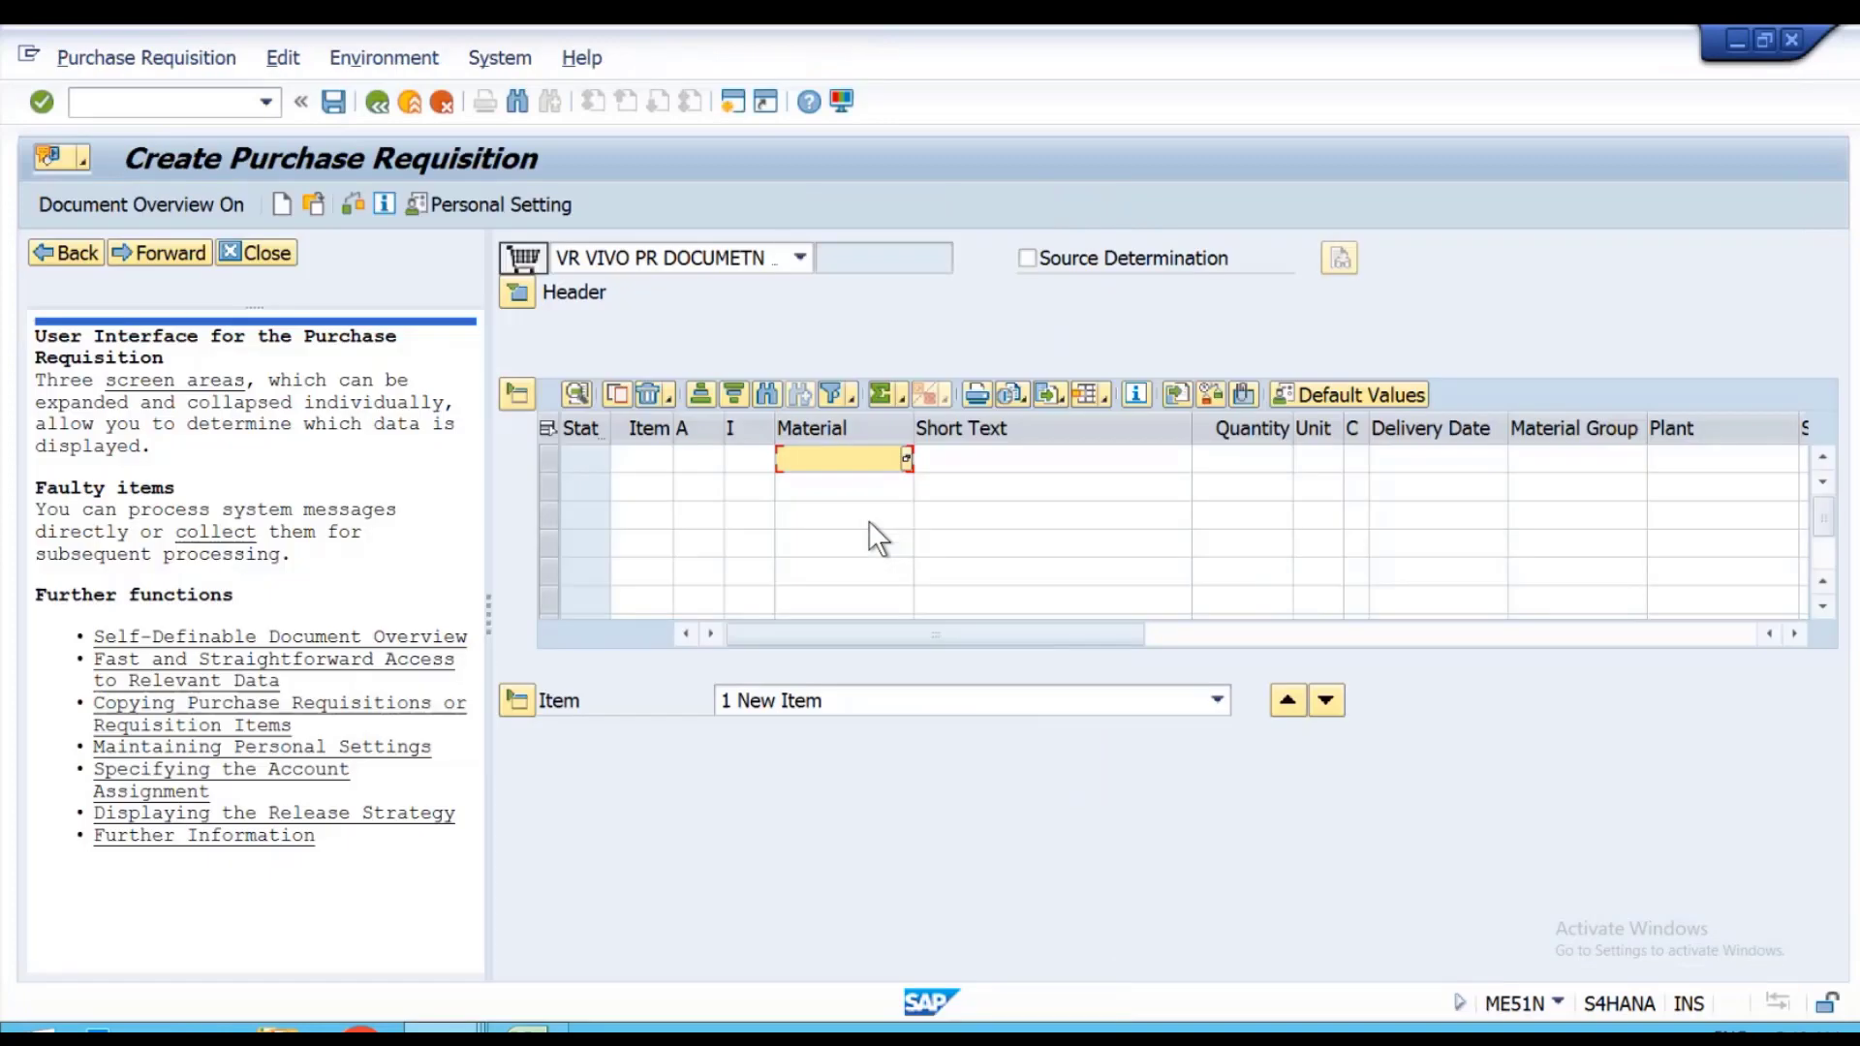
{"action": "key", "text": "alt+Tab"}
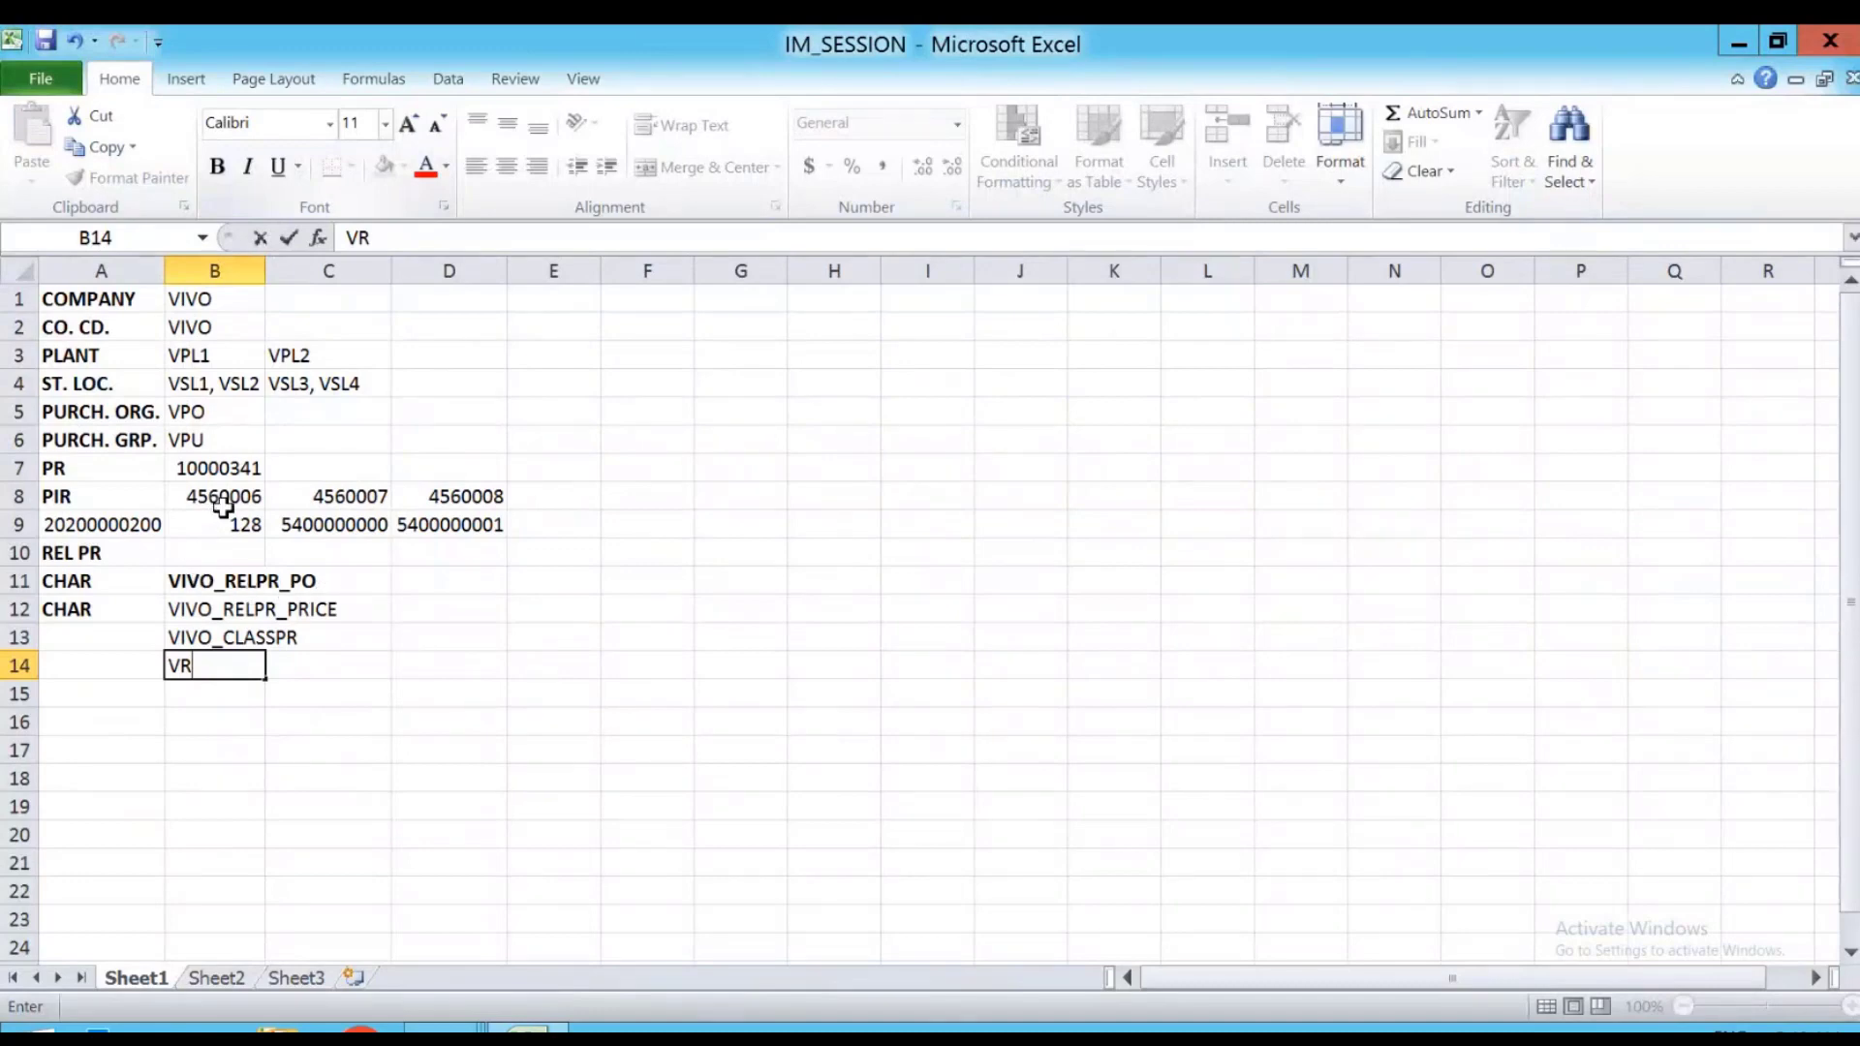
{"action": "key", "text": "alt+Tab"}
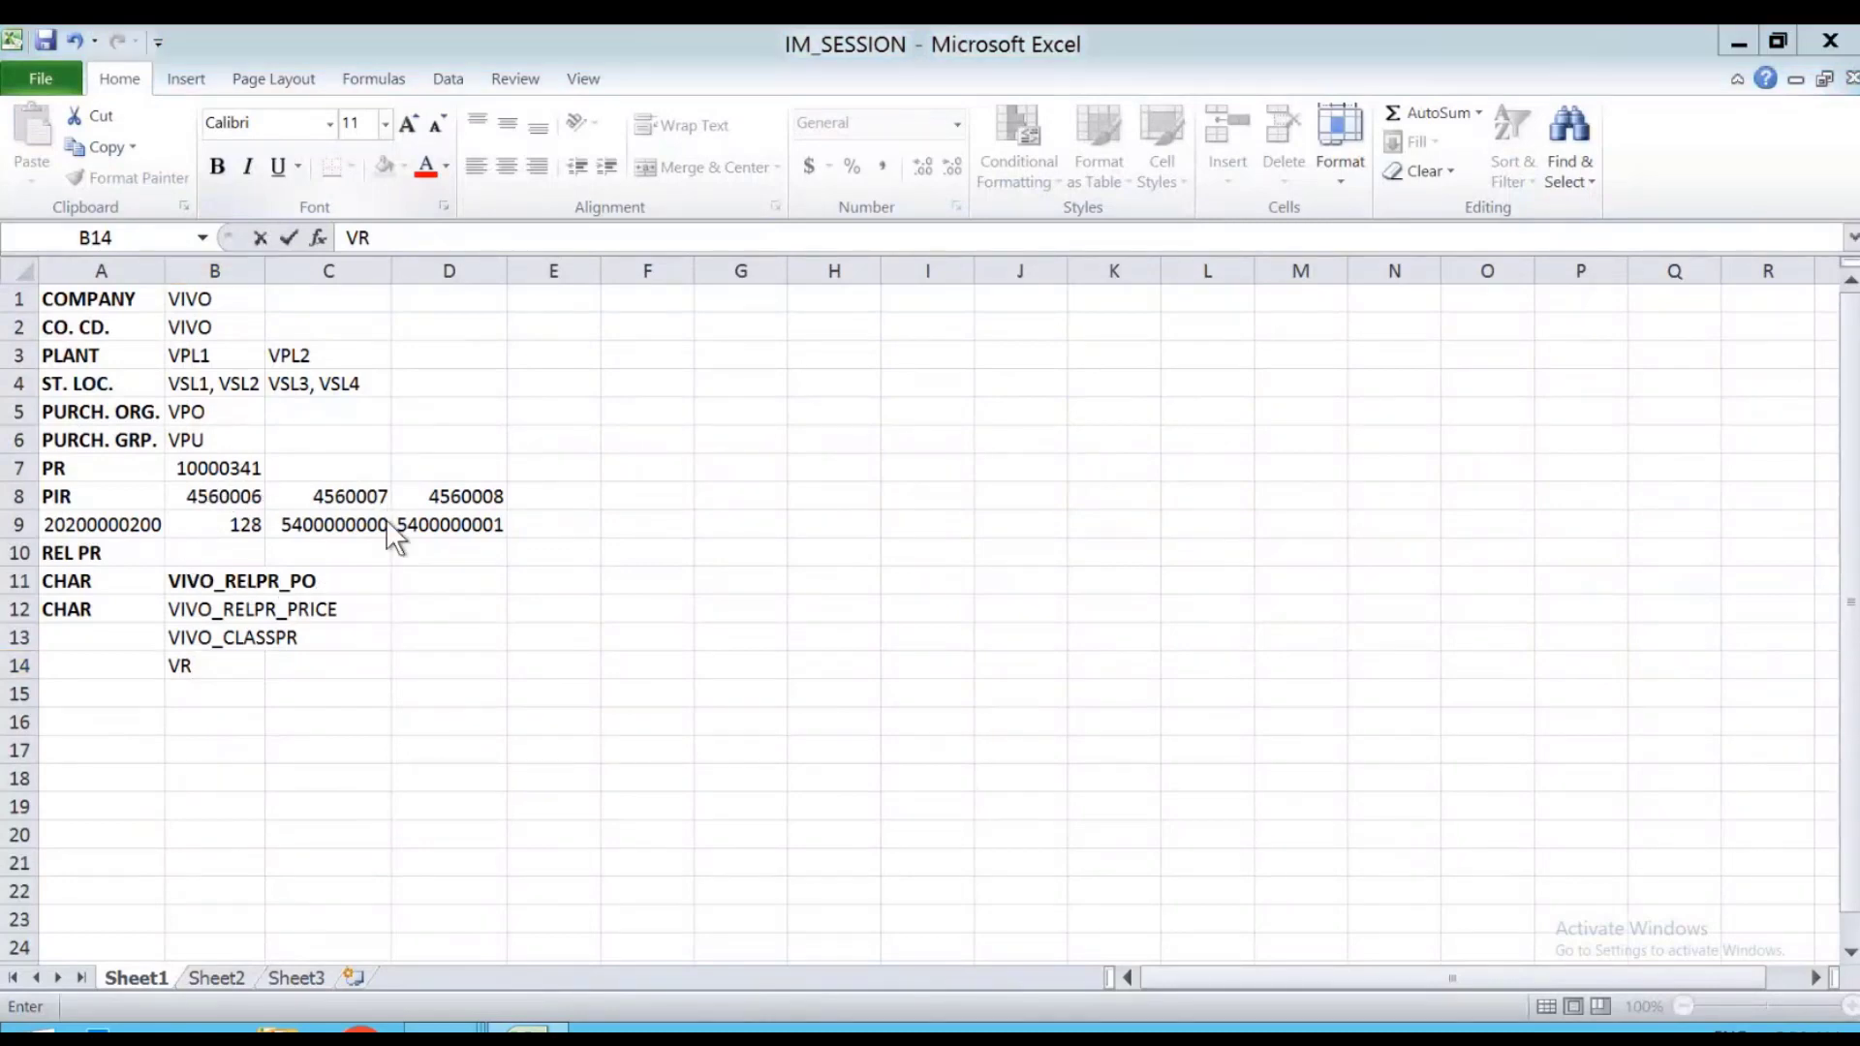
{"action": "key", "text": "alt+Tab"}
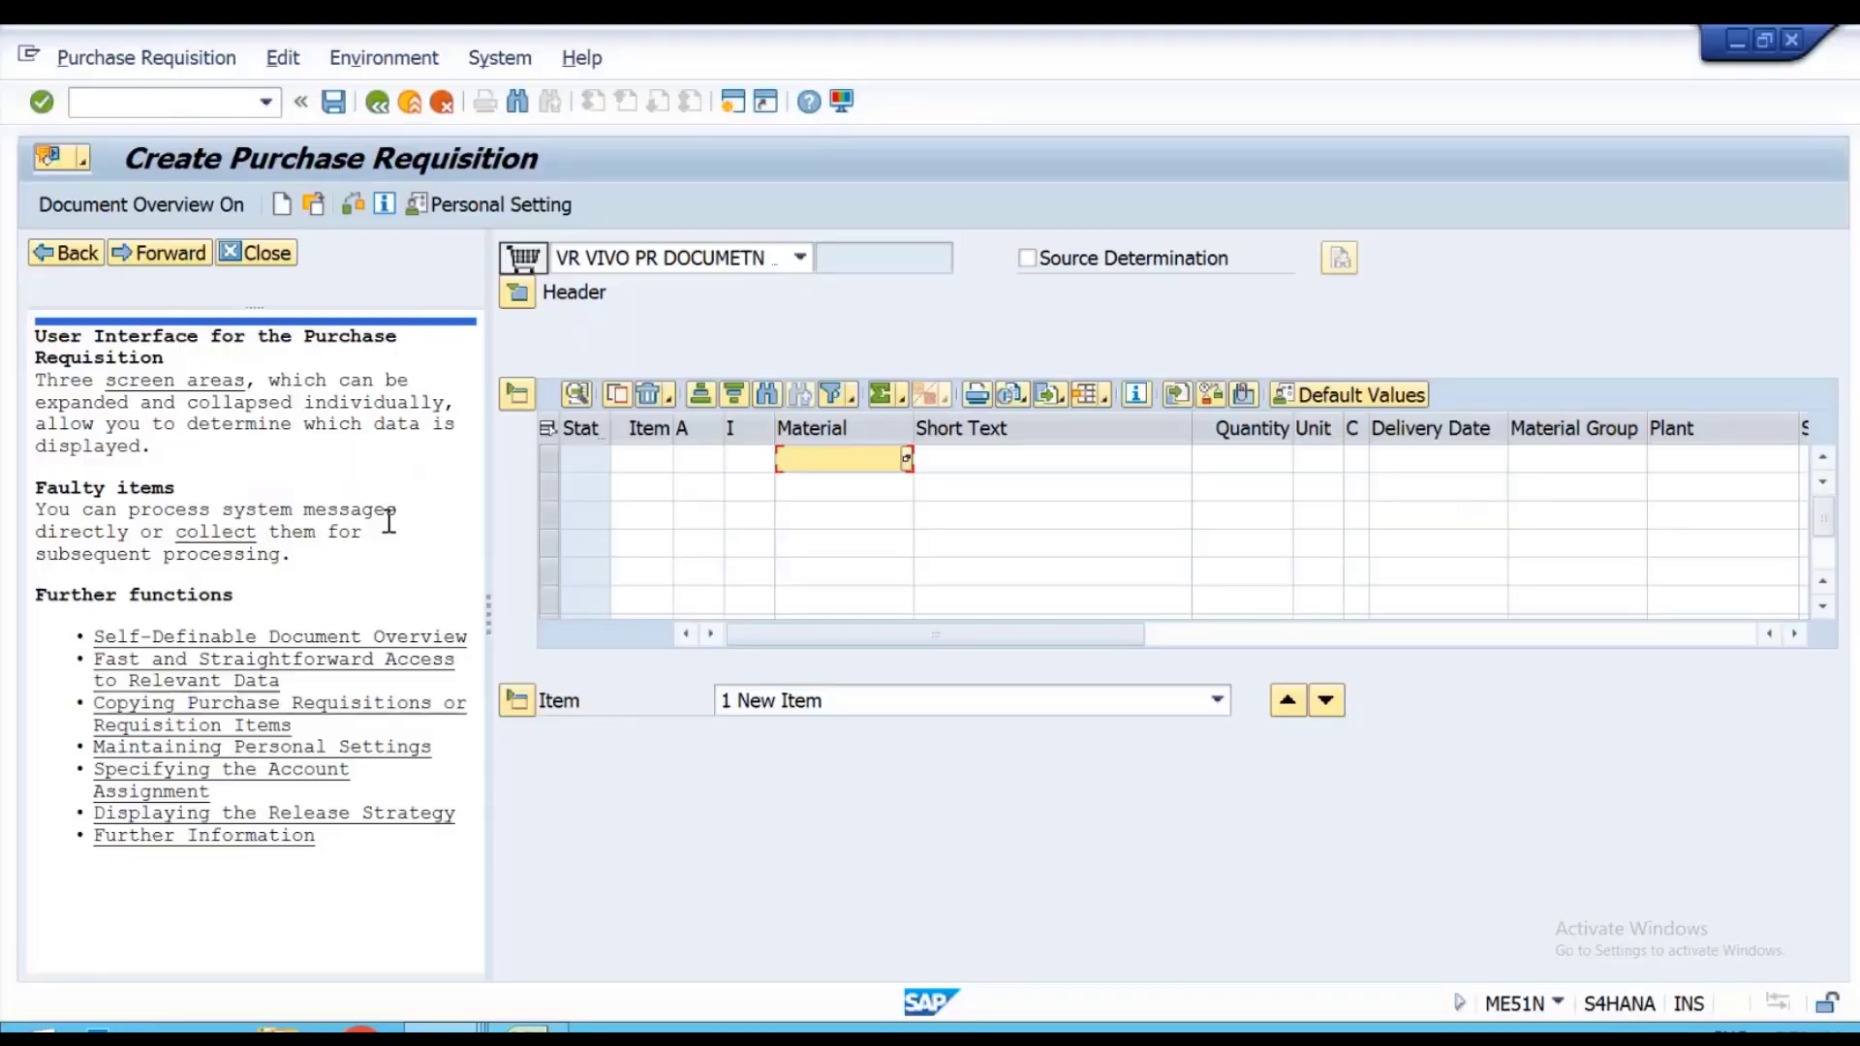
{"action": "left_click", "coordinate": [906, 459]}
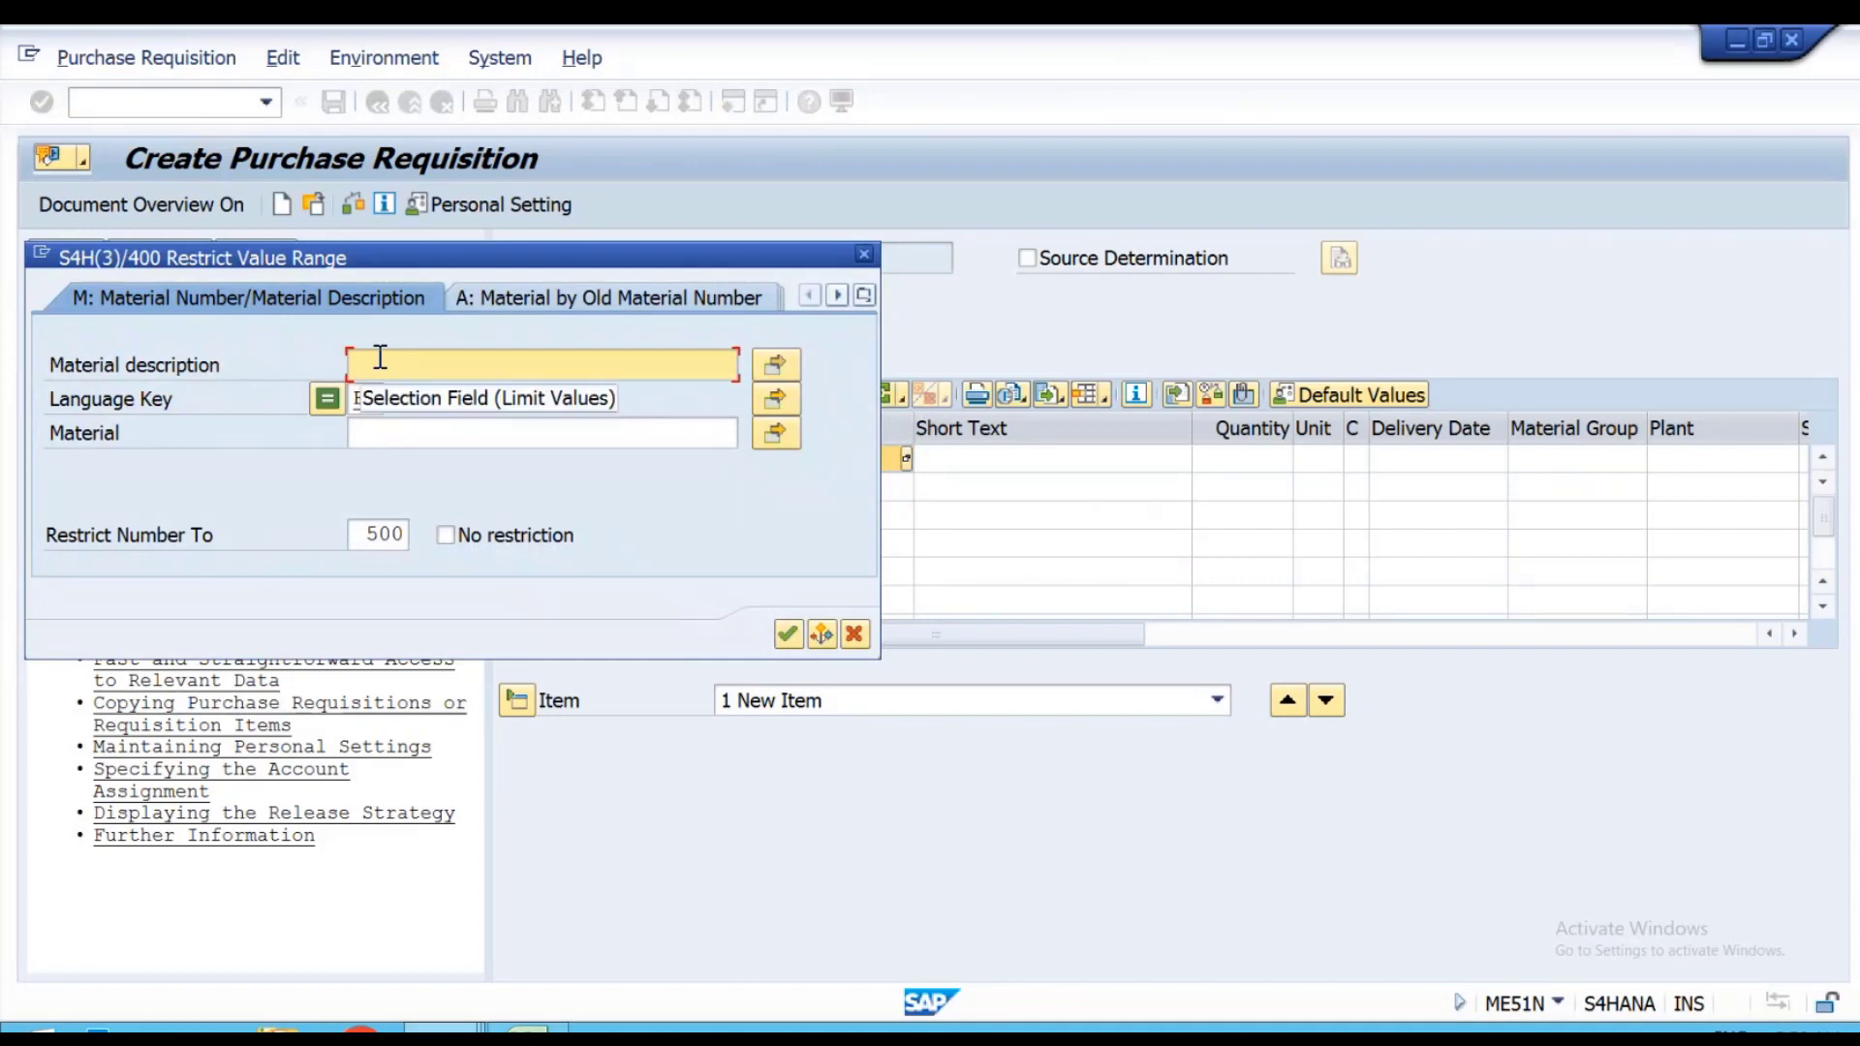
{"action": "type", "text": "VIV"}
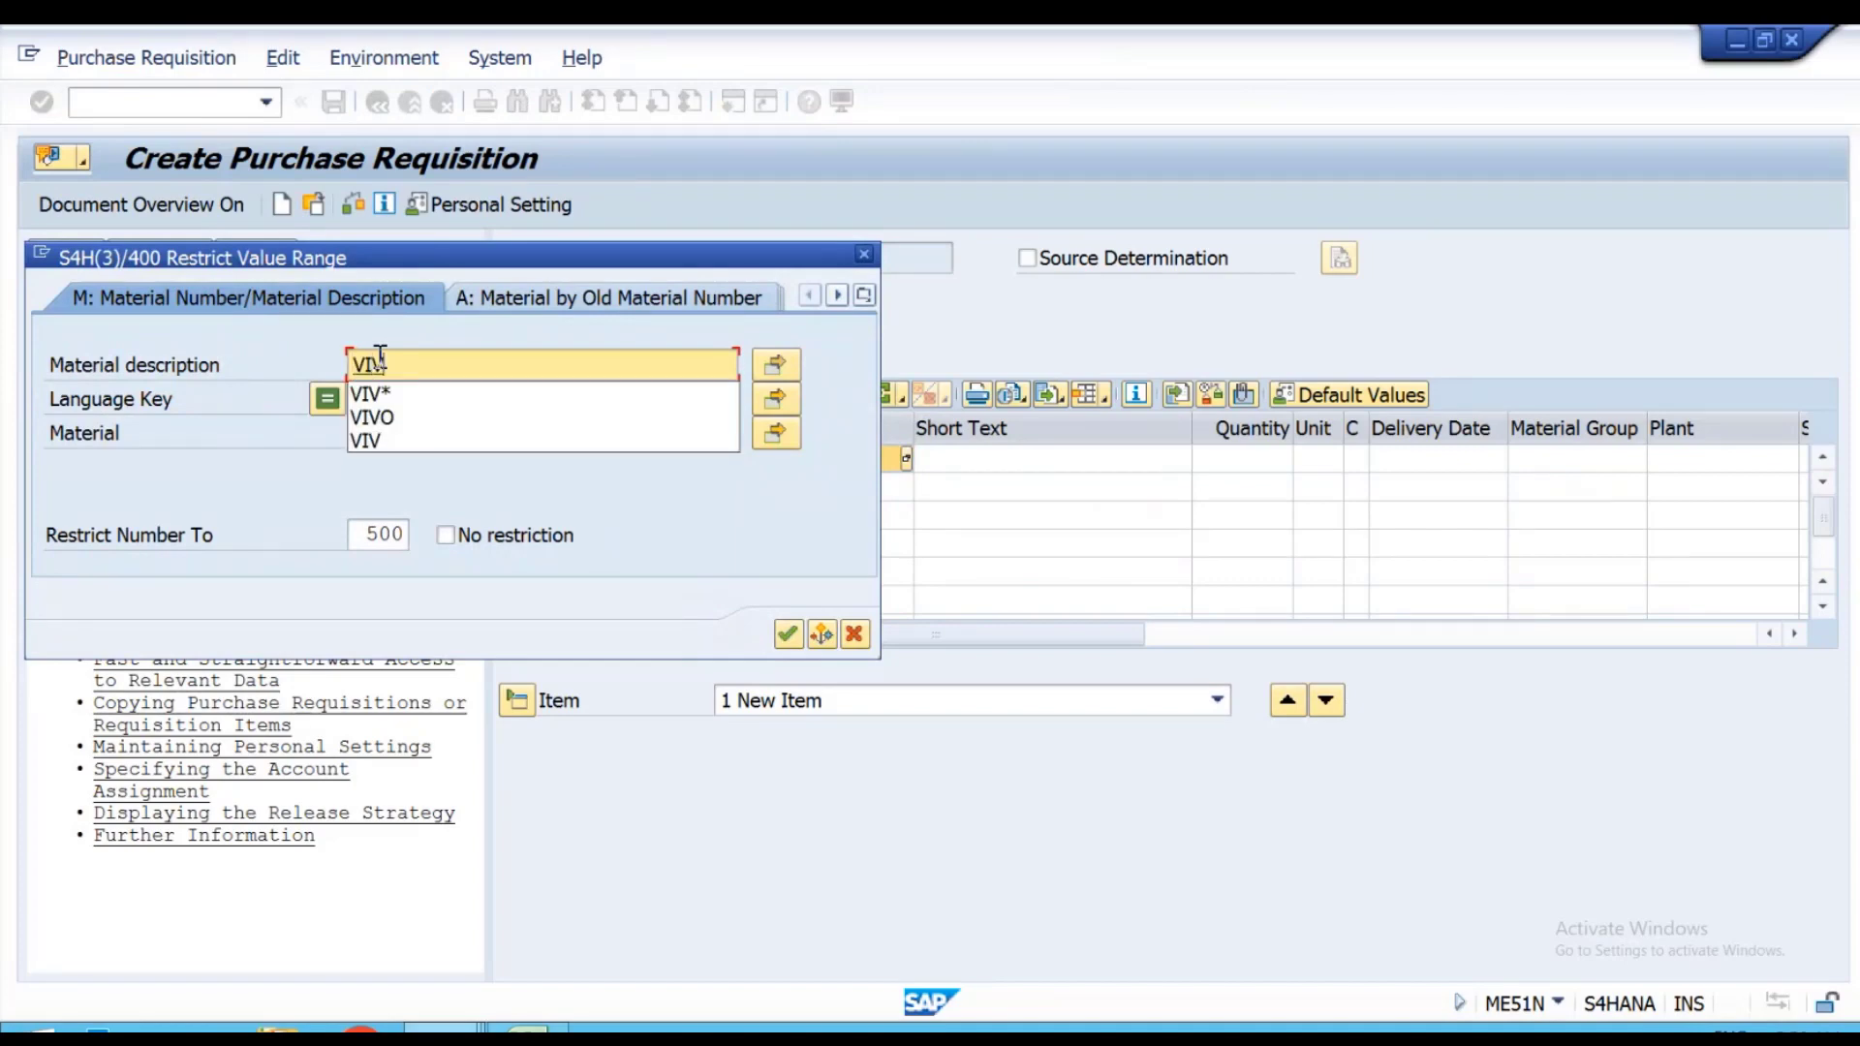
{"action": "type", "text": "*"}
{"action": "key", "text": "Return"}
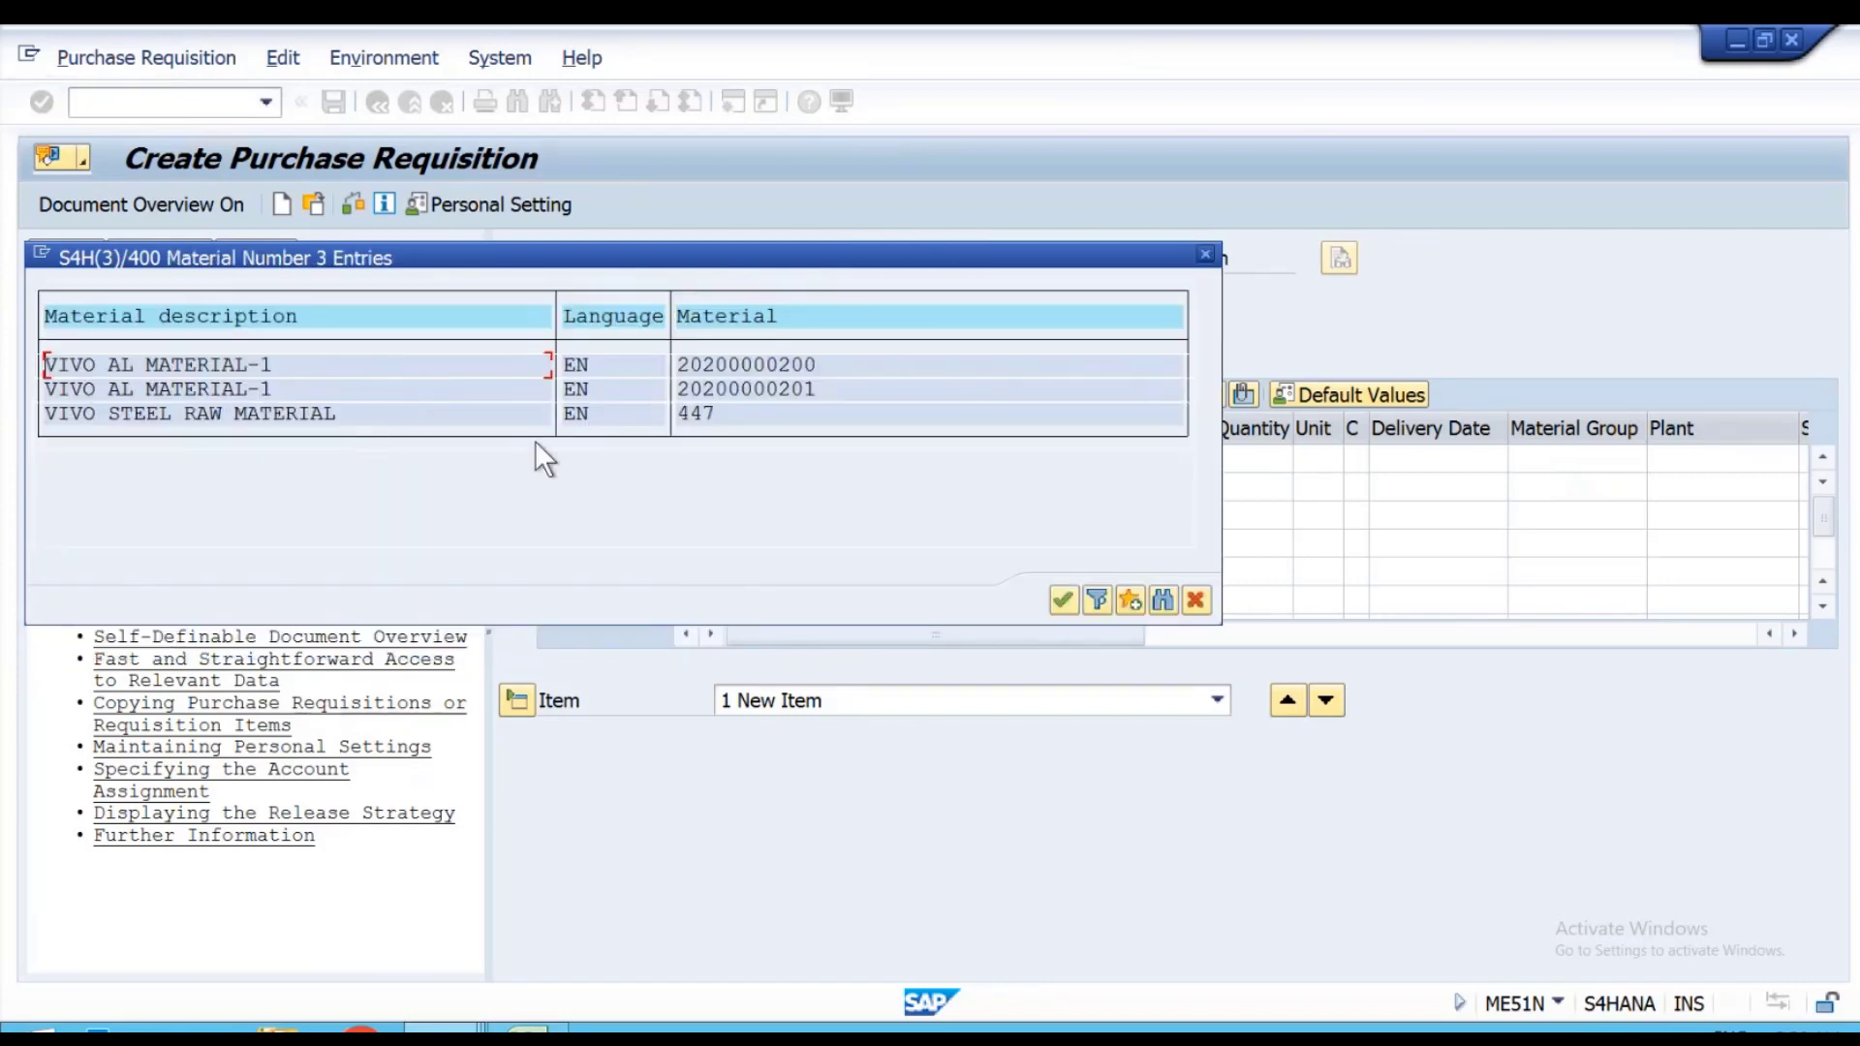
{"action": "double_click", "coordinate": [231, 364]}
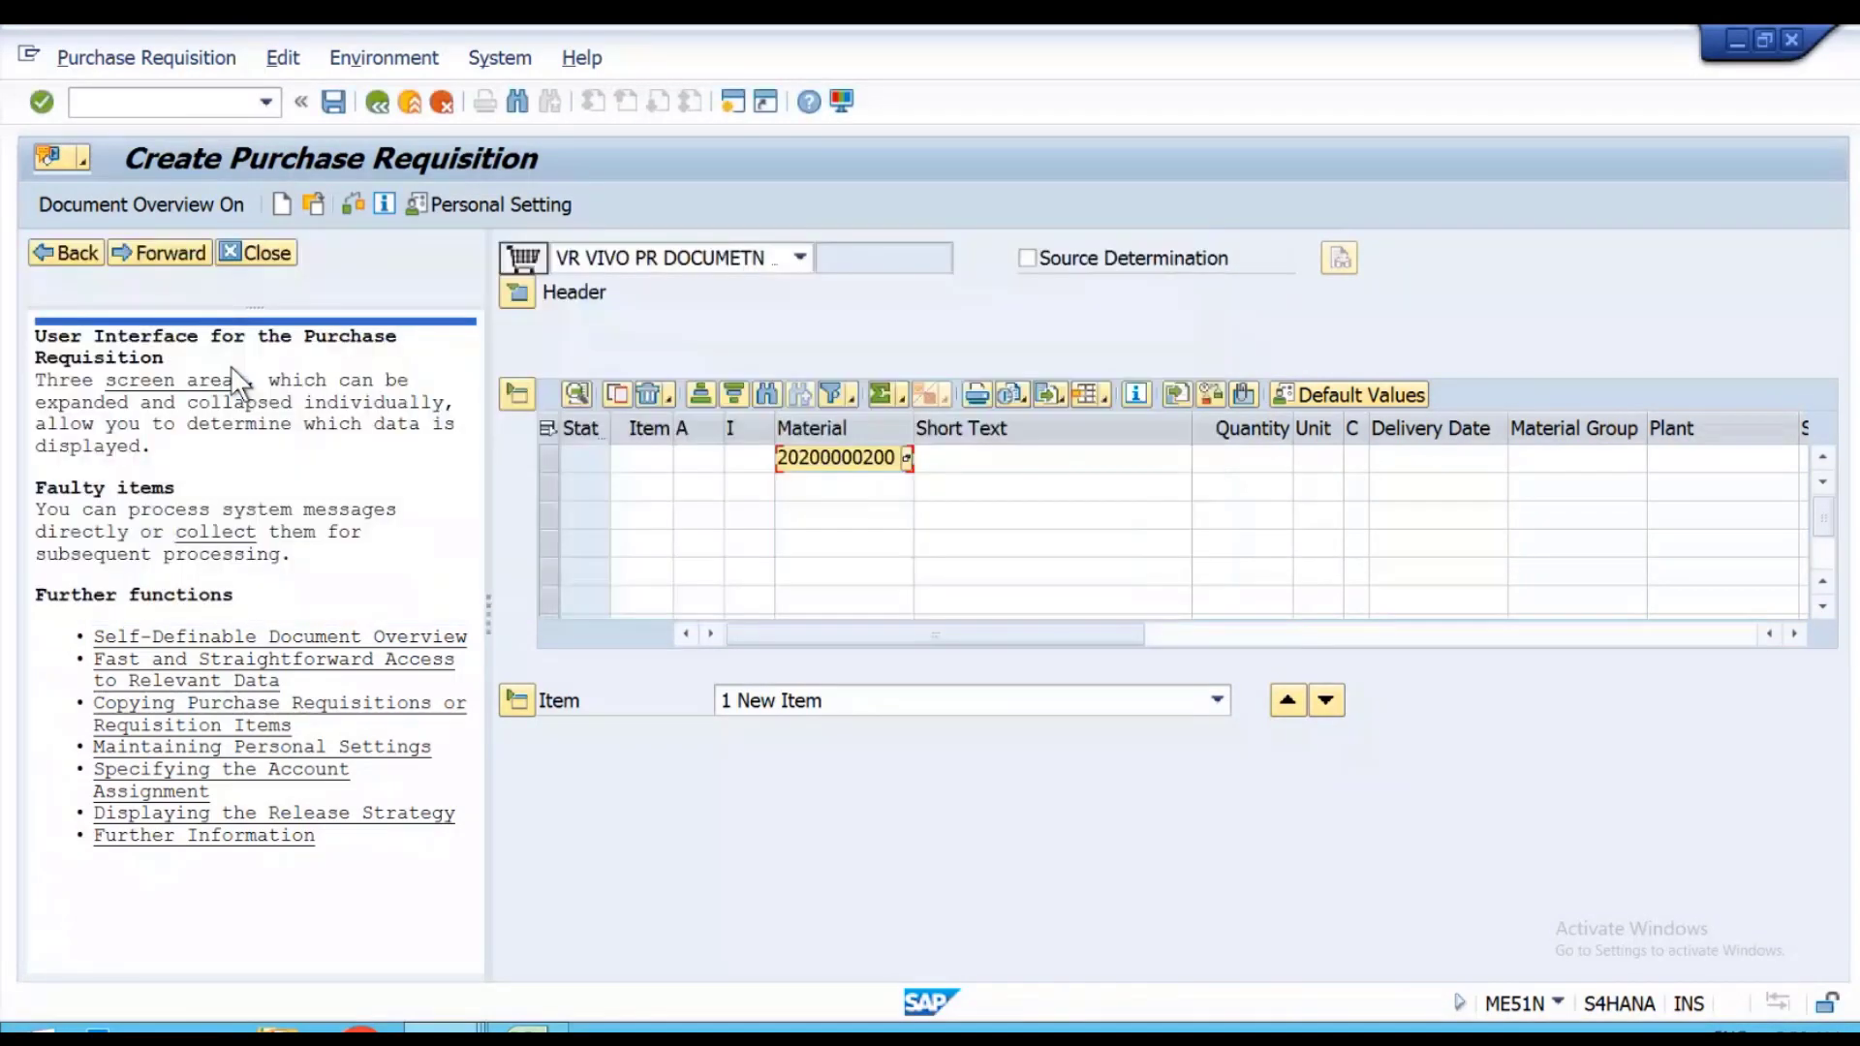
Set the item's quantity to 10 and its plant to VPL1, checking the plant code in the Excel sheet.
{"action": "left_click", "coordinate": [1244, 455]}
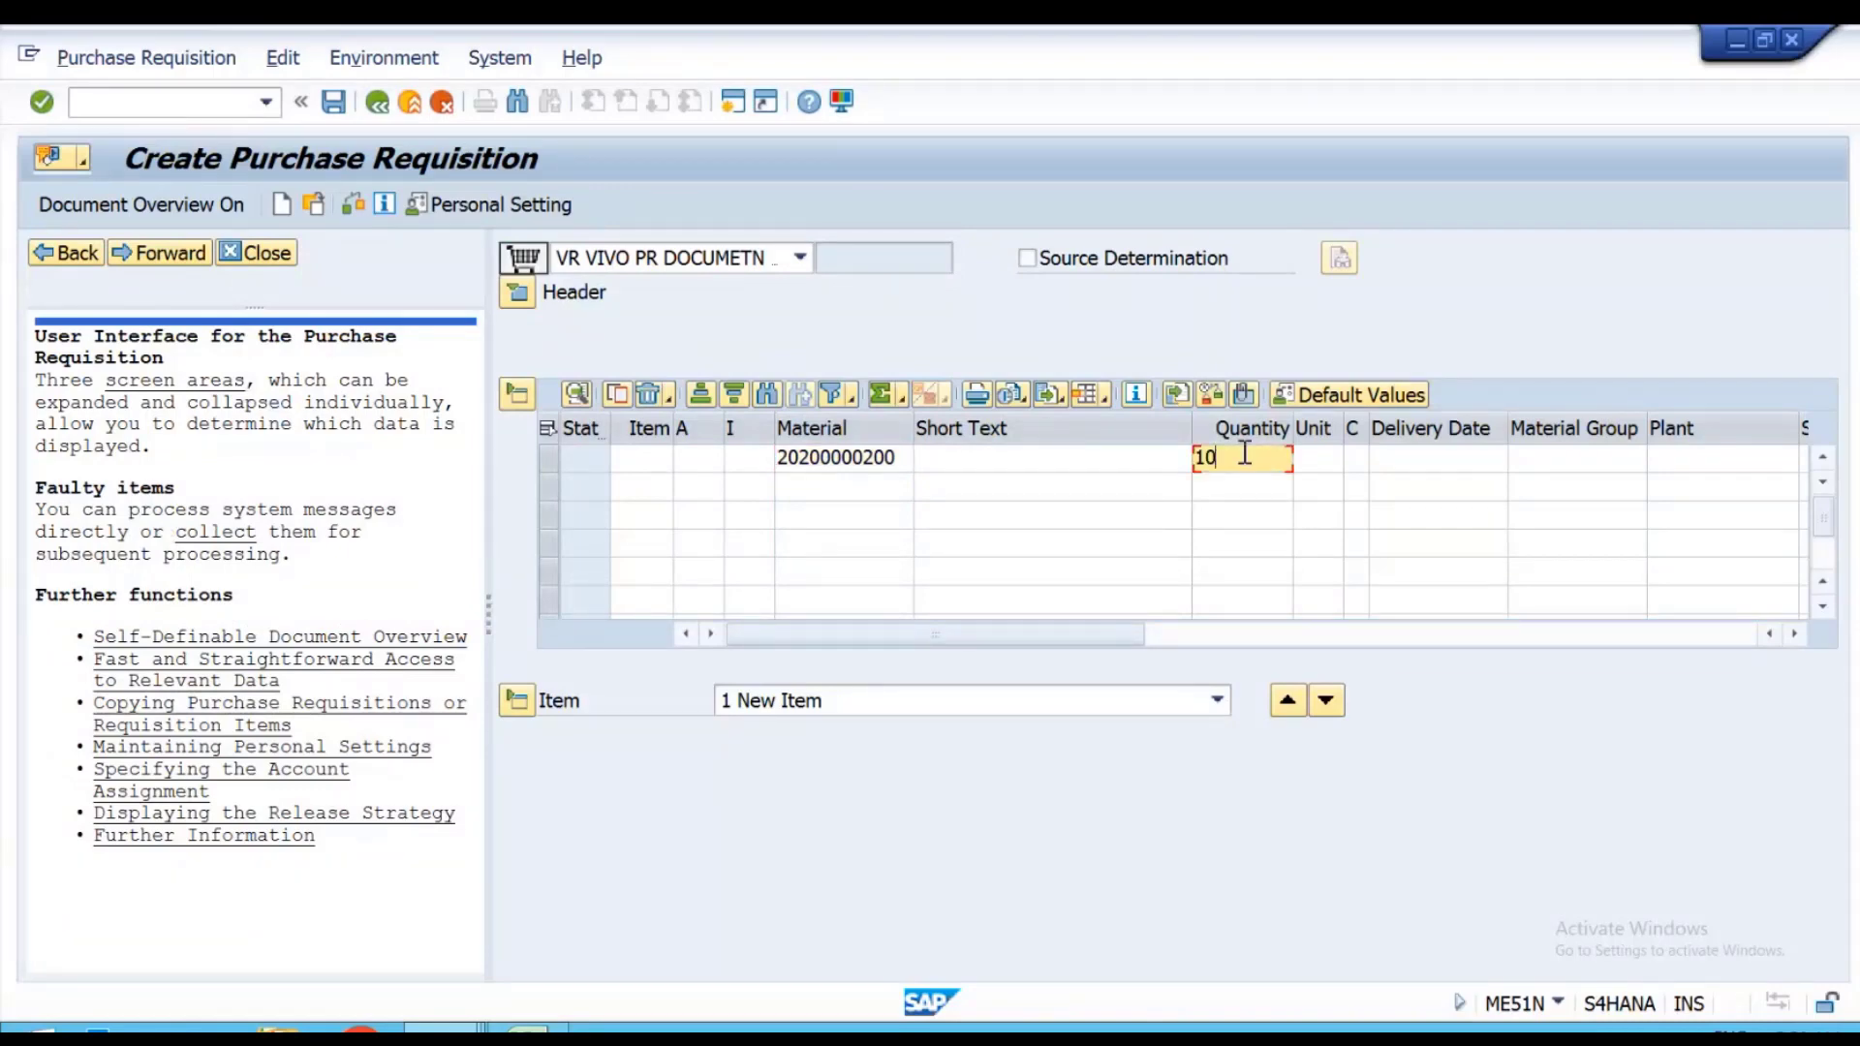
{"action": "key", "text": "Tab"}
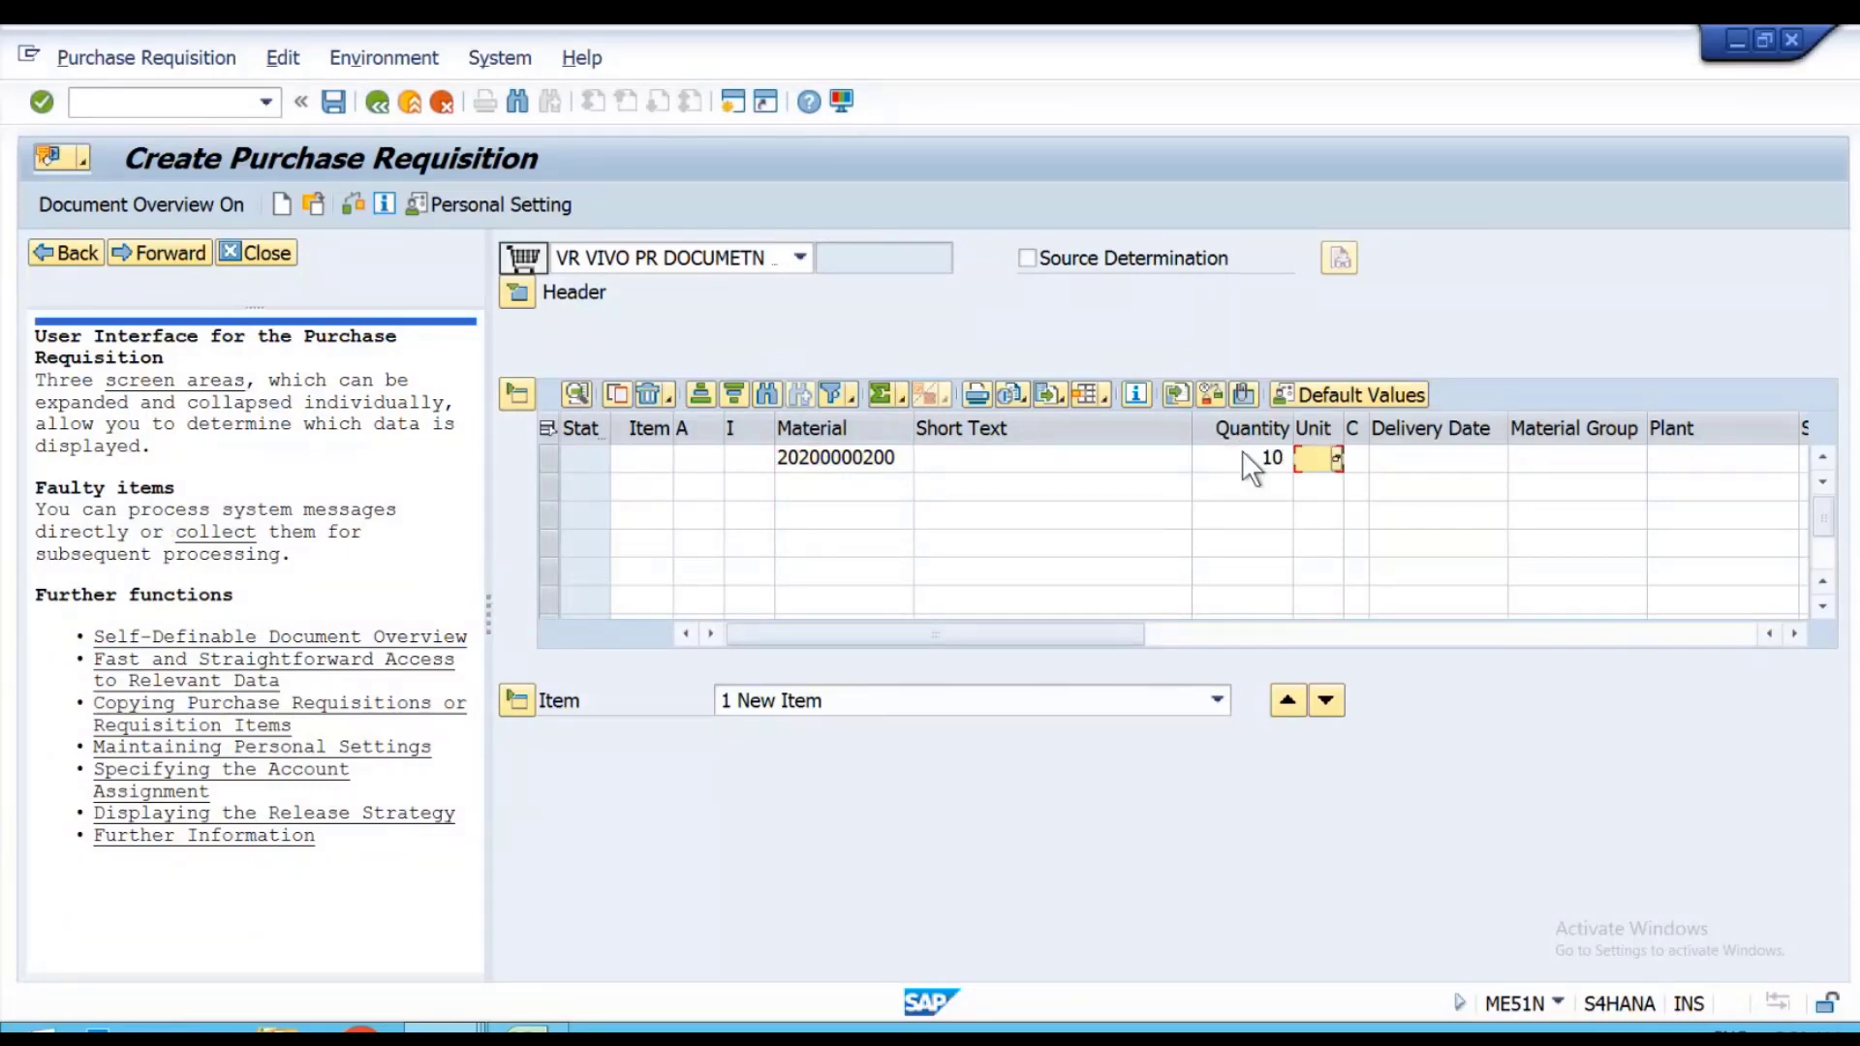
{"action": "key", "text": "Tab"}
{"action": "key", "text": "Tab"}
{"action": "key", "text": "Tab"}
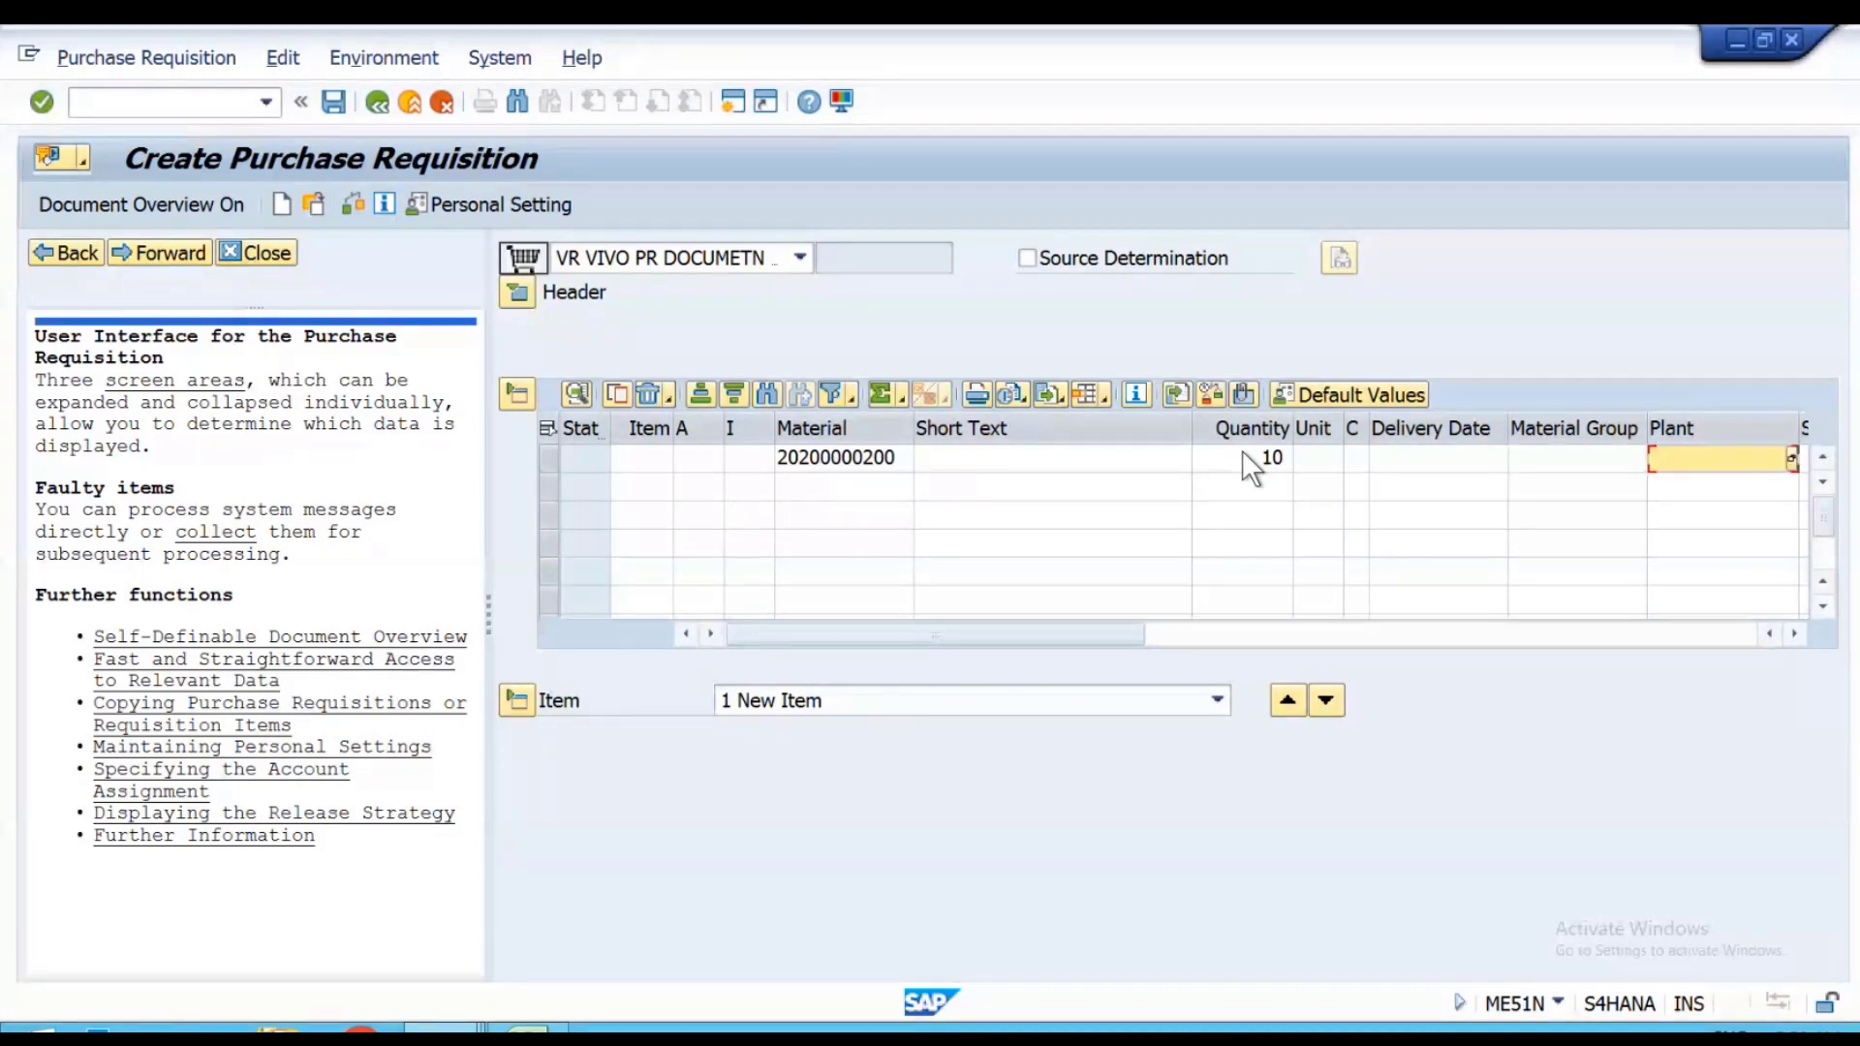
{"action": "type", "text": "VP"}
{"action": "key", "text": "alt+Tab"}
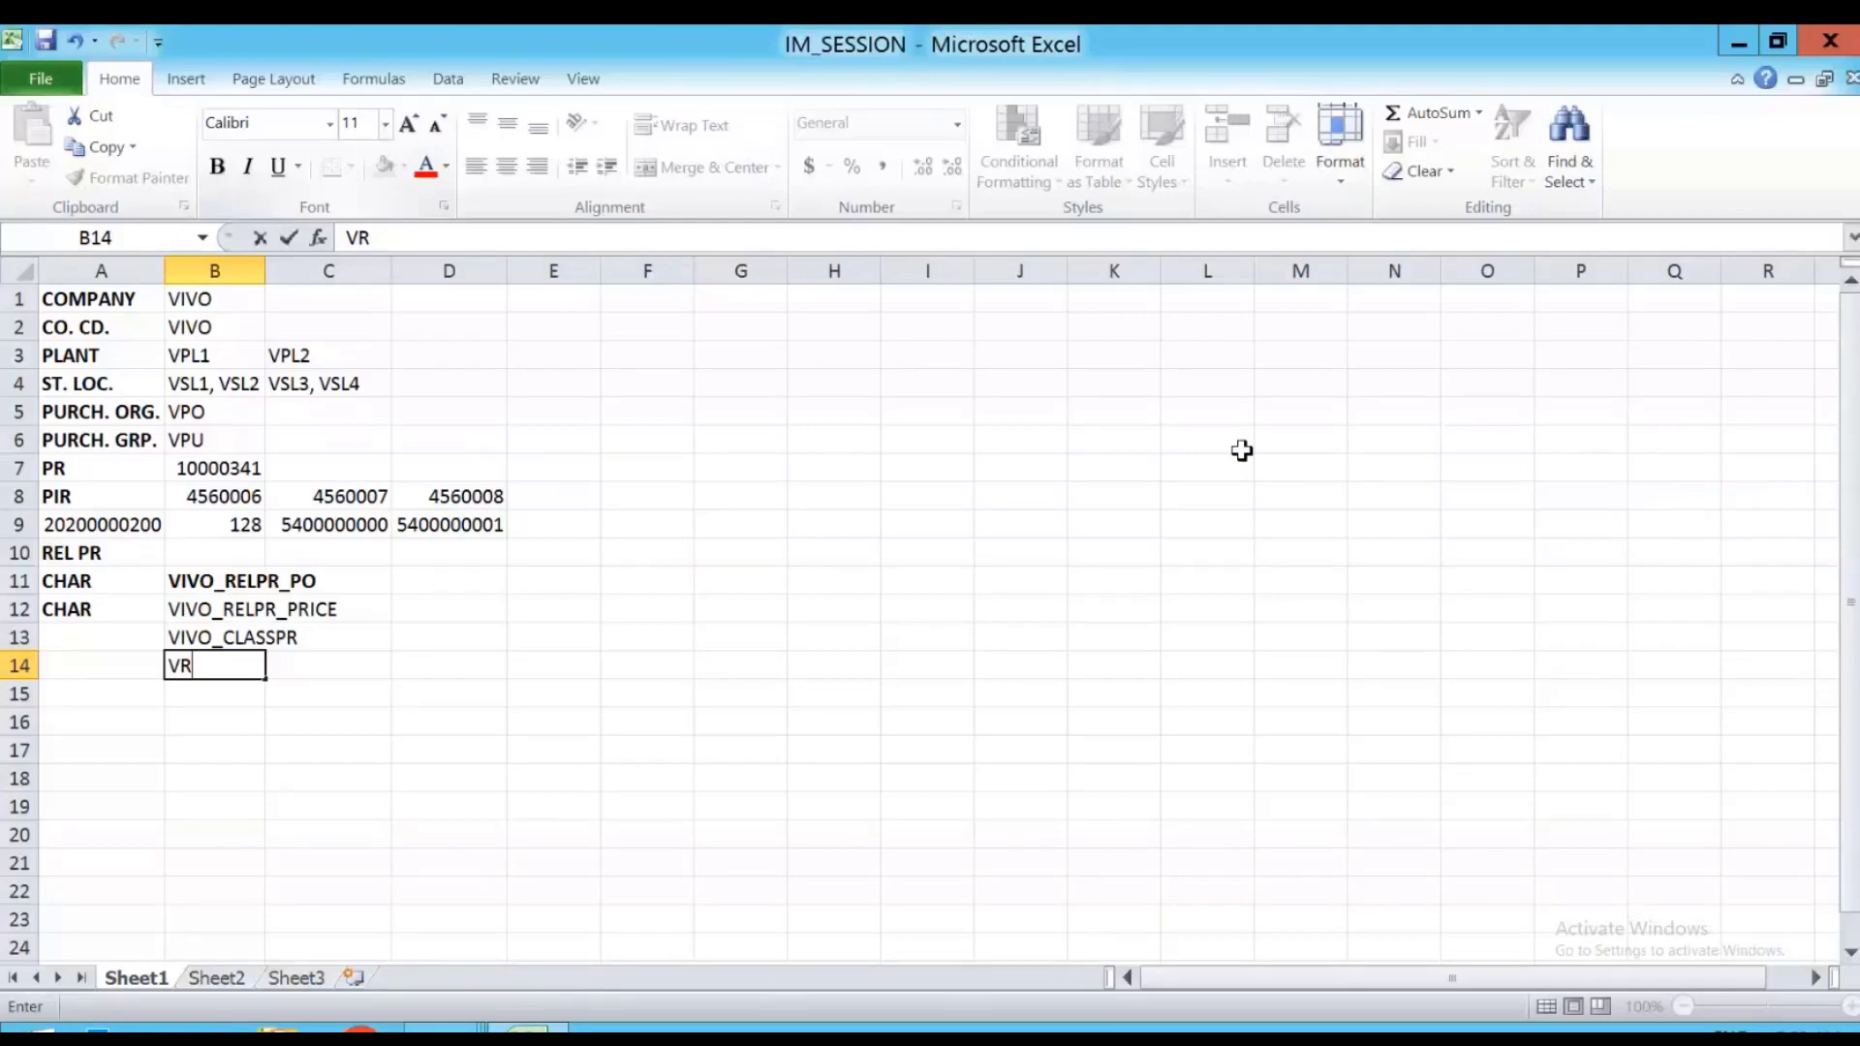
{"action": "key", "text": "alt+Tab"}
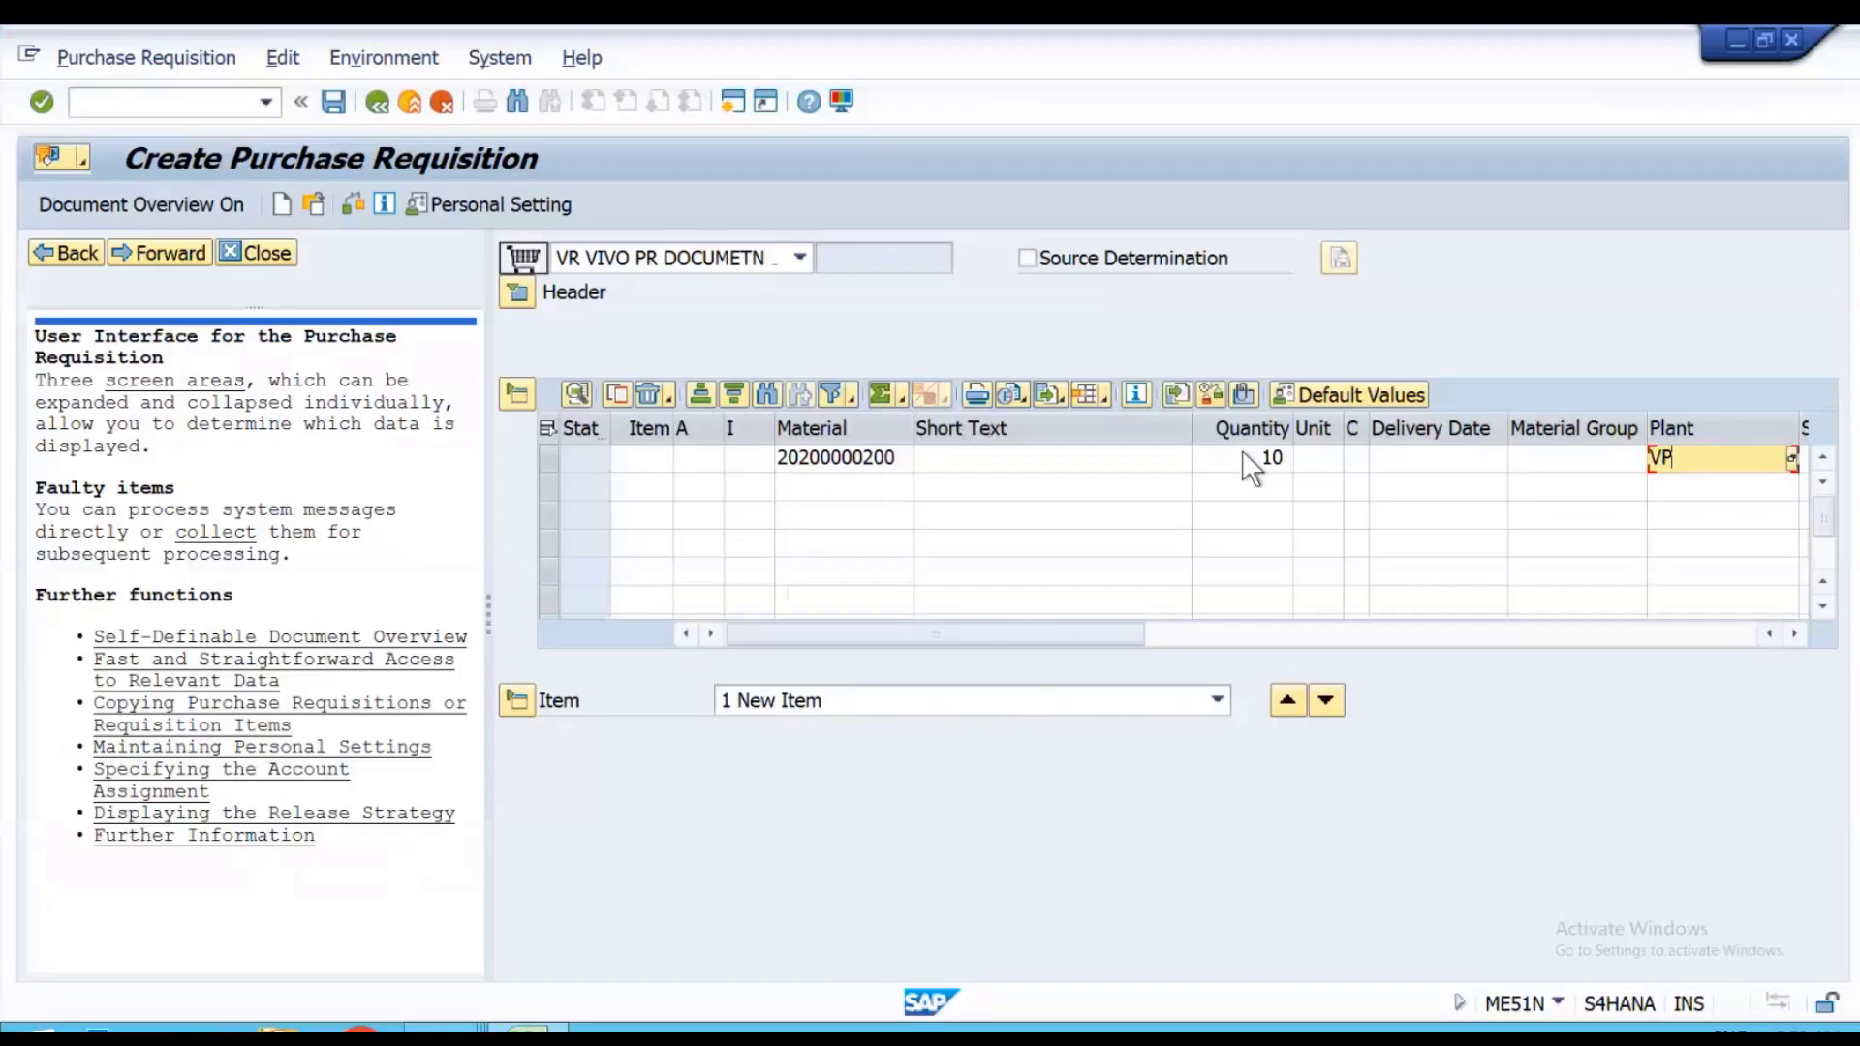
{"action": "type", "text": "L1"}
{"action": "key", "text": "Return"}
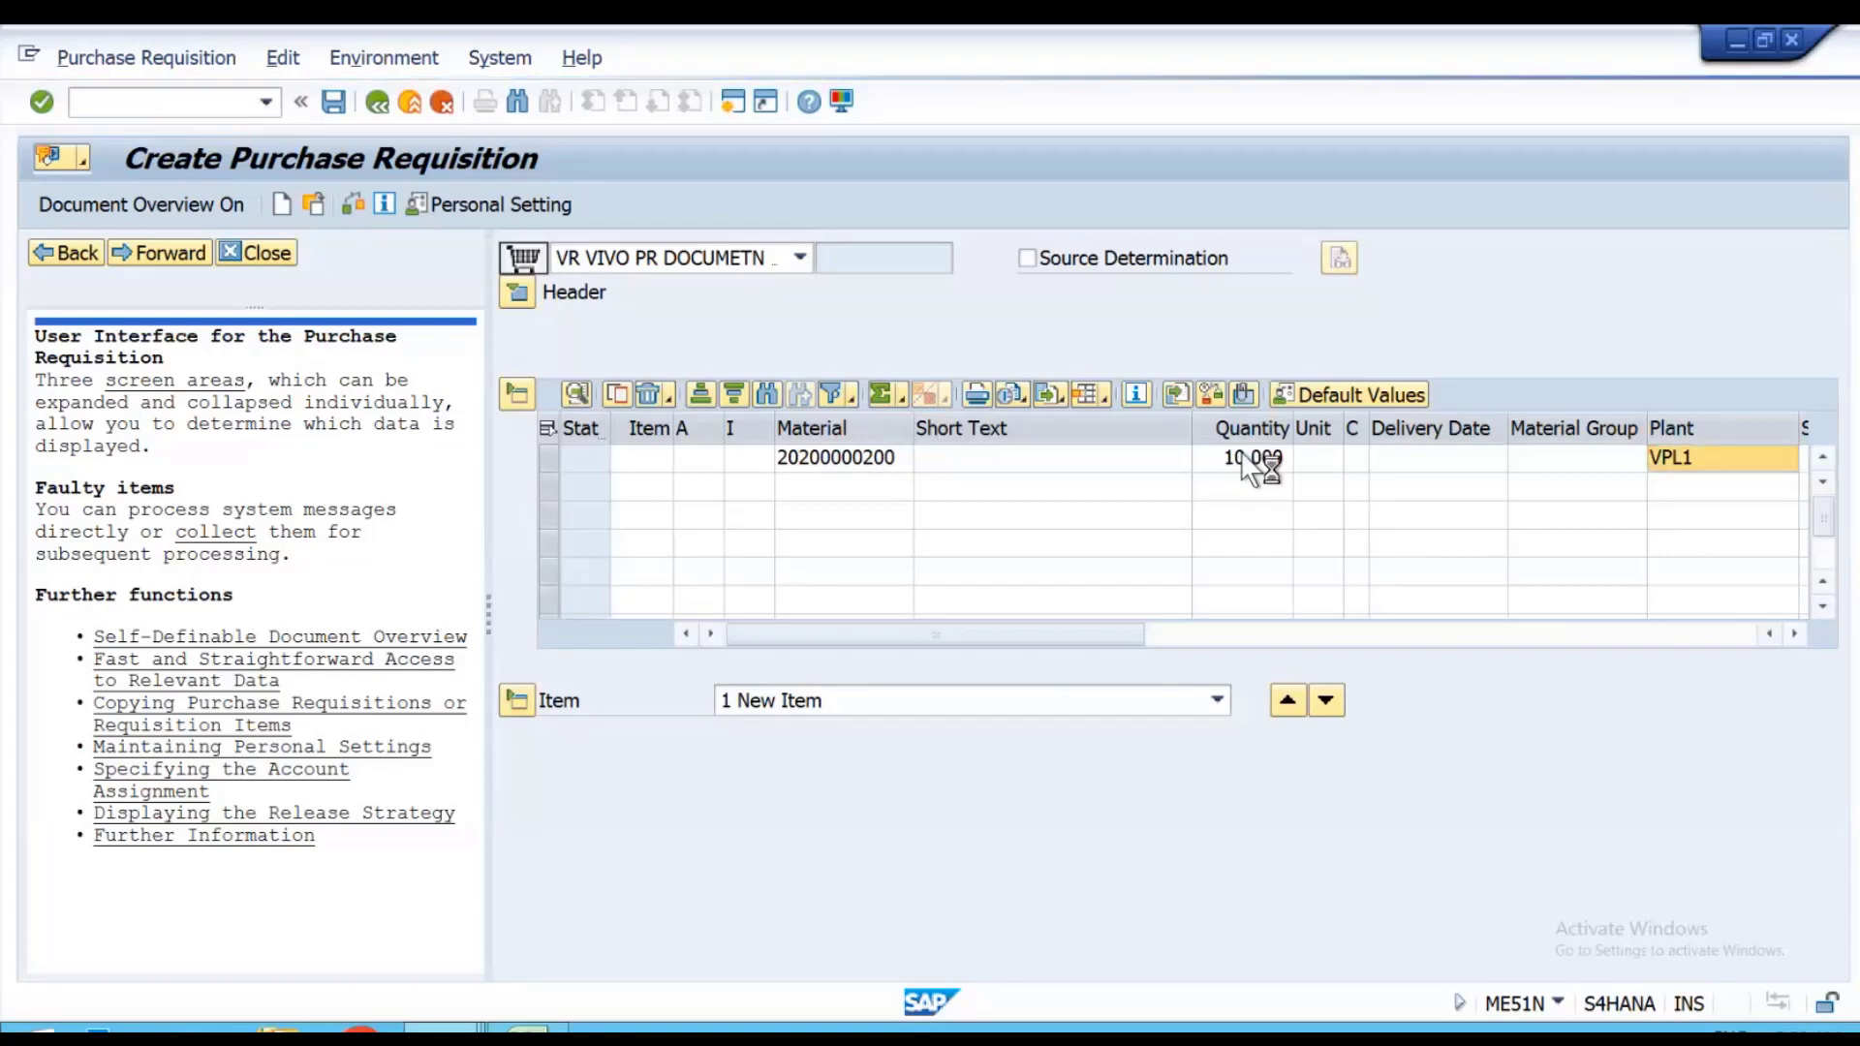
Set the item's storage location to VSL1 and its purchasing group to VPU, checking the group in the Excel sheet.
{"action": "type", "text": "VSL1"}
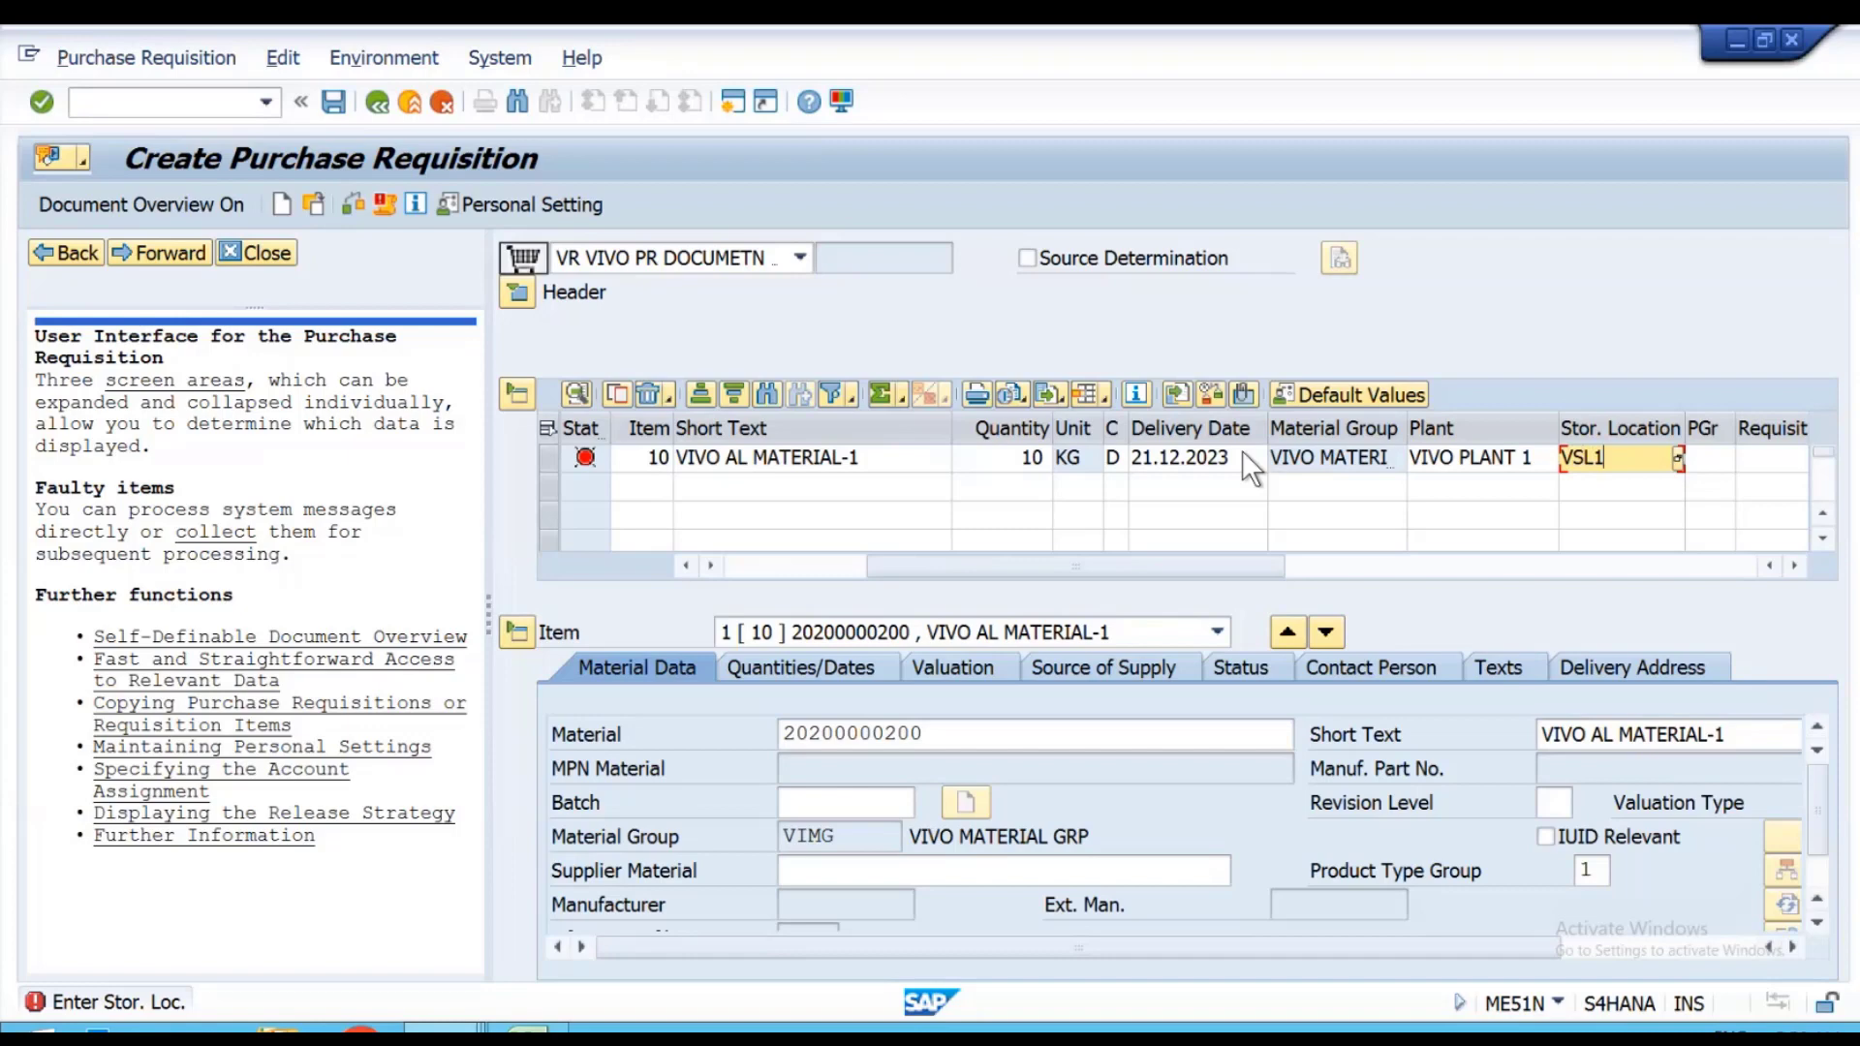
{"action": "key", "text": "Return"}
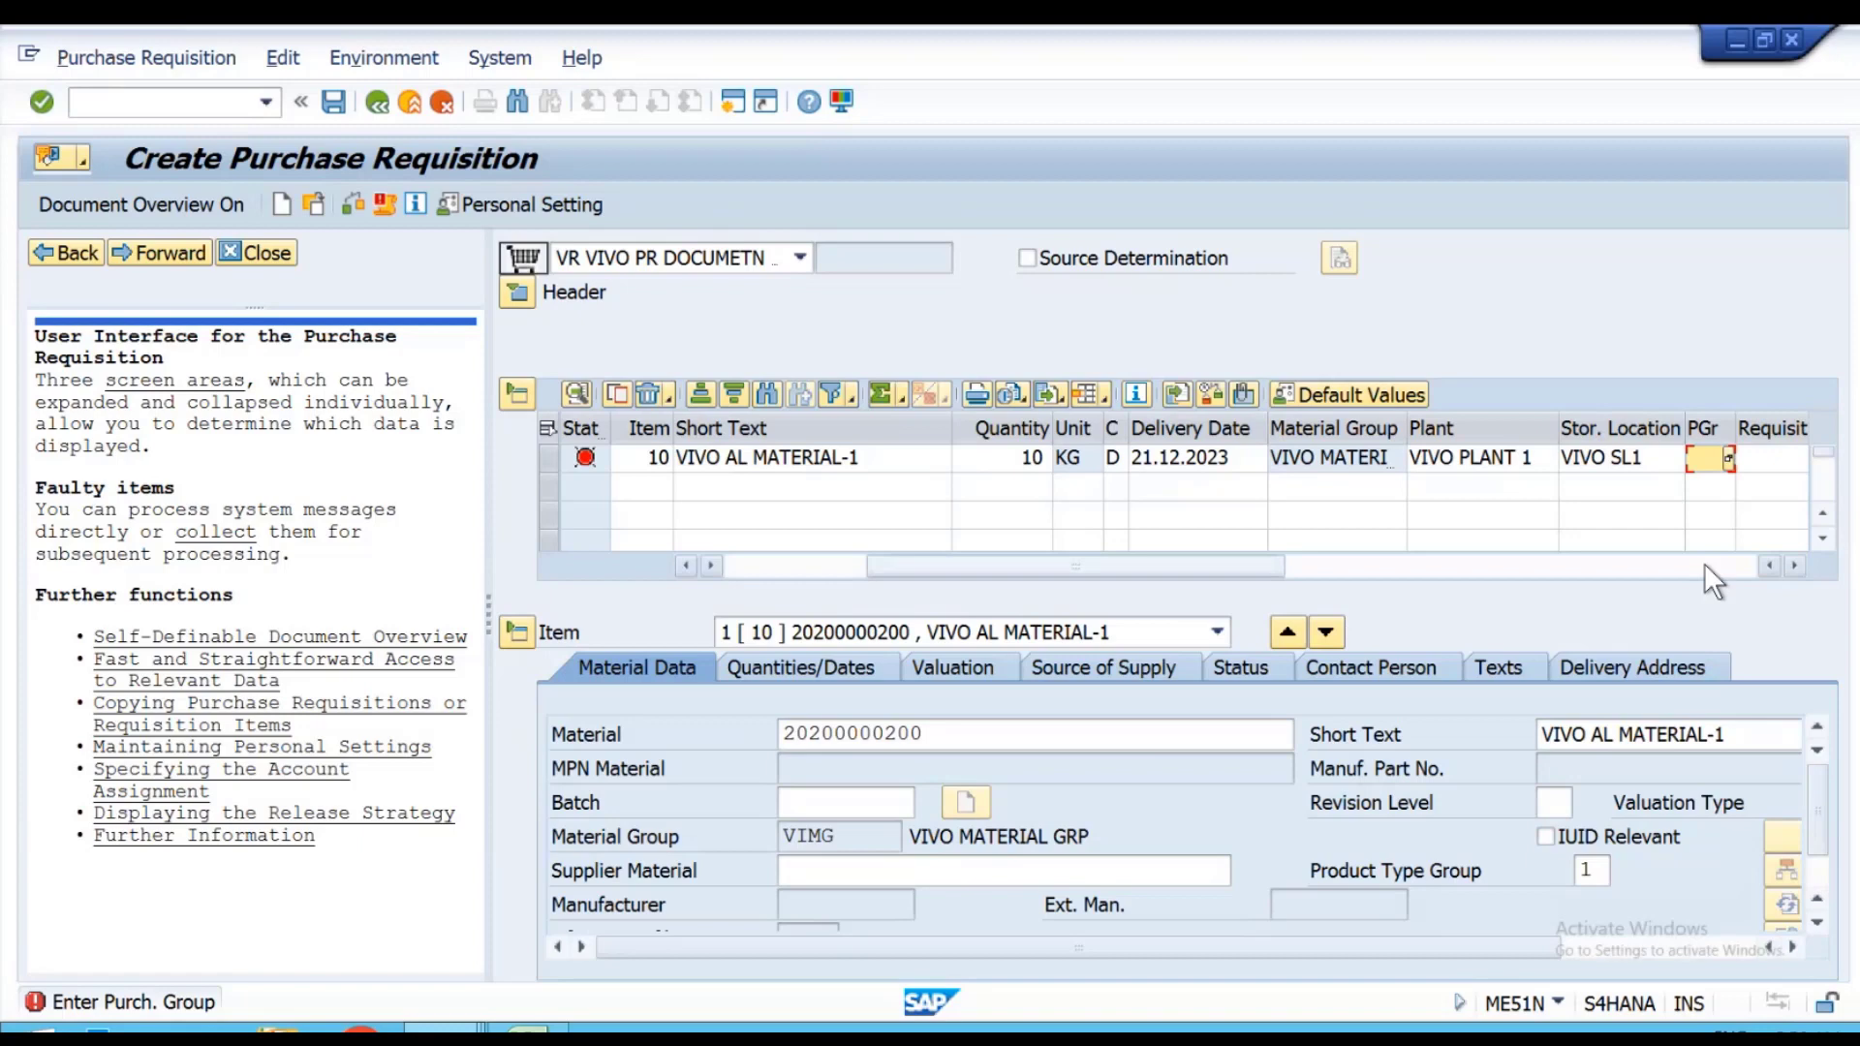
{"action": "key", "text": "alt+Tab"}
{"action": "key", "text": "alt+Tab"}
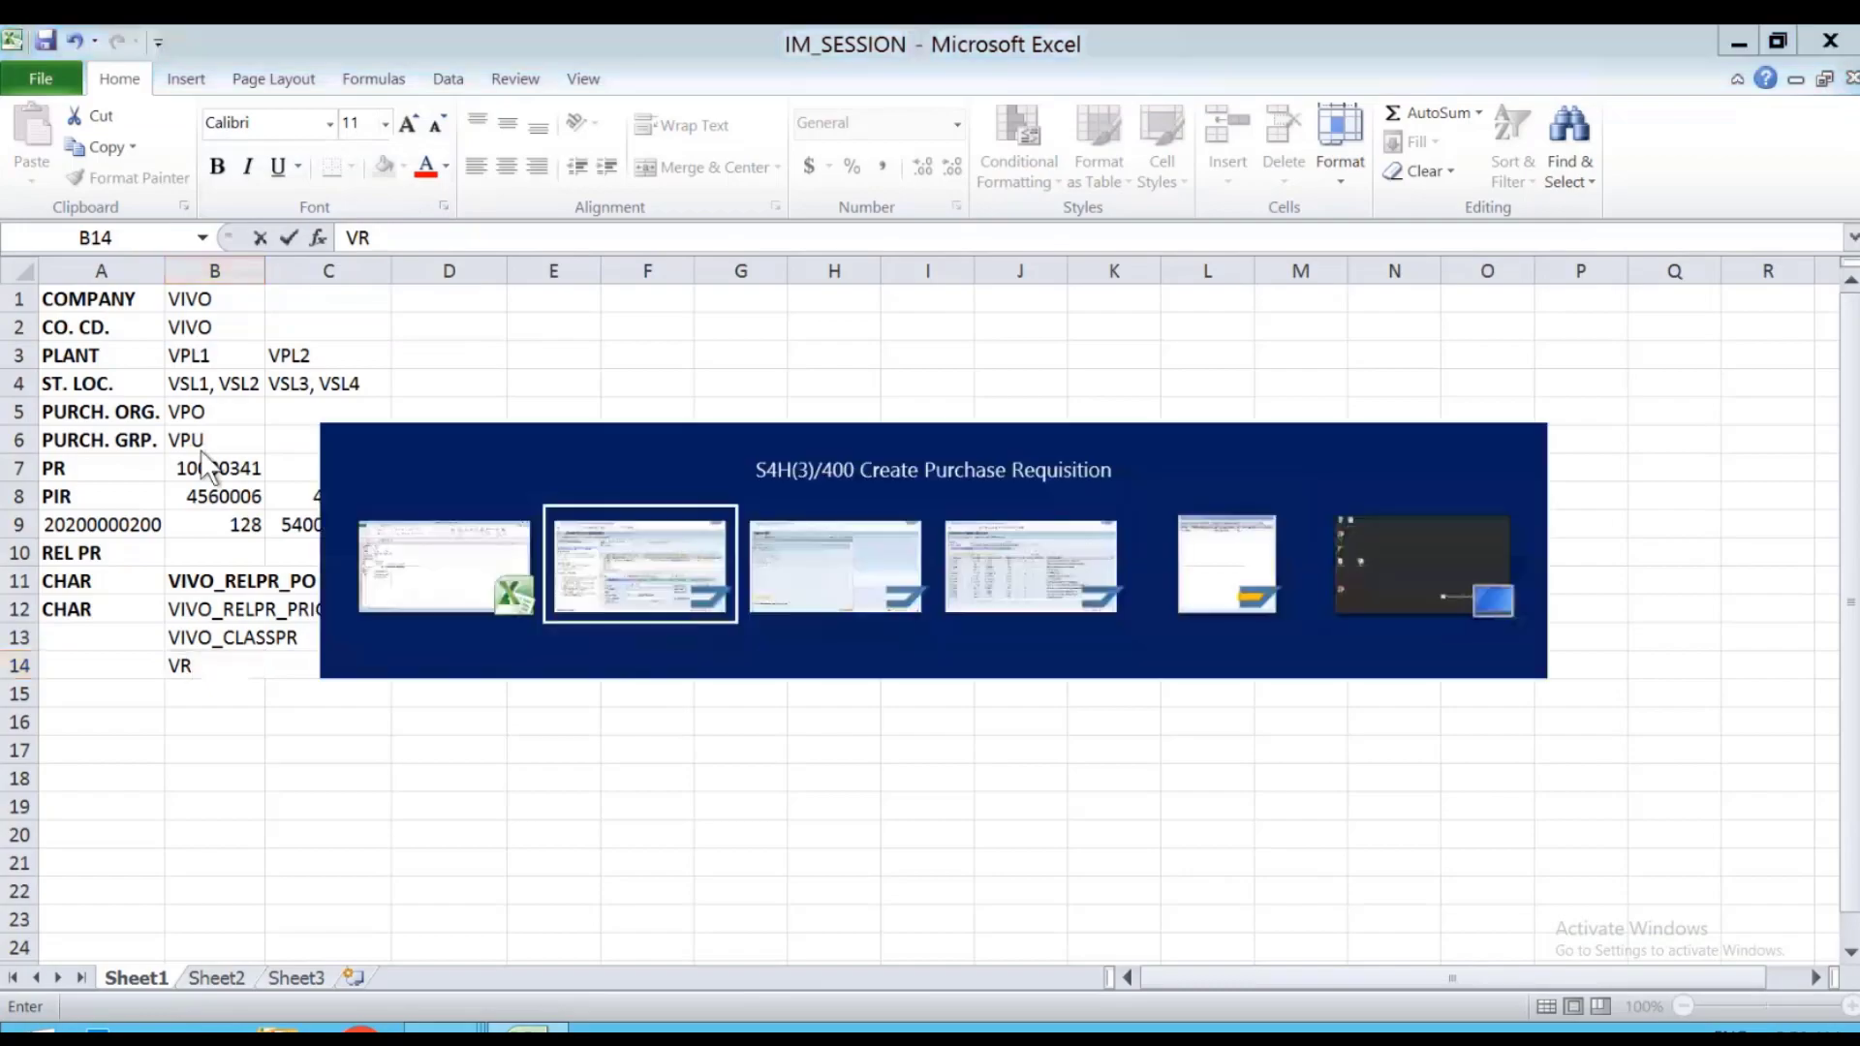
{"action": "type", "text": "VPU"}
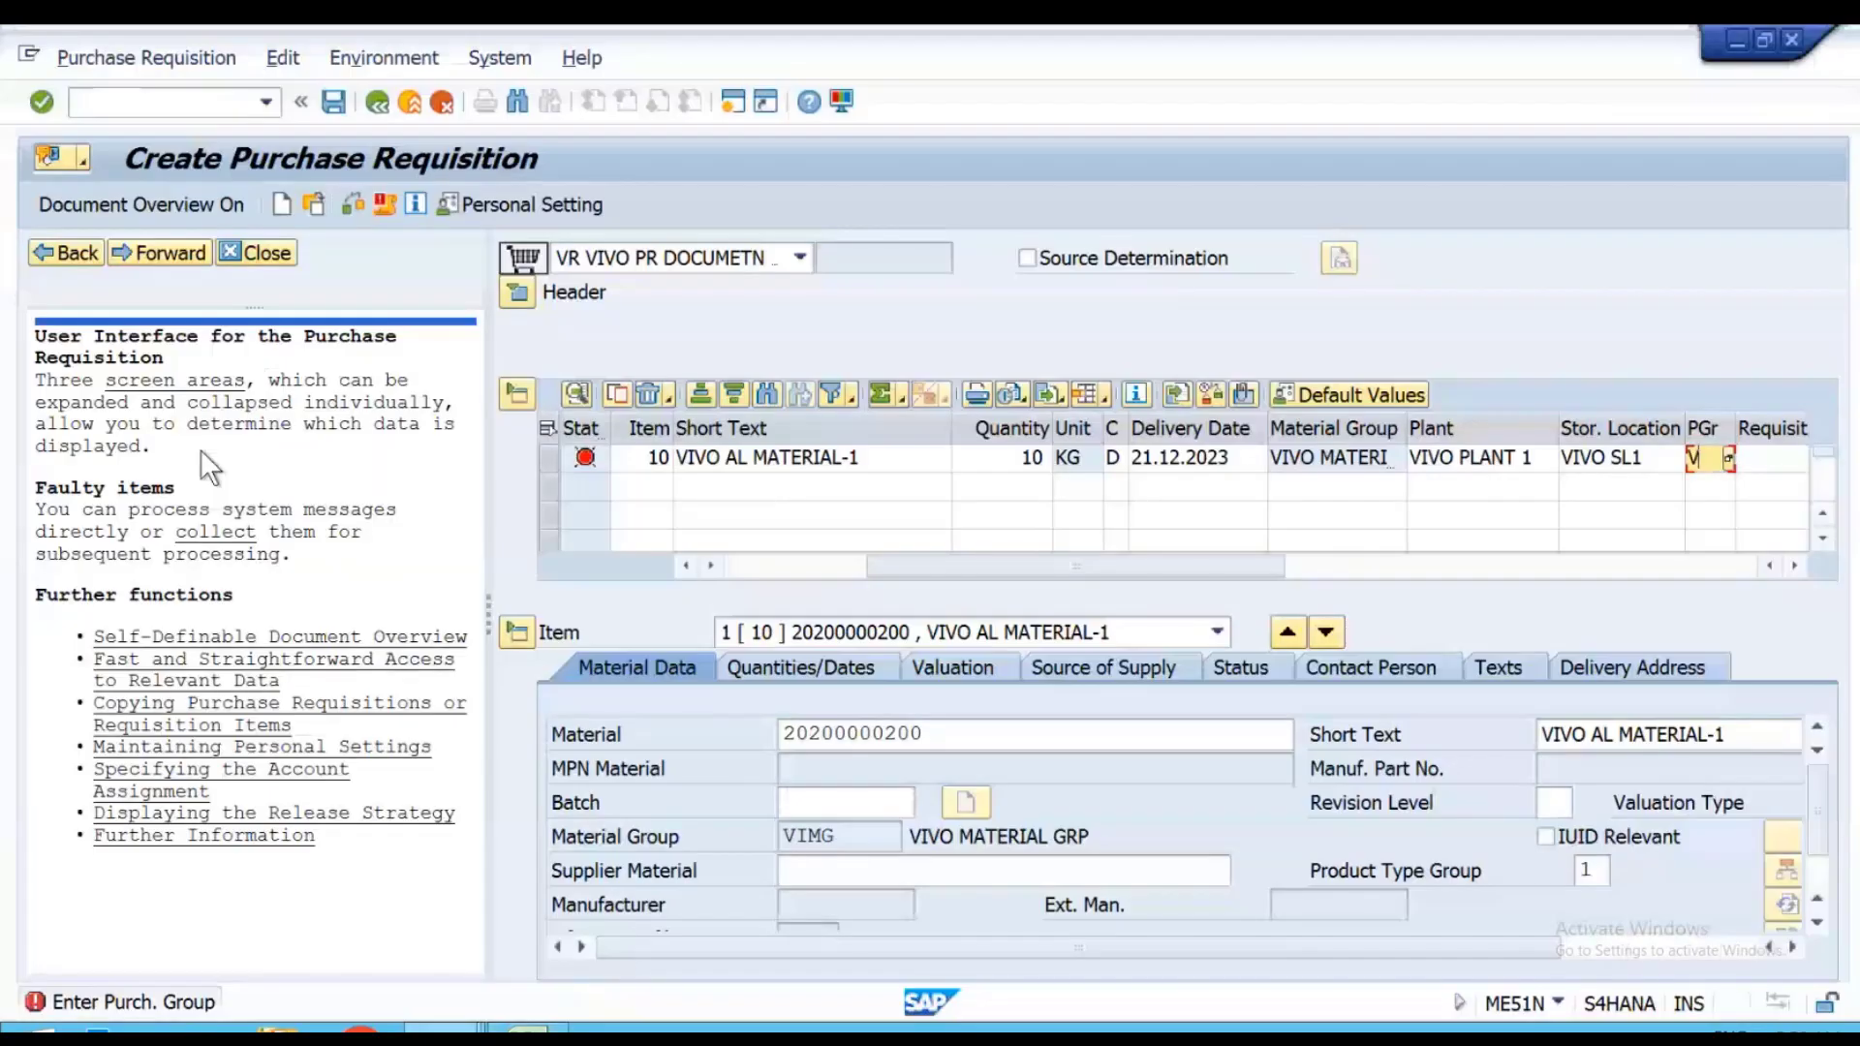
{"action": "key", "text": "Return"}
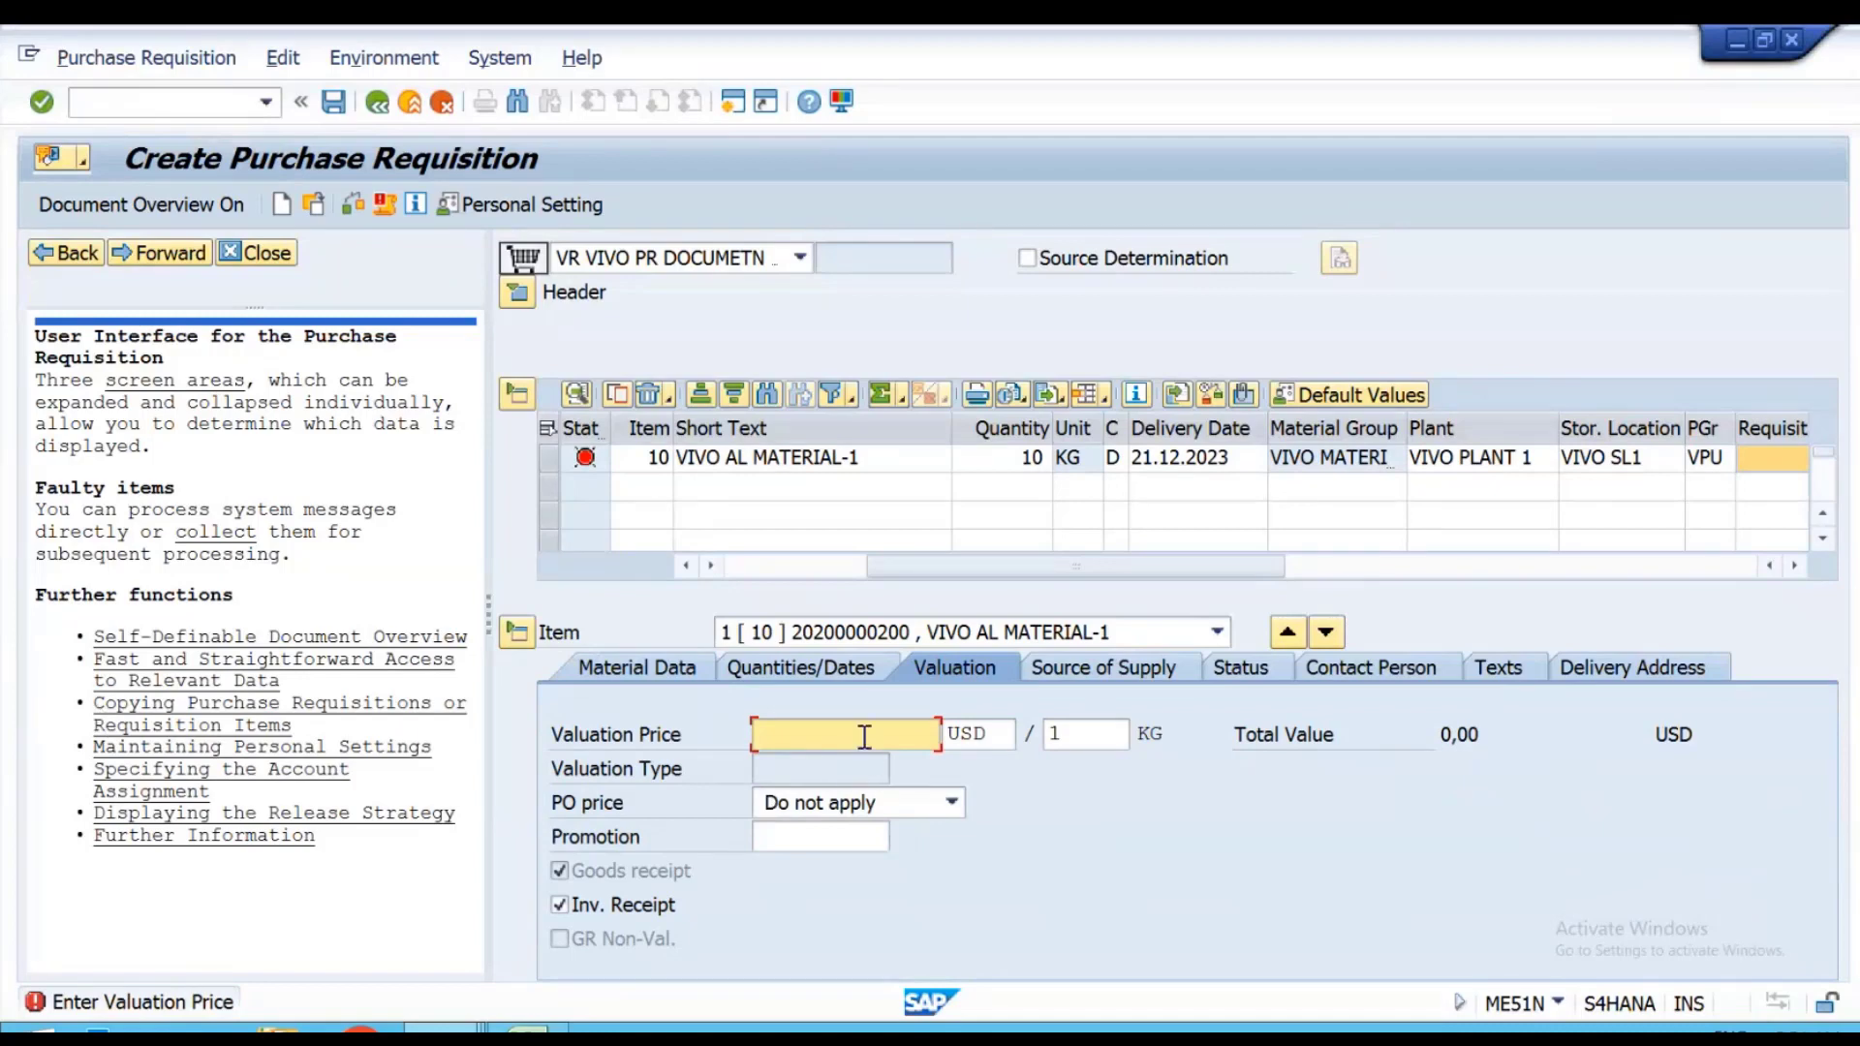
Set the item's valuation price to 10 USD and its source-of-supply purchasing organization to VPO.
{"action": "type", "text": "10"}
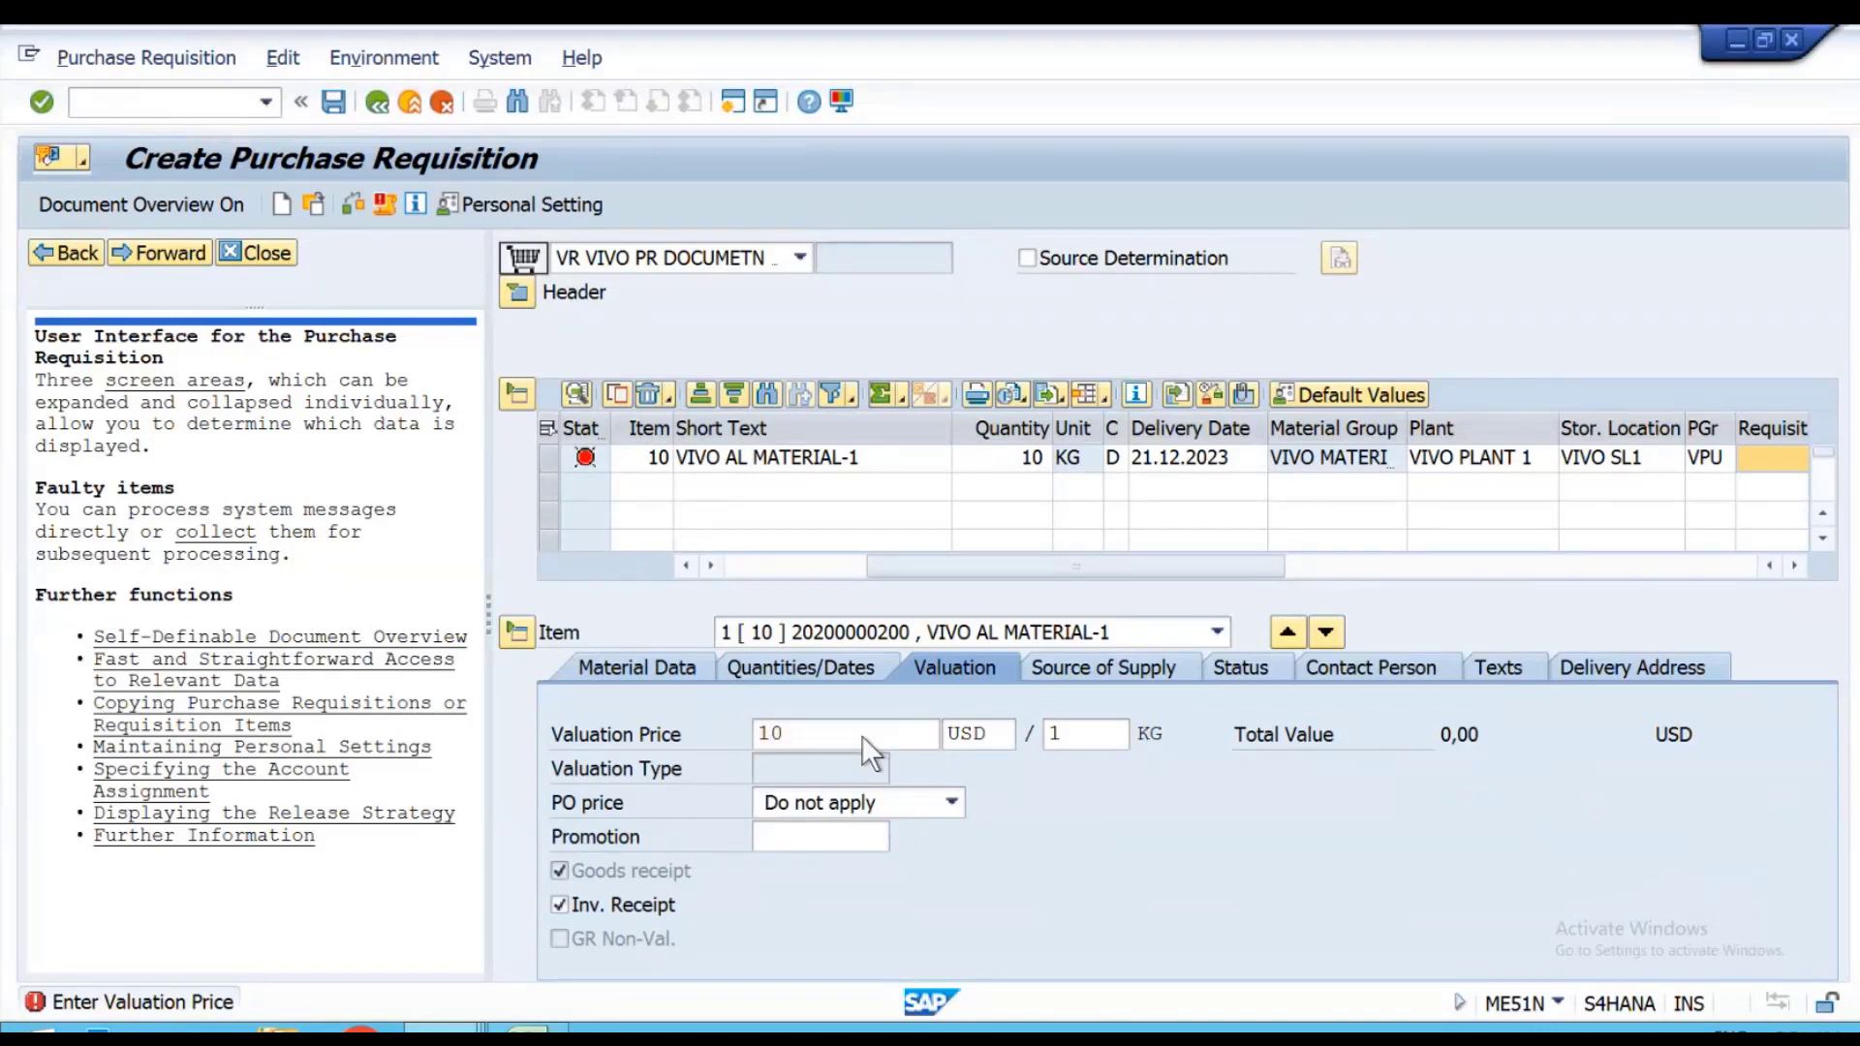
{"action": "key", "text": "Return"}
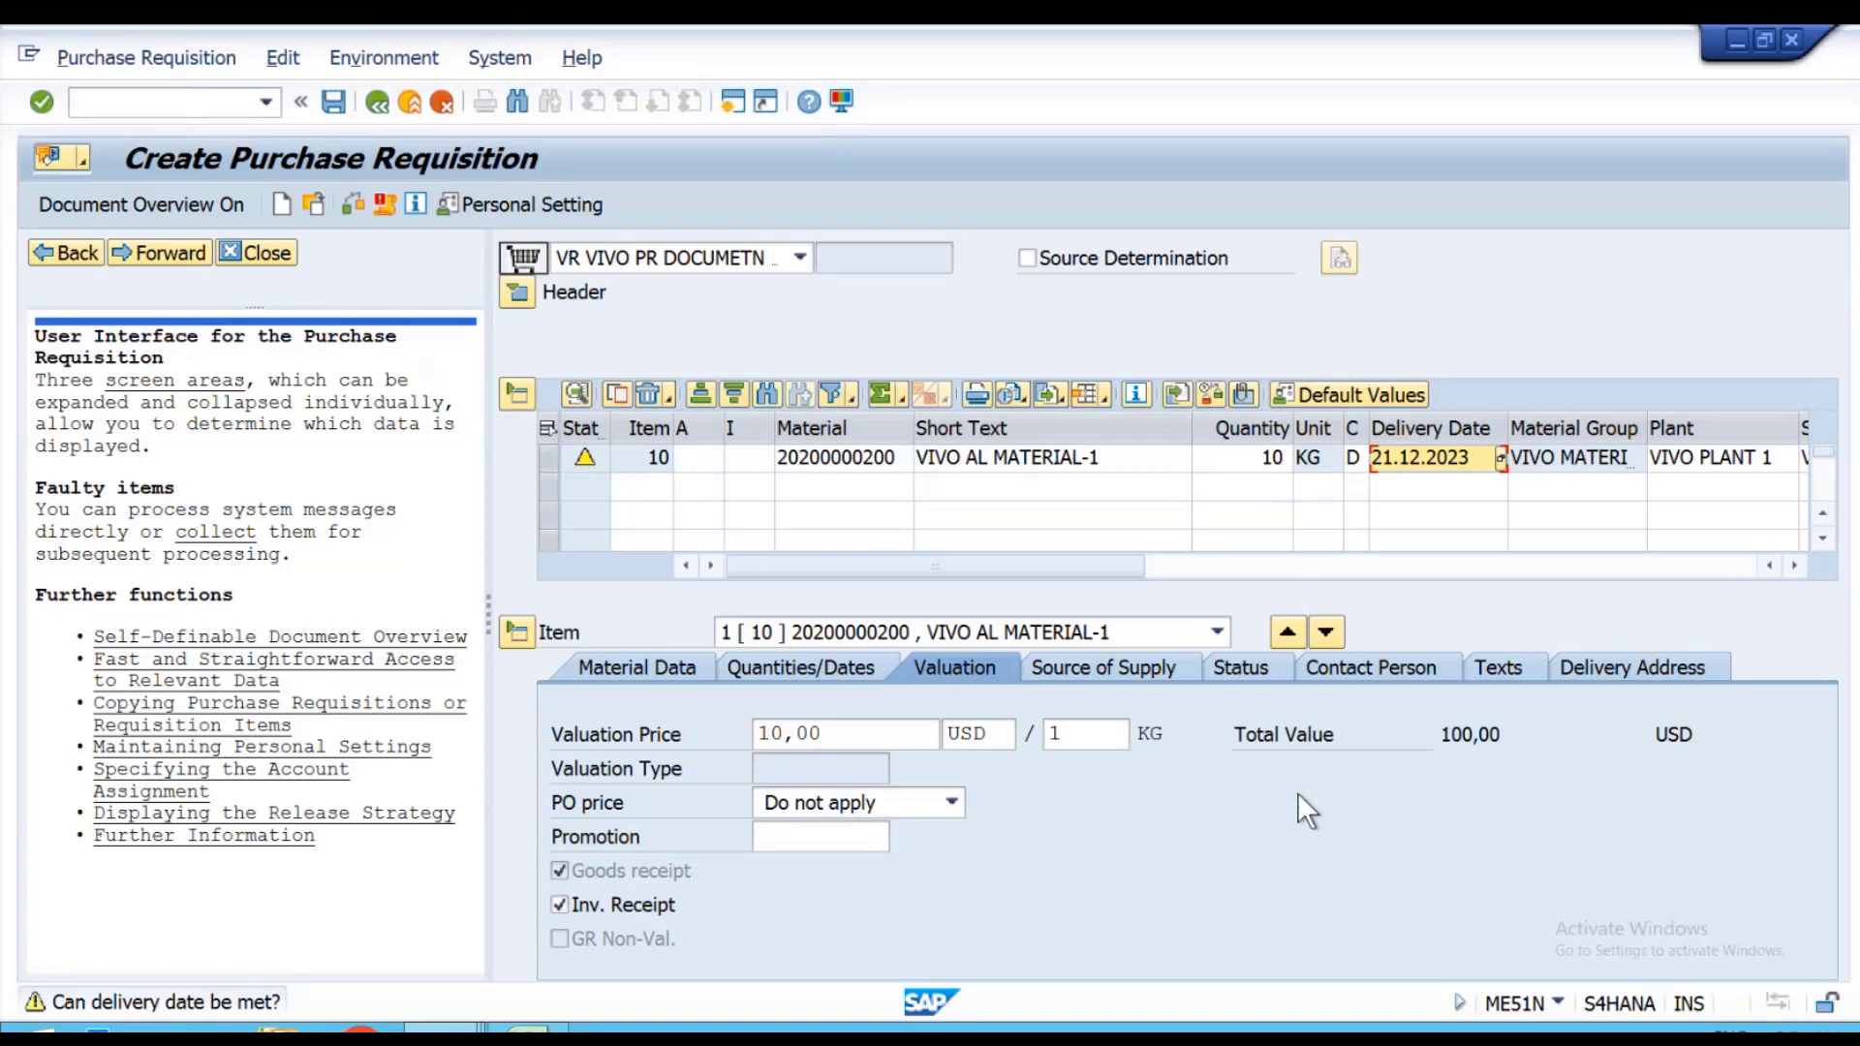
{"action": "key", "text": "ctrl+slash"}
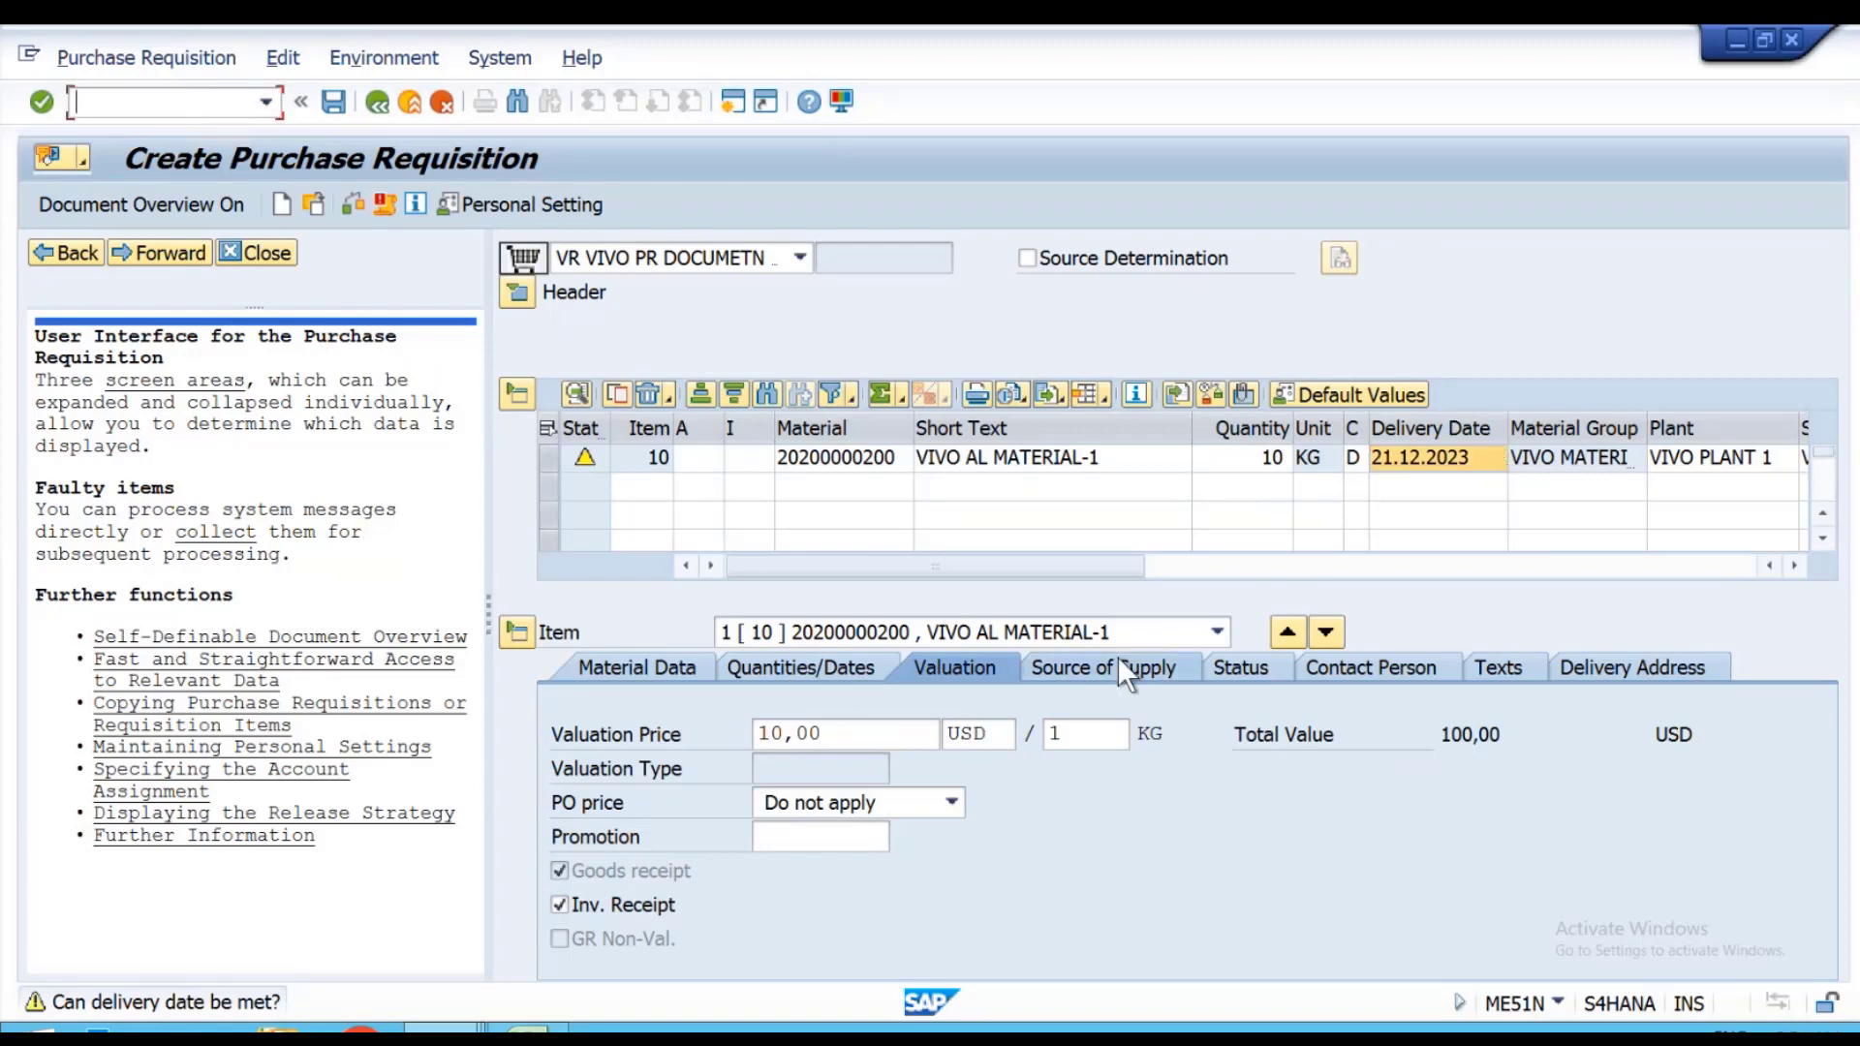
{"action": "left_click", "coordinate": [1122, 668]}
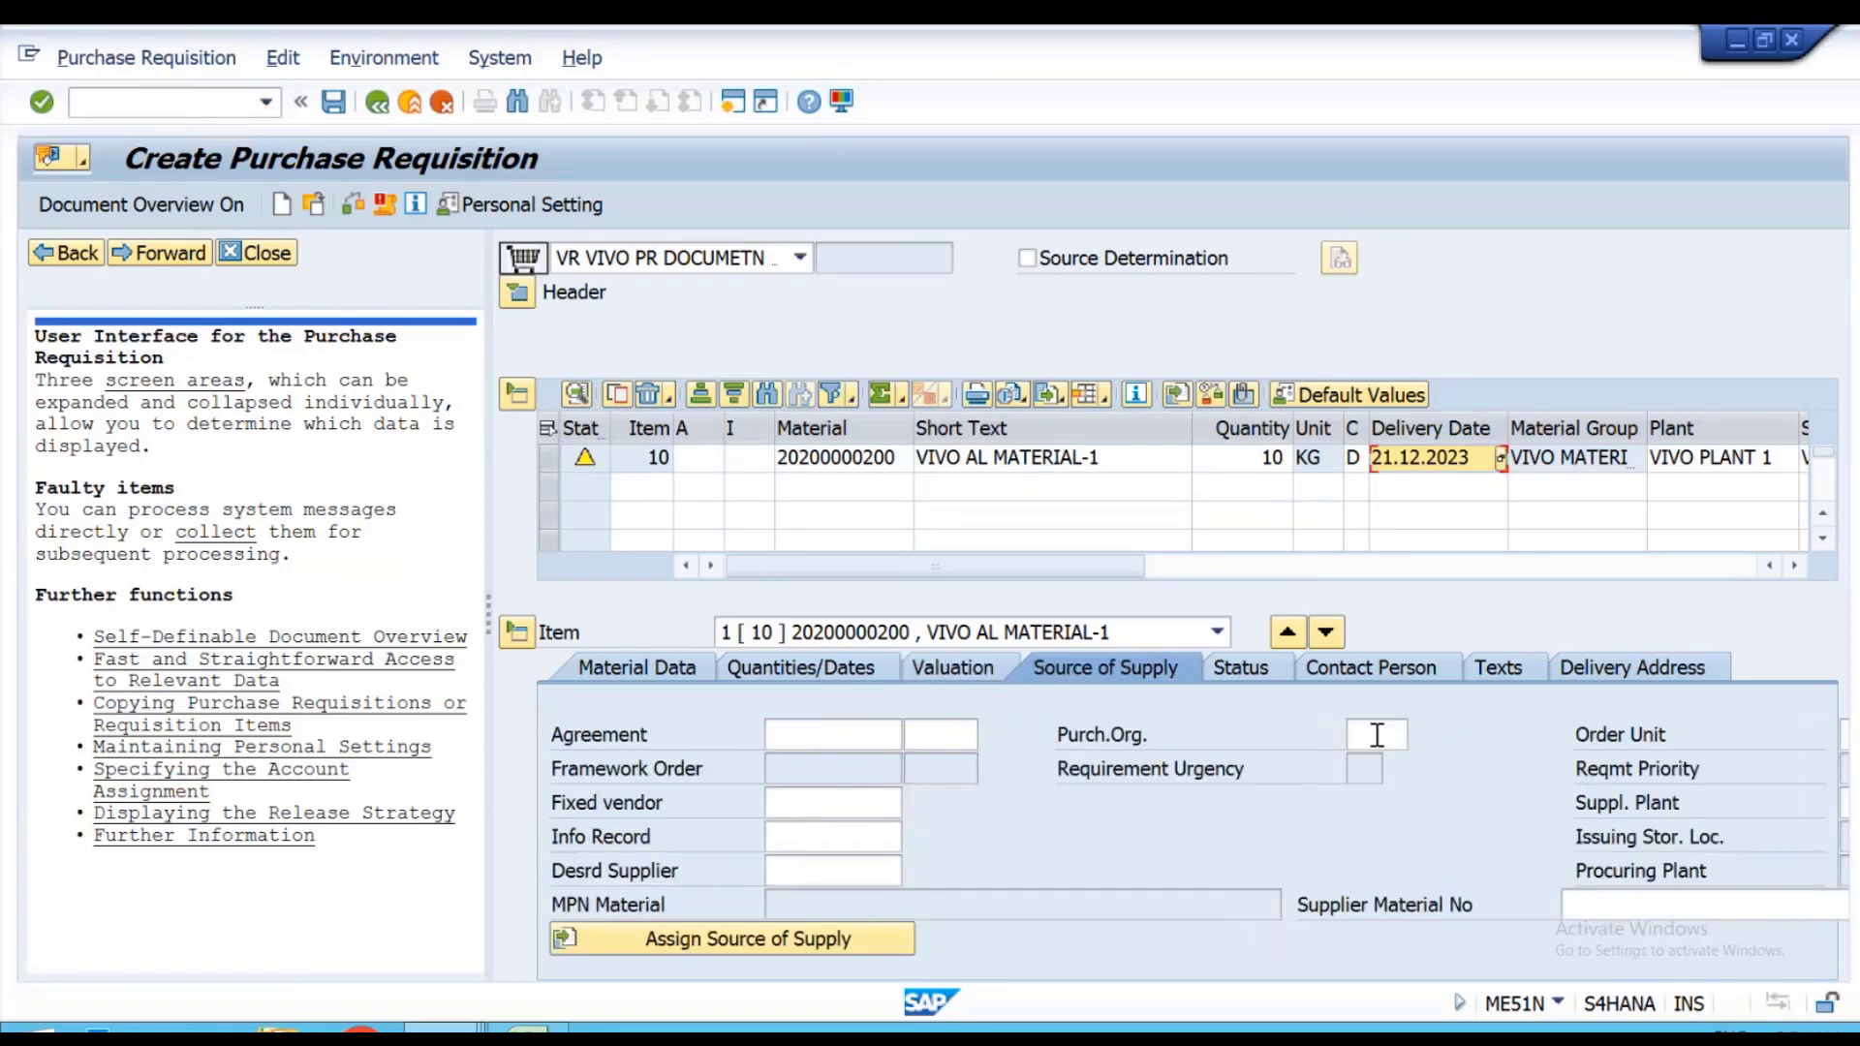
{"action": "left_click", "coordinate": [1377, 736]}
{"action": "type", "text": "VPO"}
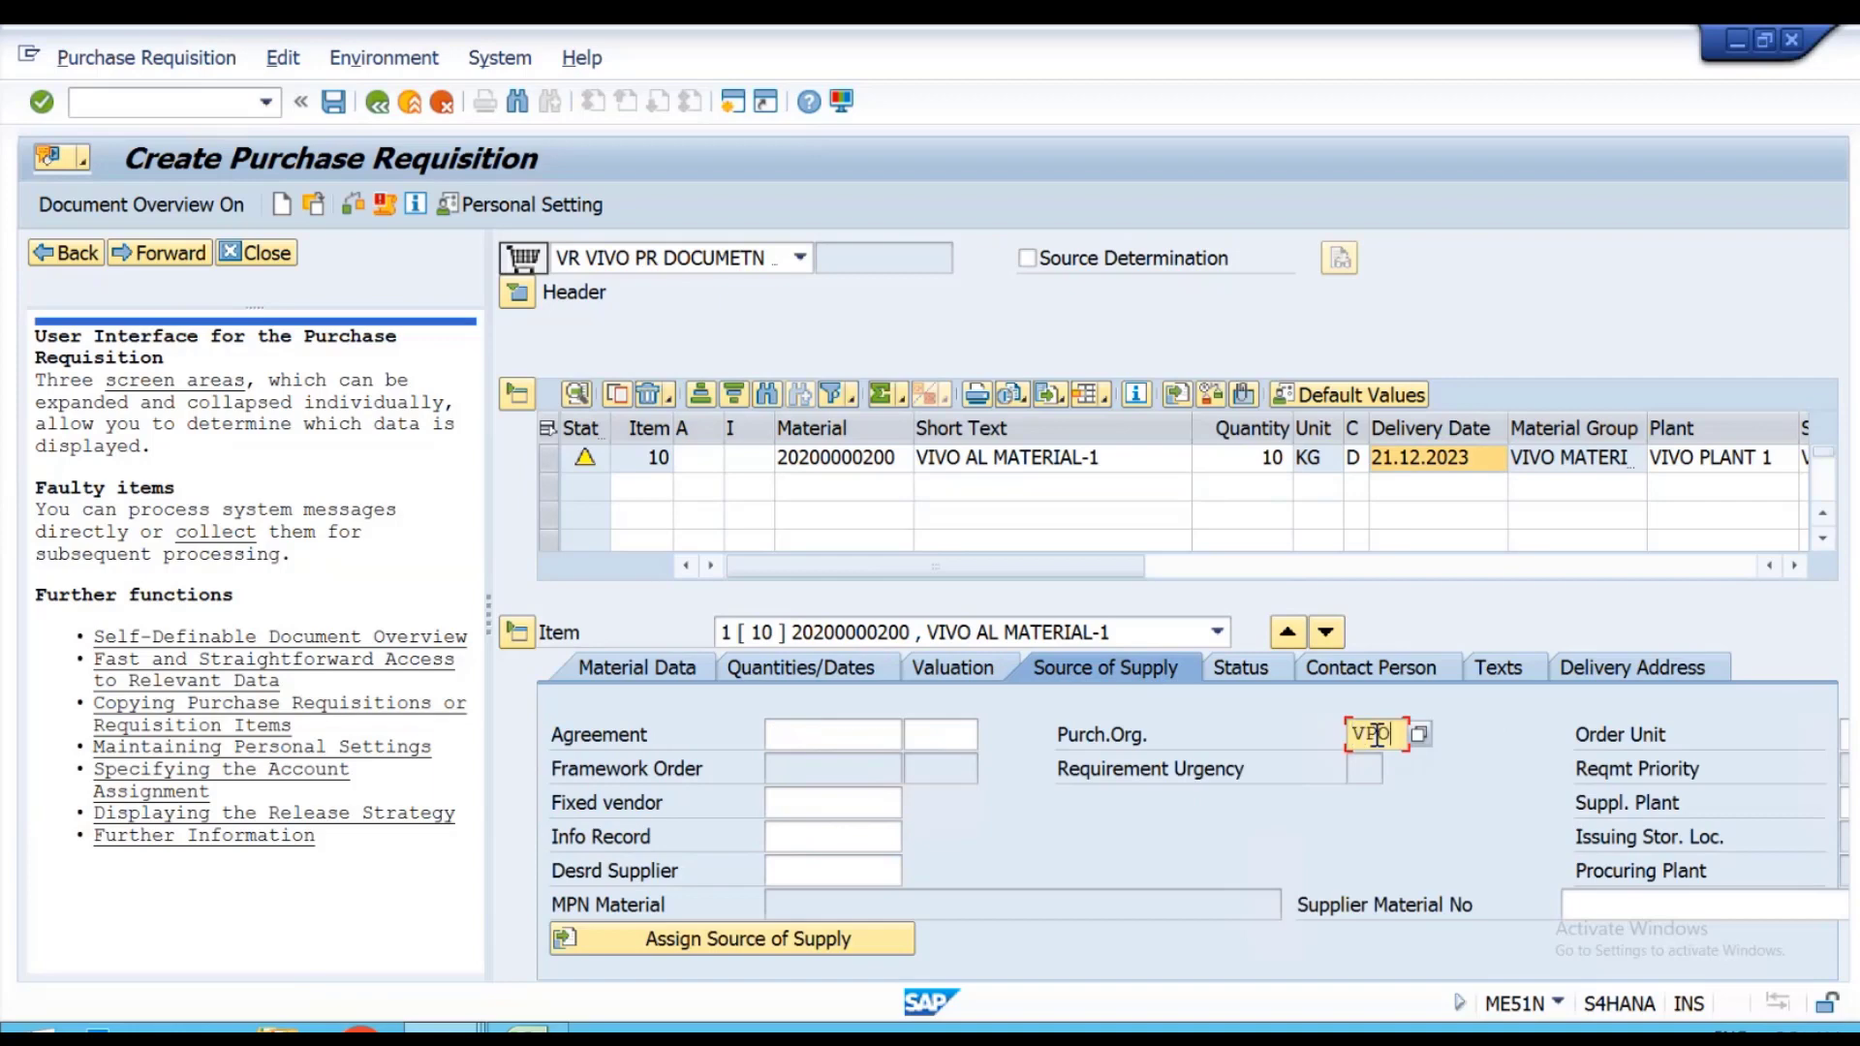
{"action": "key", "text": "Return"}
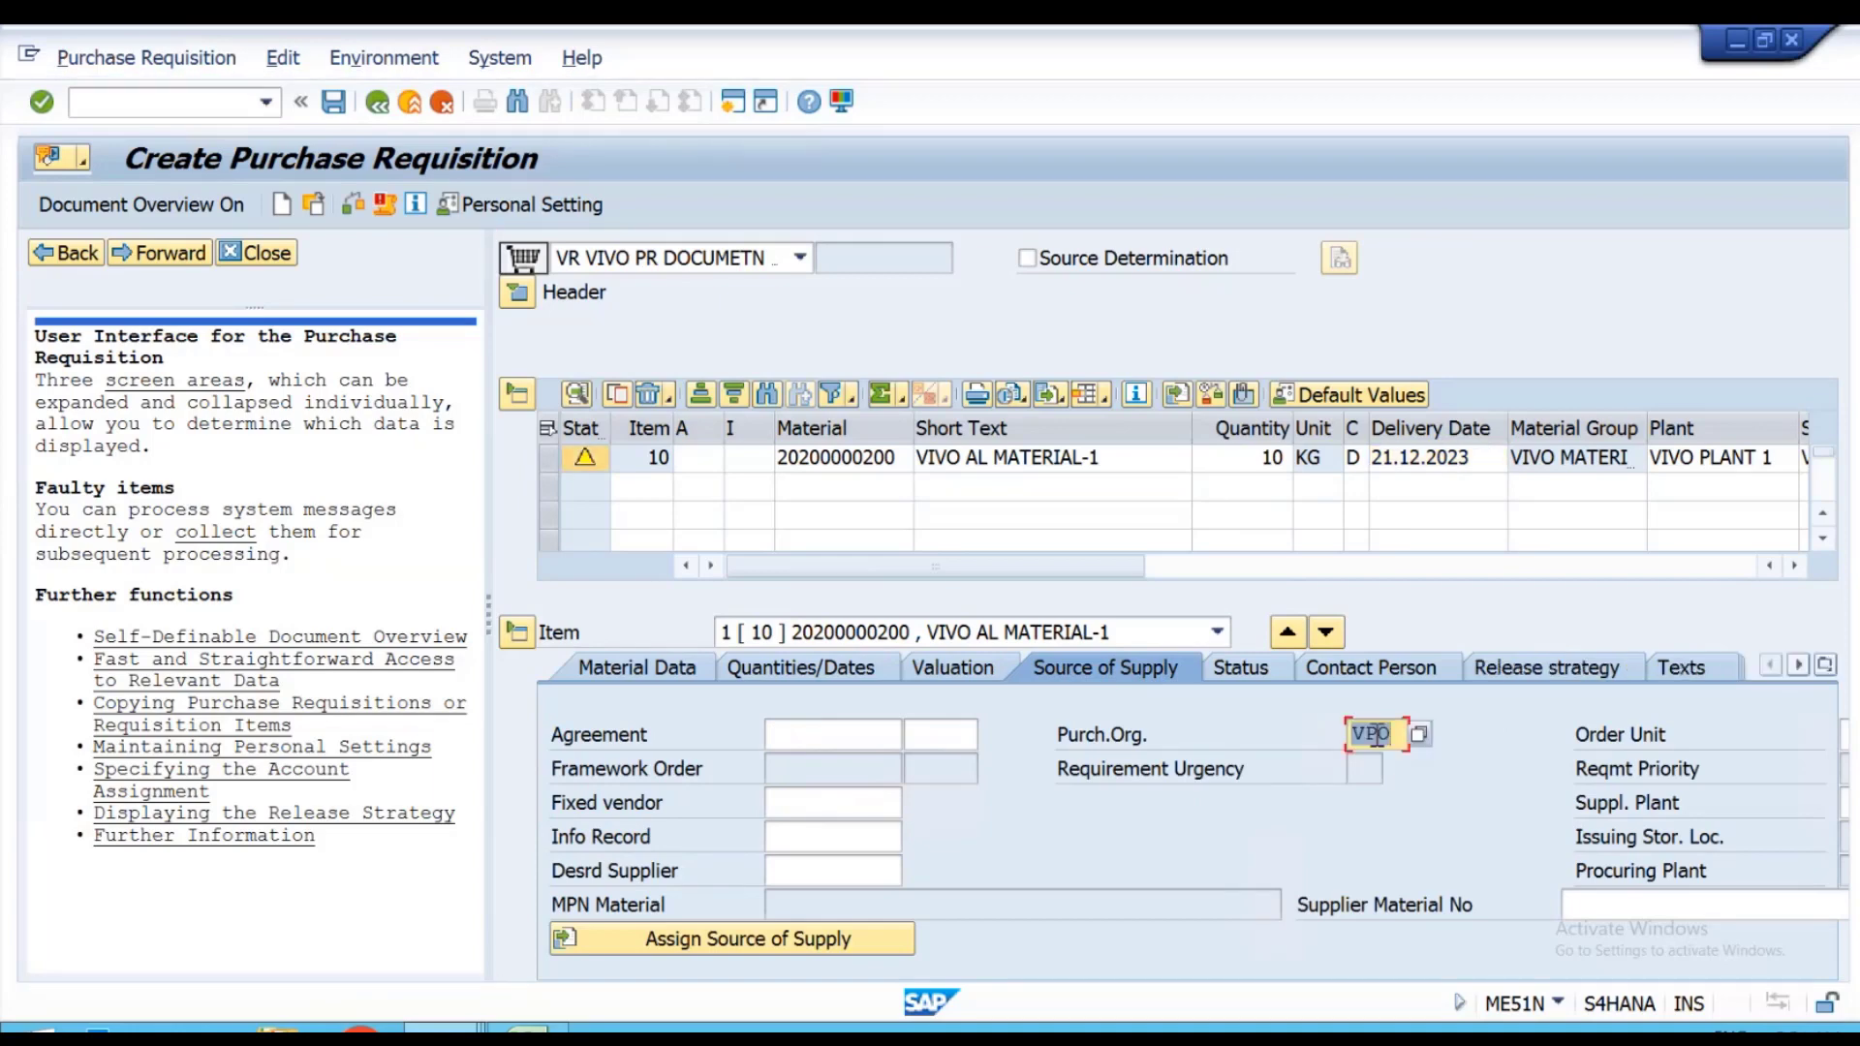
Save the new purchase requisition and copy its document number from the message details.
{"action": "left_click", "coordinate": [1802, 664]}
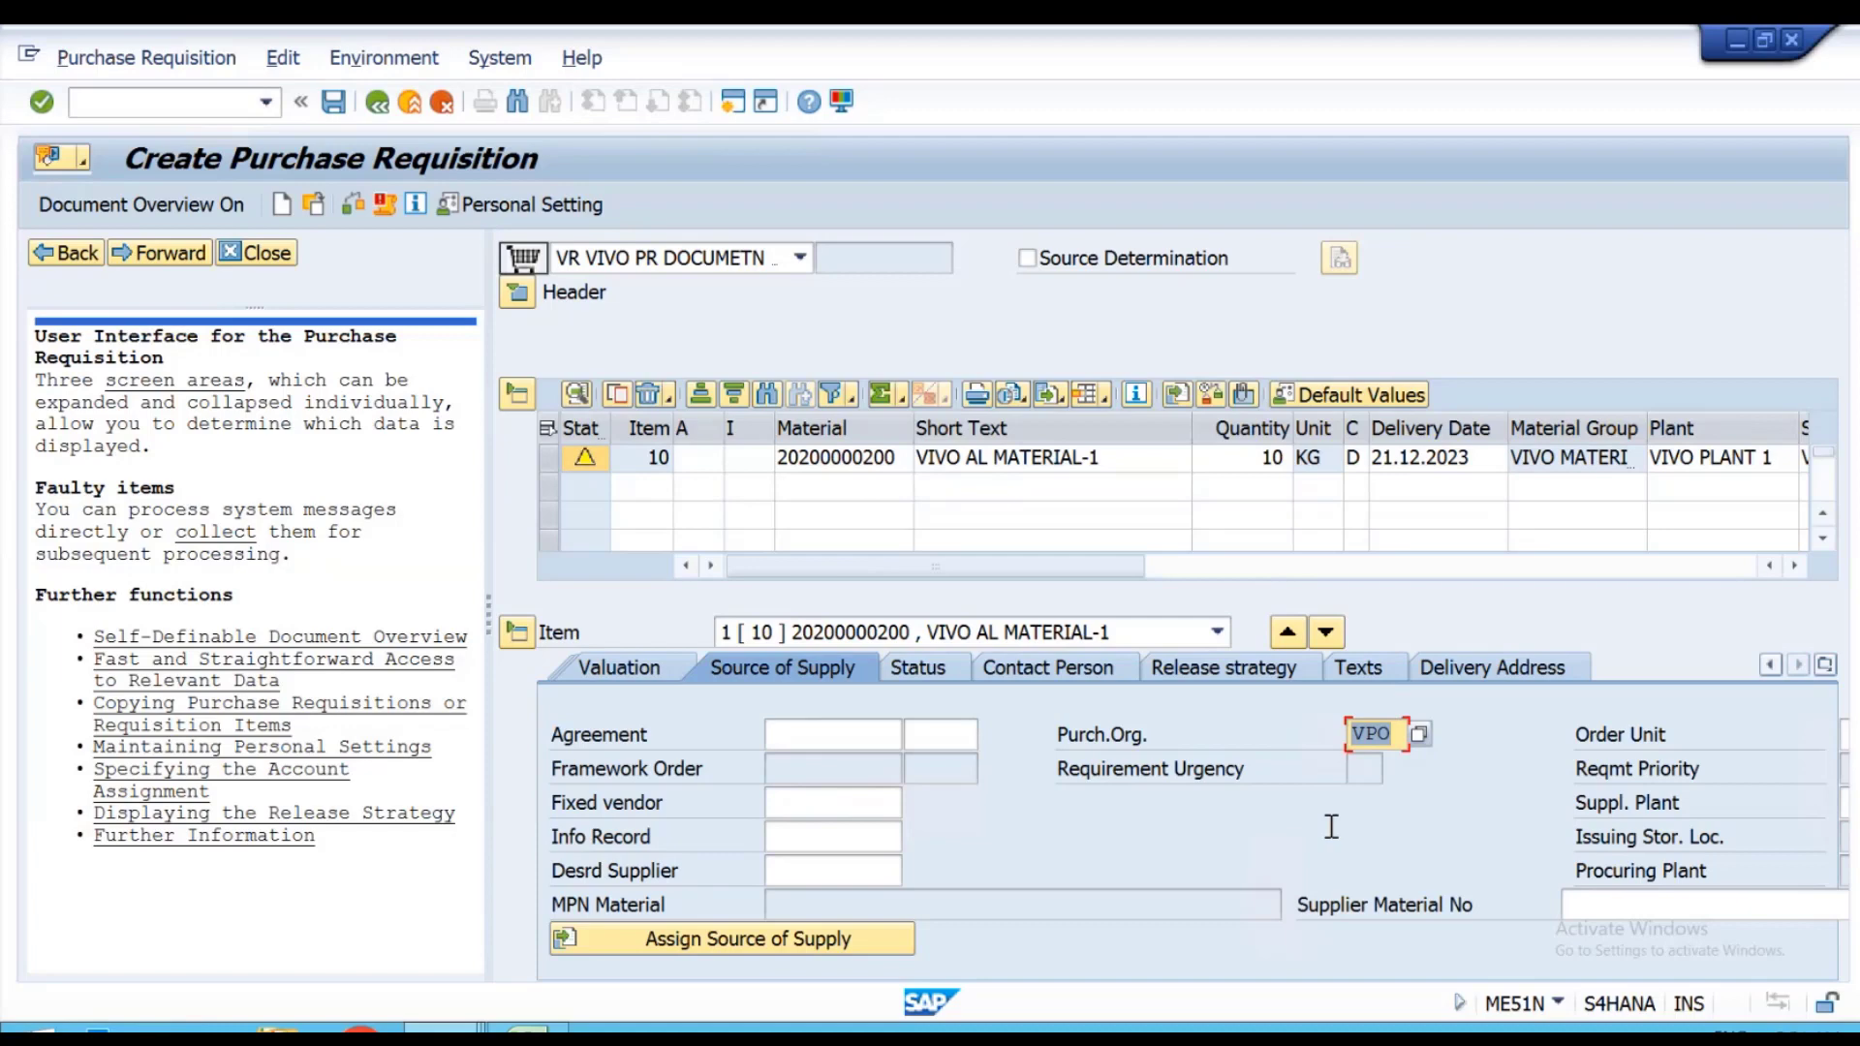
{"action": "left_click", "coordinate": [334, 103]}
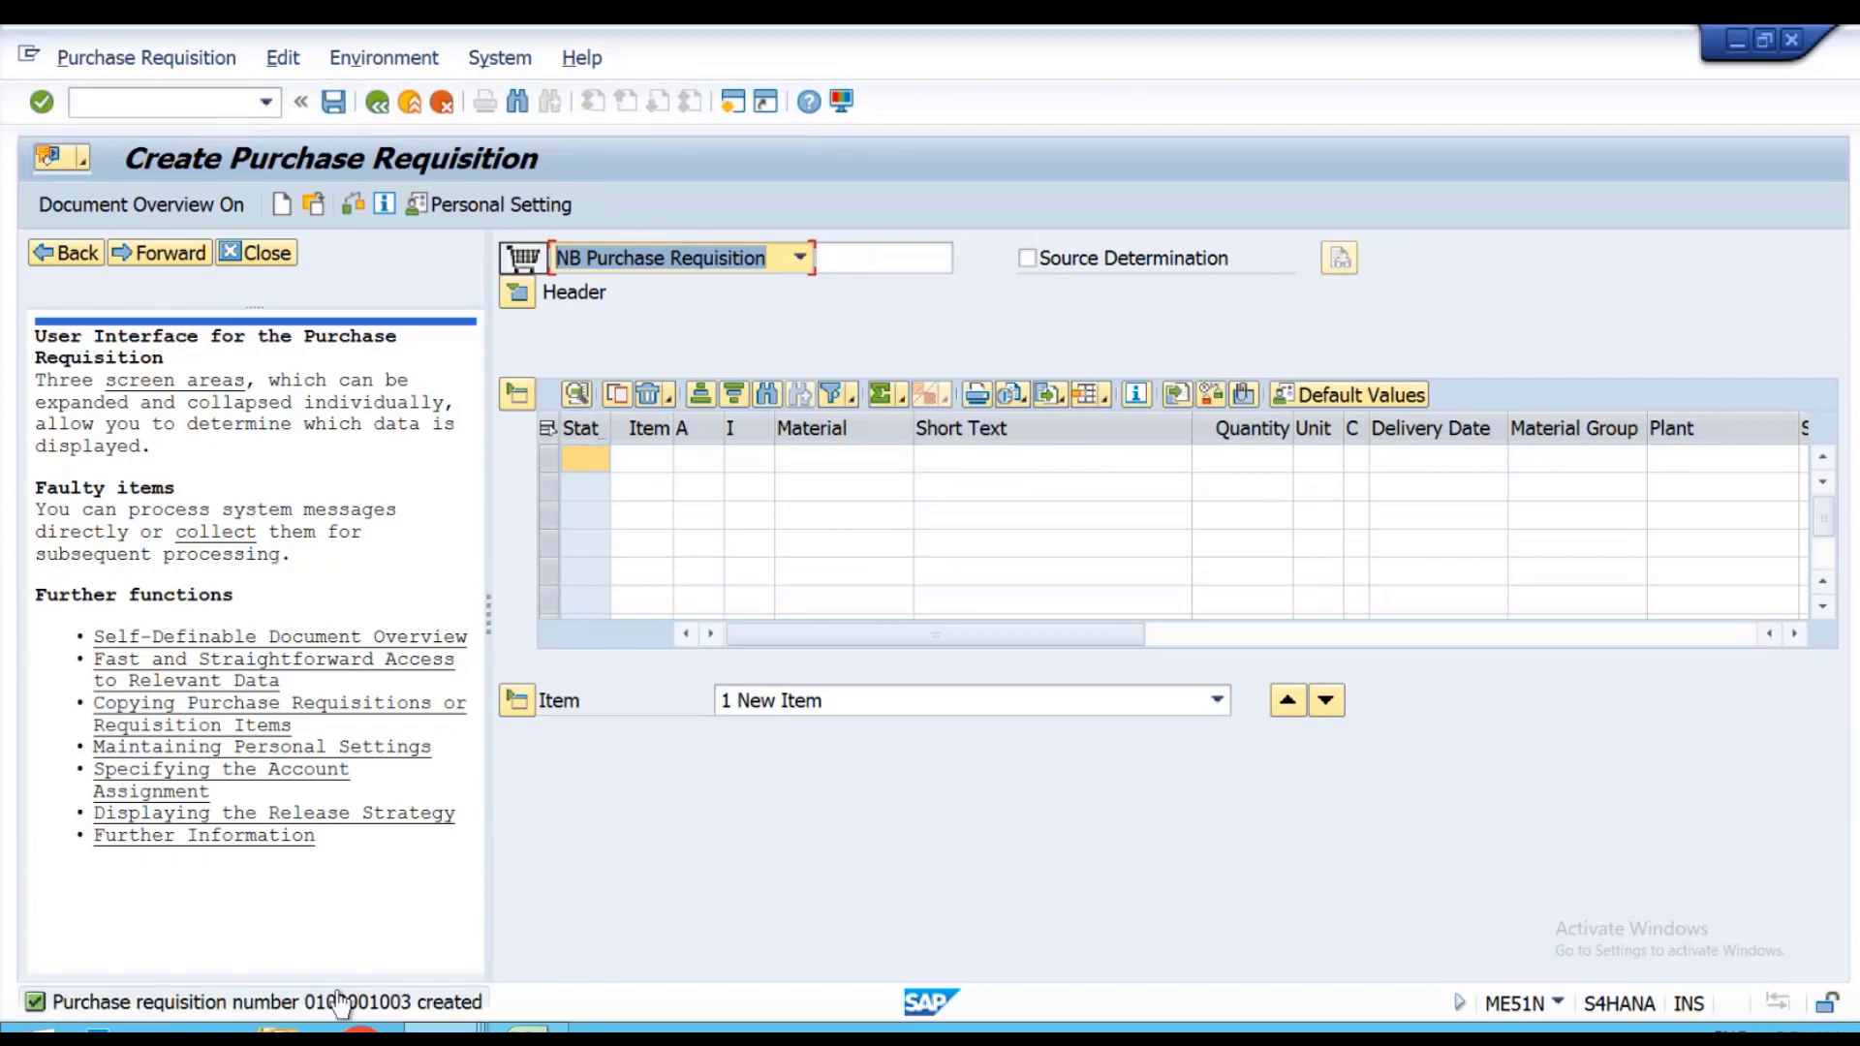
{"action": "left_click", "coordinate": [362, 1007]}
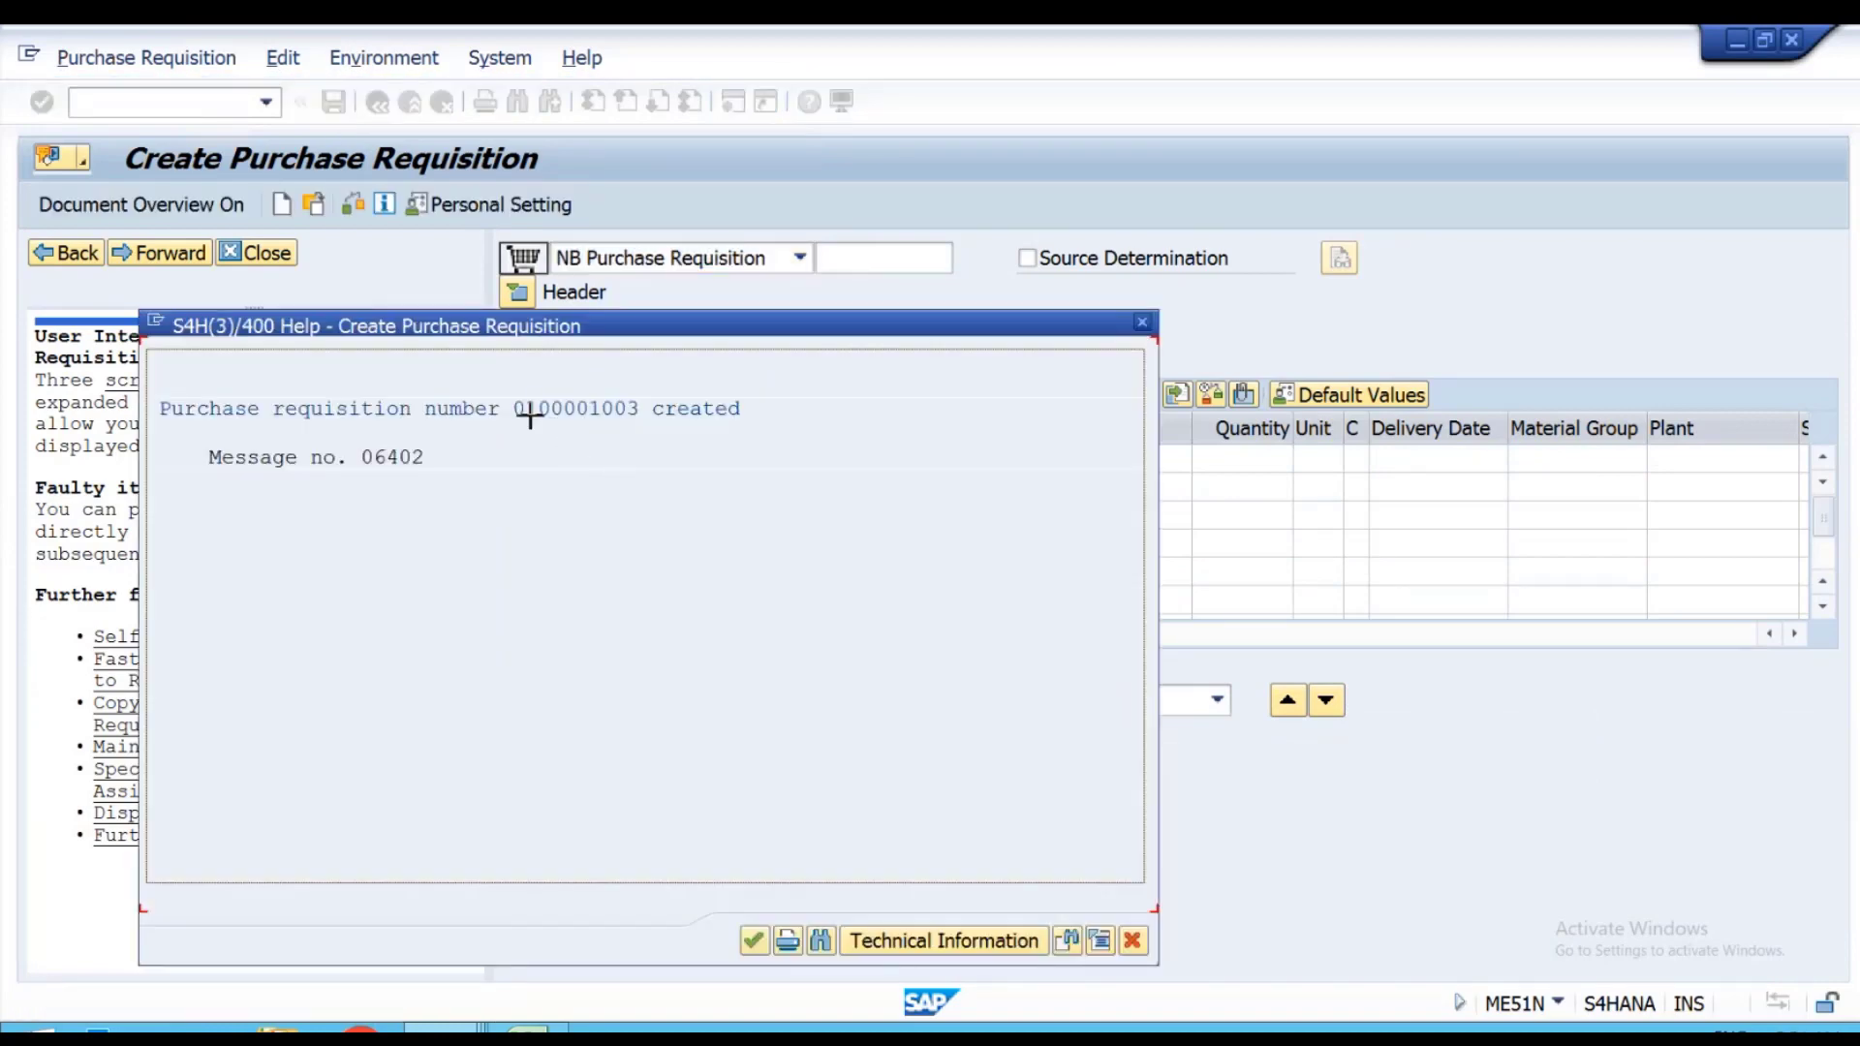
{"action": "left_click_drag", "start_coordinate": [516, 410], "coordinate": [644, 414]}
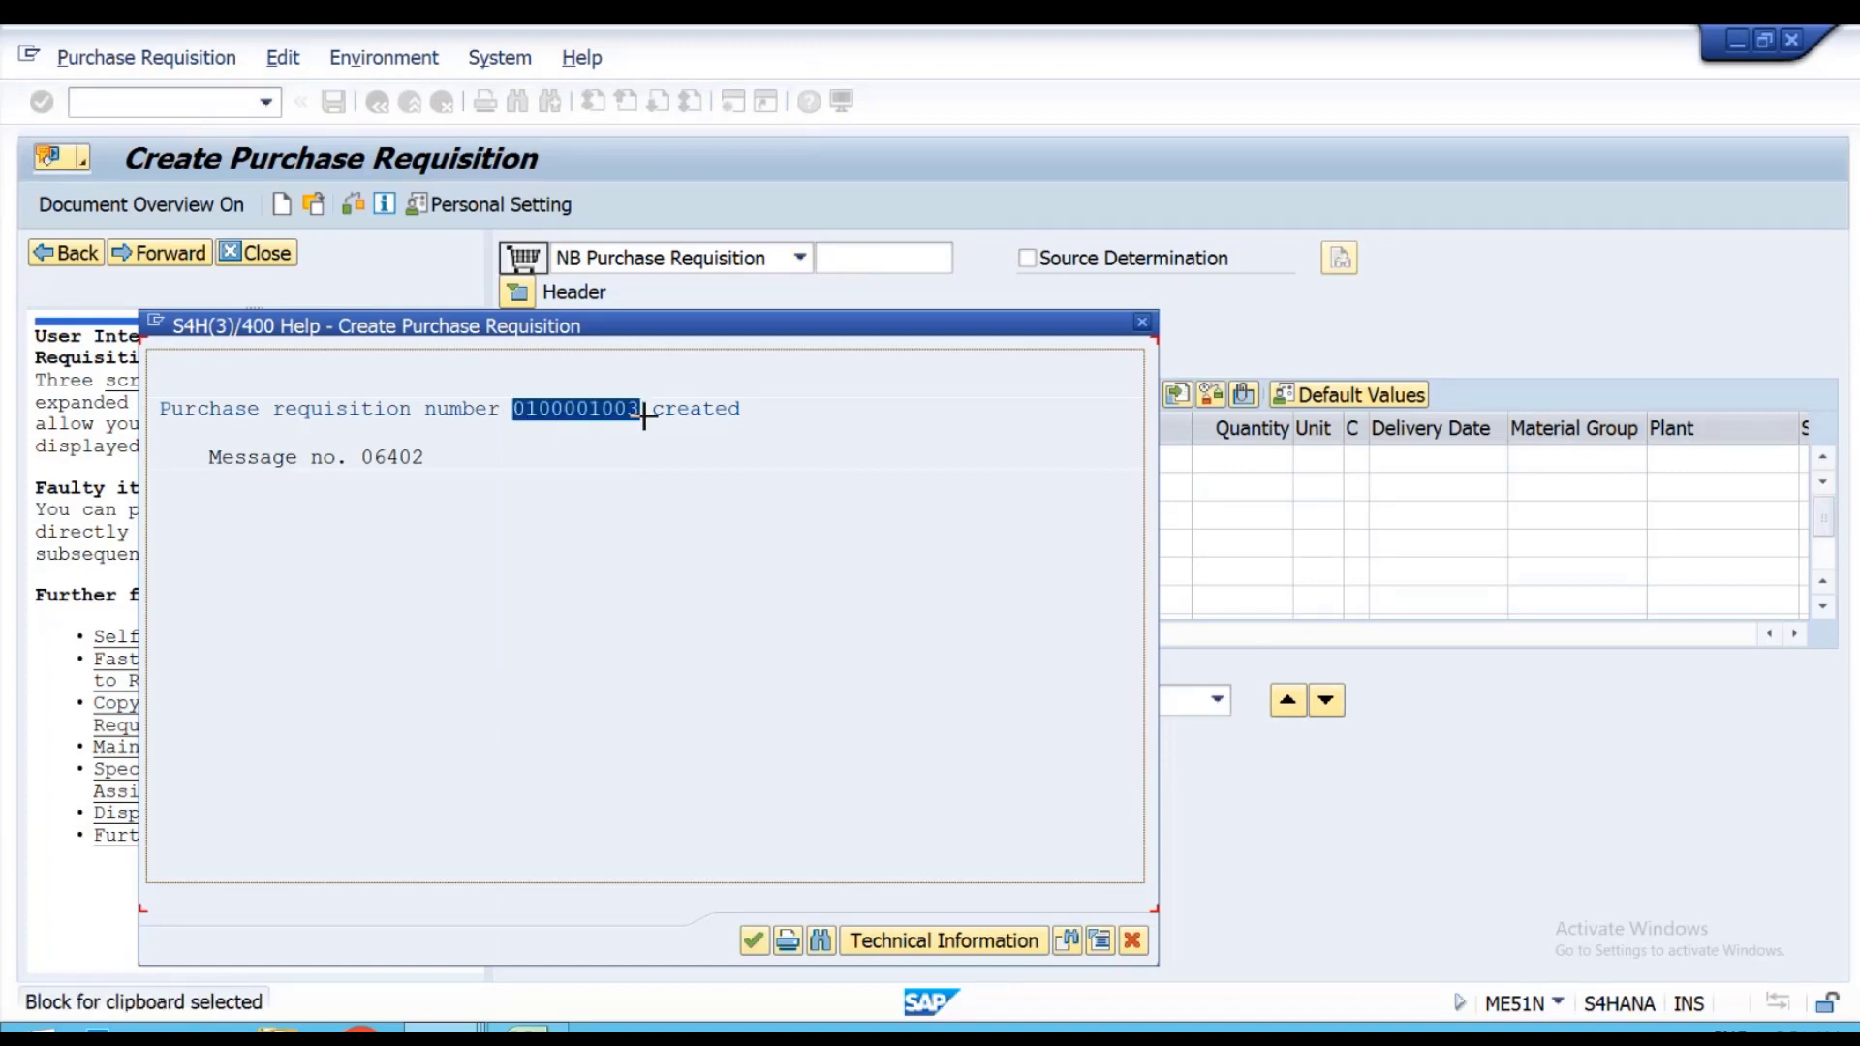
{"action": "key", "text": "ctrl+c"}
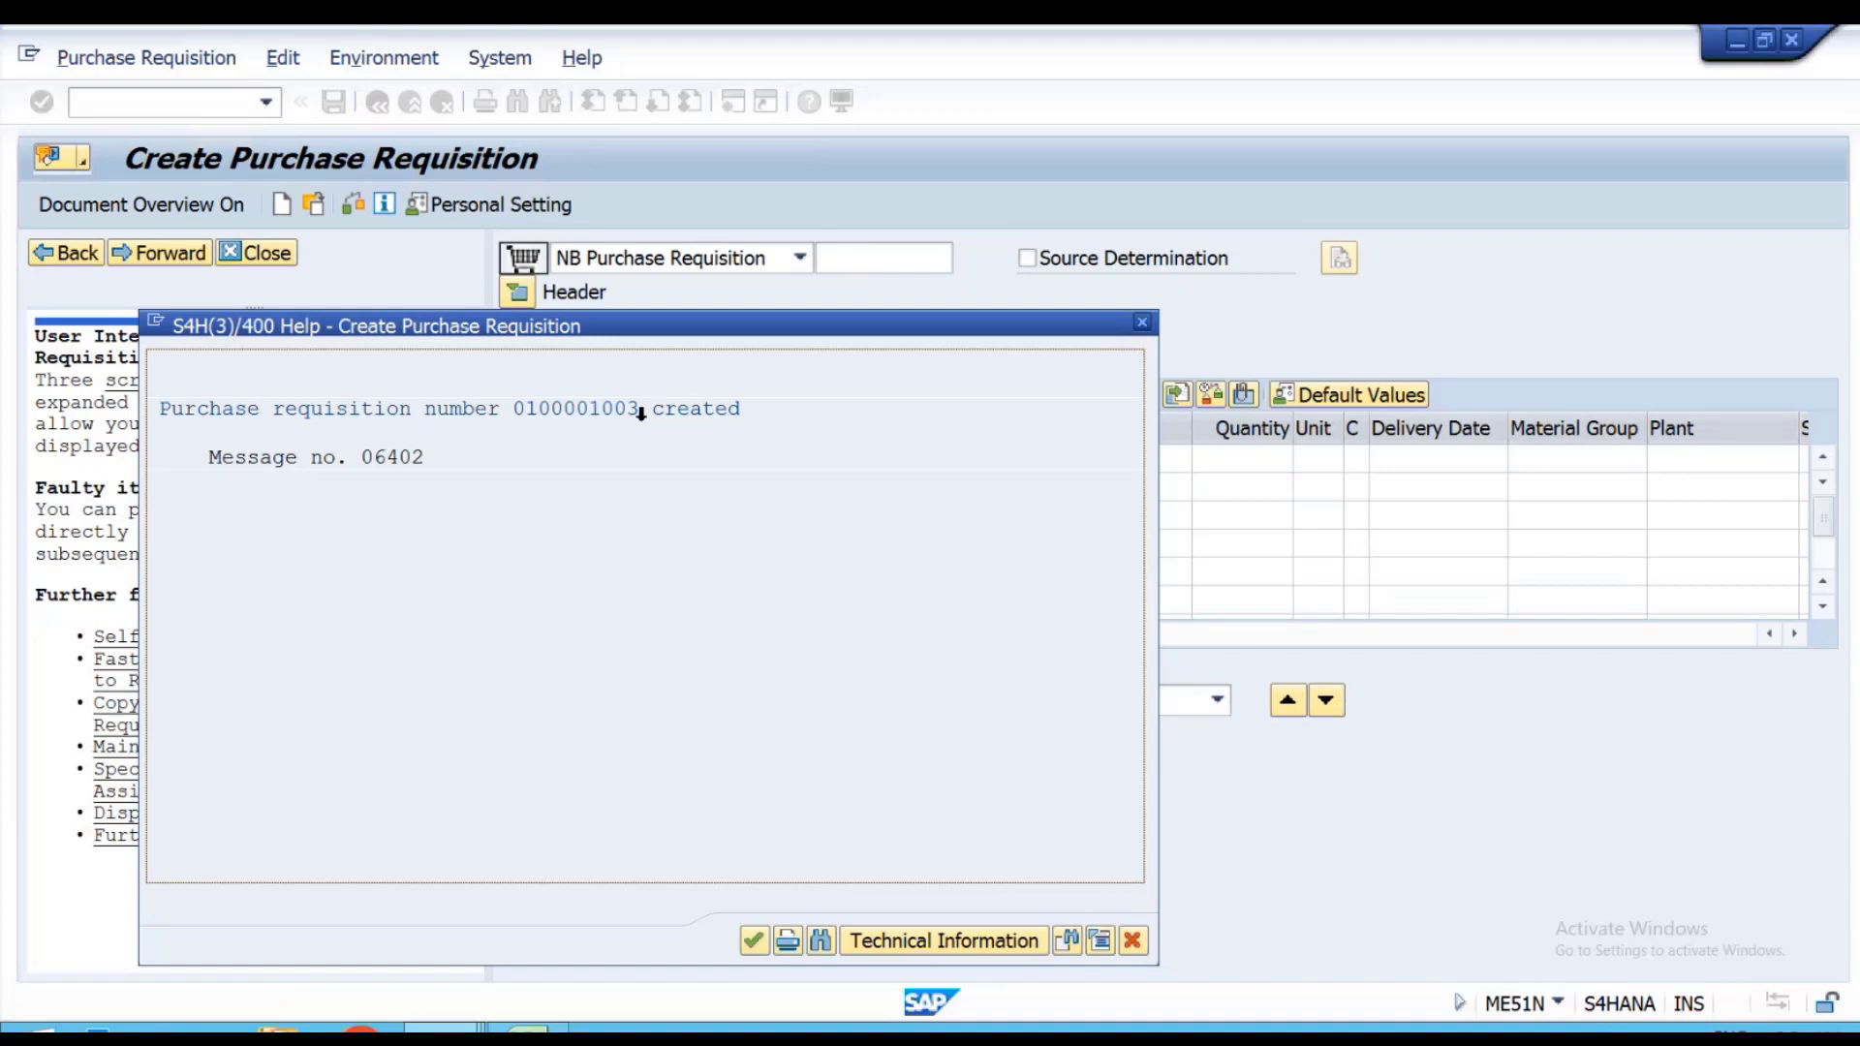
{"action": "key", "text": "Escape"}
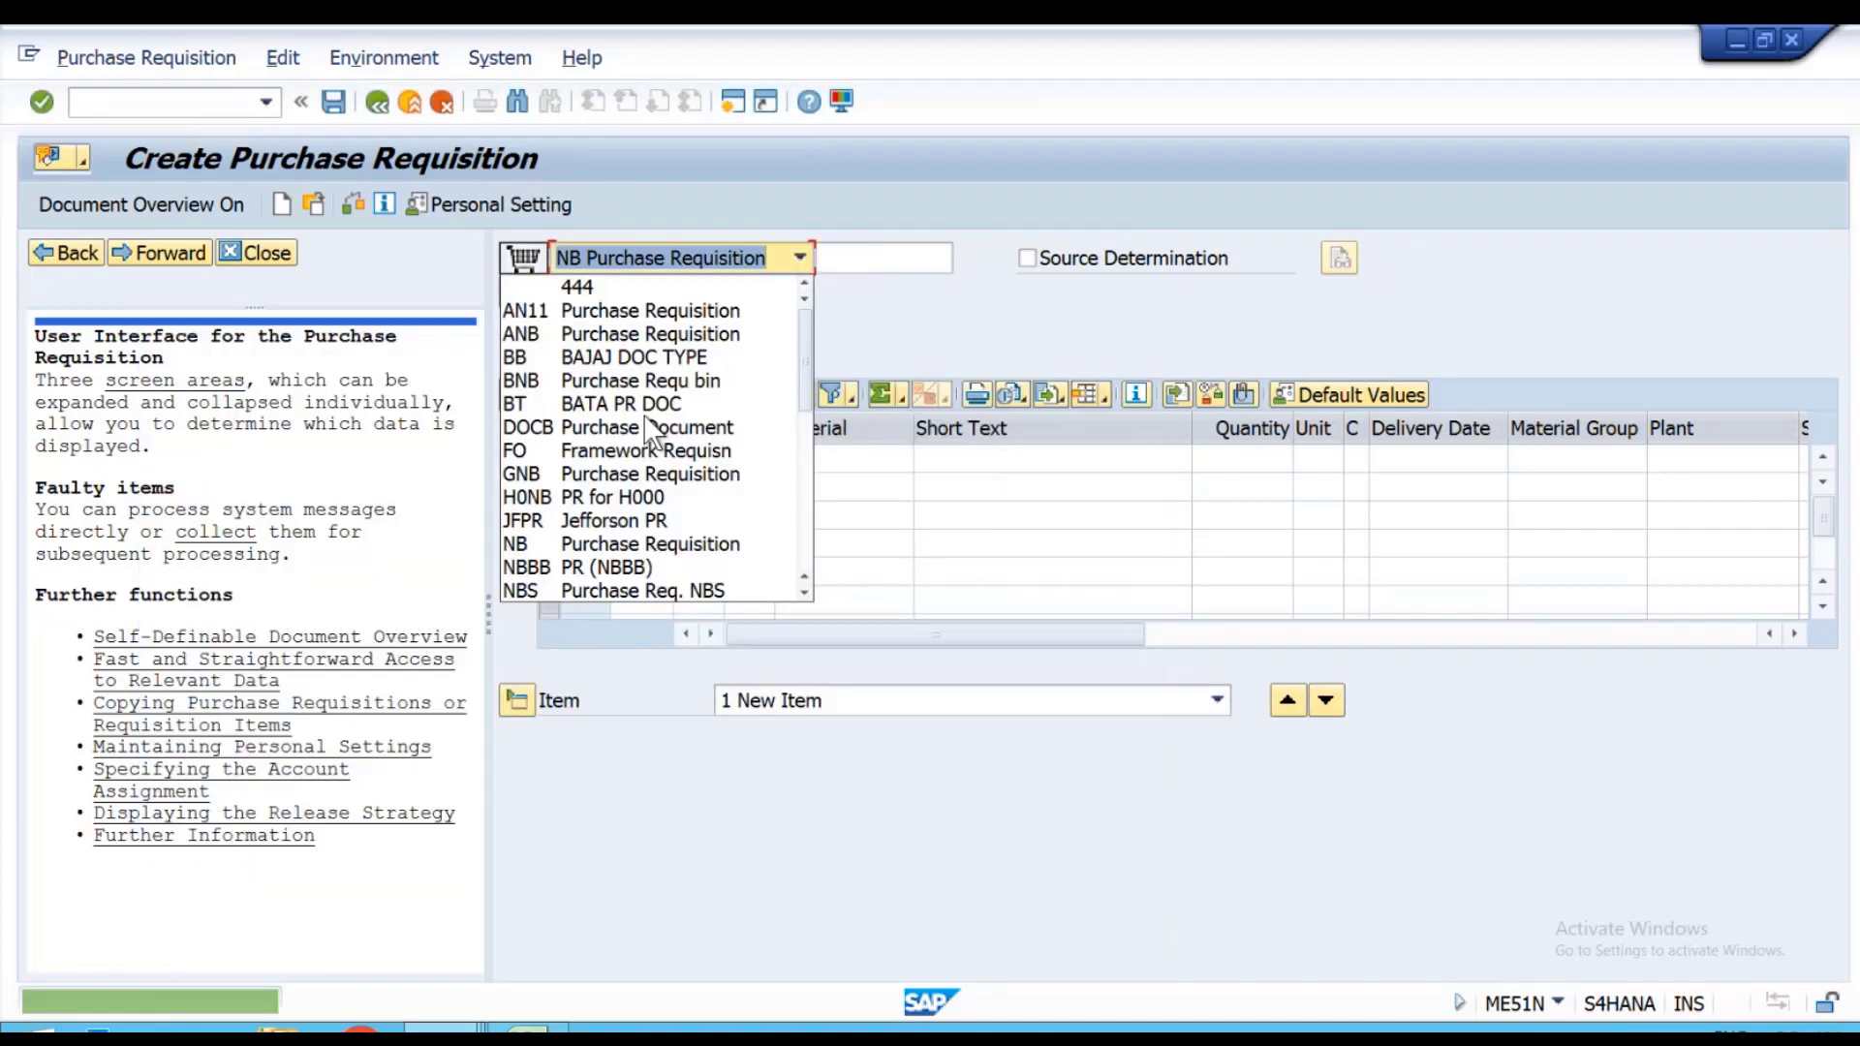
In the Excel workbook IM_SESSION, label A15 "PR NO.", paste the requisition number into B15 and auto-fit column B.
{"action": "key", "text": "alt+Tab"}
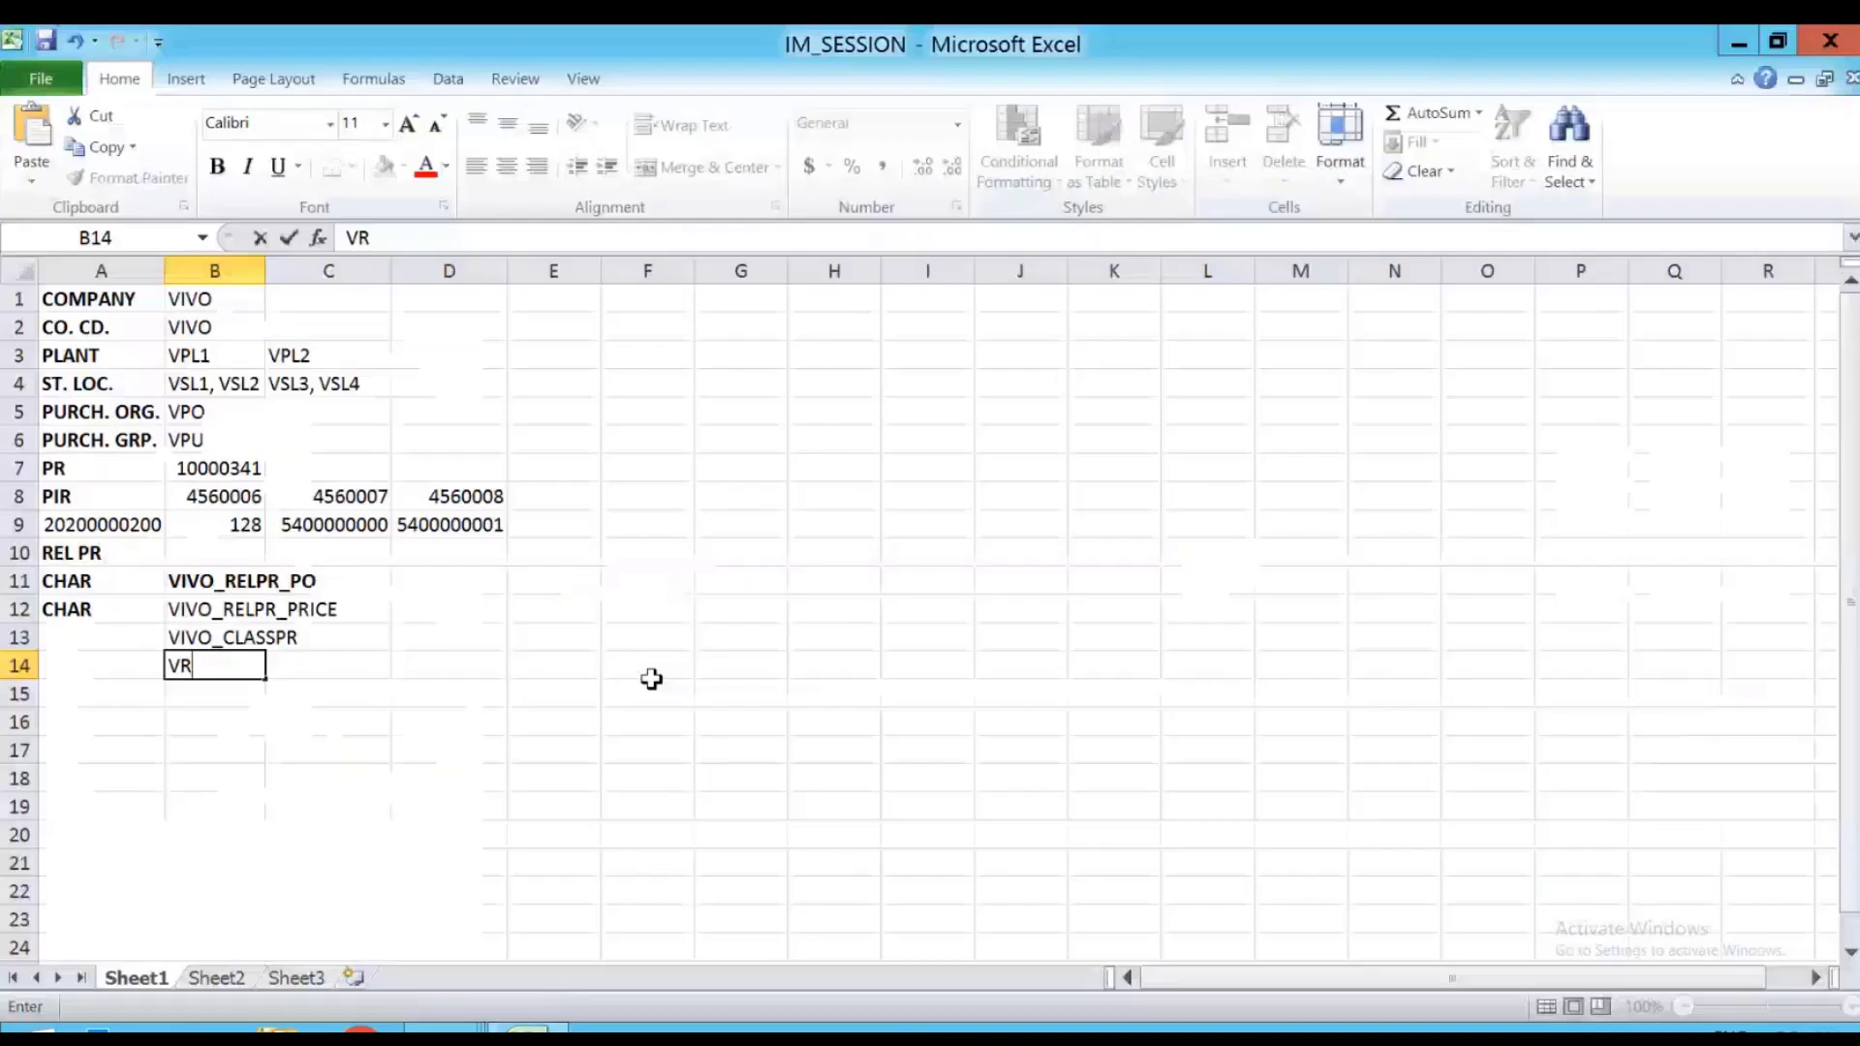
{"action": "left_click", "coordinate": [132, 697]}
{"action": "type", "text": "PR NO."}
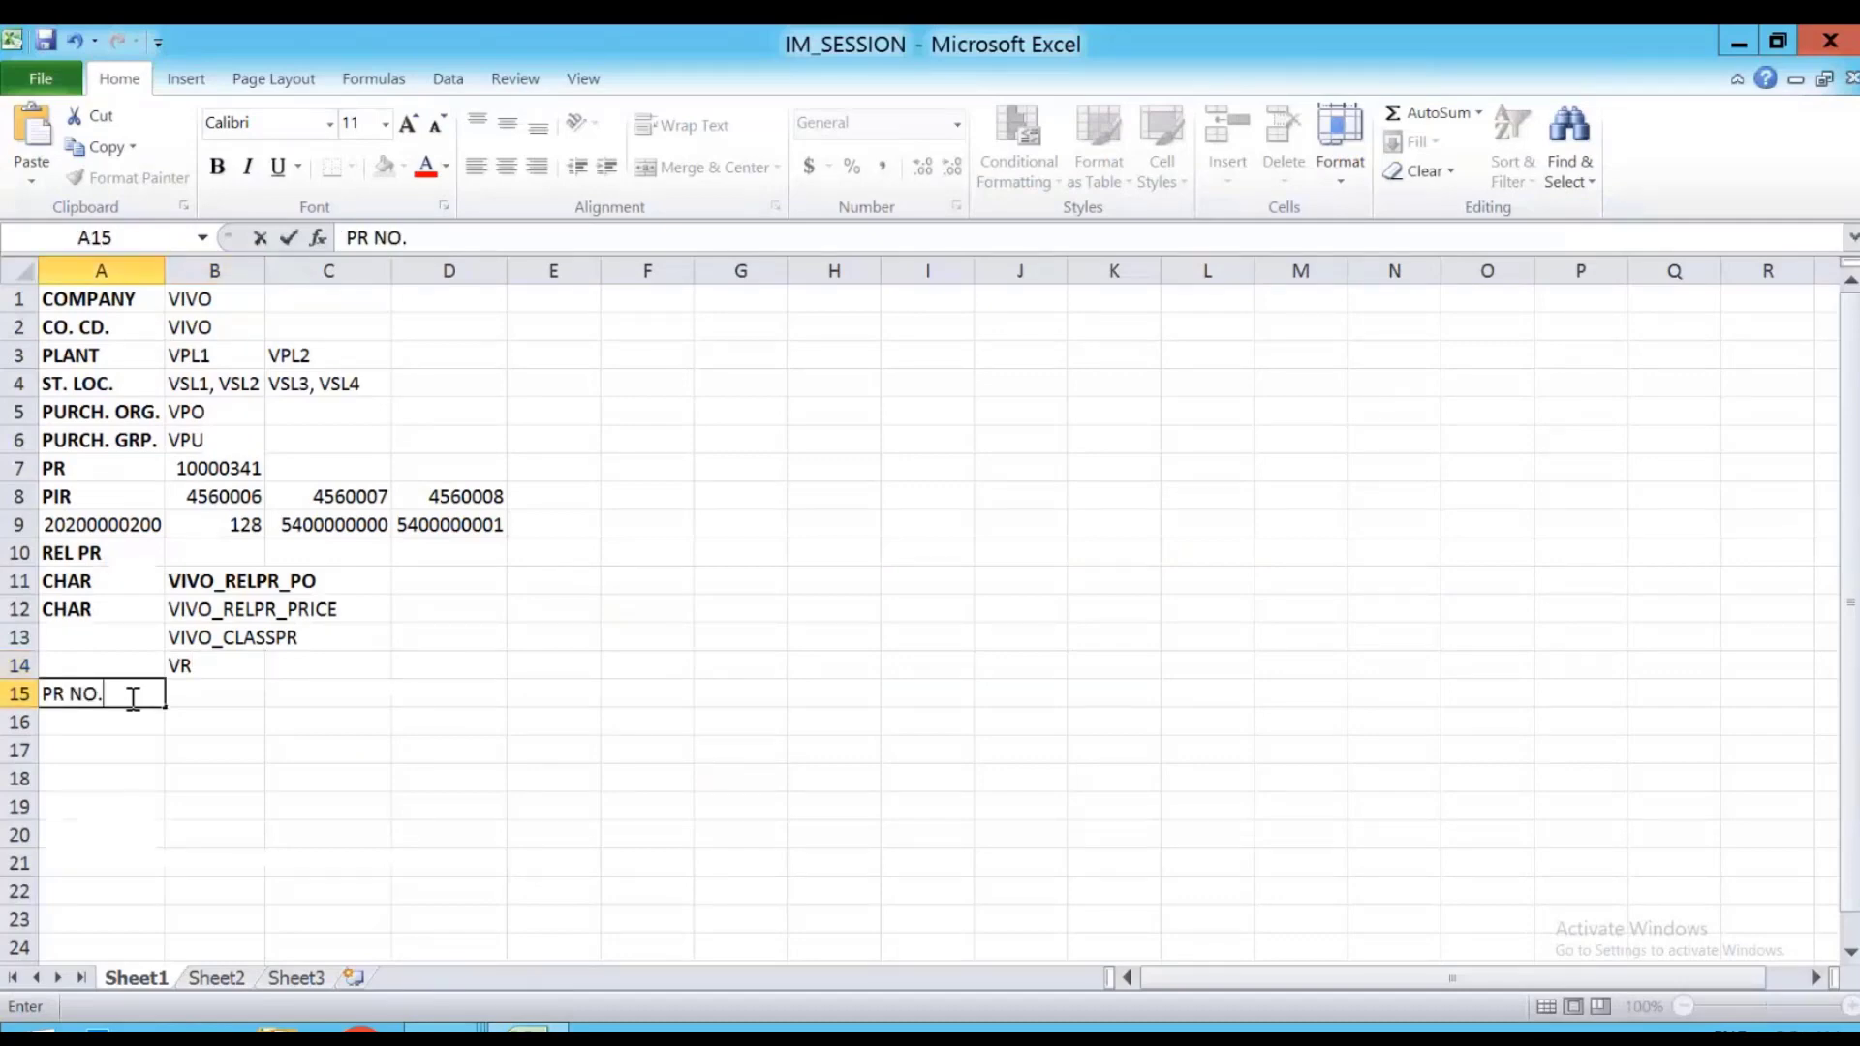
{"action": "key", "text": "Tab"}
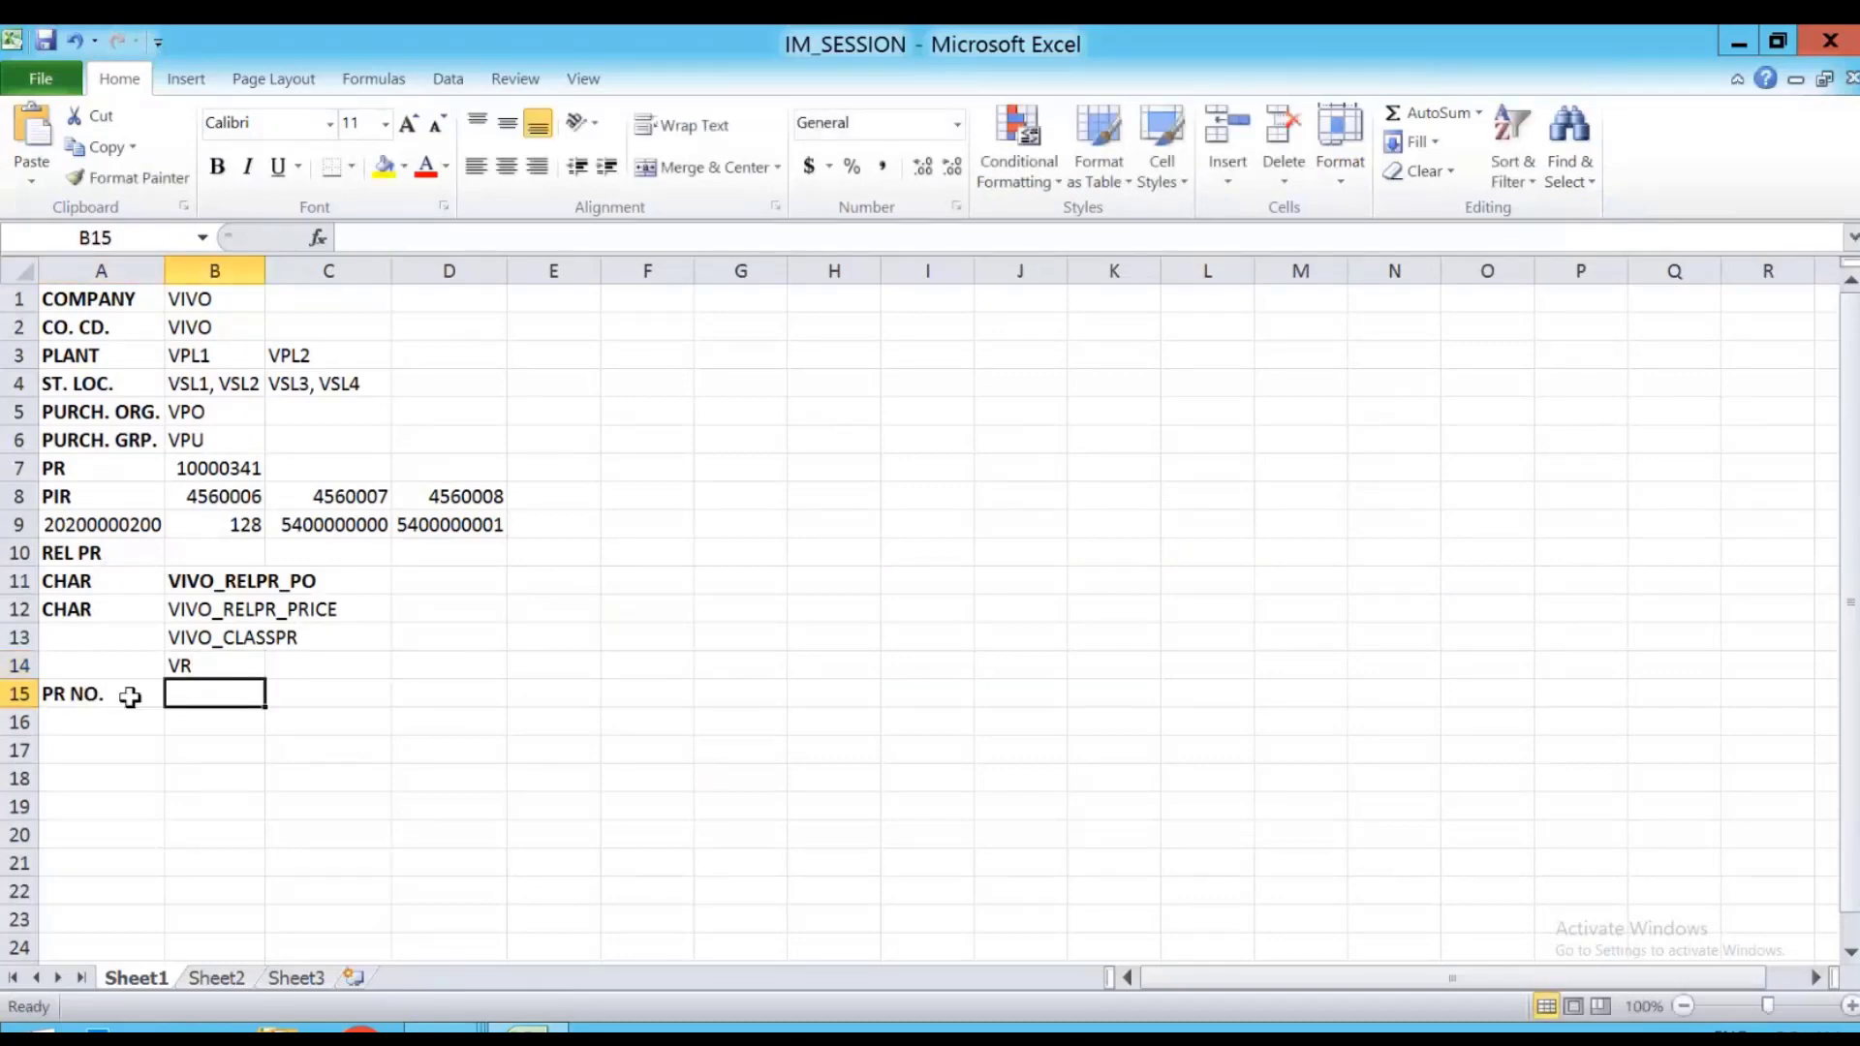
{"action": "key", "text": "ctrl+v"}
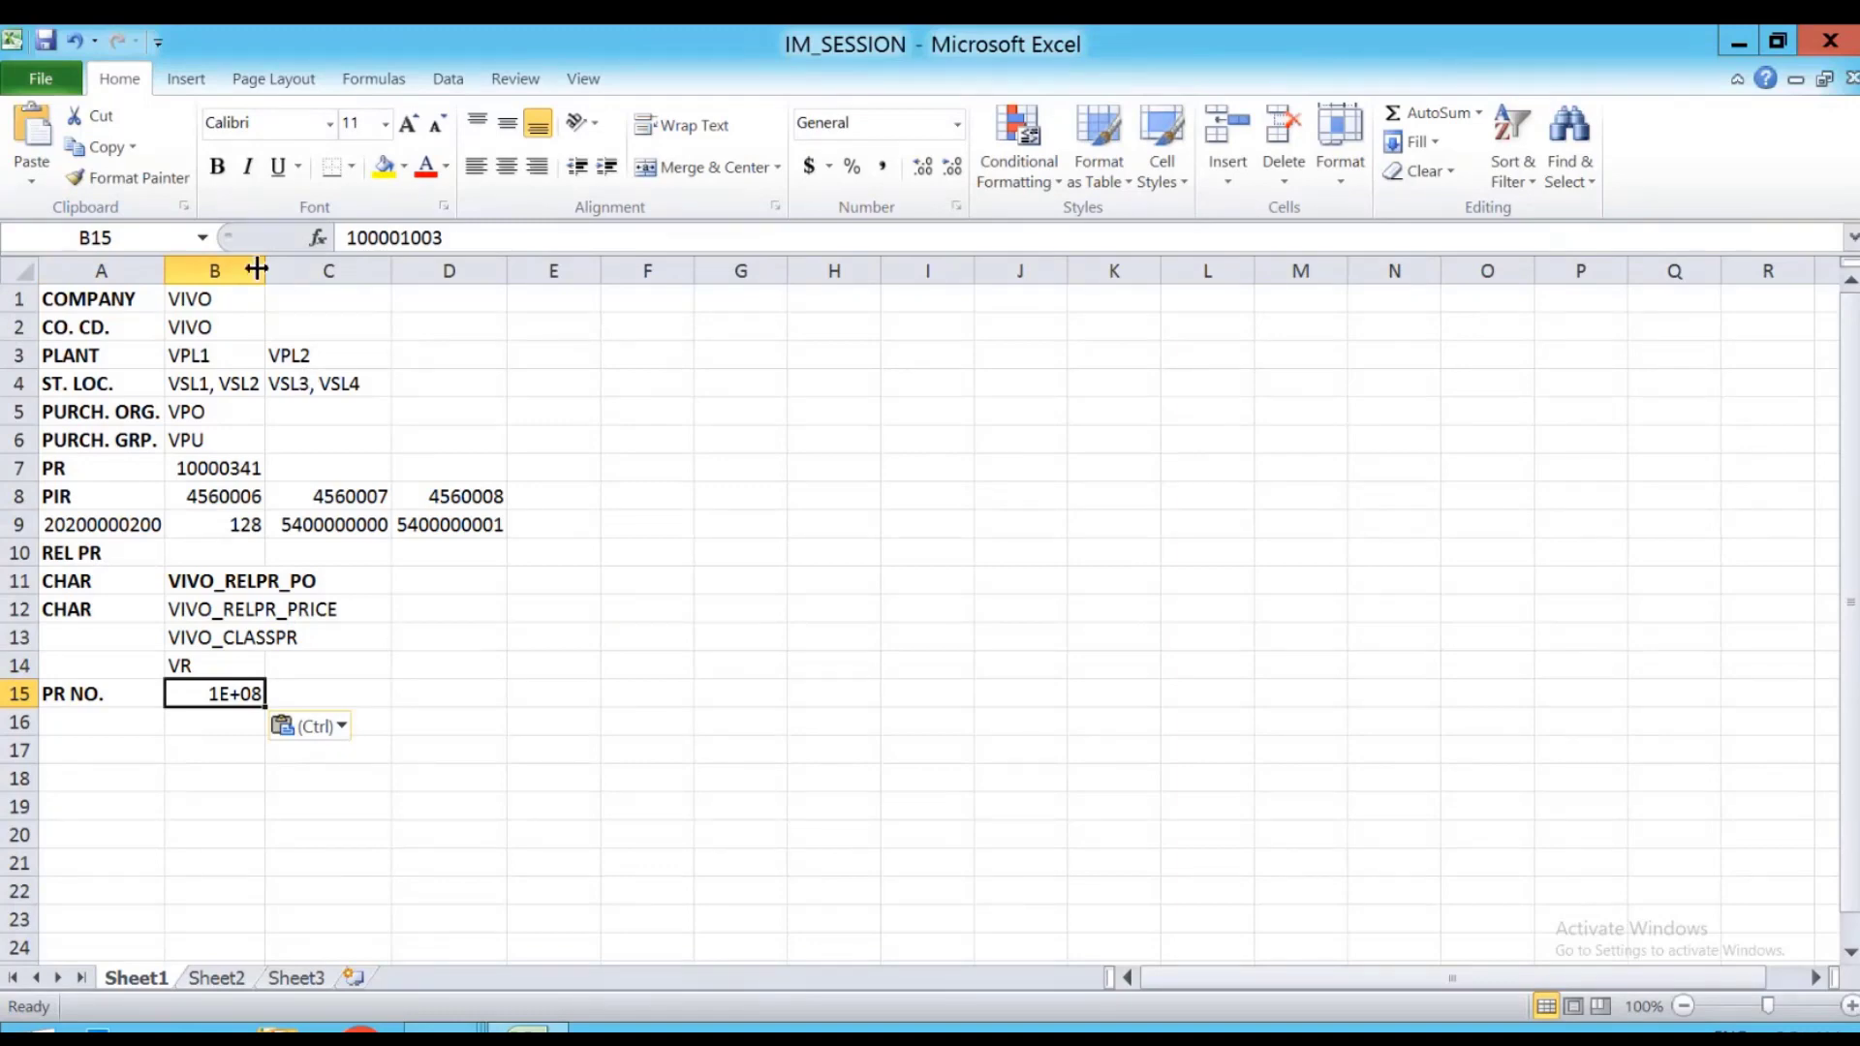
{"action": "double_click", "coordinate": [257, 270]}
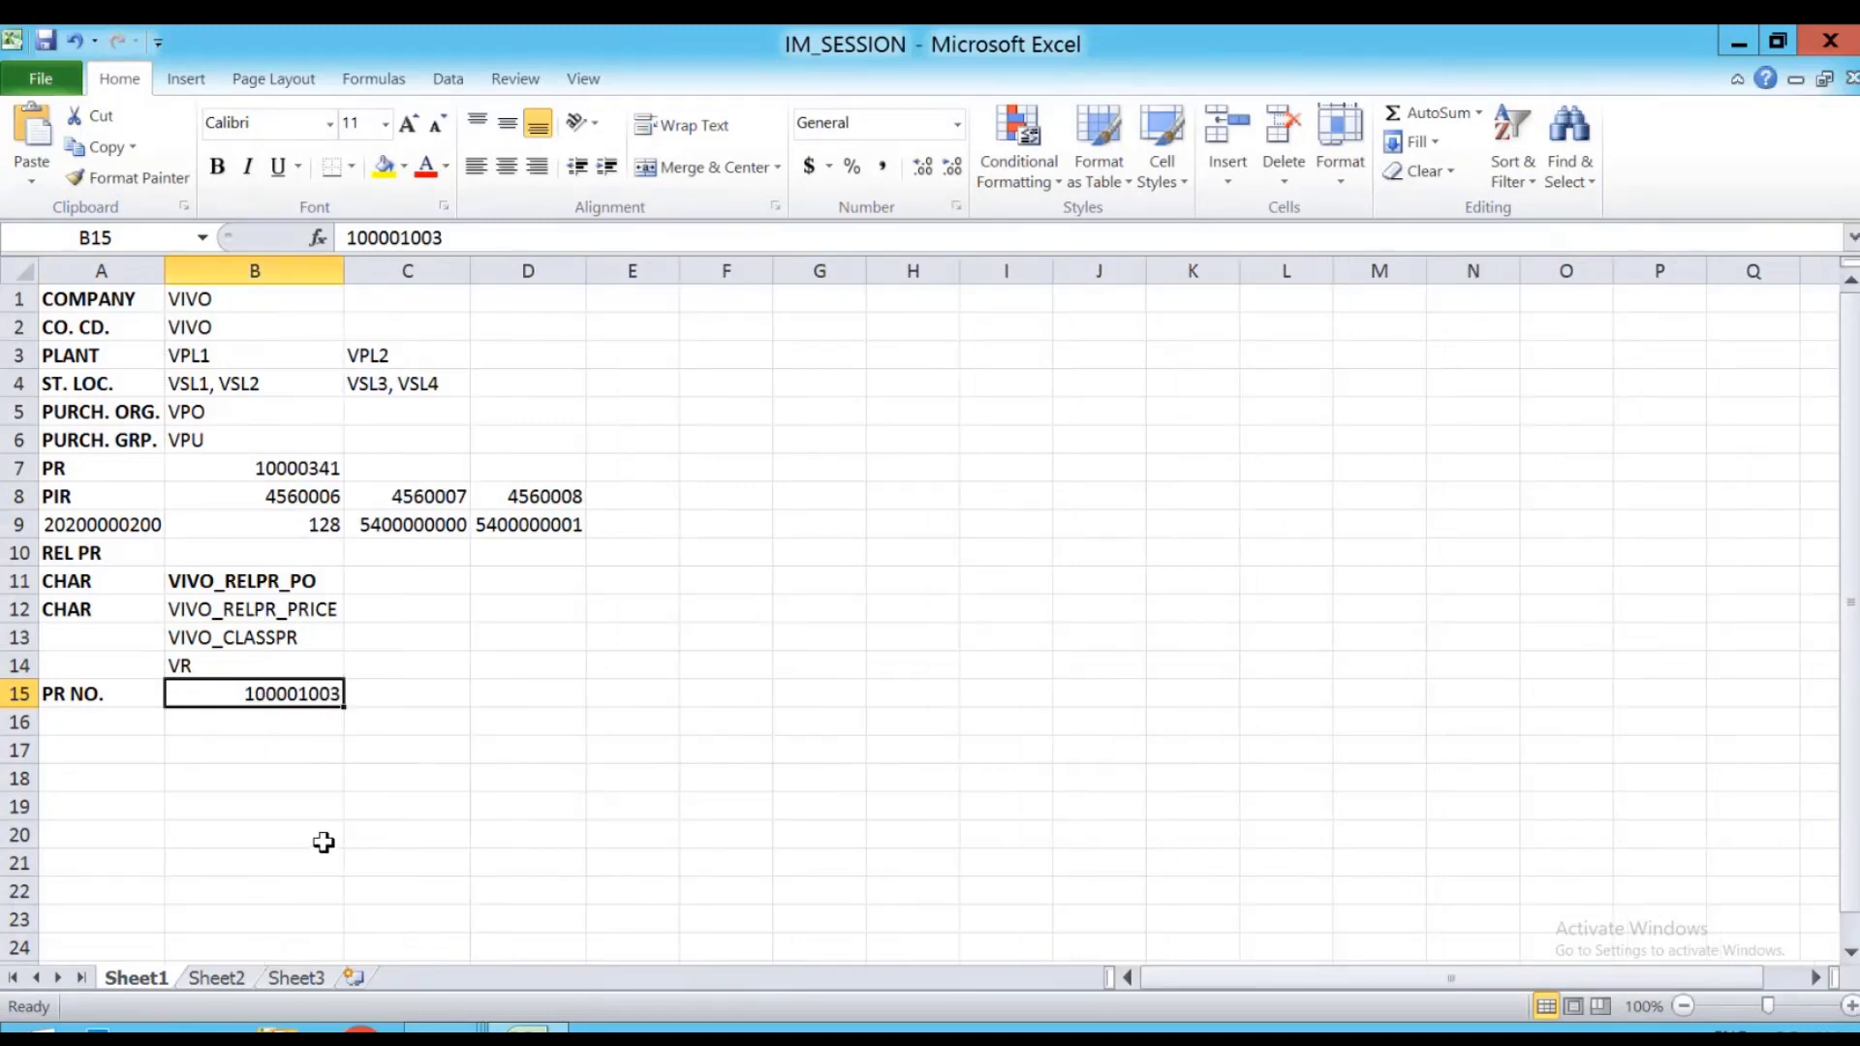
Look up the change-requisition transaction code on the PowerPoint slide, then return to SAP and open ME52N with /NME52N.
{"action": "key", "text": "alt+Tab"}
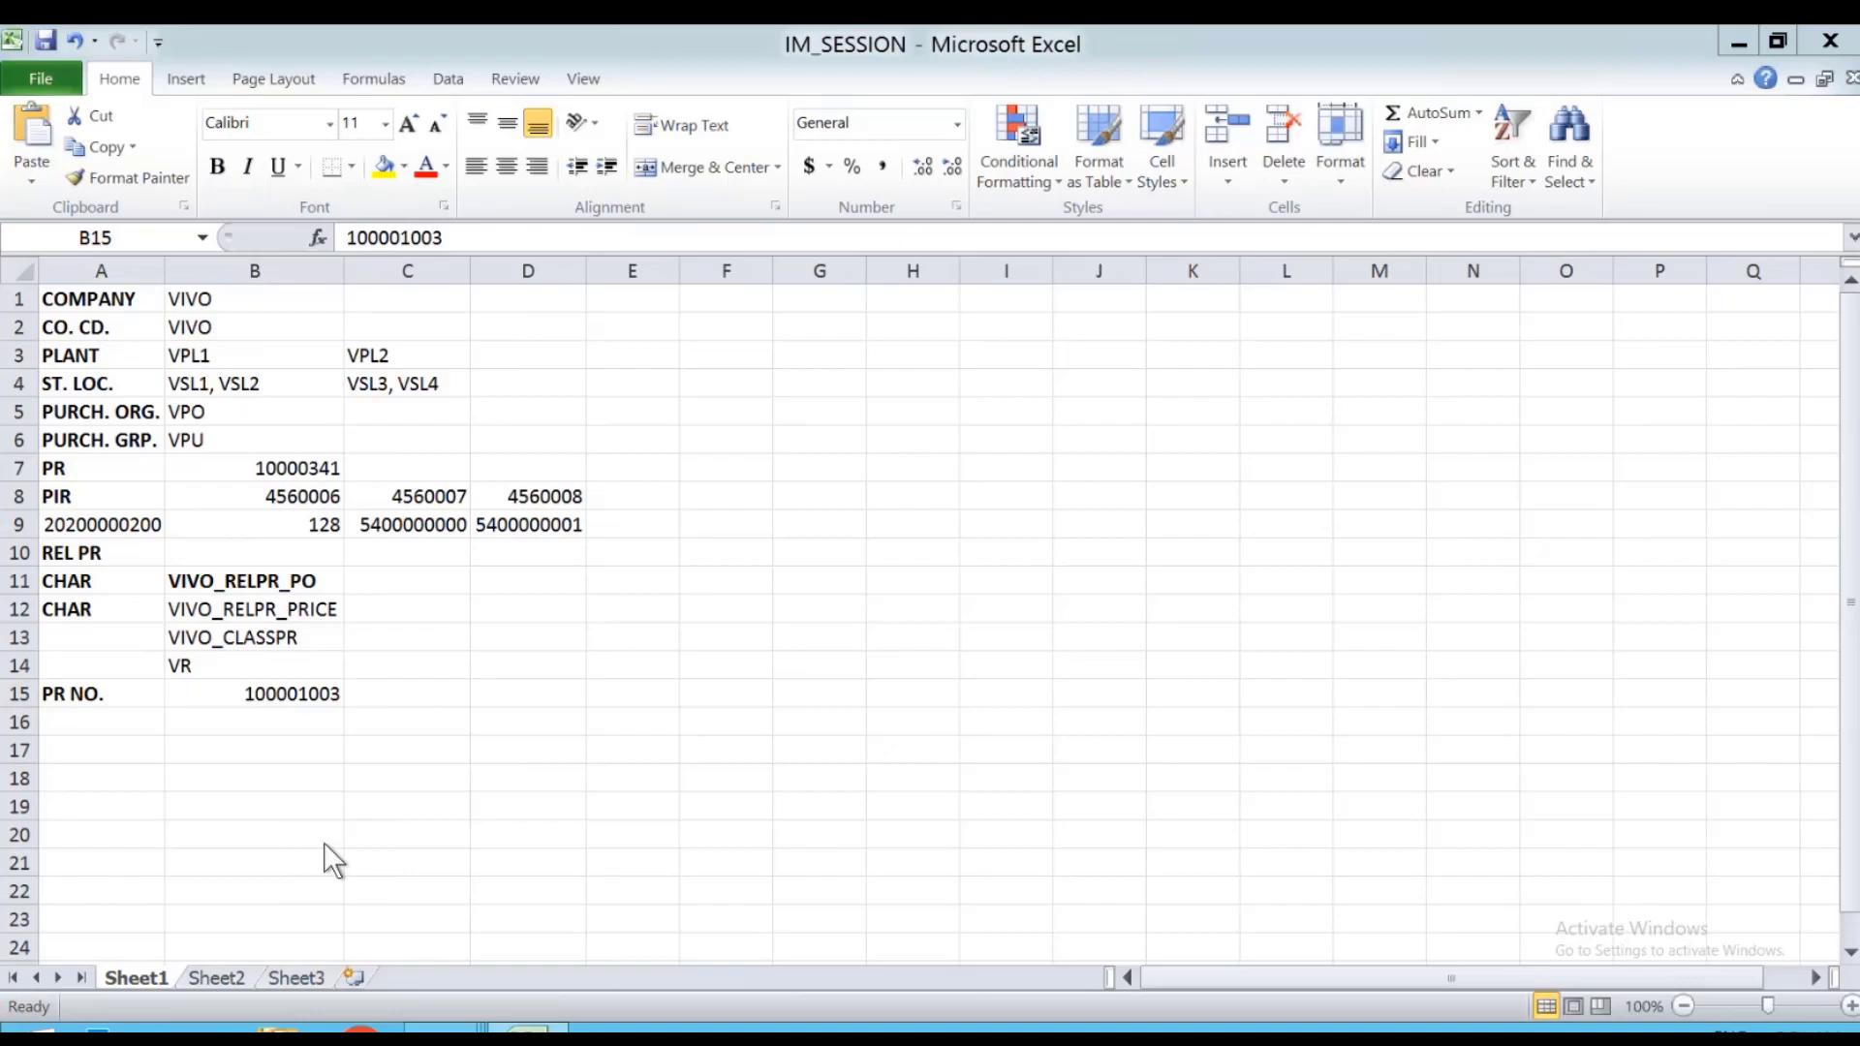
{"action": "left_click", "coordinate": [203, 113]}
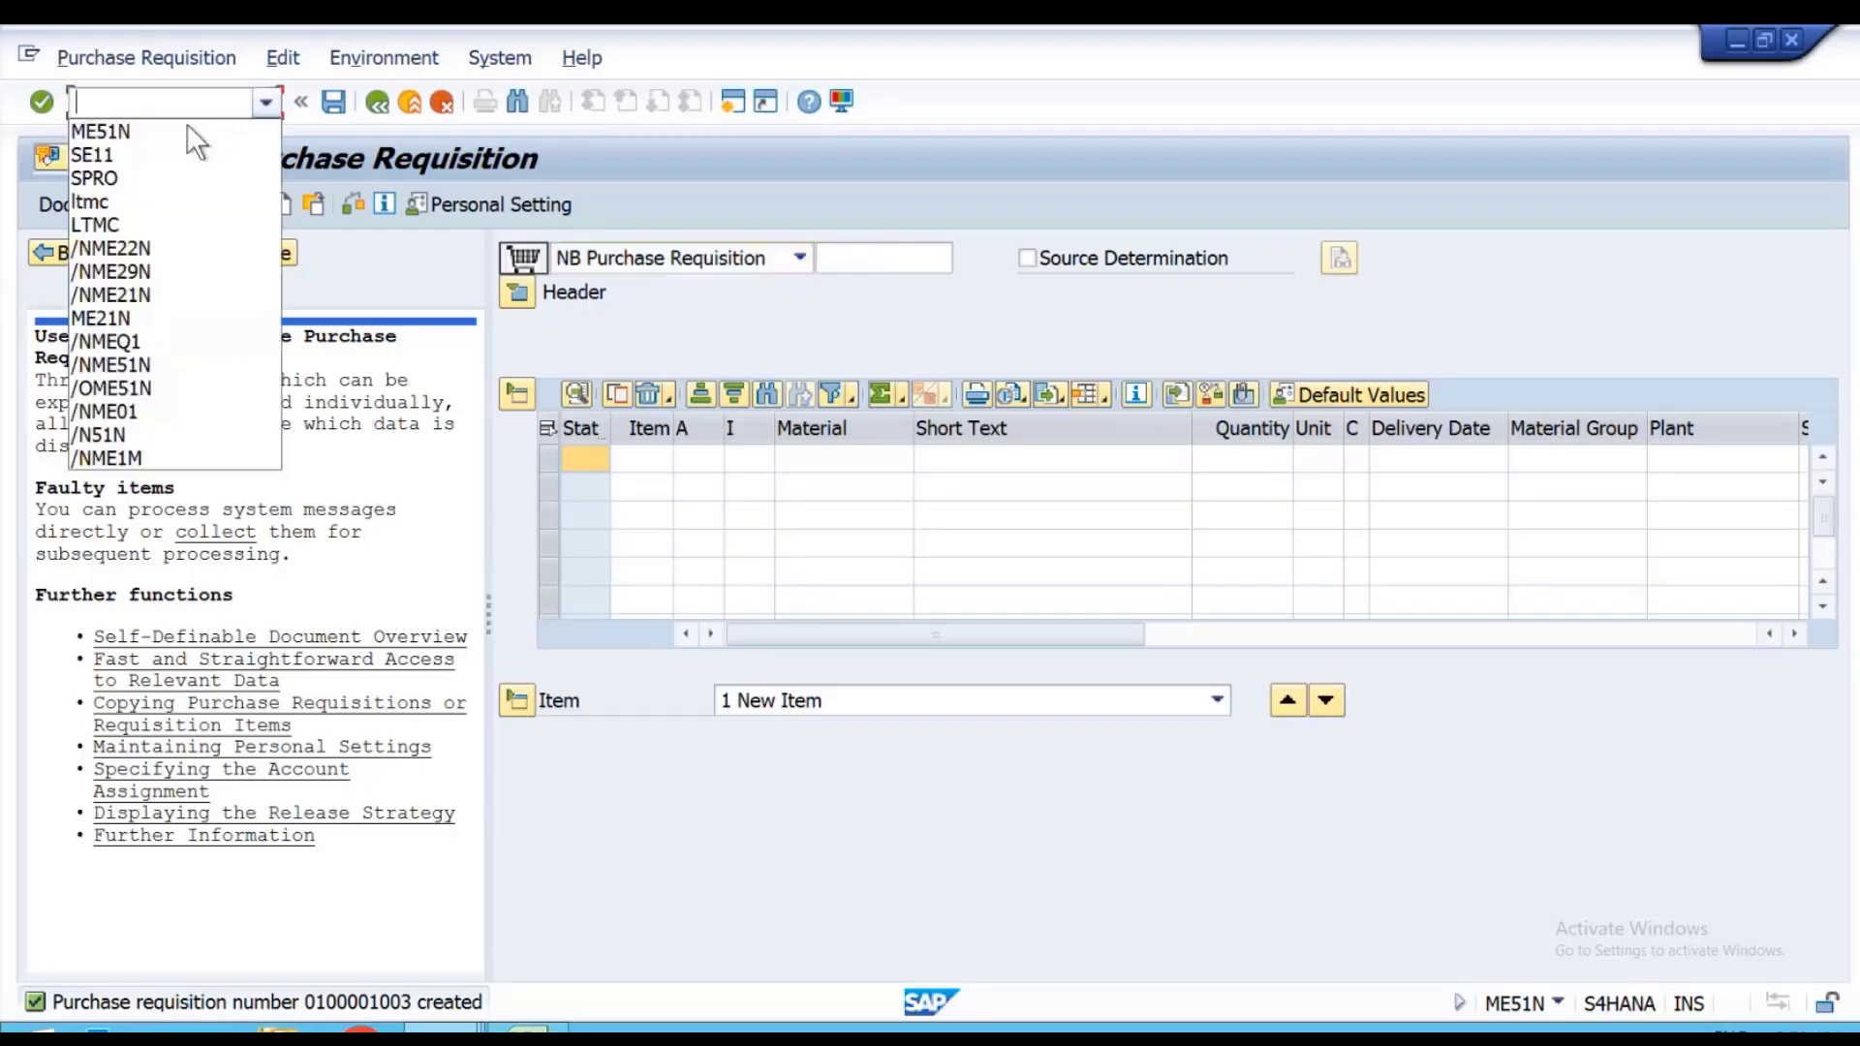
{"action": "key", "text": "super+Tab"}
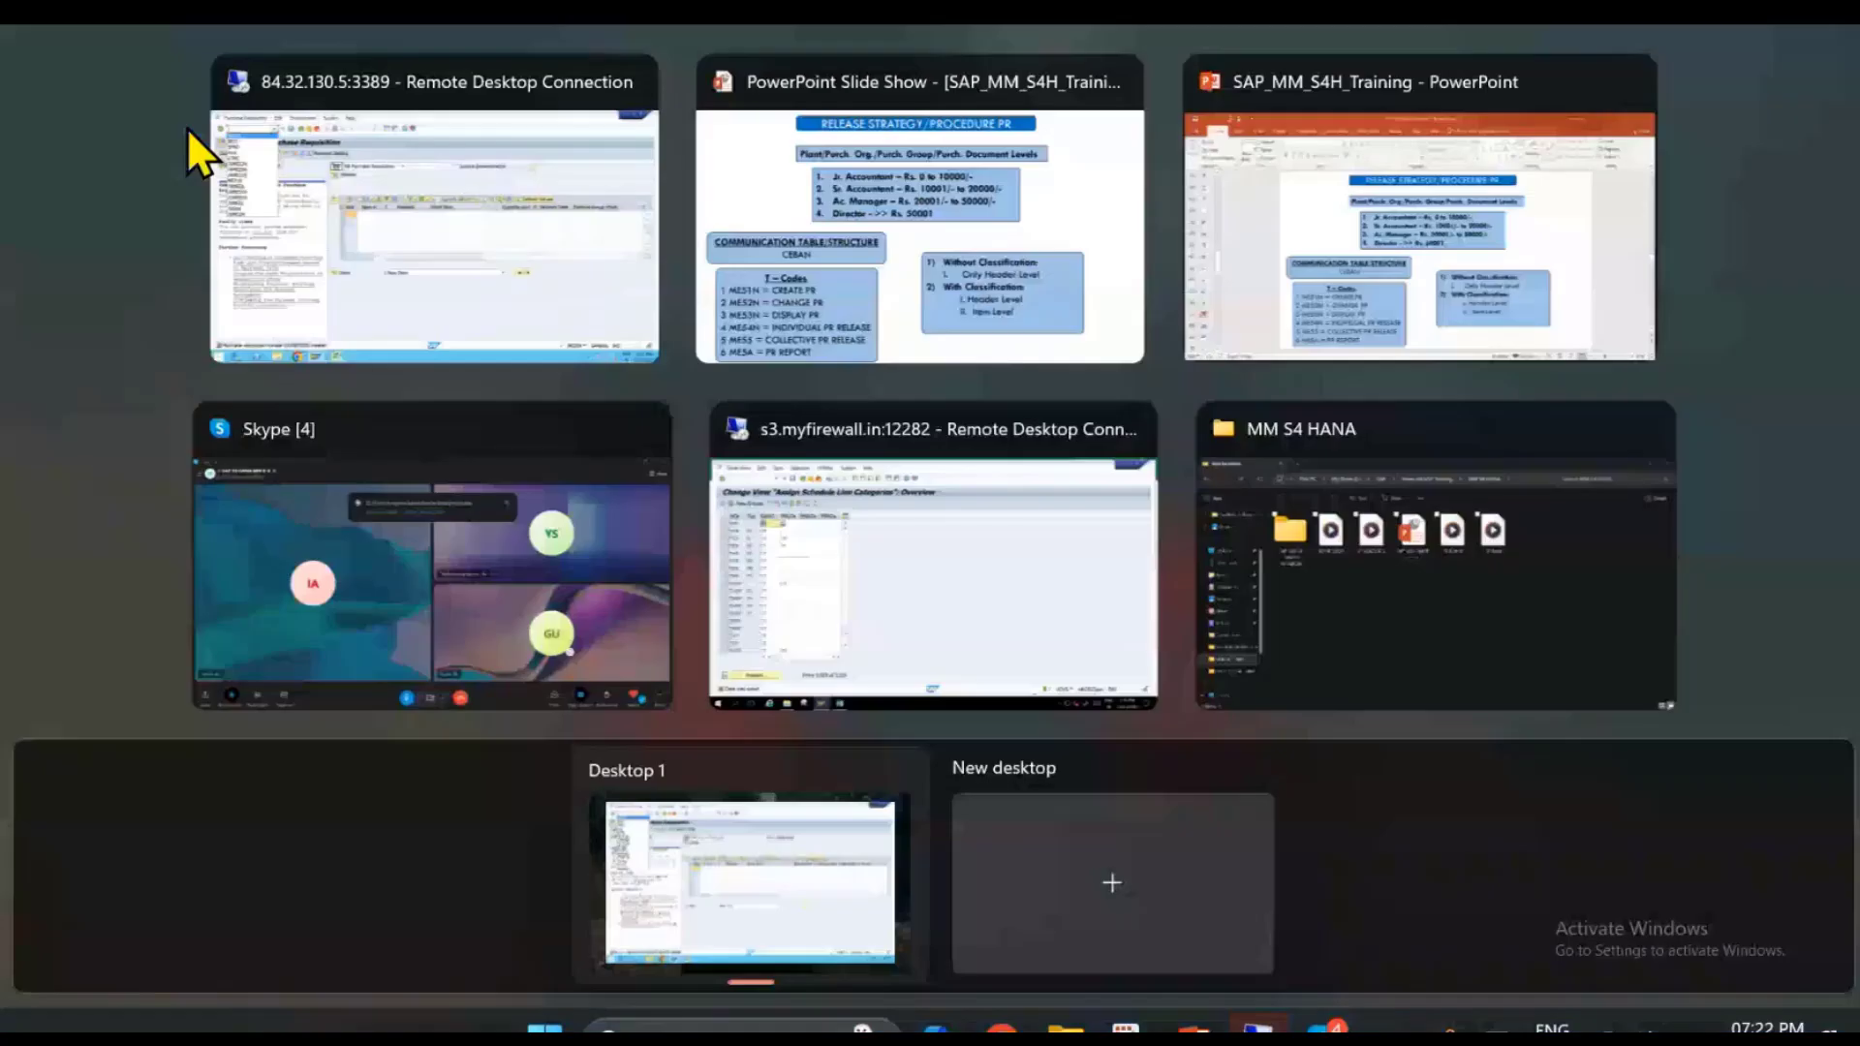
{"action": "left_click", "coordinate": [782, 240]}
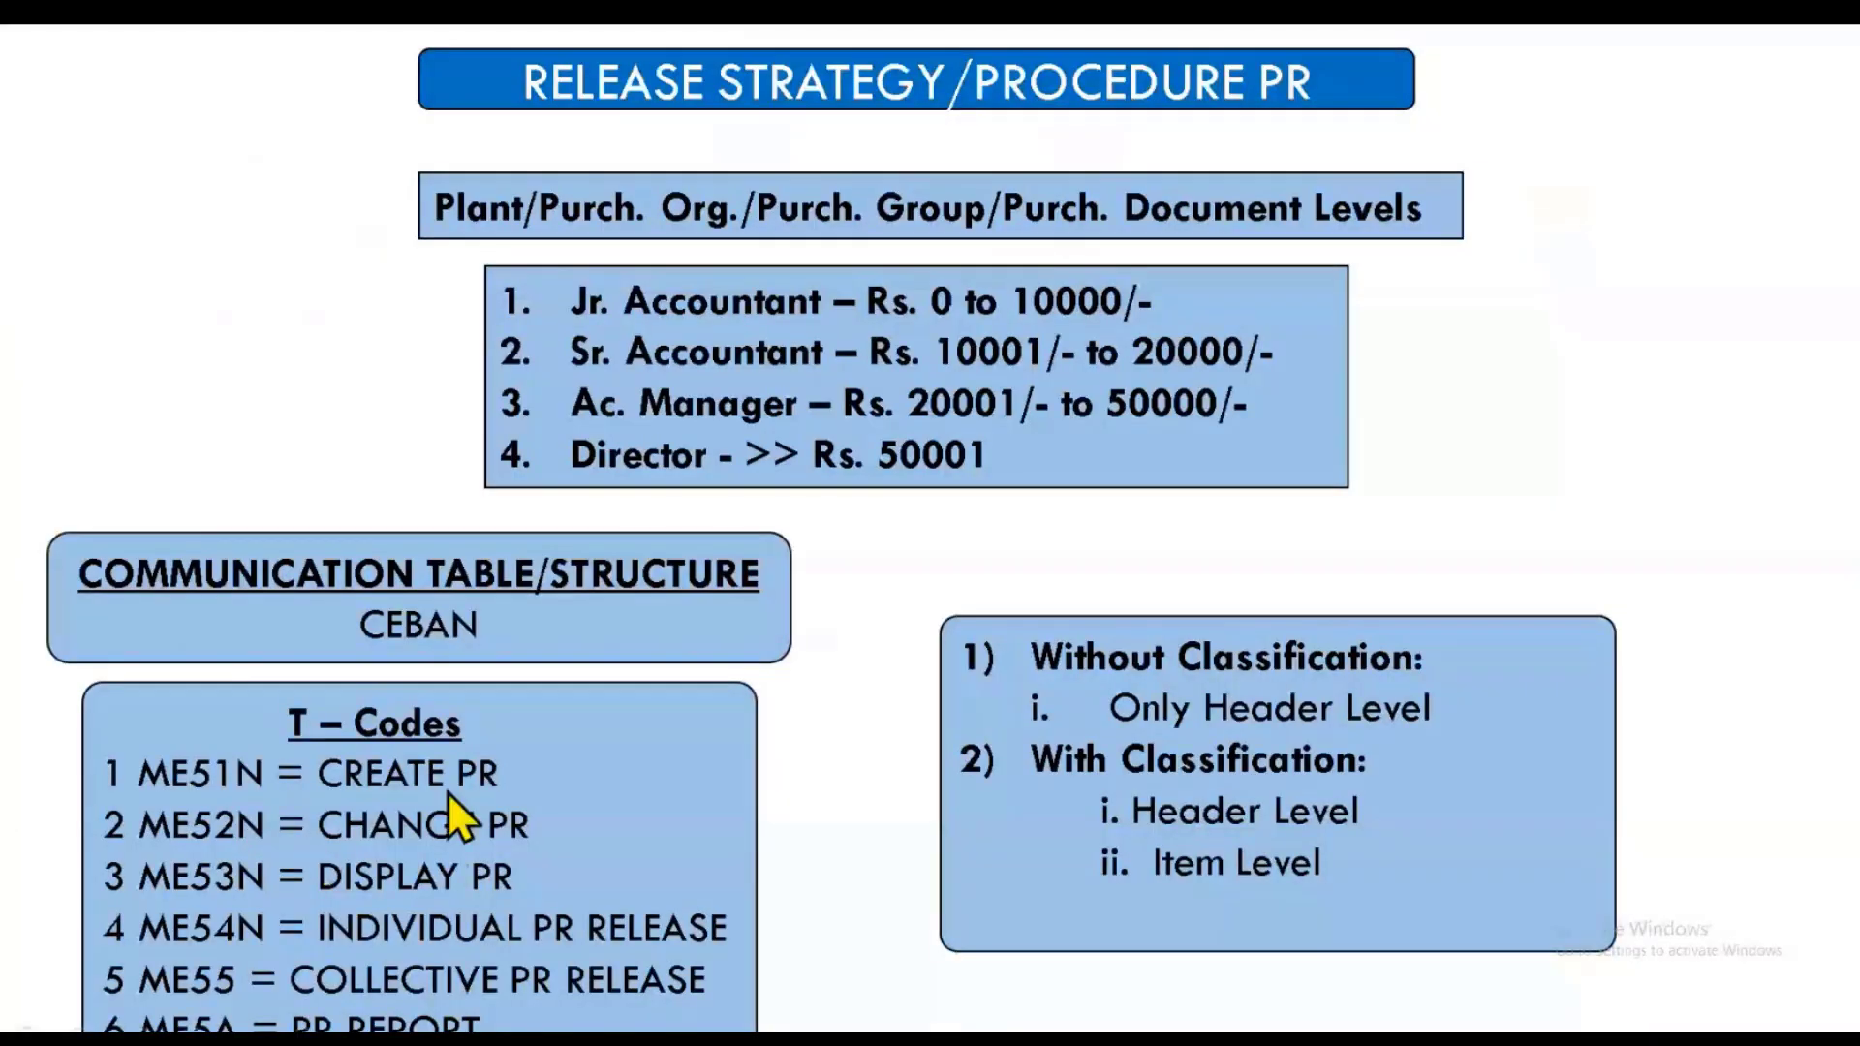
{"action": "key", "text": "alt+Tab"}
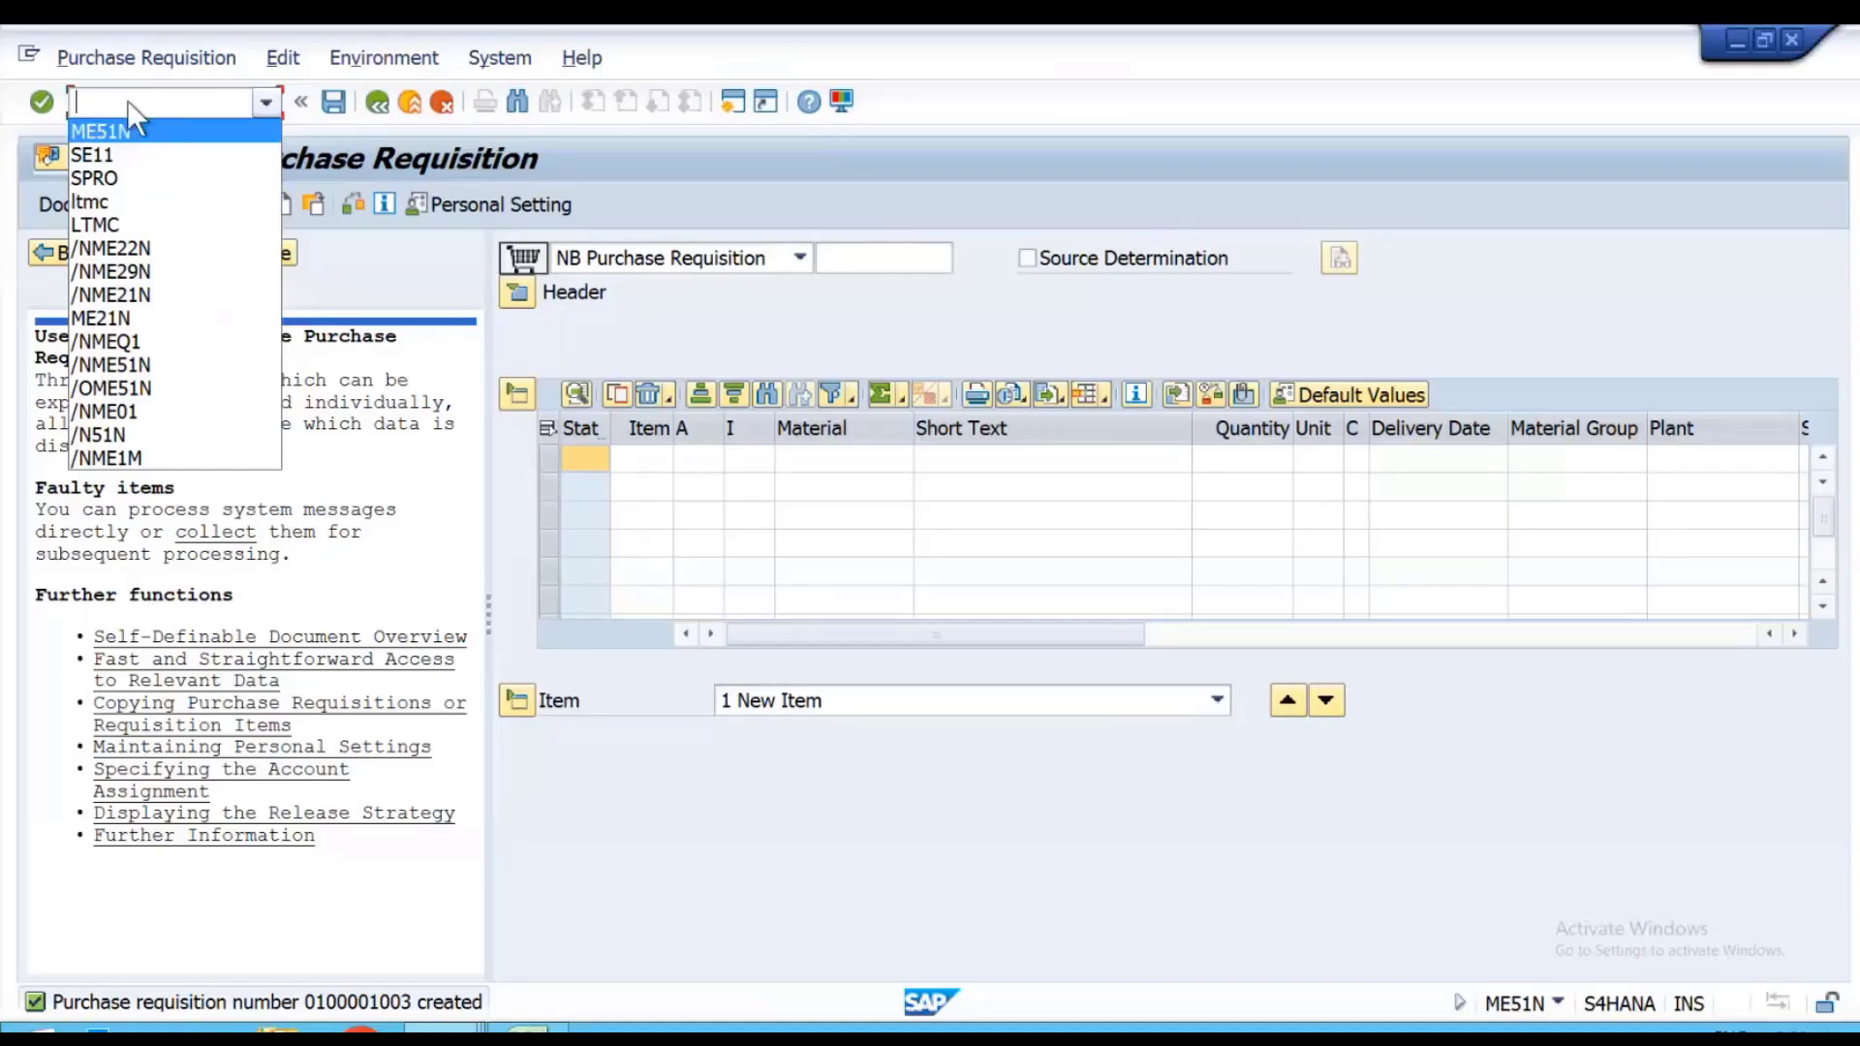
{"action": "left_click", "coordinate": [126, 101]}
{"action": "type", "text": "/NME"}
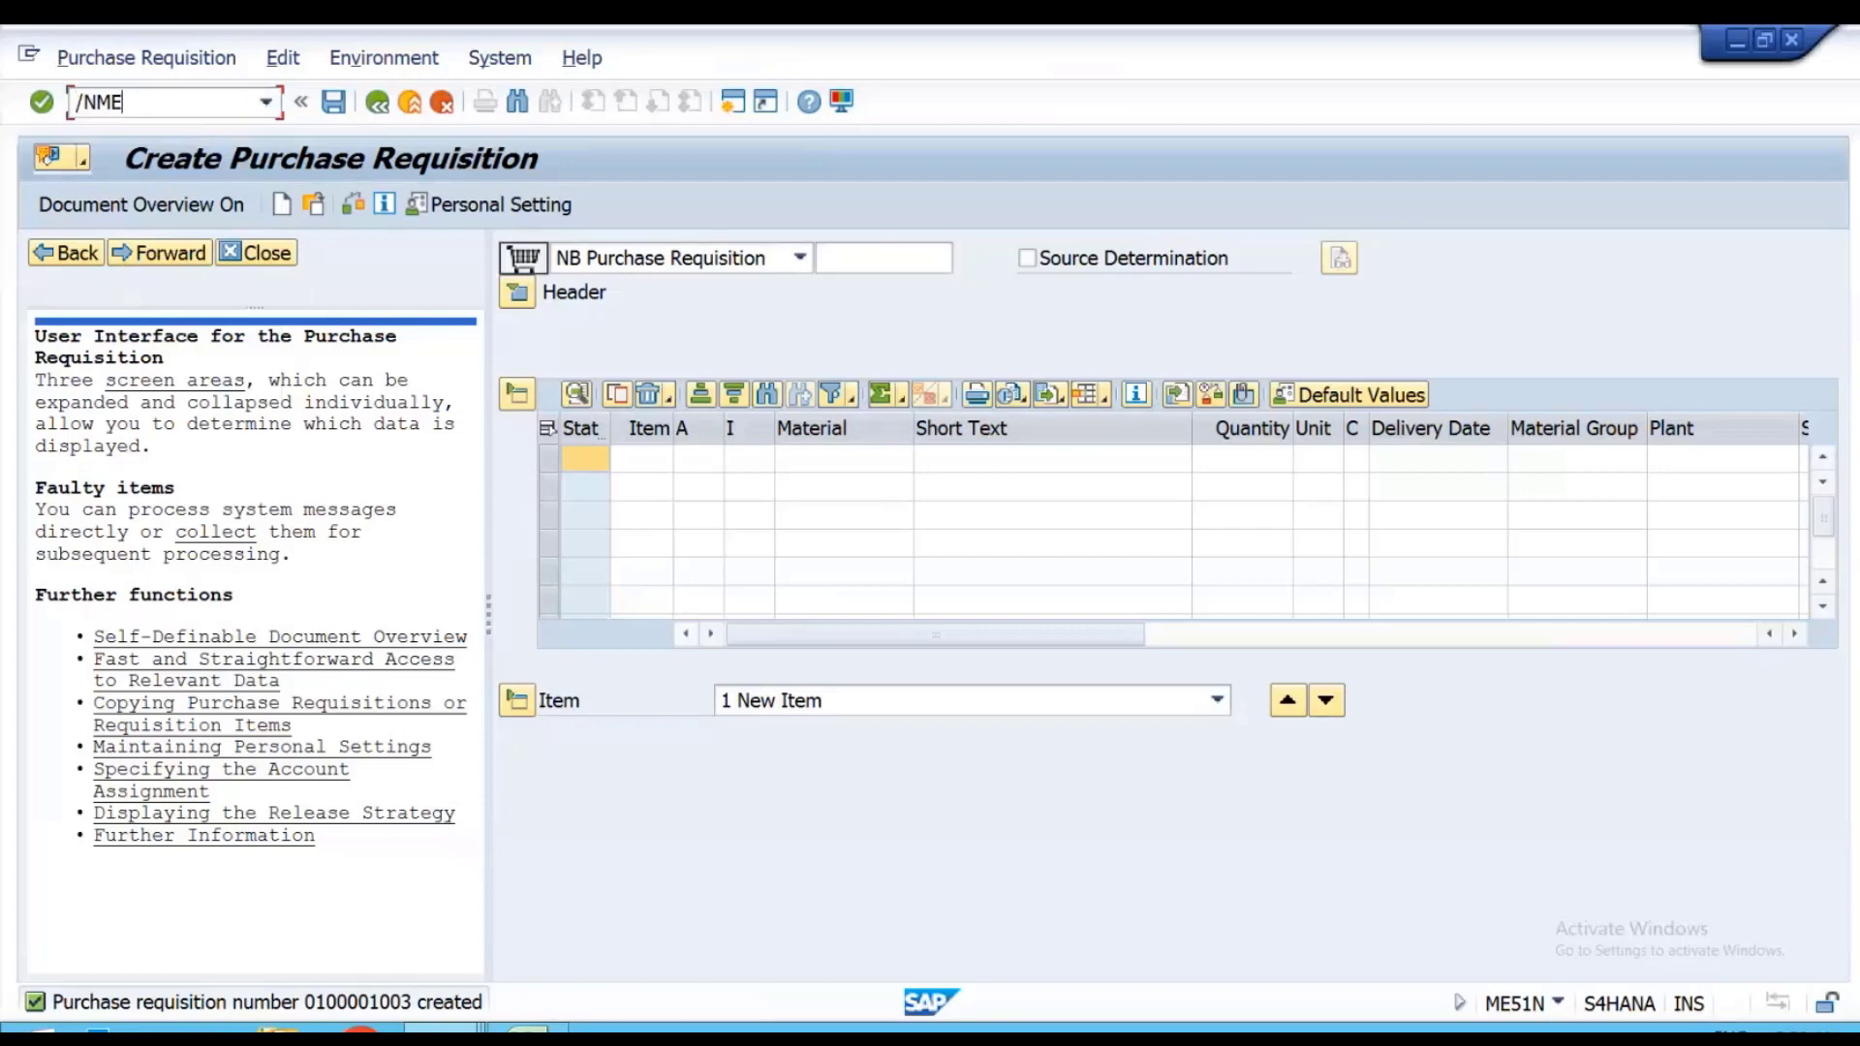
{"action": "type", "text": "51N"}
{"action": "key", "text": "Return"}
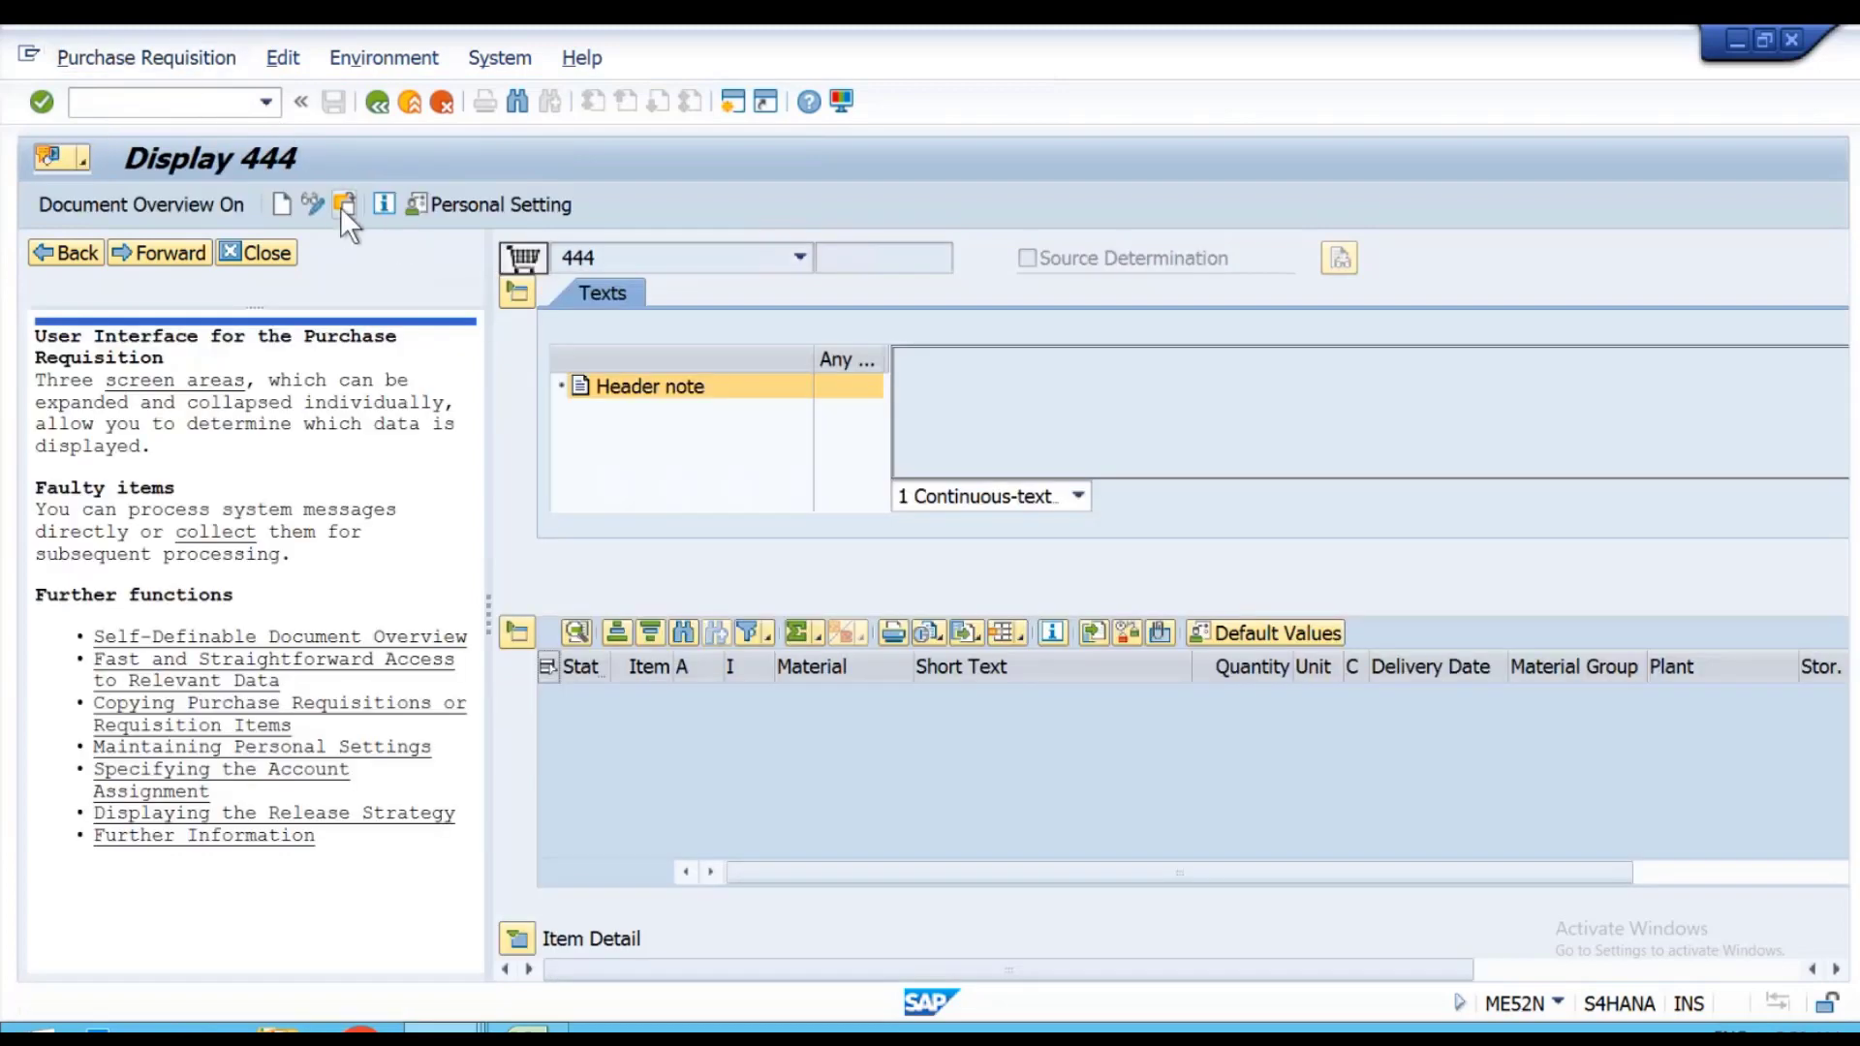
Load the newly created purchase requisition using its copied document number.
{"action": "left_click", "coordinate": [342, 204]}
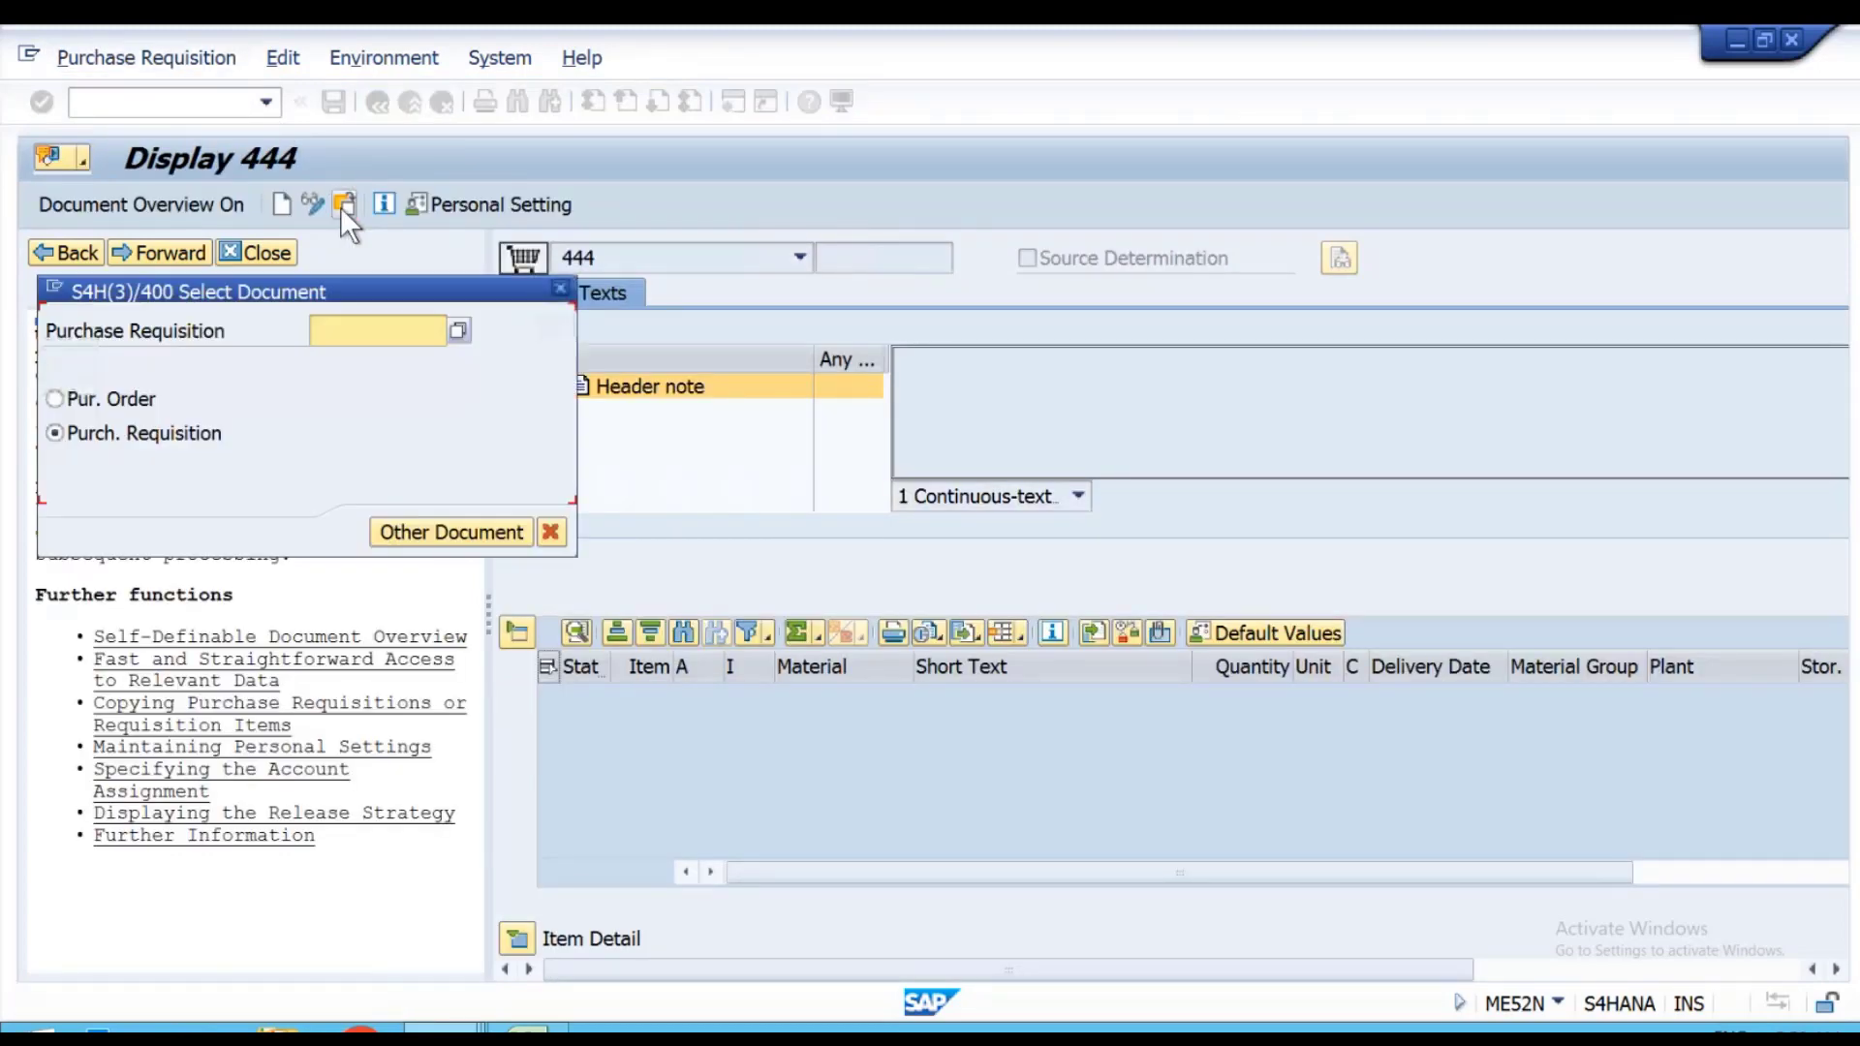
{"action": "left_click", "coordinate": [327, 331]}
{"action": "key", "text": "ctrl+v"}
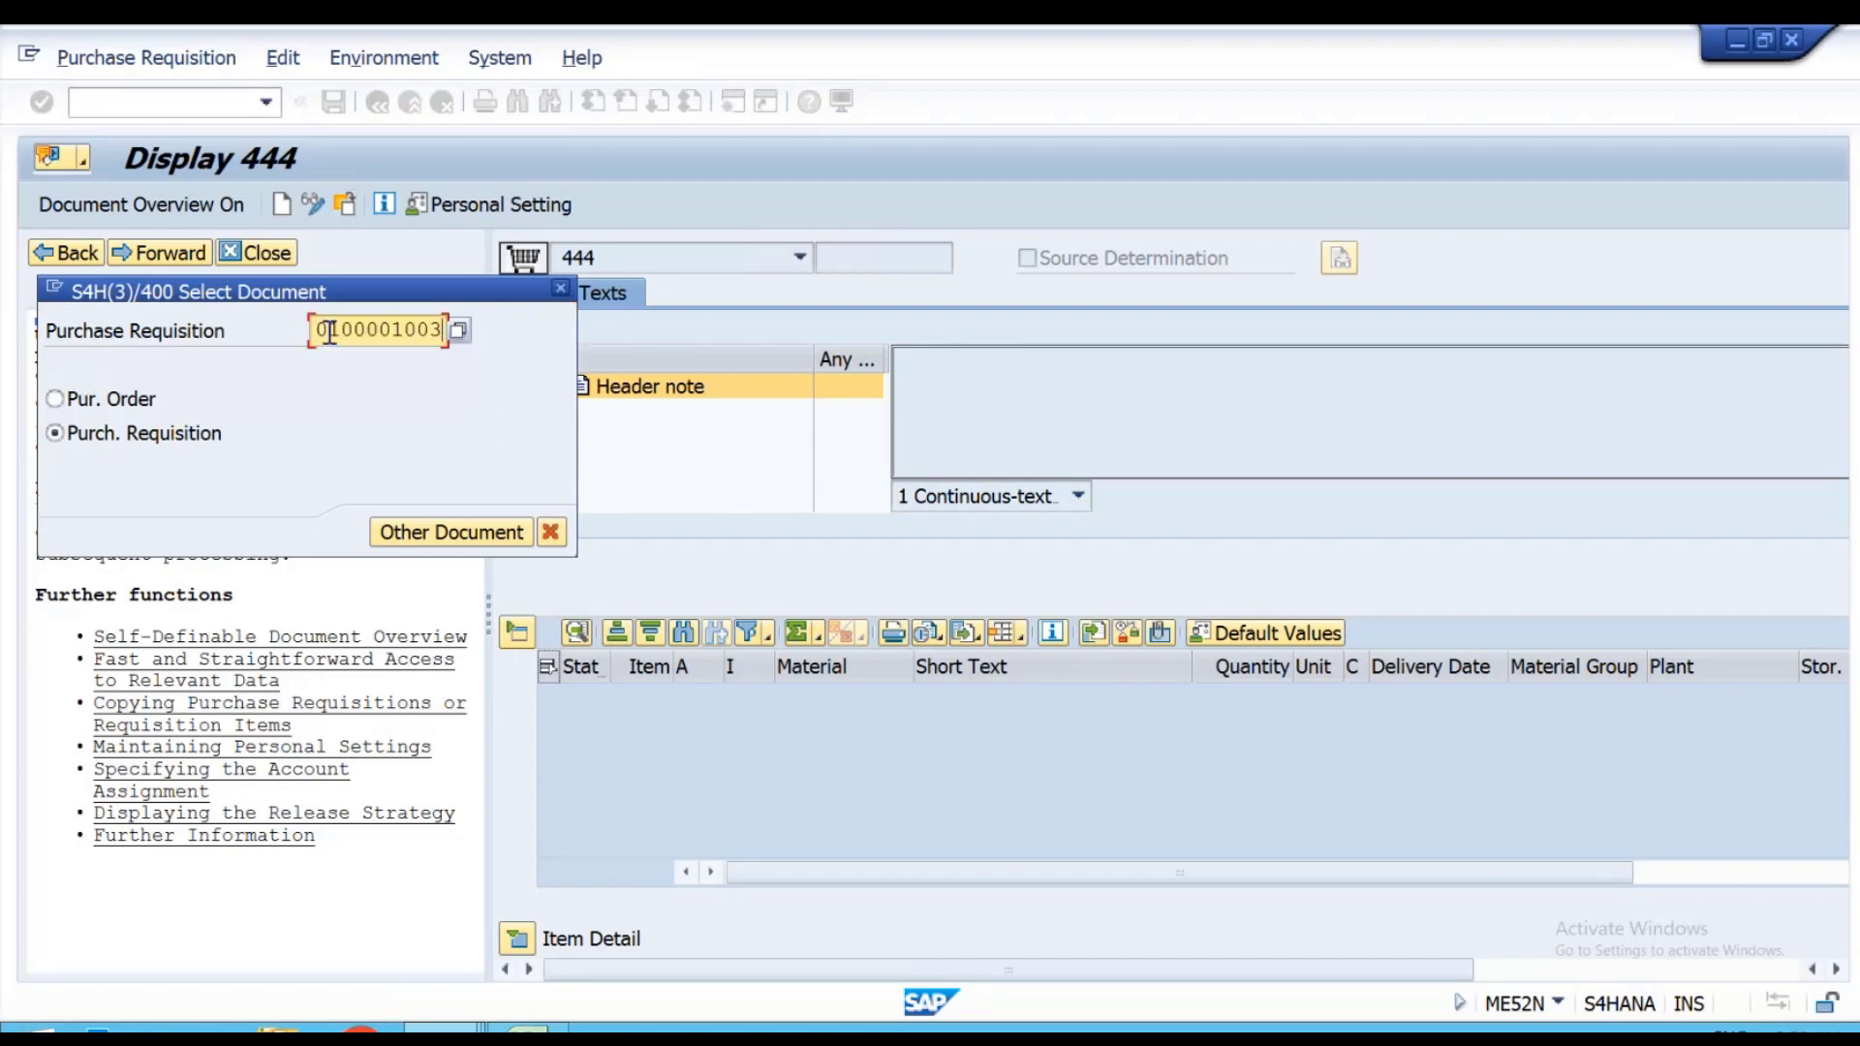
{"action": "key", "text": "Return"}
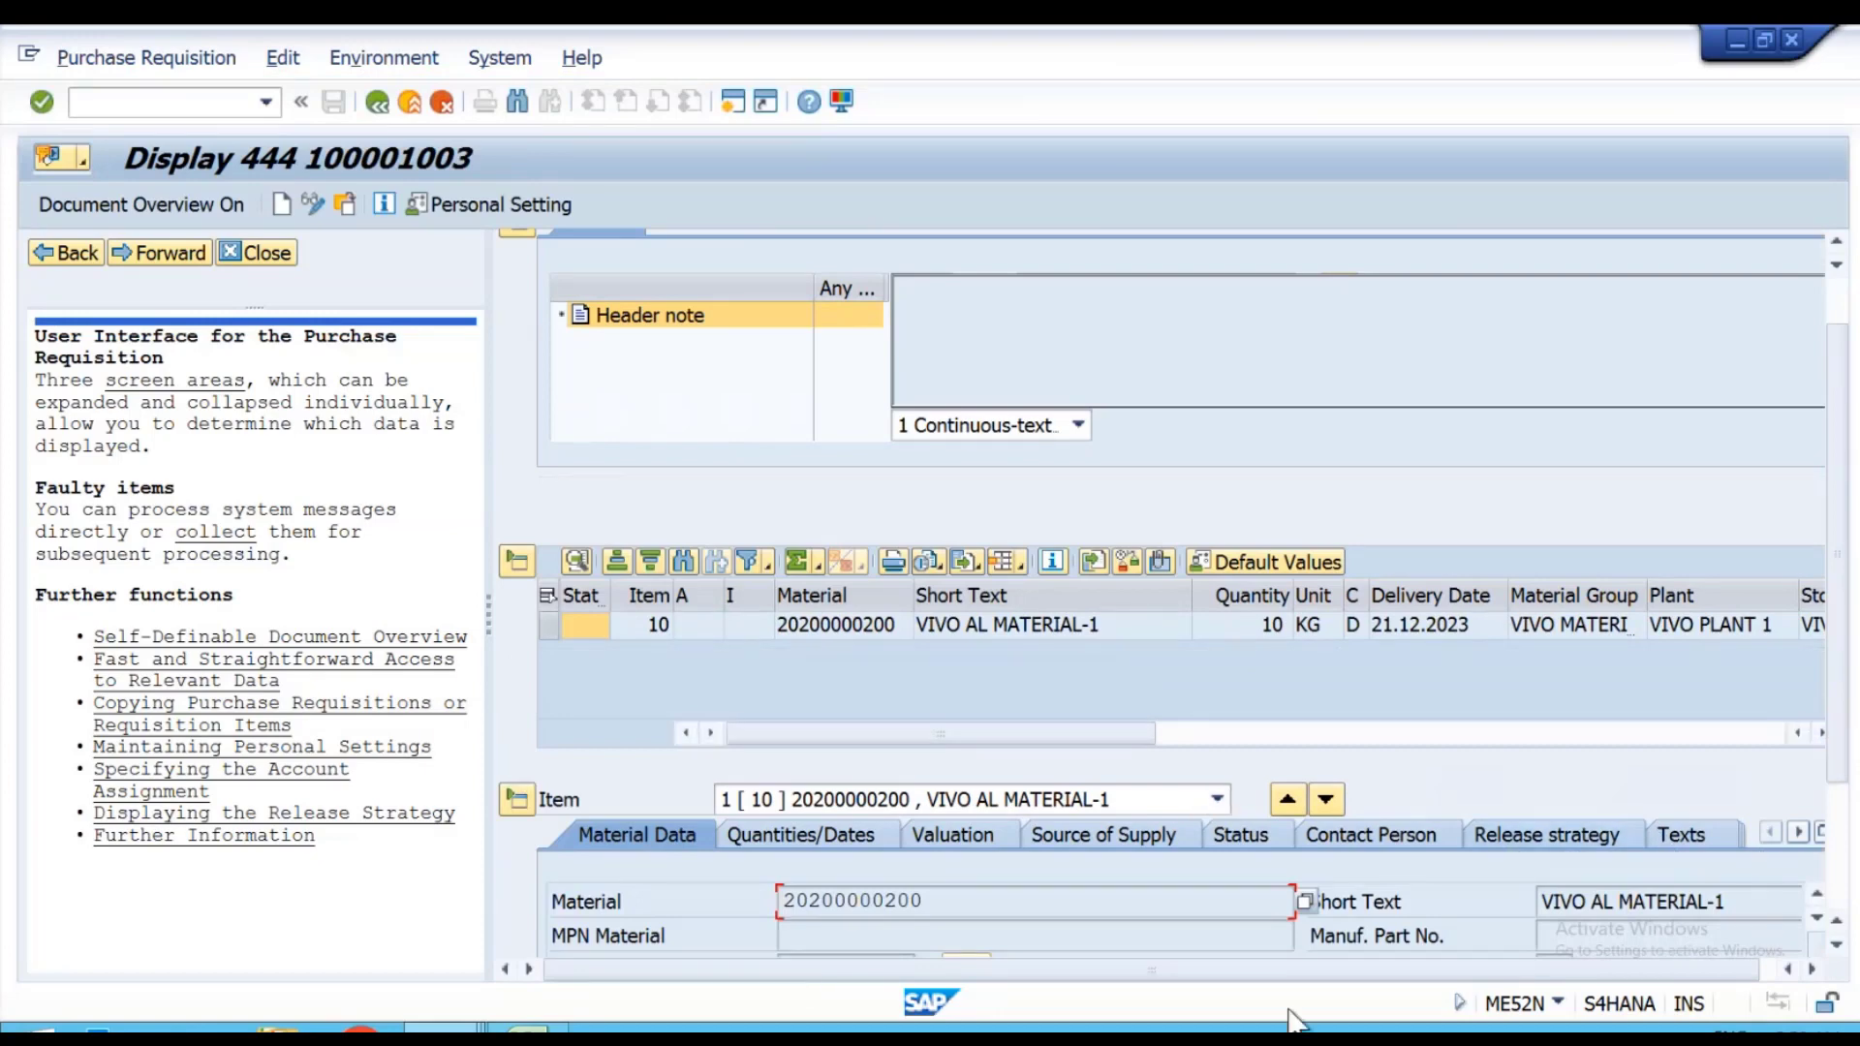
Examine the item's release strategy details and approver status, collapsing the requisition header.
{"action": "left_click", "coordinate": [1554, 833]}
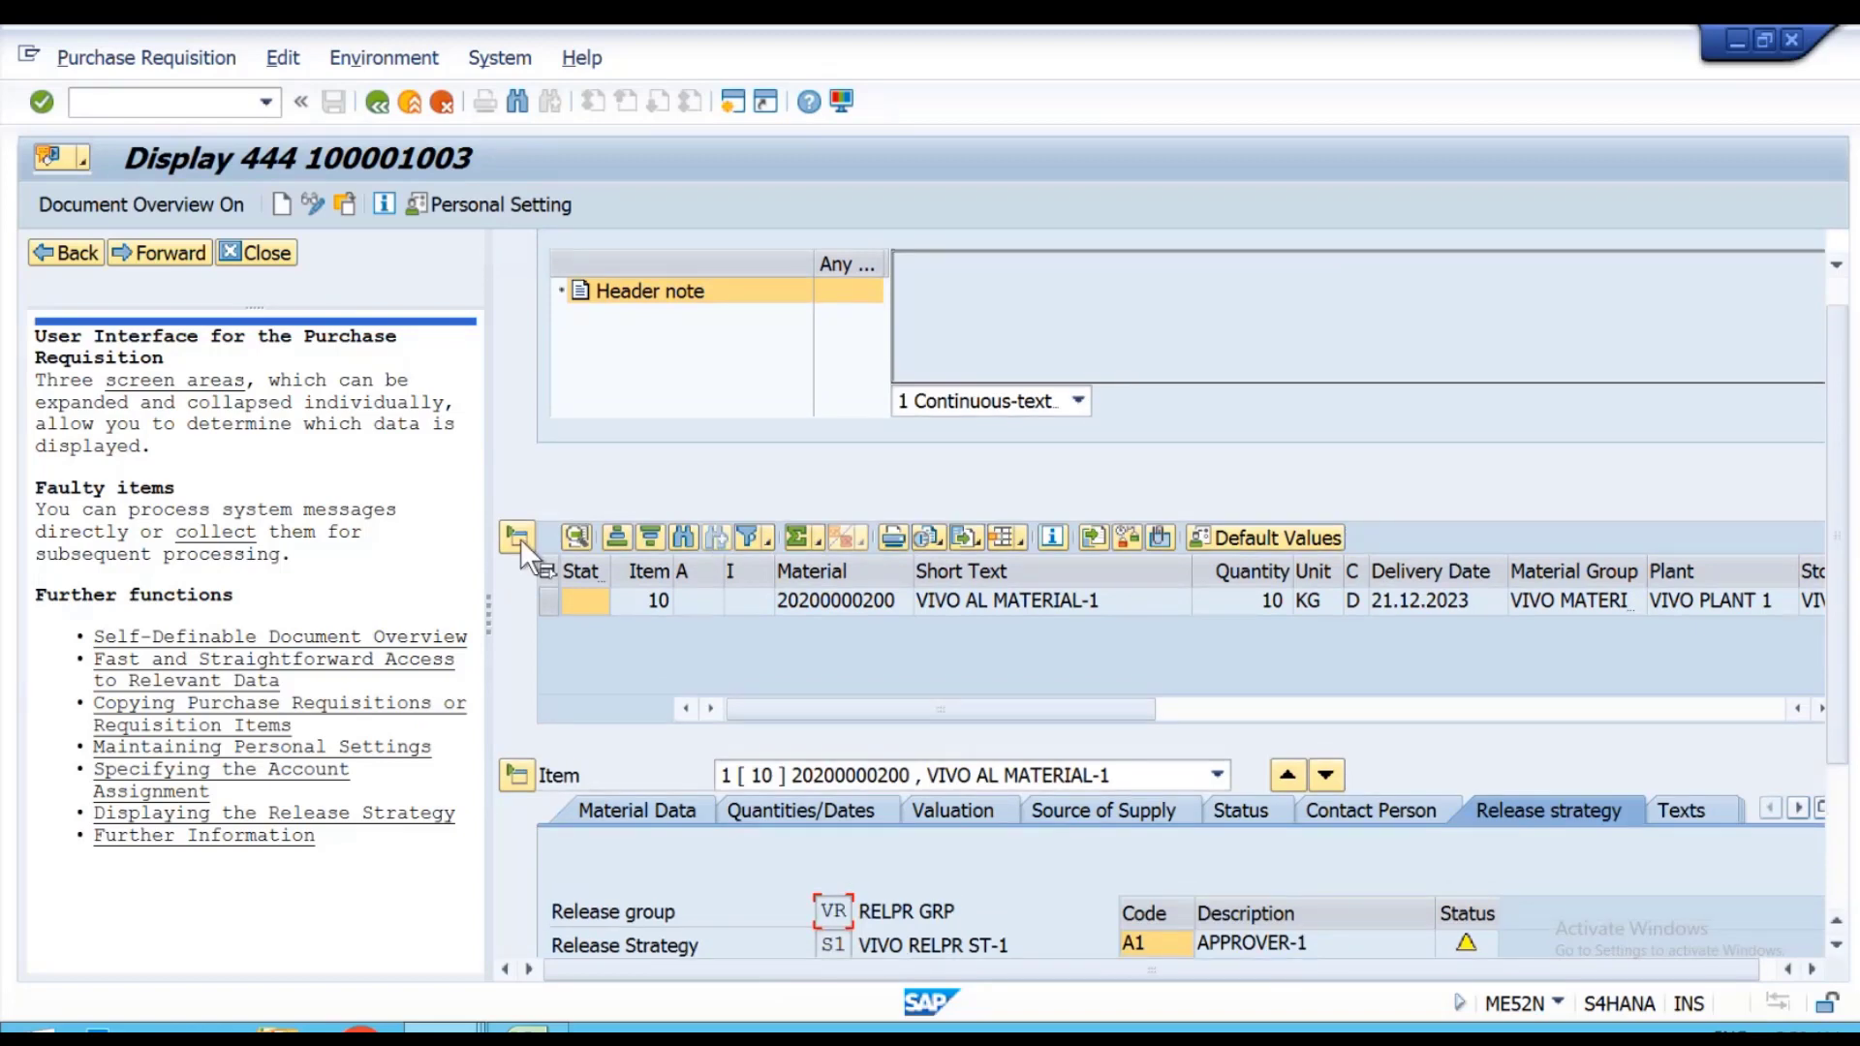
{"action": "scroll", "coordinate": [527, 310], "scroll_direction": "up", "scroll_amount": 1}
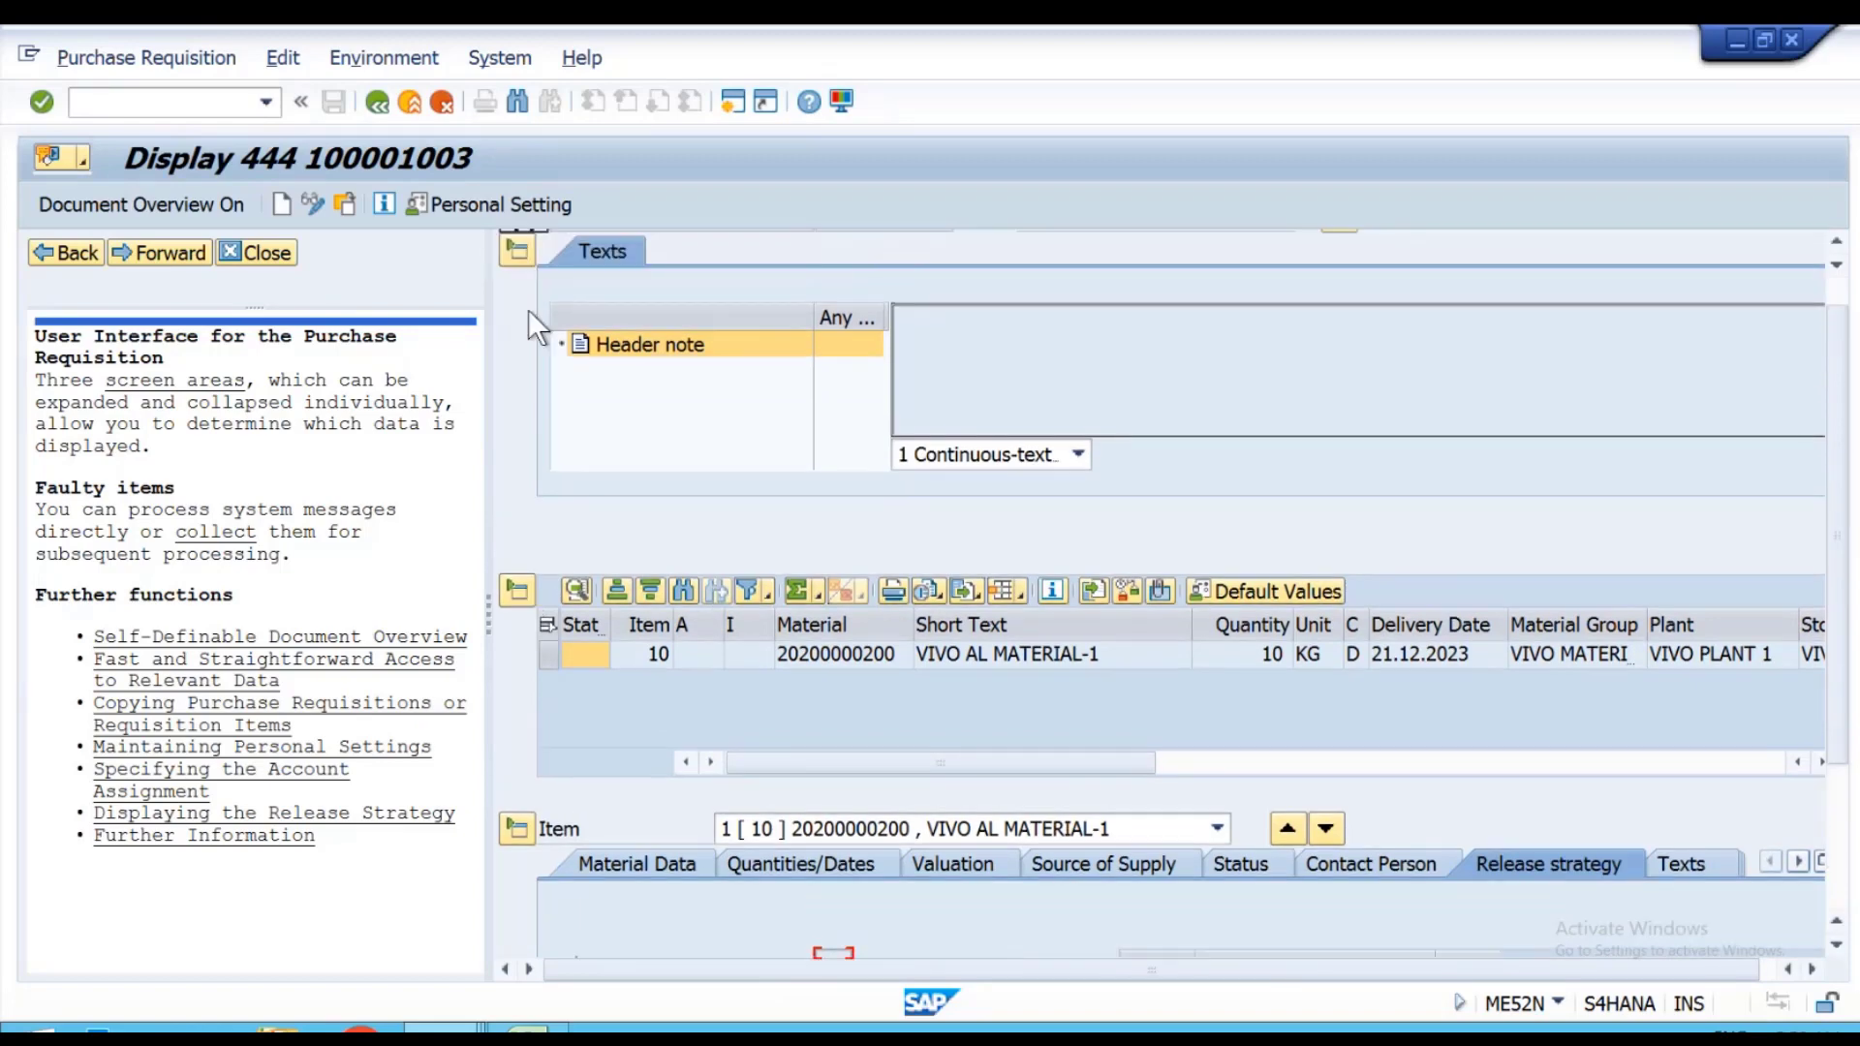
{"action": "left_click", "coordinate": [516, 251]}
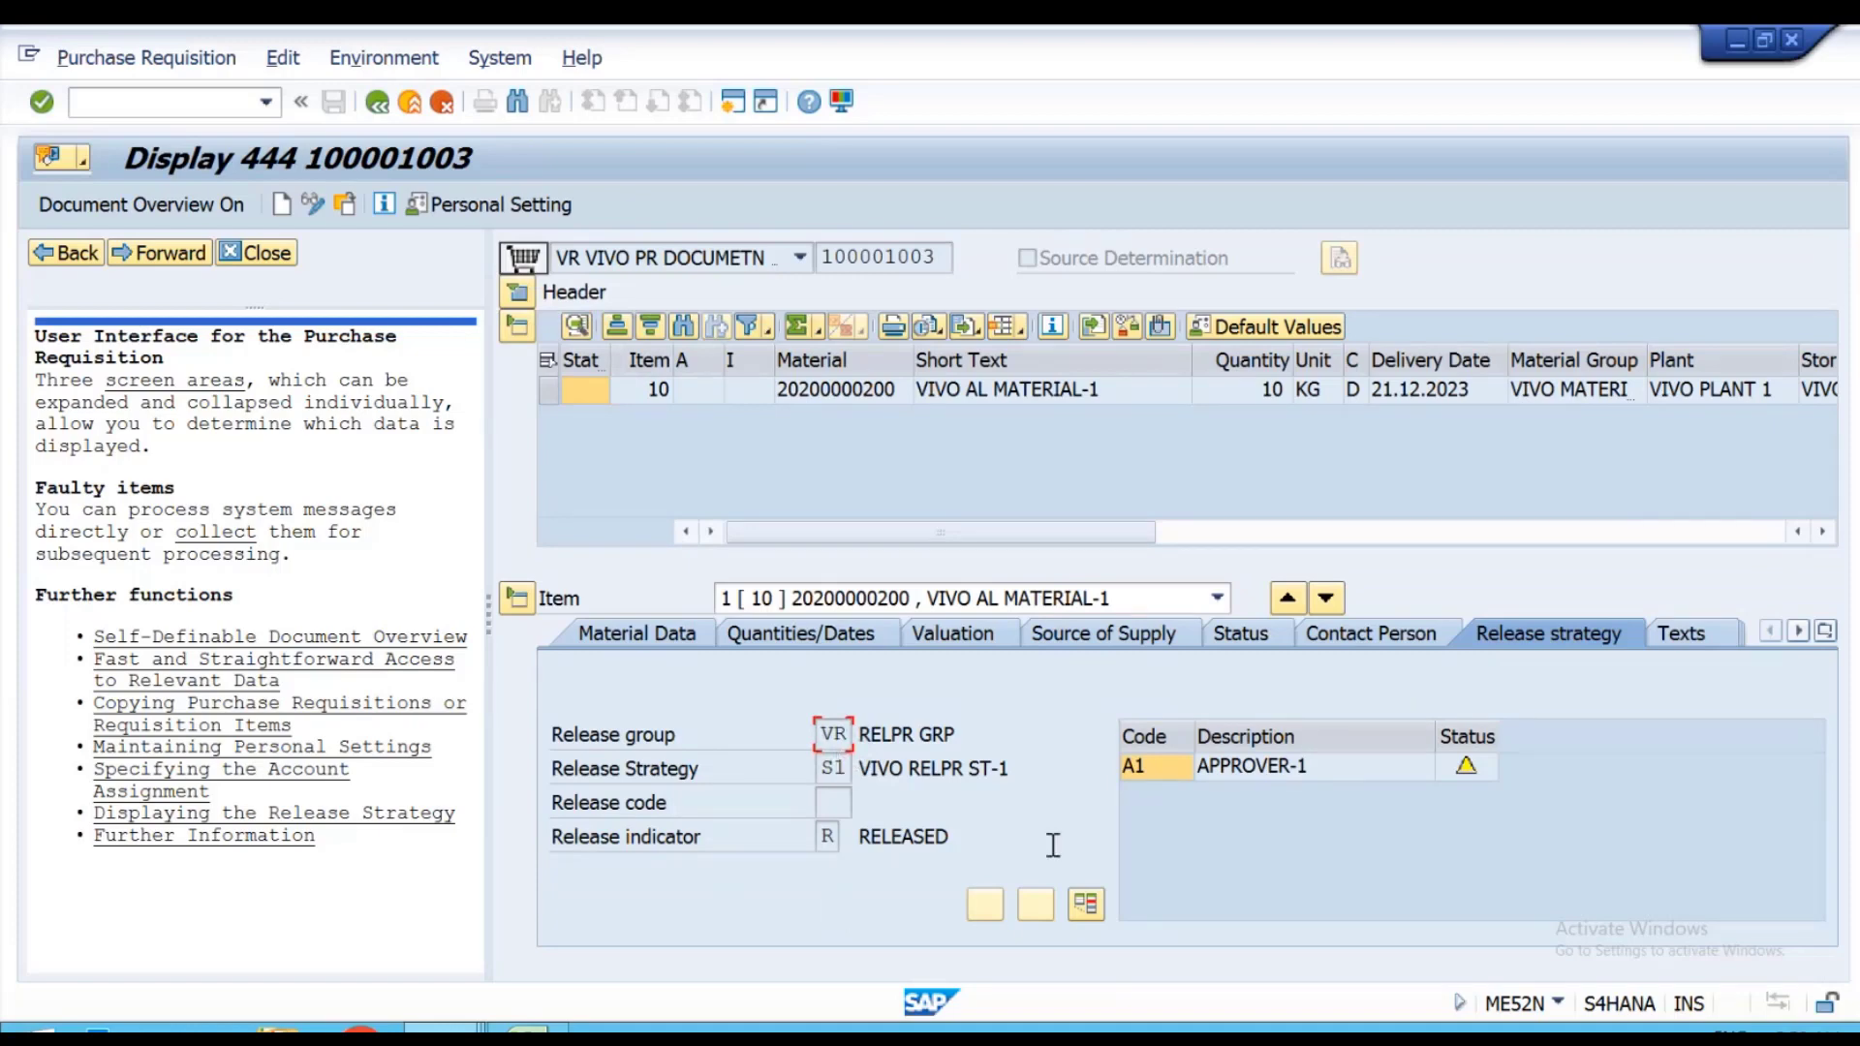
{"action": "mouse_move", "coordinate": [1464, 770]}
Switch to the SPRO session and open the details of release strategy S1 for release group VR.
{"action": "key", "text": "alt+Tab"}
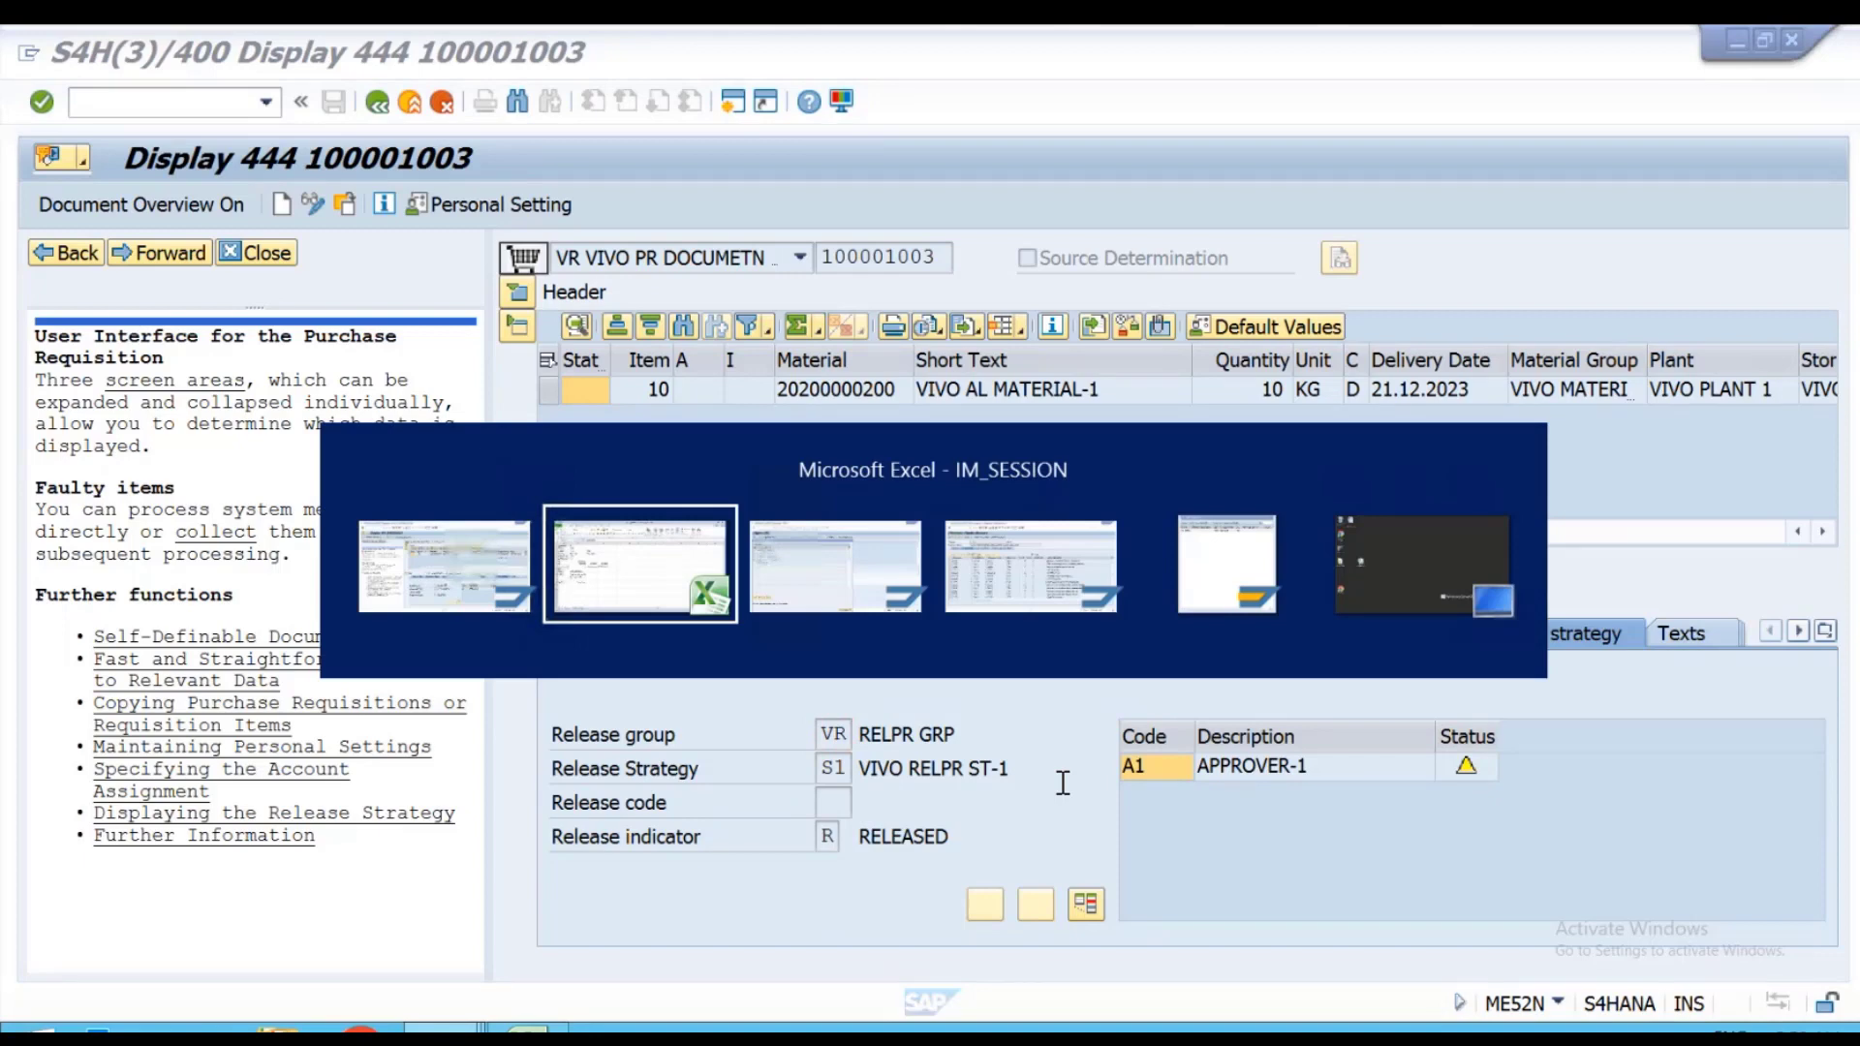
{"action": "key", "text": "alt+Tab"}
{"action": "key", "text": "alt+Tab"}
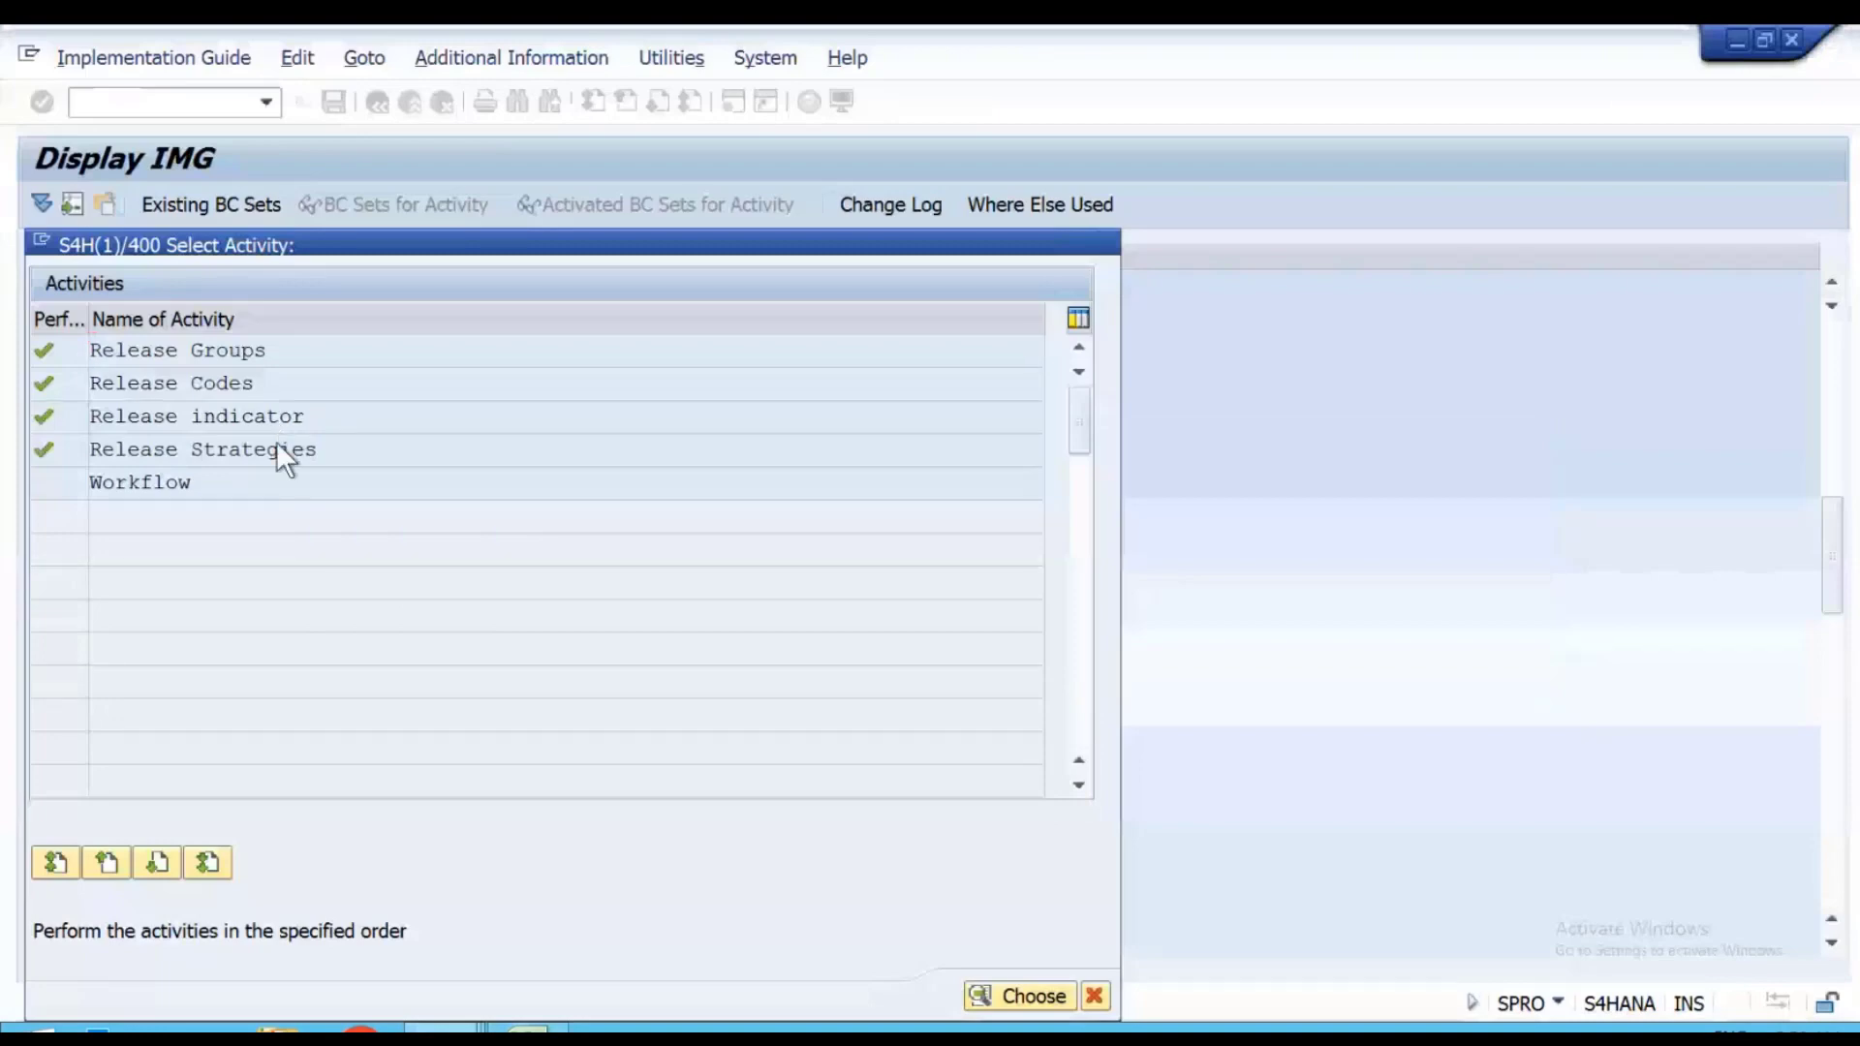
{"action": "double_click", "coordinate": [278, 448]}
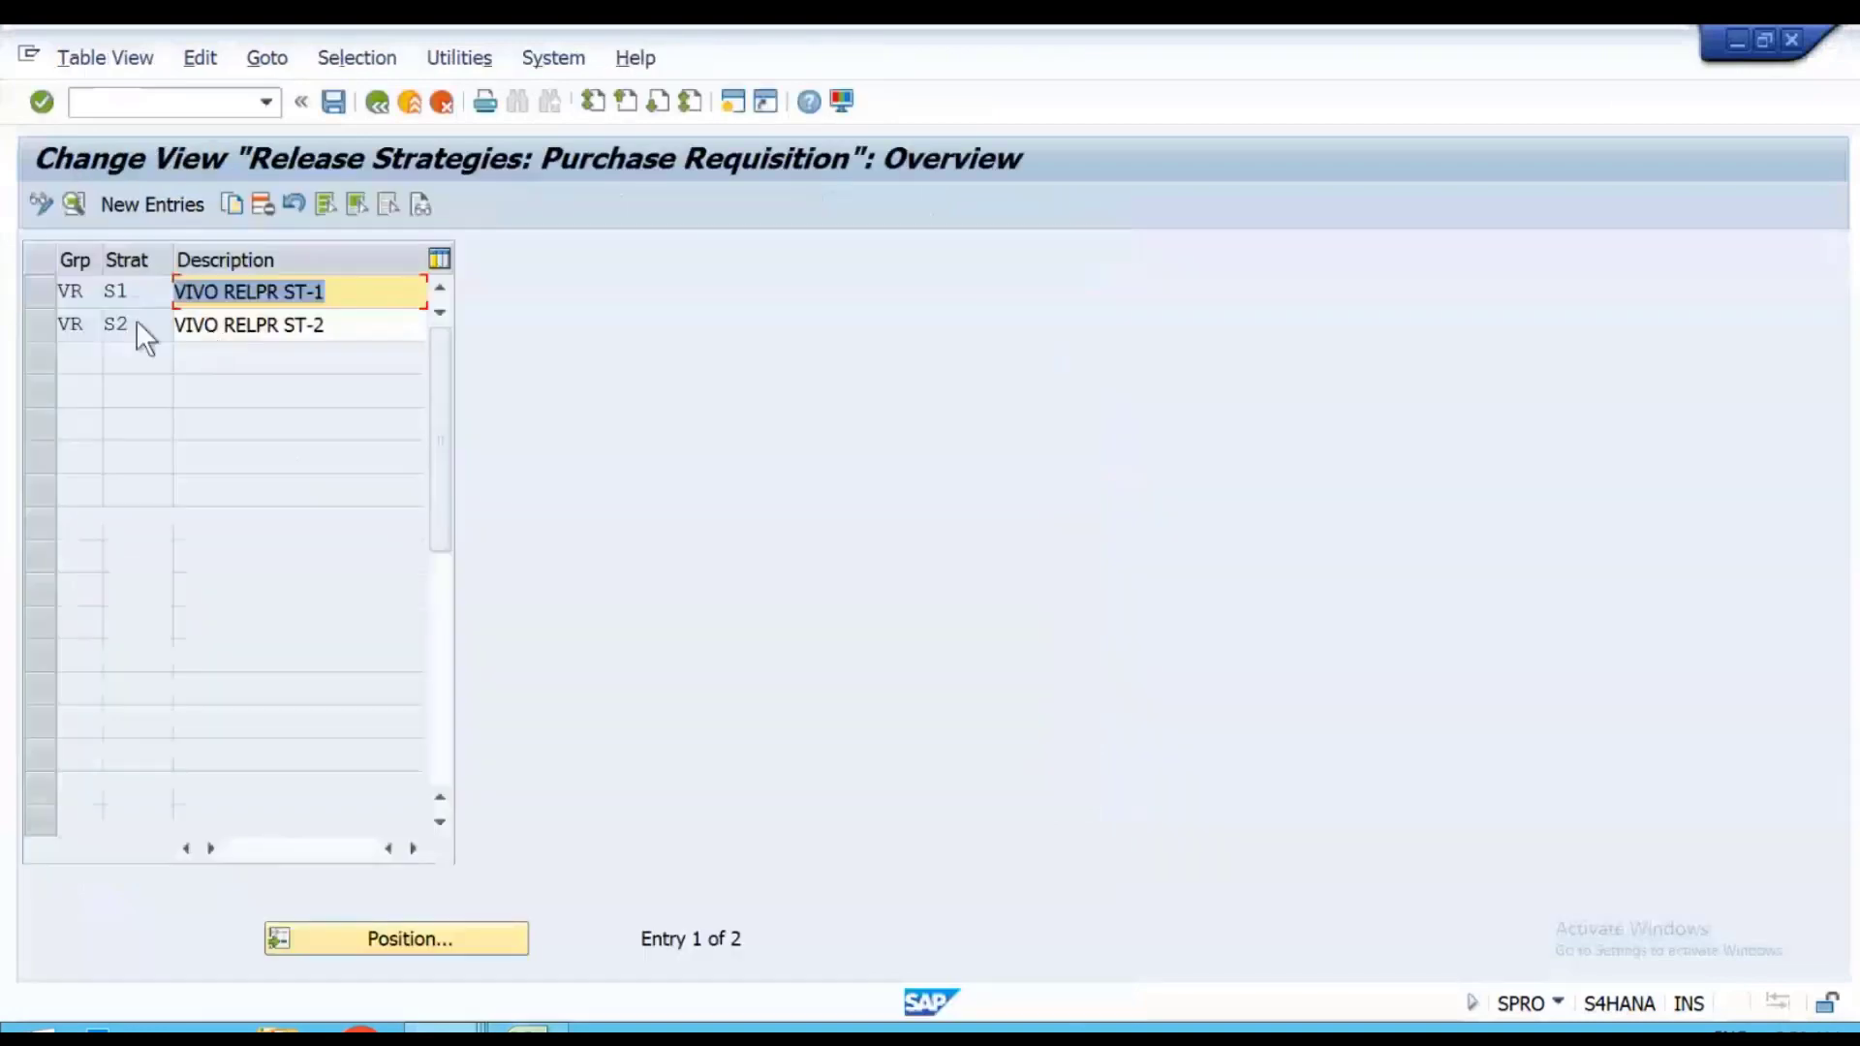
{"action": "double_click", "coordinate": [72, 295]}
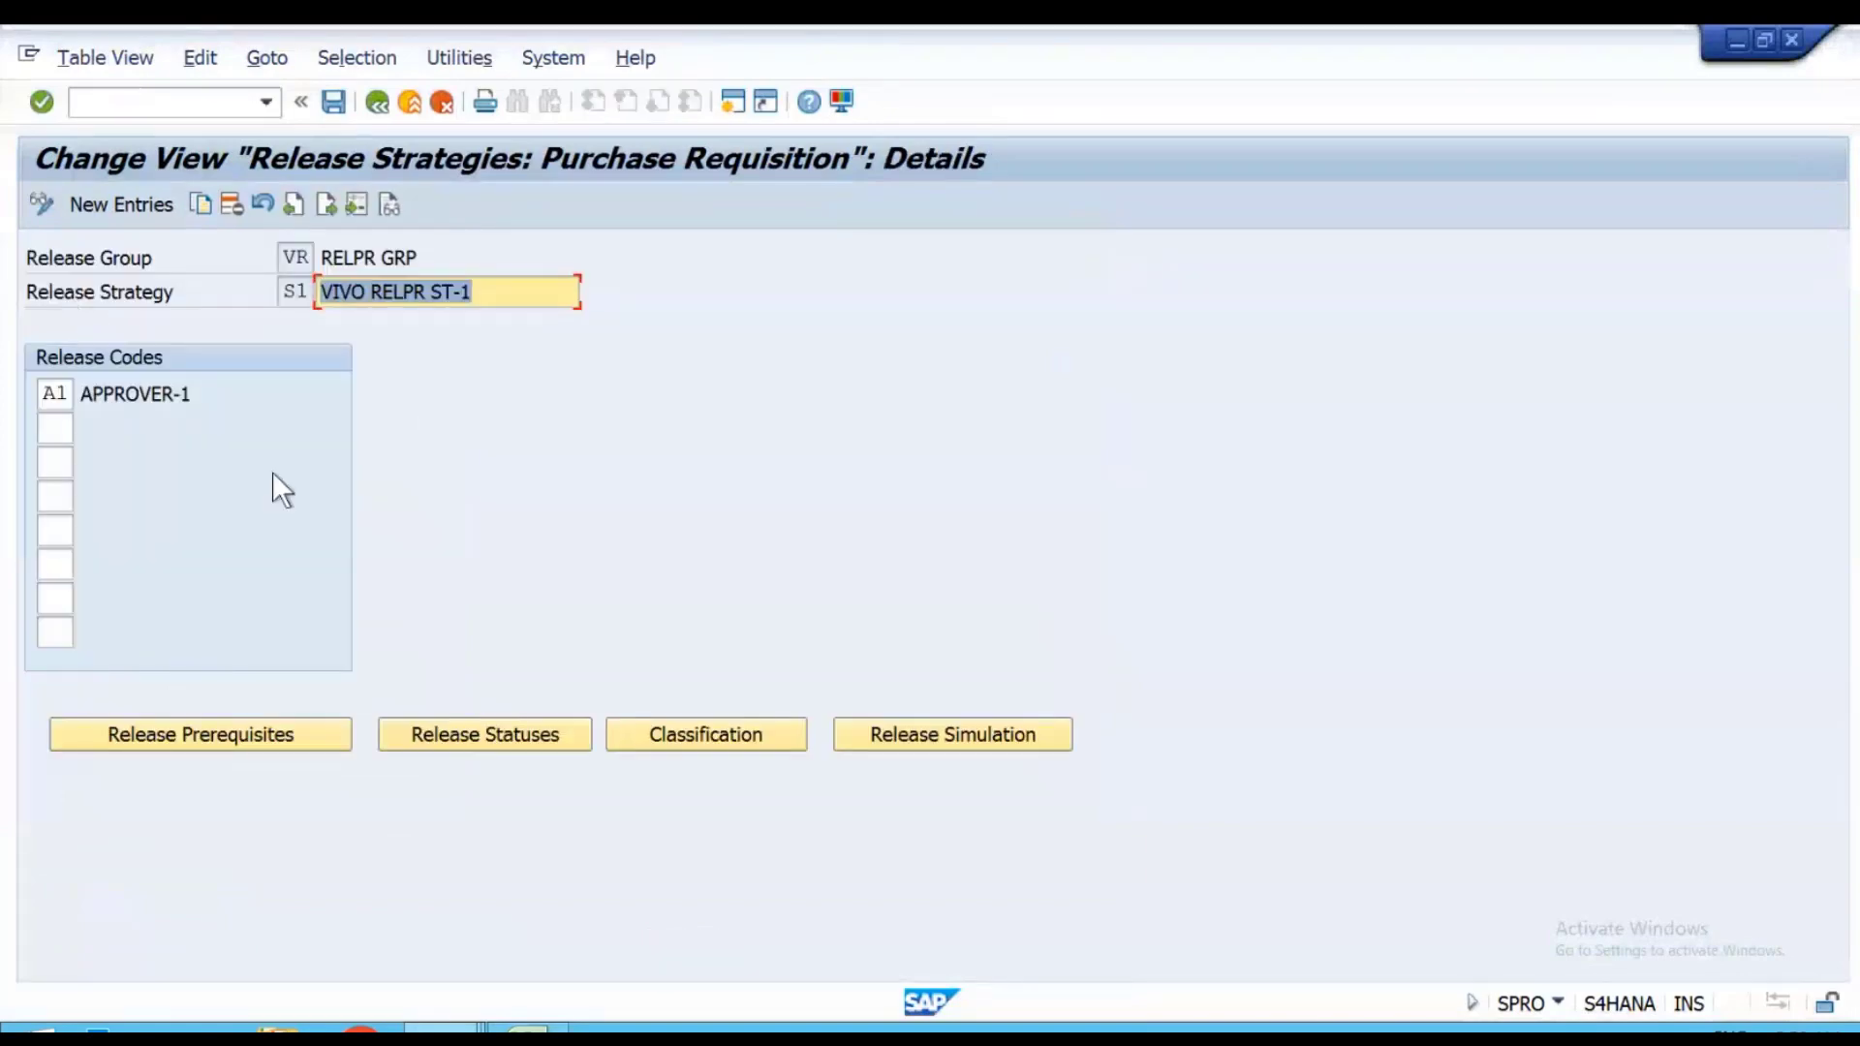
Swap the S1 release statuses: indicator A (BLOCKED) for the unchecked A1 row and R (RELEASED) for the checked row, and verify them.
{"action": "left_click", "coordinate": [525, 729]}
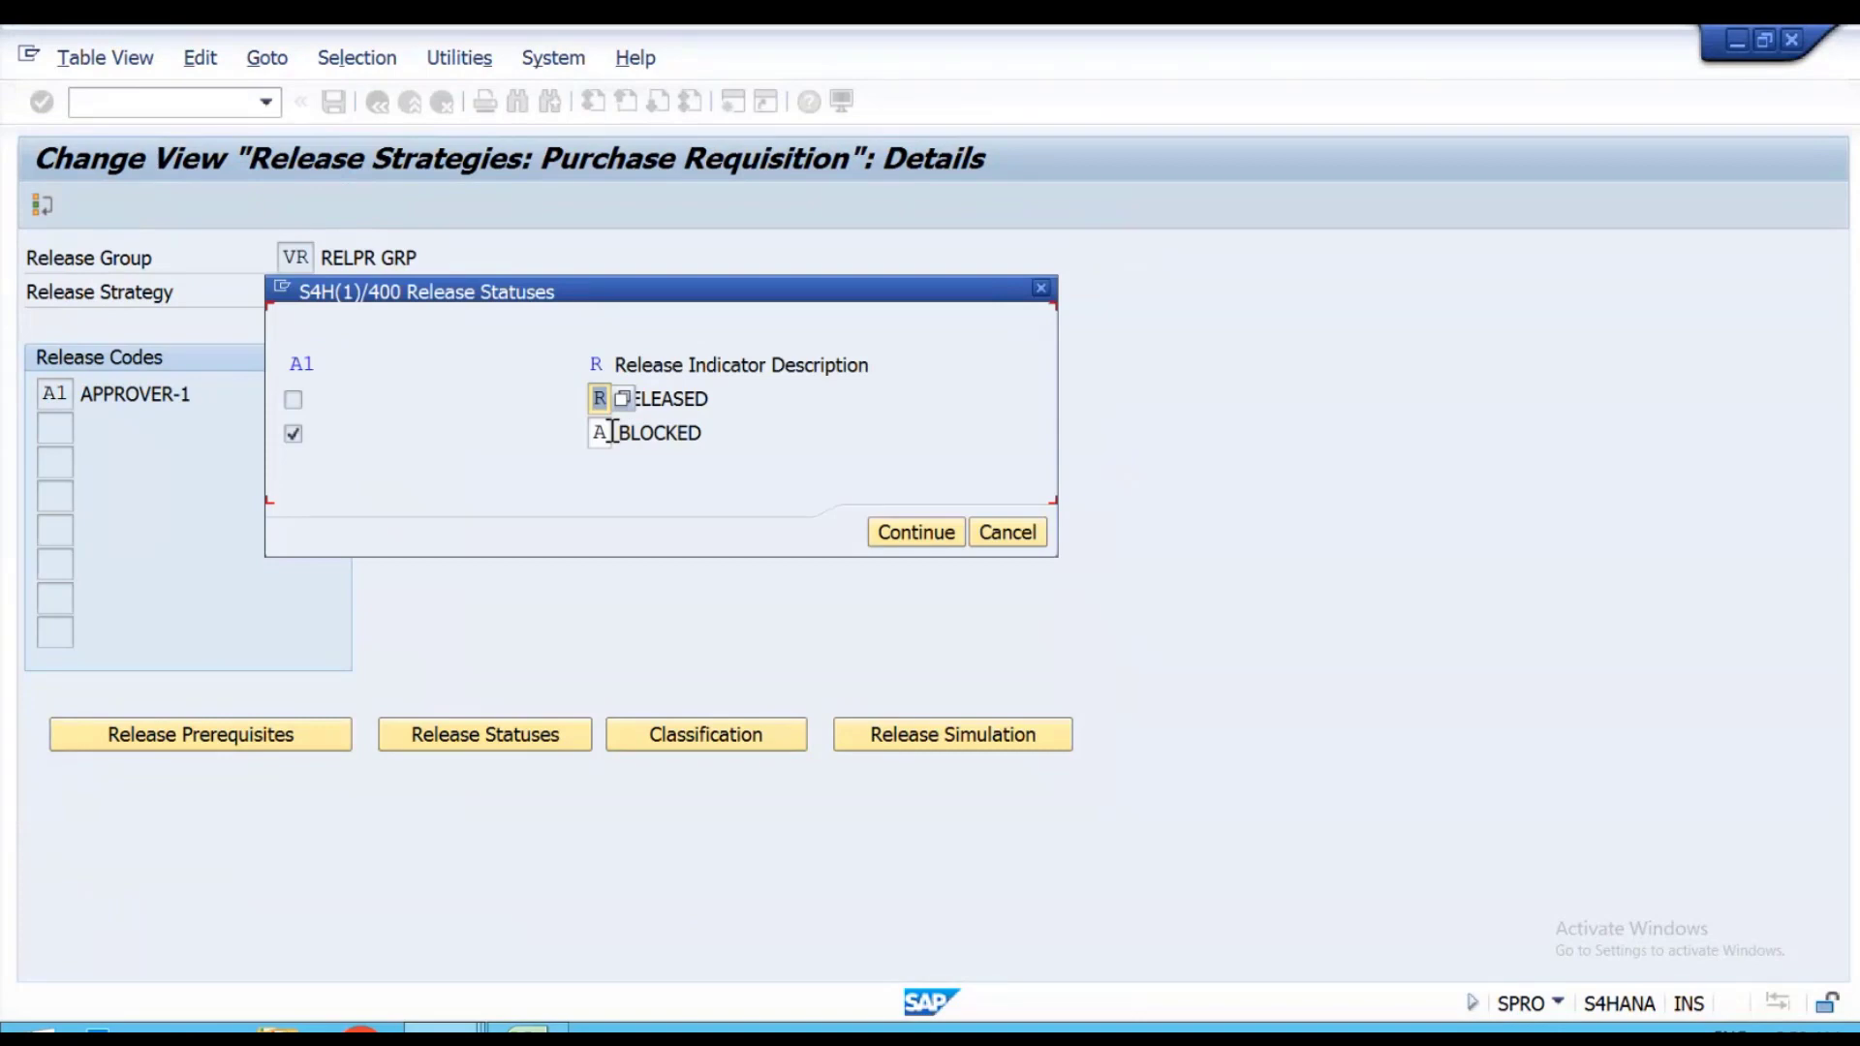
{"action": "left_click", "coordinate": [598, 432]}
{"action": "left_click", "coordinate": [622, 398]}
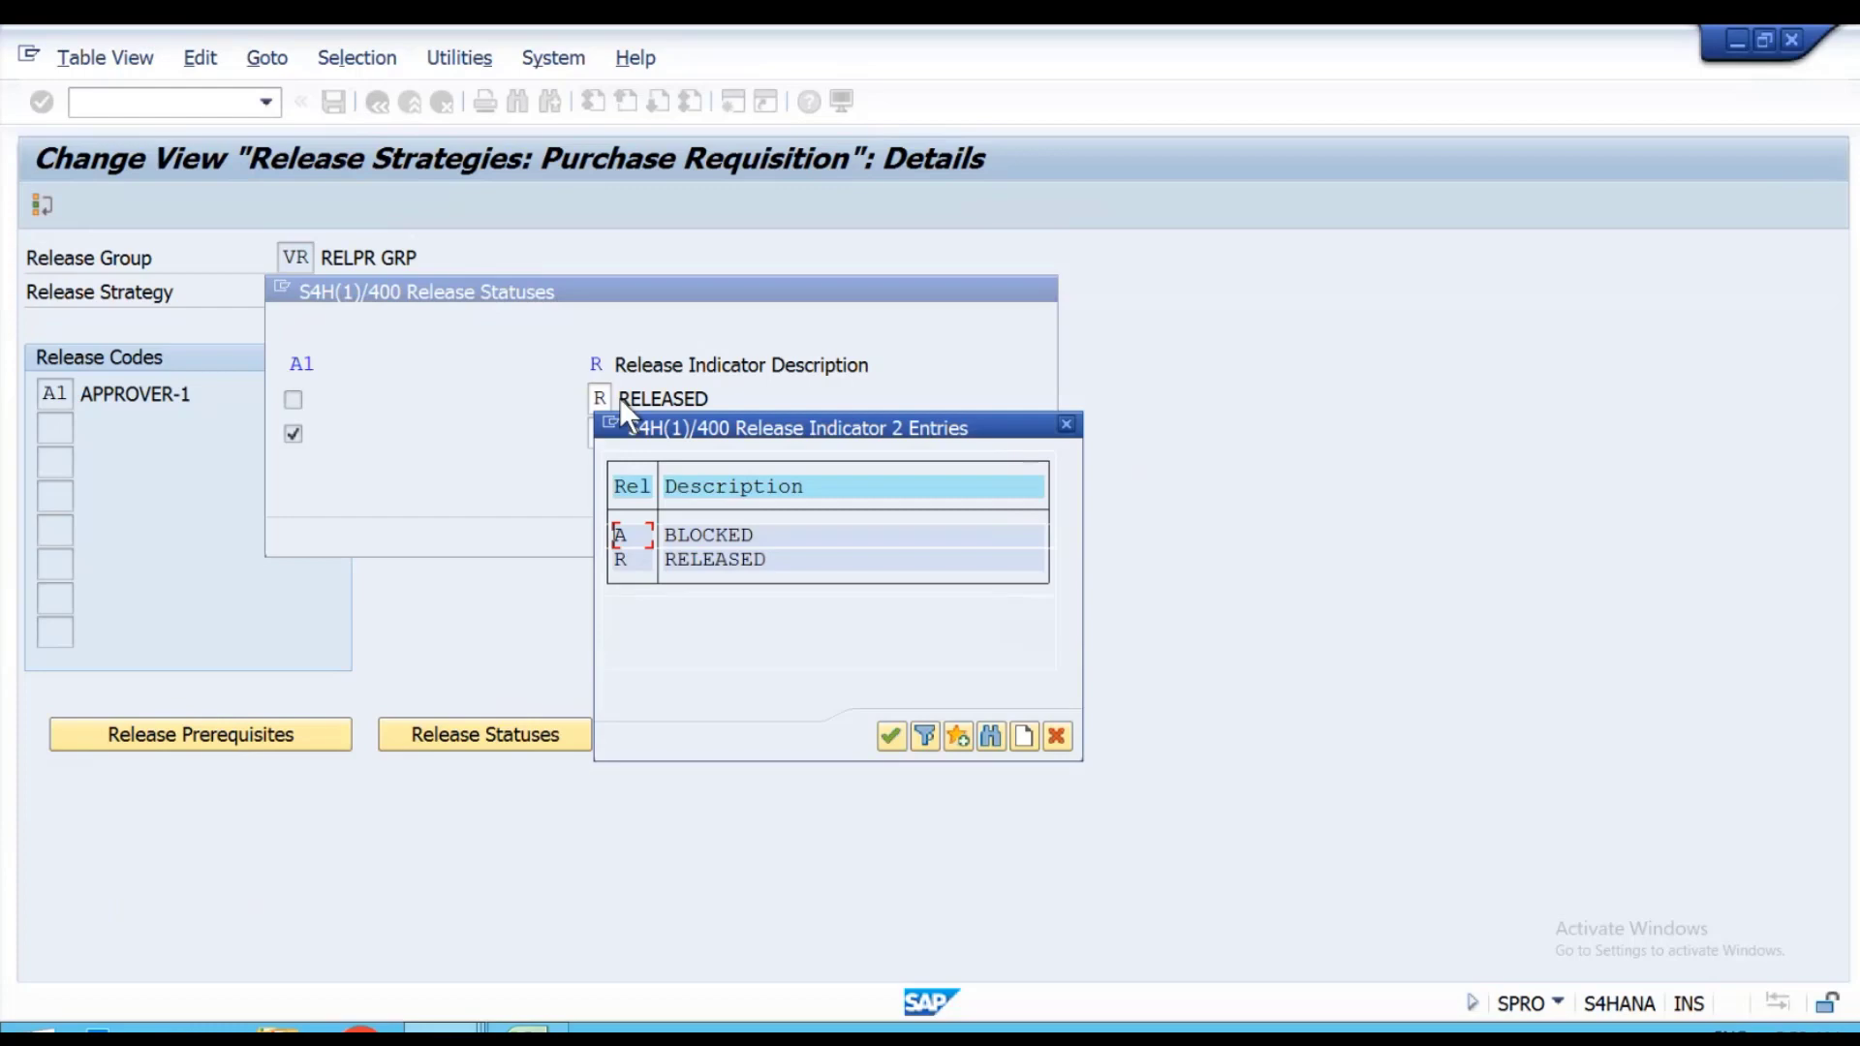
{"action": "key", "text": "Return"}
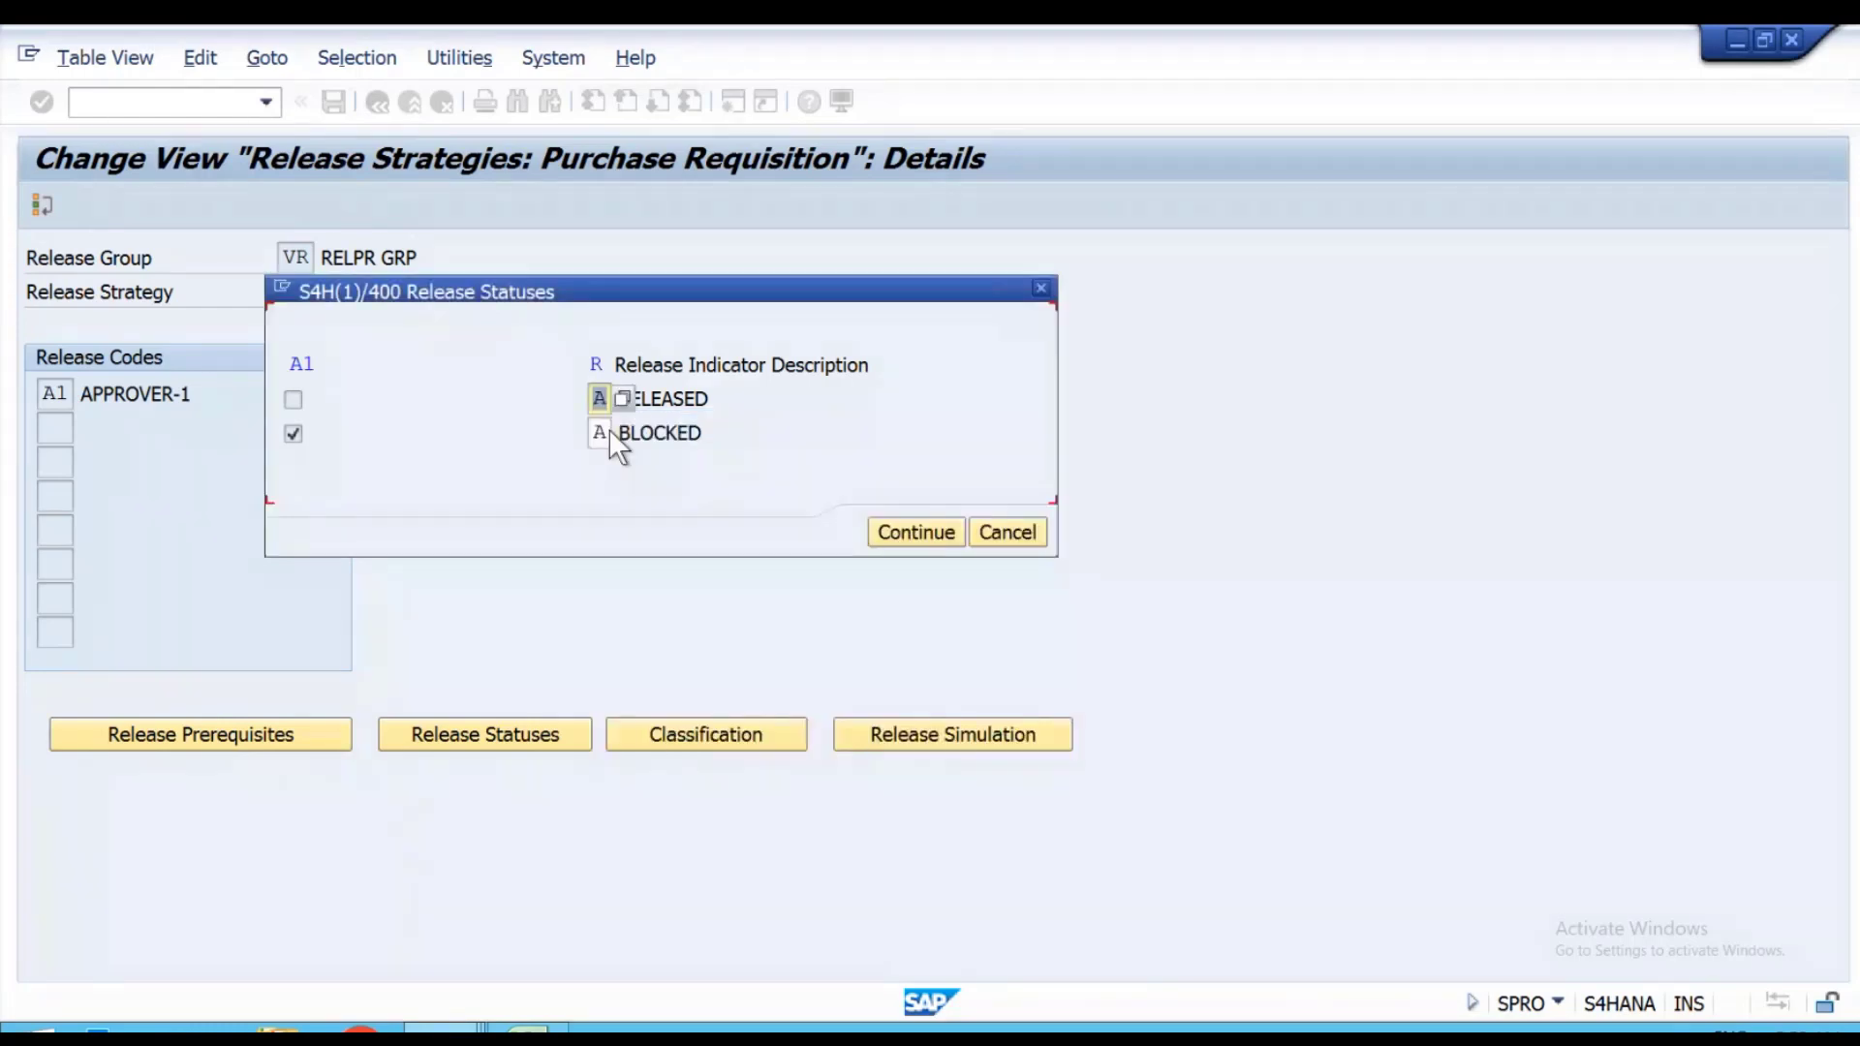
{"action": "left_click", "coordinate": [609, 431]}
{"action": "key", "text": "BackSpace"}
{"action": "type", "text": "R"}
{"action": "key", "text": "Return"}
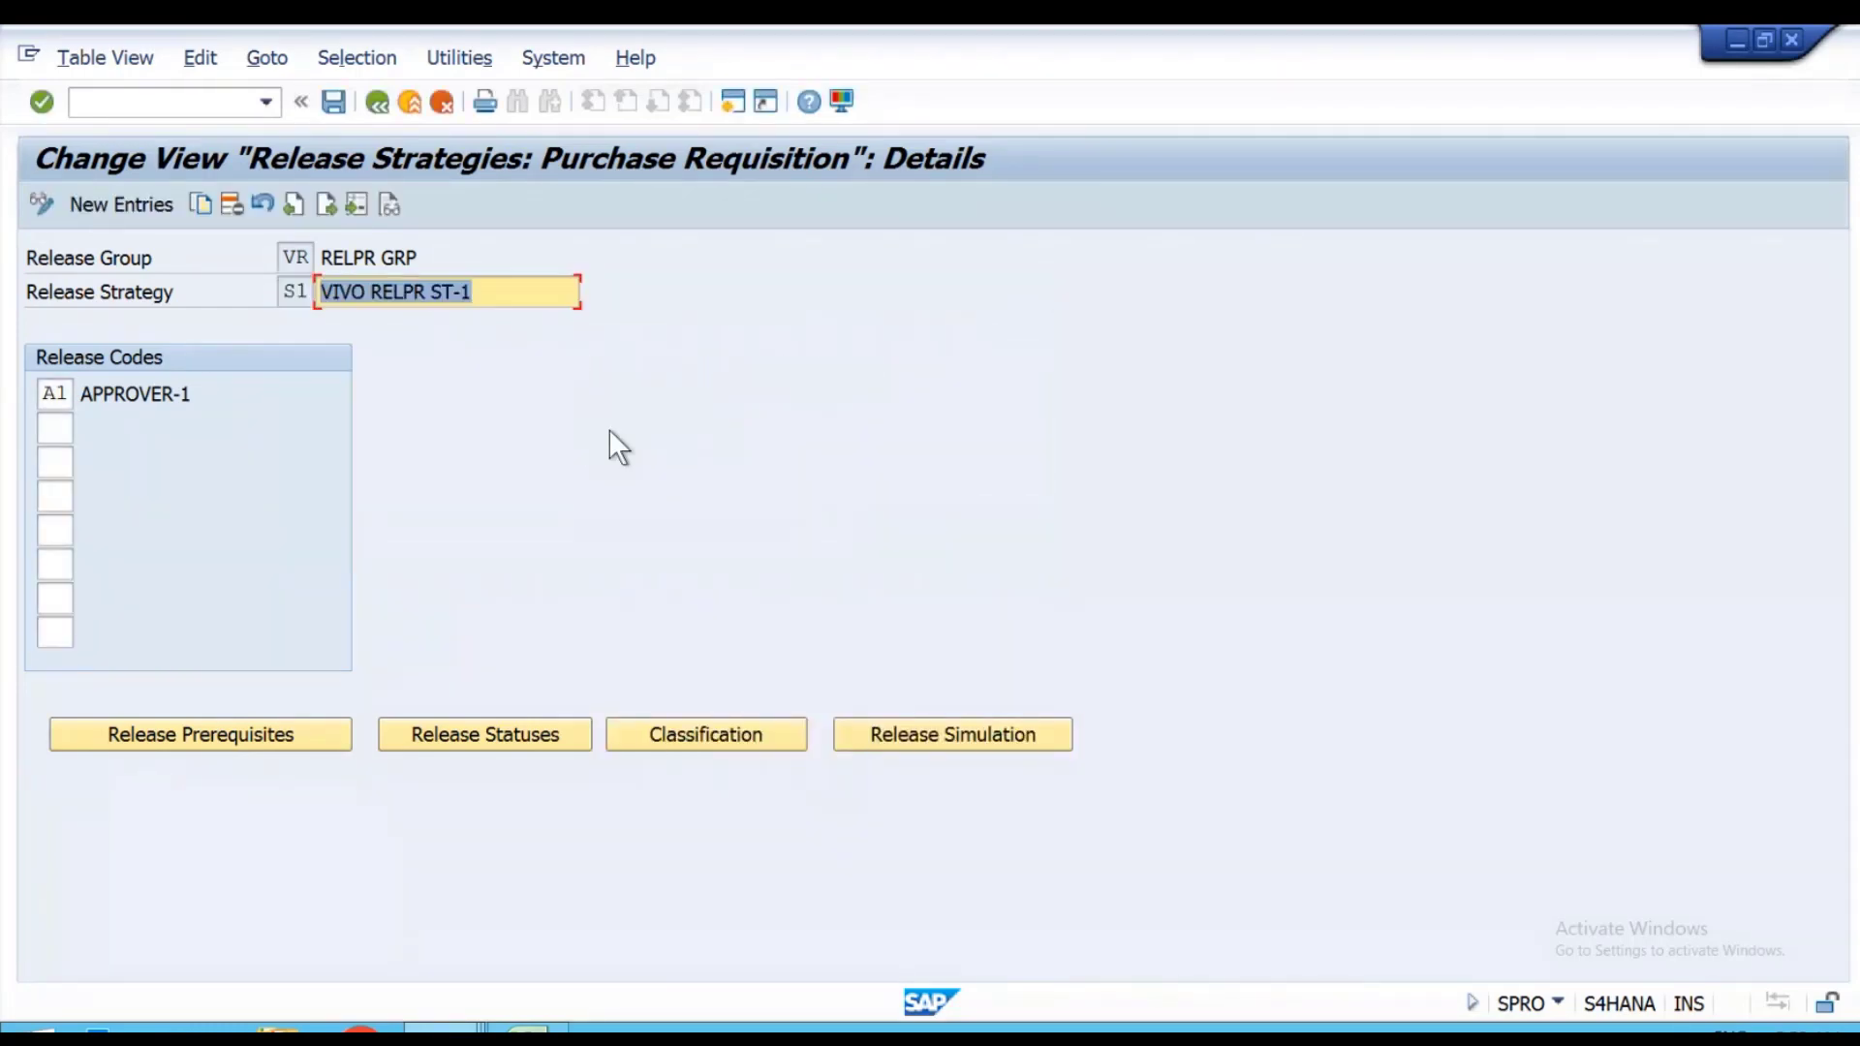
{"action": "left_click", "coordinate": [496, 728]}
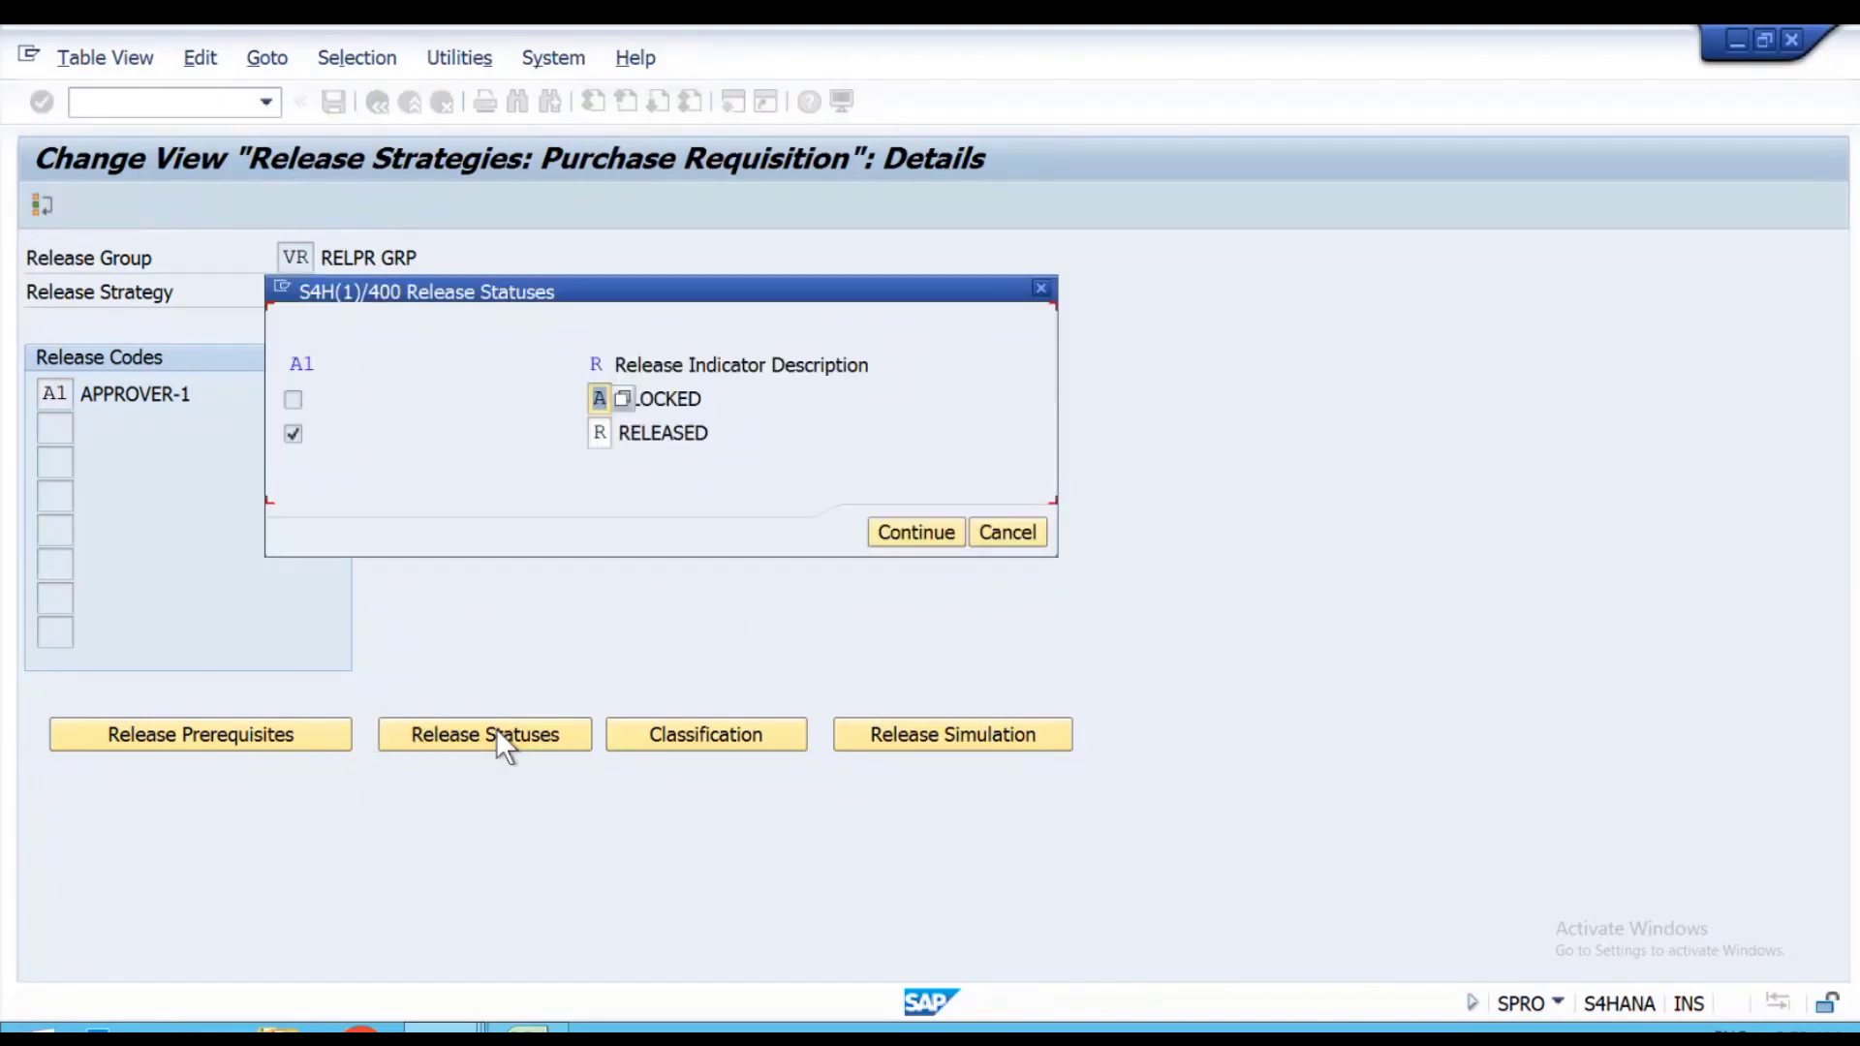
{"action": "left_click", "coordinate": [940, 538]}
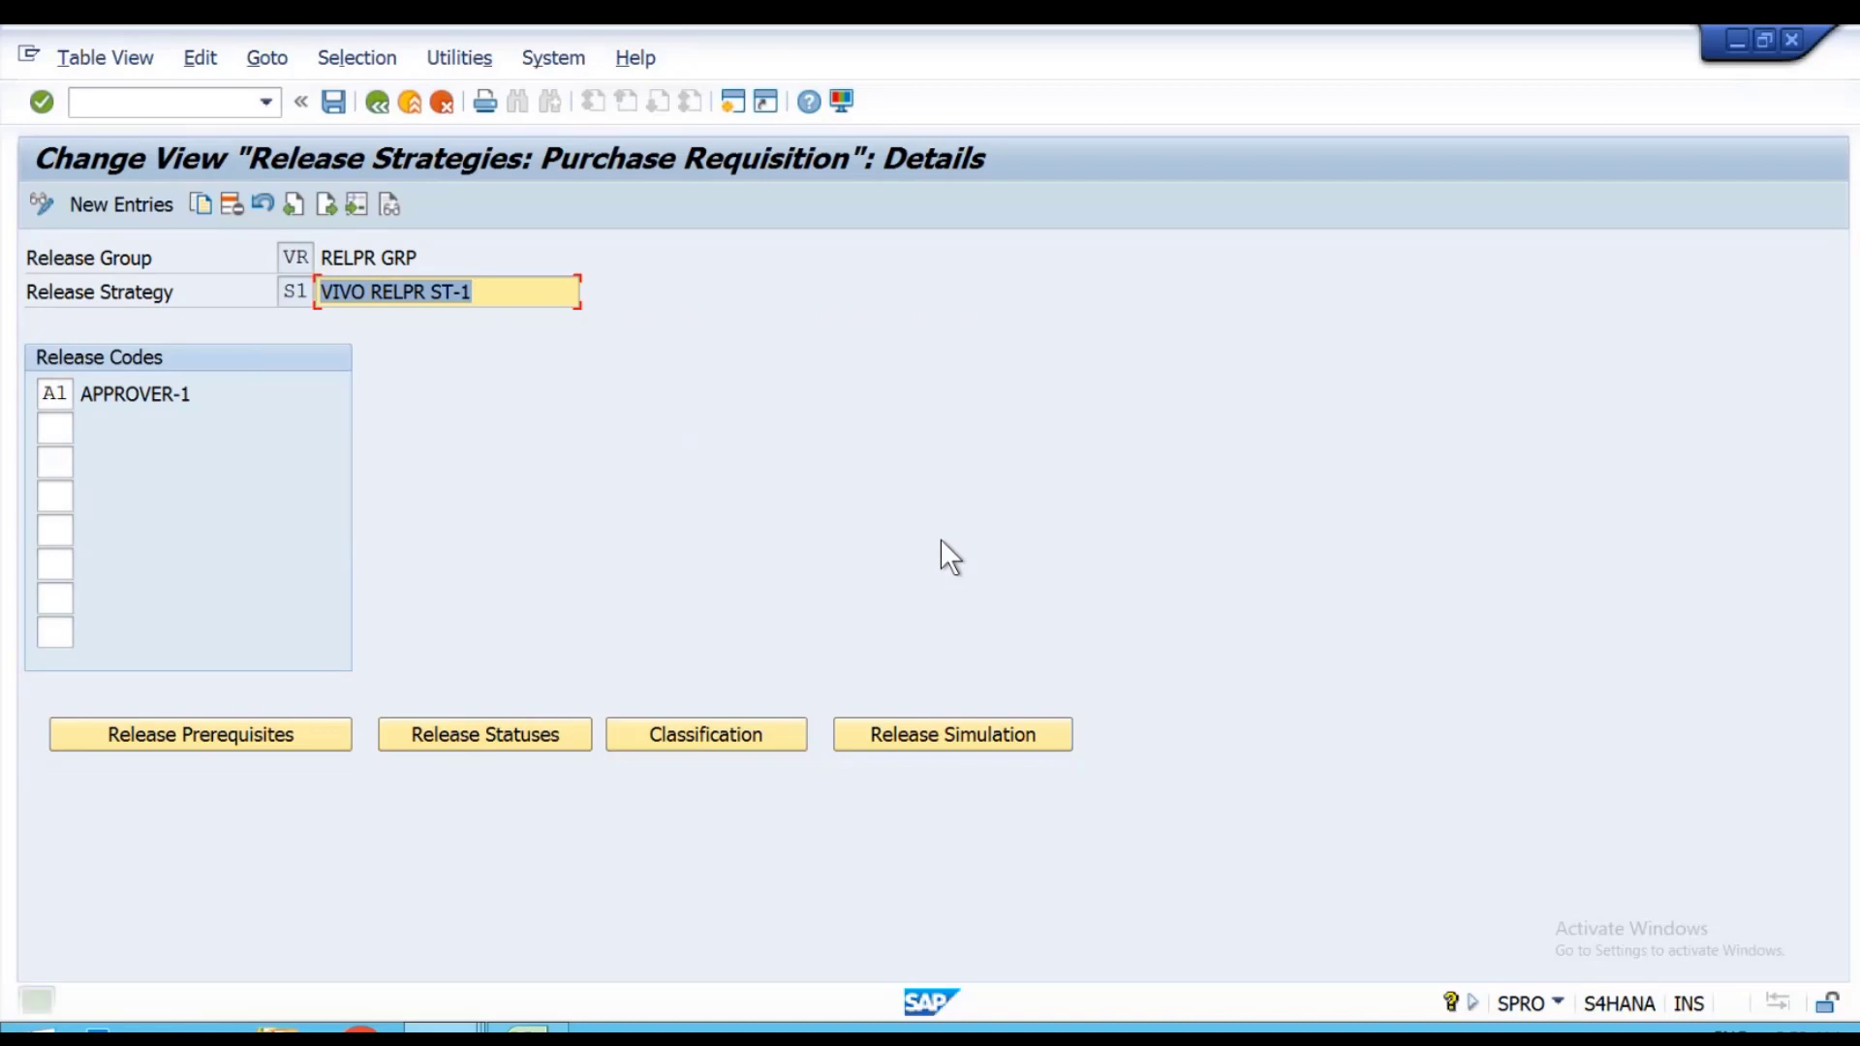
For strategy S2, set release indicator A (BLOCKED) on every partial approval row and R (RELEASED) when A1, A2 and A3 are all checked, and verify them.
{"action": "left_click", "coordinate": [326, 205]}
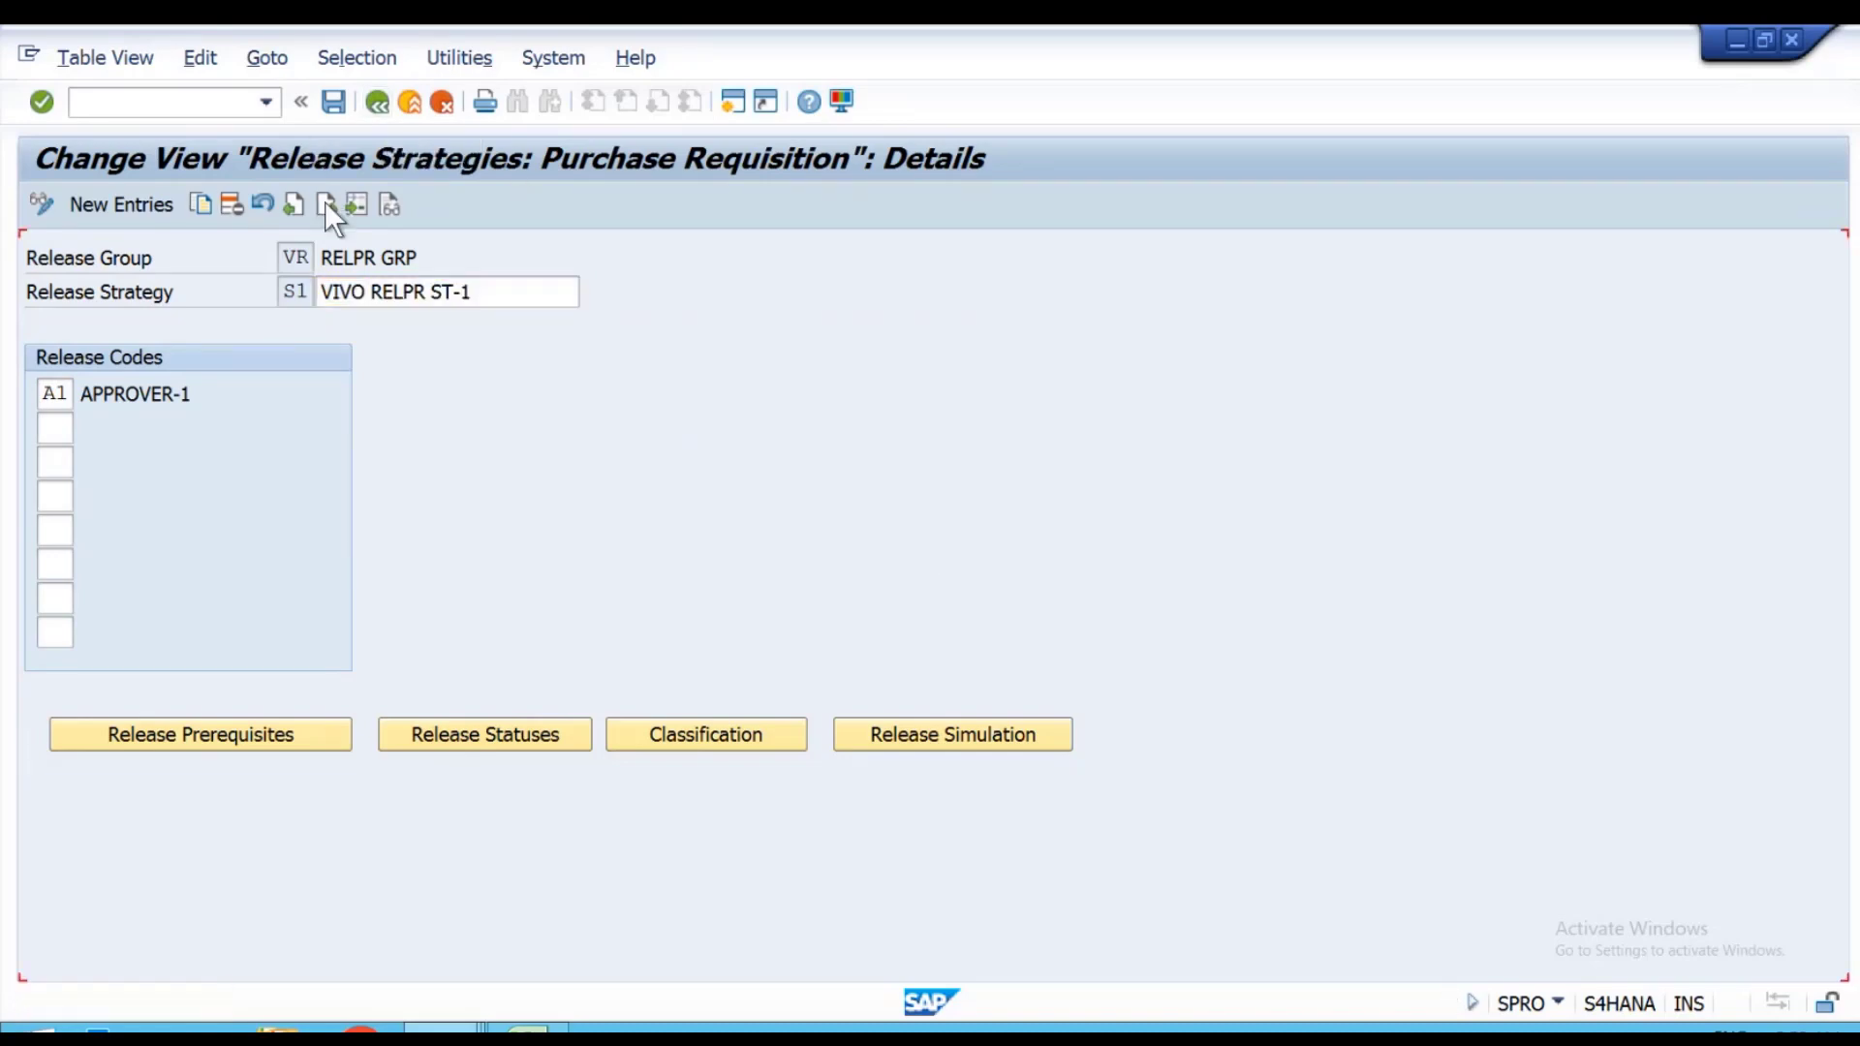
{"action": "left_click", "coordinate": [326, 204]}
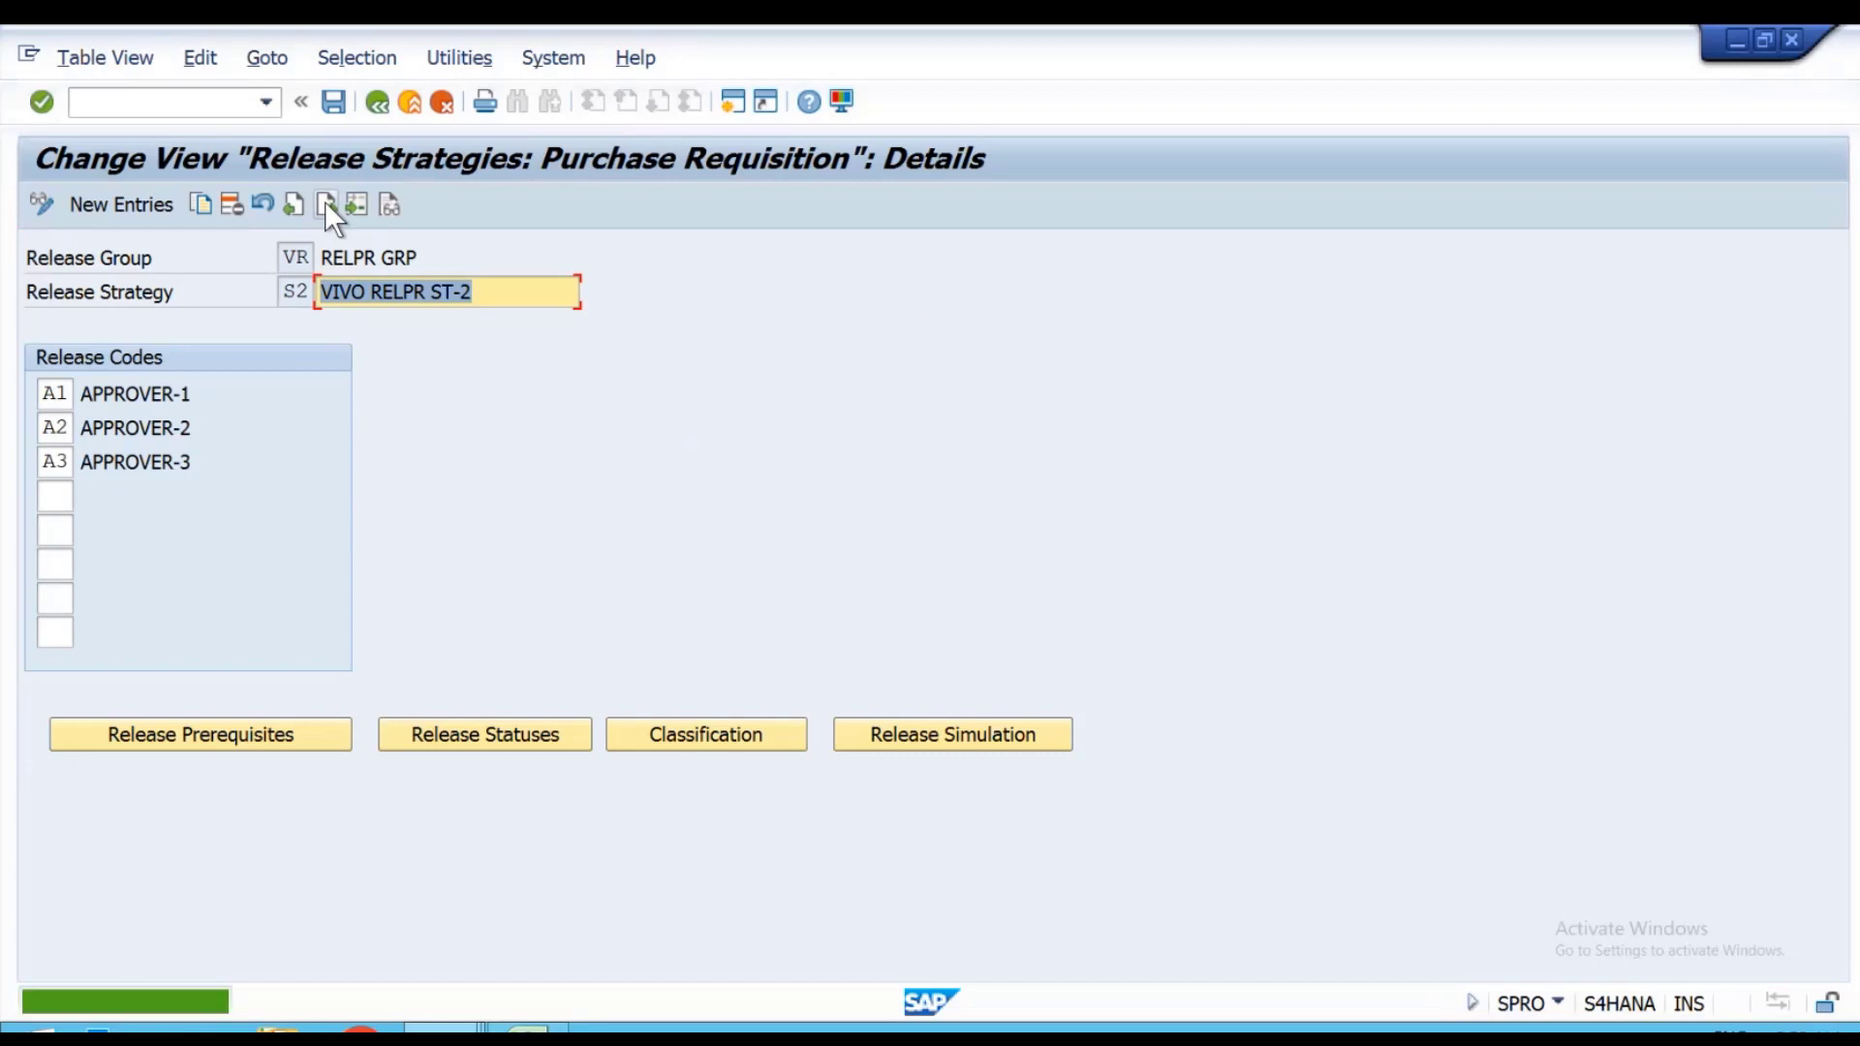
{"action": "left_click", "coordinate": [494, 738]}
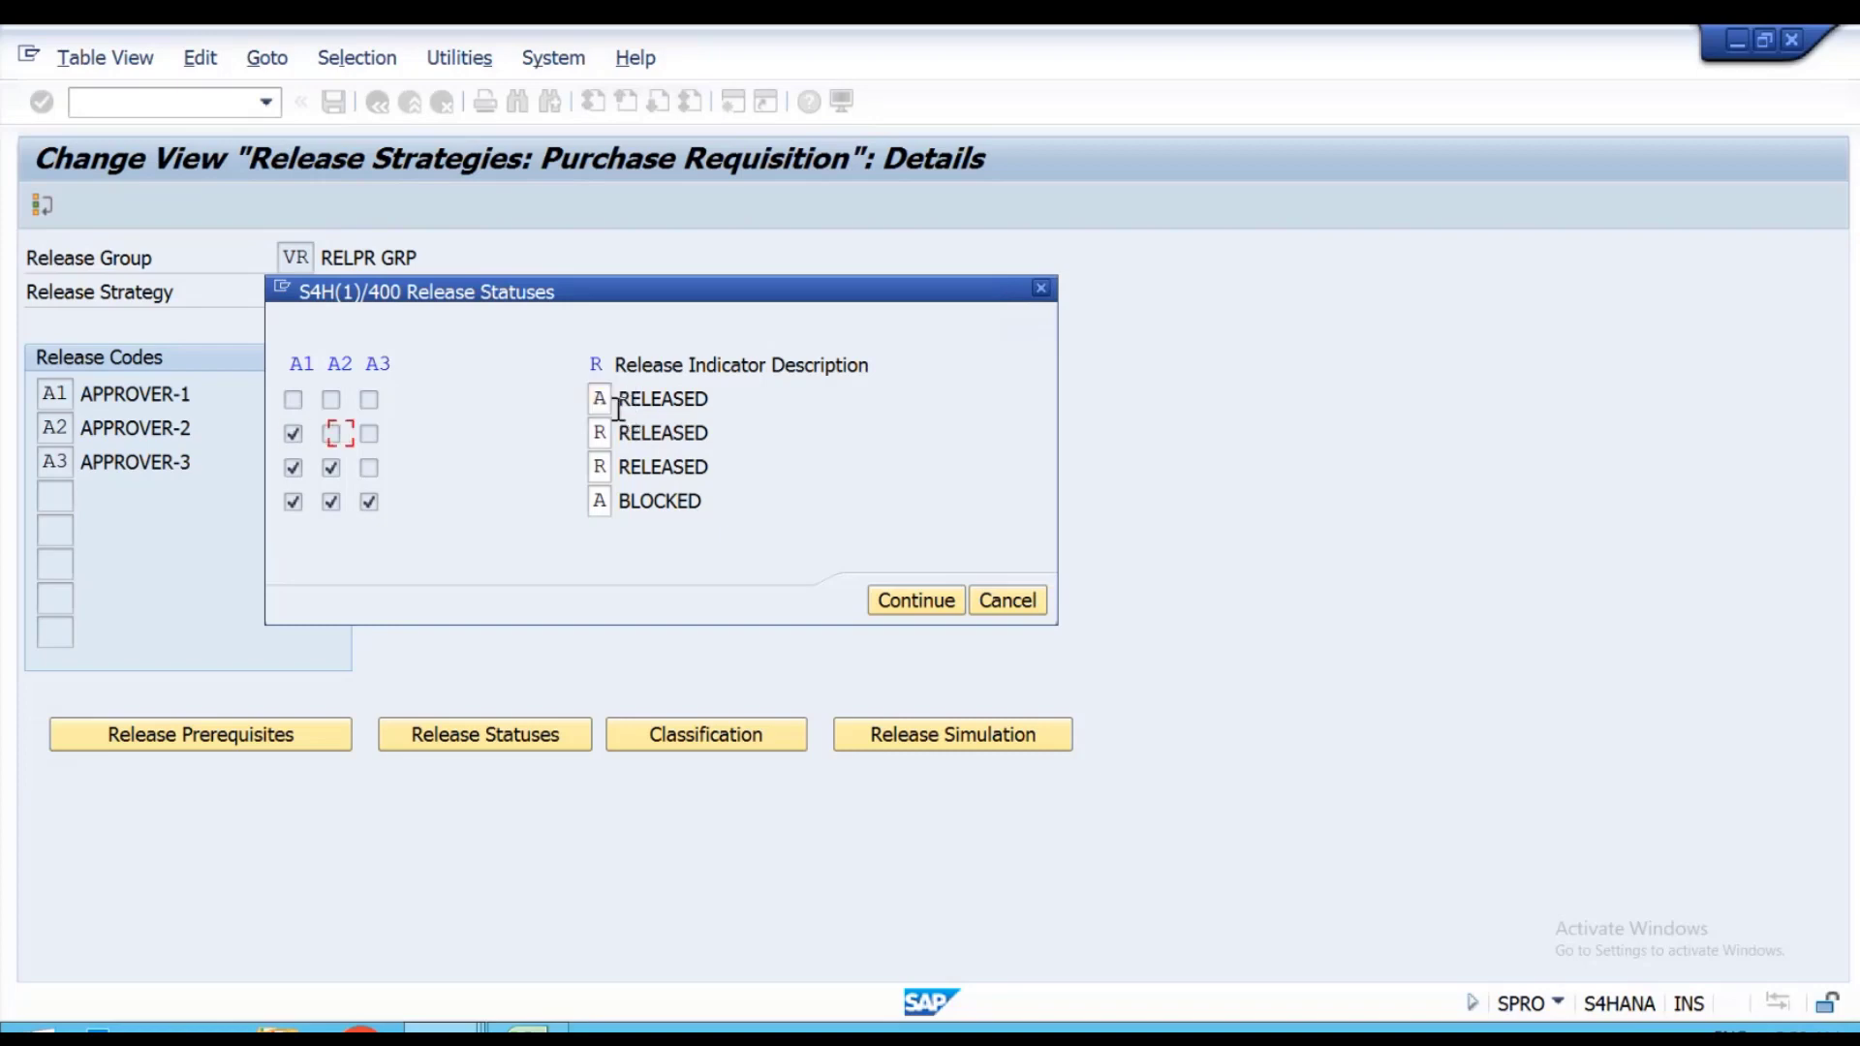
{"action": "key", "text": "Tab"}
{"action": "type", "text": "A"}
{"action": "key", "text": "Tab"}
{"action": "key", "text": "Tab"}
{"action": "key", "text": "Tab"}
{"action": "type", "text": "A"}
{"action": "key", "text": "Tab"}
{"action": "key", "text": "Tab"}
{"action": "key", "text": "Tab"}
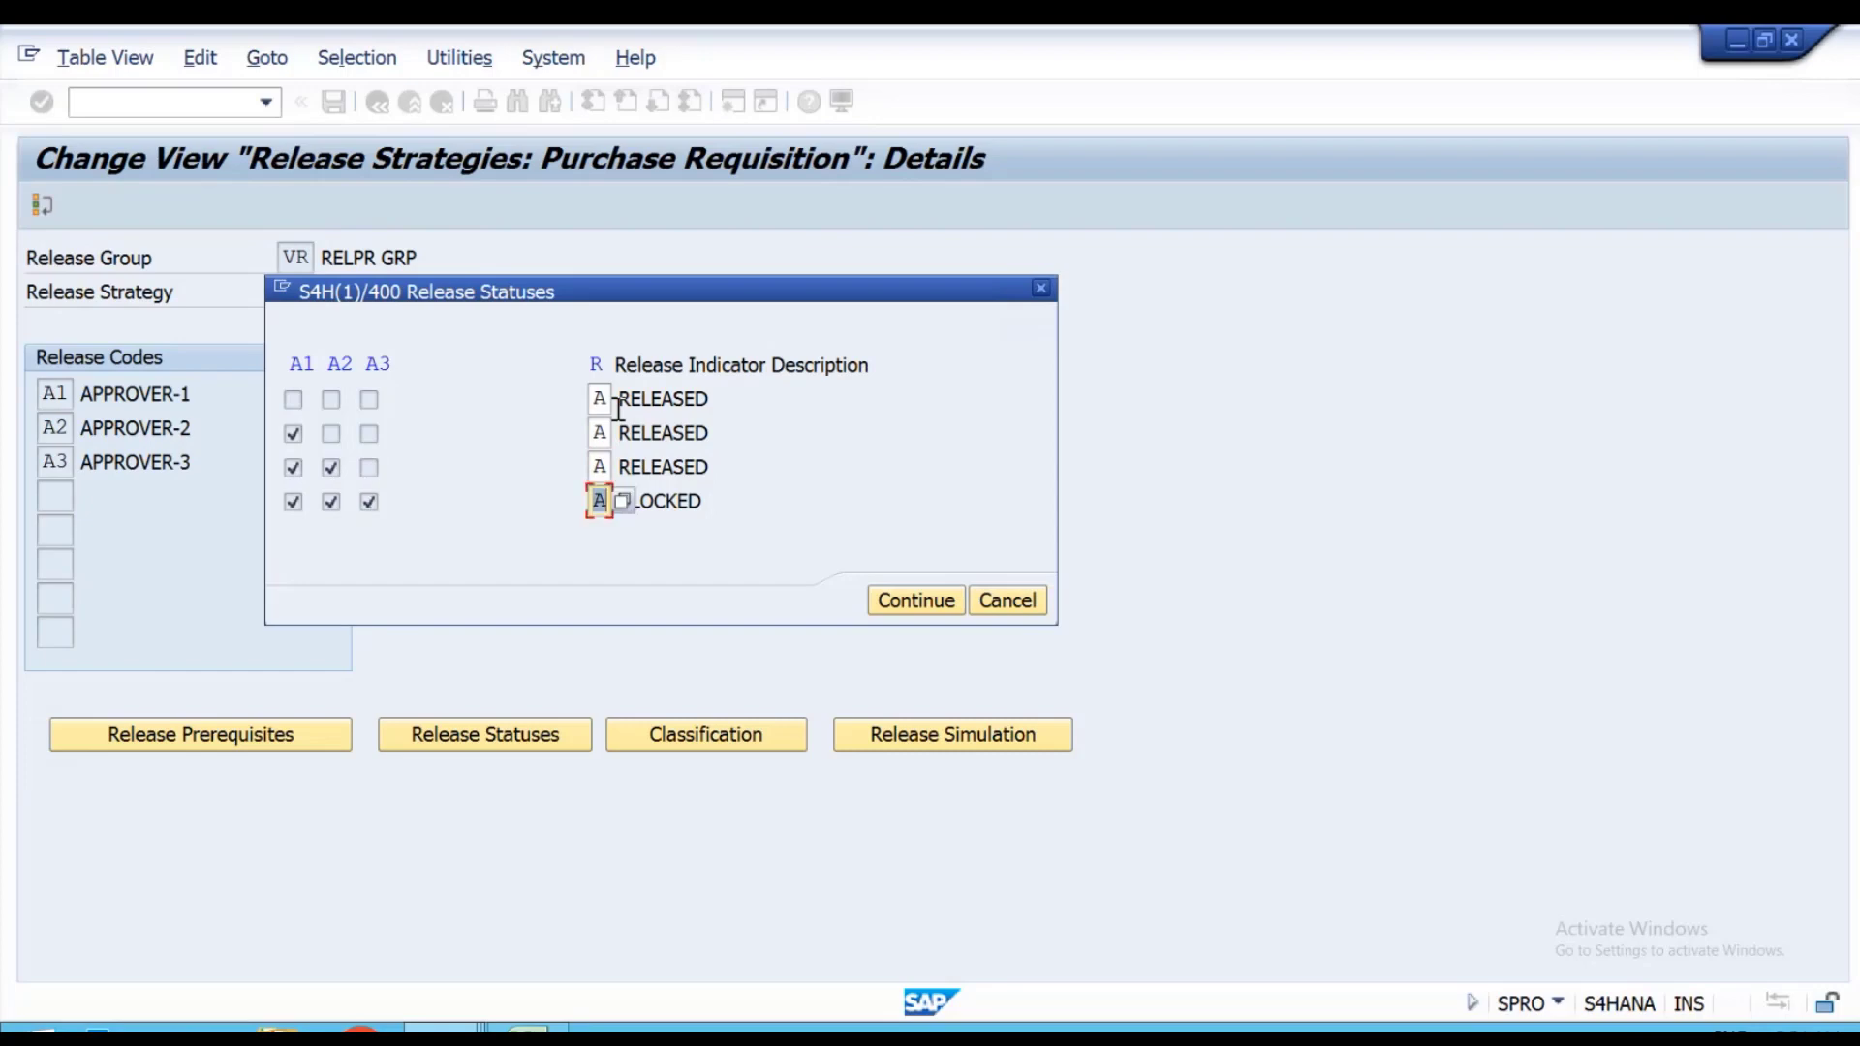
{"action": "type", "text": "R"}
{"action": "key", "text": "Return"}
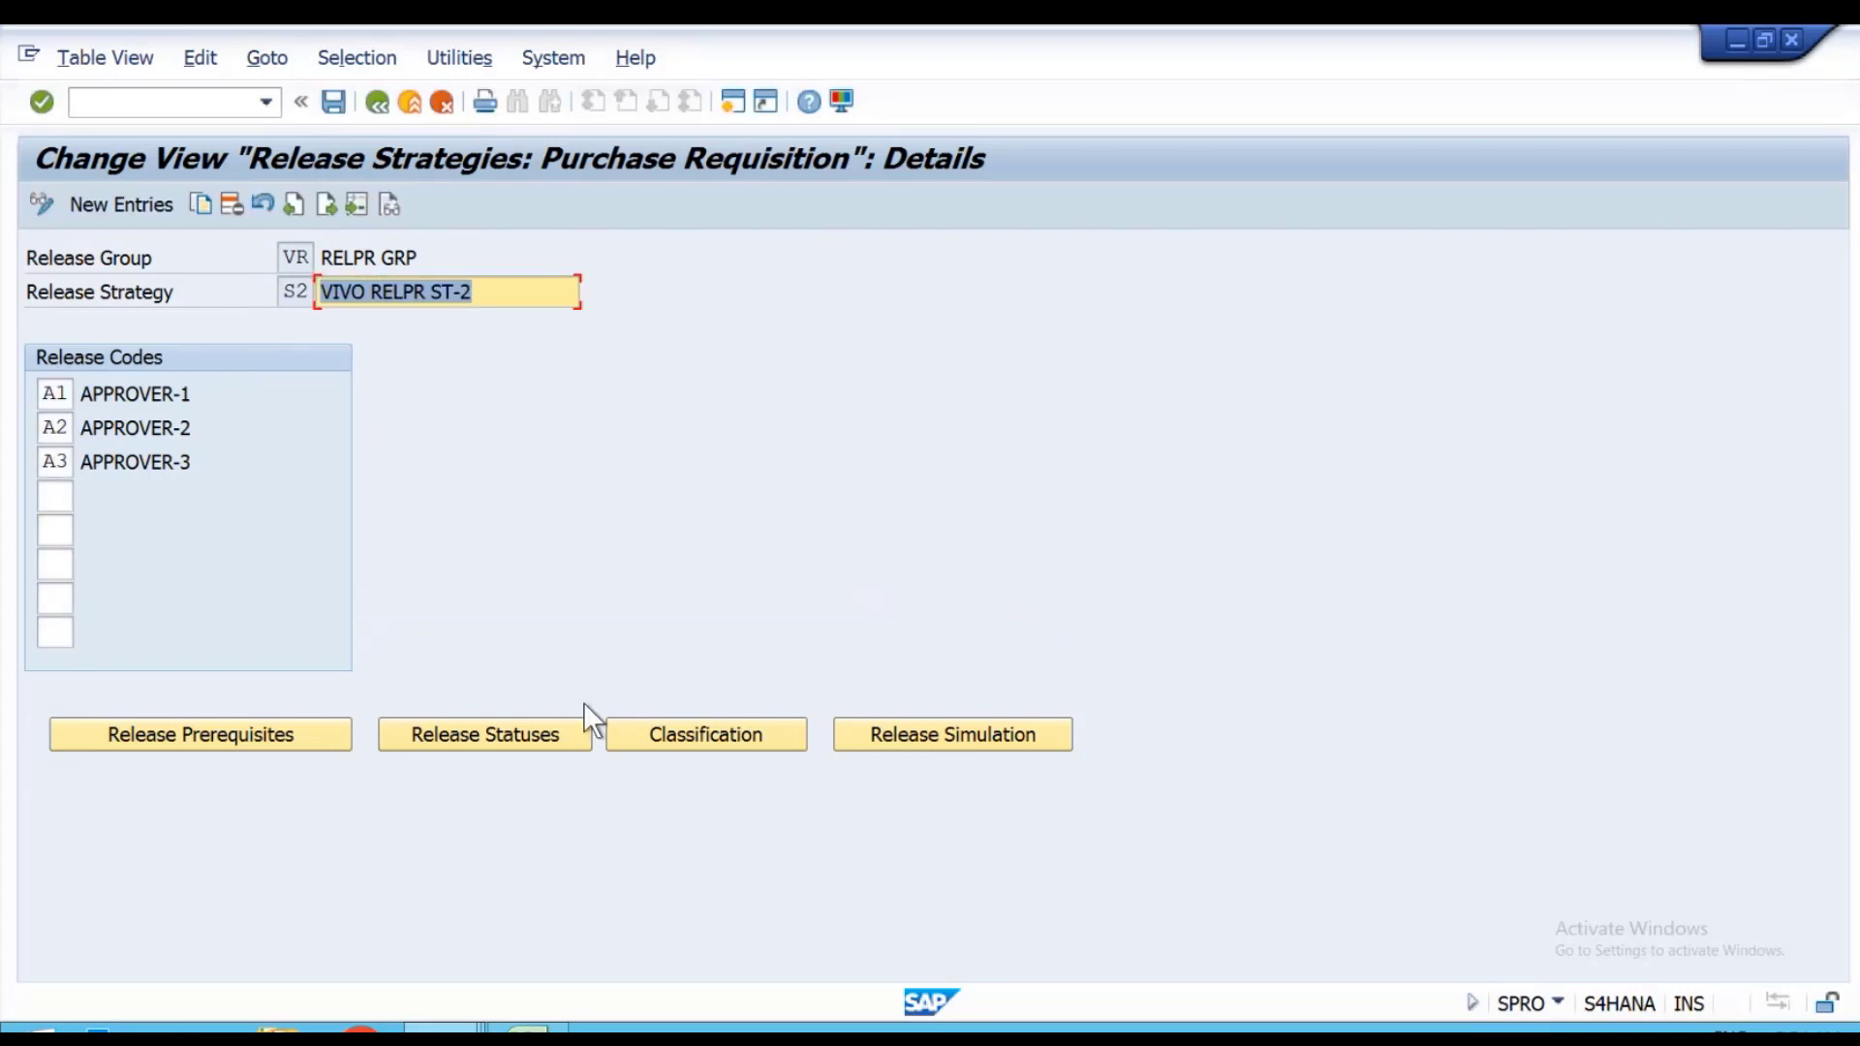
{"action": "left_click", "coordinate": [542, 736]}
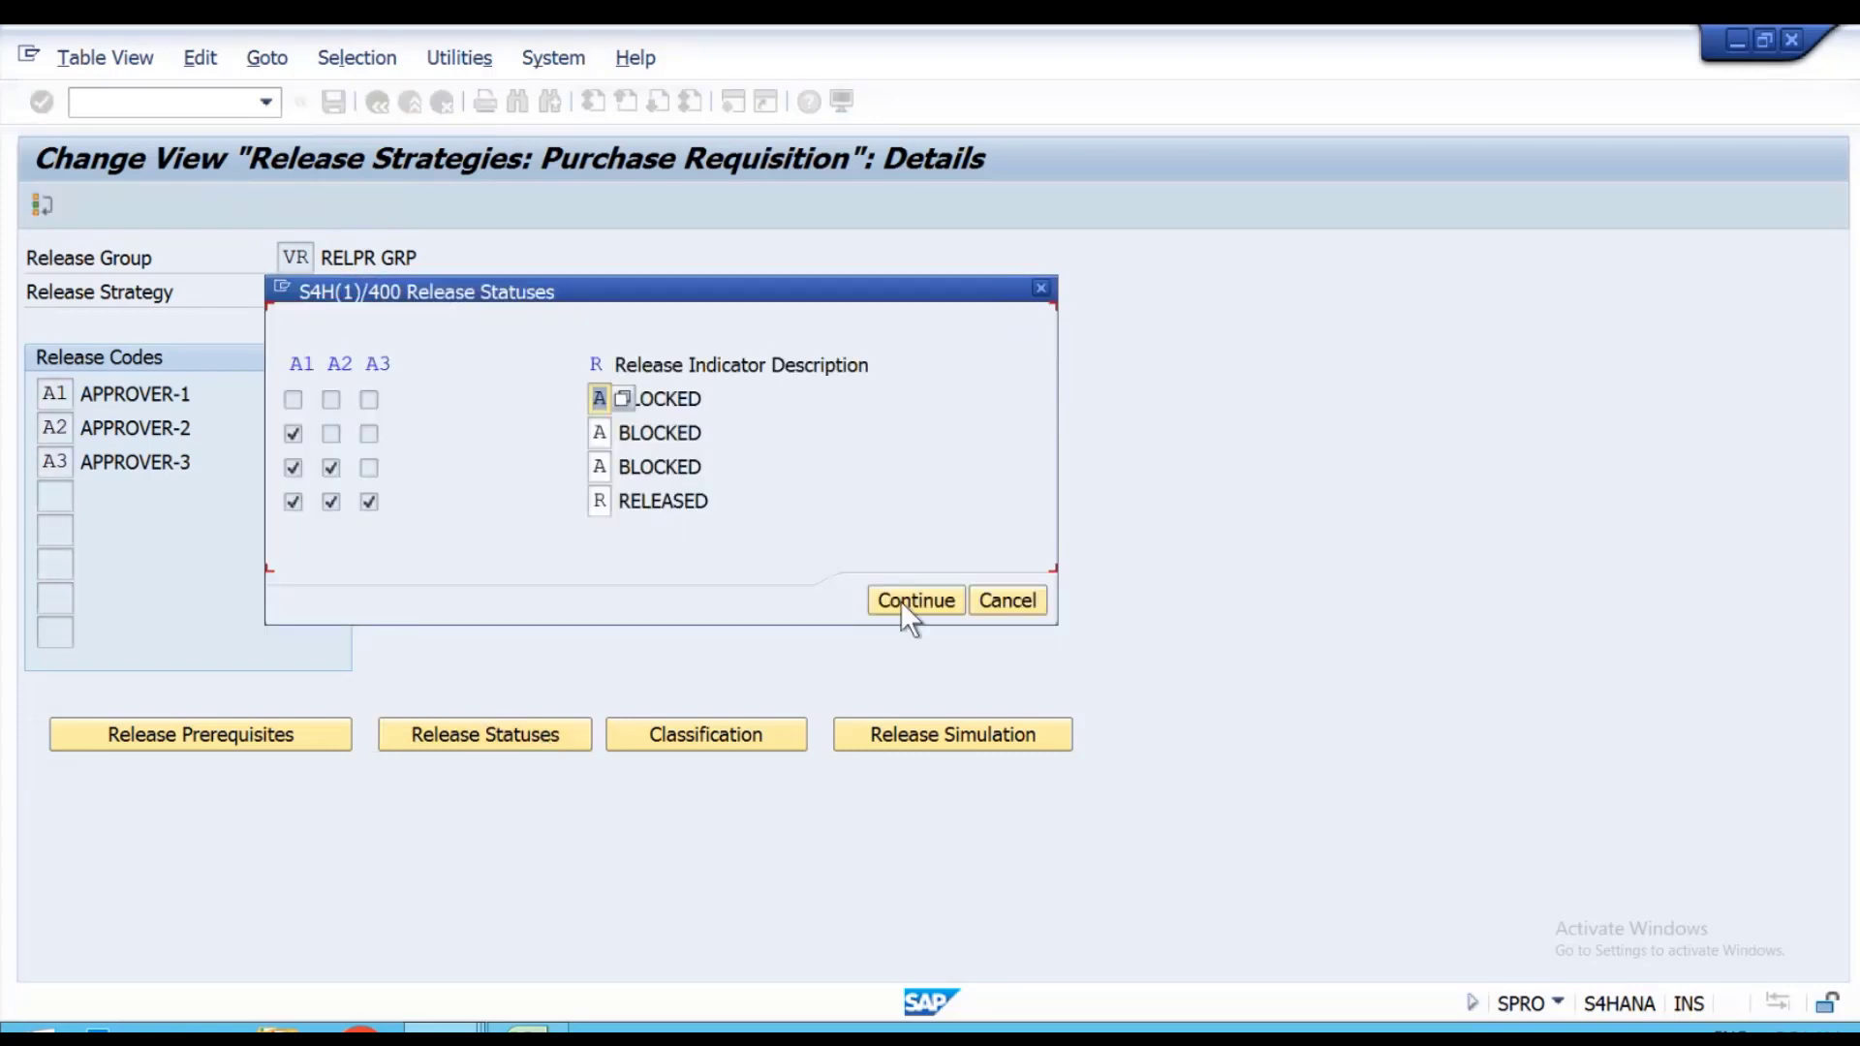
{"action": "left_click", "coordinate": [900, 600]}
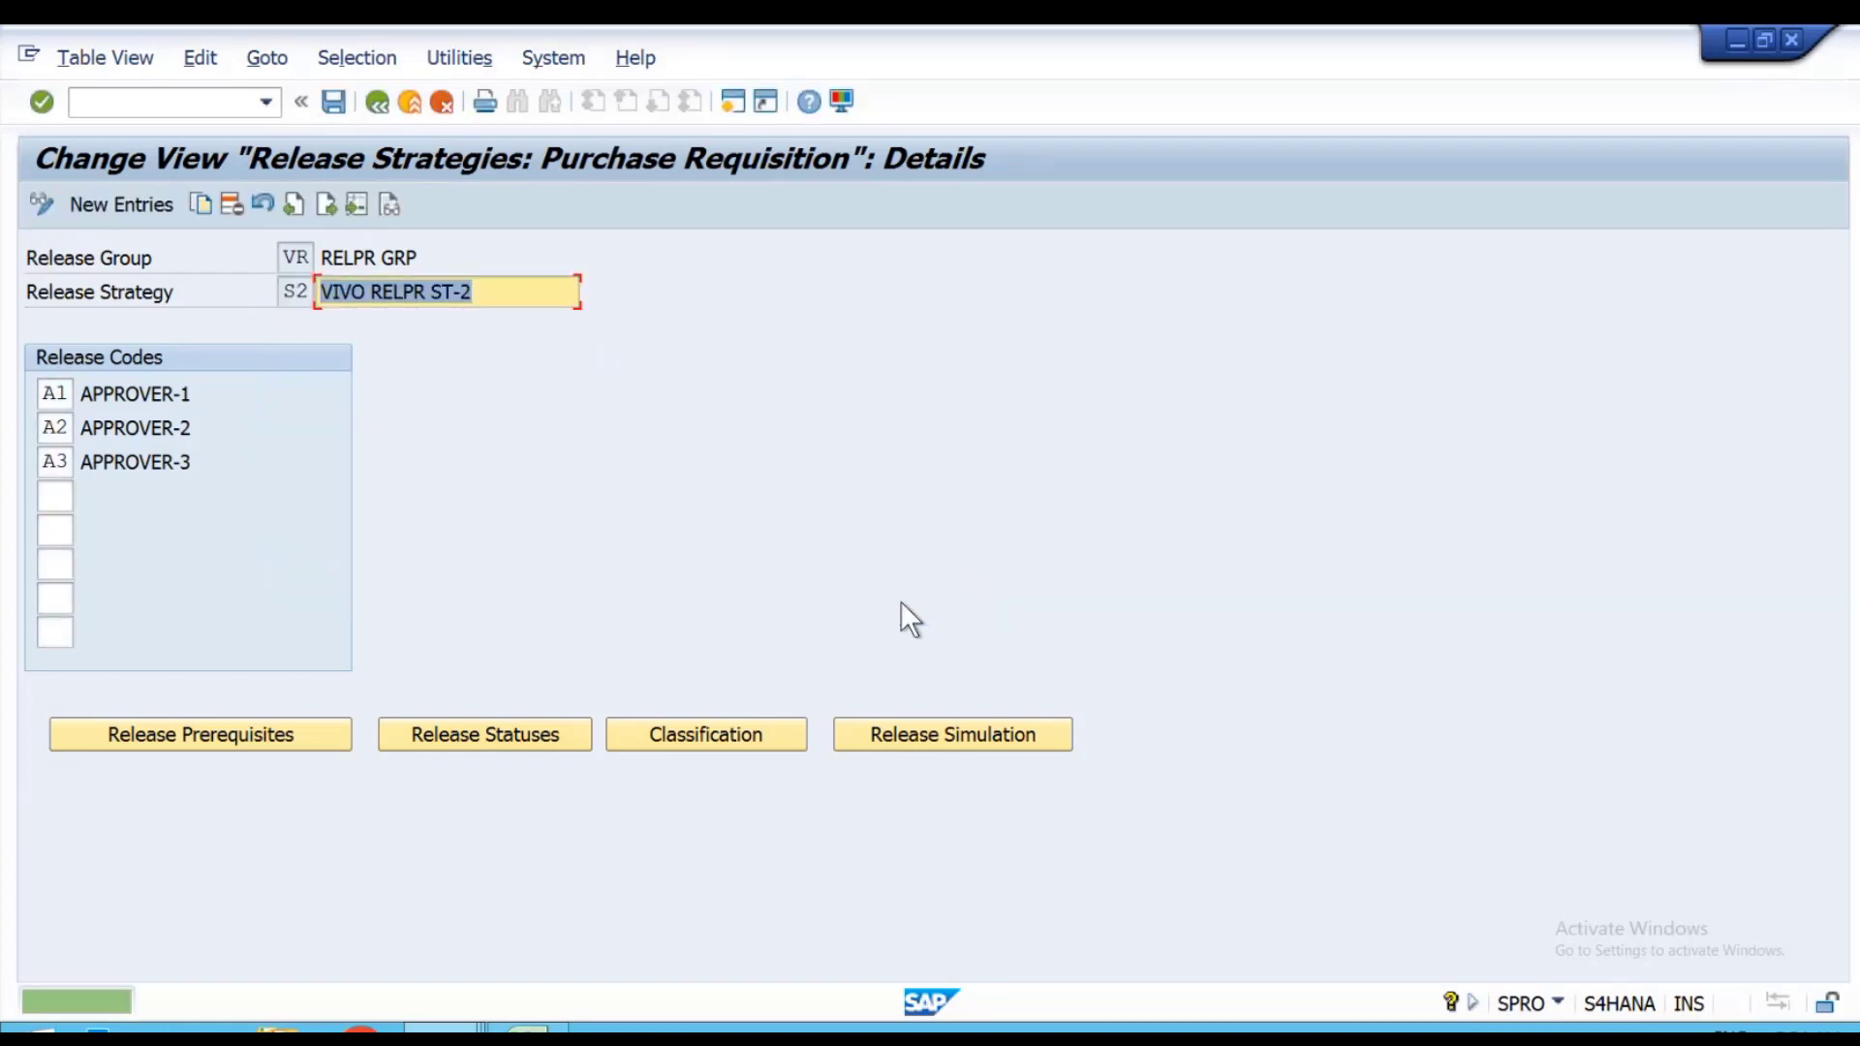
Simulate the release of strategy S2 by effecting codes A1, A2 and A3 in sequence, and close the simulation.
{"action": "left_click", "coordinate": [922, 734]}
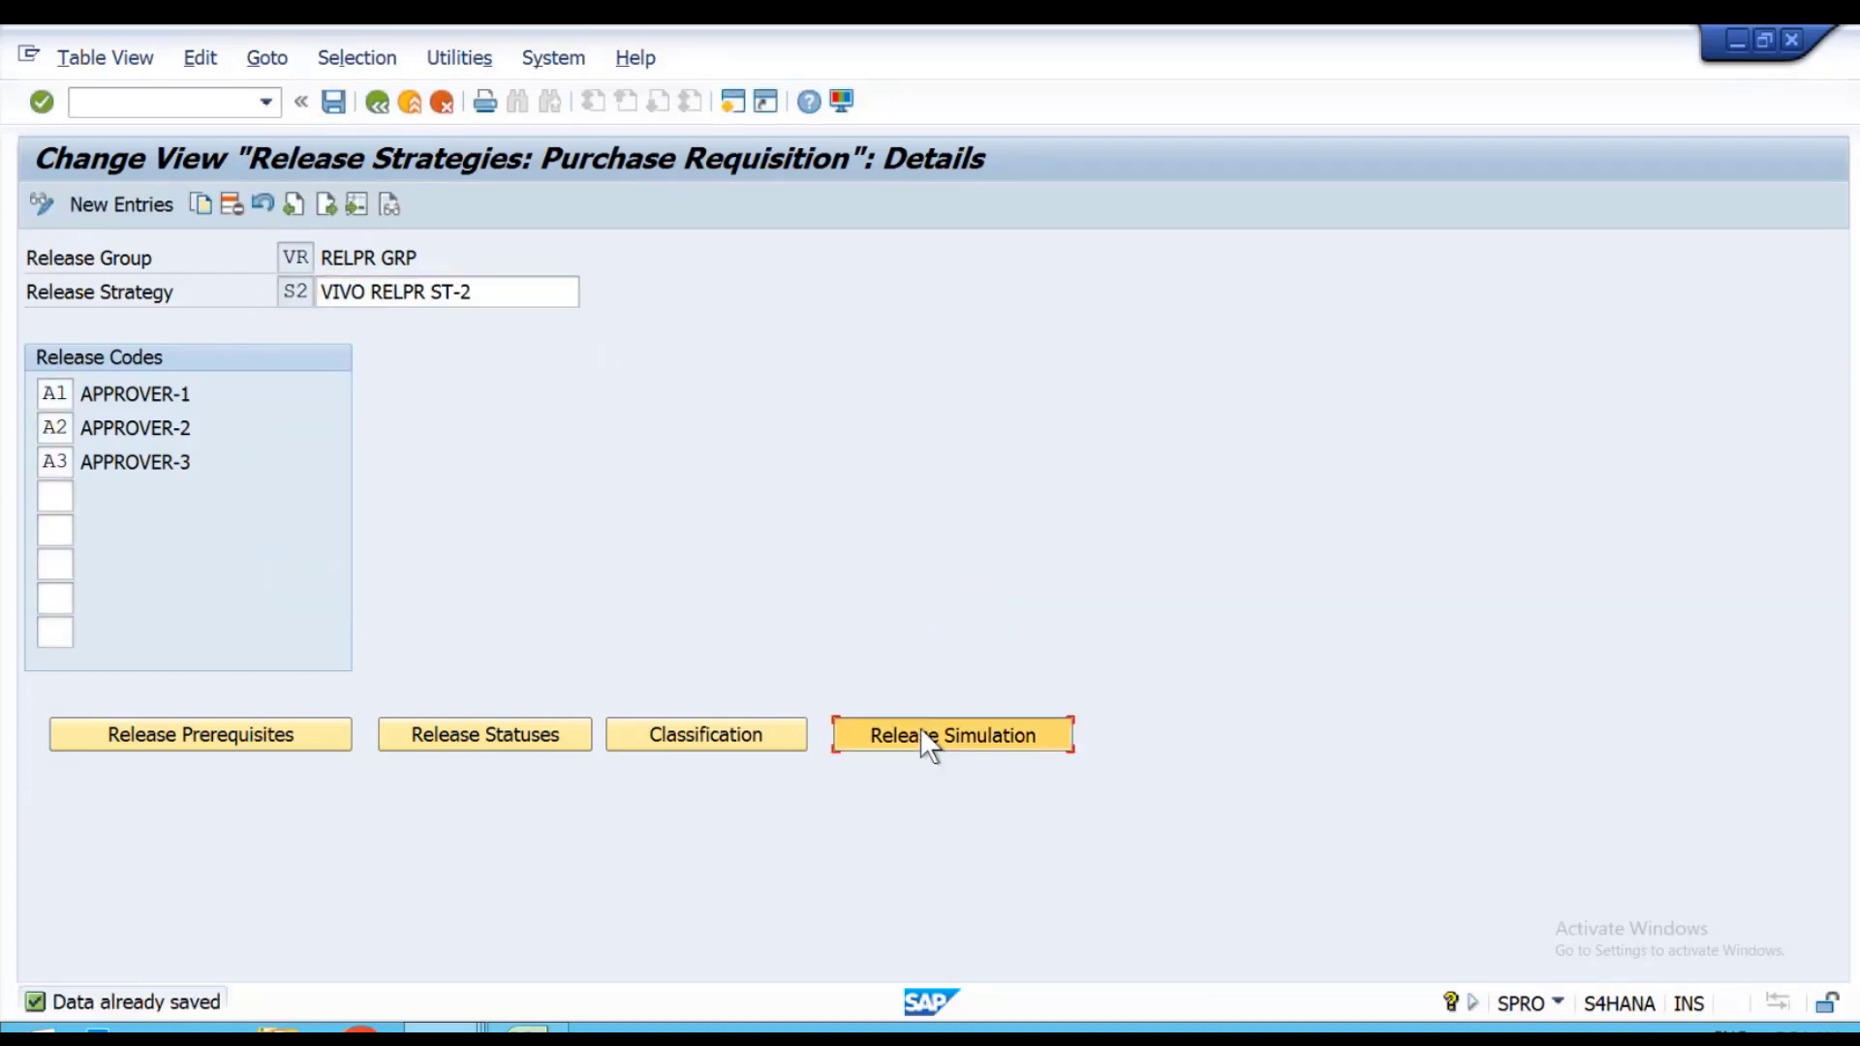
{"action": "left_click", "coordinate": [893, 697]}
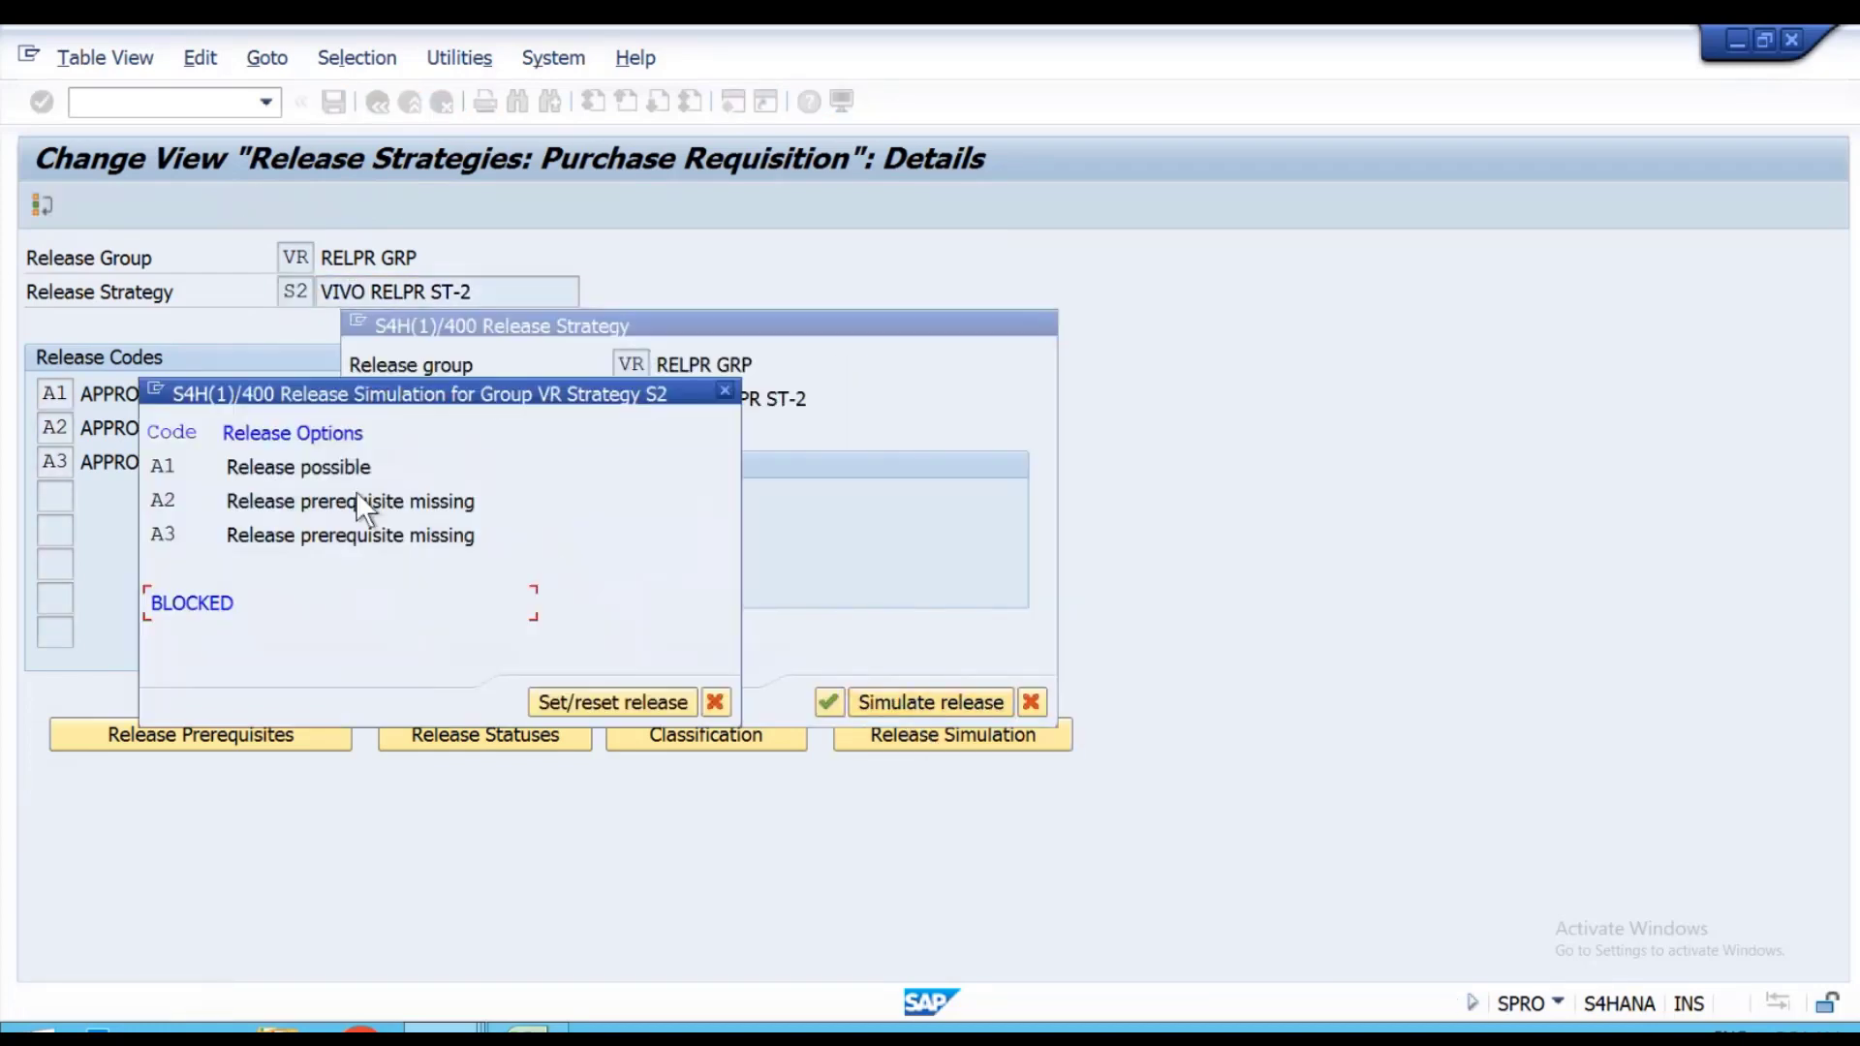
{"action": "double_click", "coordinate": [328, 473]}
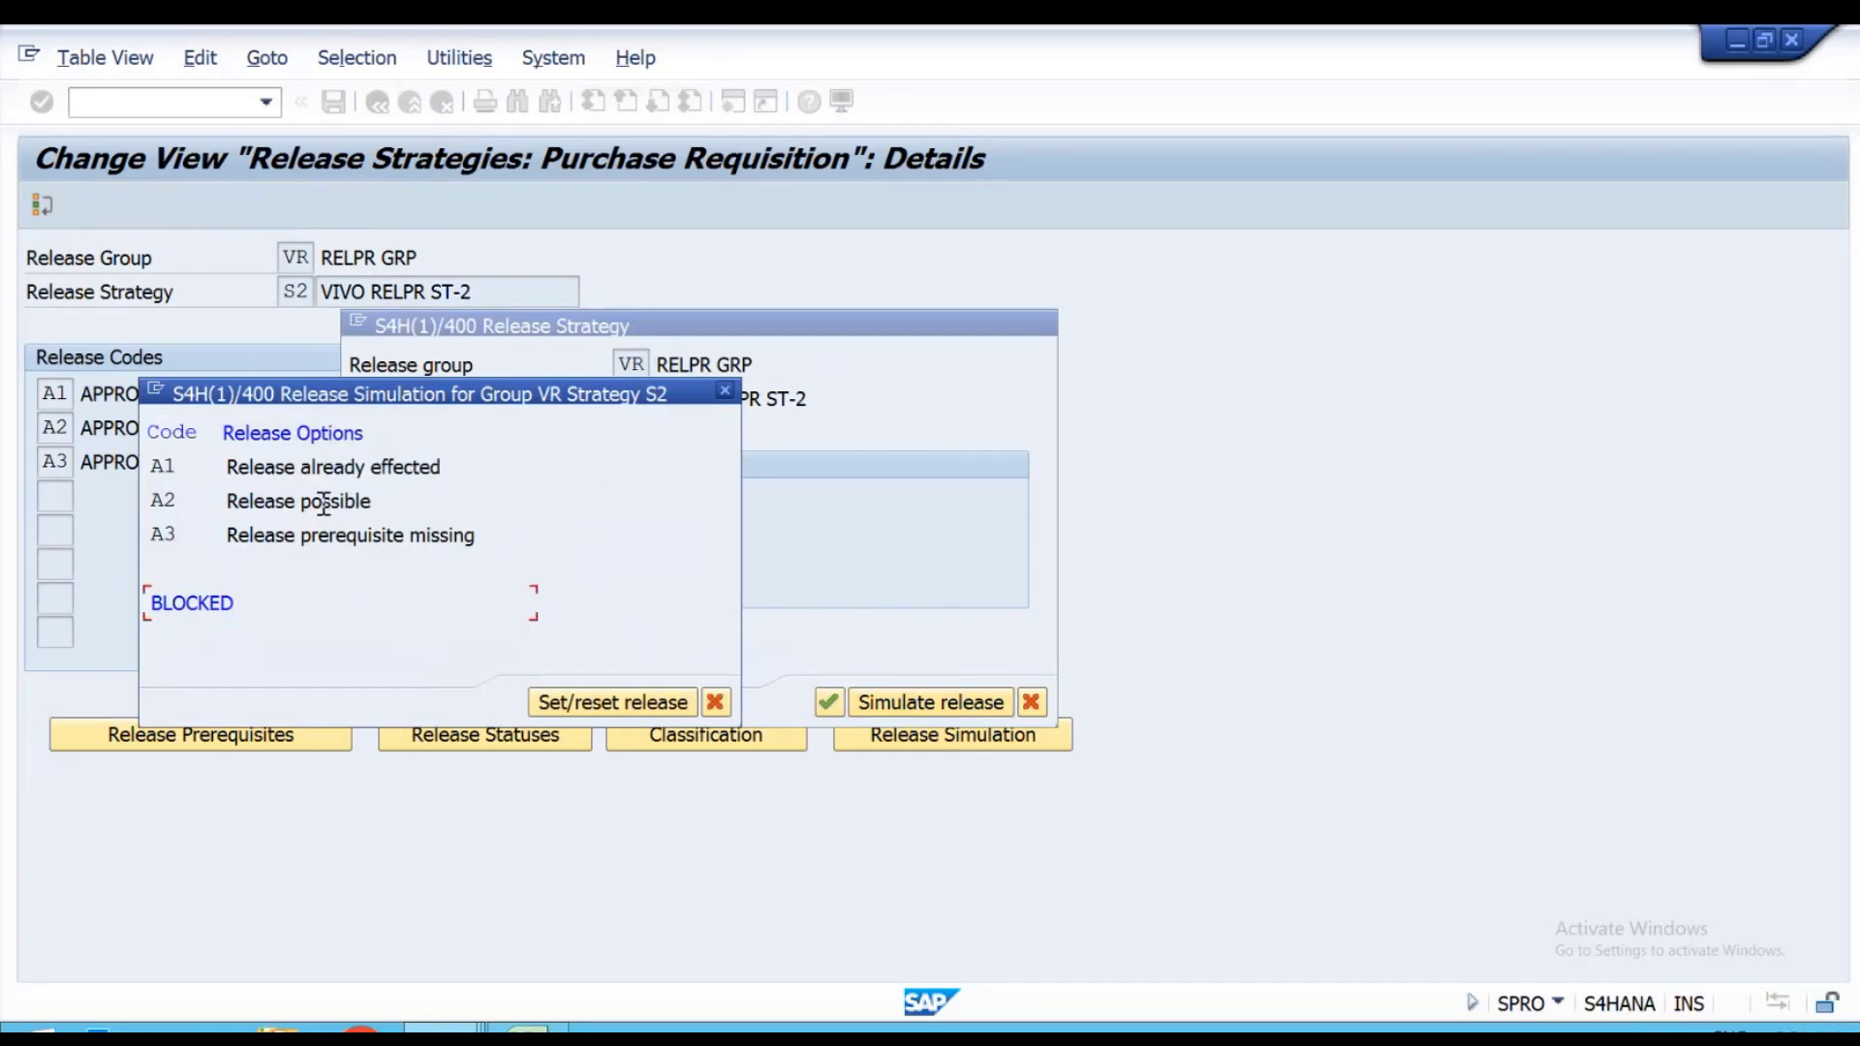
{"action": "double_click", "coordinate": [324, 500]}
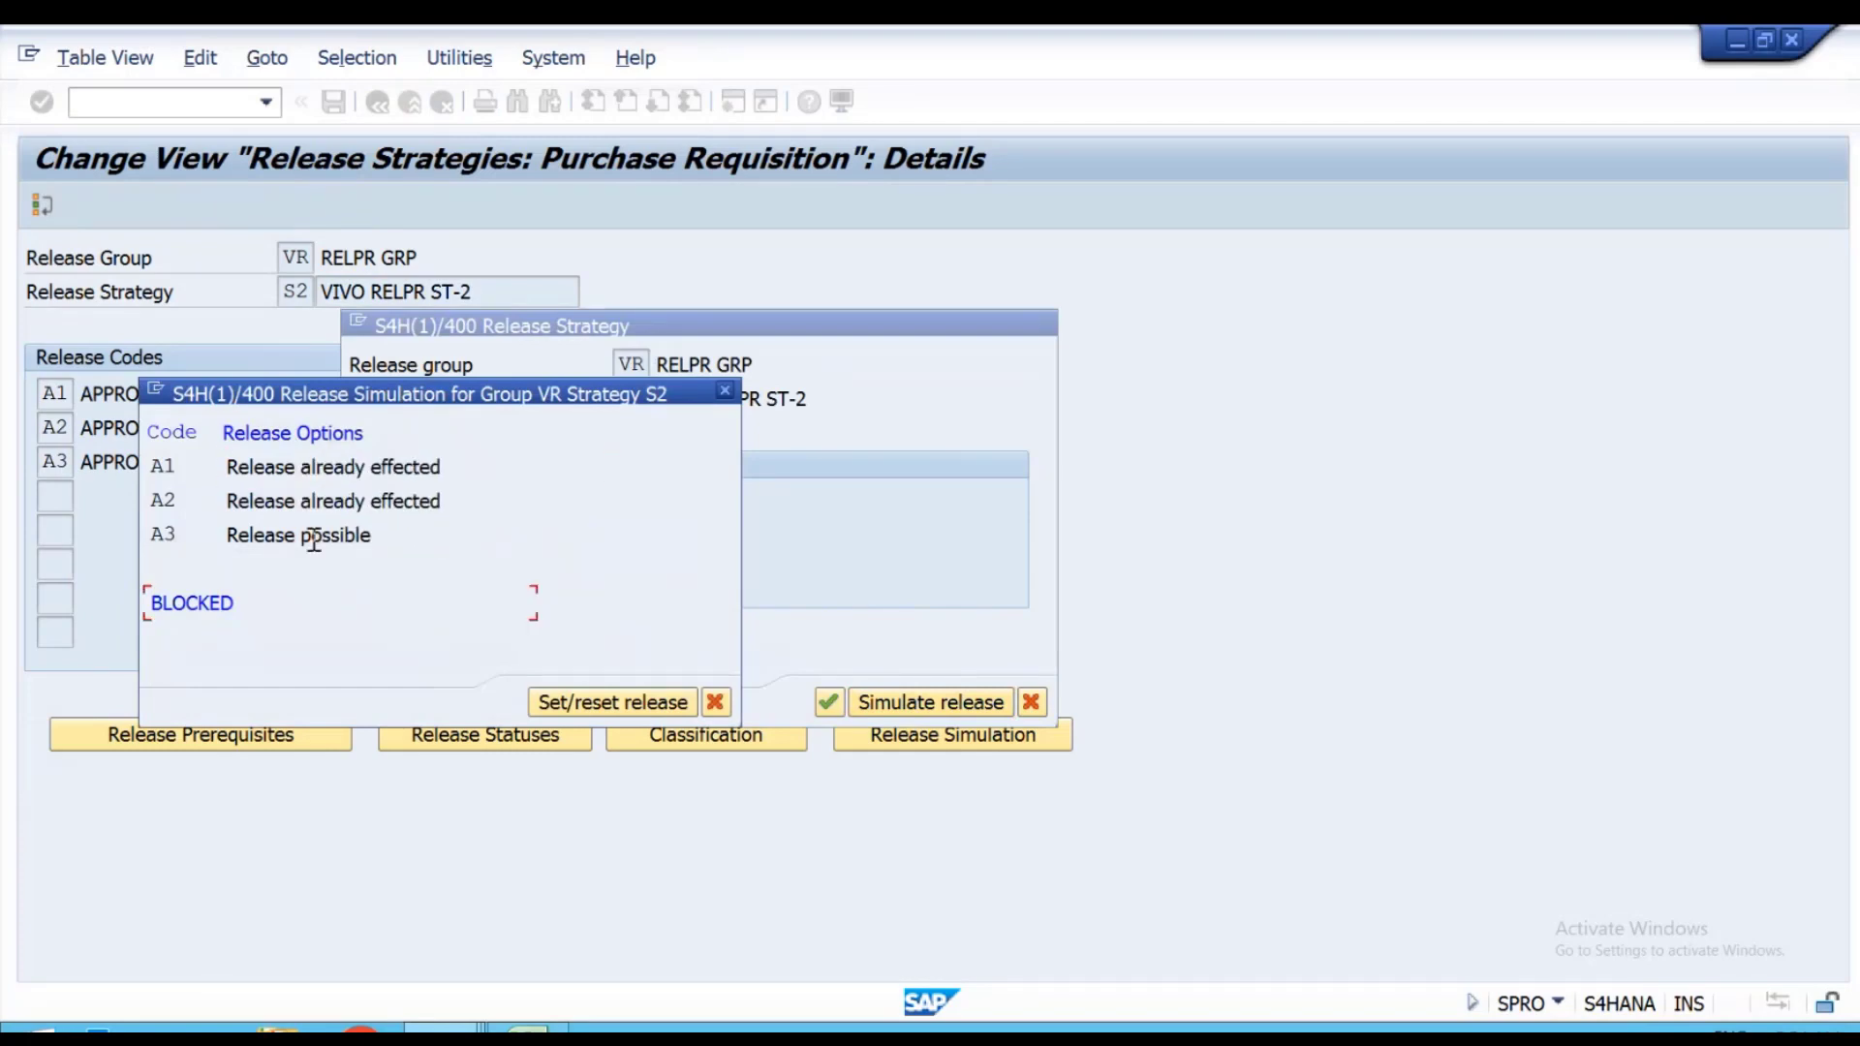
{"action": "double_click", "coordinate": [313, 538]}
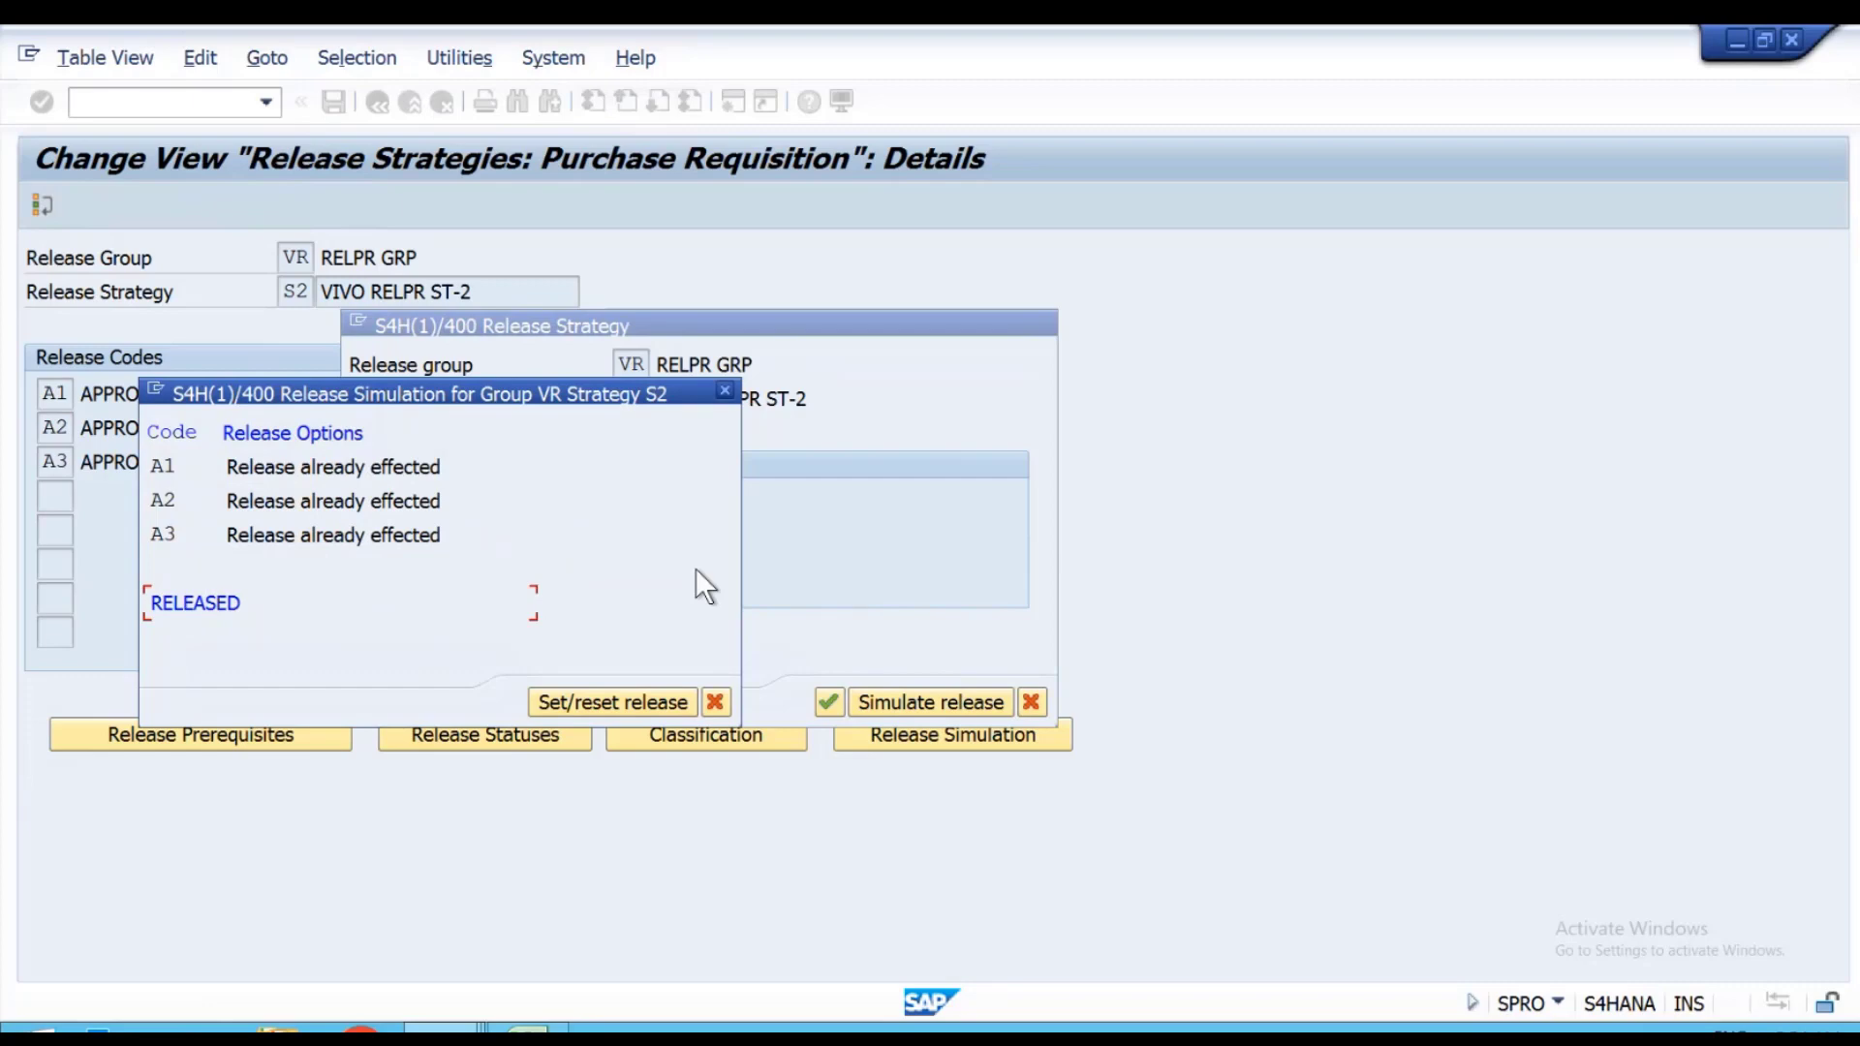
{"action": "key", "text": "Escape"}
{"action": "key", "text": "Escape"}
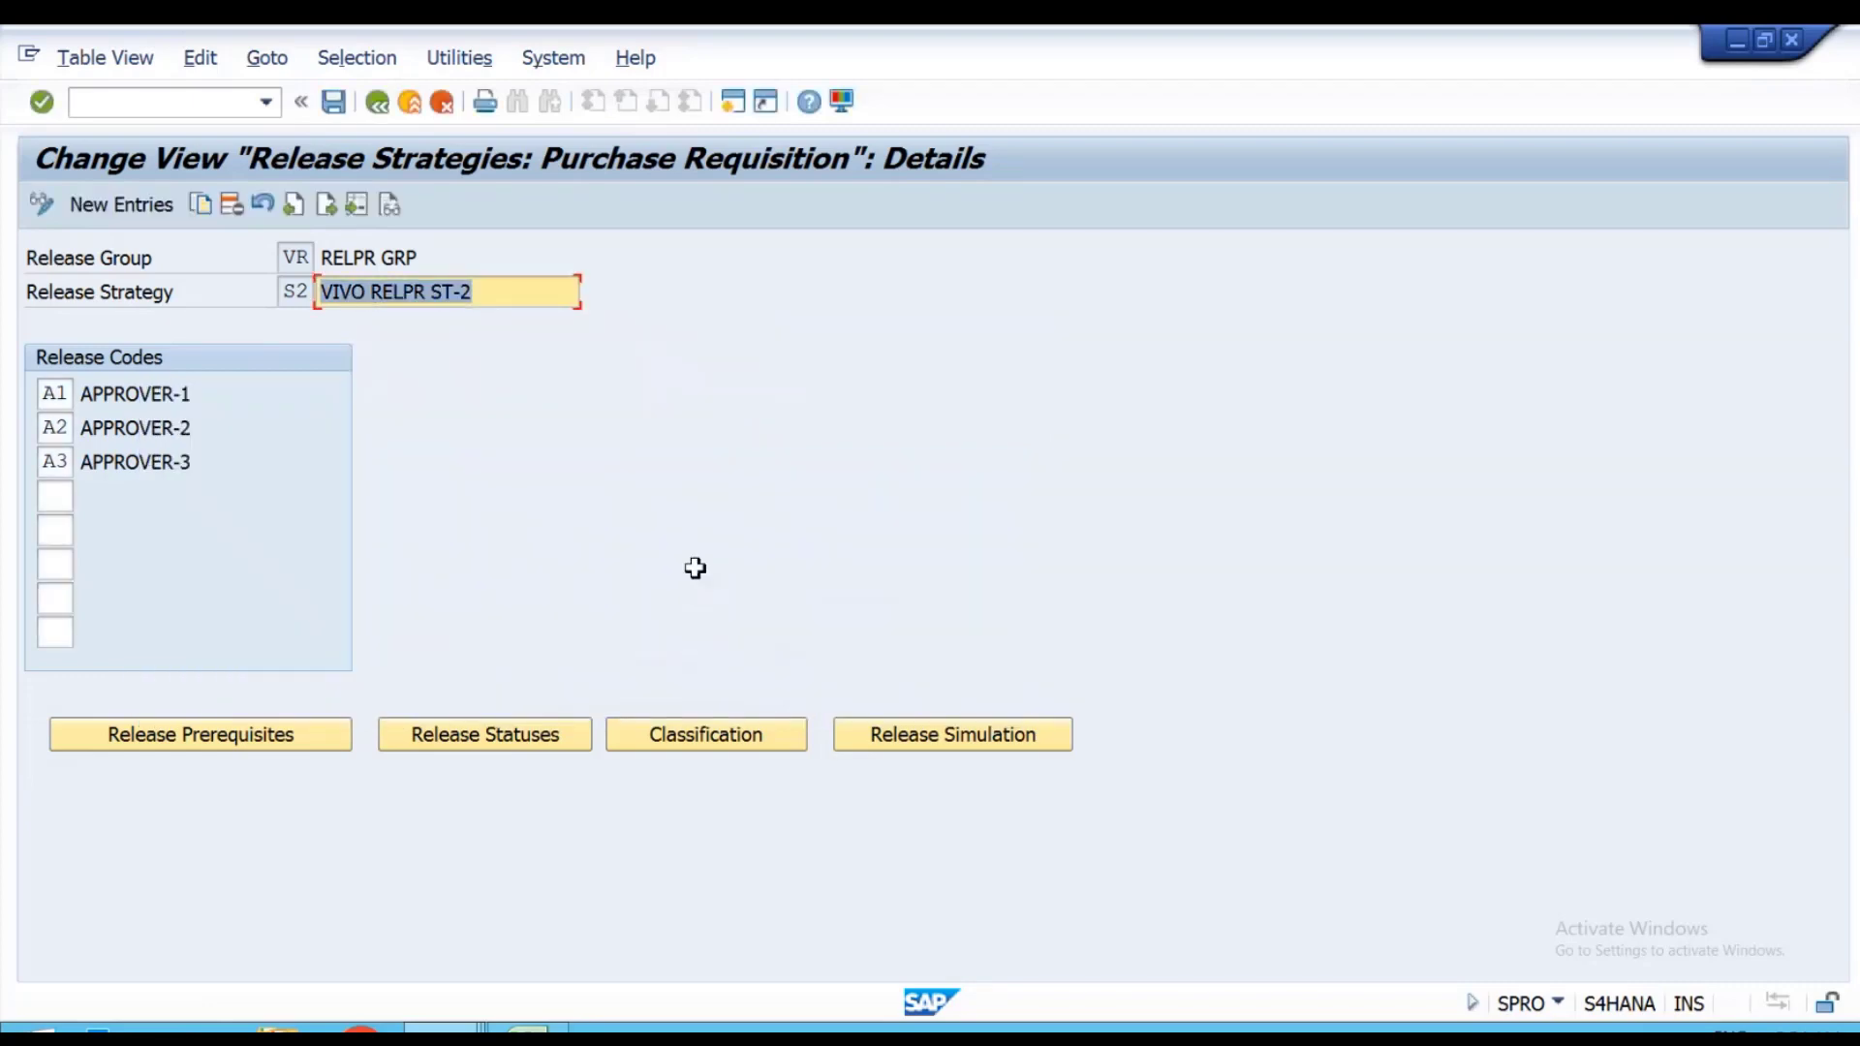
Switch to the purchase requisition session, restart transaction ME52N and reload the VR requisition using its copied document number.
{"action": "key", "text": "alt+Tab"}
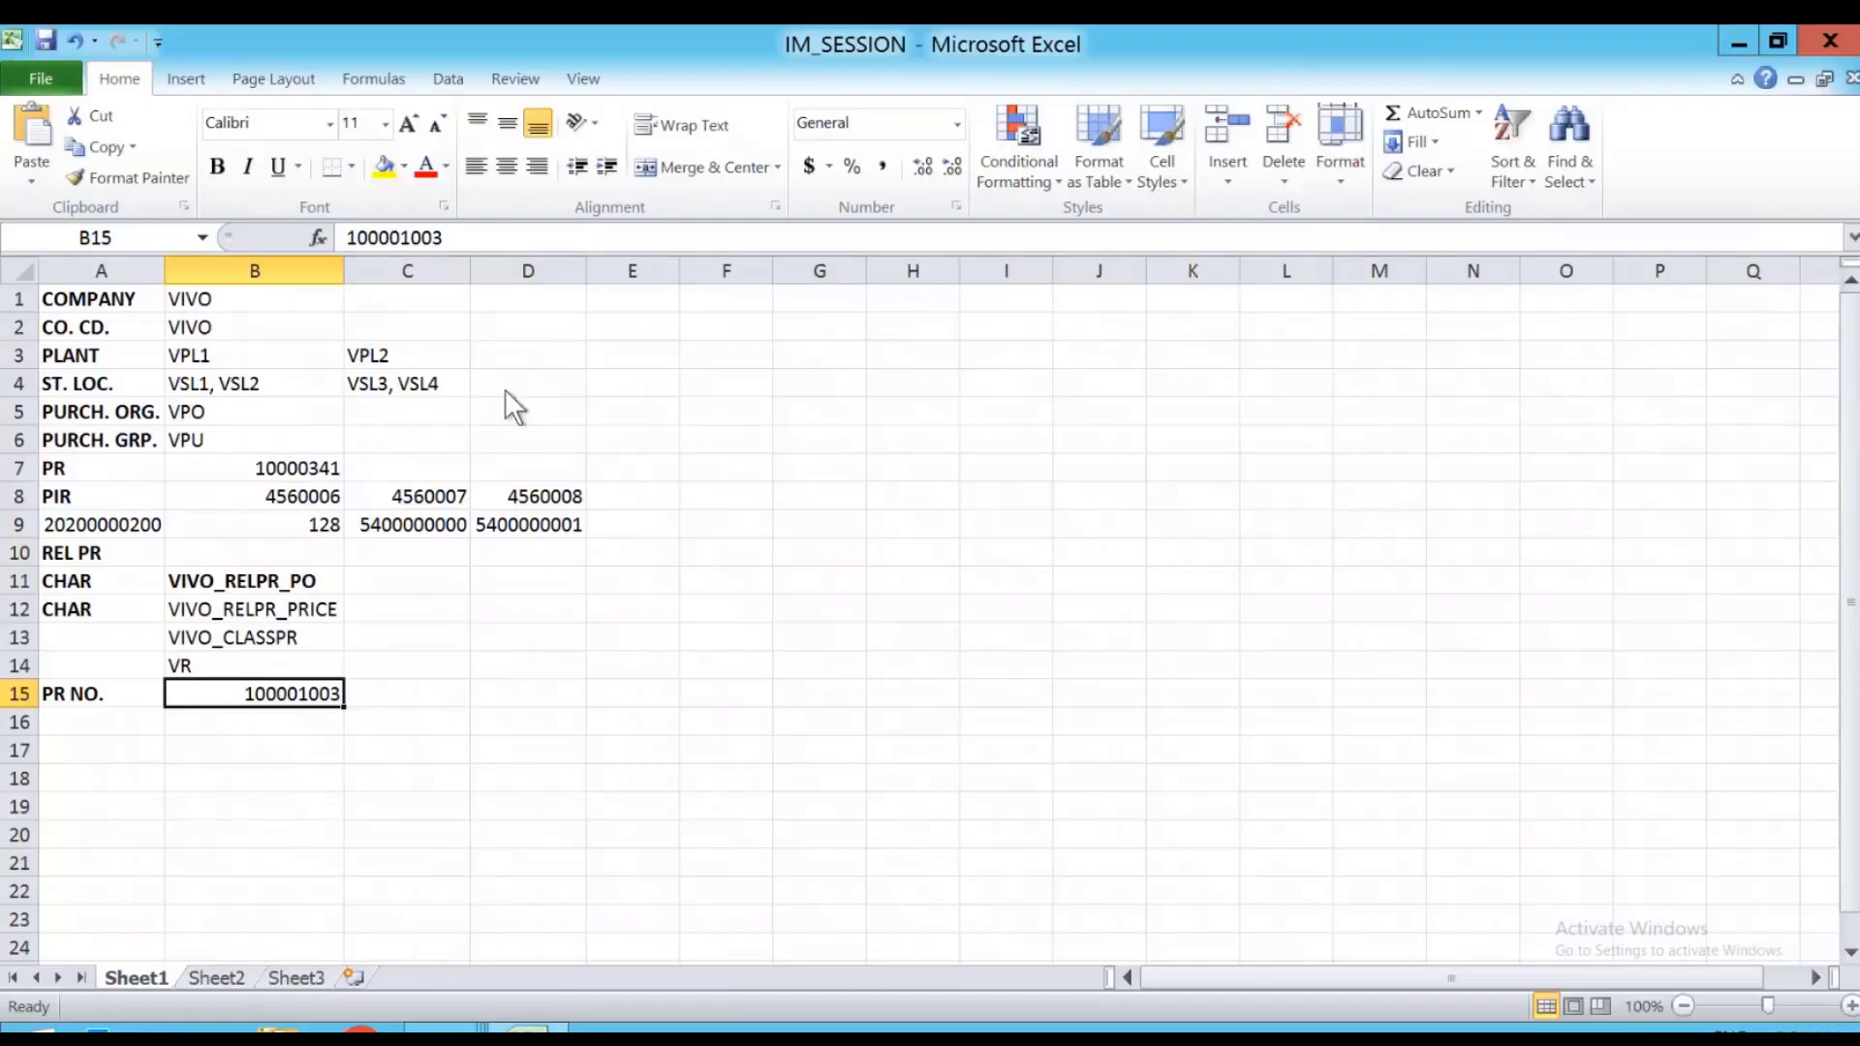
{"action": "key", "text": "alt+Tab"}
{"action": "key", "text": "alt+Tab"}
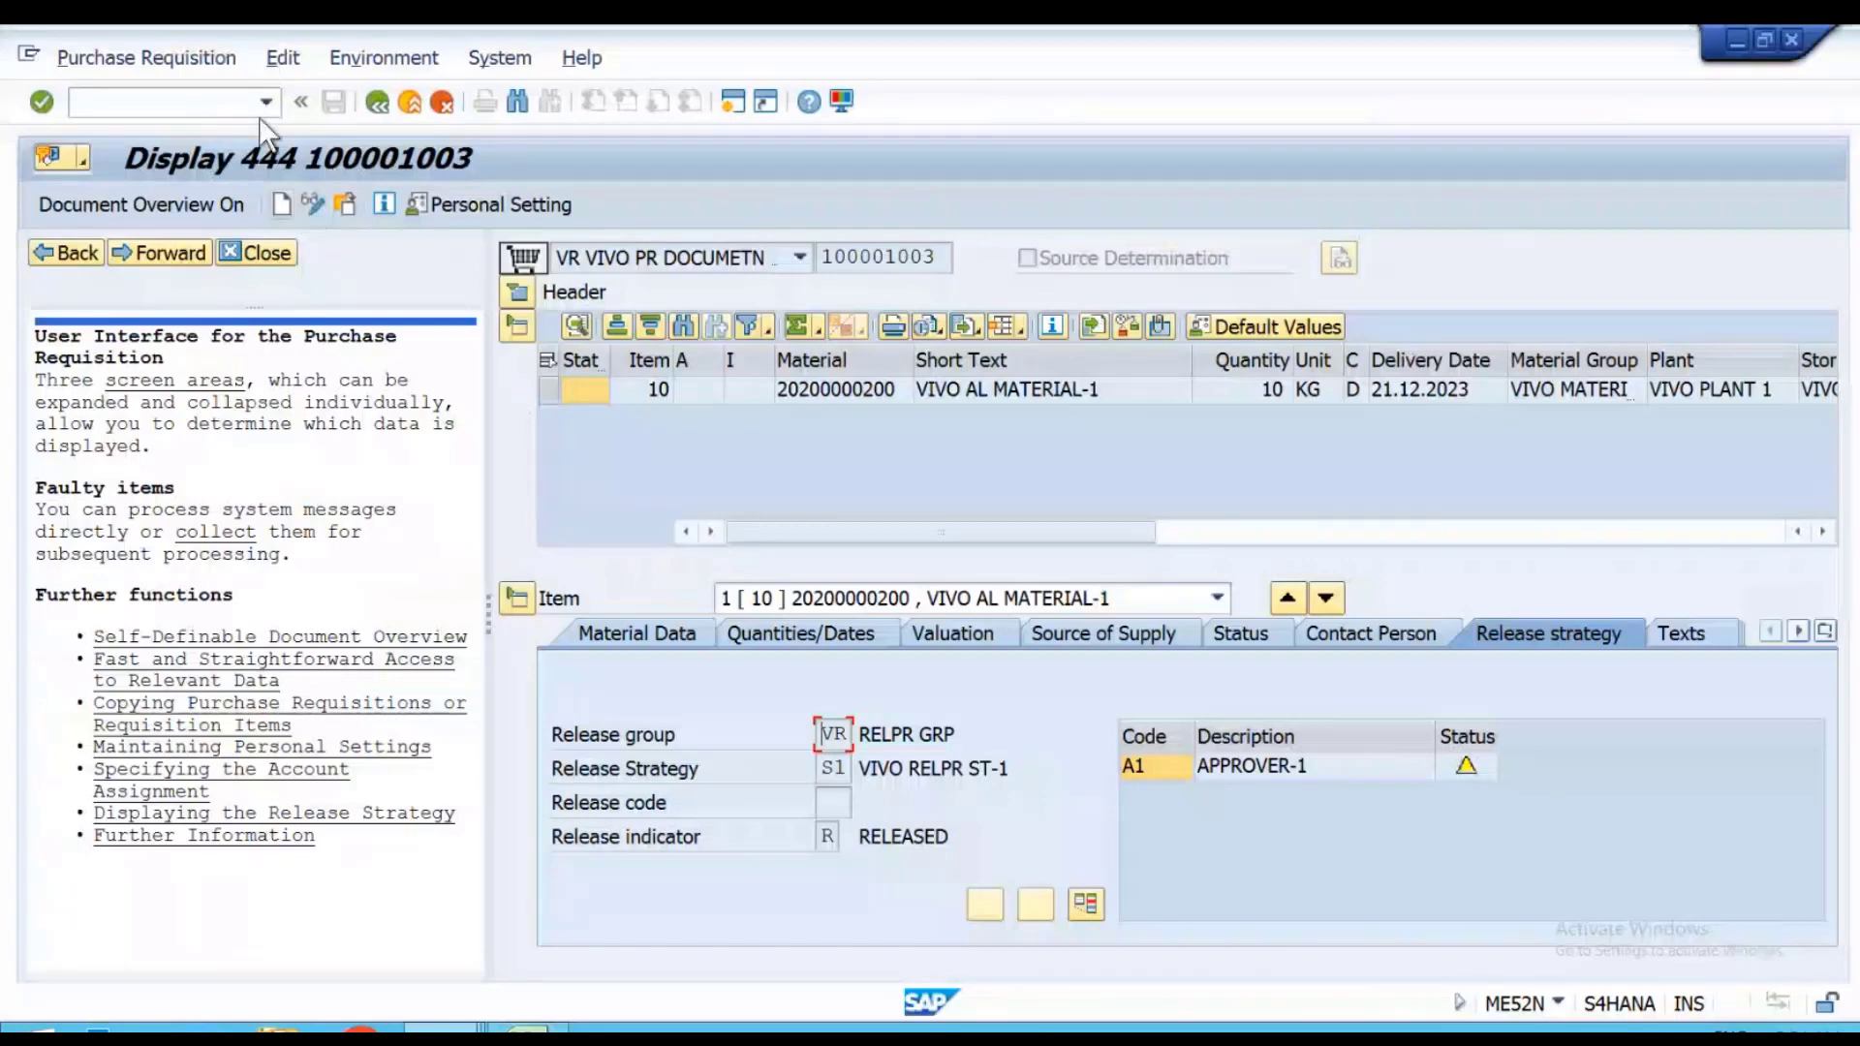
{"action": "left_click", "coordinate": [265, 103]}
{"action": "left_click", "coordinate": [168, 139]}
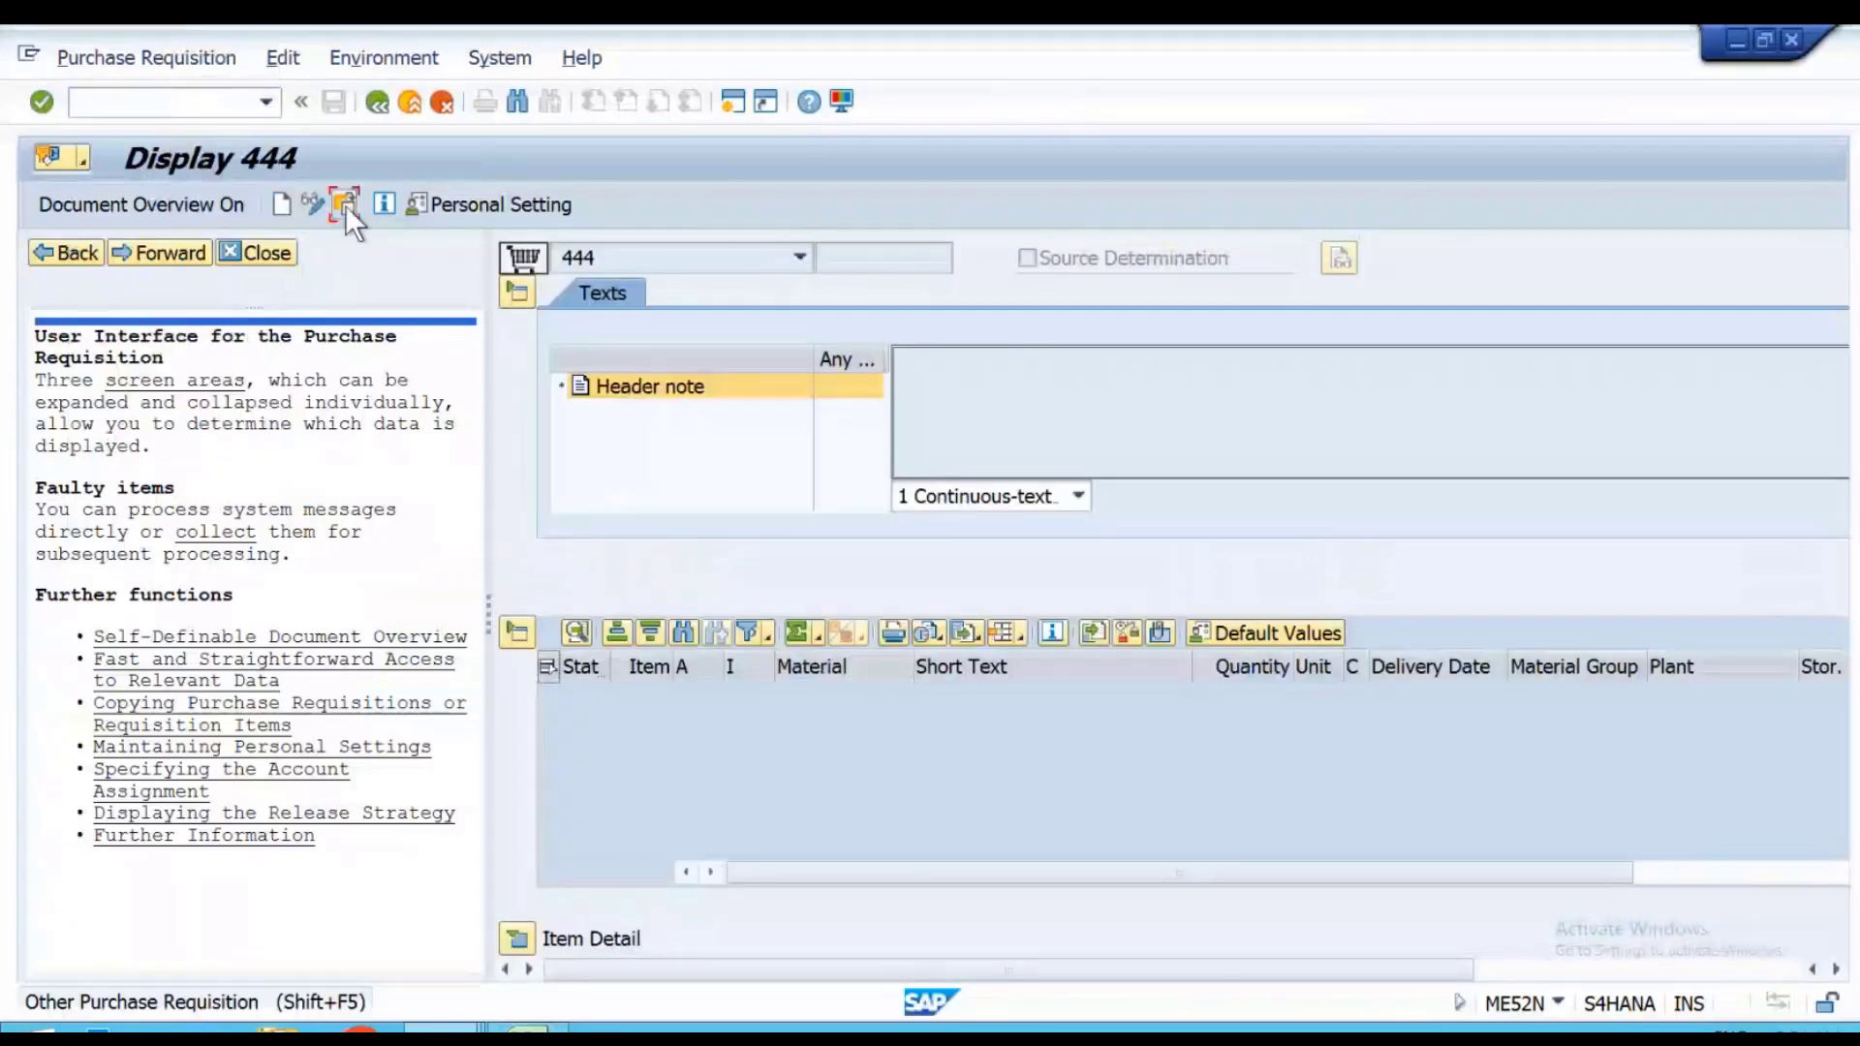
{"action": "left_click", "coordinate": [345, 205]}
{"action": "key", "text": "ctrl+v"}
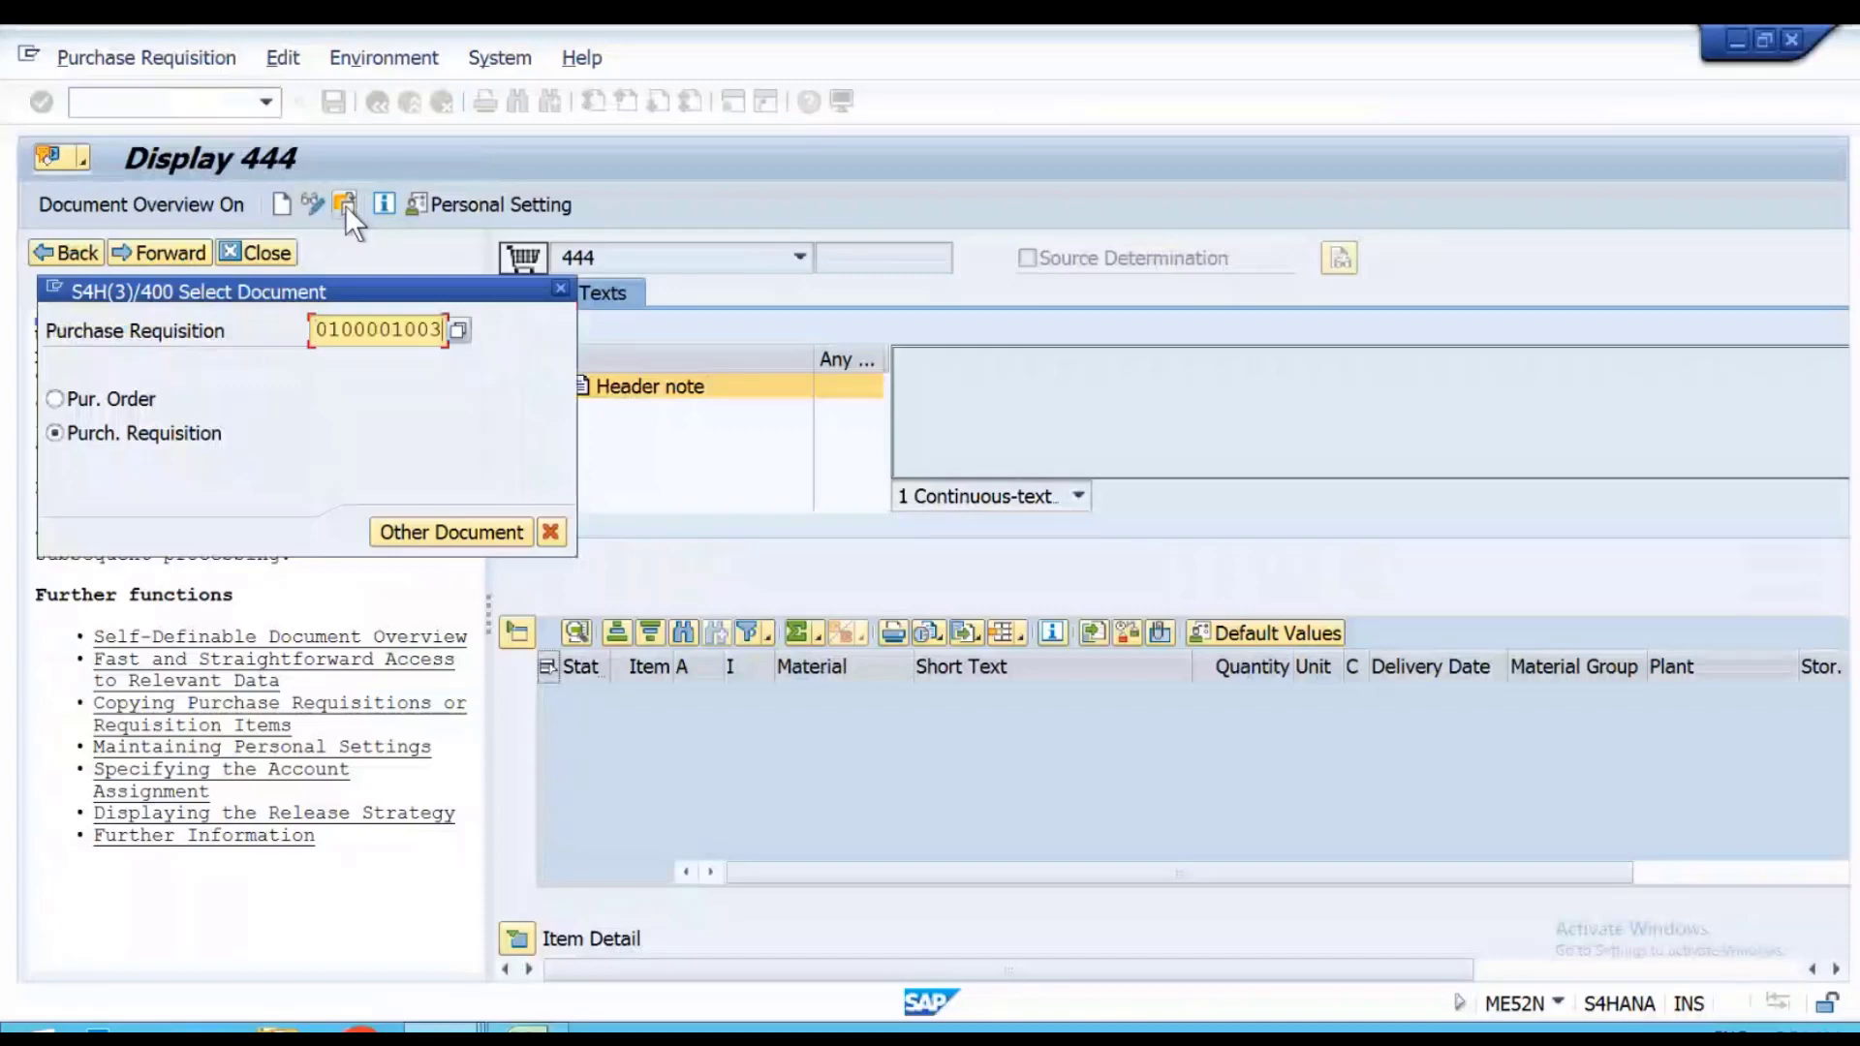
{"action": "key", "text": "Return"}
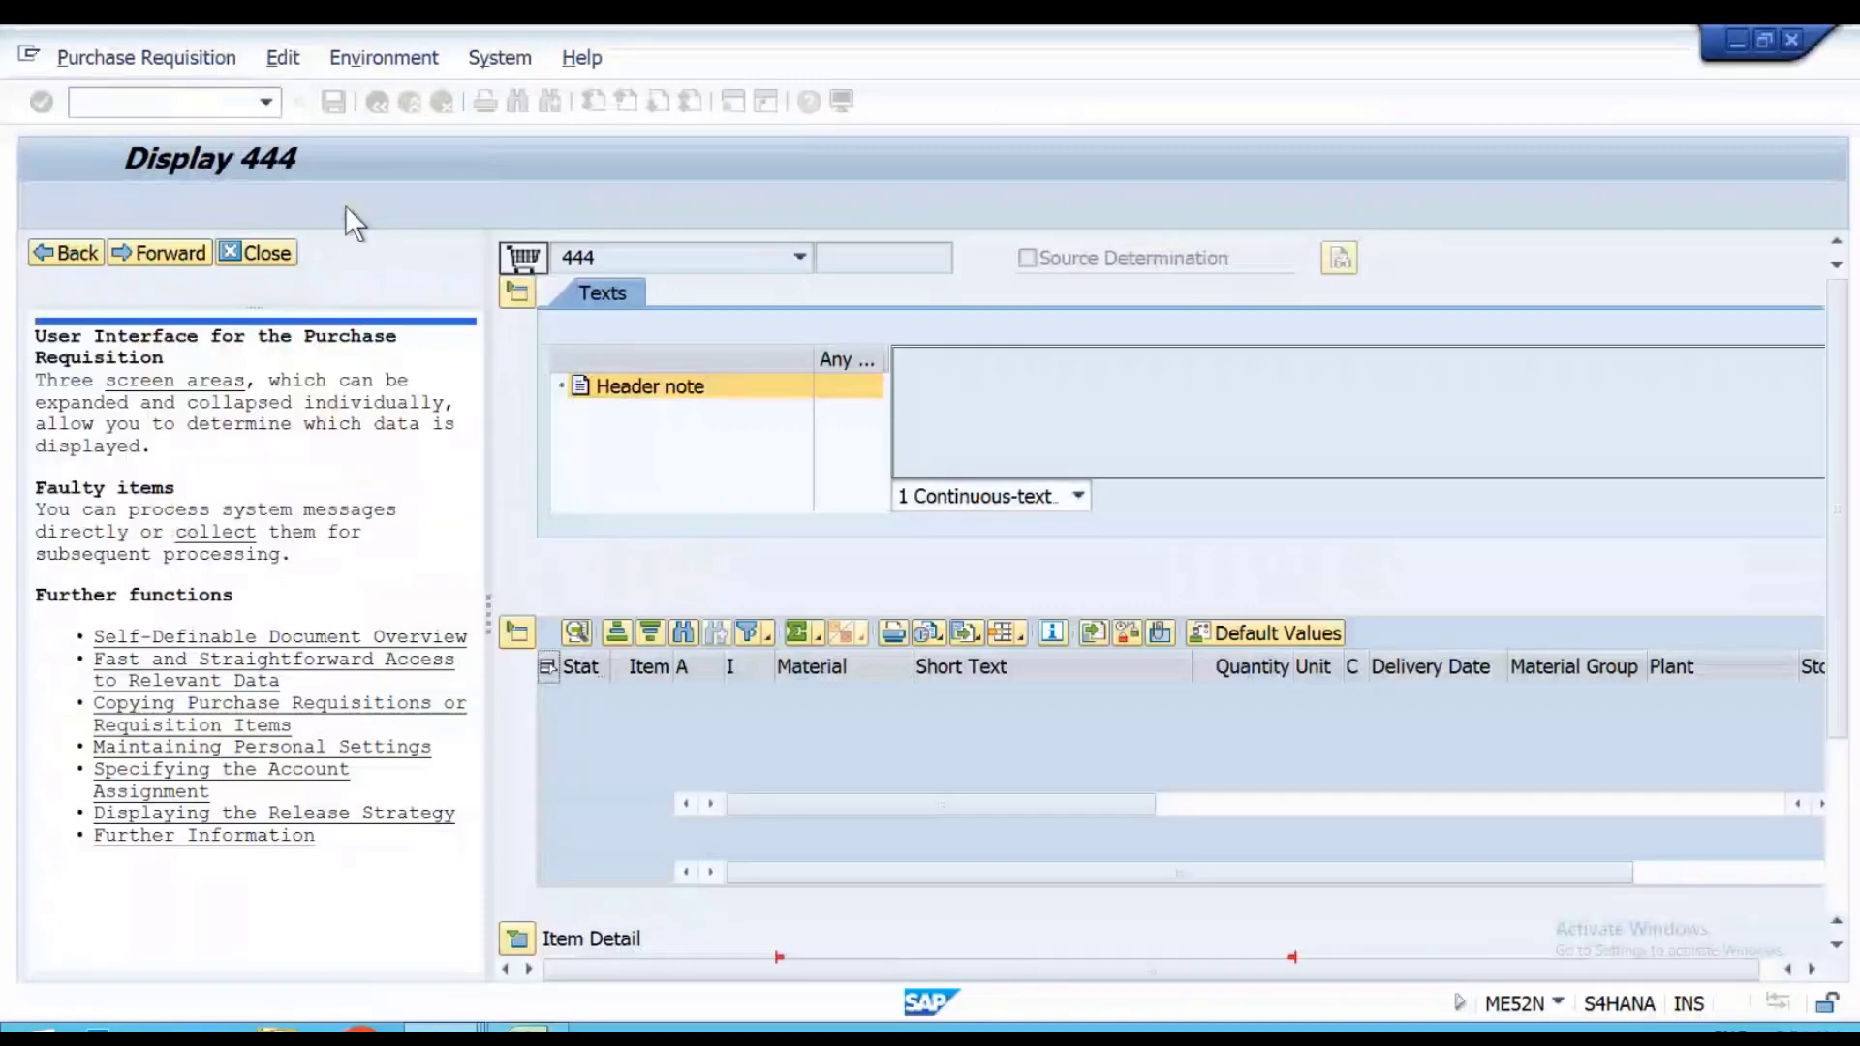
Collapse the requisition header and examine the item's release strategy, release indicator and approver status.
{"action": "left_click", "coordinate": [1607, 833]}
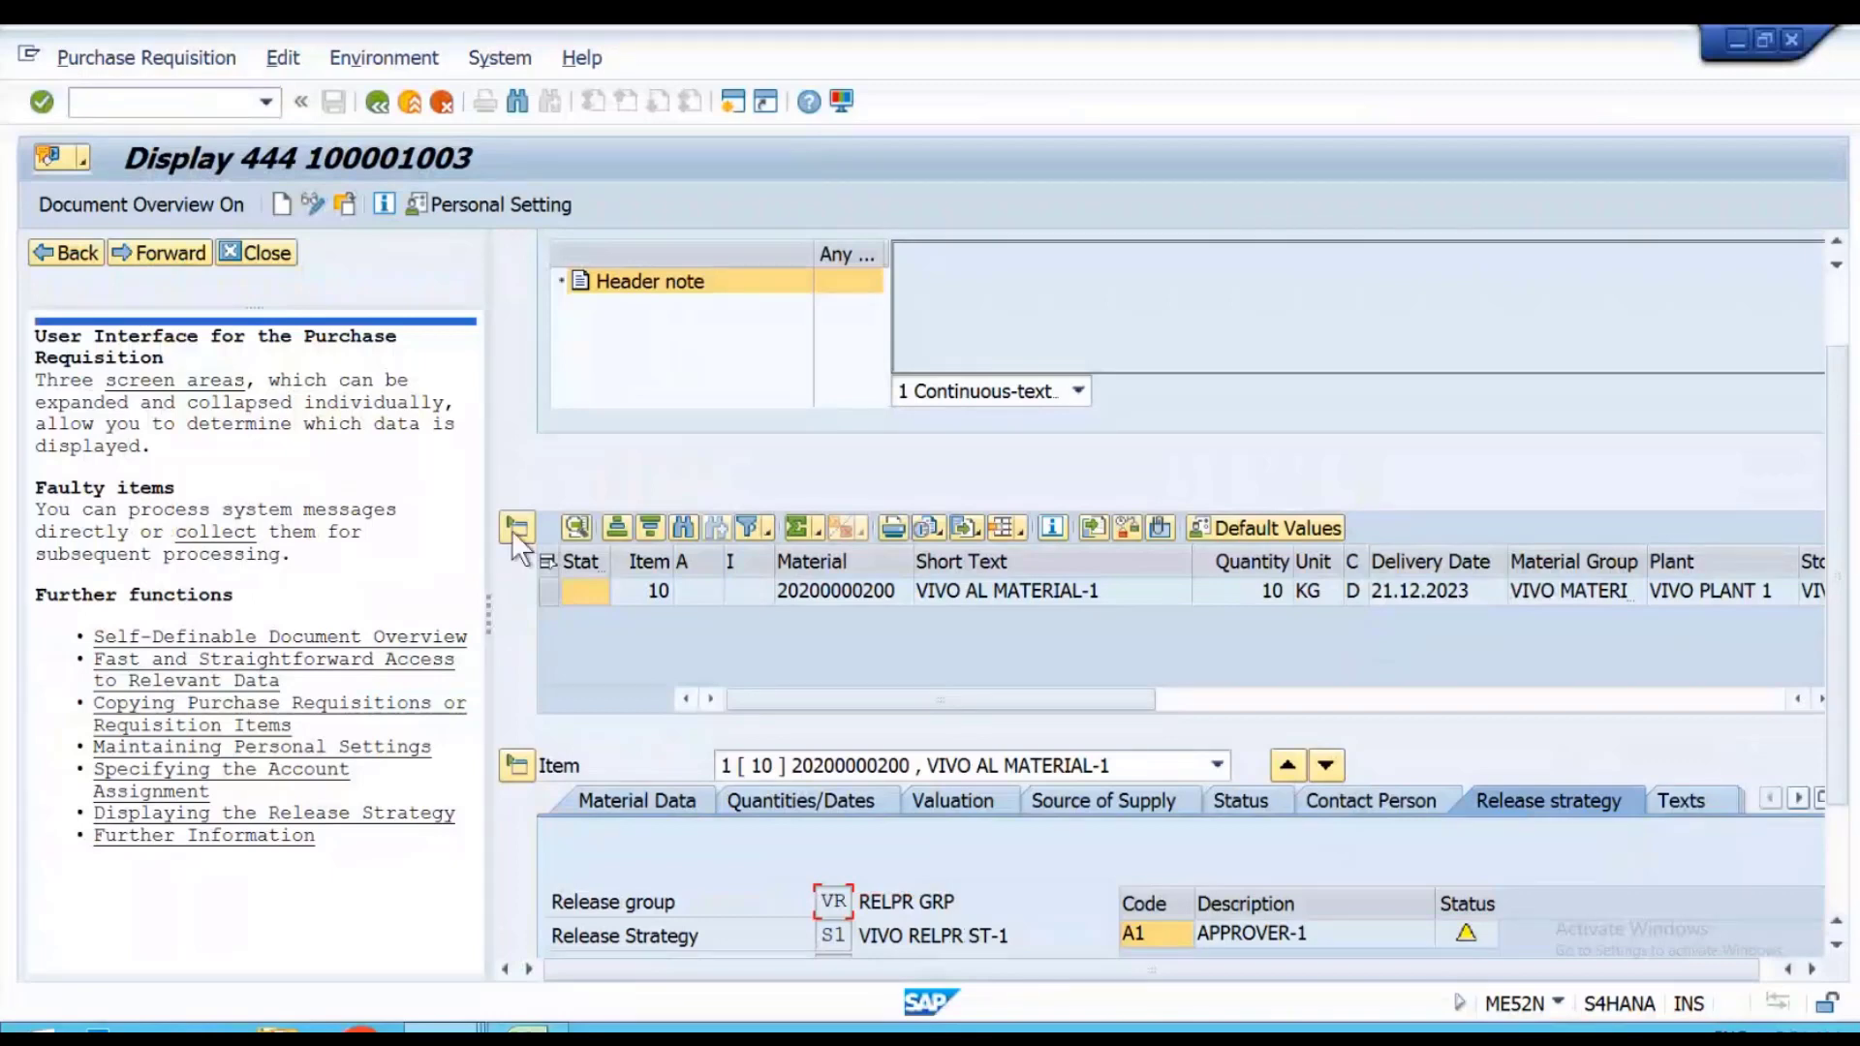
{"action": "scroll", "coordinate": [565, 315], "scroll_direction": "up", "scroll_amount": 2}
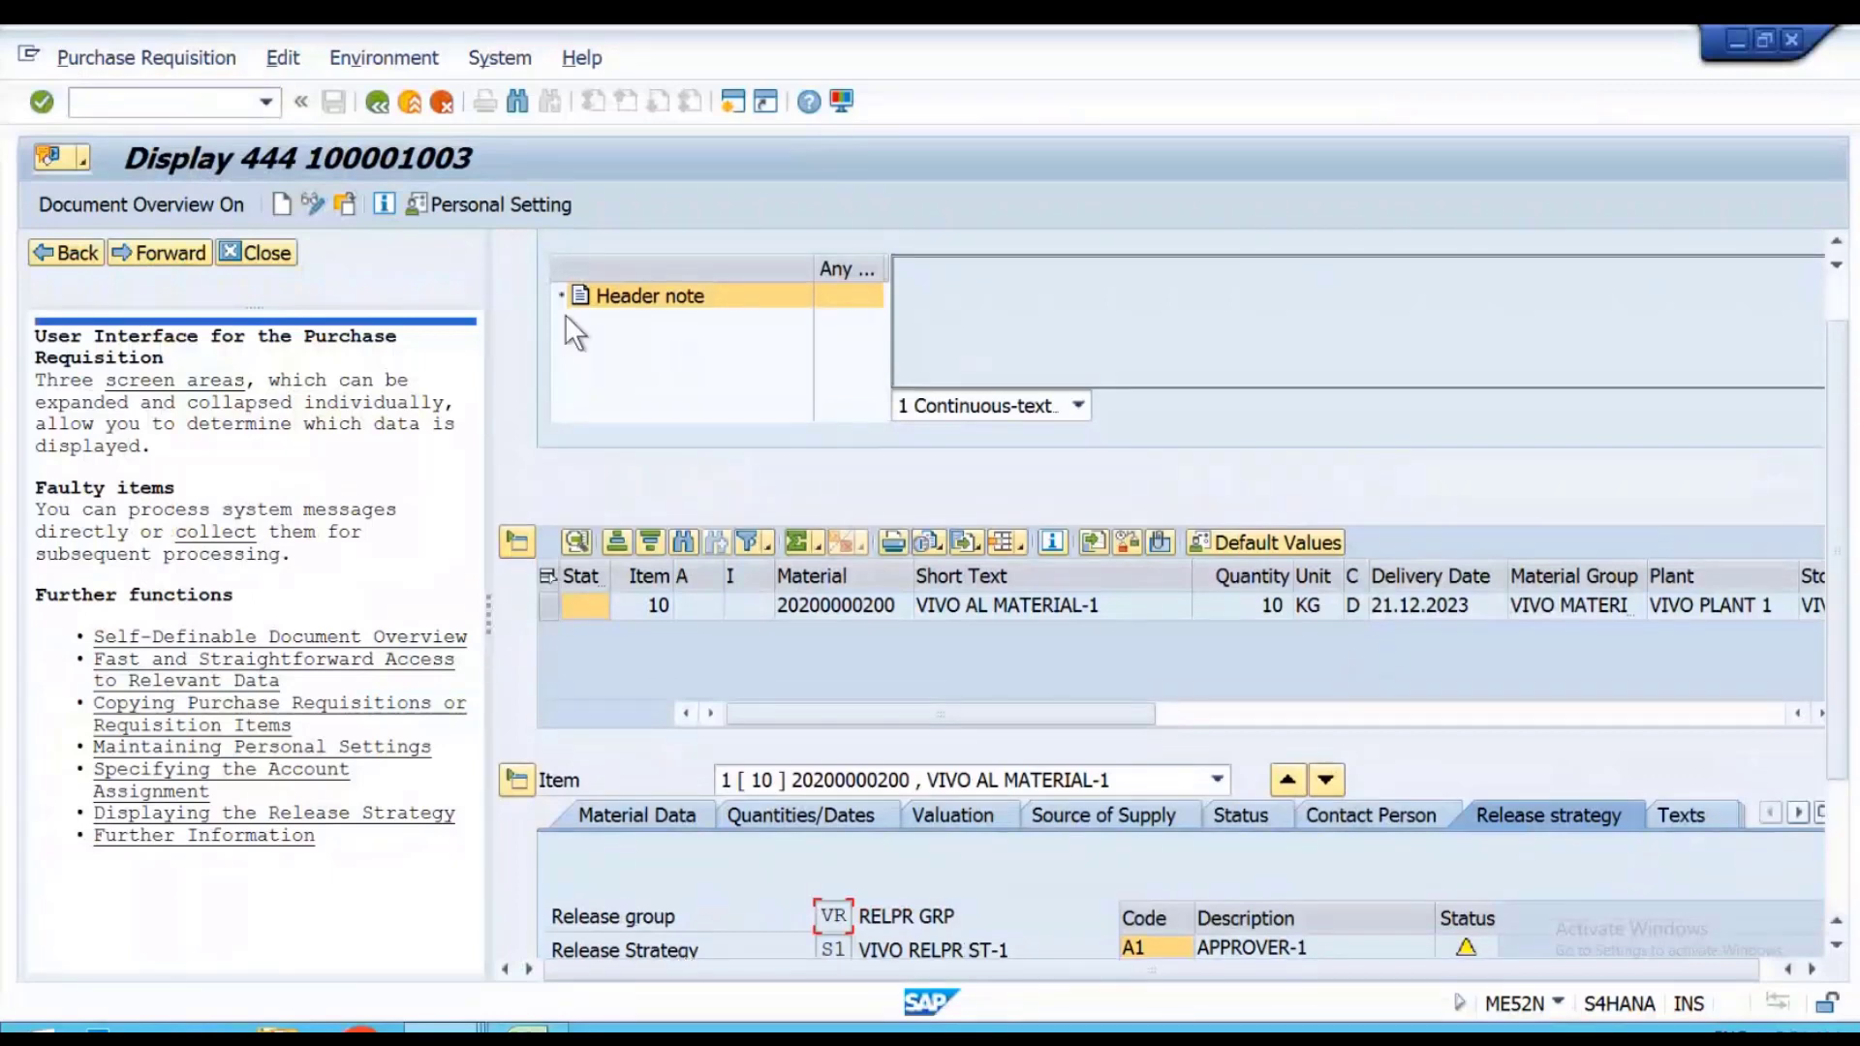
{"action": "left_click", "coordinate": [523, 238]}
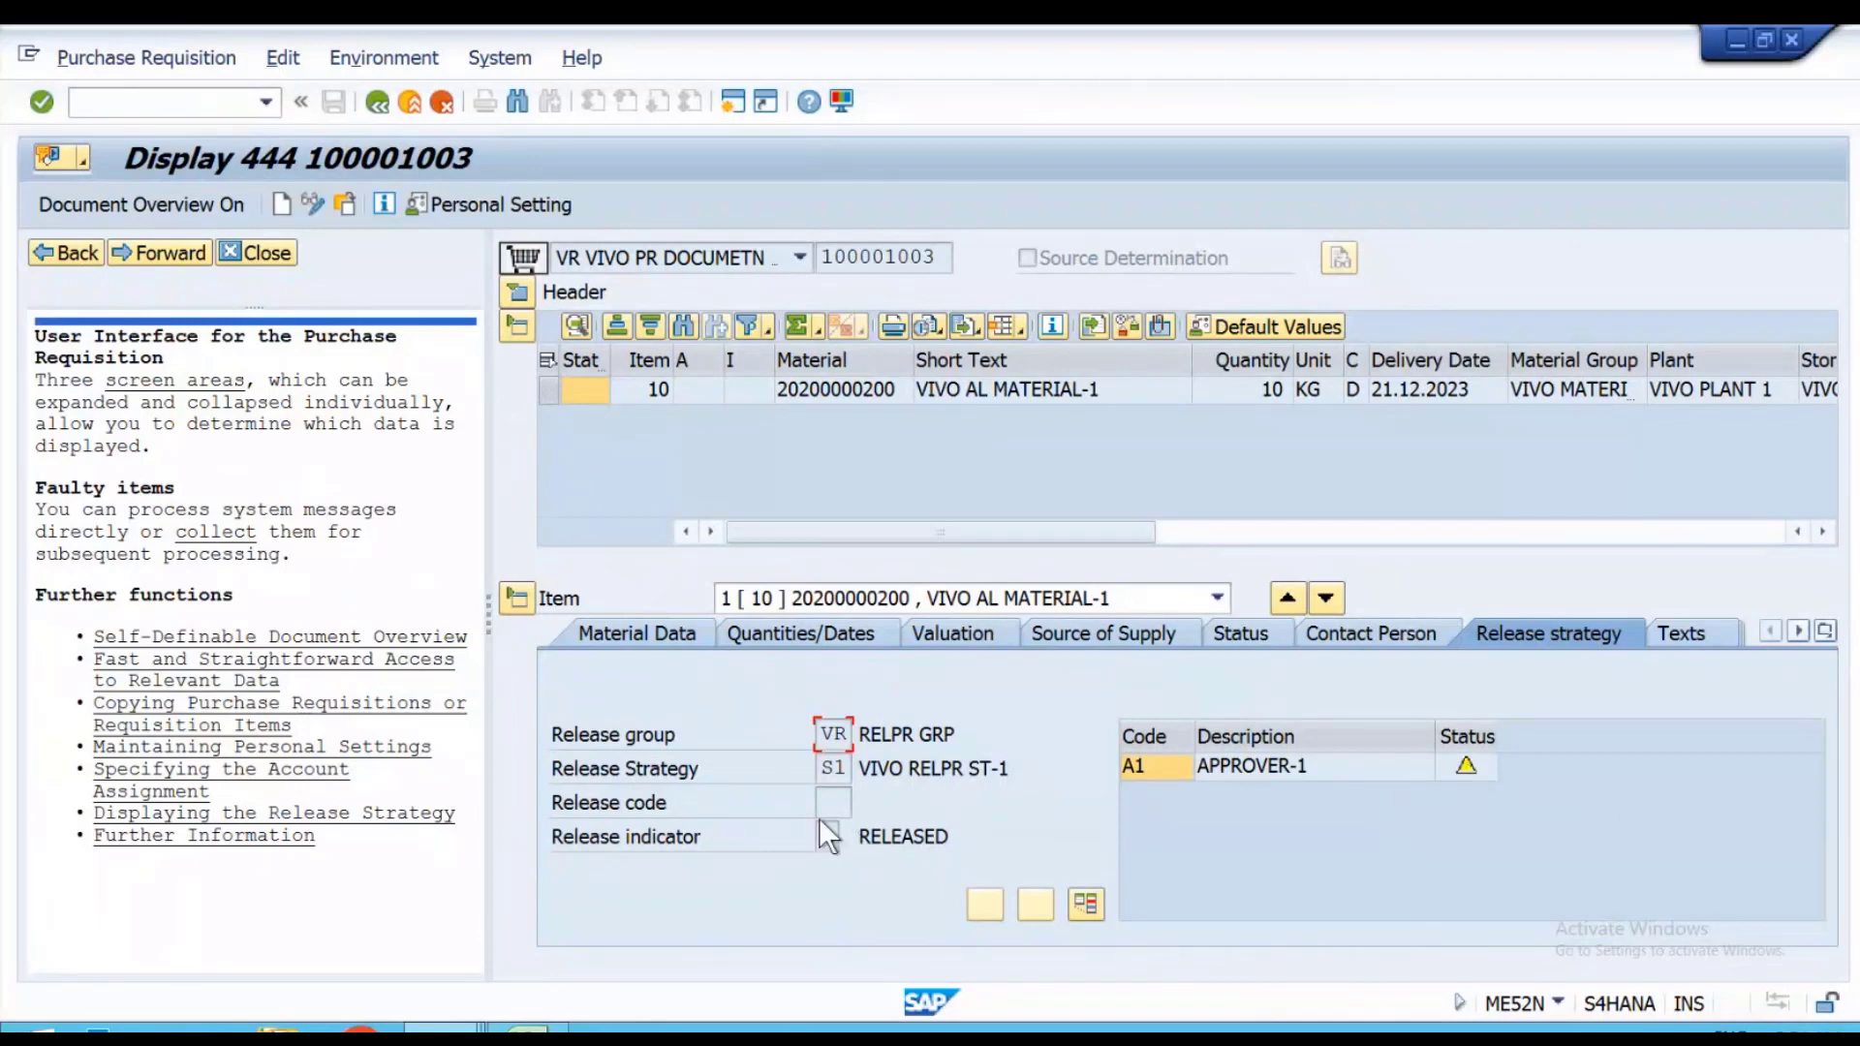
Start a new requisition with transaction ME51N and list my purchase requisitions in the document overview.
{"action": "left_click", "coordinate": [190, 106]}
{"action": "type", "text": "/NME51N"}
{"action": "key", "text": "Return"}
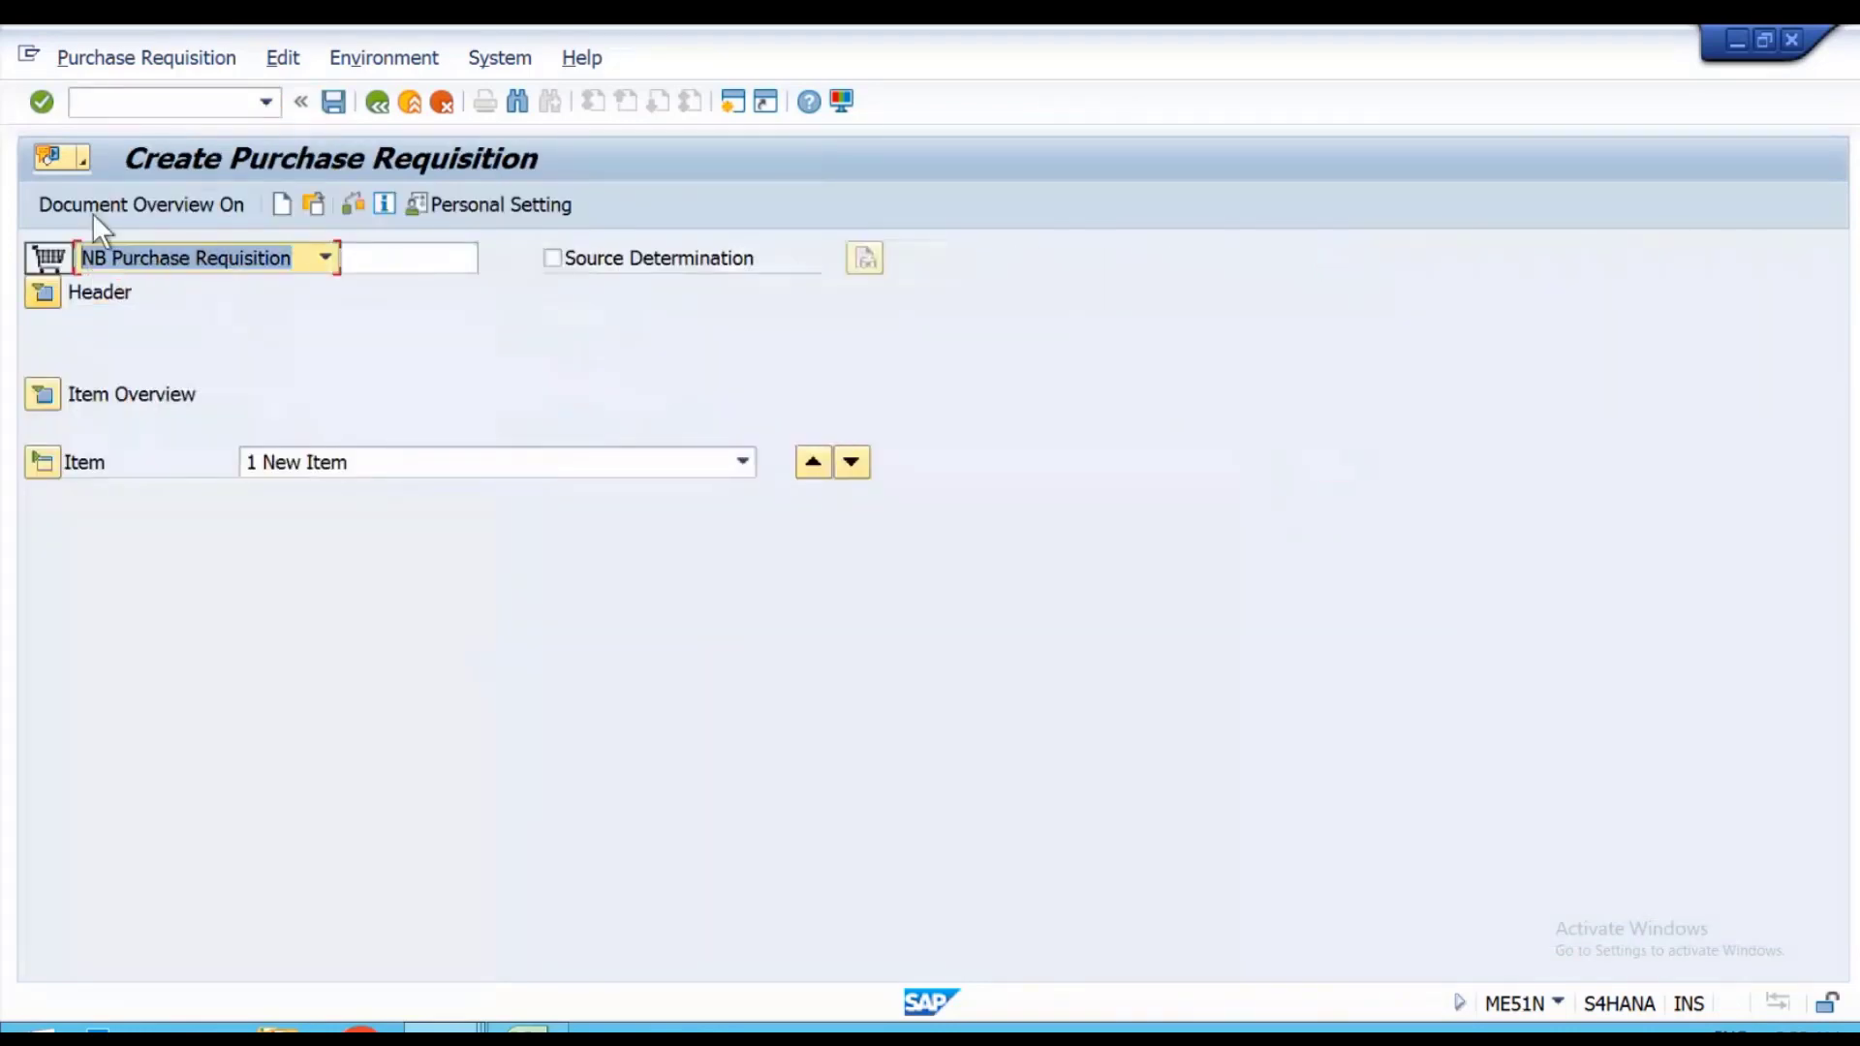
{"action": "left_click", "coordinate": [108, 202]}
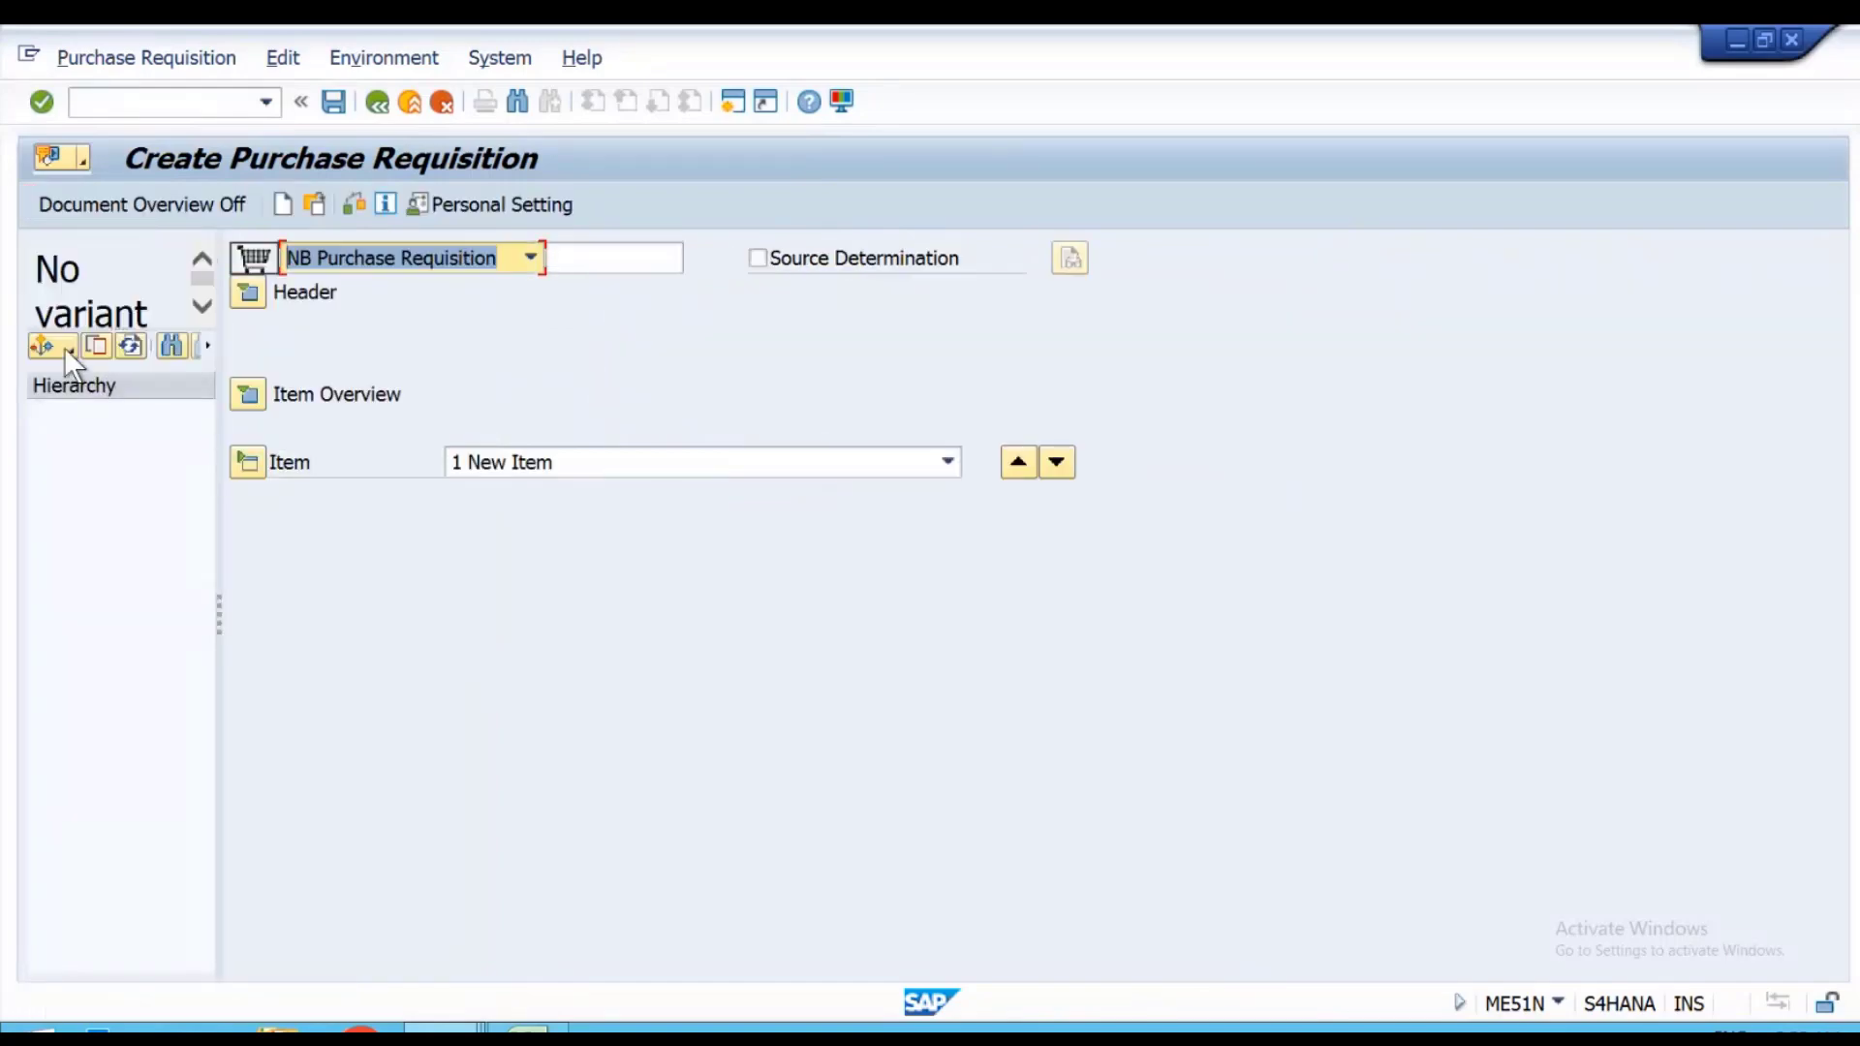
{"action": "left_click", "coordinate": [64, 347]}
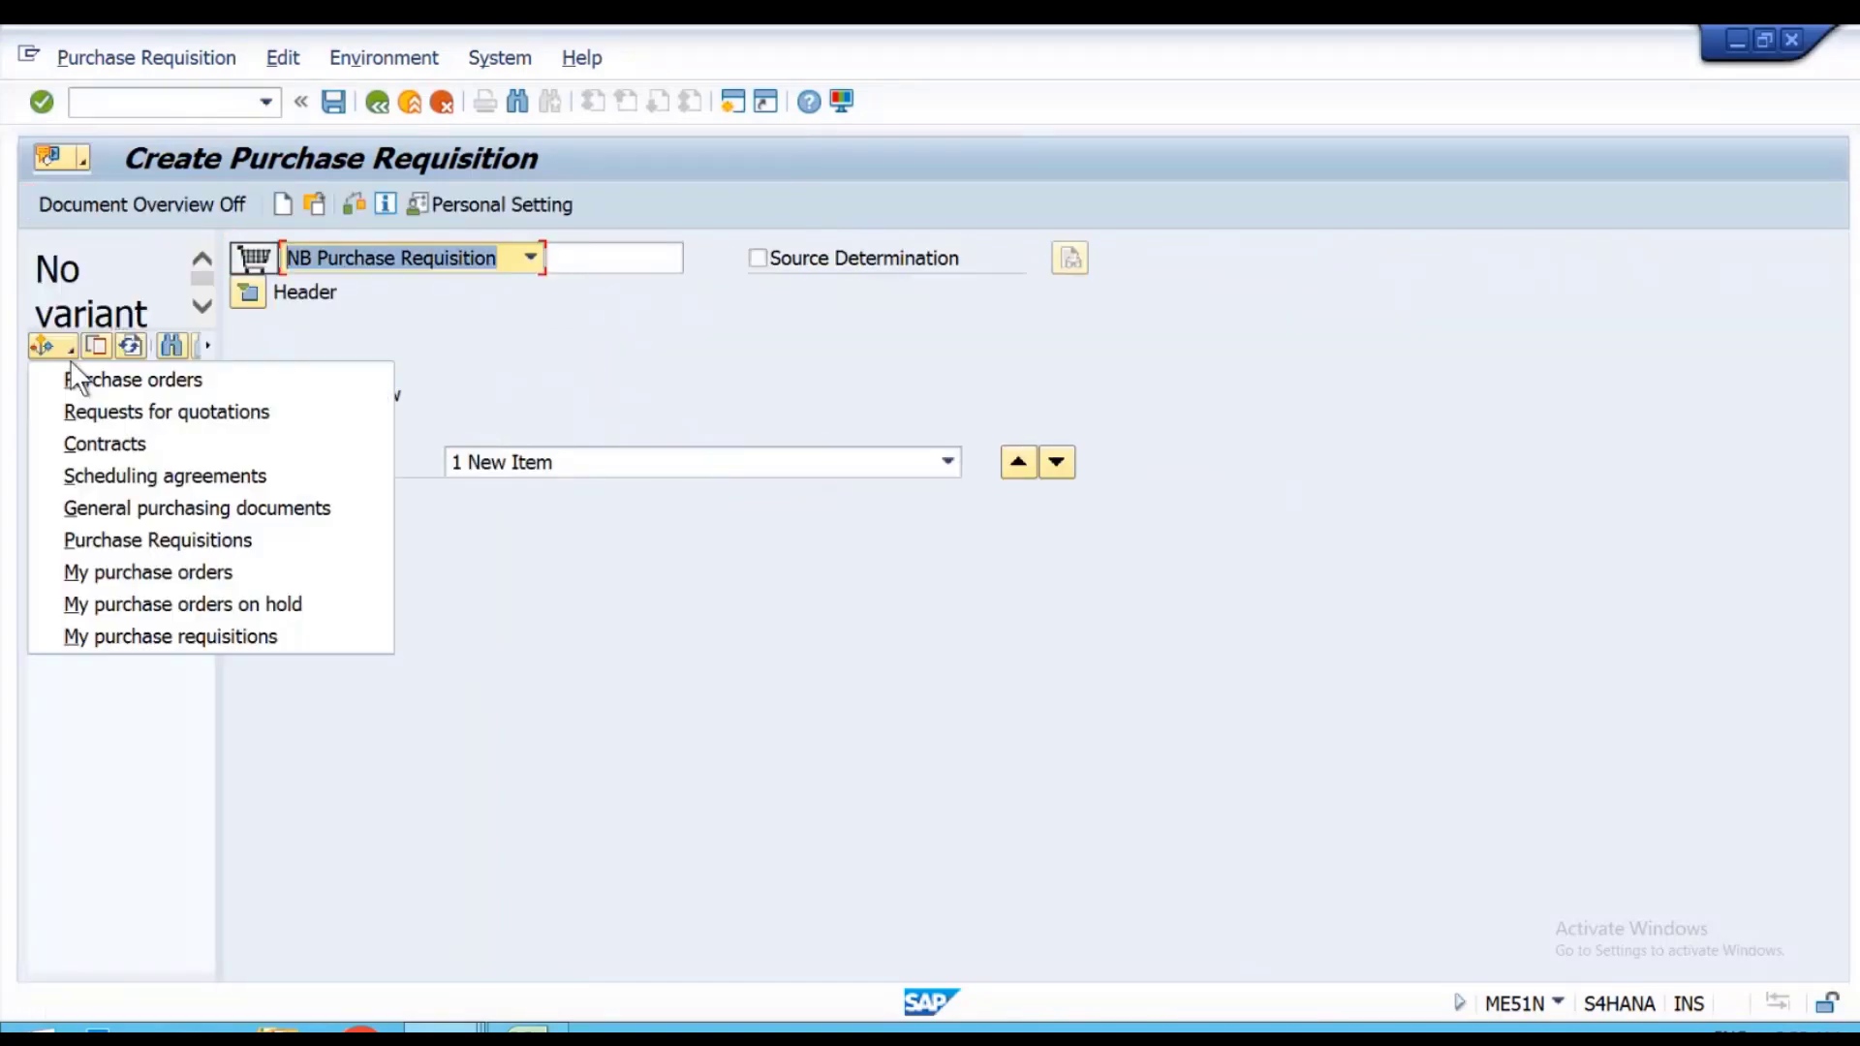
{"action": "left_click", "coordinate": [145, 638]}
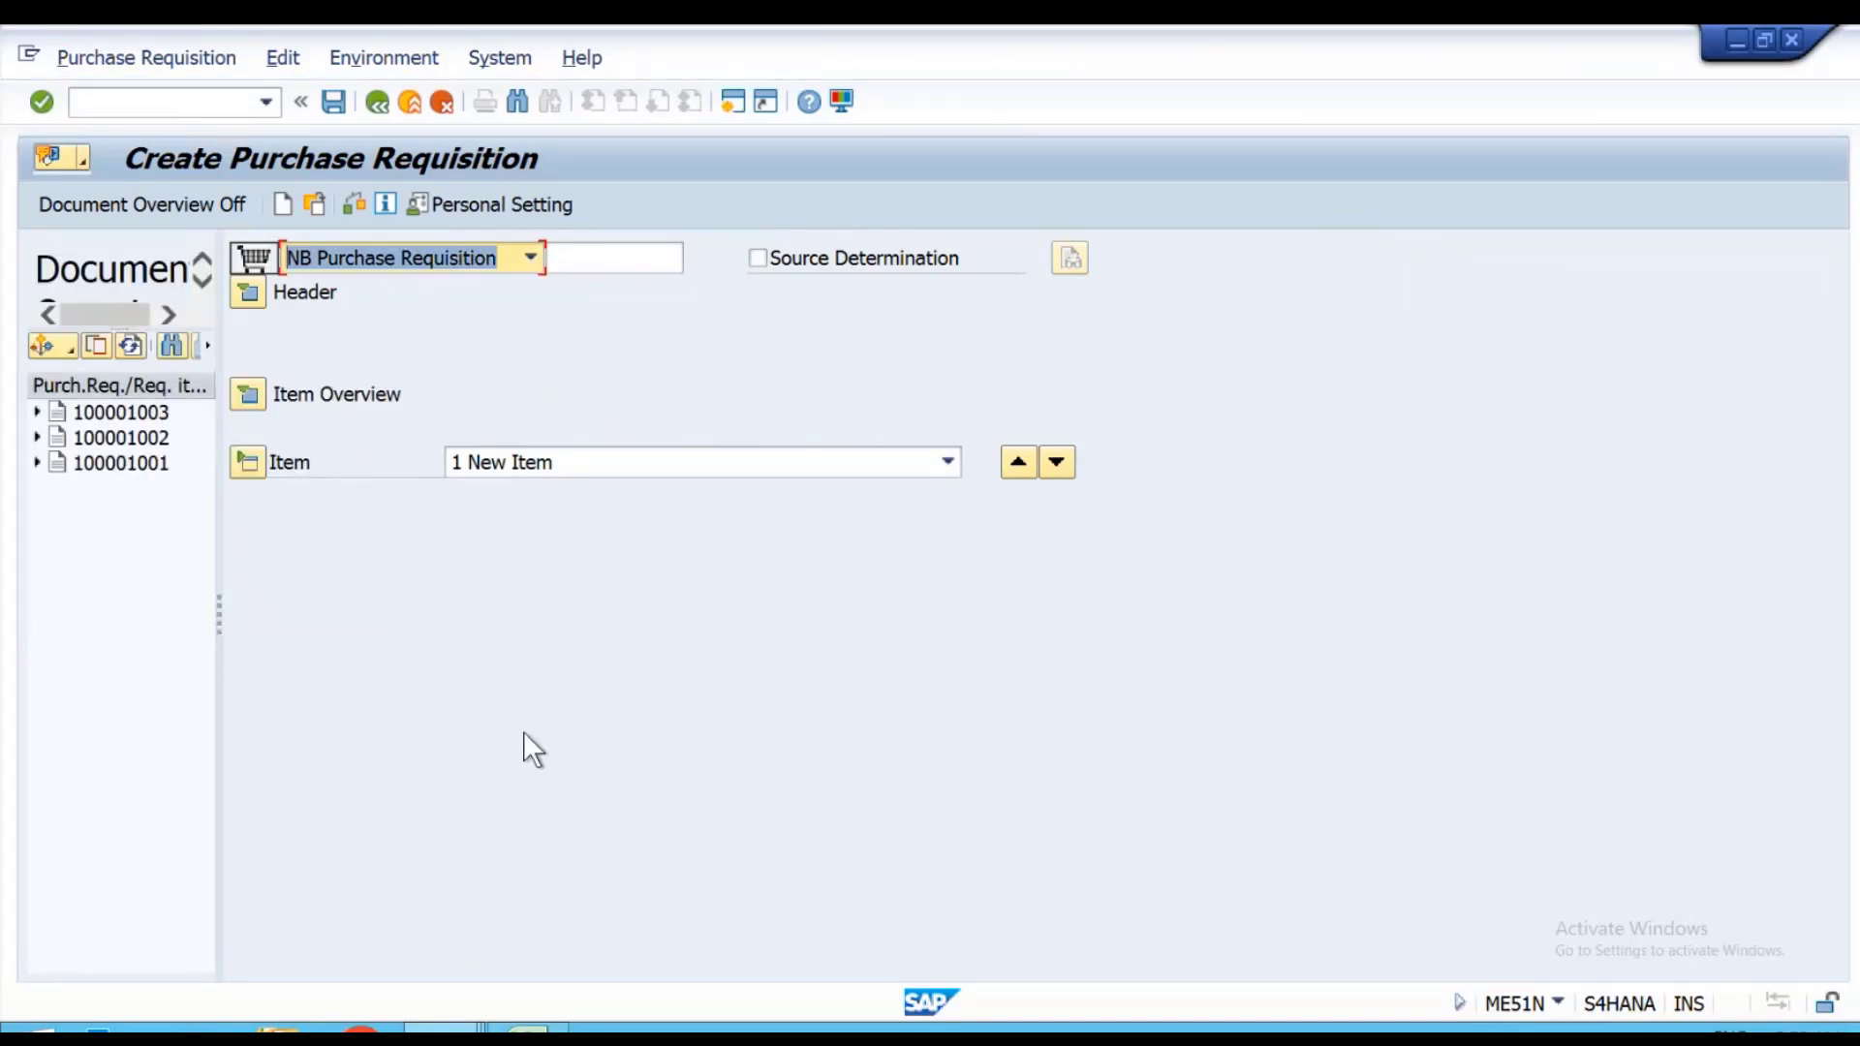
Adopt the newest requisition from the document overview into the new requisition and expand the item overview.
{"action": "left_click", "coordinate": [528, 1029]}
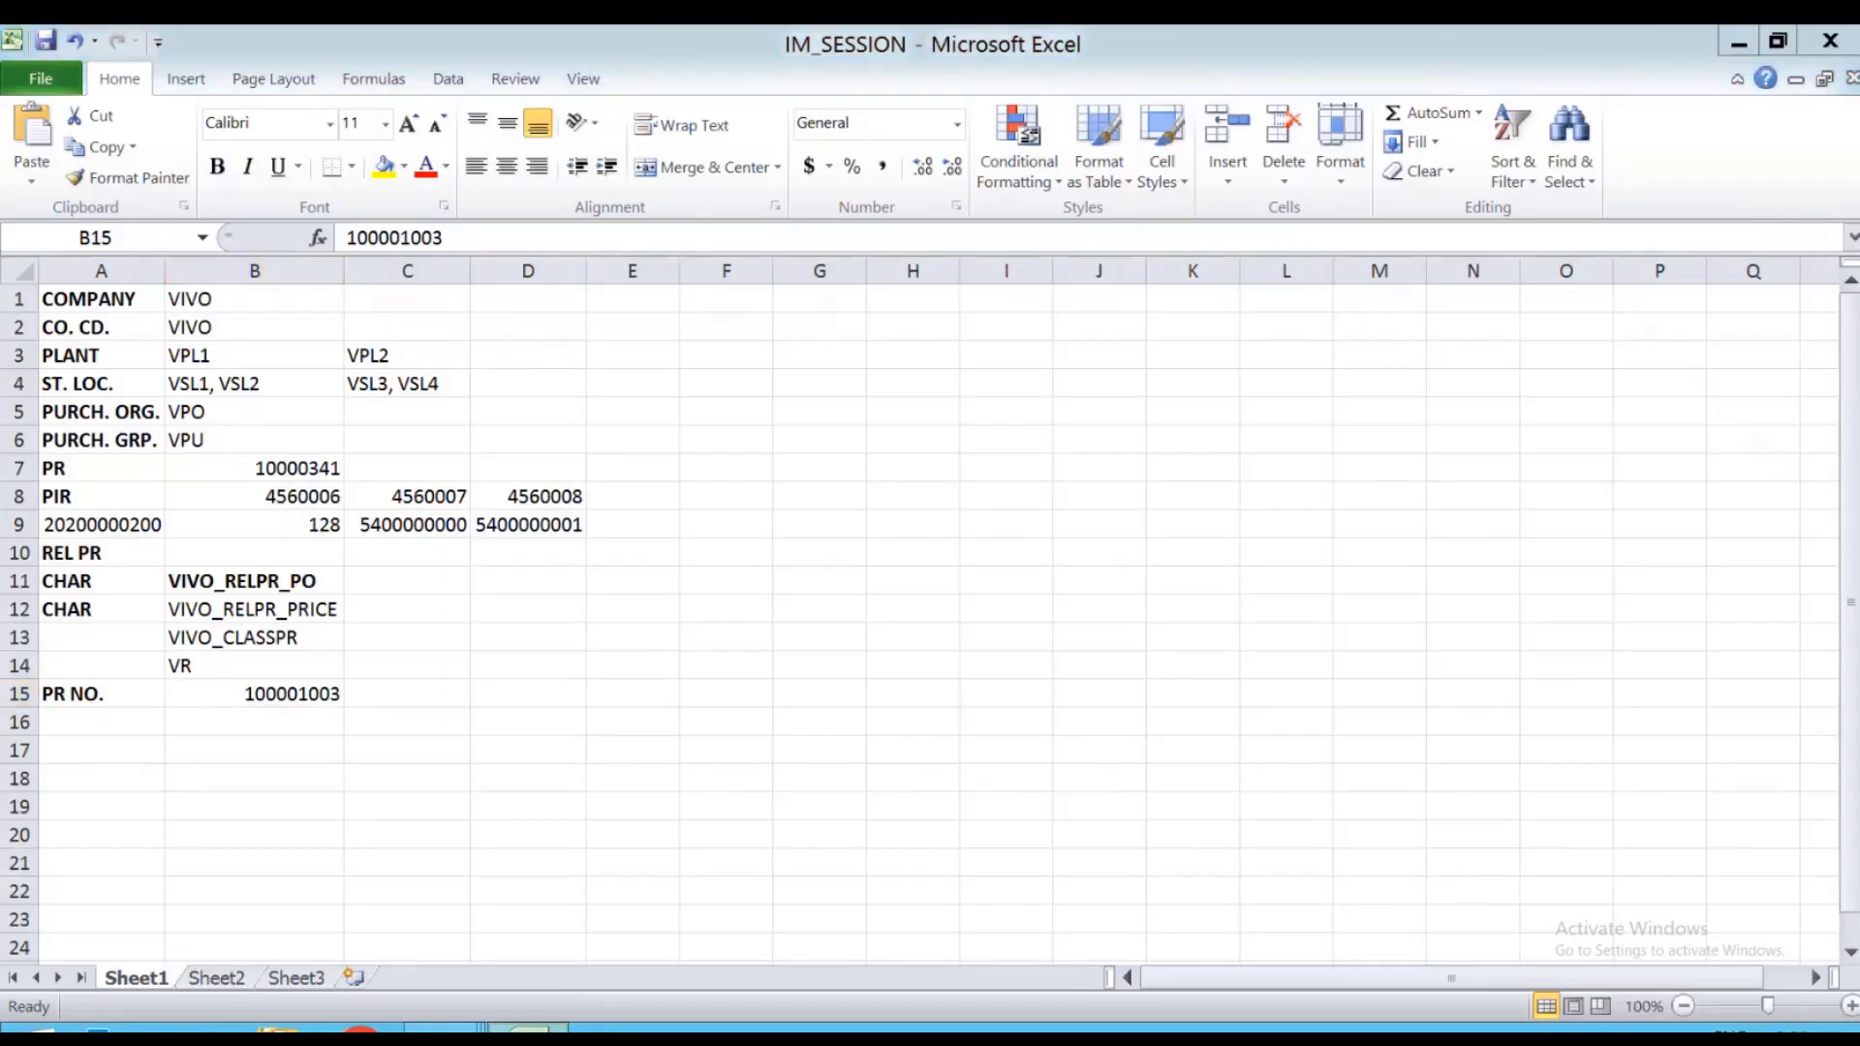
{"action": "key", "text": "alt+Tab"}
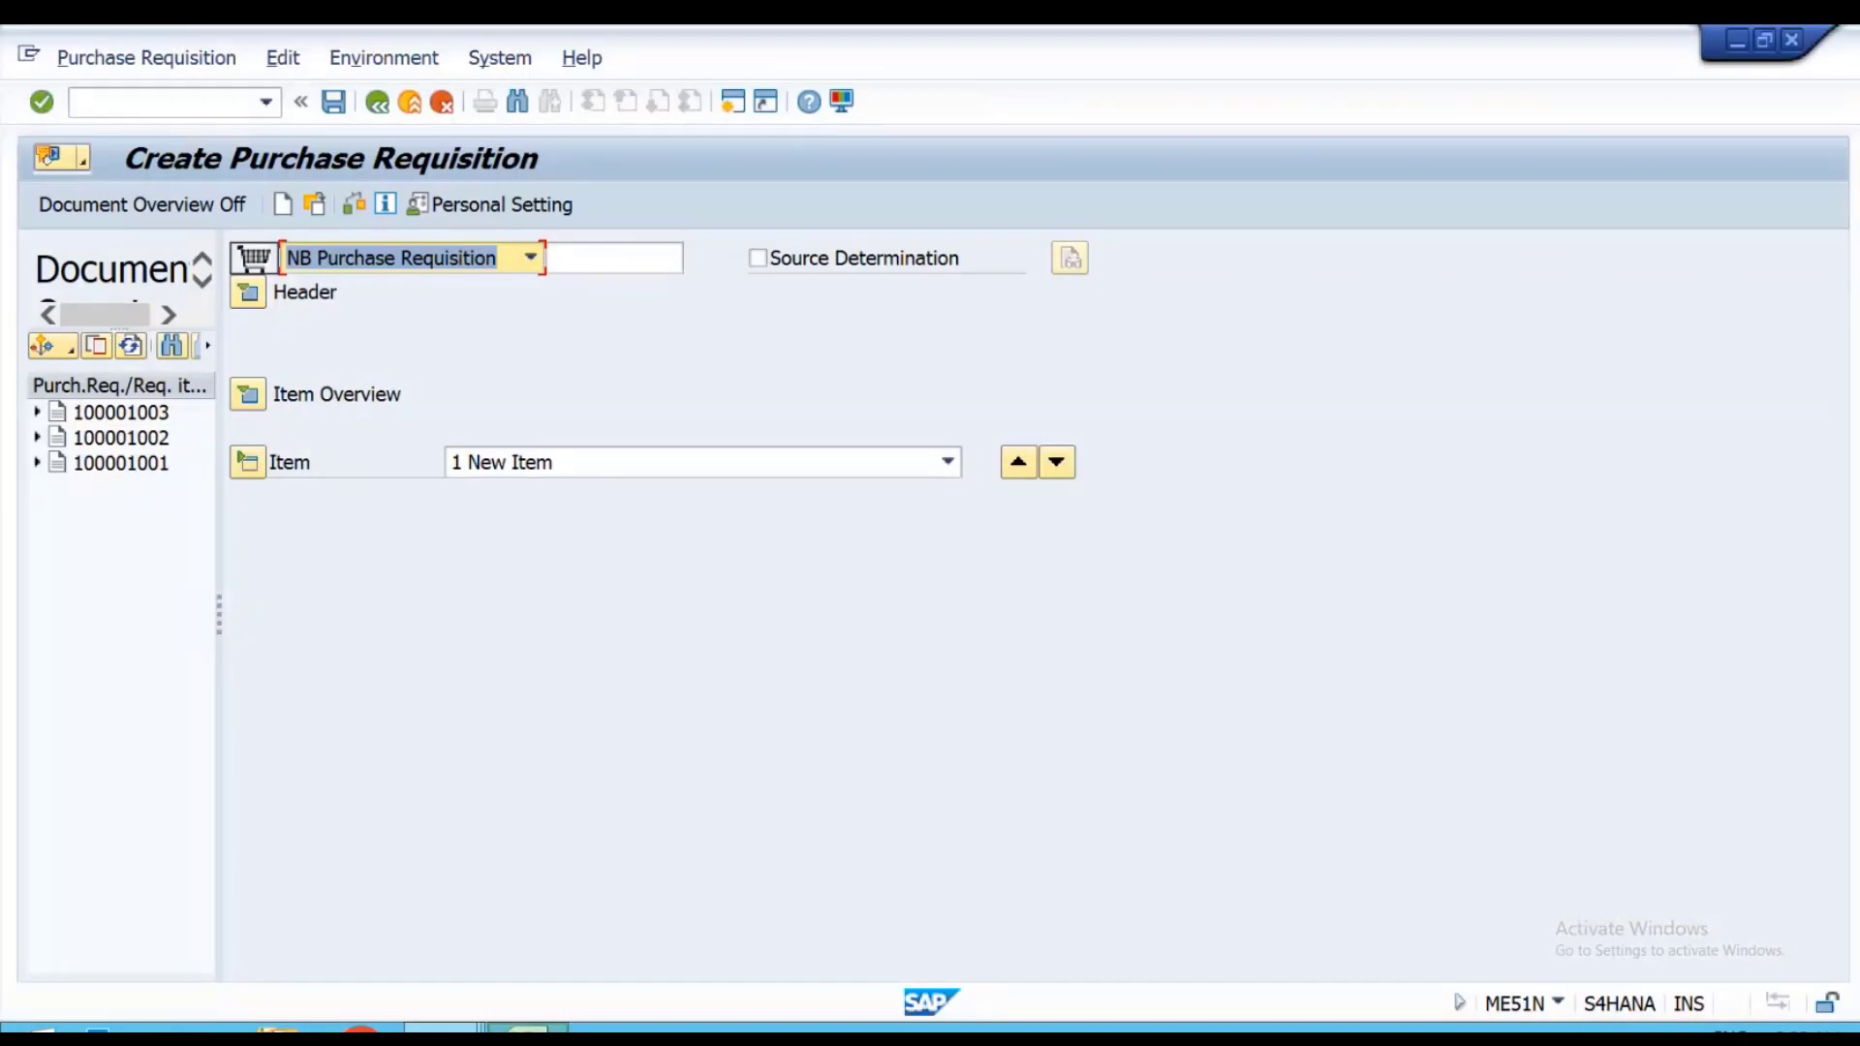
{"action": "left_click", "coordinate": [124, 413]}
{"action": "left_click", "coordinate": [101, 339]}
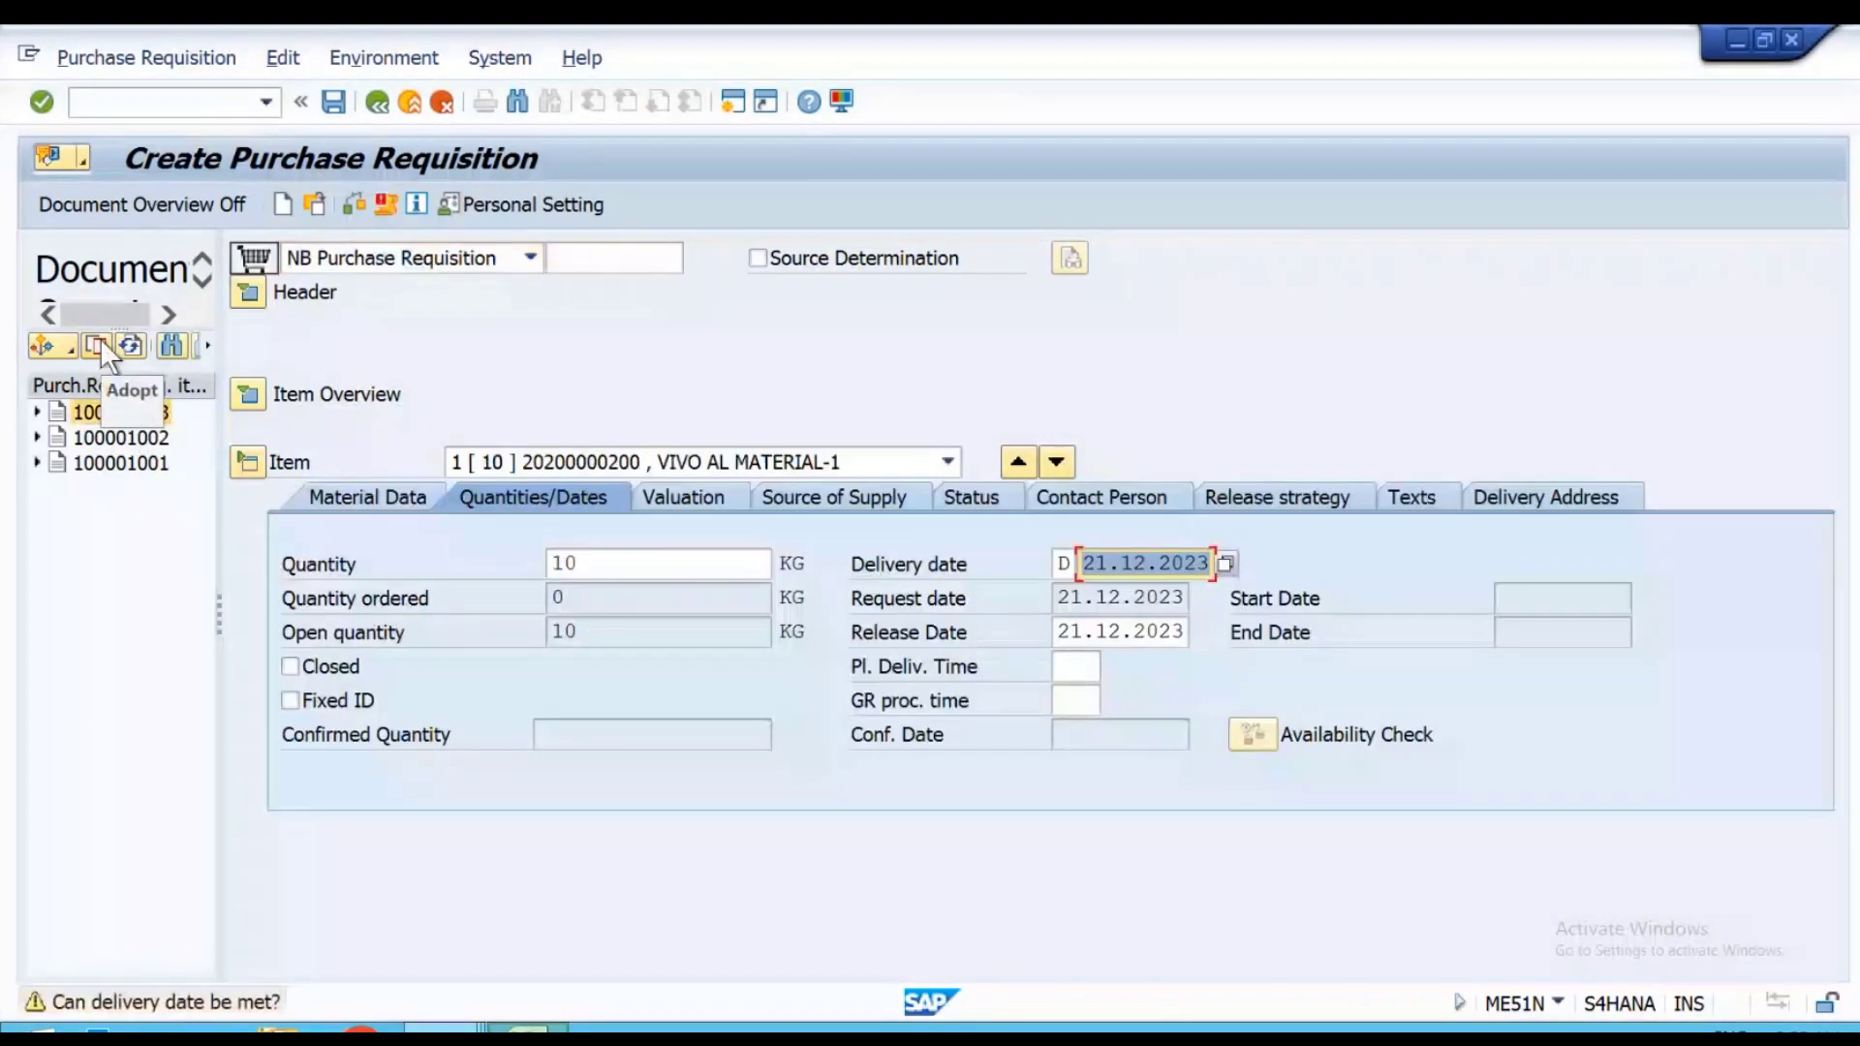
{"action": "left_click", "coordinate": [249, 391]}
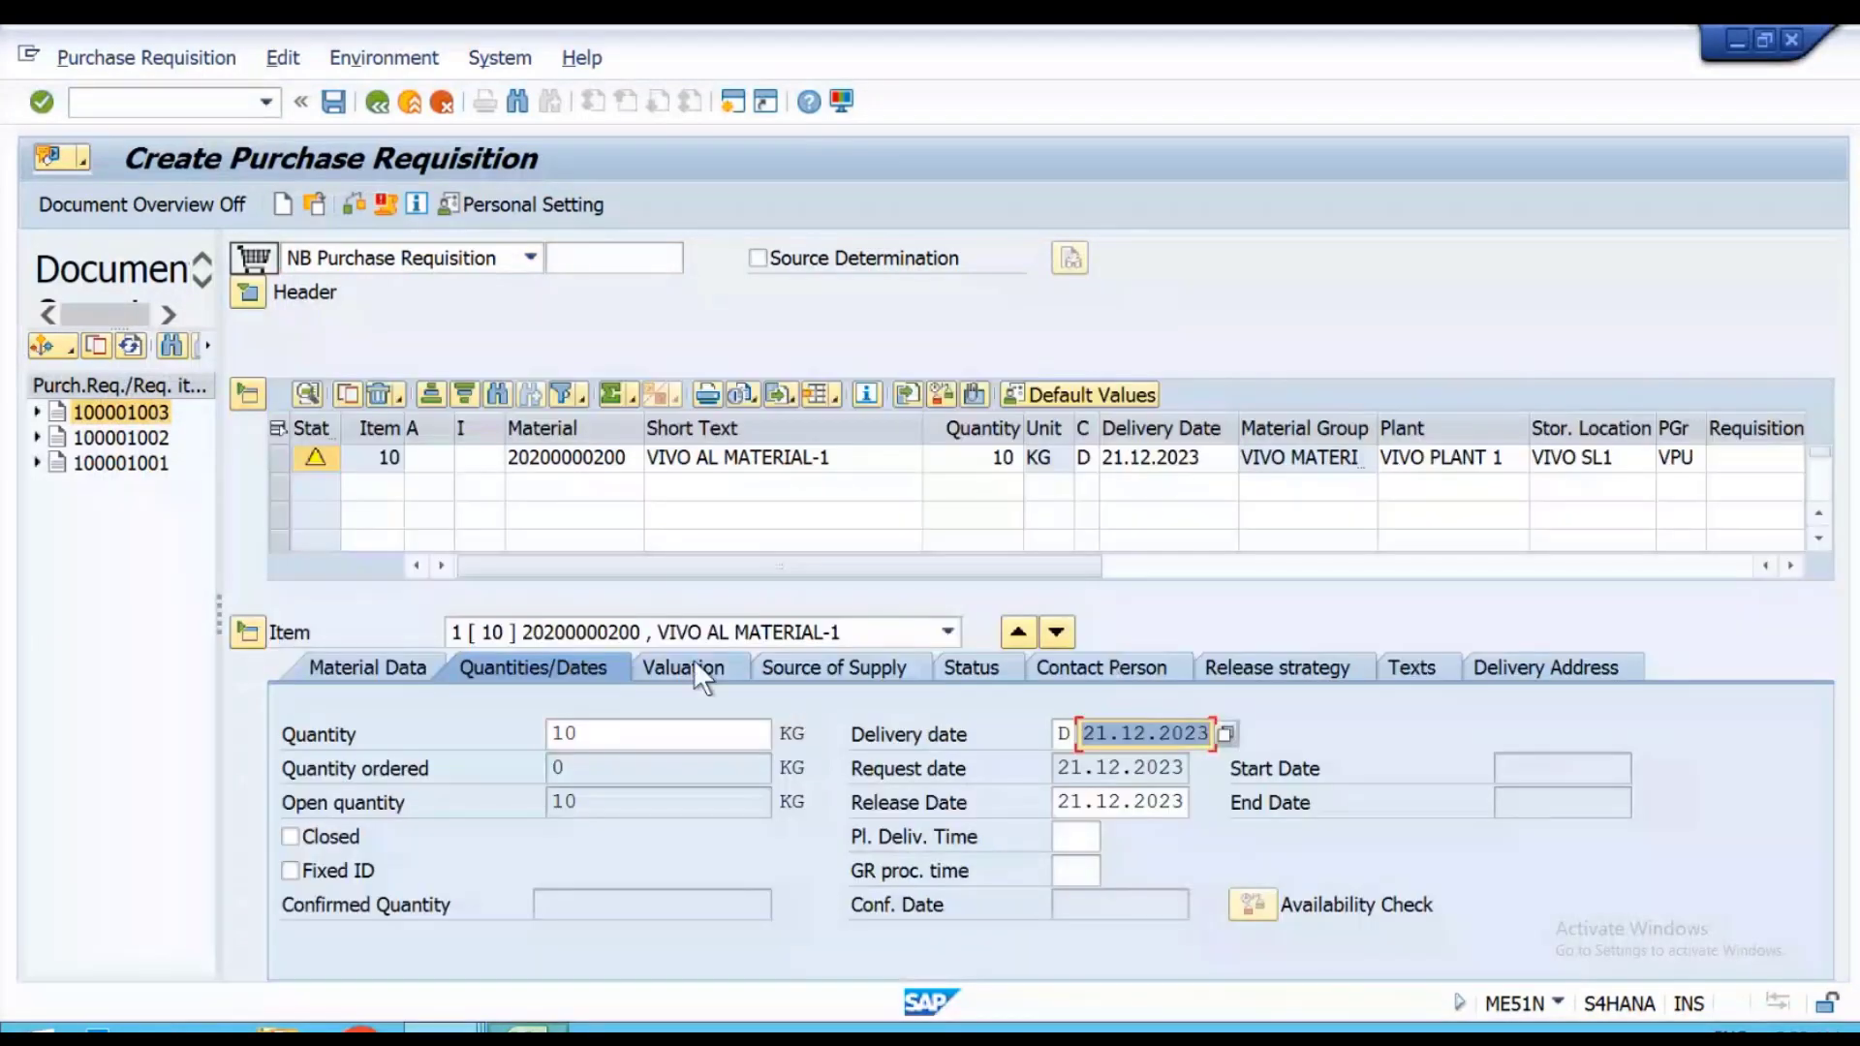
Review the adopted item's valuation and source of supply, and save the requisition.
{"action": "left_click", "coordinate": [694, 667]}
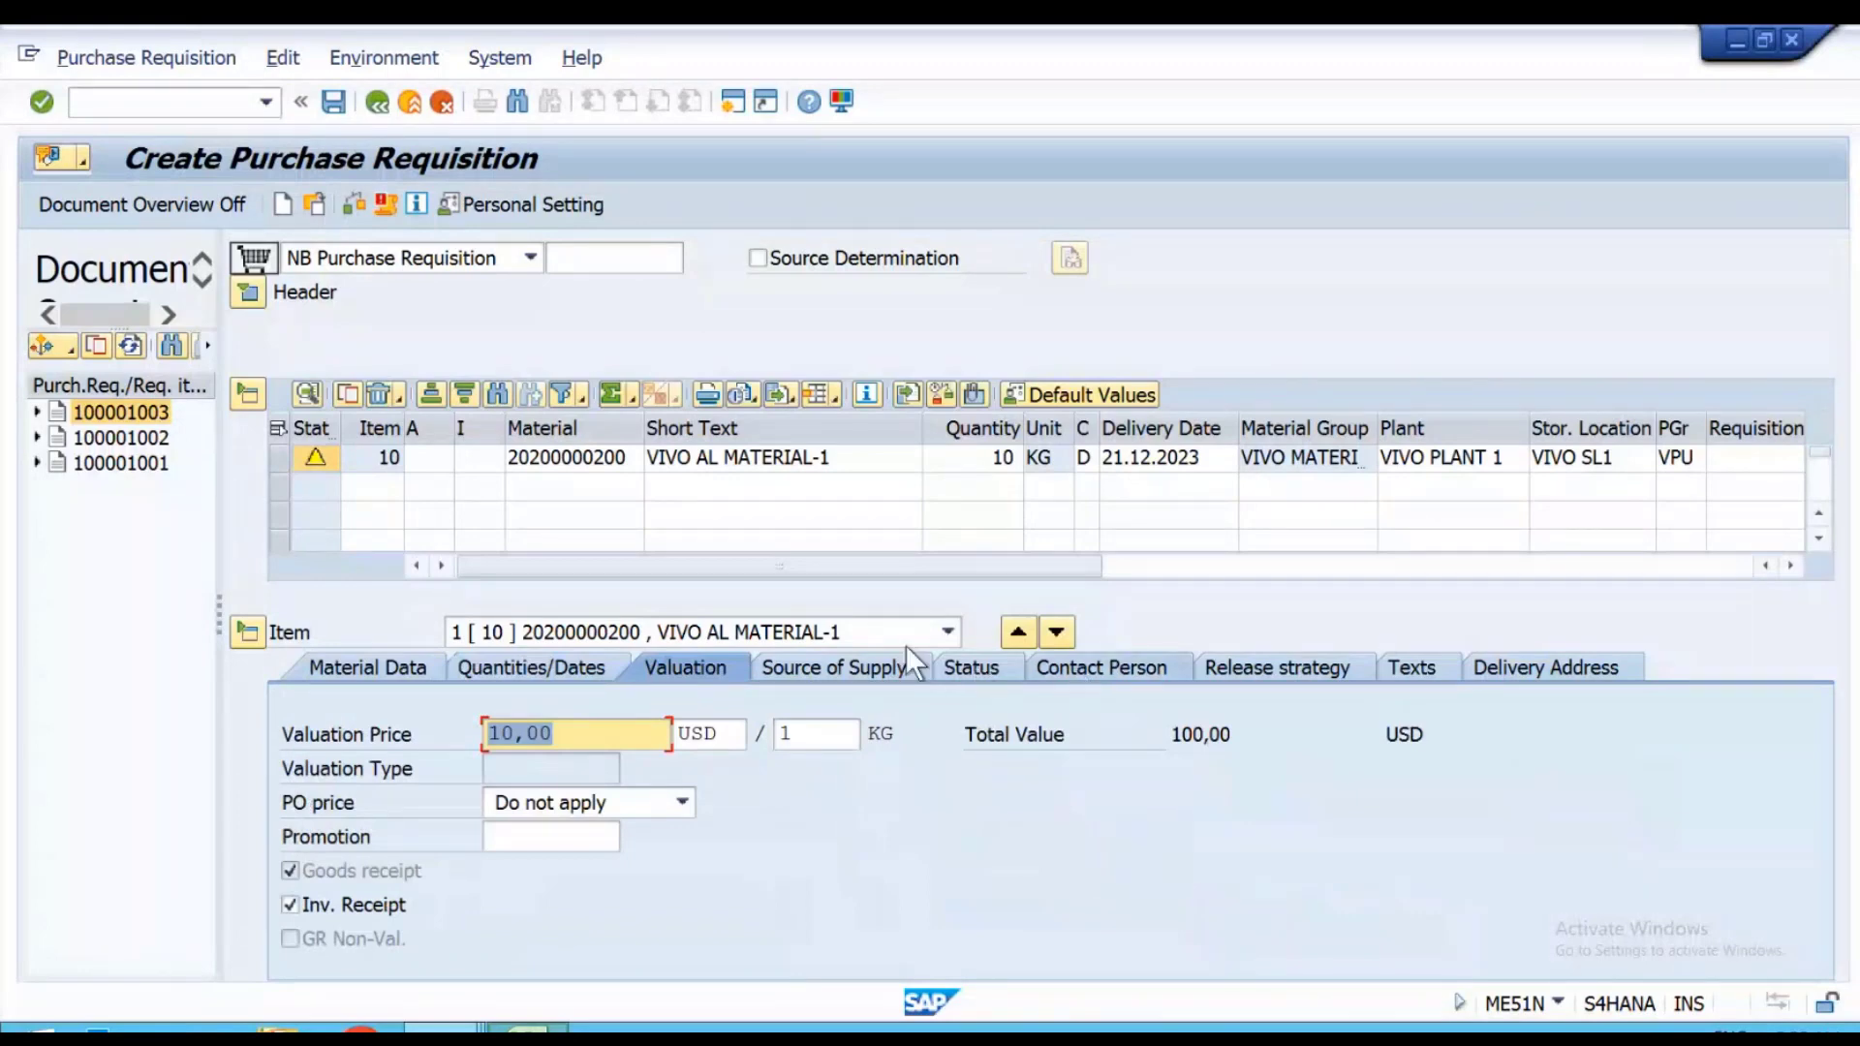
{"action": "left_click", "coordinate": [905, 681]}
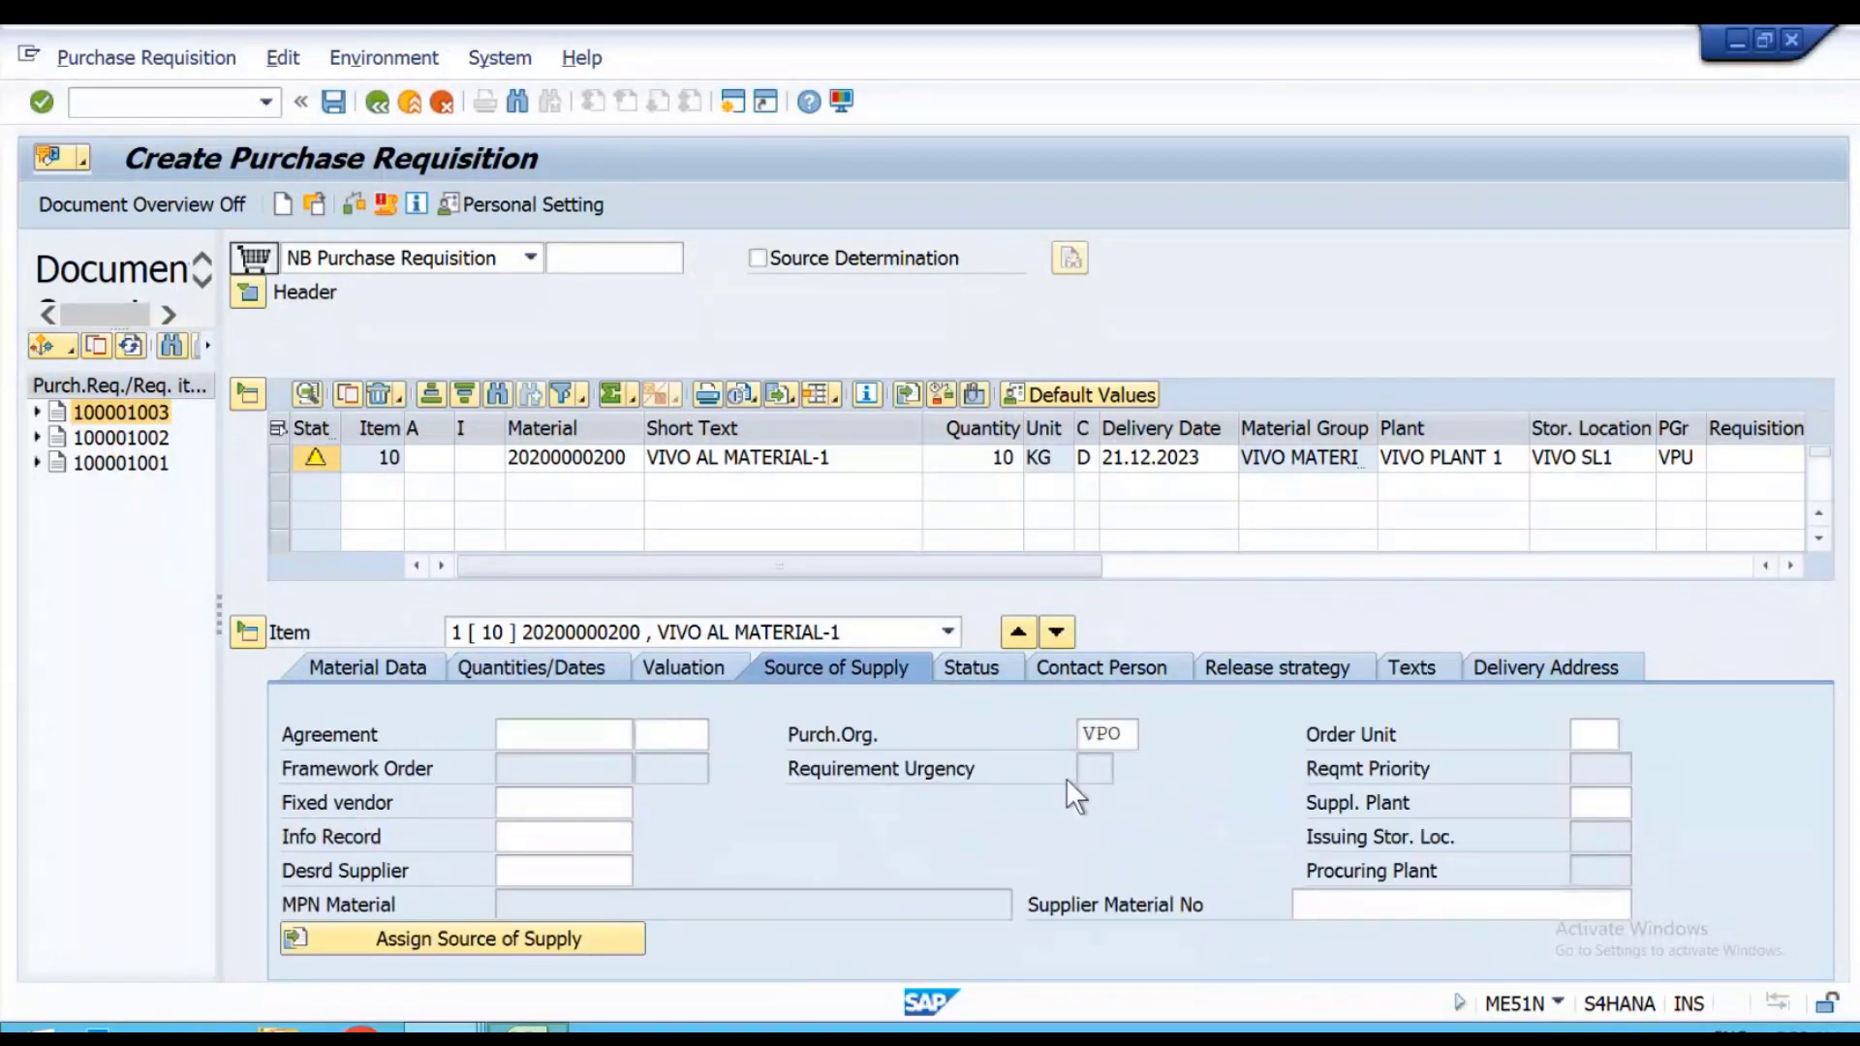
{"action": "key", "text": "ctrl+s"}
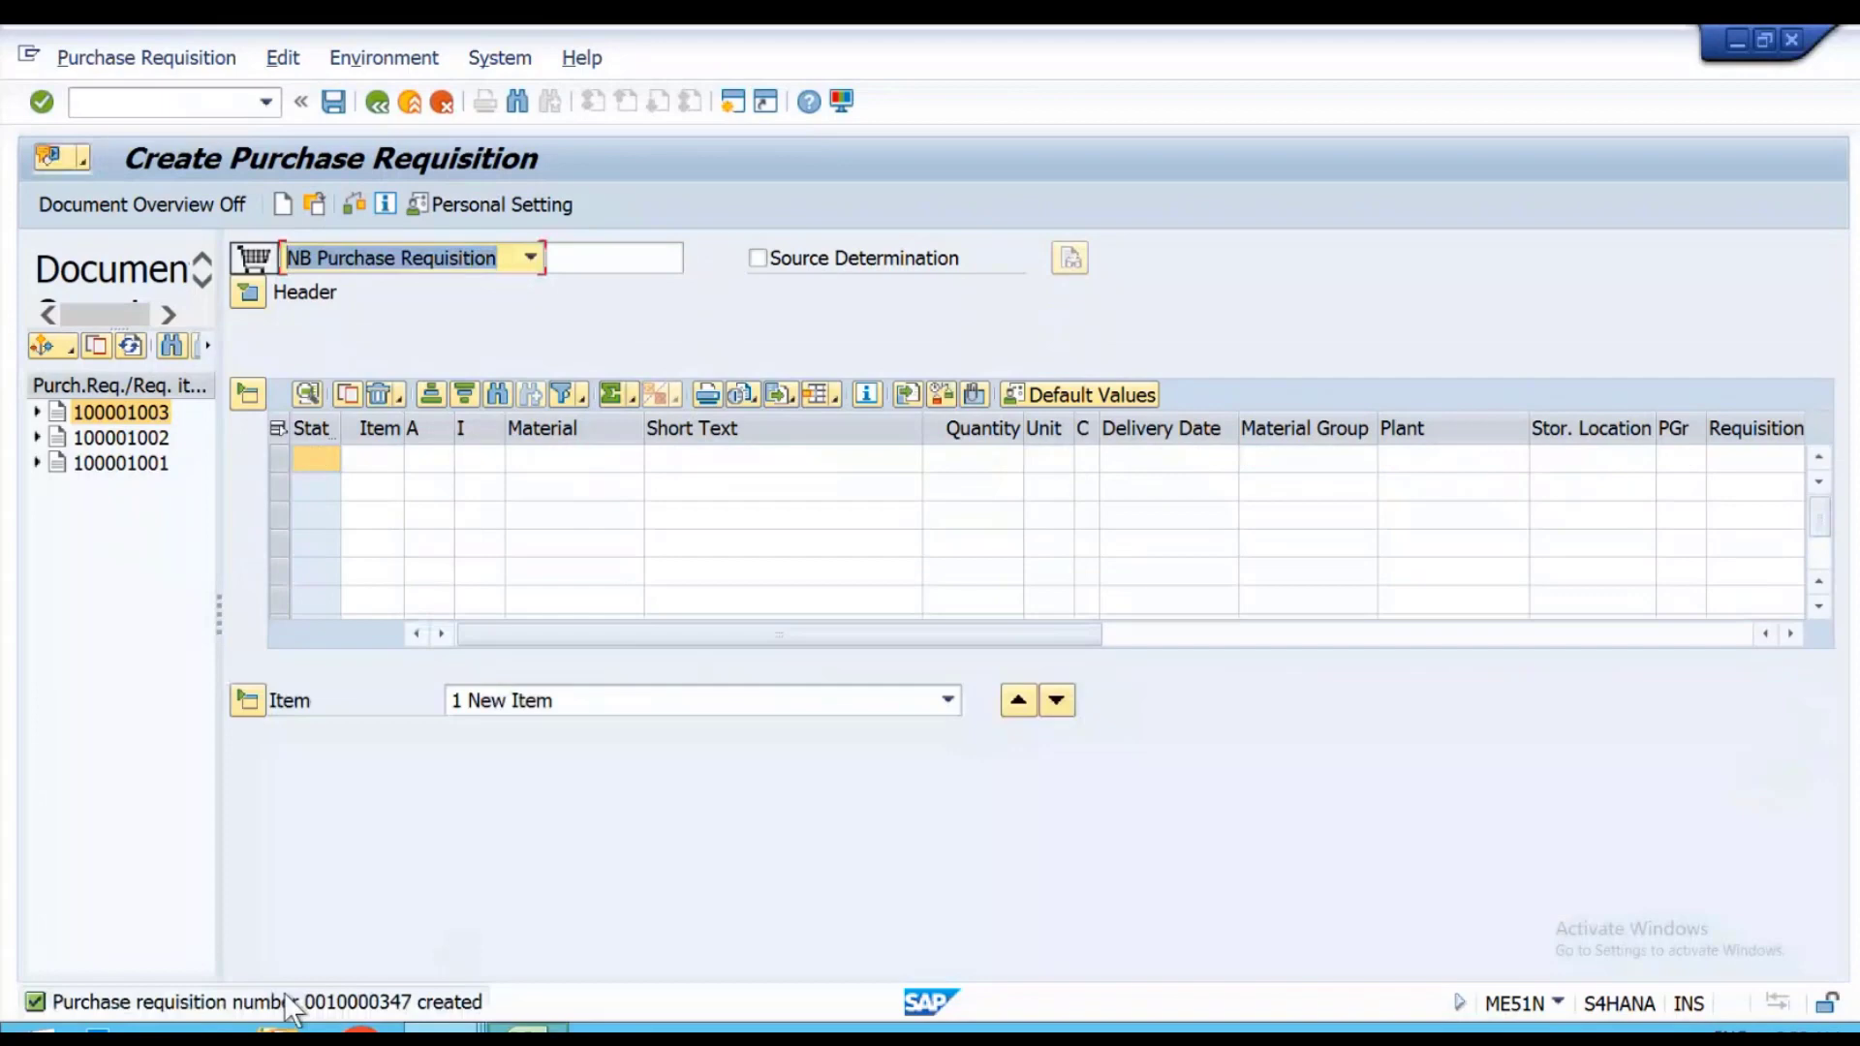
Open the creation message's details and copy the new purchase requisition number from it.
{"action": "left_click", "coordinate": [383, 1004]}
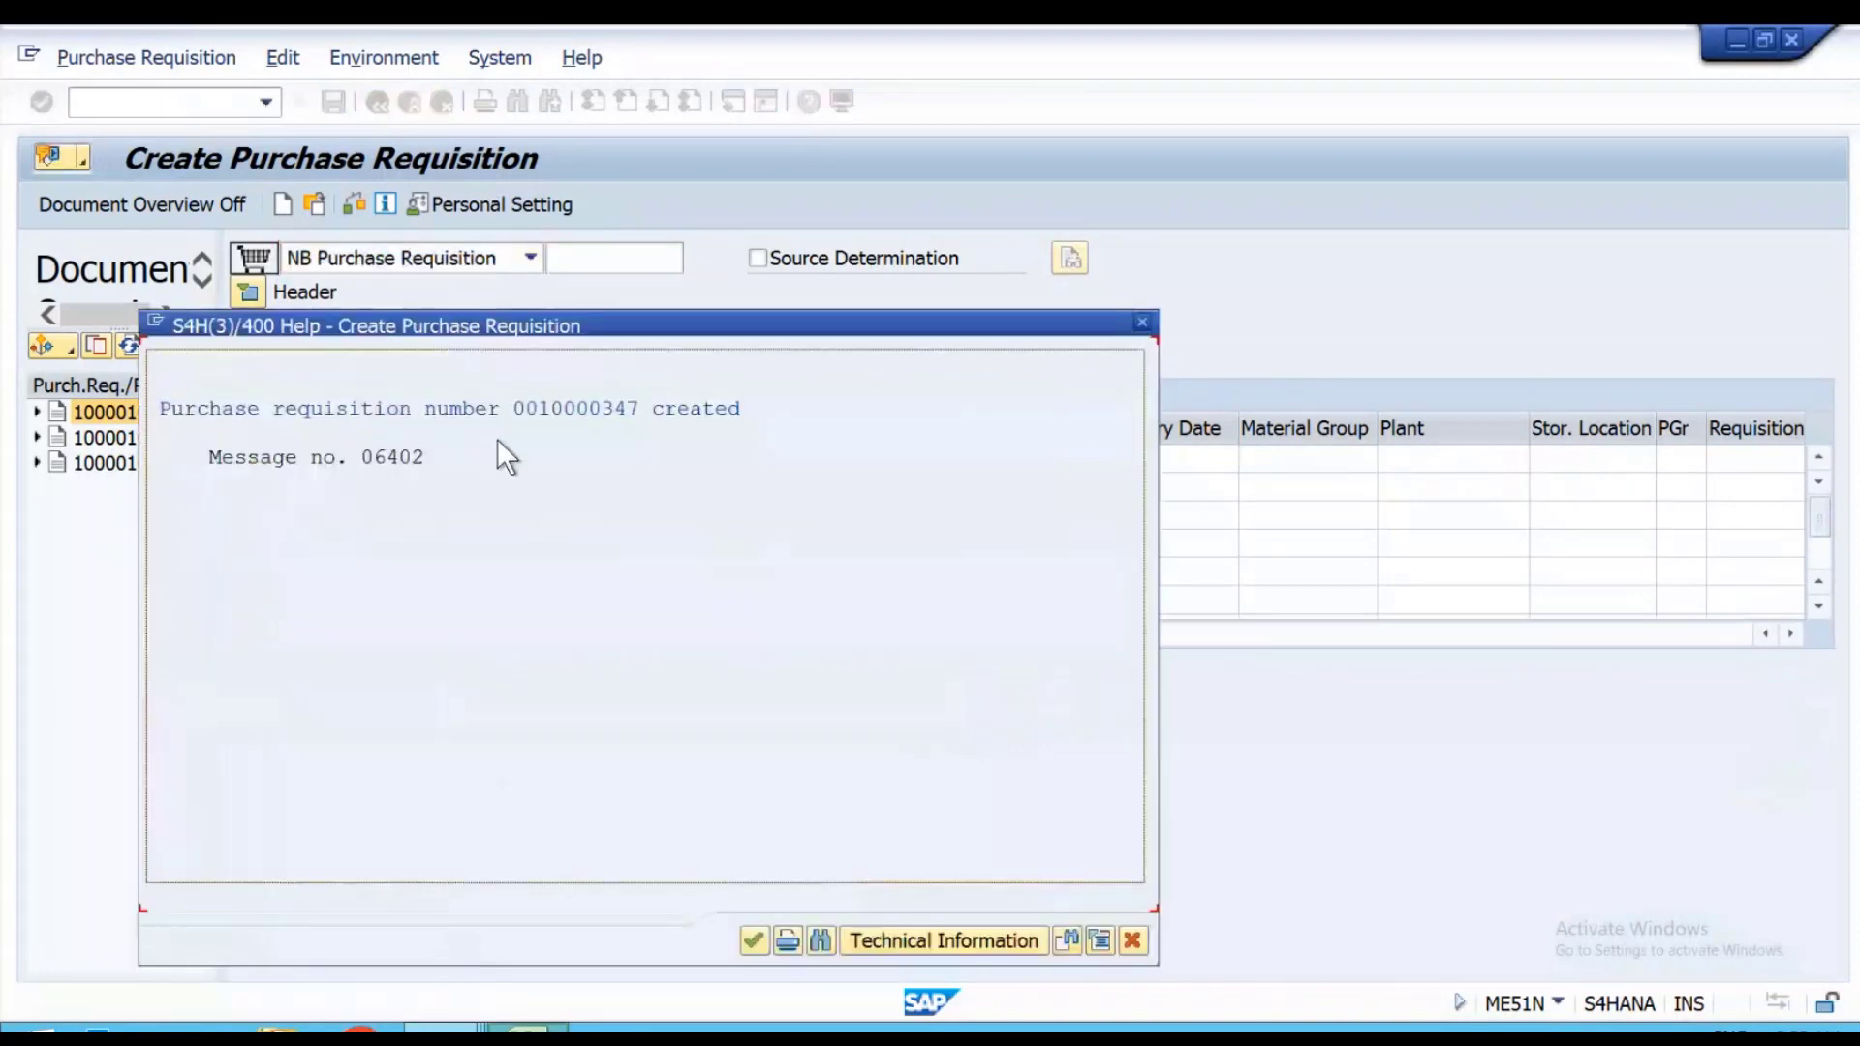
{"action": "left_click_drag", "start_coordinate": [517, 412], "coordinate": [636, 407]}
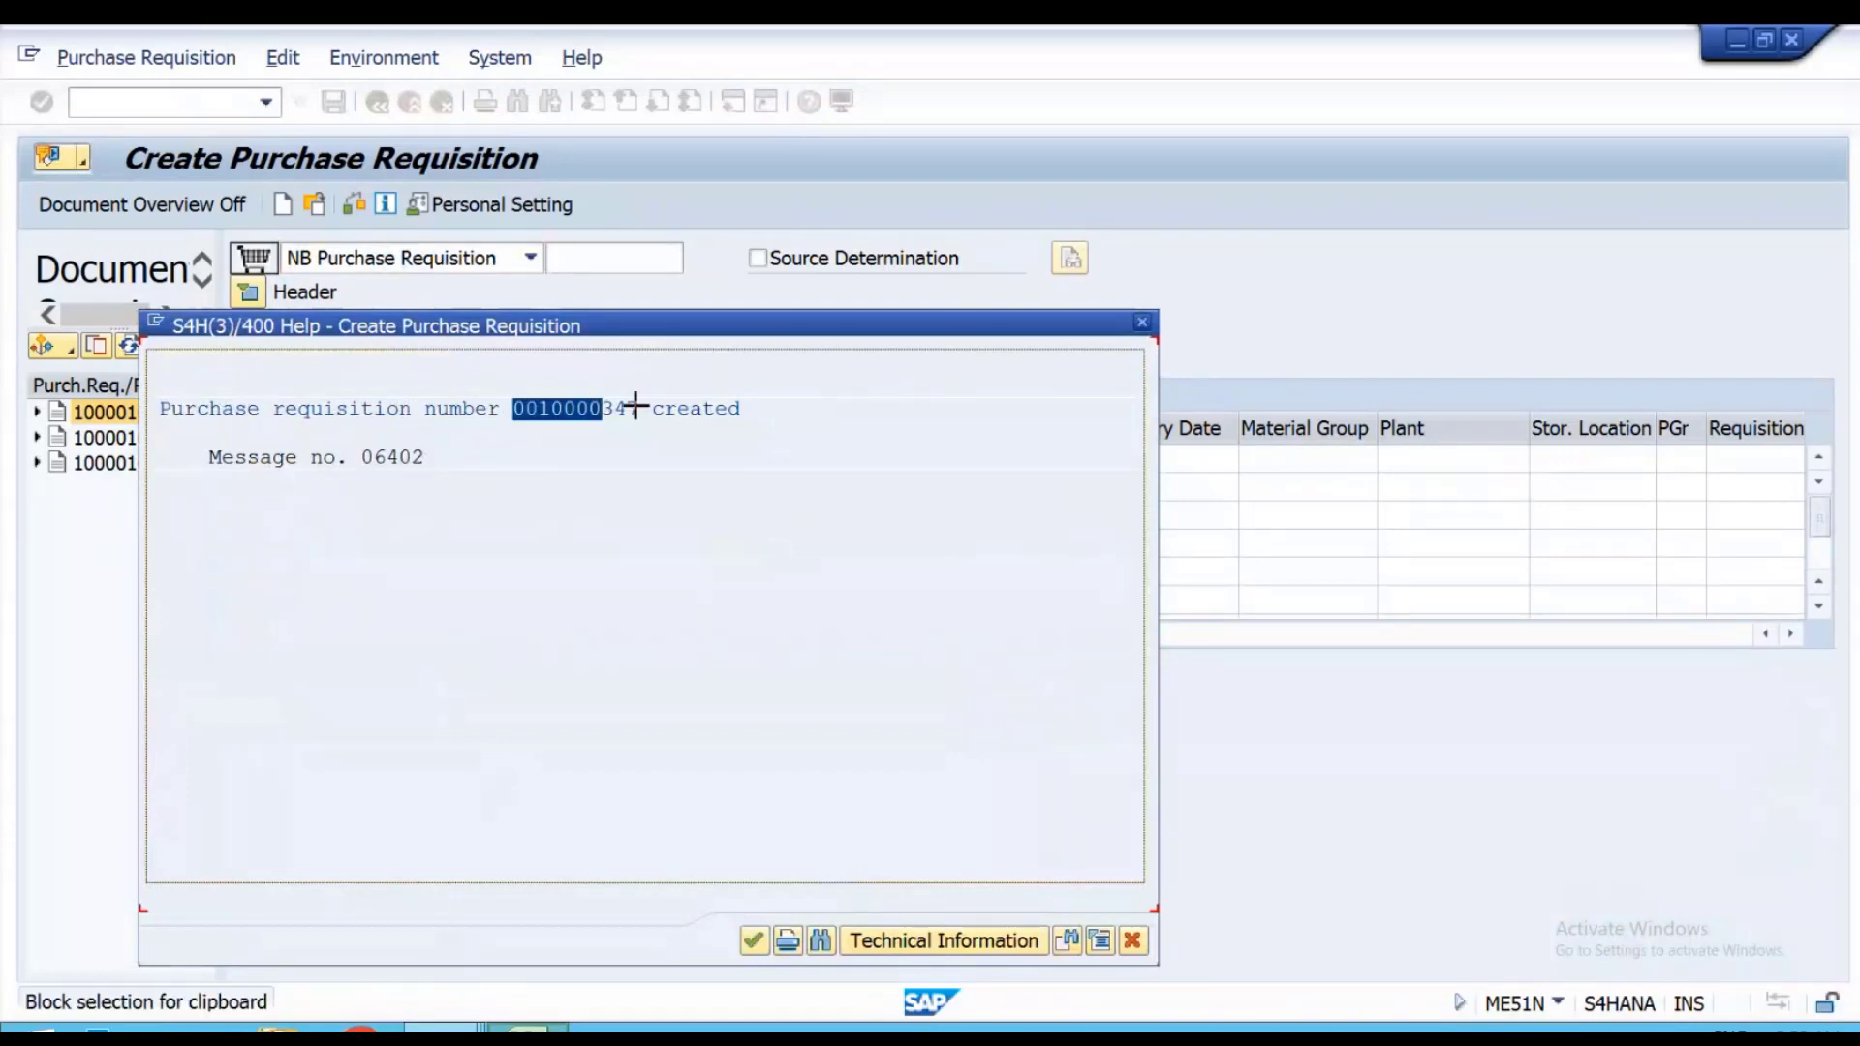
{"action": "left_click_drag", "start_coordinate": [635, 407], "coordinate": [642, 406]}
{"action": "key", "text": "ctrl+c"}
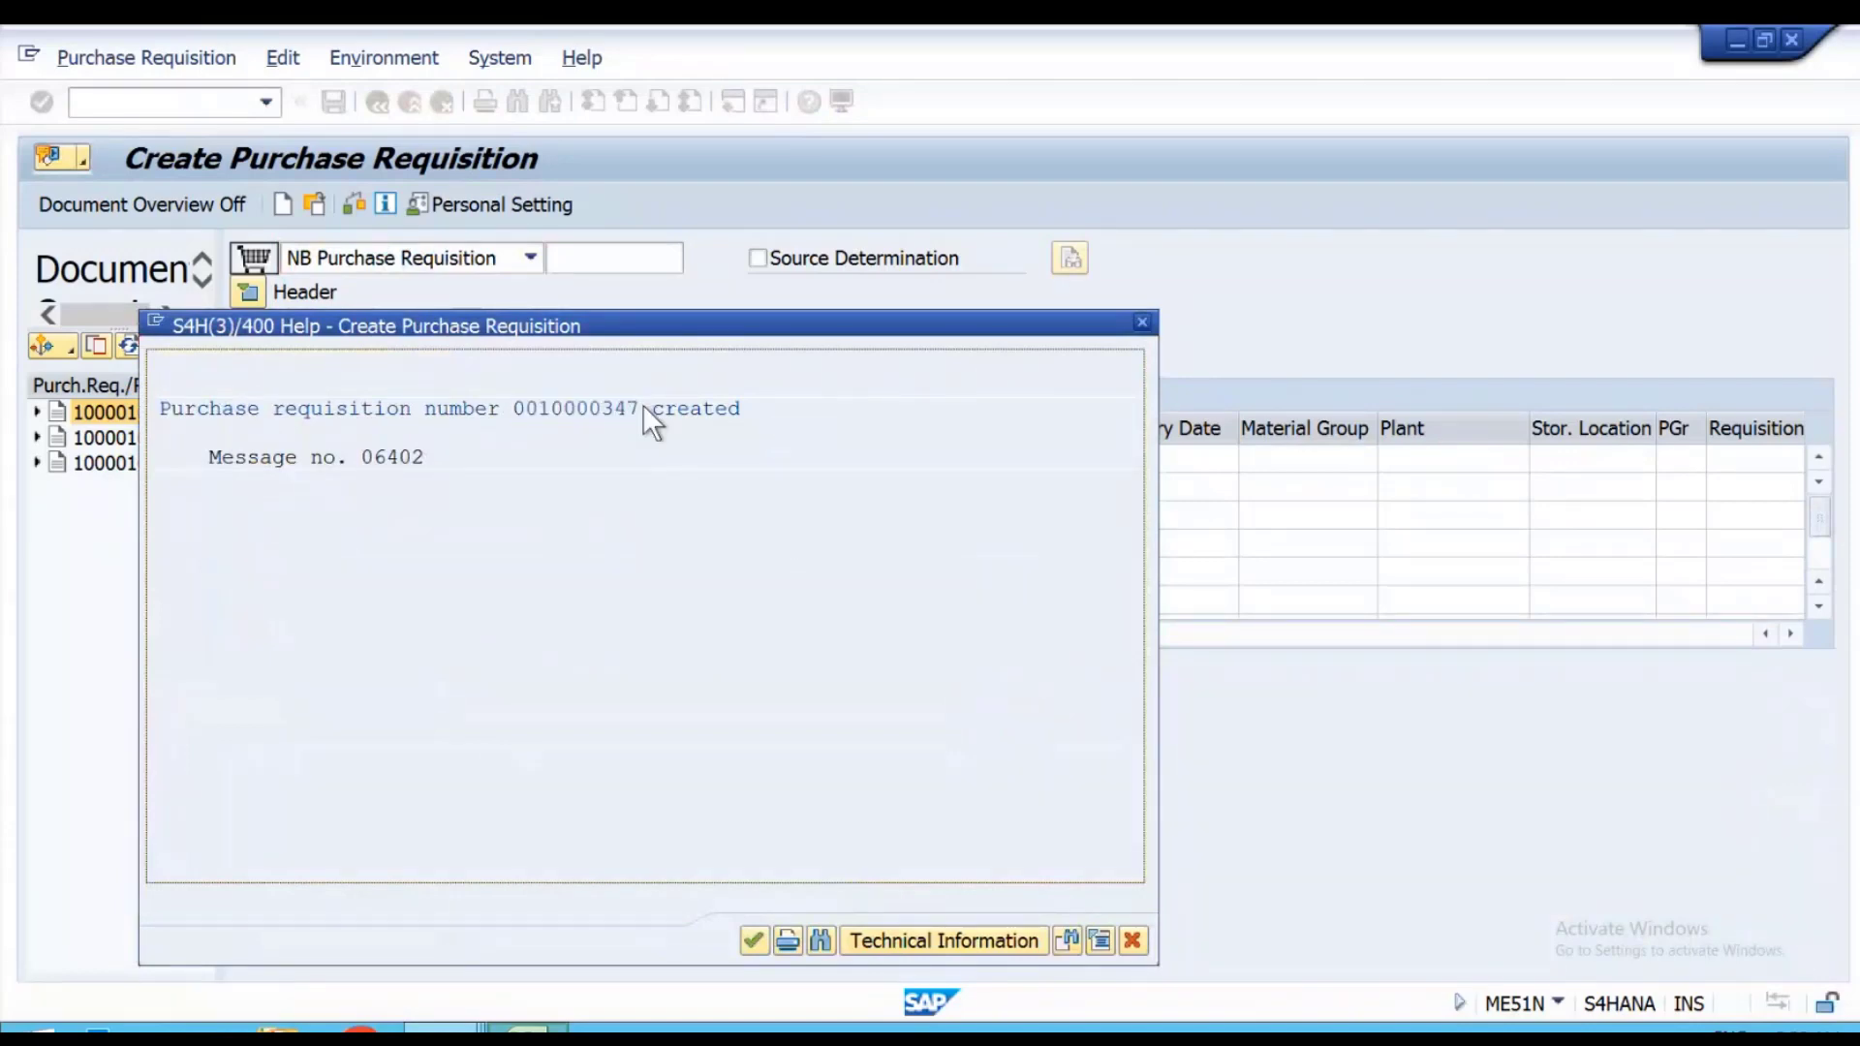
Close the message details, paste the copied requisition number into cell B15 of the IM_SESSION workbook in Excel, and return to SAP.
{"action": "key", "text": "Return"}
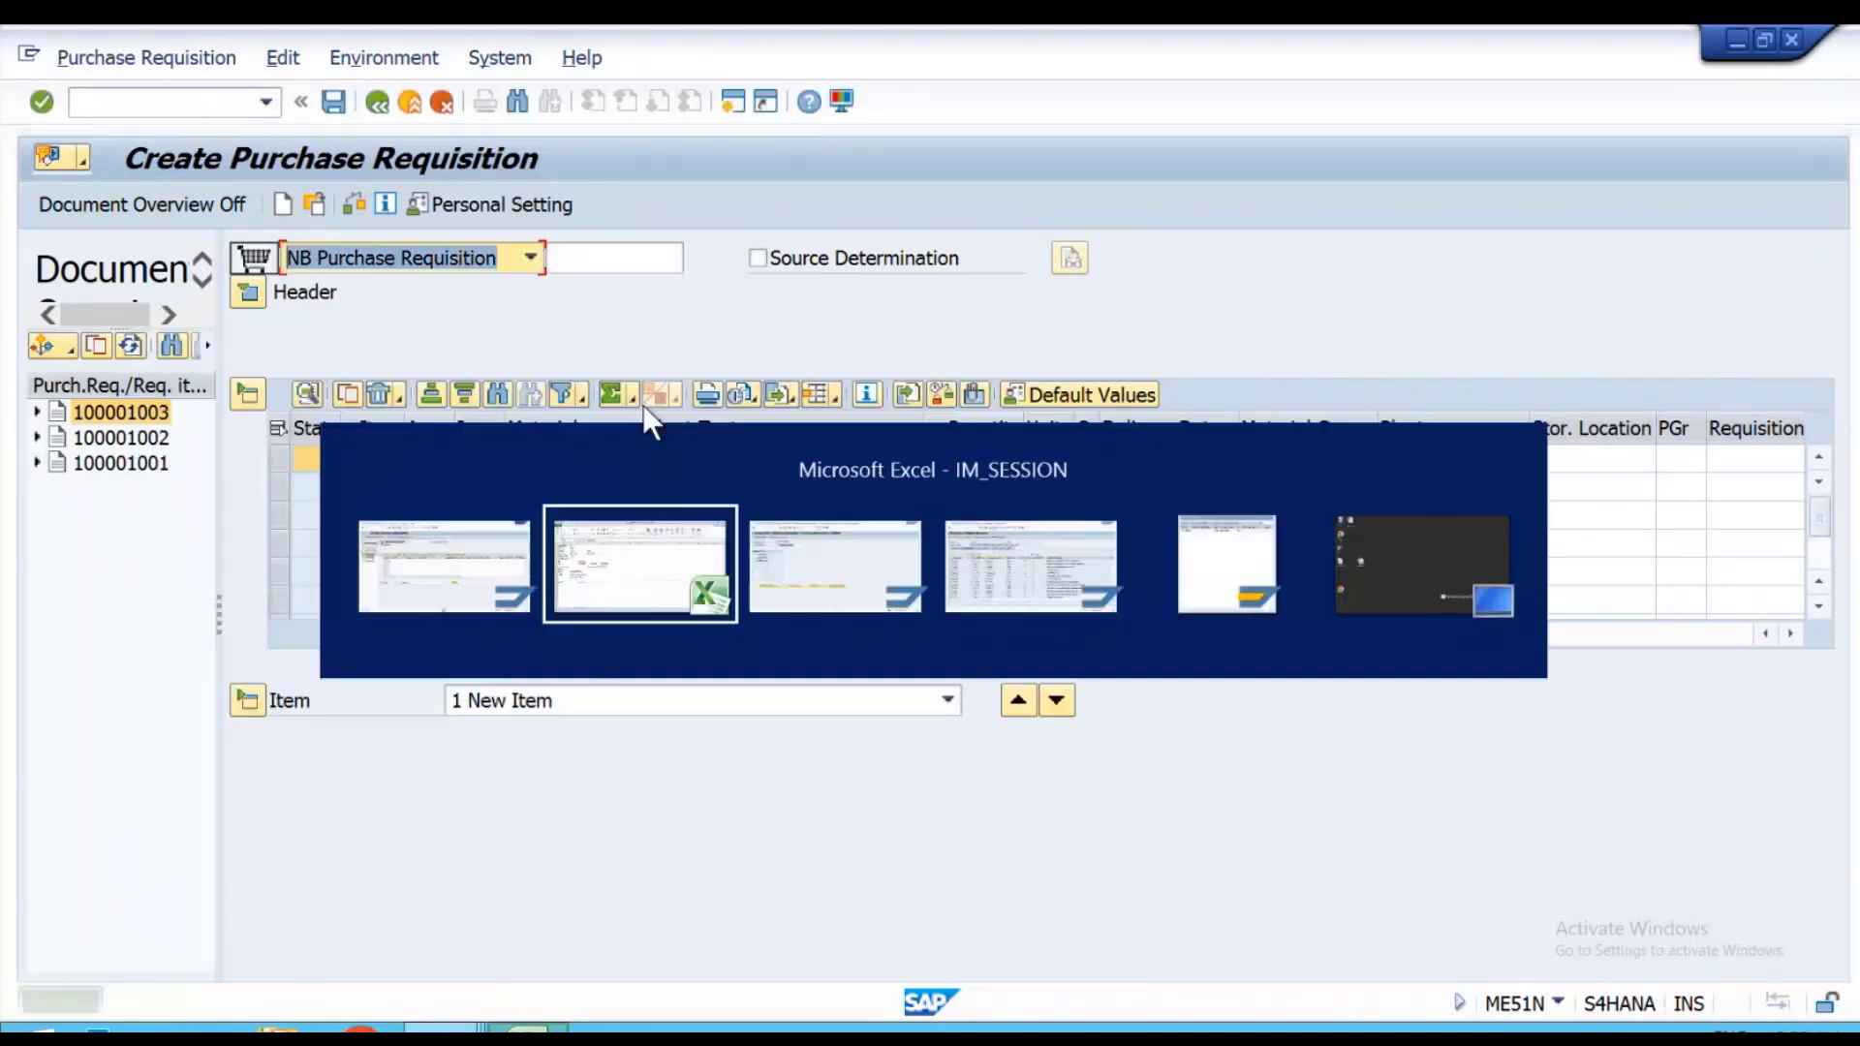
{"action": "key", "text": "alt+Tab"}
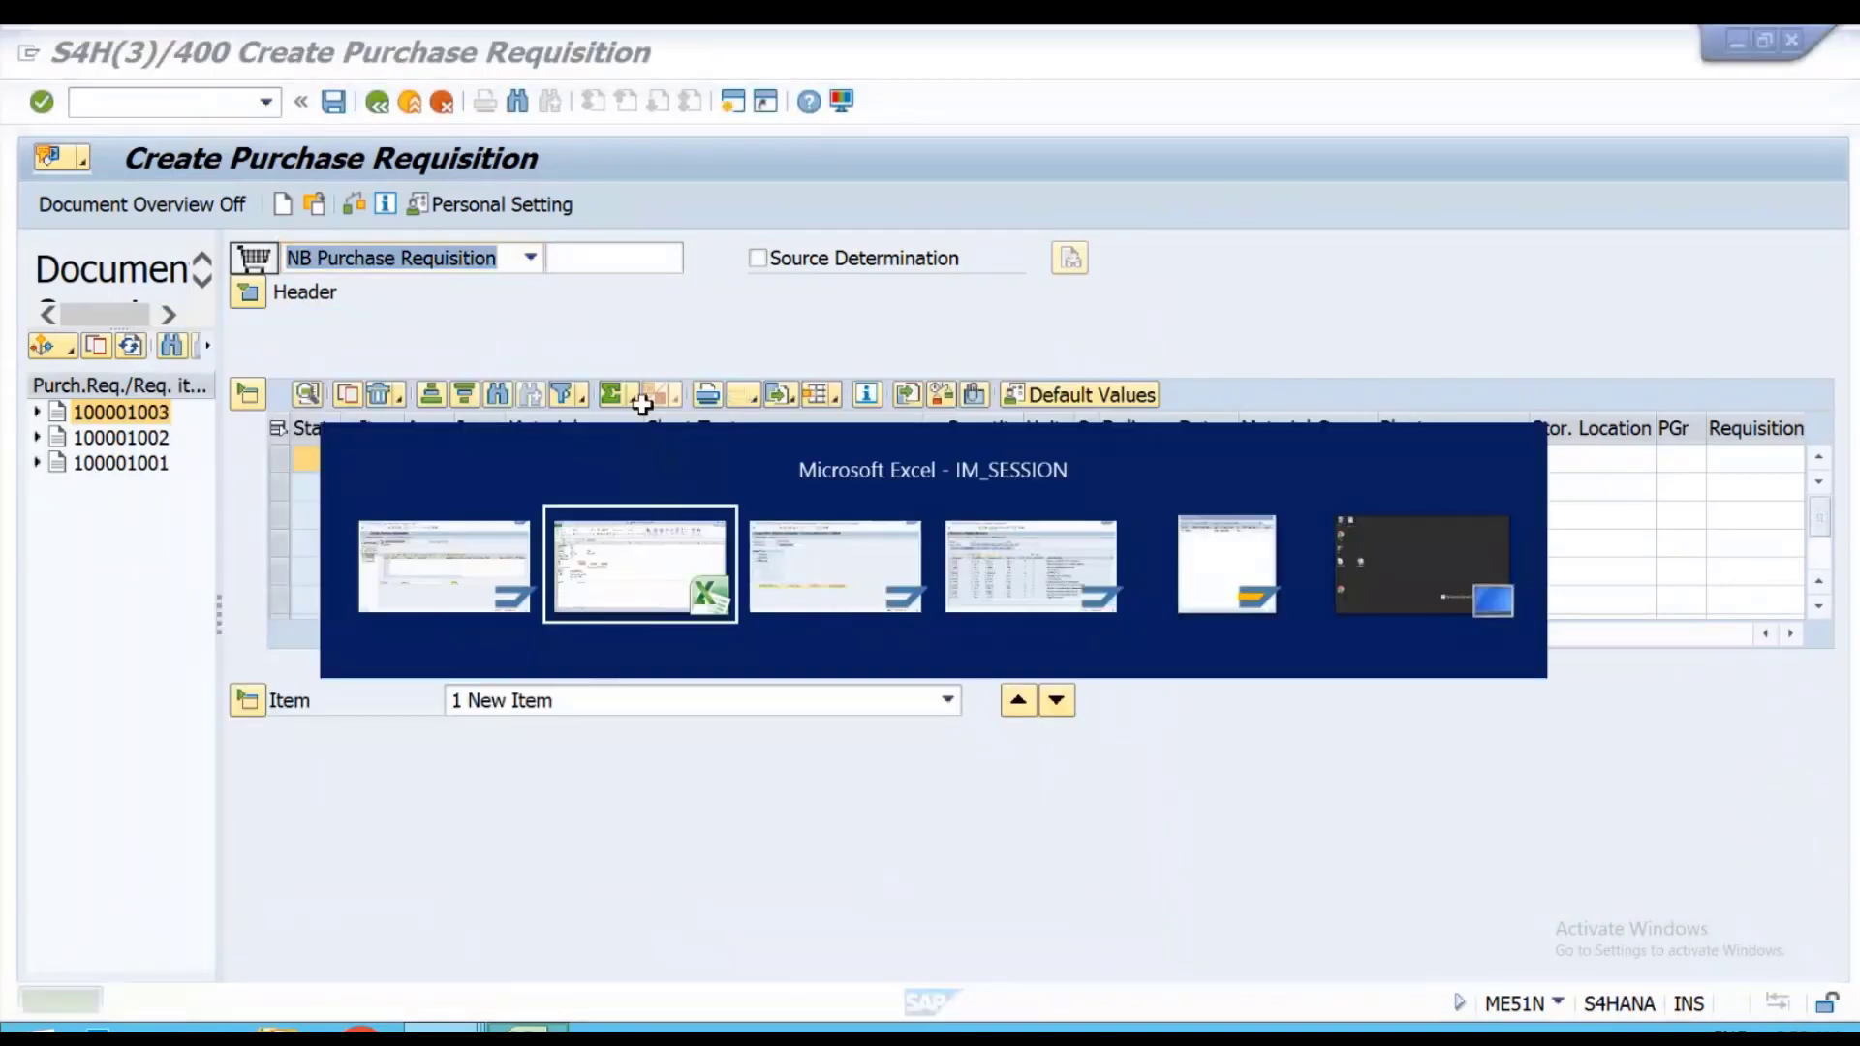
{"action": "key", "text": "ctrl+v"}
{"action": "key", "text": "alt+Tab"}
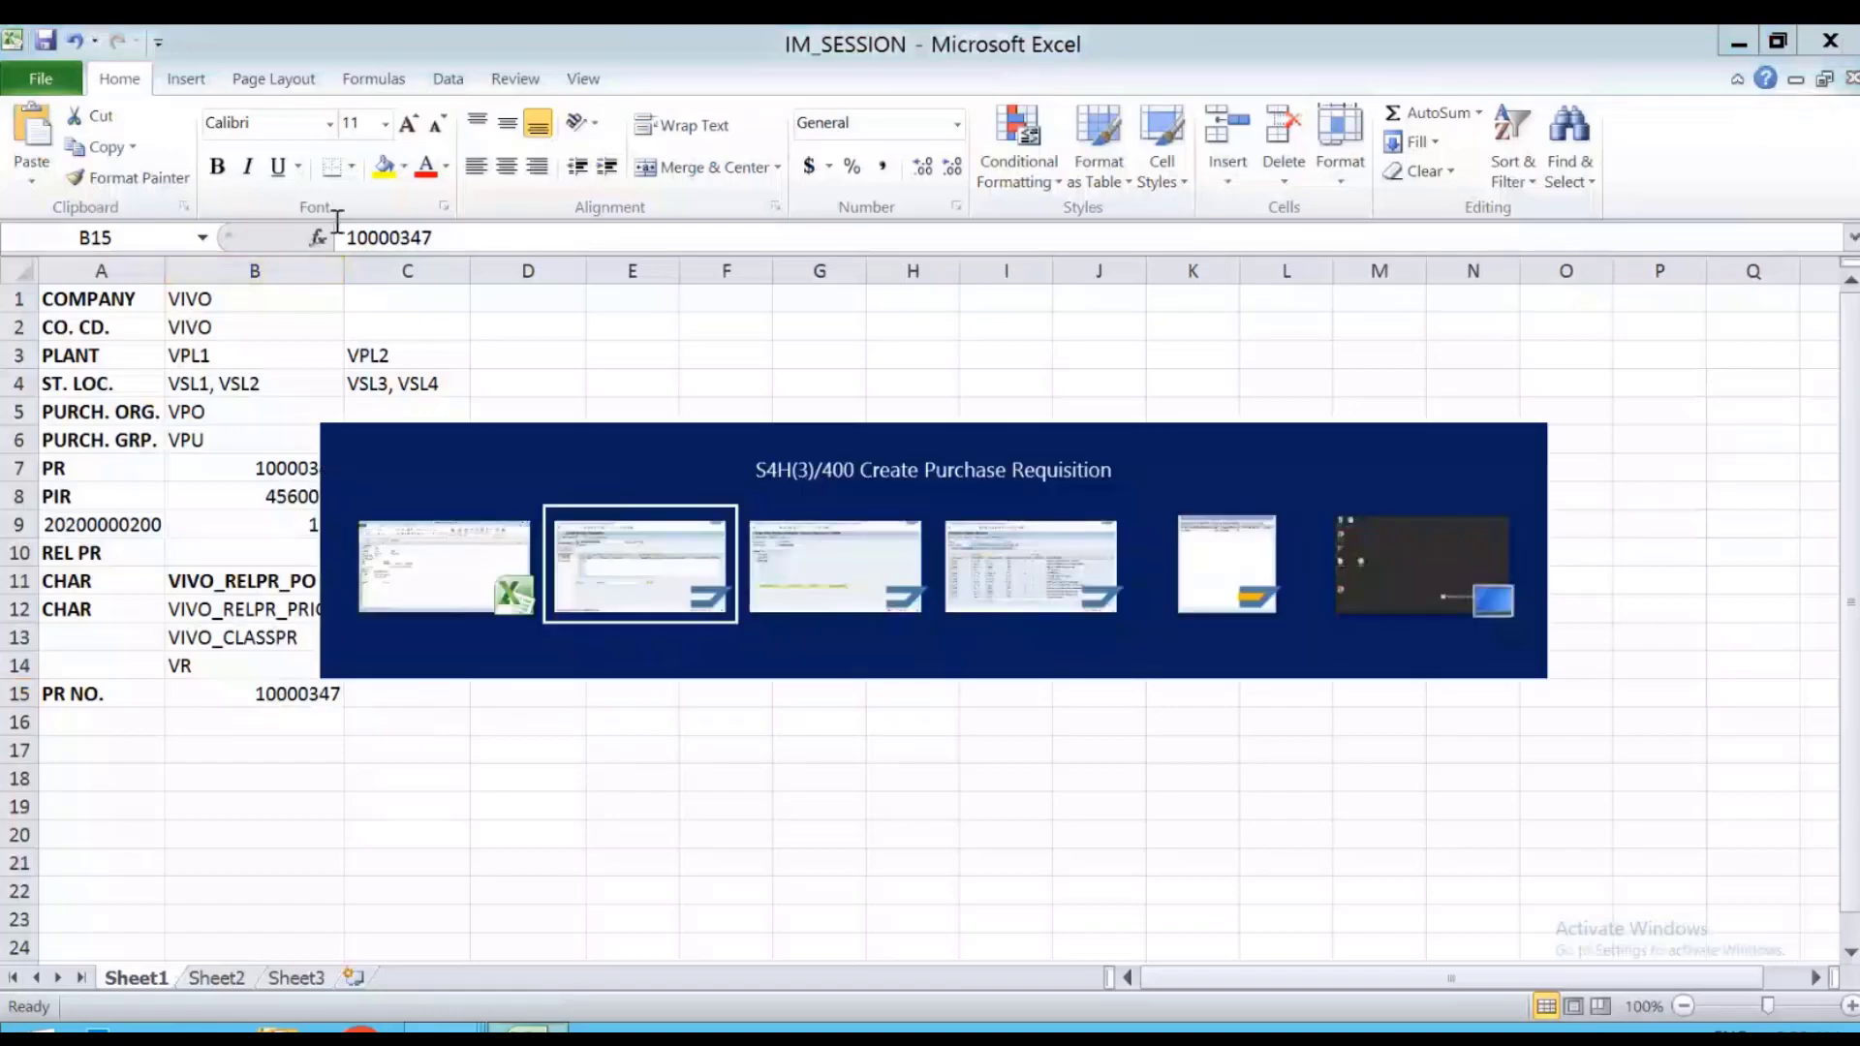
Start transaction ME52N and open the new purchase requisition using the copied number.
{"action": "left_click", "coordinate": [265, 103]}
{"action": "left_click", "coordinate": [155, 153]}
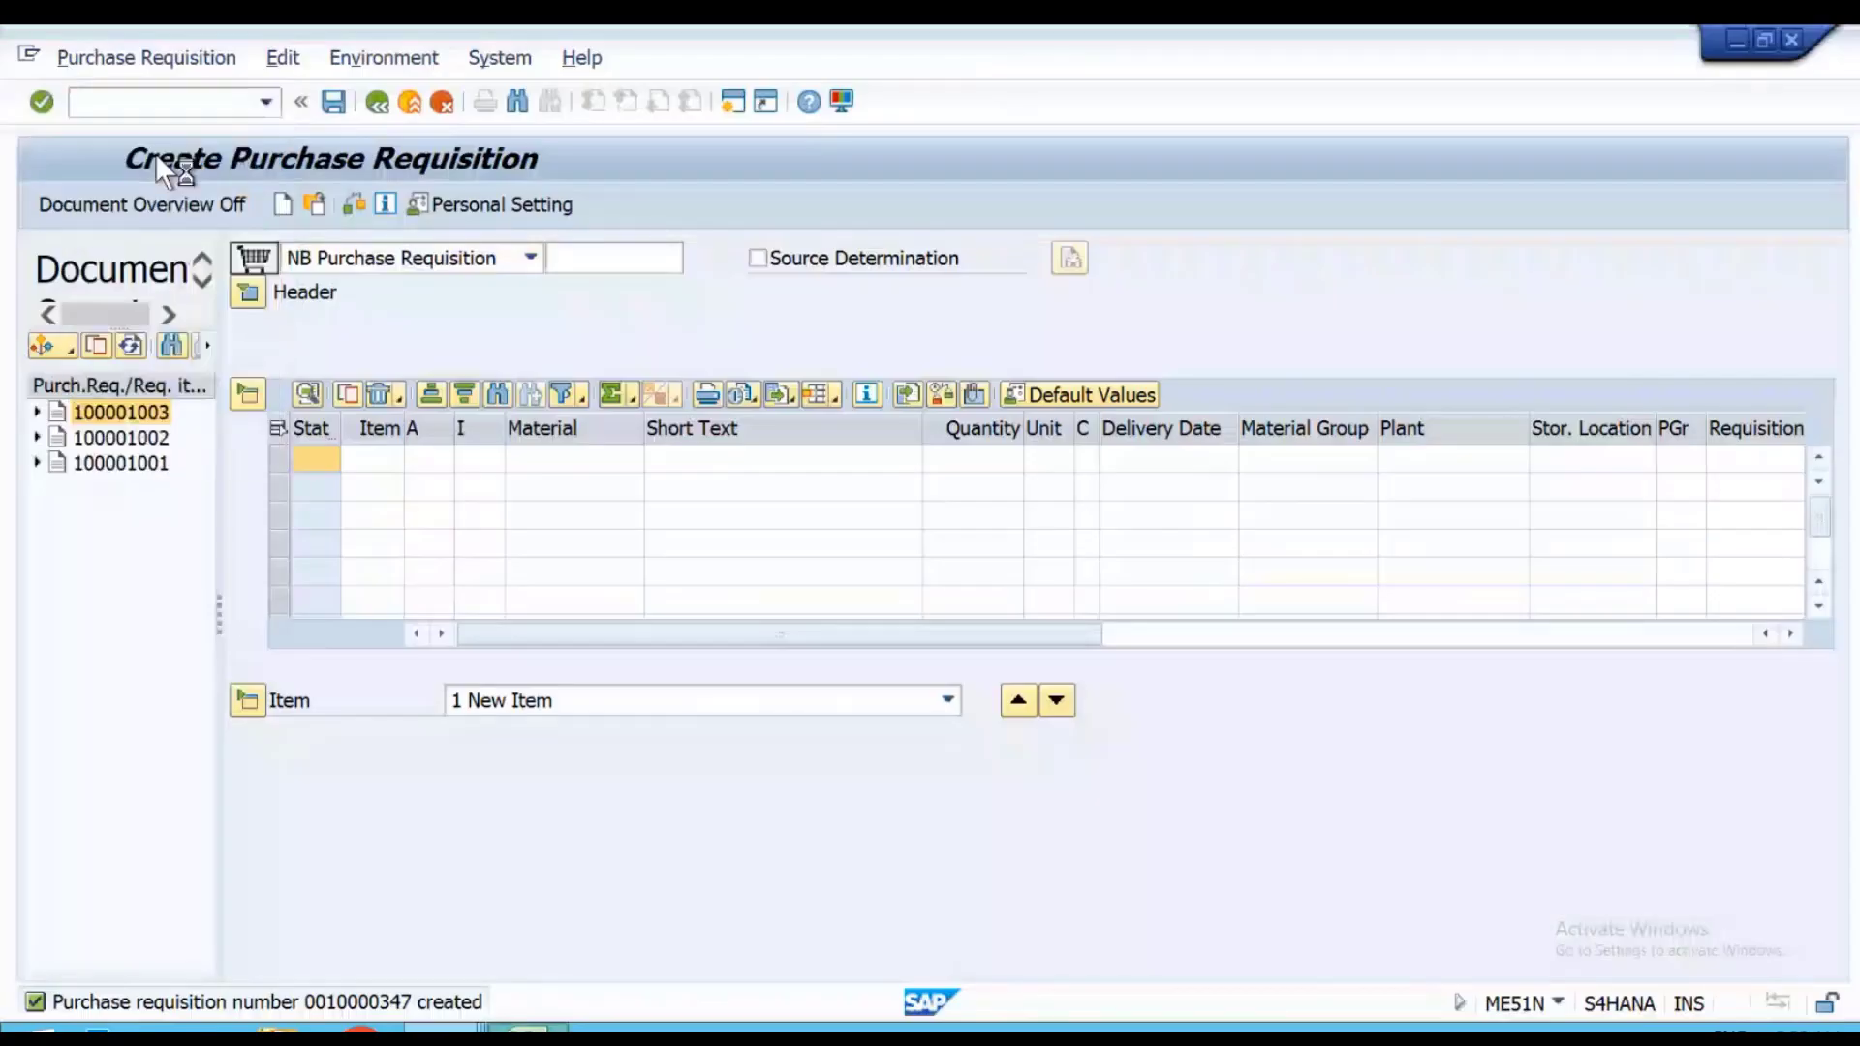
{"action": "left_click", "coordinate": [253, 270]}
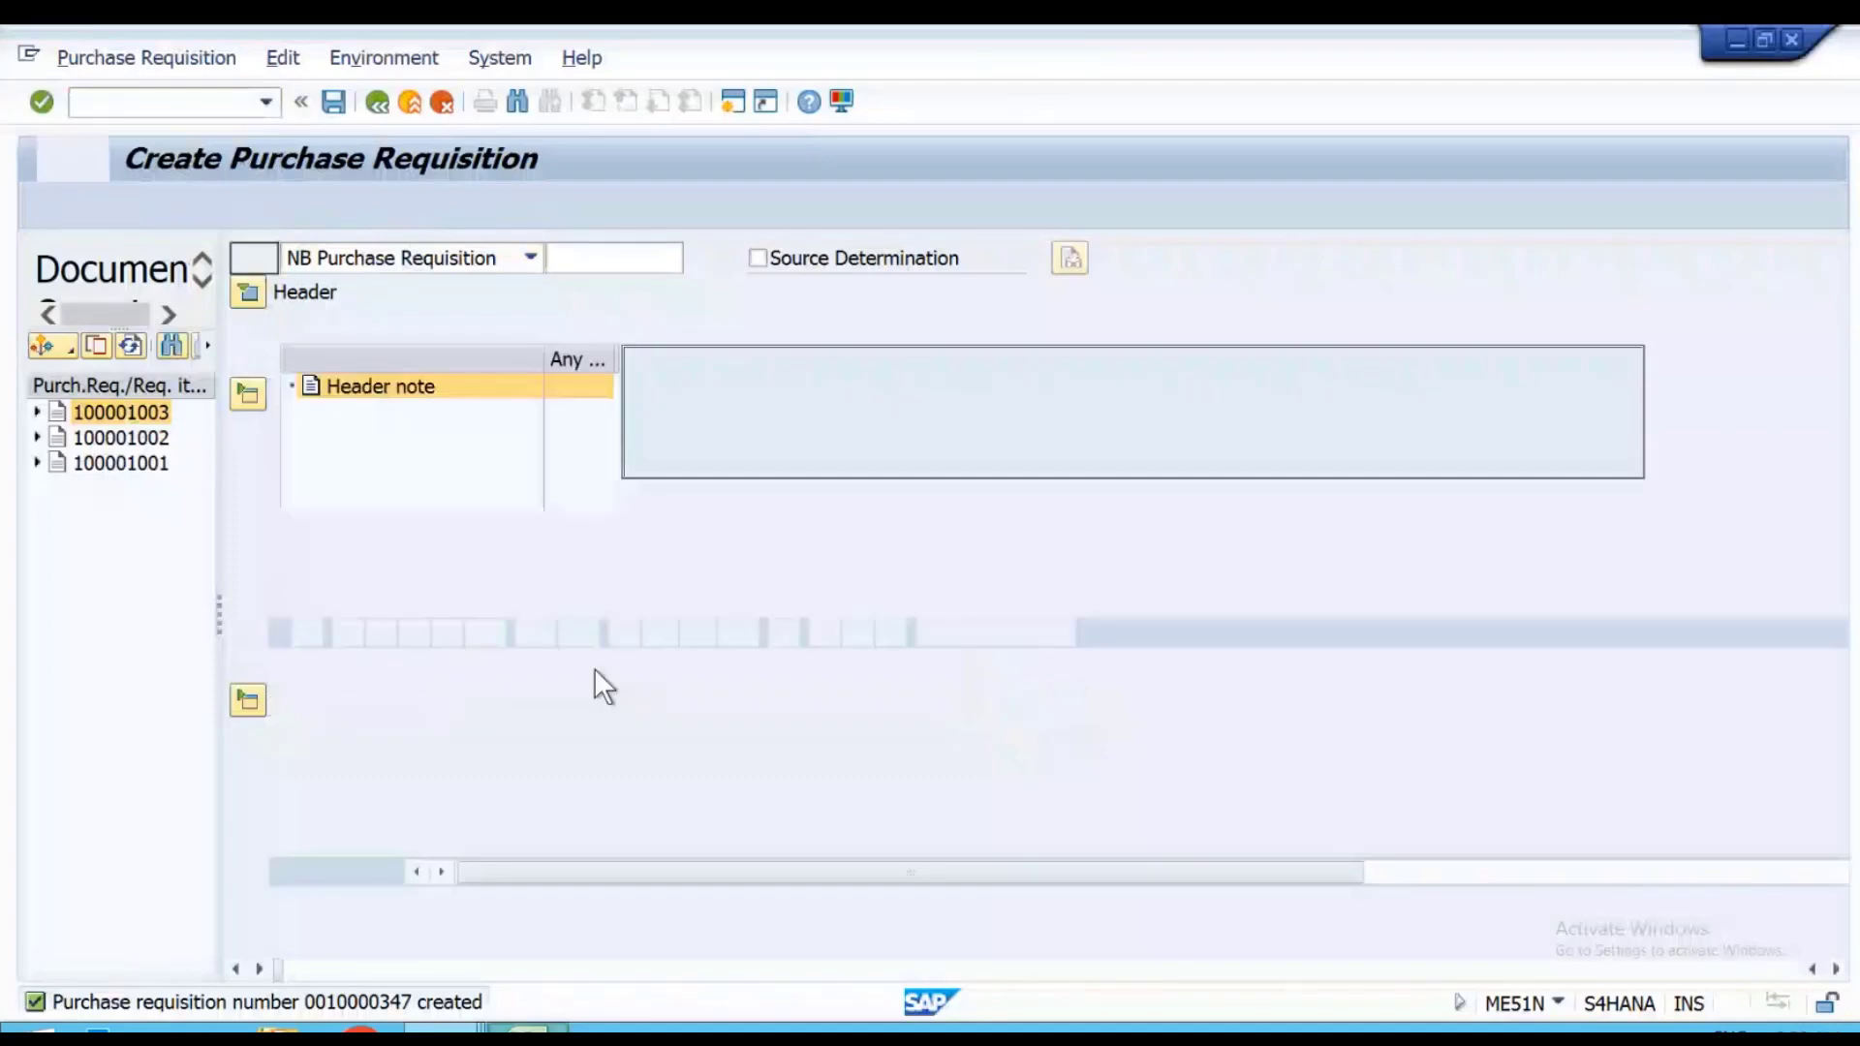
{"action": "left_click", "coordinate": [341, 203]}
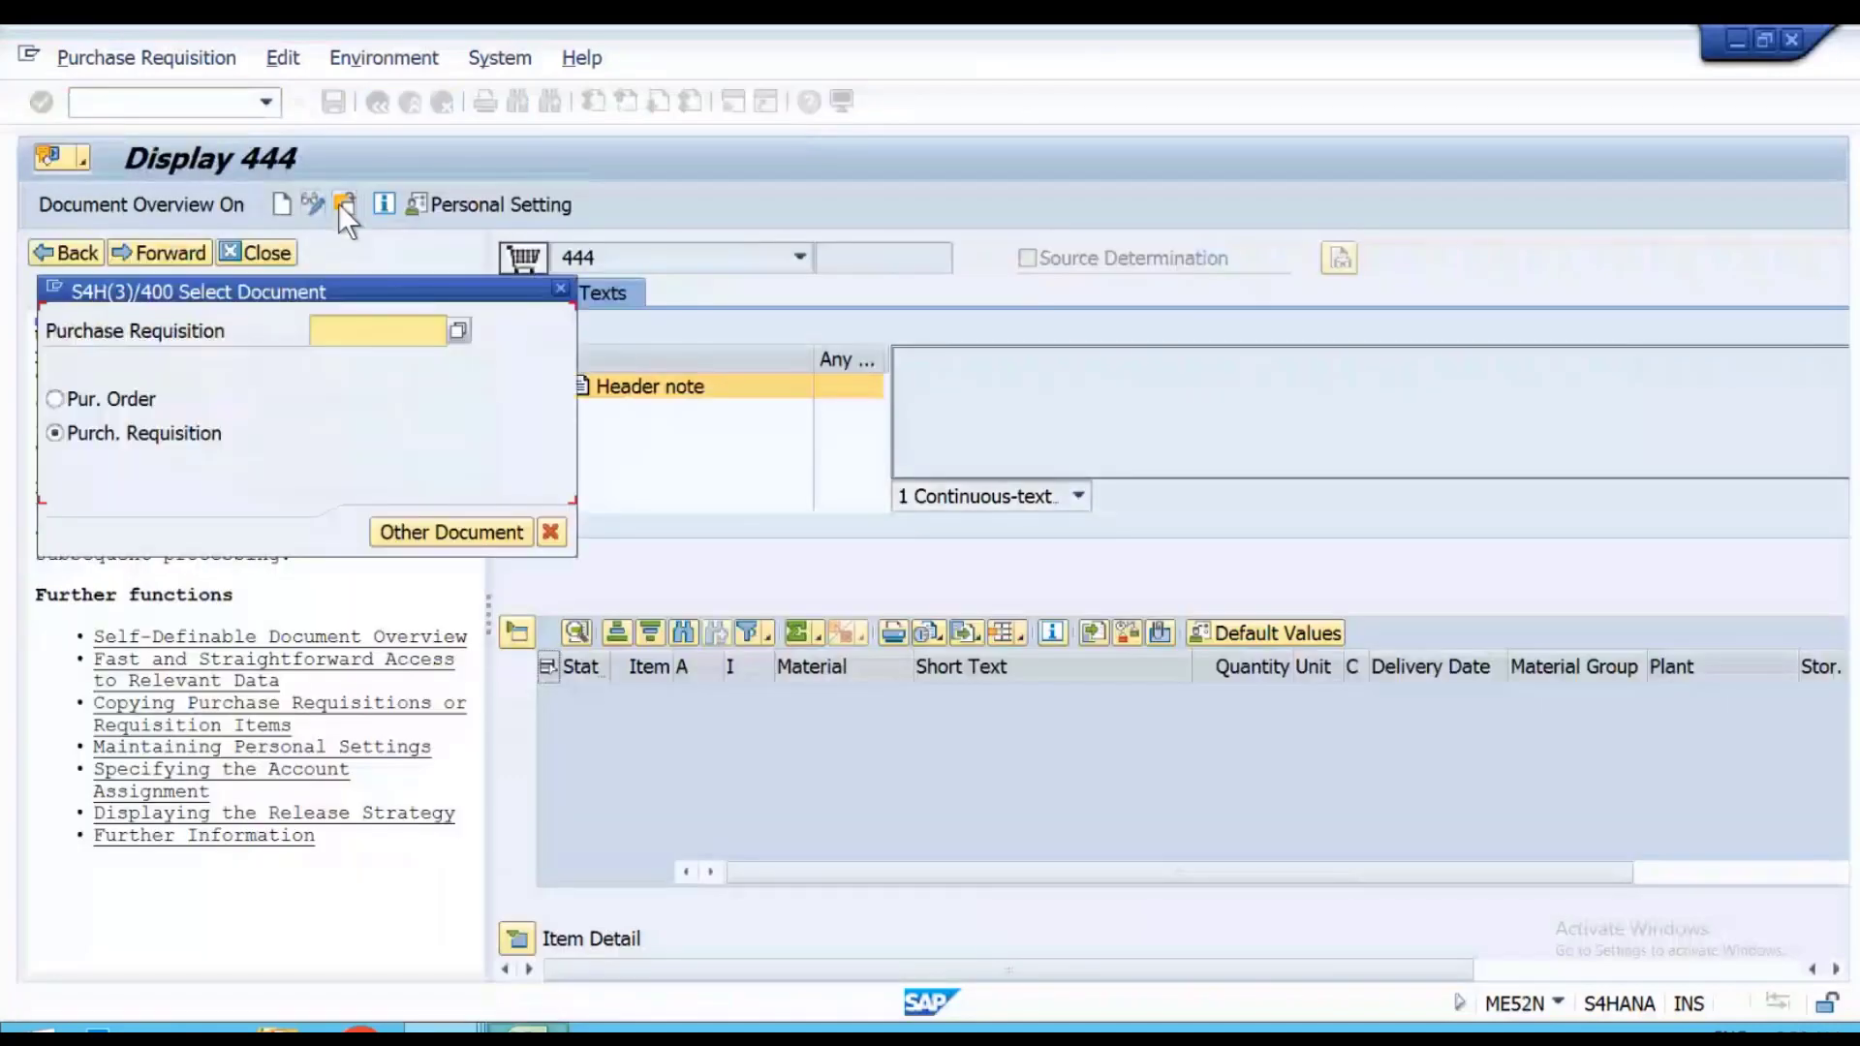
{"action": "key", "text": "ctrl+v"}
{"action": "key", "text": "Return"}
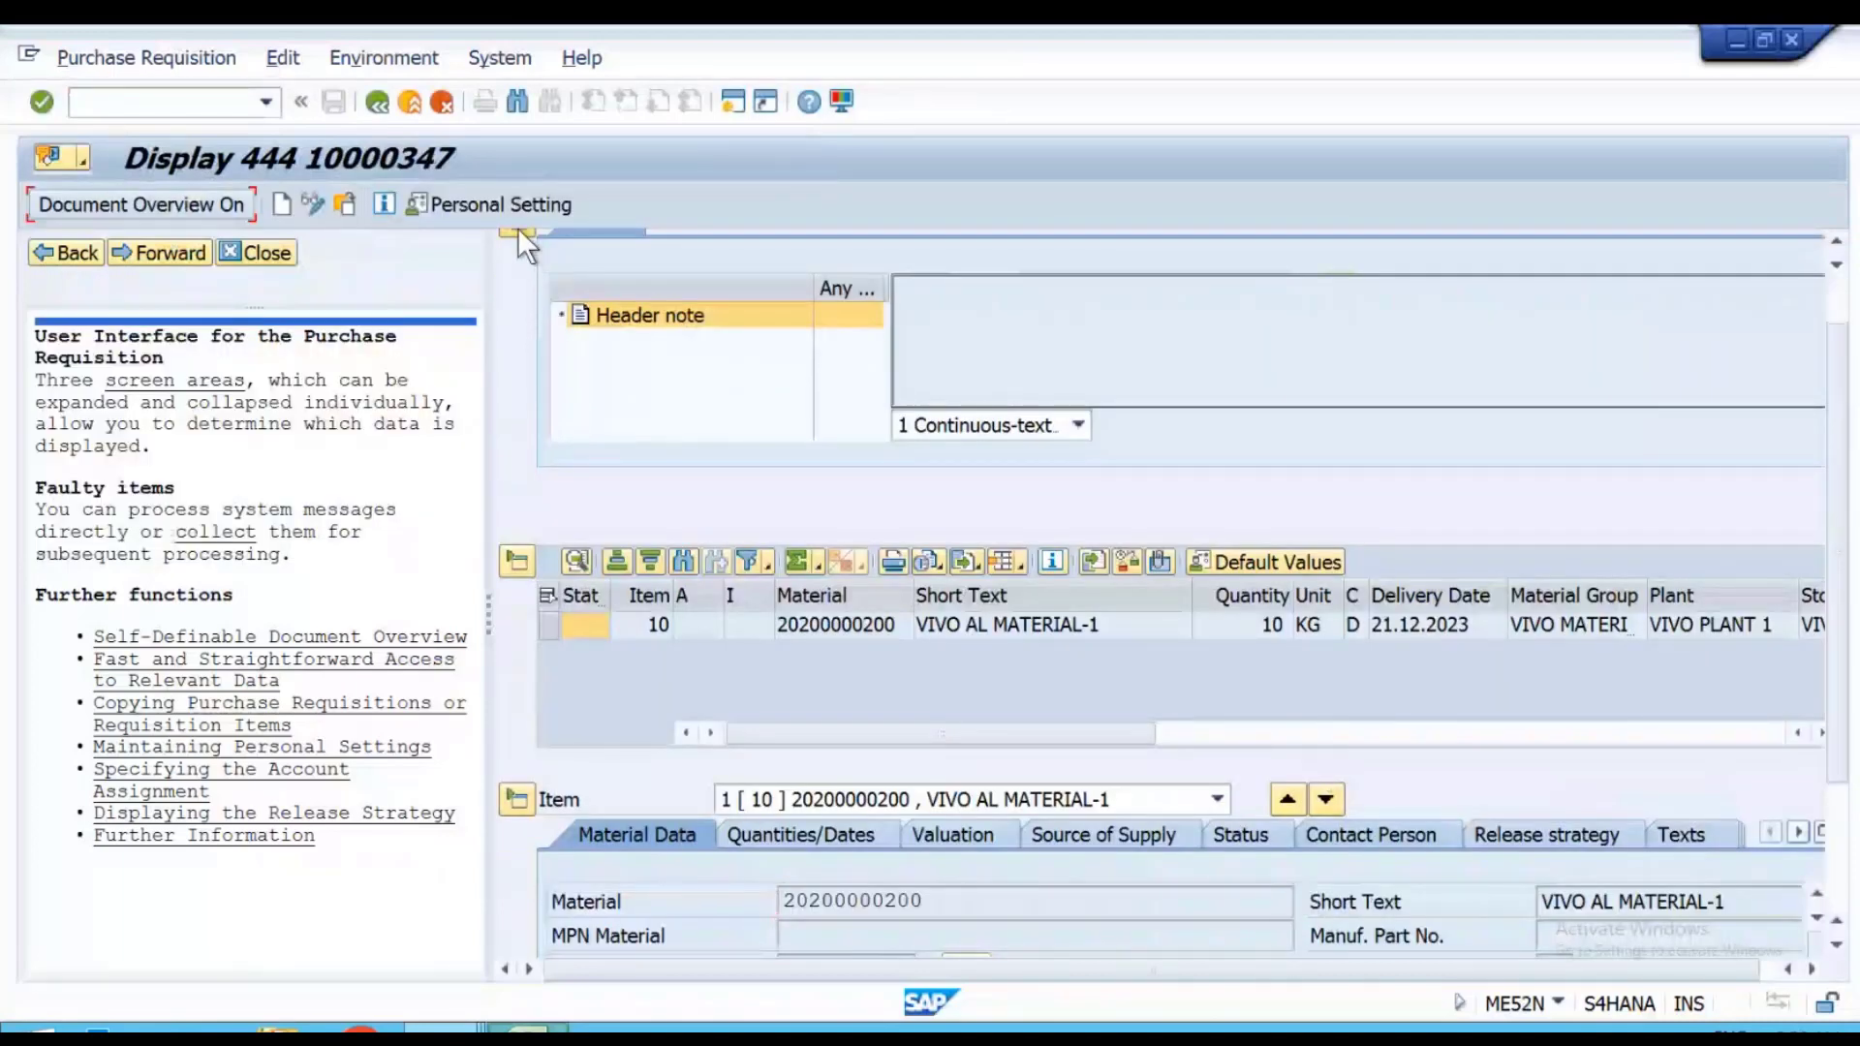
Examine the item's release strategy details, and consult the release procedure slide in PowerPoint for the transaction codes.
{"action": "left_click", "coordinate": [1598, 837]}
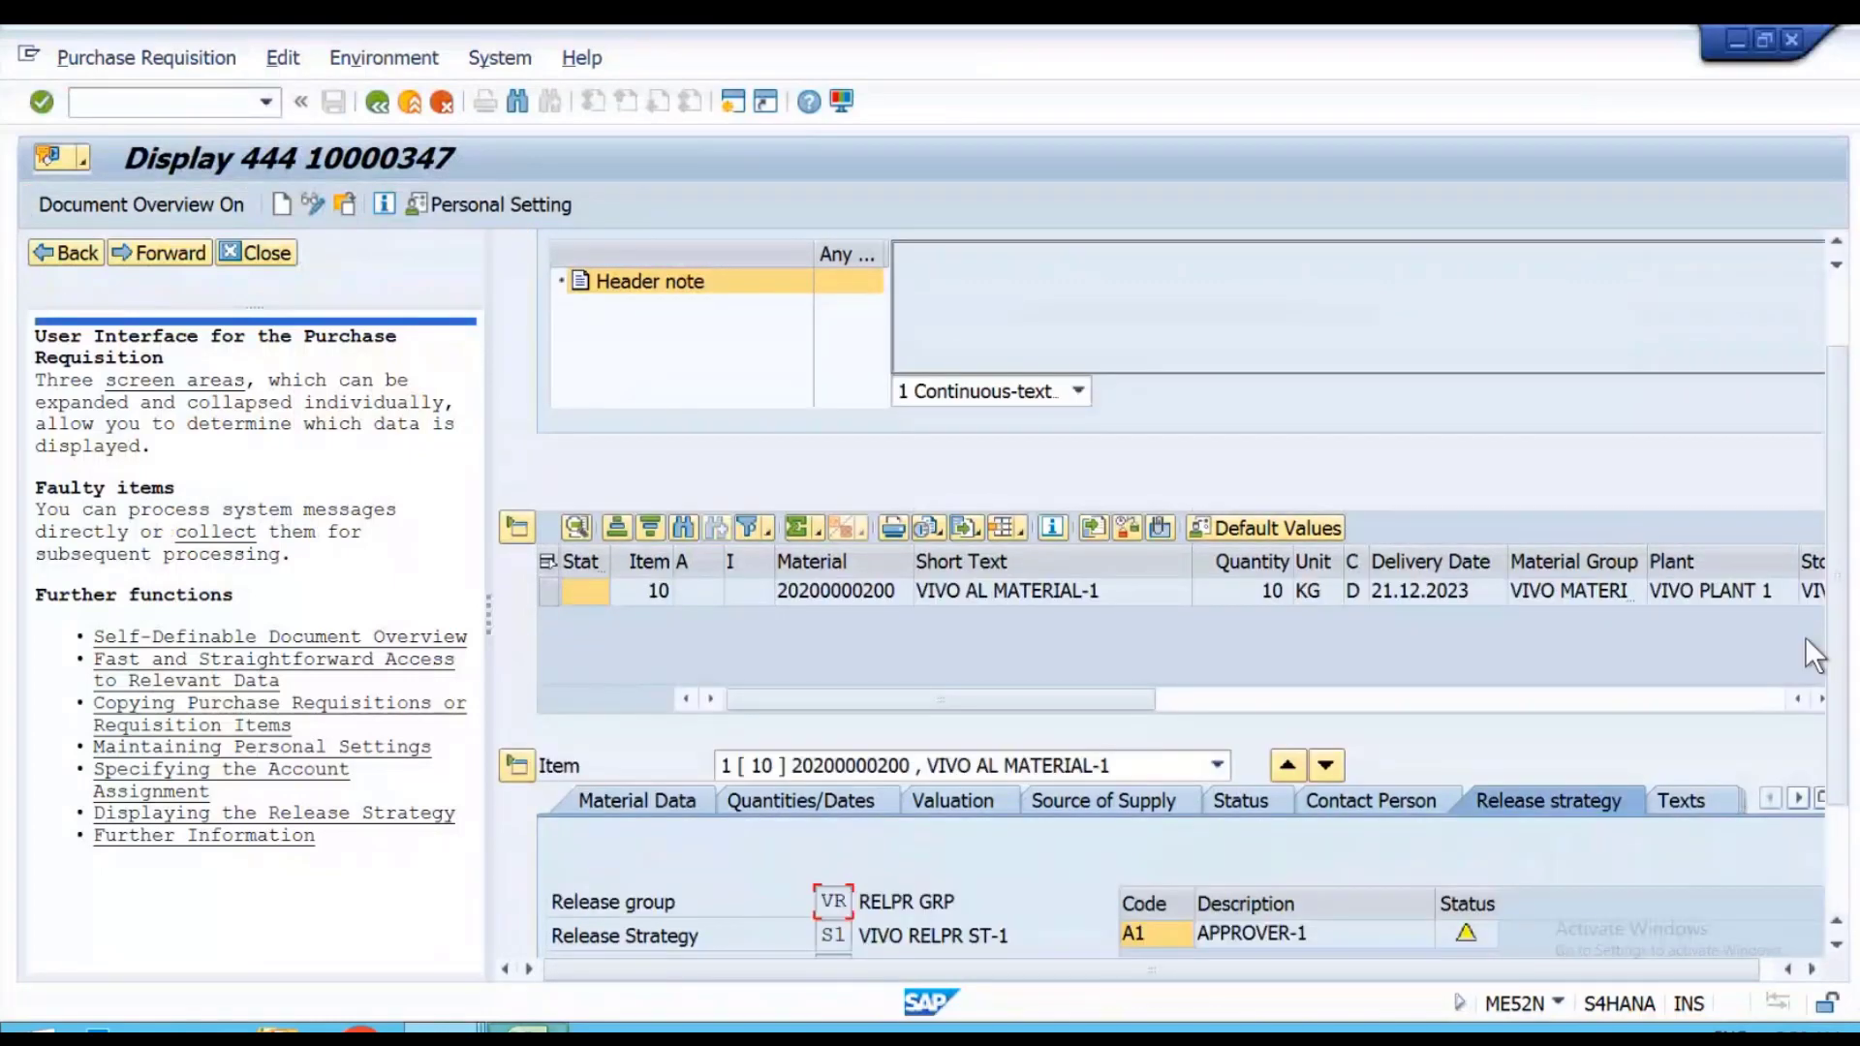
{"action": "left_click_drag", "start_coordinate": [1839, 703], "coordinate": [1850, 852]}
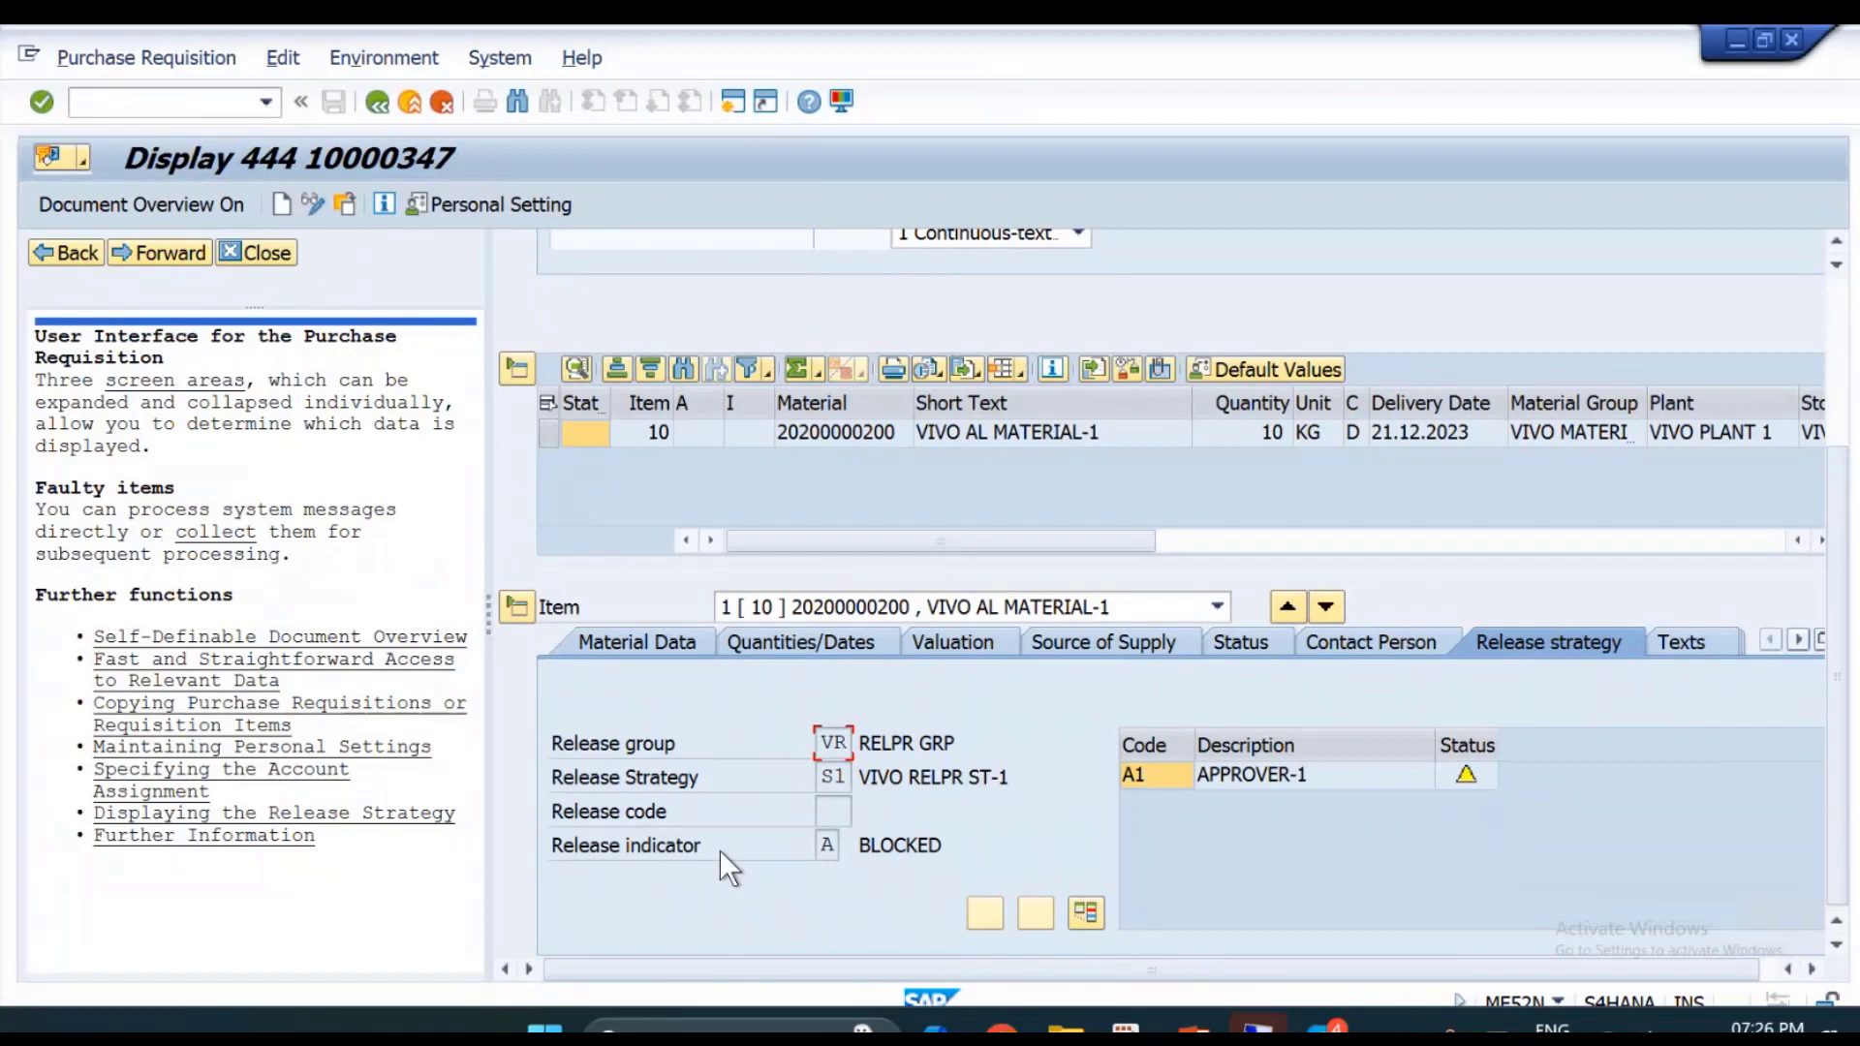
{"action": "key", "text": "super+Tab"}
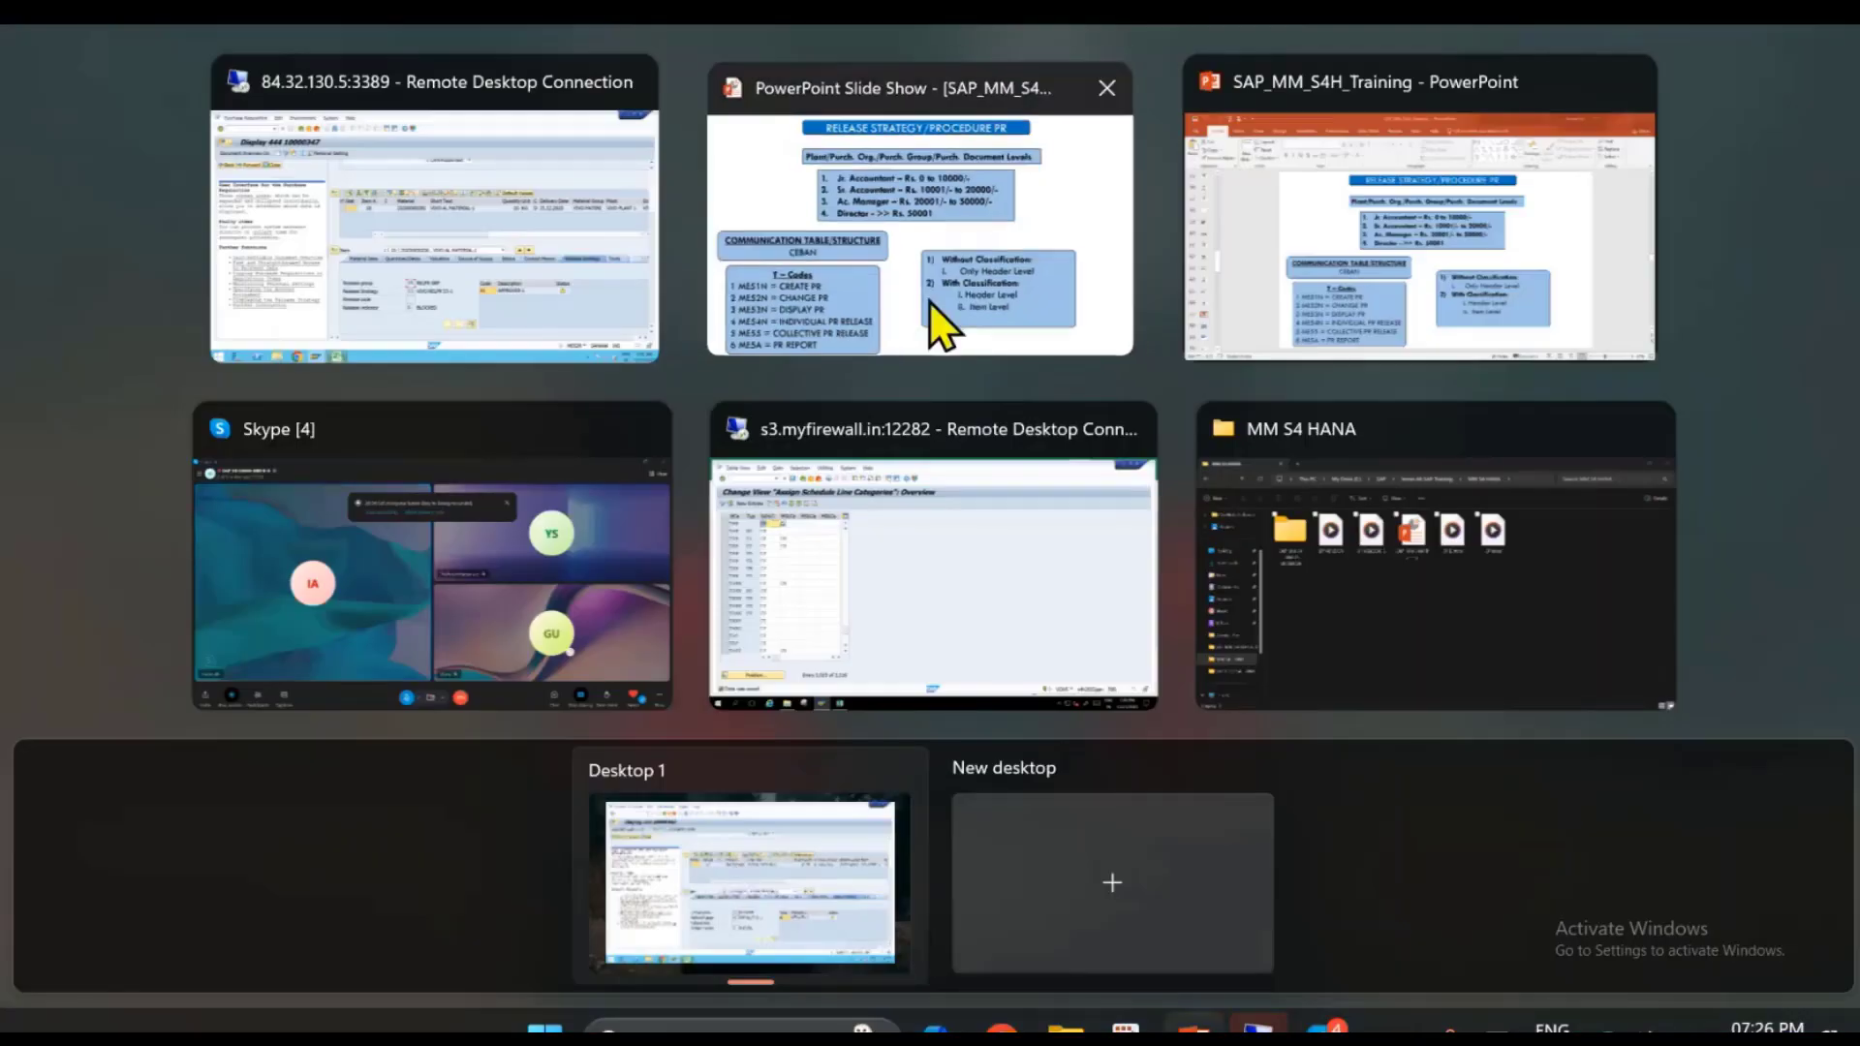
{"action": "left_click", "coordinate": [928, 300]}
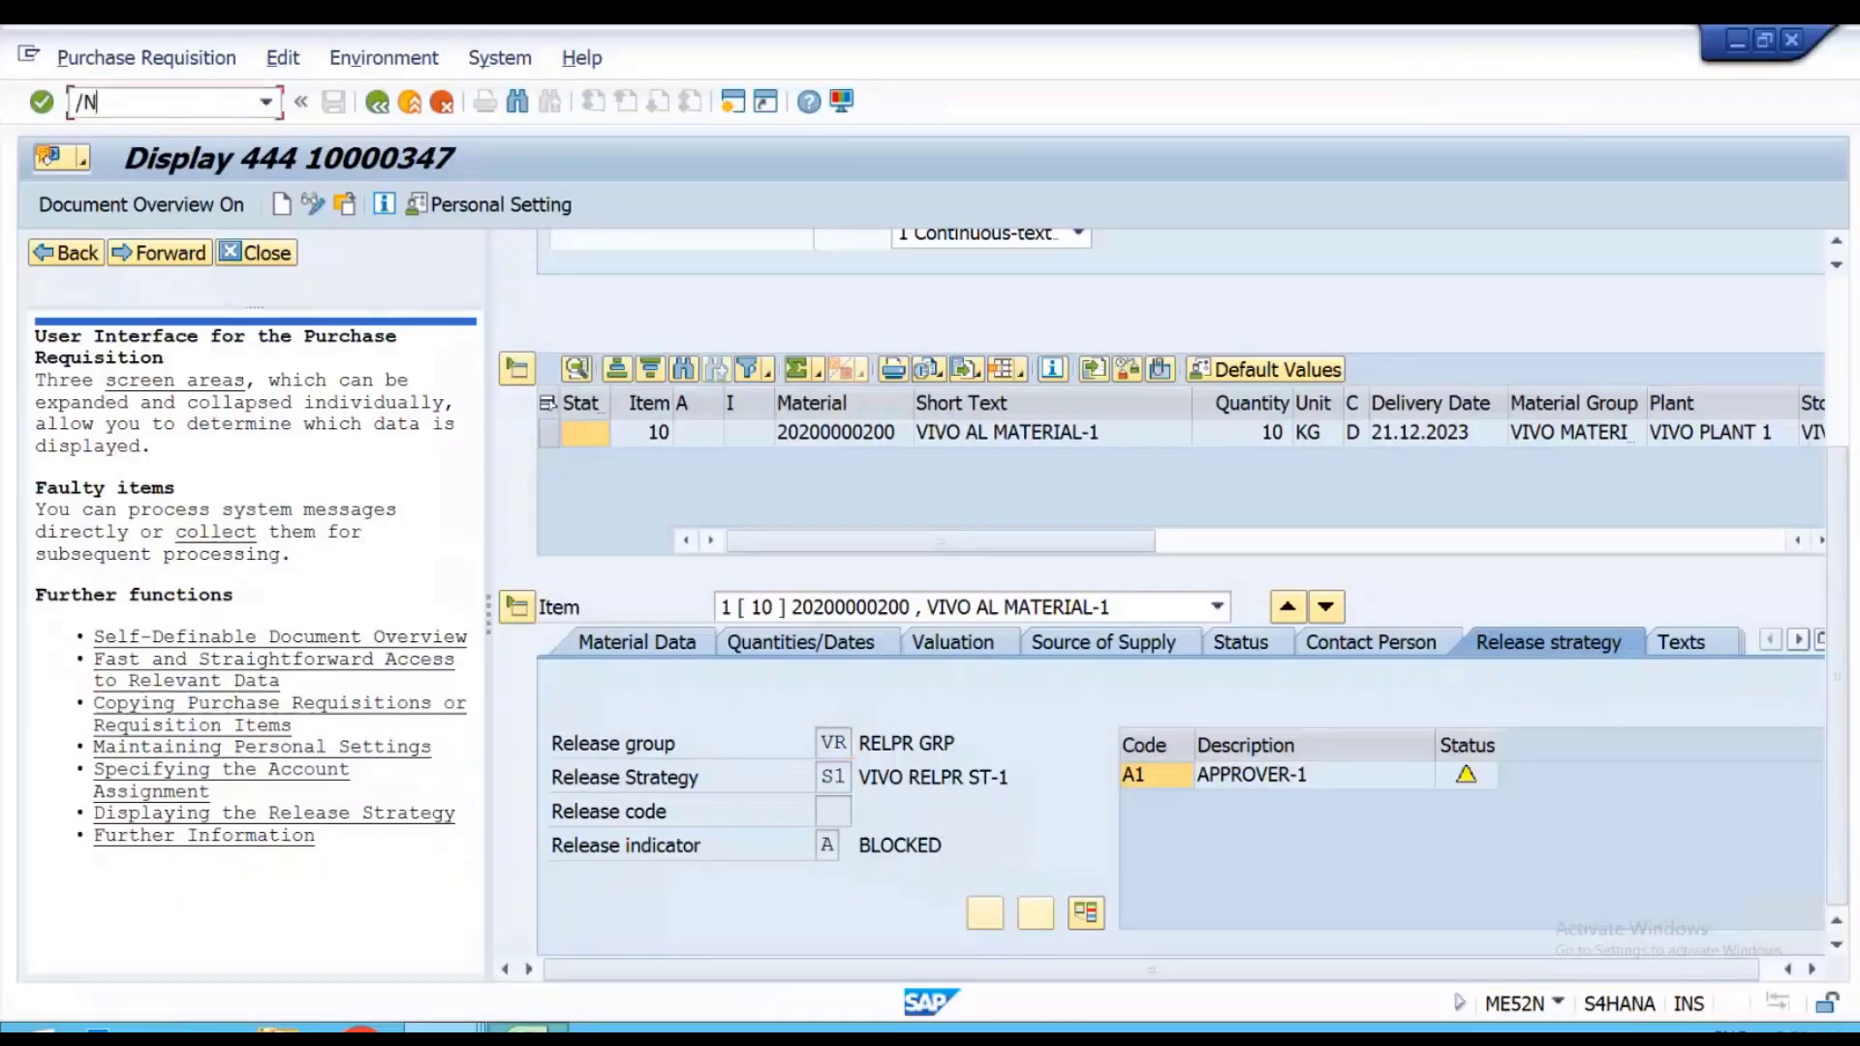
Start the individual release transaction ME54N and open the same purchase requisition using the copied number.
{"action": "key", "text": "Return"}
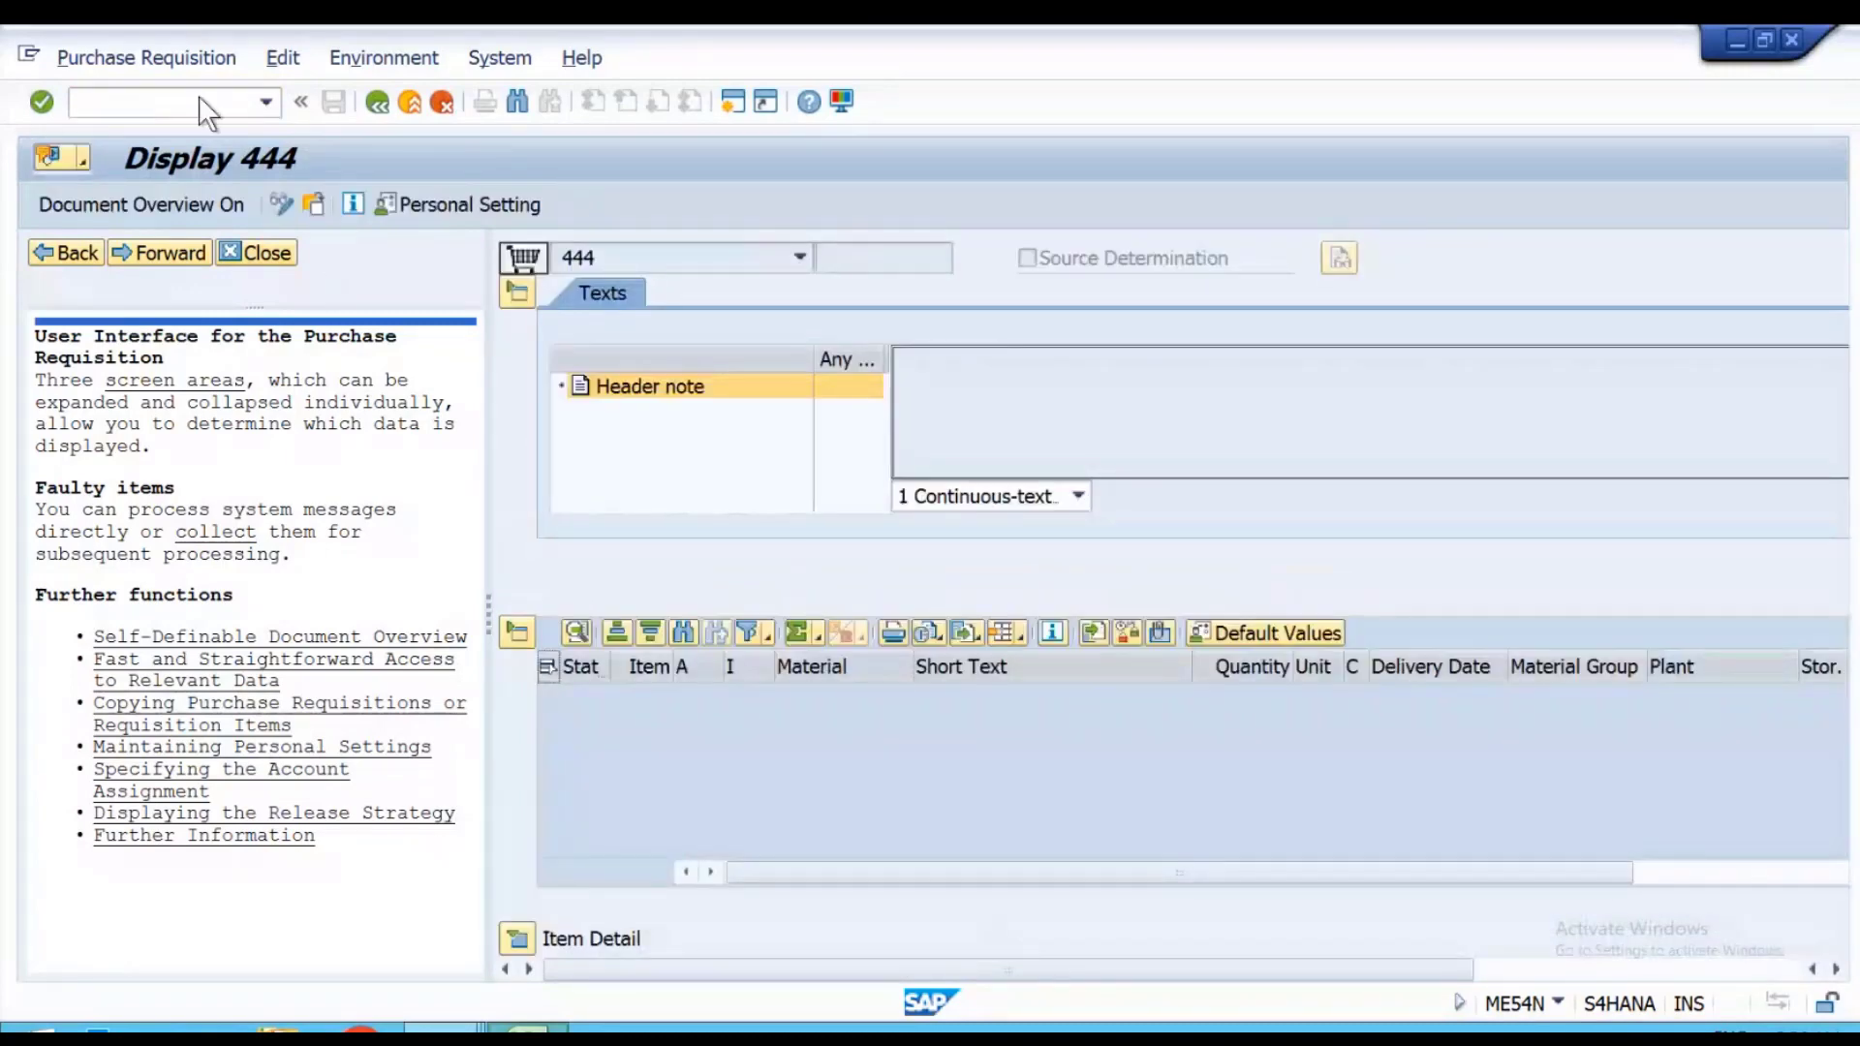
{"action": "left_click", "coordinate": [265, 102]}
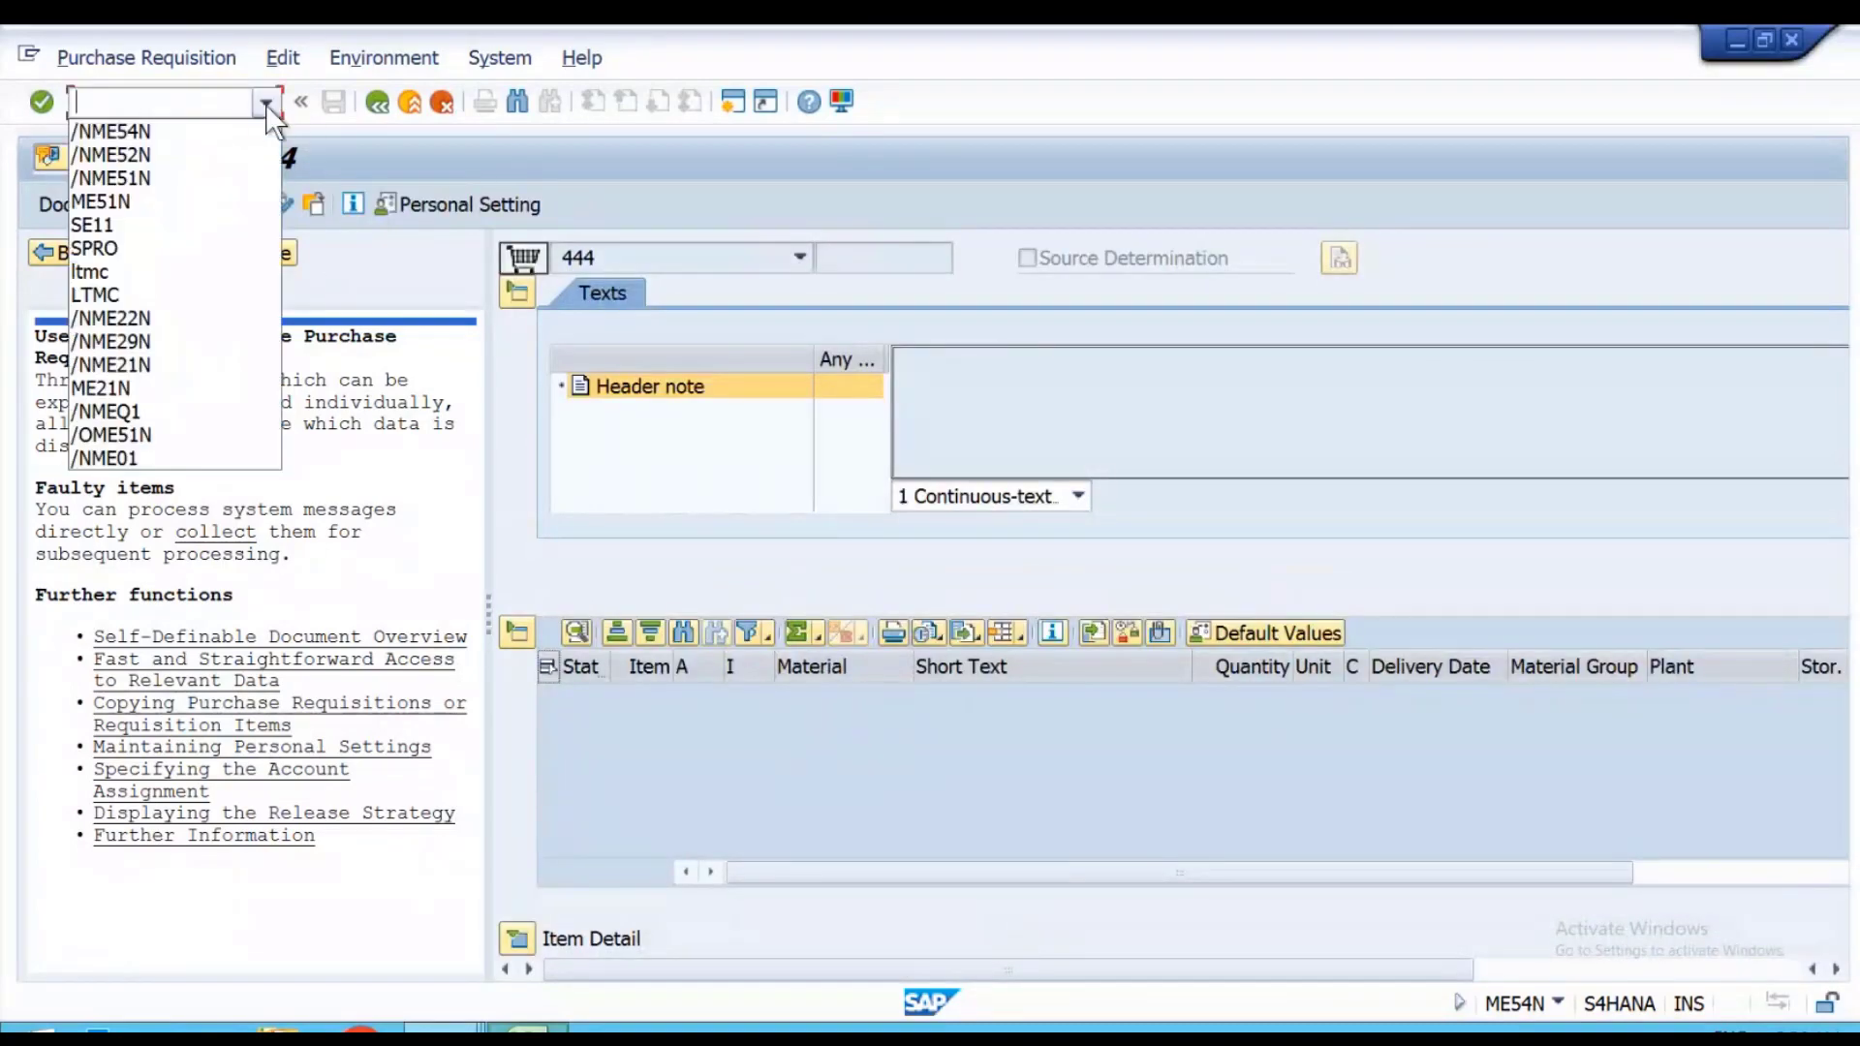
{"action": "left_click", "coordinate": [189, 131]}
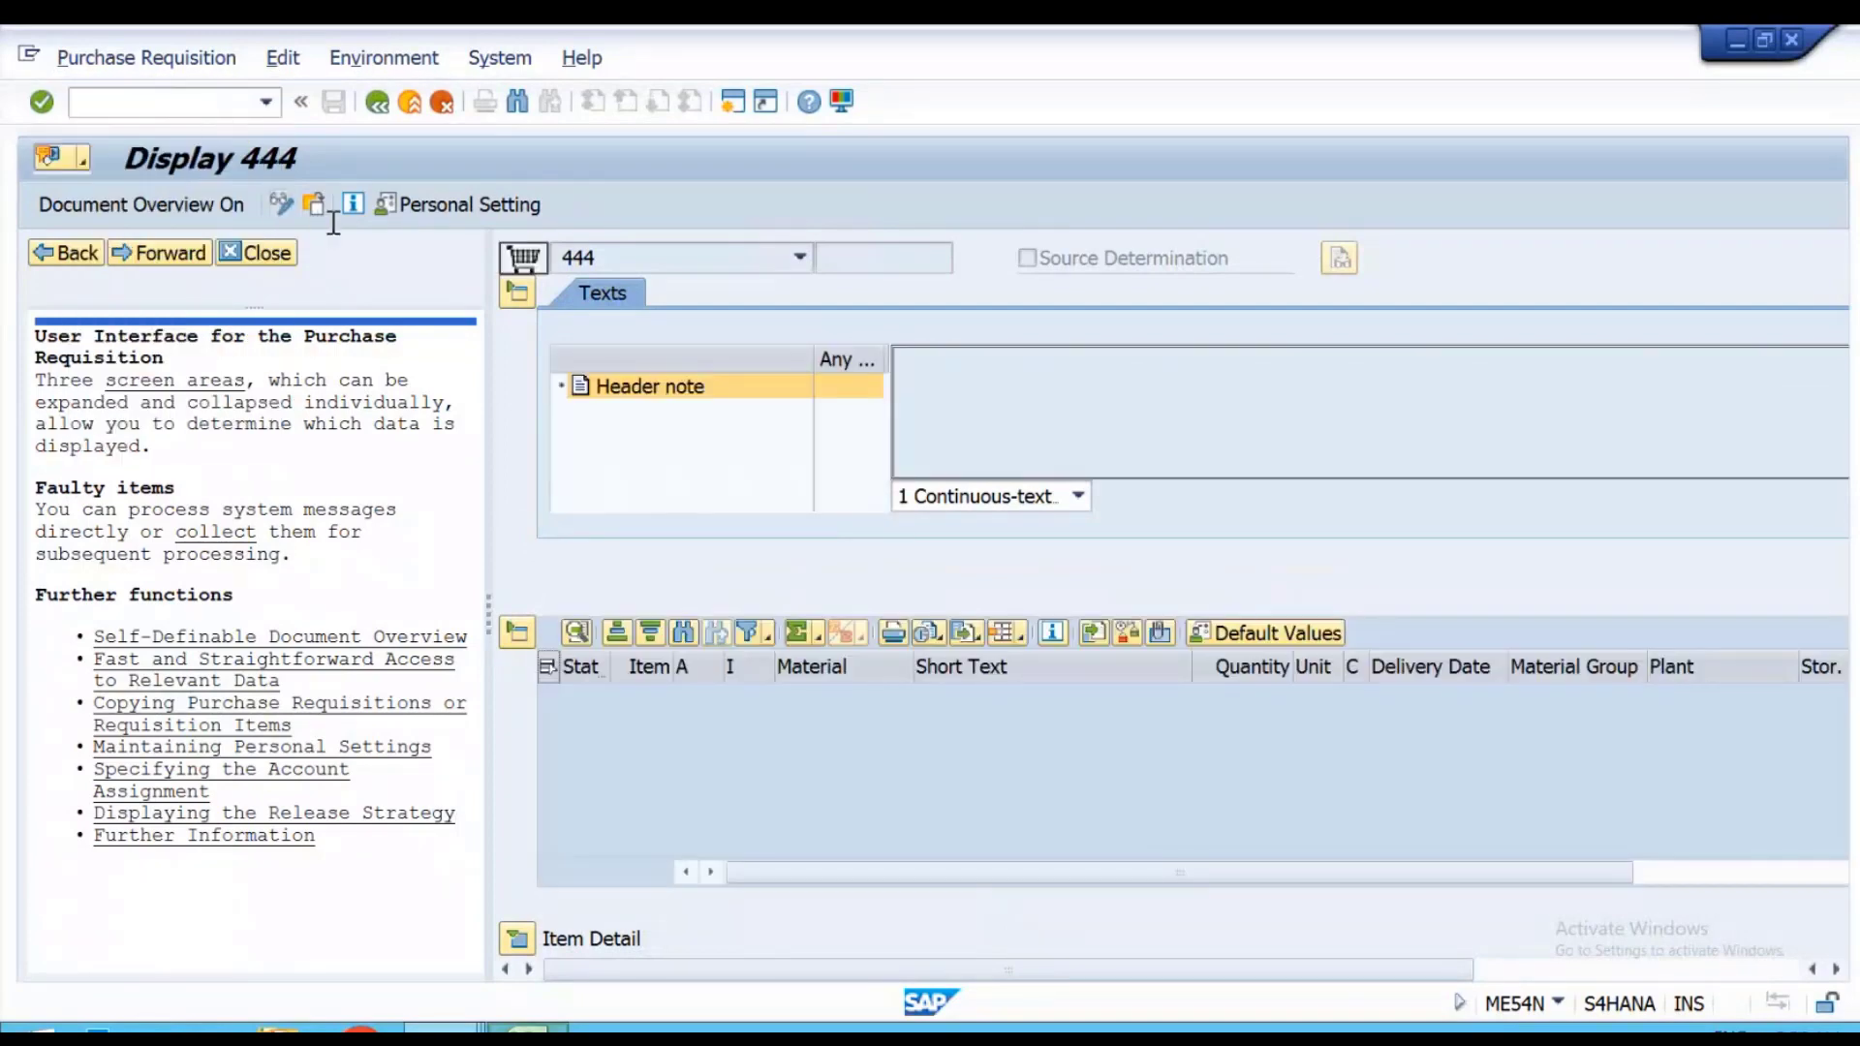
{"action": "left_click", "coordinate": [311, 207]}
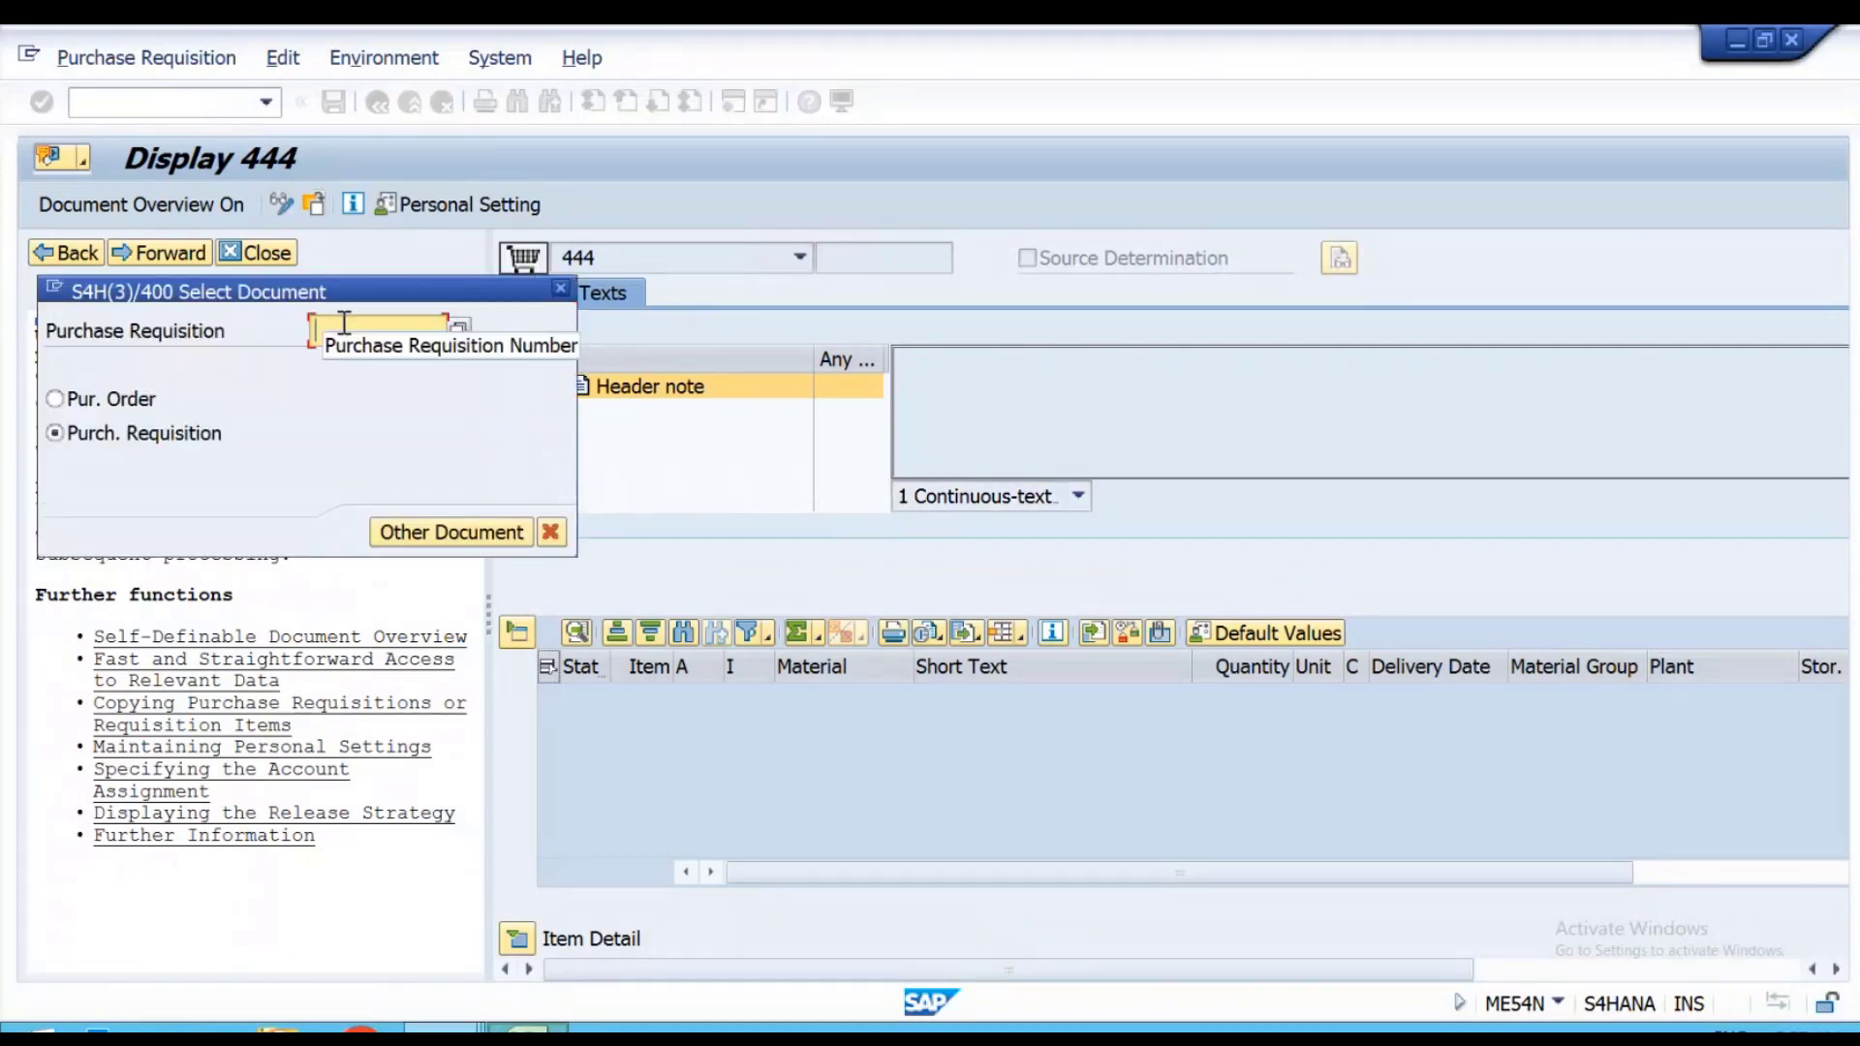
{"action": "key", "text": "ctrl+v"}
{"action": "key", "text": "Return"}
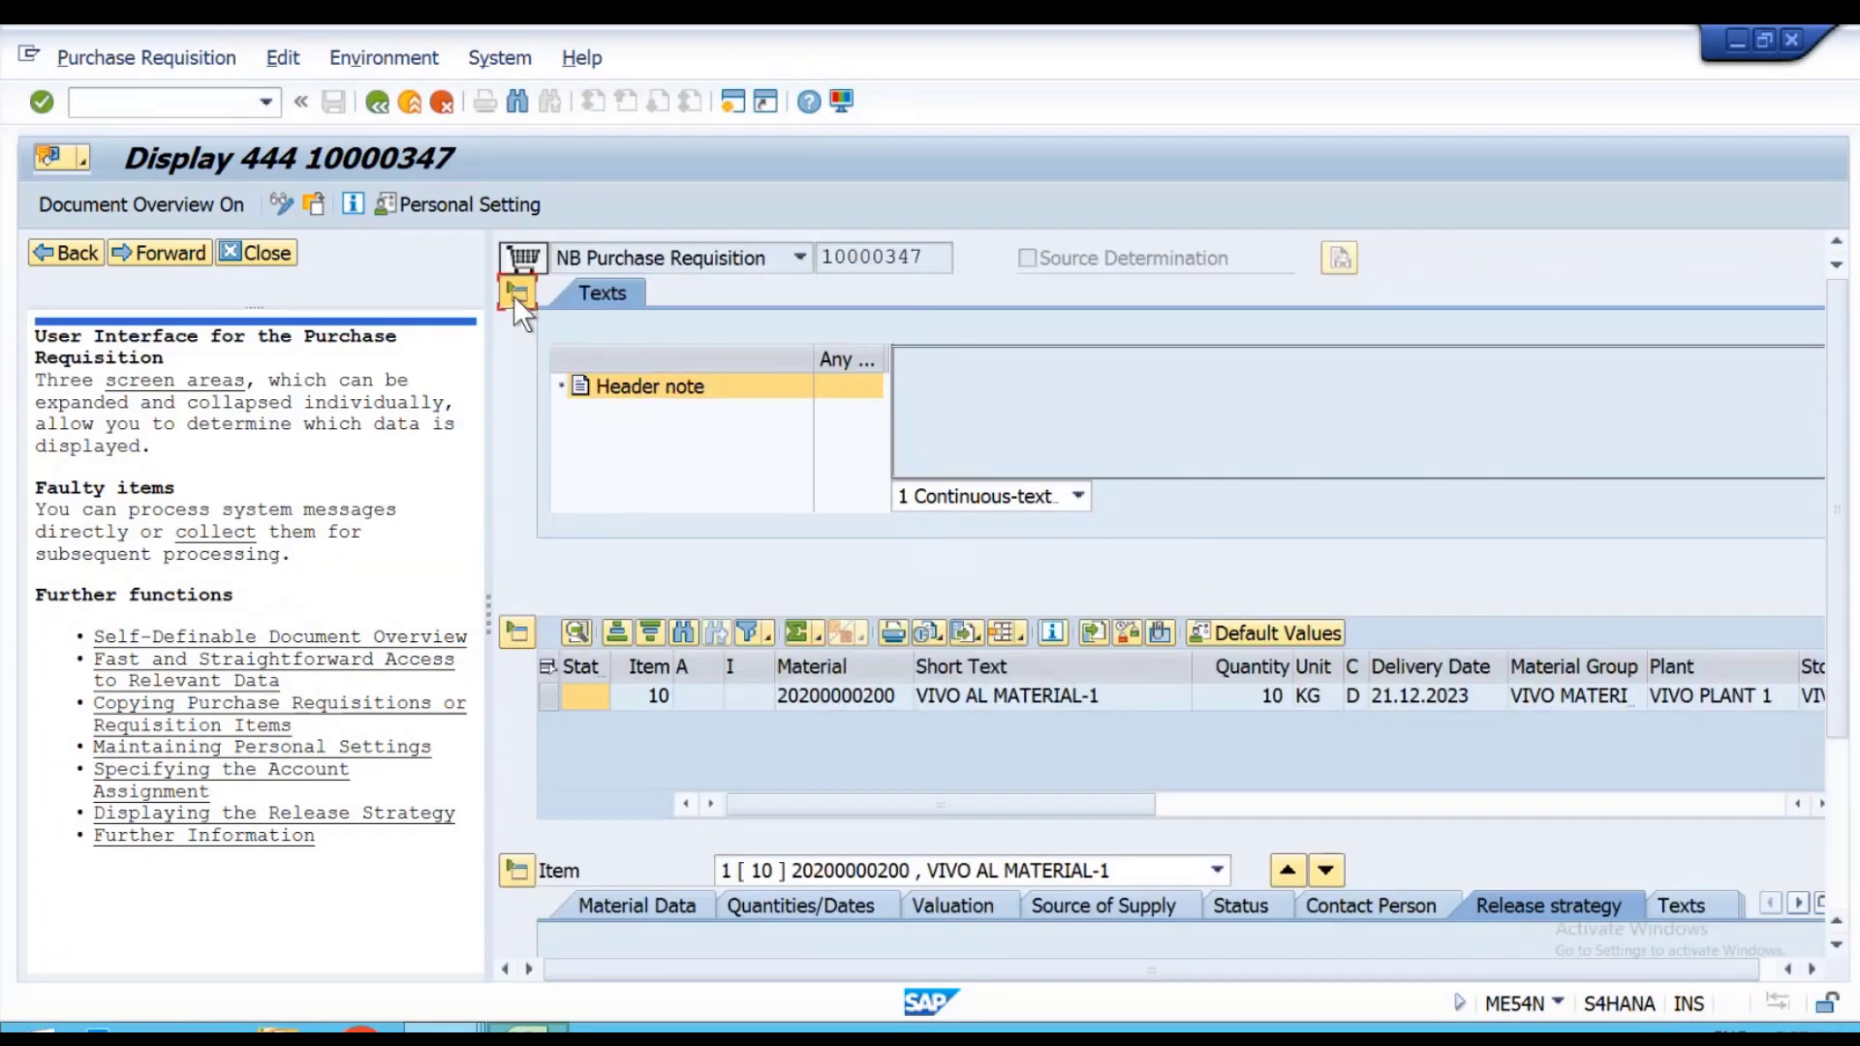
Collapse the header, switch the requisition to release mode, release the item with code A1, and save.
{"action": "left_click", "coordinate": [516, 292]}
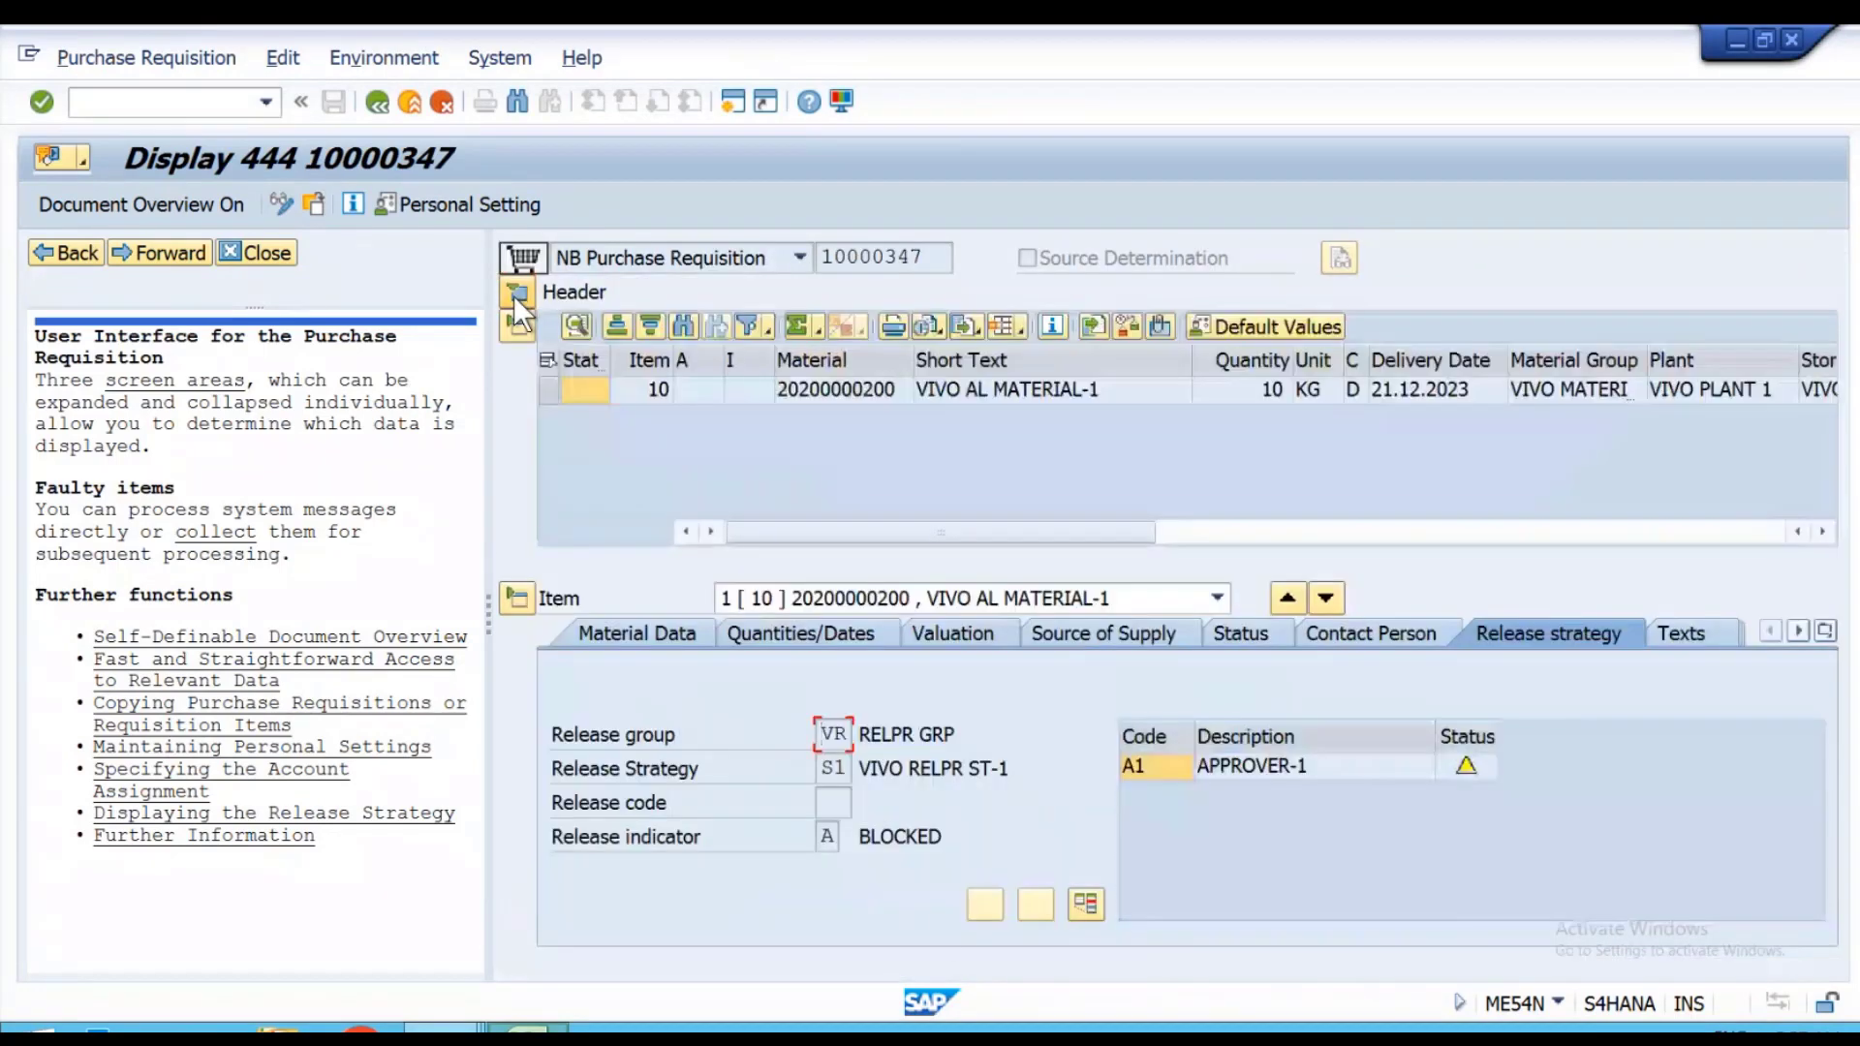
{"action": "left_click", "coordinate": [281, 205]}
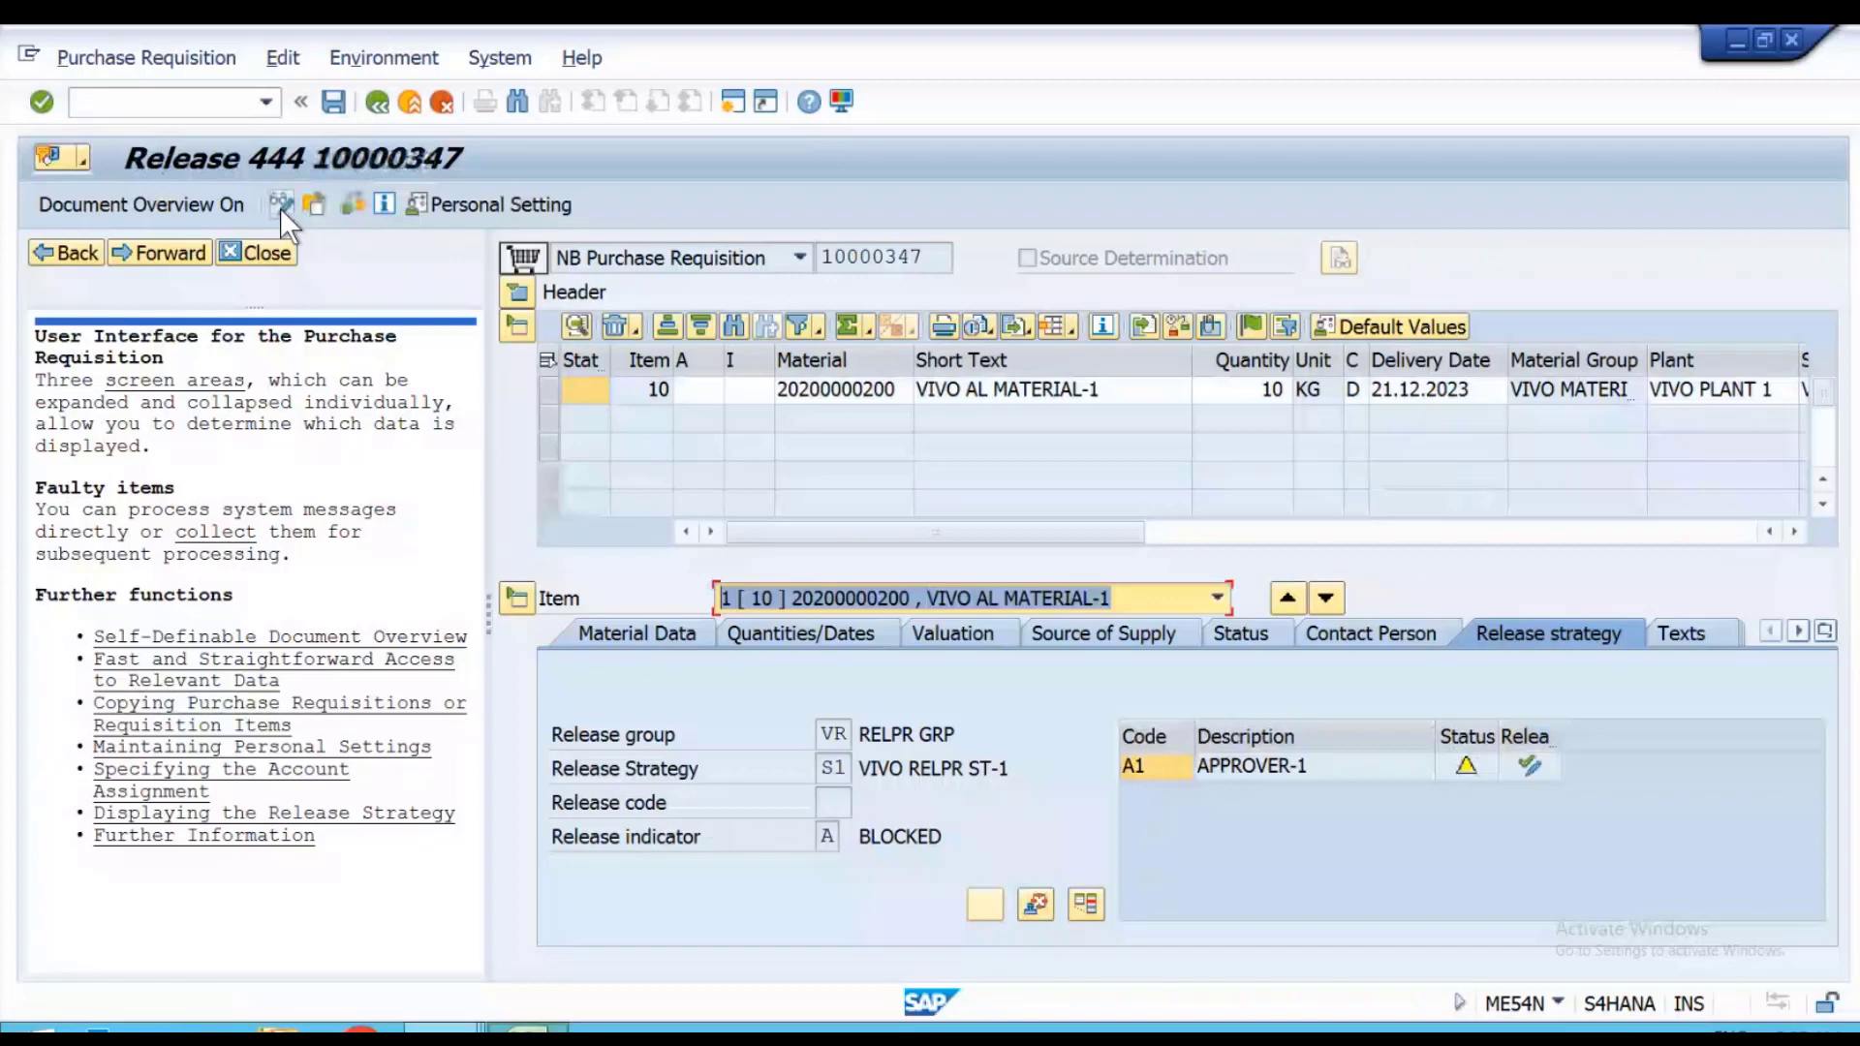
{"action": "left_click", "coordinate": [1528, 770]}
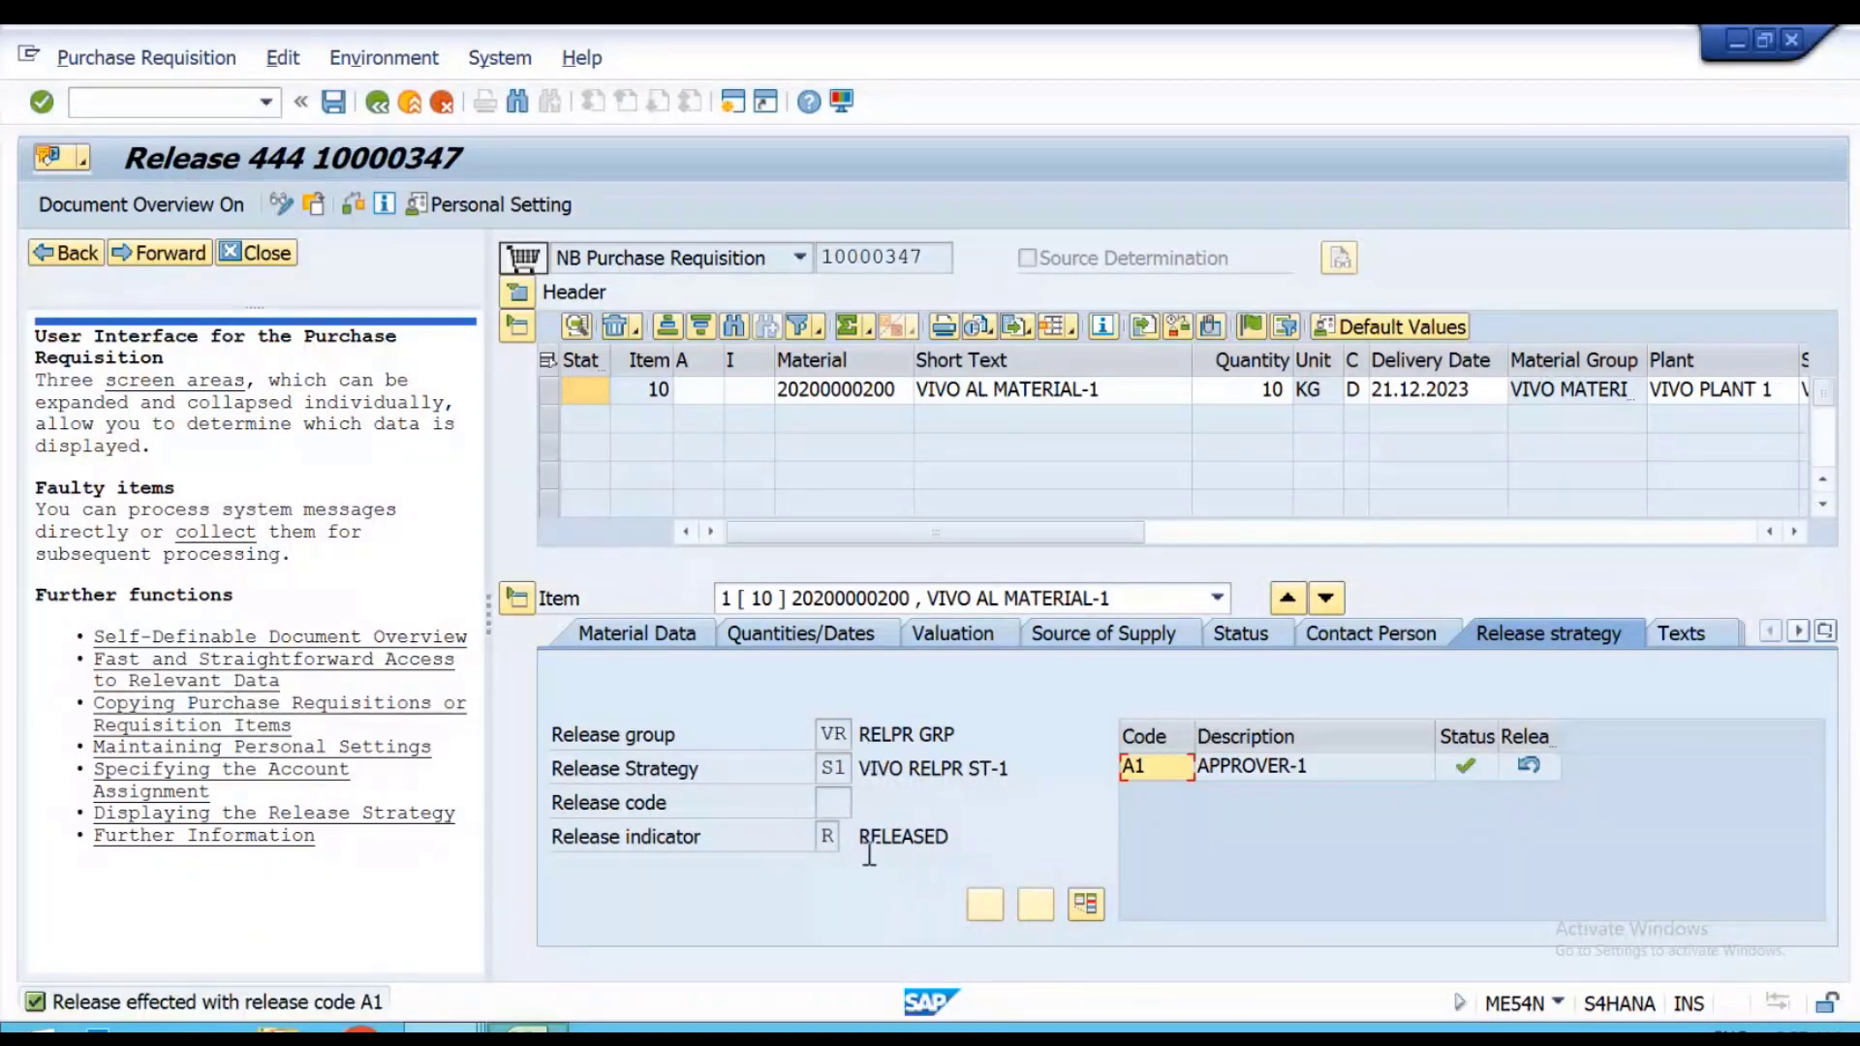
{"action": "left_click", "coordinate": [333, 99]}
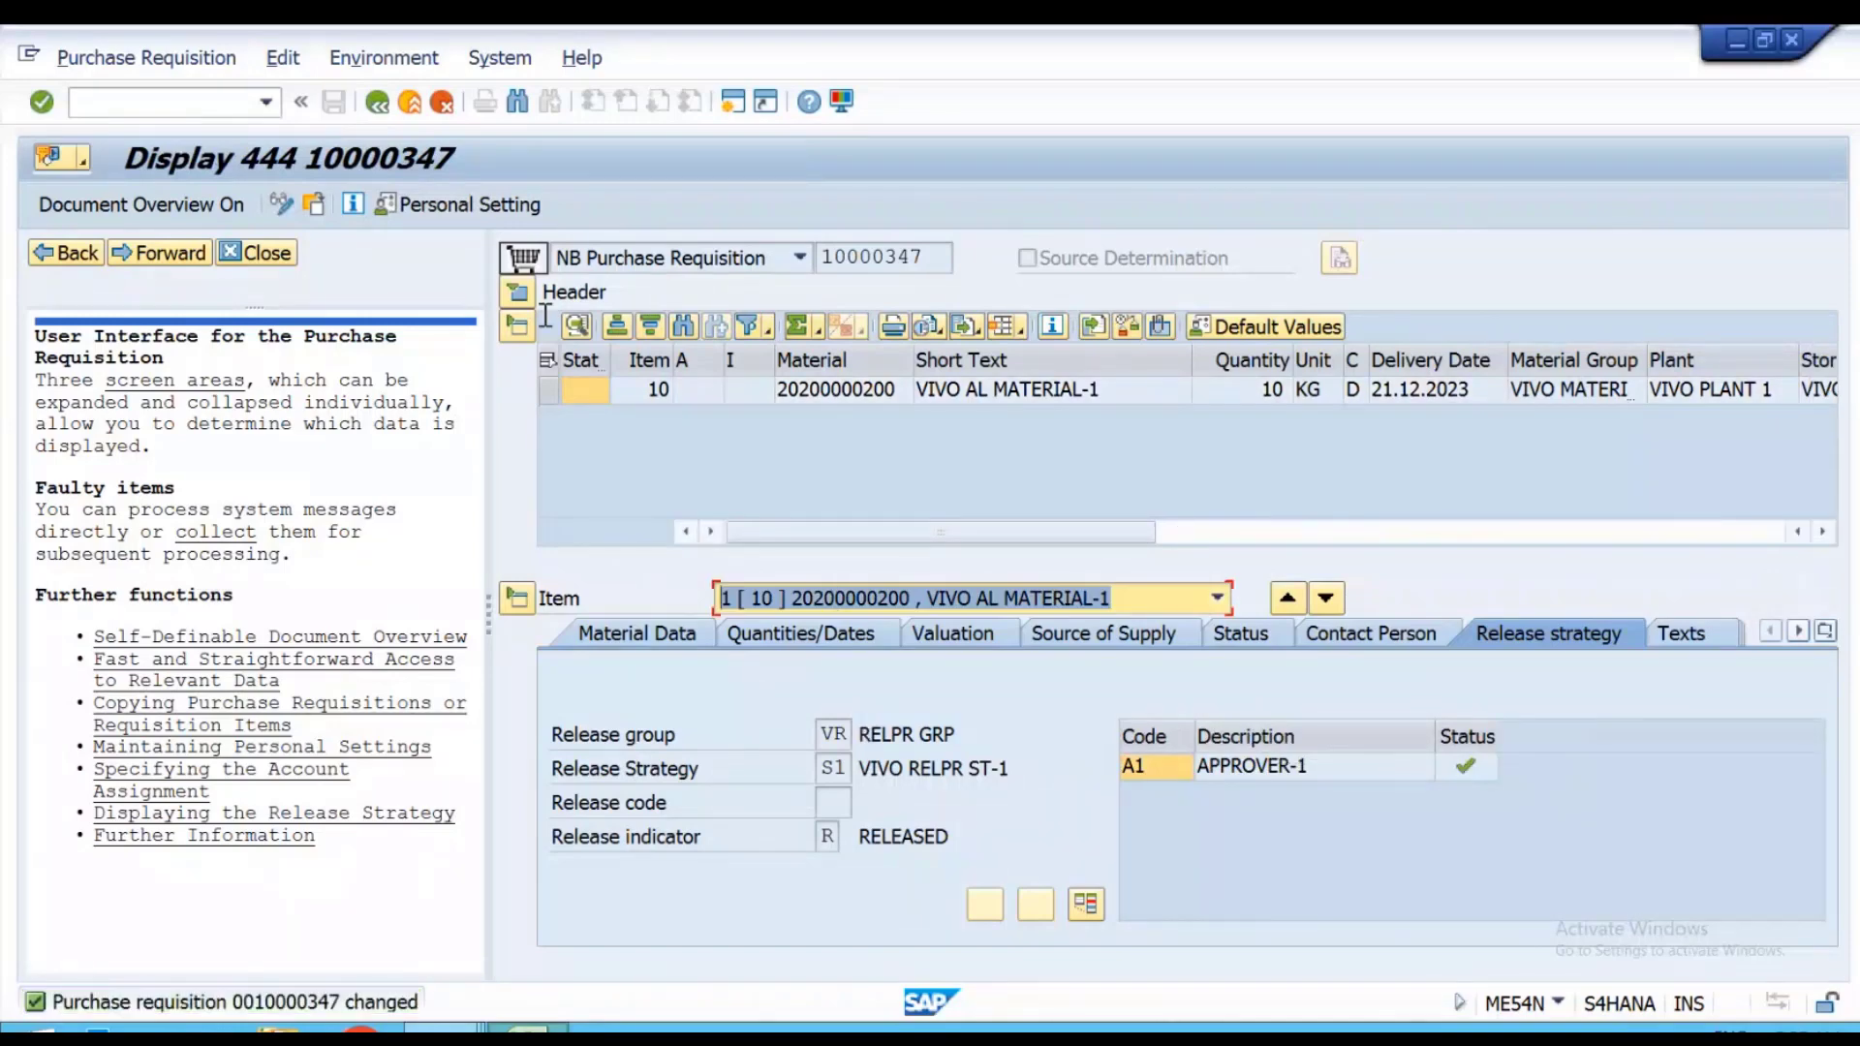
Start another requisition with transaction ME51N and show my purchase requisitions in the document overview.
{"action": "left_click", "coordinate": [268, 109]}
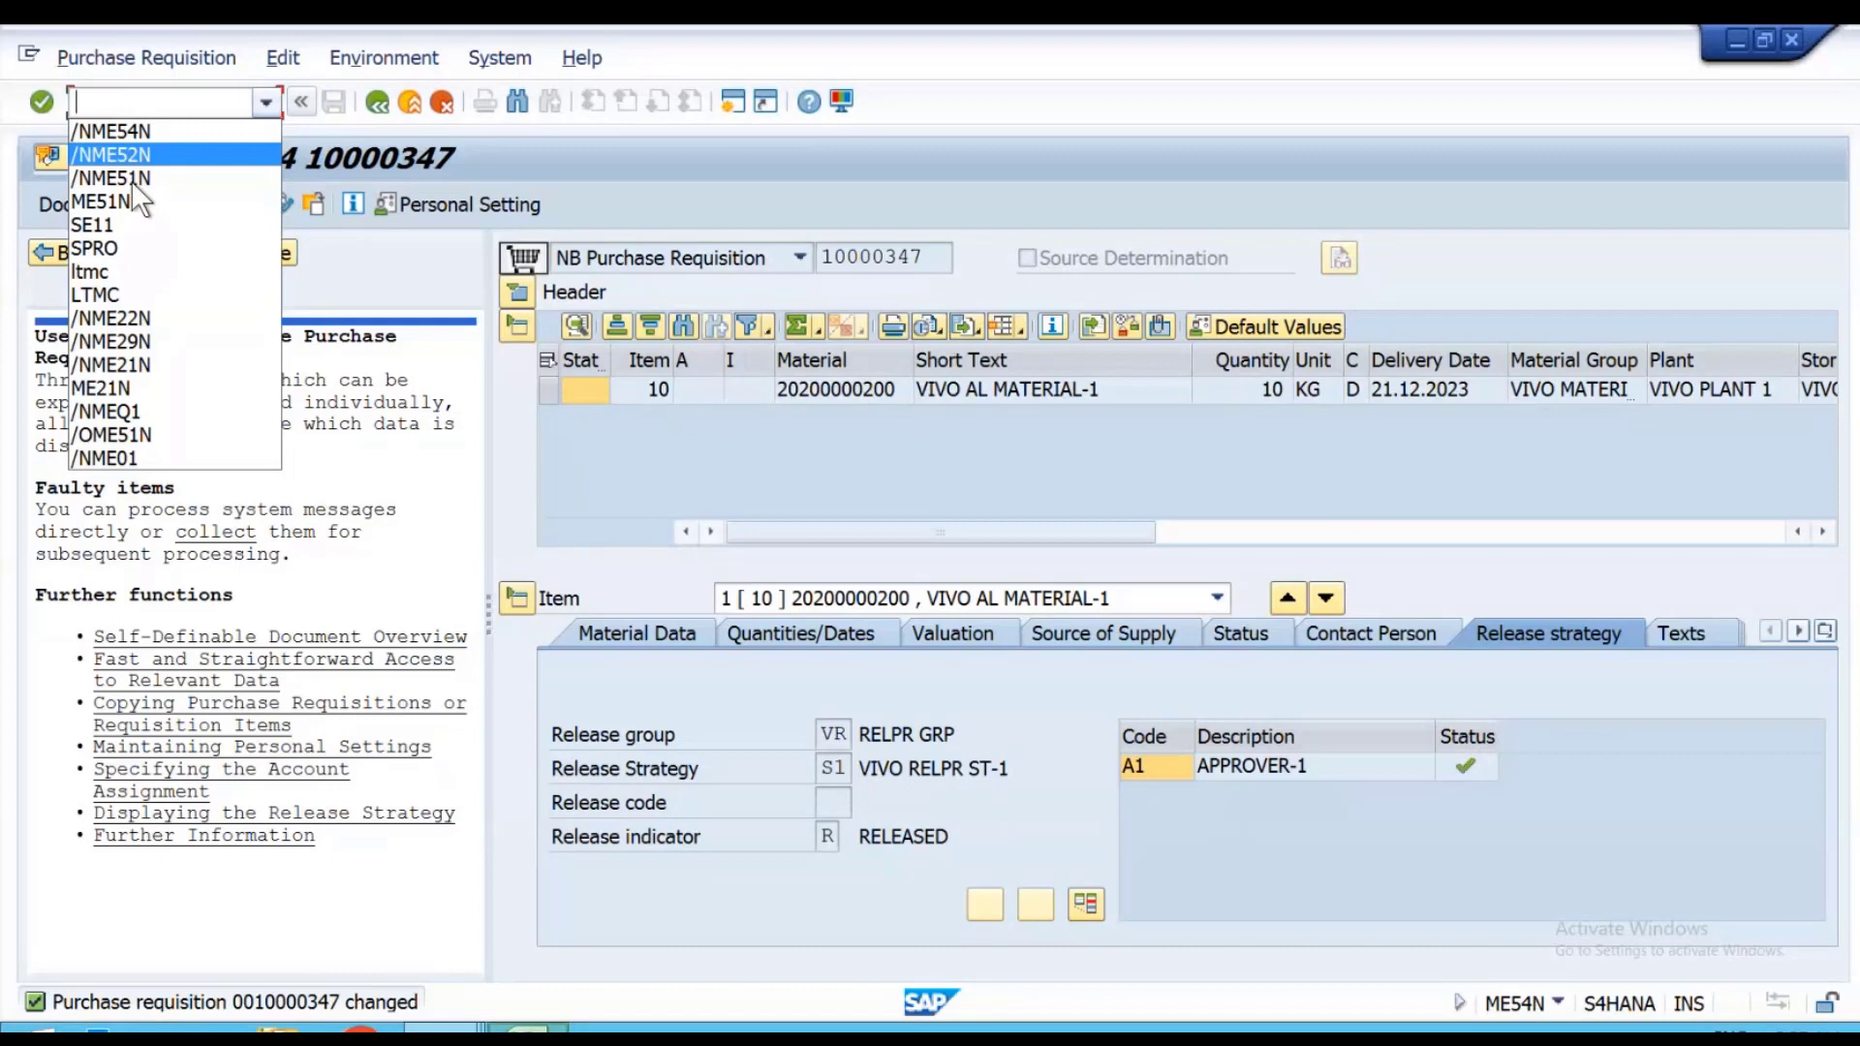
{"action": "left_click", "coordinate": [131, 180]}
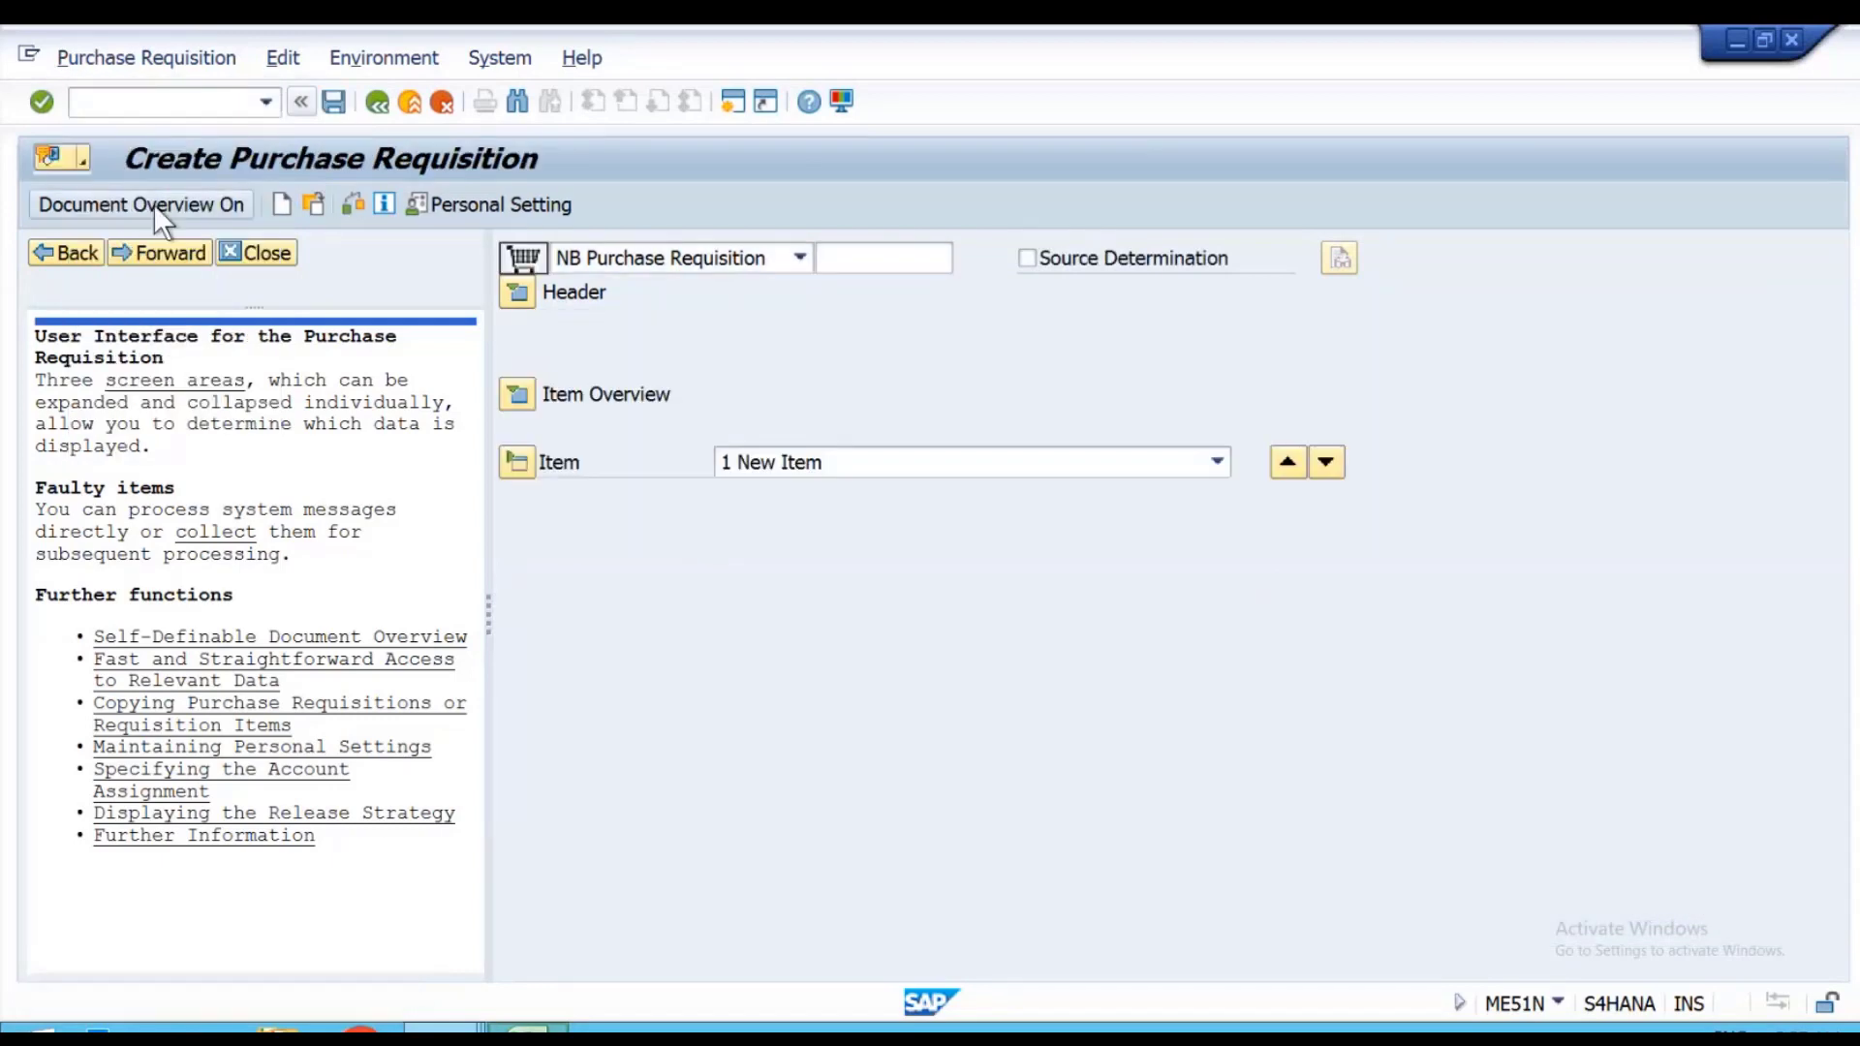
{"action": "left_click", "coordinate": [155, 206]}
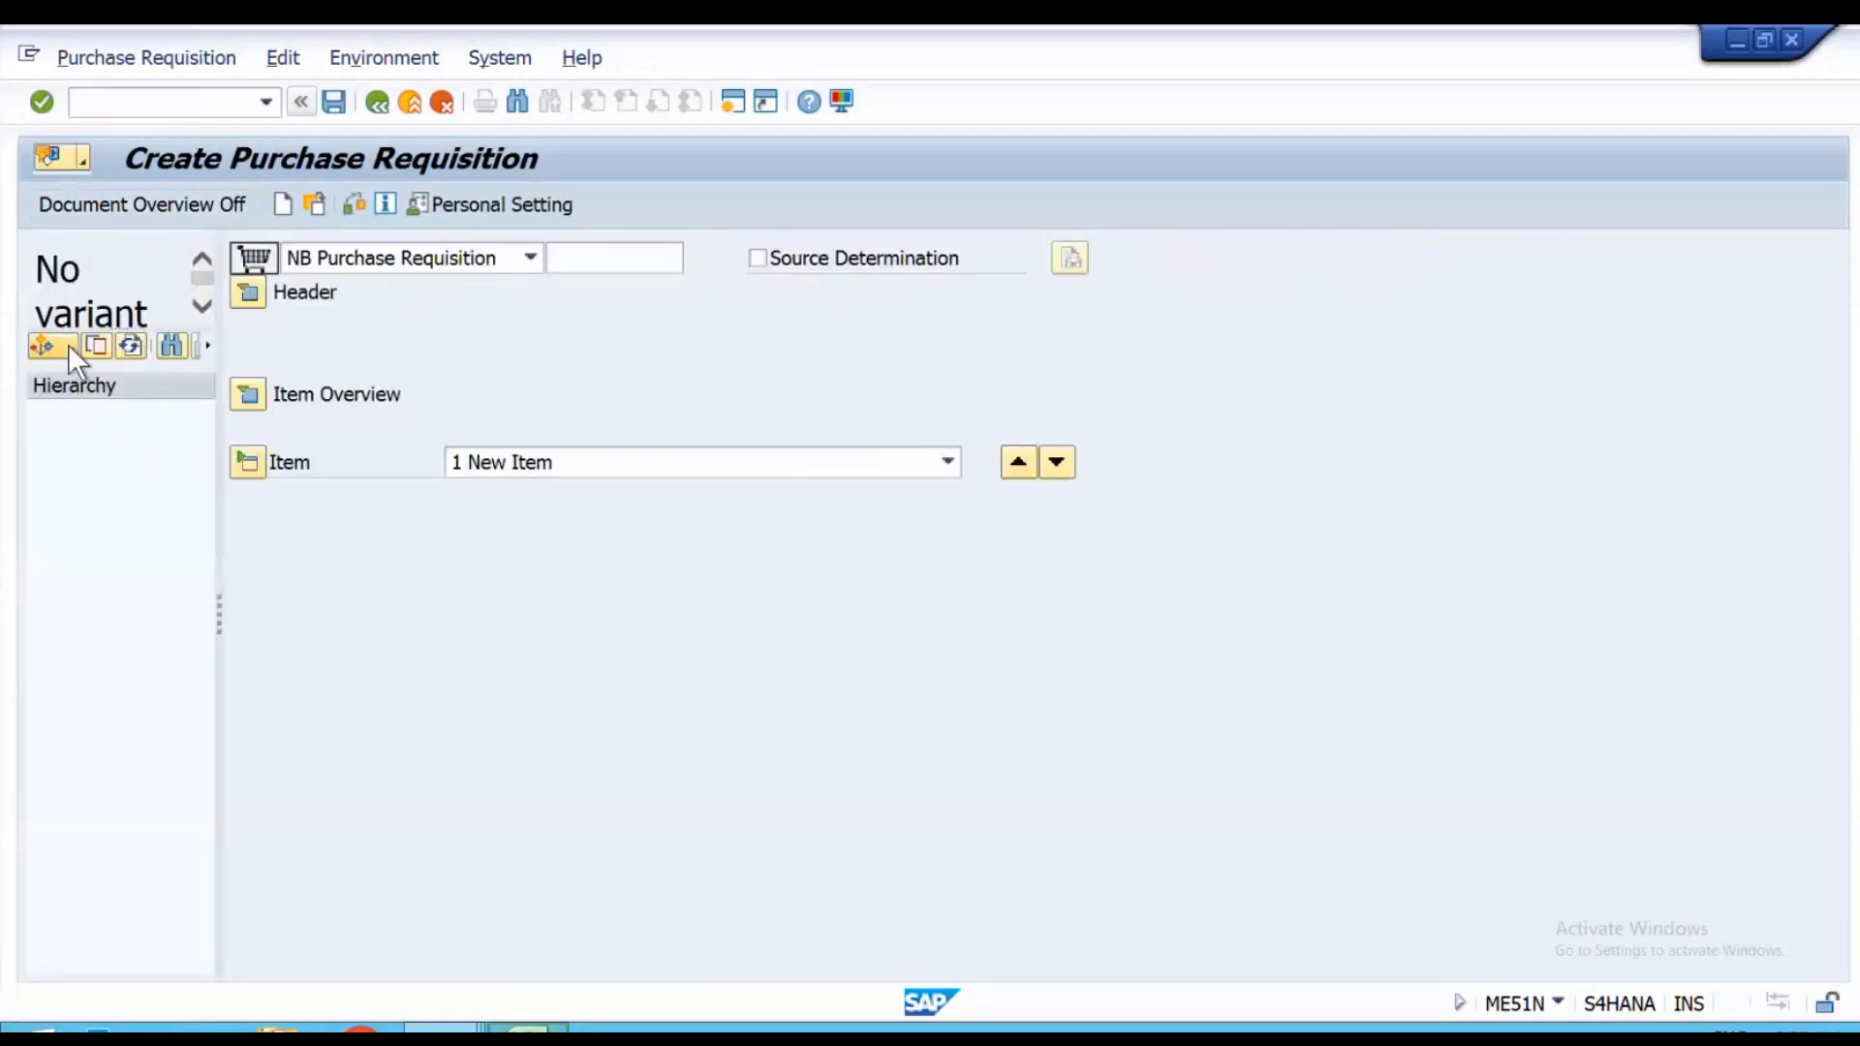
{"action": "left_click", "coordinate": [68, 345]}
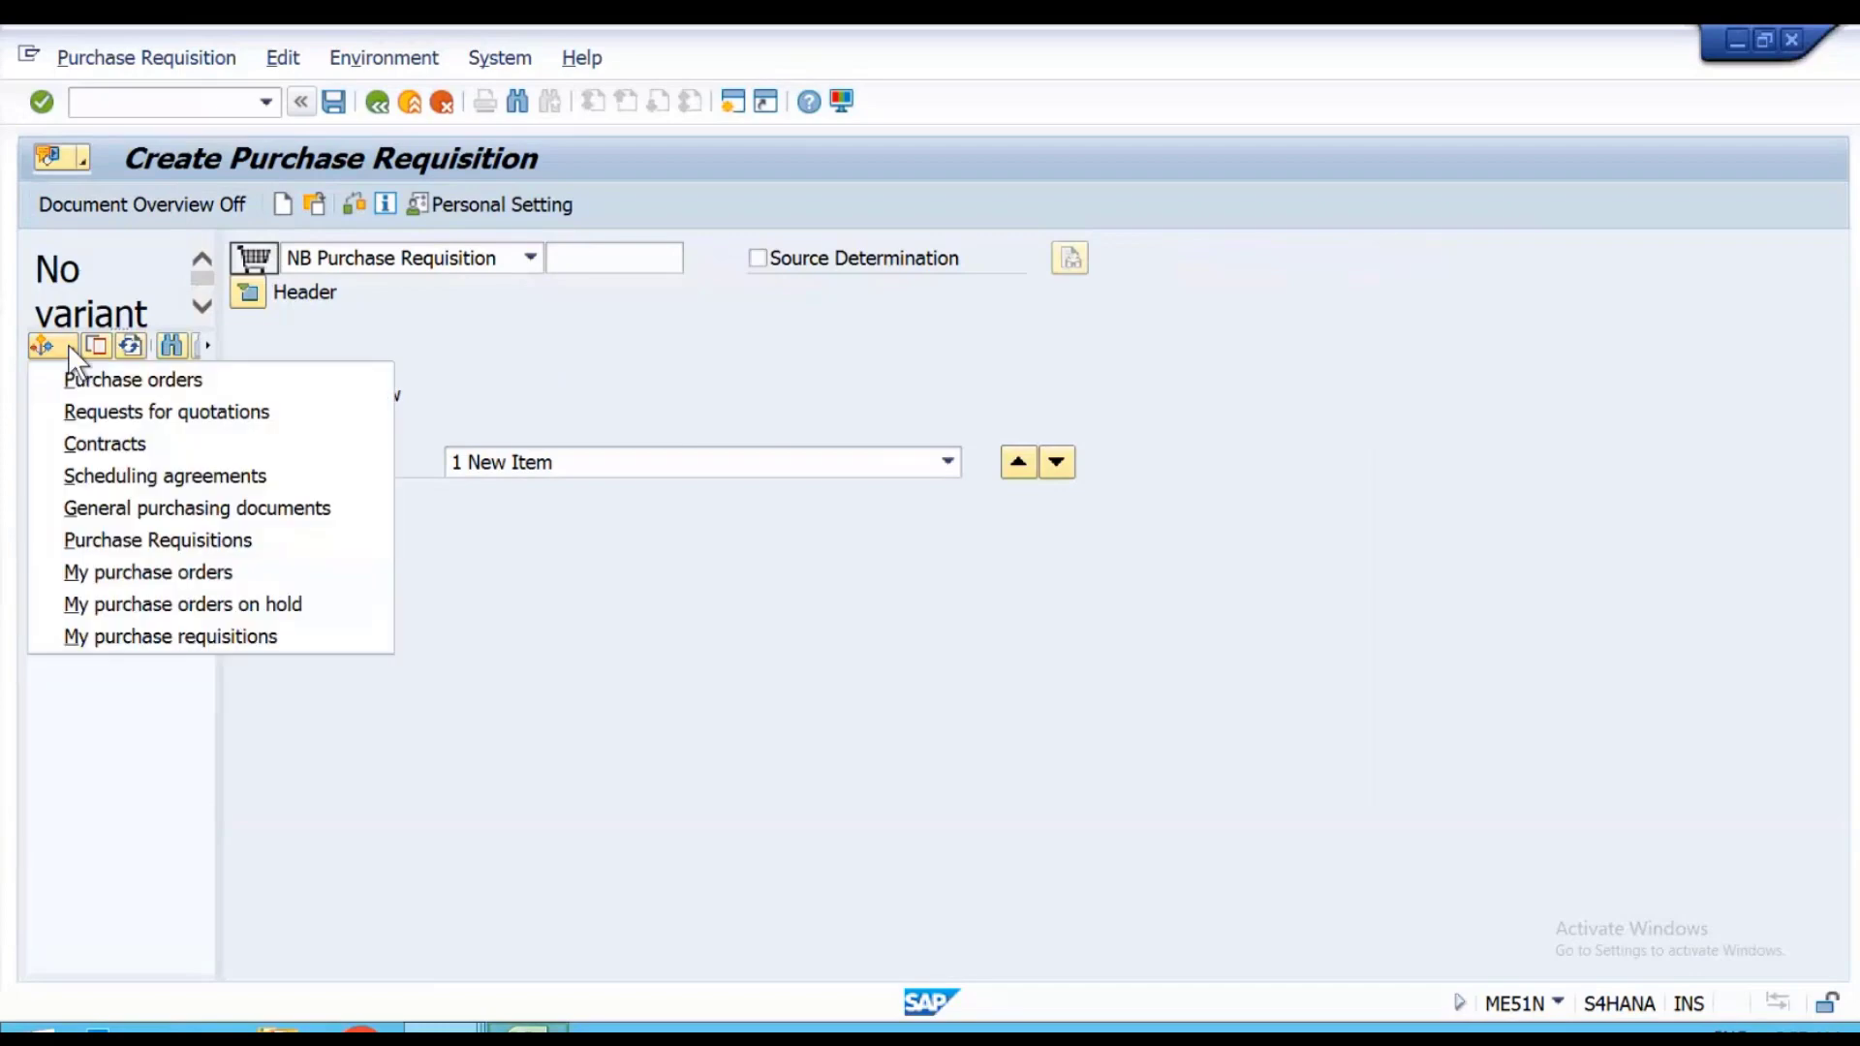
{"action": "left_click", "coordinate": [161, 629]}
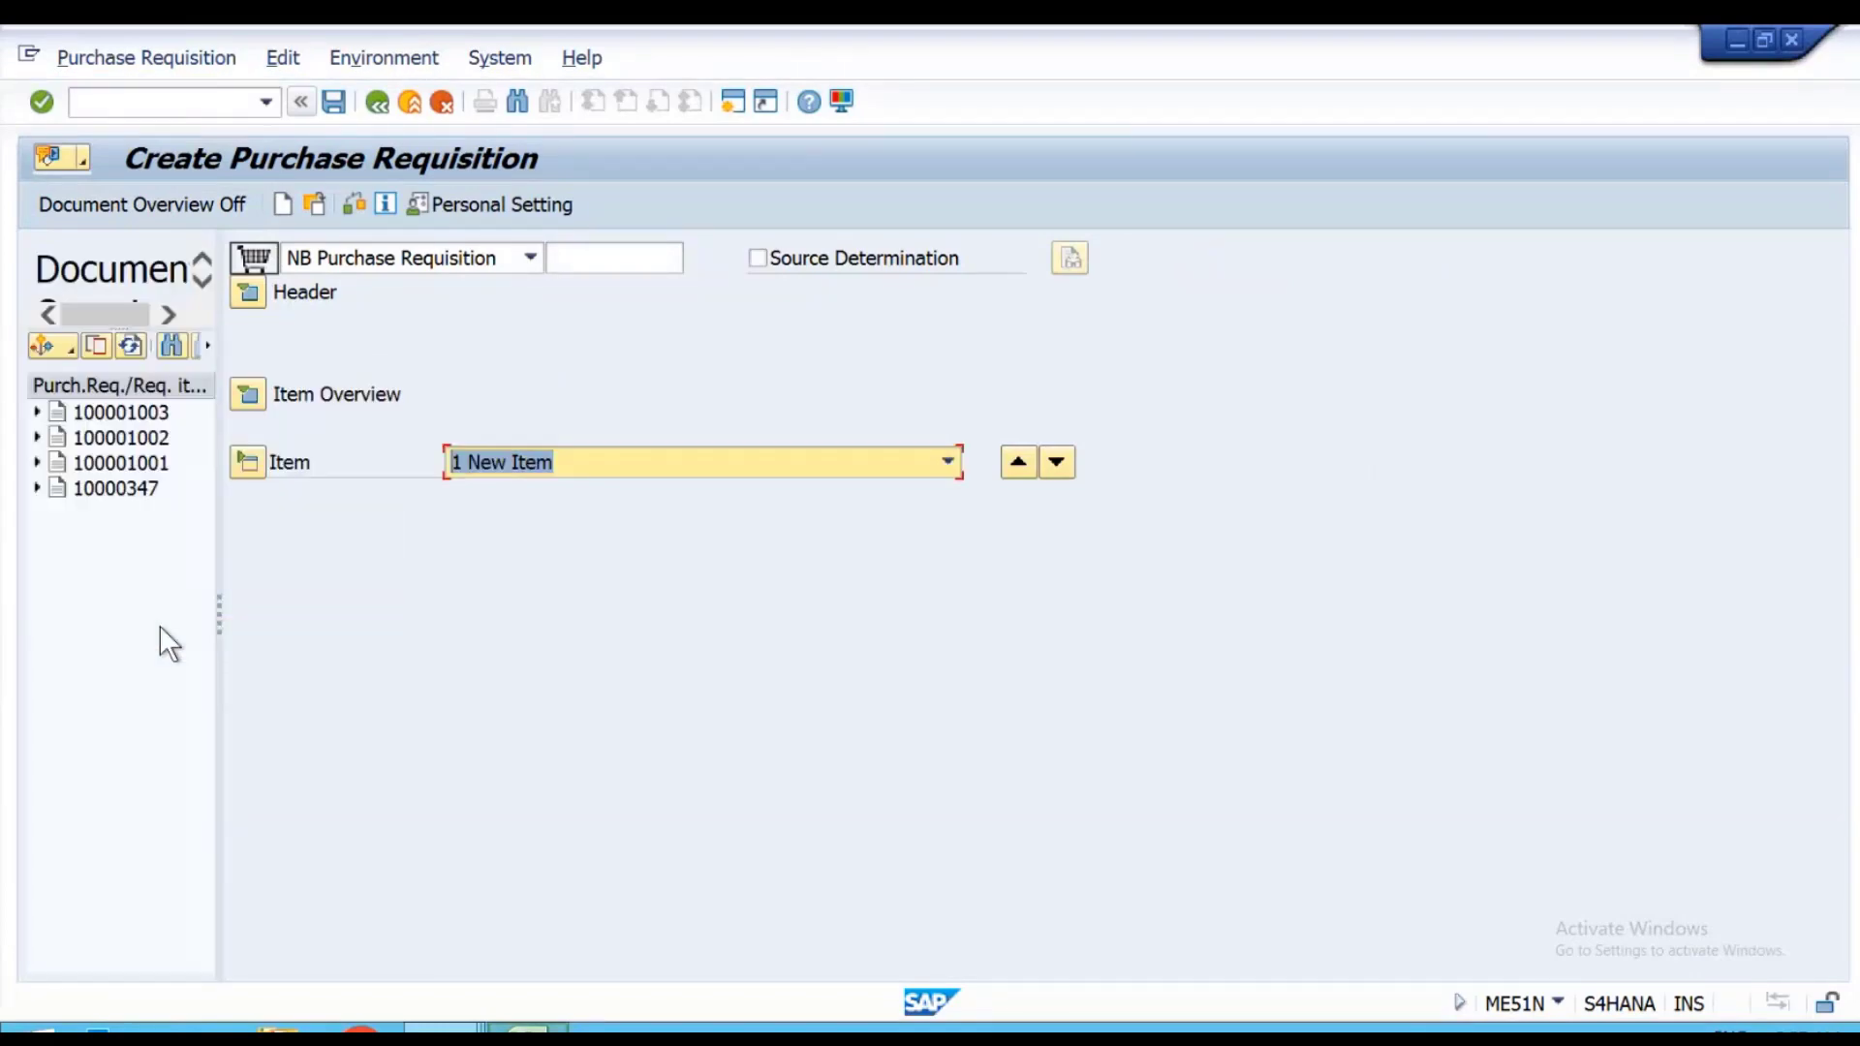
Adopt the just-released requisition into the new one and set the item's quantity to 100 KG.
{"action": "left_click", "coordinate": [93, 343]}
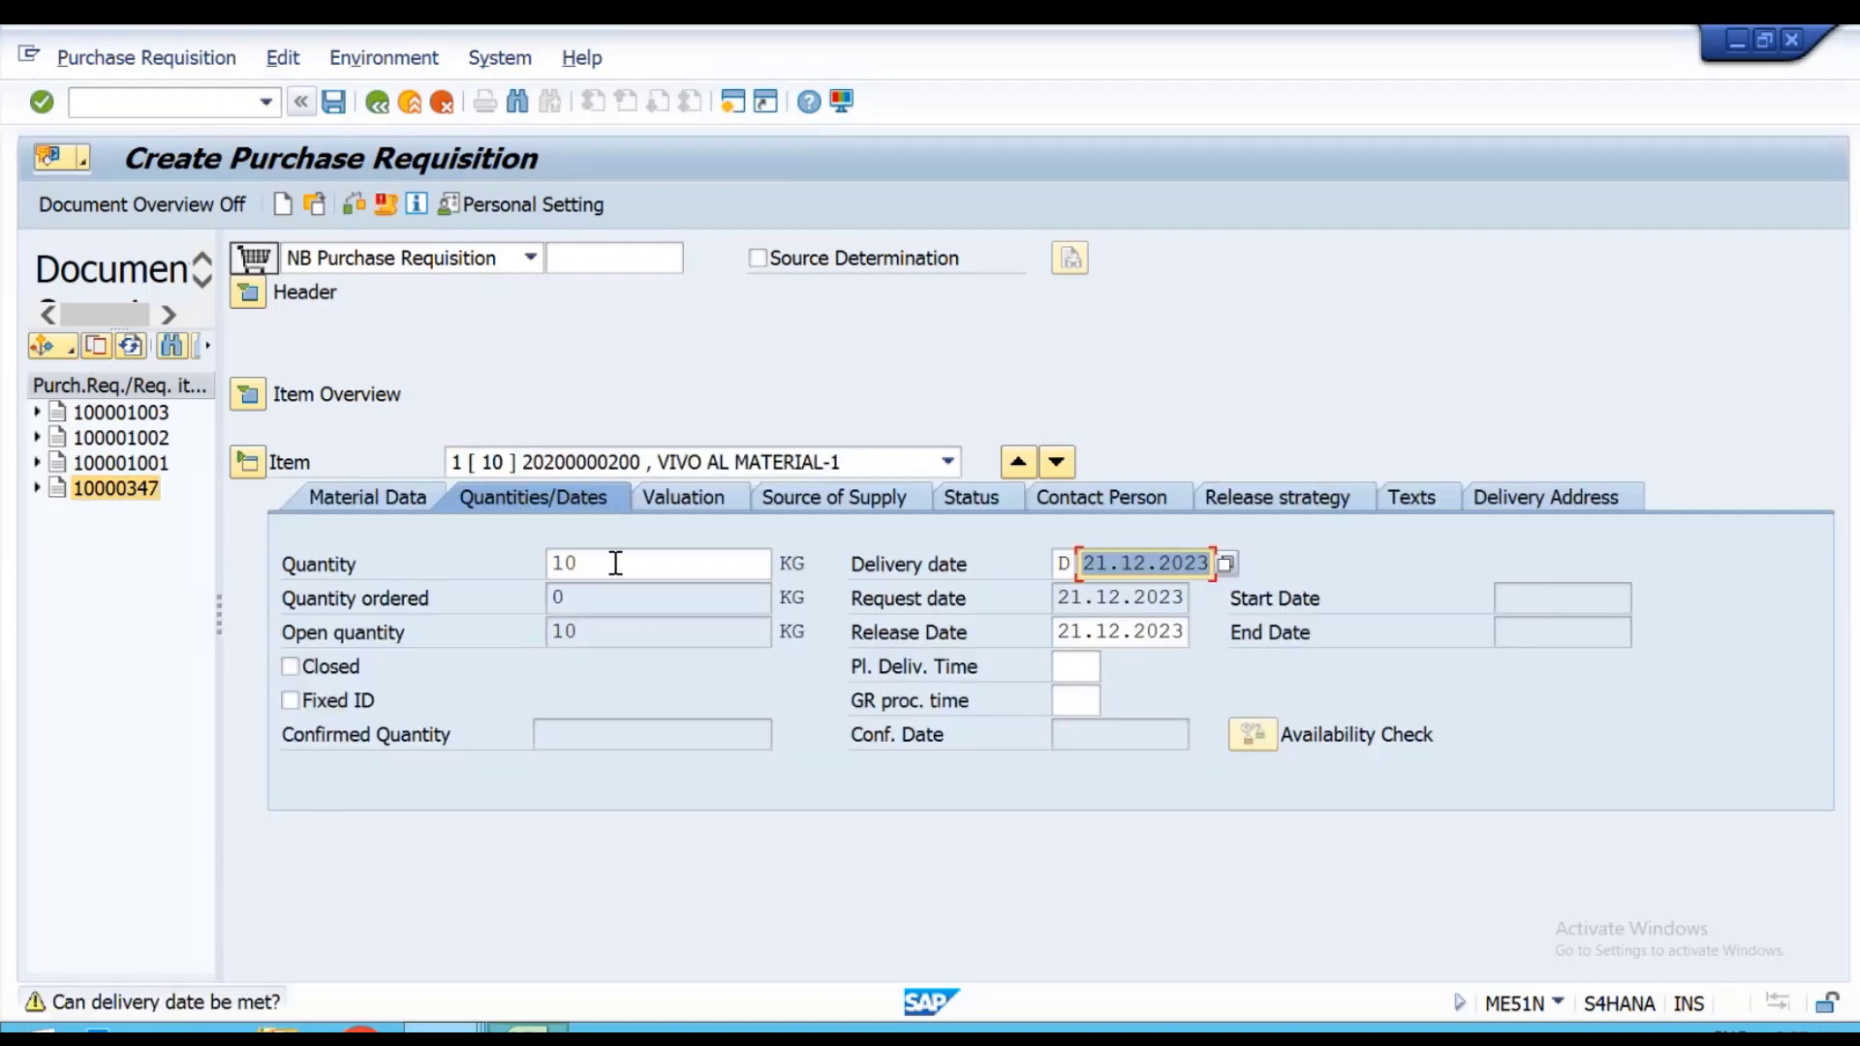
{"action": "left_click", "coordinate": [614, 562]}
{"action": "type", "text": "100"}
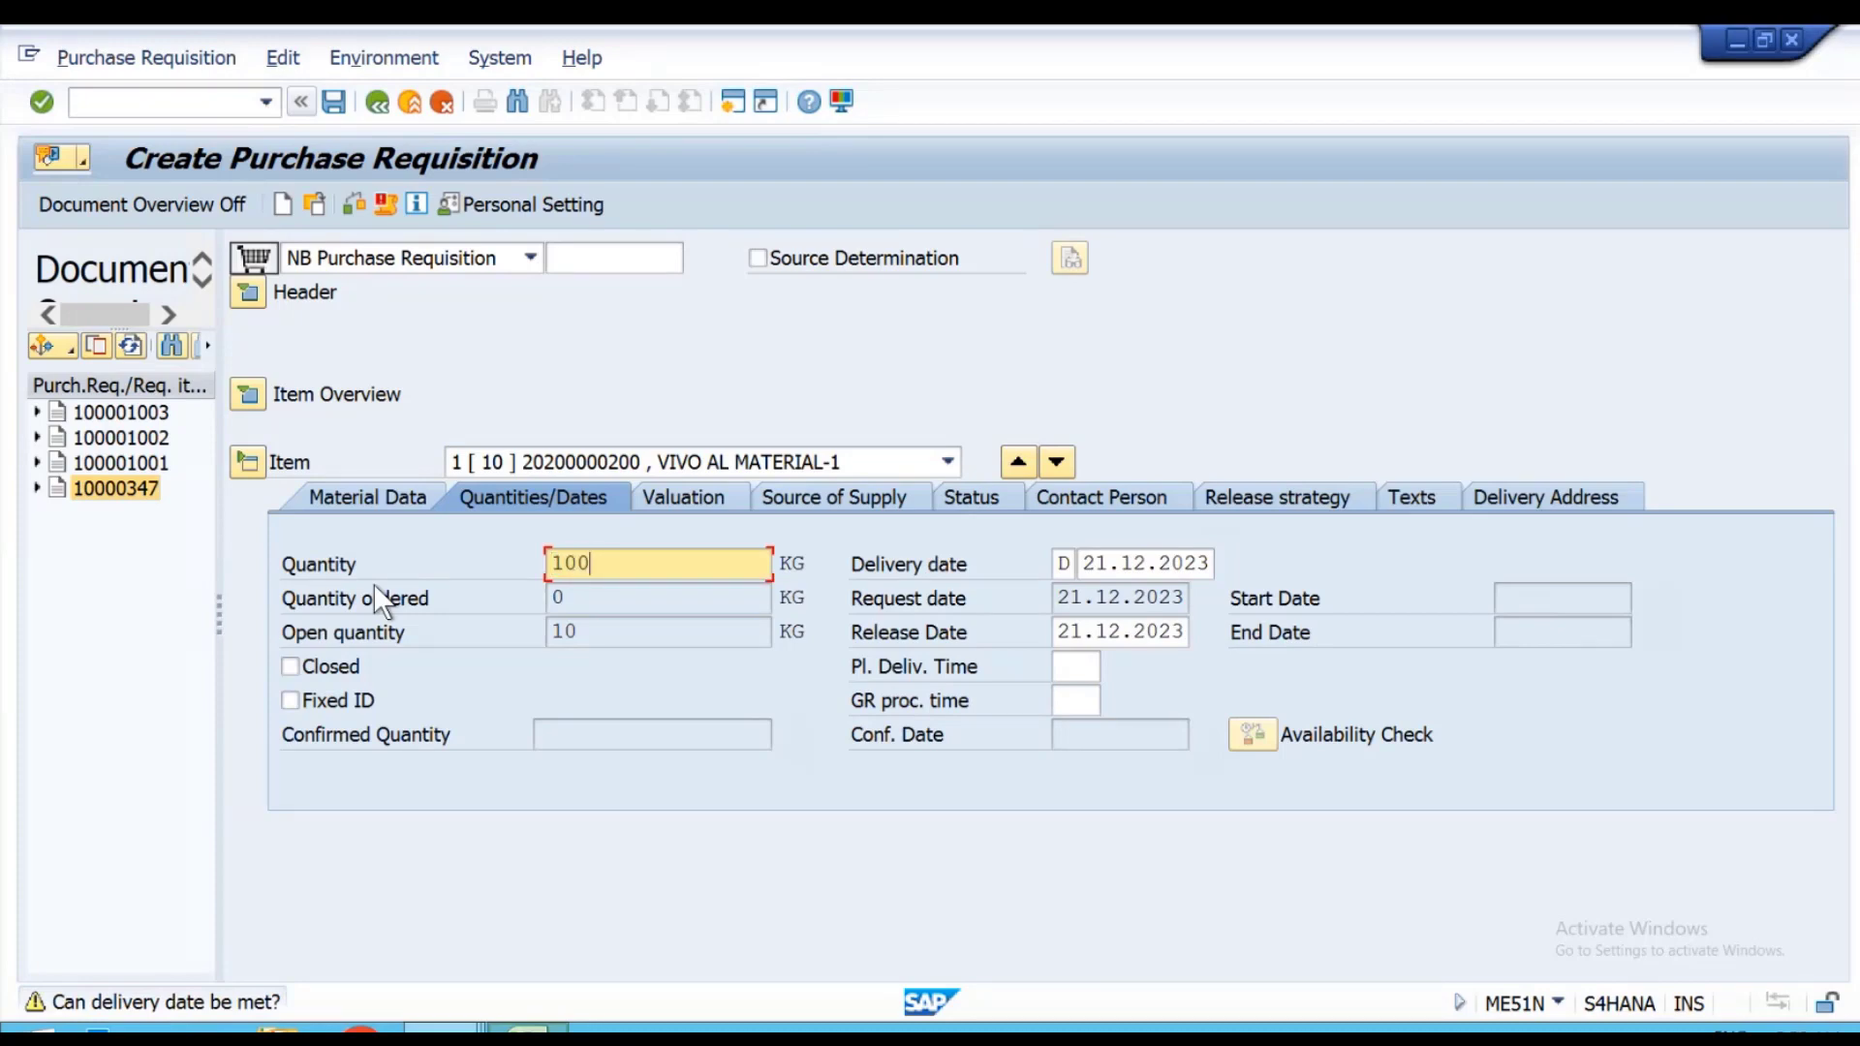
{"action": "key", "text": "Return"}
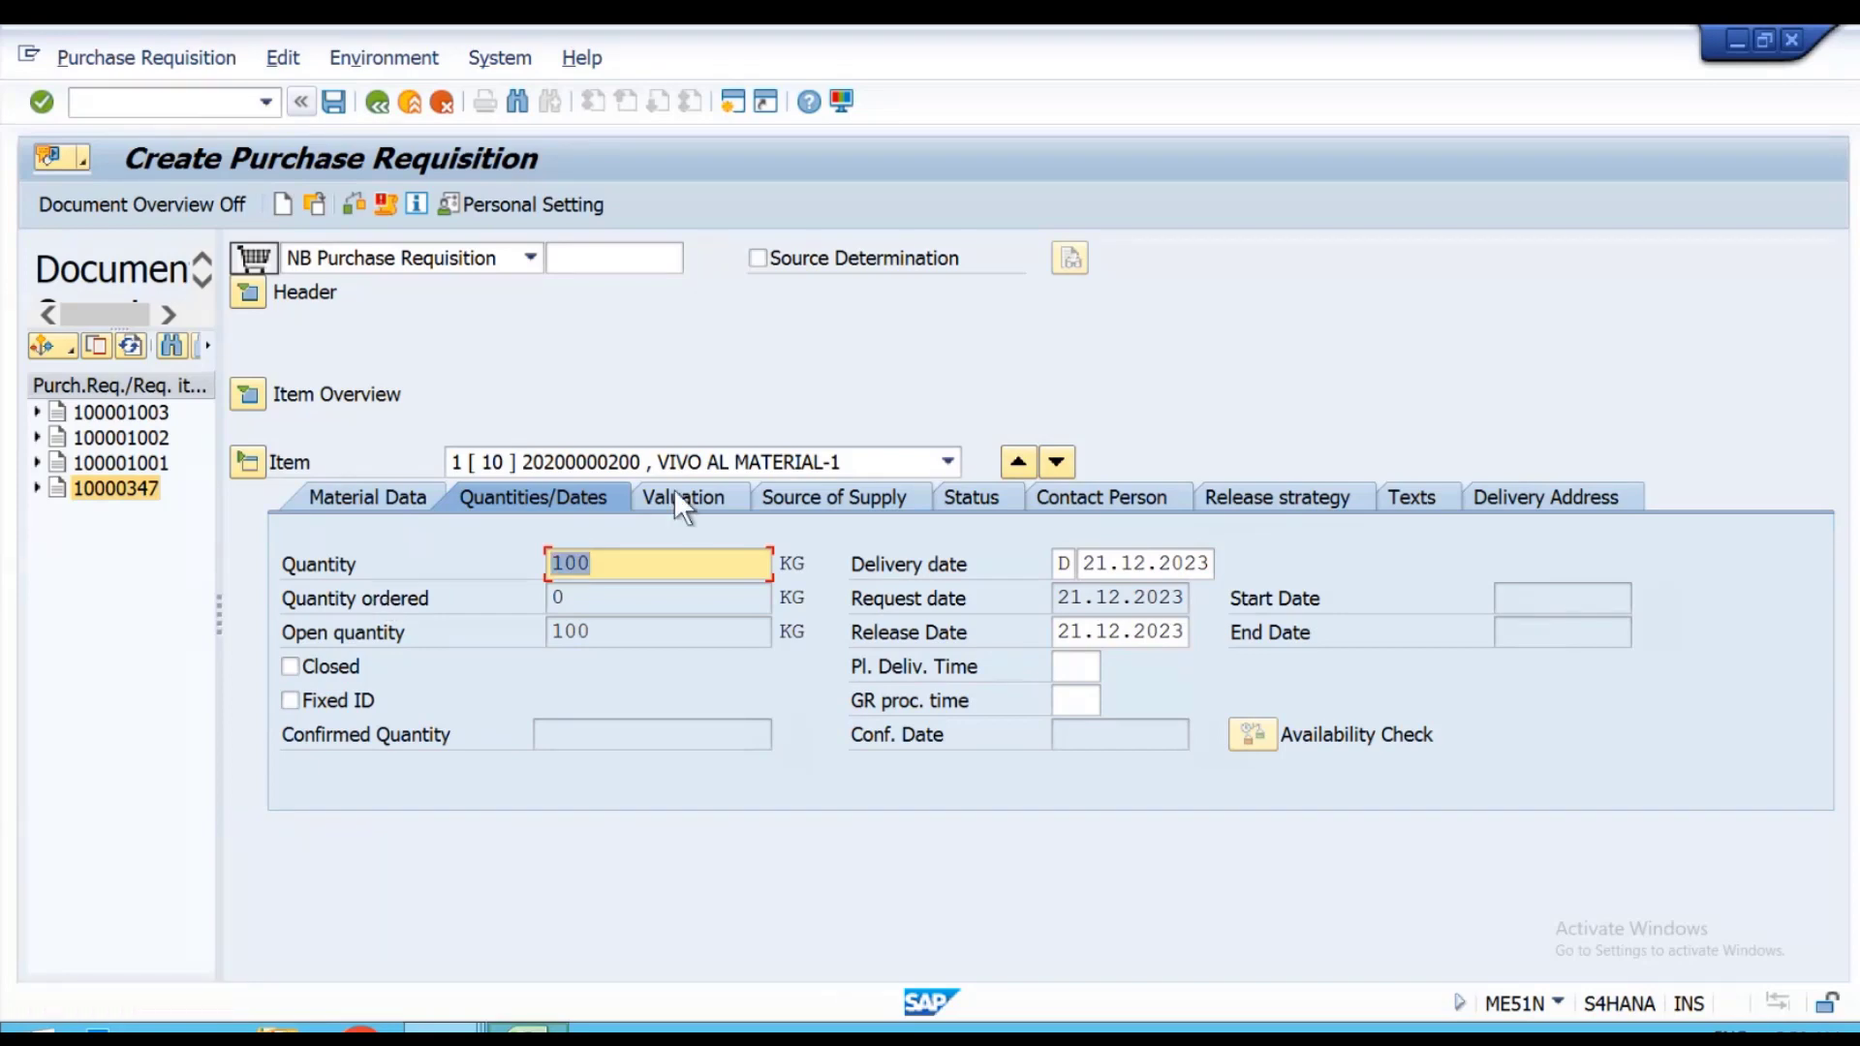
Set the item's valuation price to 110 USD per KG and save the requisition.
{"action": "left_click", "coordinate": [684, 508]}
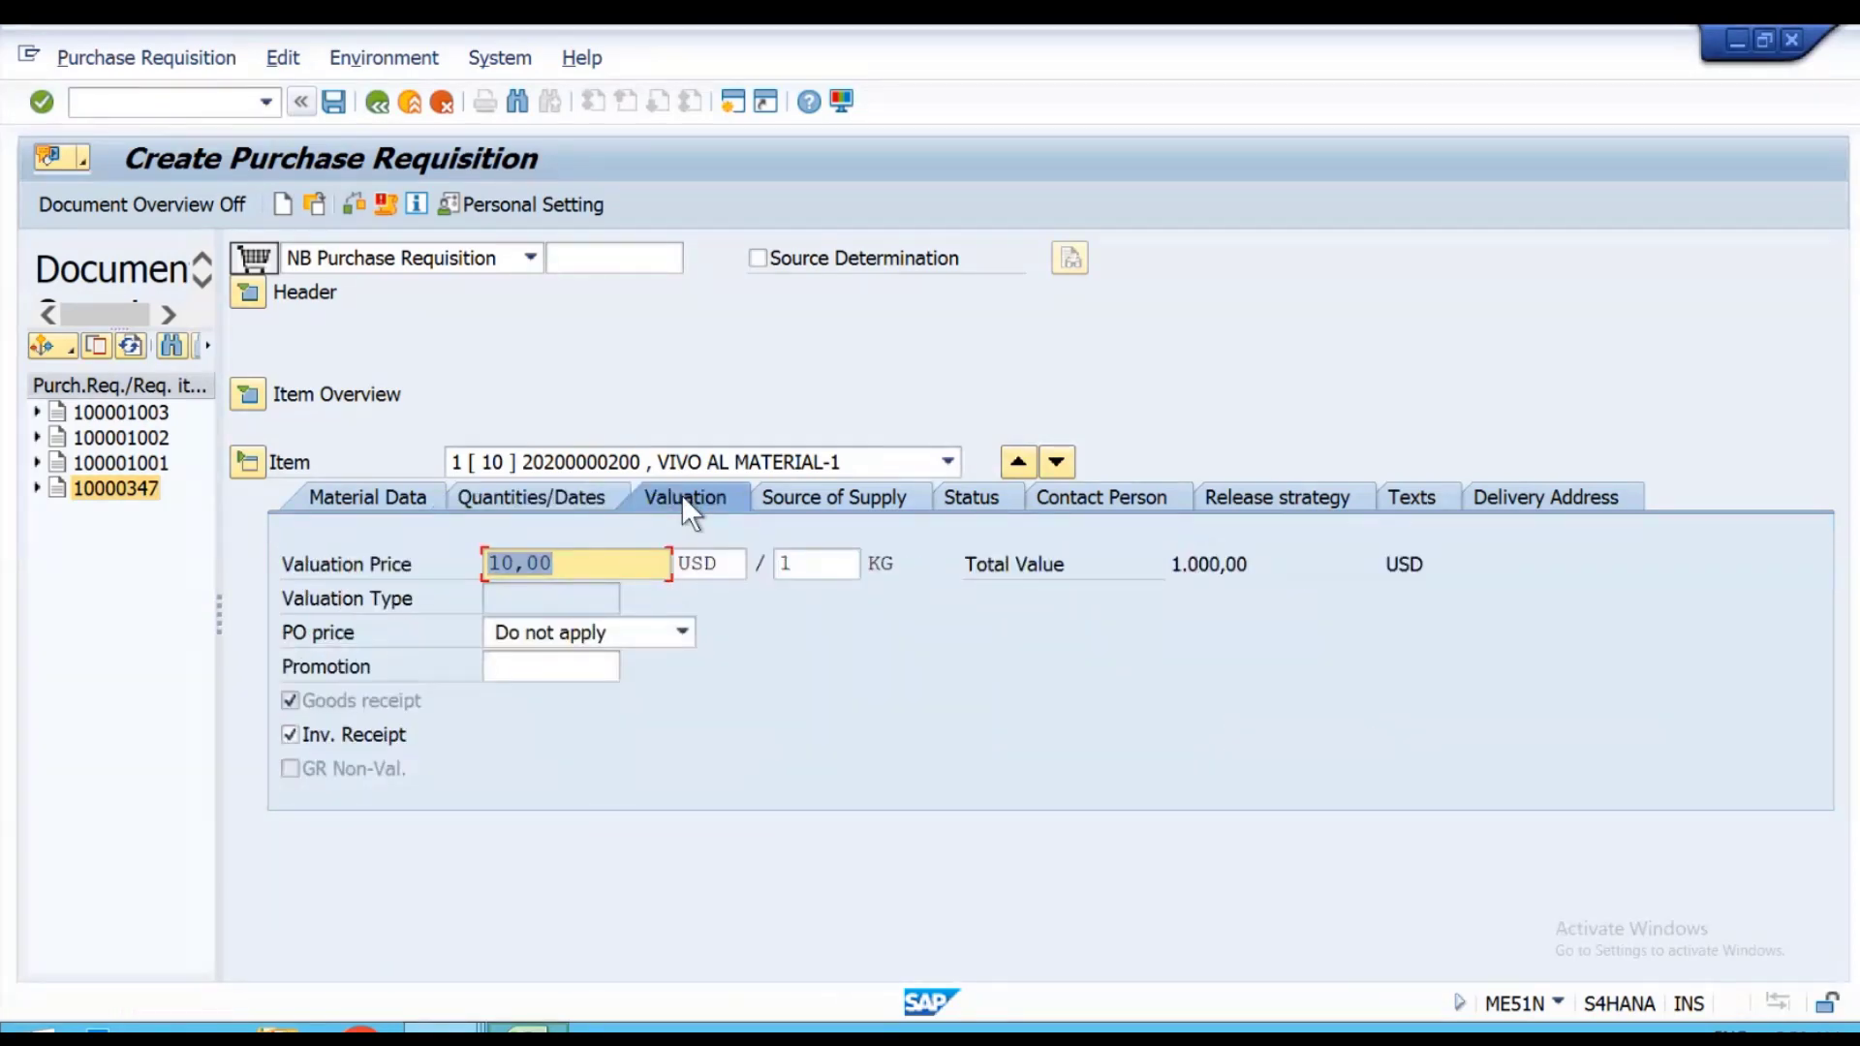
{"action": "type", "text": "100"}
{"action": "key", "text": "Return"}
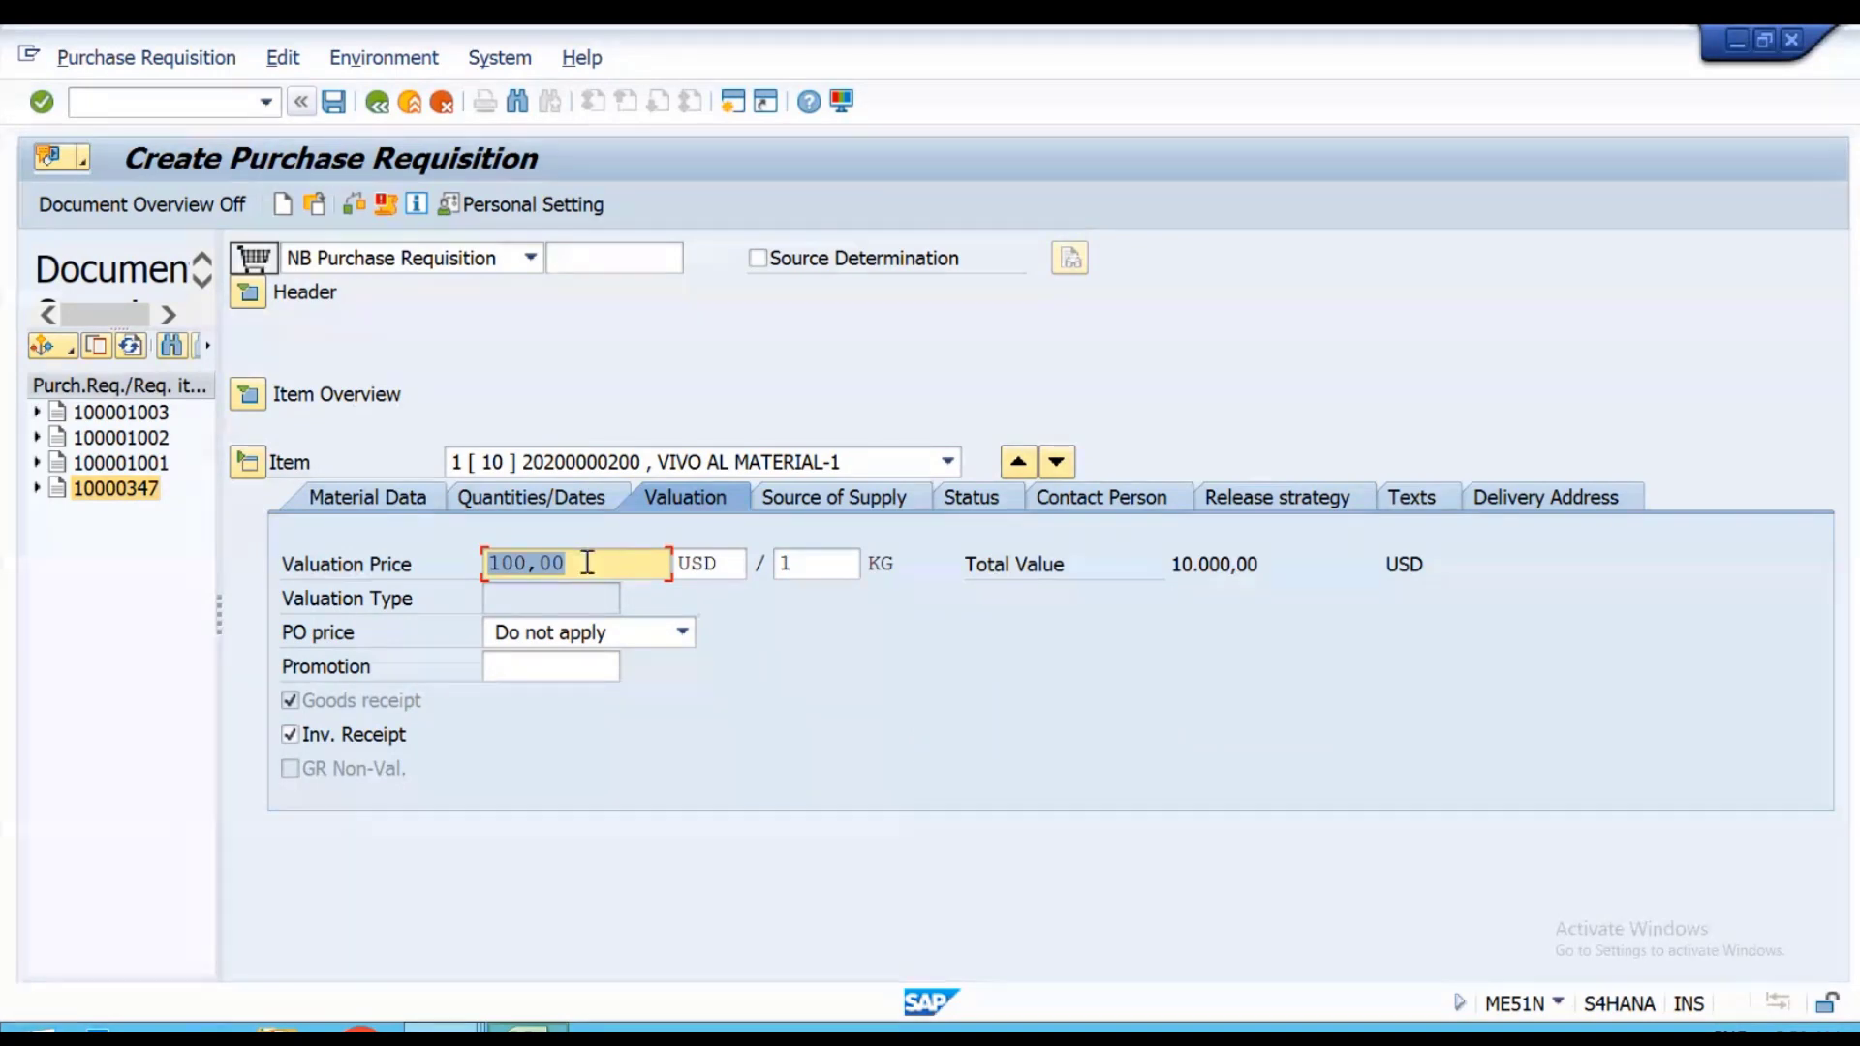
{"action": "type", "text": "1"}
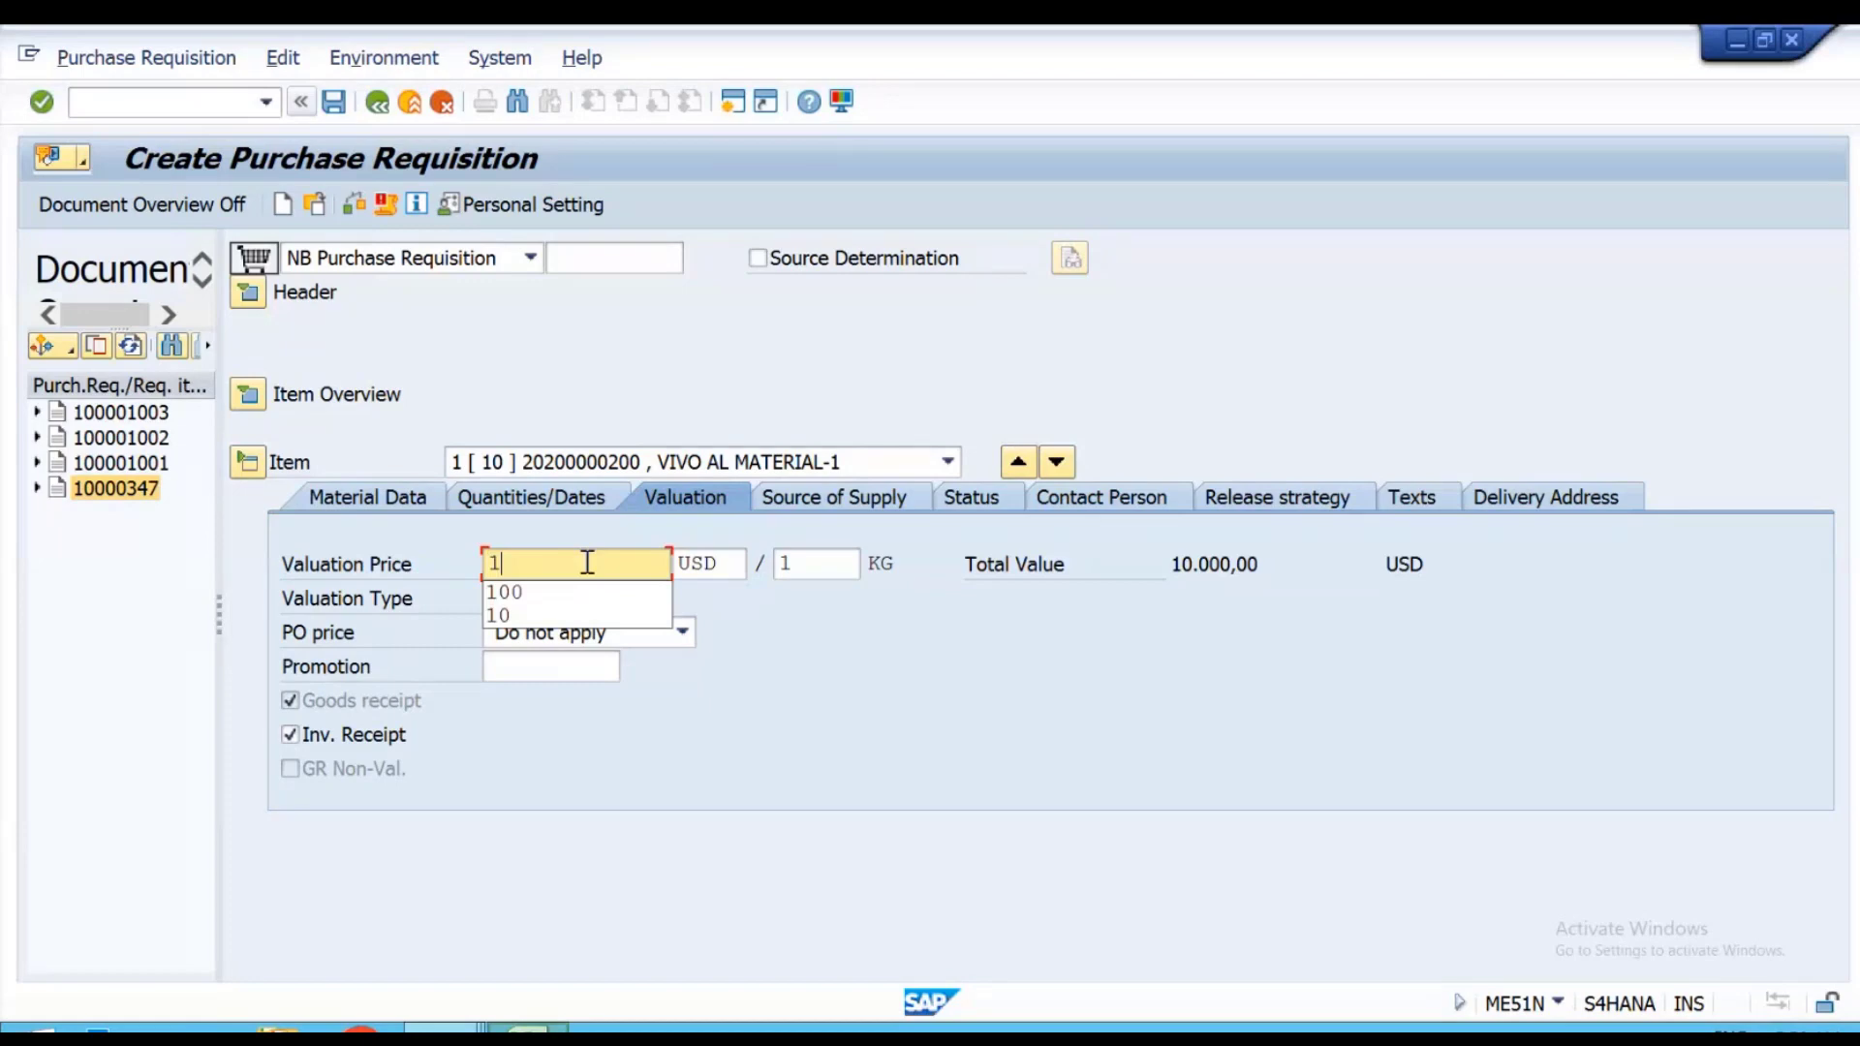
{"action": "type", "text": "10"}
{"action": "key", "text": "Return"}
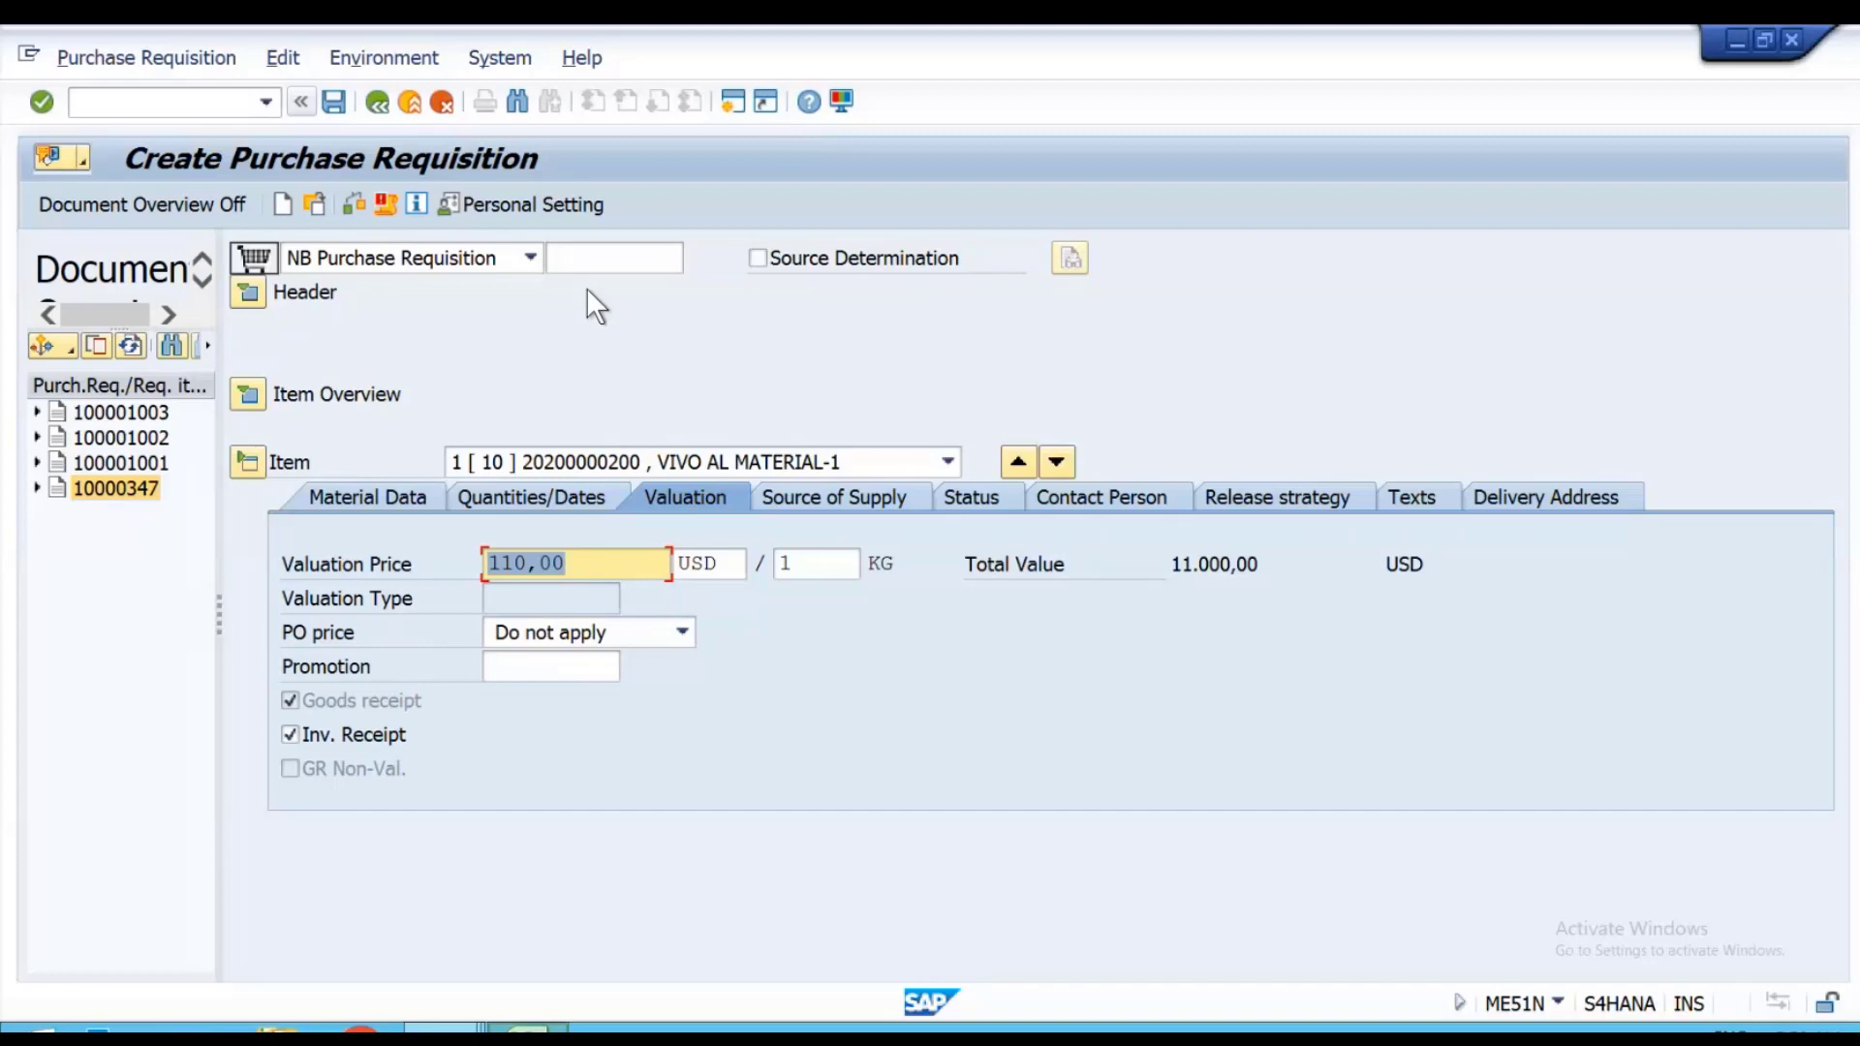
{"action": "key", "text": "ctrl+s"}
Open the just-saved requisition in transaction ME52N, show the item's release strategy, and collapse the header.
{"action": "left_click", "coordinate": [265, 100]}
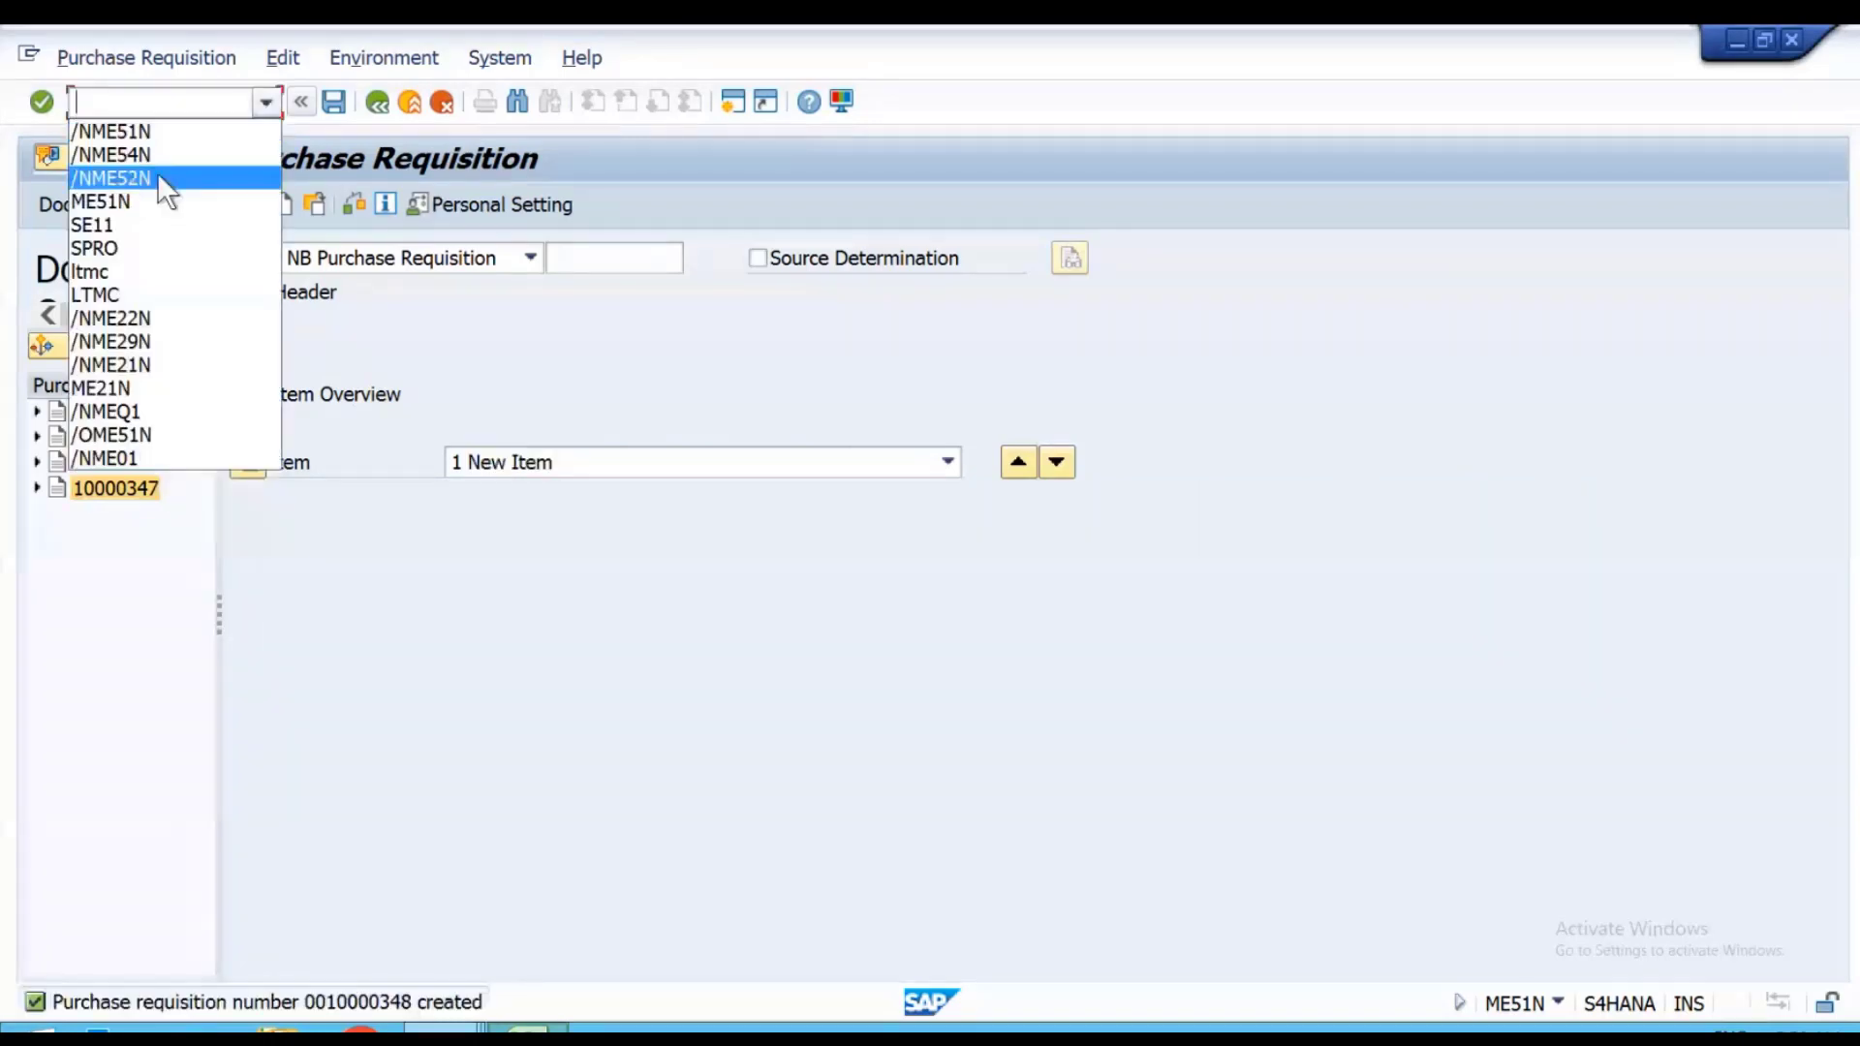
{"action": "left_click", "coordinate": [158, 178]}
{"action": "key", "text": "Return"}
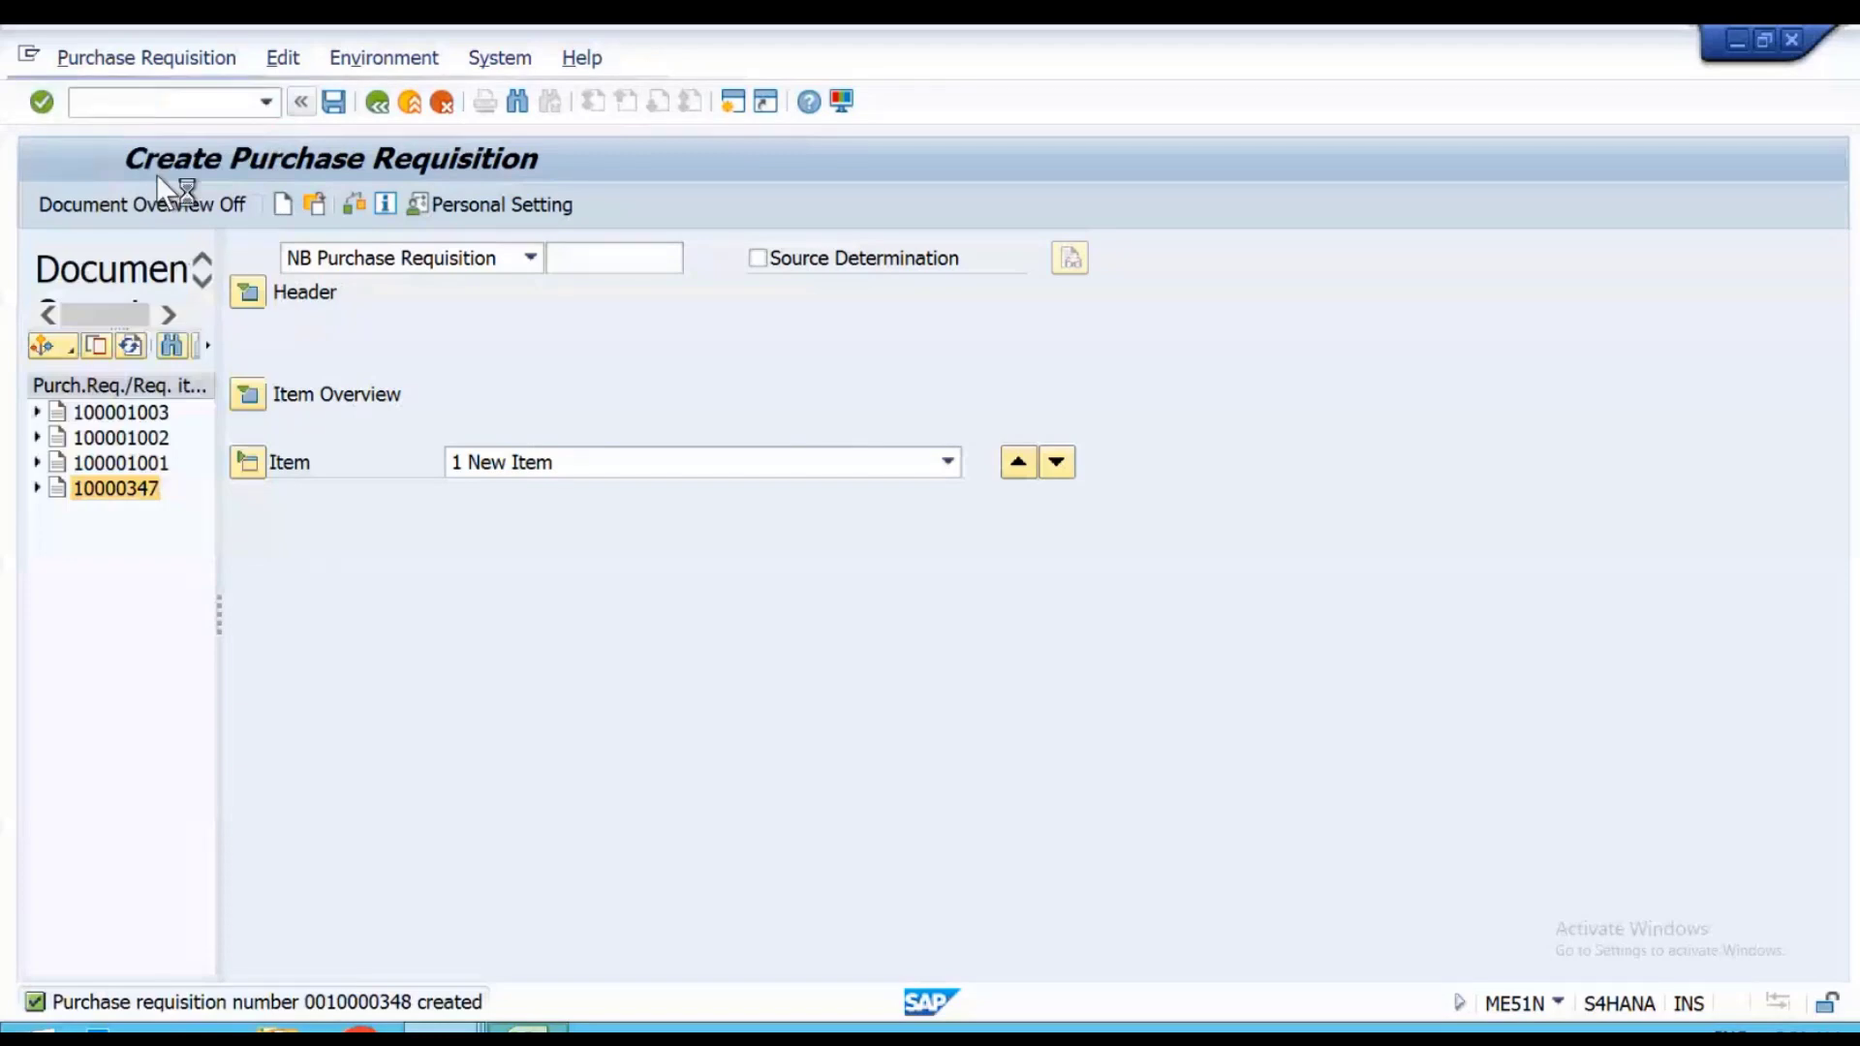
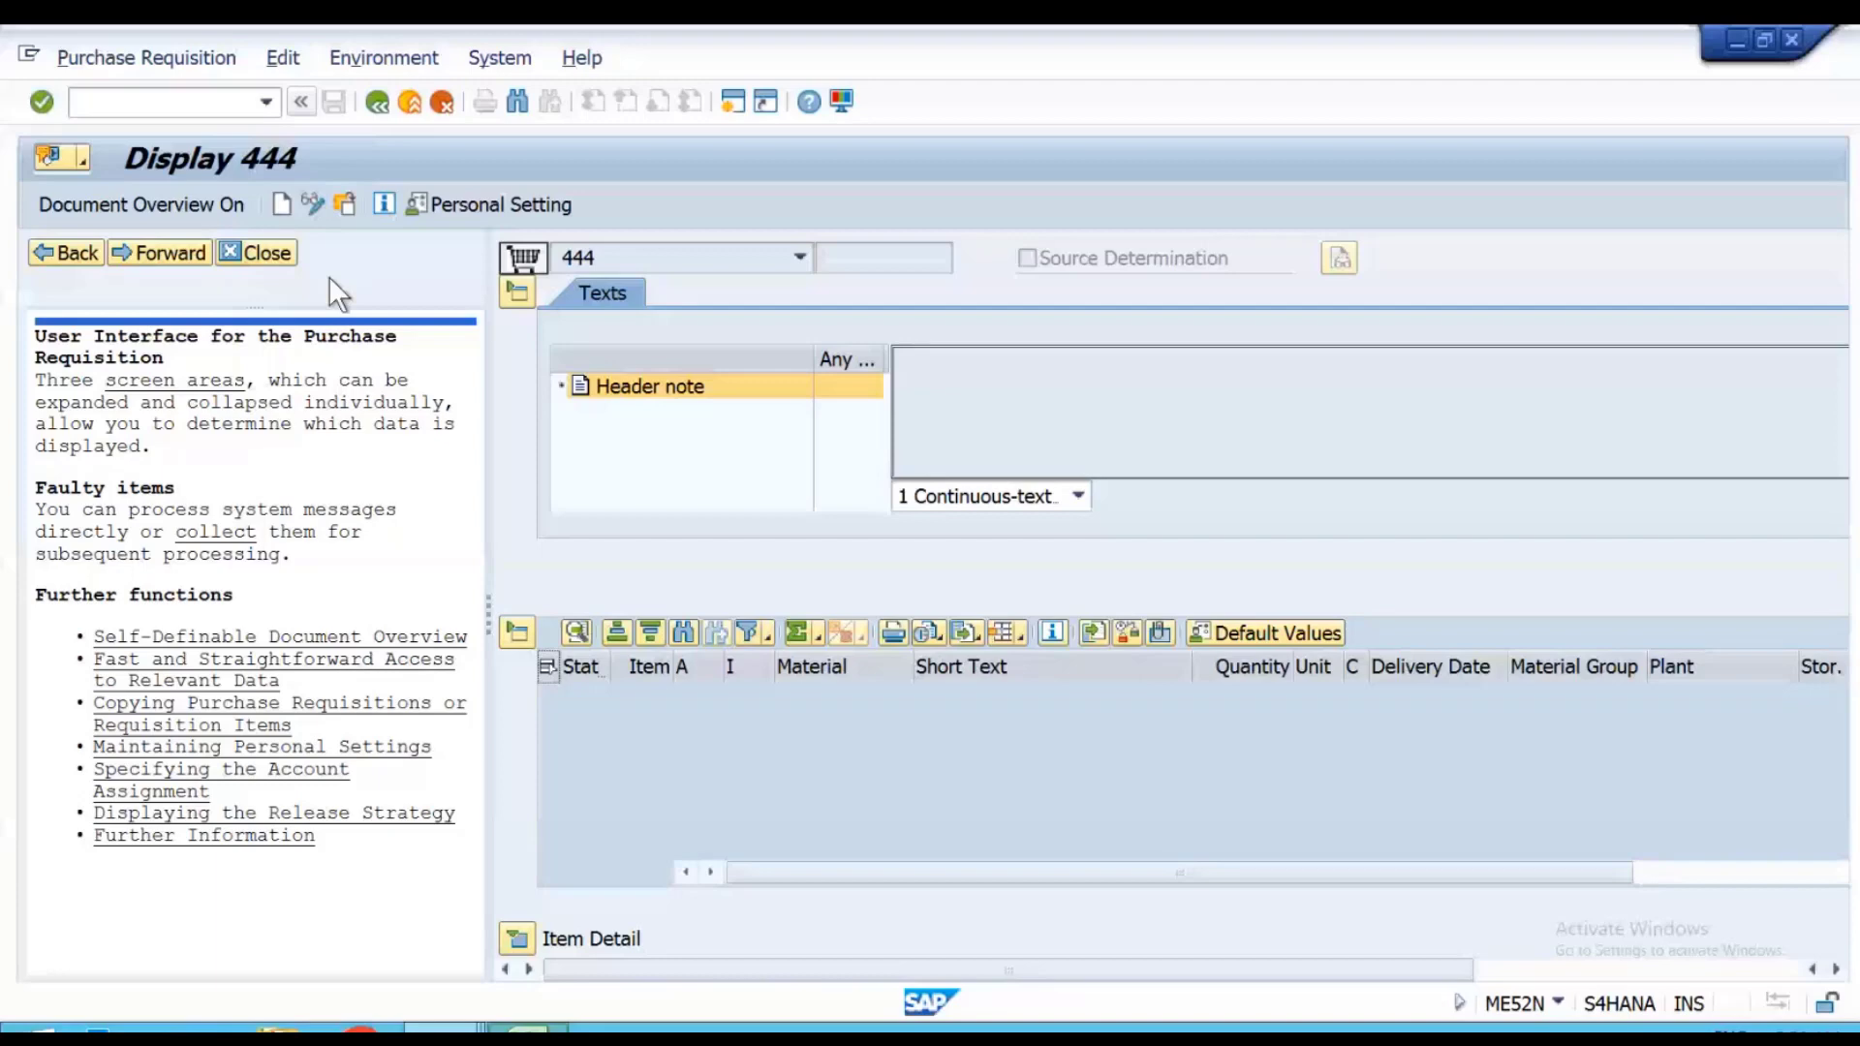
{"action": "left_click", "coordinate": [345, 205]}
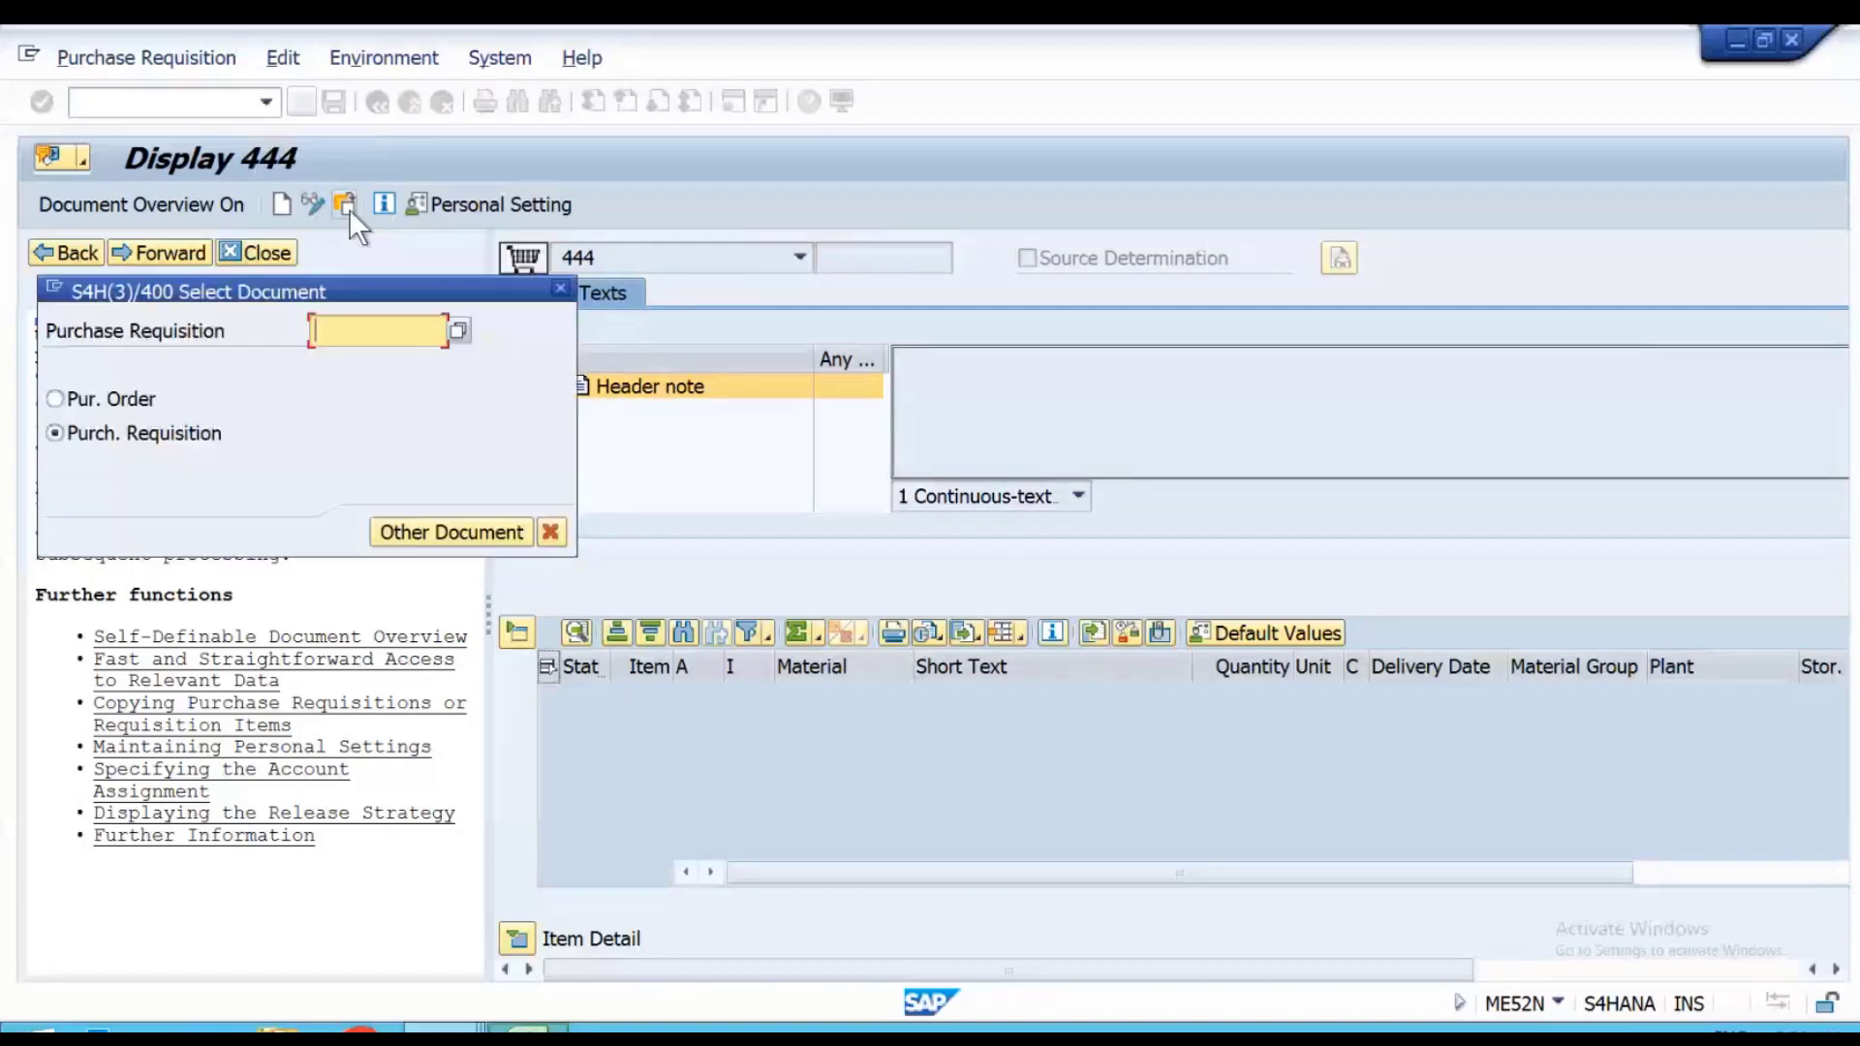
{"action": "type", "text": "10002340"}
{"action": "key", "text": "Return"}
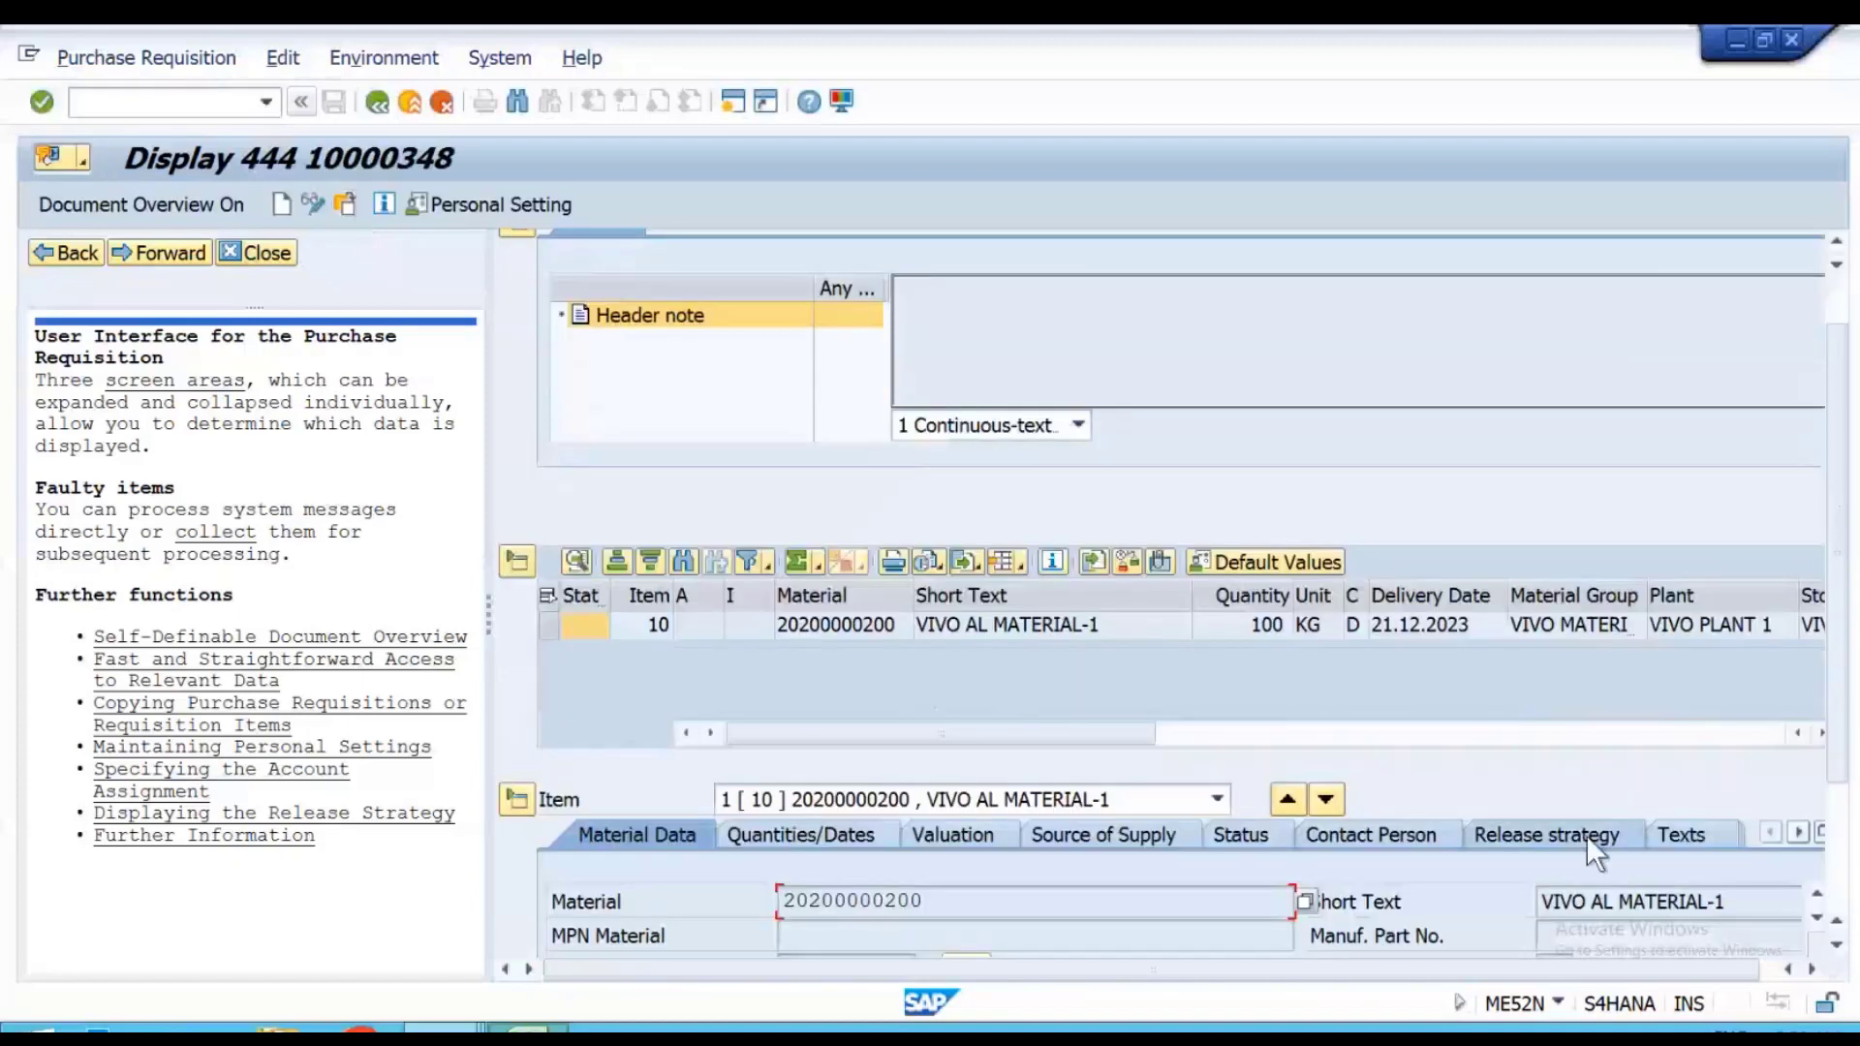
{"action": "left_click", "coordinate": [1585, 835]}
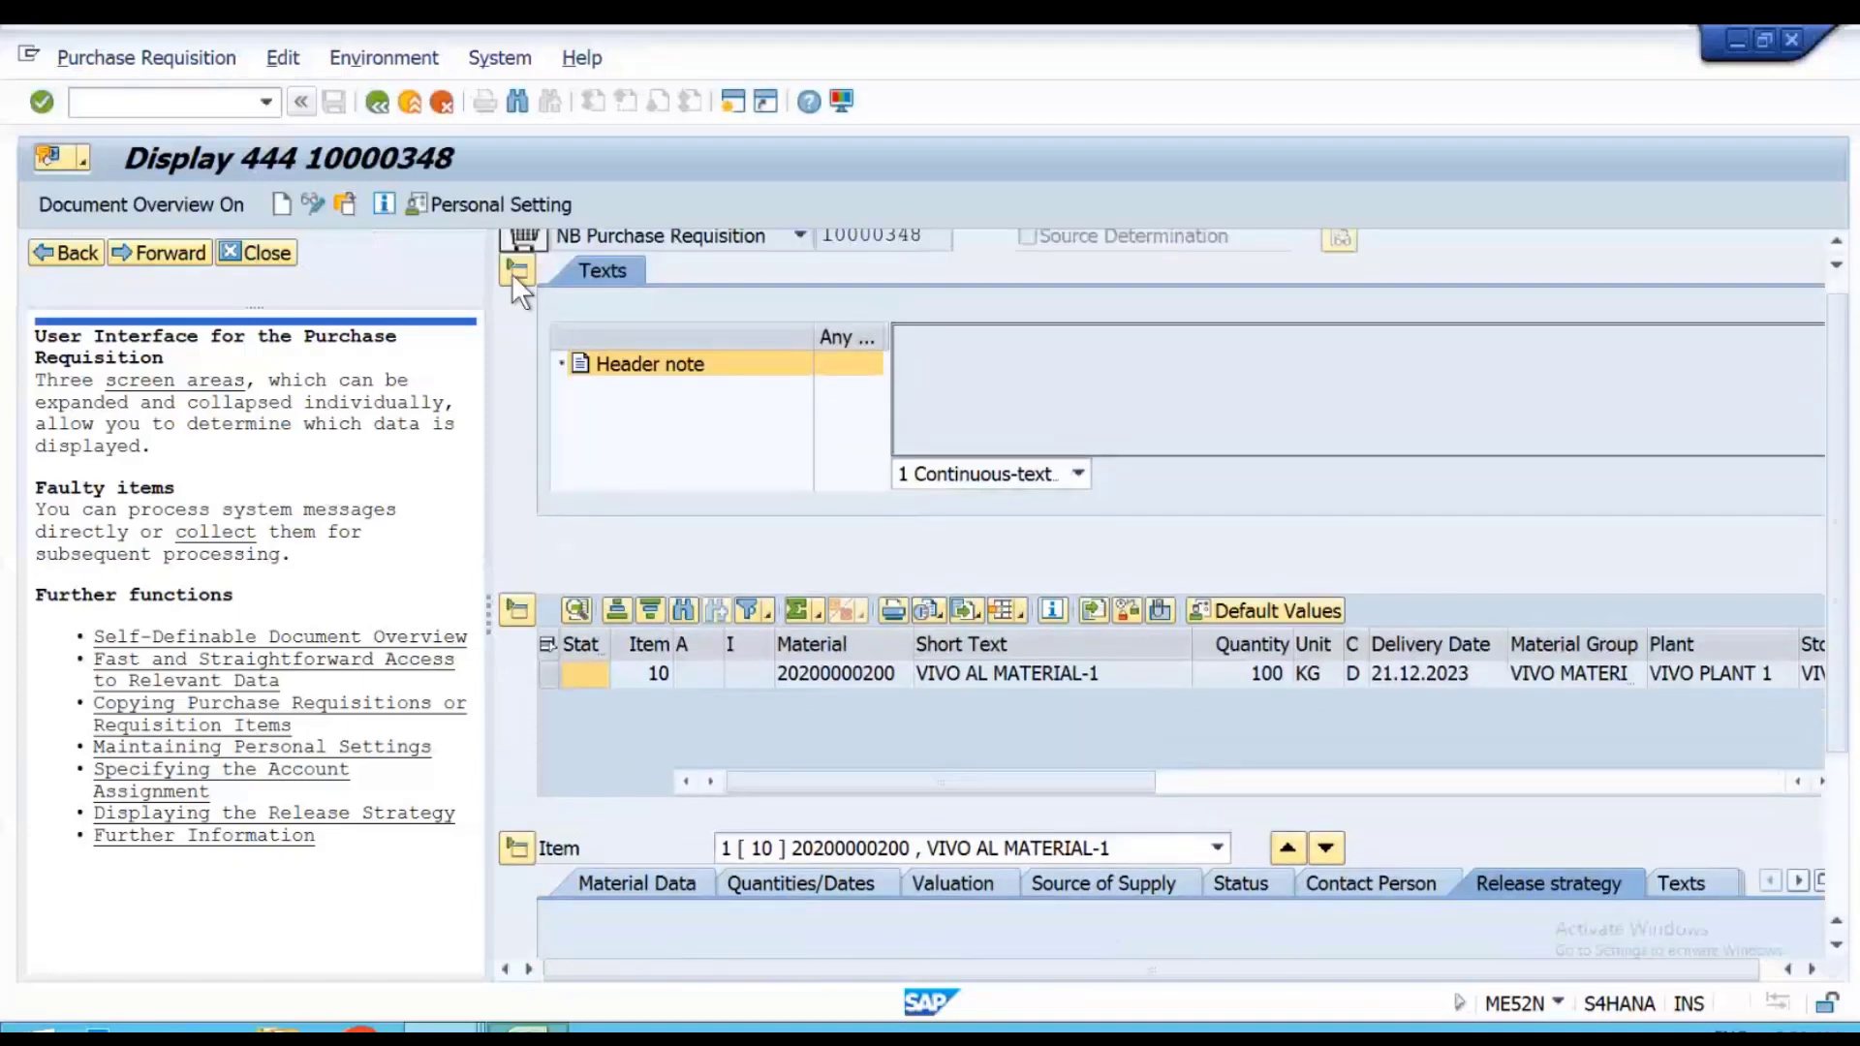
{"action": "left_click", "coordinate": [516, 271]}
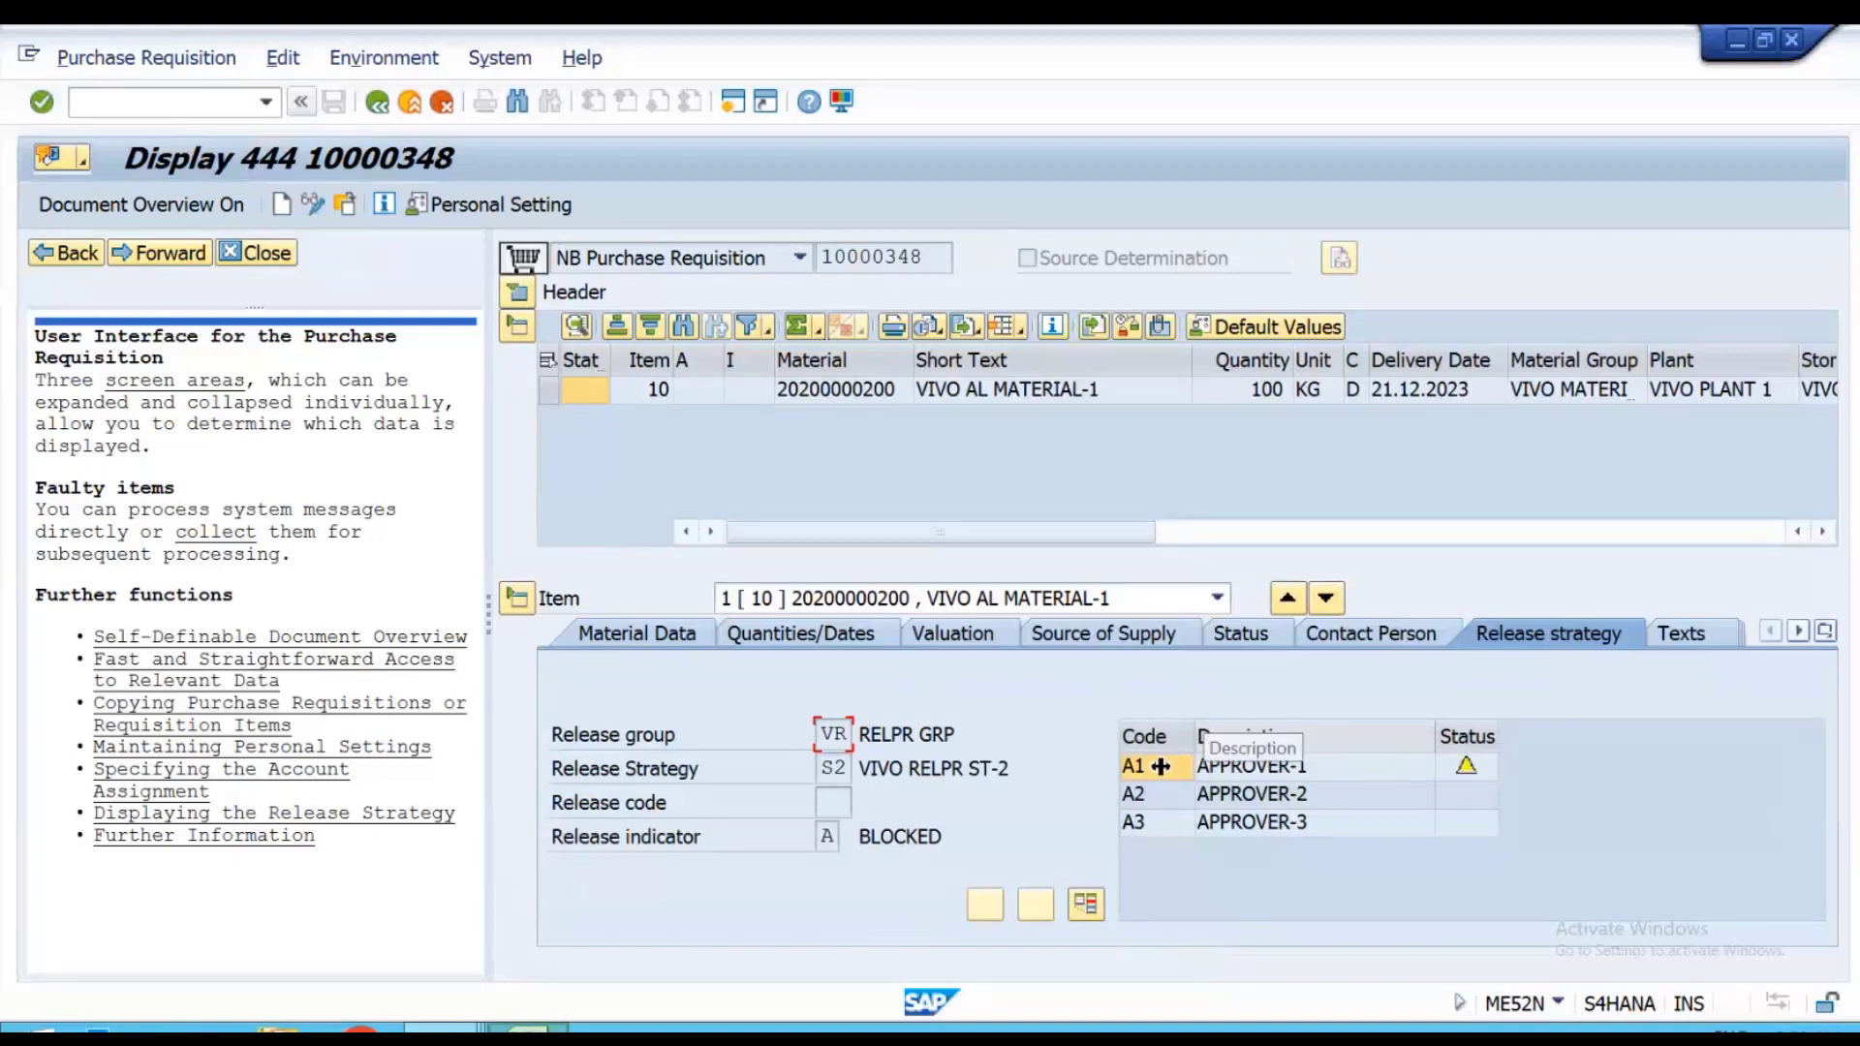
Open the same requisition in transaction ME54N and switch it to release mode.
{"action": "left_click", "coordinate": [266, 102]}
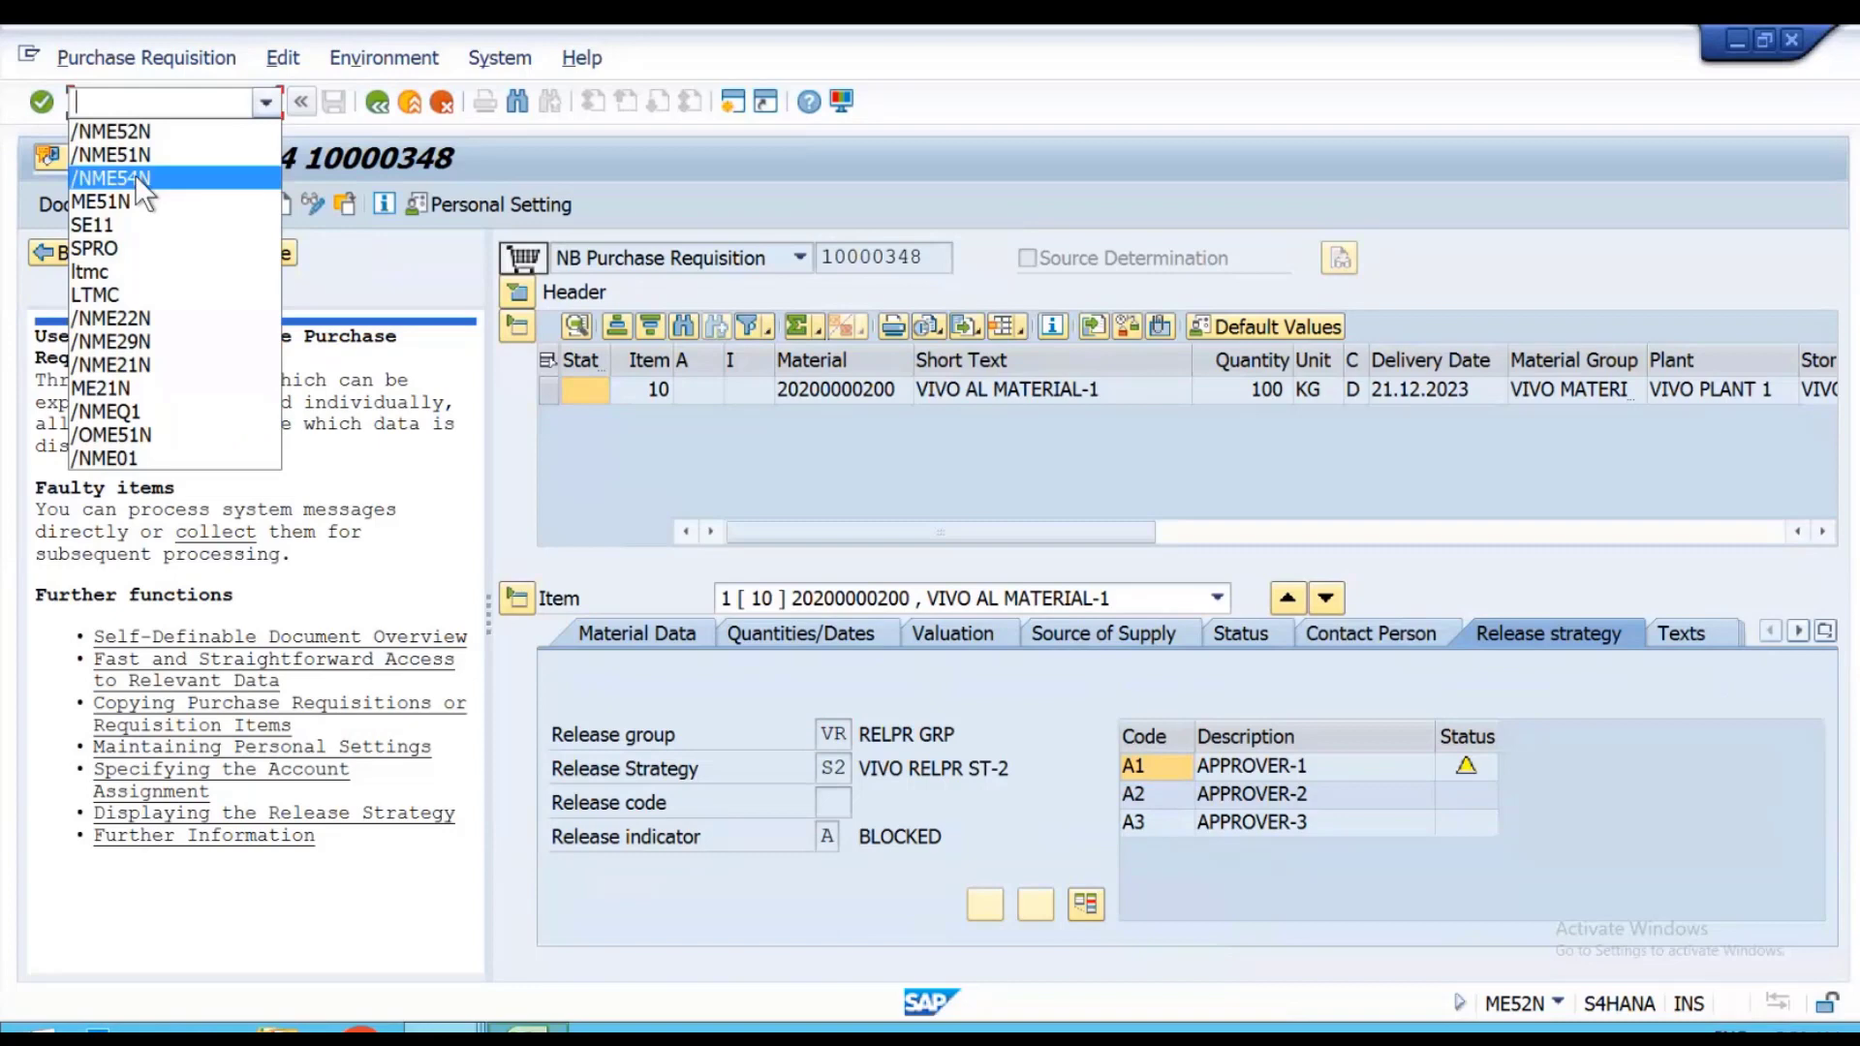
{"action": "left_click", "coordinate": [136, 177]}
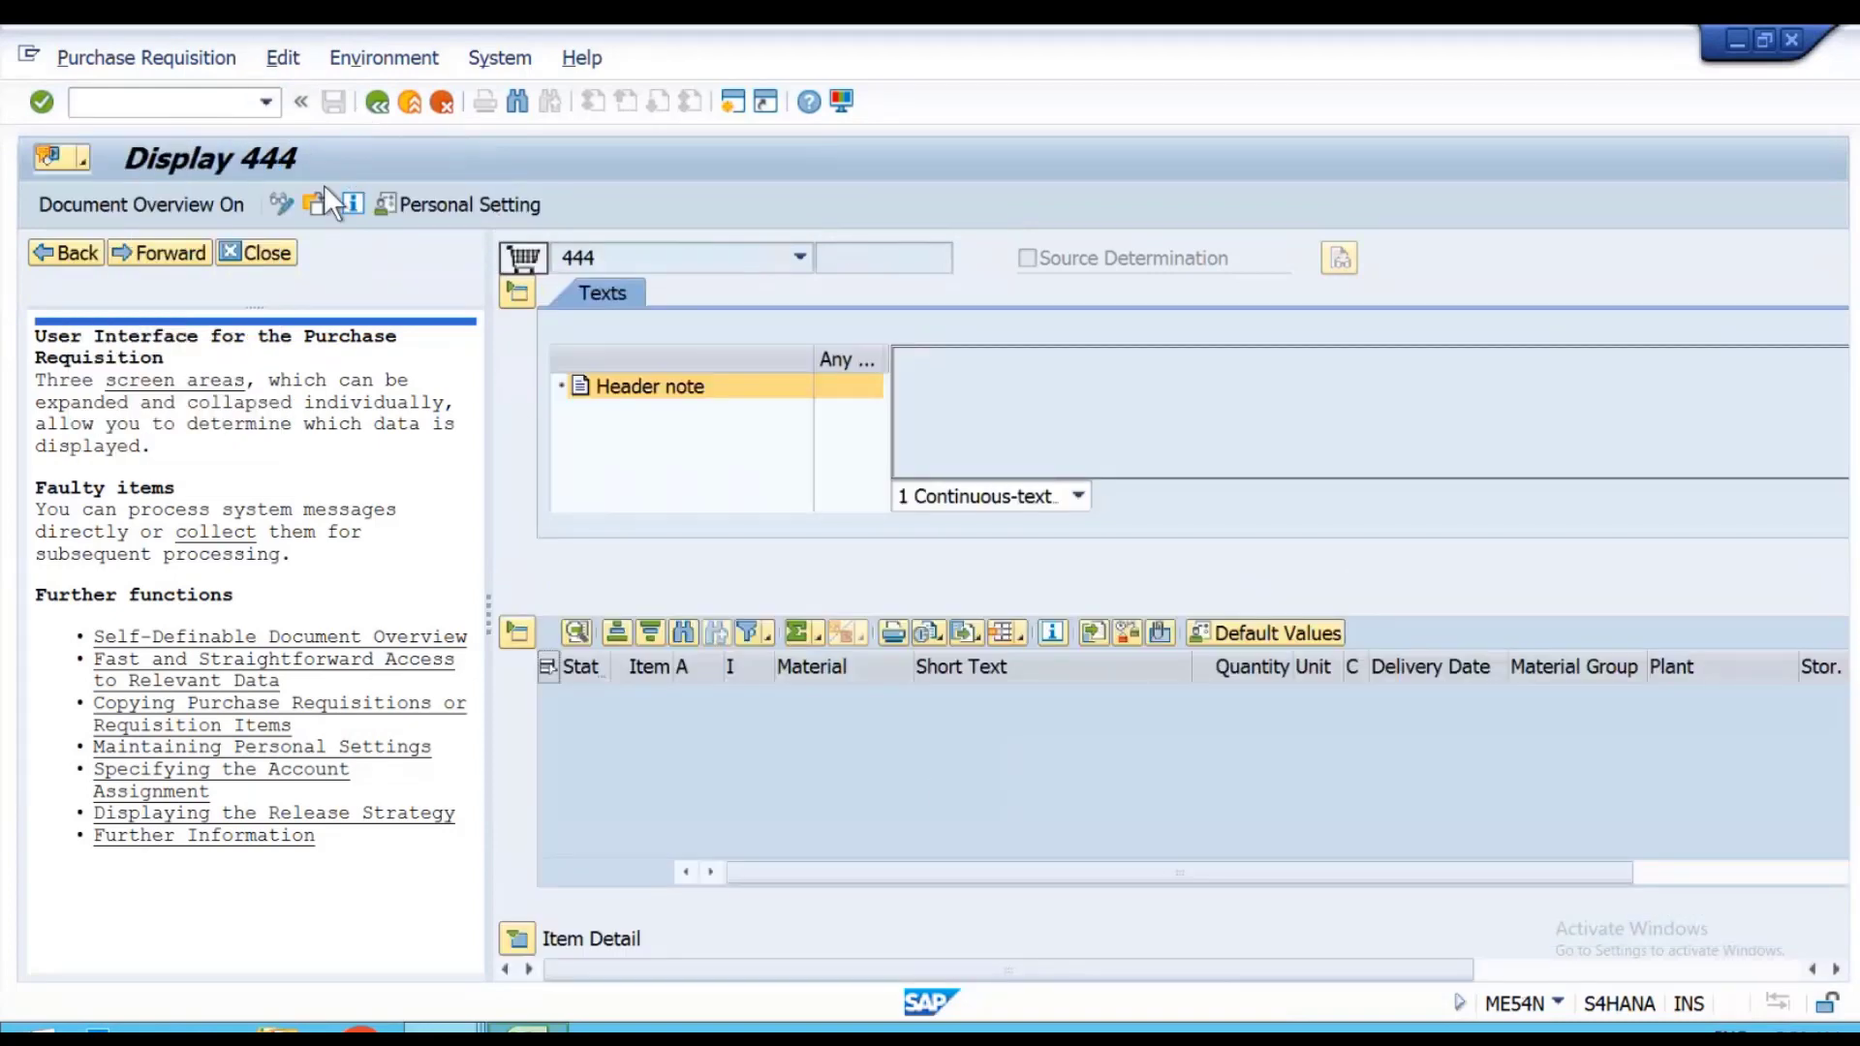
{"action": "left_click", "coordinate": [310, 207]}
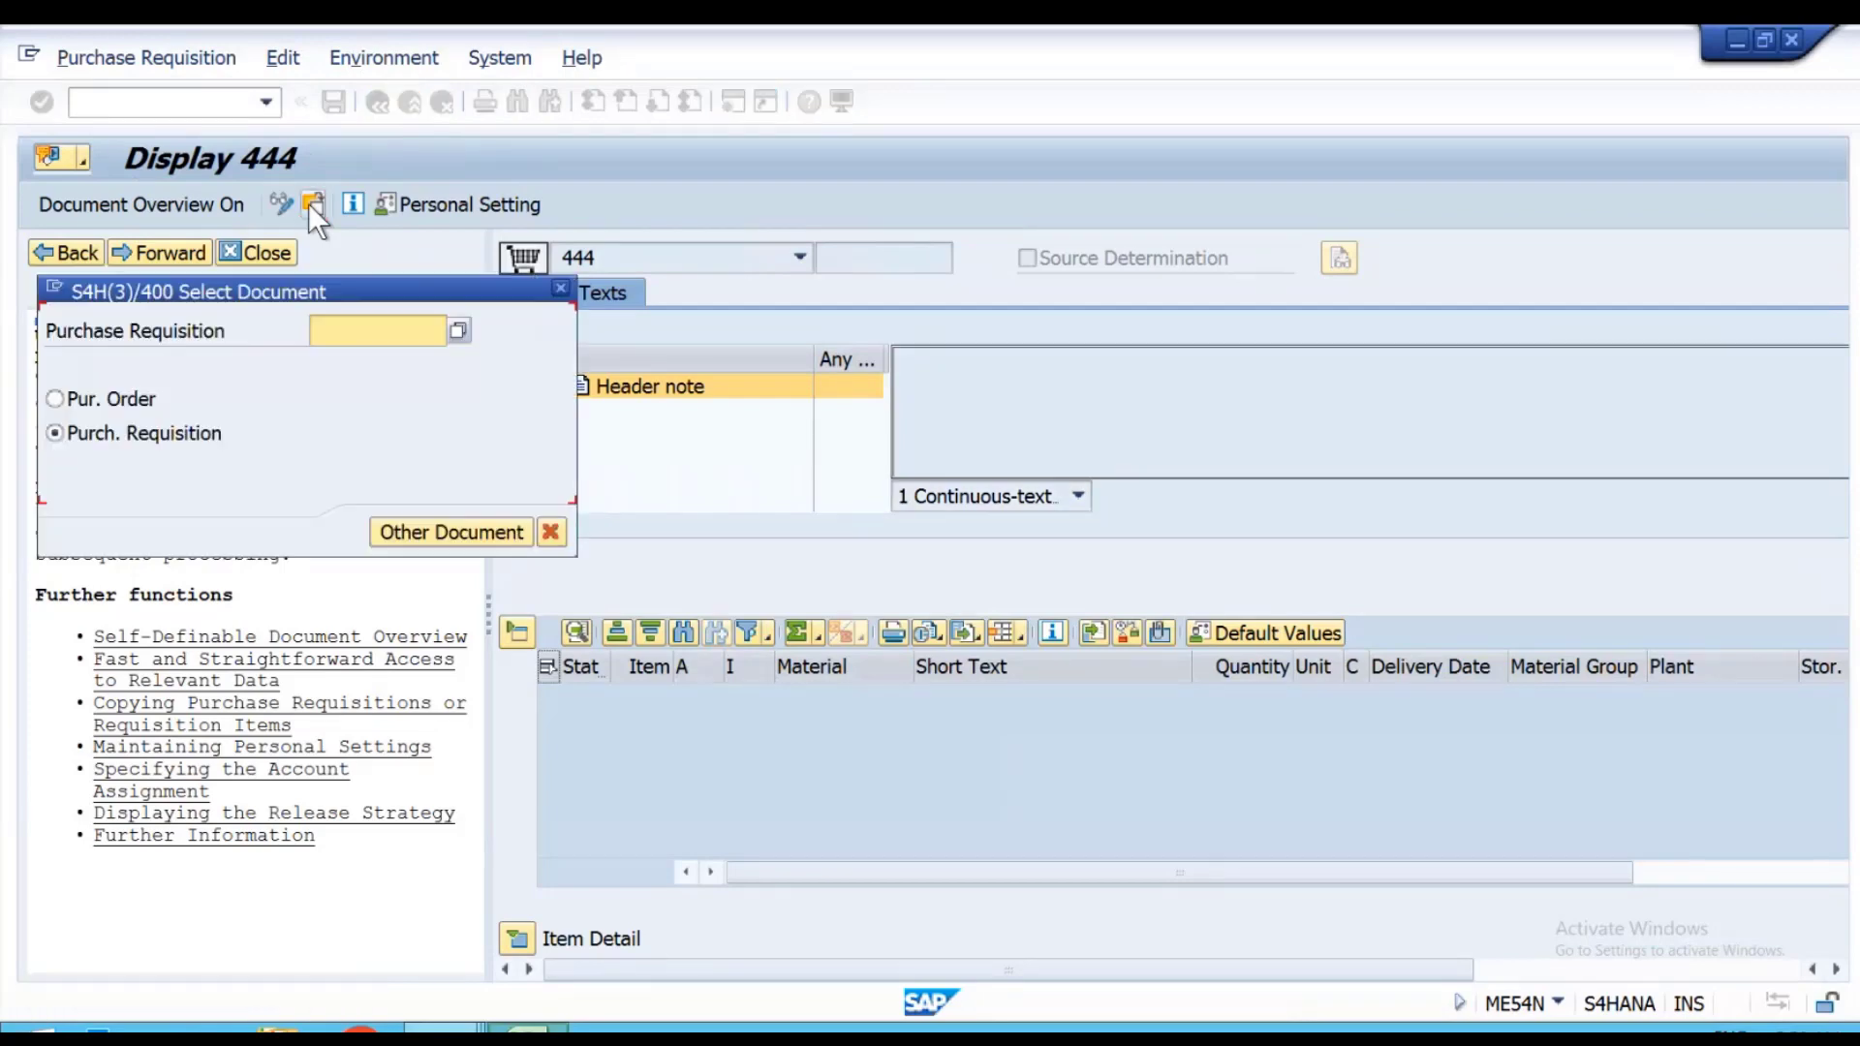
{"action": "type", "text": "10000347"}
{"action": "key", "text": "BackSpace"}
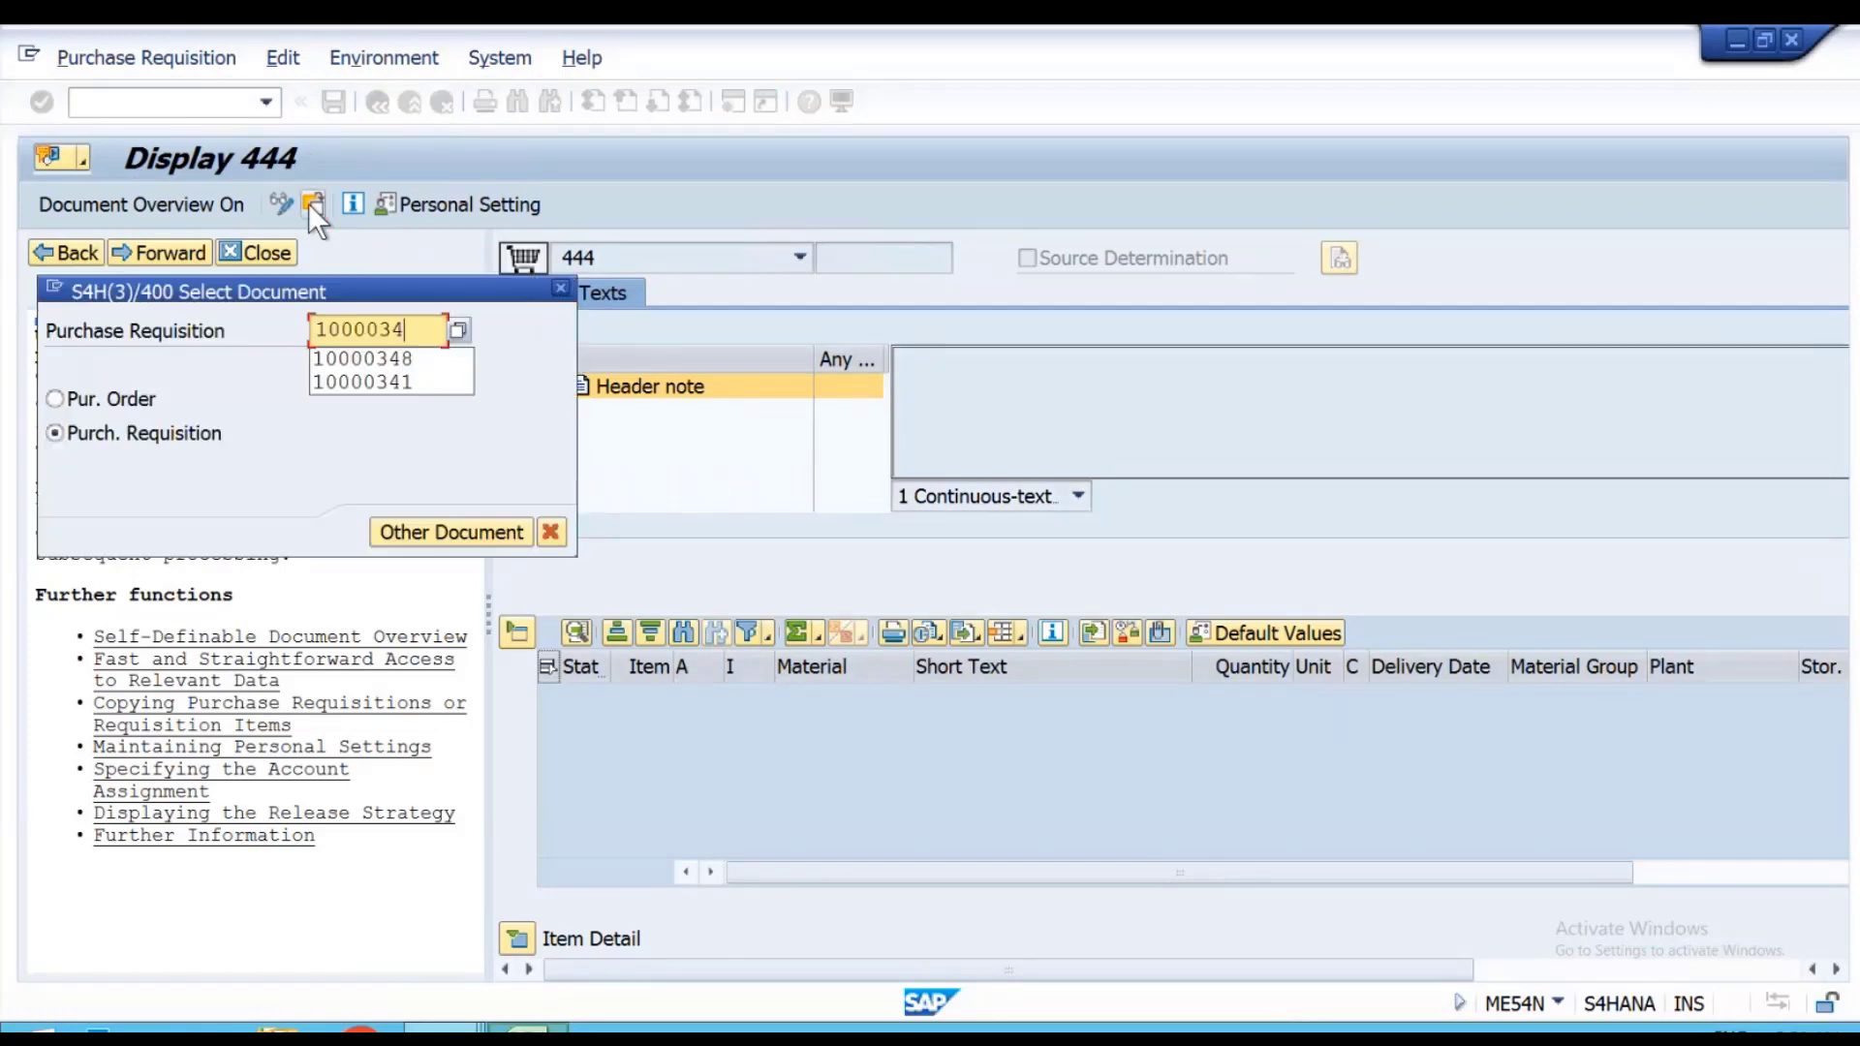
{"action": "type", "text": "8"}
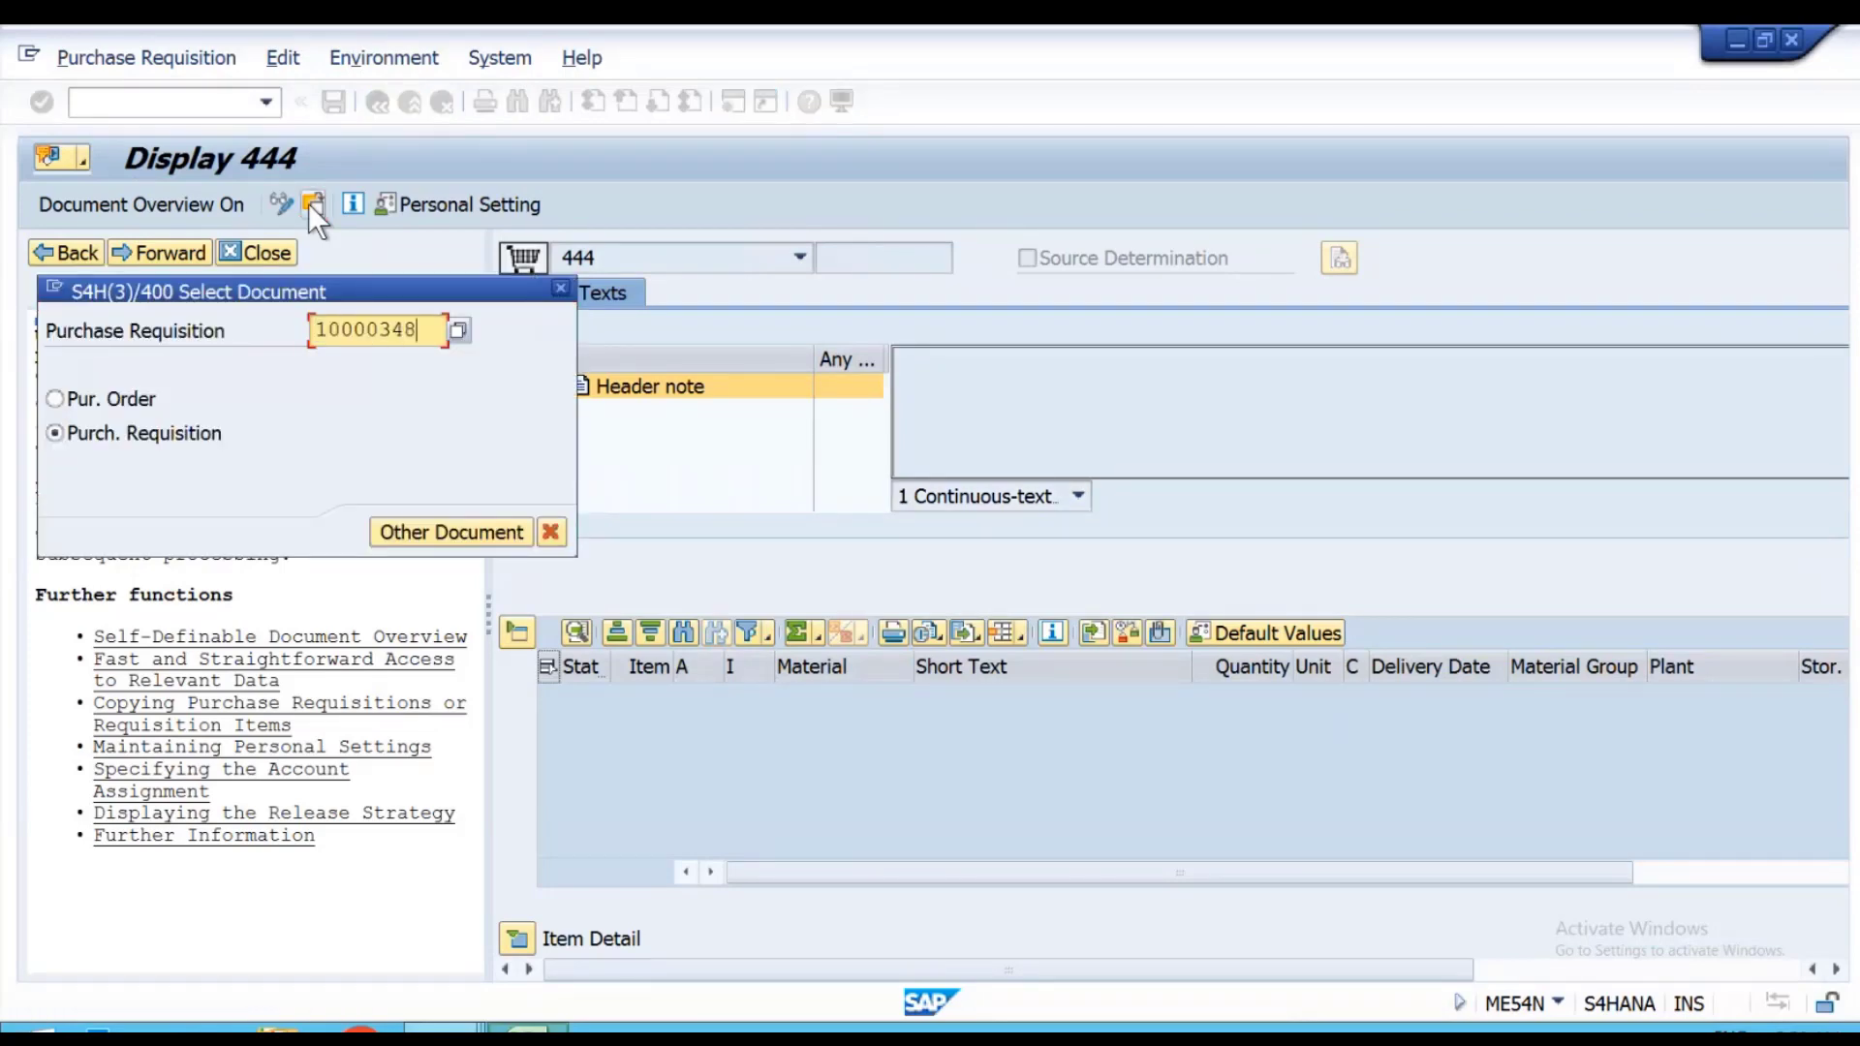
{"action": "key", "text": "Return"}
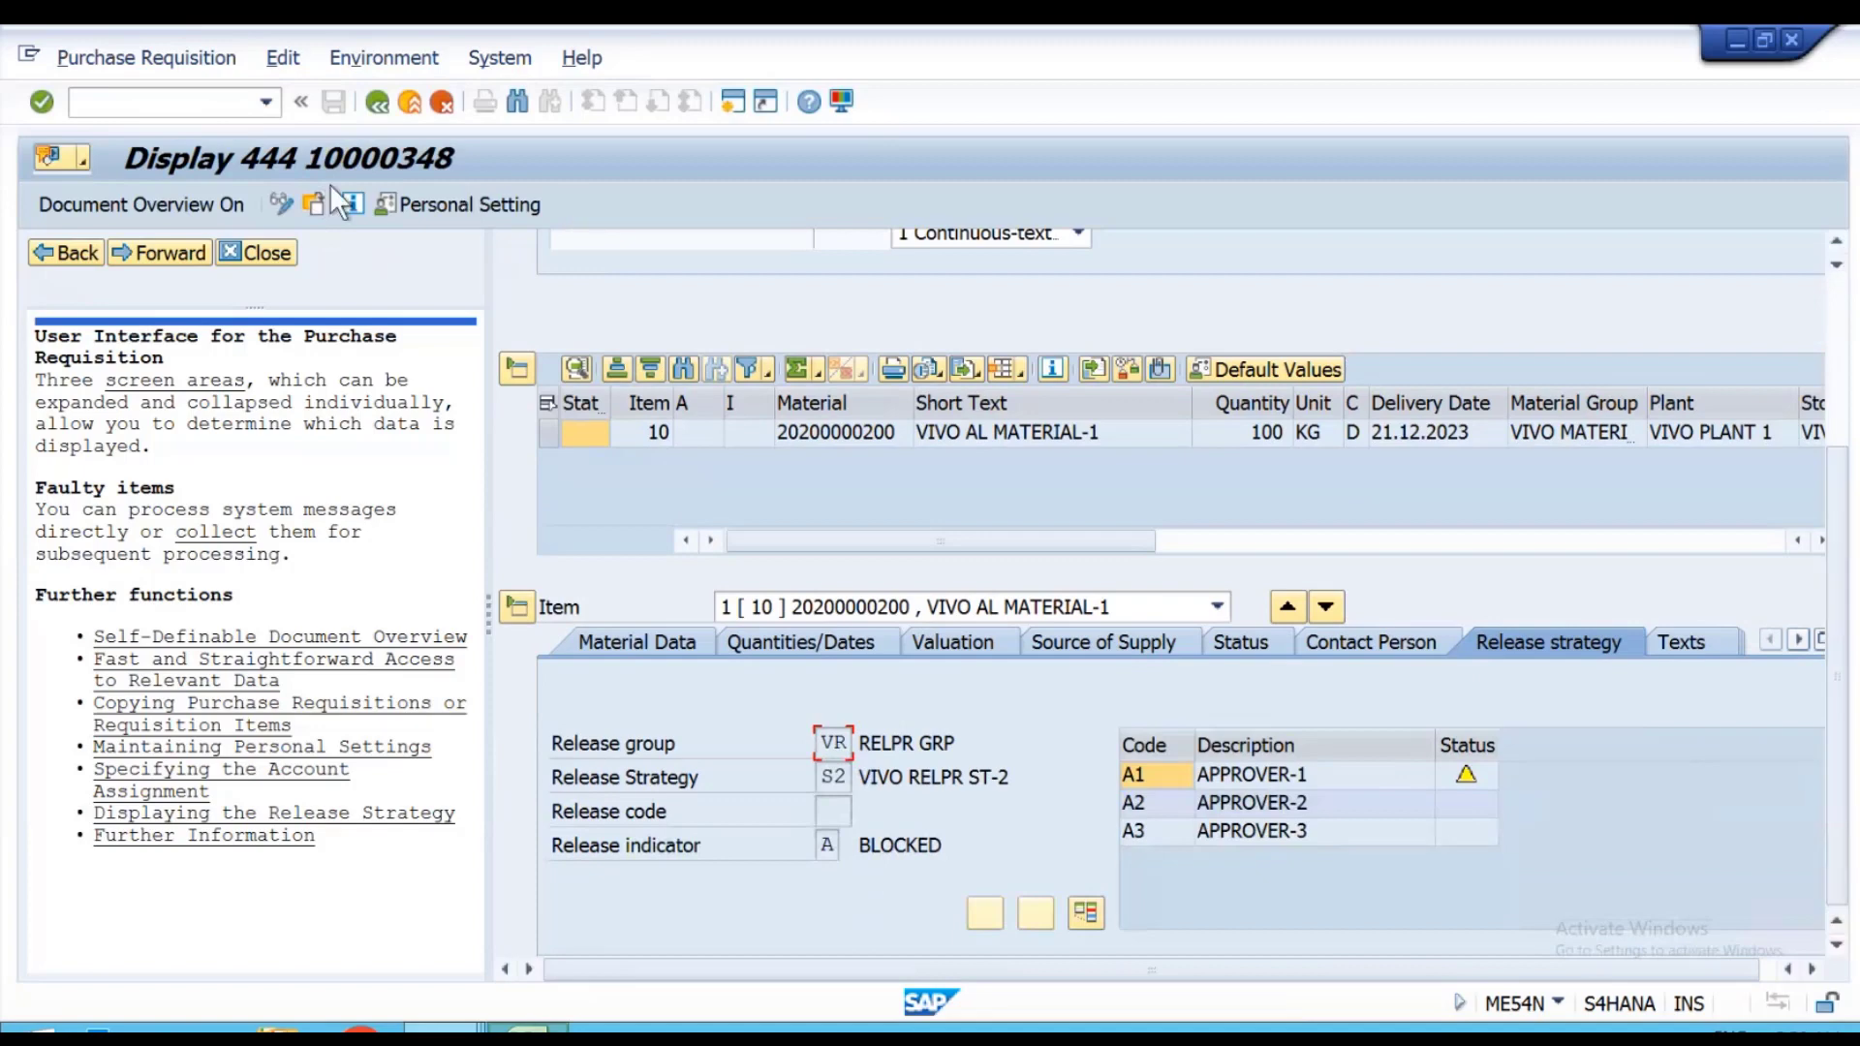
{"action": "left_click", "coordinate": [283, 197]}
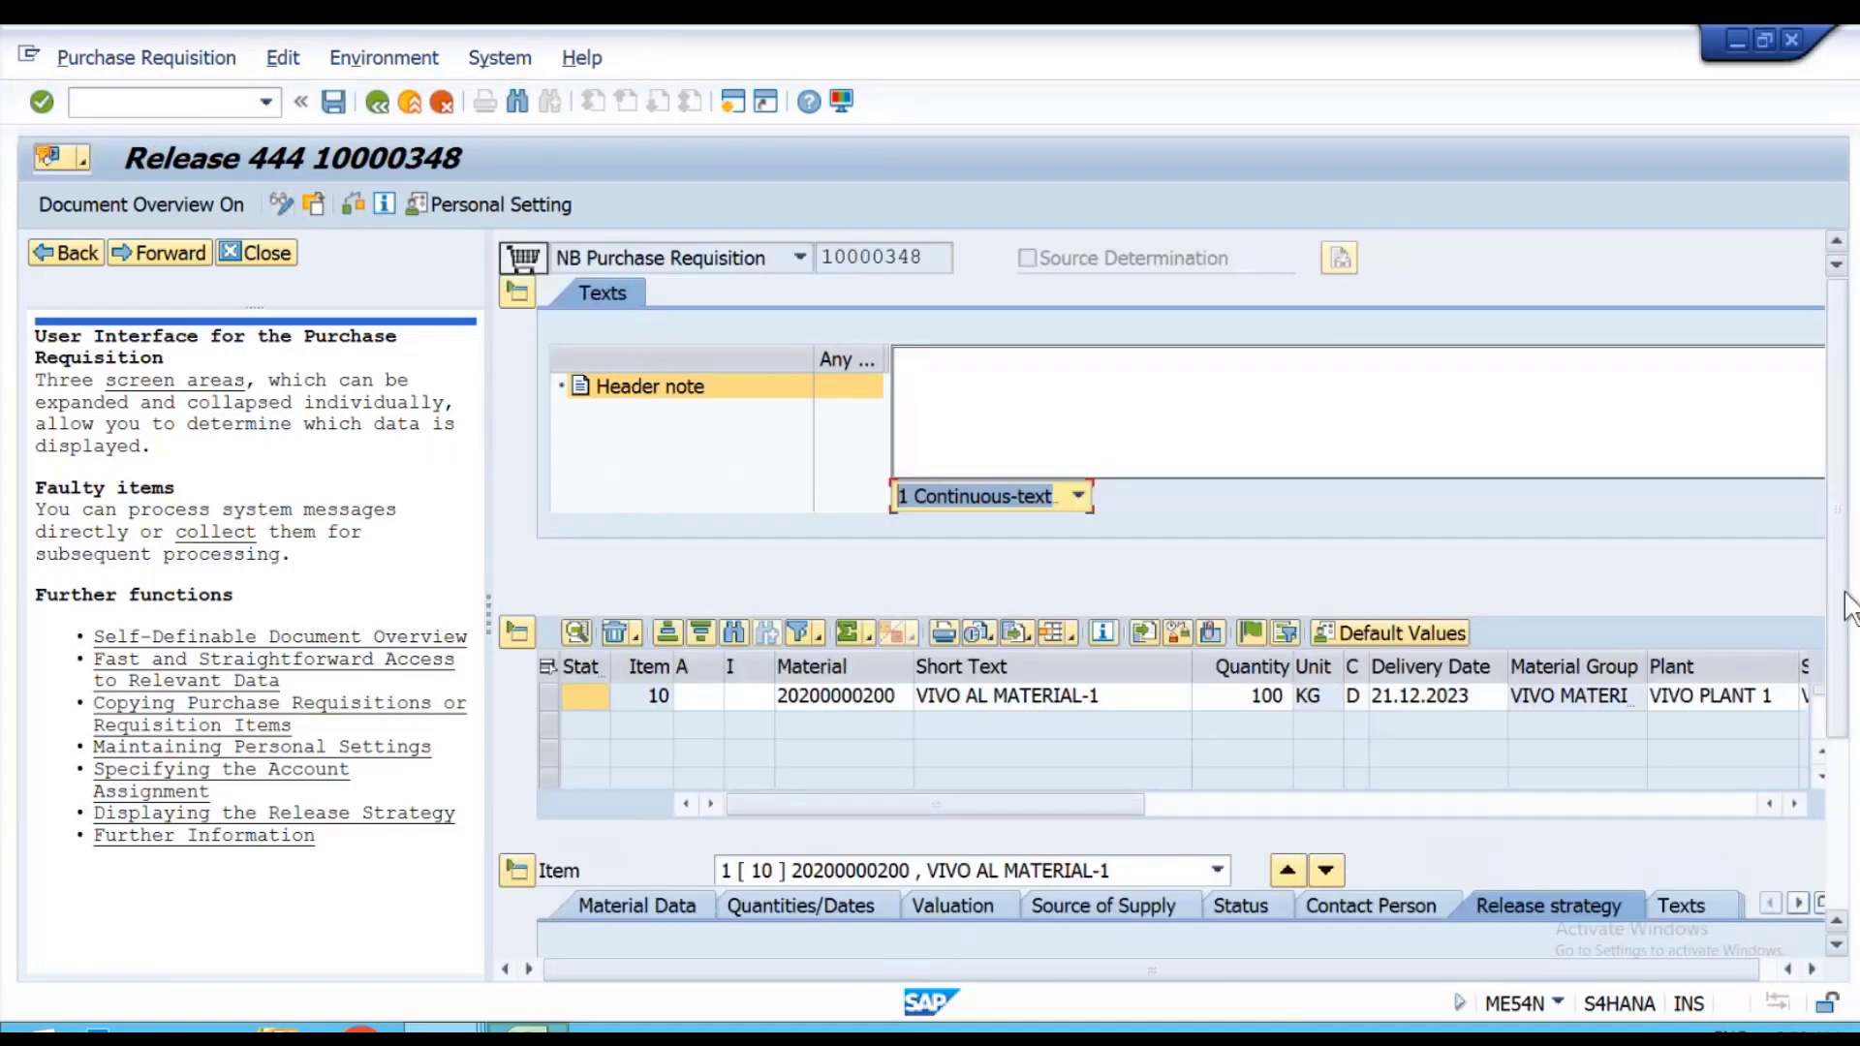
Release the item with codes A1, A2 and A3 in turn, collapse the header, and save the requisition.
{"action": "scroll", "coordinate": [1497, 814], "scroll_direction": "down", "scroll_amount": 5}
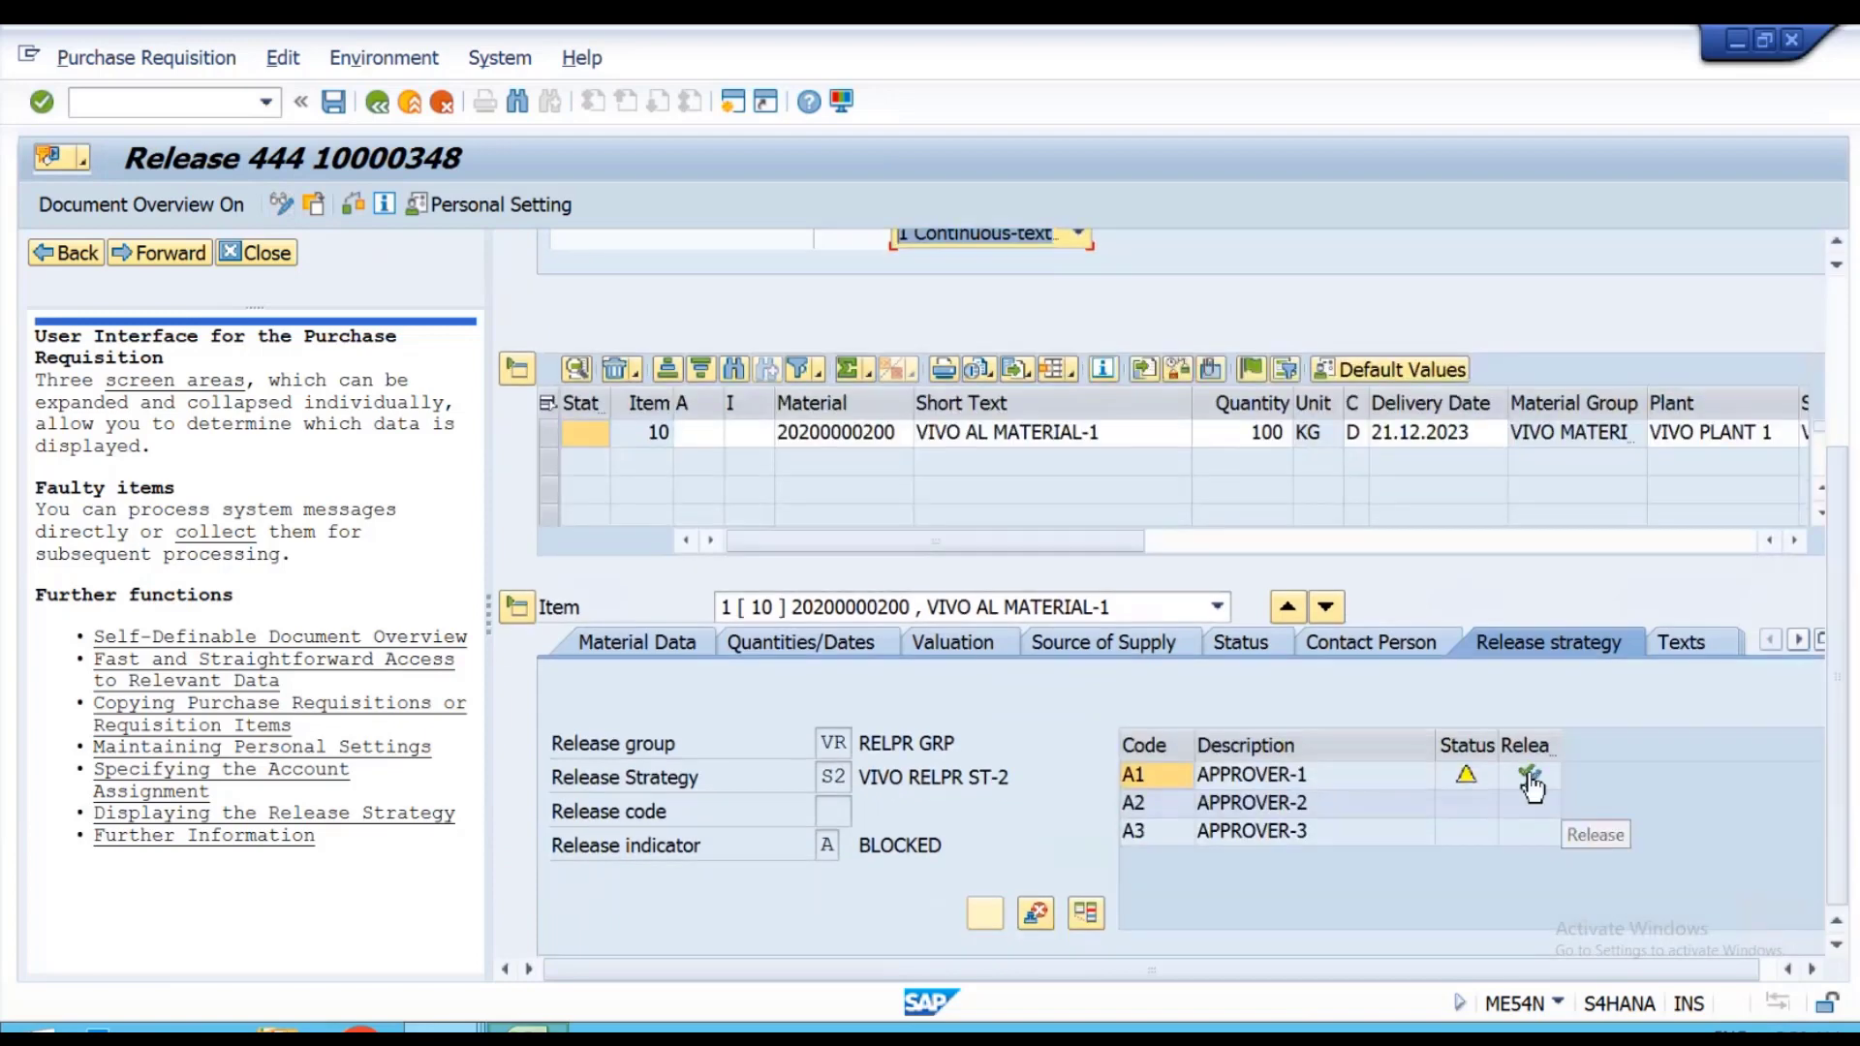
{"action": "left_click", "coordinate": [1529, 779]}
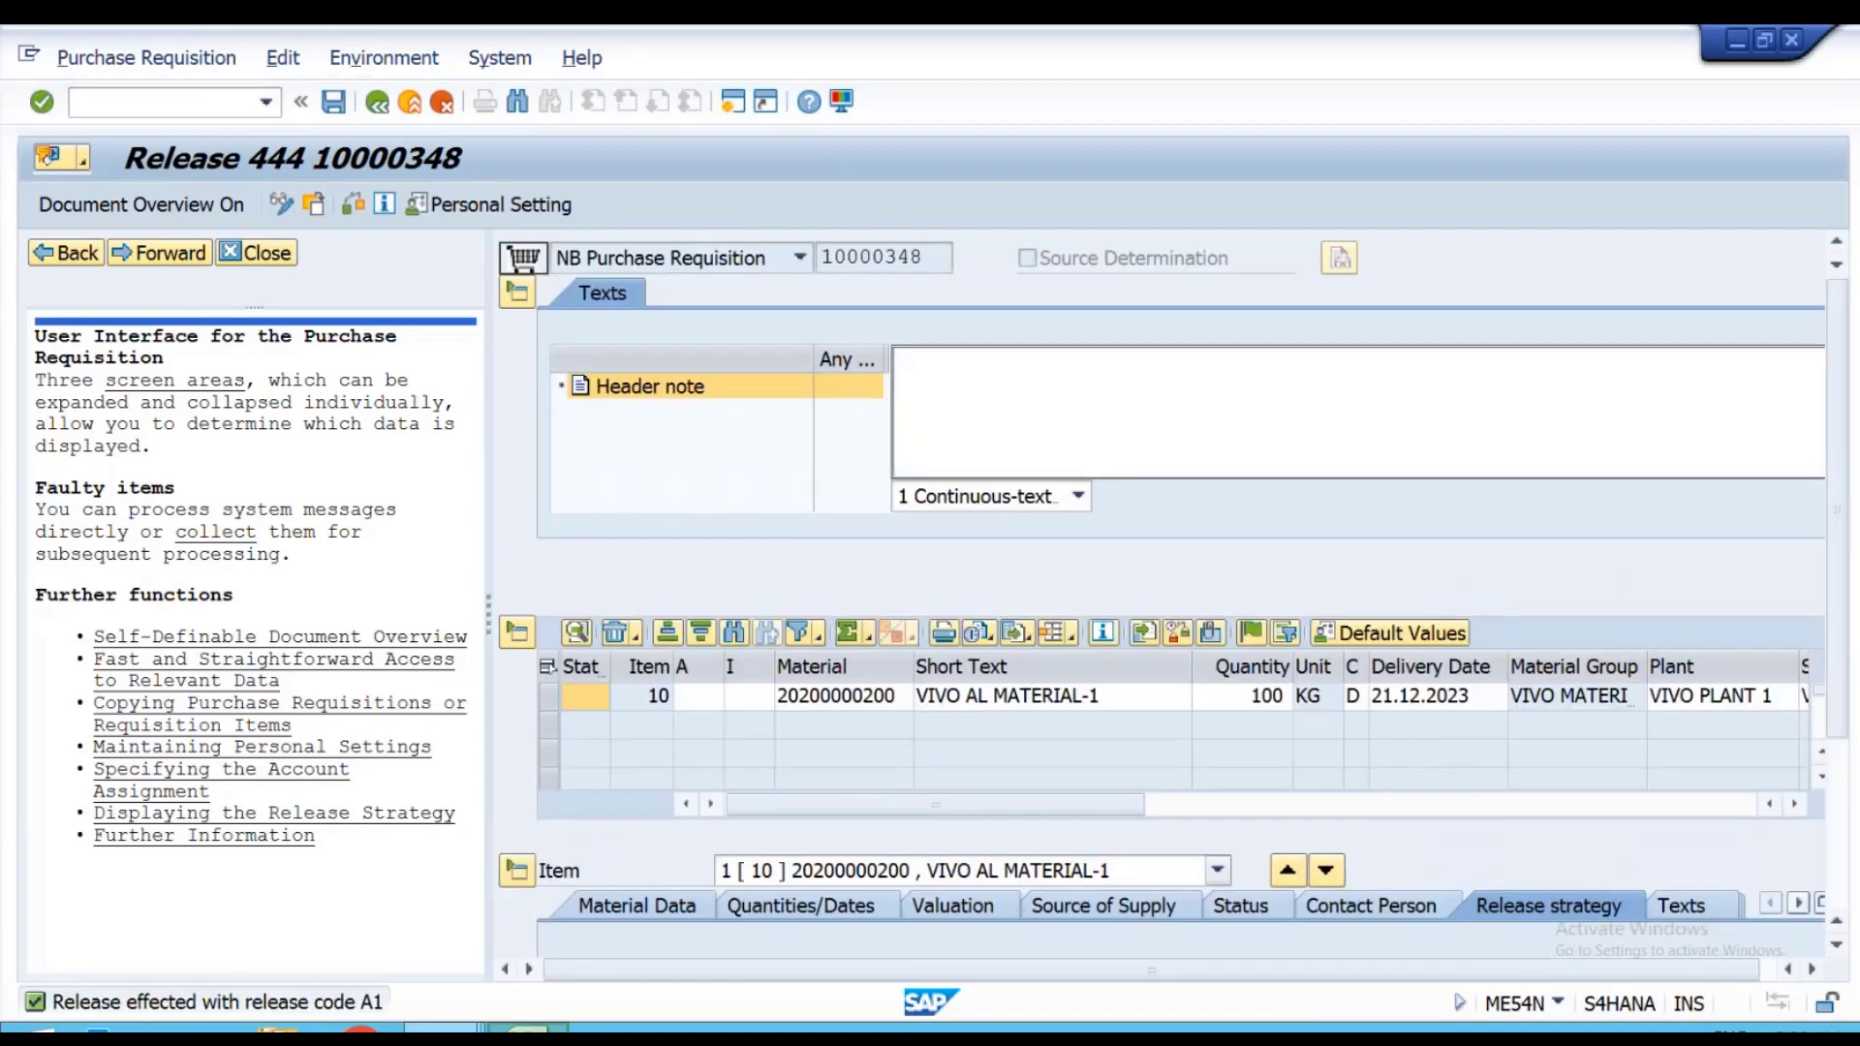
{"action": "left_click", "coordinate": [1836, 845]}
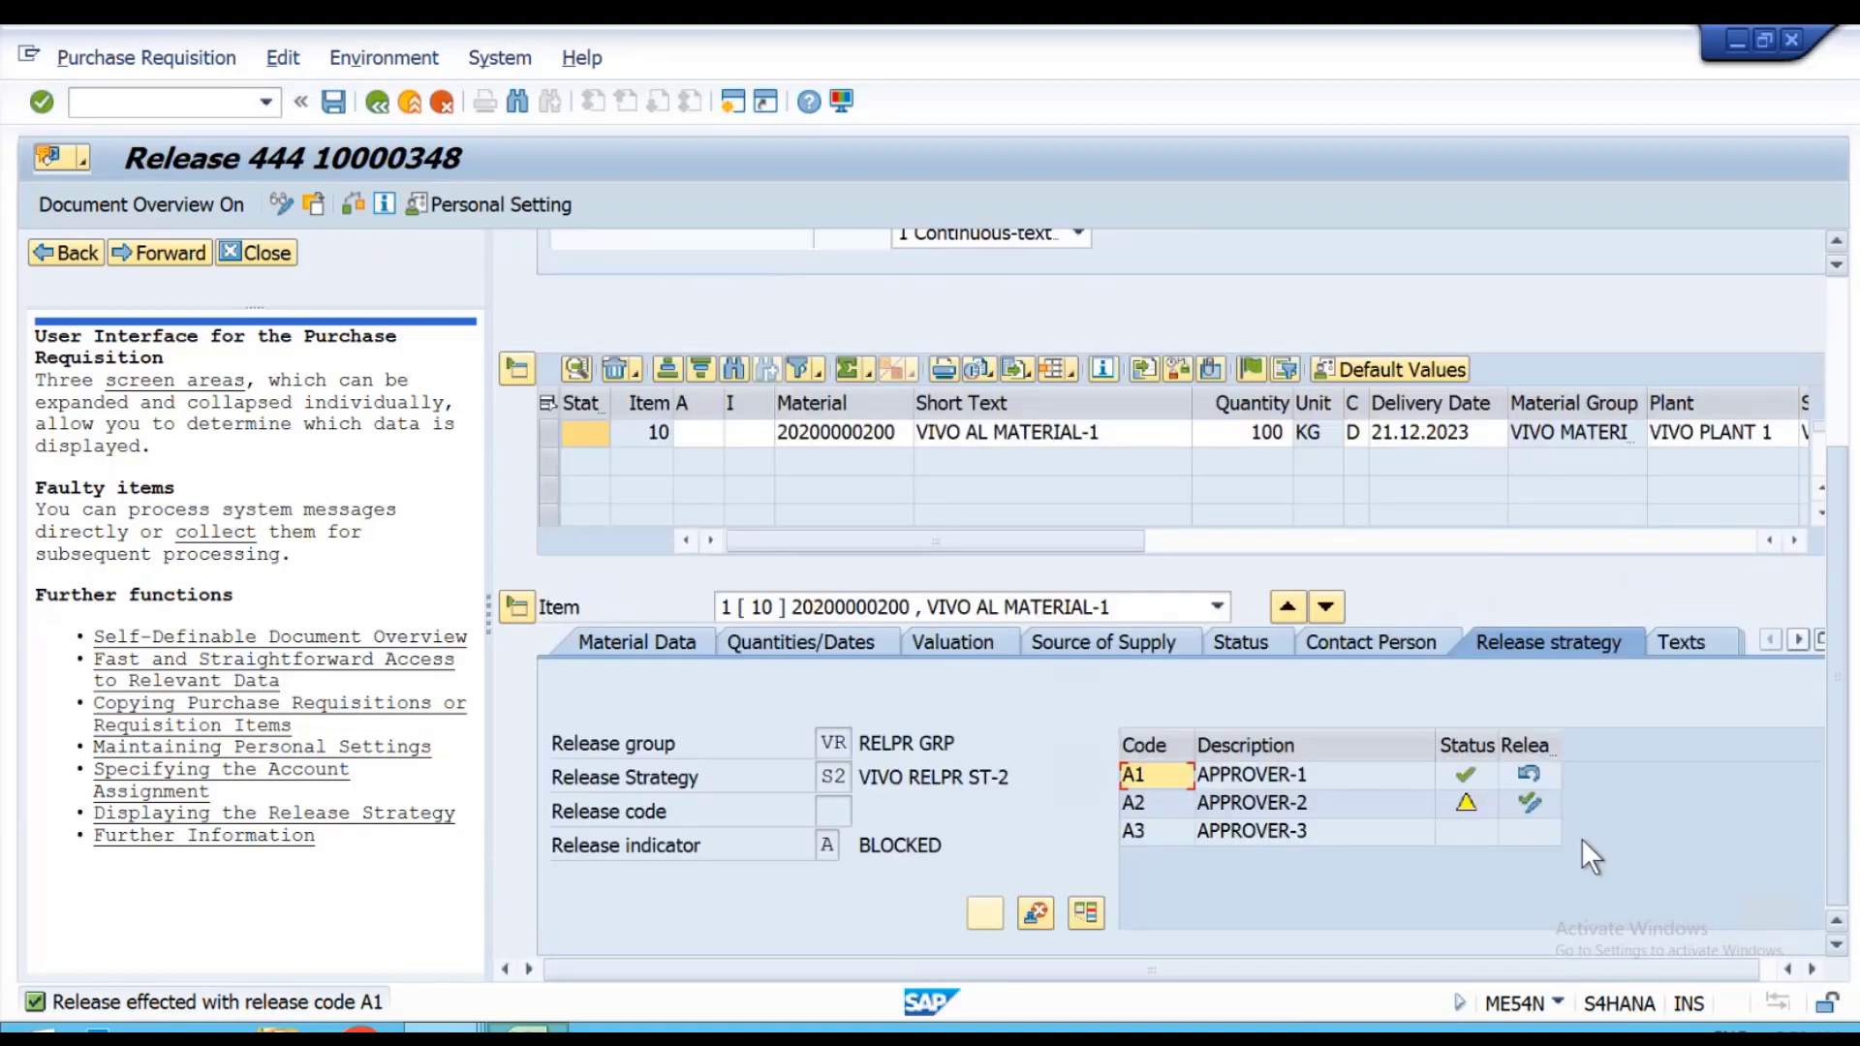
{"action": "left_click", "coordinate": [1529, 802]}
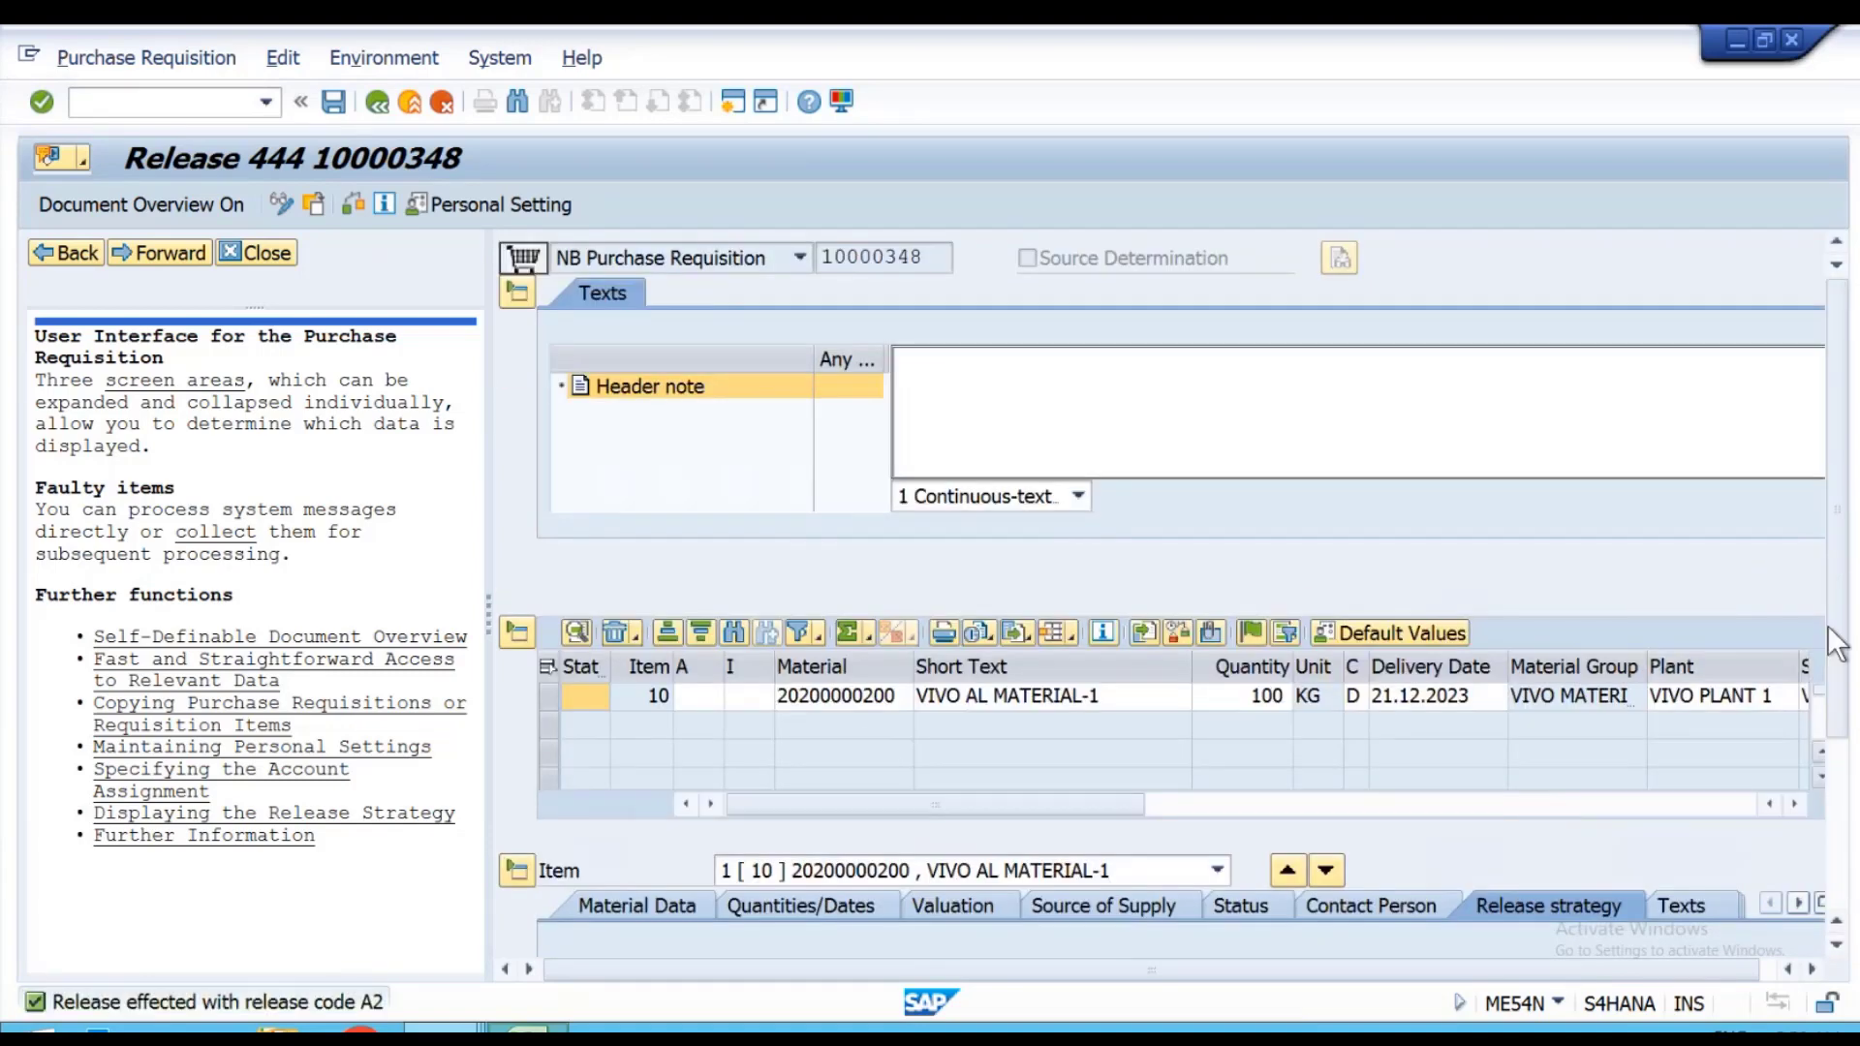
{"action": "left_click_drag", "start_coordinate": [1819, 988], "coordinate": [1831, 1027]}
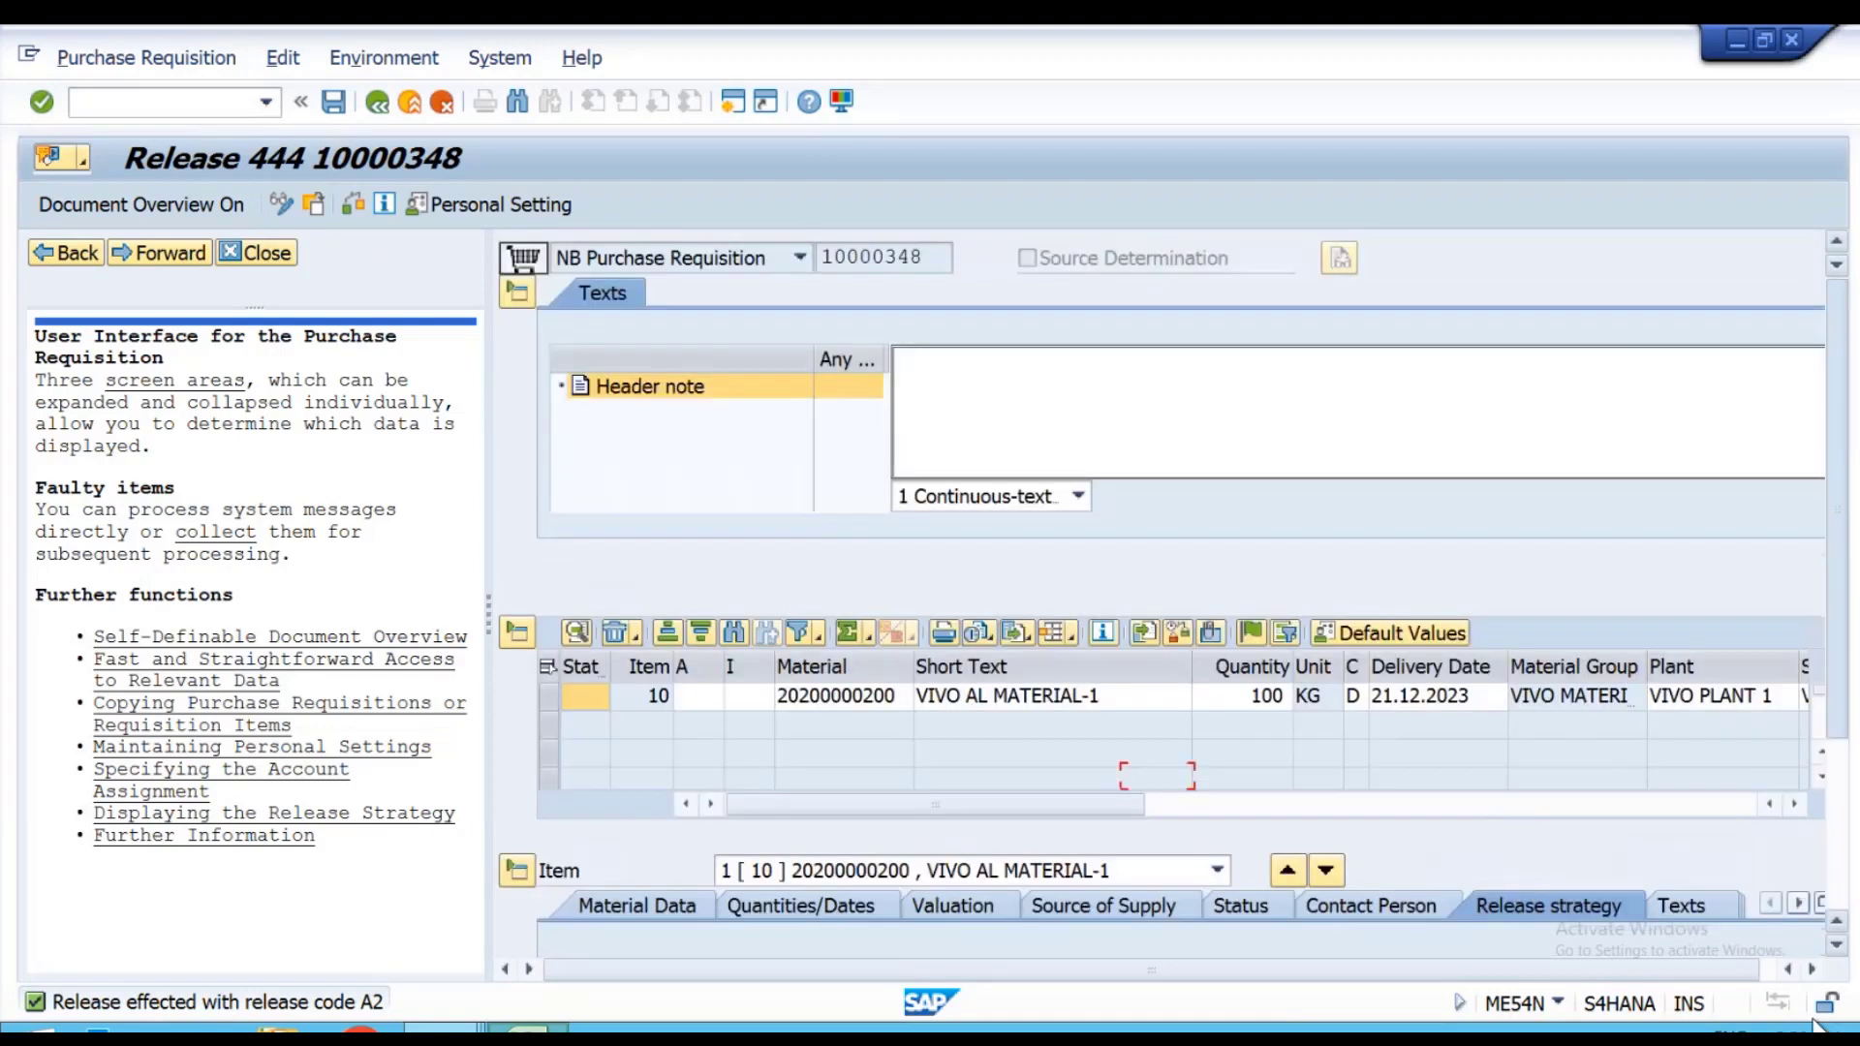
{"action": "left_click_drag", "start_coordinate": [1831, 715], "coordinate": [1821, 922]}
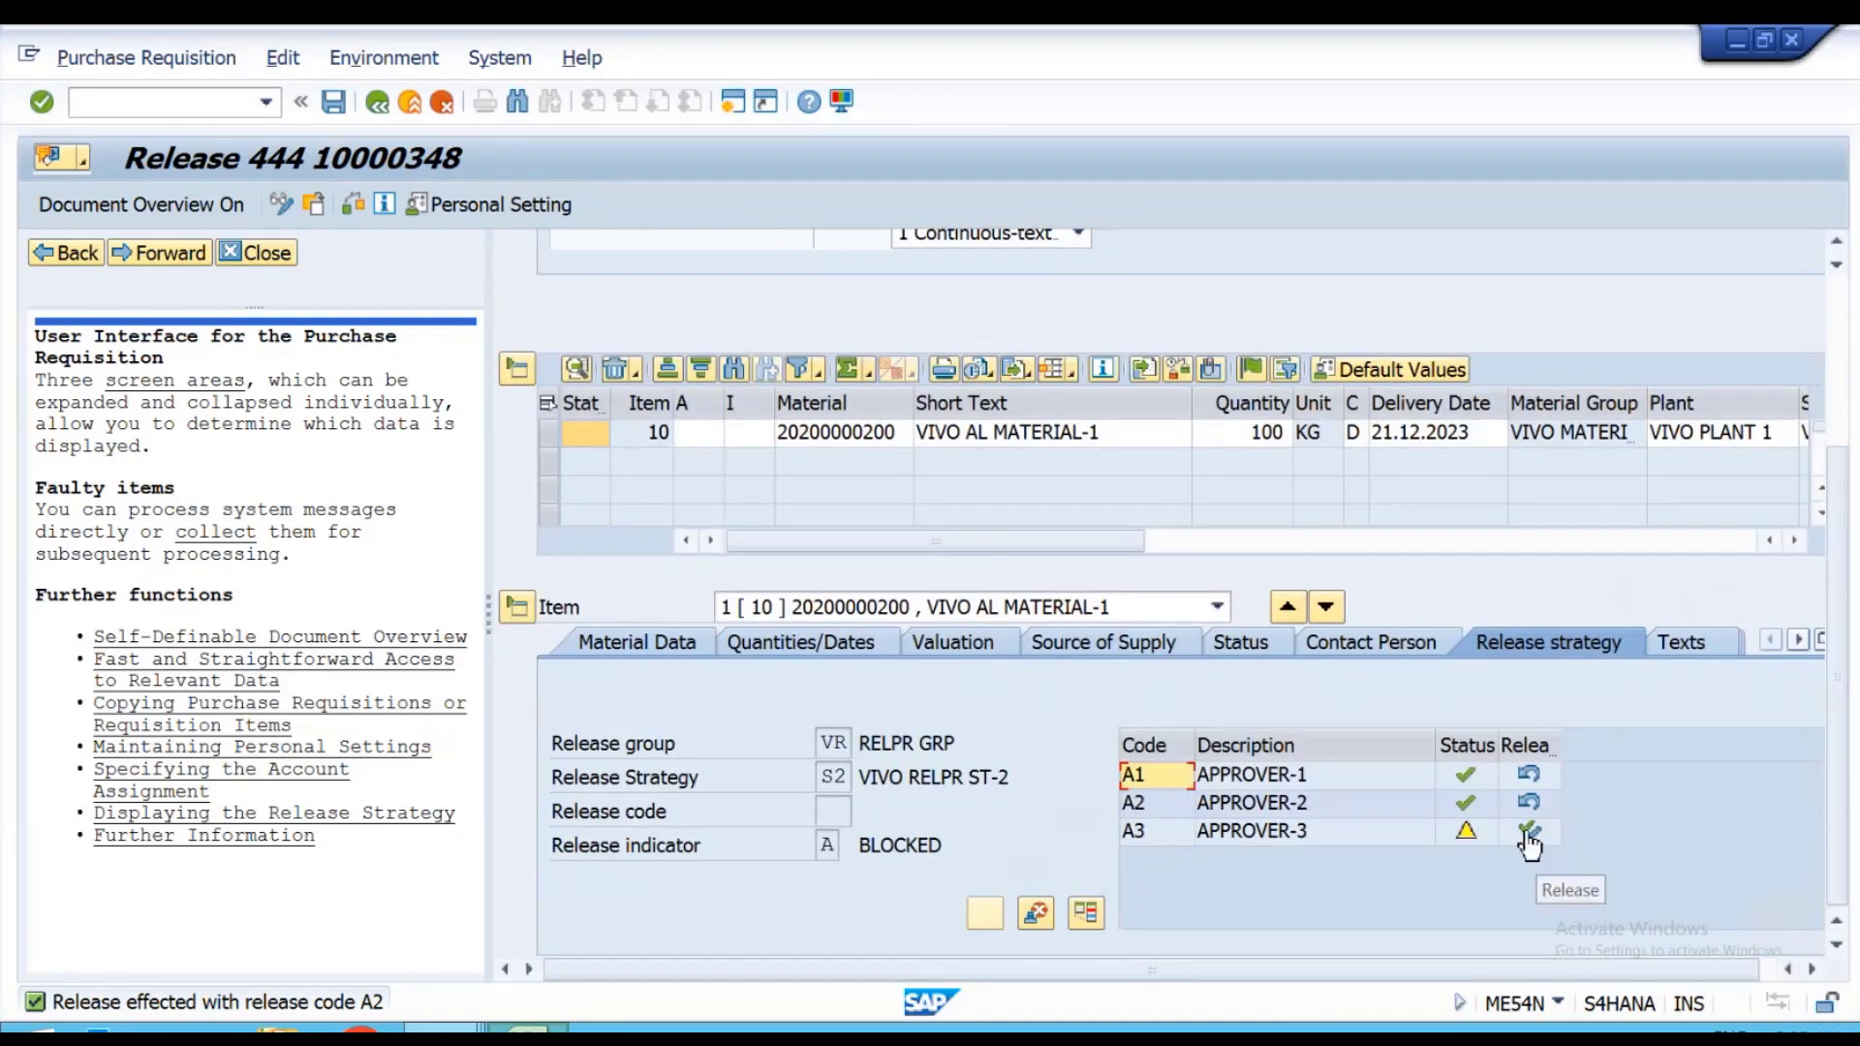
{"action": "left_click", "coordinate": [1530, 830]}
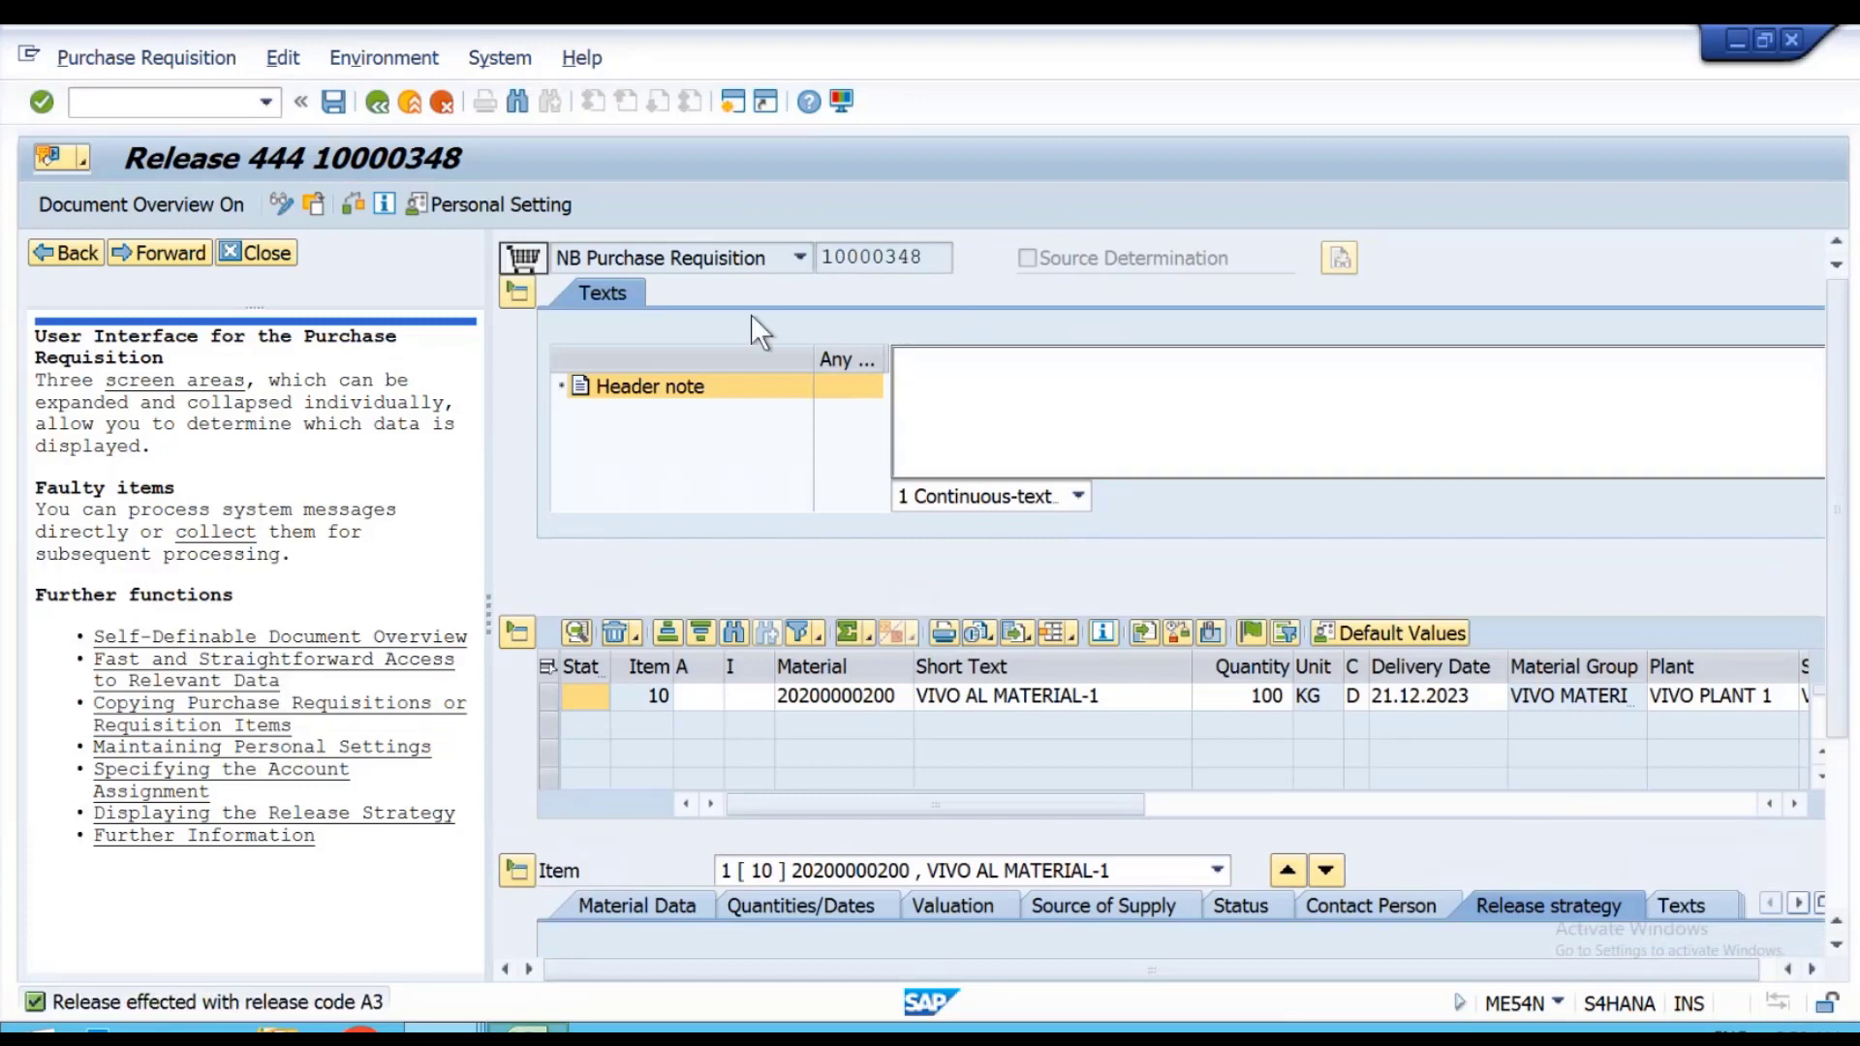
{"action": "left_click", "coordinate": [509, 293]}
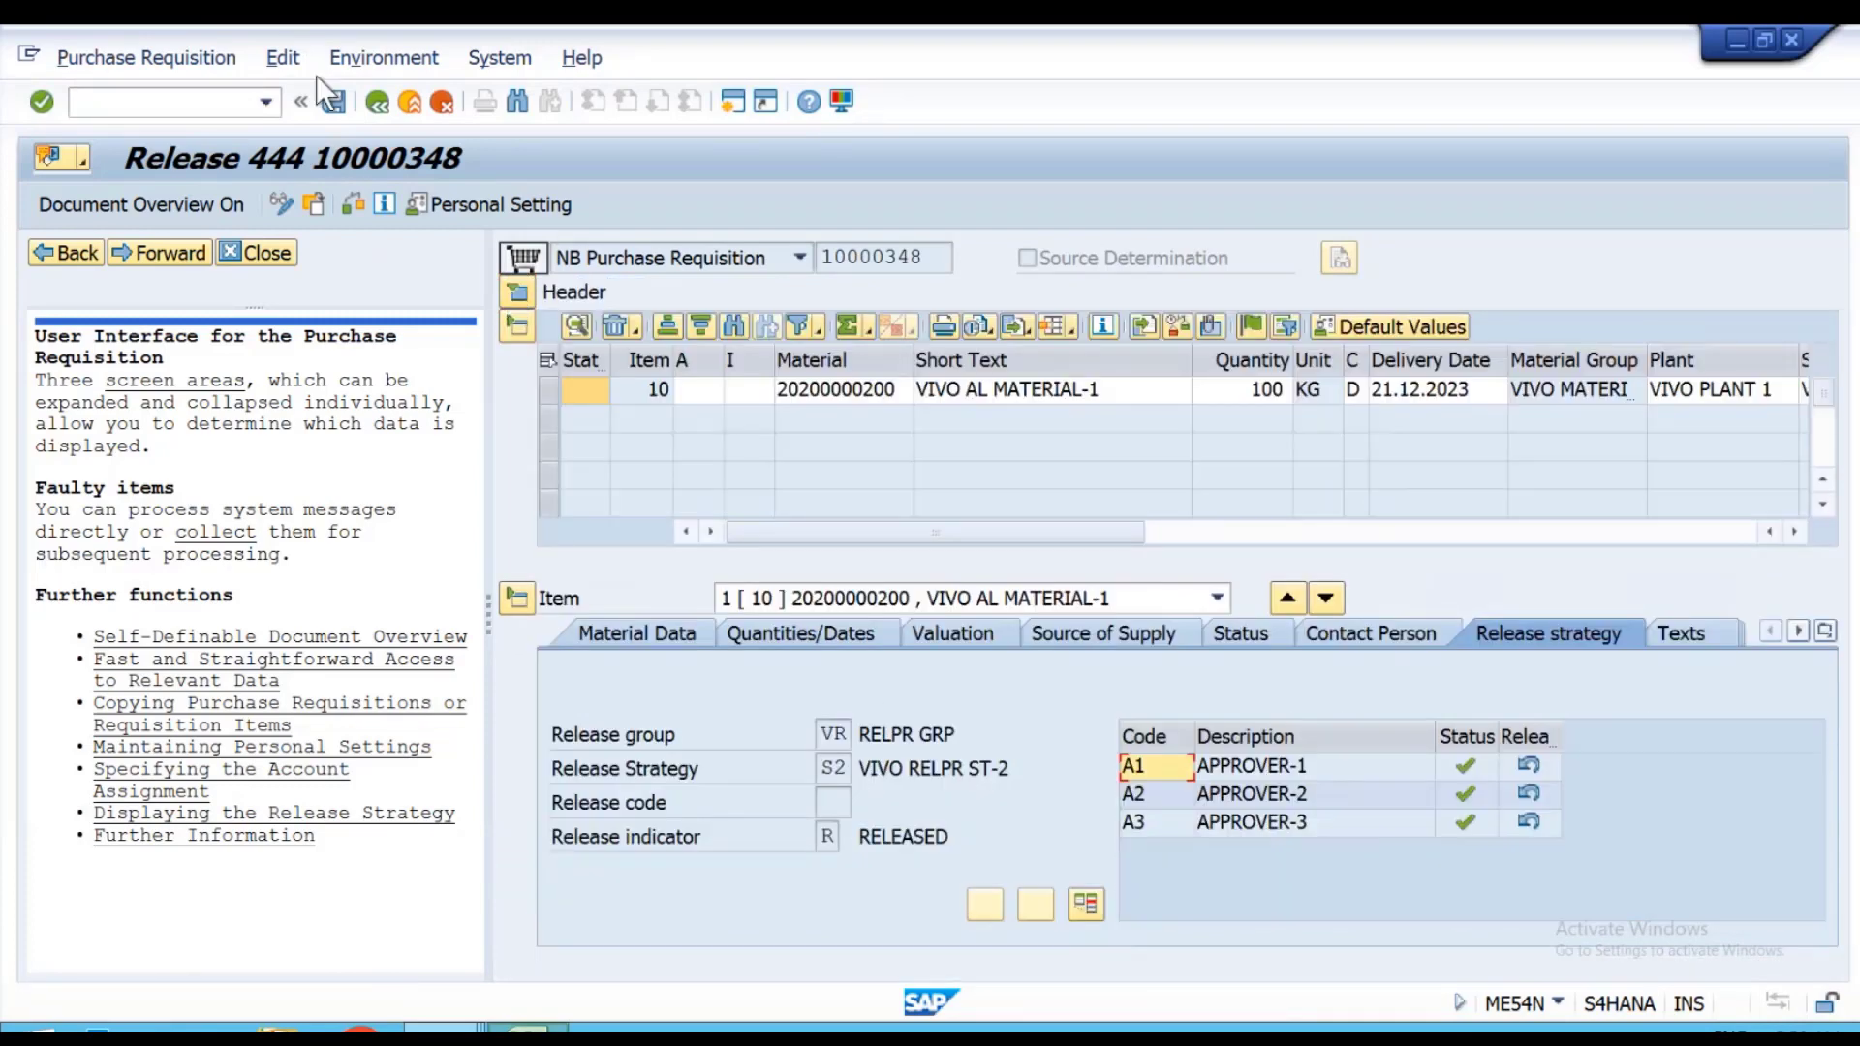
{"action": "left_click", "coordinate": [333, 100]}
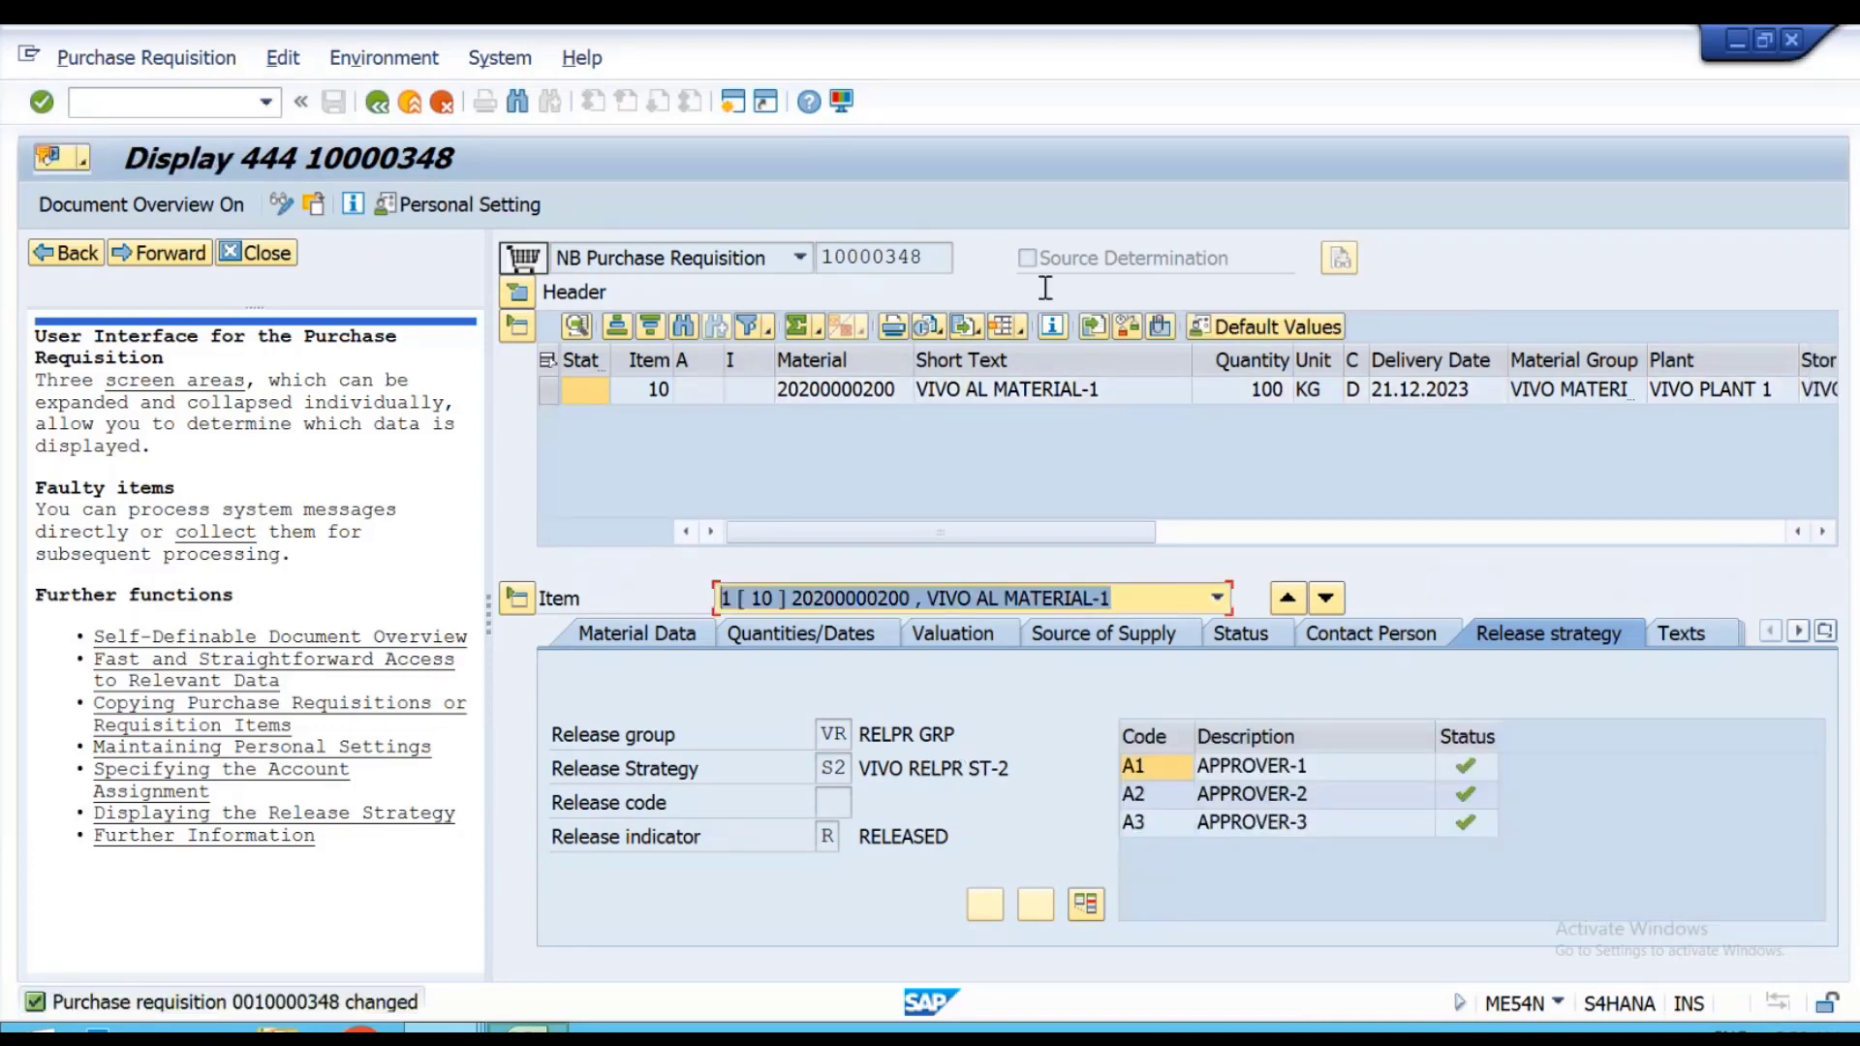
Switch to the SPRO session, enable overall release (OvRelPReq) for release group VR, and save it to the VIVO customizing request.
{"action": "key", "text": "alt+Tab"}
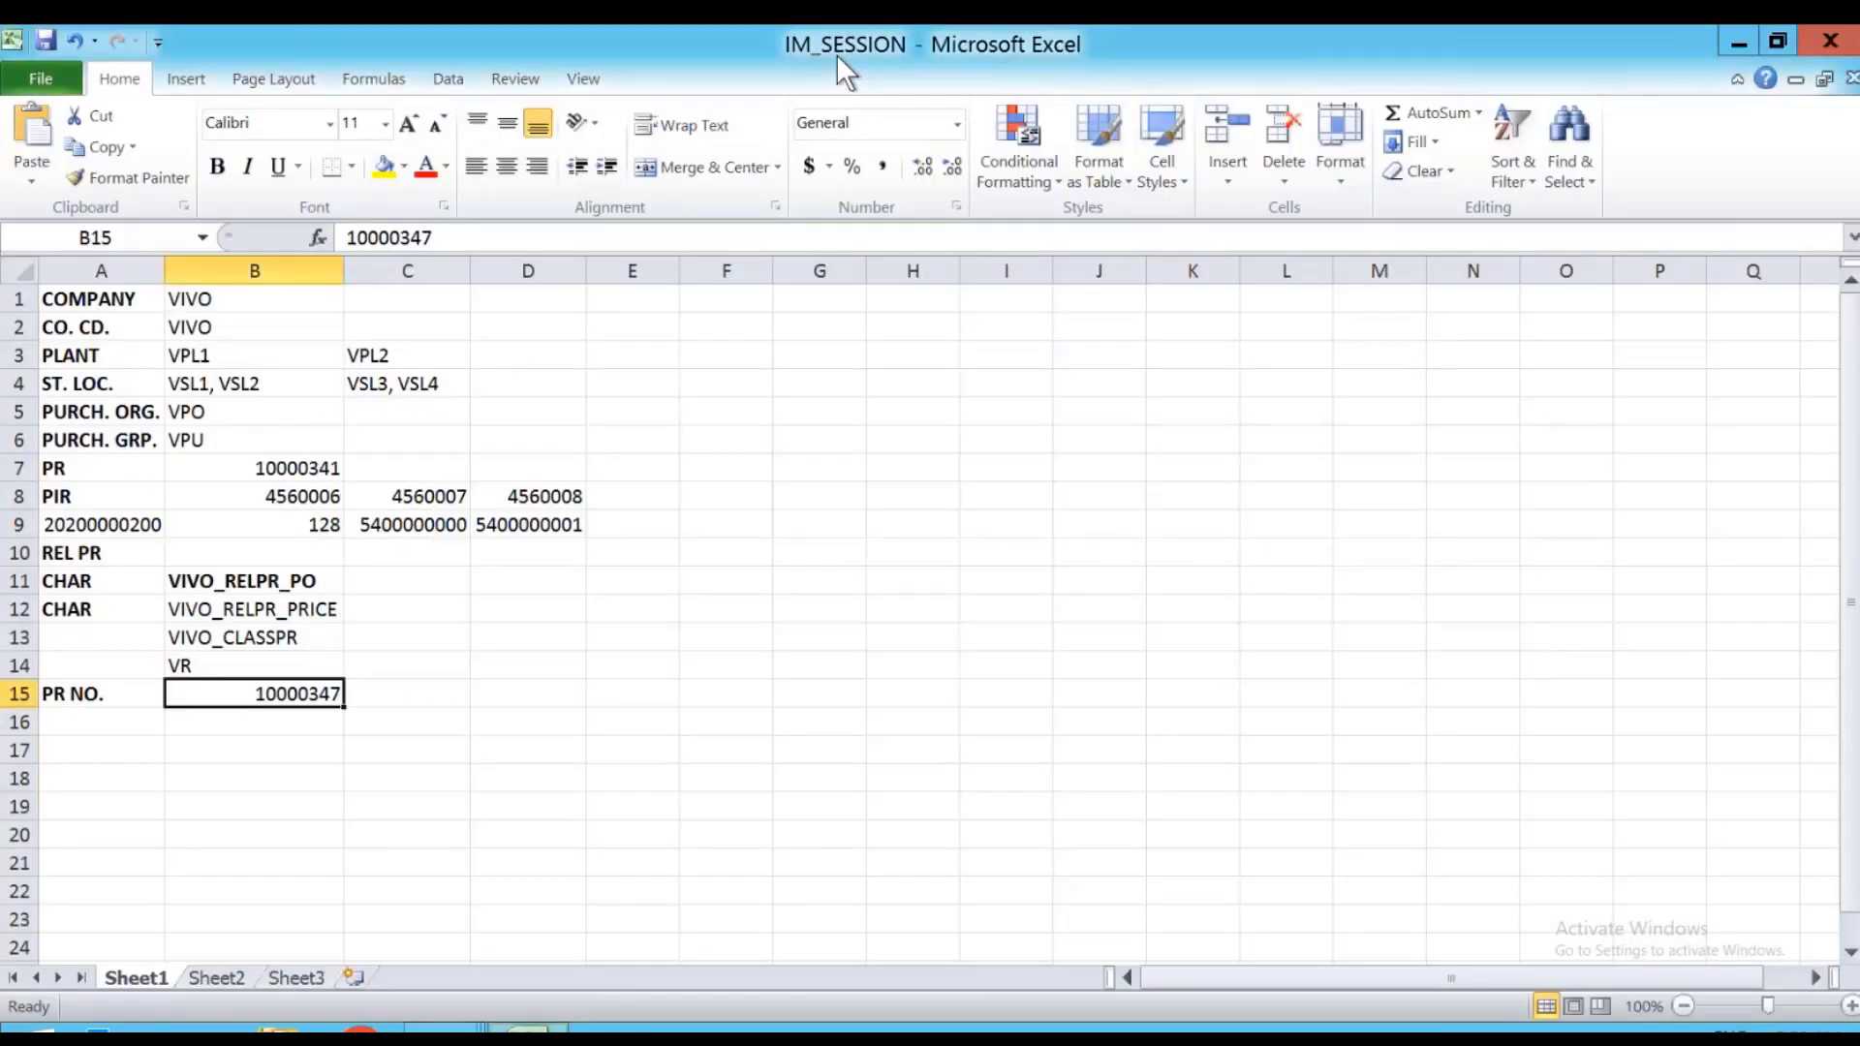
{"action": "key", "text": "alt+Tab"}
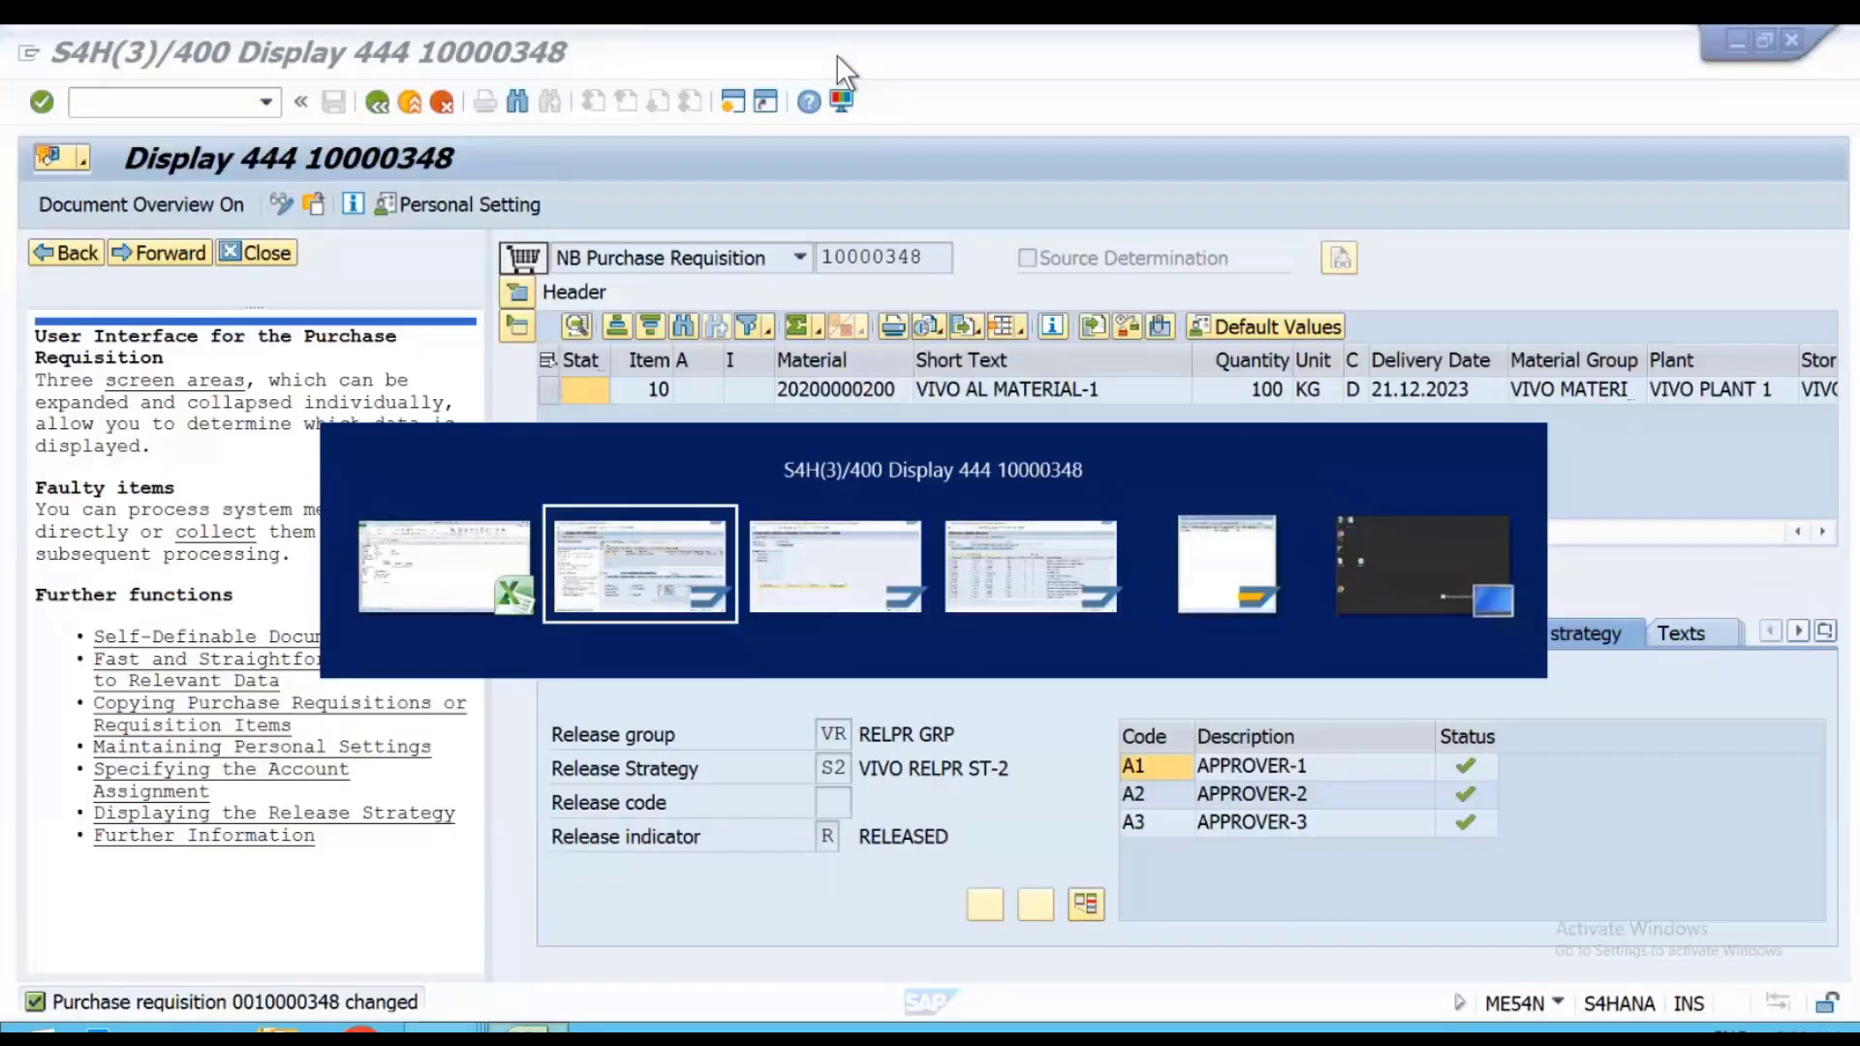
{"action": "key", "text": "alt+Tab"}
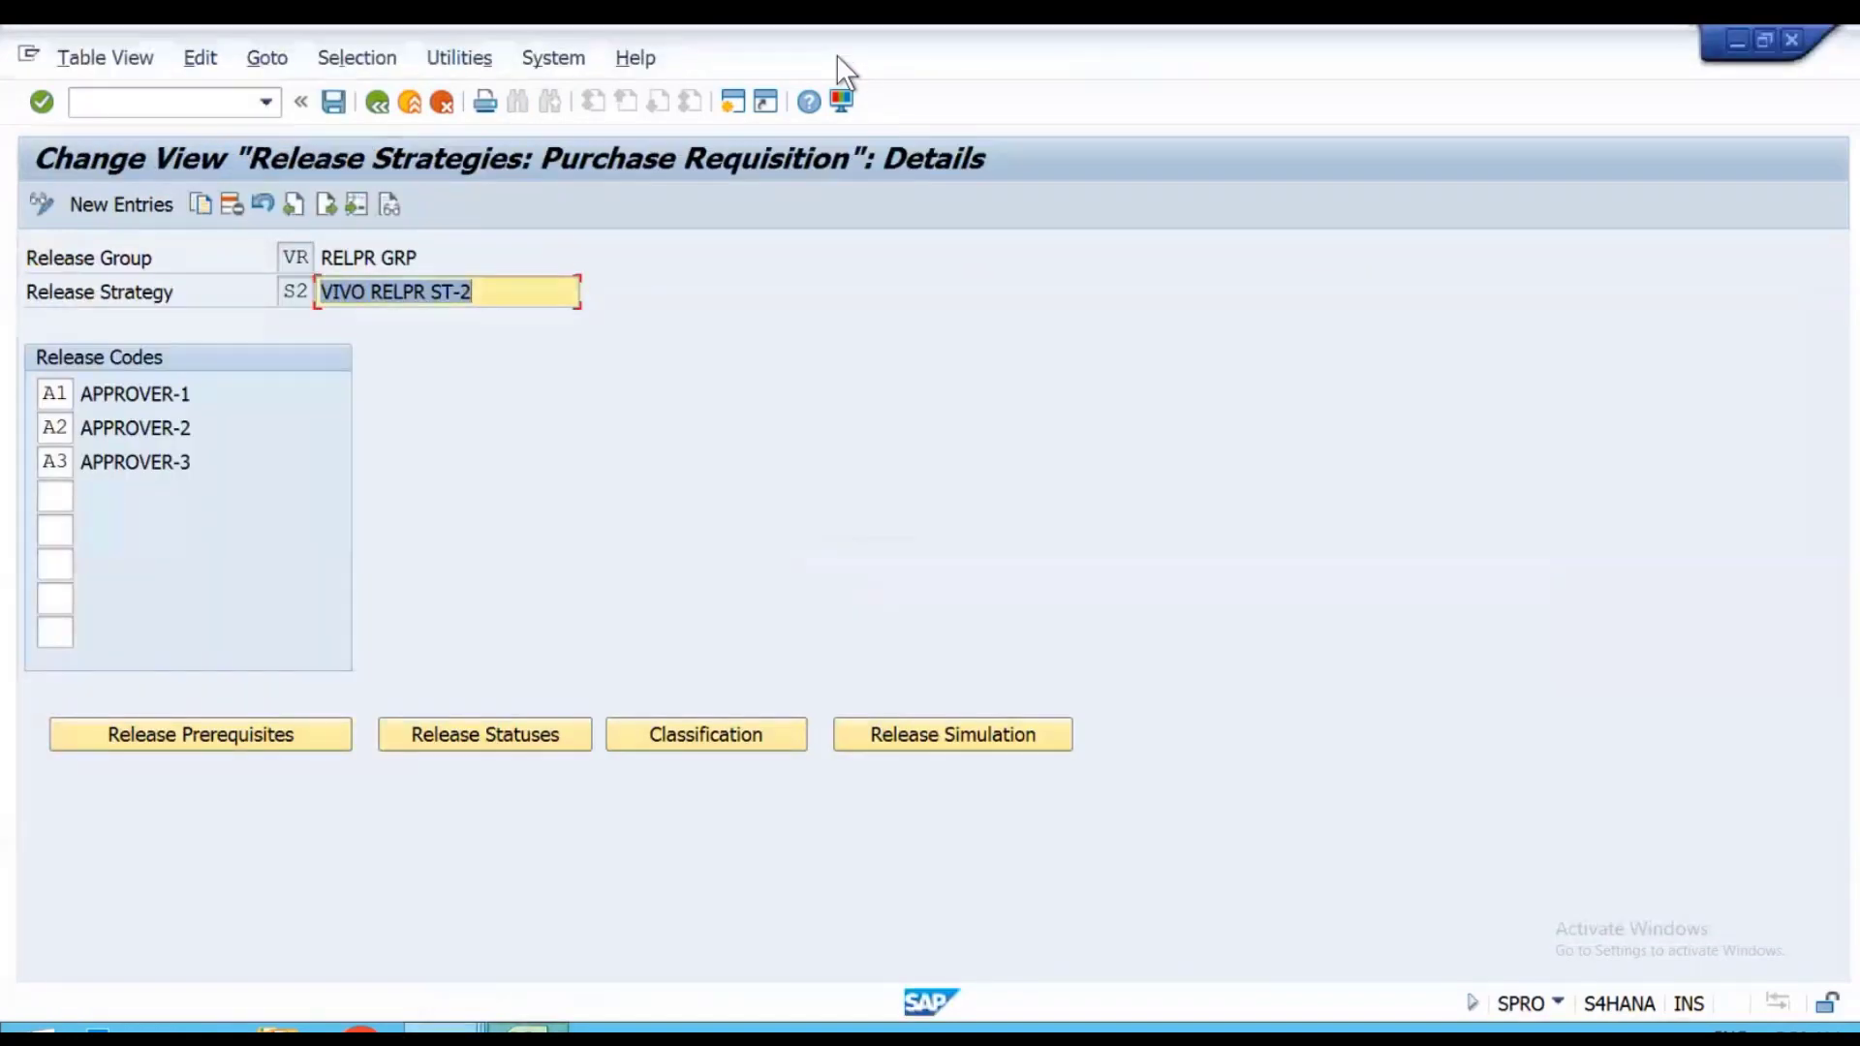
{"action": "left_click", "coordinate": [411, 103]}
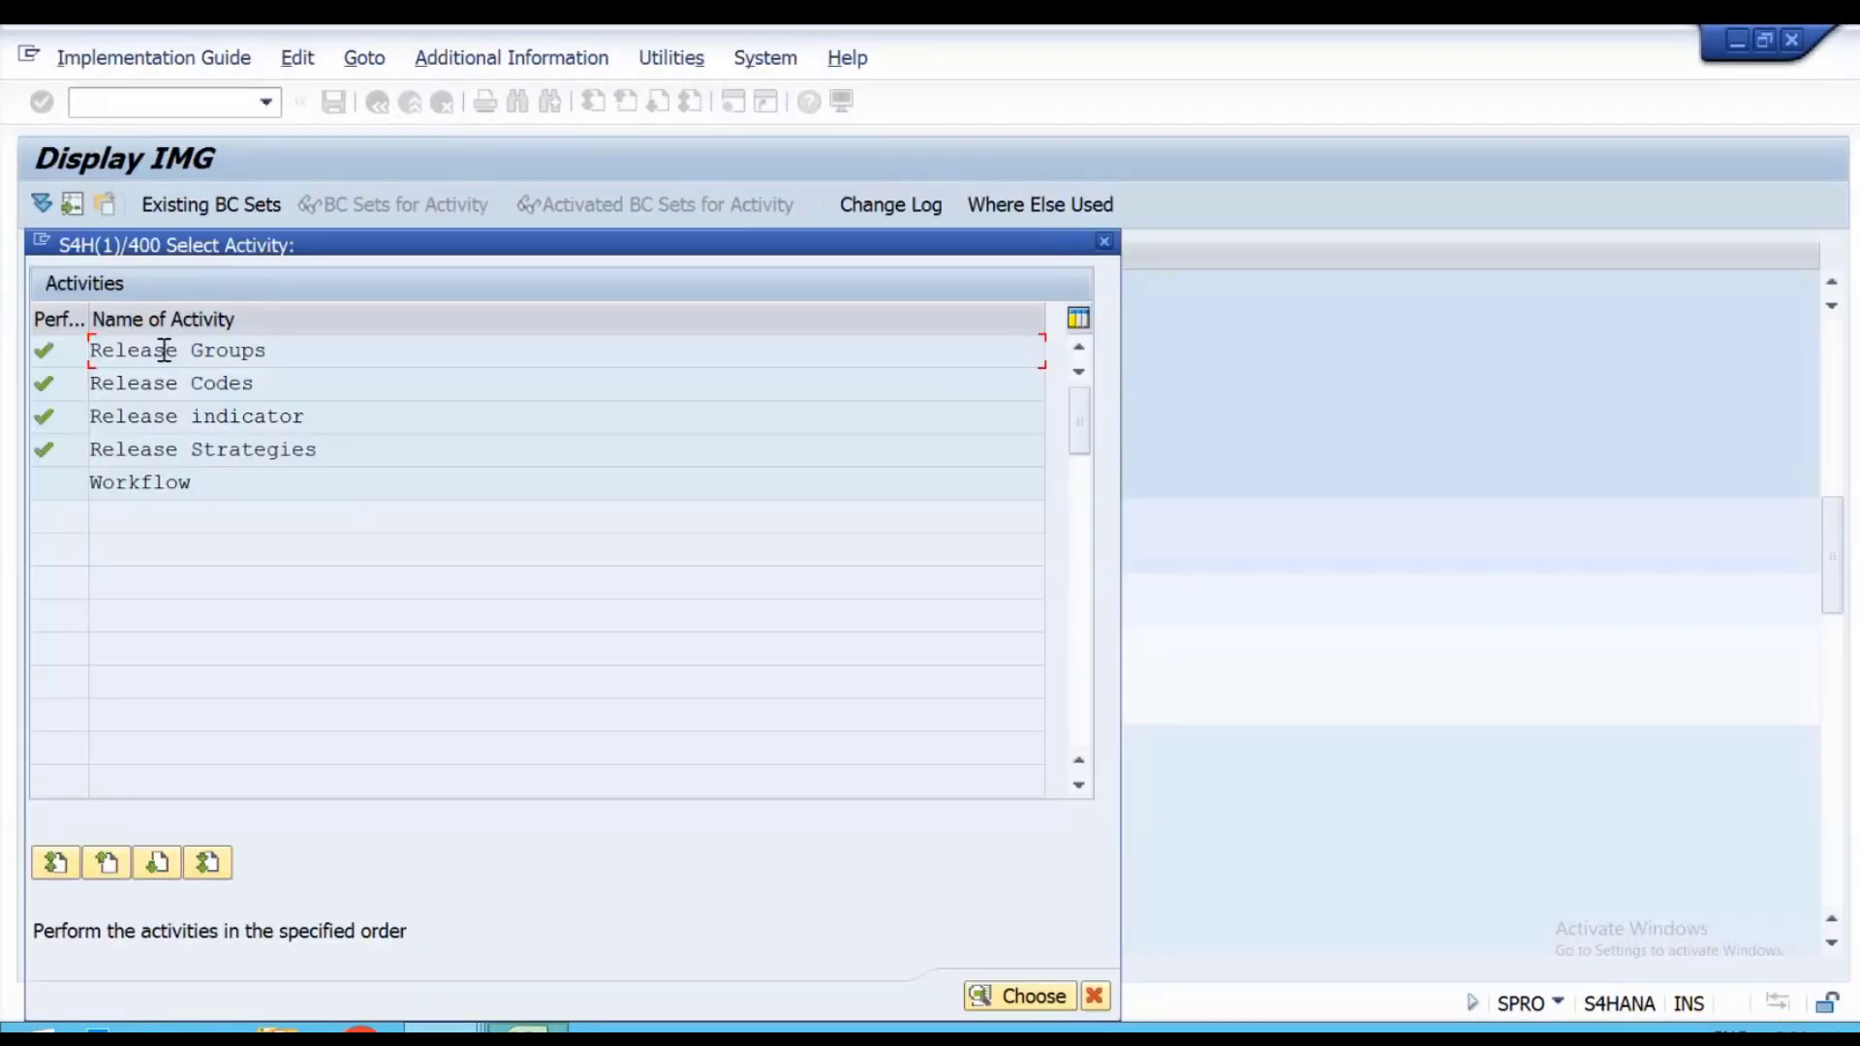
{"action": "double_click", "coordinate": [161, 348]}
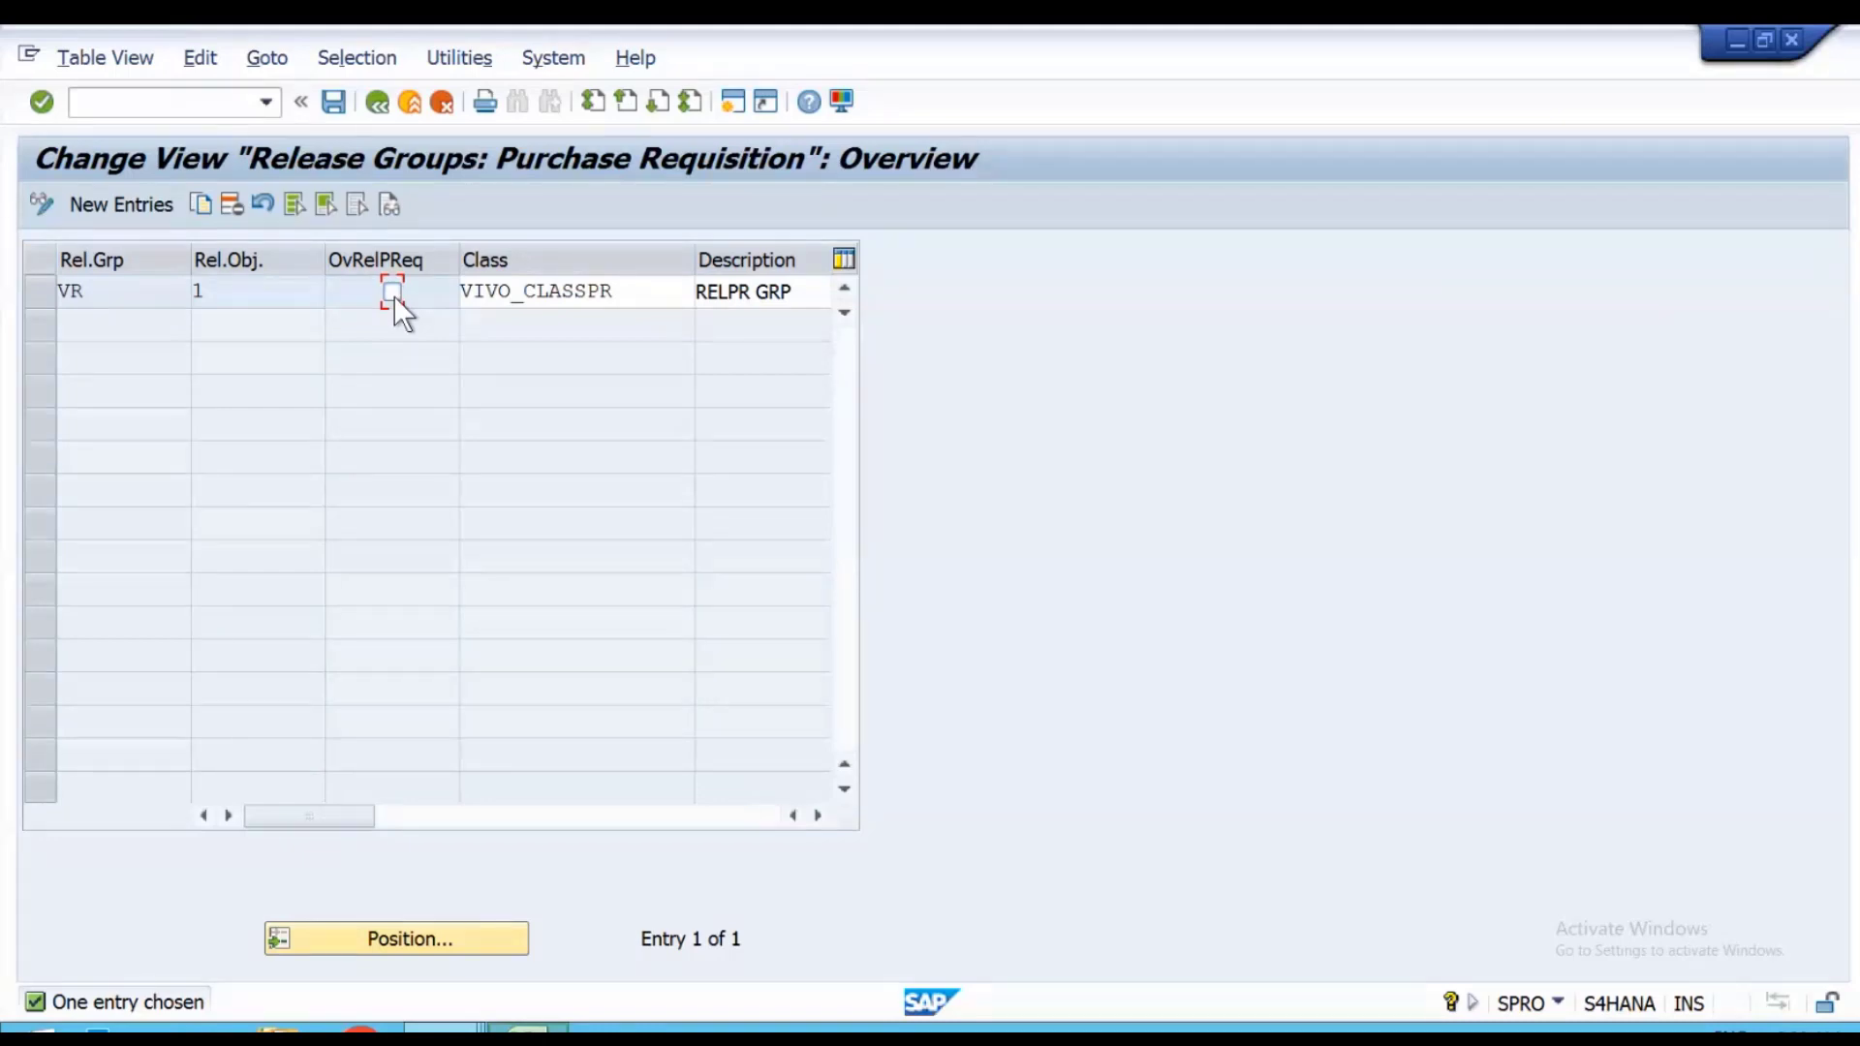
{"action": "key", "text": "ctrl+s"}
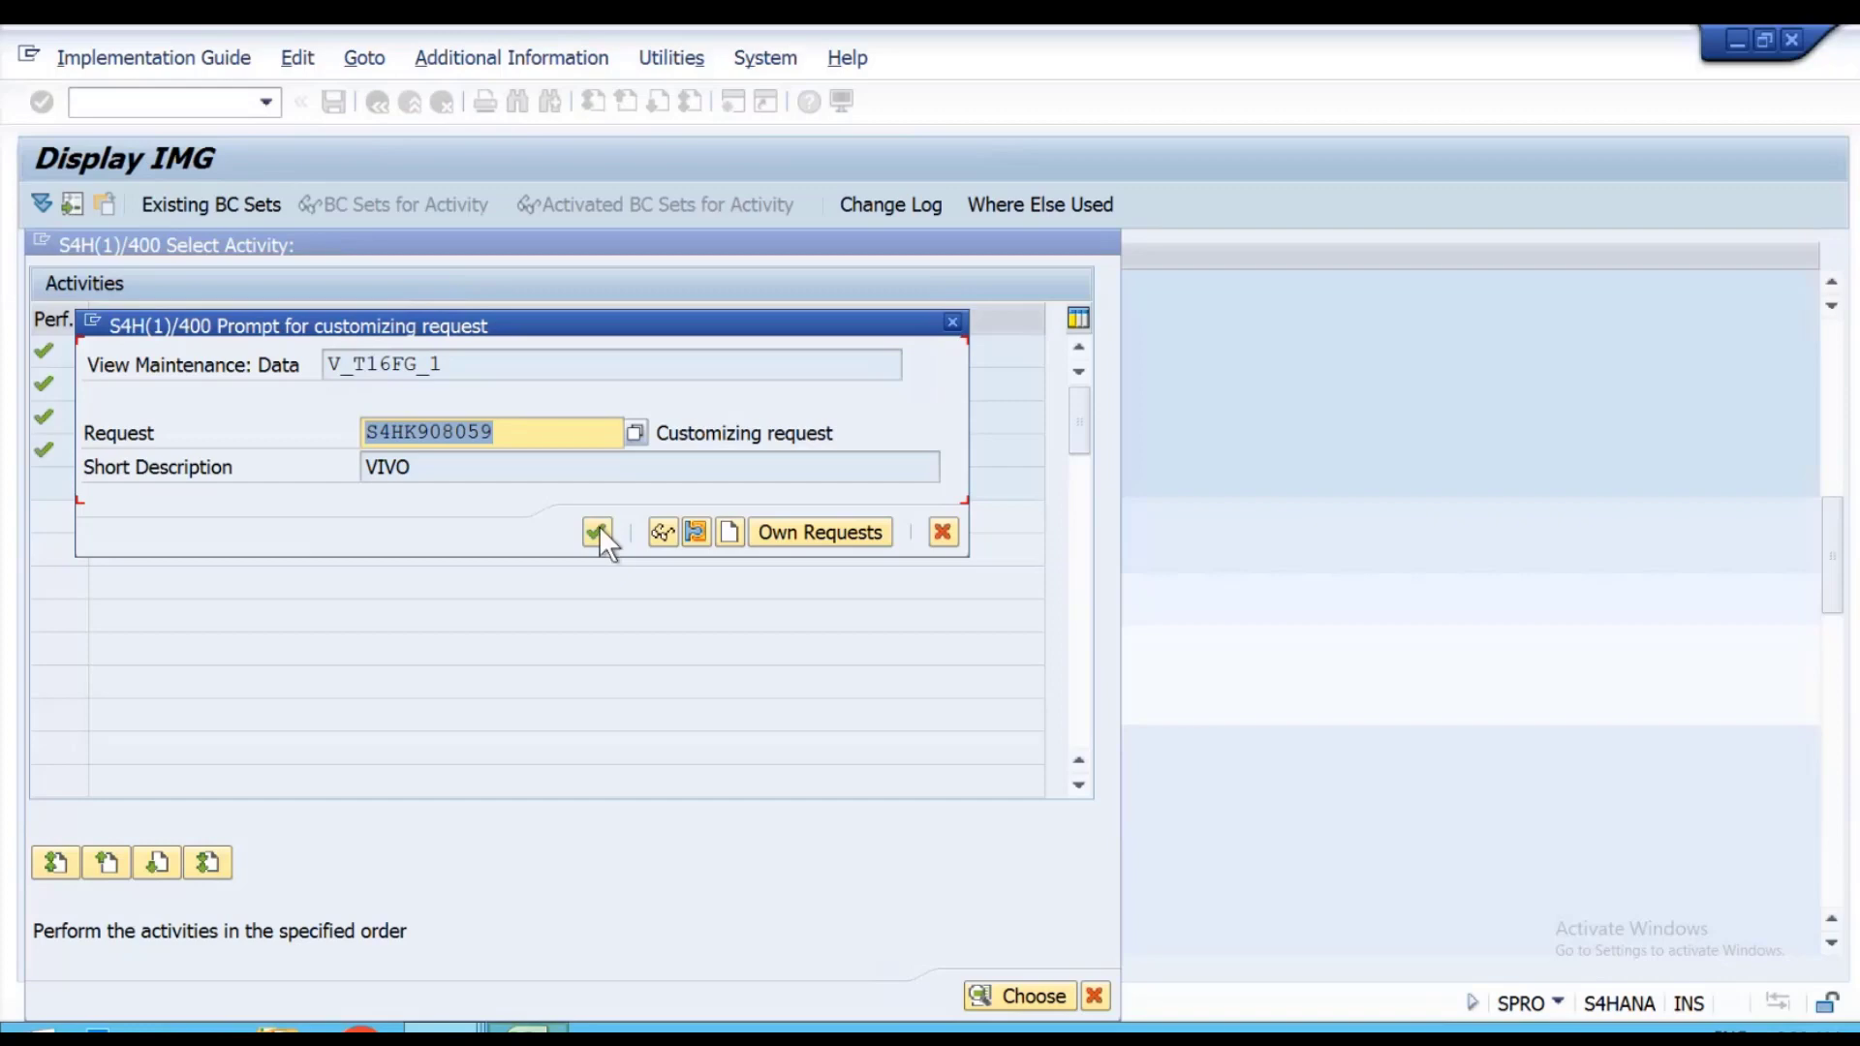
{"action": "left_click", "coordinate": [598, 528]}
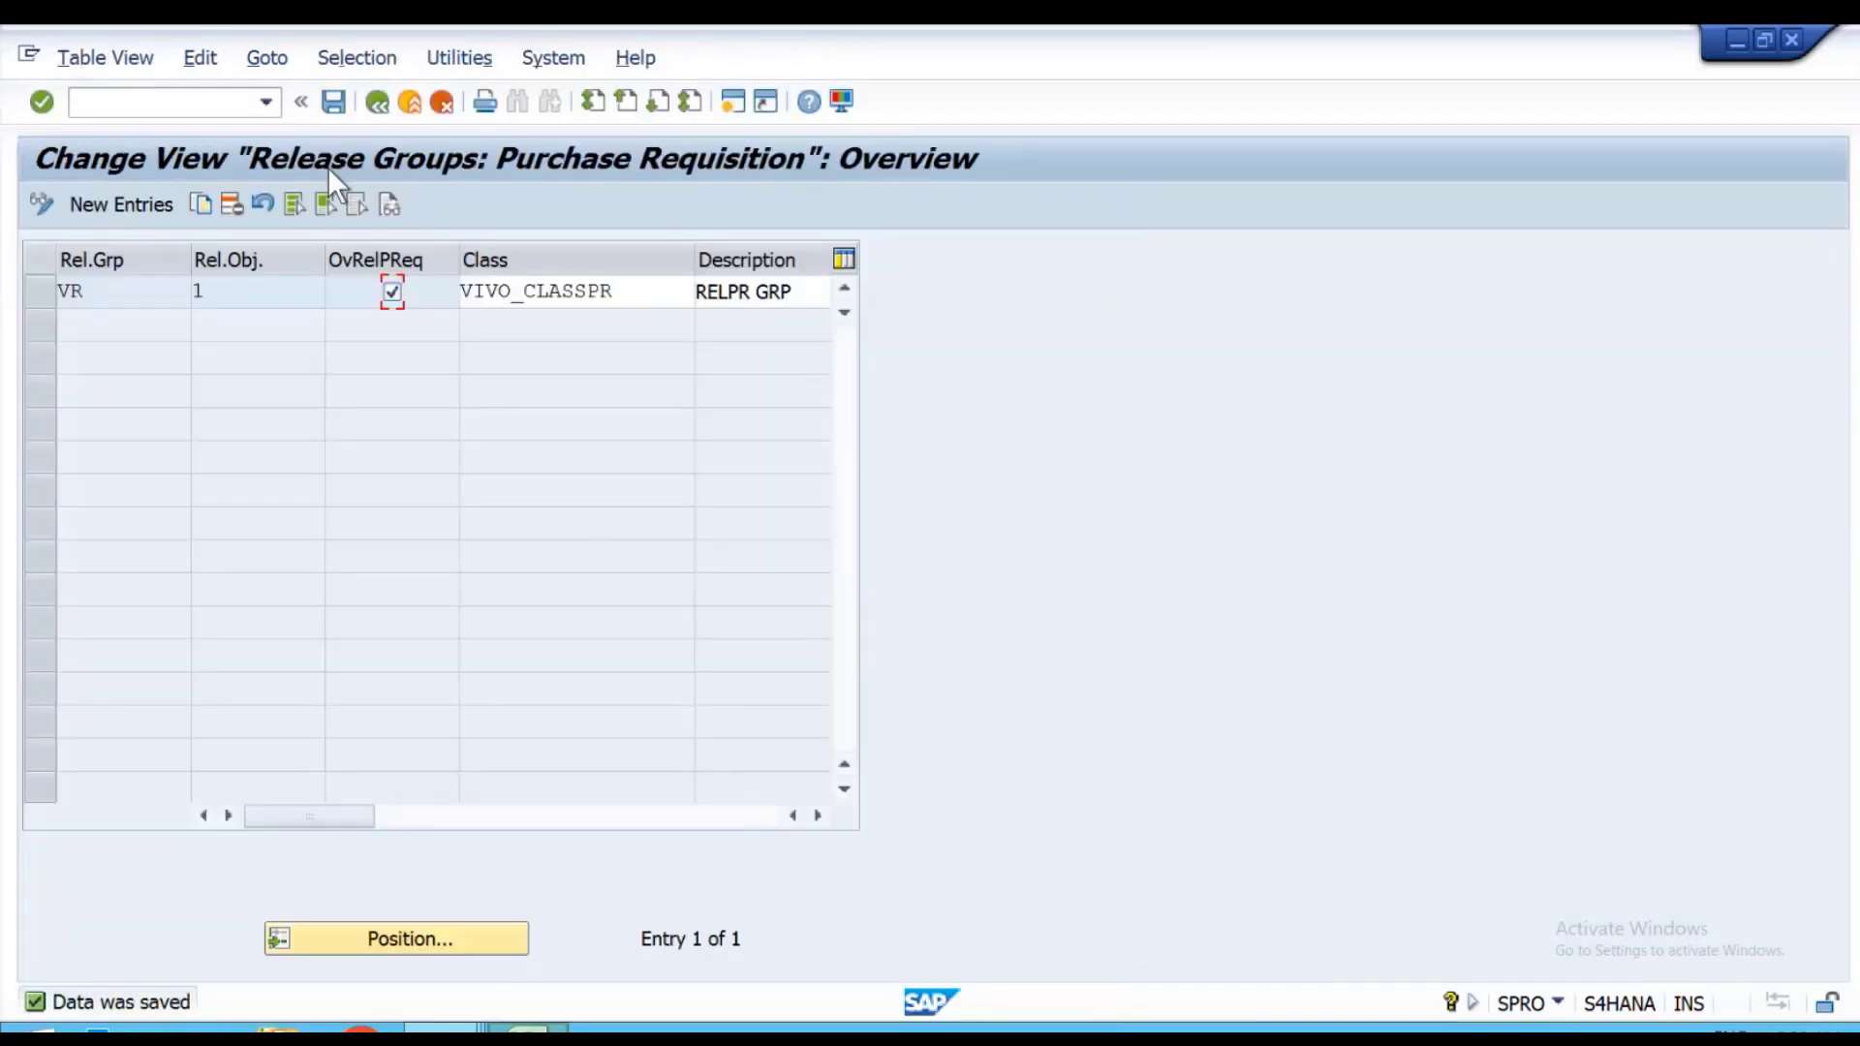
Leave the release procedure setup, open Define Document Types for purchase requisitions, and position the list at document type VR.
{"action": "left_click", "coordinate": [408, 102]}
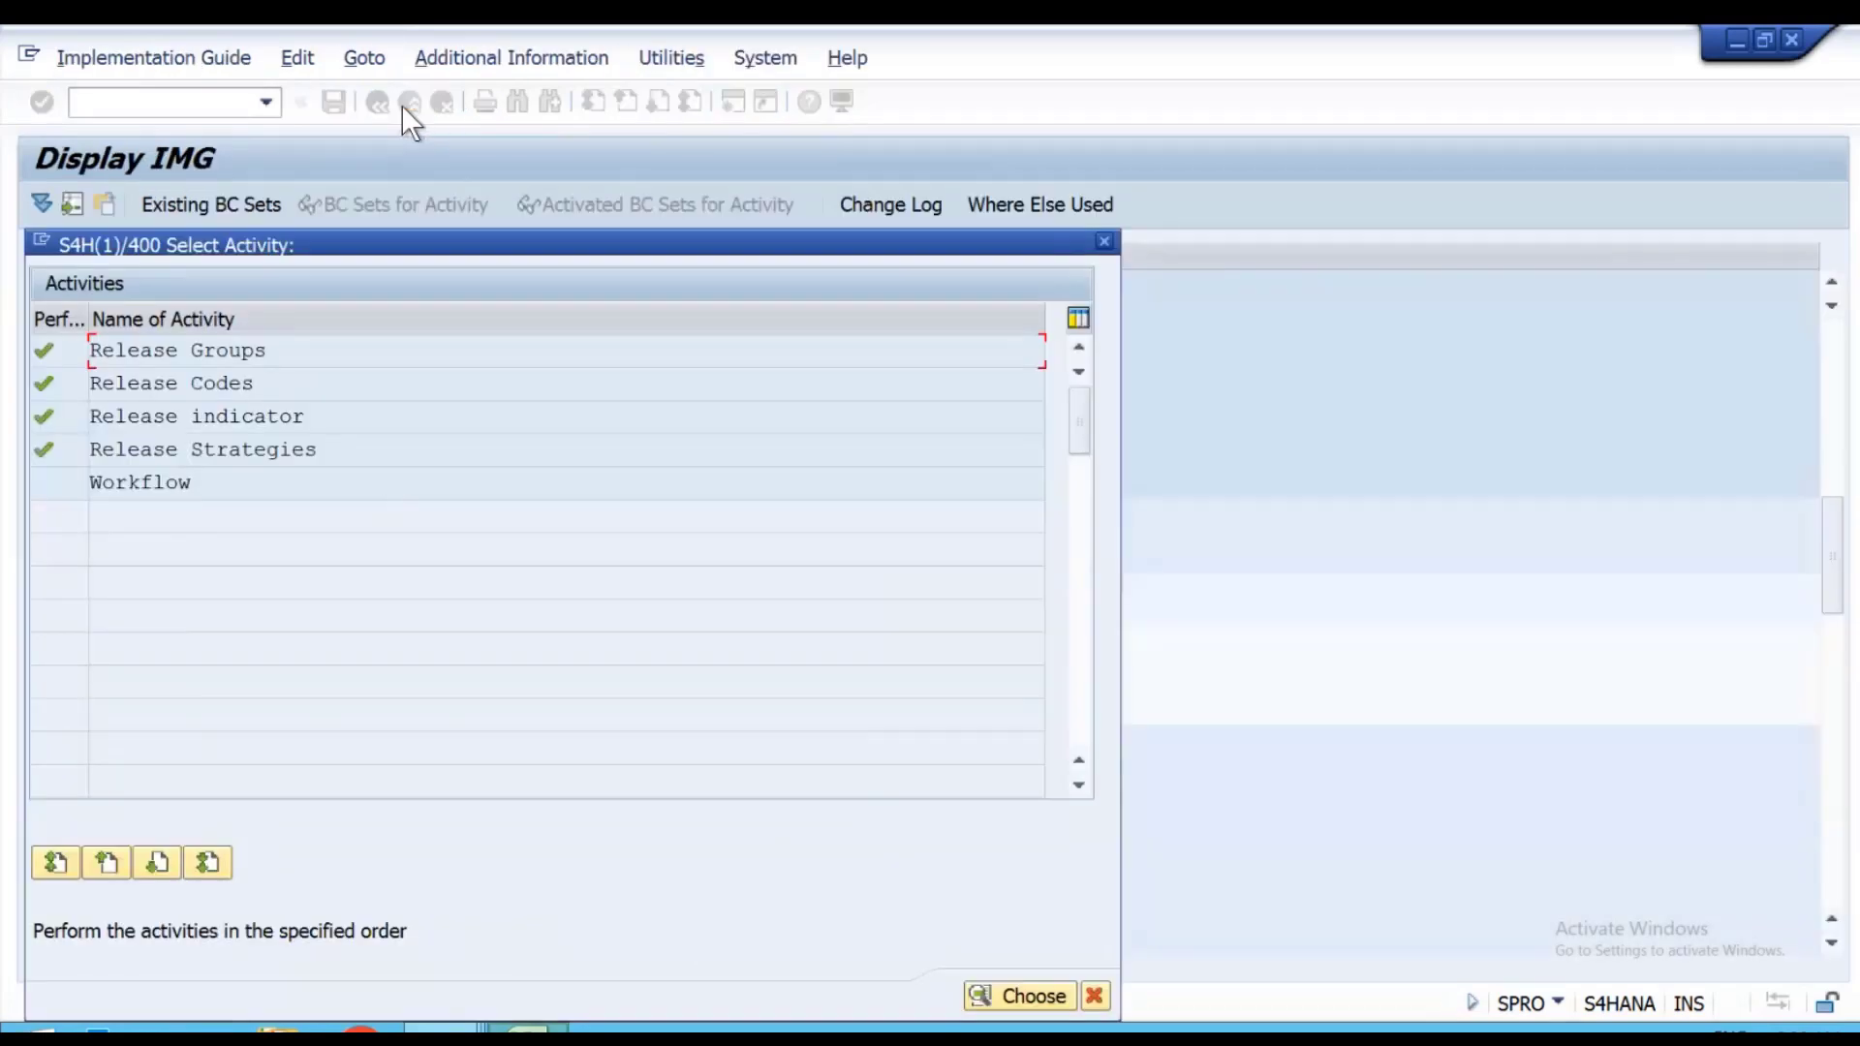
{"action": "key", "text": "Escape"}
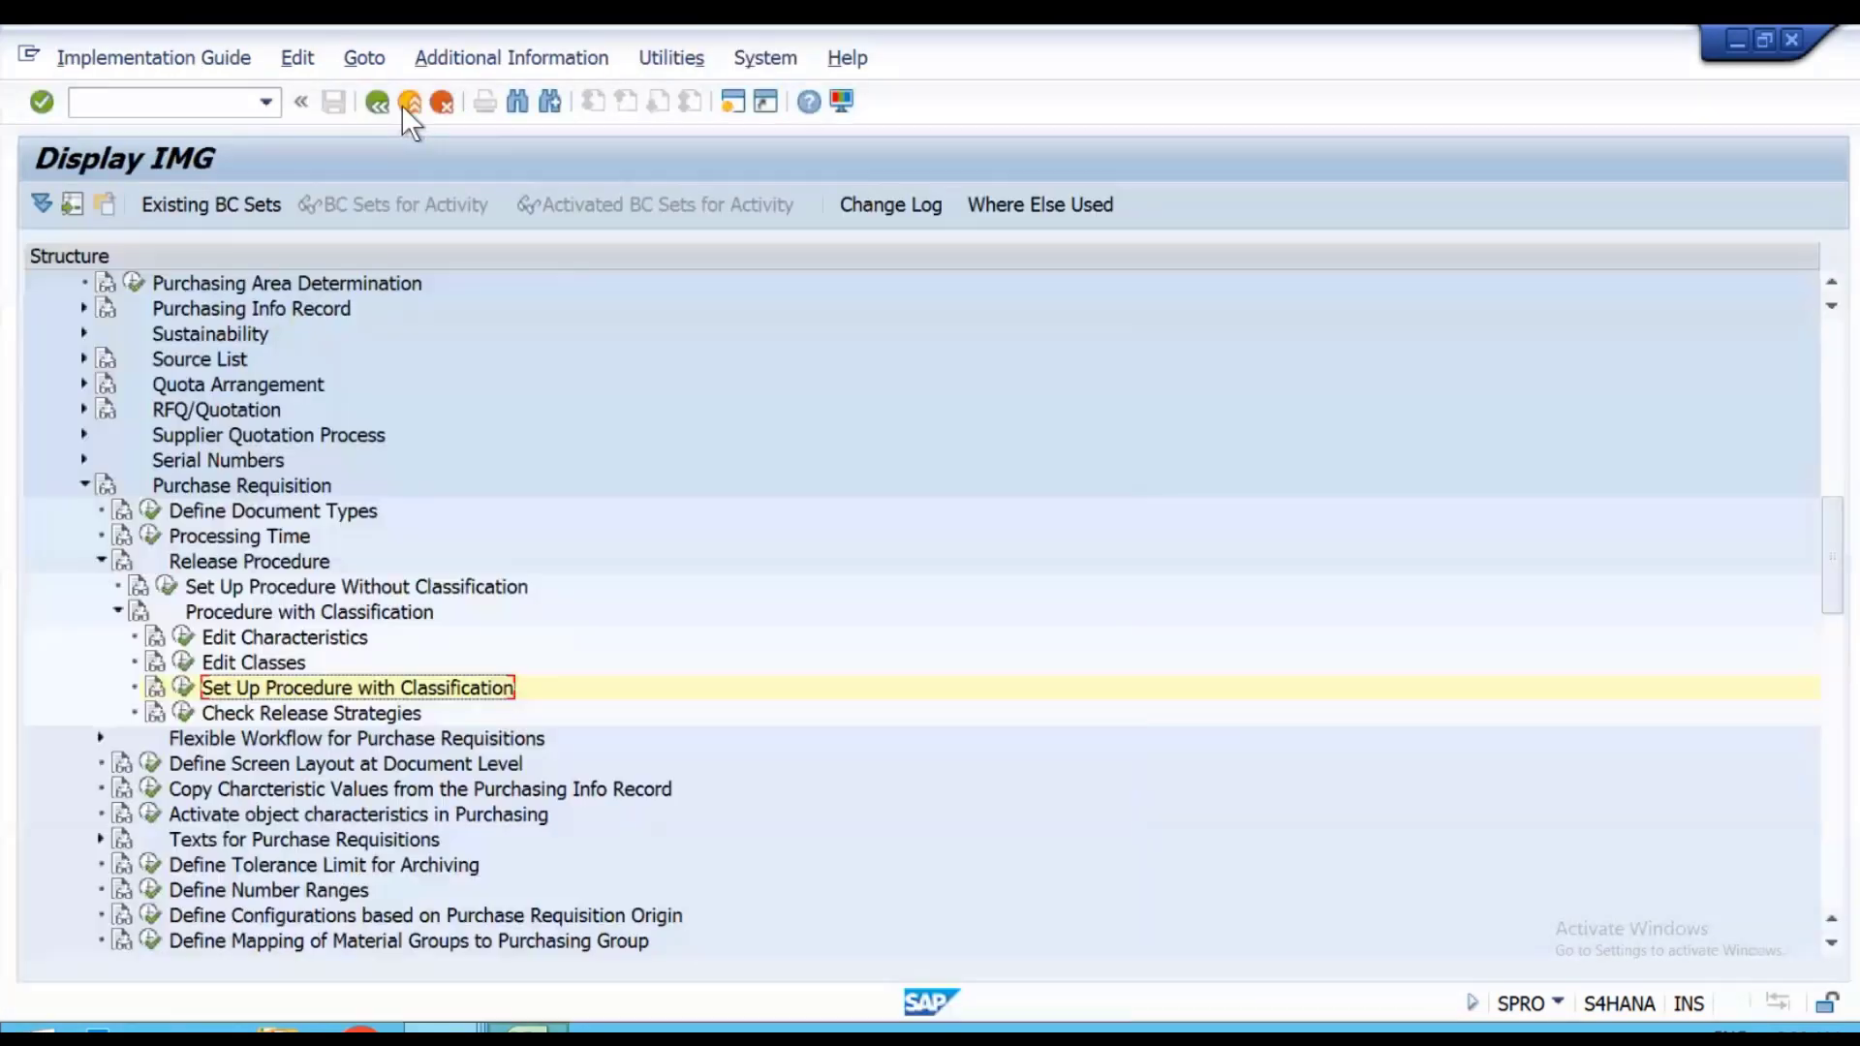
{"action": "left_click", "coordinate": [151, 528]}
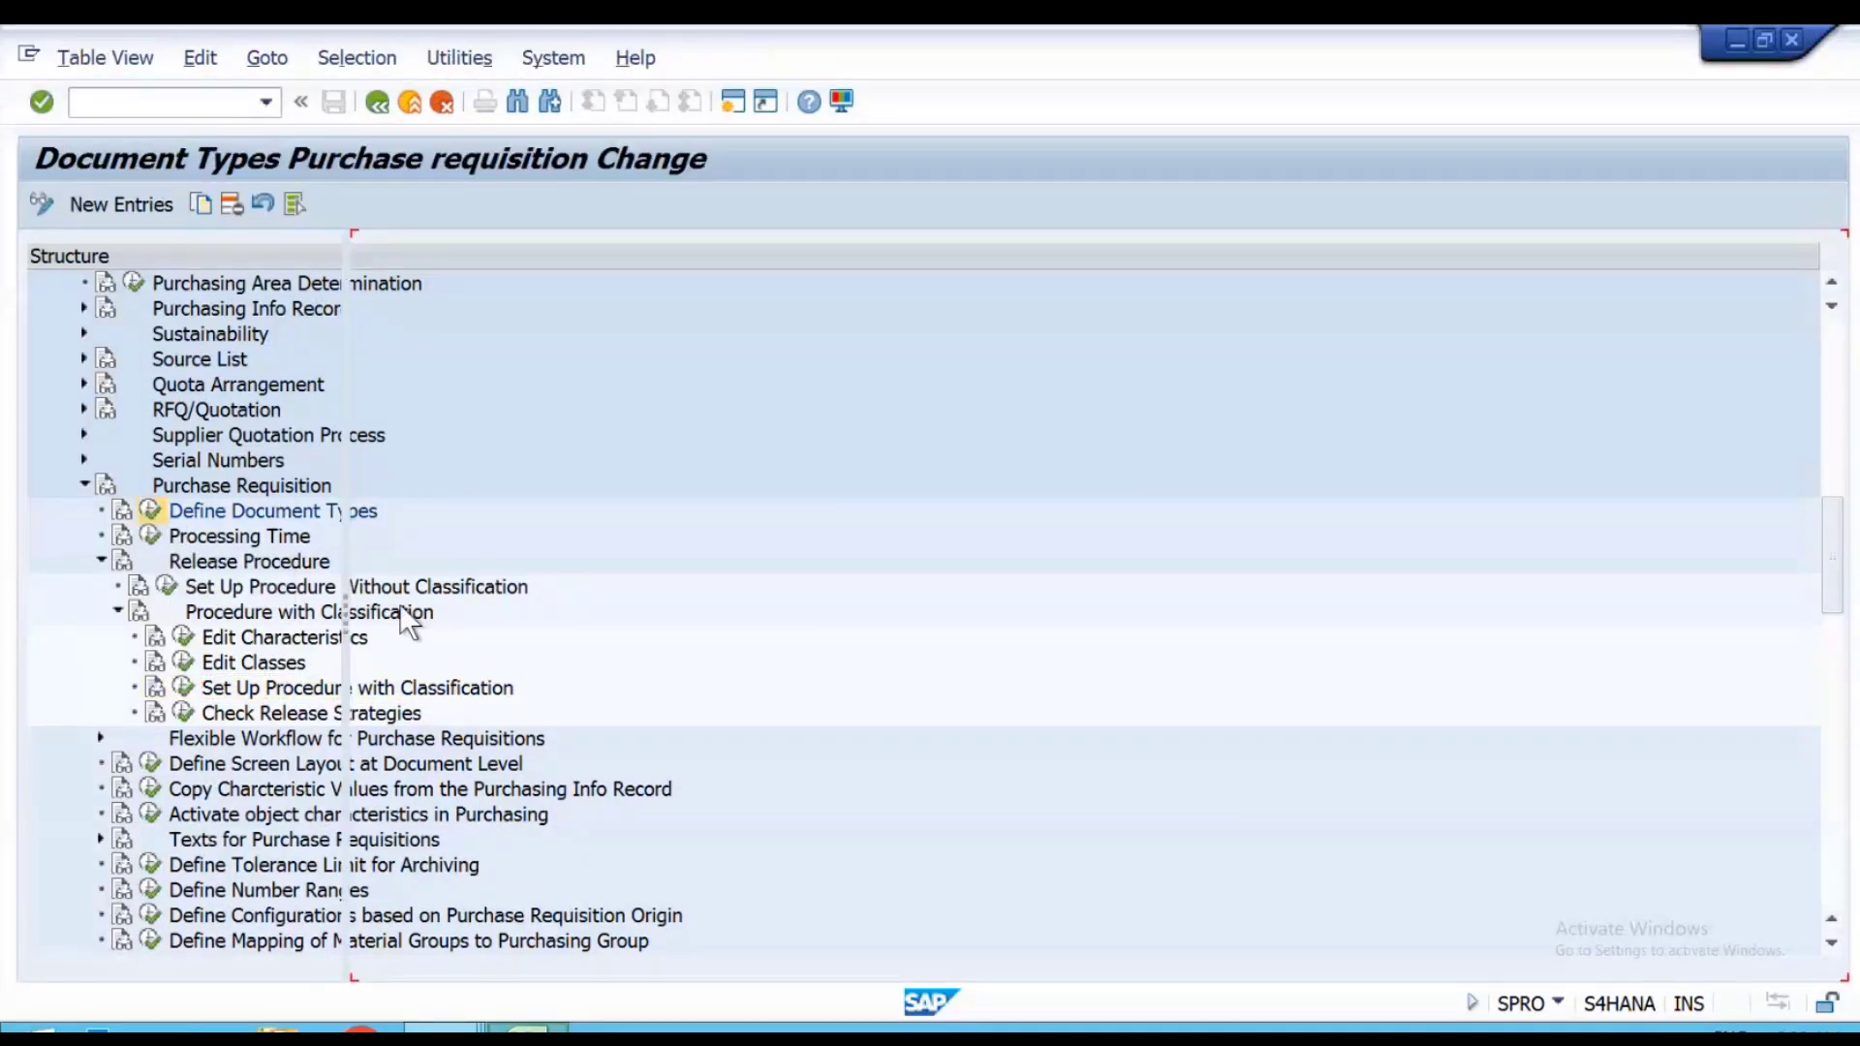
{"action": "left_click", "coordinate": [442, 699]}
{"action": "type", "text": "V"}
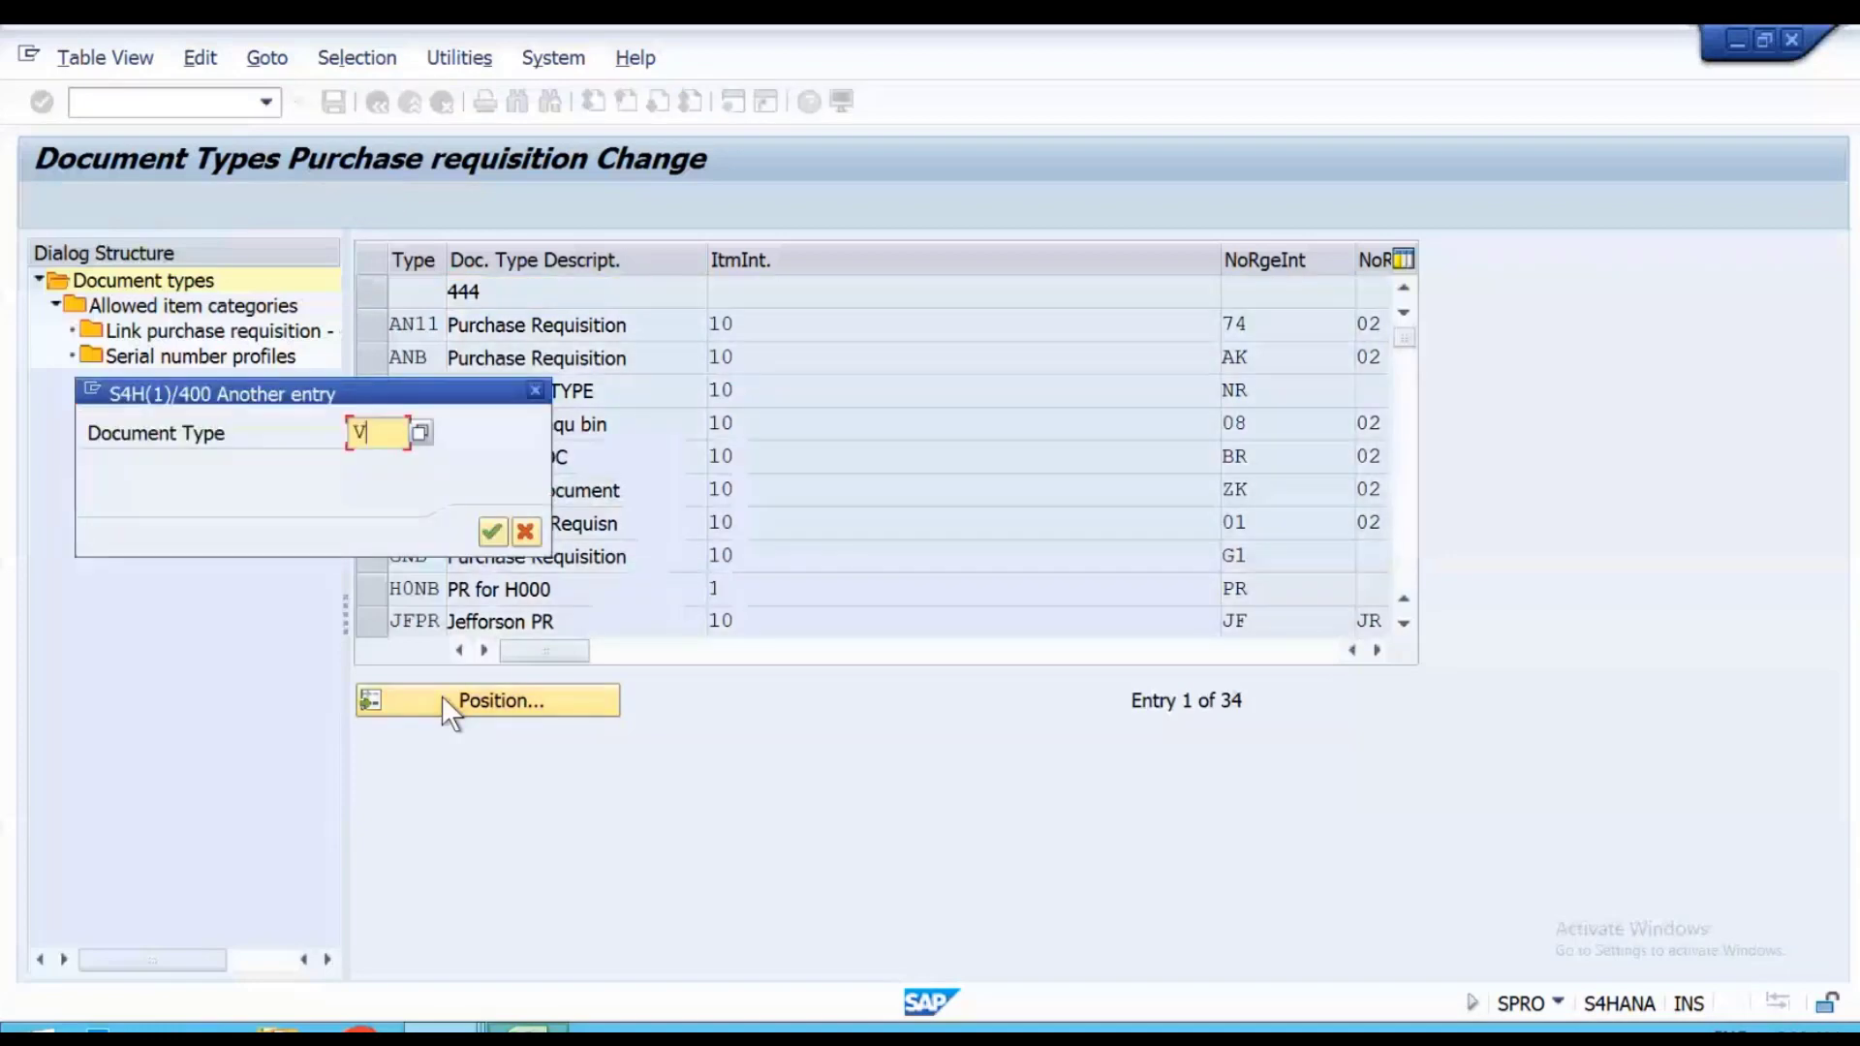
{"action": "type", "text": "R"}
{"action": "key", "text": "Return"}
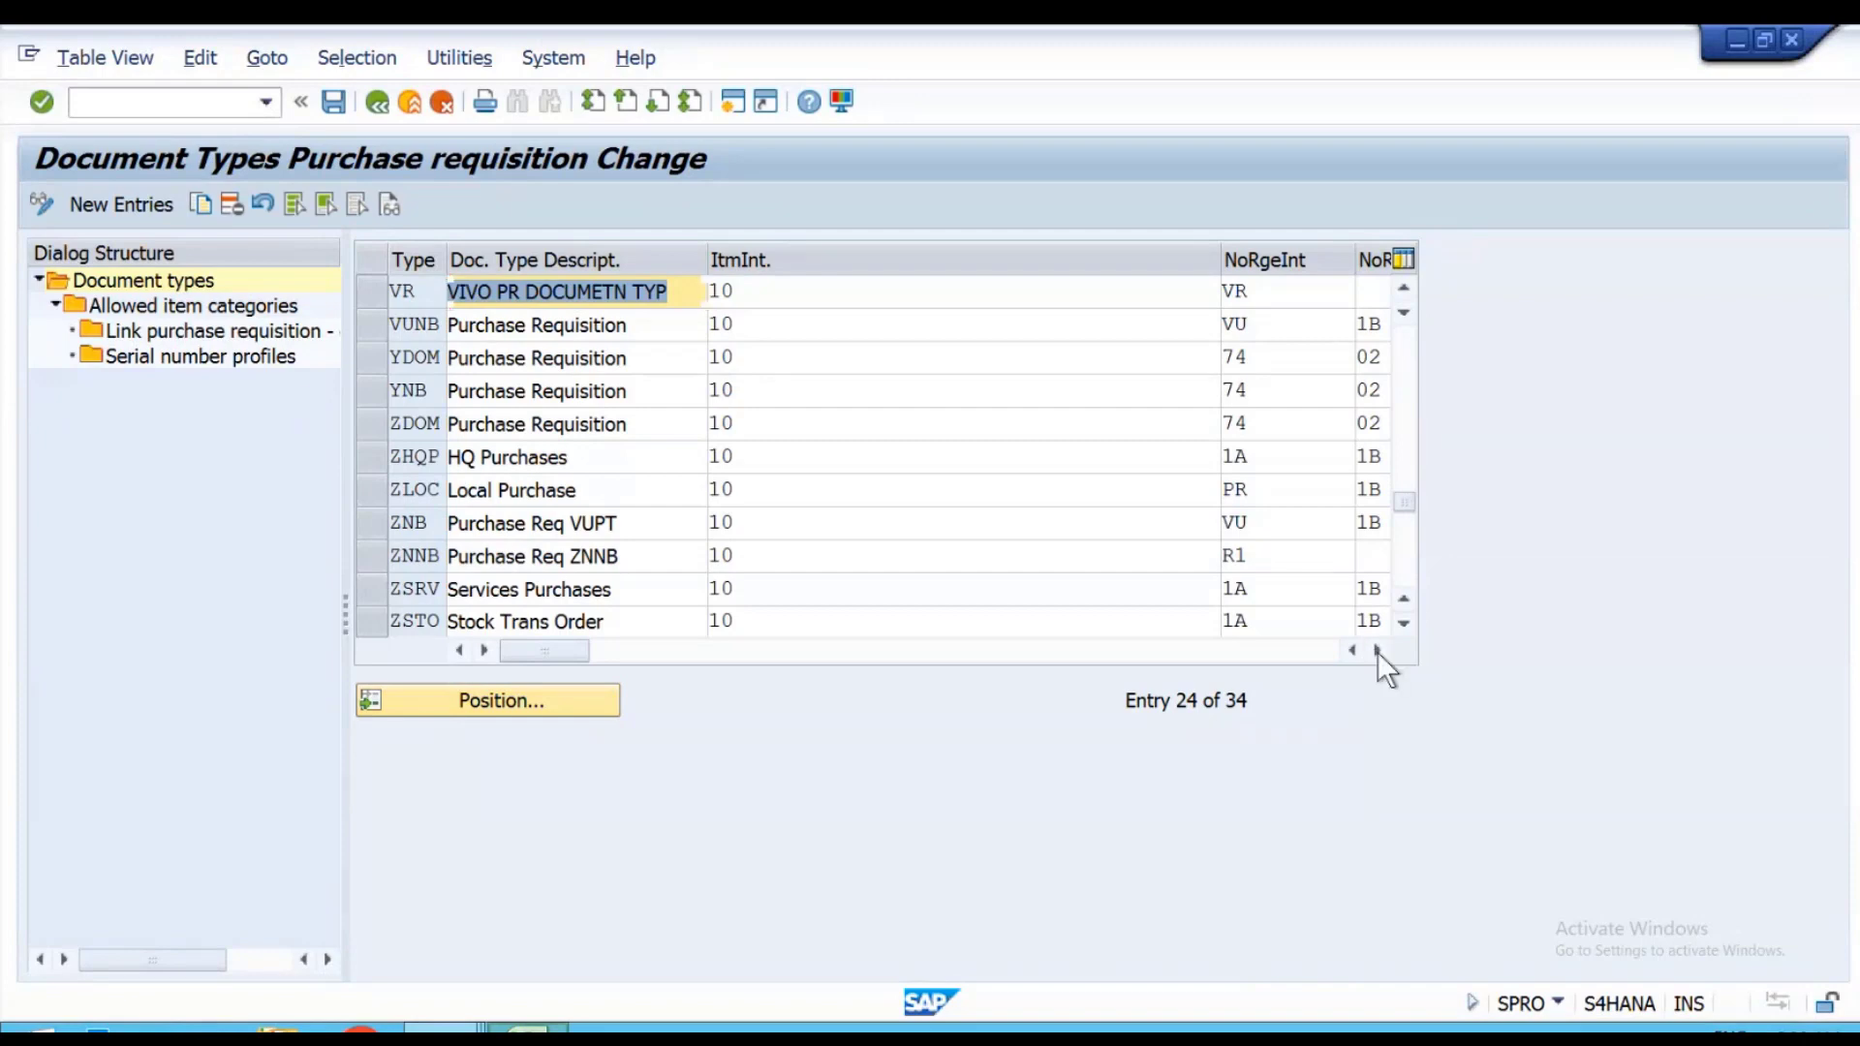
Enable overall release (OvRelPReq) for document type VR and save the change to the VIVO customizing request.
{"action": "left_click", "coordinate": [1378, 651]}
{"action": "left_click", "coordinate": [1378, 651]}
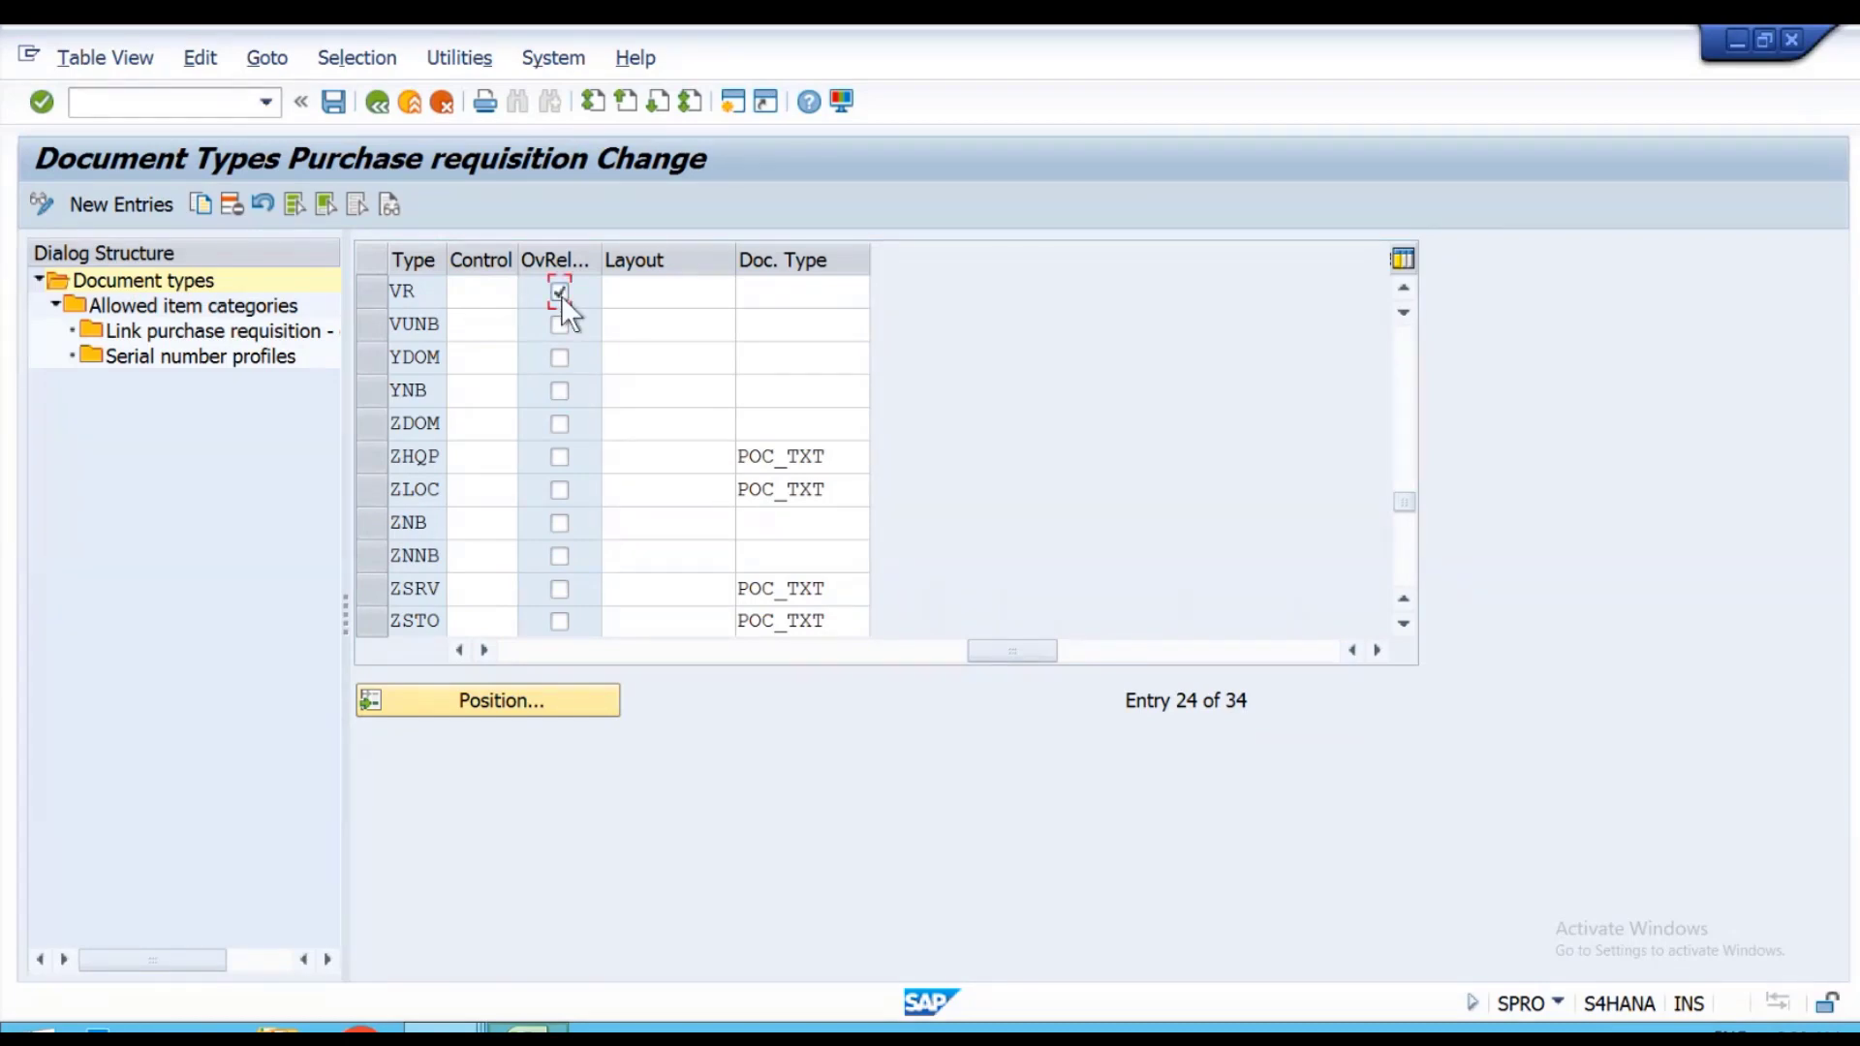
{"action": "key", "text": "F3"}
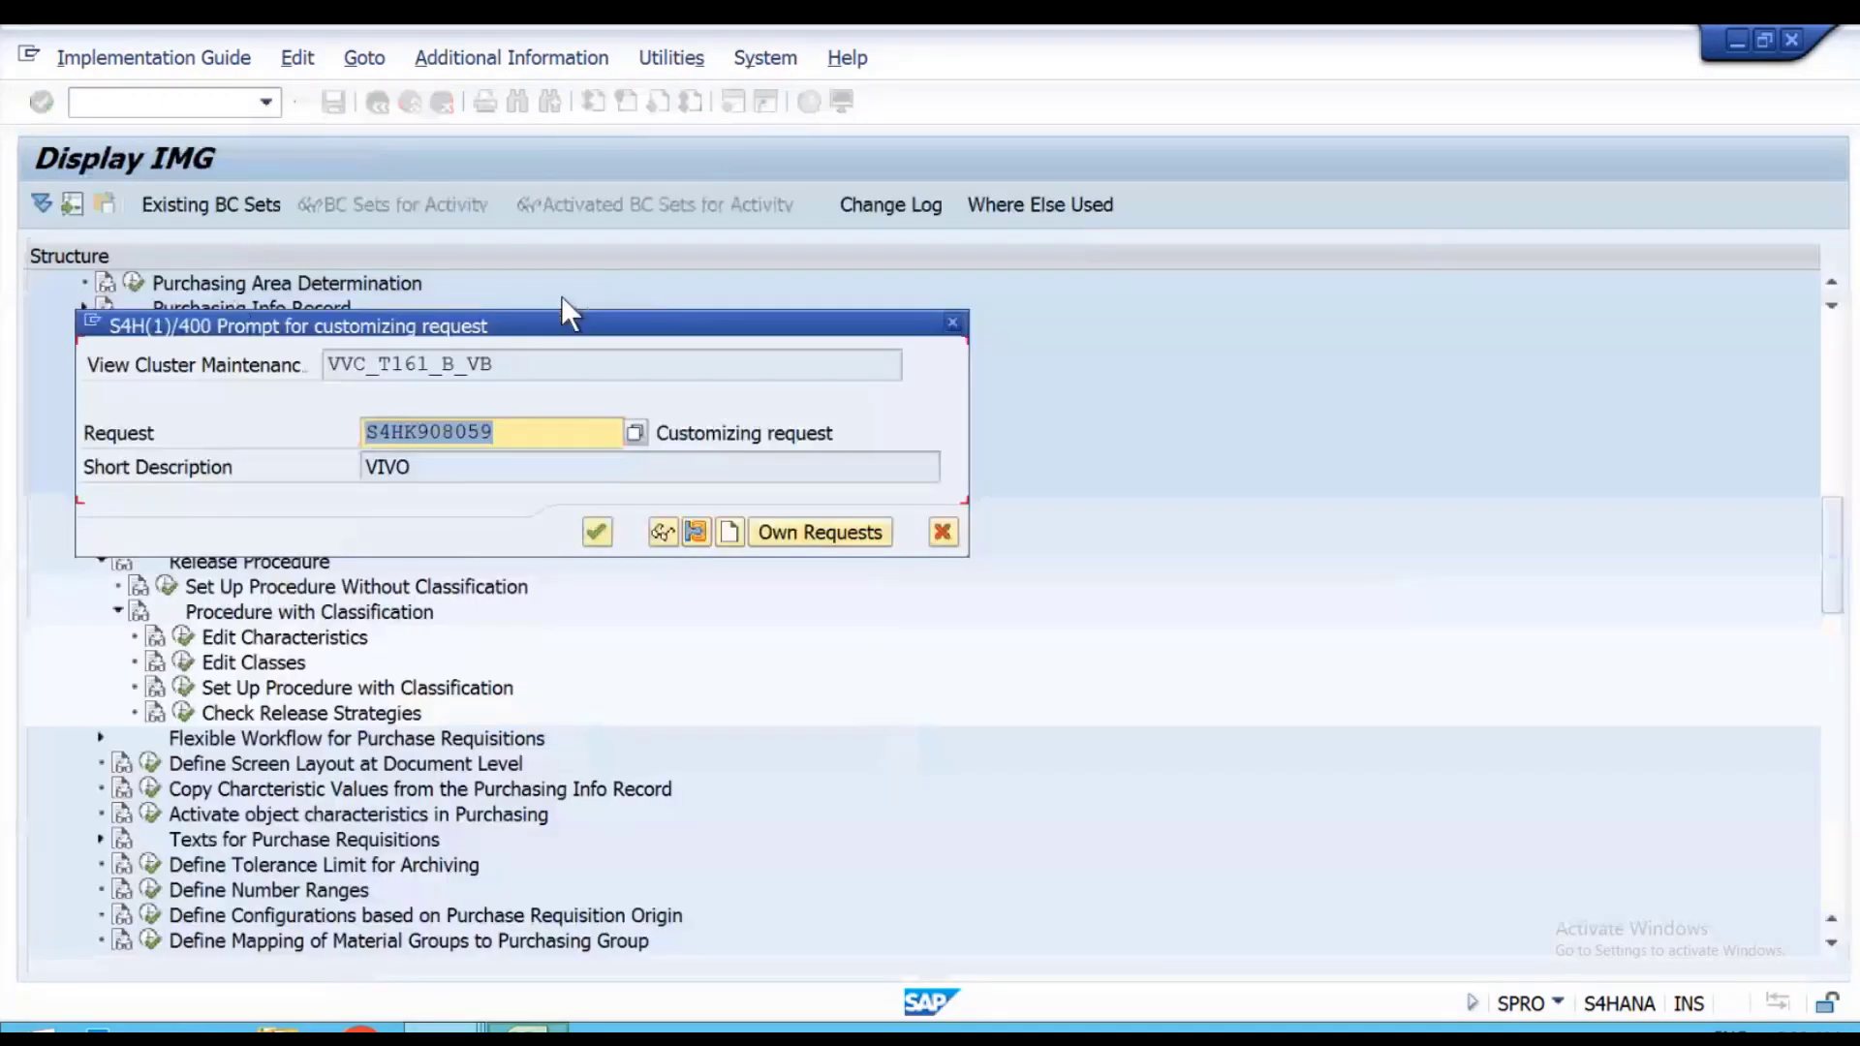
{"action": "key", "text": "Return"}
Switch to the requisition session, open transaction ME51N, close the help text, and list My purchase requisitions in the document overview.
{"action": "key", "text": "alt+Tab"}
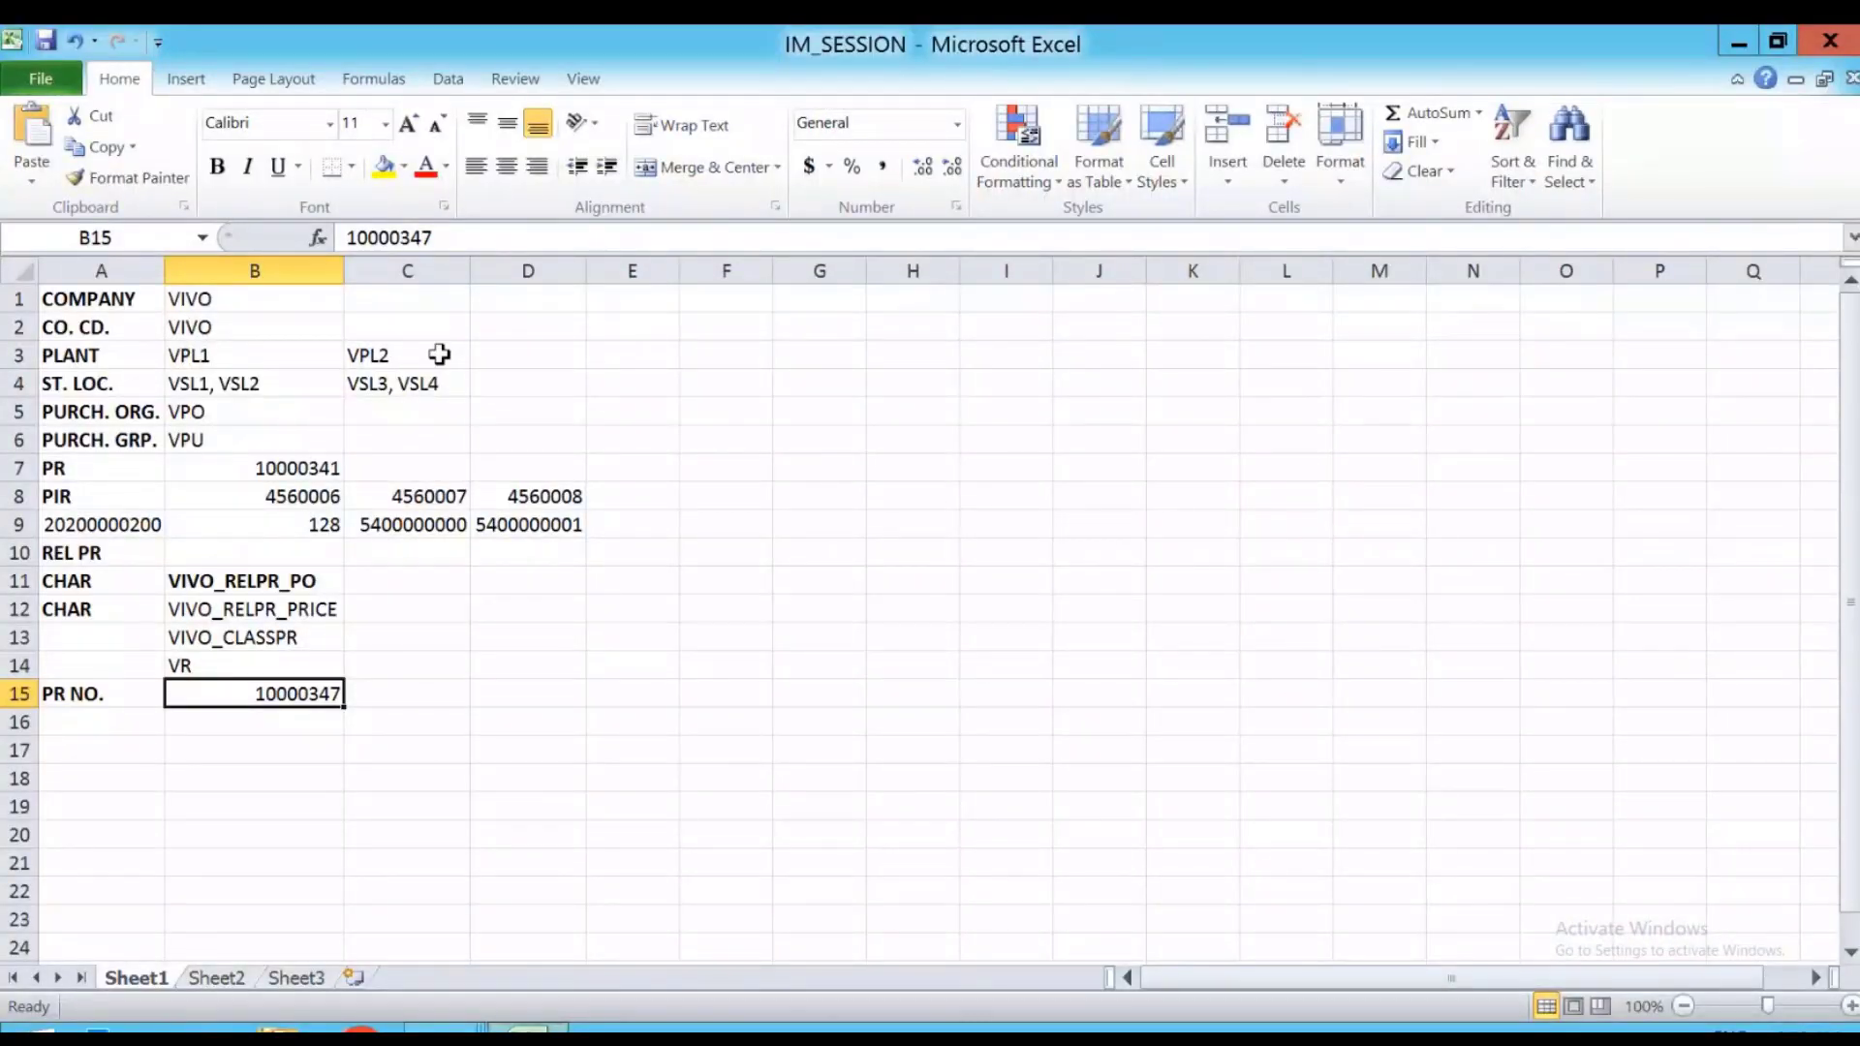
{"action": "key", "text": "alt+Tab"}
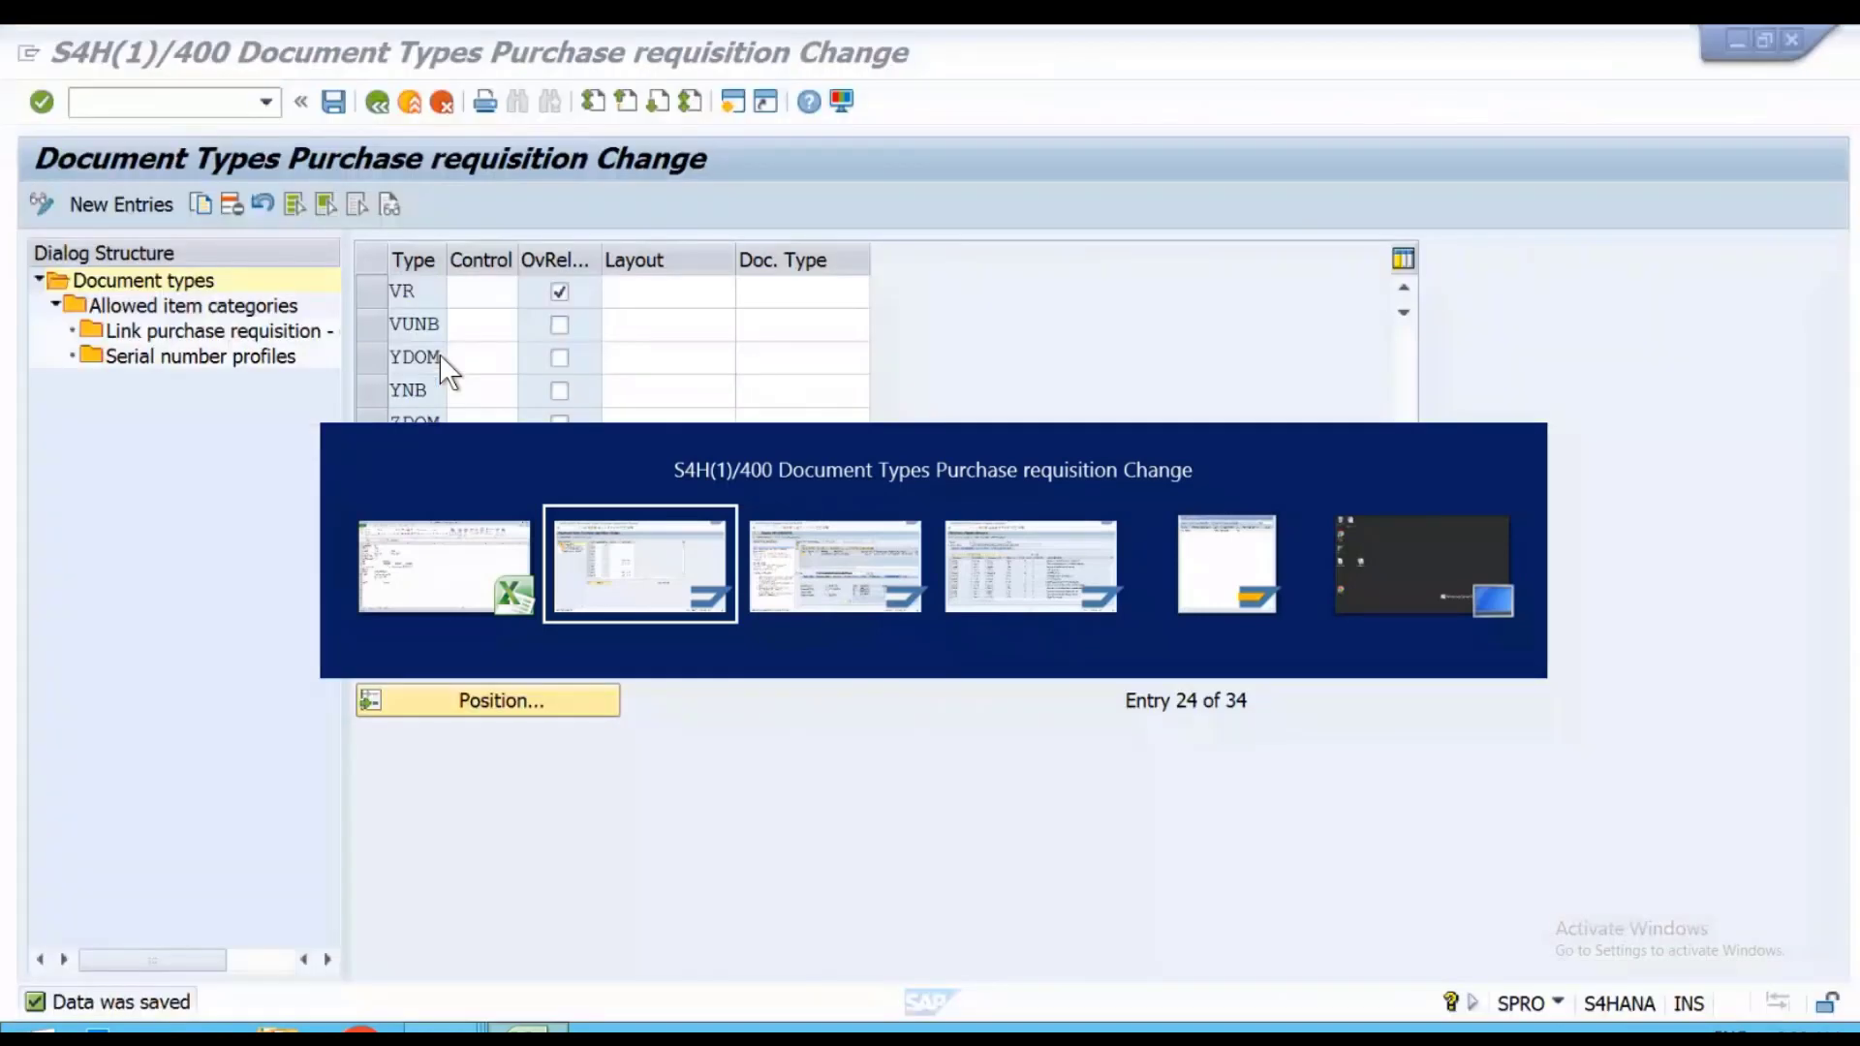
{"action": "key", "text": "alt+Tab"}
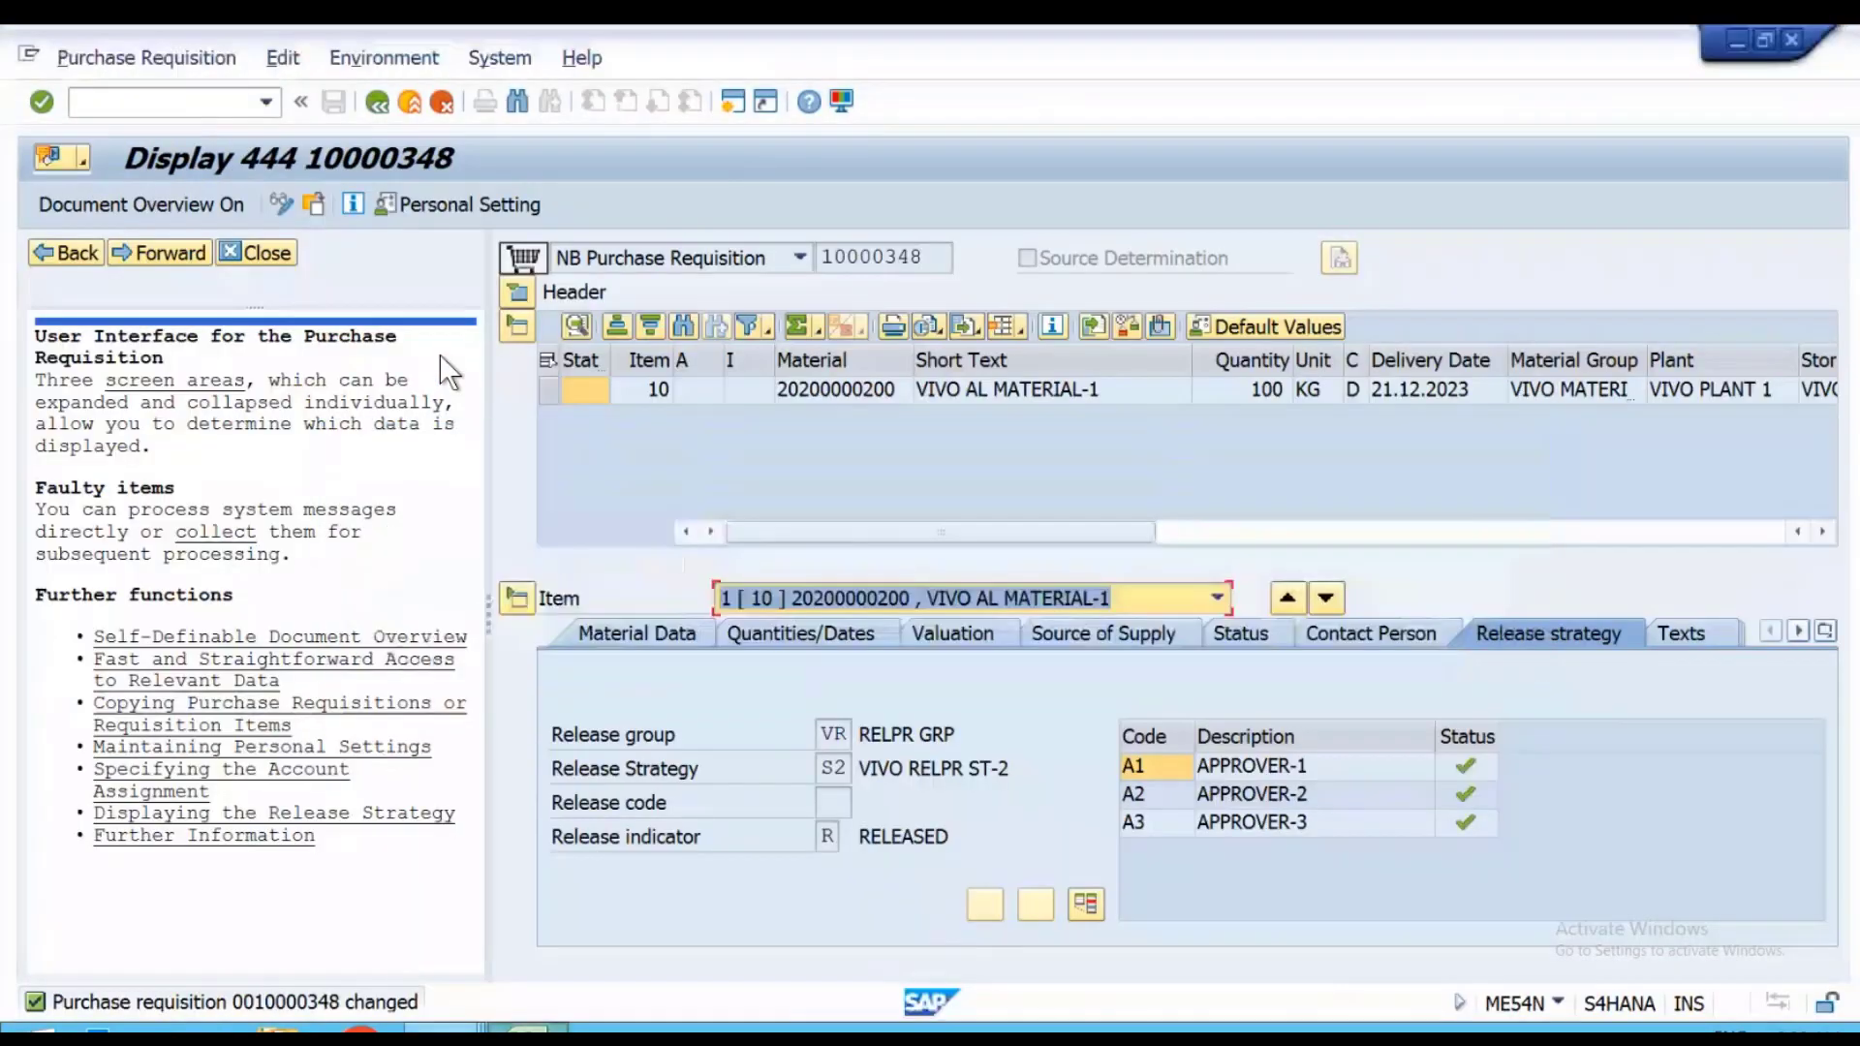
{"action": "left_click", "coordinate": [264, 102]}
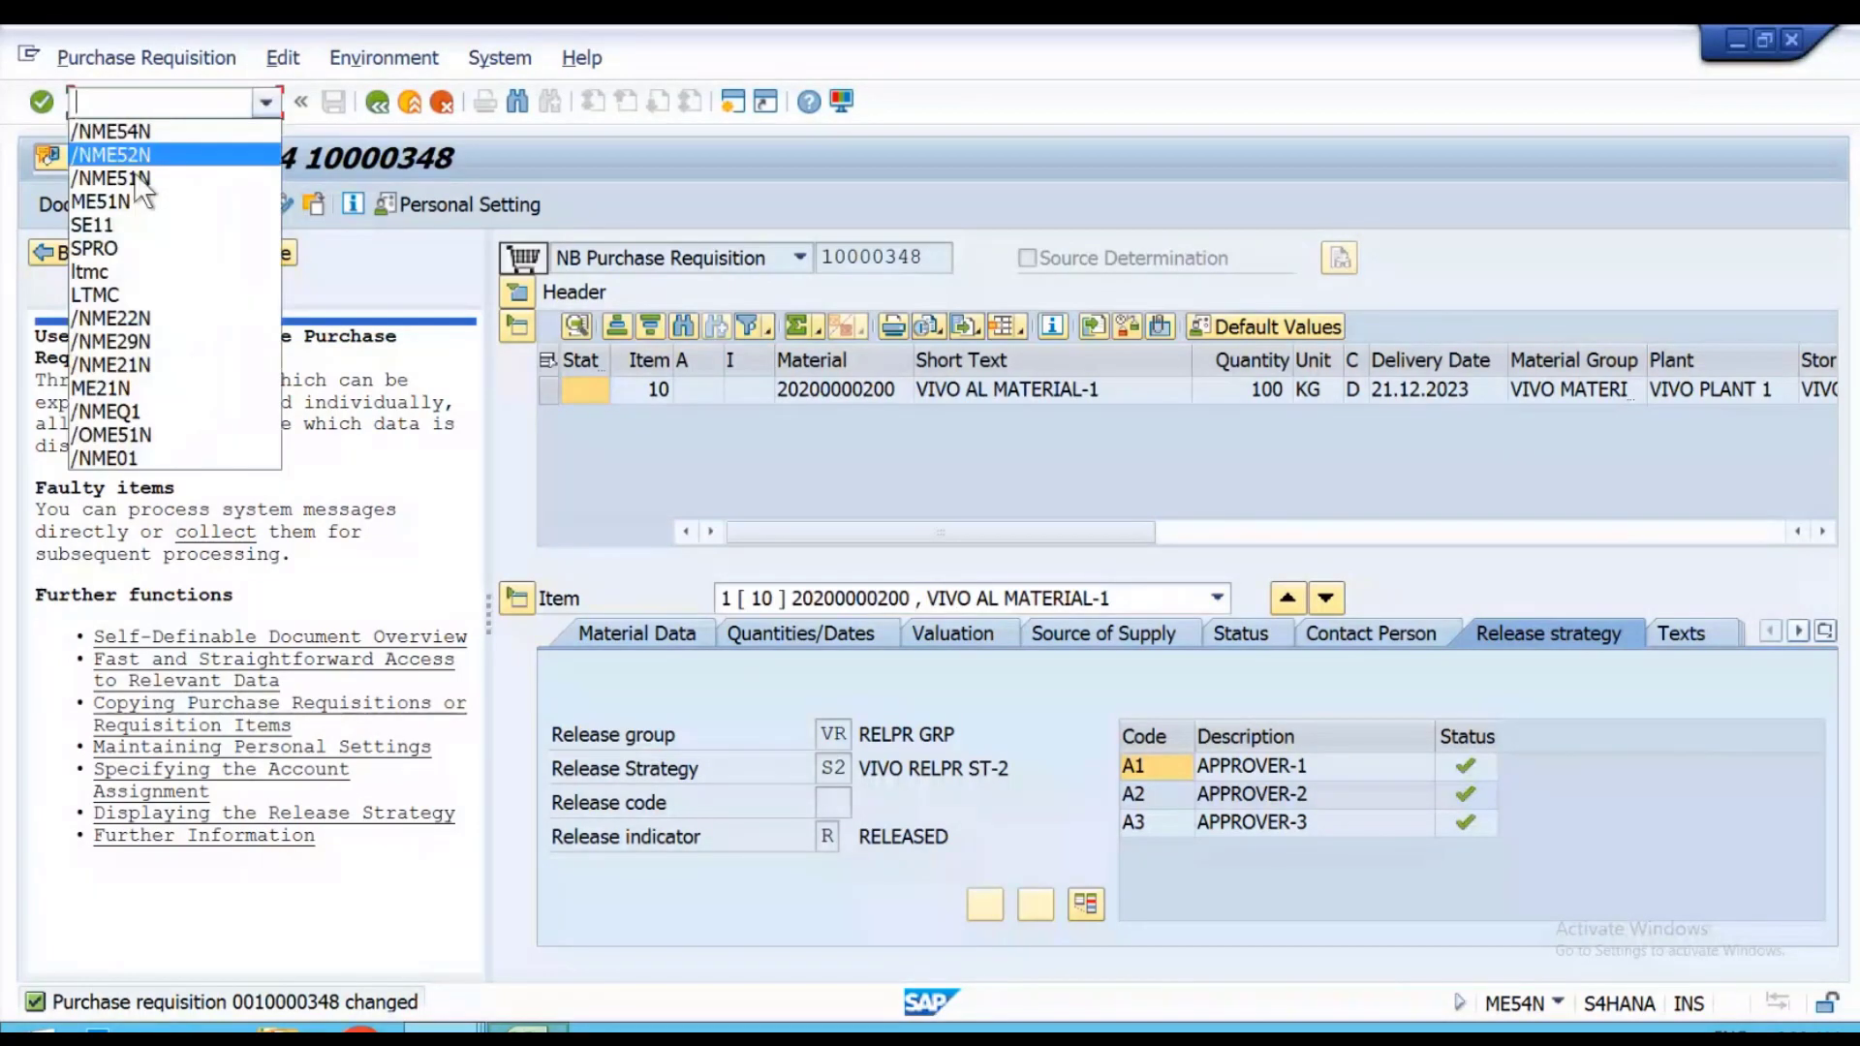
{"action": "left_click", "coordinate": [135, 180]}
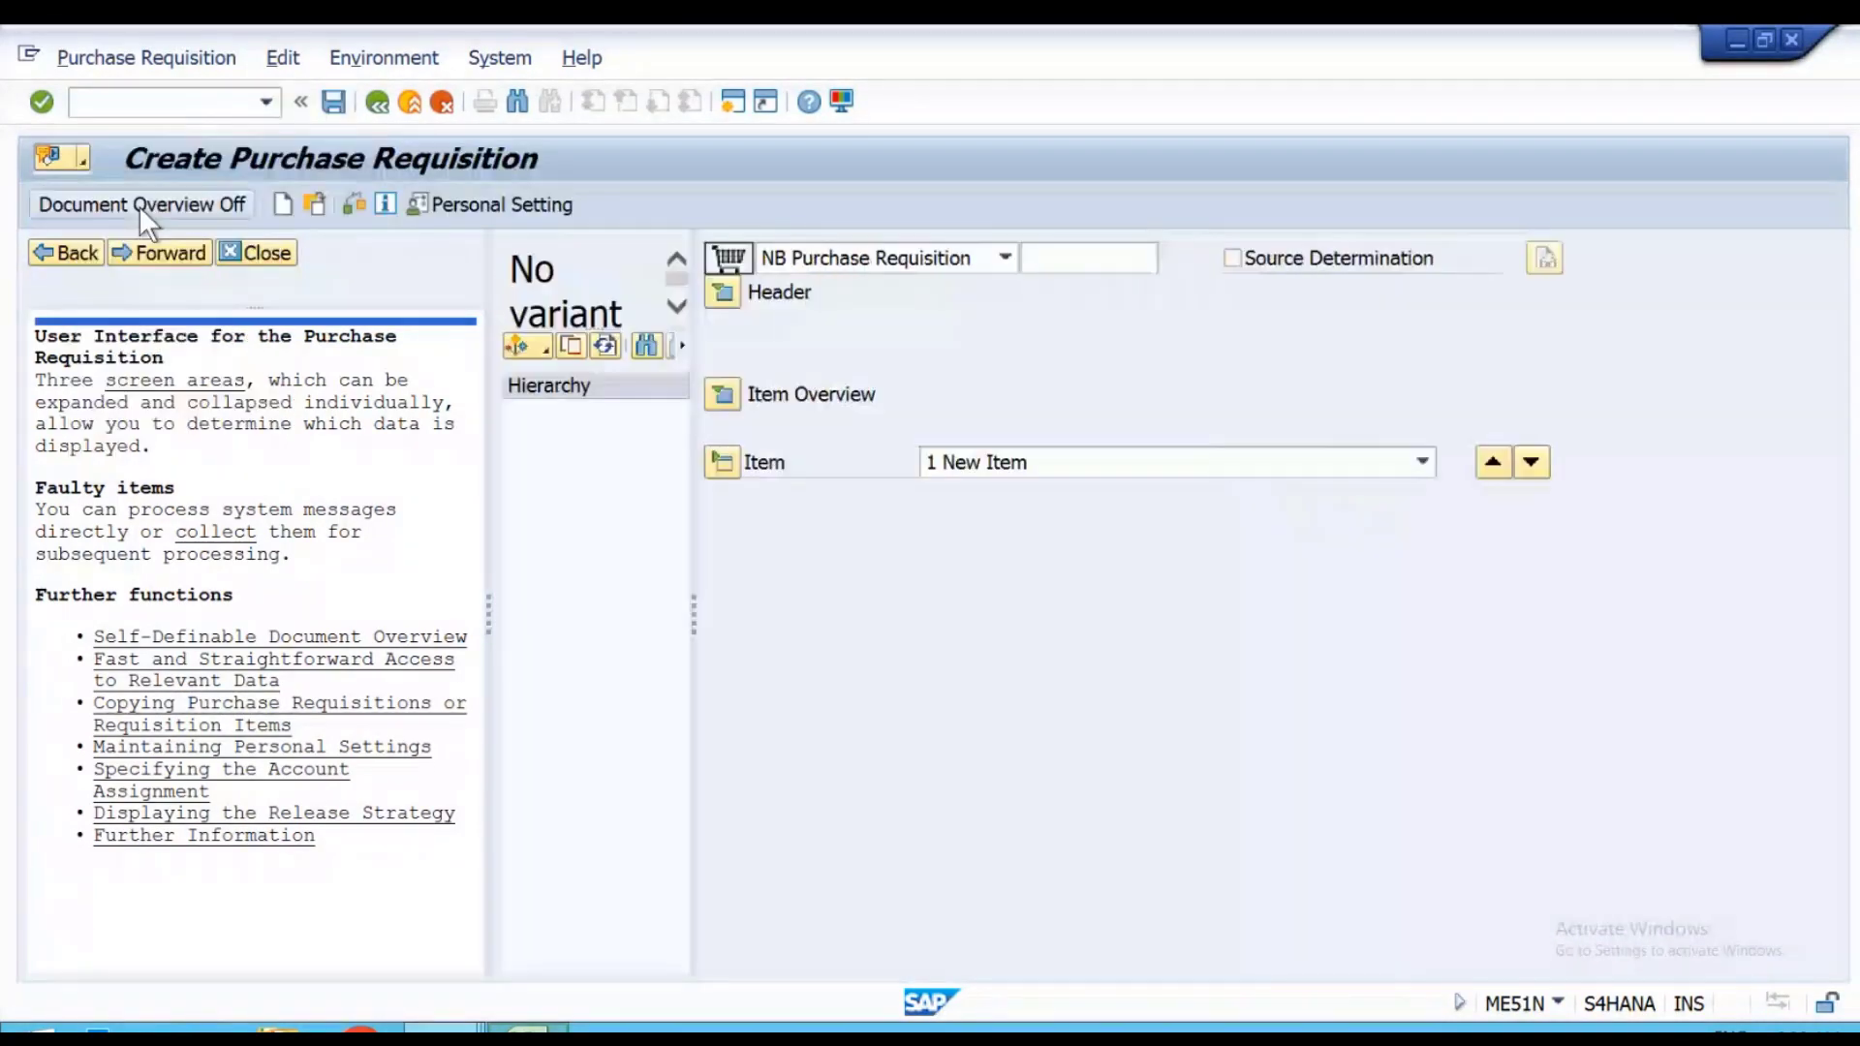
{"action": "left_click", "coordinate": [244, 248]}
{"action": "left_click", "coordinate": [70, 346]}
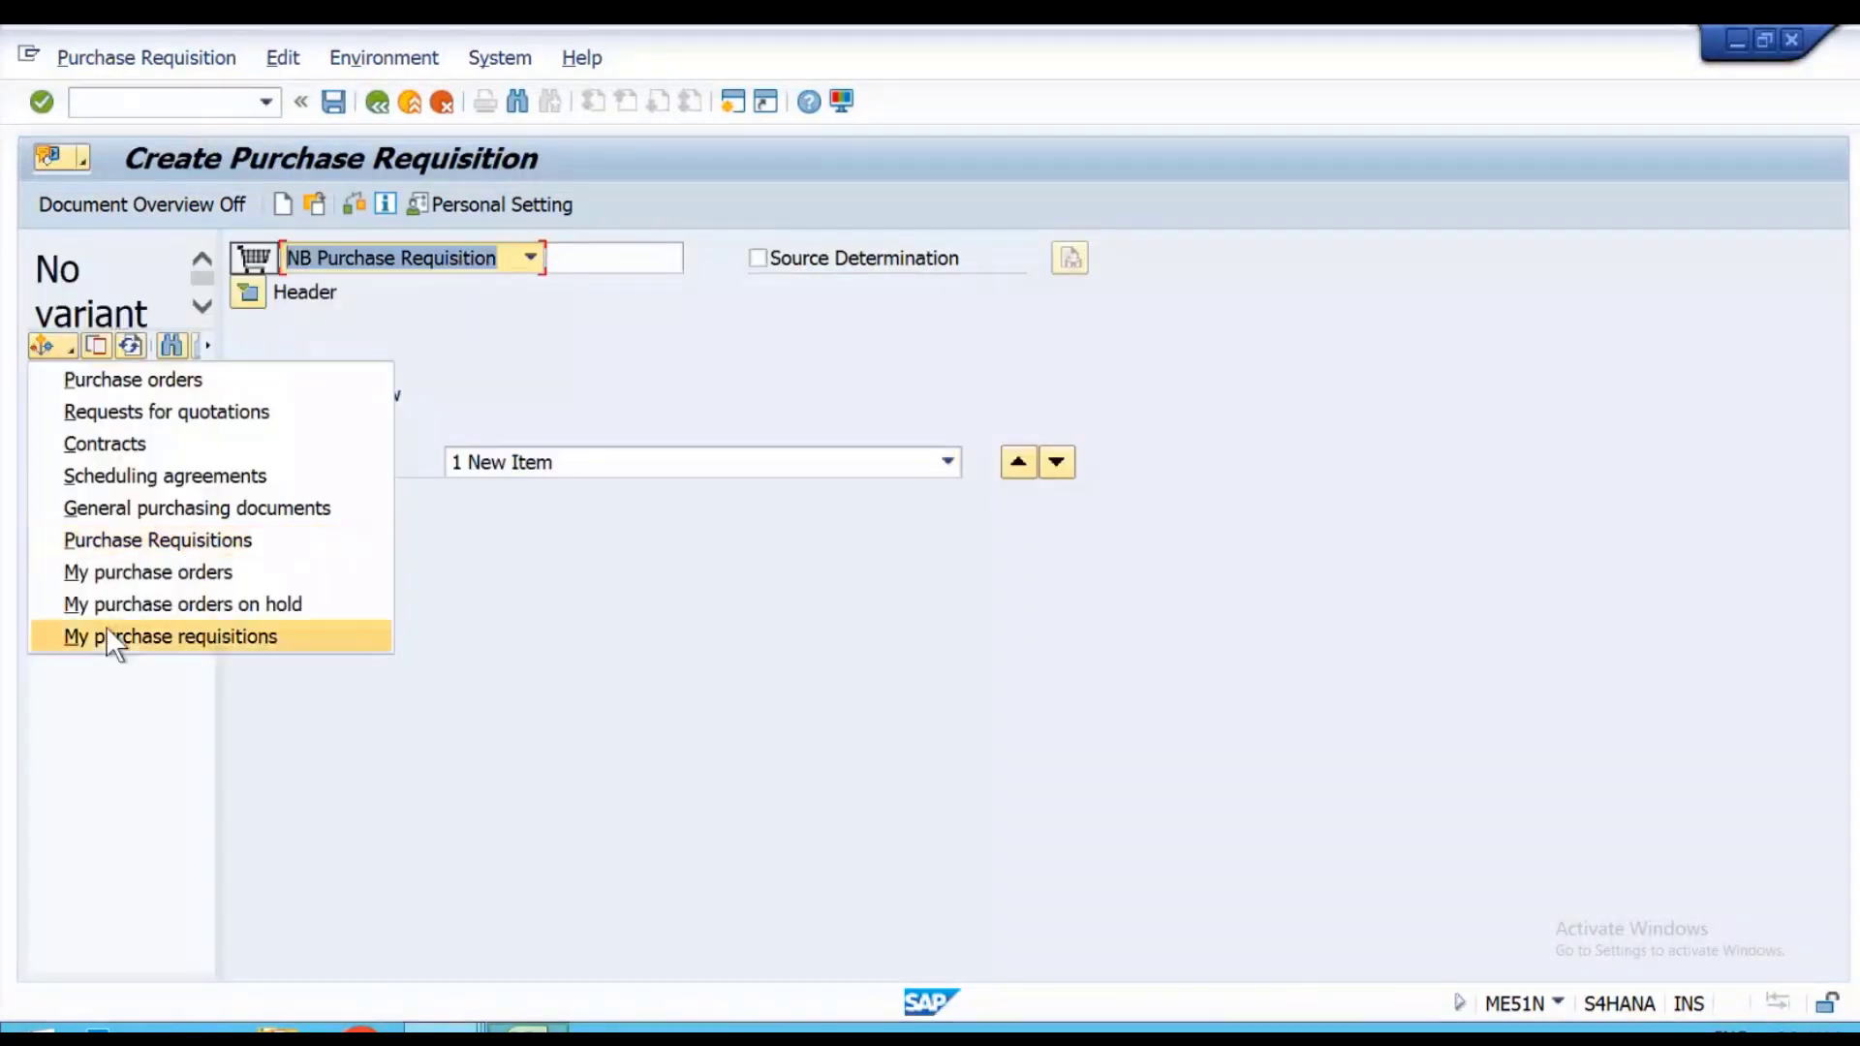
{"action": "left_click", "coordinate": [107, 629]}
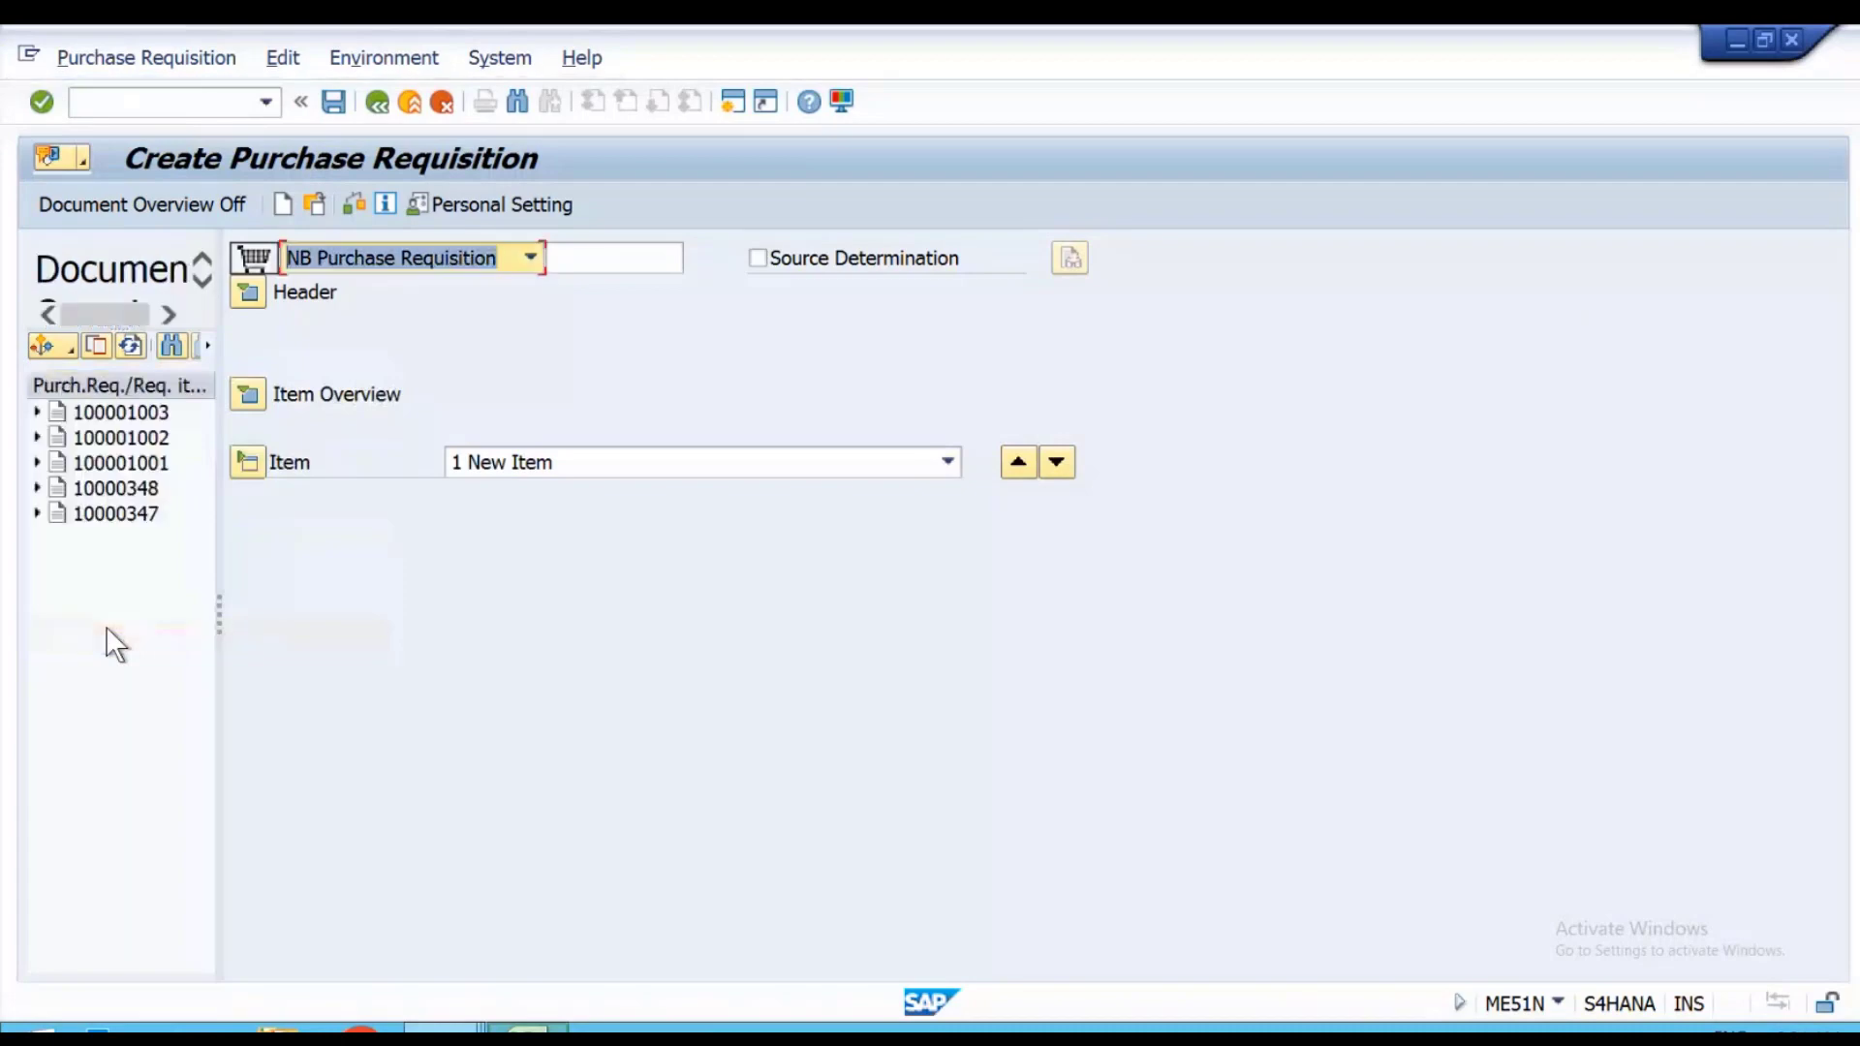
Copy the most recently released requisition into a new NB Purchase Requisition and save it.
{"action": "left_click", "coordinate": [143, 491]}
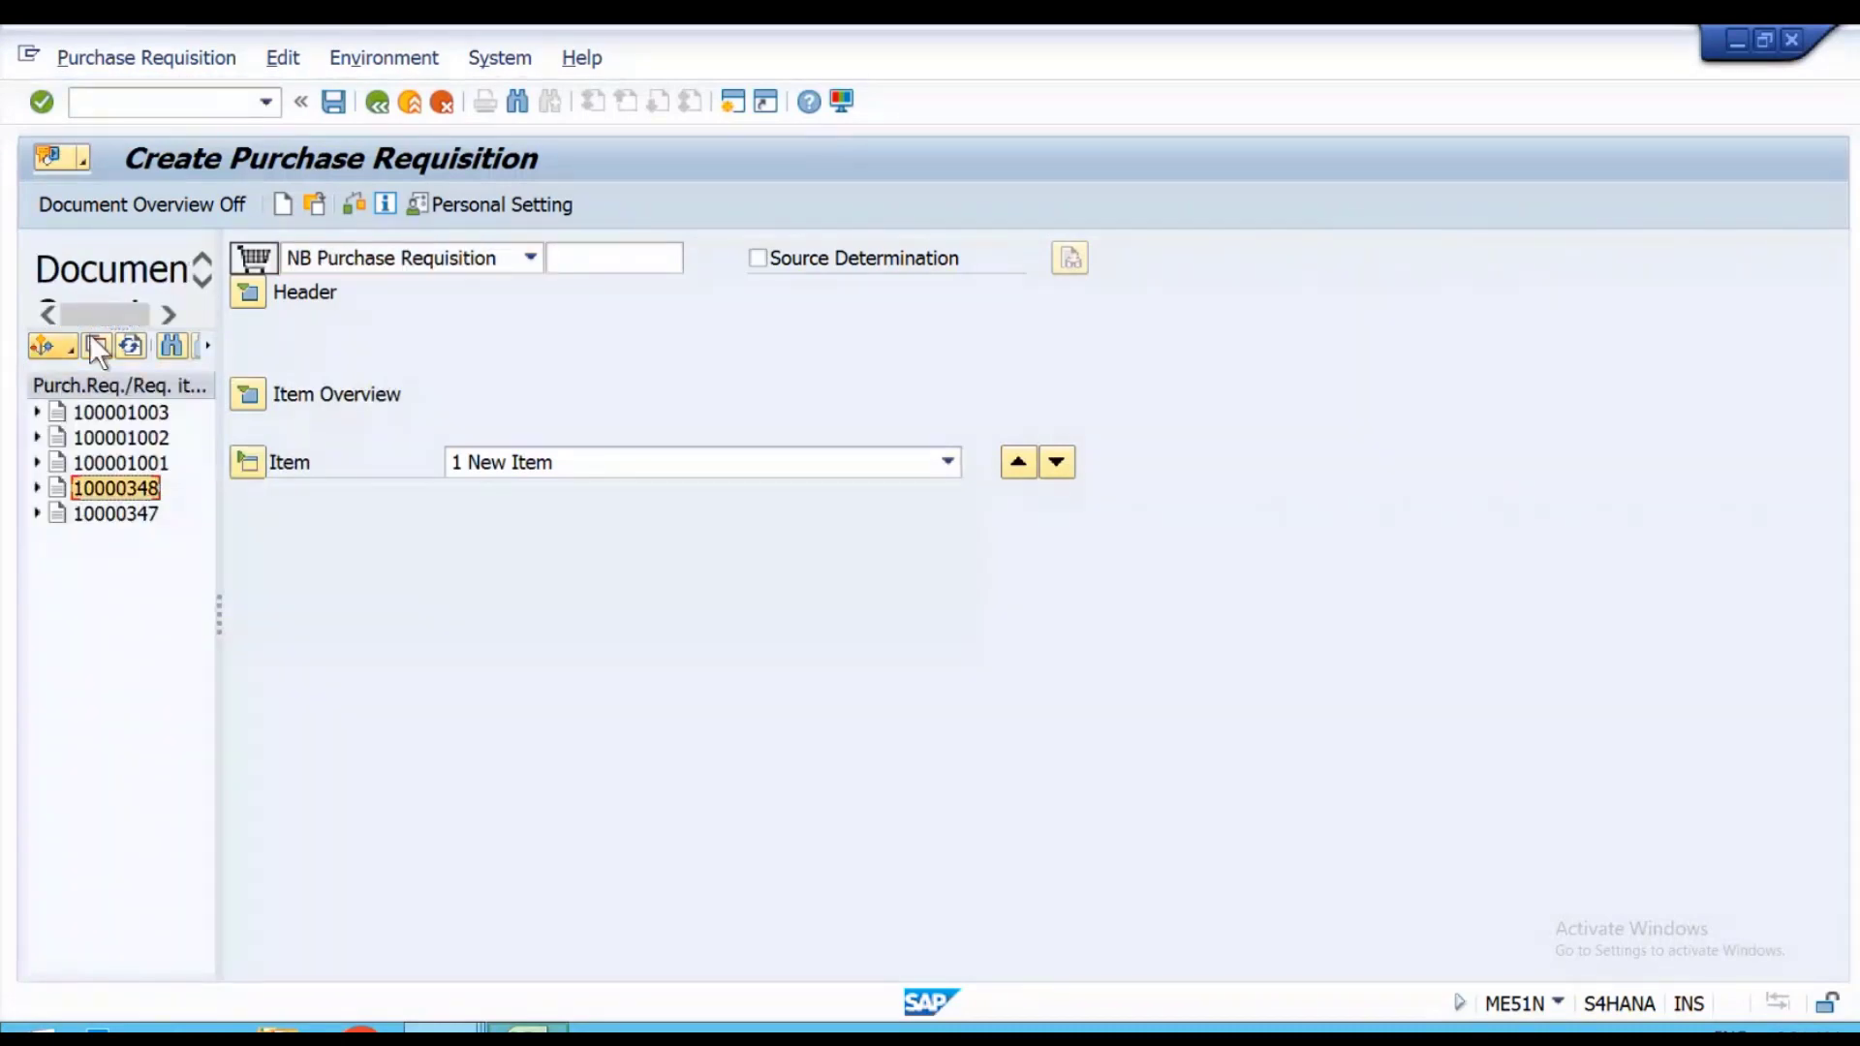
{"action": "left_click", "coordinate": [95, 347]}
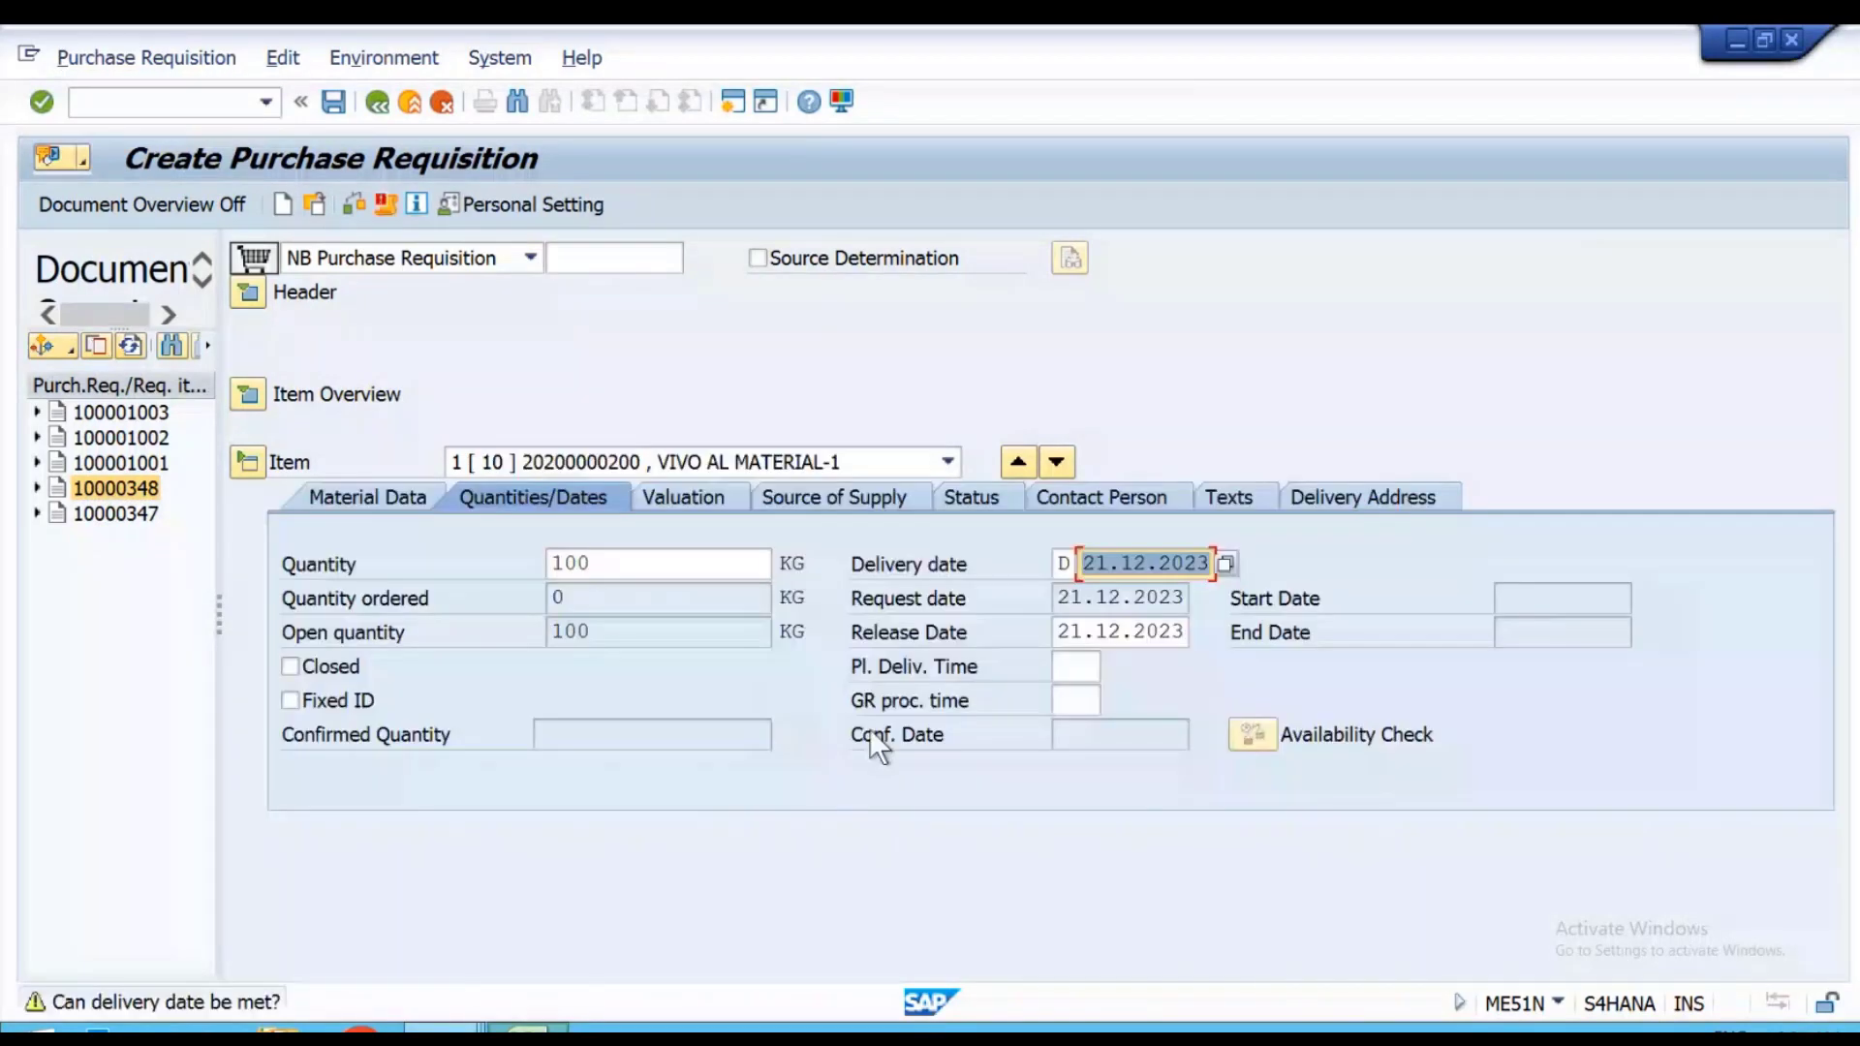
{"action": "left_click", "coordinate": [707, 503]}
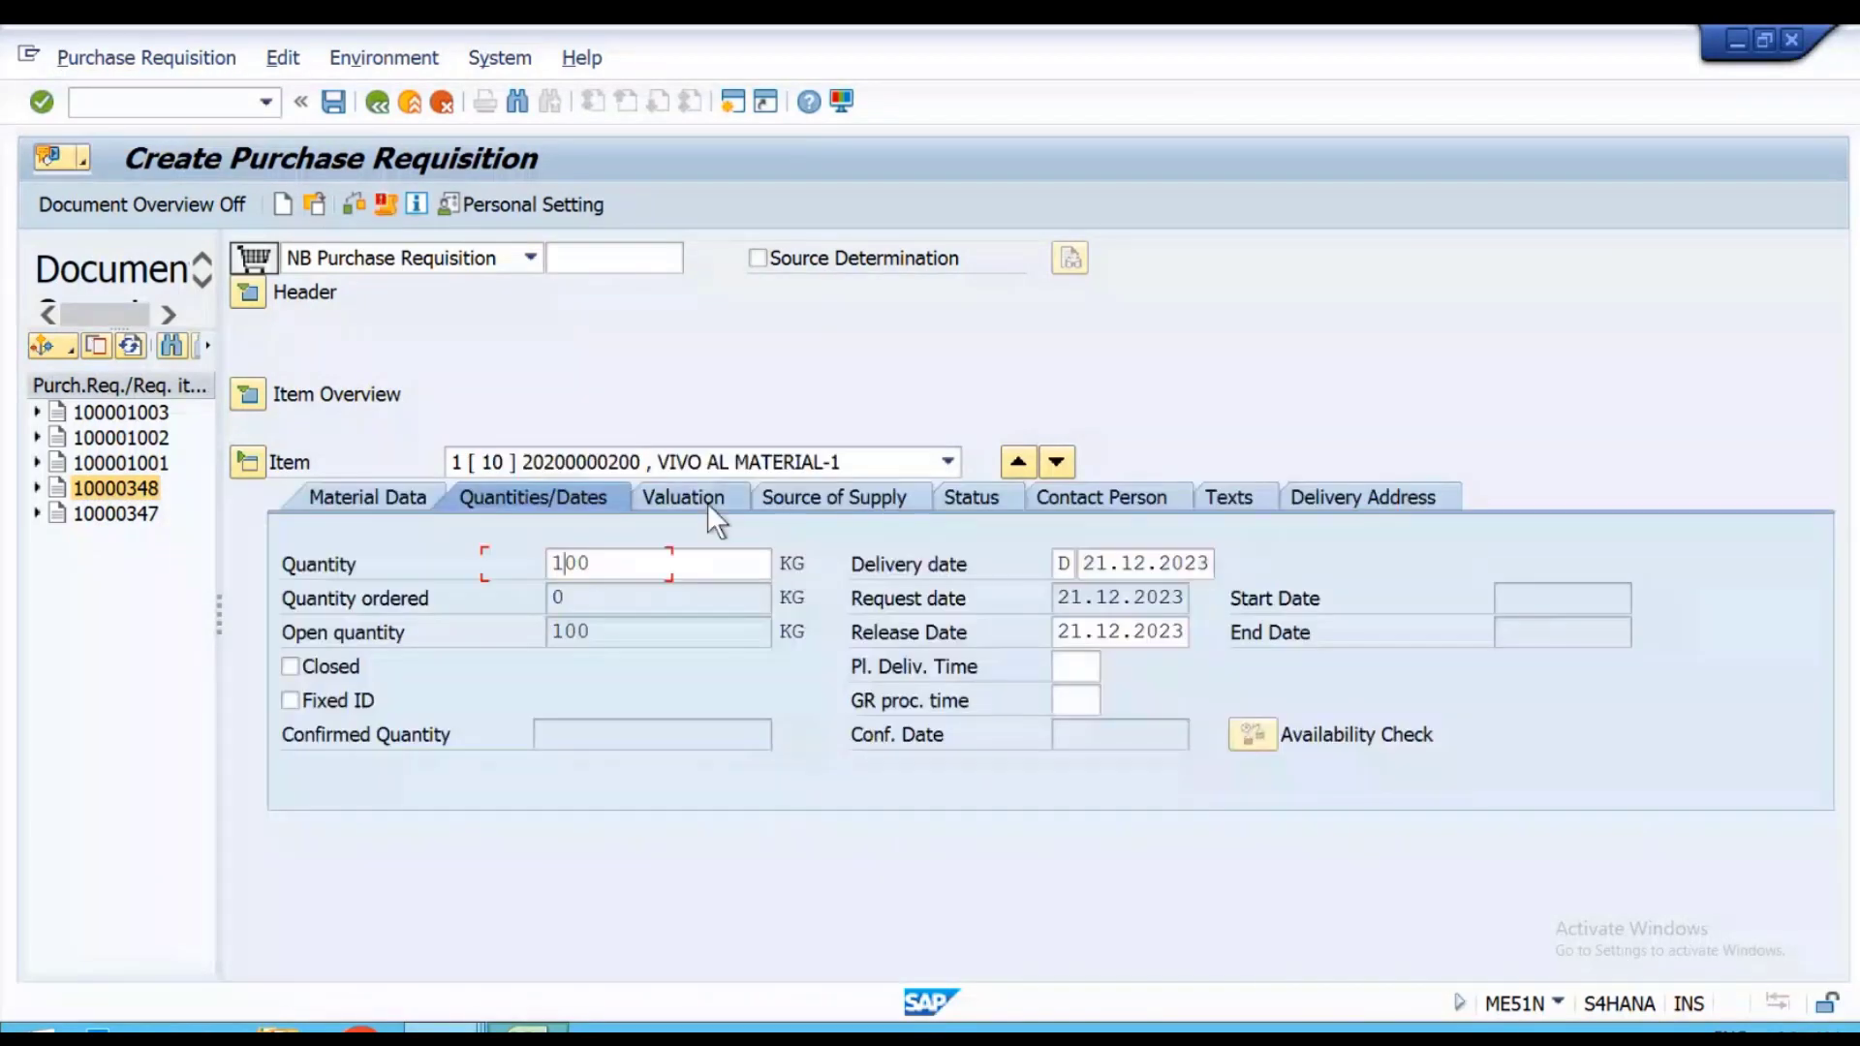
{"action": "left_click", "coordinate": [333, 100]}
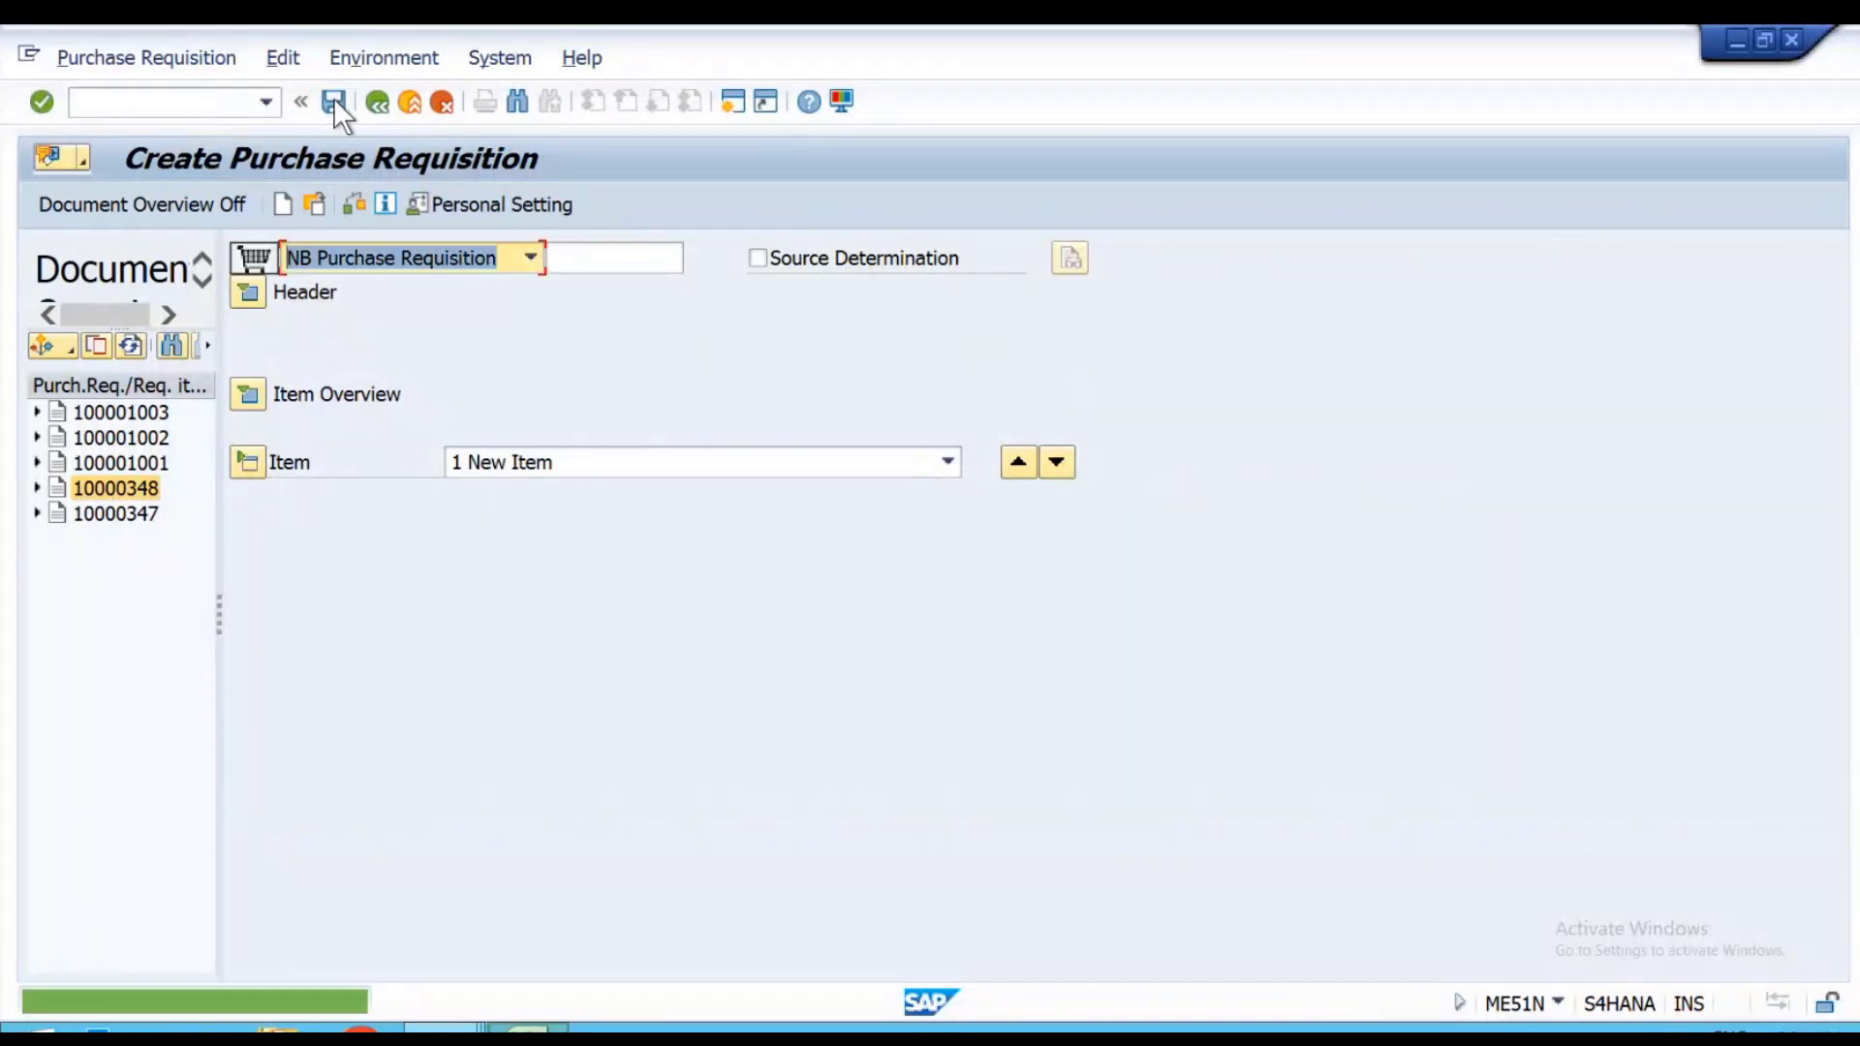
{"action": "left_click", "coordinate": [134, 488]}
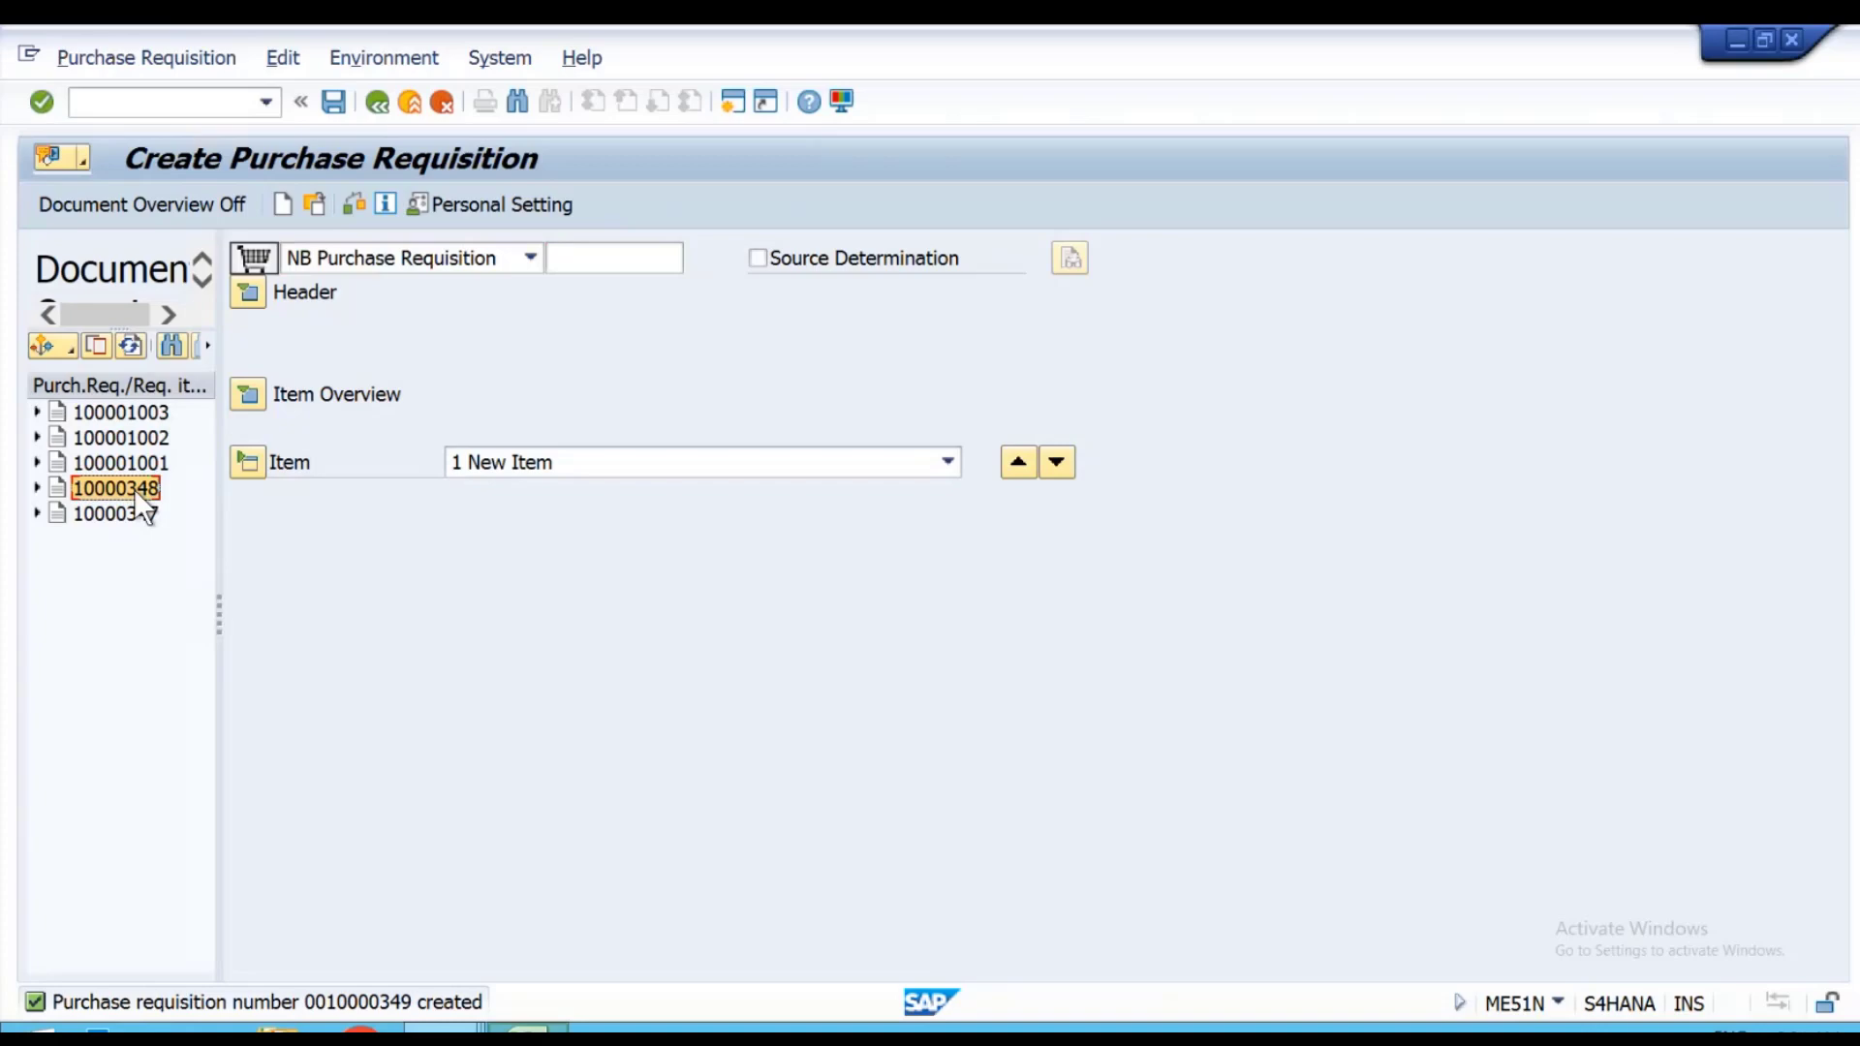
Open transaction ME54N and display the item and release strategy of the requisition used as the copy source.
{"action": "left_click", "coordinate": [265, 99]}
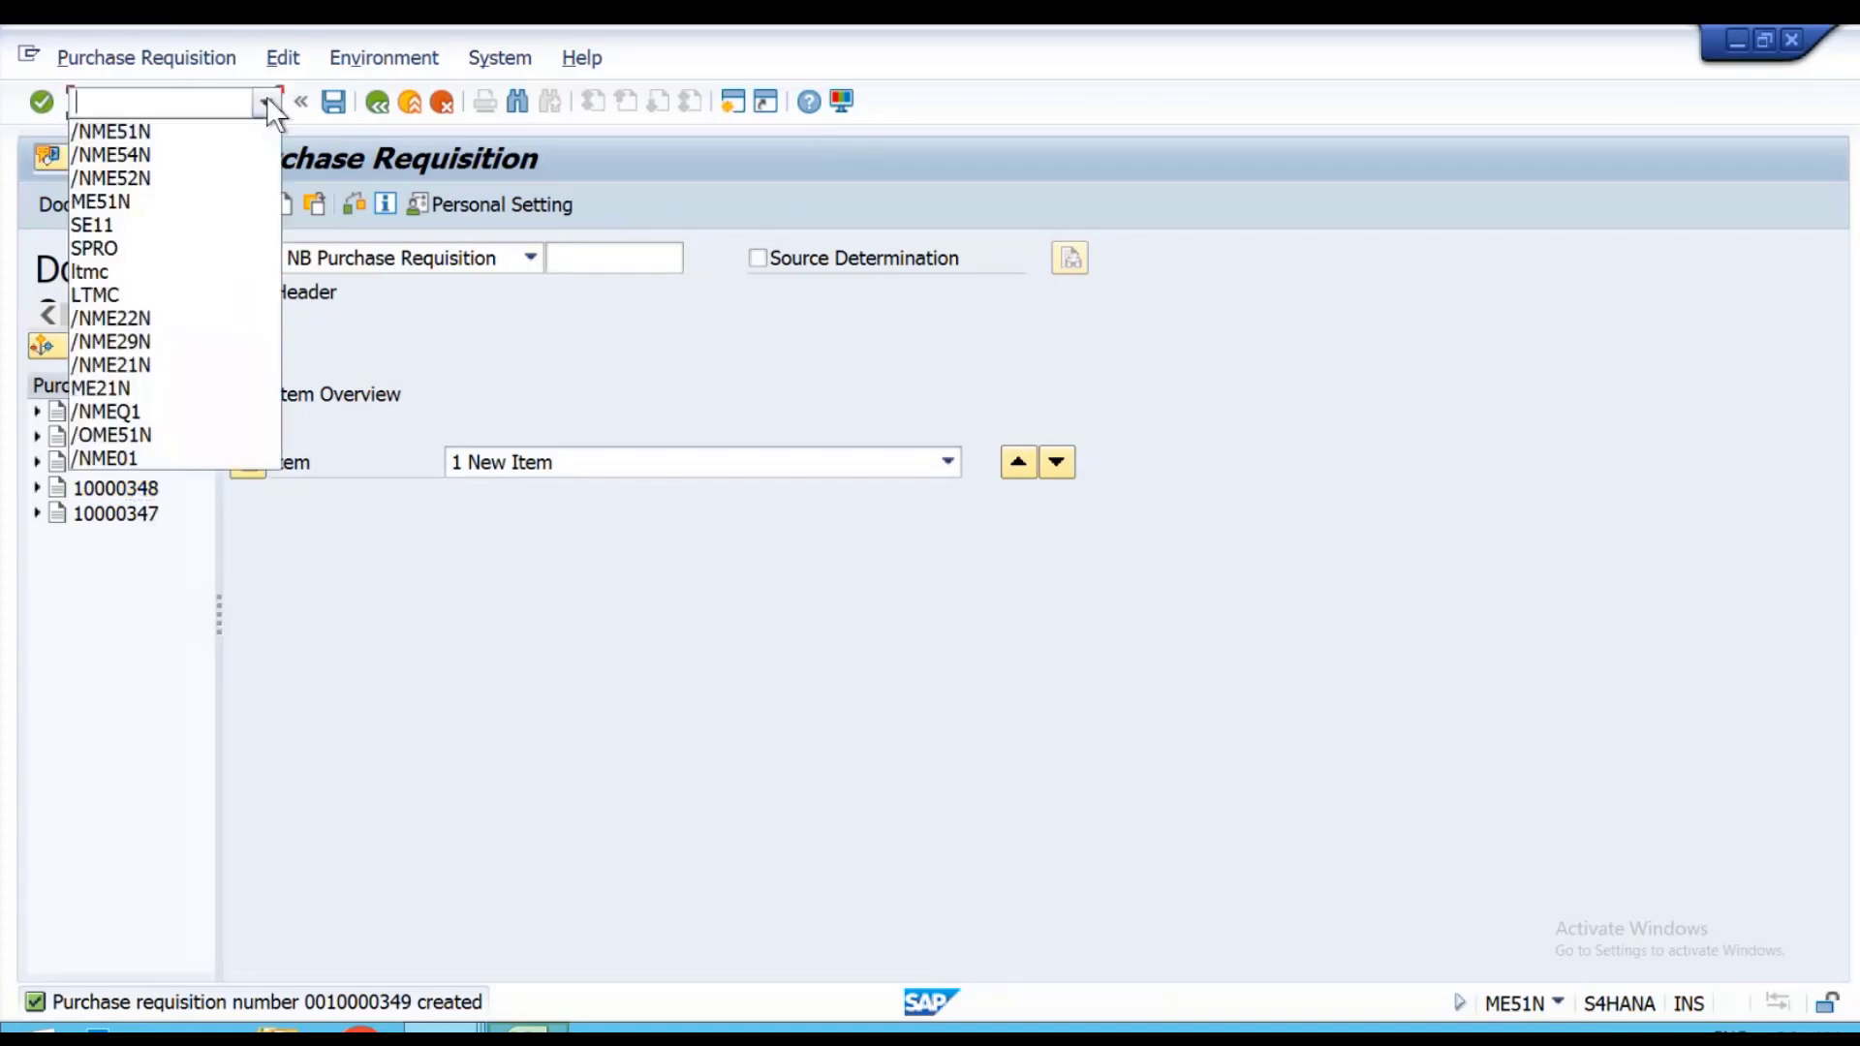
{"action": "left_click", "coordinate": [148, 159]}
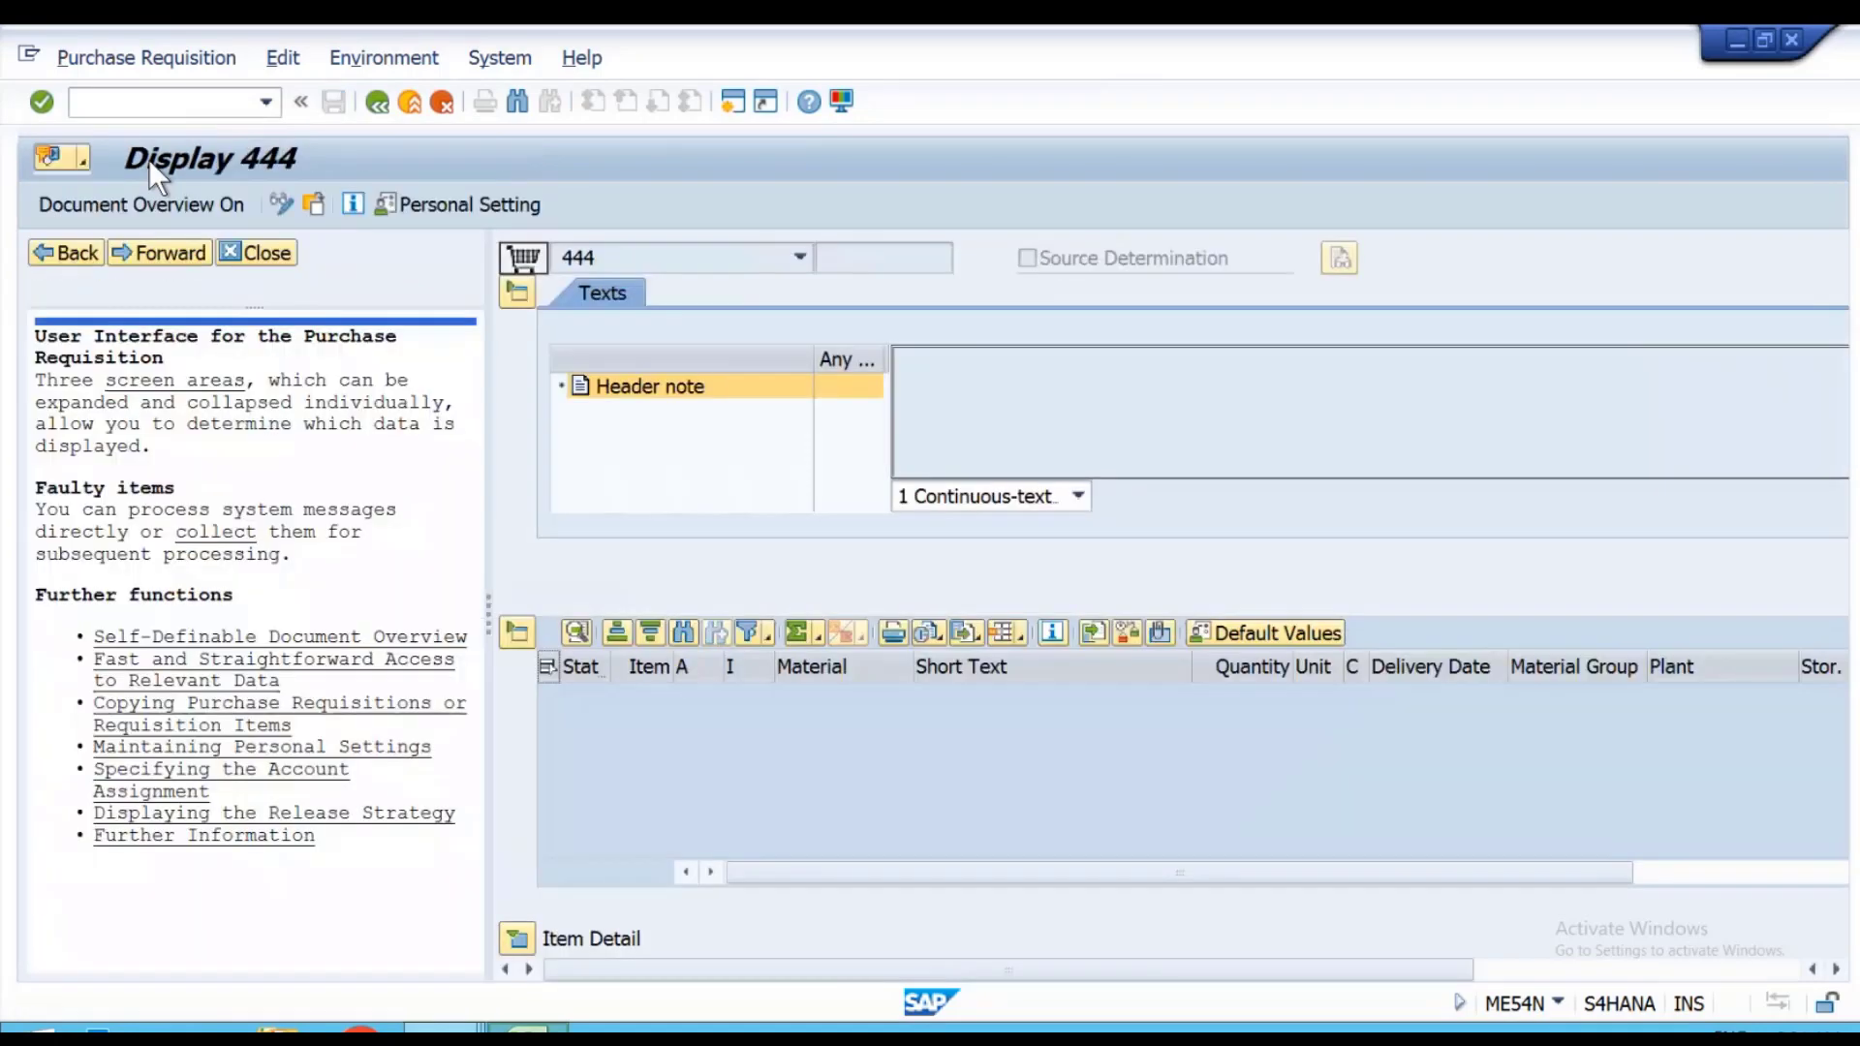
{"action": "left_click", "coordinate": [312, 204]}
{"action": "key", "text": "Return"}
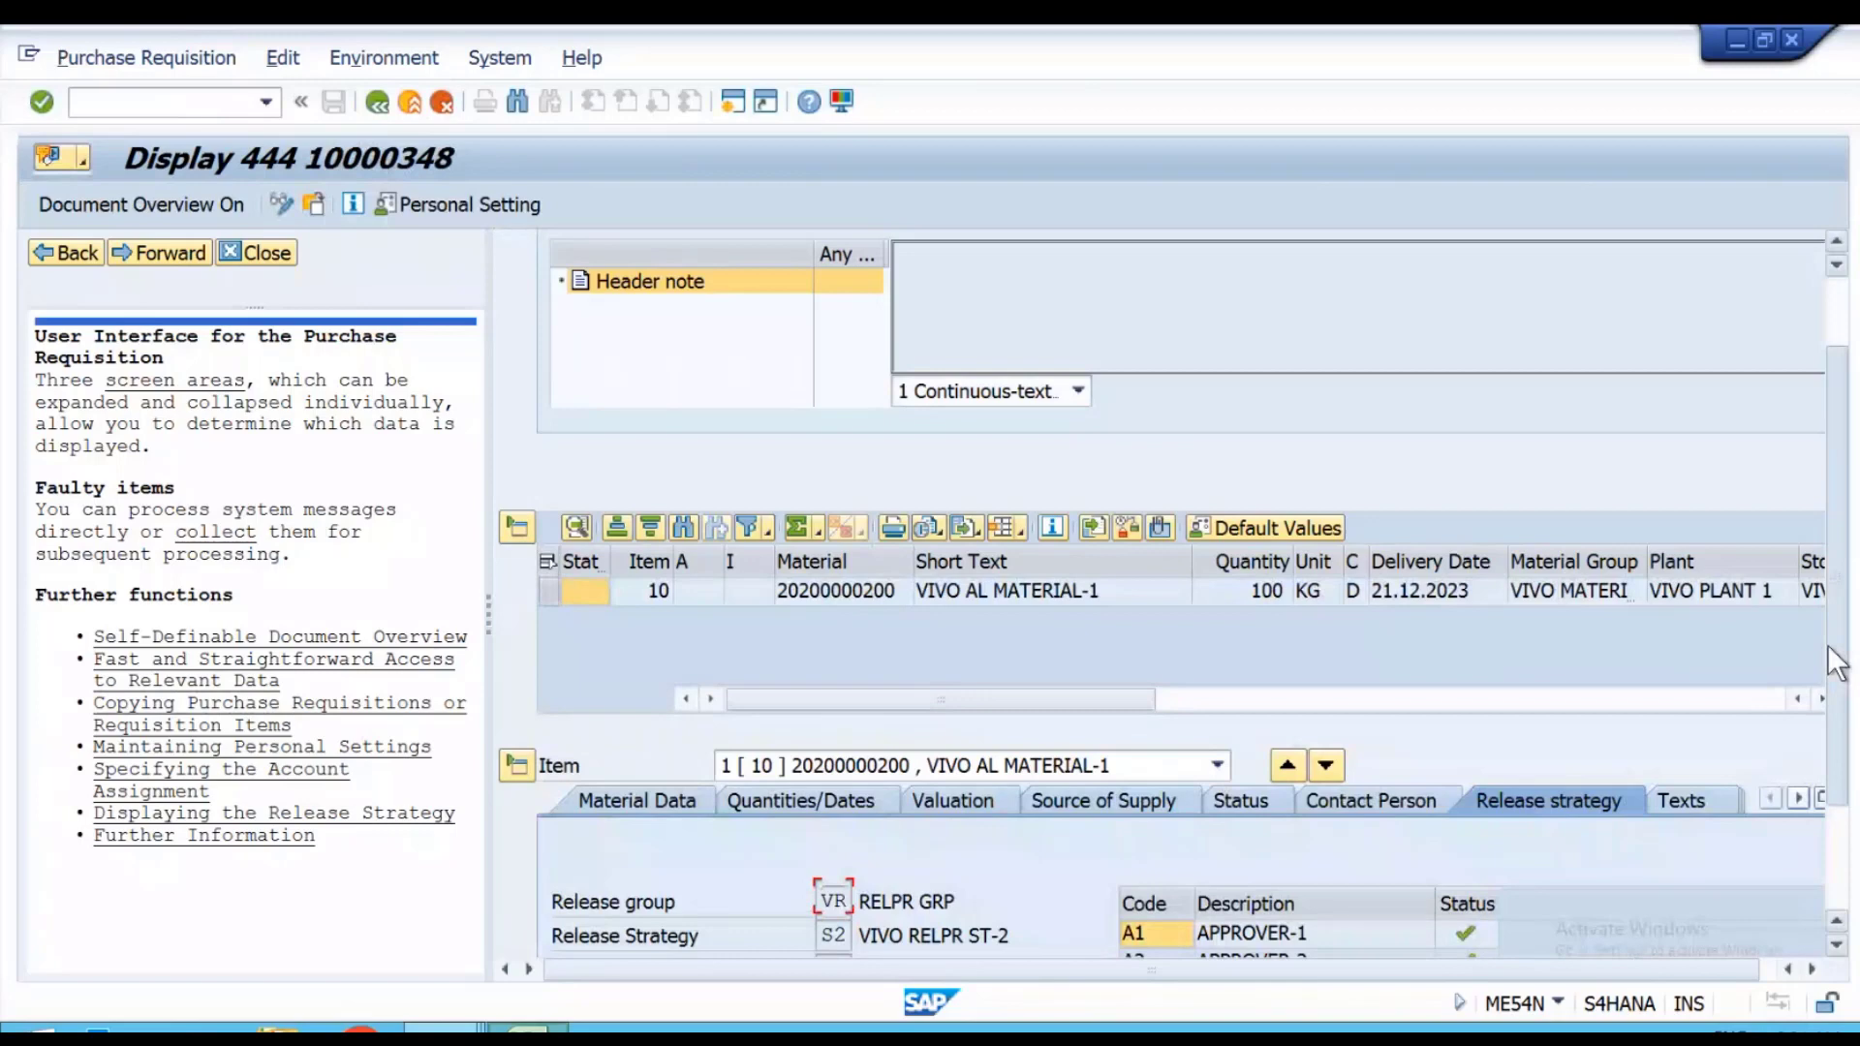
{"action": "scroll", "coordinate": [1815, 492], "scroll_direction": "down", "scroll_amount": 2}
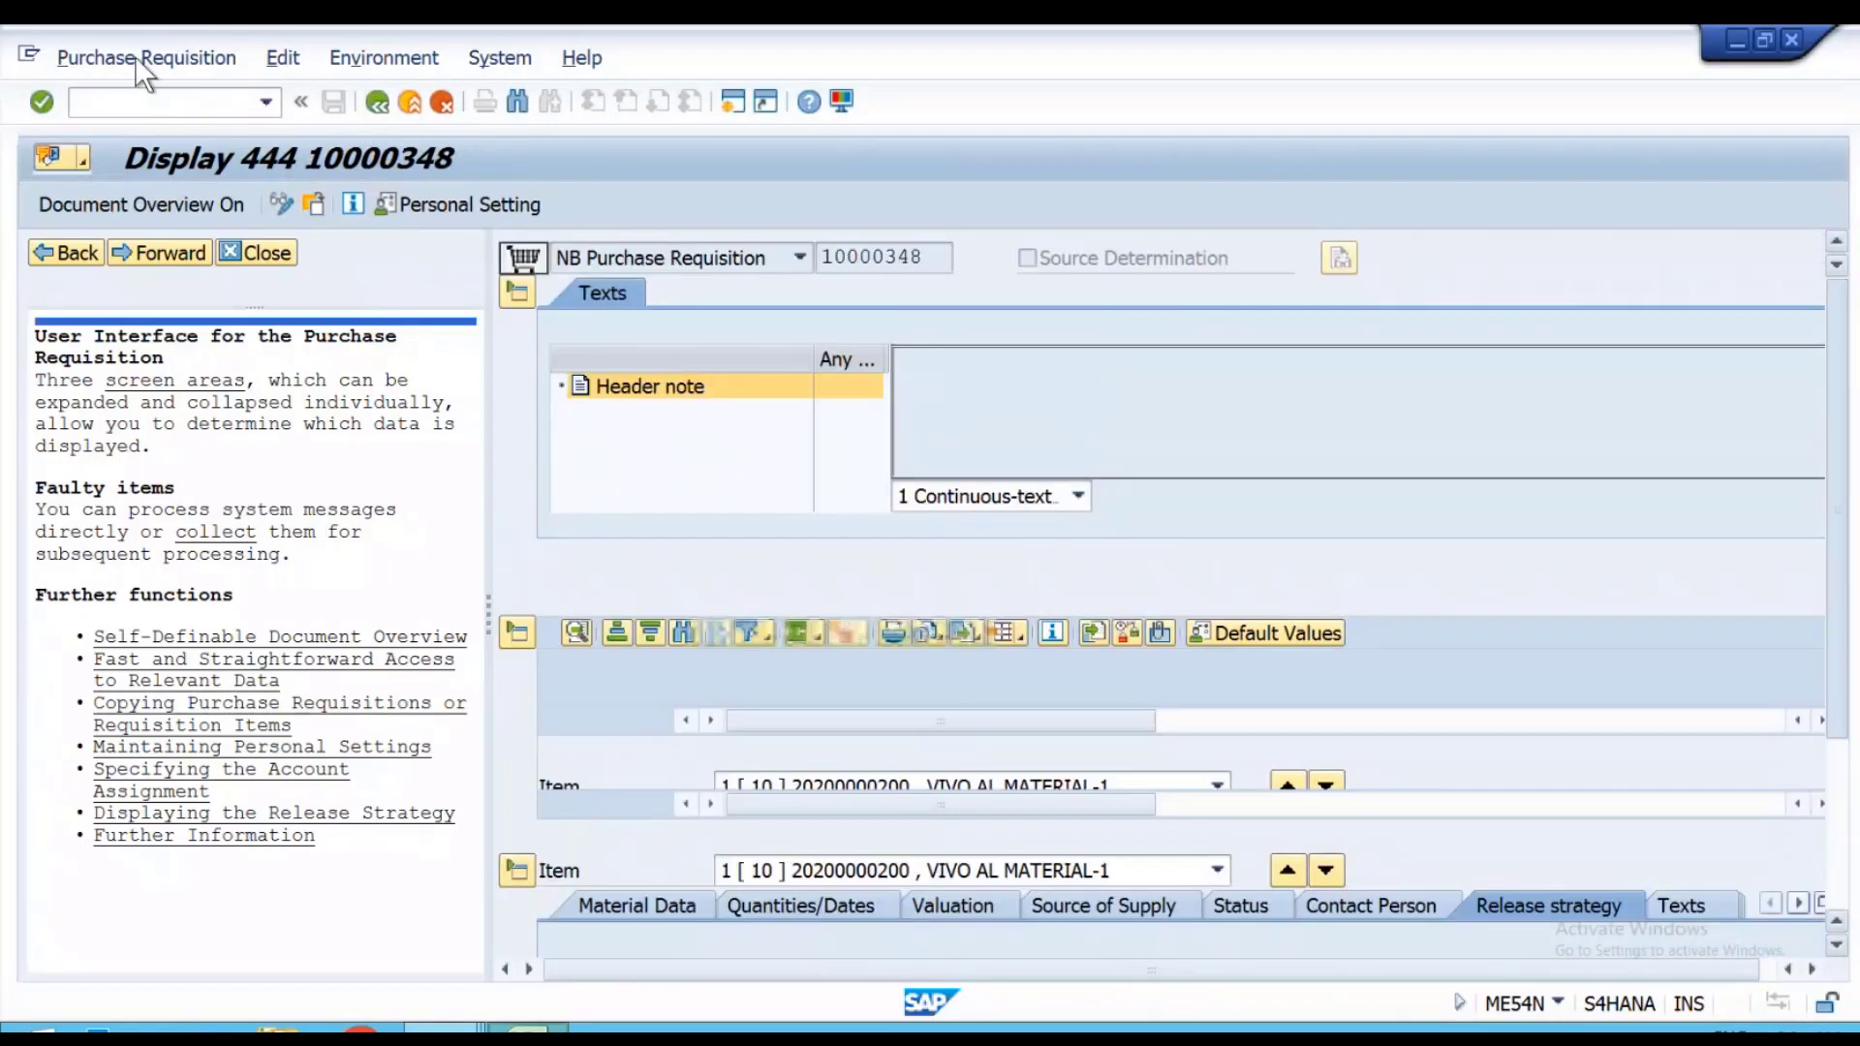
Load the newly created requisition as the other requisition and examine its header and item details for a release strategy.
{"action": "left_click", "coordinate": [135, 56]}
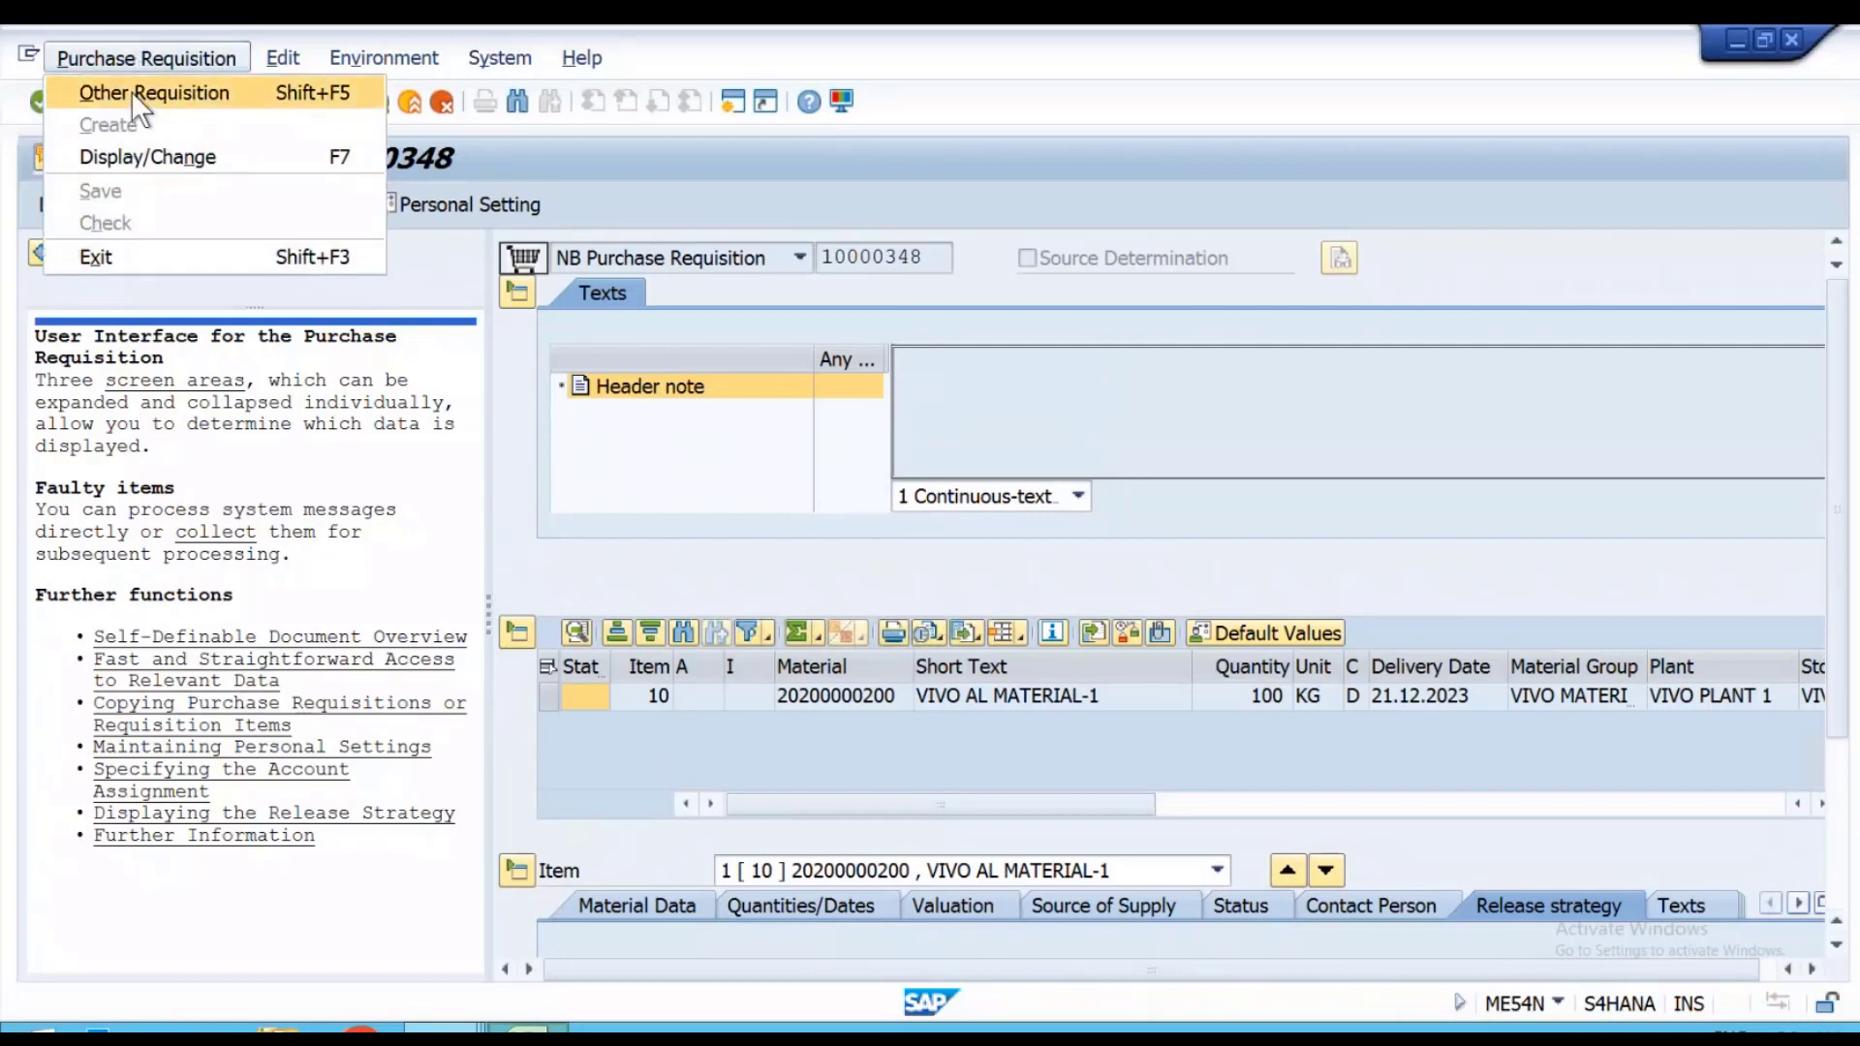
{"action": "left_click", "coordinate": [135, 93]}
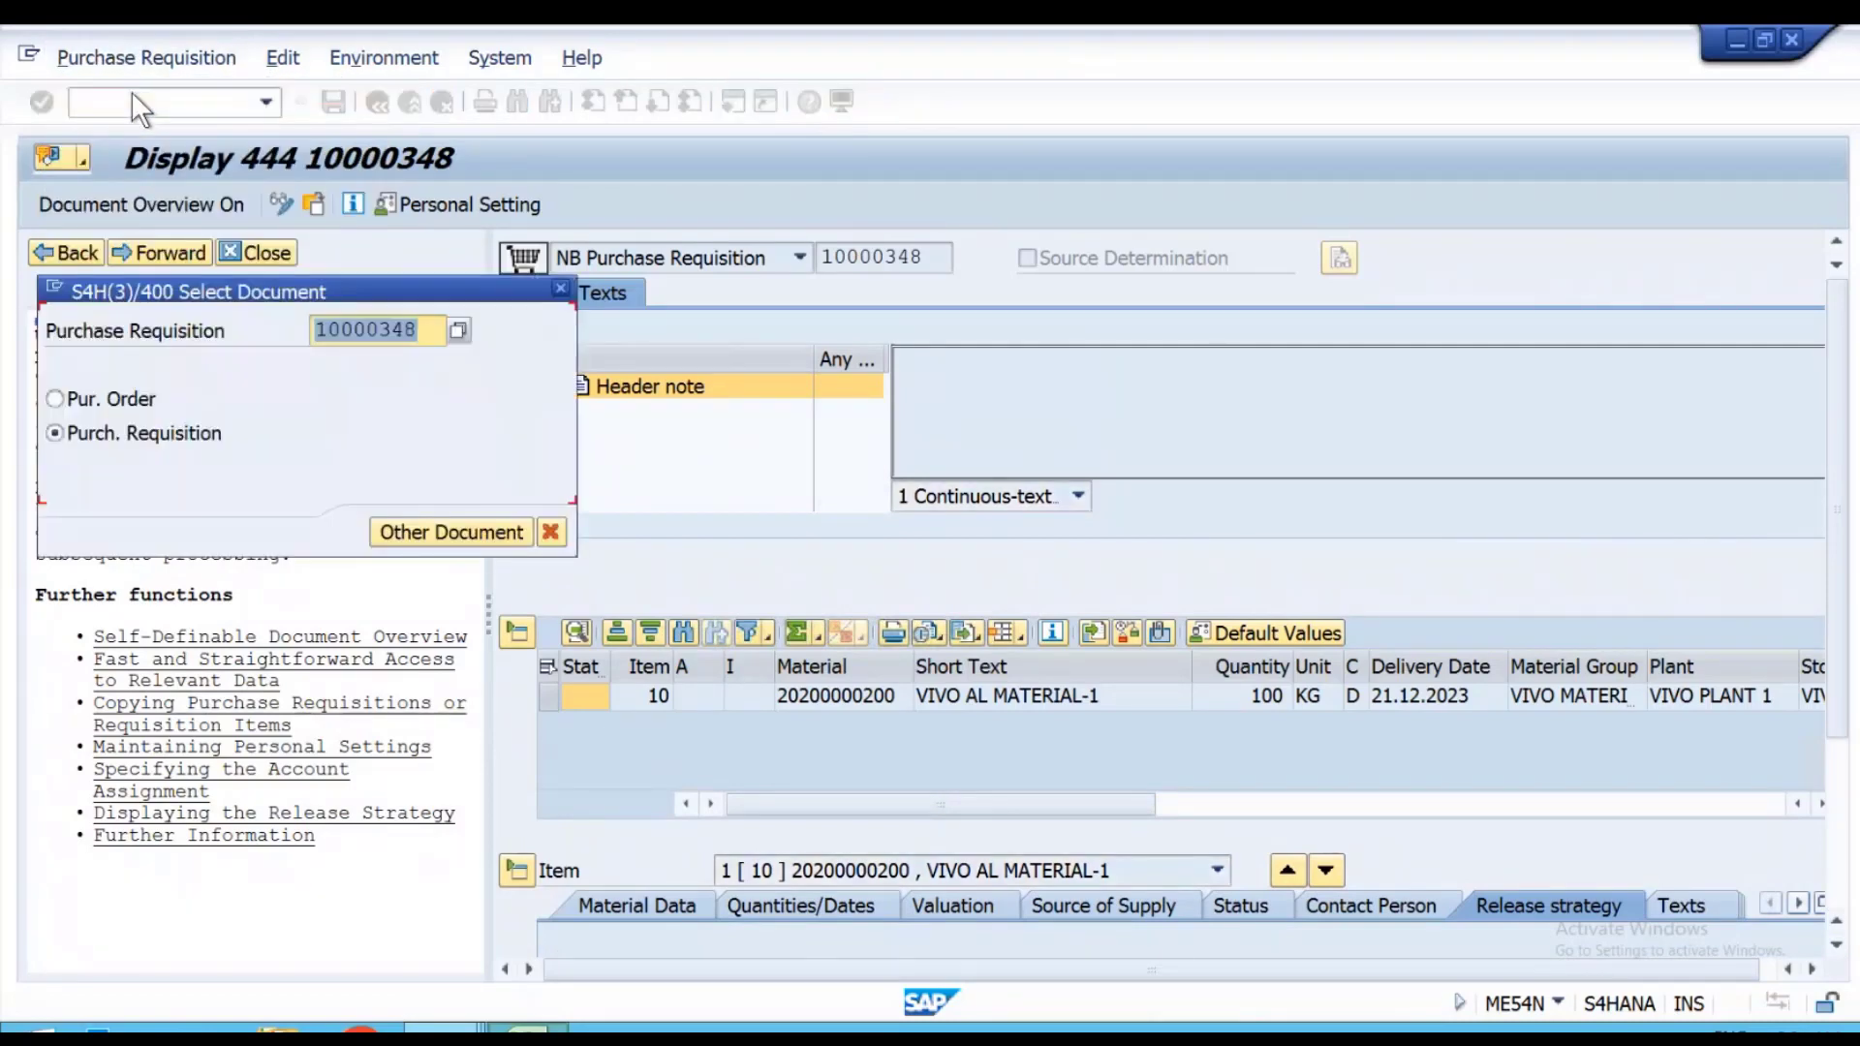
{"action": "key", "text": "Right"}
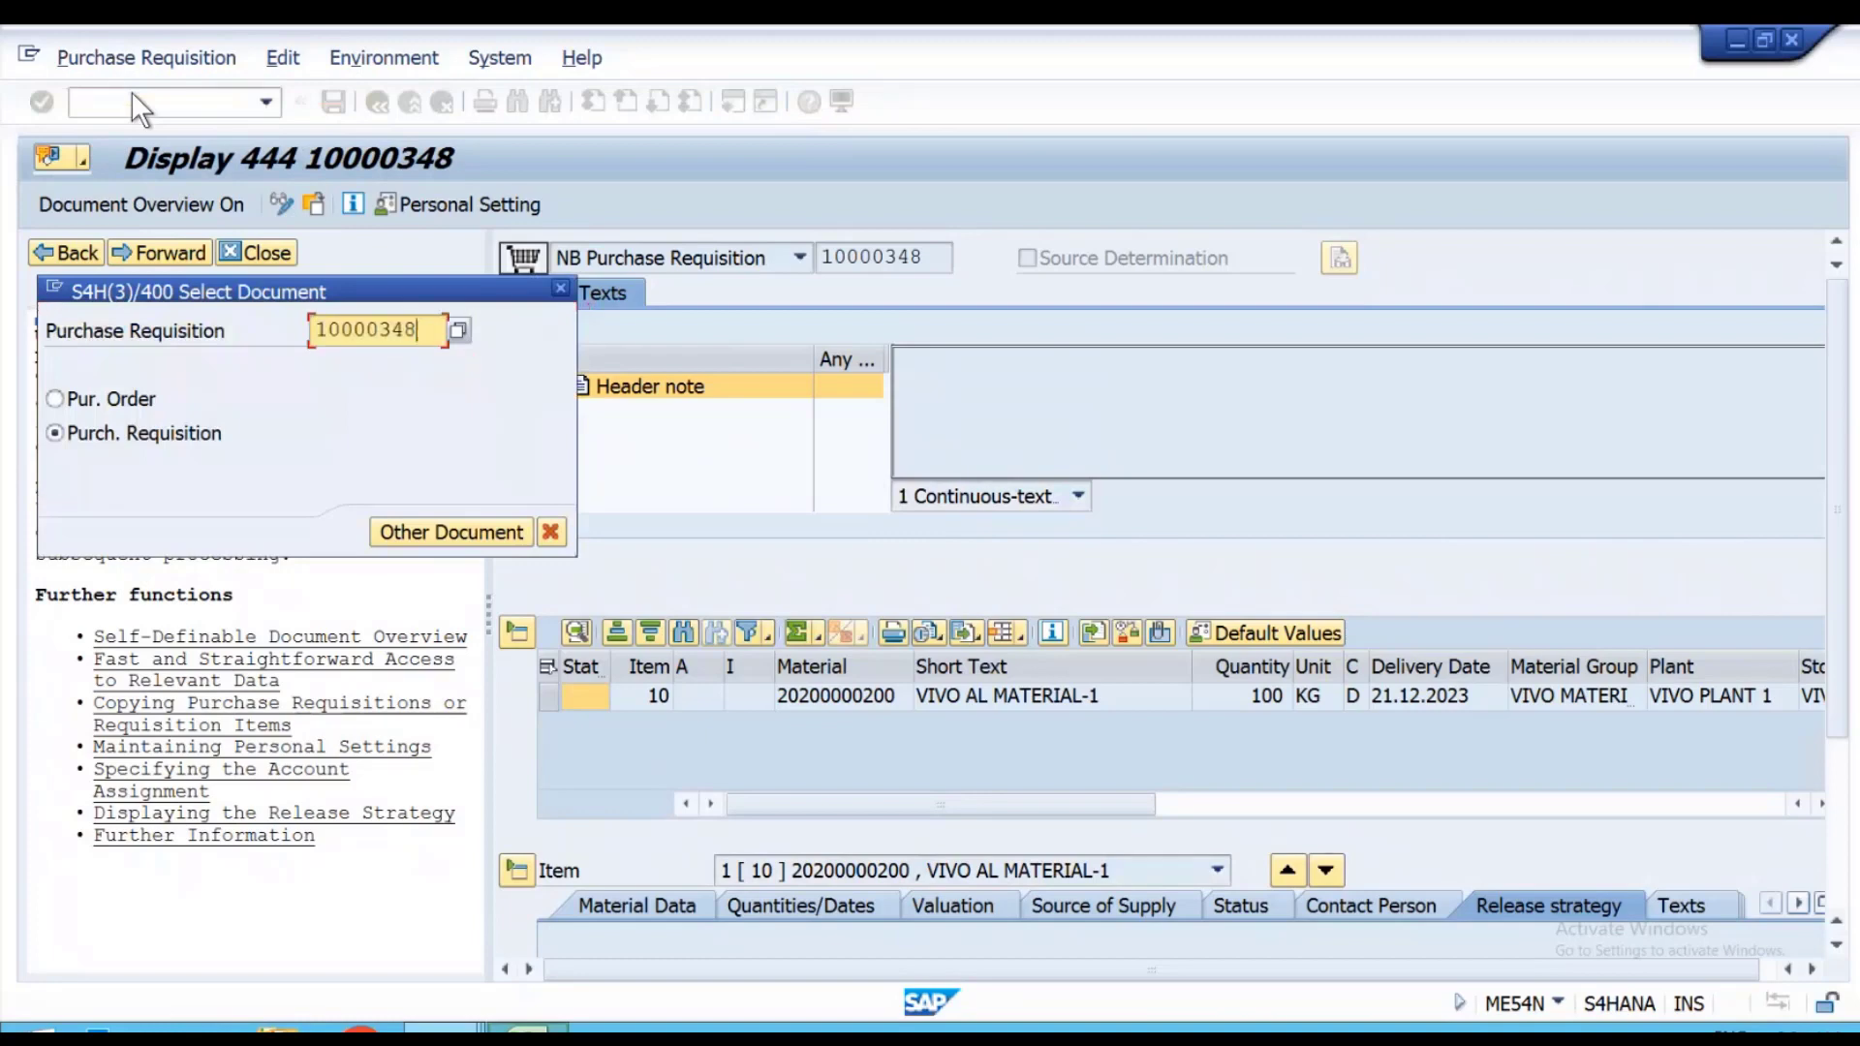
{"action": "key", "text": "BackSpace"}
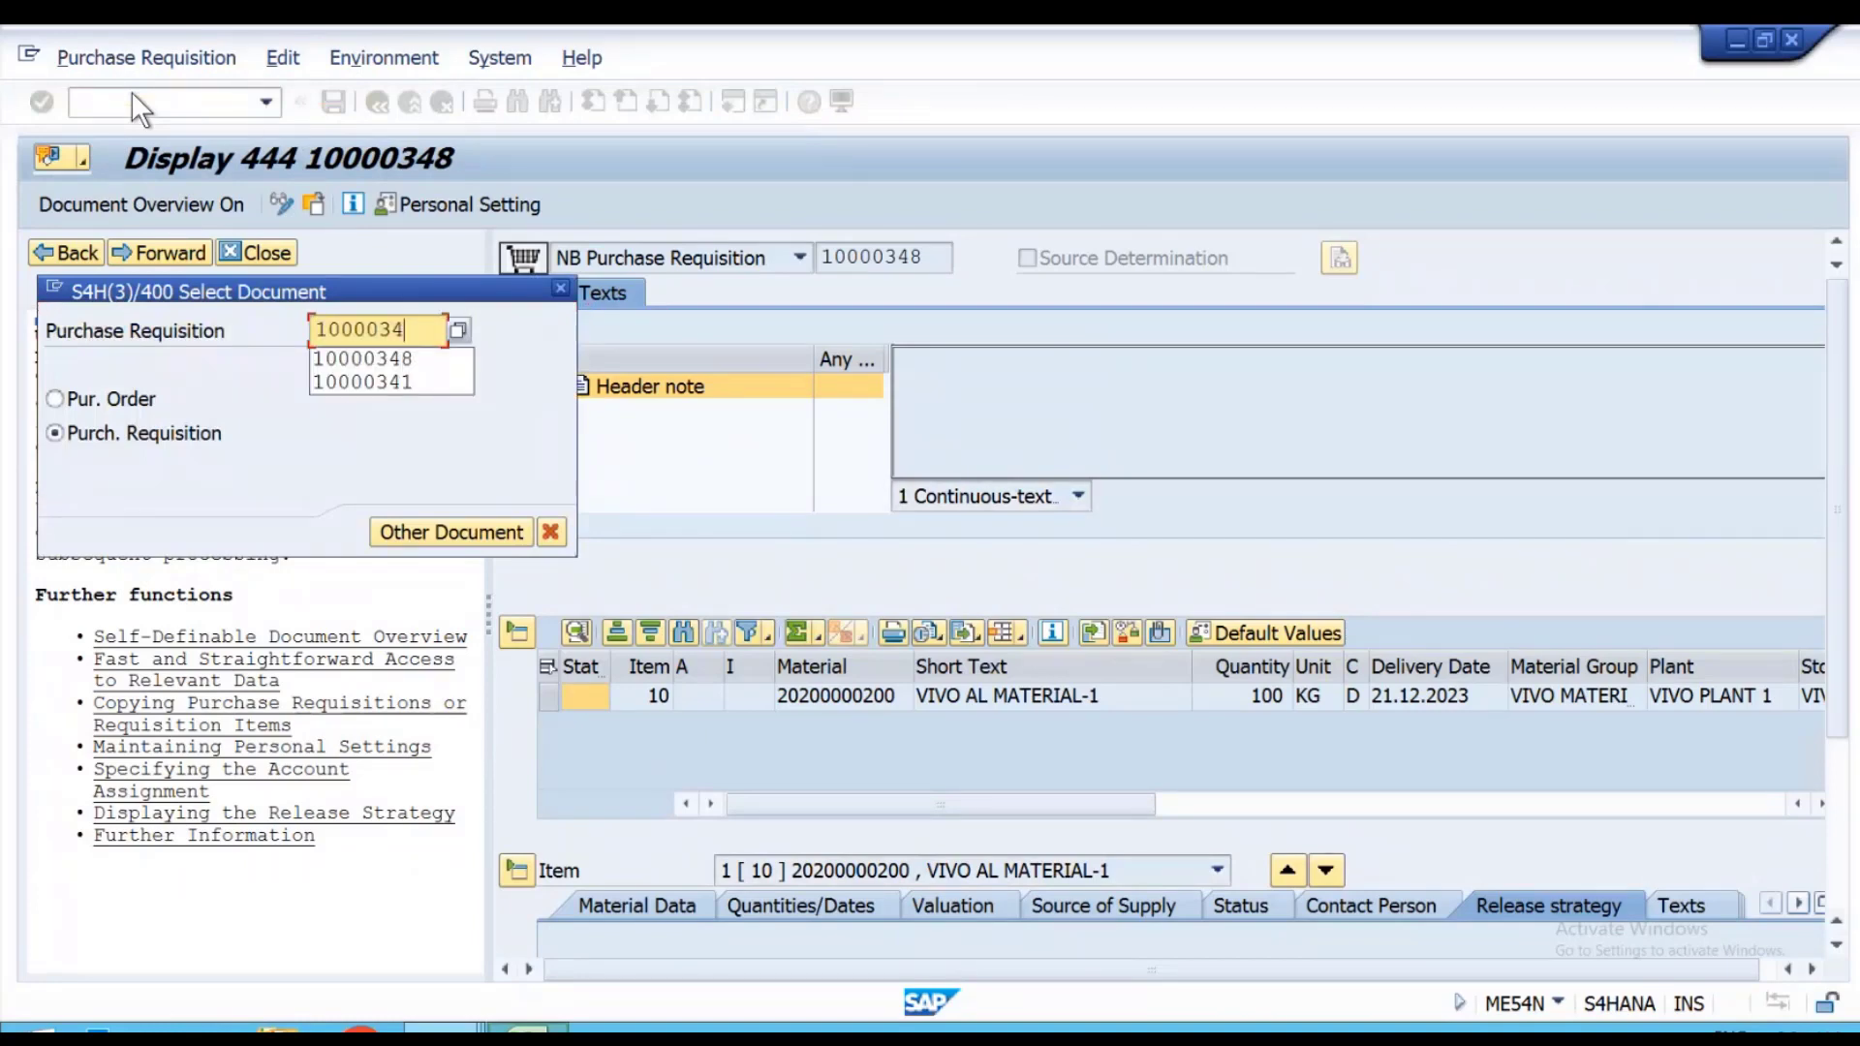
{"action": "type", "text": "9"}
{"action": "key", "text": "Return"}
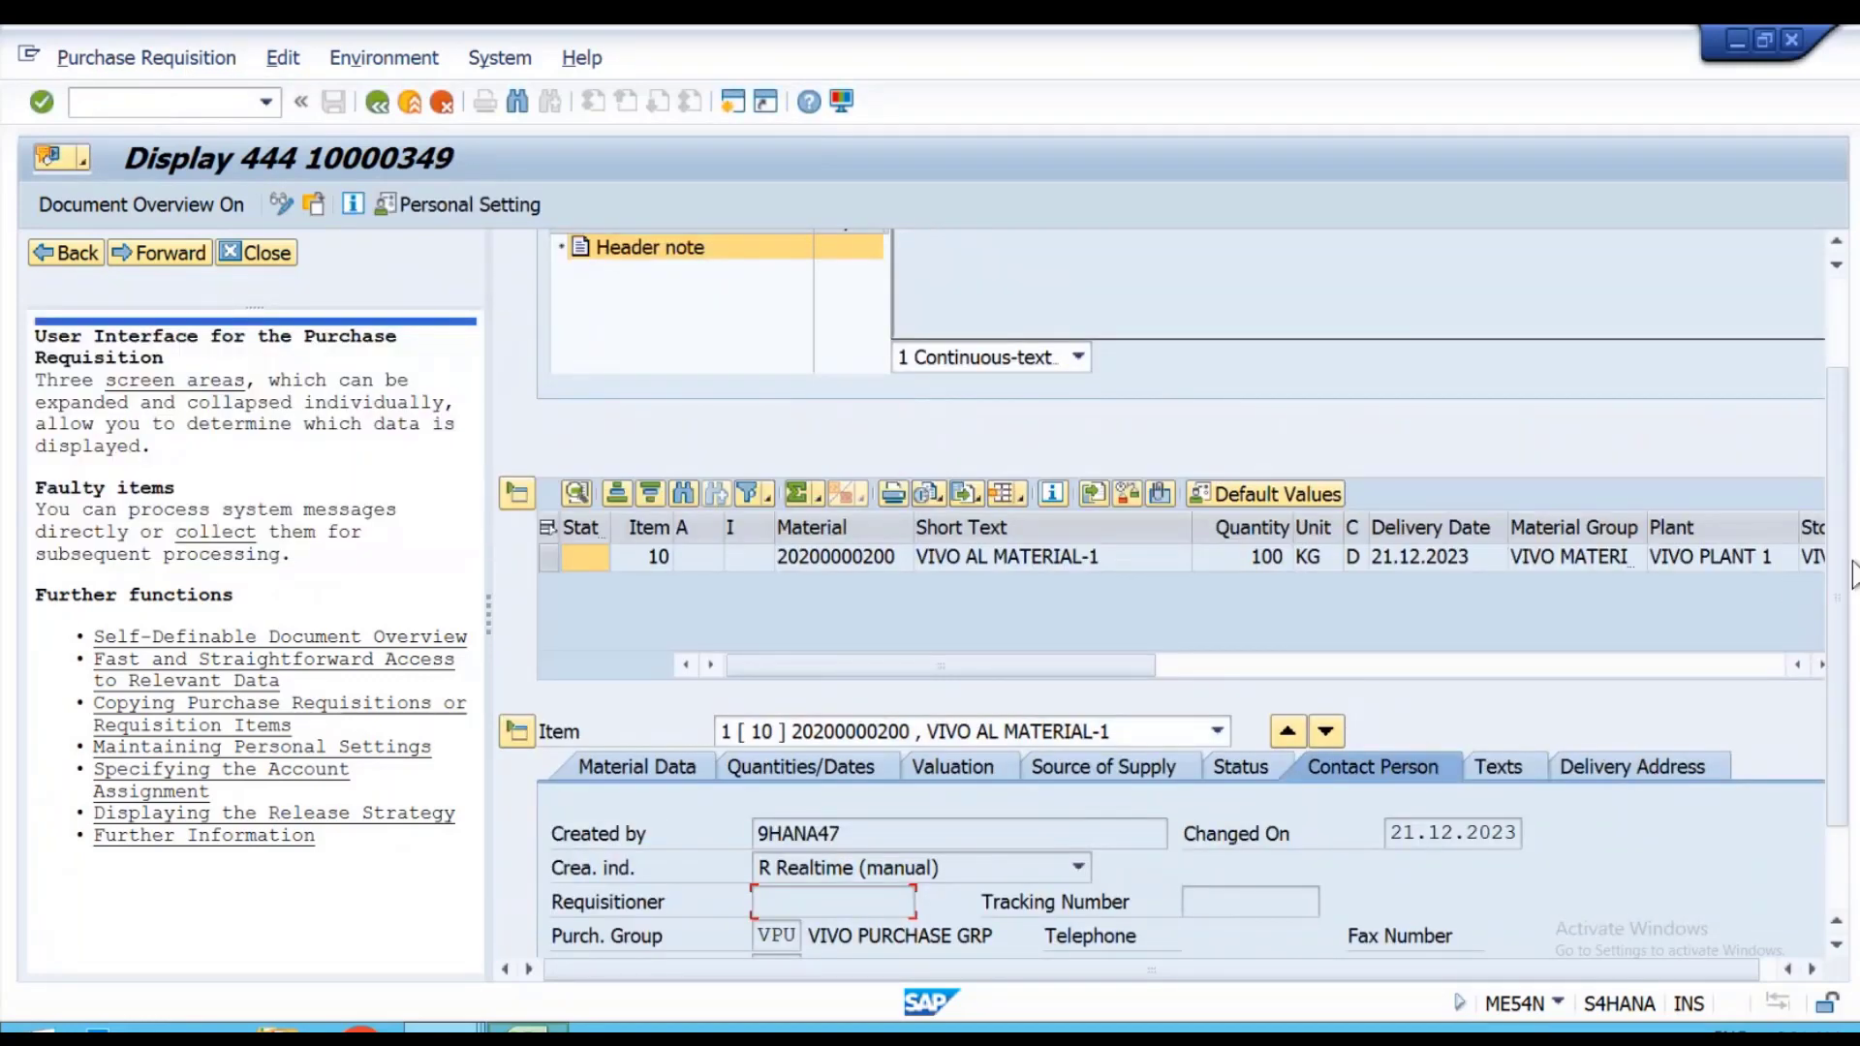
{"action": "left_click", "coordinate": [1835, 233]}
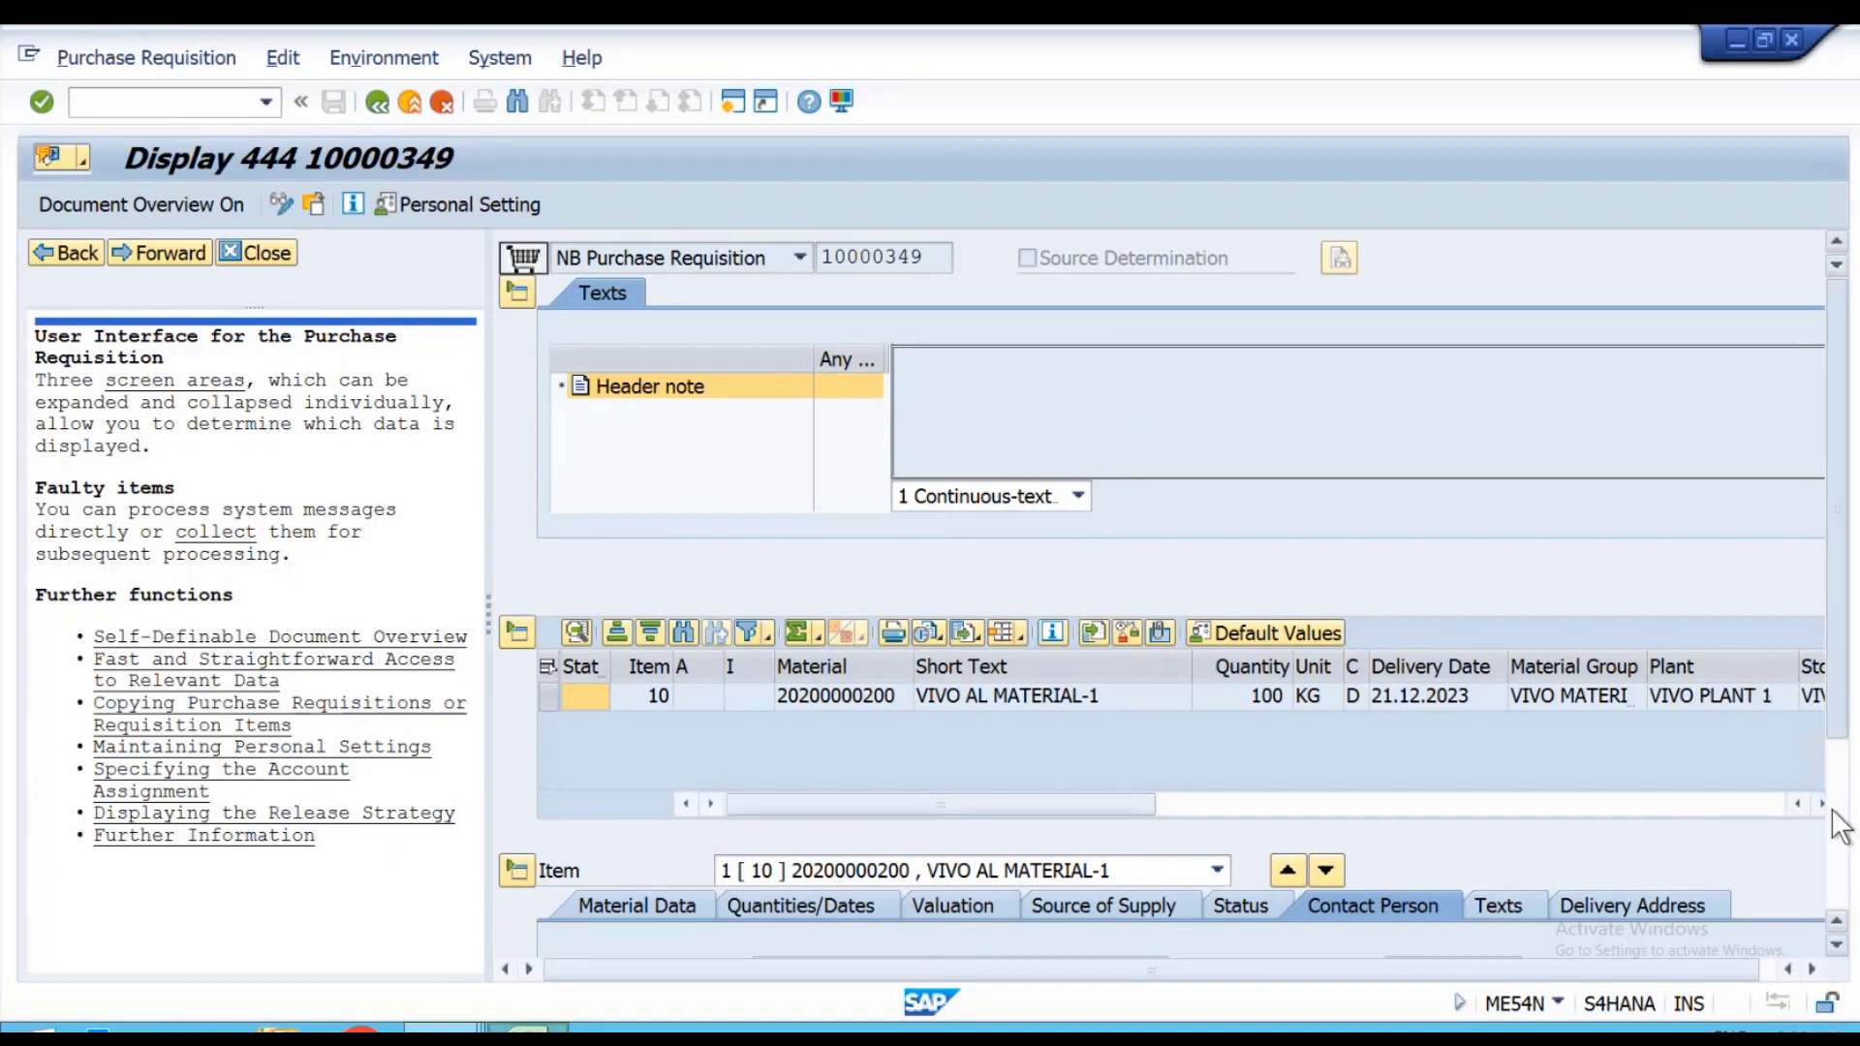
{"action": "scroll", "coordinate": [1839, 870], "scroll_direction": "down", "scroll_amount": 3}
{"action": "scroll", "coordinate": [1839, 883], "scroll_direction": "down", "scroll_amount": 1}
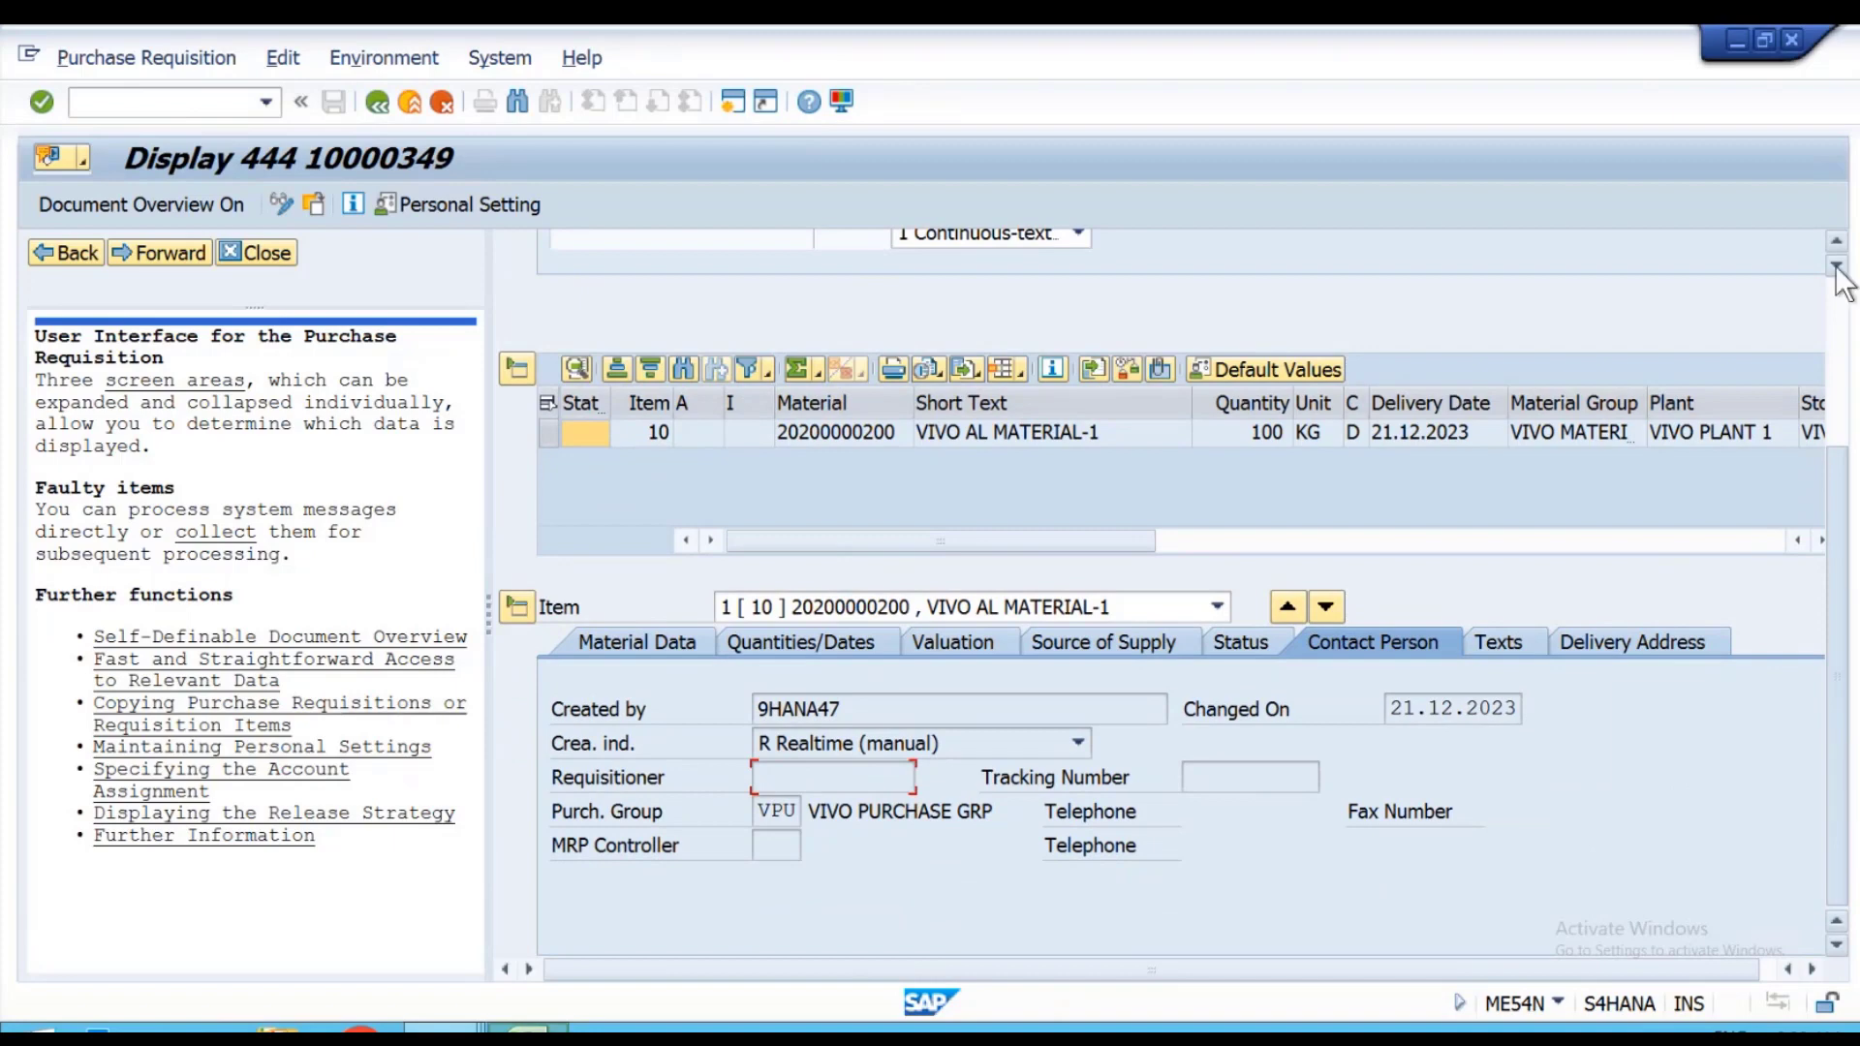
{"action": "scroll", "coordinate": [1824, 335], "scroll_direction": "up", "scroll_amount": 4}
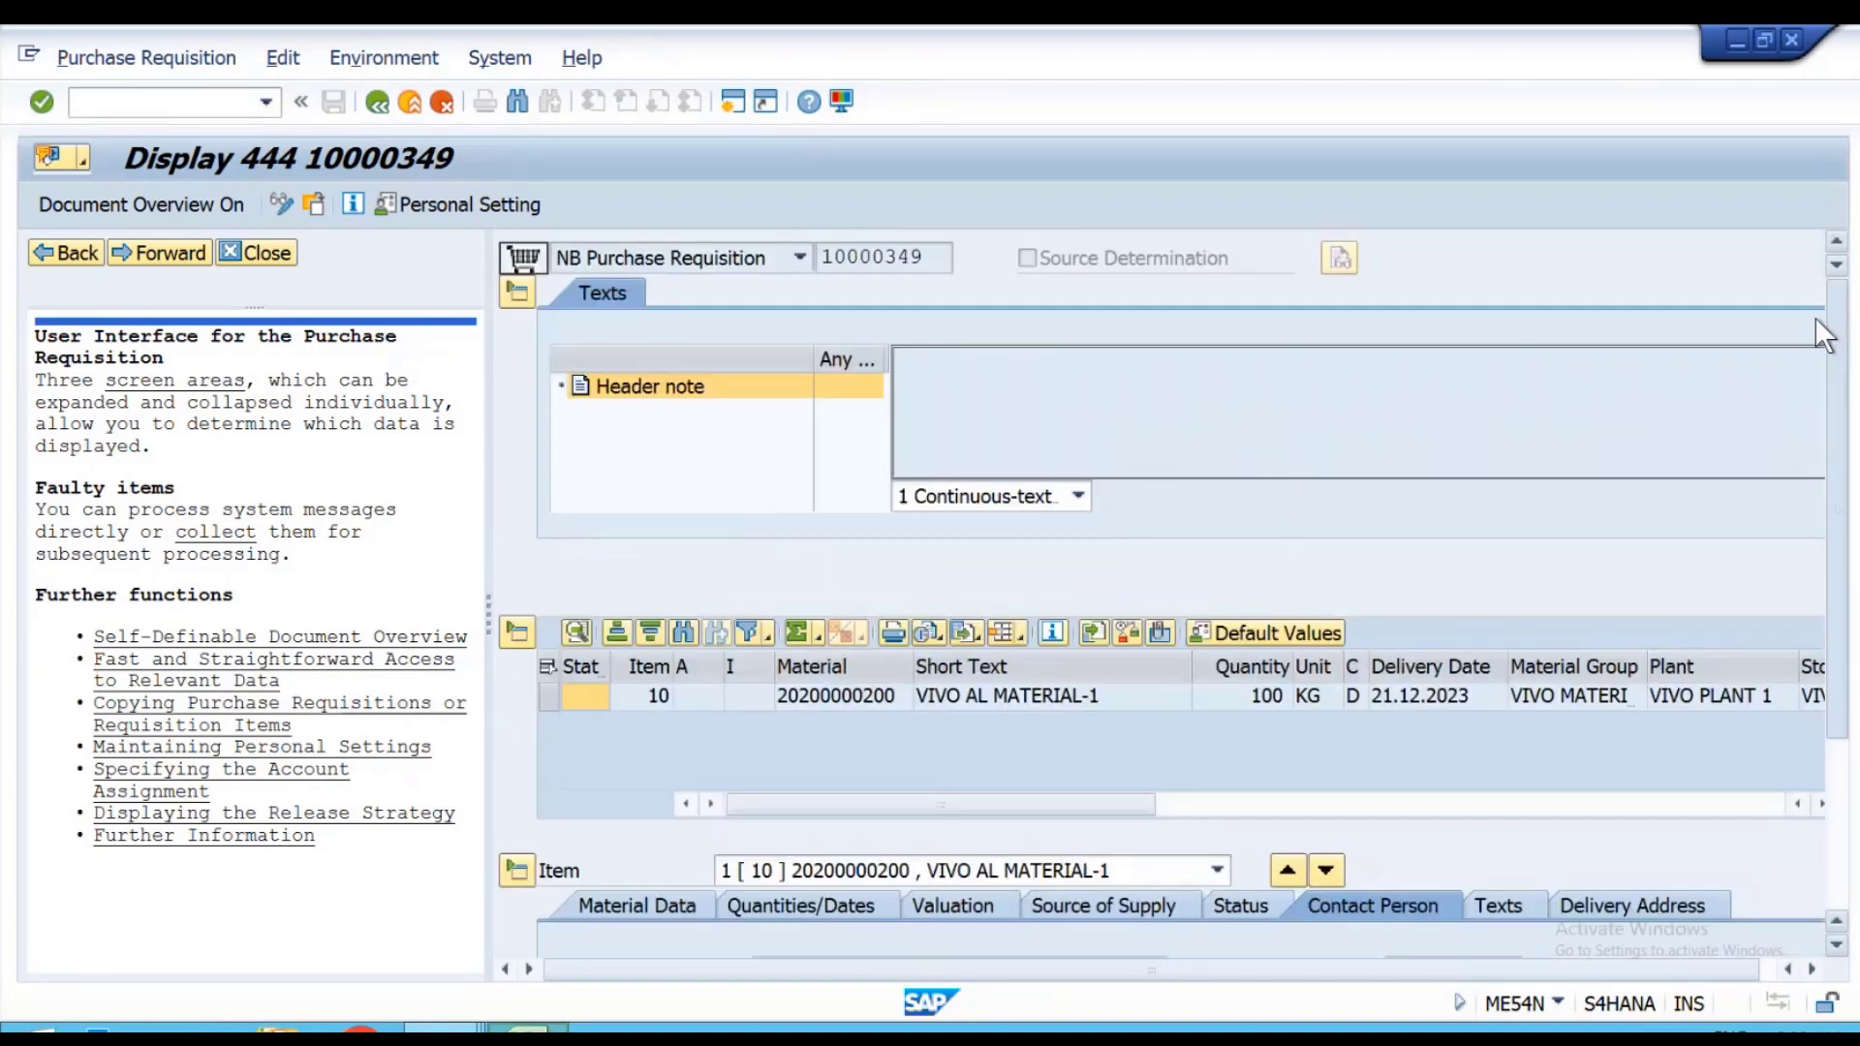
Return to transaction ME51N, hide the help text, turn on the document overview, and list My purchase requisitions again.
{"action": "left_click", "coordinate": [264, 101]}
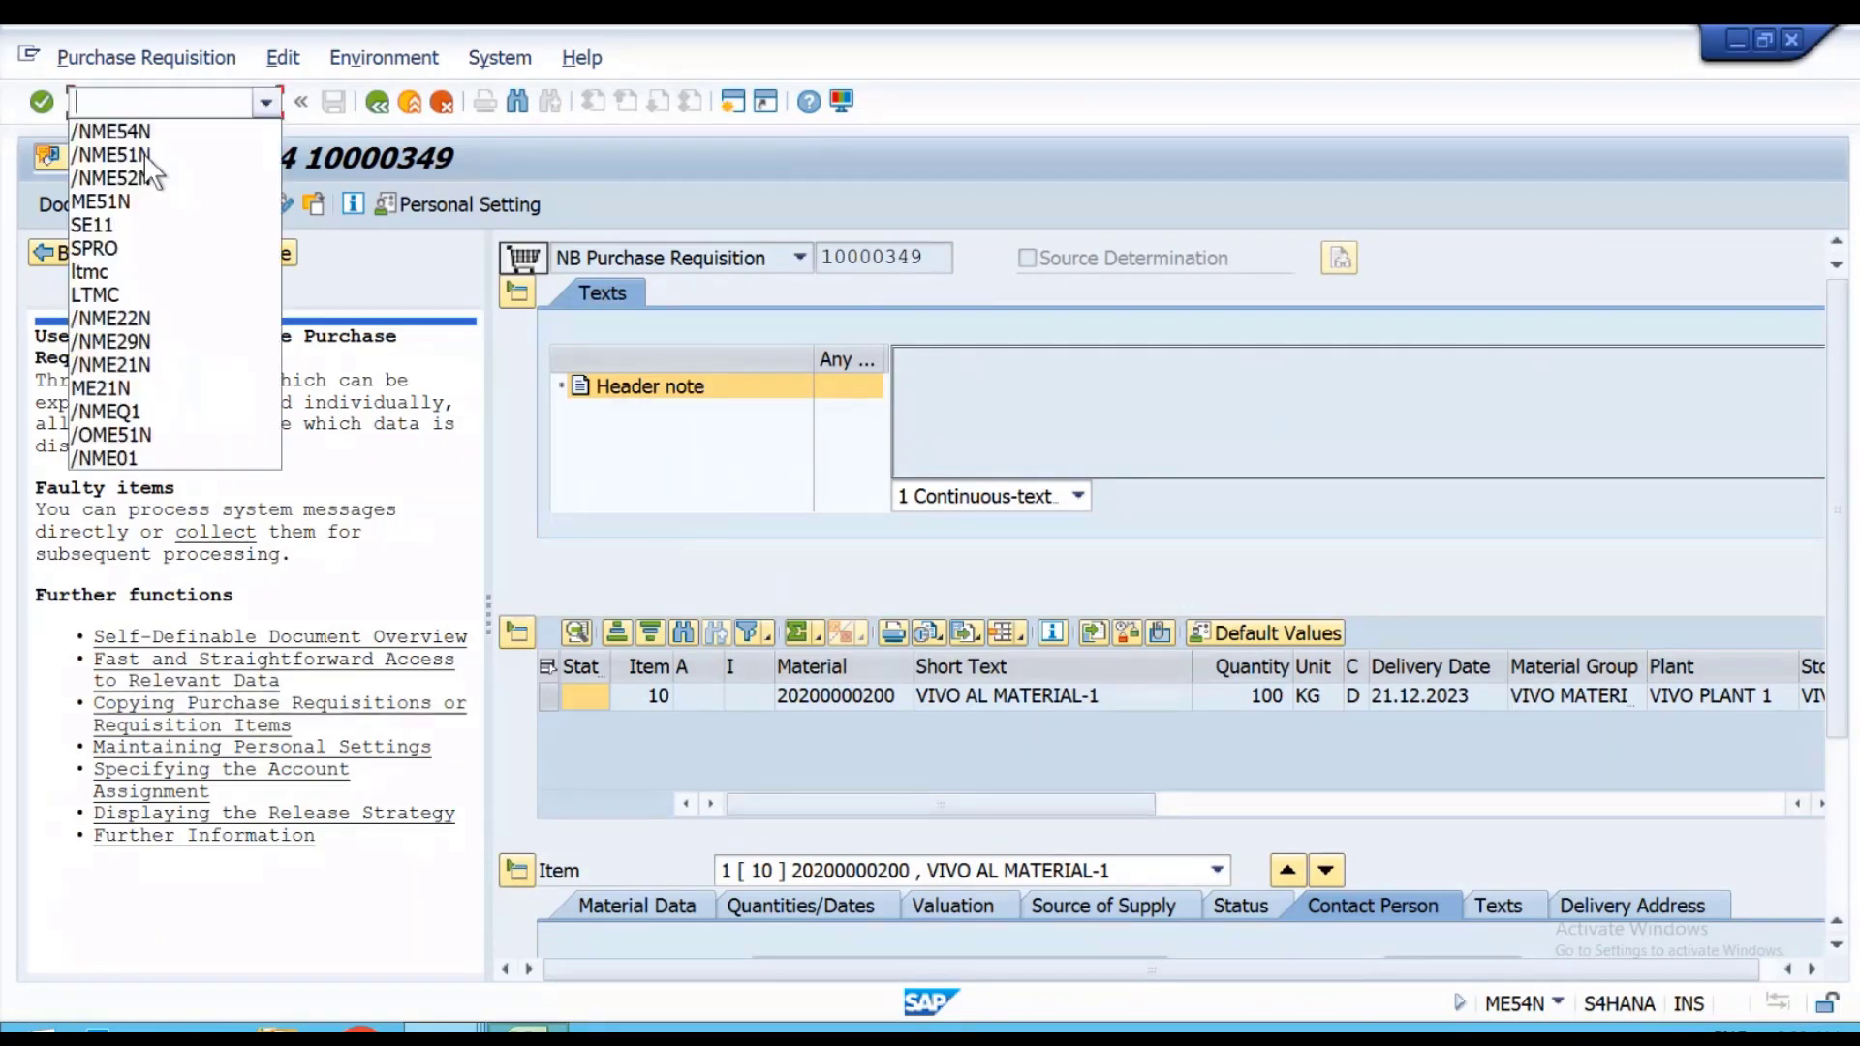
{"action": "left_click", "coordinate": [143, 153]}
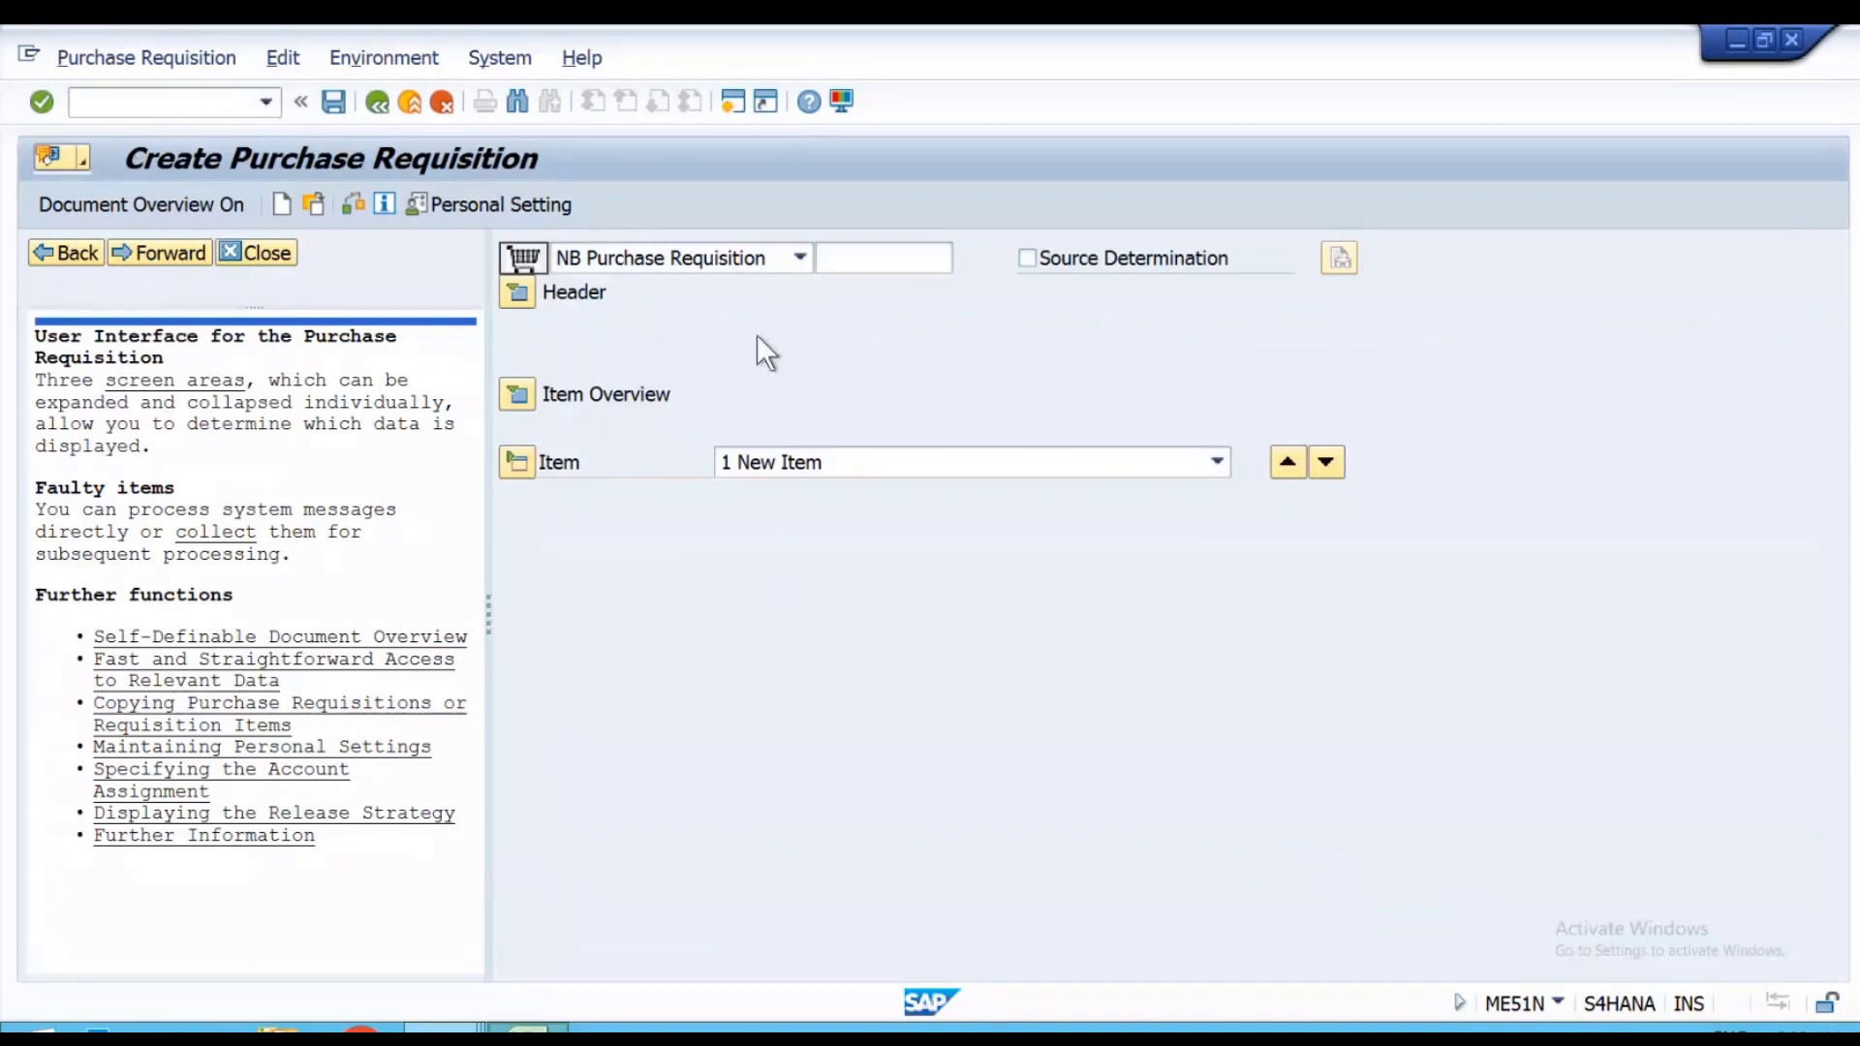
{"action": "left_click", "coordinate": [259, 250]}
{"action": "left_click", "coordinate": [217, 204]}
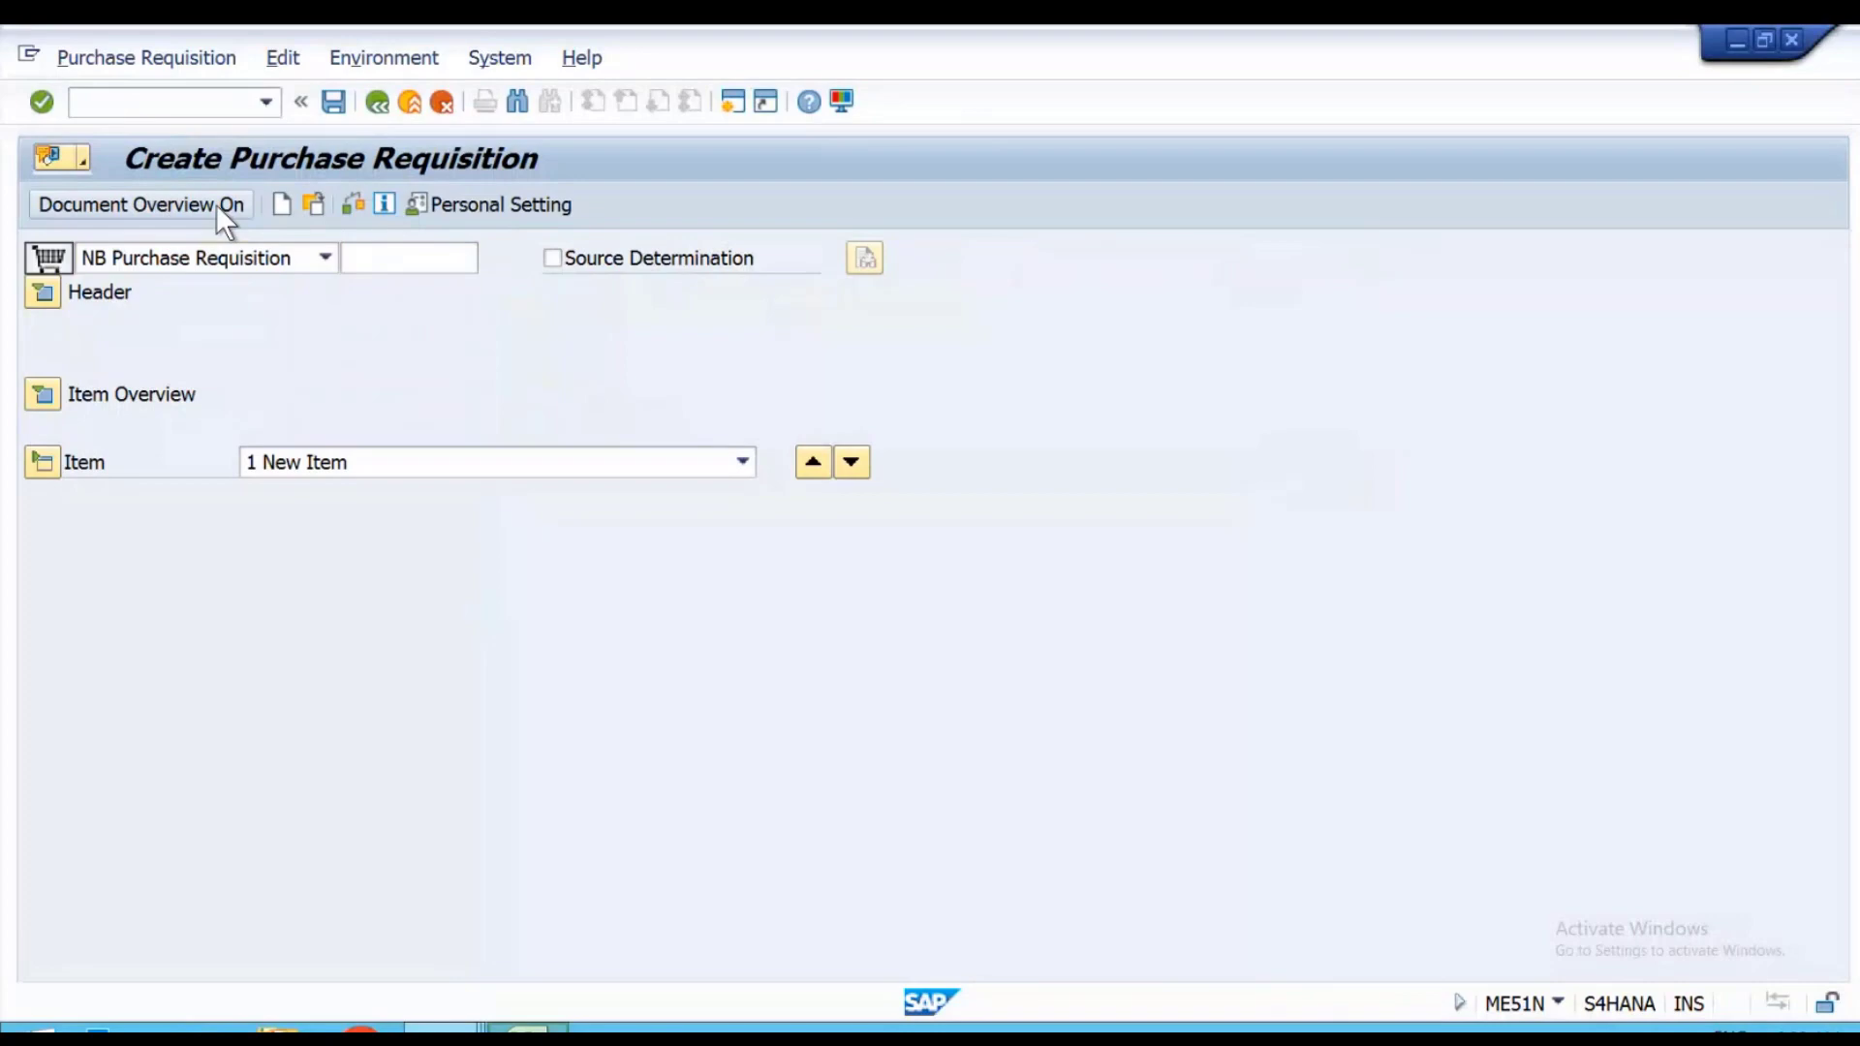
{"action": "left_click", "coordinate": [68, 348]}
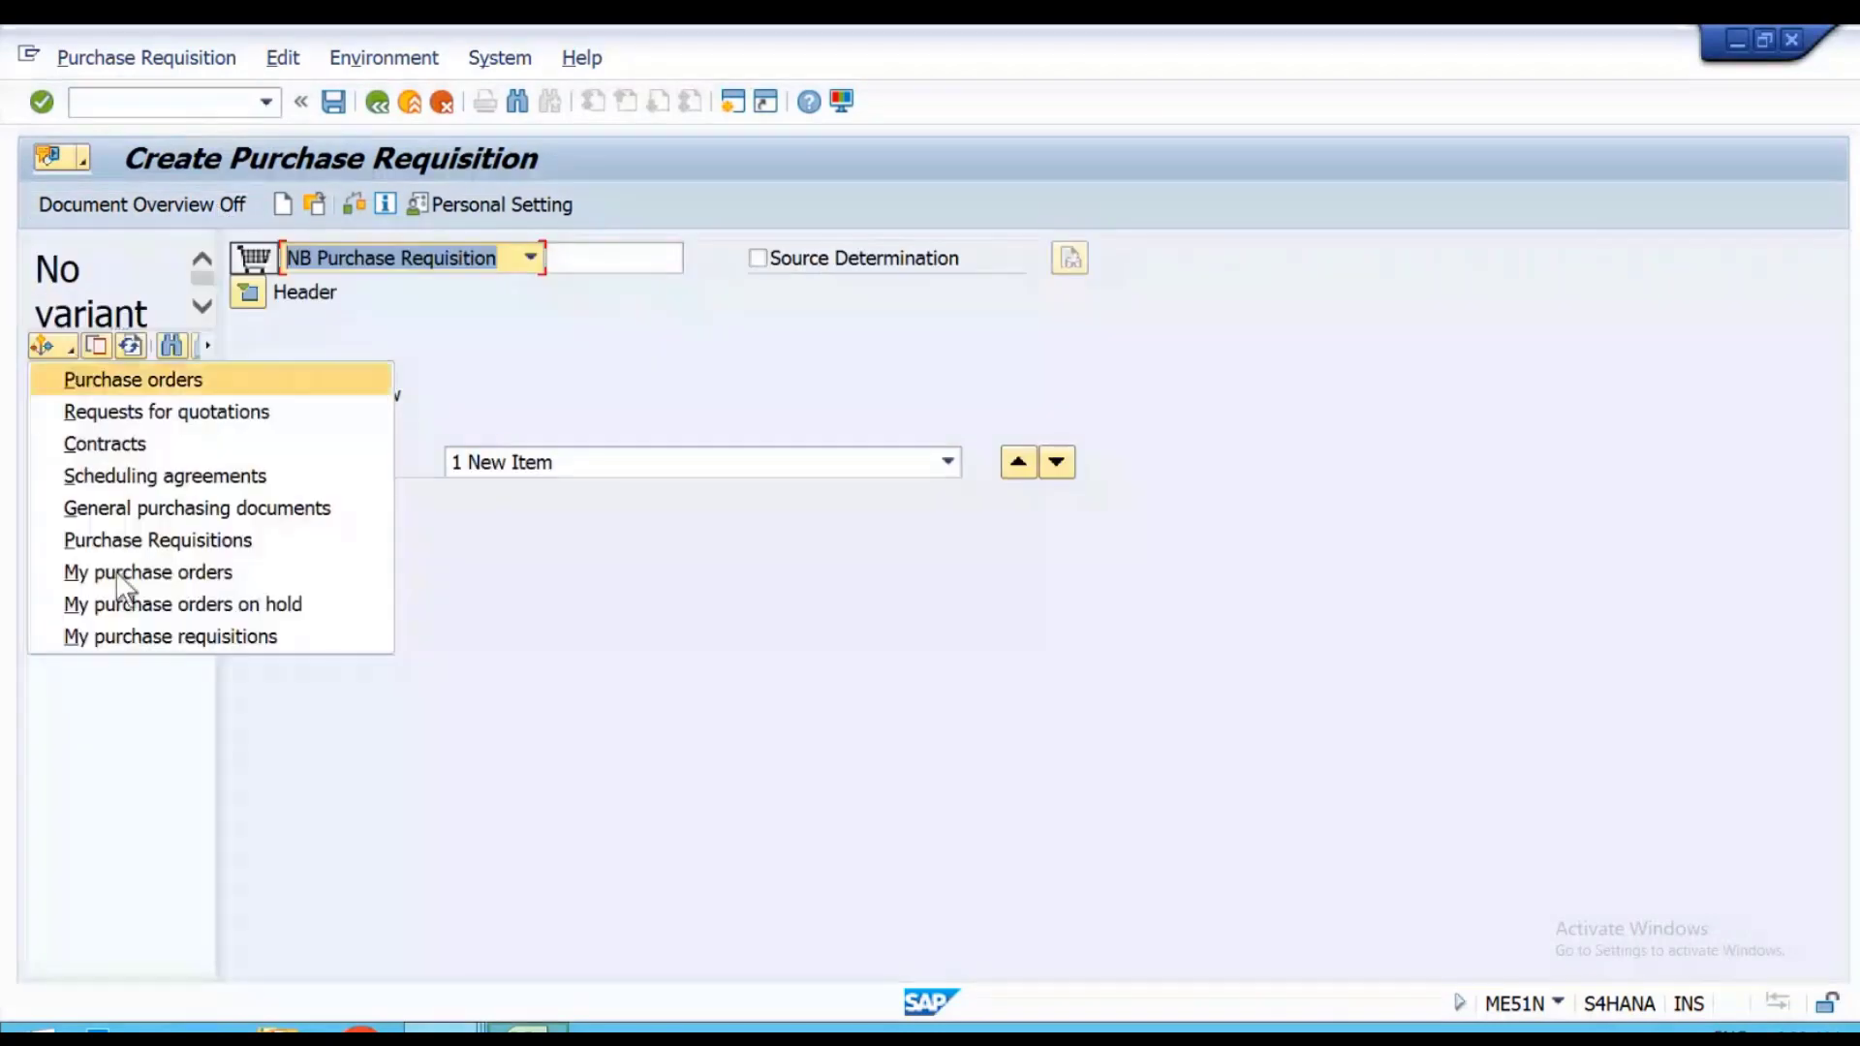
{"action": "left_click", "coordinate": [116, 635]}
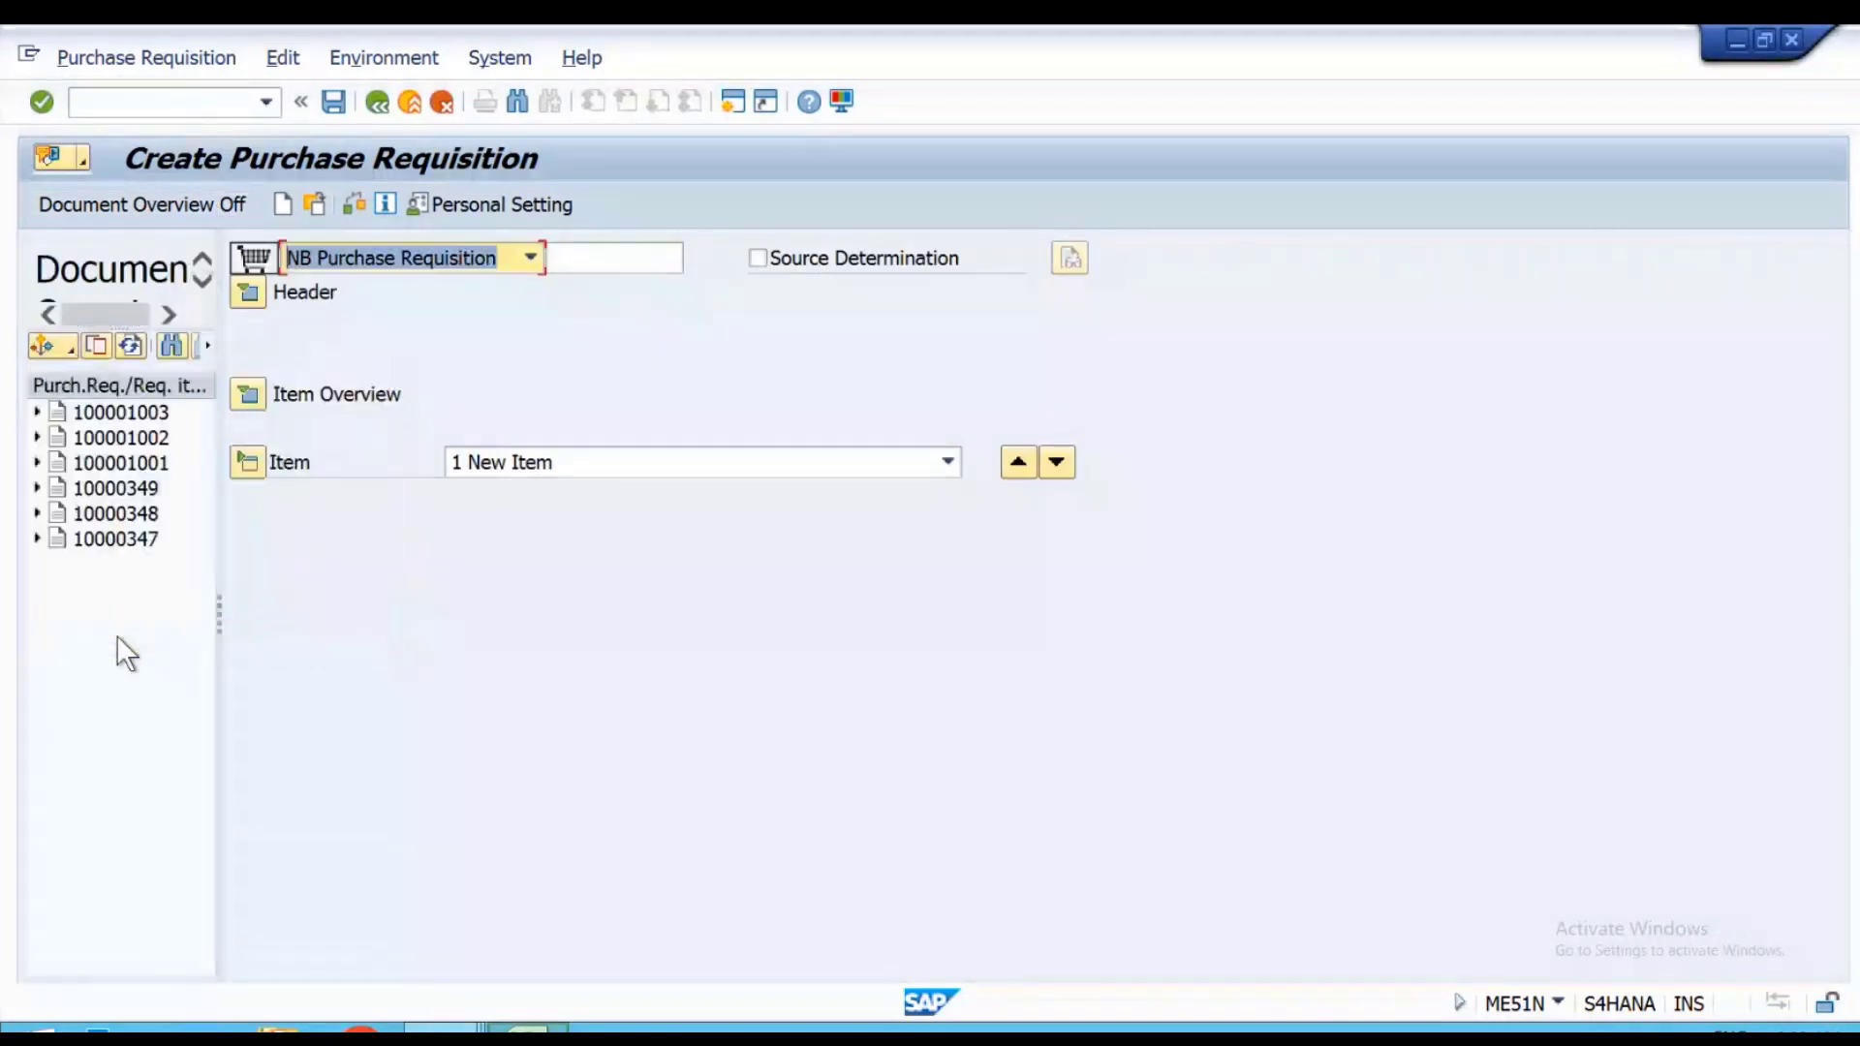
Copy the newest NB requisition, change the document type to VR (VIVO PR DOCUMETN TYP), and save the new requisition.
{"action": "left_click", "coordinate": [144, 488]}
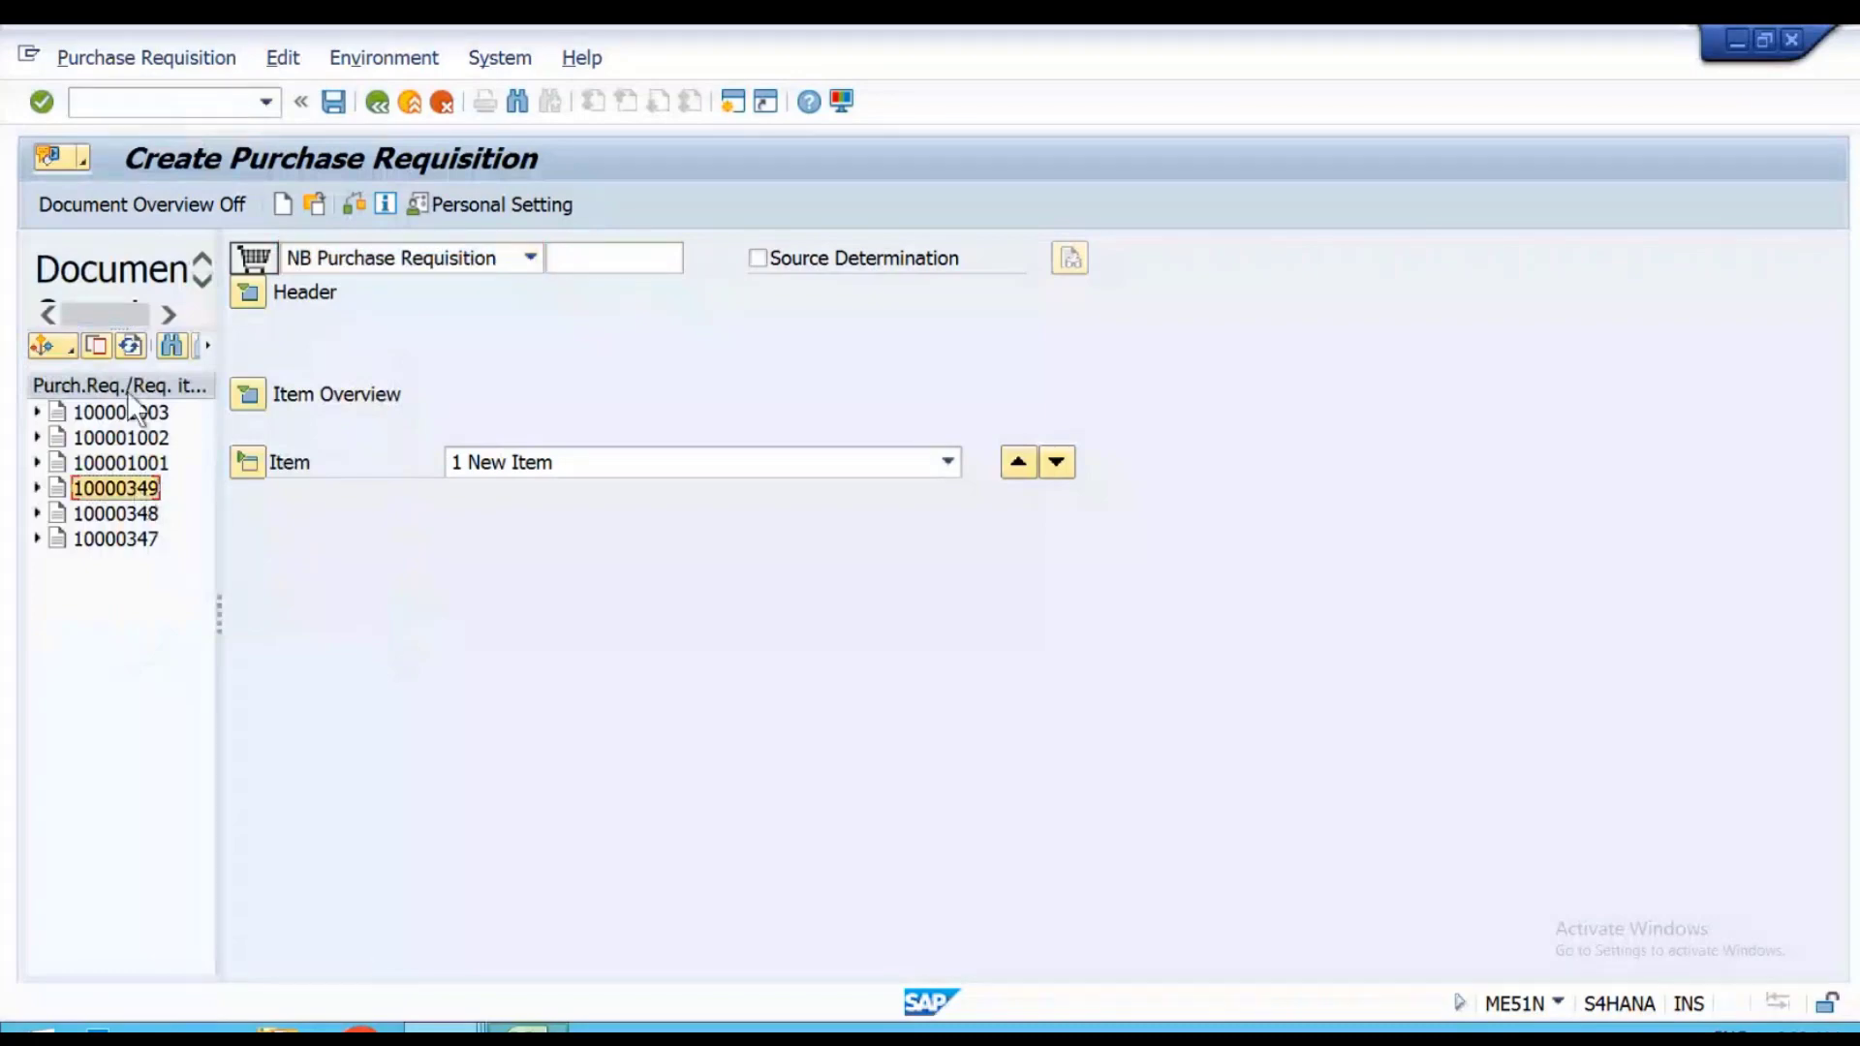
{"action": "left_click", "coordinate": [94, 348]}
{"action": "left_click", "coordinate": [378, 258]}
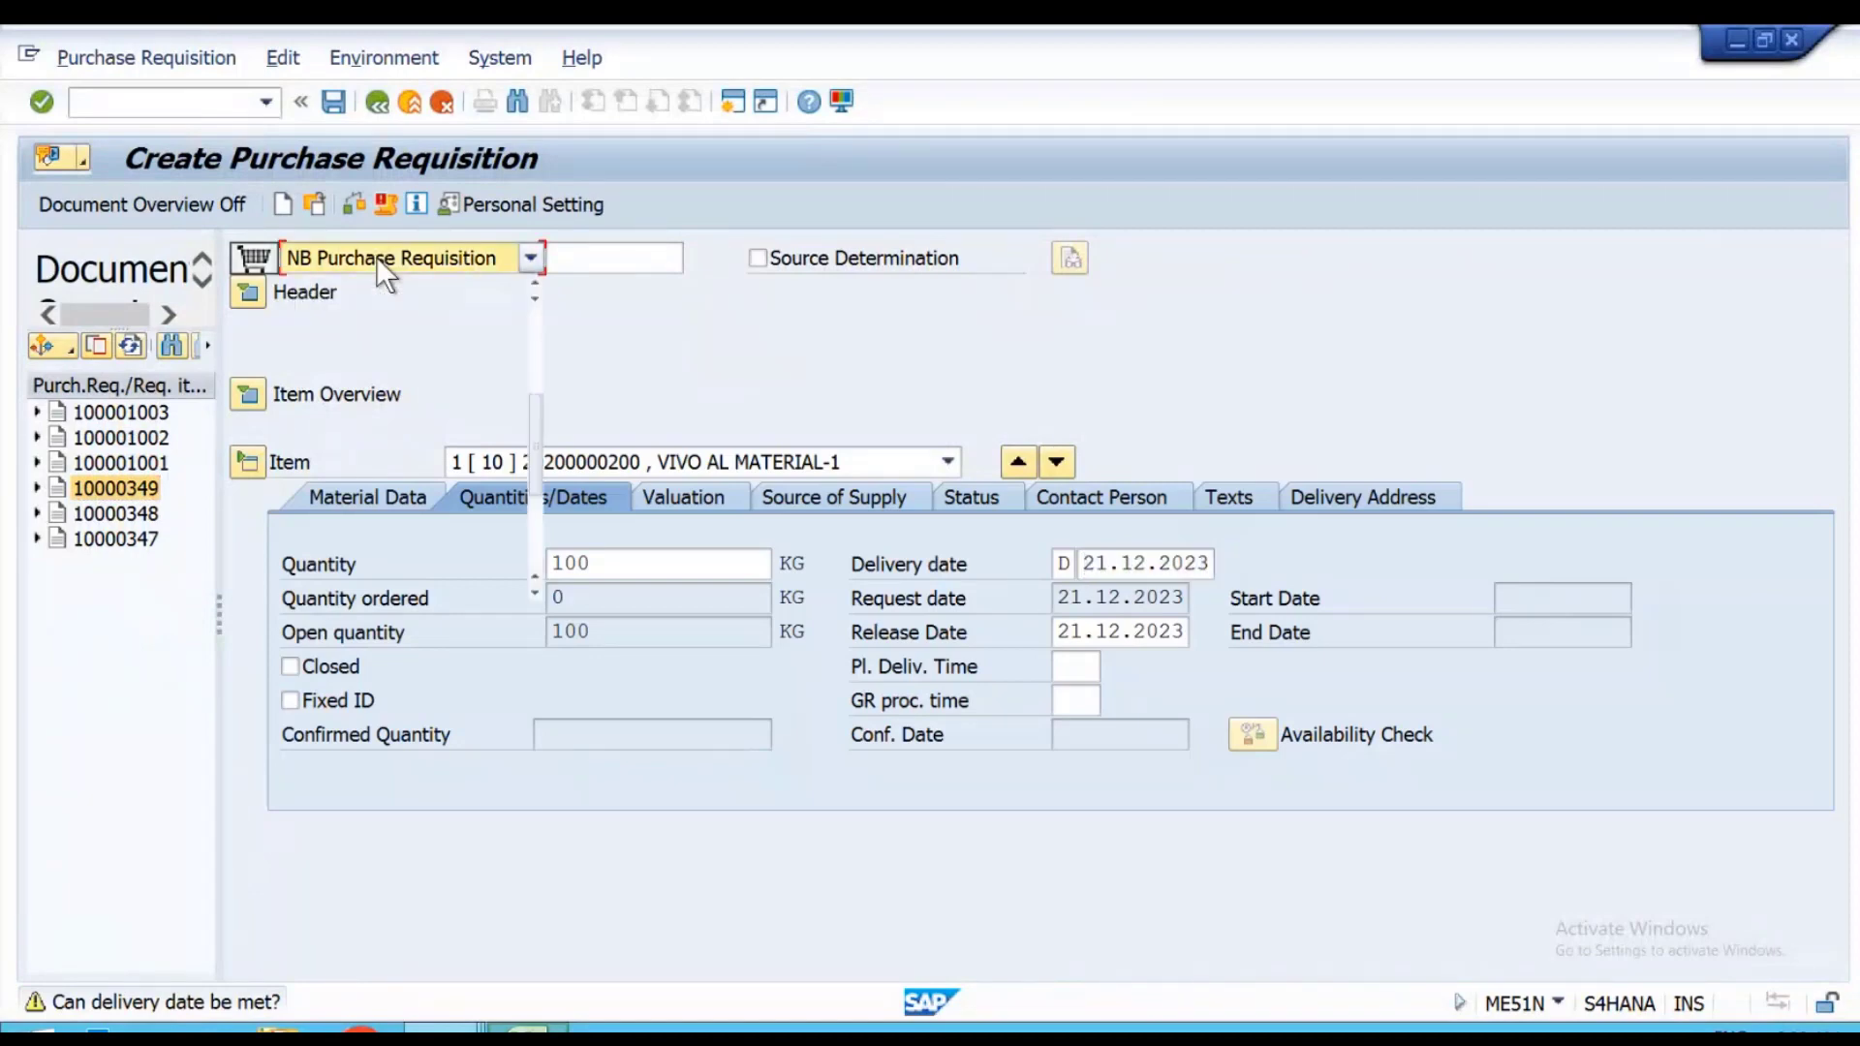
{"action": "key", "text": "v"}
{"action": "key", "text": "Return"}
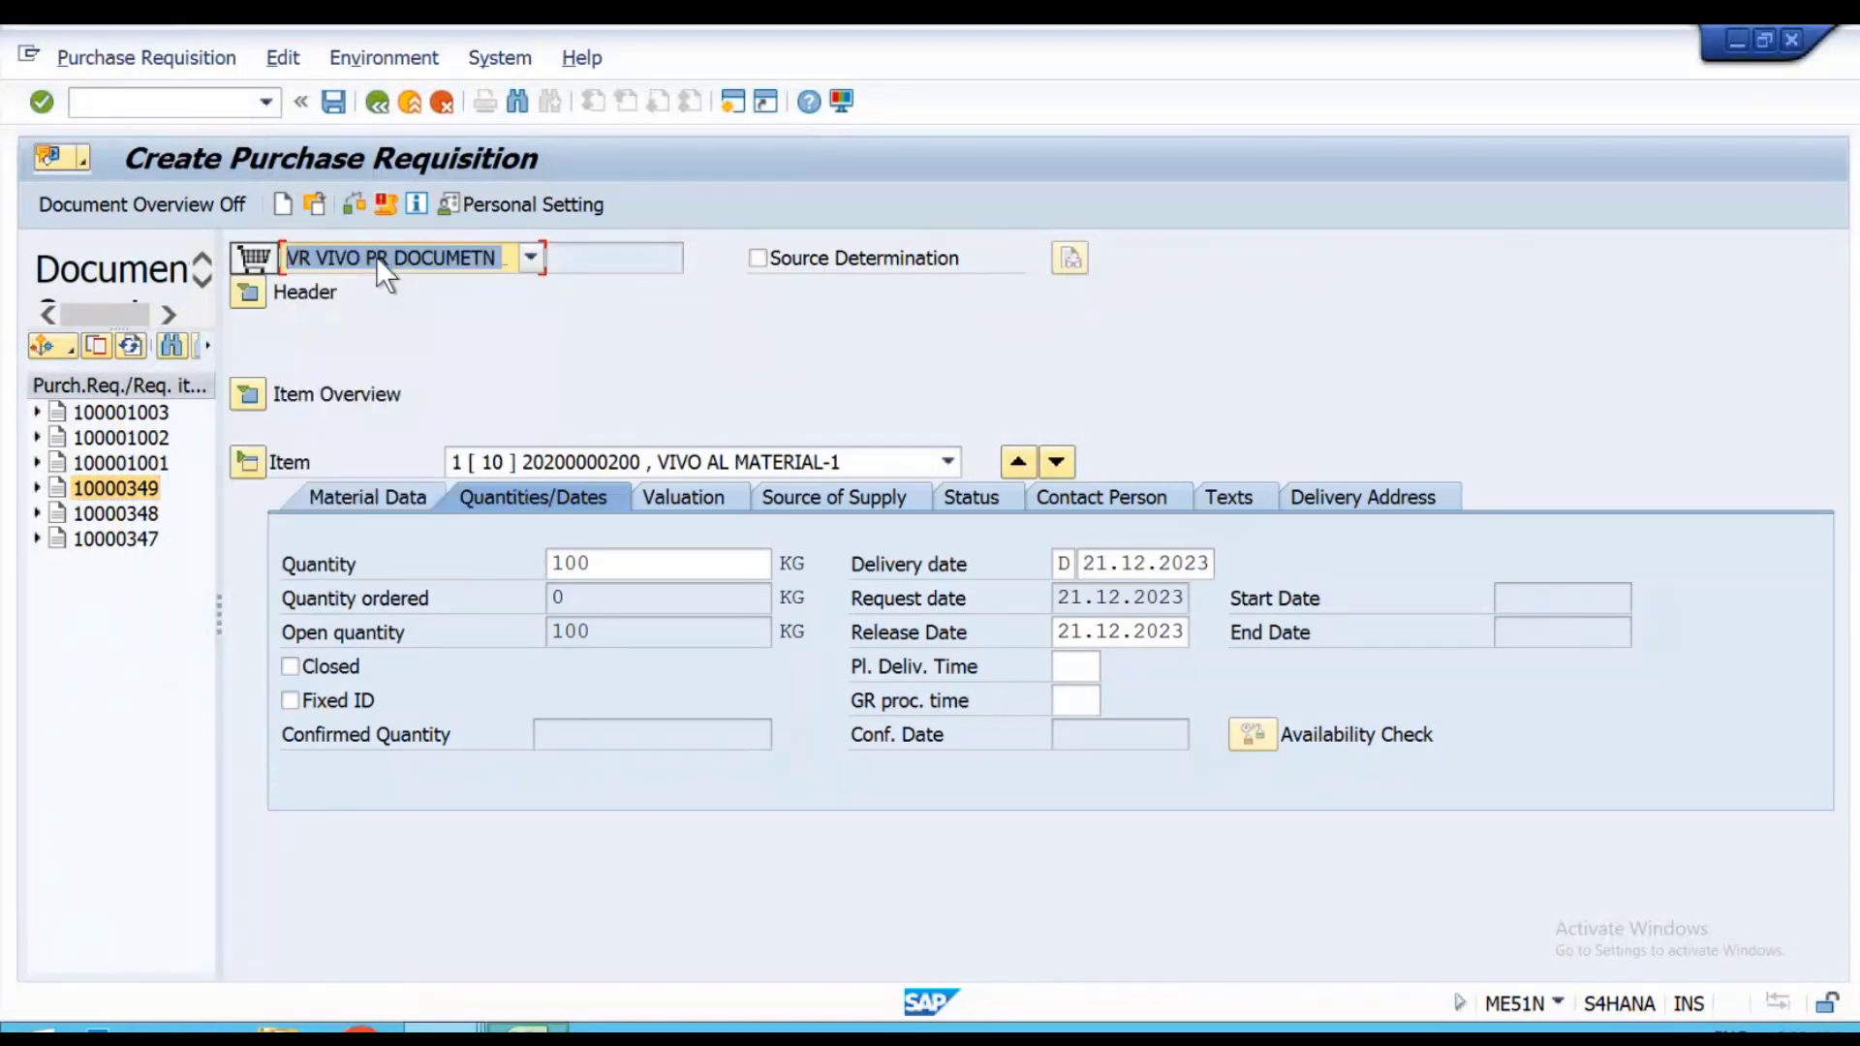
{"action": "key", "text": "ctrl+s"}
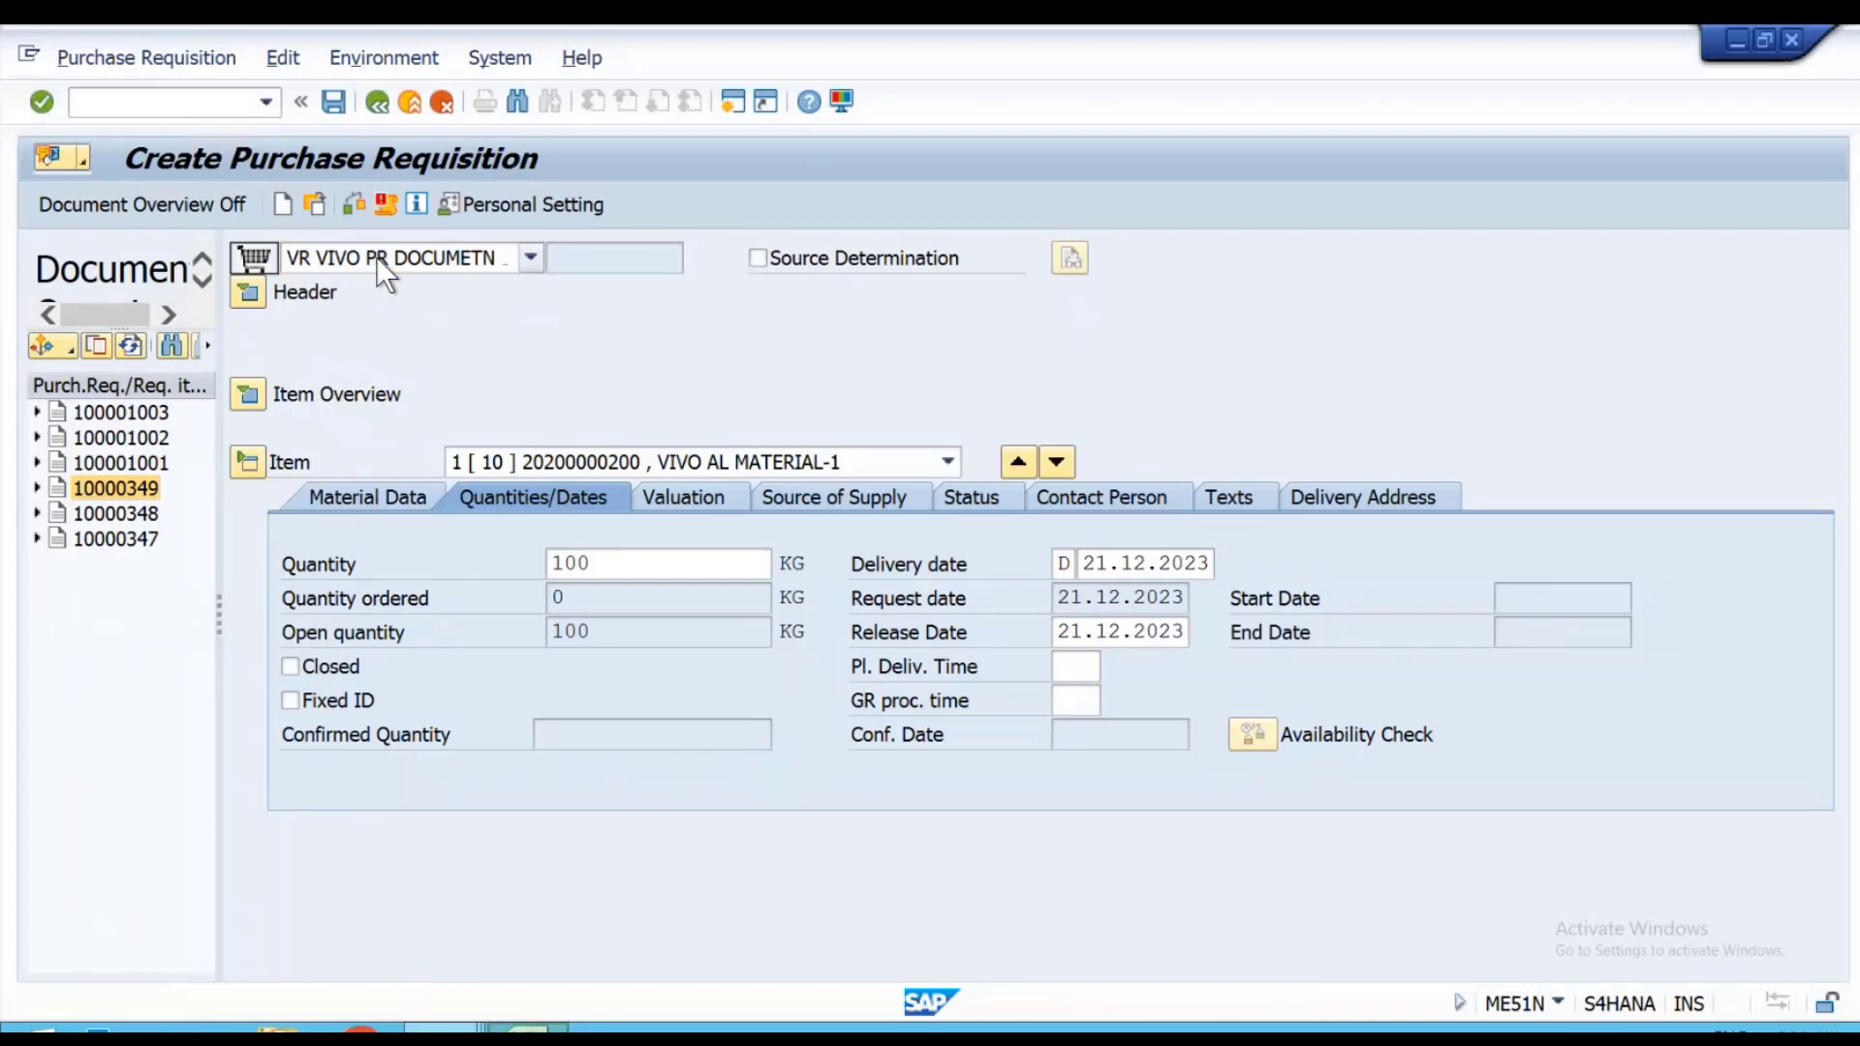
Load the newly created VR requisition in transaction ME54N and display its header-level release strategy.
{"action": "left_click", "coordinate": [145, 415]}
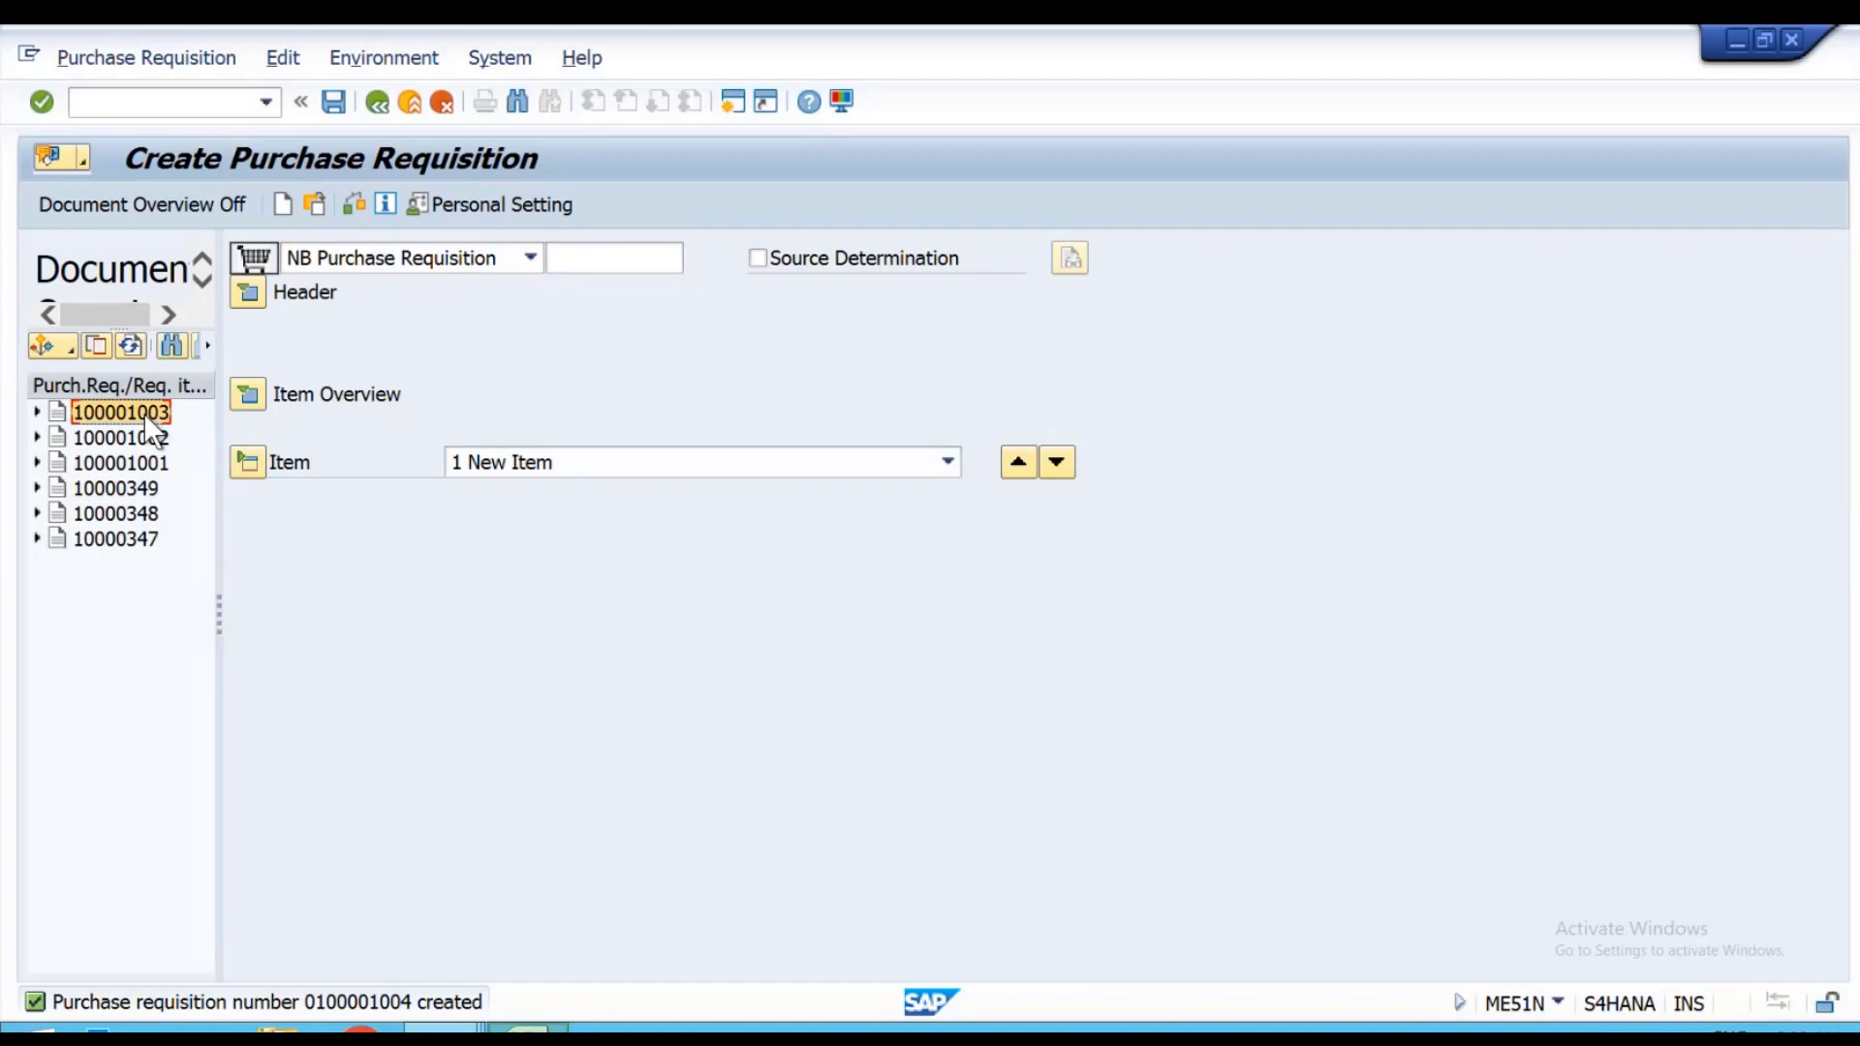
{"action": "left_click", "coordinate": [268, 100]}
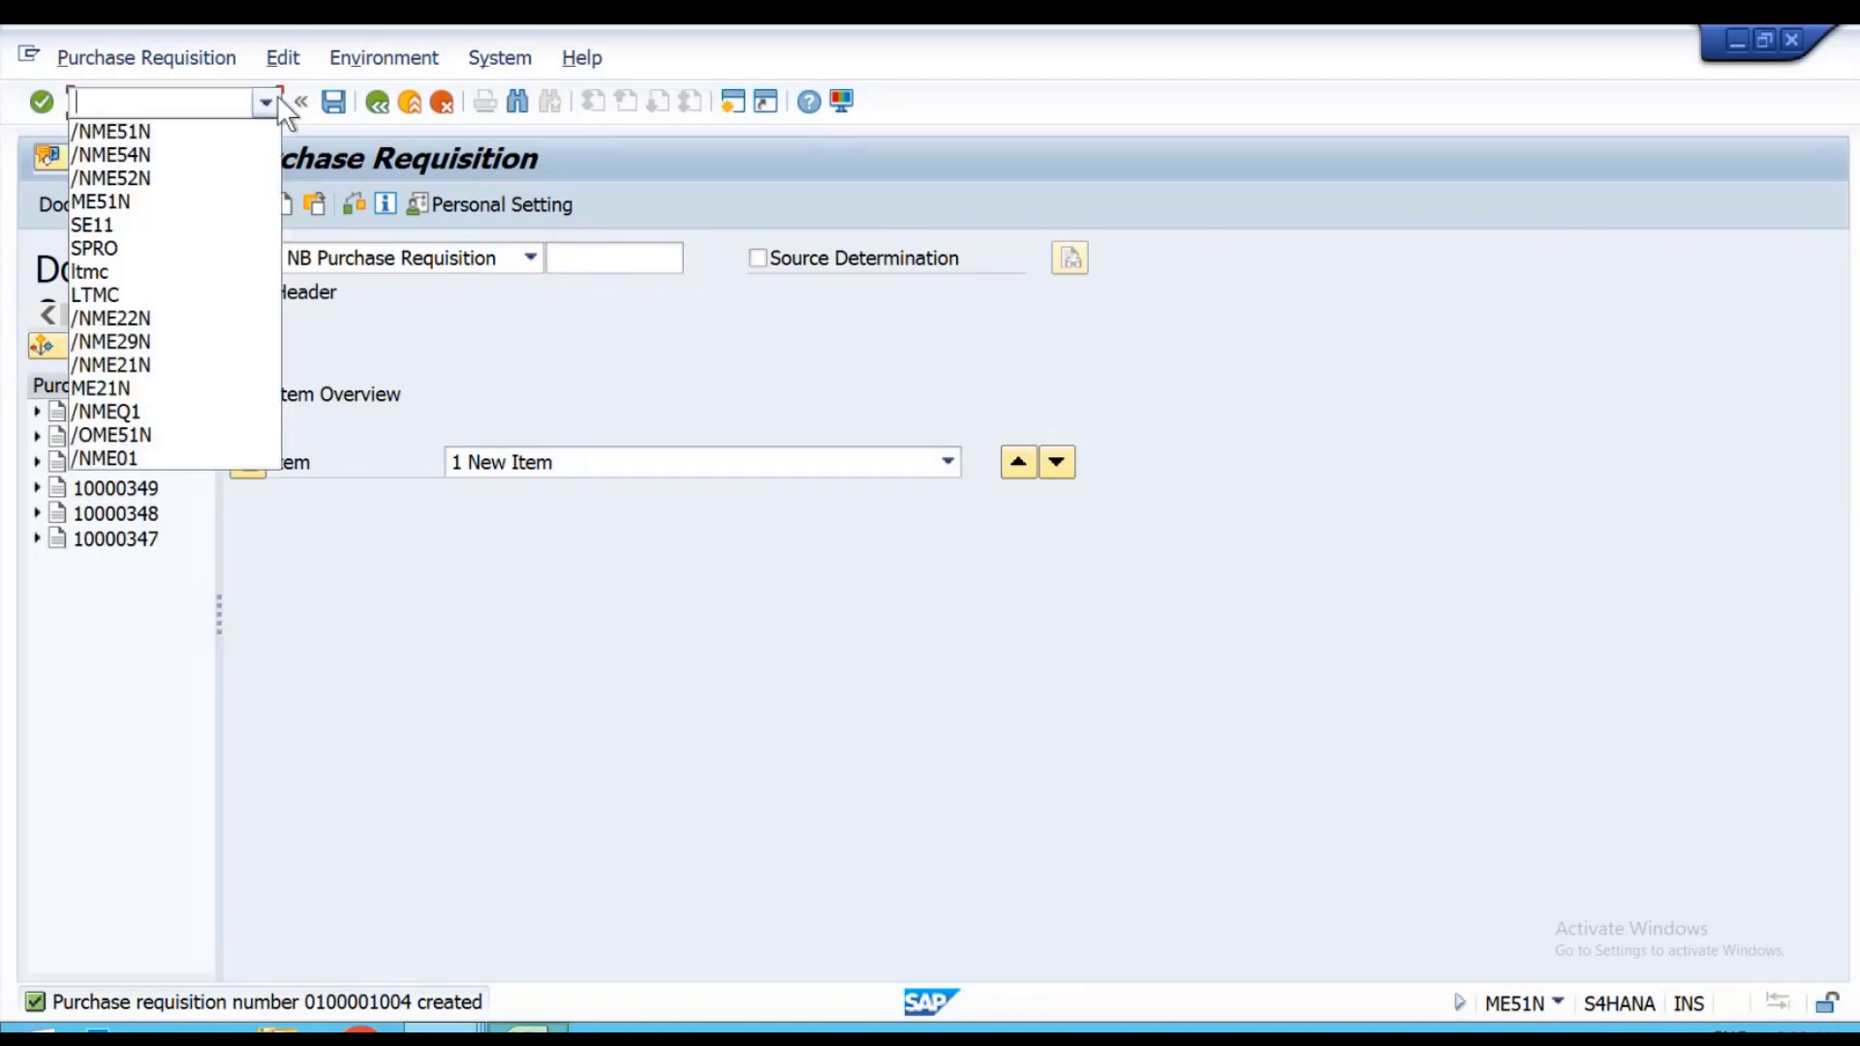
{"action": "left_click", "coordinate": [144, 161]}
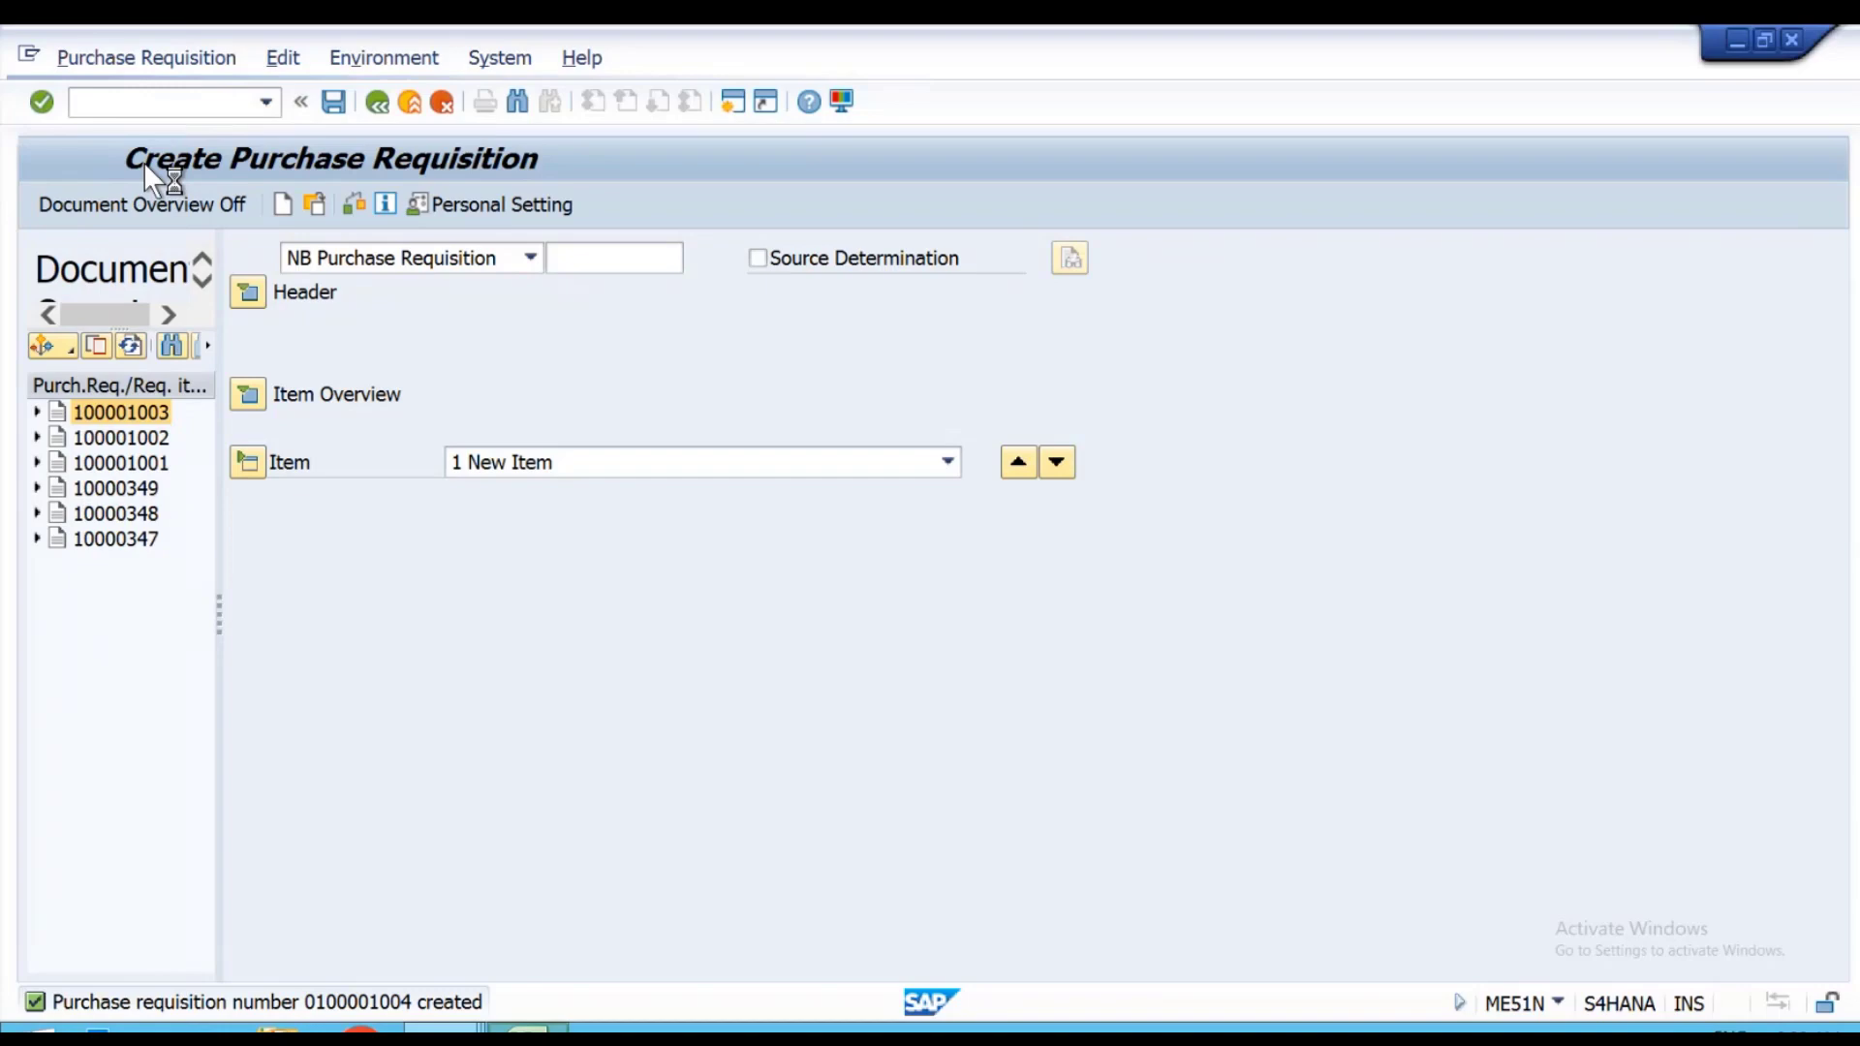
{"action": "left_click", "coordinate": [312, 202]}
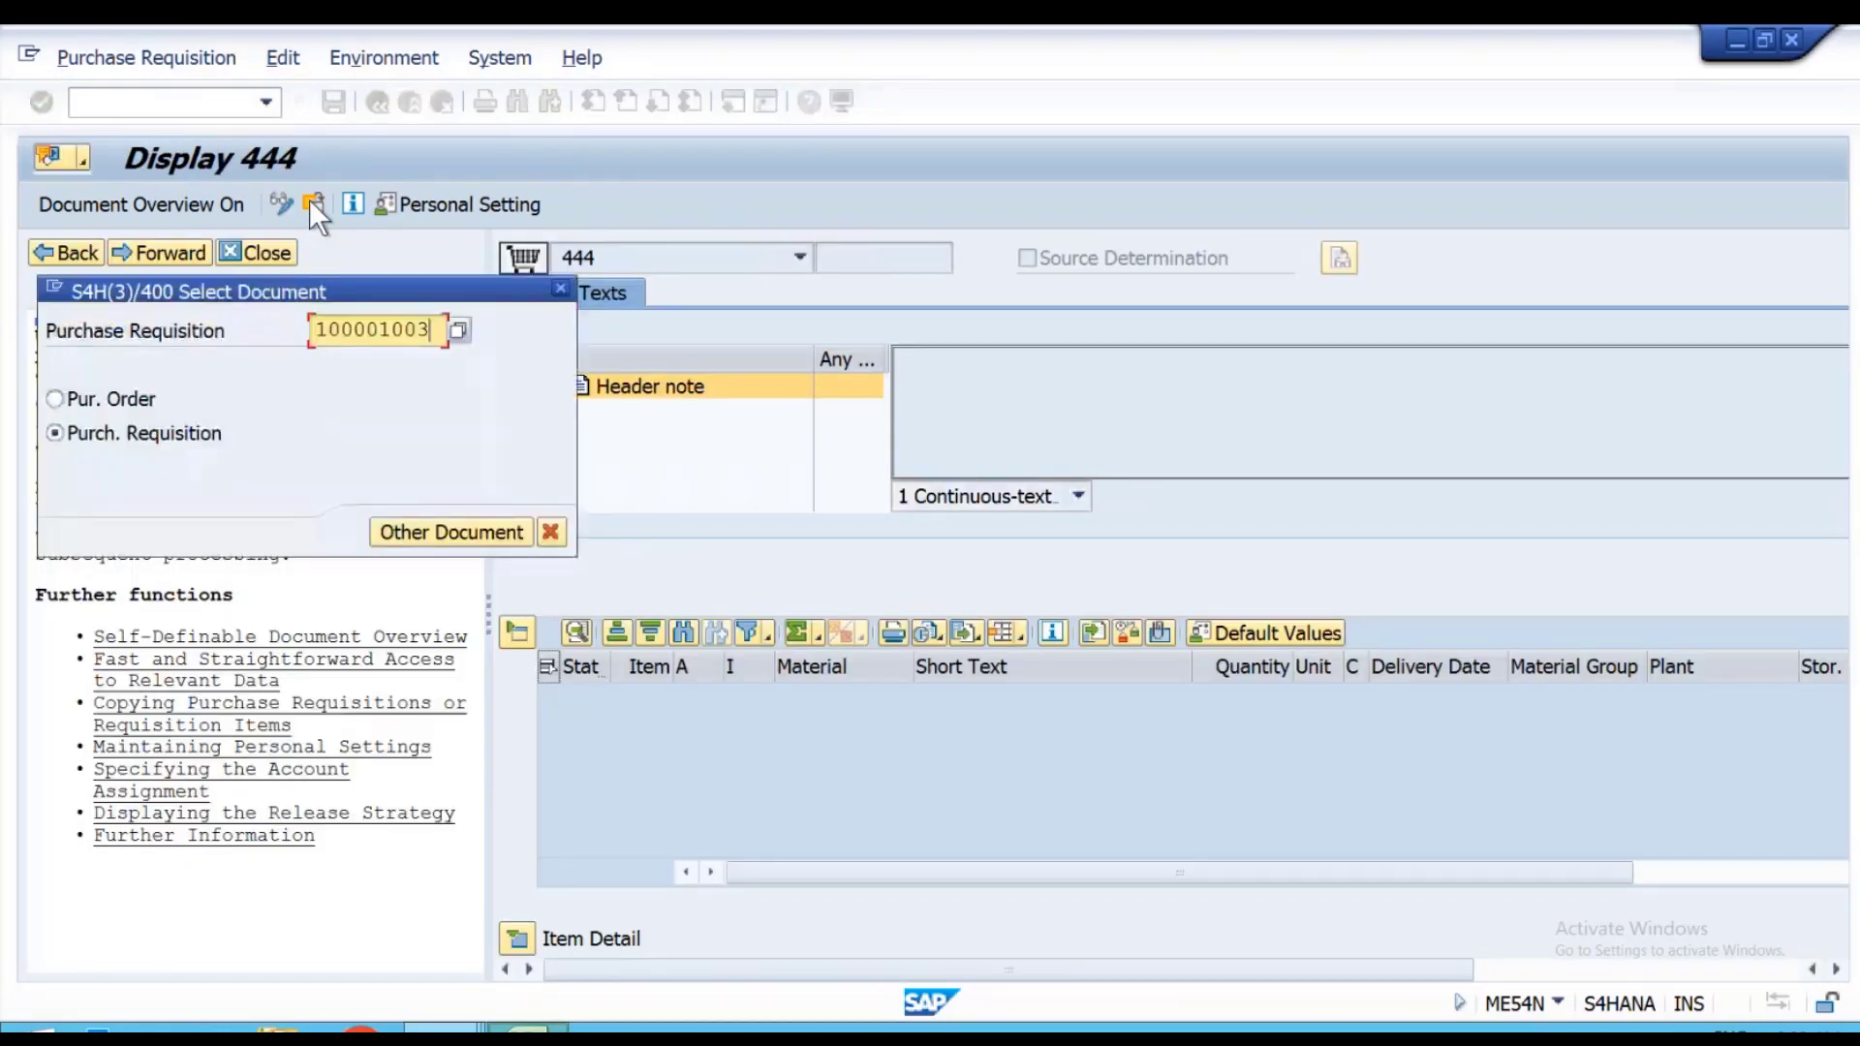
{"action": "key", "text": "BackSpace"}
{"action": "type", "text": "4"}
{"action": "key", "text": "Return"}
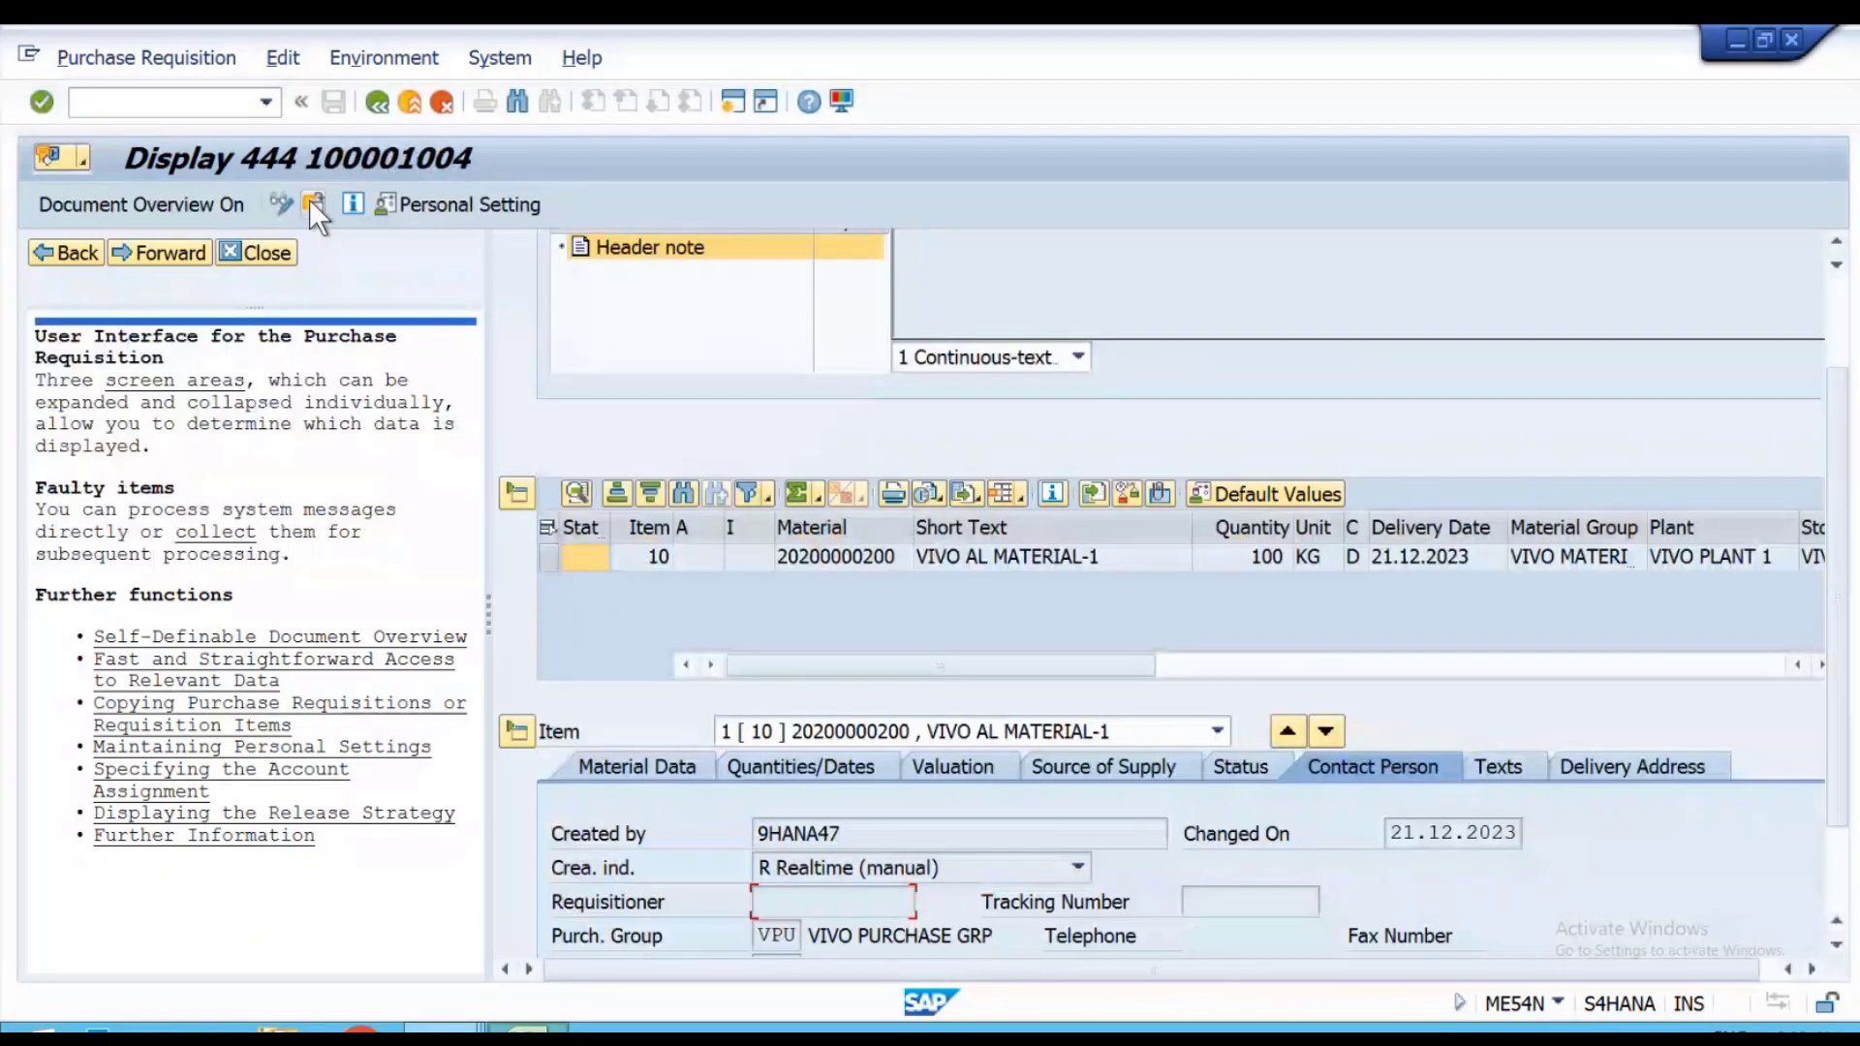
{"action": "left_click_drag", "start_coordinate": [1834, 581], "coordinate": [1830, 270]}
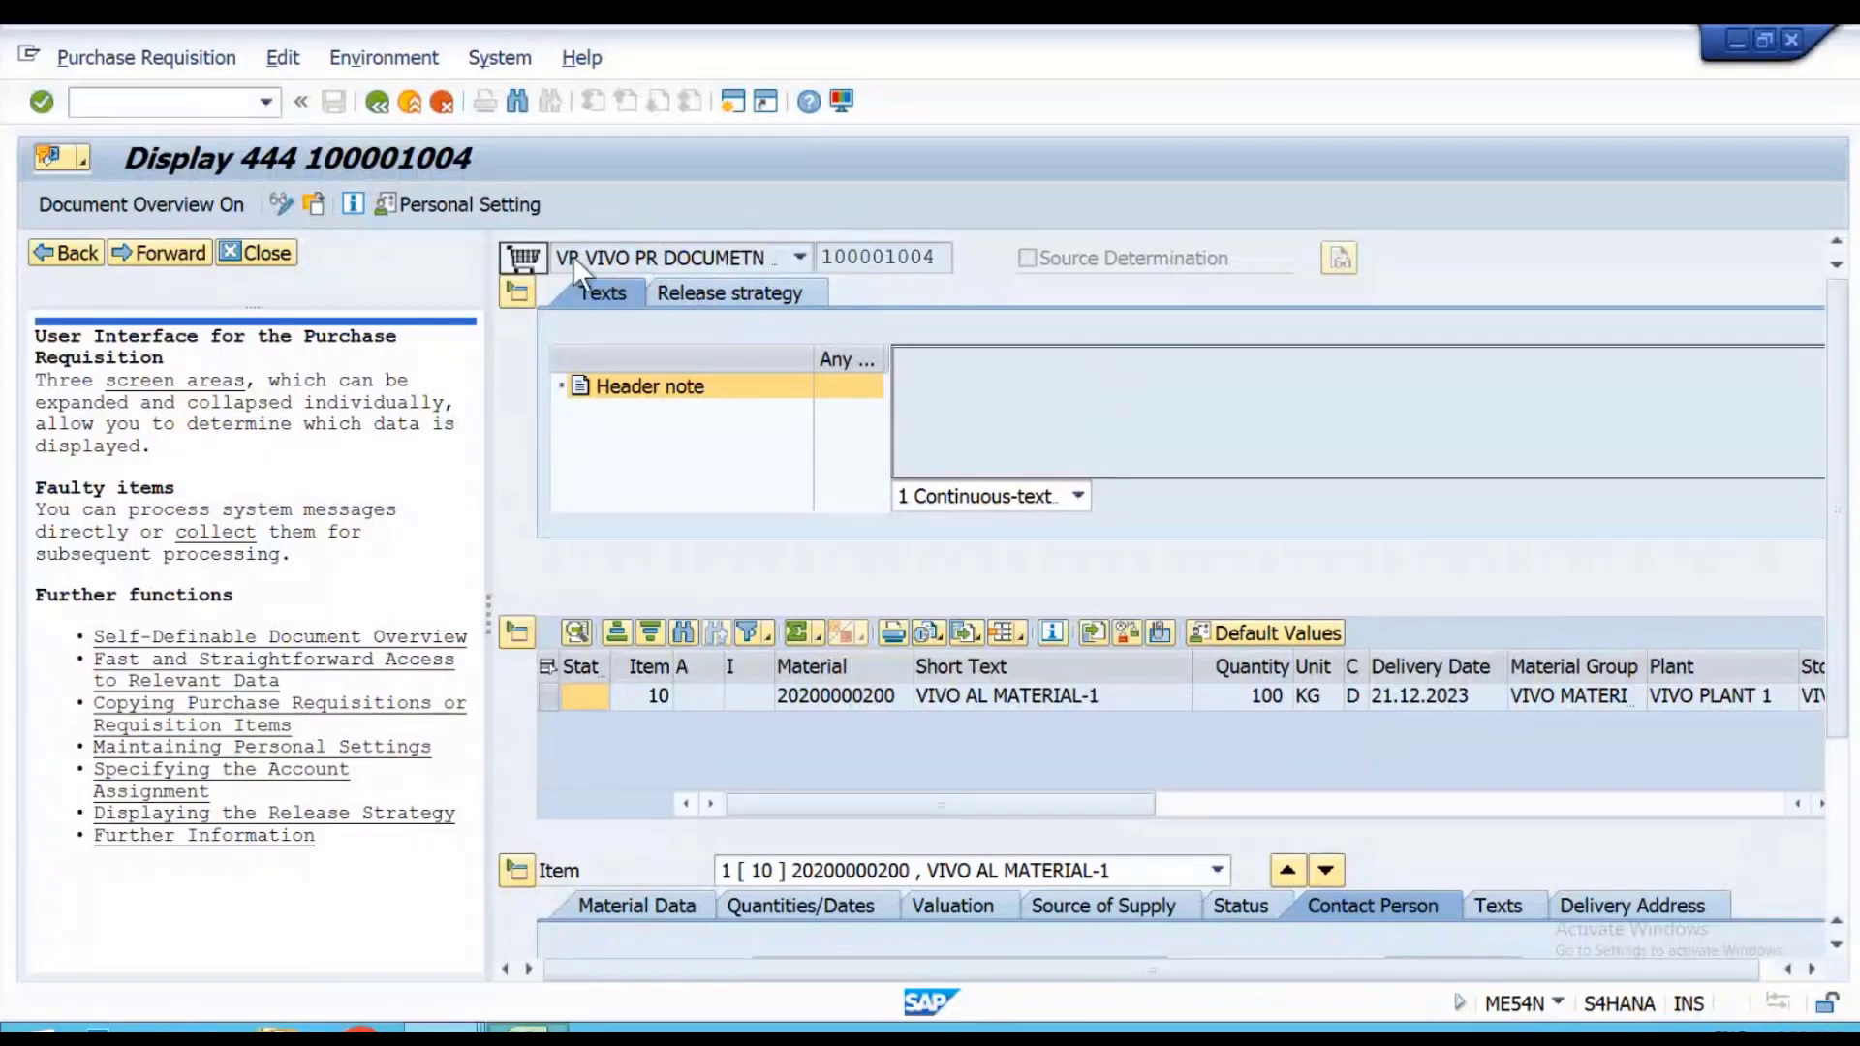
{"action": "left_click", "coordinate": [703, 287]}
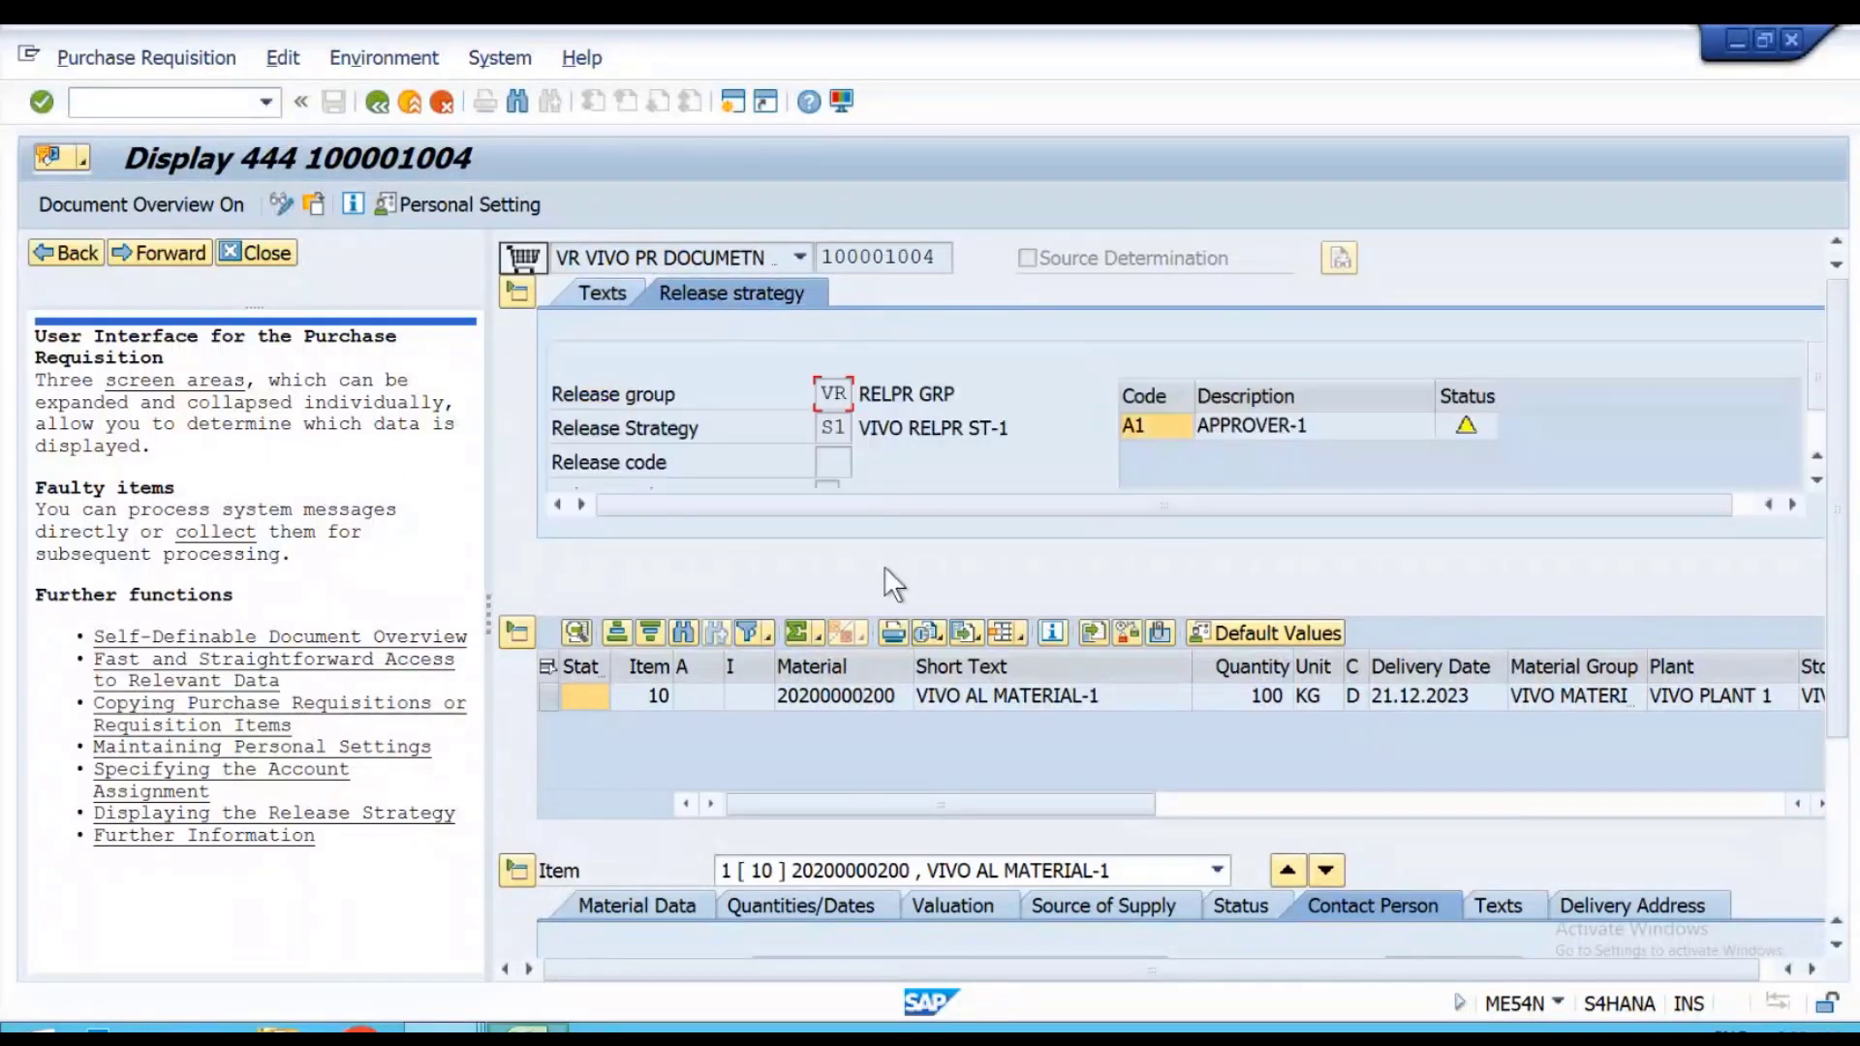
Switch the requisition to release mode, release it with code A1 (APPROVER-1), and save it.
{"action": "left_click", "coordinate": [279, 204]}
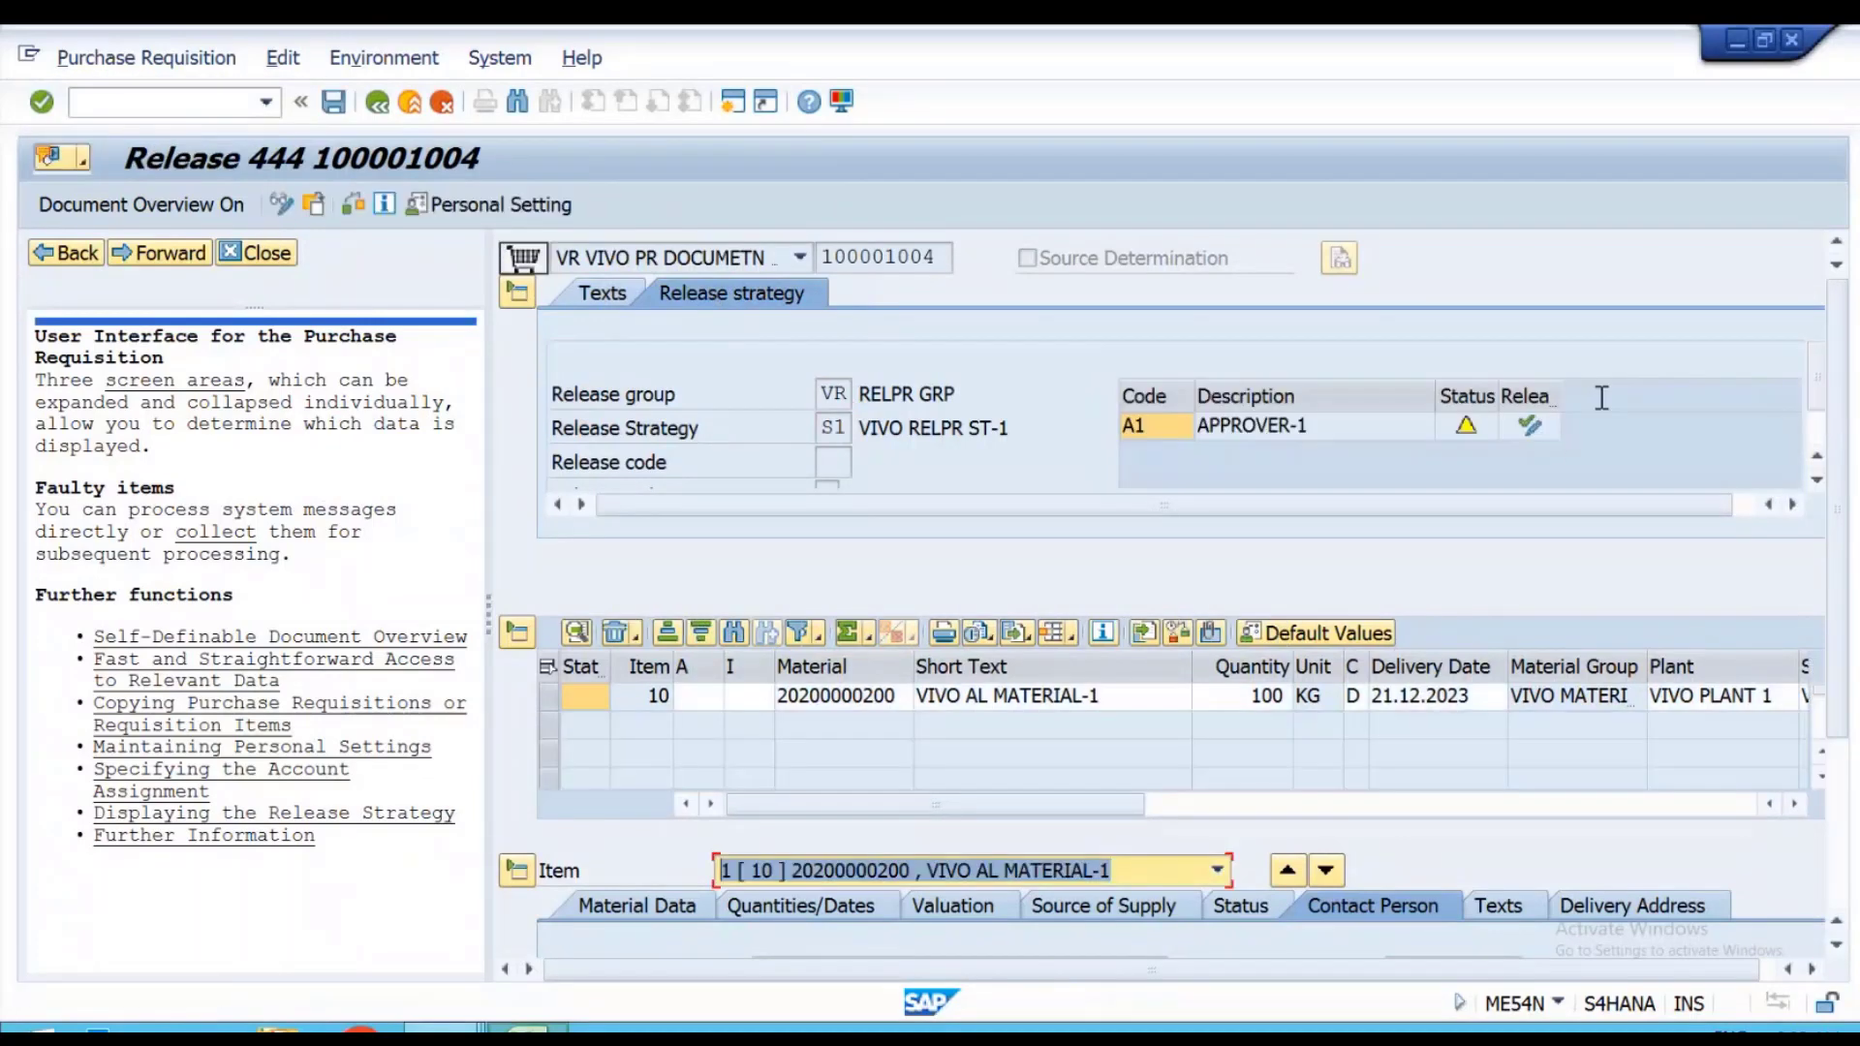
{"action": "left_click", "coordinate": [1530, 426]}
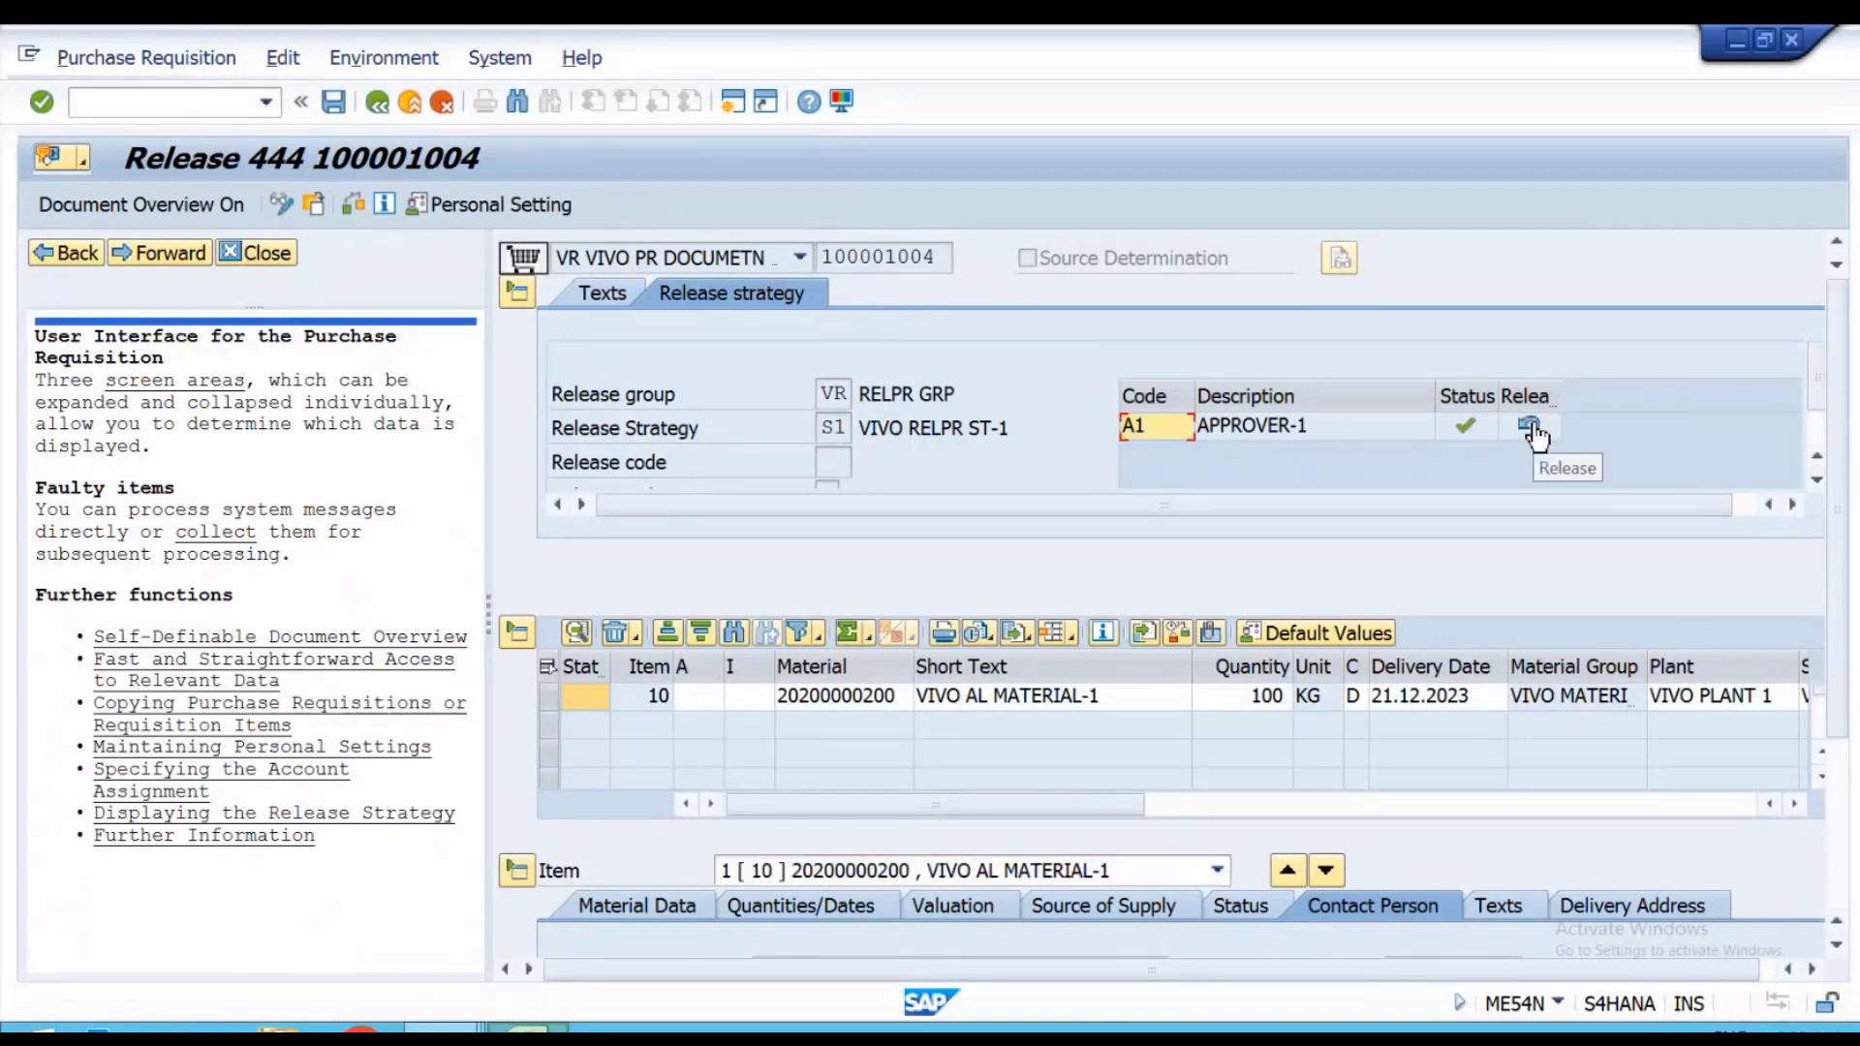
{"action": "left_click", "coordinate": [334, 101]}
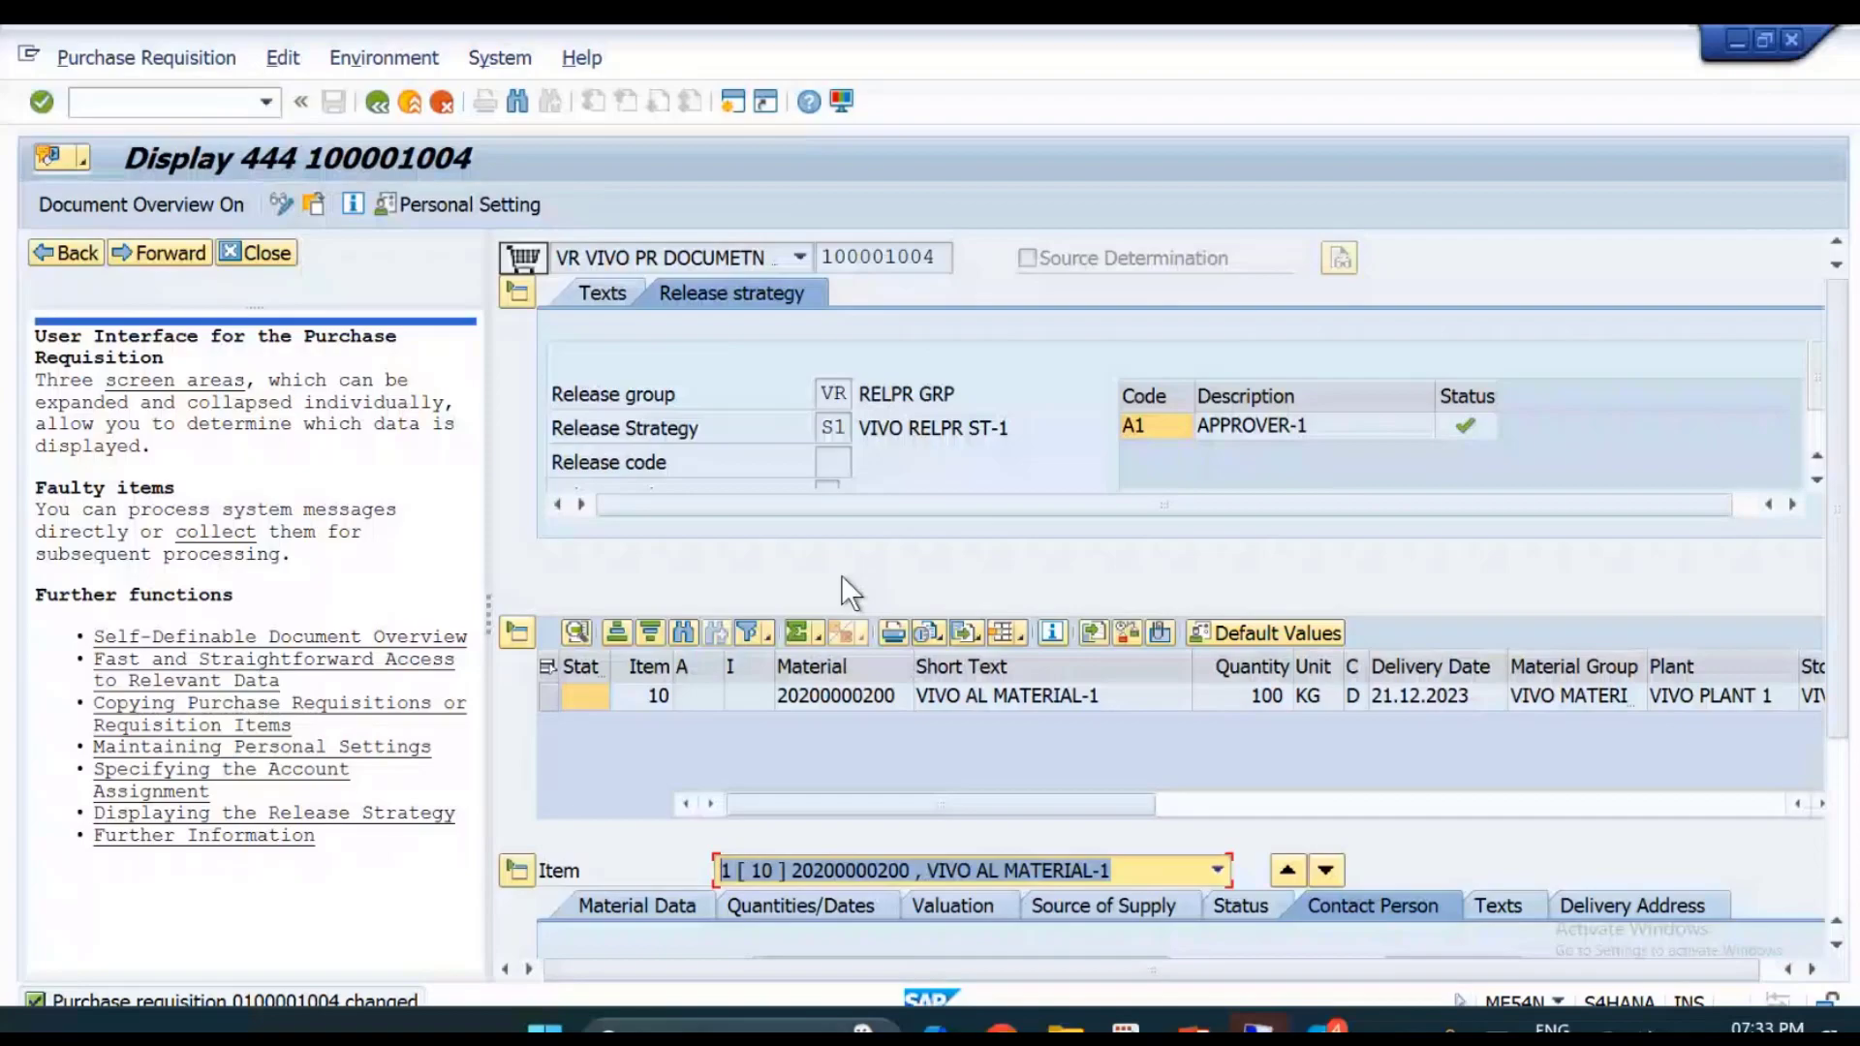
Switch to the PowerPoint slide show and review the RELEASE STRATEGY/PROCEDURE PR slide.
{"action": "key", "text": "super+Tab"}
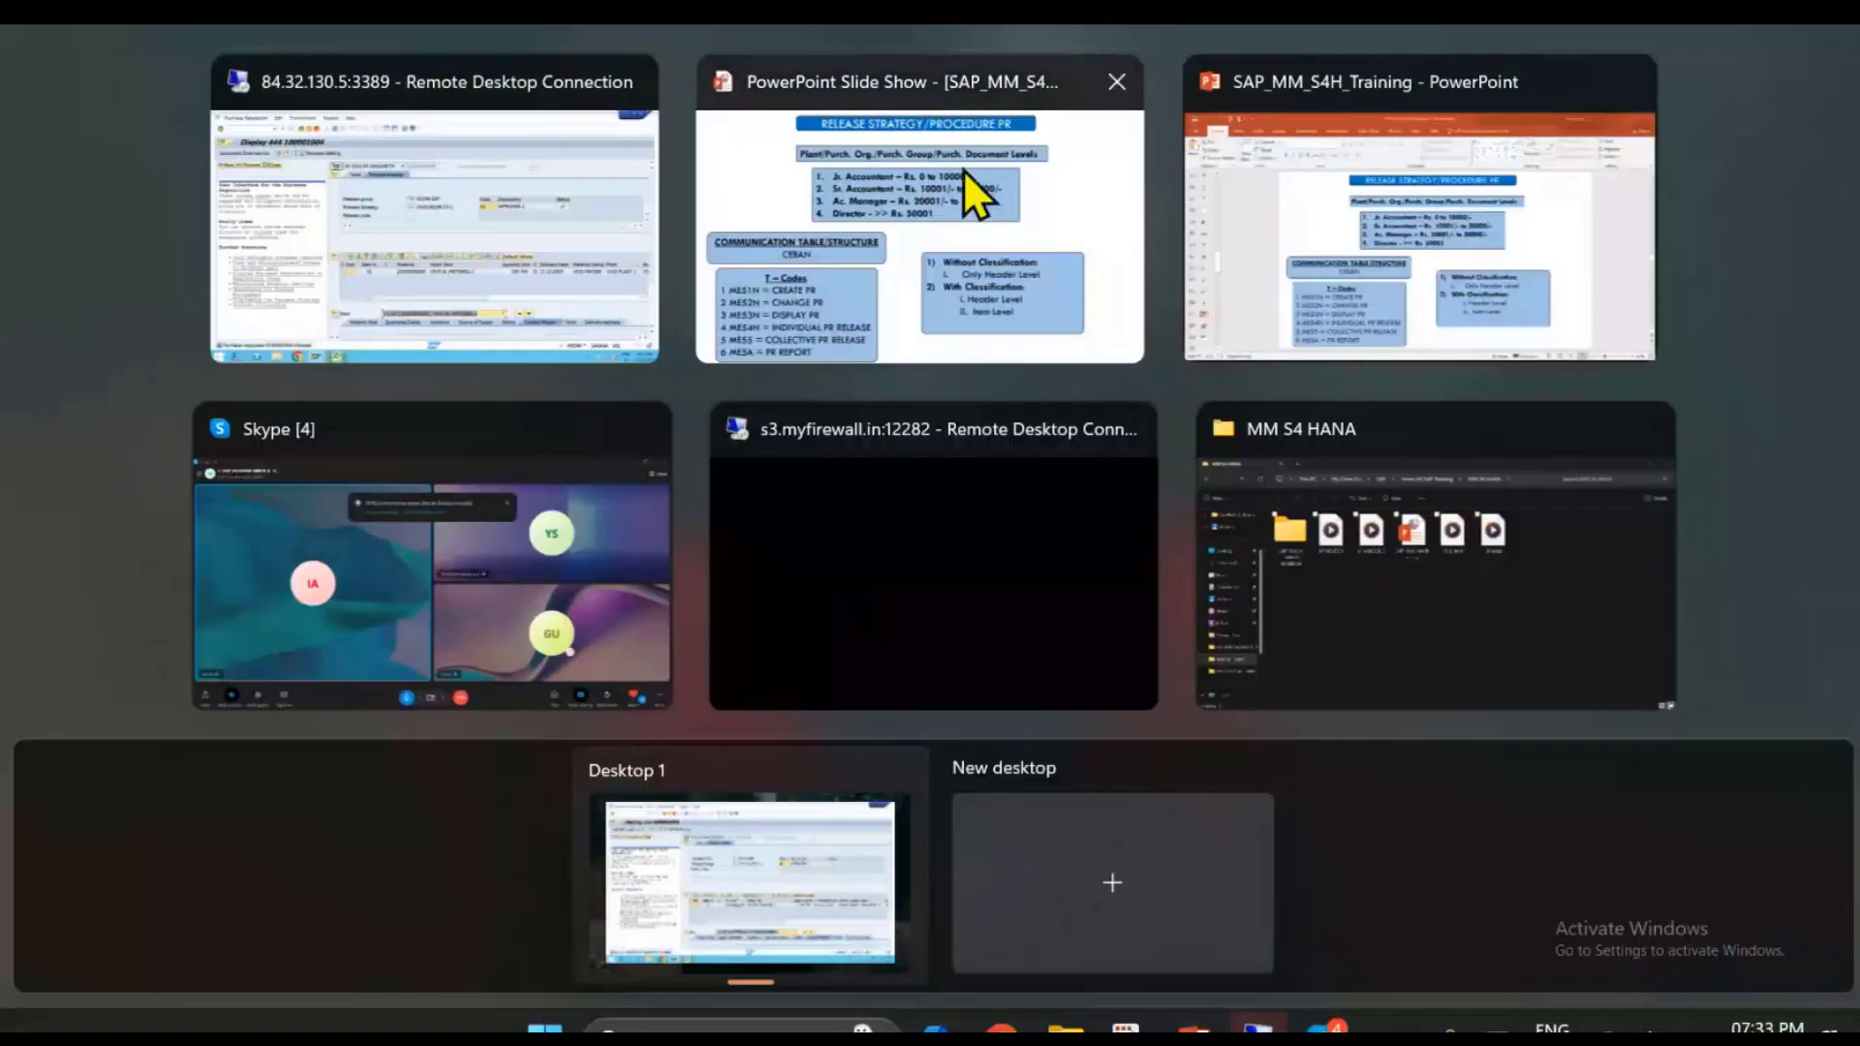
{"action": "left_click", "coordinate": [963, 171]}
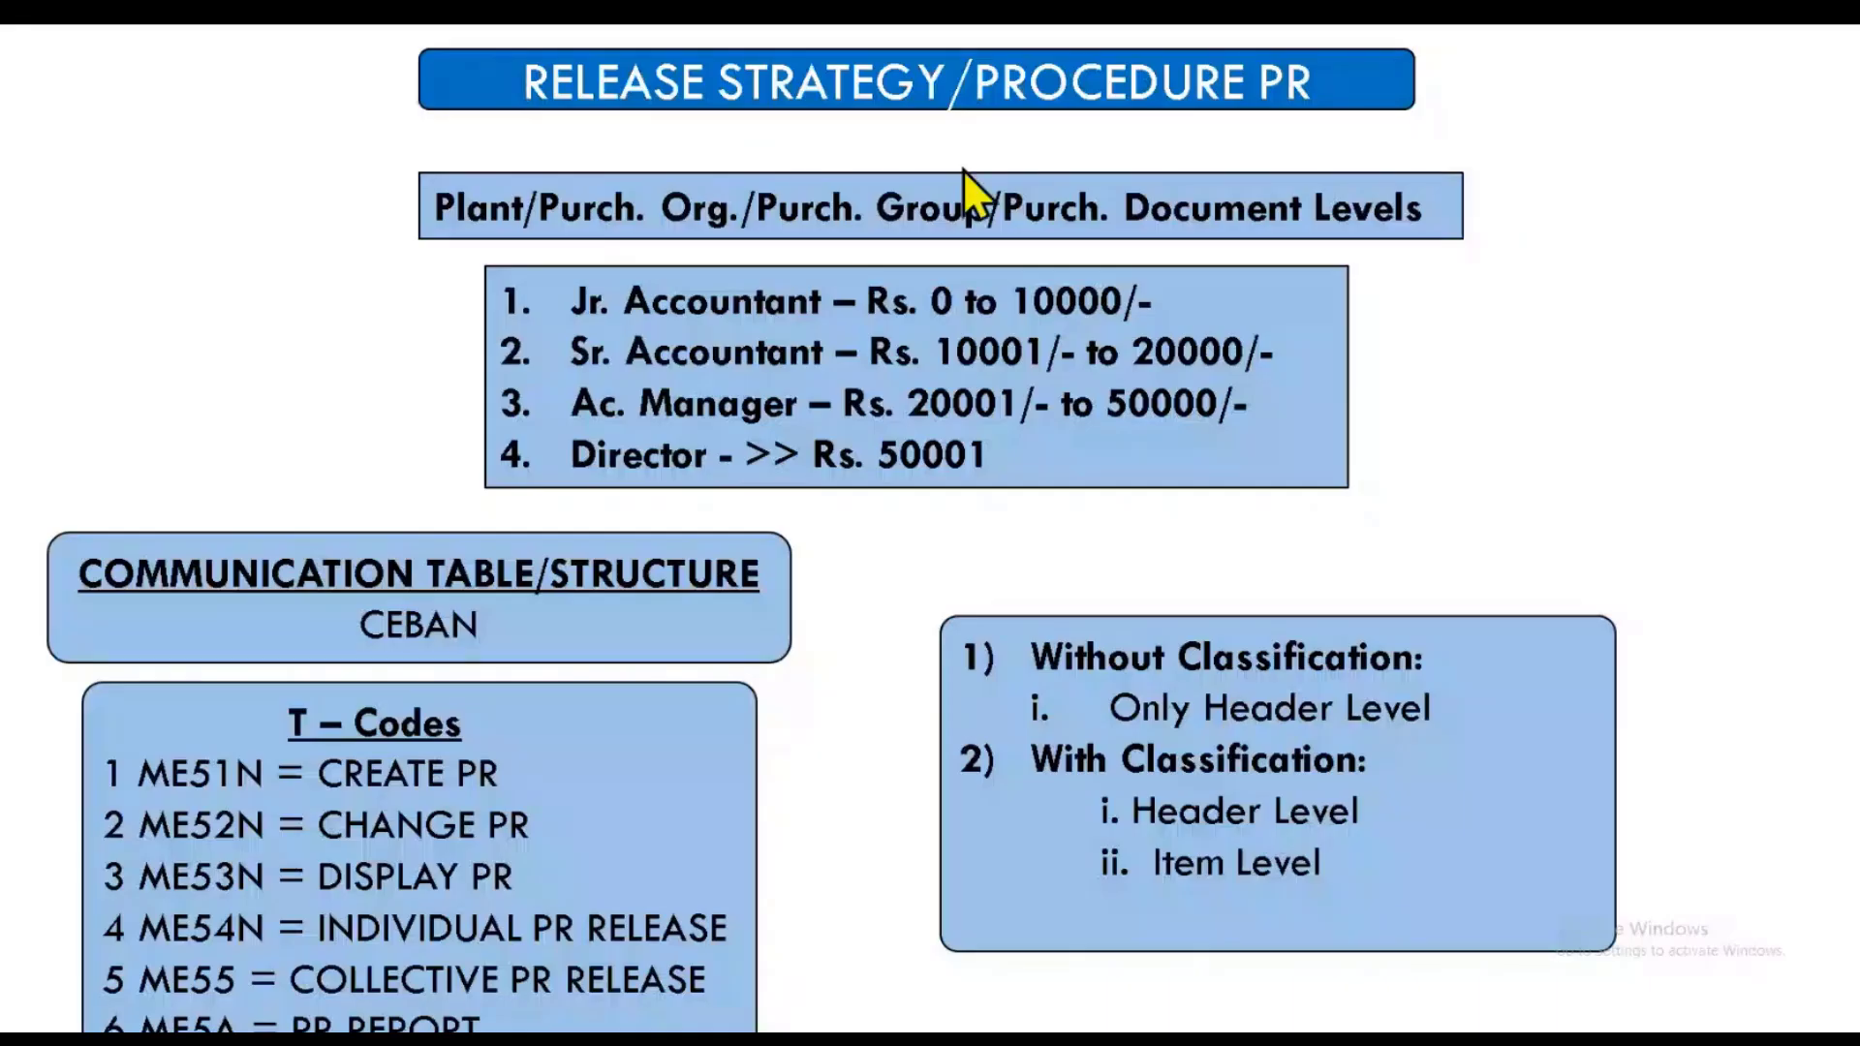
{"action": "key", "text": "super+Tab"}
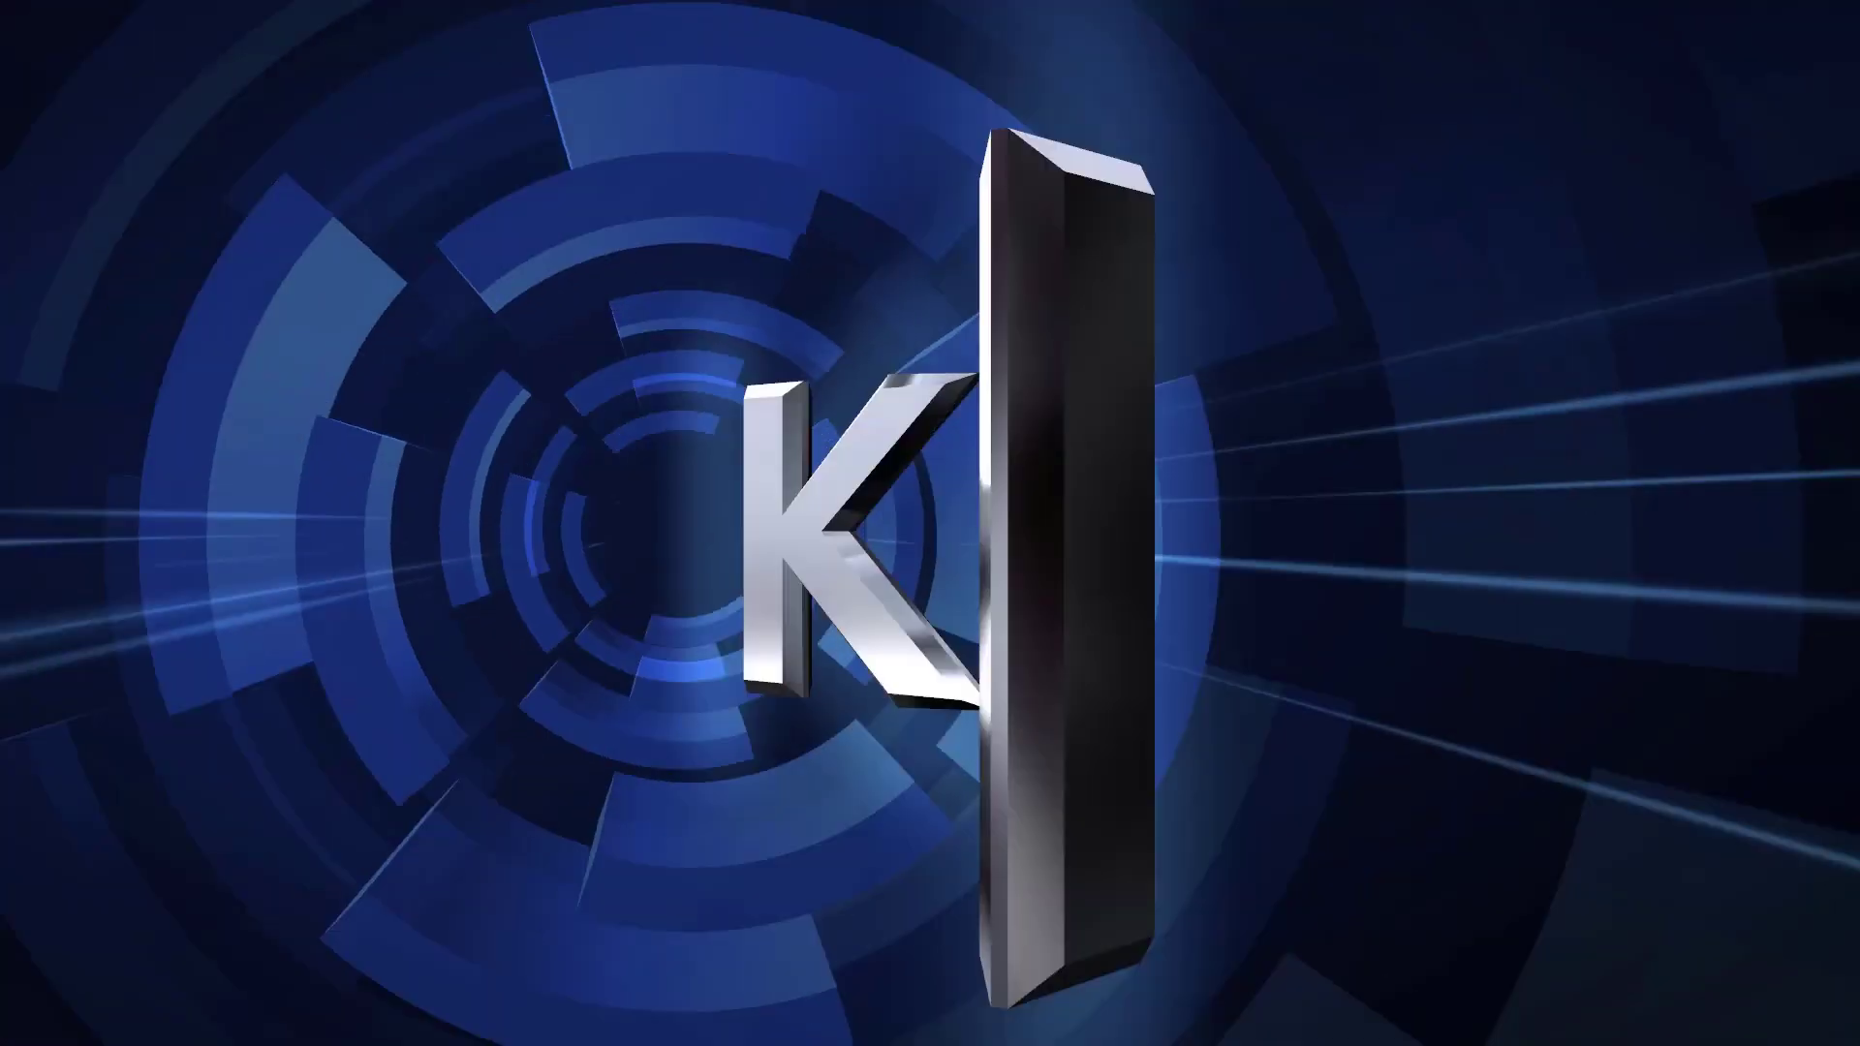